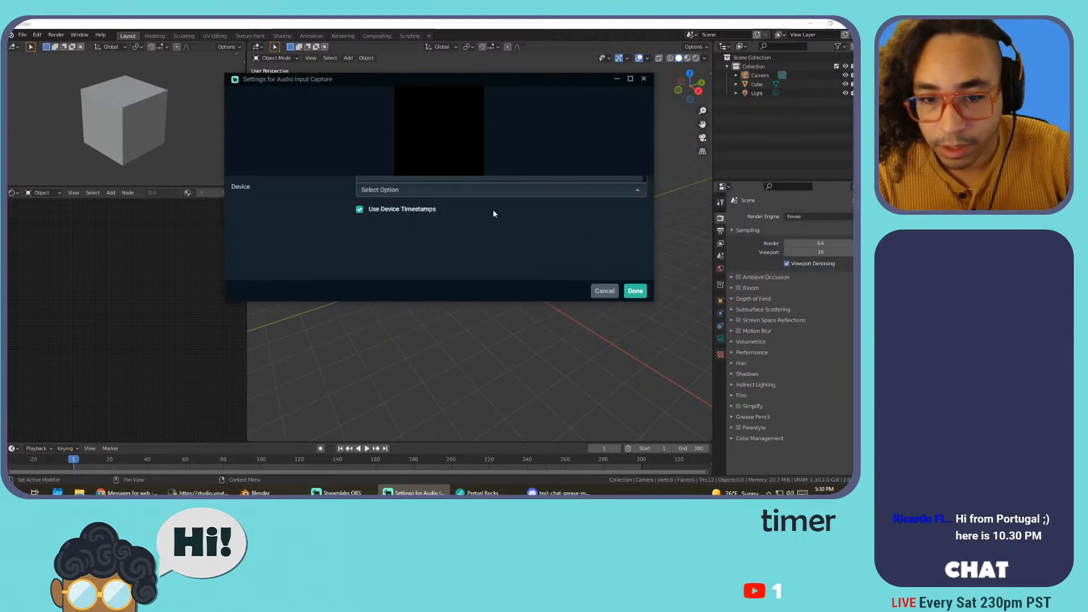
Set the Audio Input Capture device to Analogue 1 + 2 (Focusrite Usb Audio) and accept the settings
left_click(636, 195)
left_click(635, 195)
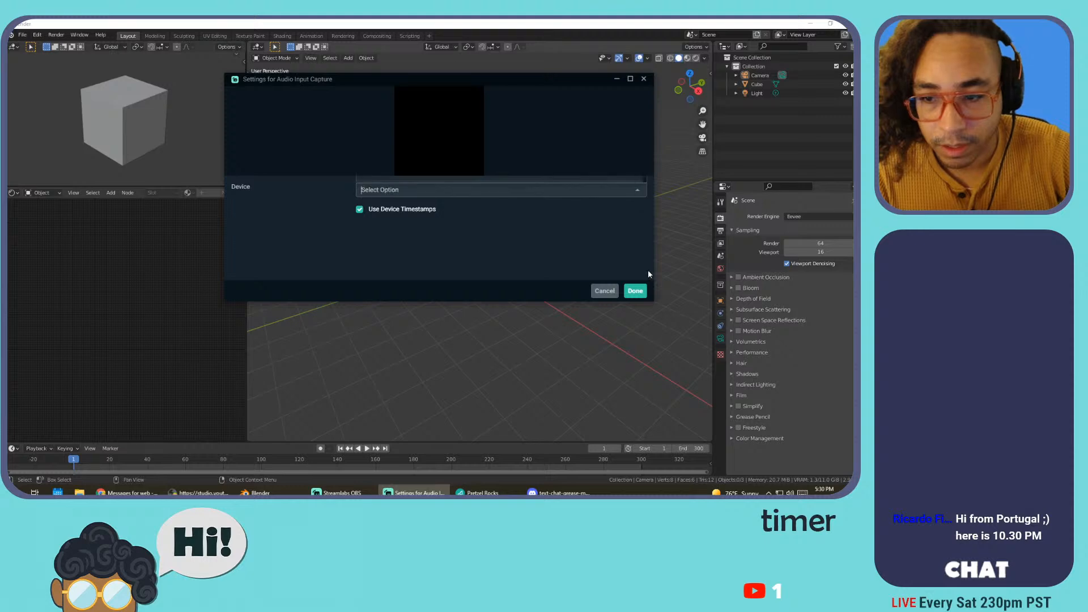
left_click_drag(654, 302, 729, 441)
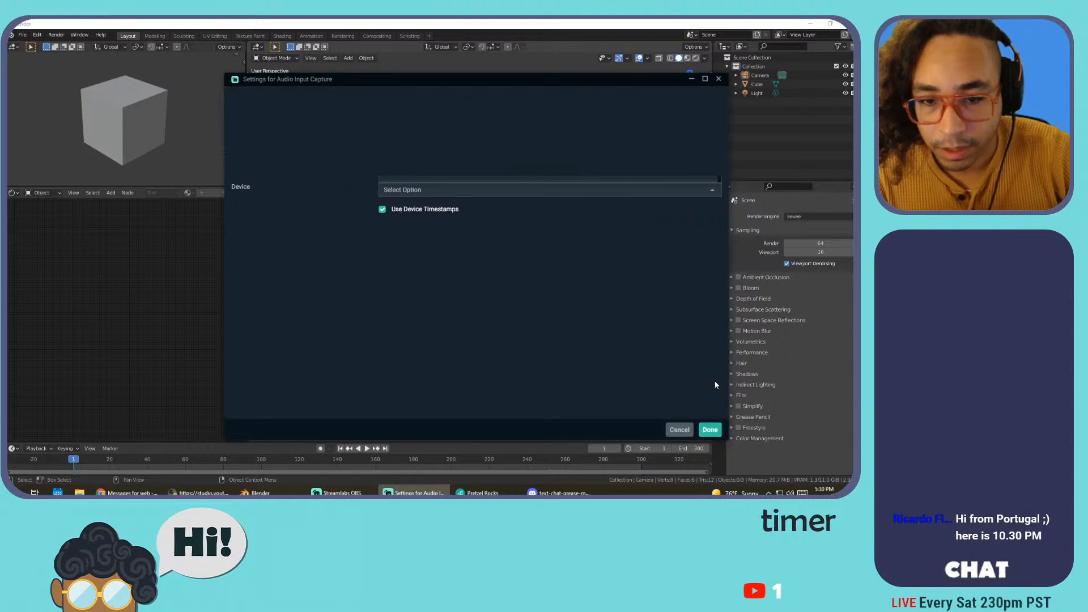
left_click(715, 195)
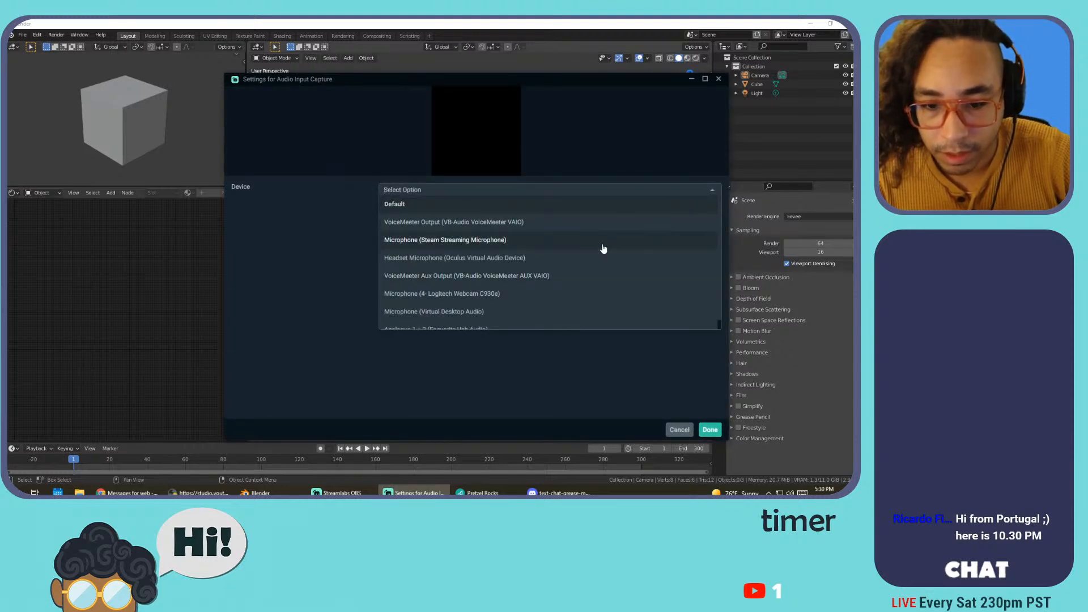
scroll(603, 249, "down", 1)
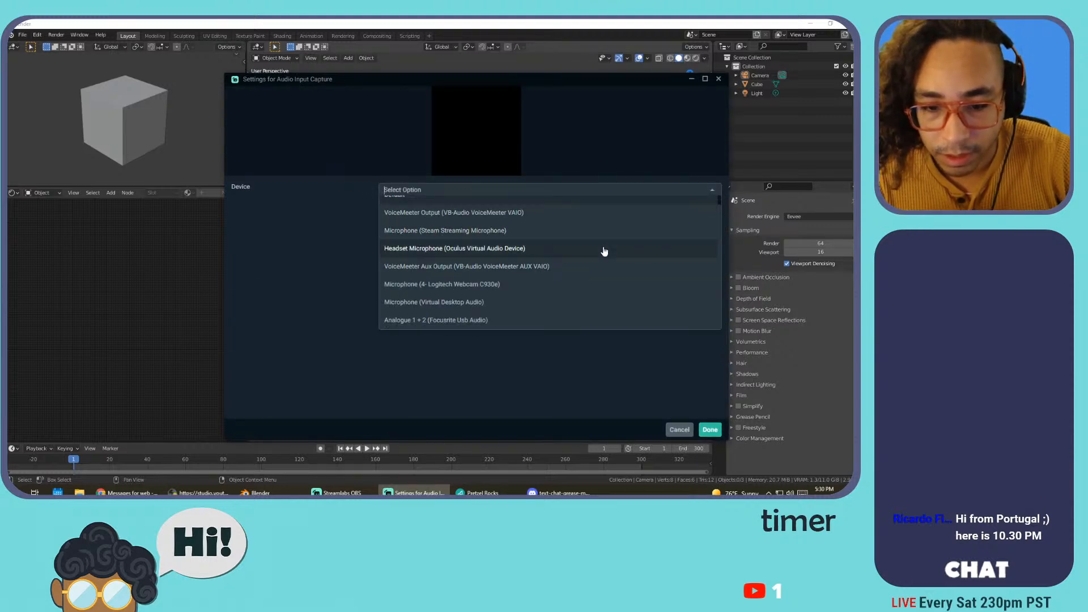
left_click(501, 321)
left_click(710, 429)
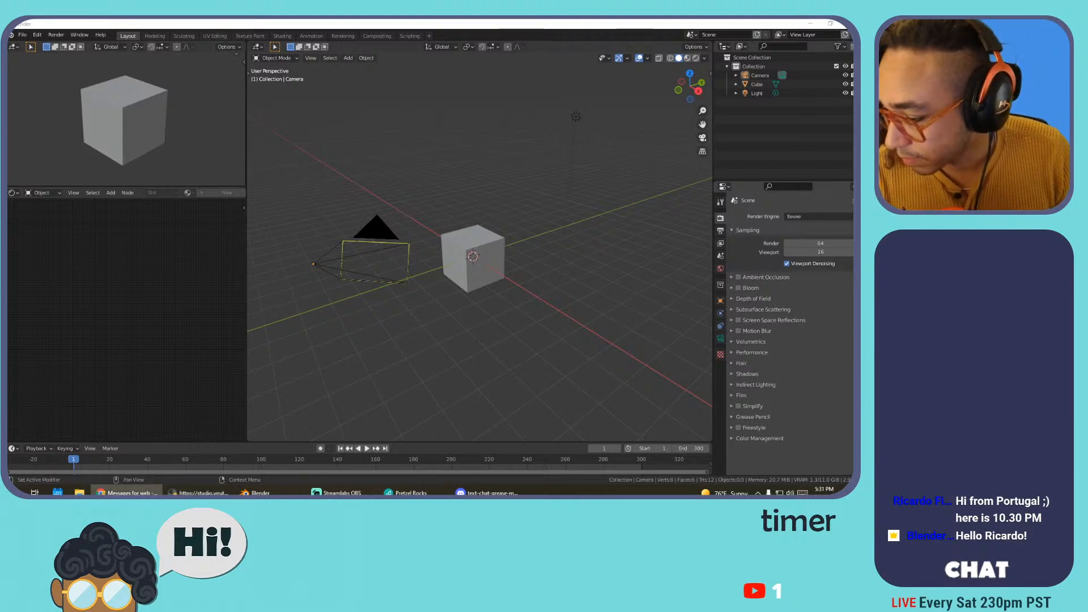
Set the Audio Output Capture device to Speakers (Focusrite Usb Audio), enlarging the settings window, and accept the settings
key("alt+Tab")
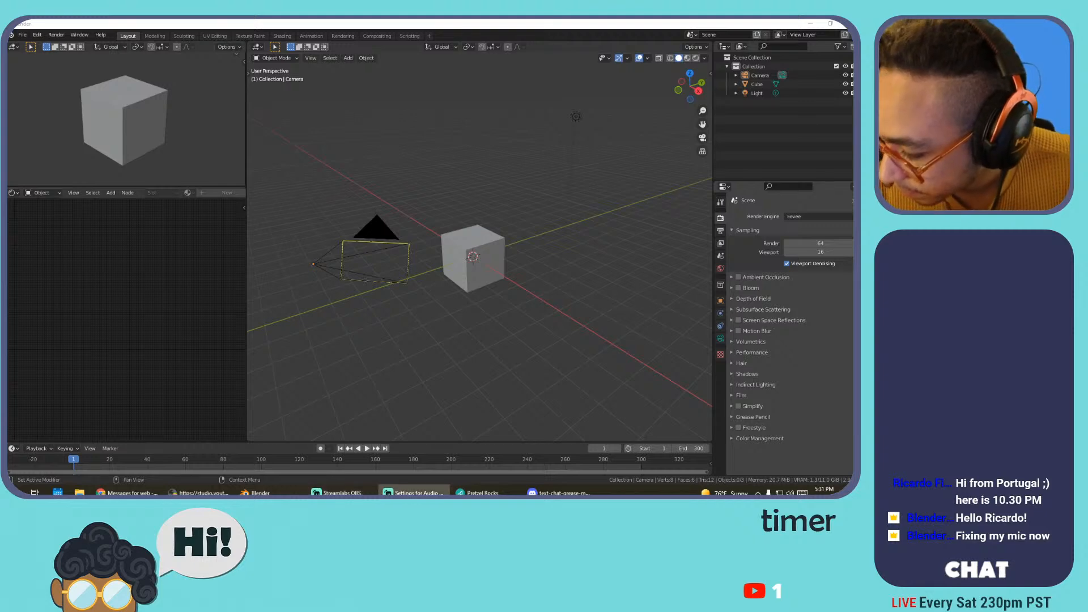
left_click_drag(438, 17, 379, 68)
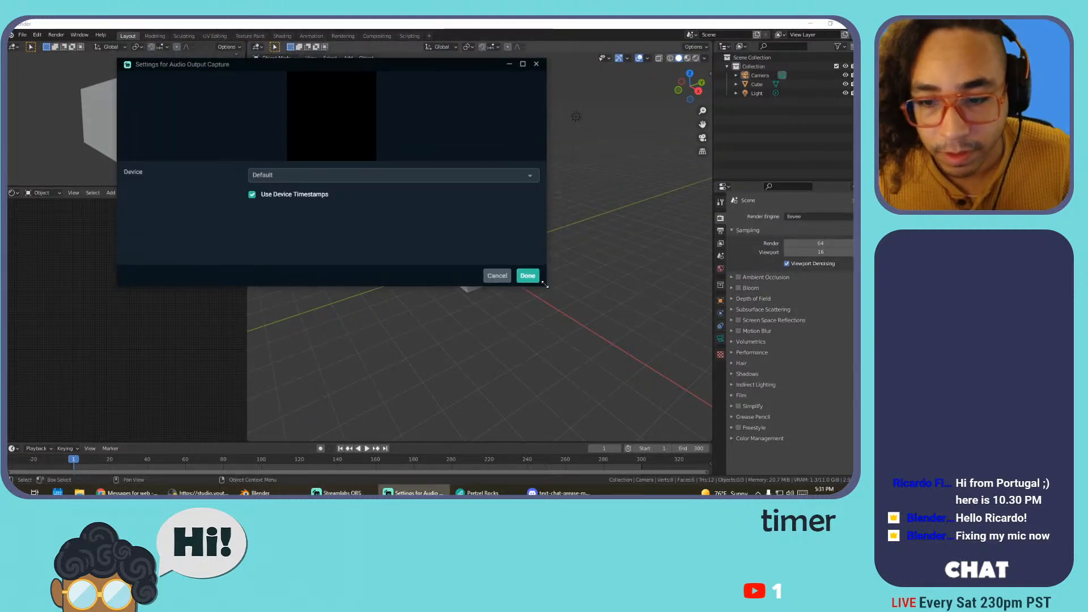
left_click_drag(544, 285, 632, 420)
left_click(522, 175)
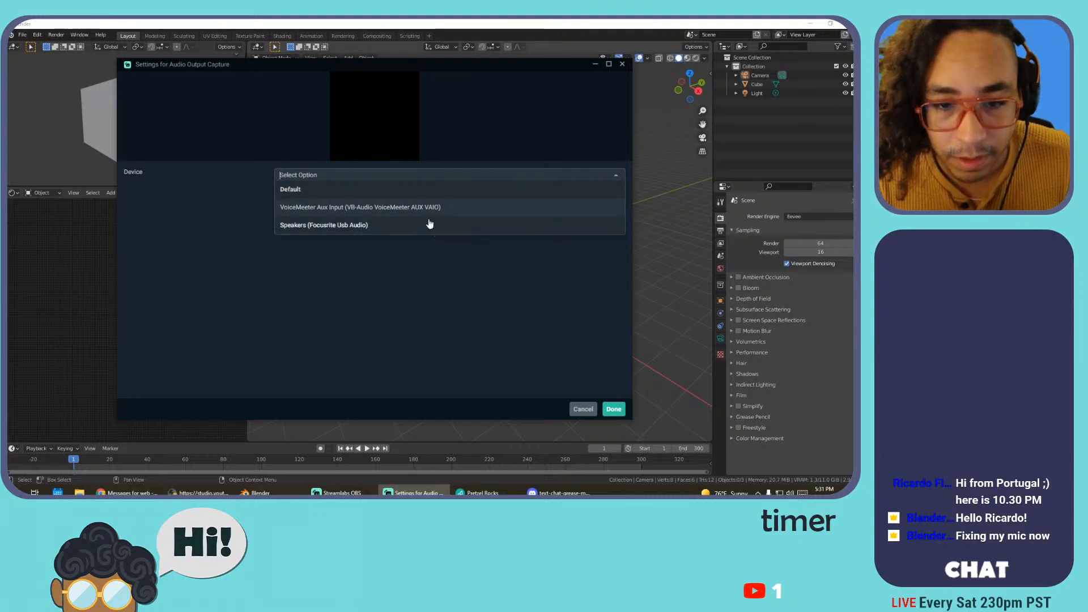
left_click(407, 193)
left_click(418, 176)
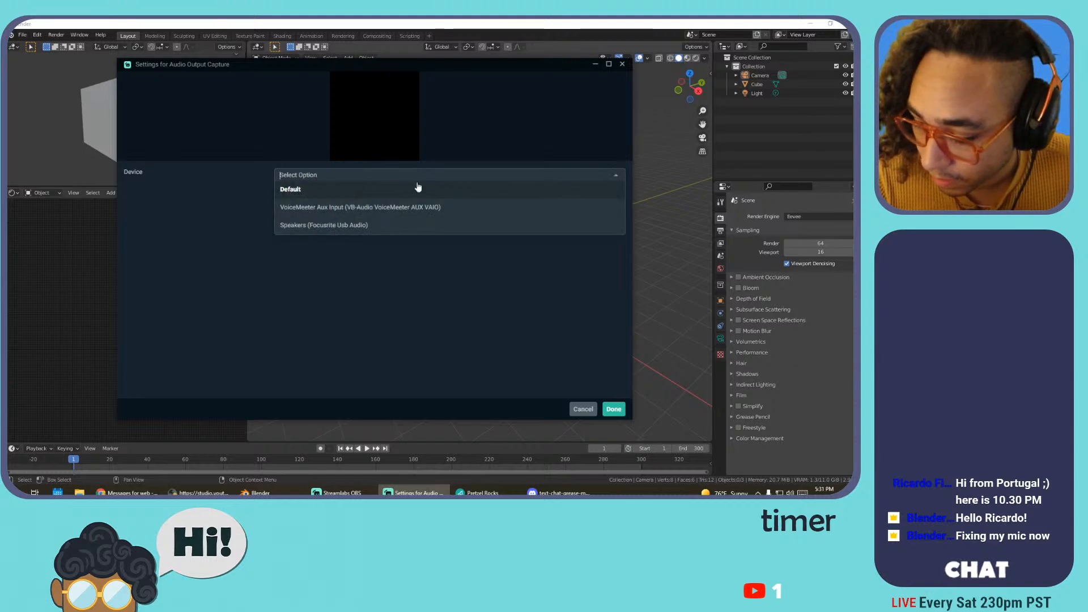
left_click(397, 226)
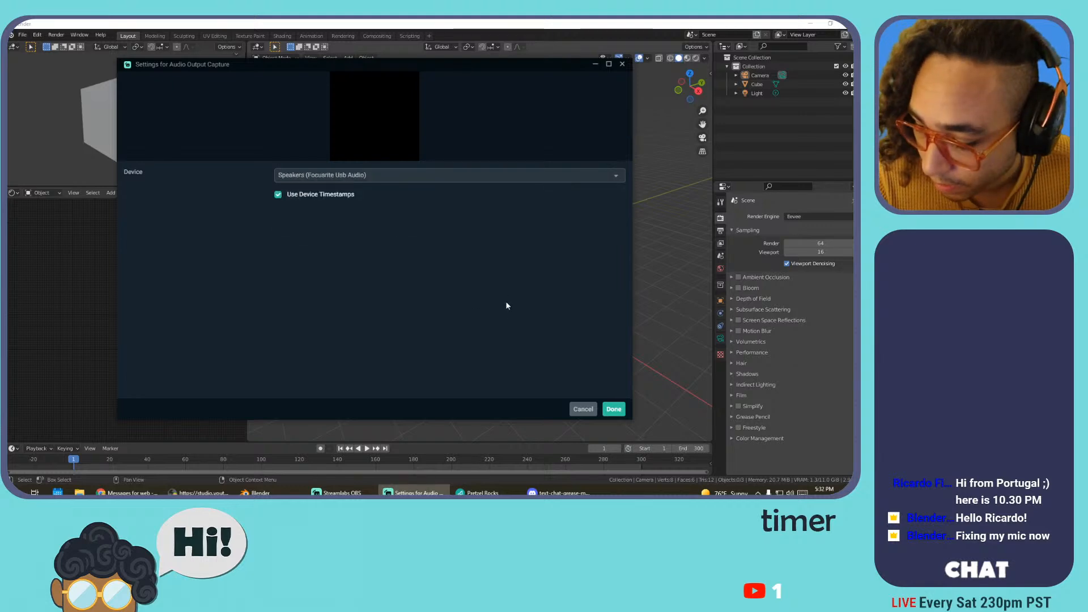
left_click(613, 409)
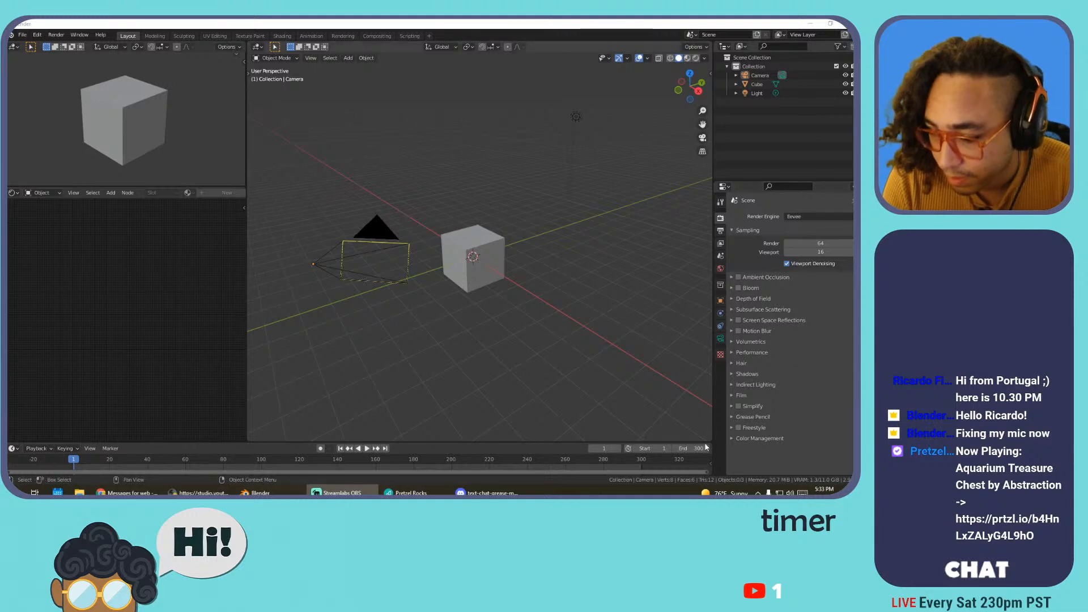
Check the Scarlett 2i2 (3rd Gen) device settings for sample rate and buffer size, and close them
left_click(758, 493)
right_click(750, 476)
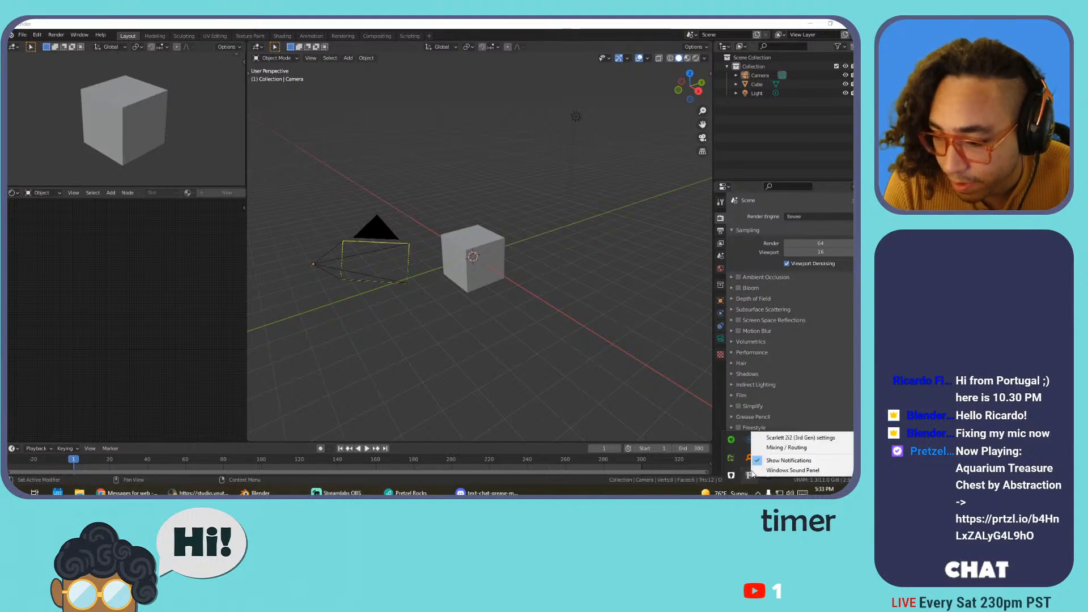
left_click(771, 438)
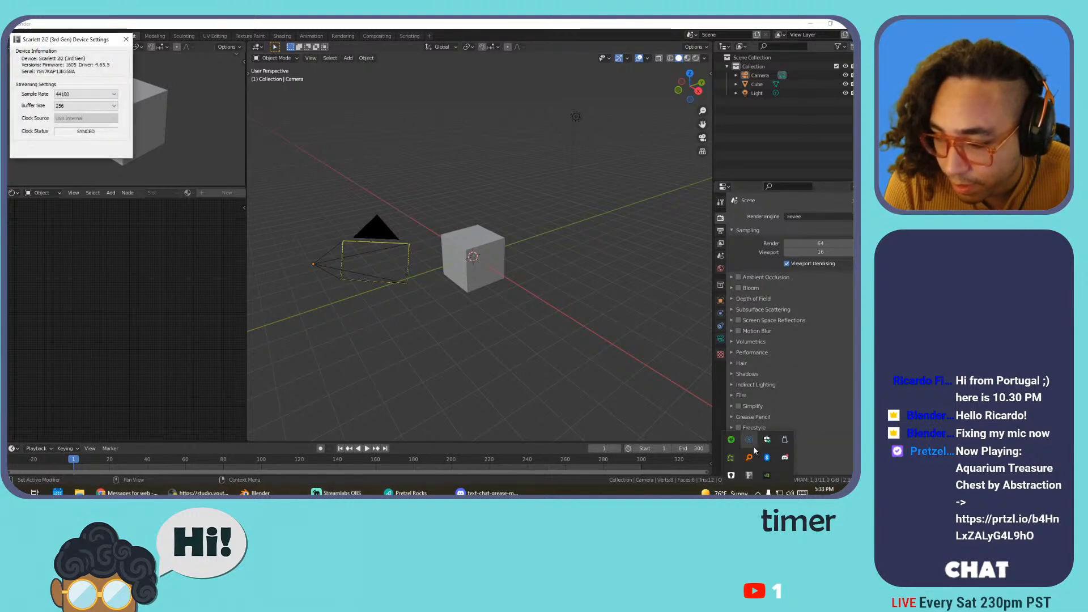
left_click(126, 40)
Inspect the output routing, input settings and device sample rate options in Focusrite Control, then close it
left_click(758, 493)
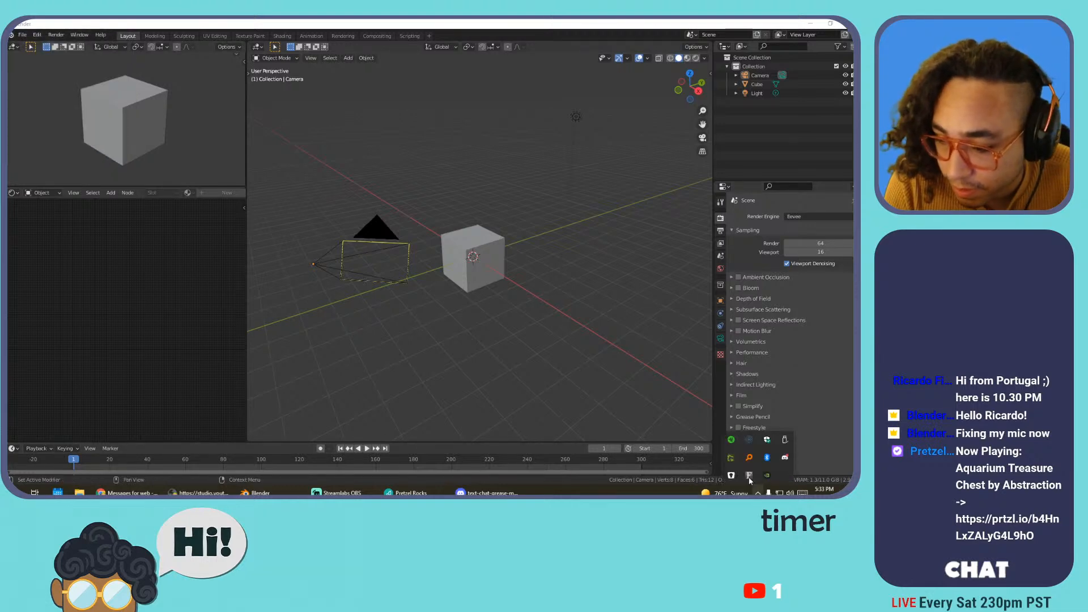
right_click(749, 475)
left_click(783, 444)
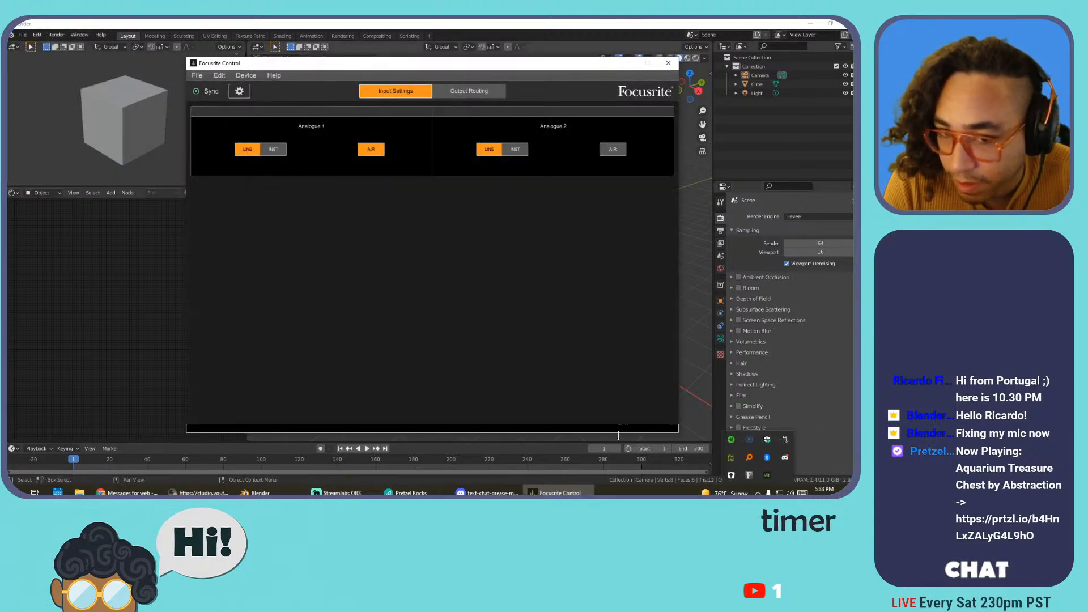
left_click(471, 90)
left_click(408, 95)
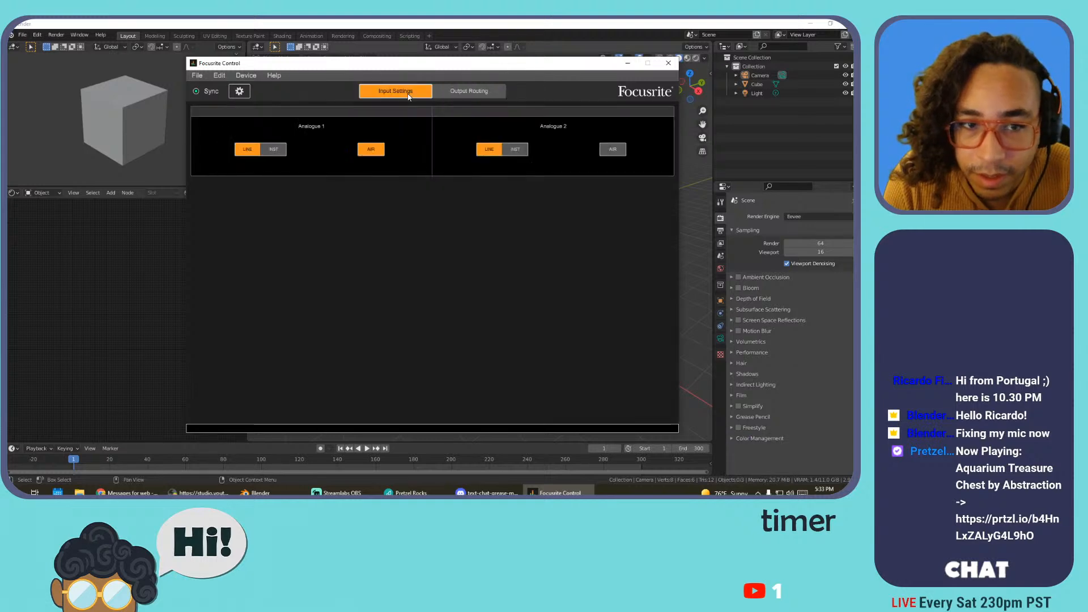
left_click(240, 91)
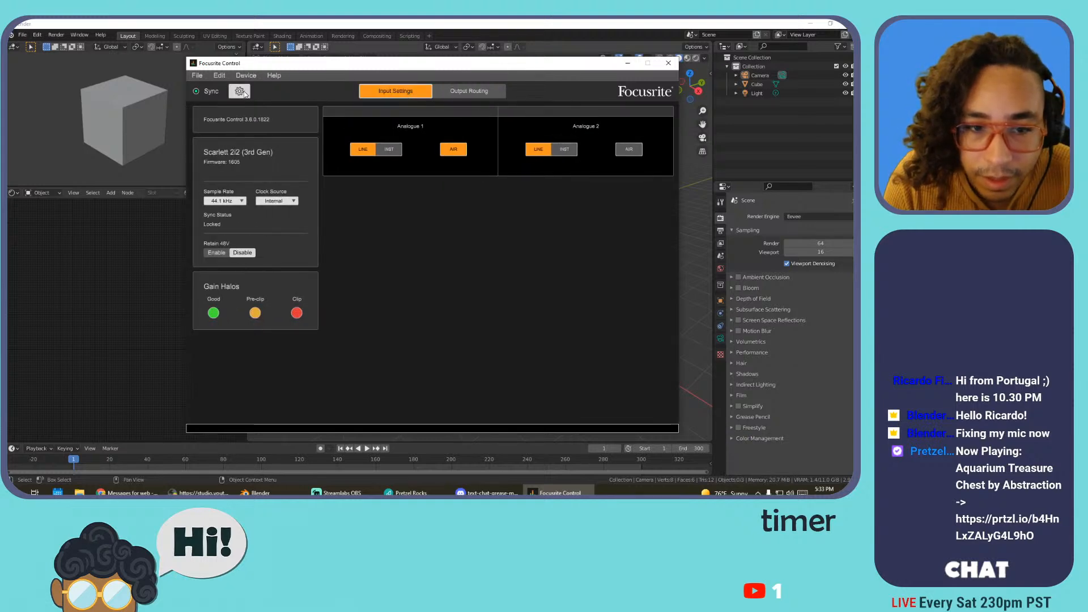
left_click(233, 201)
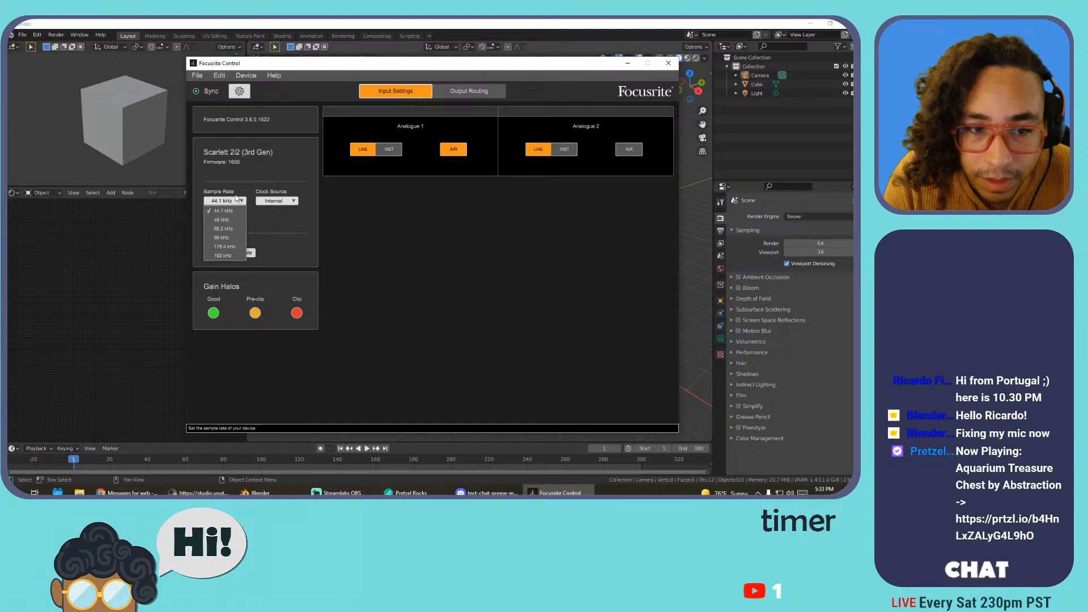
left_click(267, 175)
left_click(452, 122)
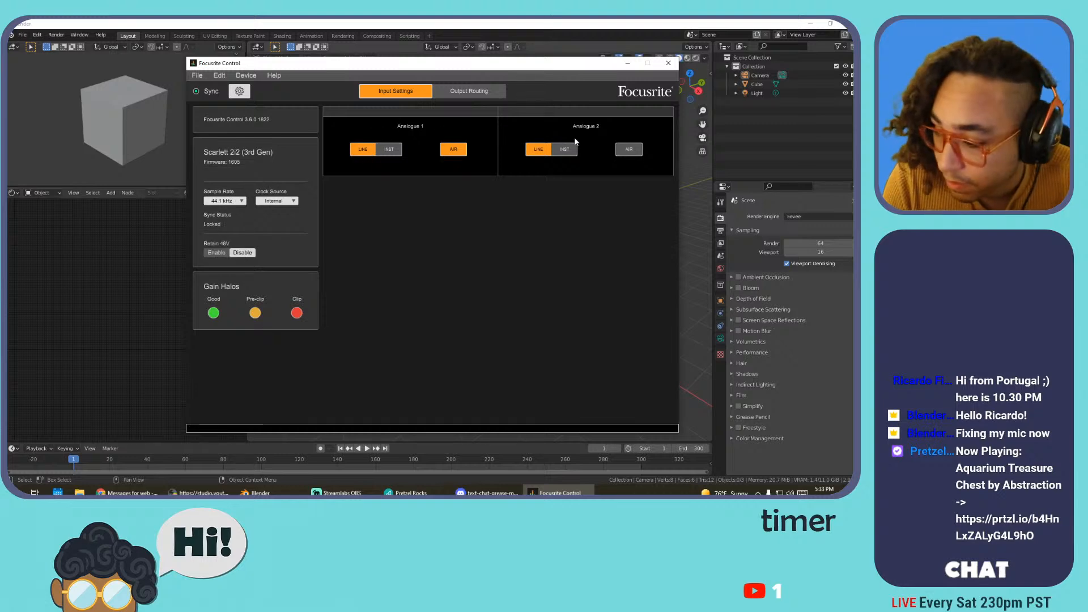
left_click(668, 63)
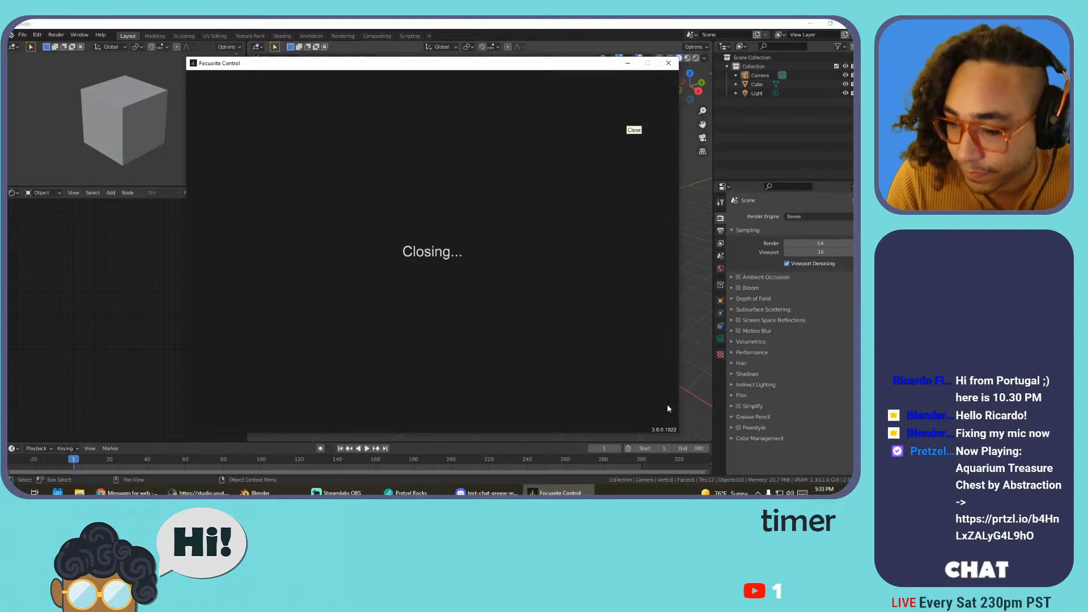
Choose Analogue 1 + 2 (Focusrite Usb Audio) as the input device in the Windows Sound settings
left_click(757, 492)
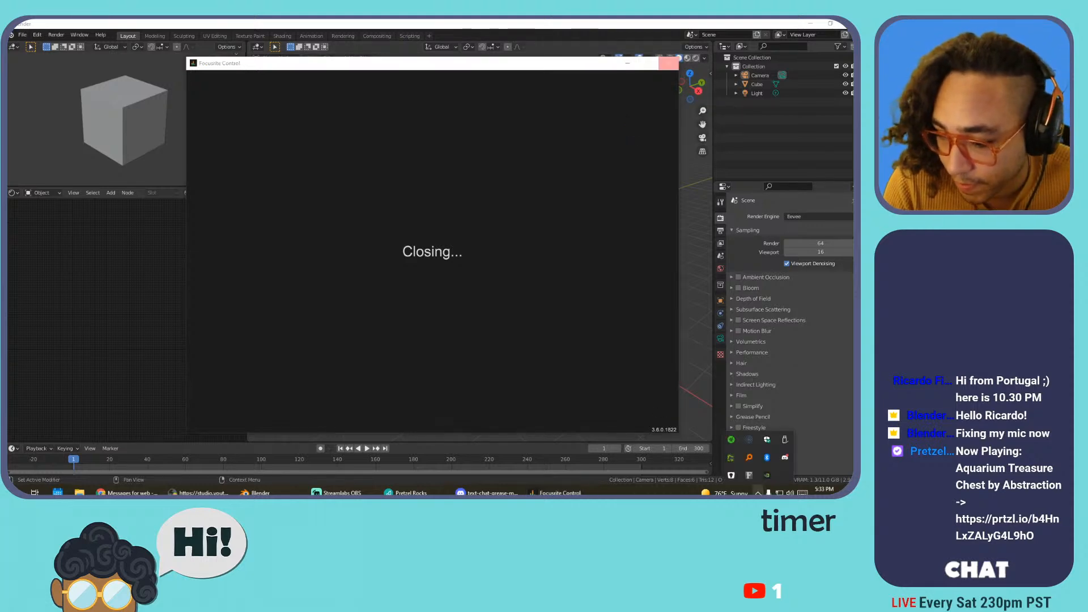
right_click(789, 492)
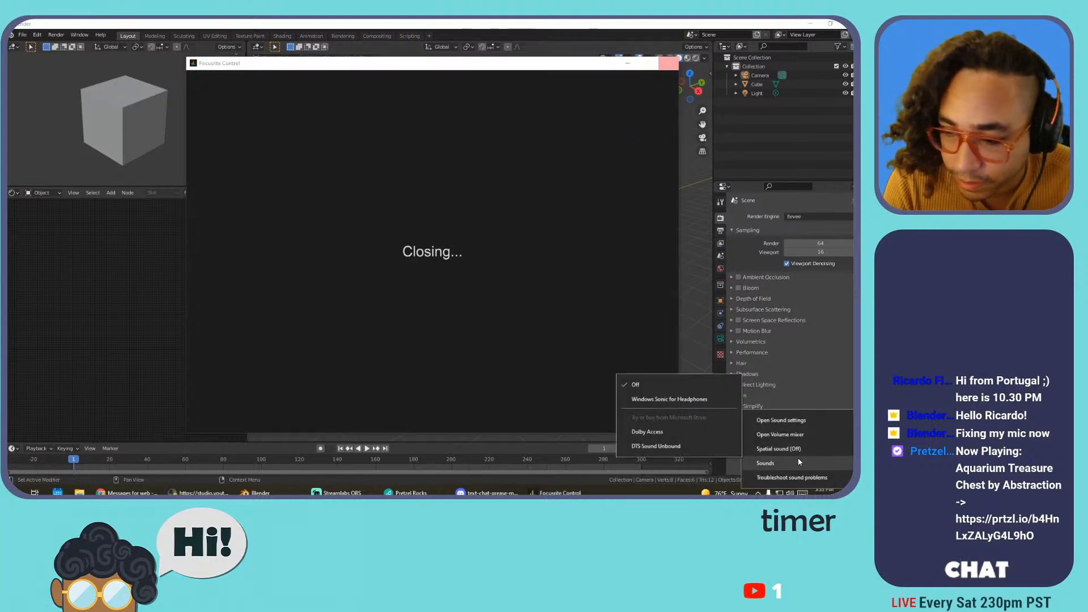
left_click(817, 419)
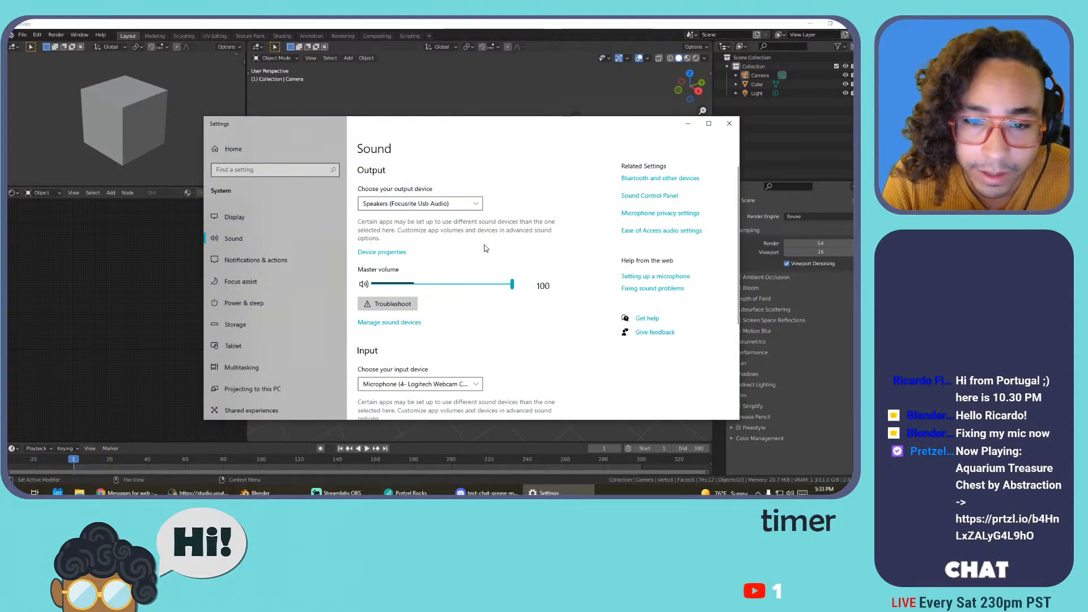
scroll(494, 204, "down", 1)
scroll(495, 204, "down", 3)
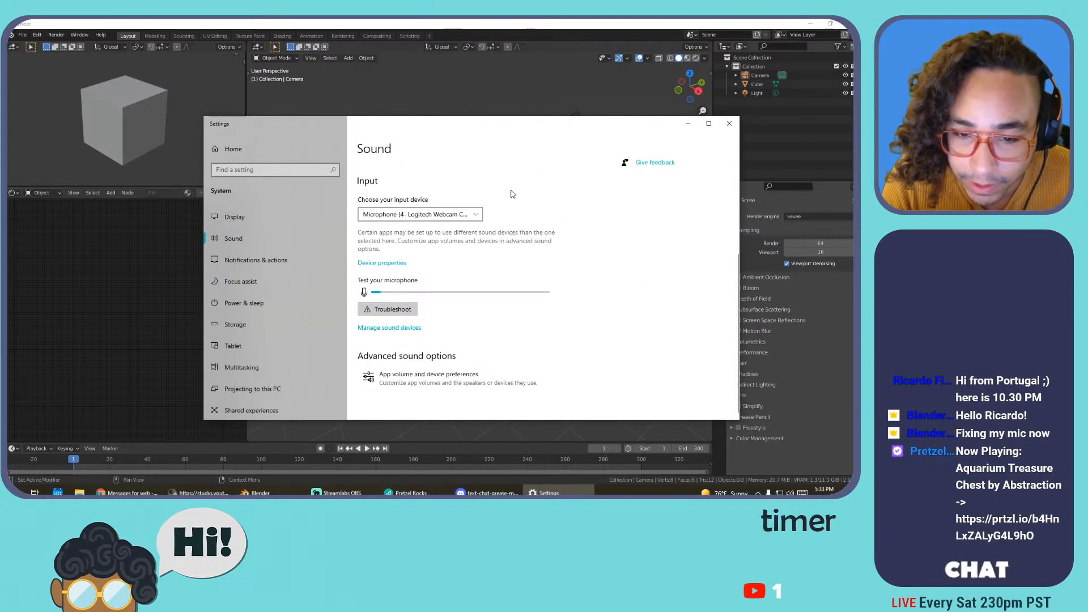
left_click(465, 218)
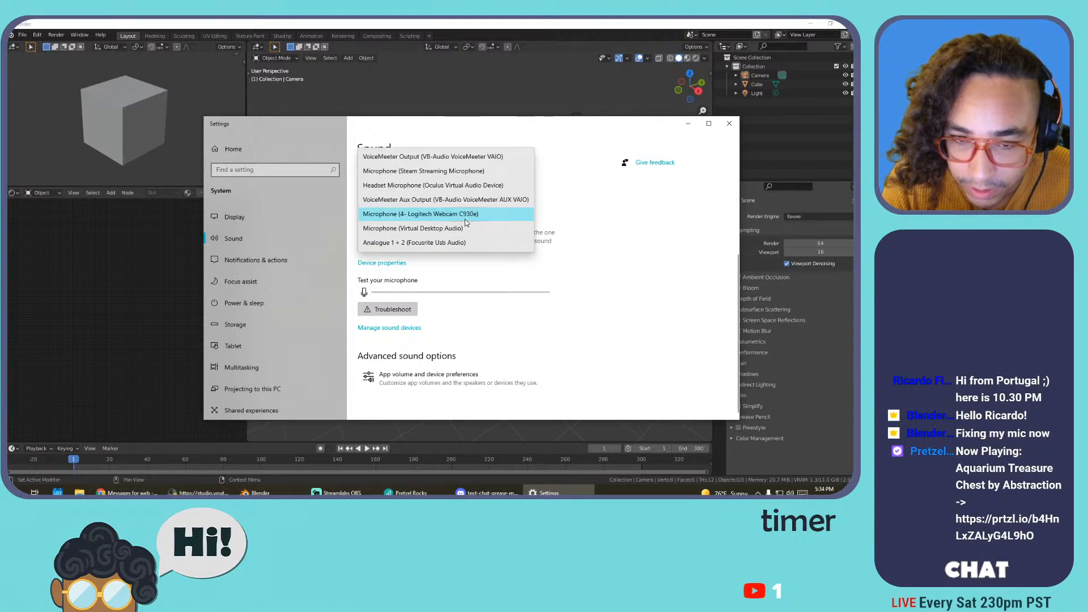
left_click(452, 243)
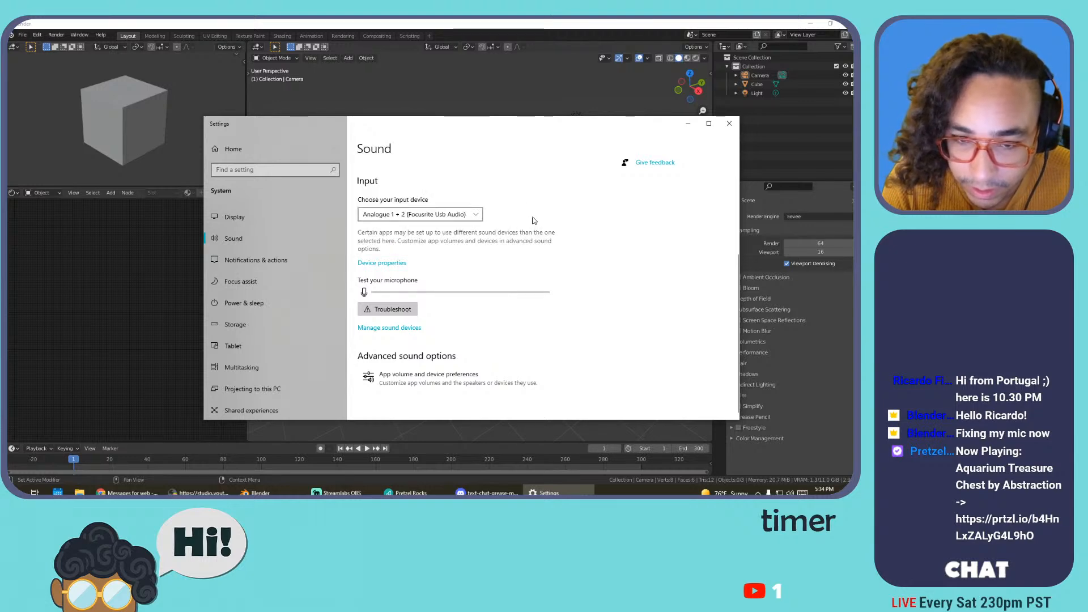
Open the properties of the Analogue 1 + 2 recording device from the Sound Control Panel
scroll(580, 208, "up", 4)
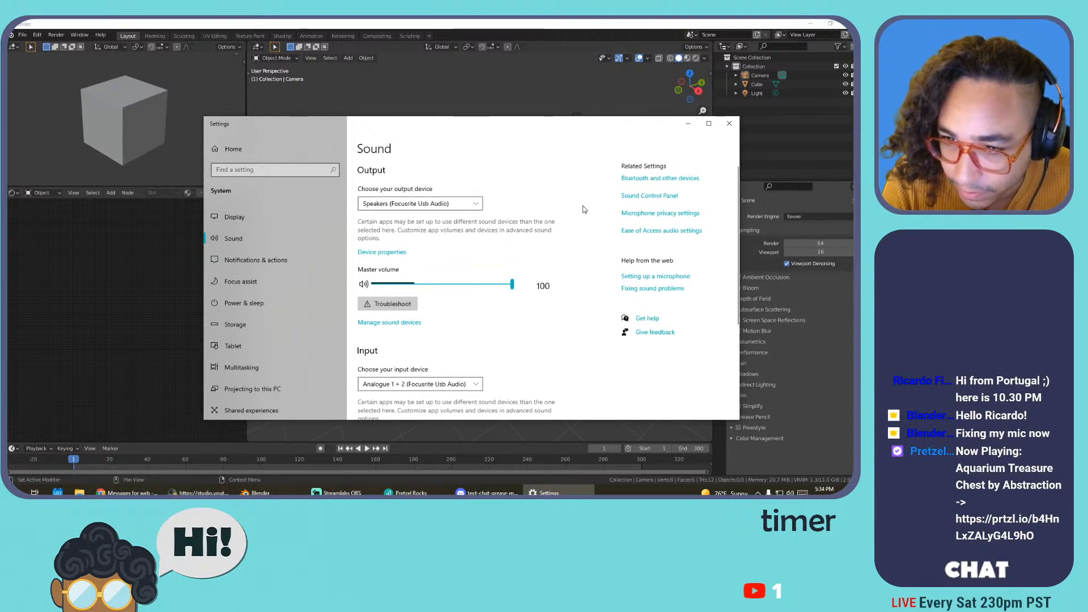
left_click(640, 196)
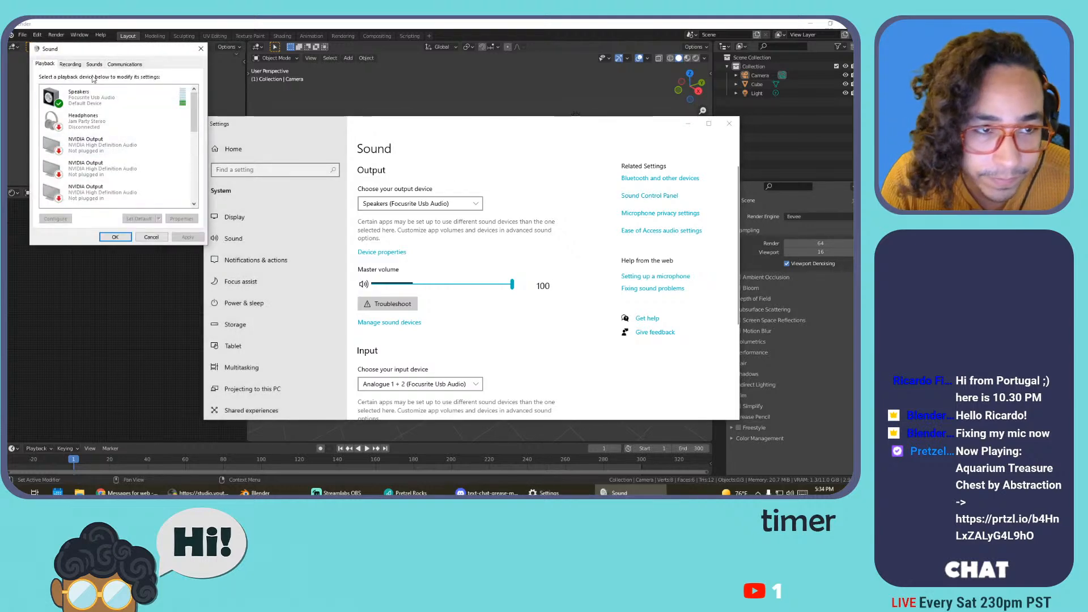
left_click(70, 64)
left_click(121, 114)
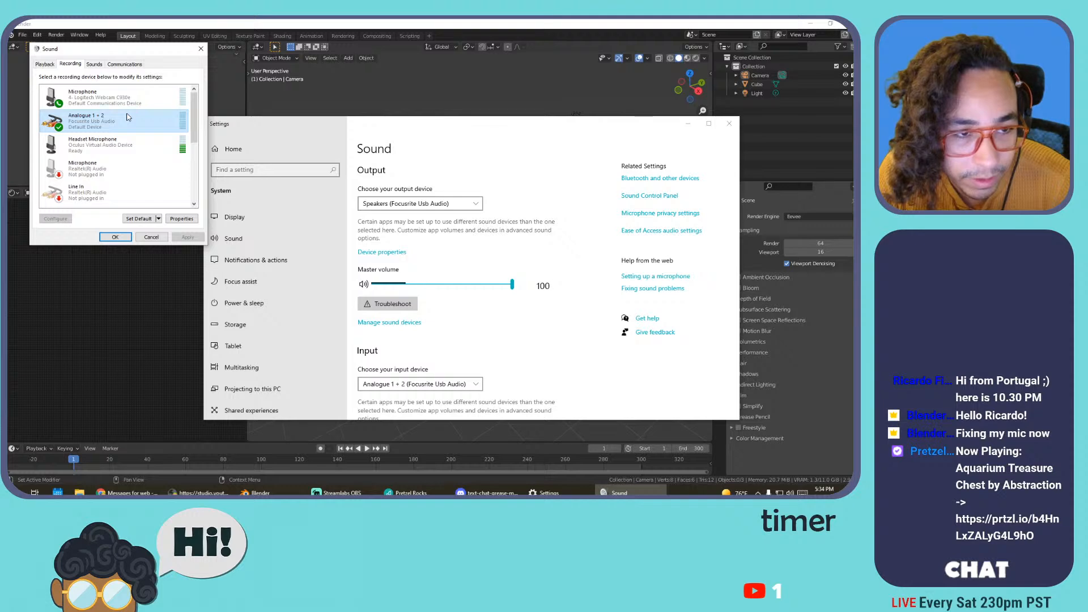
double_click(127, 117)
Review the listen, levels, advanced and general properties of the Analogue 1 + 2 device, and close both sound dialogs
left_click(82, 99)
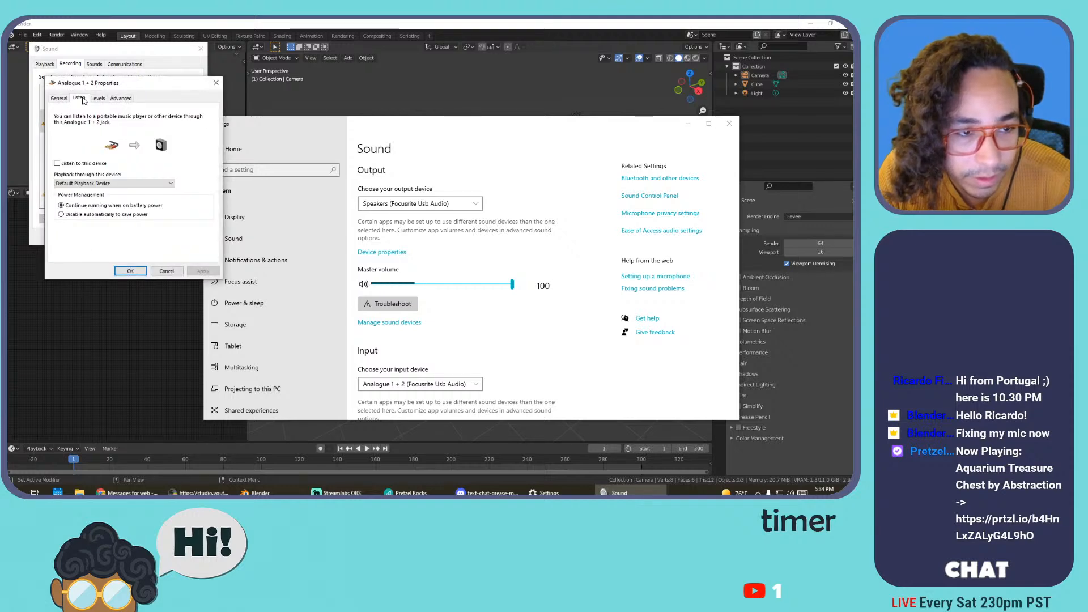
left_click(99, 100)
left_click(113, 99)
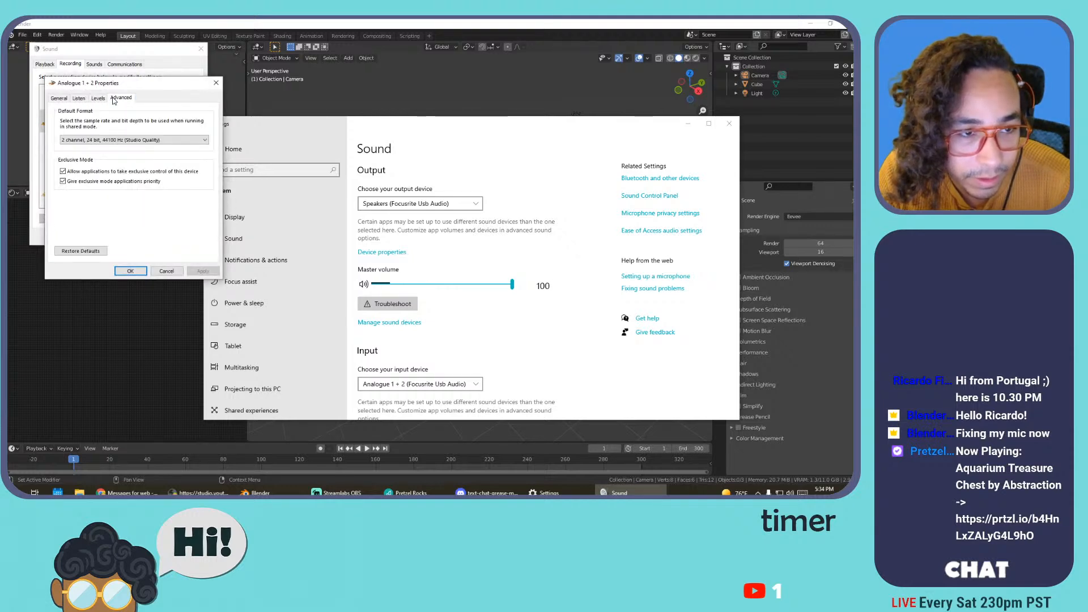
left_click(99, 99)
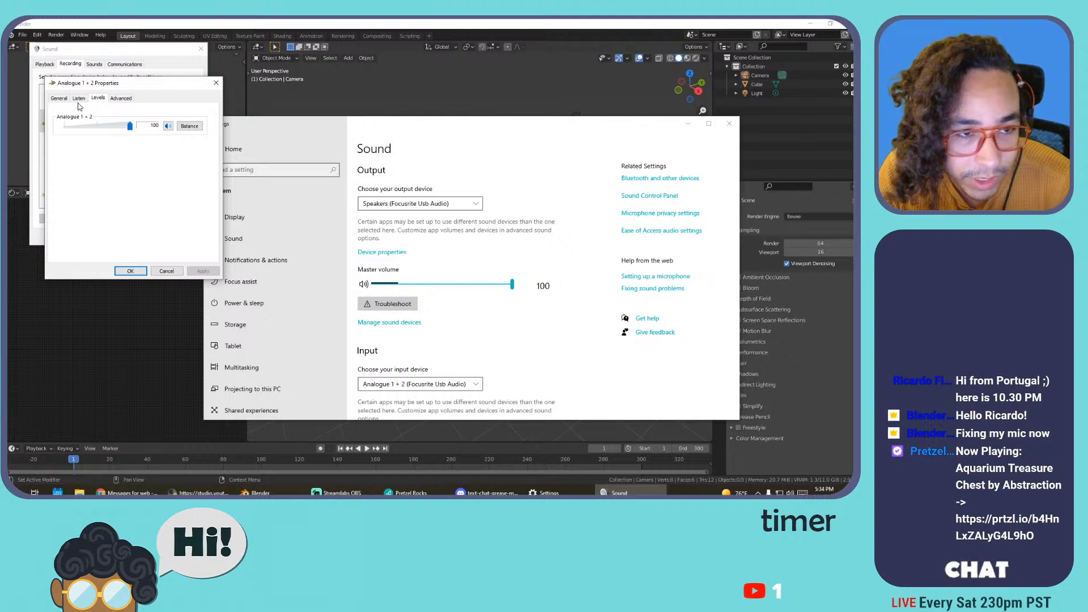
left_click(79, 98)
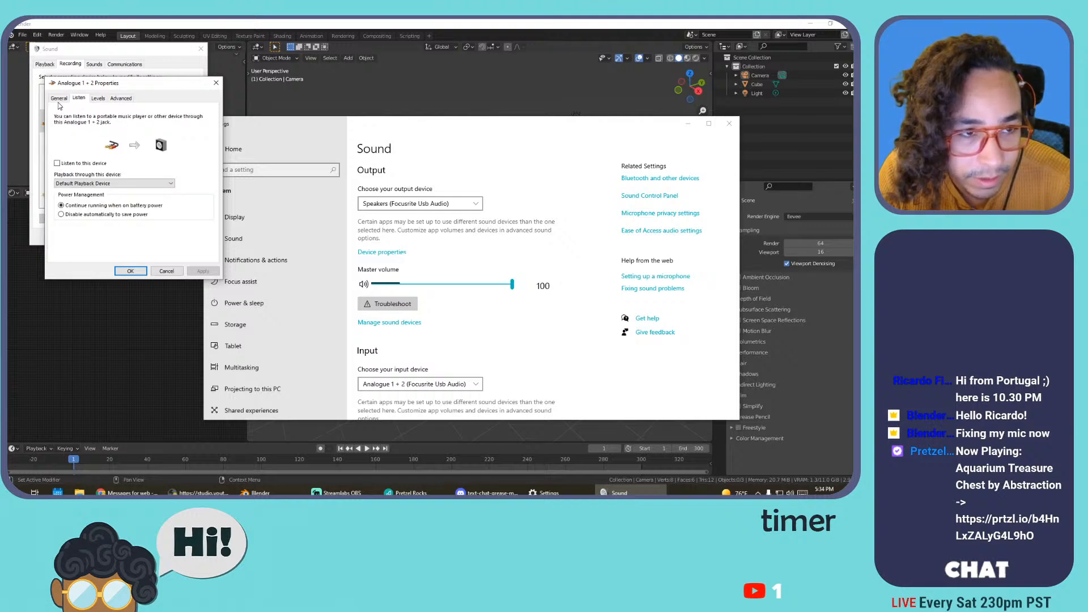
left_click(58, 102)
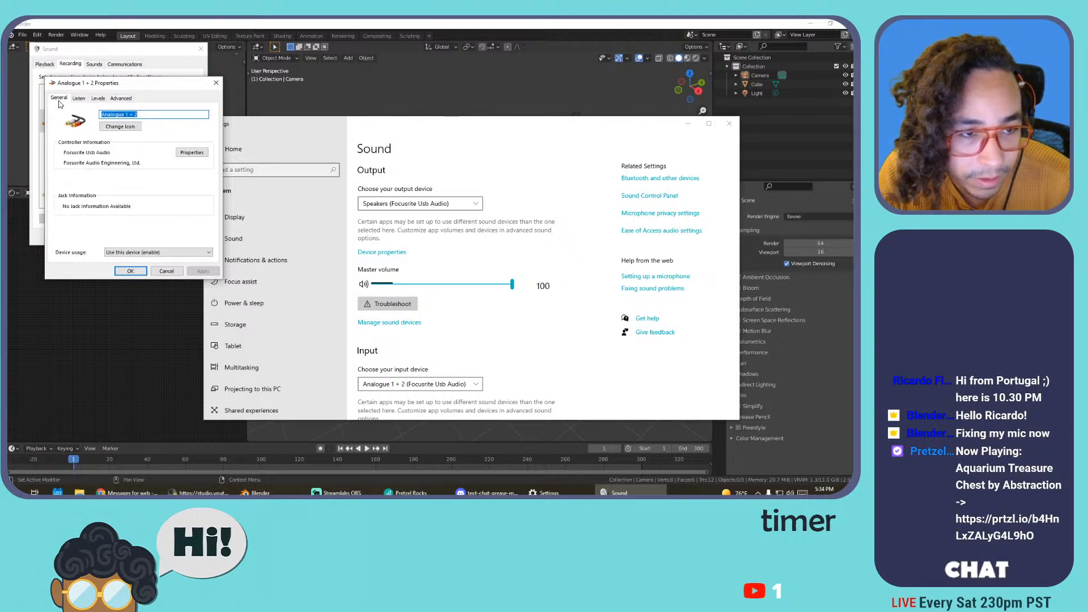
left_click(130, 270)
left_click(116, 237)
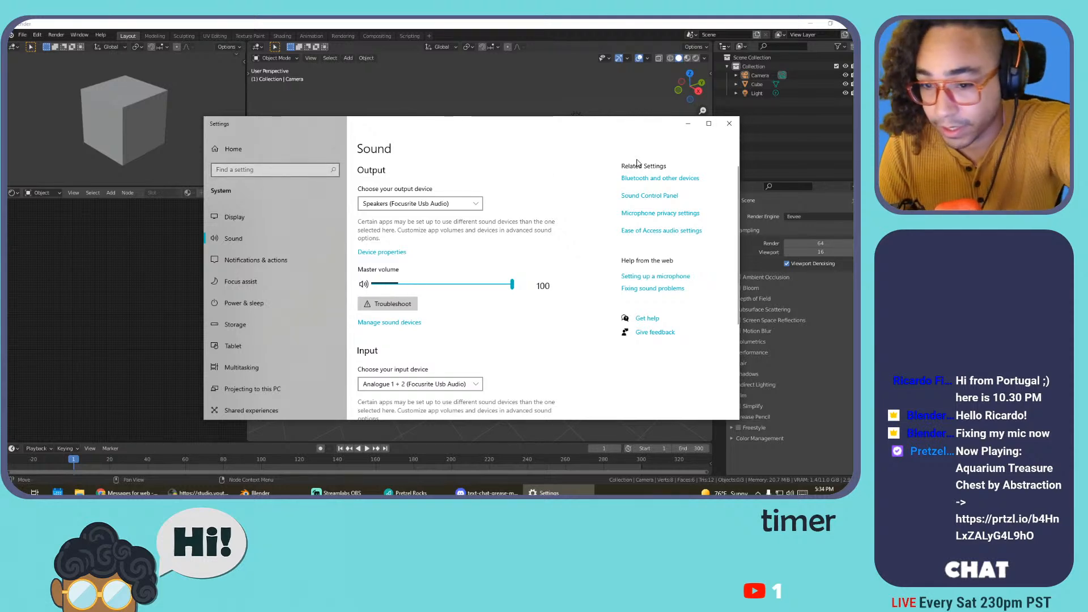
Close the Windows Sound settings, review the audio devices in the Streamlabs OBS settings and close them
left_click(729, 124)
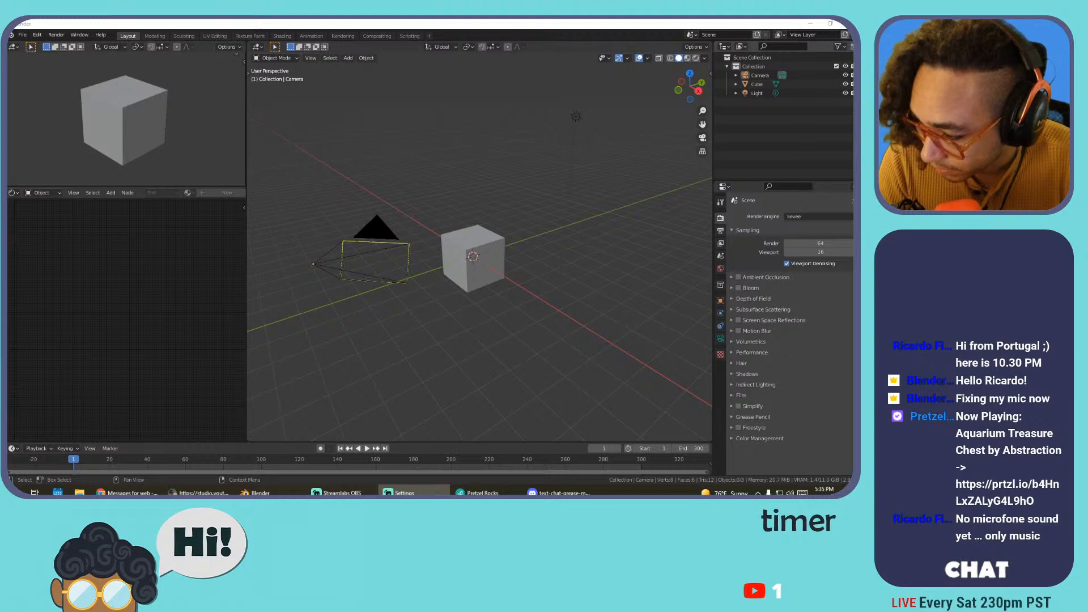
left_click_drag(1087, 146, 752, 163)
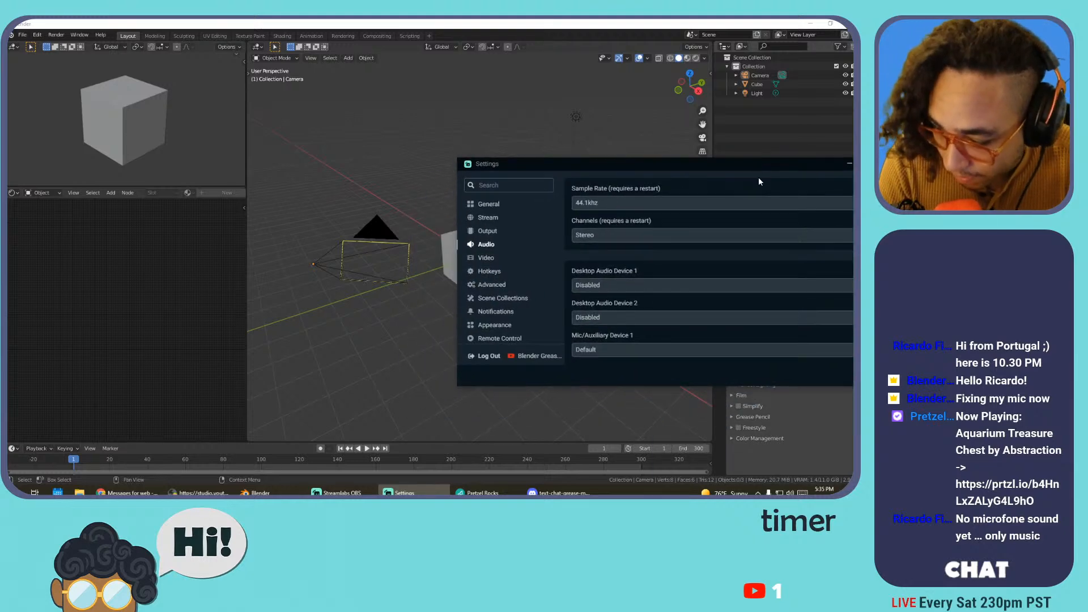
left_click_drag(835, 168, 736, 186)
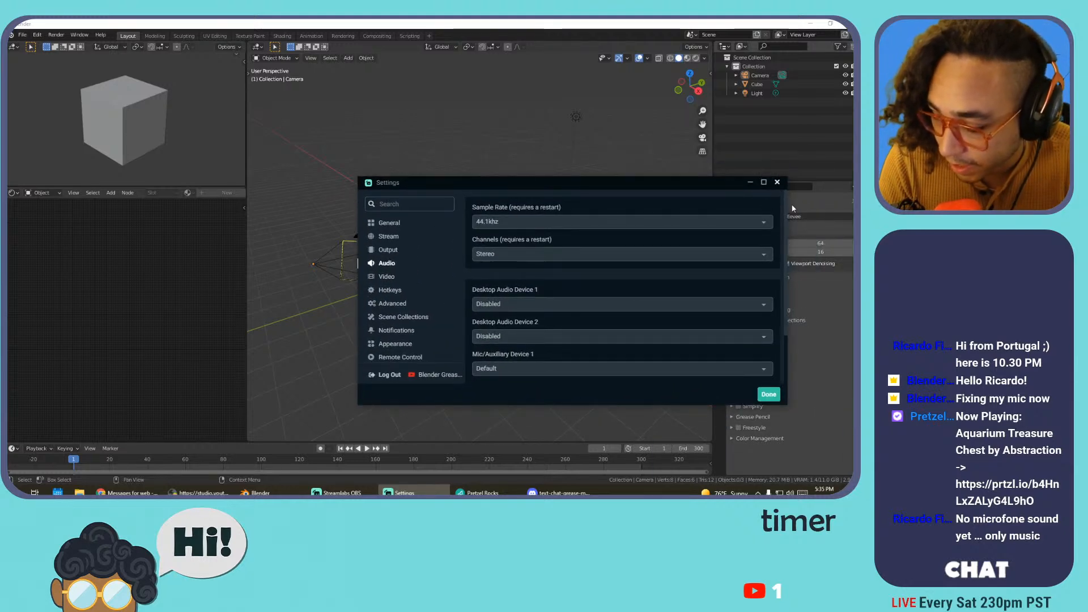
left_click(769, 395)
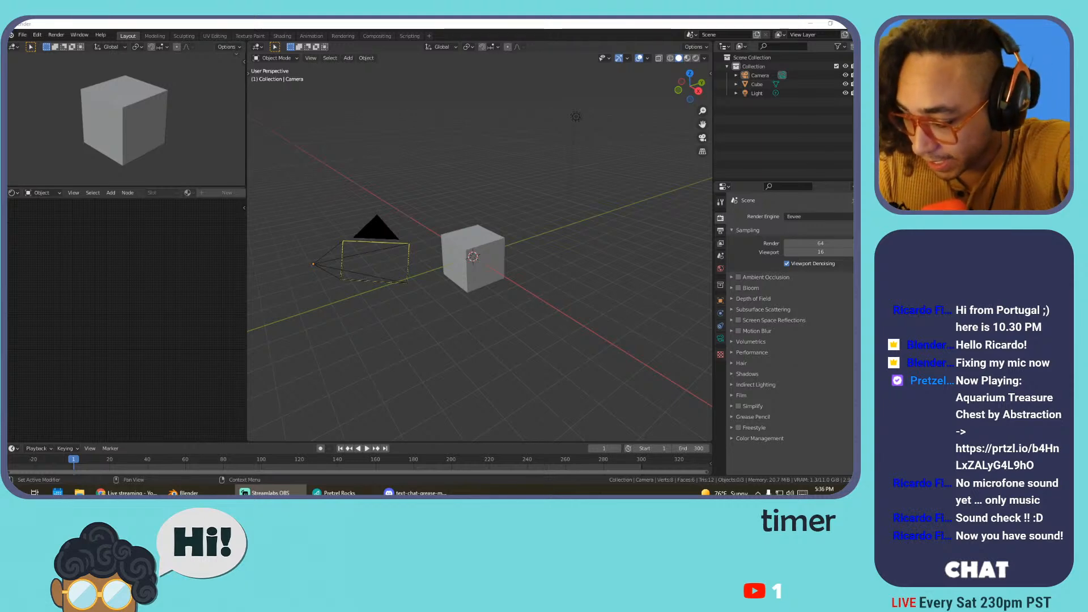
Switch to Blender and delete the default camera, light and cube from the scene
key("alt+Tab")
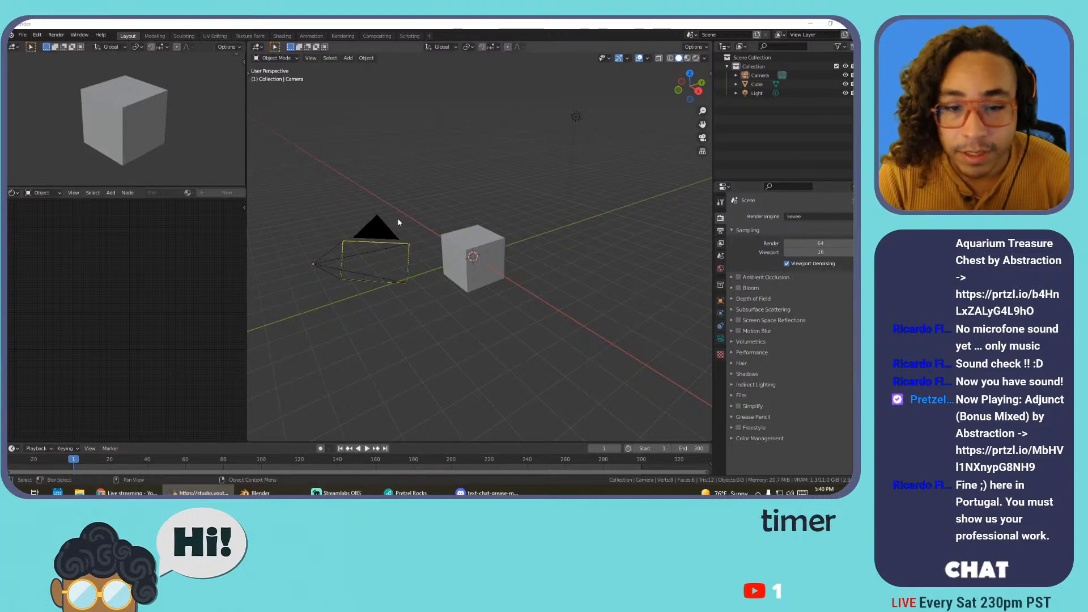
left_click(368, 228)
key("Delete")
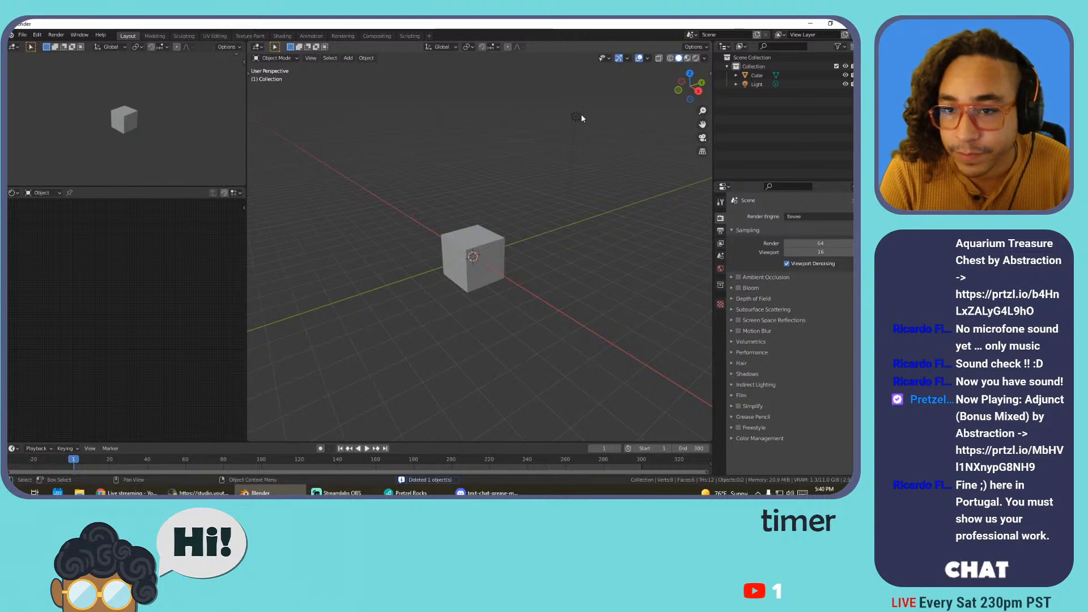
left_click(580, 114)
key("Delete")
left_click(475, 259)
key("Delete")
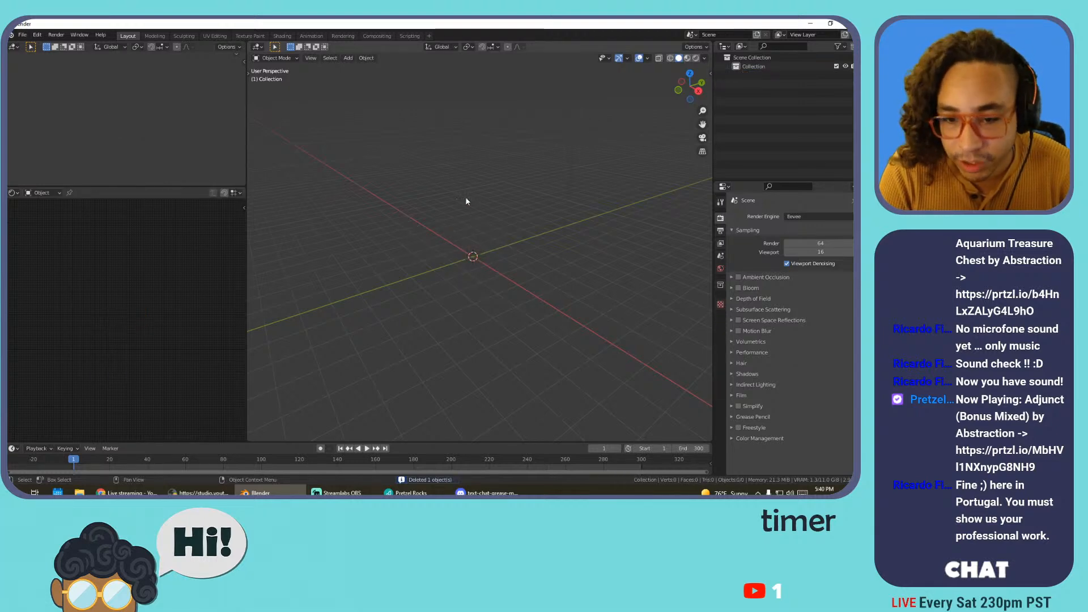
Add a UV sphere at the world origin and shade it smooth
key("KP_7")
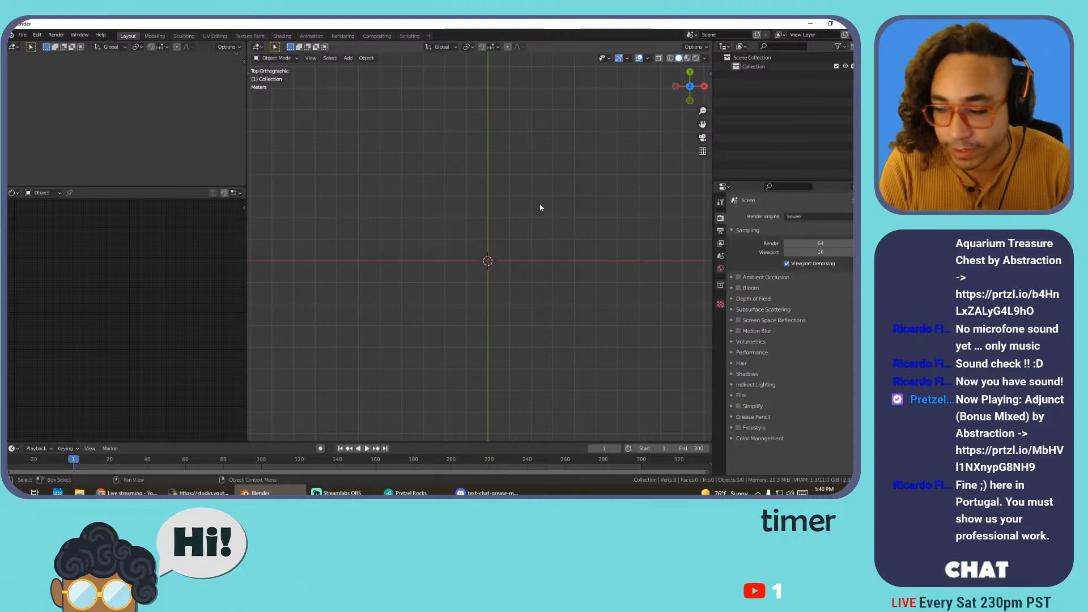
key("shift+a")
mouse_move(434, 189)
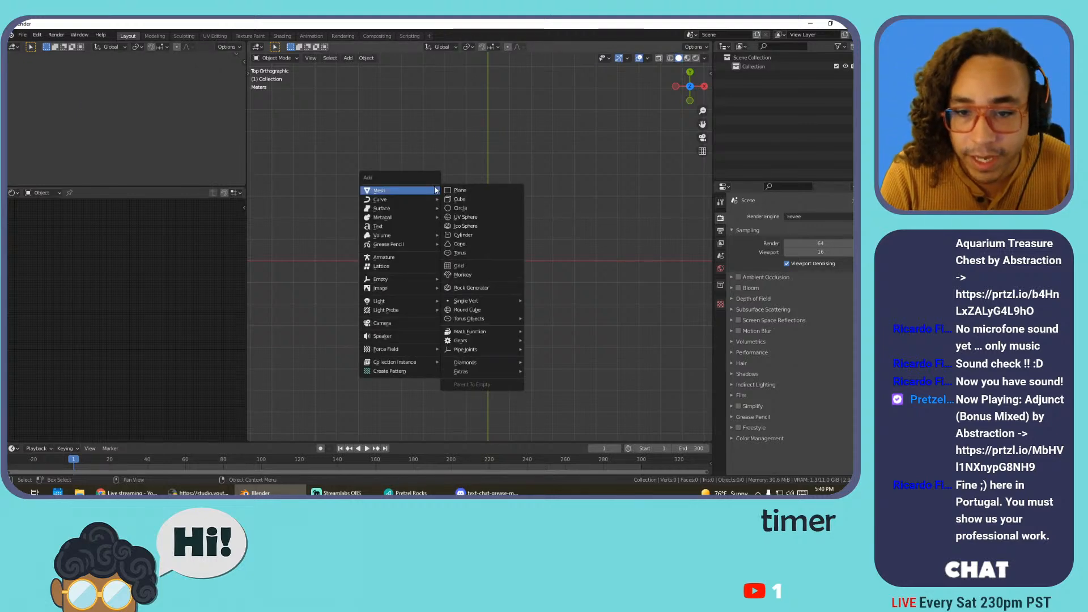
left_click(469, 217)
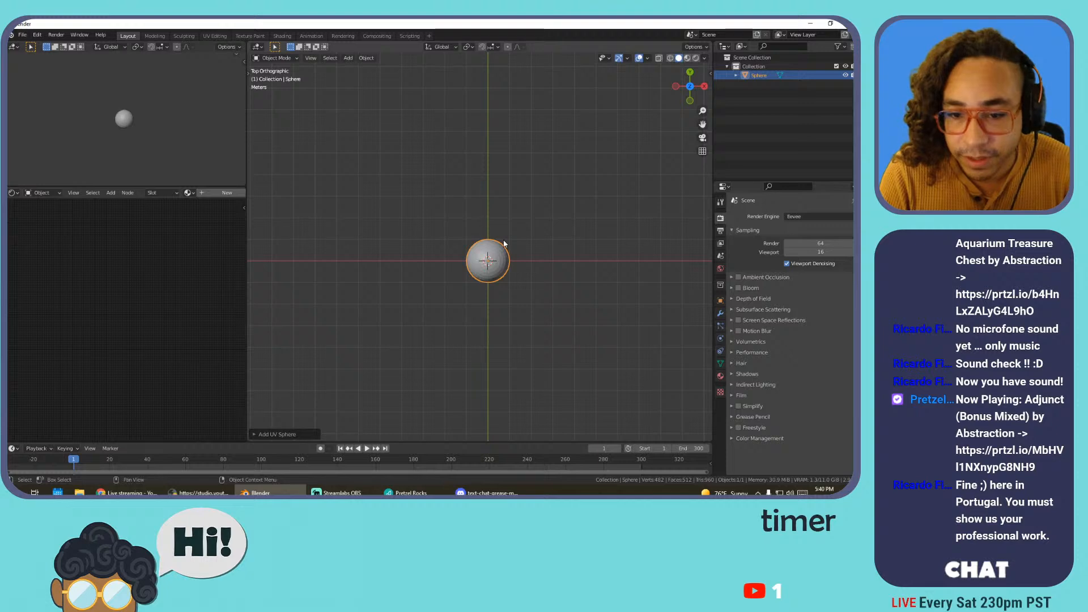
key("KP_1")
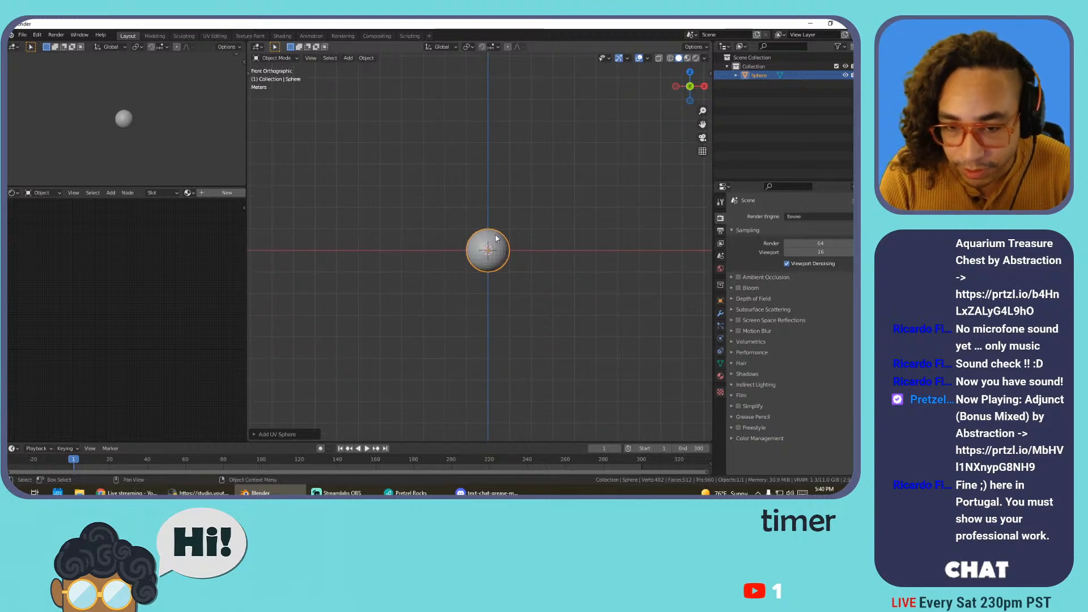
scroll(499, 268, "up", 3)
right_click(491, 235)
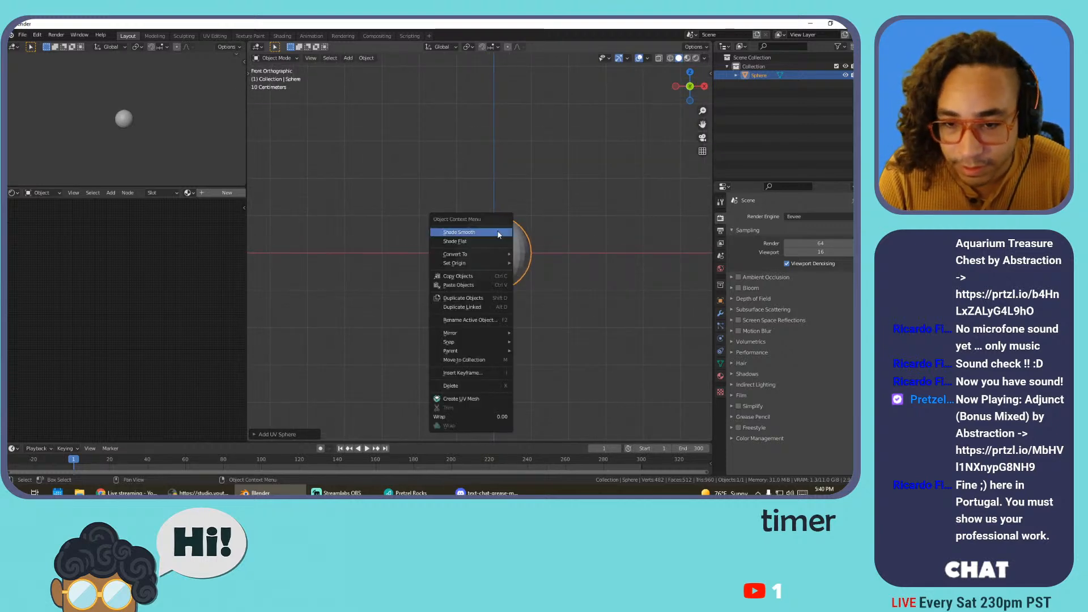
left_click(490, 235)
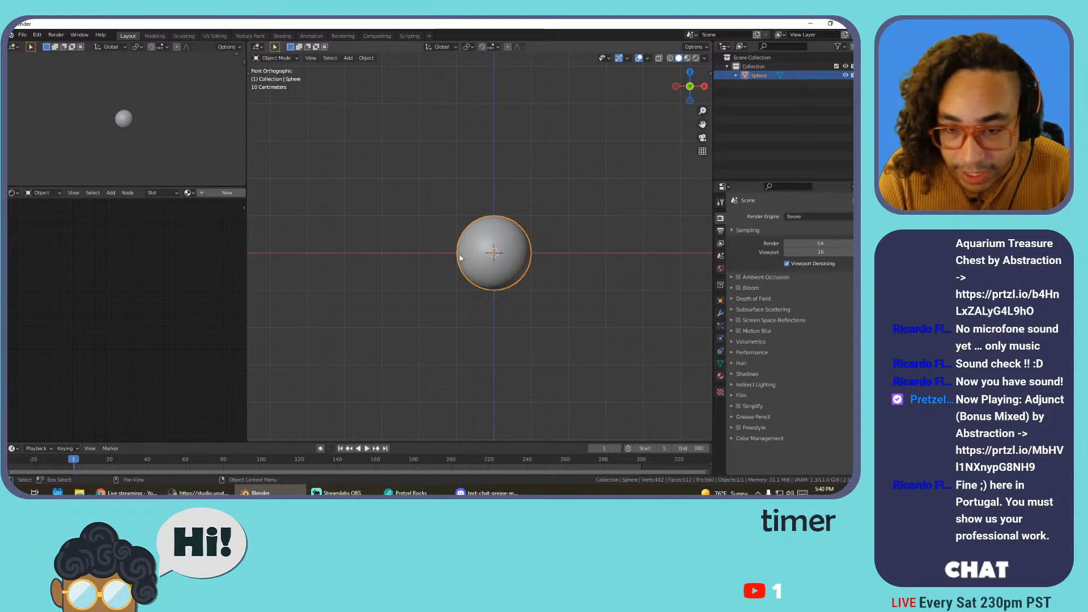
Add a mesh plane at the world origin, cutting through the middle of the sphere
scroll(526, 238, "up", 4)
scroll(539, 234, "down", 1)
key("shift+a")
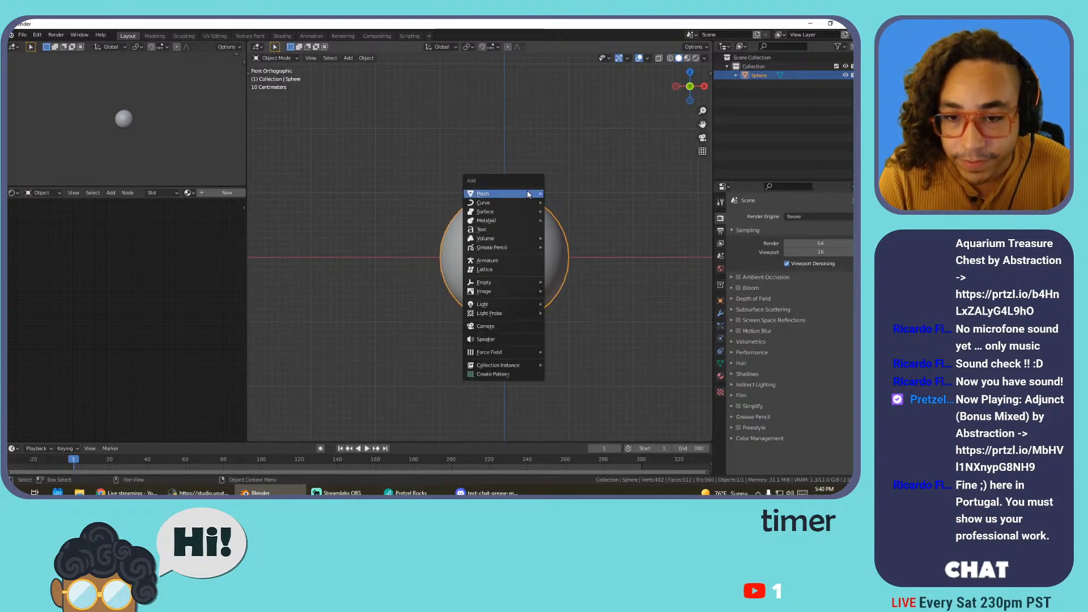
left_click(559, 195)
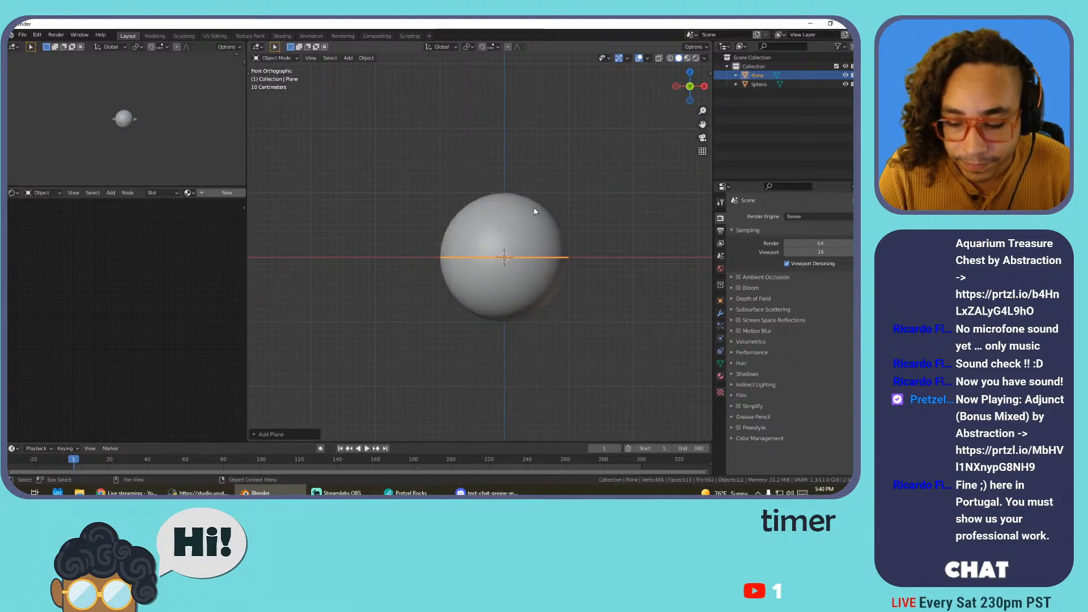
In top view, move the sphere along the X axis in the negative direction until it sits clear of the plane
key("KP_7")
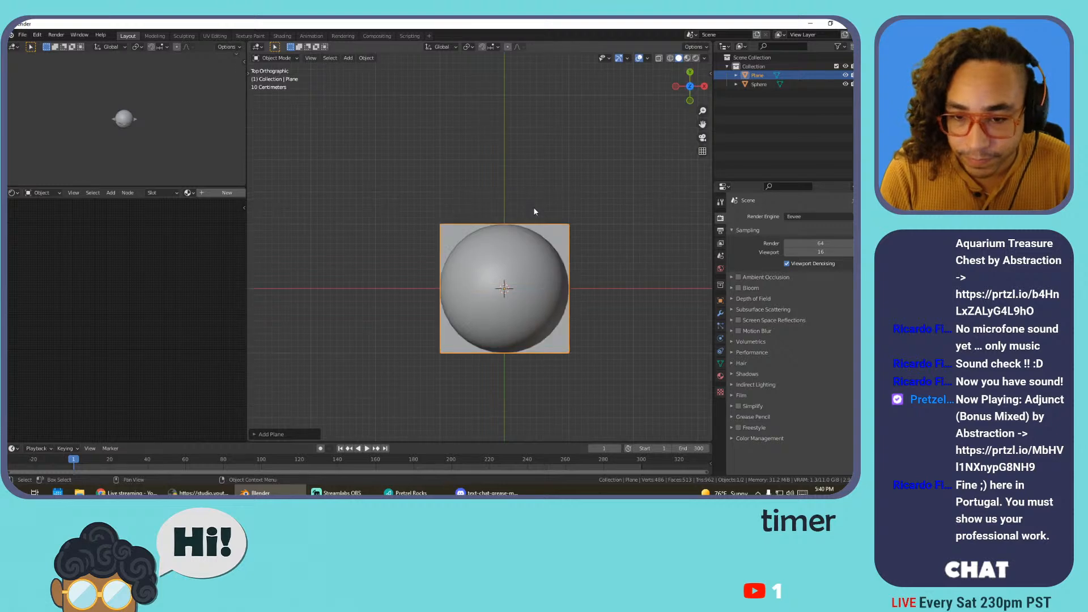
left_click(470, 290)
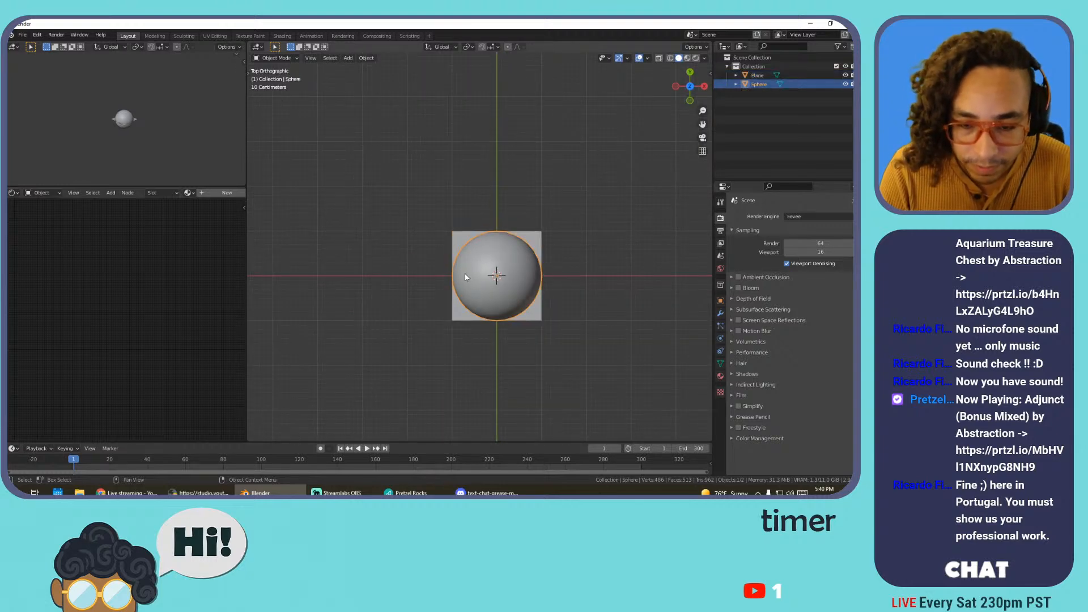
key("g")
key("x")
left_click(371, 289)
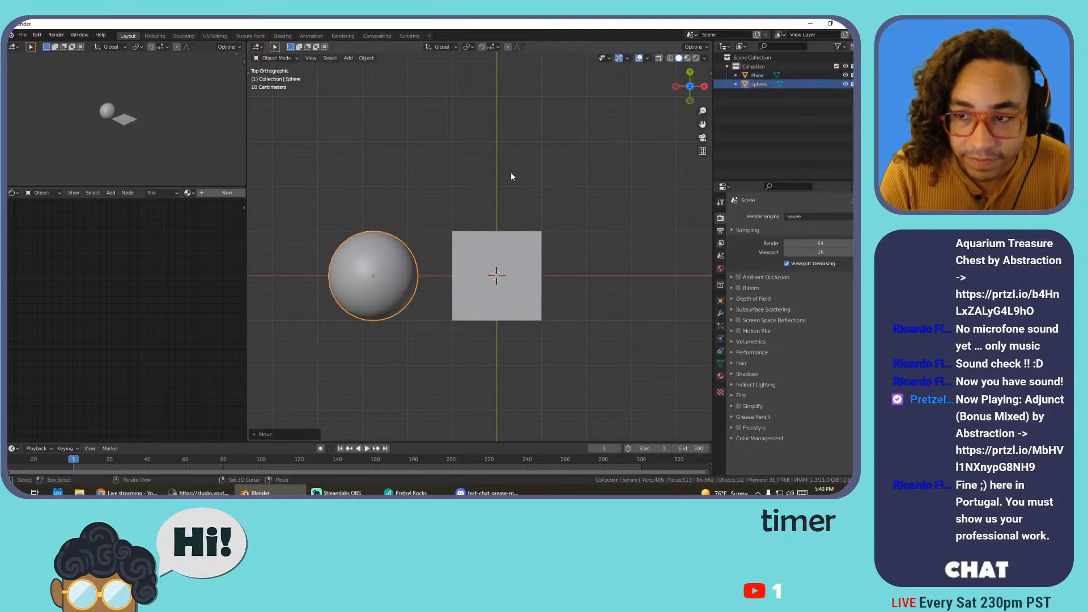
Enable the Screencast Keys overlay for the 3D viewport
key("shift+a")
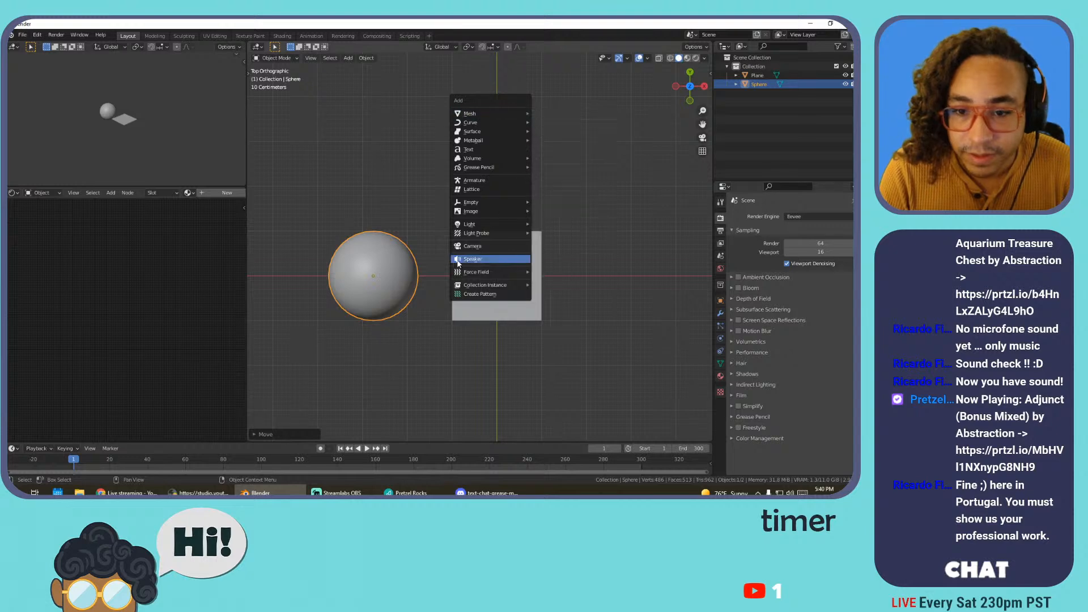
key("Escape")
key("n")
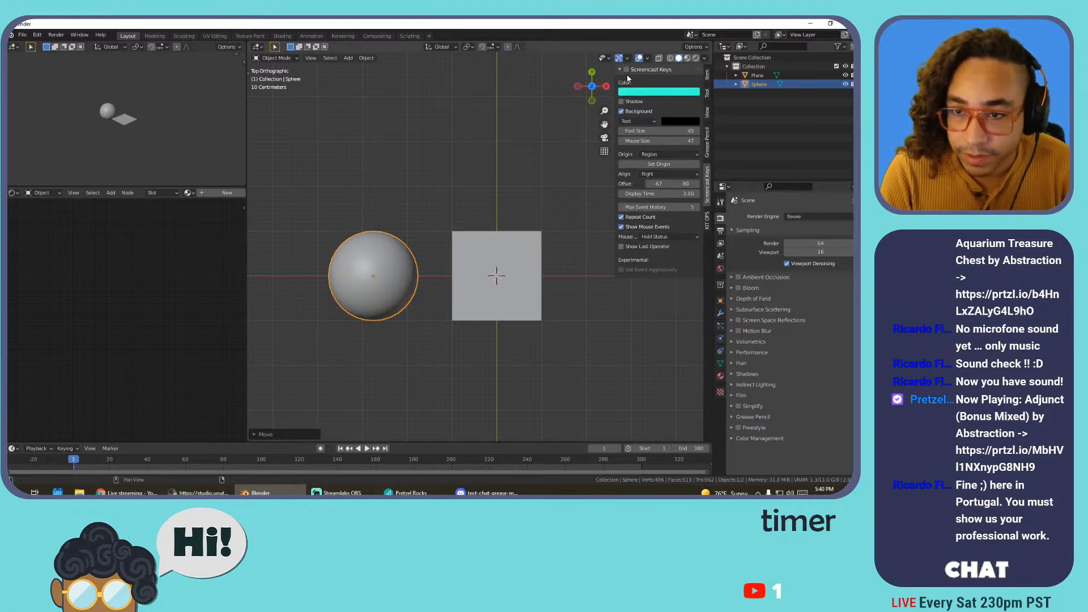
key("n")
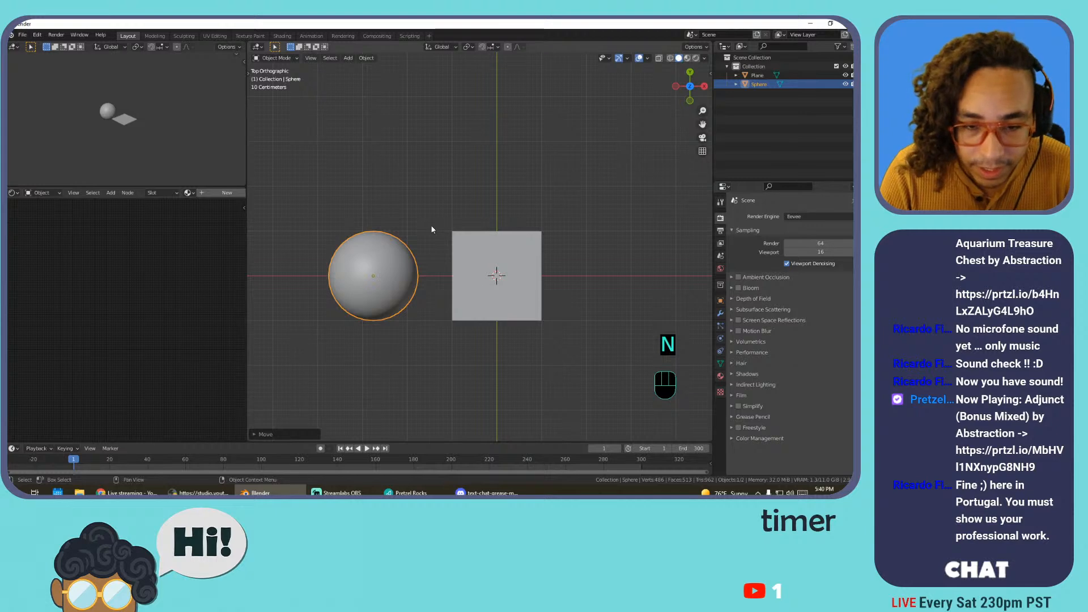
Add a camera and align it to the current top view
key("shift+a")
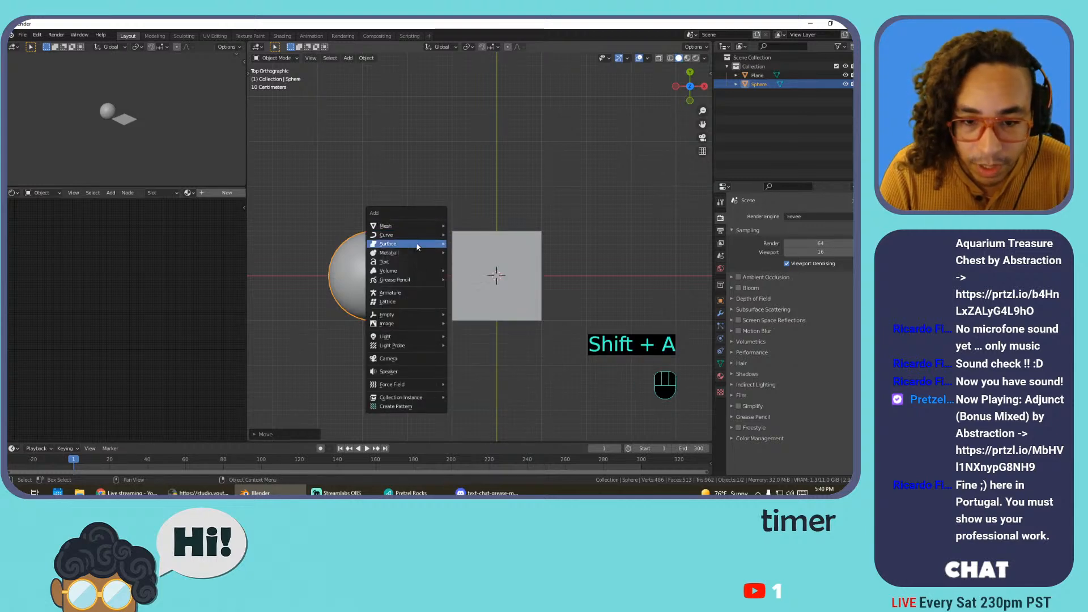
left_click(390, 358)
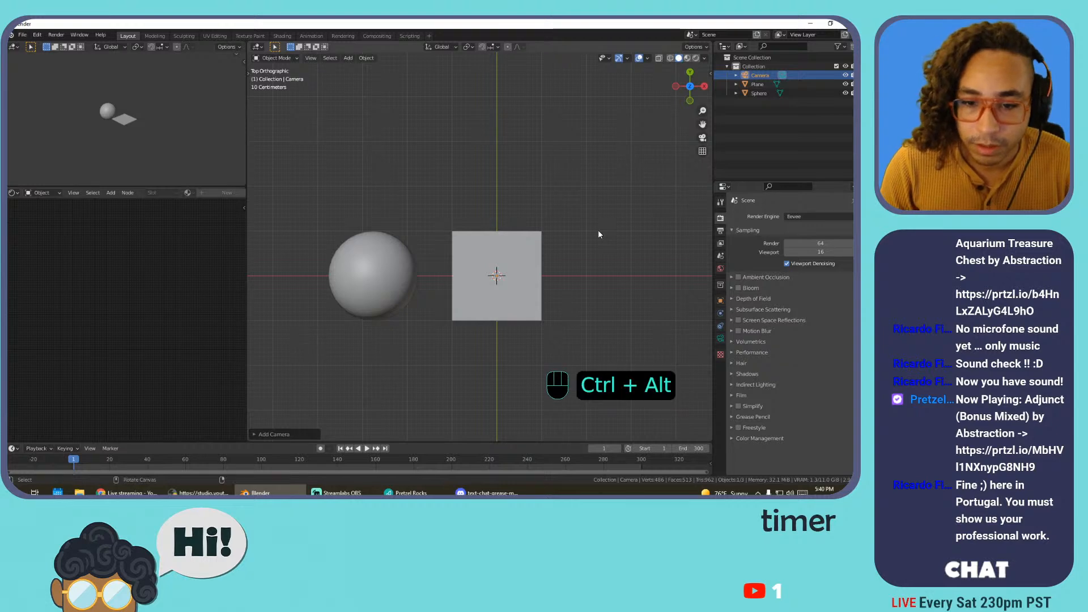
key("ctrl+alt+KP_0")
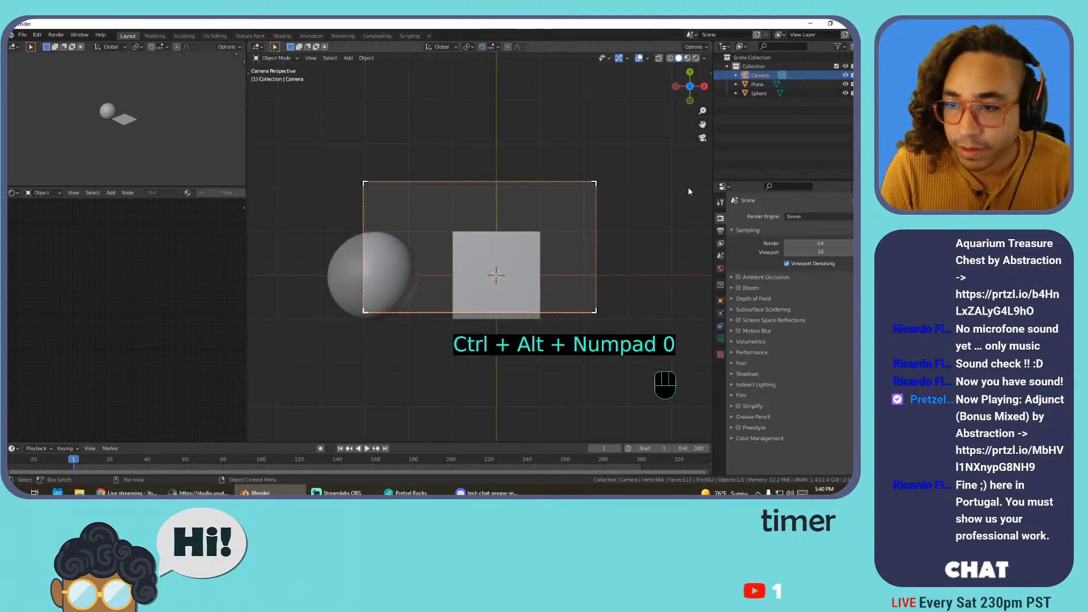
Move the camera into a new collection named Utilities
key("m")
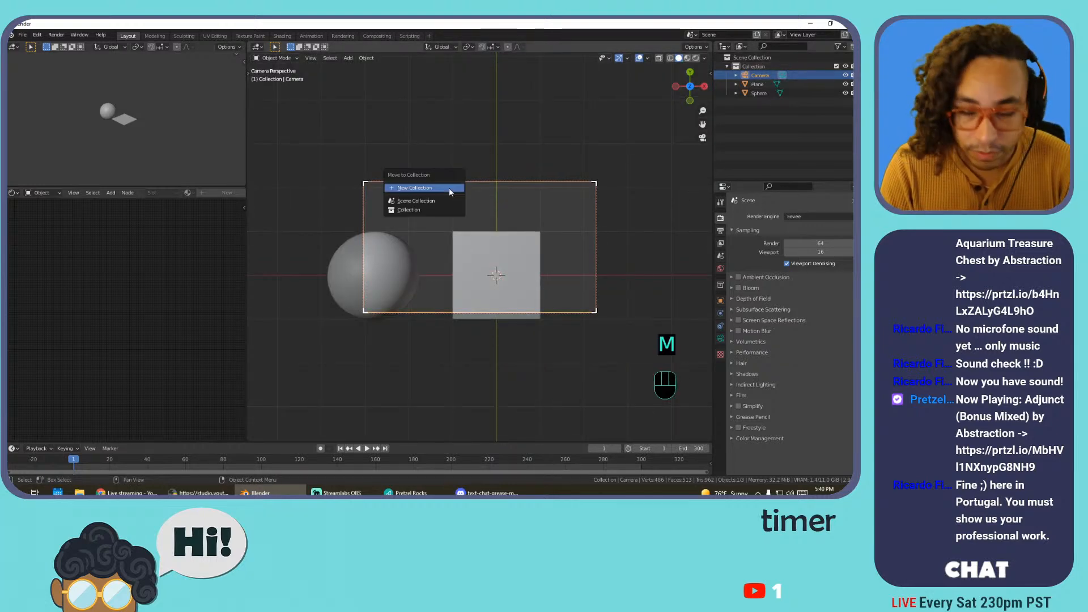
left_click(449, 188)
type("Ut")
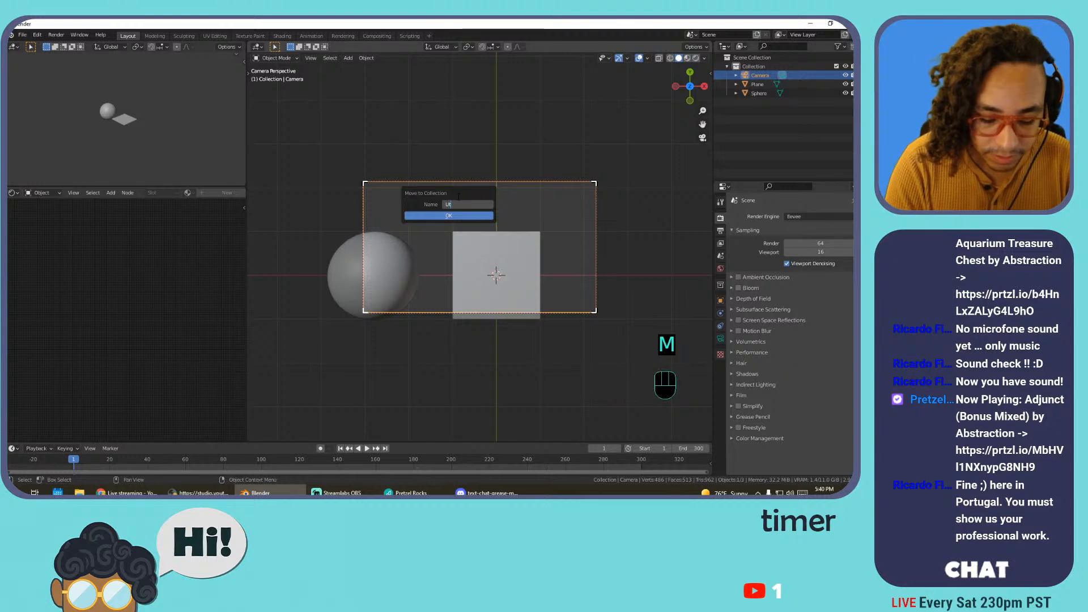
type("ility")
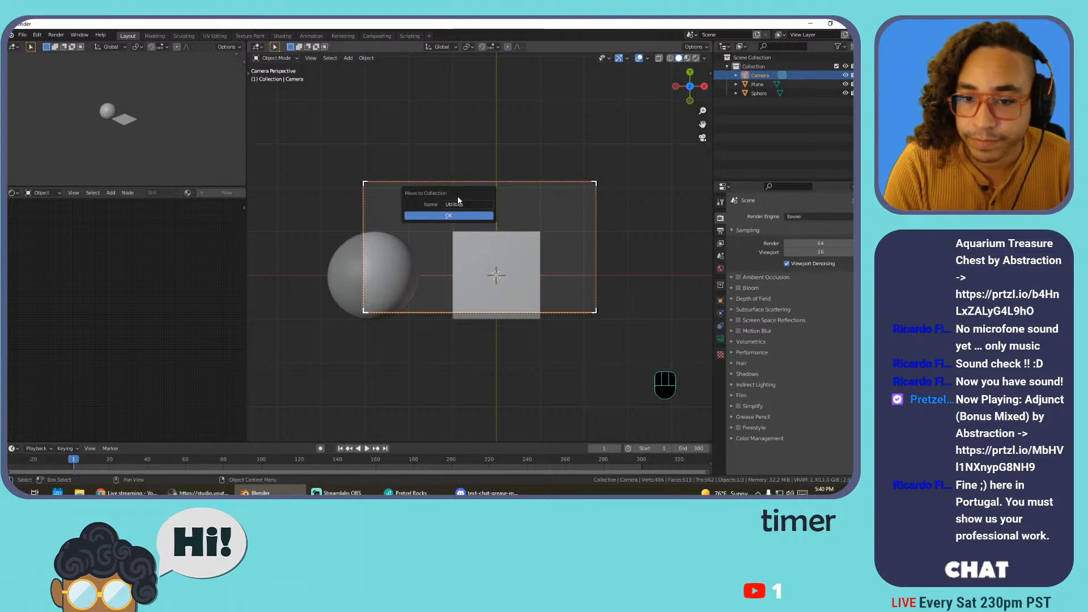
left_click(453, 216)
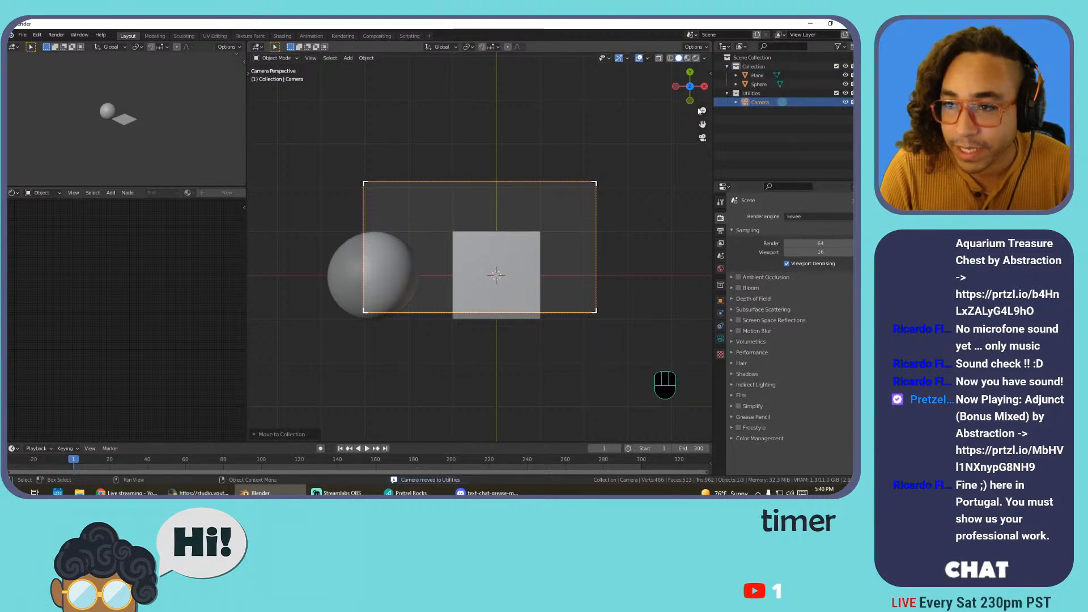
Make the render output square by setting the X resolution to 1080 px
left_click(753, 103)
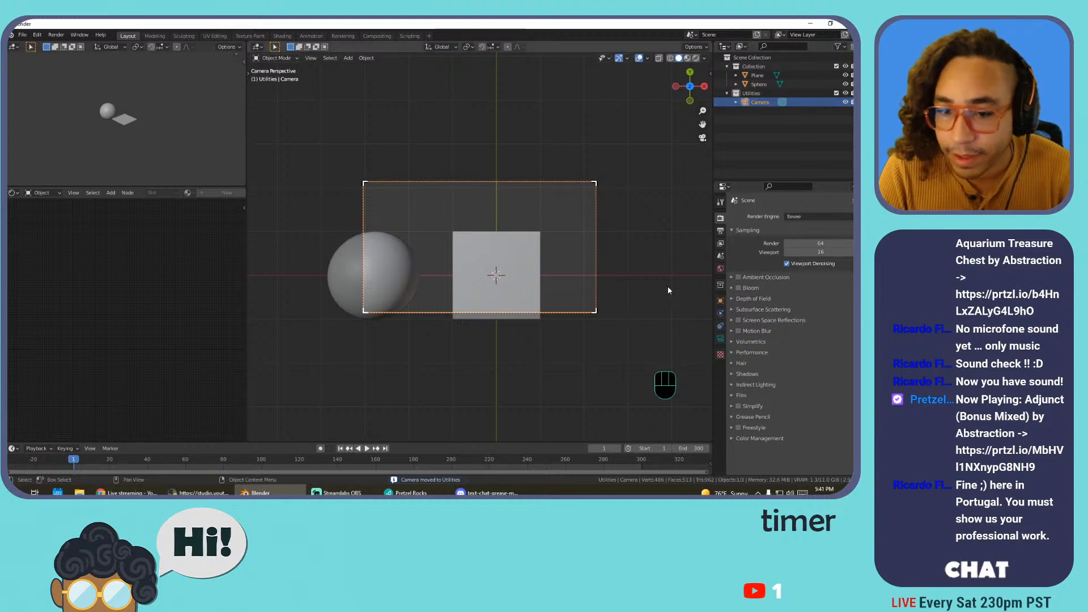
left_click(720, 230)
left_click(805, 235)
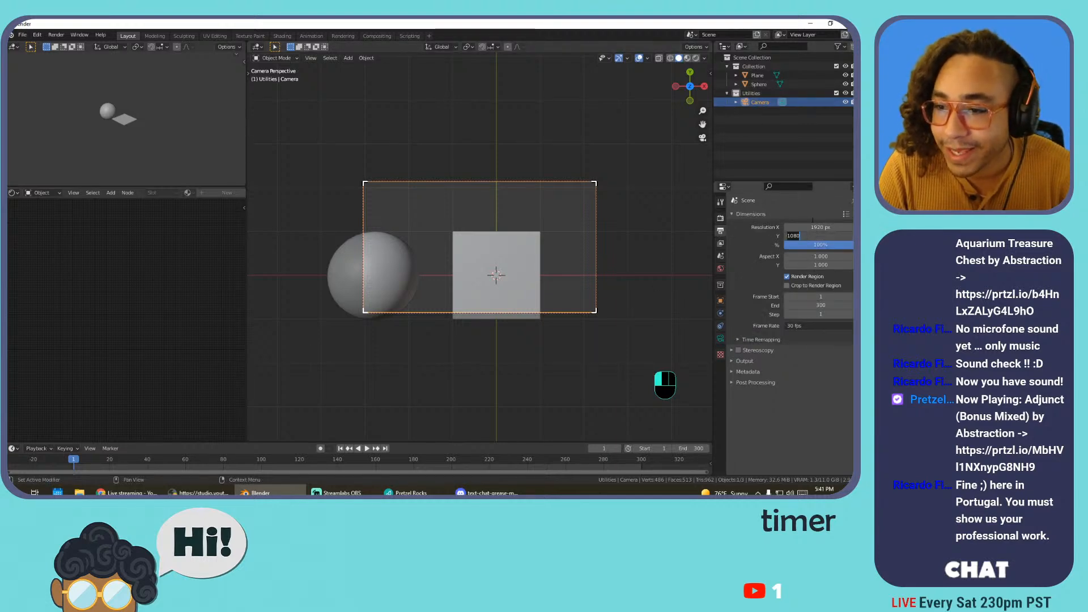
left_click(814, 226)
type("1080")
key("Return")
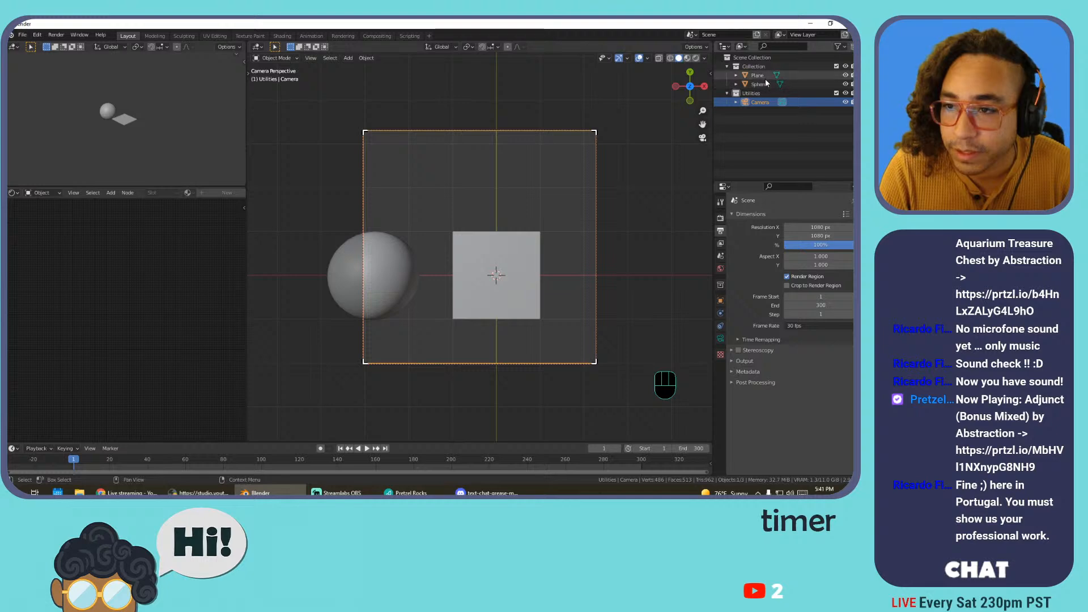
Move the camera with global Z locked, about -0.9 m in X, so both the sphere and the plane sit inside its frame
key("n")
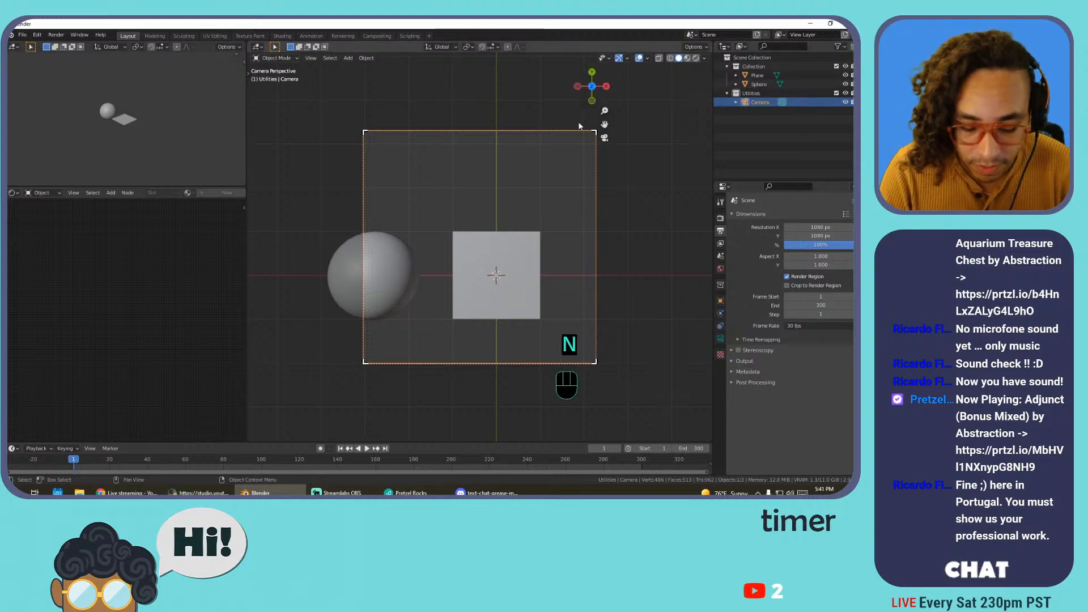
key("g")
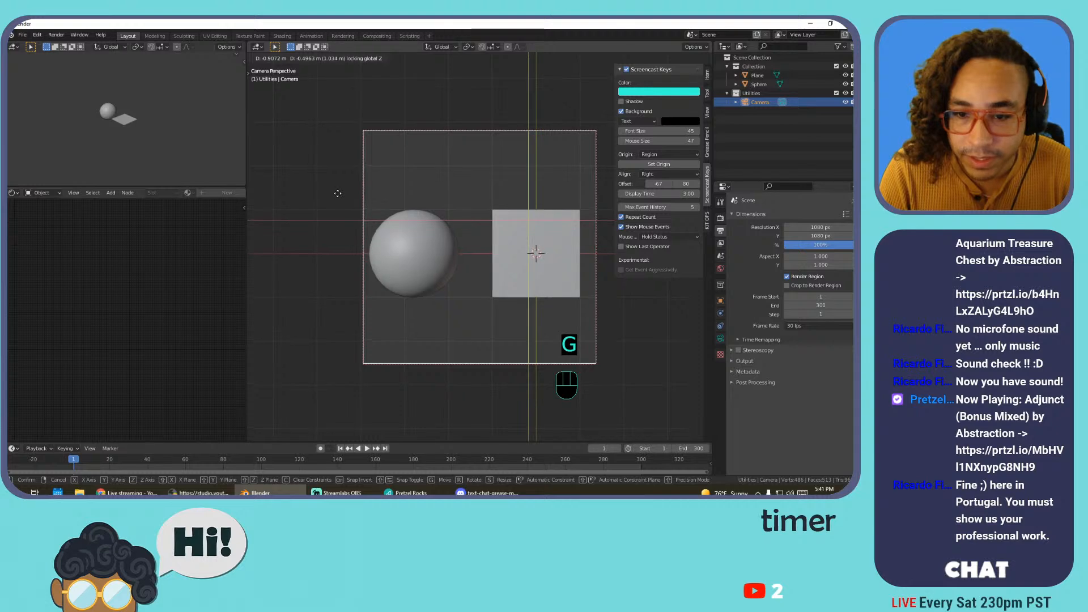
left_click(358, 194)
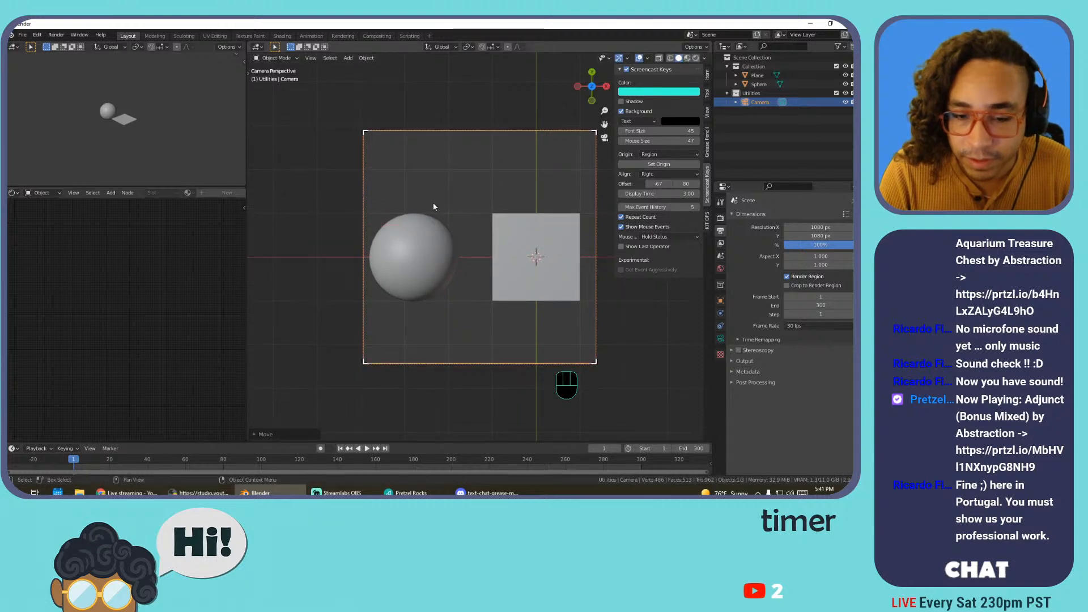
Rotate the sphere slightly in the camera view and check its mesh in Edit Mode
left_click(430, 221)
key("Tab")
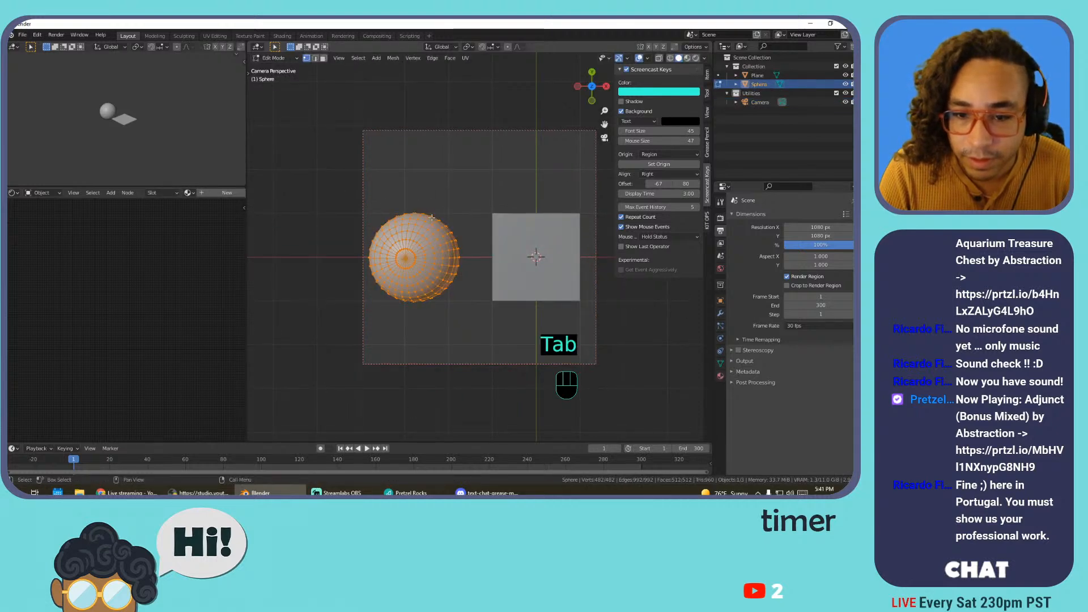
key("Tab")
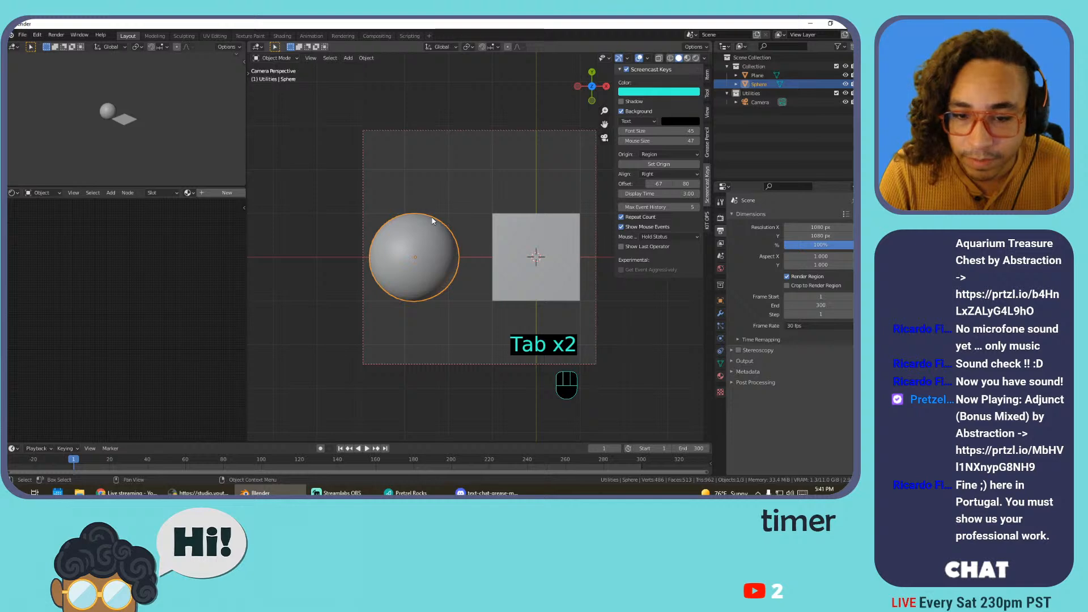
key("r")
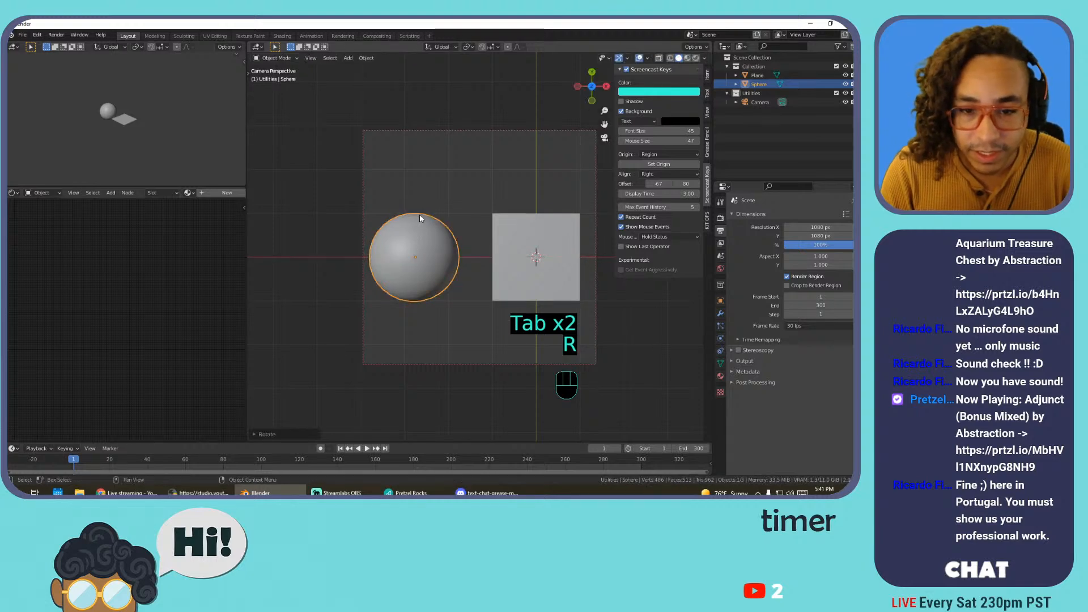
key("Tab")
key("Tab")
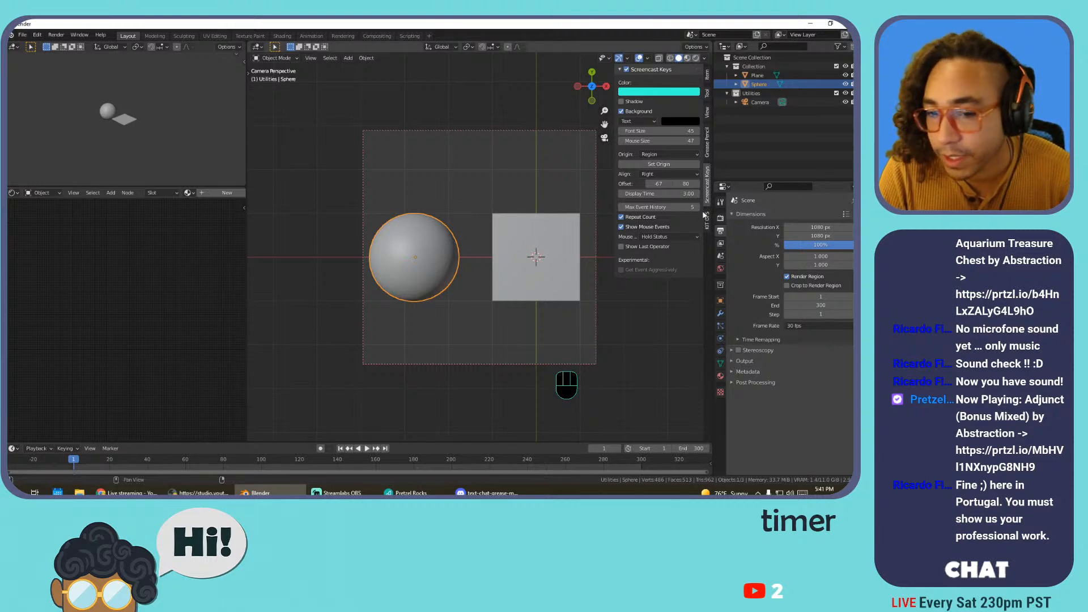
Select the plane, hide the main viewport's sidebar and switch the small viewport to the camera view
left_click(526, 227)
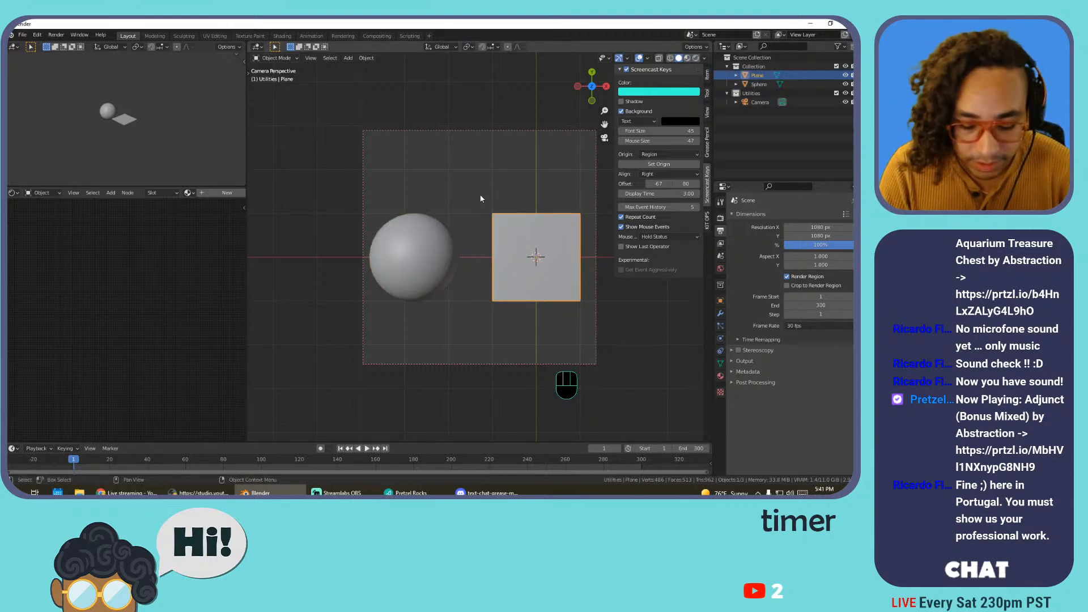
key("n")
key("KP_0")
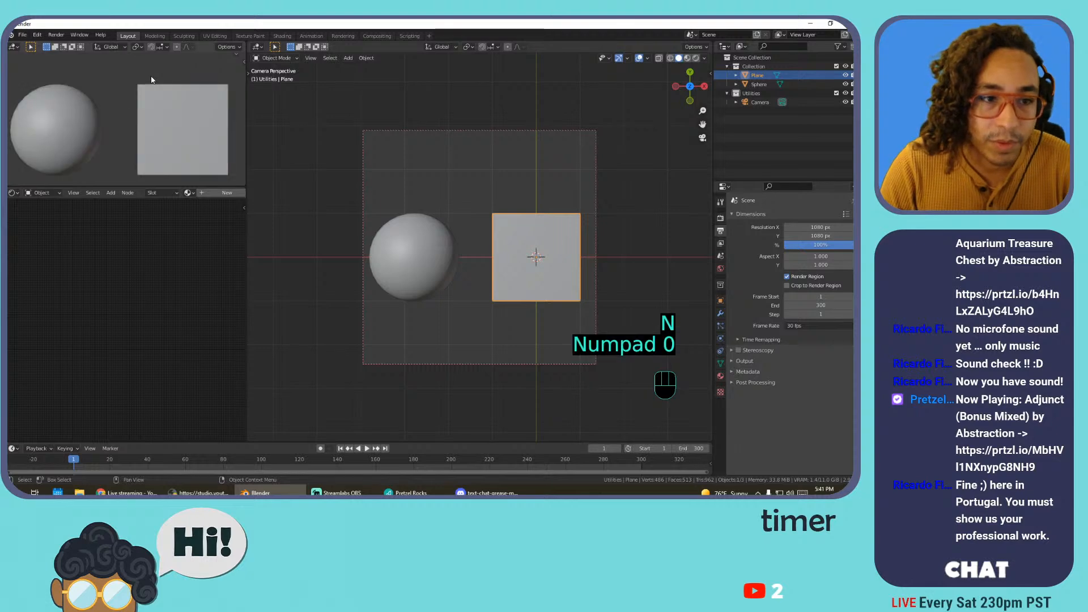
Turn off the tool settings of the small preview viewport and hide its header
right_click(151, 47)
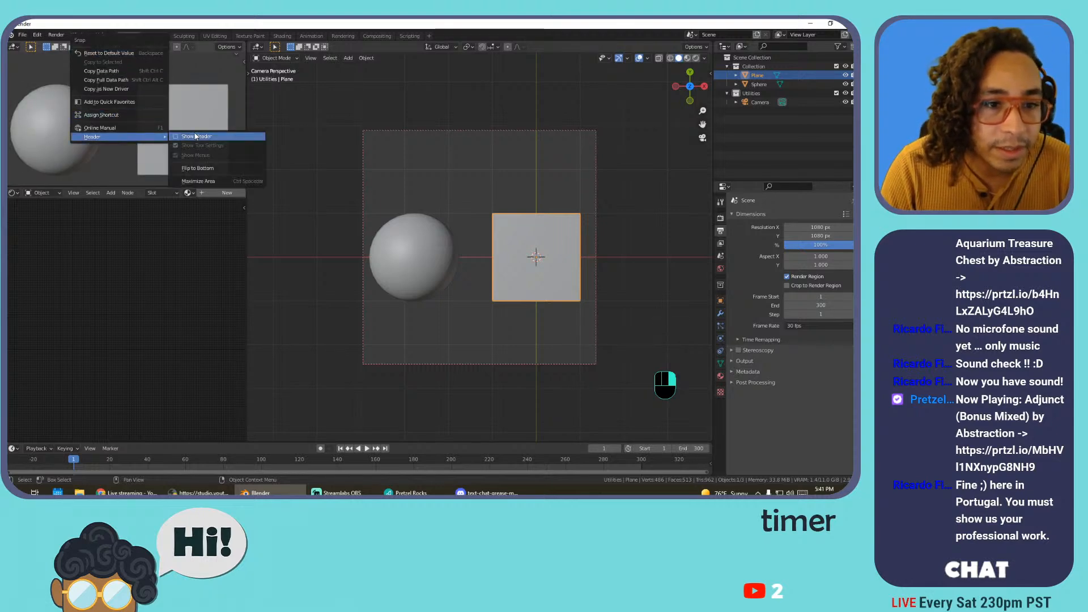
right_click(208, 49)
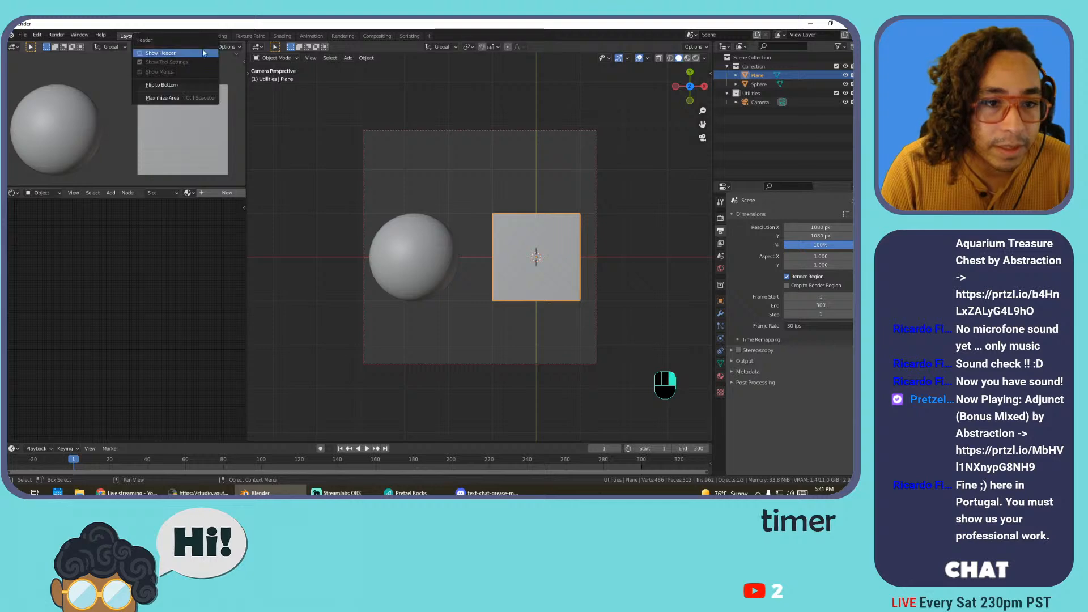
left_click(182, 54)
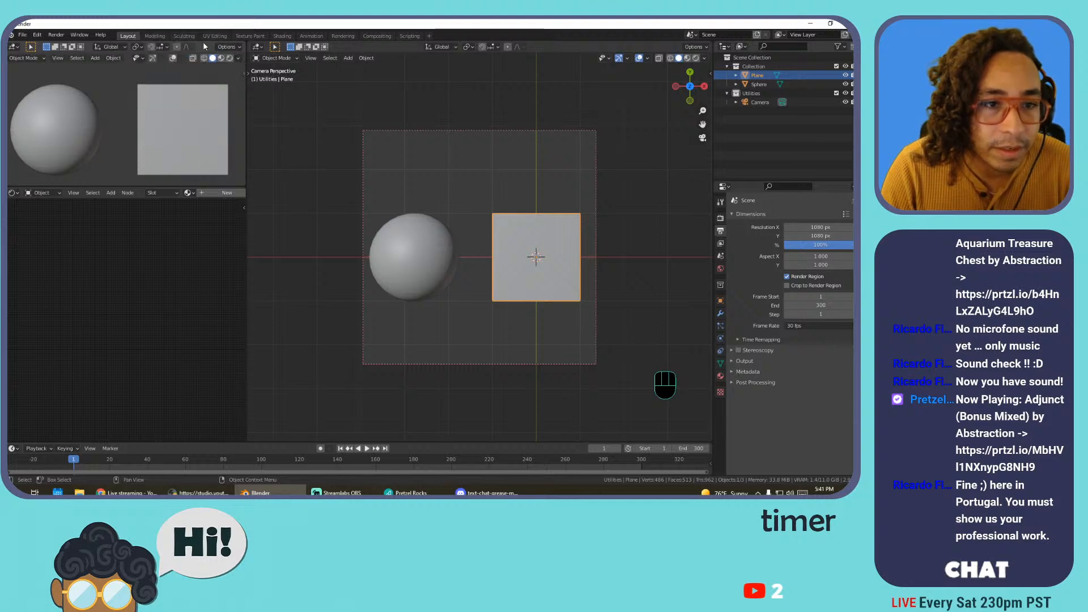
right_click(203, 58)
mouse_move(170, 127)
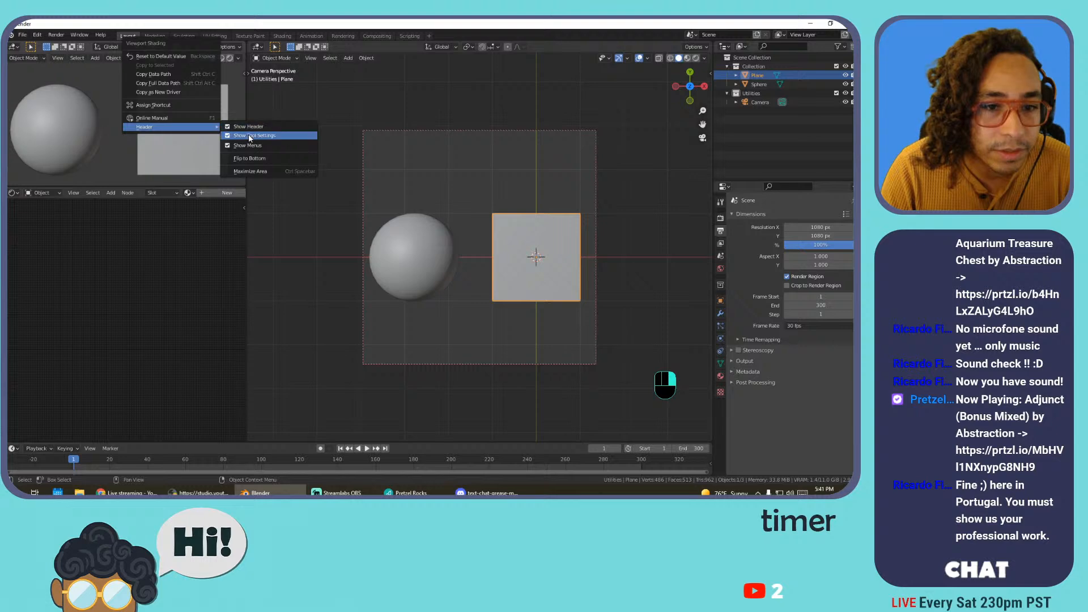
left_click(248, 135)
right_click(202, 47)
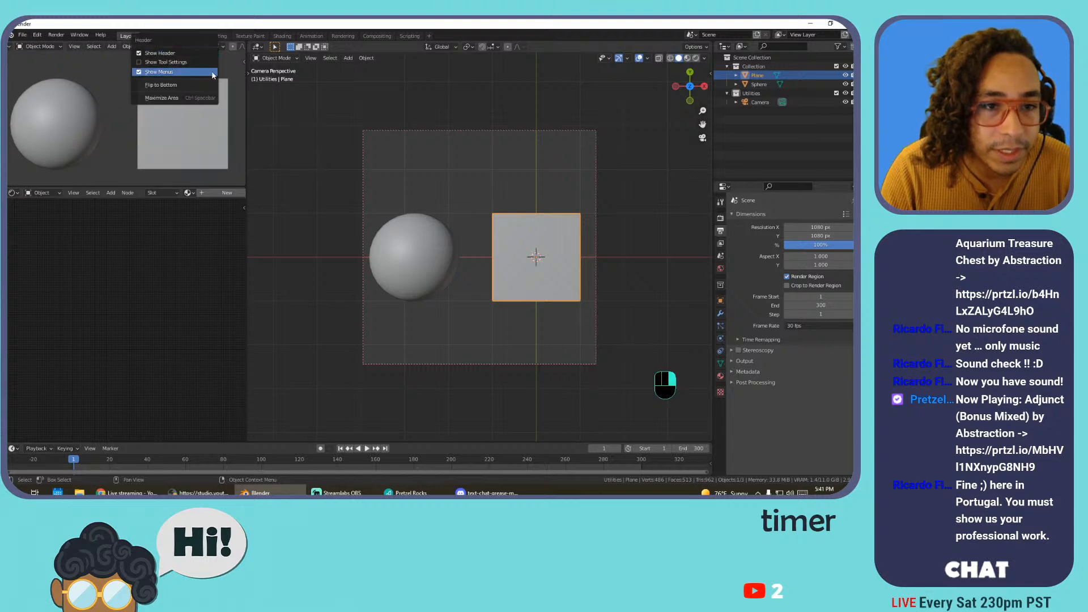
left_click(179, 53)
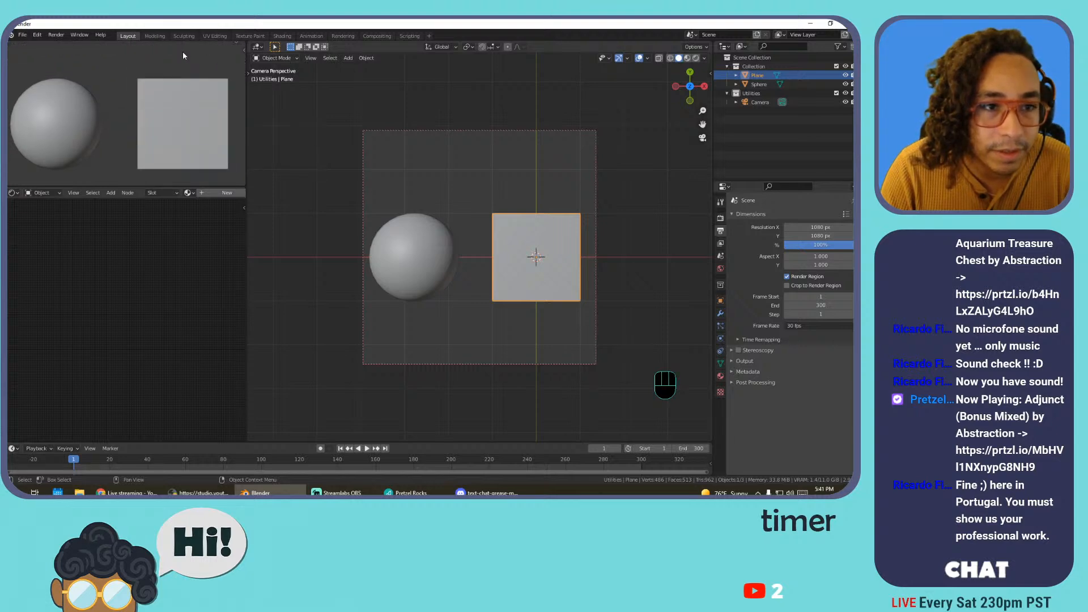
Set both 3D viewports to Rendered shading
key("z")
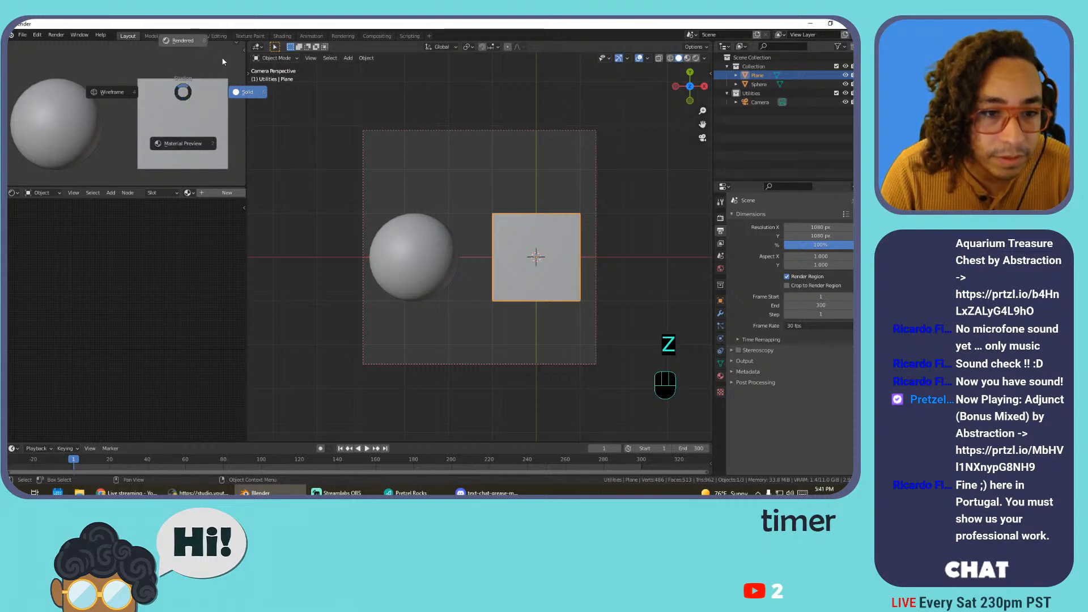
left_click(665, 63)
left_click(695, 58)
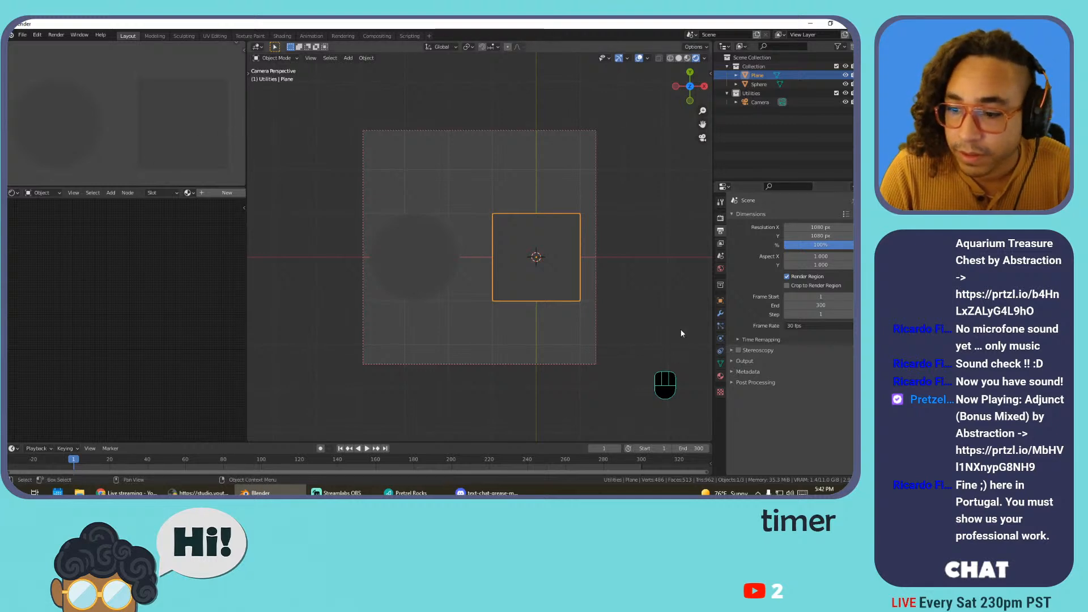
Set the world background color to black
left_click(720, 376)
left_click(720, 268)
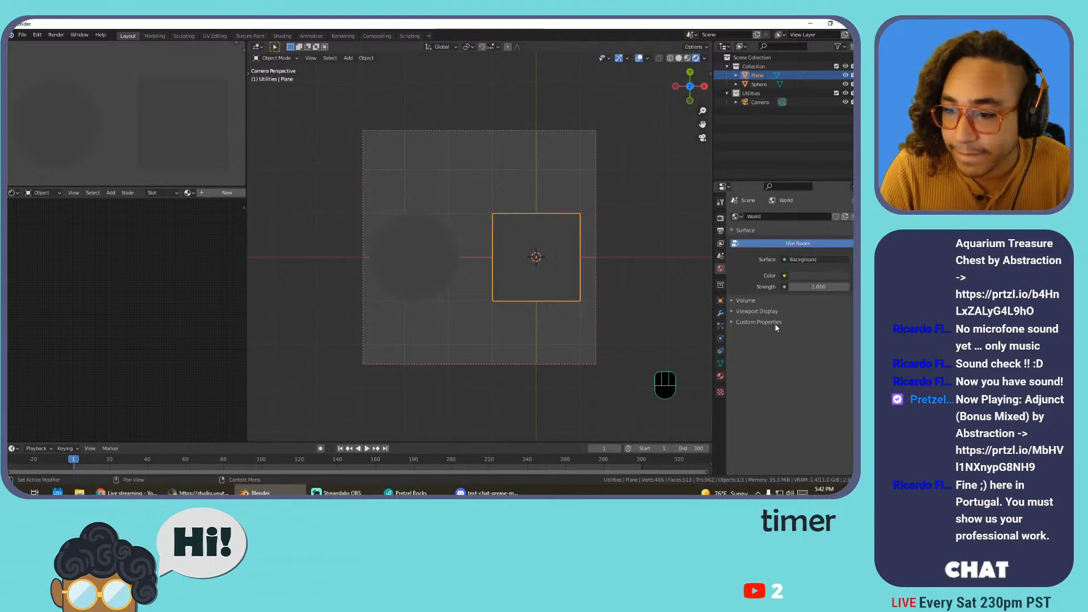
left_click(811, 275)
left_click_drag(844, 207, 841, 220)
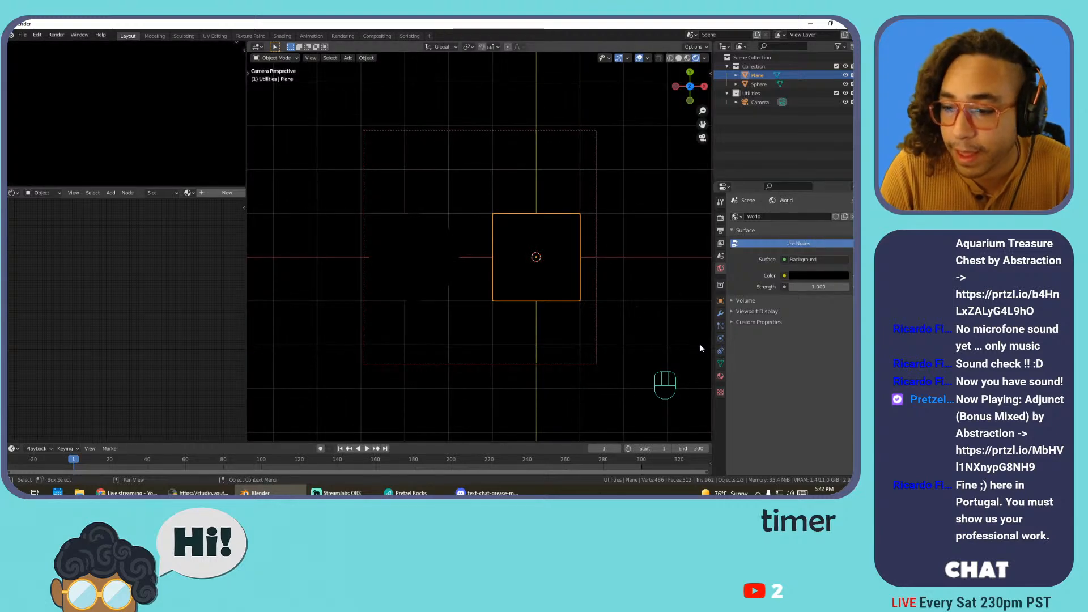
Split the main viewport horizontally and make its lower area a Shader Editor
left_click(721, 375)
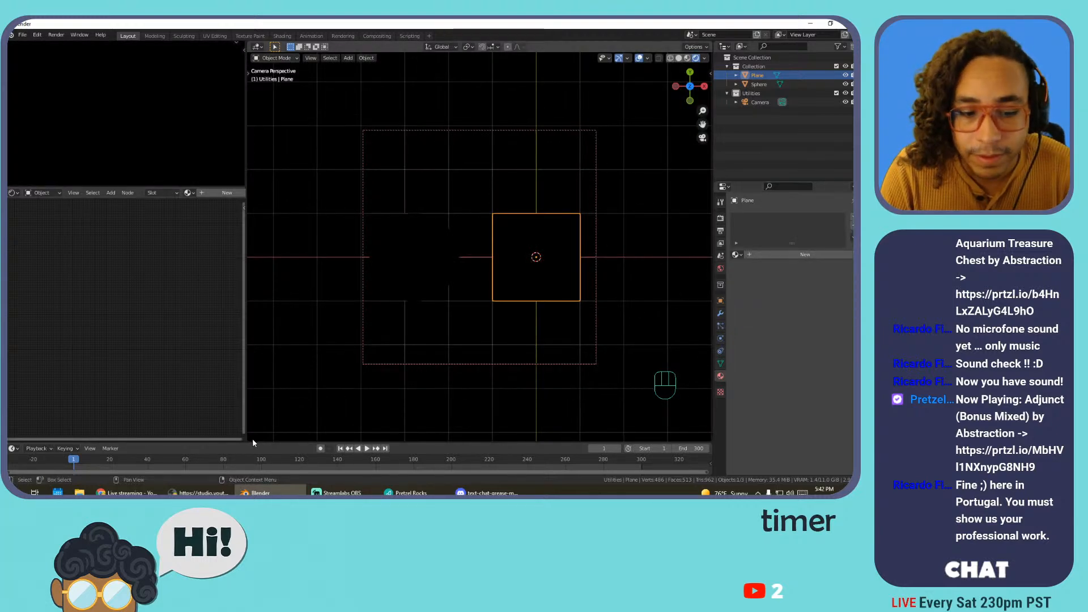
left_click_drag(252, 439, 236, 318)
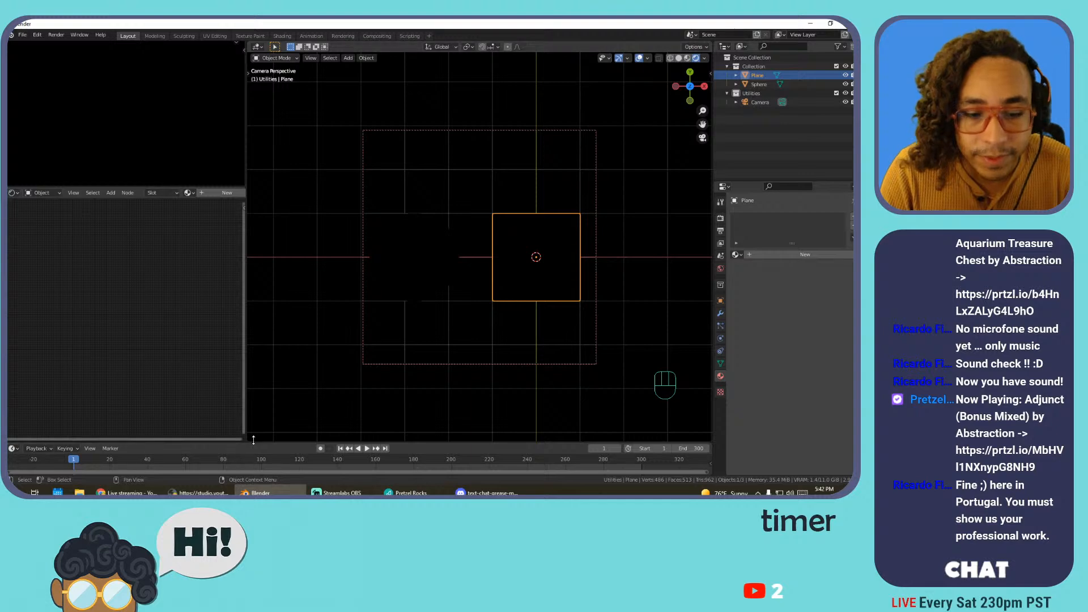
left_click(251, 440)
left_click_drag(251, 440, 255, 271)
left_click(257, 276)
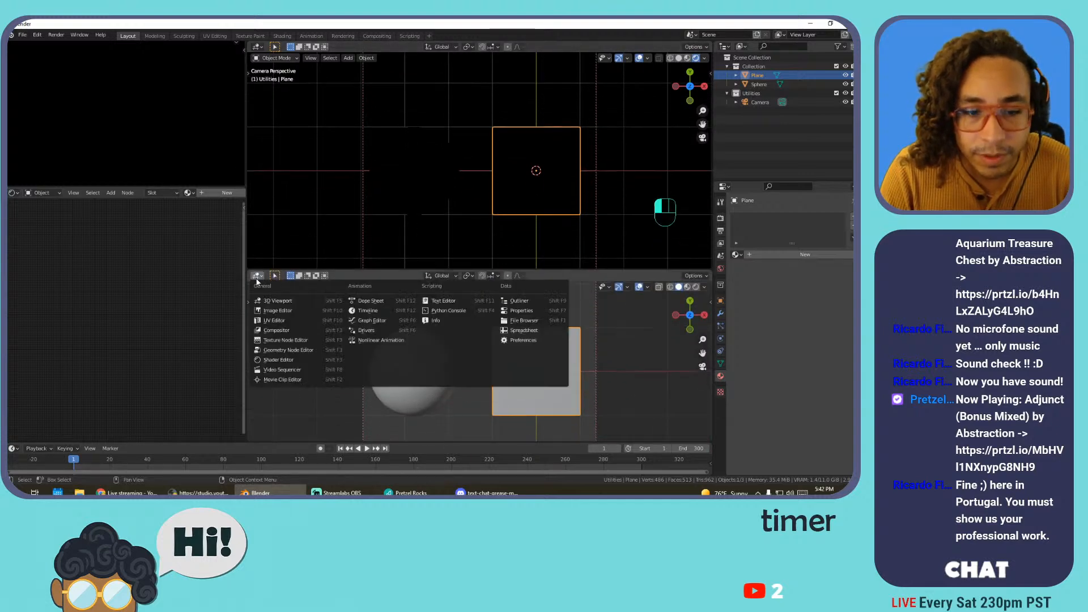
left_click(278, 360)
Assign the existing material named Material to both the plane and the sphere
left_click(804, 256)
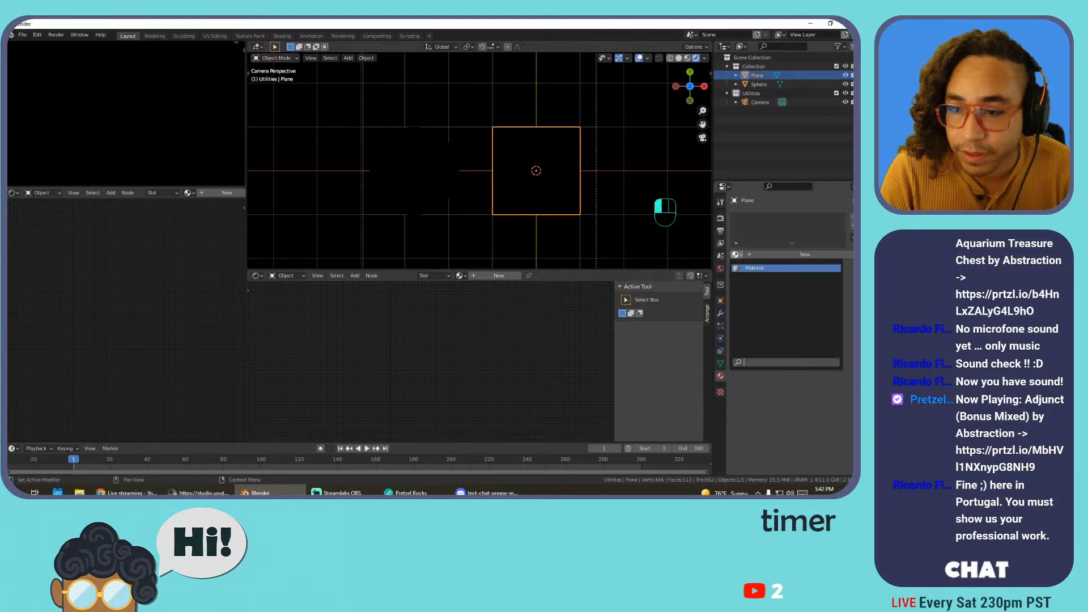
left_click(401, 168)
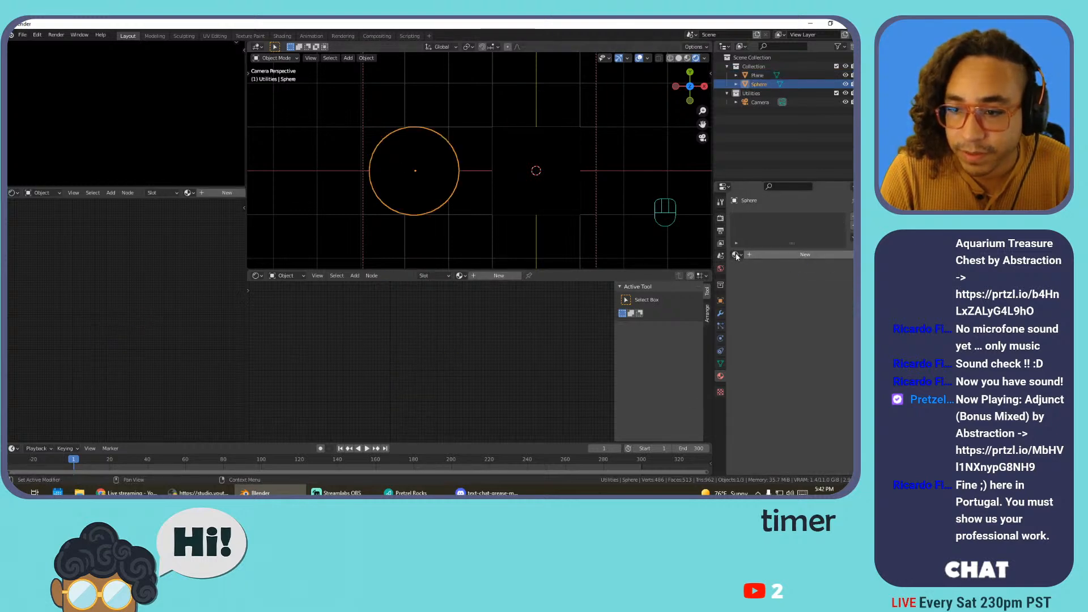
left_click(737, 257)
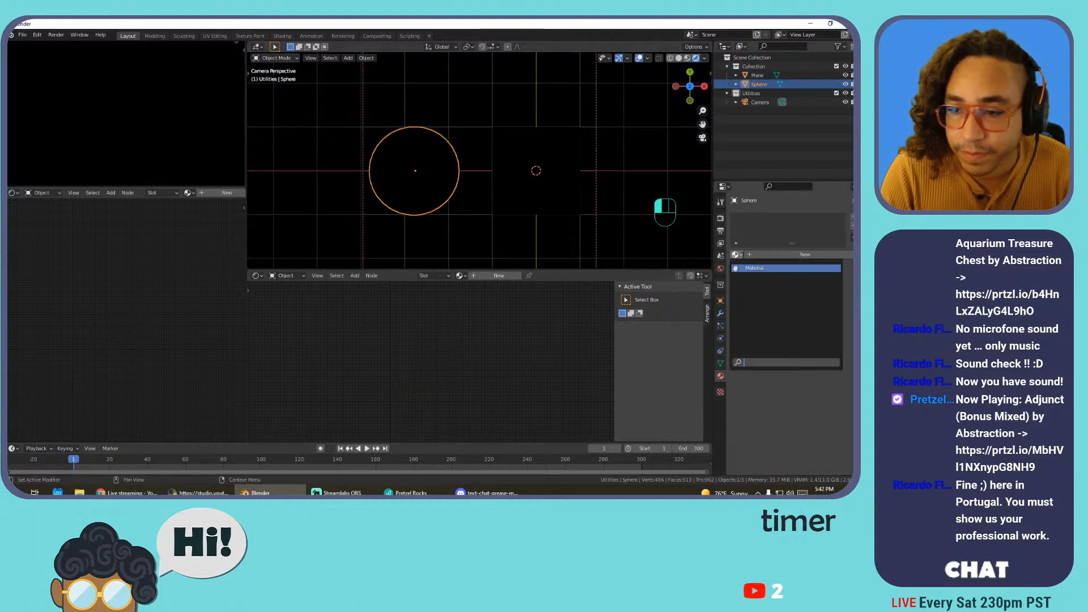
left_click(748, 268)
Enlarge the Shader Editor slightly and switch the Principled BSDF node to an Emission shader
left_click(468, 329)
middle_click_drag(451, 440, 471, 379)
scroll(471, 379, "up", 5)
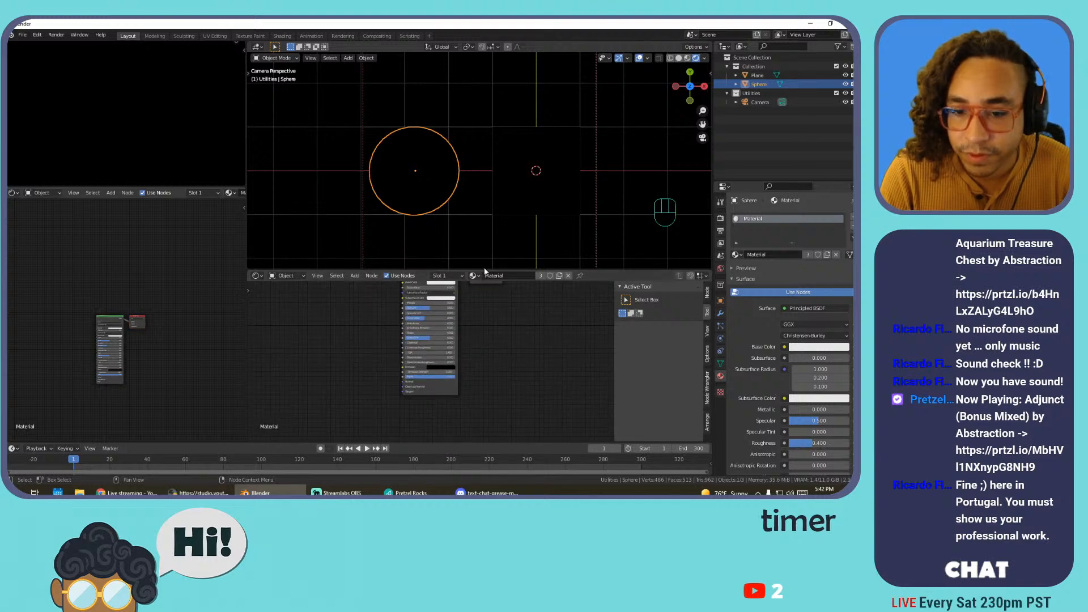
left_click_drag(485, 268, 486, 246)
scroll(469, 359, "up", 1)
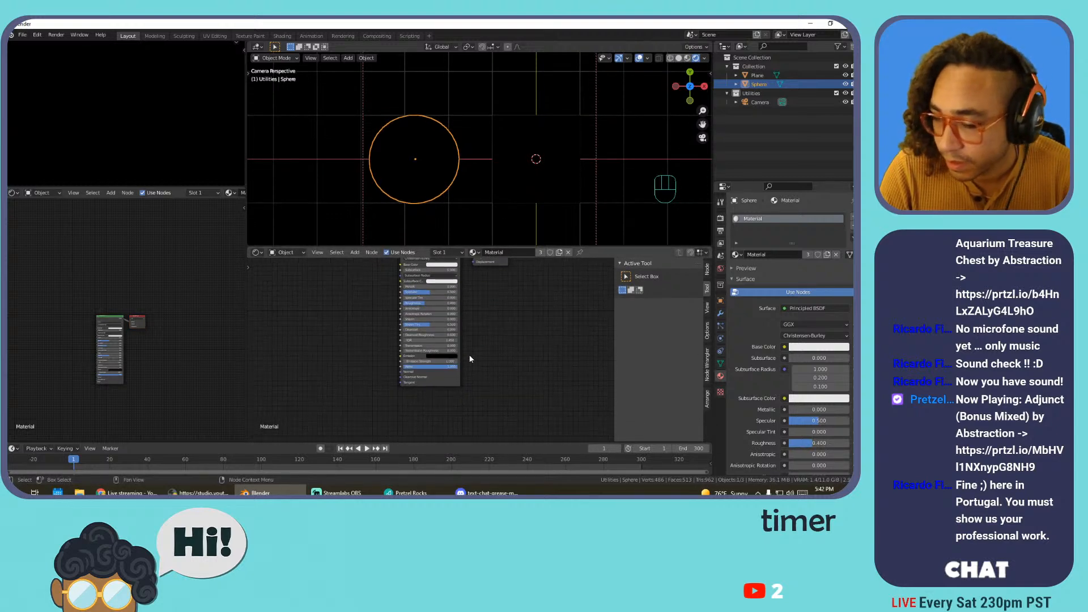
middle_click_drag(470, 359, 470, 408)
key("shift+s")
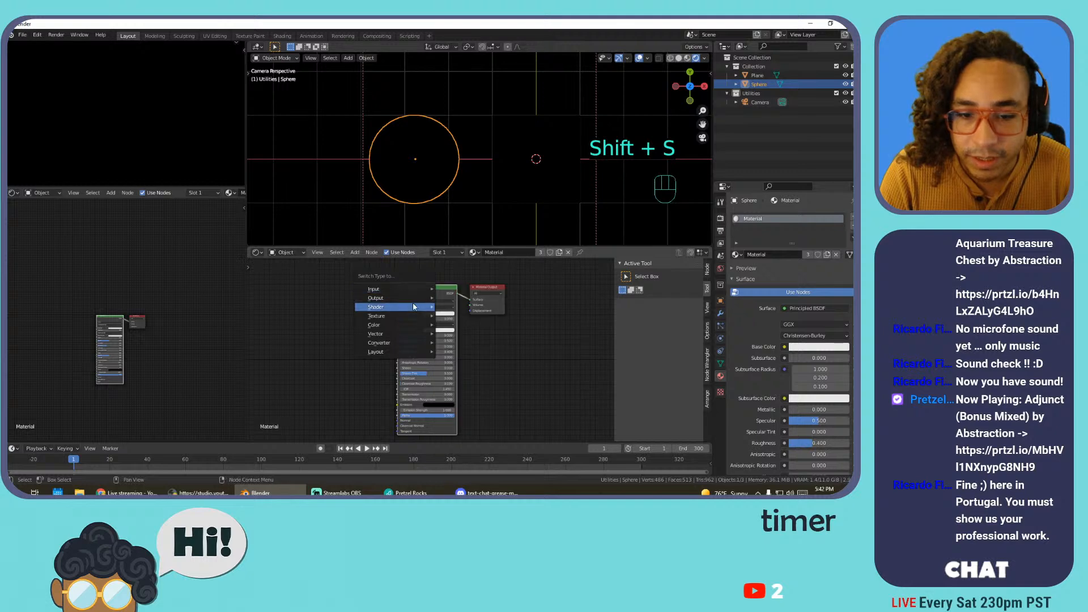
mouse_move(413, 307)
left_click(459, 154)
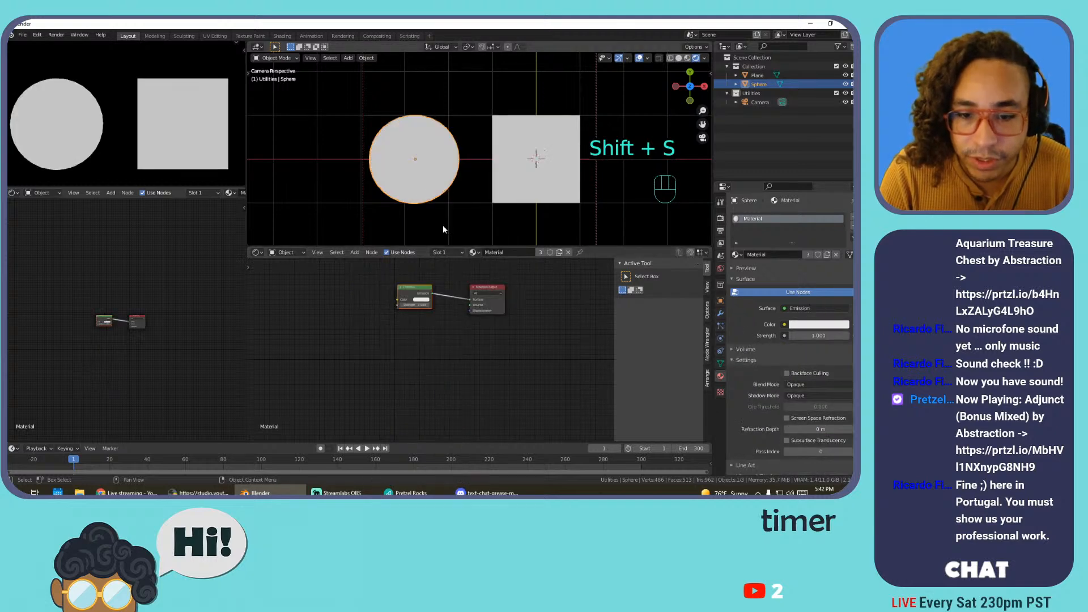
Move the Emission node close to the Material Output node and hide the Shader Editor's sidebar
scroll(406, 288, "up", 1)
left_click_drag(409, 277, 448, 278)
key("n")
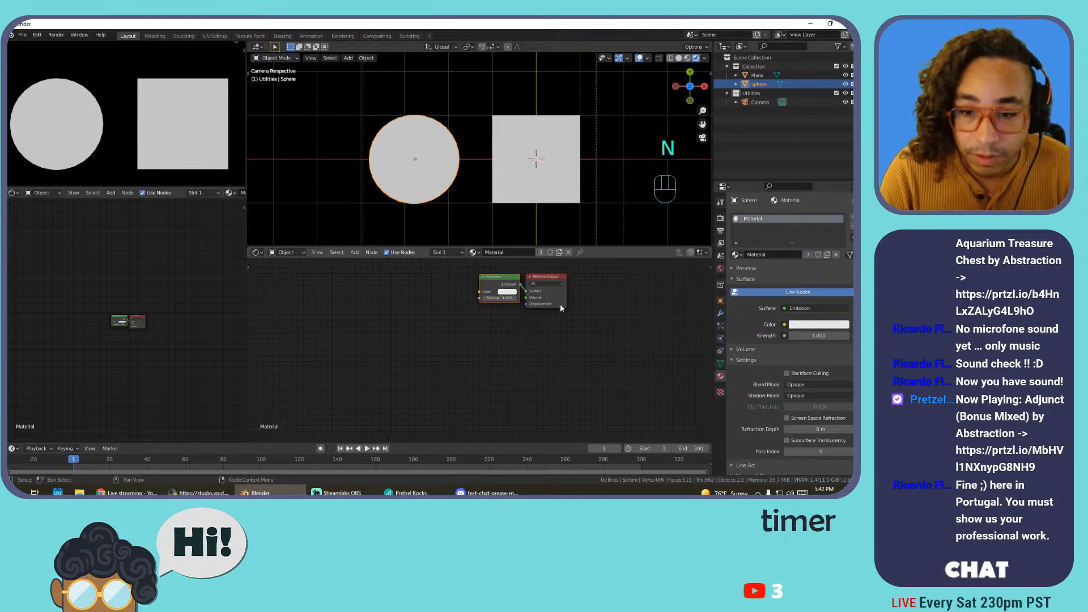
scroll(519, 350, "up", 4)
scroll(502, 353, "down", 2)
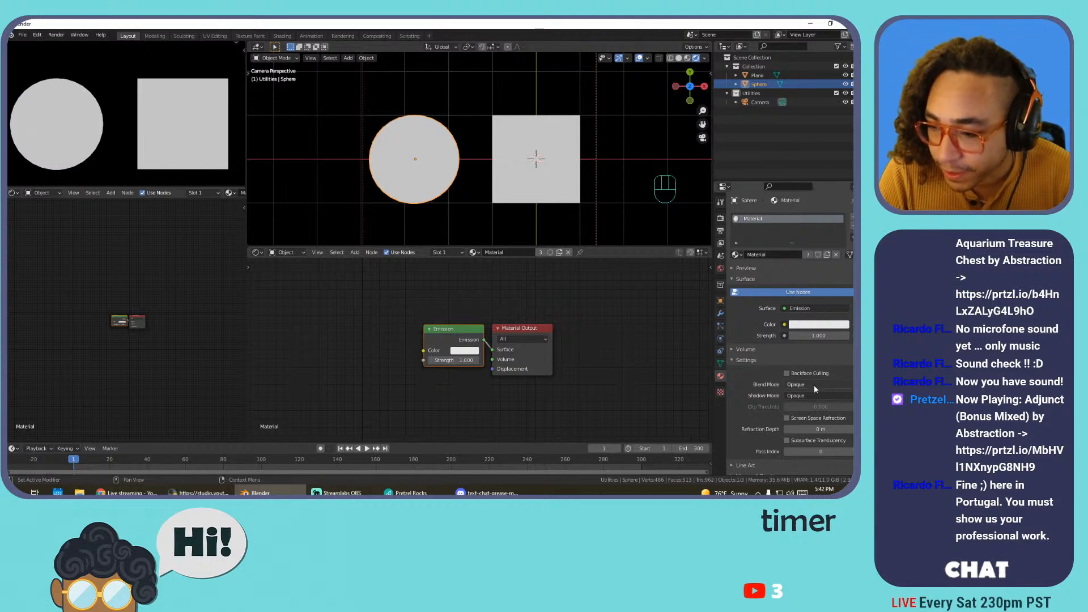
Set the material's shadow mode to None and its blend mode to Alpha Blend
left_click(787, 395)
left_click(793, 404)
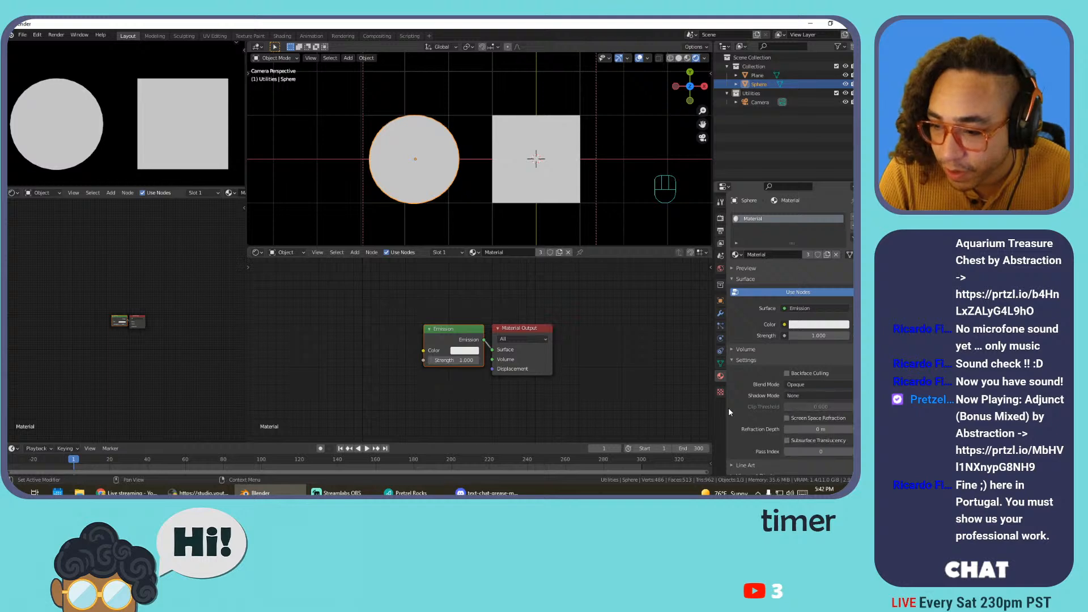
left_click(805, 385)
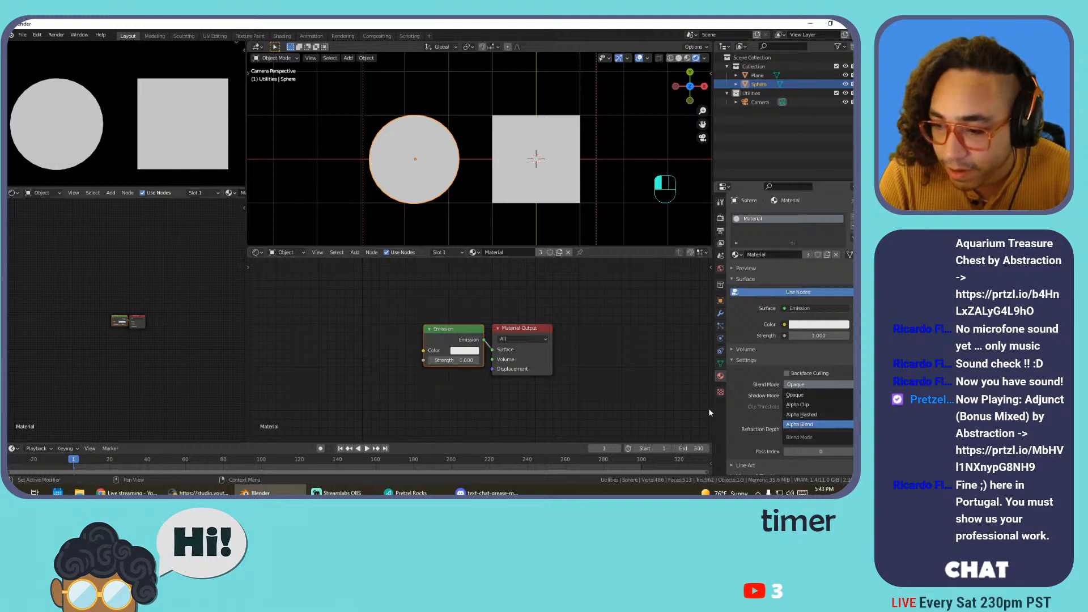
left_click(805, 424)
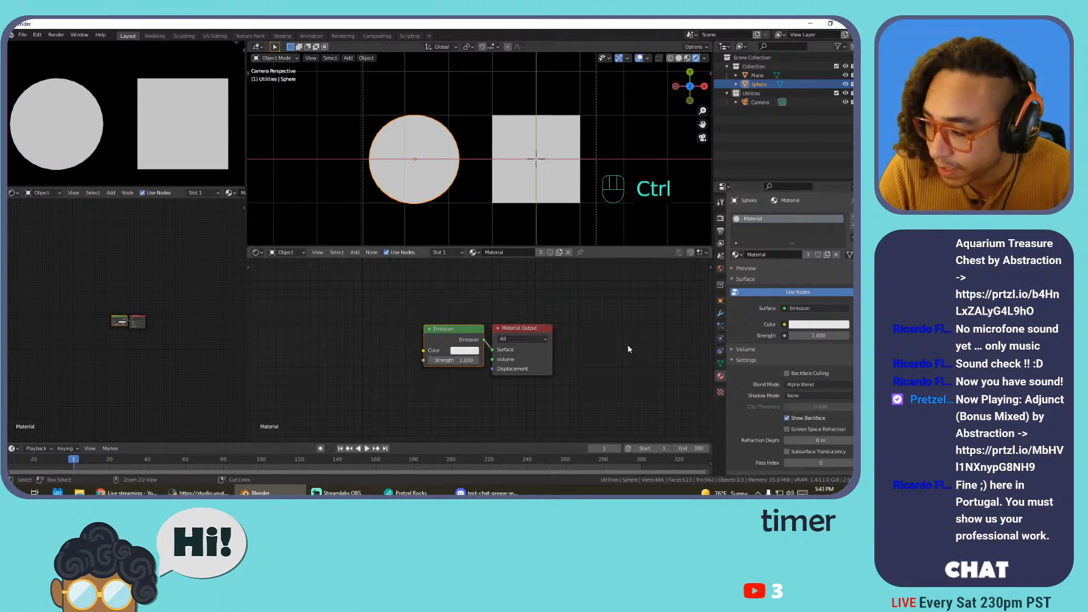
Save the scene as test.blend in the Forcefield folder
key("ctrl+s")
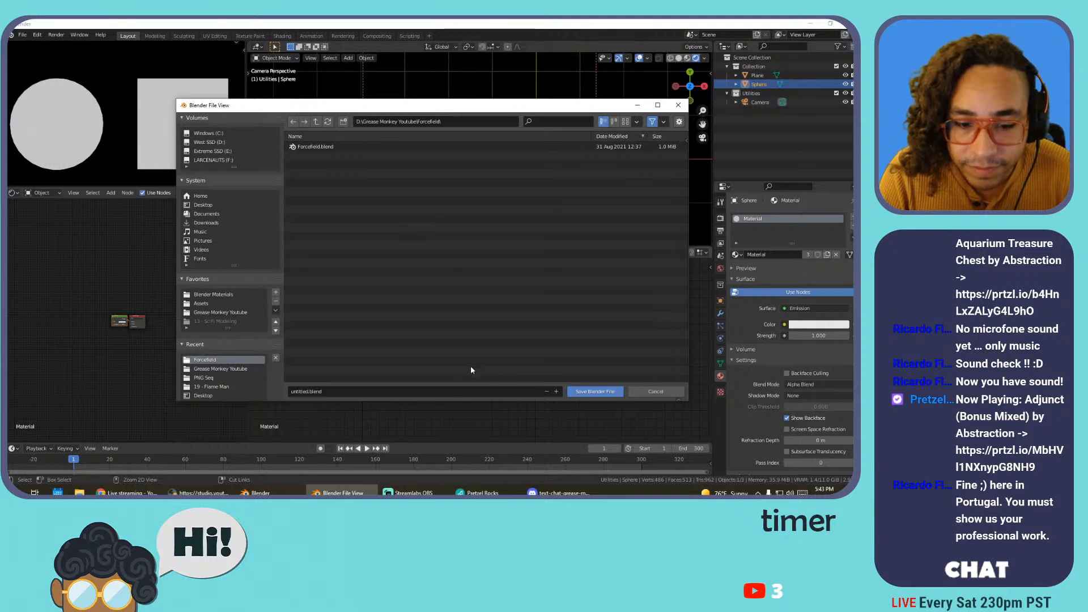
left_click(306, 390)
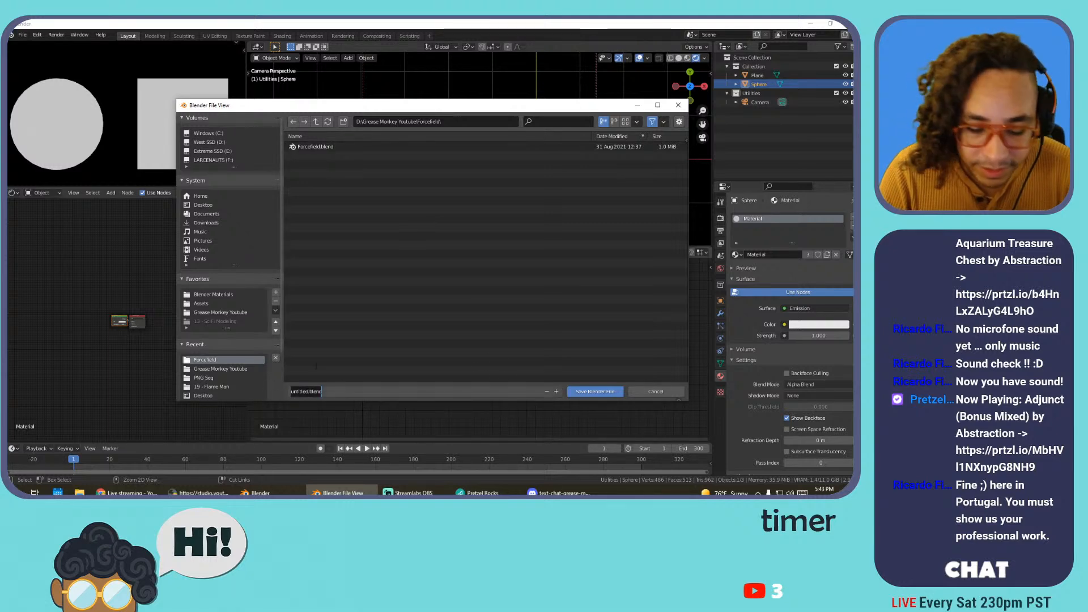
type("test")
key("Return")
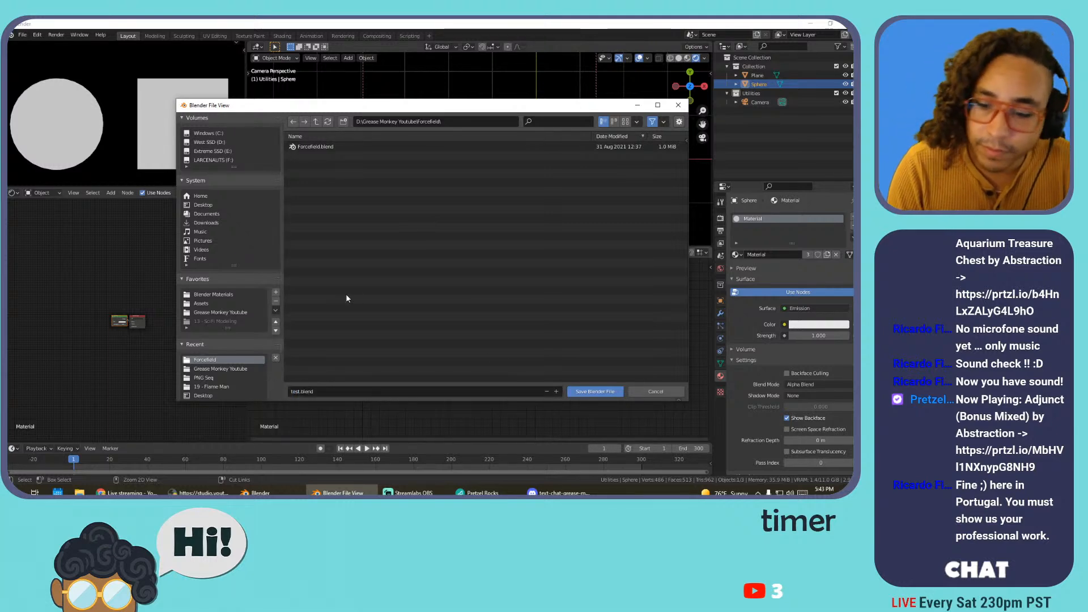
left_click(594, 391)
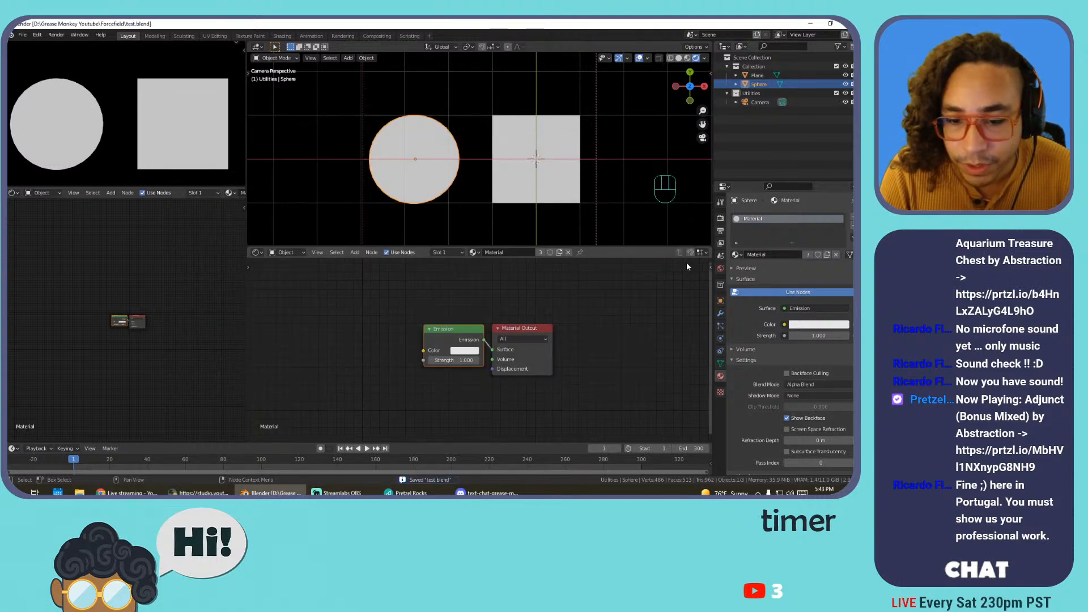
Add Texture Coordinate, Mapping and Image Texture nodes ahead of the Emission node and place the Texture Coordinate node beside Mapping
scroll(560, 287, "down", 2)
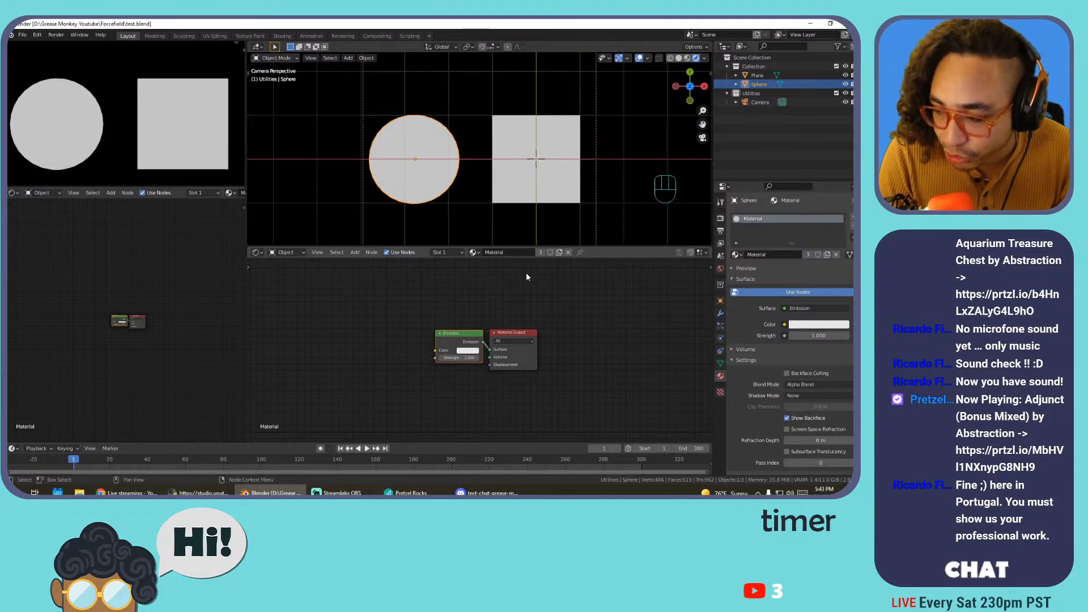
scroll(485, 318, "up", 1)
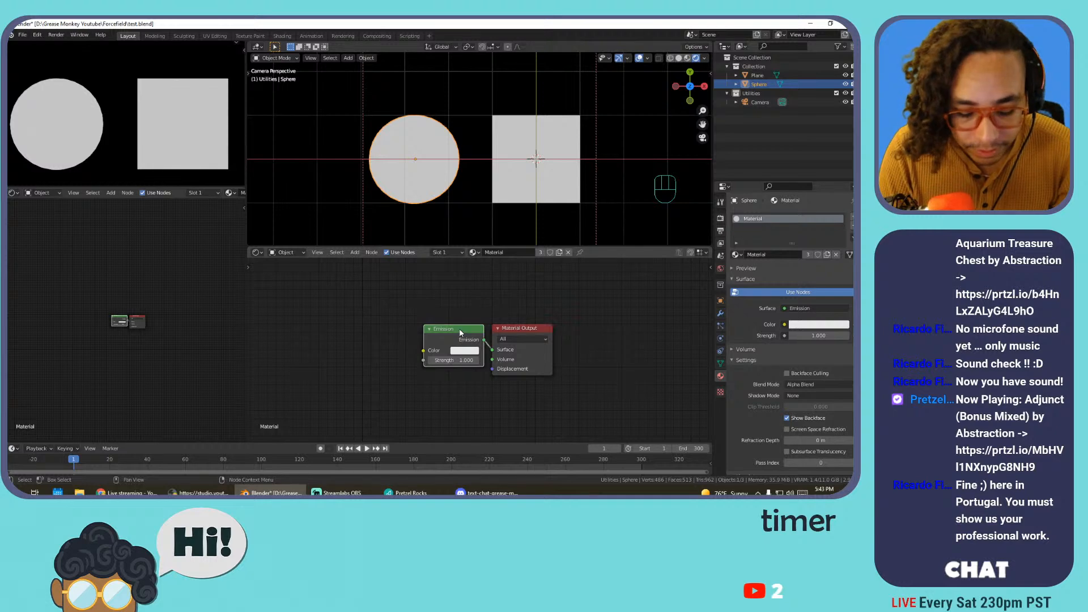
key("ctrl+t")
left_click_drag(465, 331, 502, 303)
middle_click_drag(329, 321, 503, 321)
left_click_drag(447, 271, 454, 284)
left_click_drag(368, 284, 391, 290)
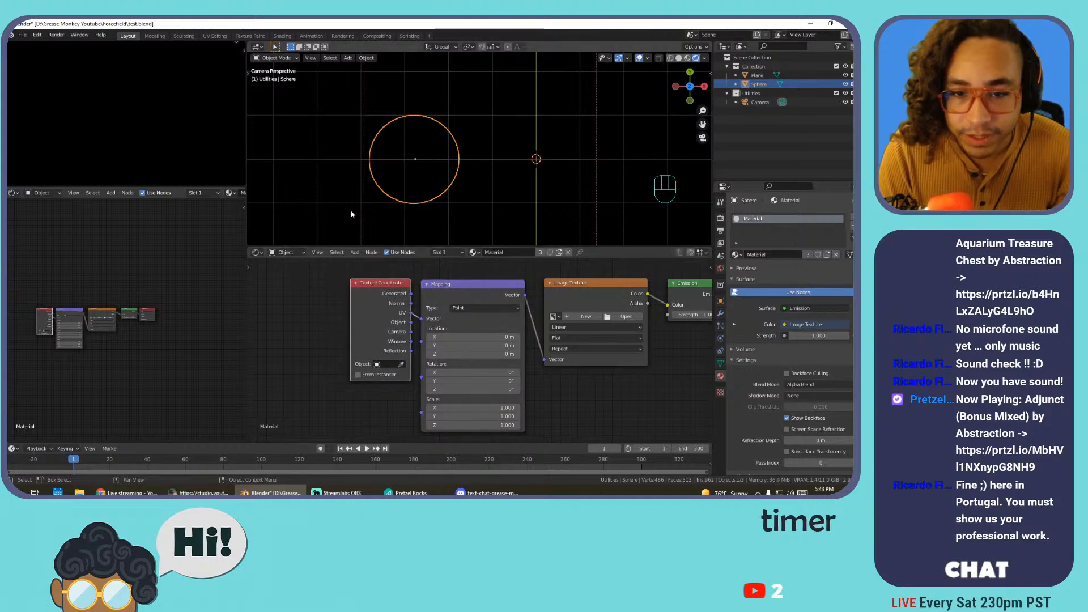
Switch the small Shader Editor to a UV Editor and examine the sphere's UV layout in Edit Mode
left_click(12, 193)
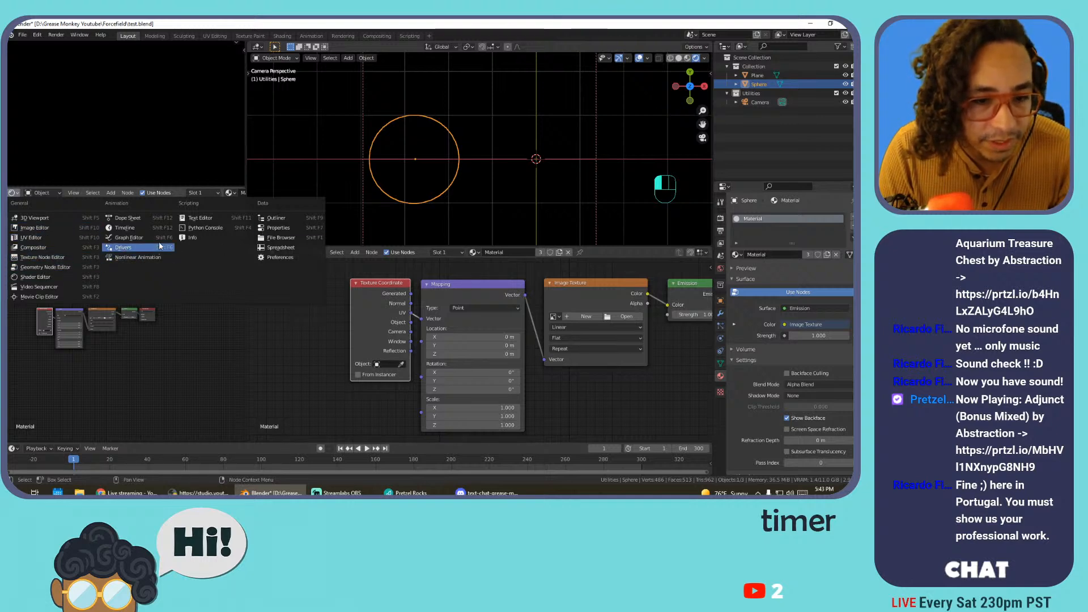
left_click(31, 237)
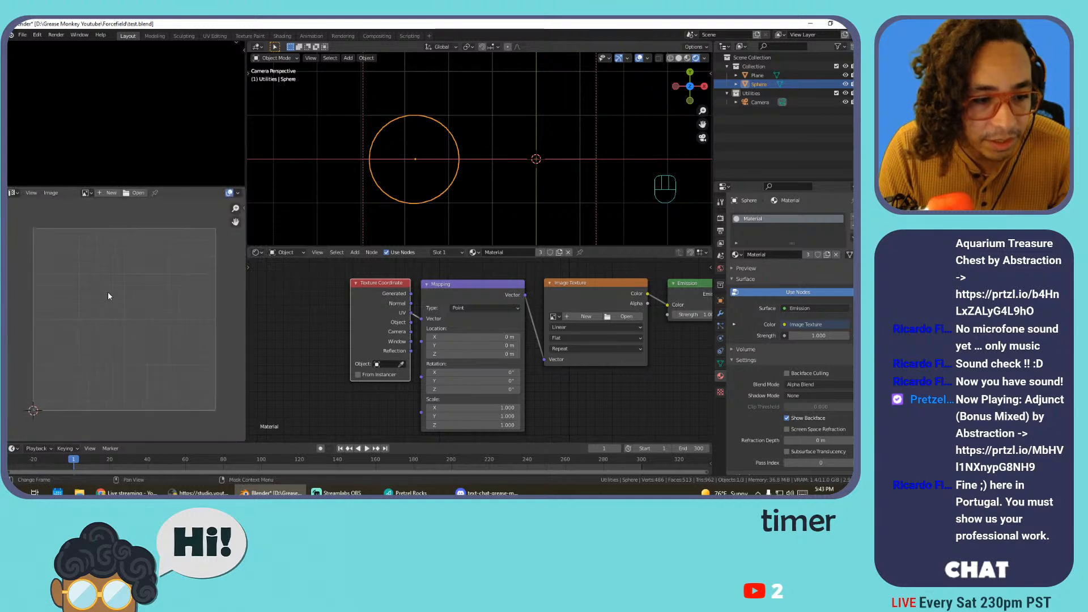
key("Tab")
scroll(120, 273, "down", 6)
scroll(119, 274, "up", 4)
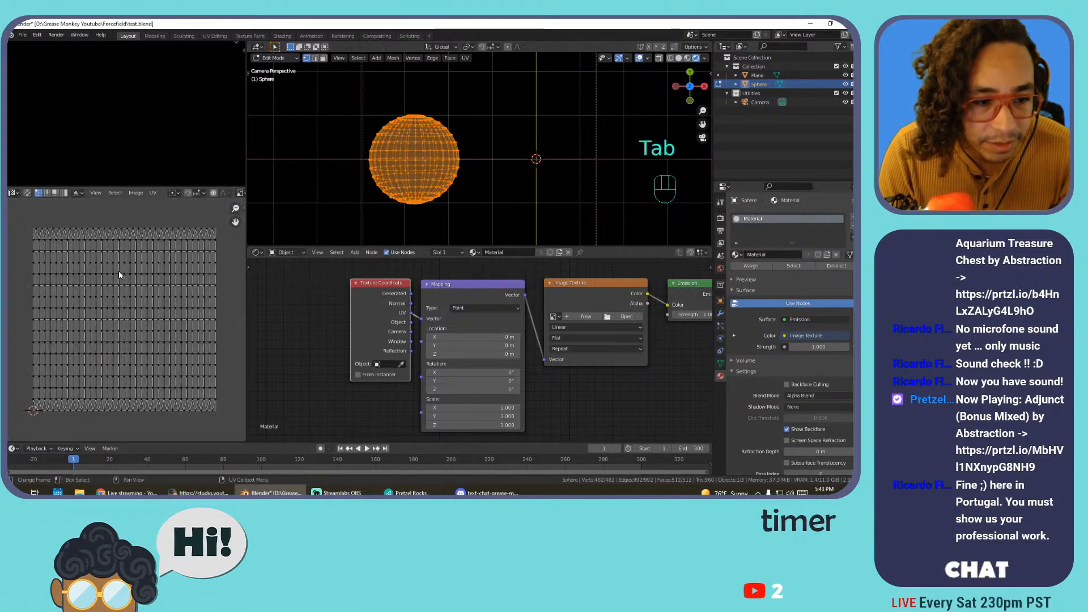
scroll(150, 244, "up", 2)
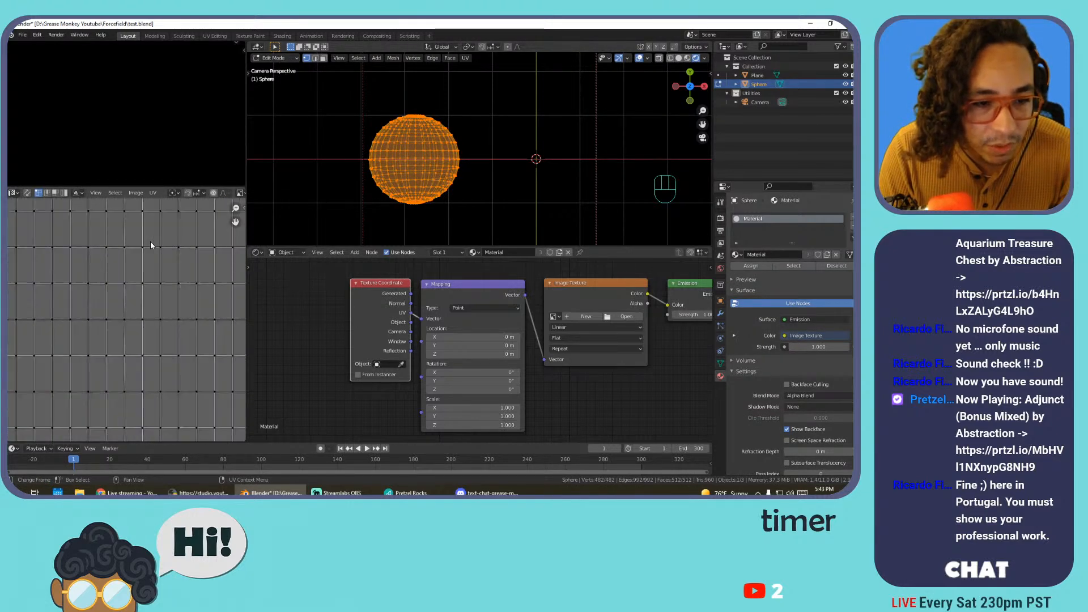
scroll(151, 241, "down", 3)
scroll(153, 233, "up", 3)
scroll(156, 233, "down", 3)
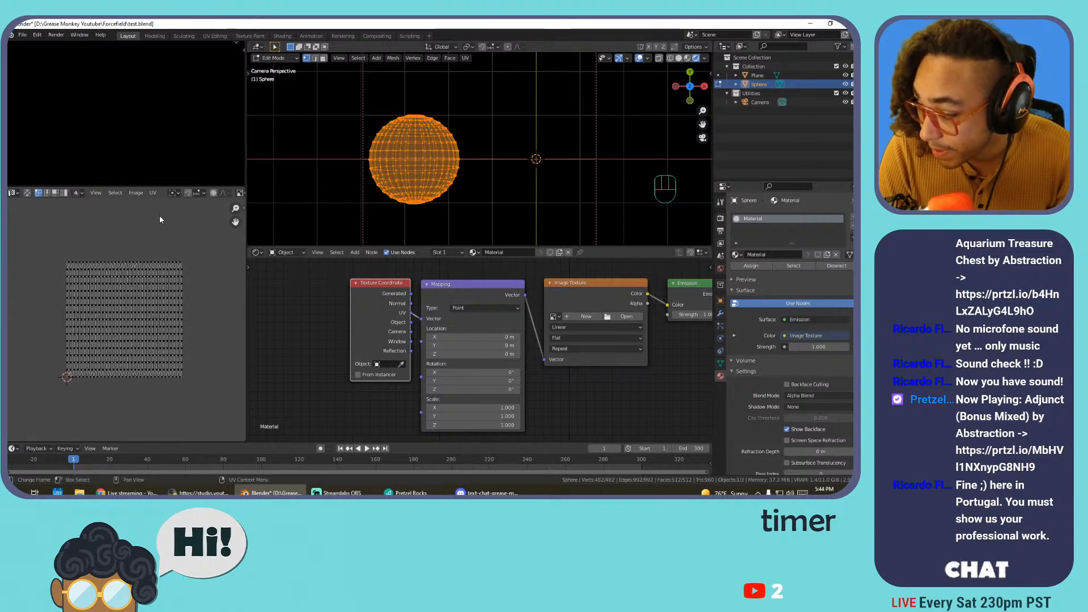
key("Tab")
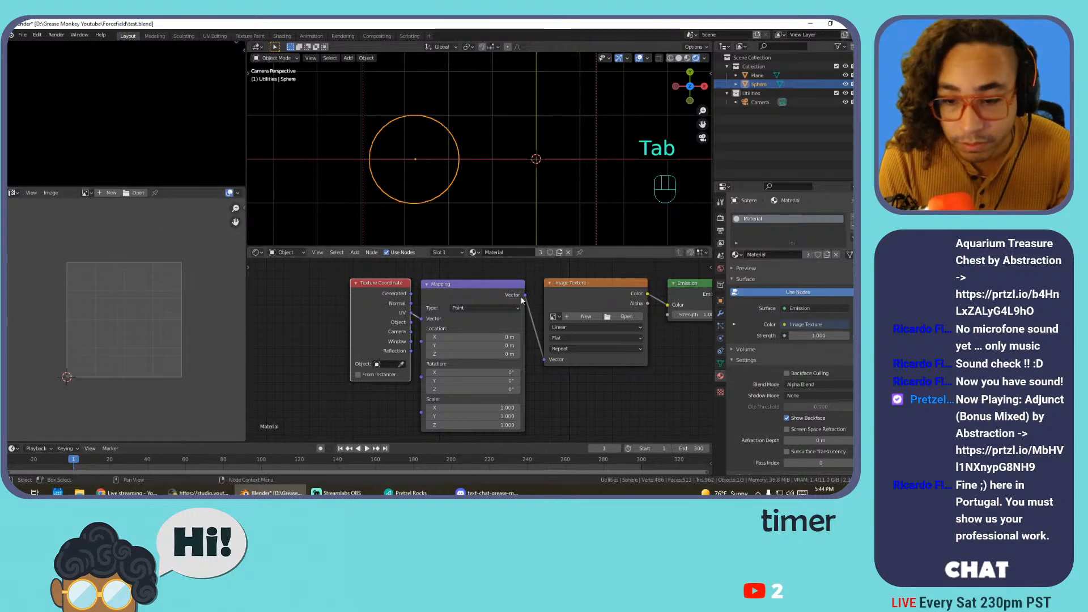
Switch the Image Texture node to a ColorRamp node feeding the Emission color
middle_click_drag(632, 281, 485, 294)
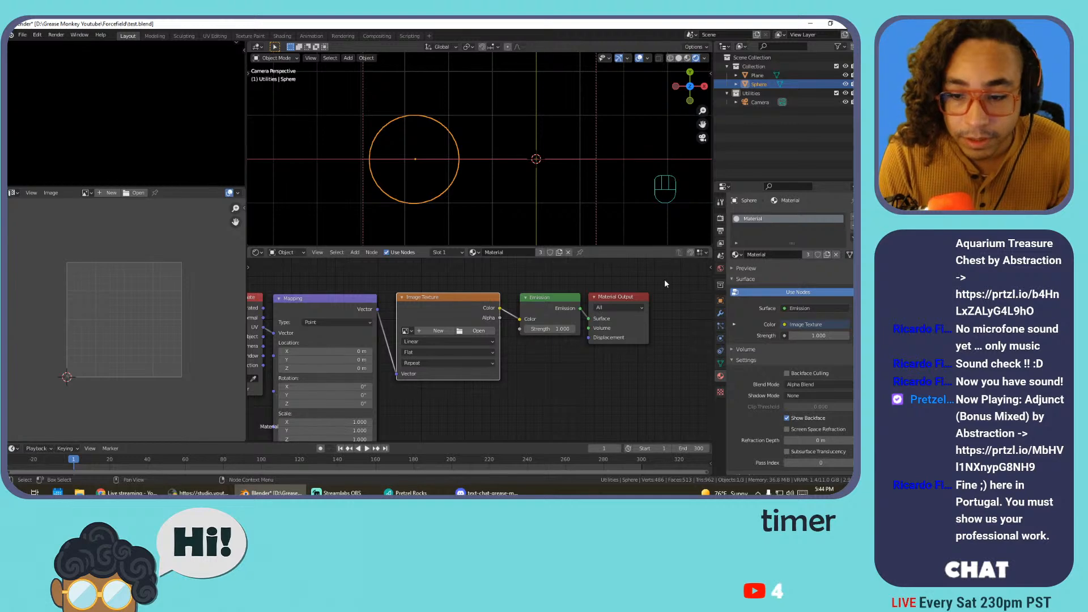
left_click_drag(665, 280, 548, 315)
key("shift+s")
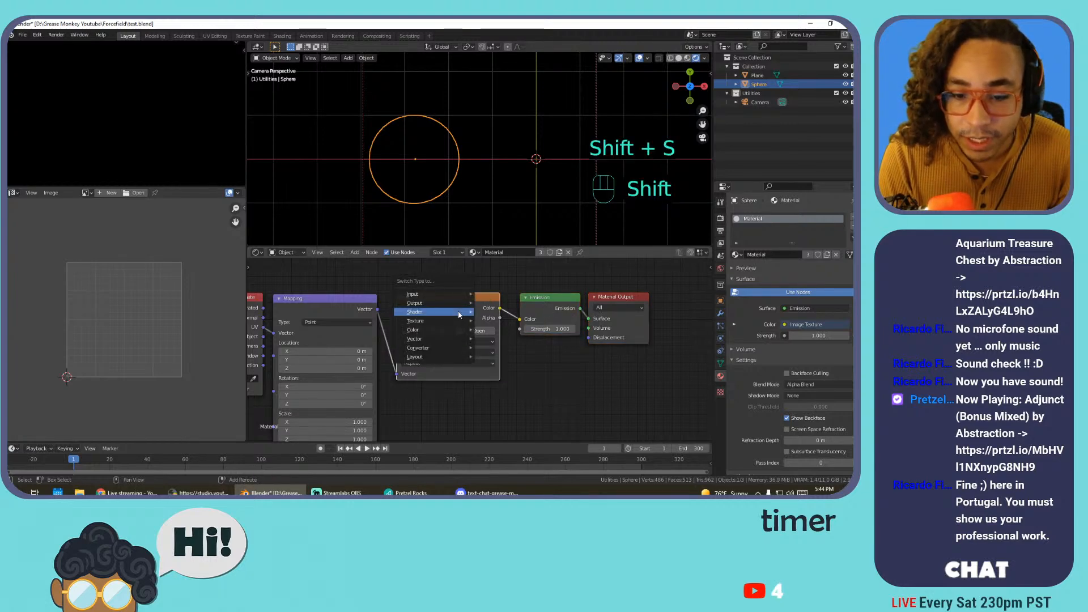
mouse_move(440, 348)
left_click(500, 365)
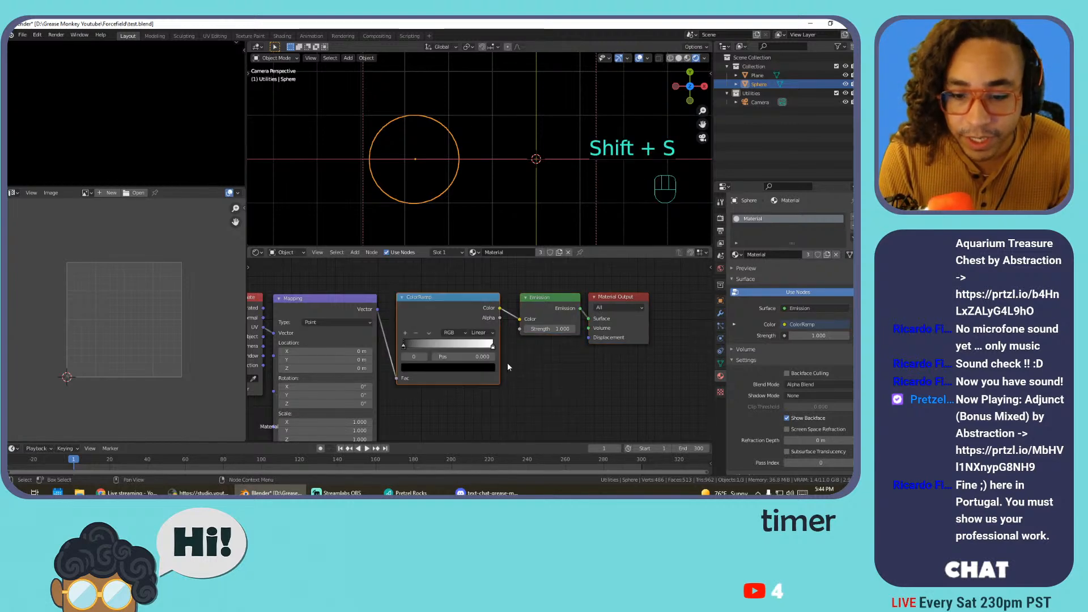
scroll(537, 189, "down", 1)
scroll(538, 188, "up", 2)
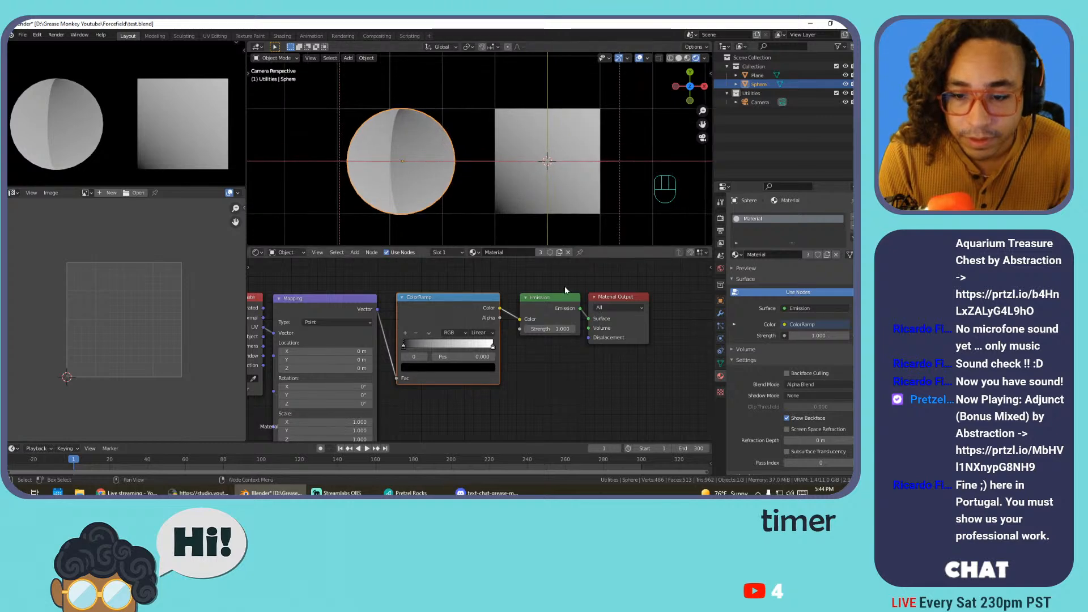
Move the Emission, Material Output and ColorRamp nodes away from Mapping, leaving a gap between Mapping and ColorRamp
scroll(569, 287, "down", 1)
left_click_drag(619, 282, 539, 311)
scroll(554, 307, "down", 2)
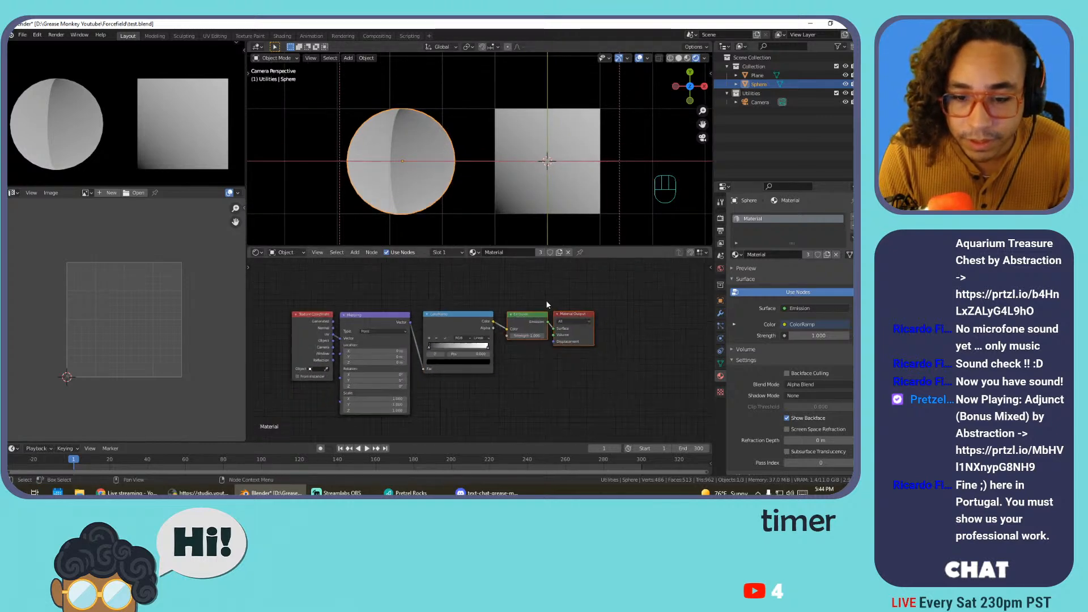
key("g")
left_click(600, 288)
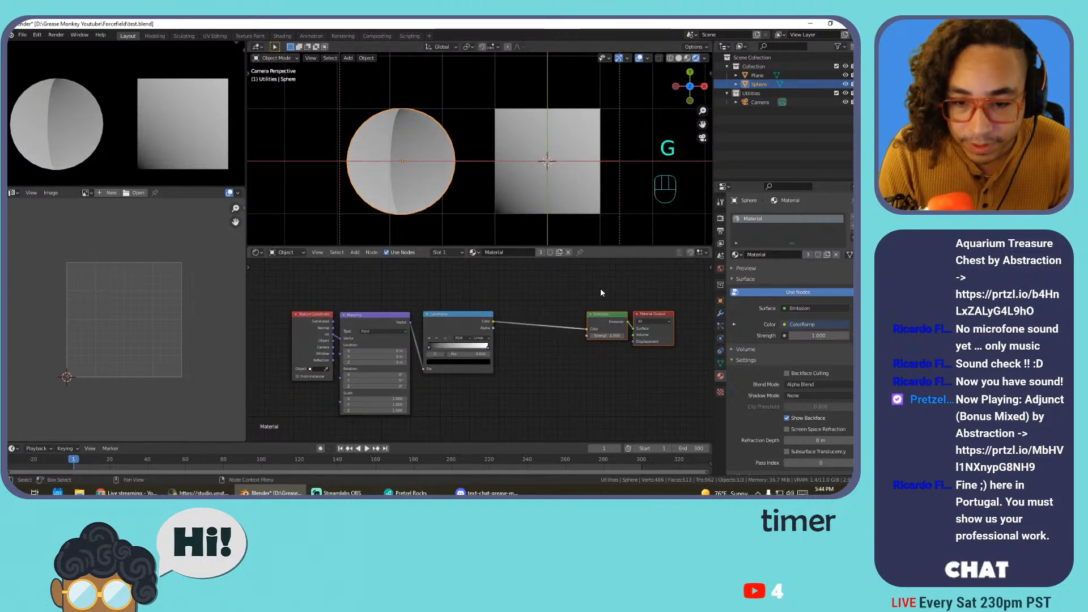
left_click(436, 324)
key("g")
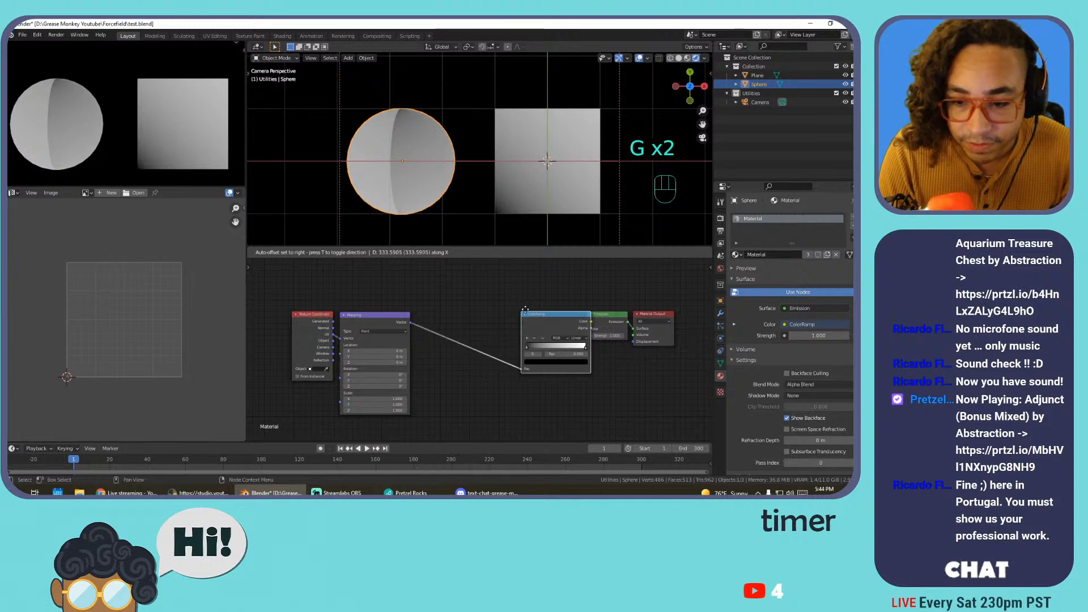
left_click(518, 315)
scroll(451, 291, "up", 1)
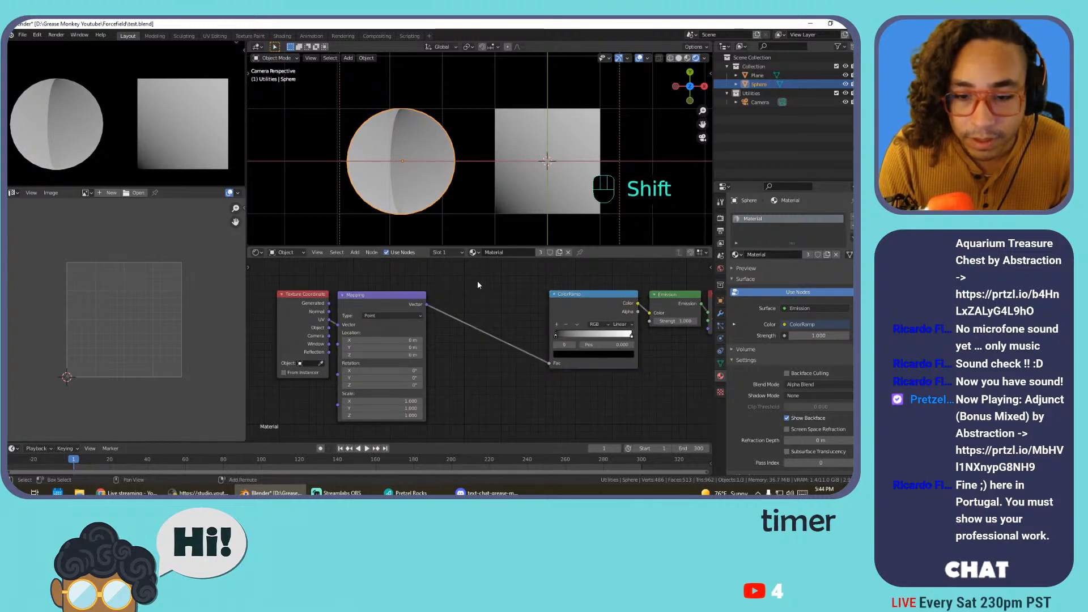
Insert a Gradient Texture node on the link between the Mapping and ColorRamp nodes
key("shift+a")
mouse_move(456, 323)
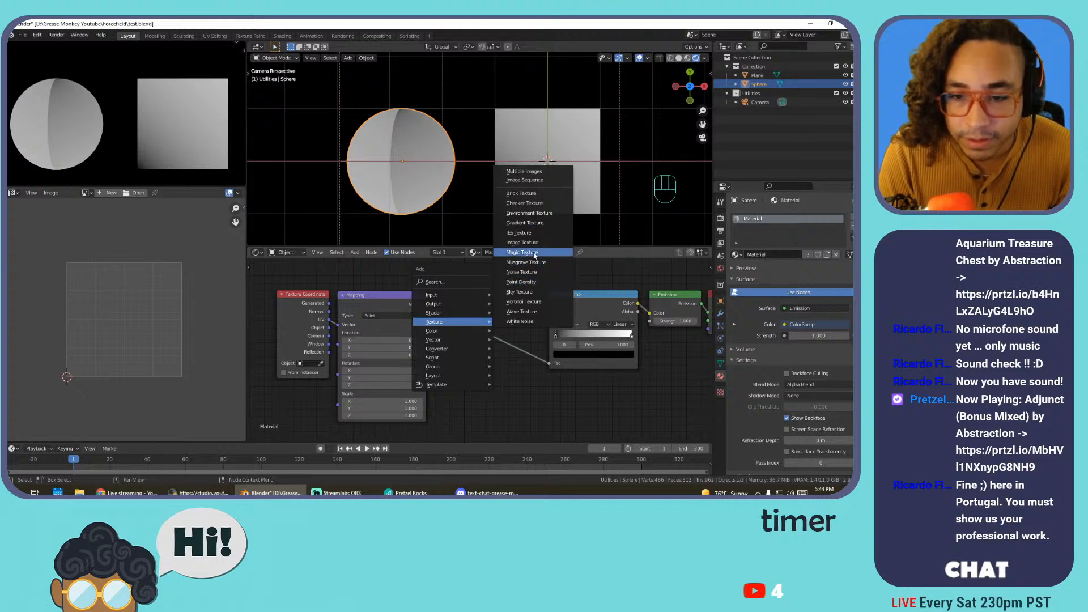
left_click(561, 225)
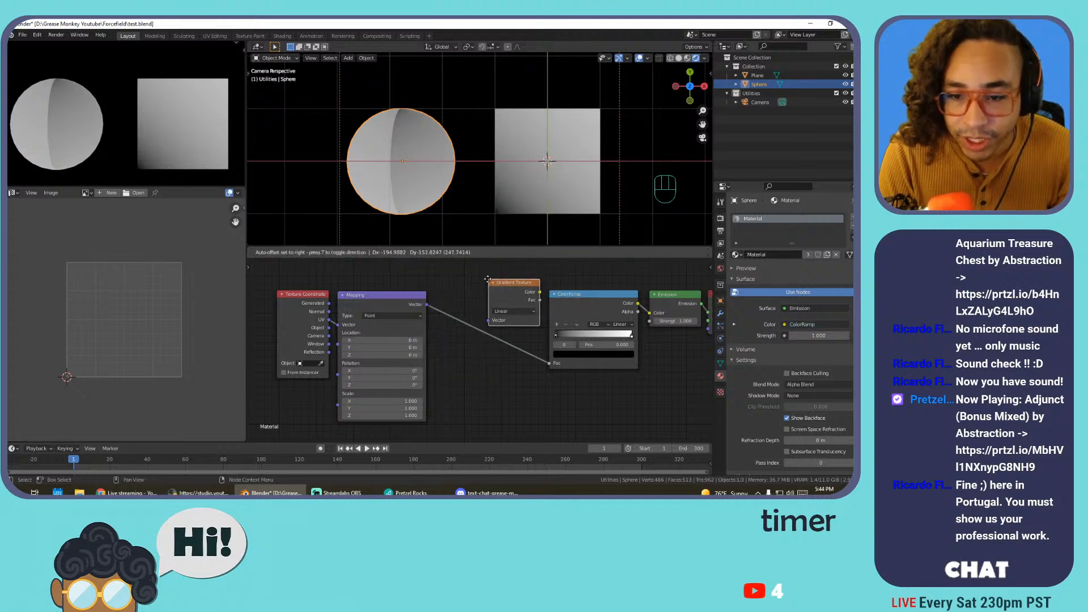
left_click(470, 288)
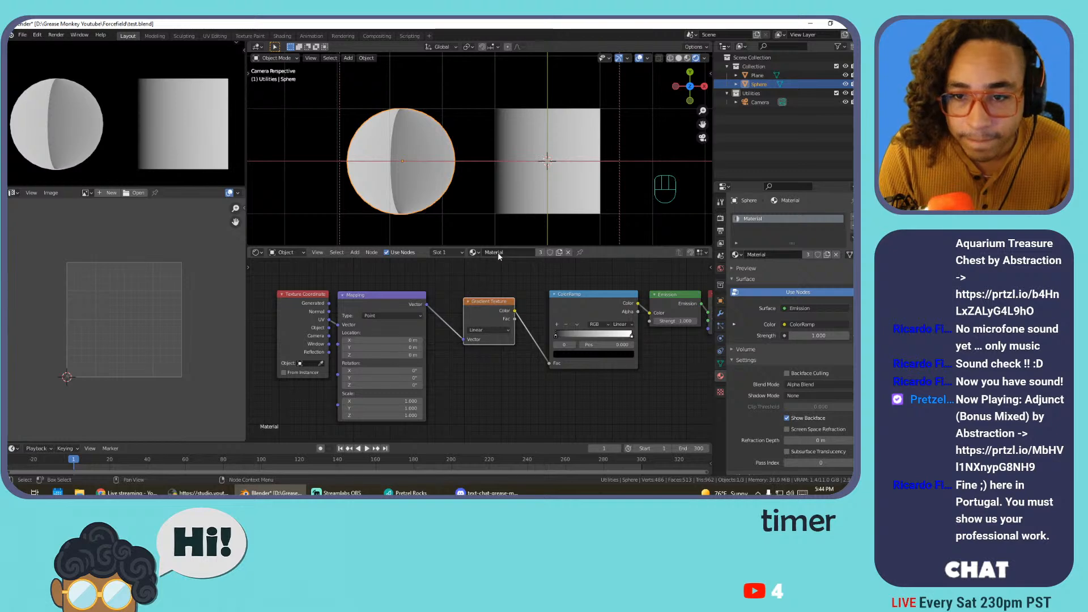
Hide the floor grid and the X and Y axis lines in the camera viewport
scroll(512, 160, "up", 4)
scroll(497, 175, "down", 3)
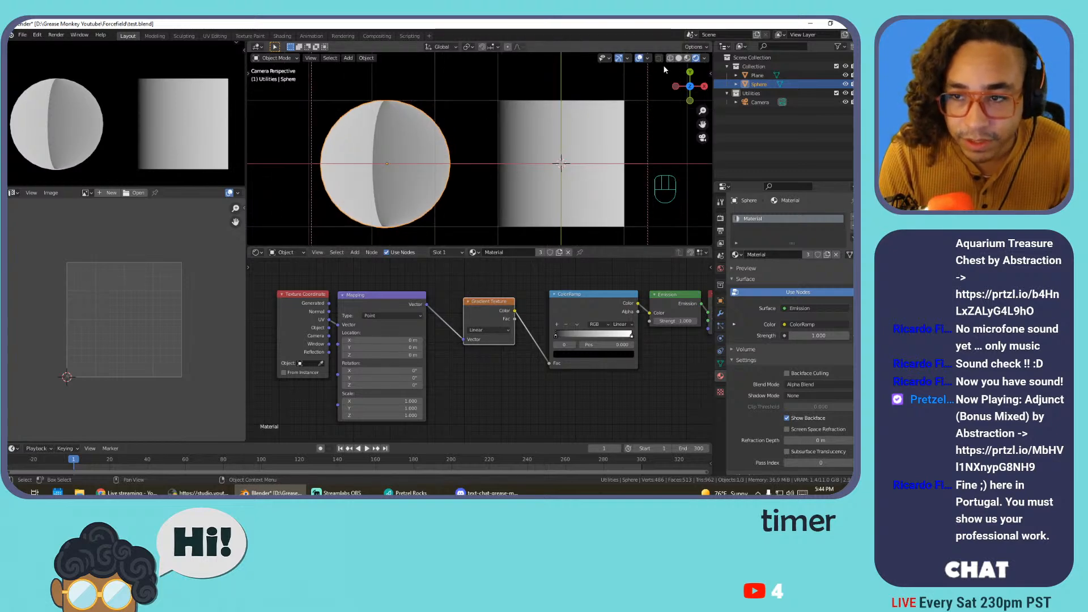
left_click(648, 58)
left_click(621, 102)
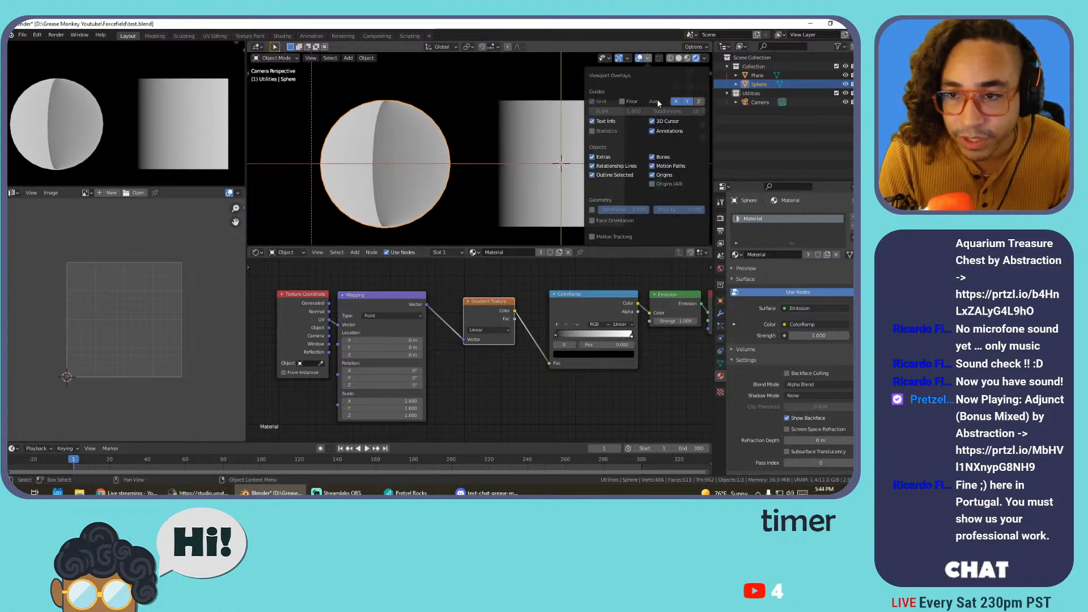
left_click(676, 102)
left_click(684, 103)
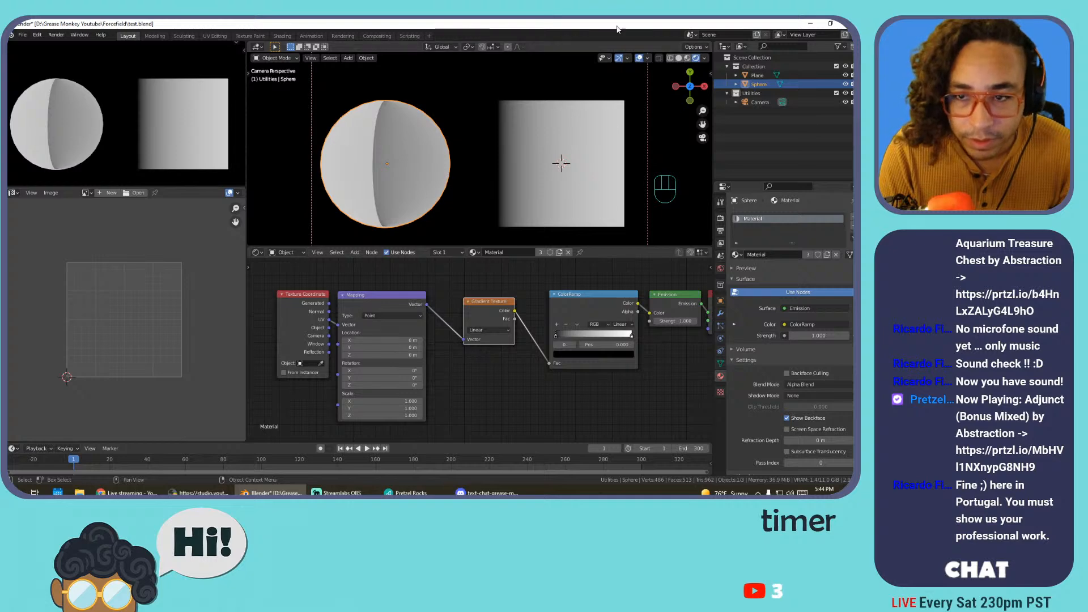
left_click(647, 58)
left_click(602, 127)
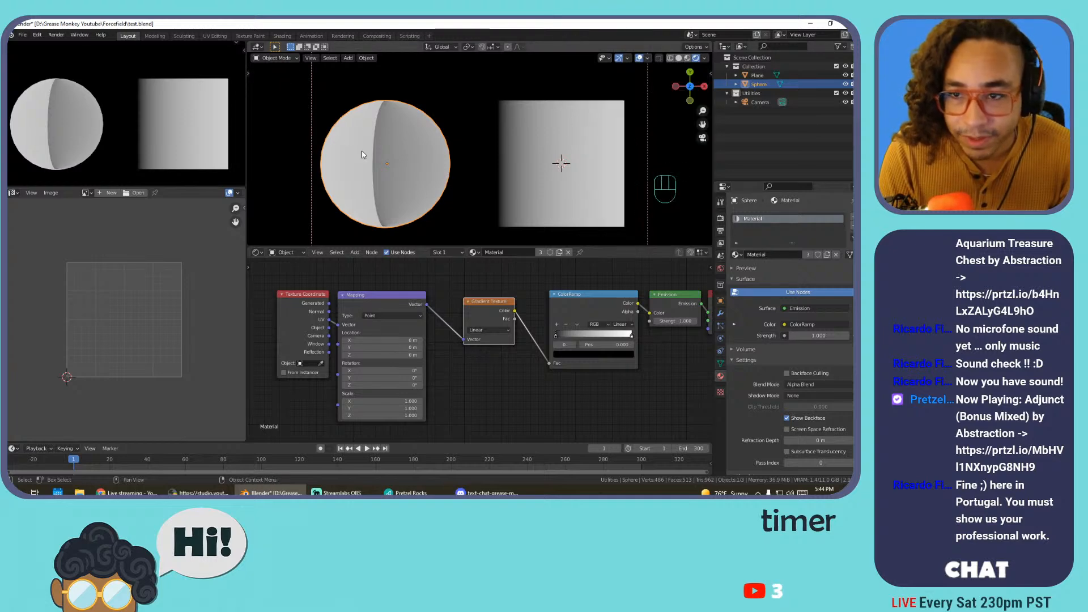
Turn off the Navigate gizmo in the camera viewport and fit the whole camera frame in view
left_click(627, 59)
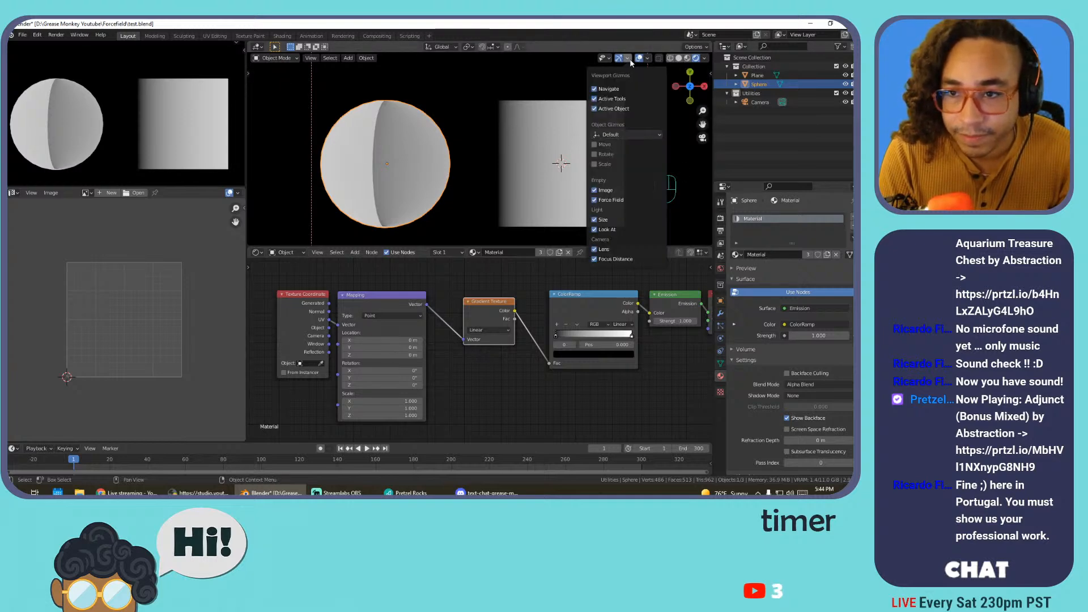
left_click(610, 91)
left_click(612, 91)
left_click(612, 90)
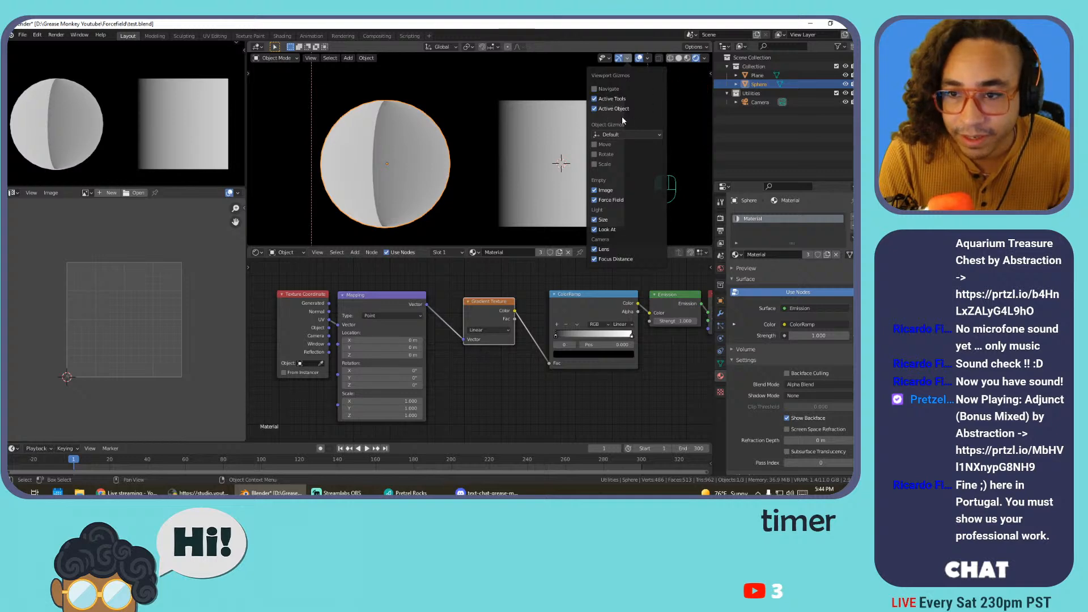
scroll(507, 121, "down", 5)
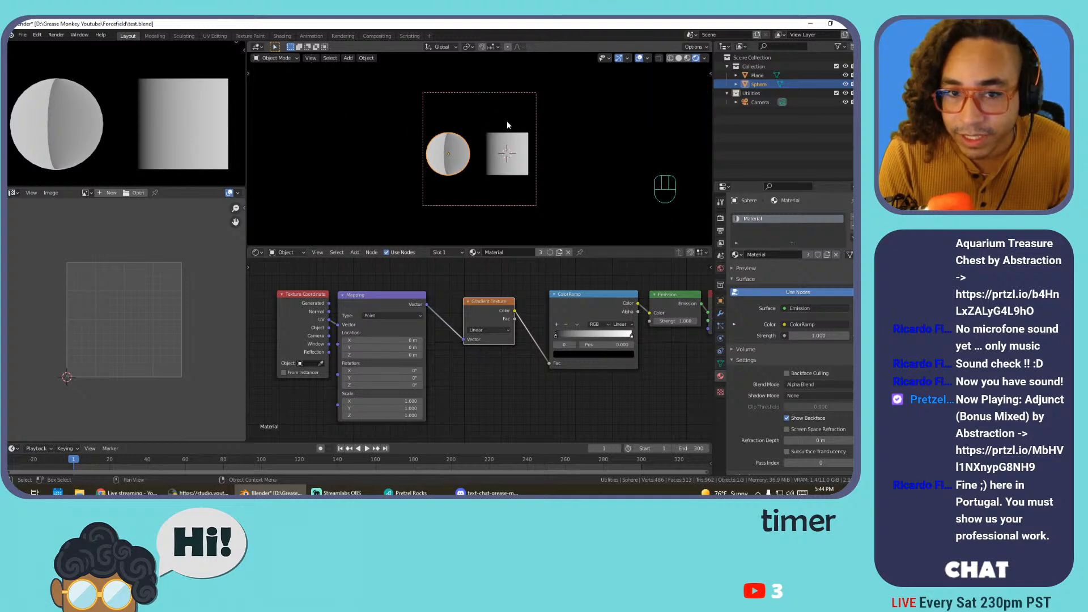
scroll(506, 121, "up", 1)
scroll(509, 124, "up", 1)
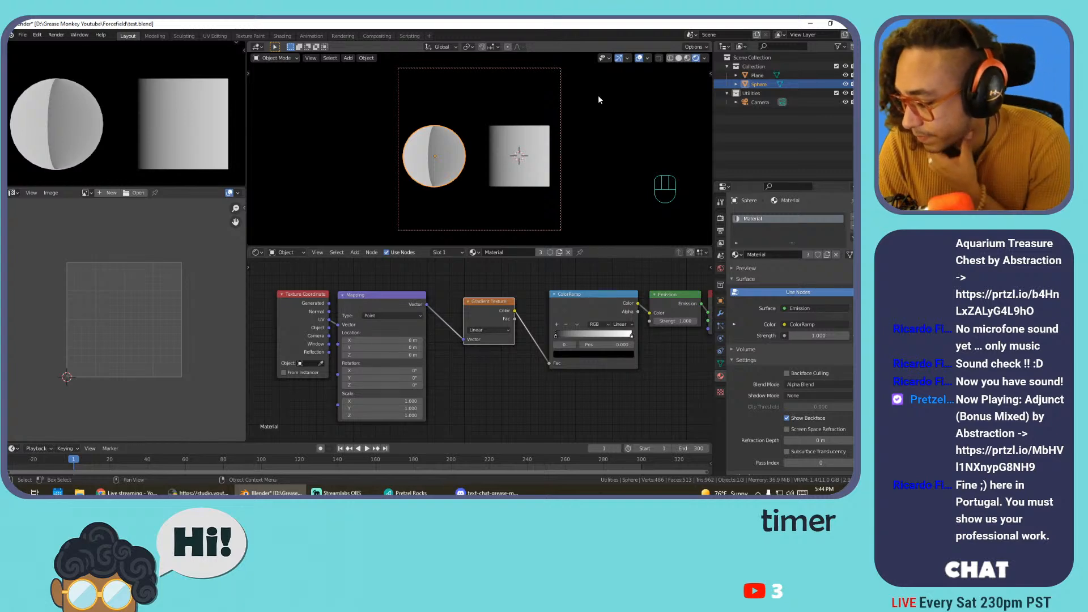
Change the UV Editor area into a second 3D Viewport
scroll(517, 321, "up", 2)
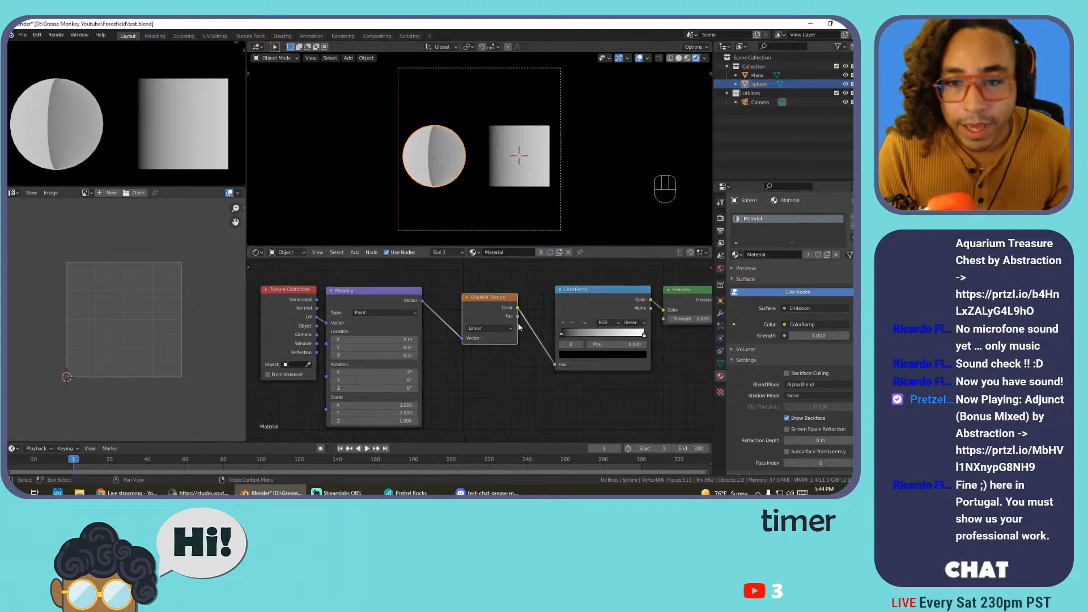
scroll(519, 323, "down", 2)
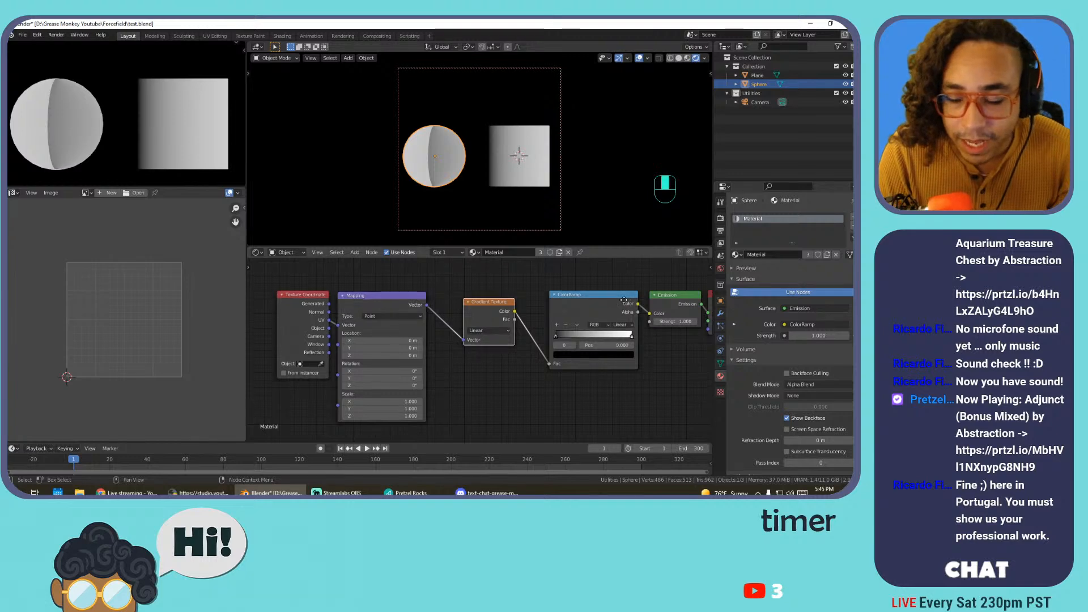
middle_click_drag(448, 293, 538, 293)
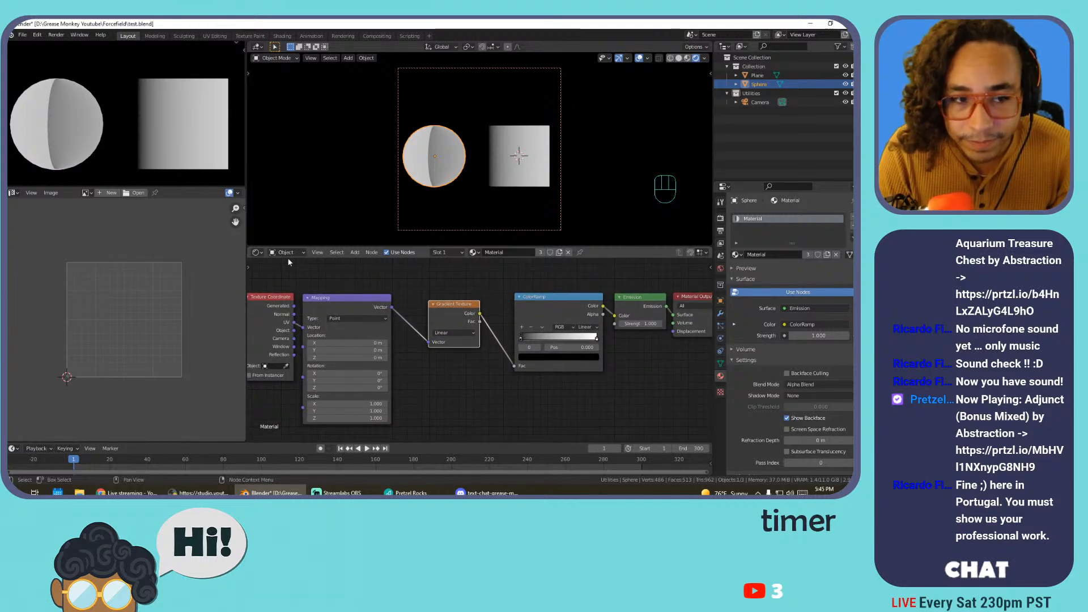
left_click(14, 193)
left_click(33, 226)
left_click(13, 194)
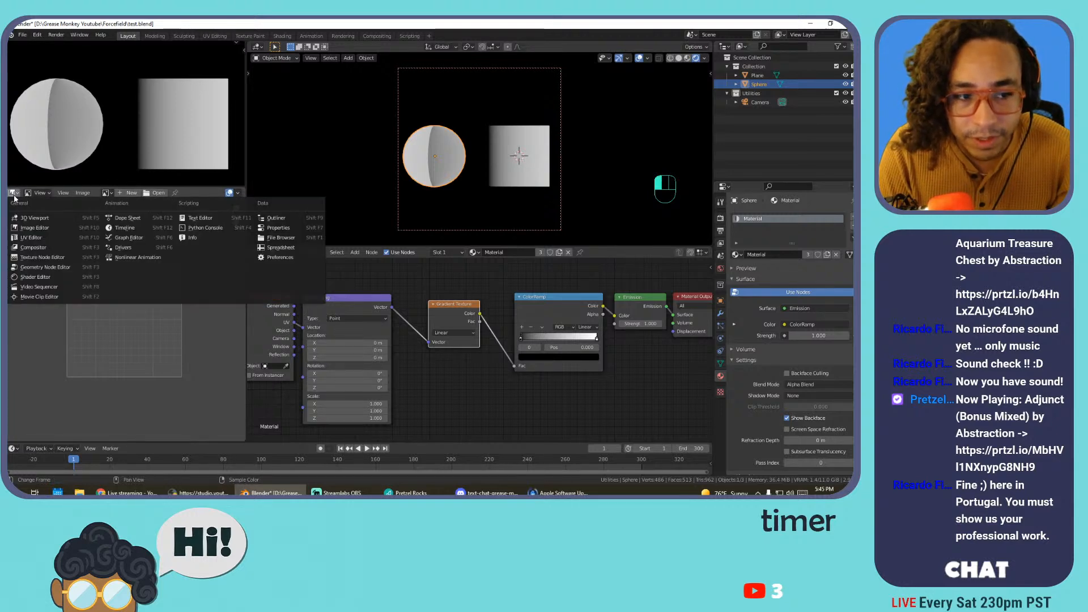
left_click(26, 219)
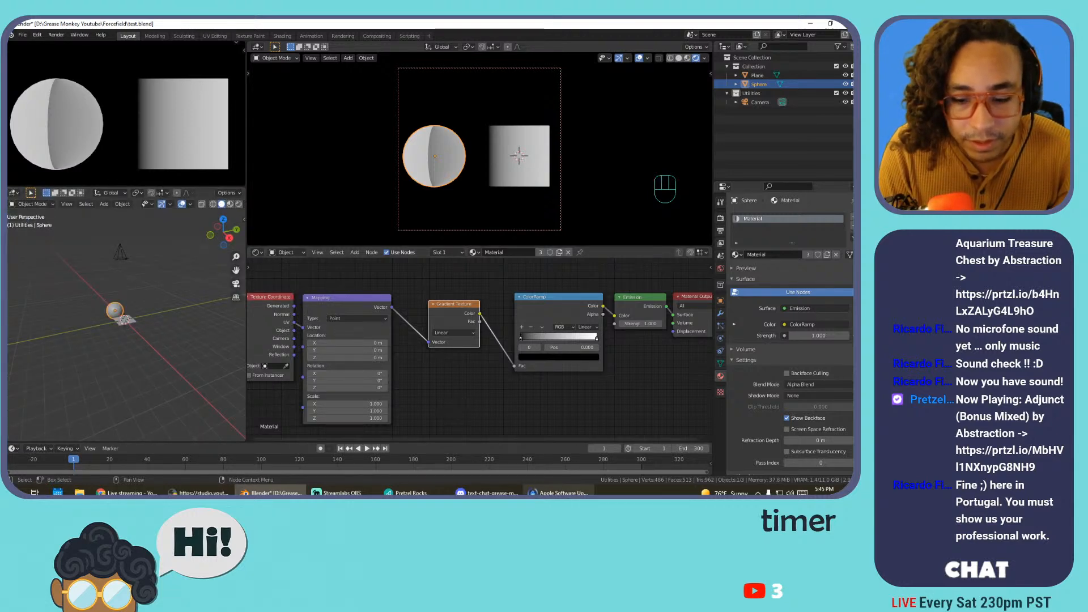
Hide the floor grid and the X and Y axis lines in the perspective viewport
left_click(496, 363)
scroll(124, 349, "up", 7)
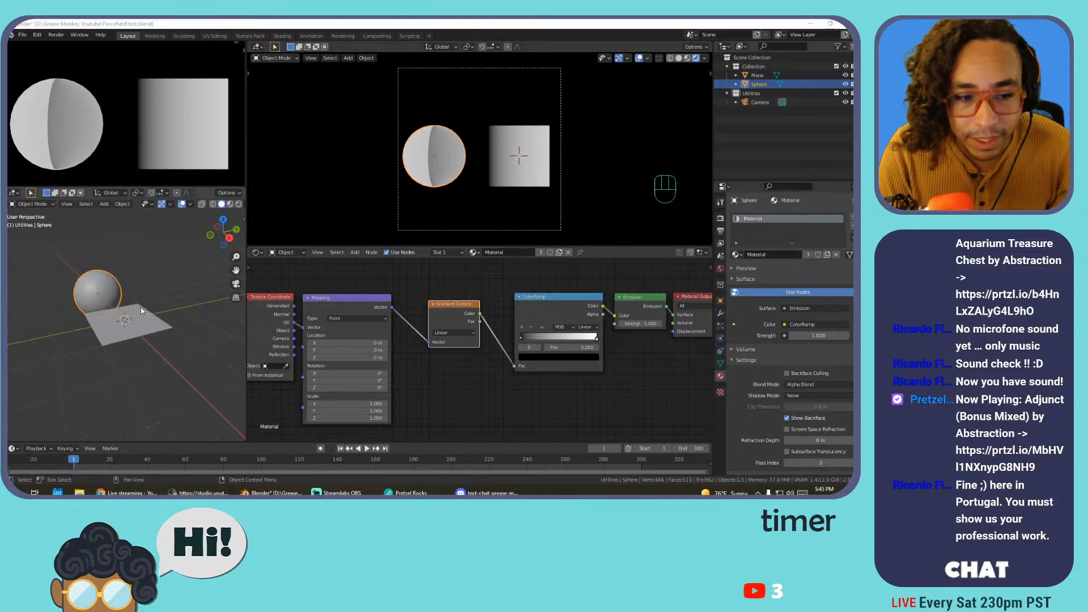
middle_click_drag(108, 316, 190, 343, "shift")
middle_click_drag(190, 344, 163, 321, "shift")
left_click(191, 204)
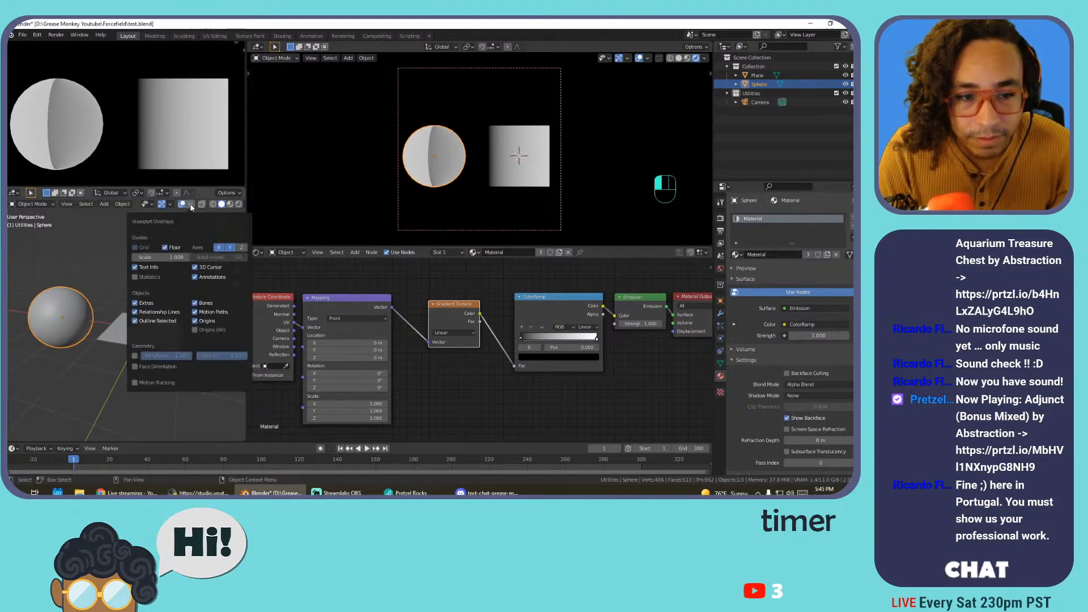
left_click(219, 247)
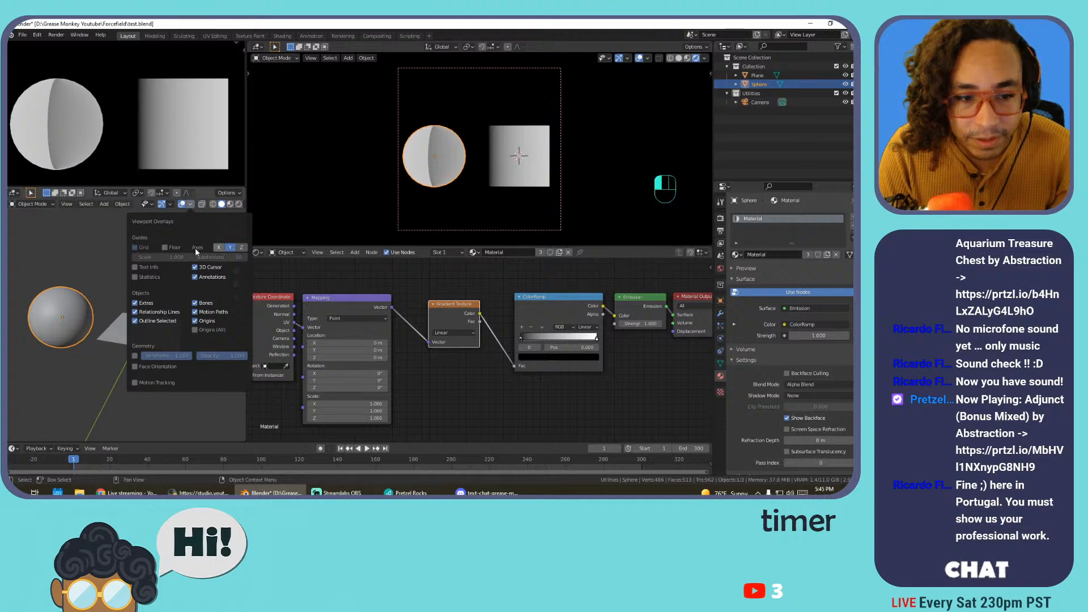
left_click(190, 205)
left_click(230, 248)
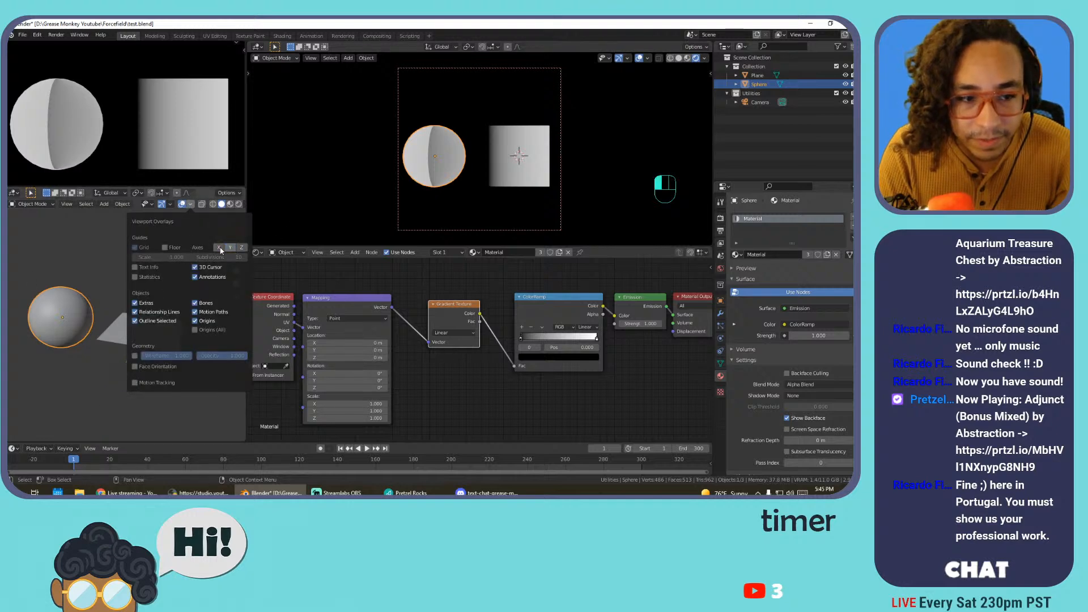
Turn off the Navigate gizmo and switch to Rendered shading in the perspective viewport
left_click(172, 205)
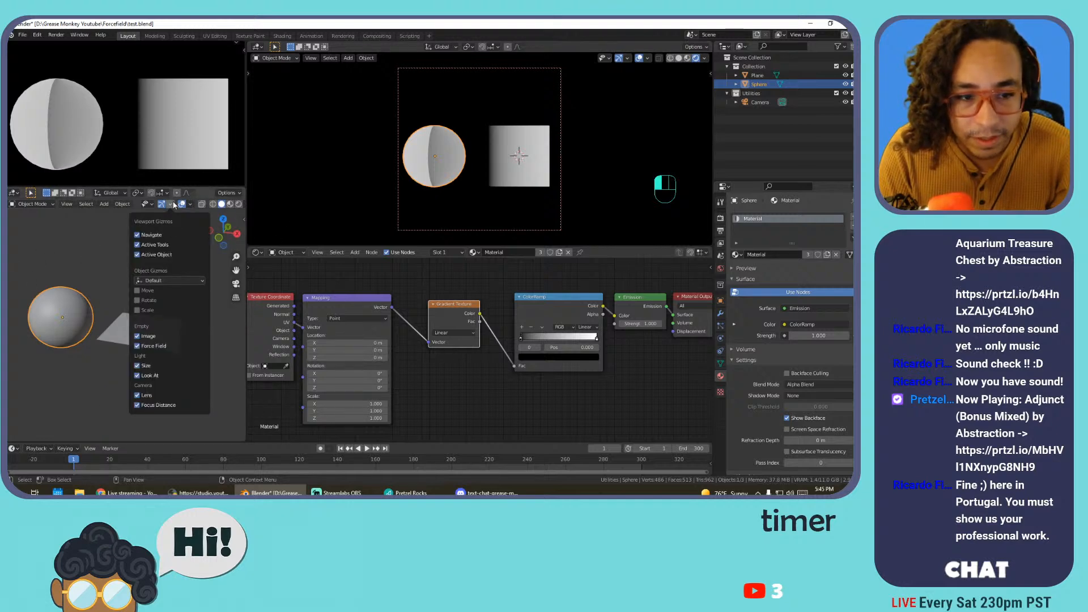
left_click(155, 236)
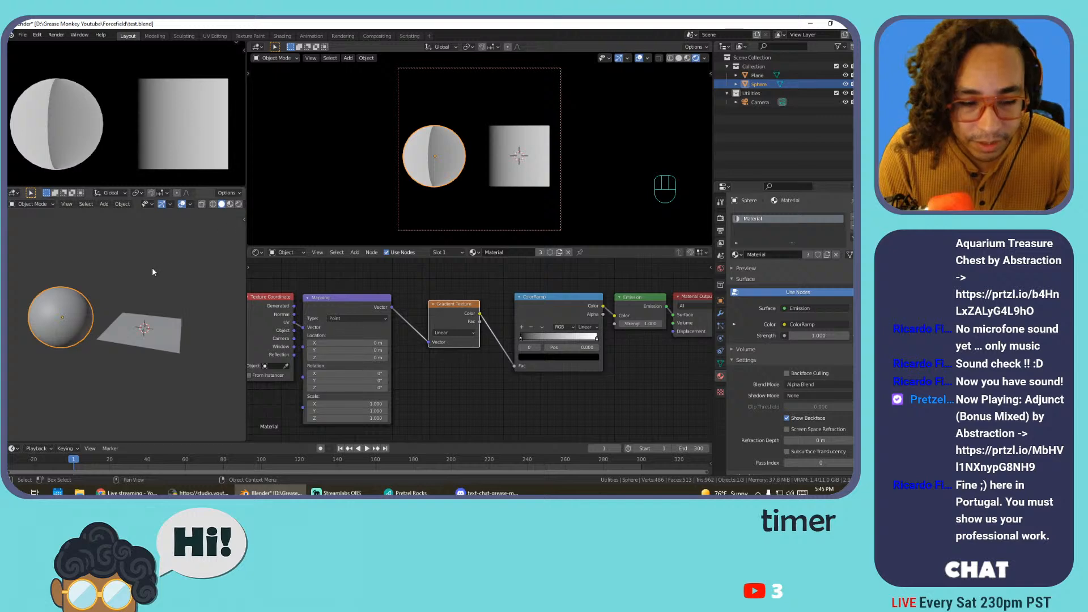
key("z")
left_click(151, 227)
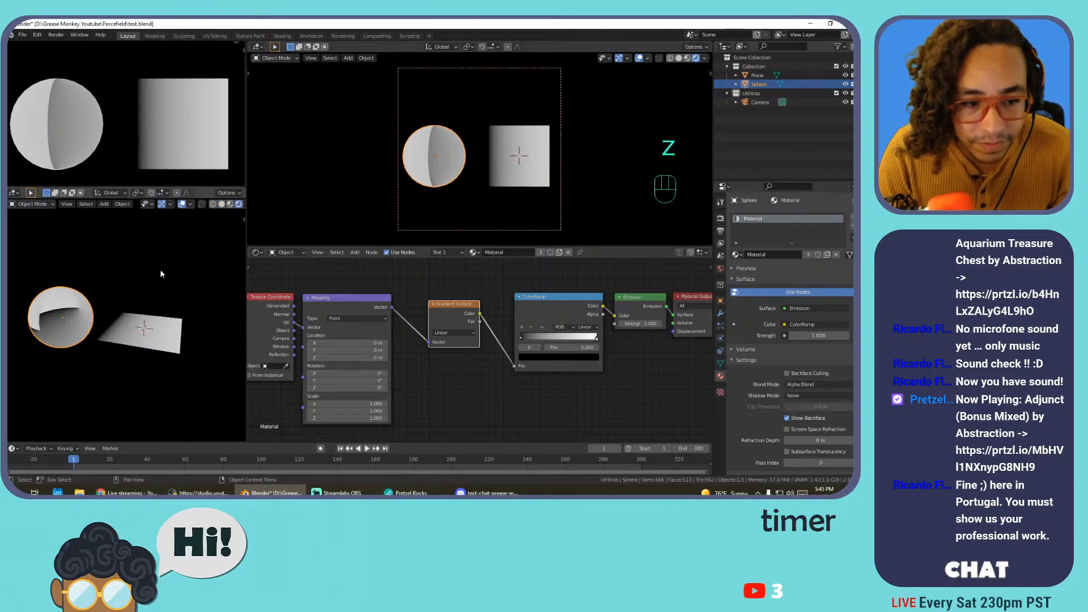
middle_click_drag(161, 274, 128, 285)
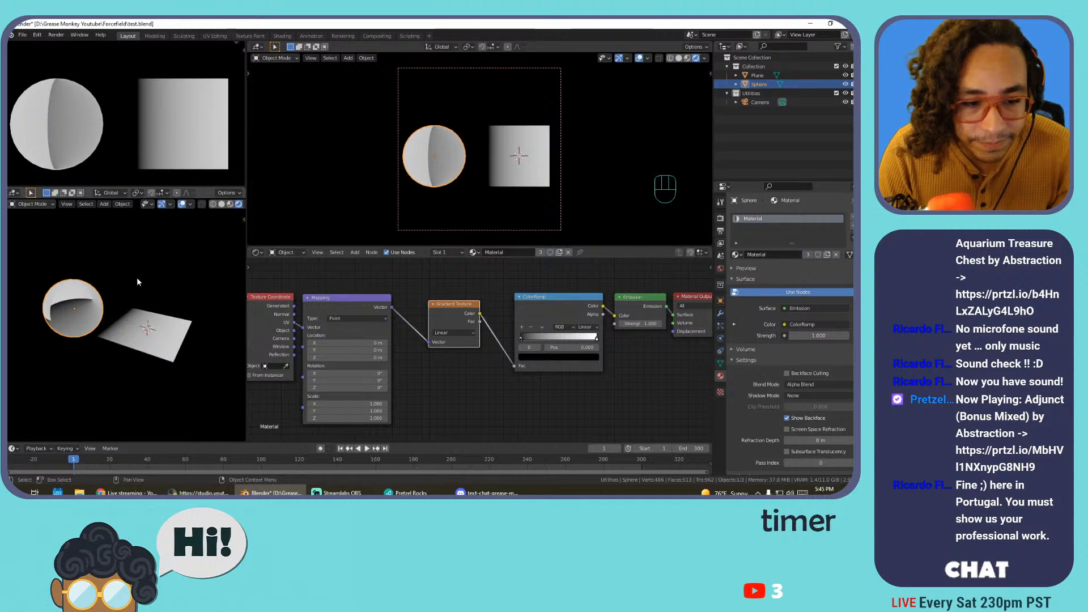
Show the floor grid again in the perspective viewport and reduce its scale for a denser grid
left_click(191, 204)
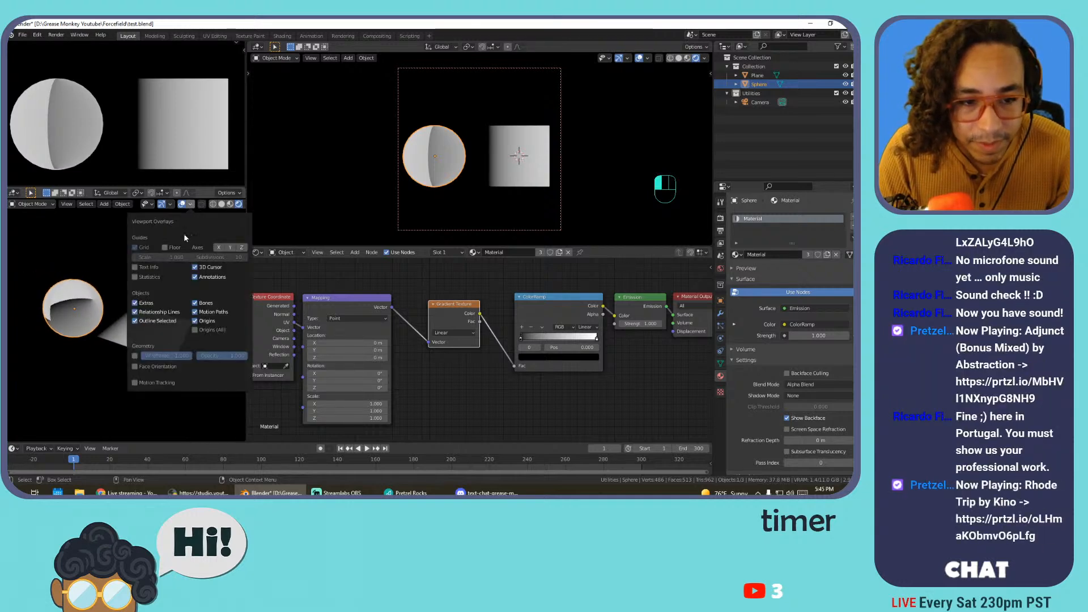
left_click(181, 249)
mouse_move(173, 258)
left_mouse_down()
mouse_move(215, 258)
mouse_move(171, 257)
left_mouse_up()
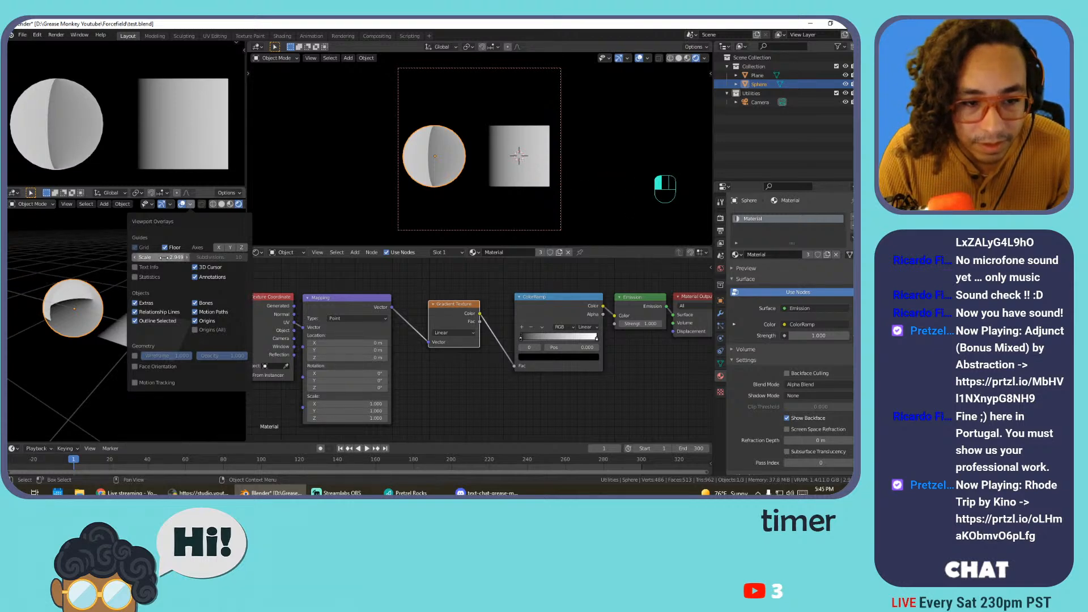
left_click_drag(177, 257, 150, 257)
left_click(182, 236)
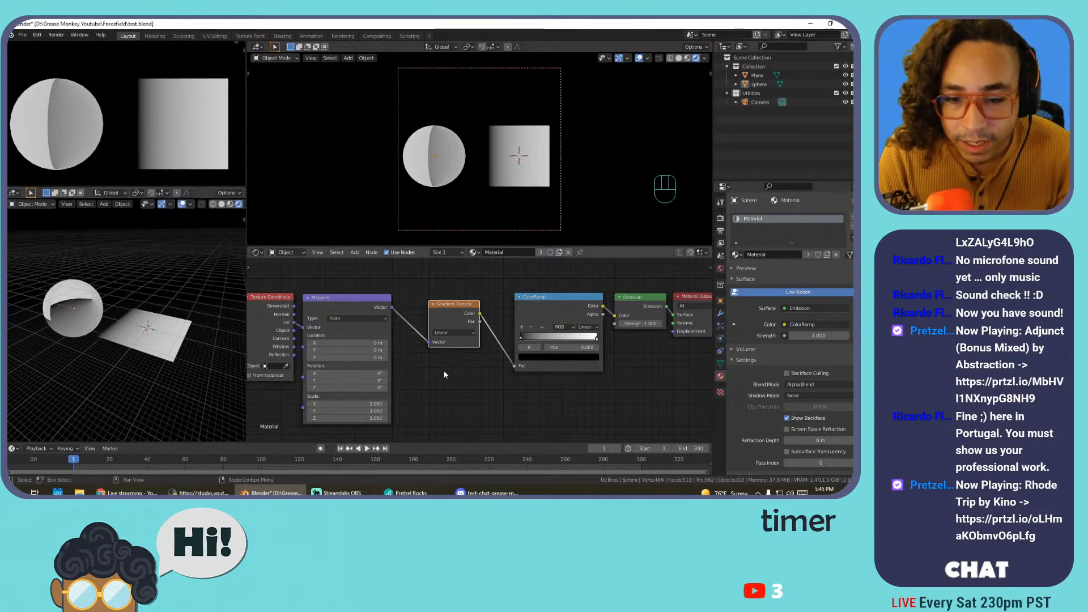
Select the plane and move the ColorRamp, Emission and Material Output nodes farther from the Gradient Texture node
scroll(445, 374, "up", 1)
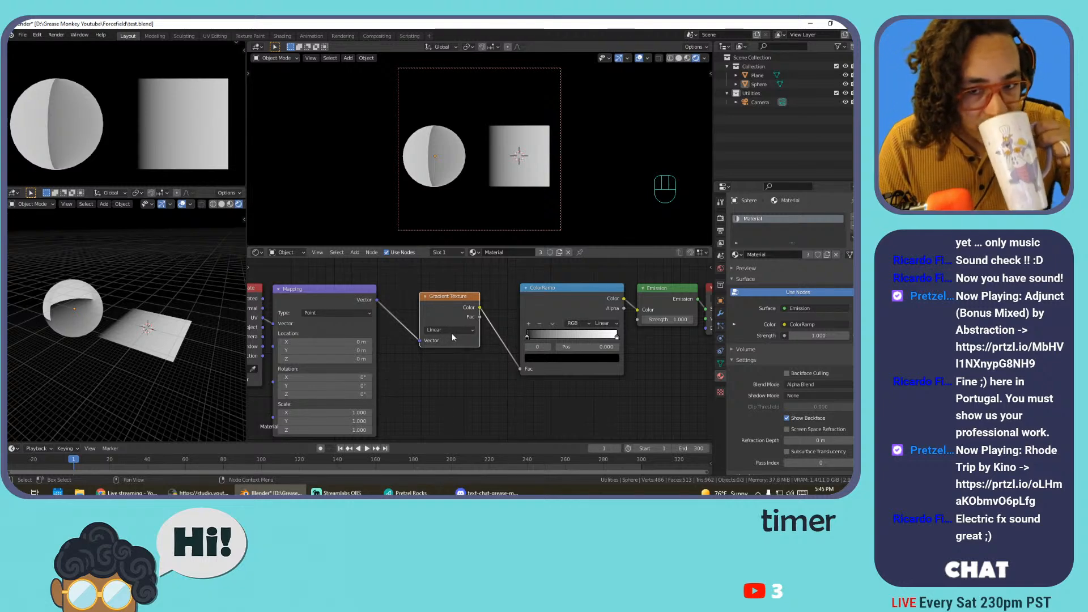
left_click(513, 139)
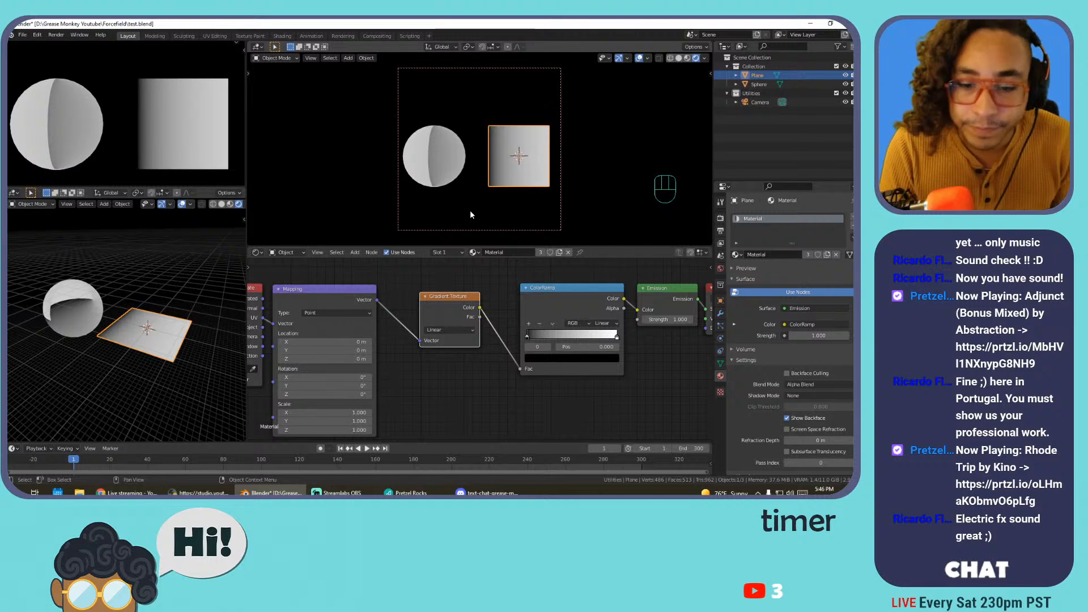
scroll(478, 374, "down", 1)
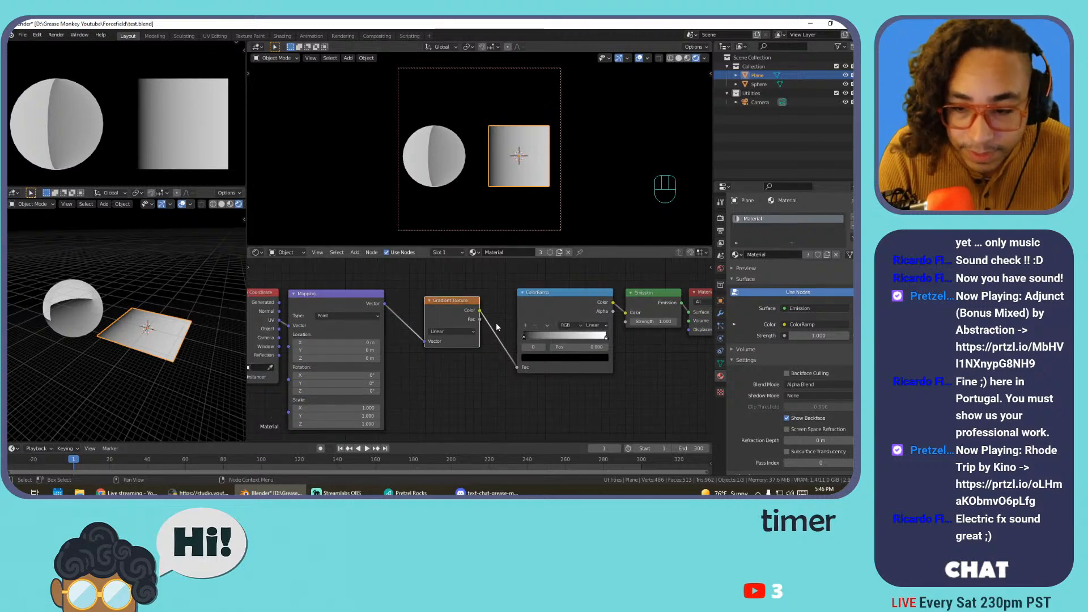
scroll(504, 323, "down", 3)
left_click_drag(678, 290, 496, 317)
key("g")
left_click(528, 312)
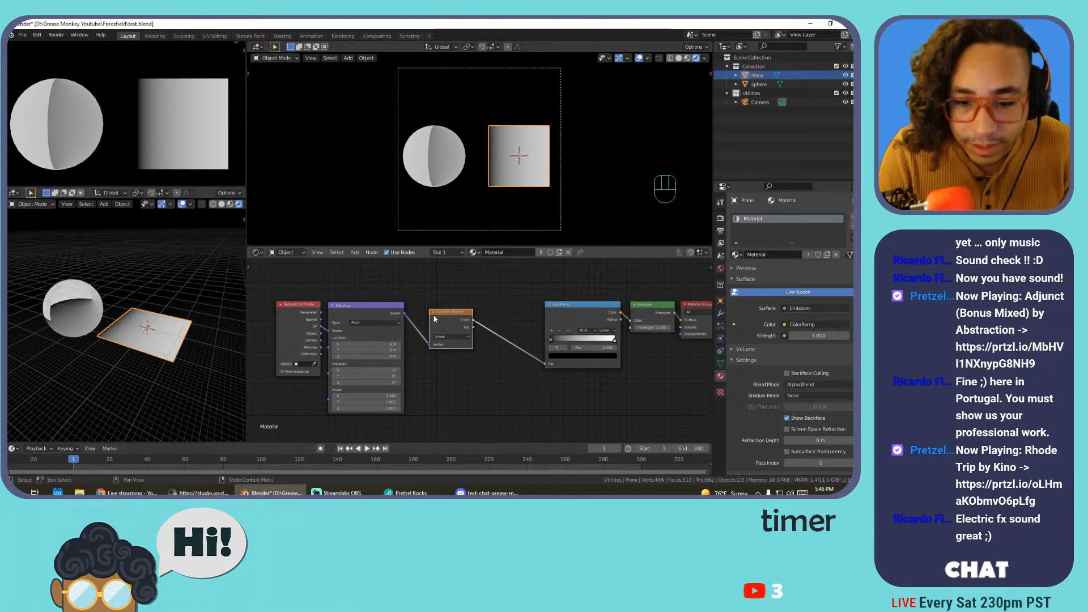
Try the Radial type on the Gradient Texture node
scroll(443, 311, "up", 1)
left_click(444, 331)
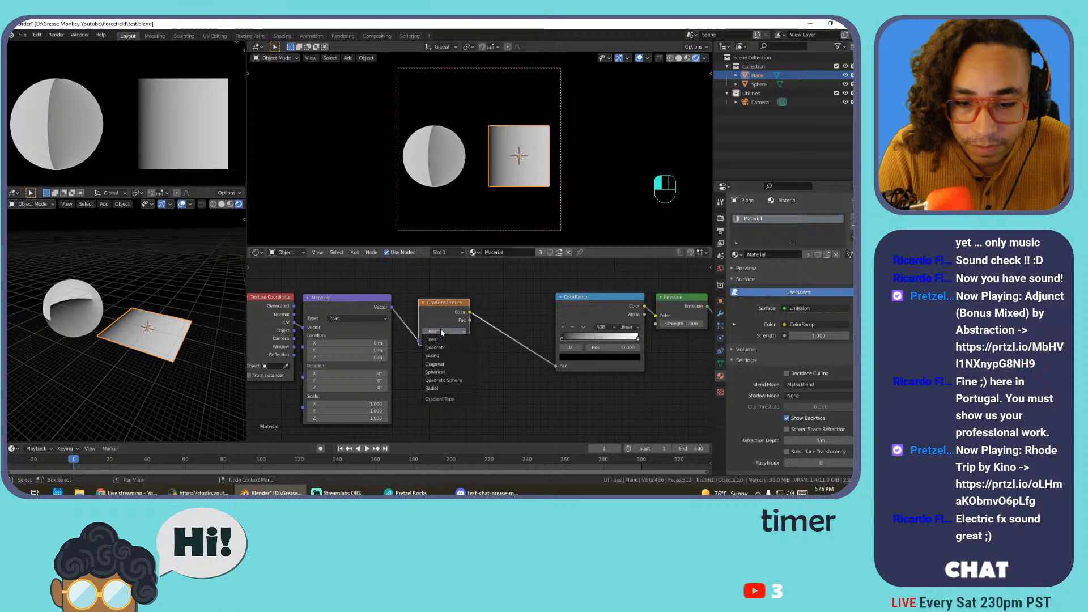
left_click(444, 388)
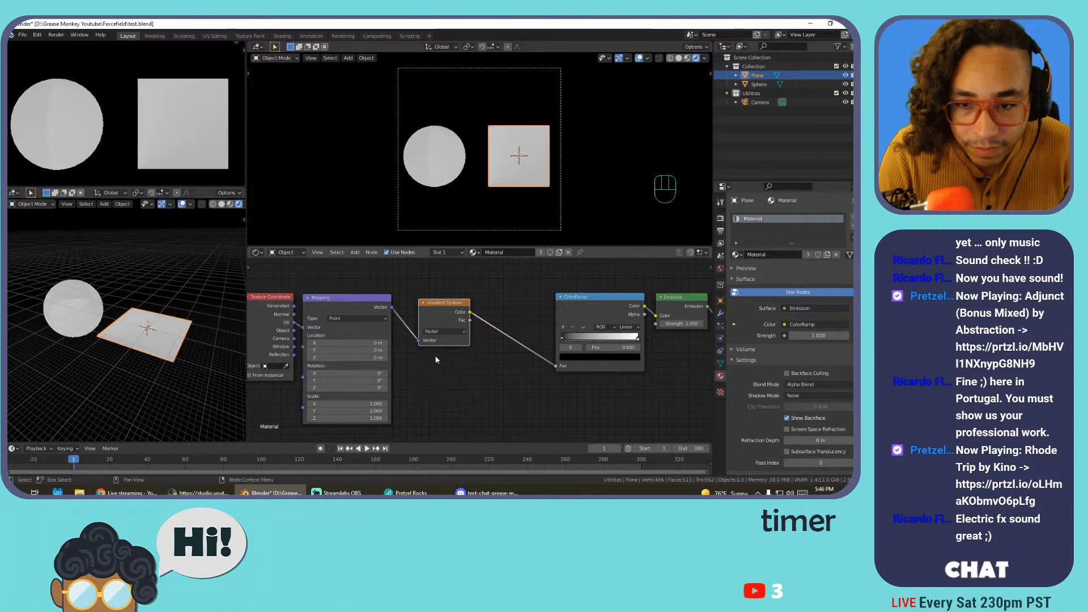
Set the Mapping node's X and Y location to 0.5 m
left_click(359, 343)
type(".5")
key("Tab")
type(".5")
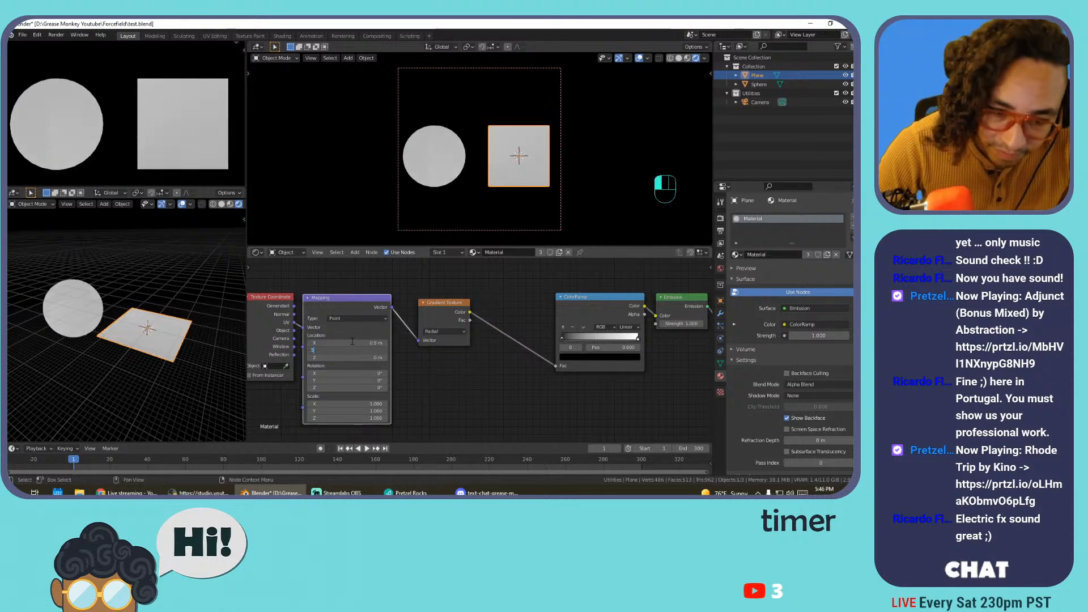
key("Return")
Switch the Gradient Texture type to Spherical and leave the ColorRamp's black stop at position 0
left_click_drag(440, 306, 428, 309)
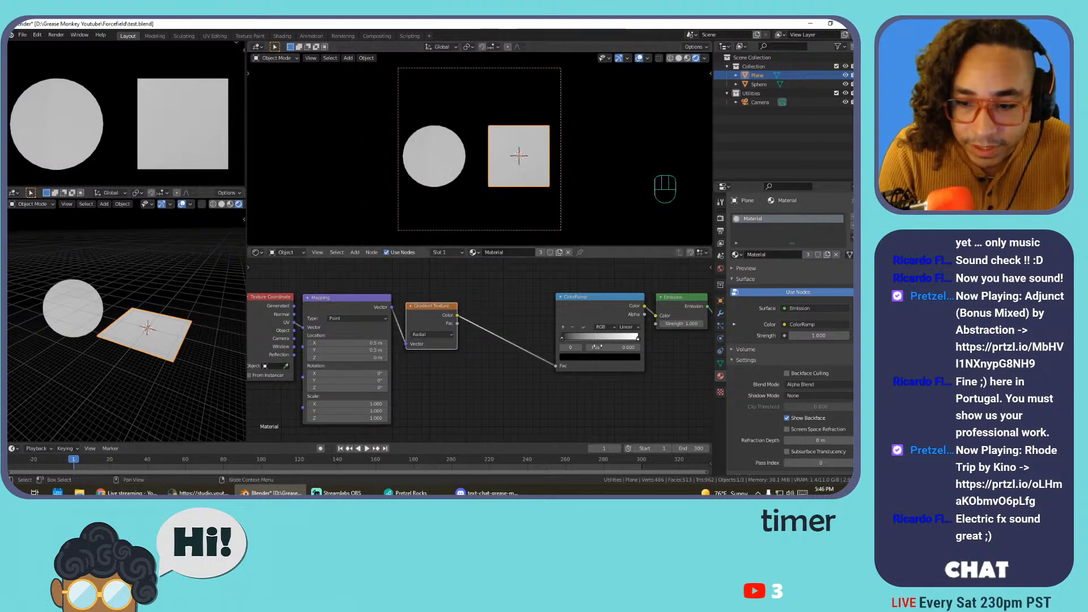
left_click_drag(561, 338, 609, 328)
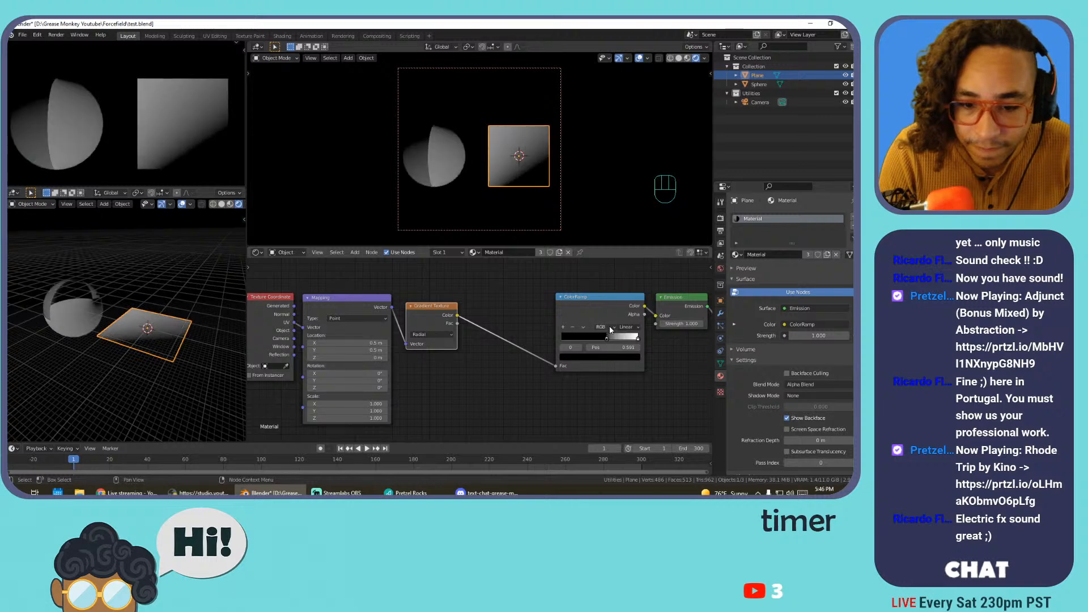
left_click(432, 334)
left_click(435, 375)
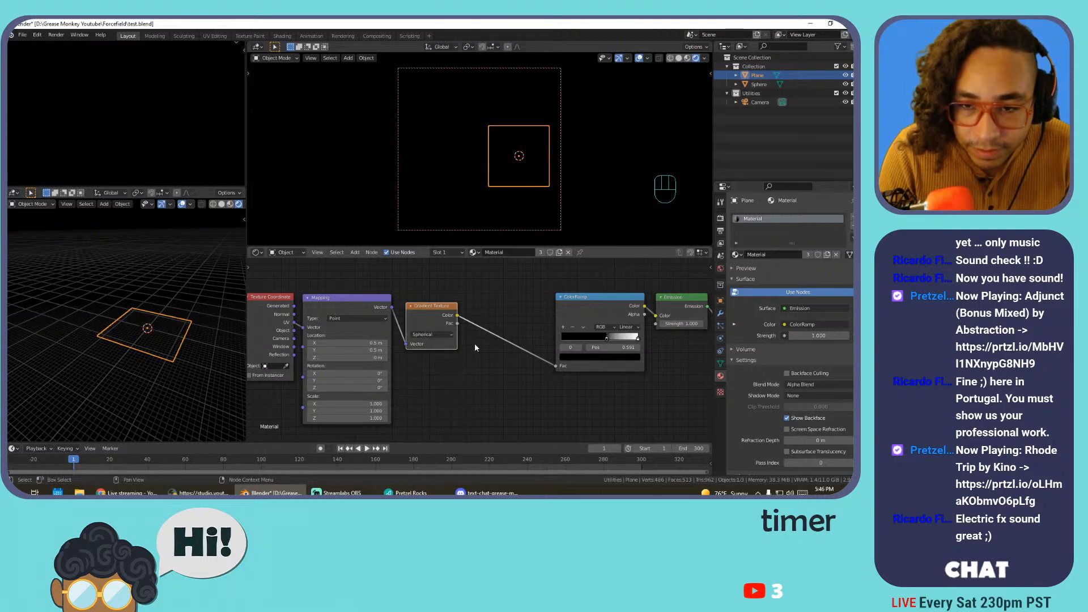
left_click_drag(612, 339, 488, 345)
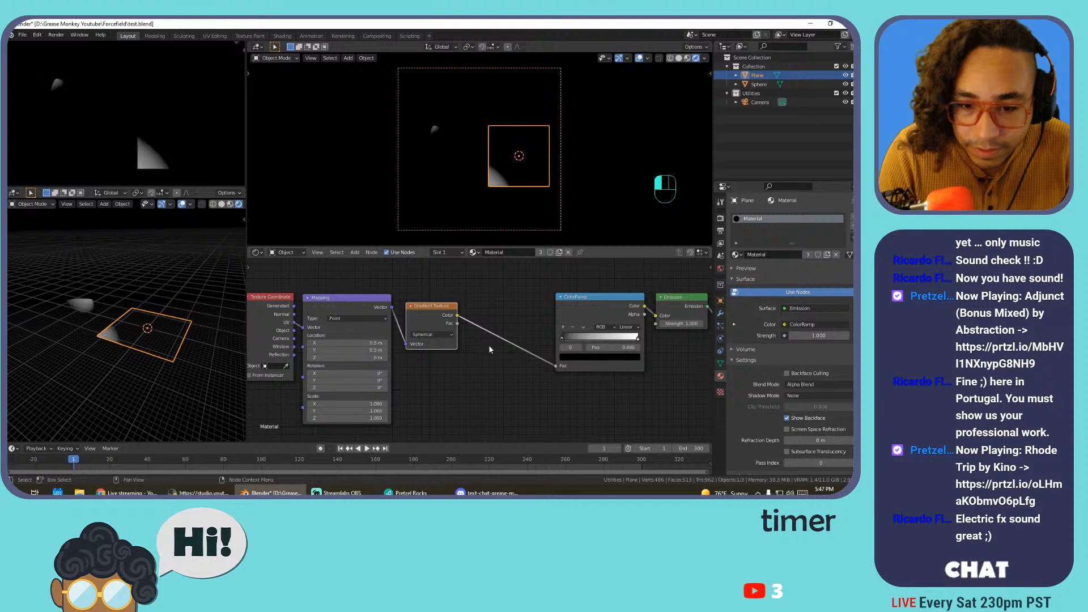
Set the Mapping node's X and Y location to -0.5 m to centre the spherical gradient on the plane
left_click_drag(350, 343, 343, 342)
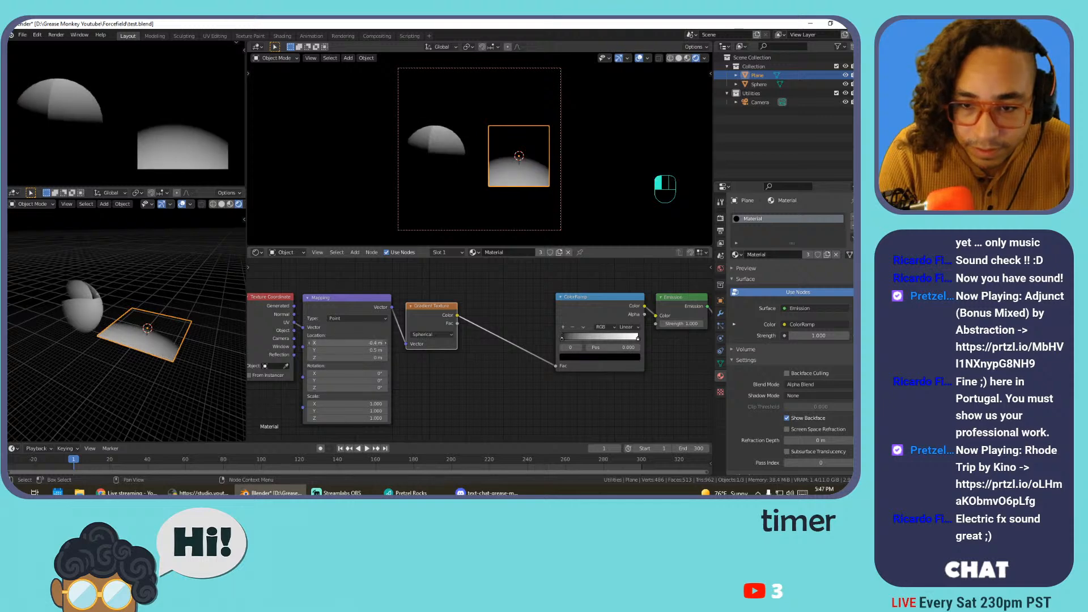
left_click(351, 340)
key("BackSpace")
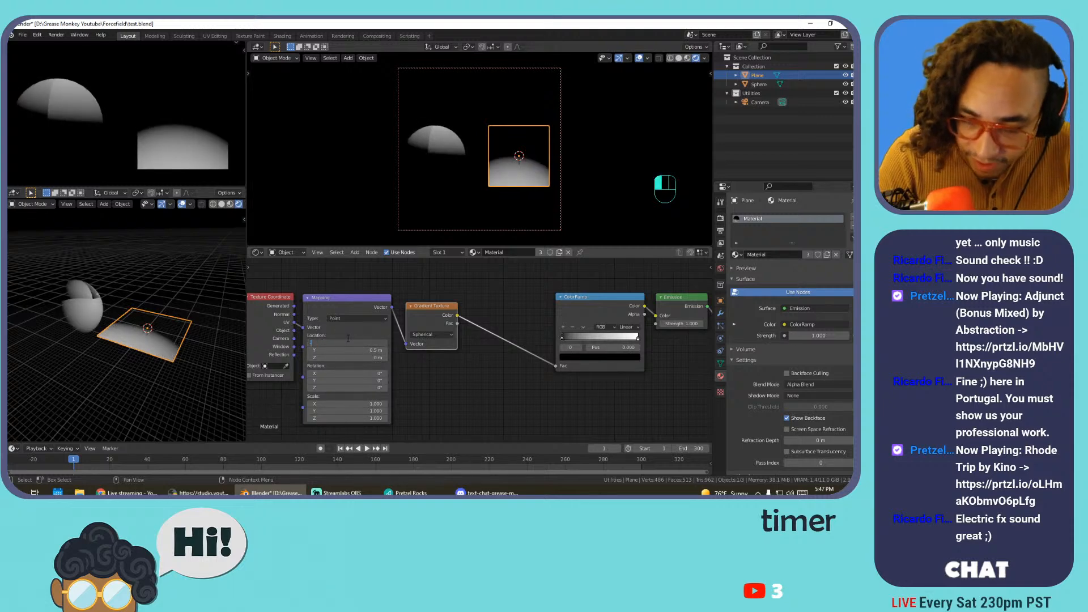
type("-.5")
key("Tab")
key("BackSpace")
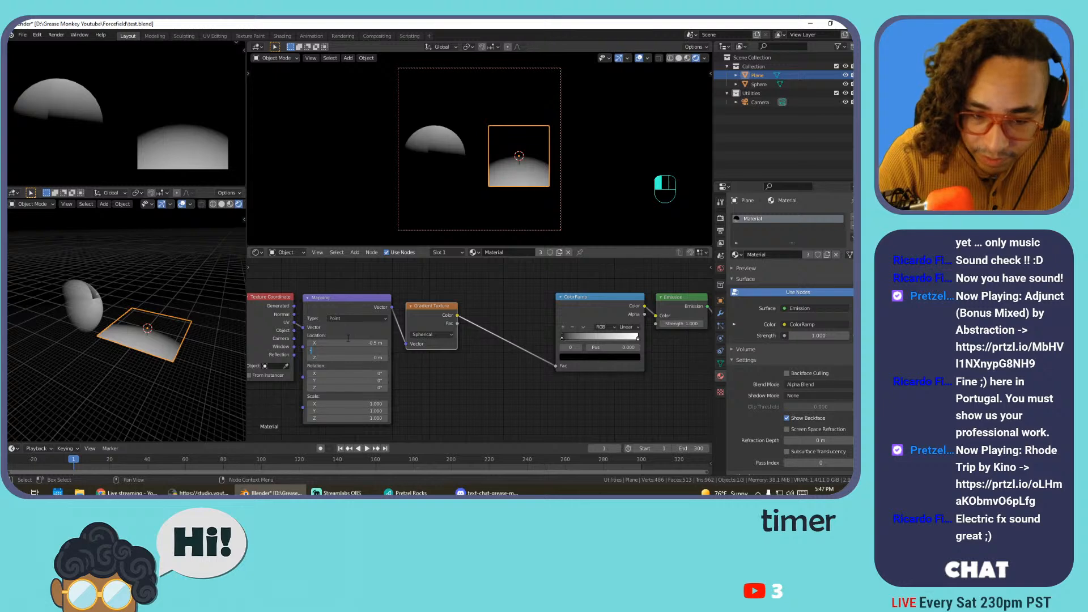
type("-.5")
key("Return")
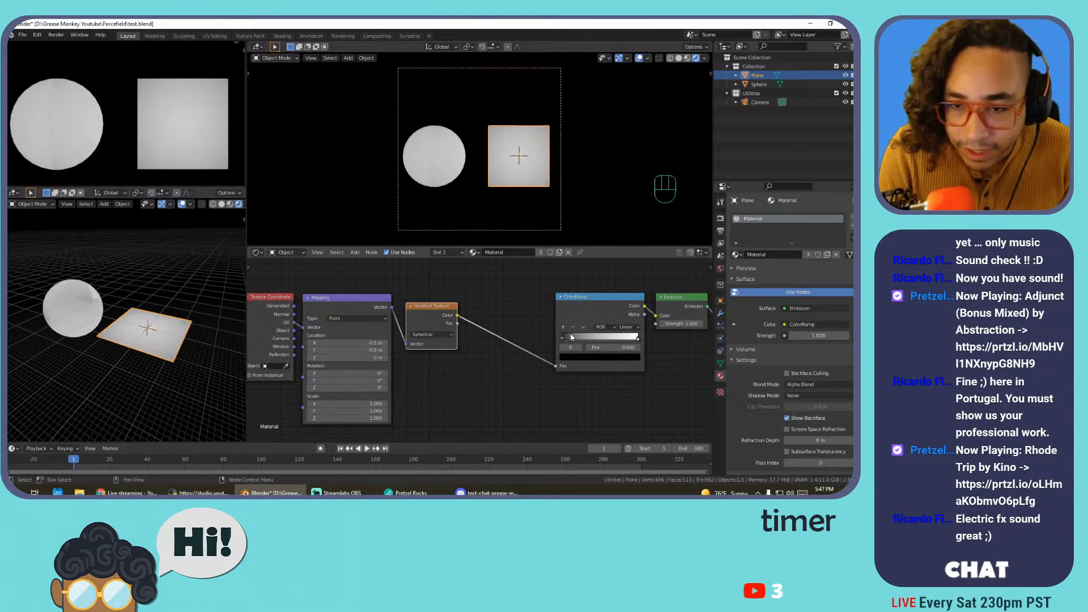
Set the position of the ColorRamp's black stop to 0.5
left_click_drag(572, 337, 610, 301)
left_click(612, 348)
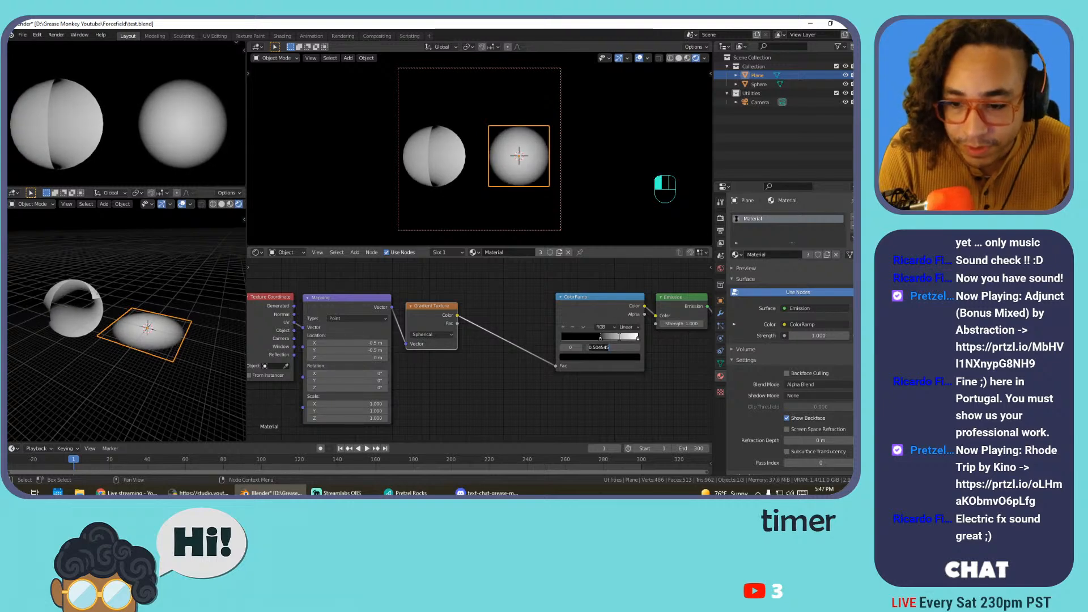
key("BackSpace")
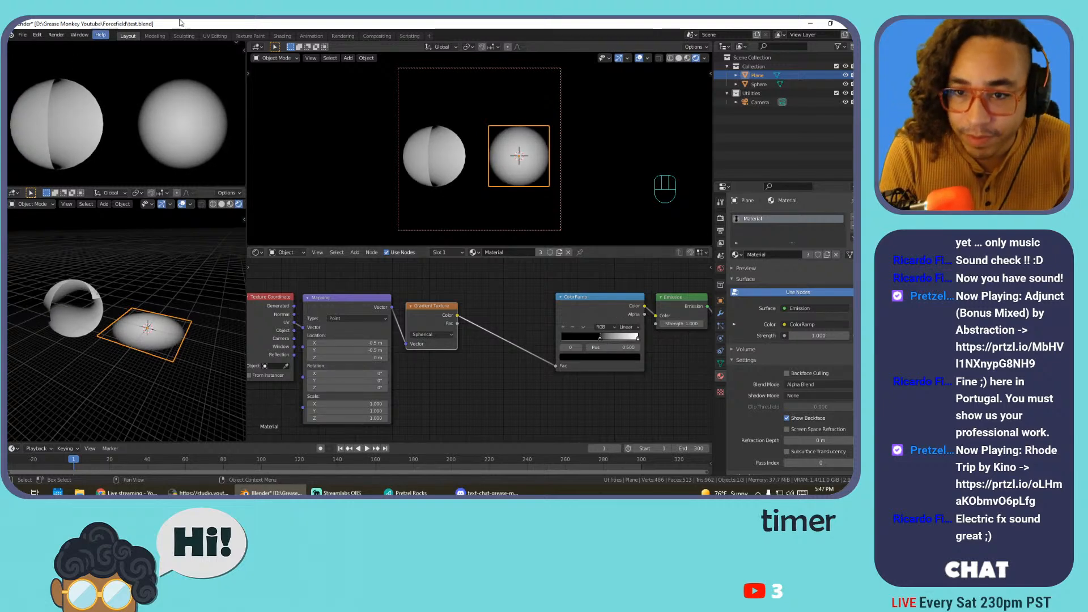
Change the ColorRamp interpolation to Constant and move the white stop to a position of about 0.76
scroll(597, 370, "up", 1)
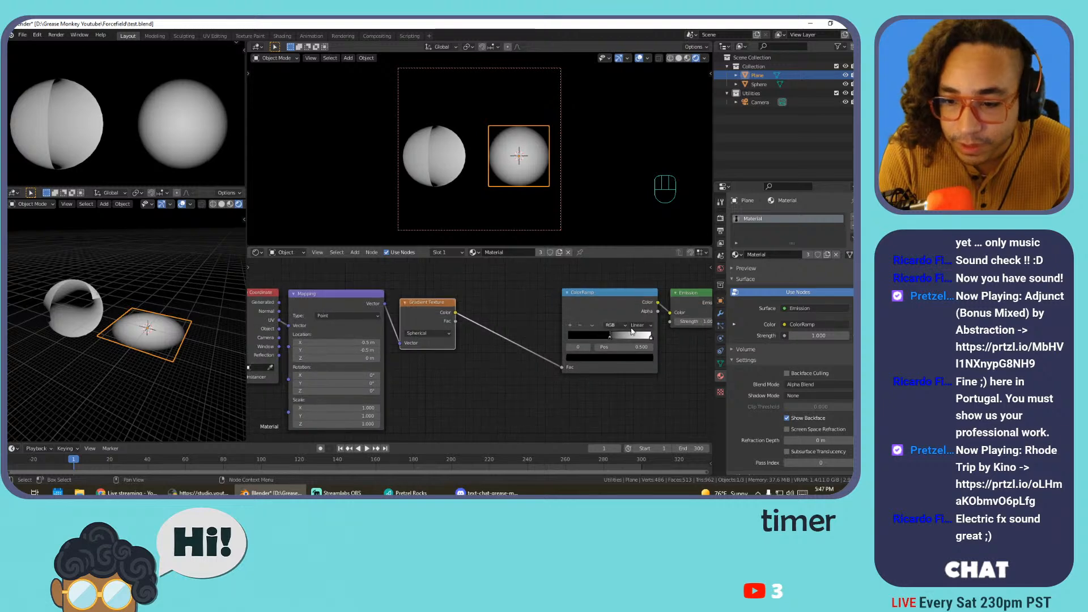
left_click(639, 325)
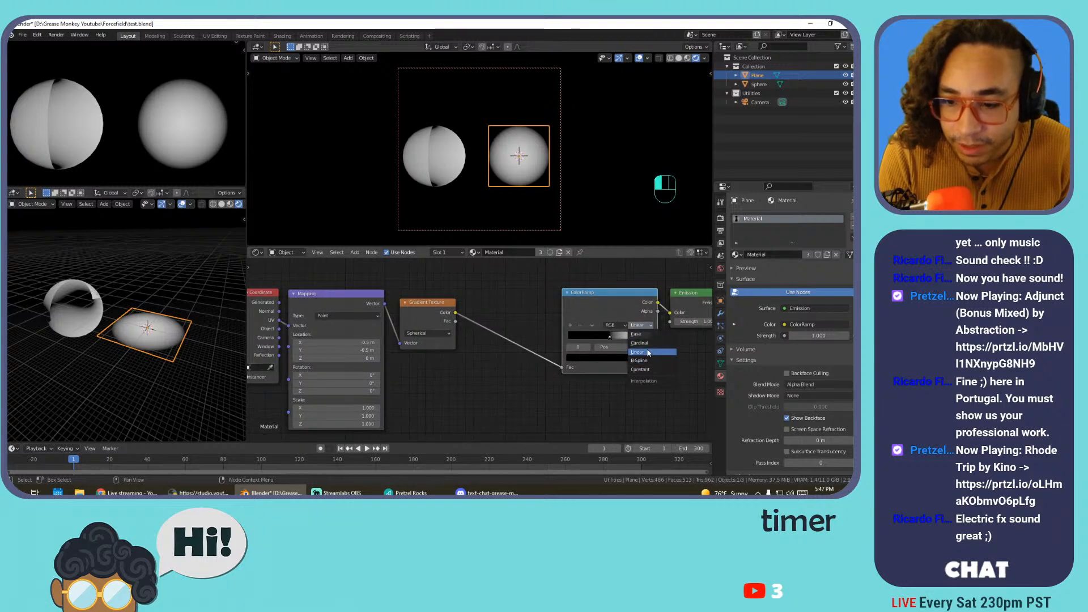
left_click(644, 371)
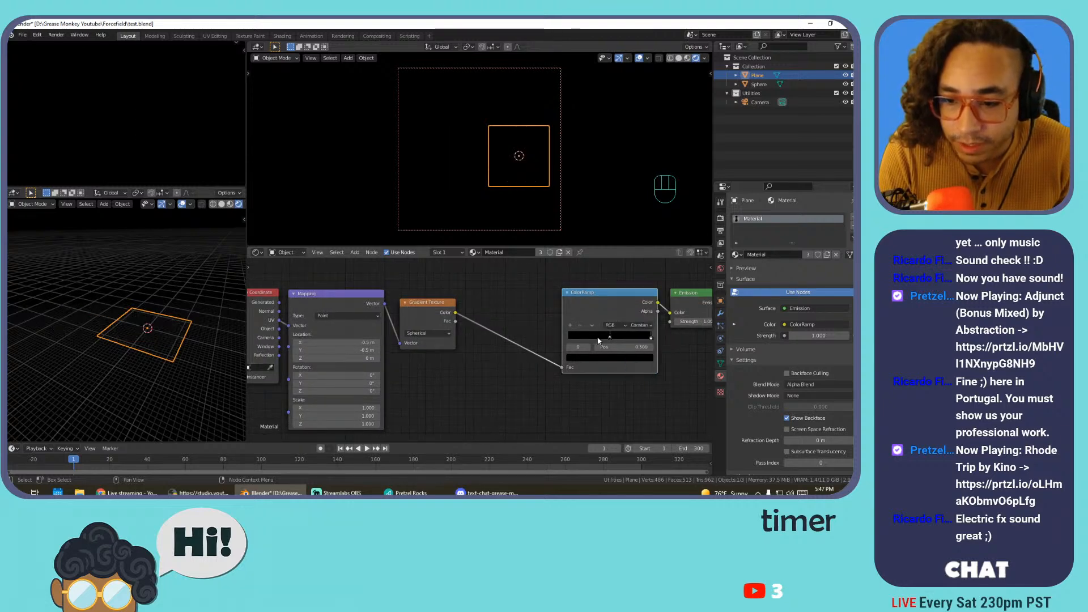
mouse_move(650, 339)
left_mouse_down()
mouse_move(606, 342)
mouse_move(638, 357)
left_mouse_up()
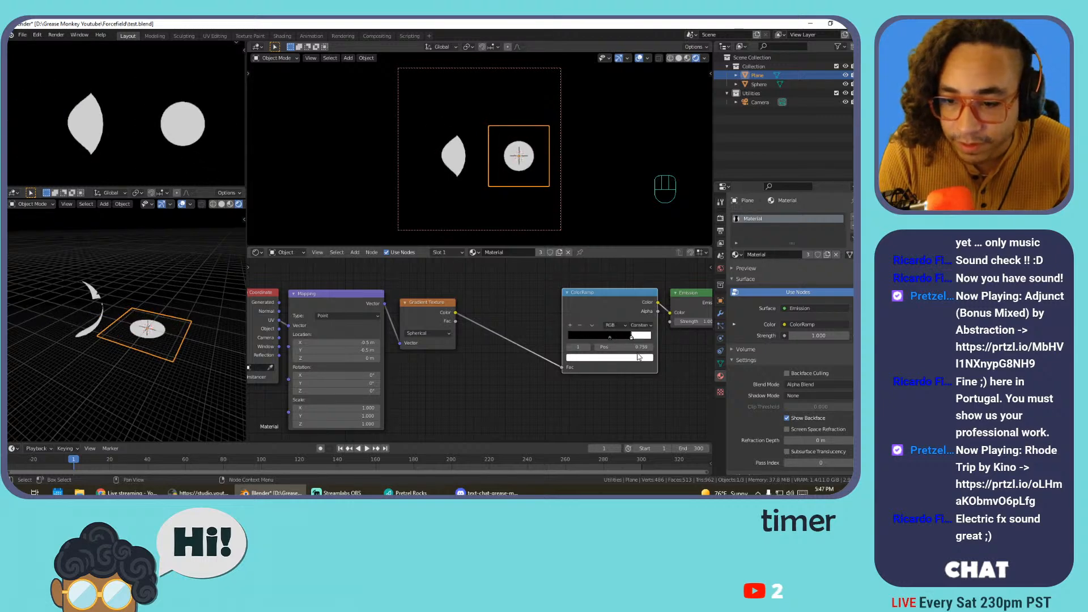
Recolour the ColorRamp's white stop to cyan and raise the Emission strength to 8.7
left_click(633, 359)
left_click_drag(590, 286, 599, 252)
middle_click_drag(652, 389, 541, 392)
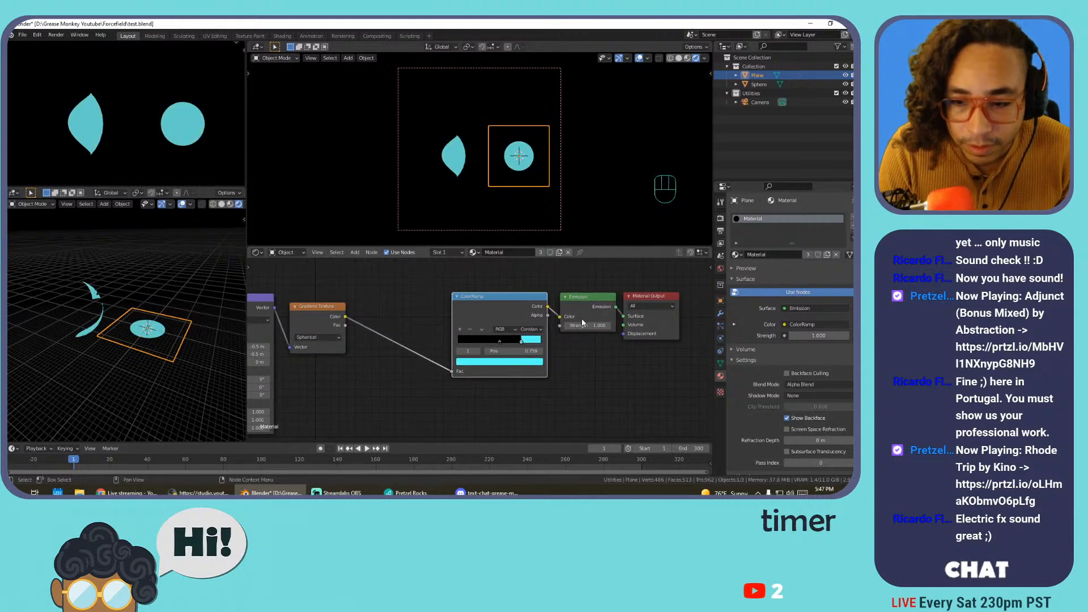
left_click_drag(581, 322, 635, 321)
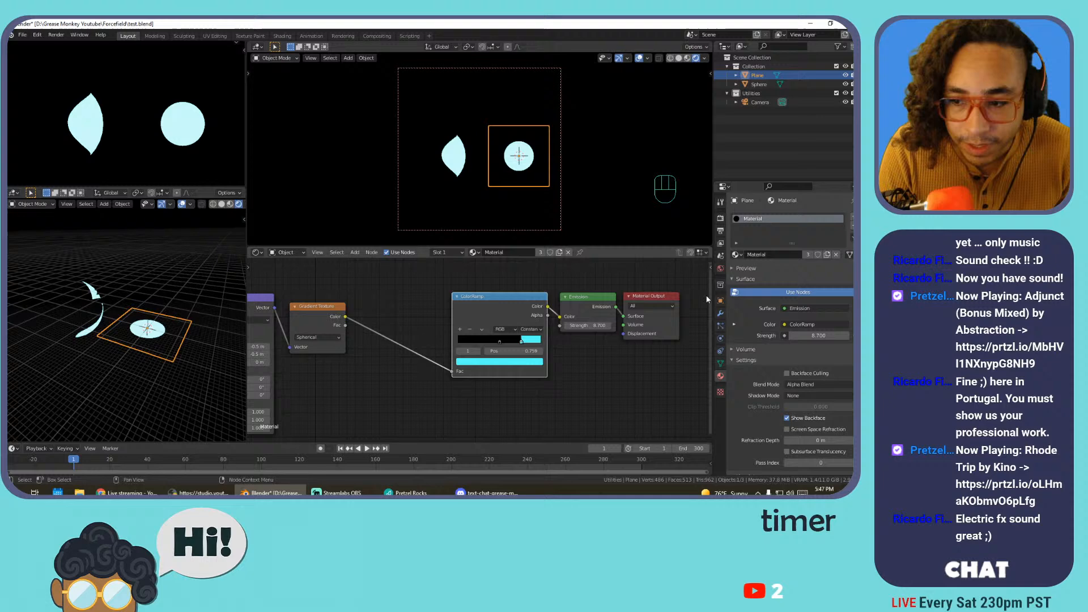
Enable Bloom in the Eevee render settings
left_click(720, 220)
left_click(750, 287)
left_click(738, 288)
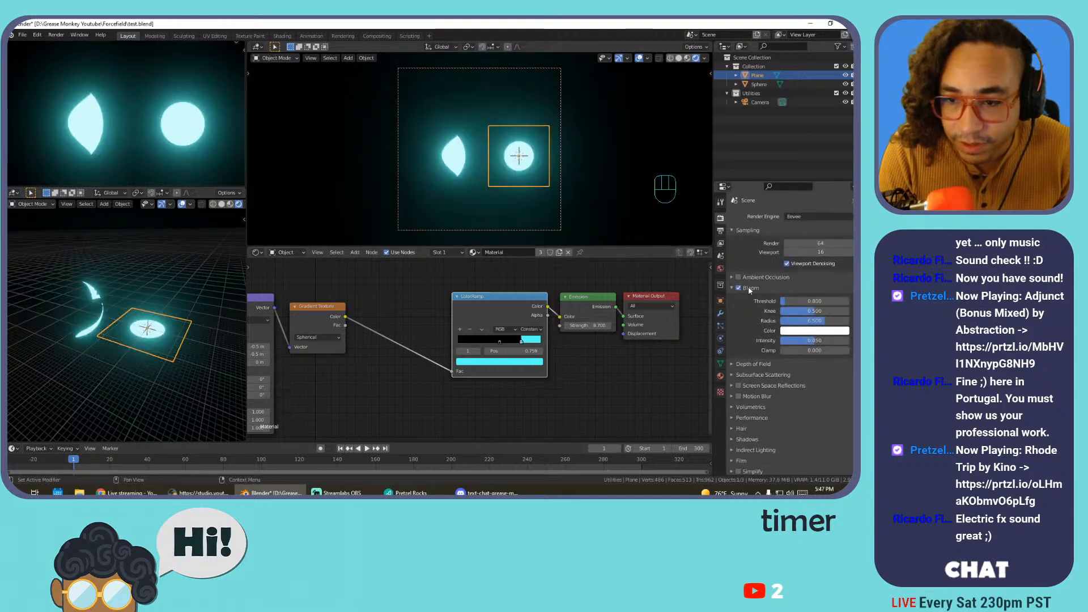
Collapse the Bloom settings and lower the Emission node's strength to 3
left_click(749, 288)
left_click_drag(590, 325, 558, 325)
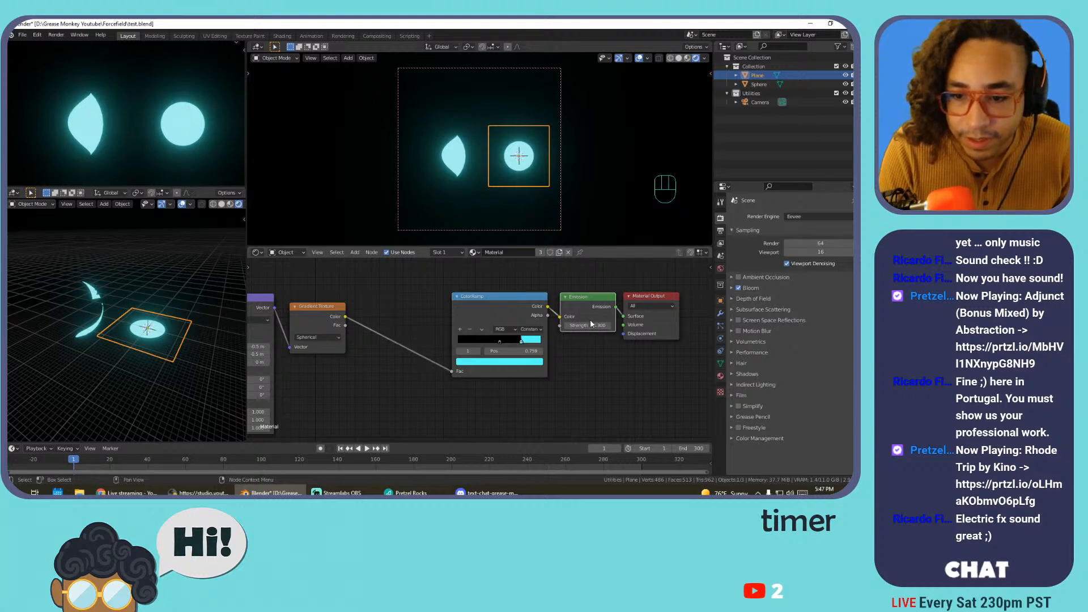
type("3.3")
key("Return")
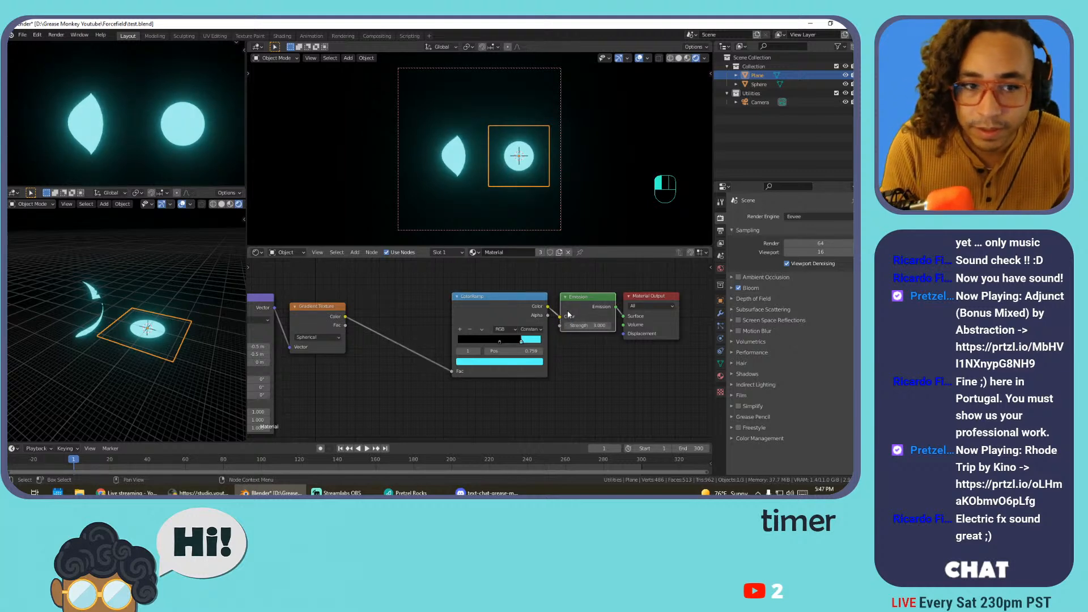
Move the ColorRamp's black stop to the start of the ramp and the cyan stop to a position of about 0.514
left_click(497, 339)
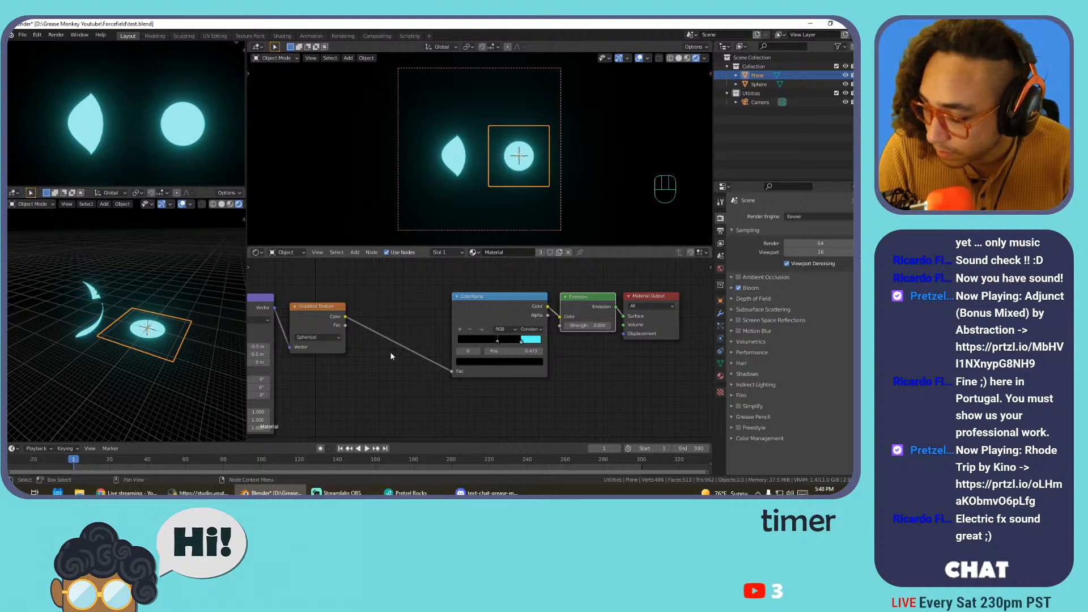
mouse_move(499, 342)
left_mouse_down()
mouse_move(459, 348)
mouse_move(521, 343)
mouse_move(499, 347)
left_mouse_up()
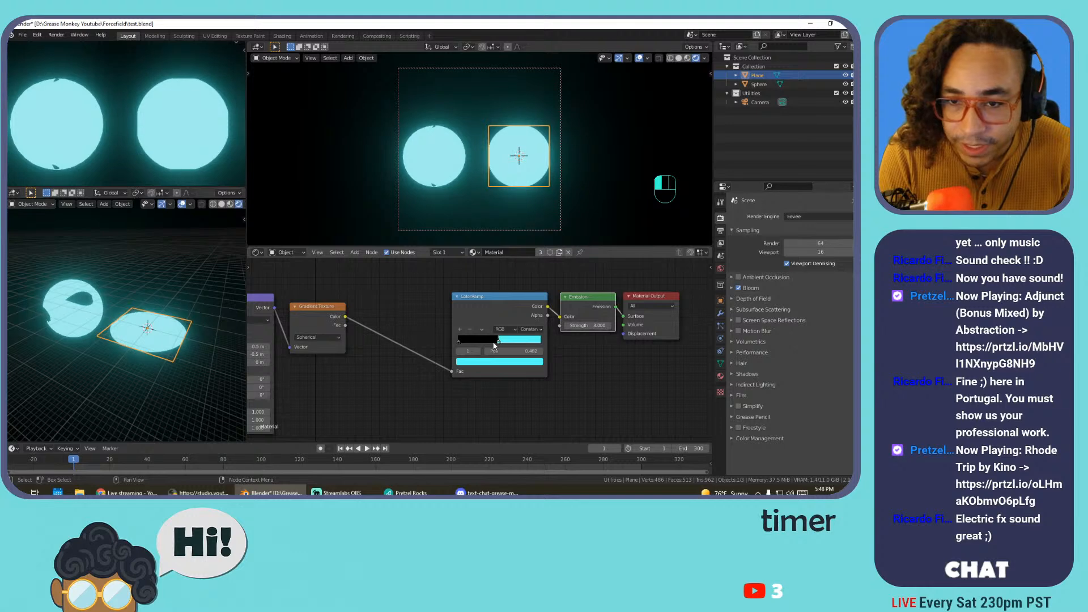
left_click(510, 349)
type("0.5")
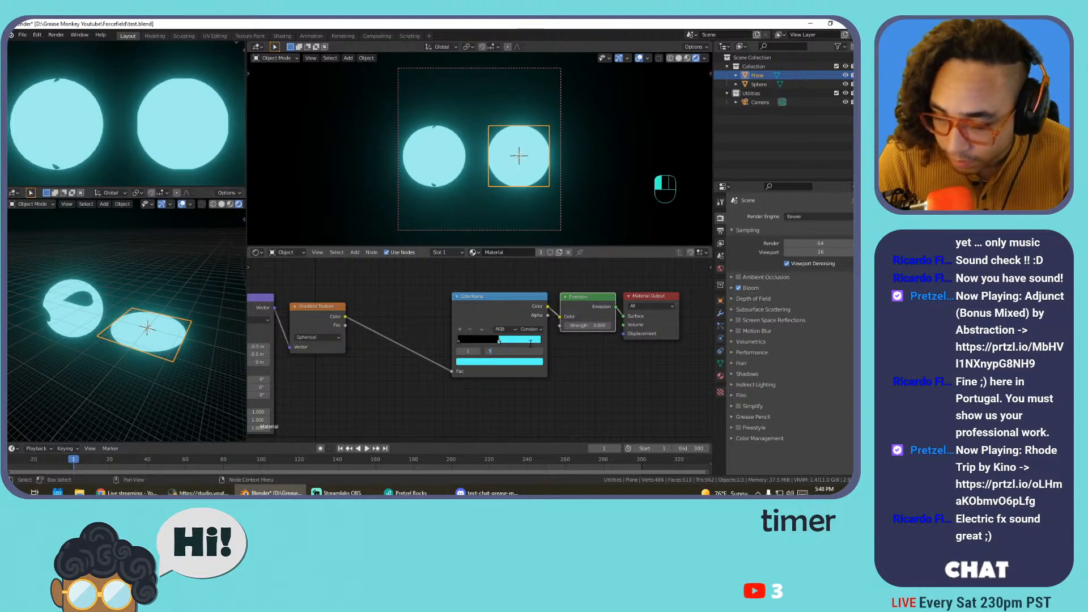
key("Return")
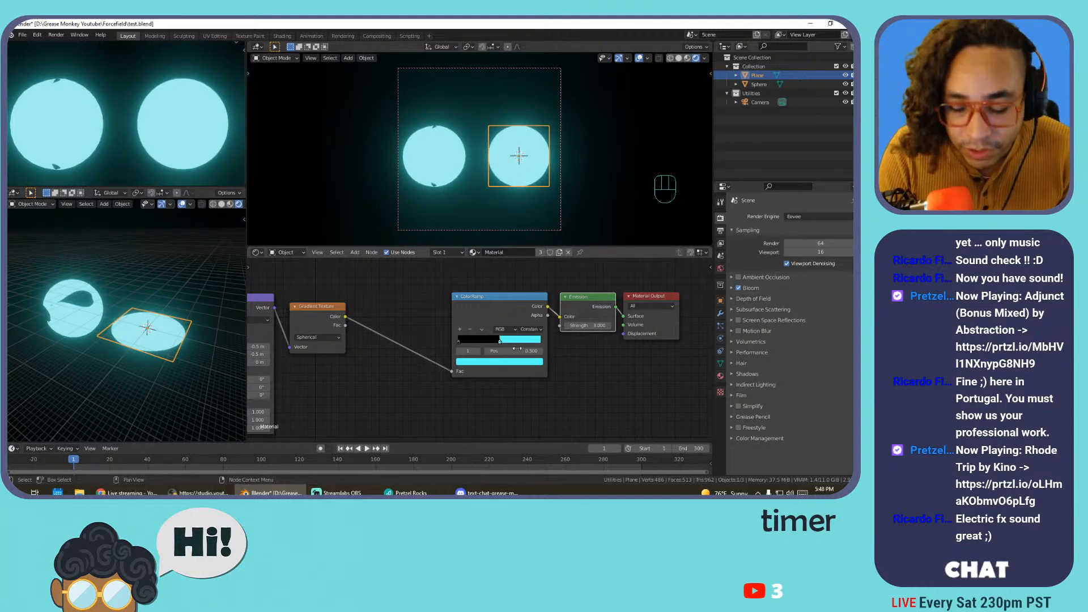
left_click_drag(500, 343, 500, 344)
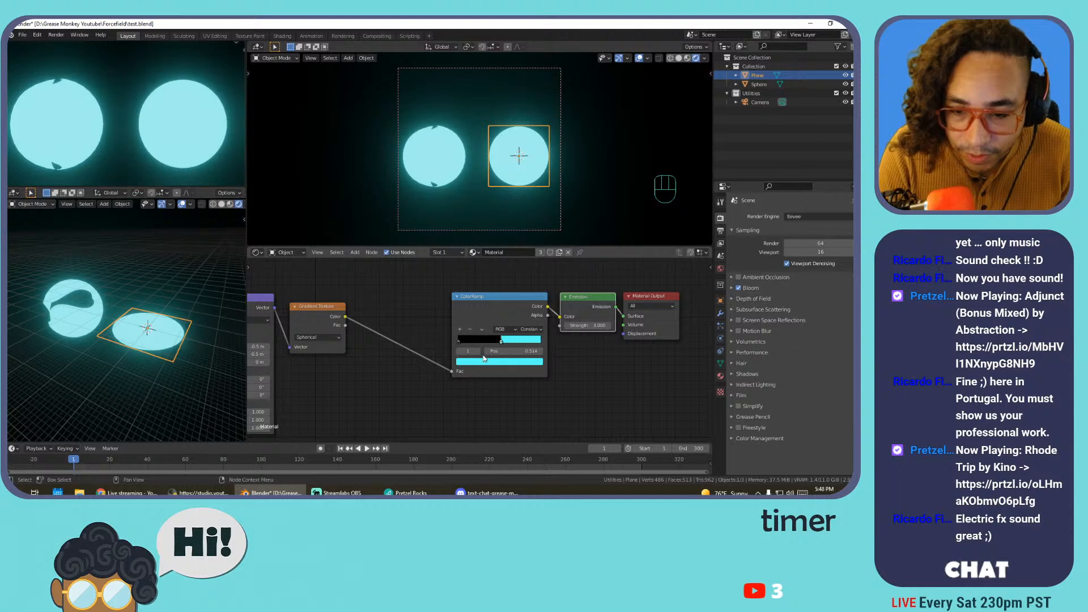
Change the Gradient Texture type from Spherical to Linear
middle_click_drag(393, 333, 517, 329)
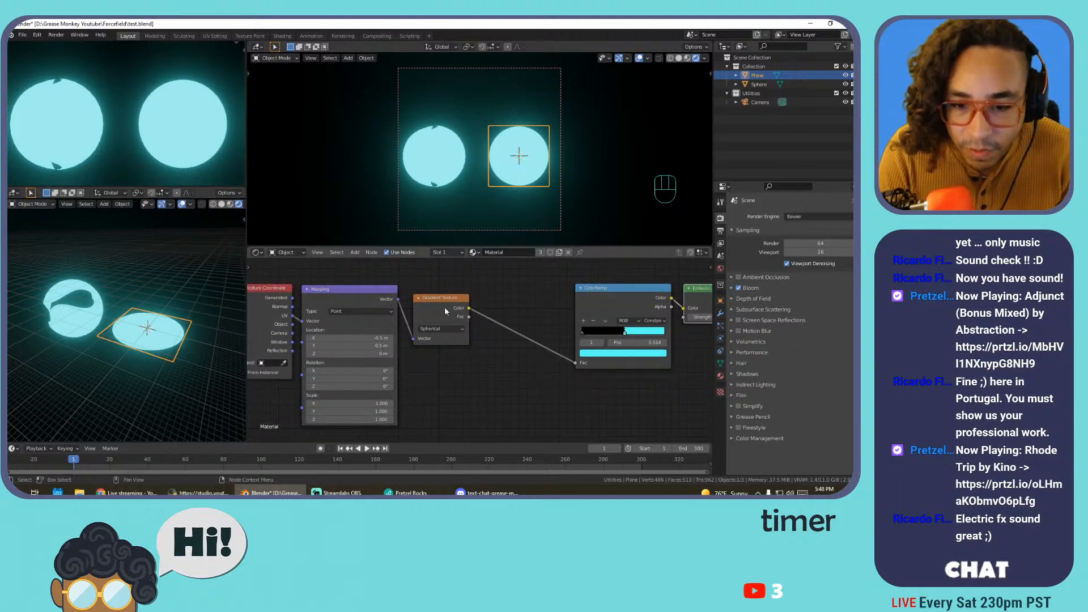
left_click(437, 329)
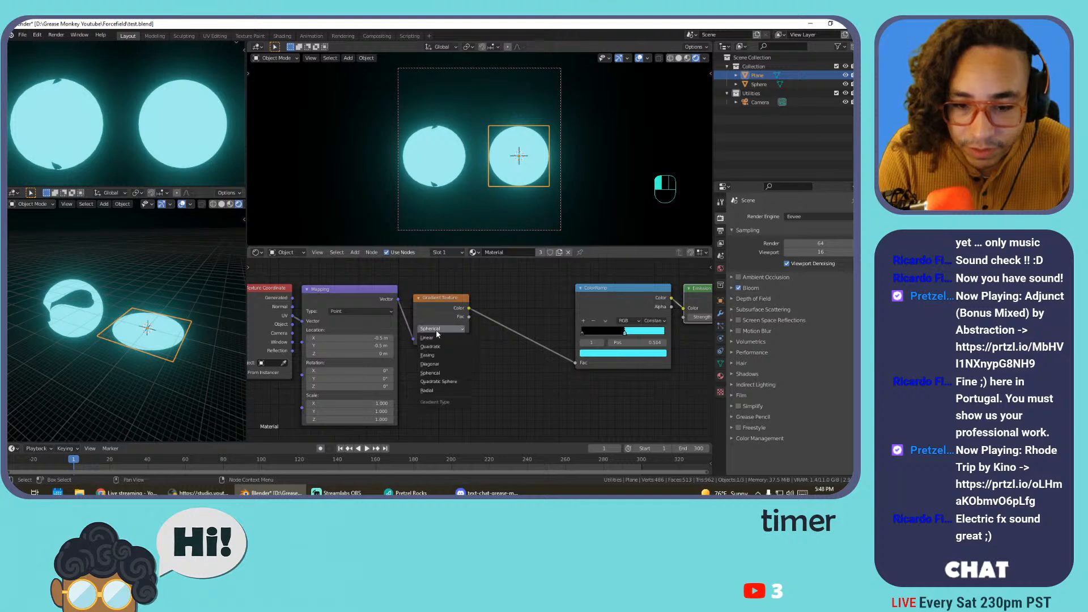
left_click(440, 361)
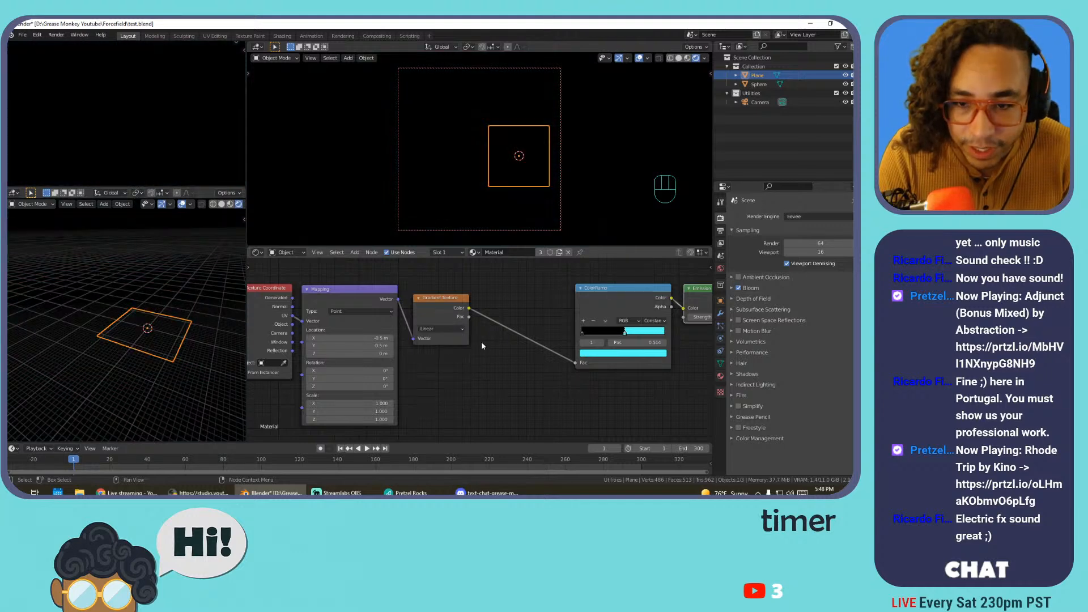
Set the Mapping node's X and Y location to 0 m
left_click(358, 339)
type("0")
key("Tab")
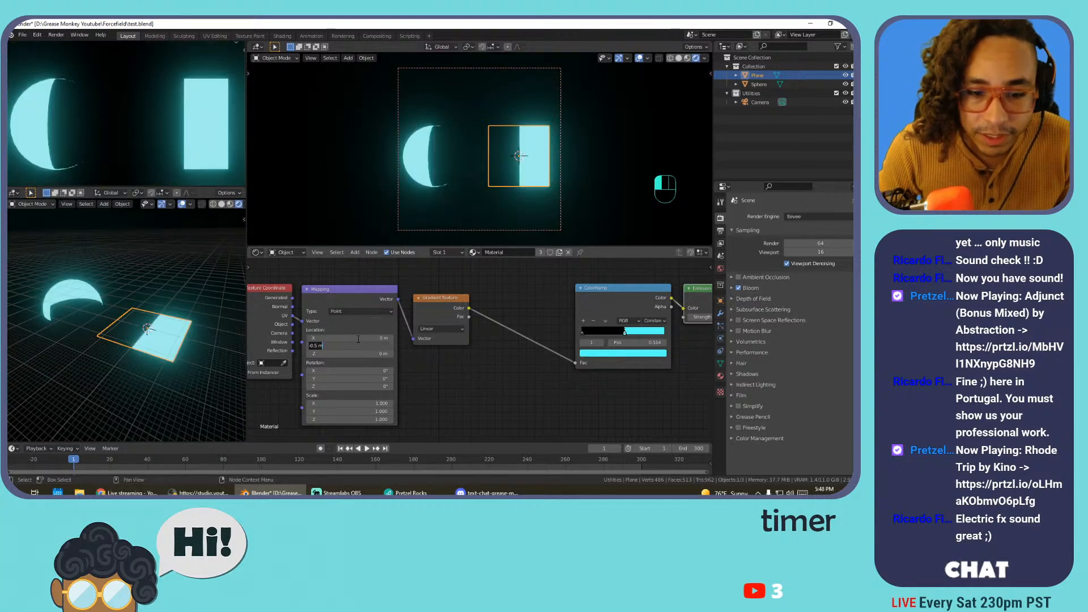
type("0")
left_click(358, 338)
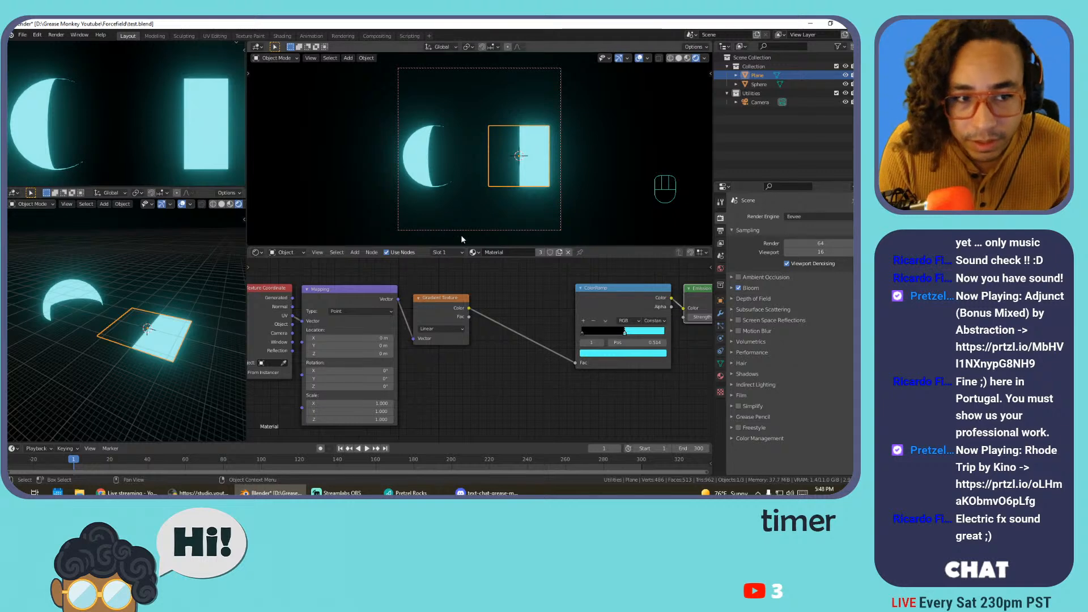
Hide the Sphere and move the Camera to about 1.03 m in X and 4.27 m in Z
left_click(845, 84)
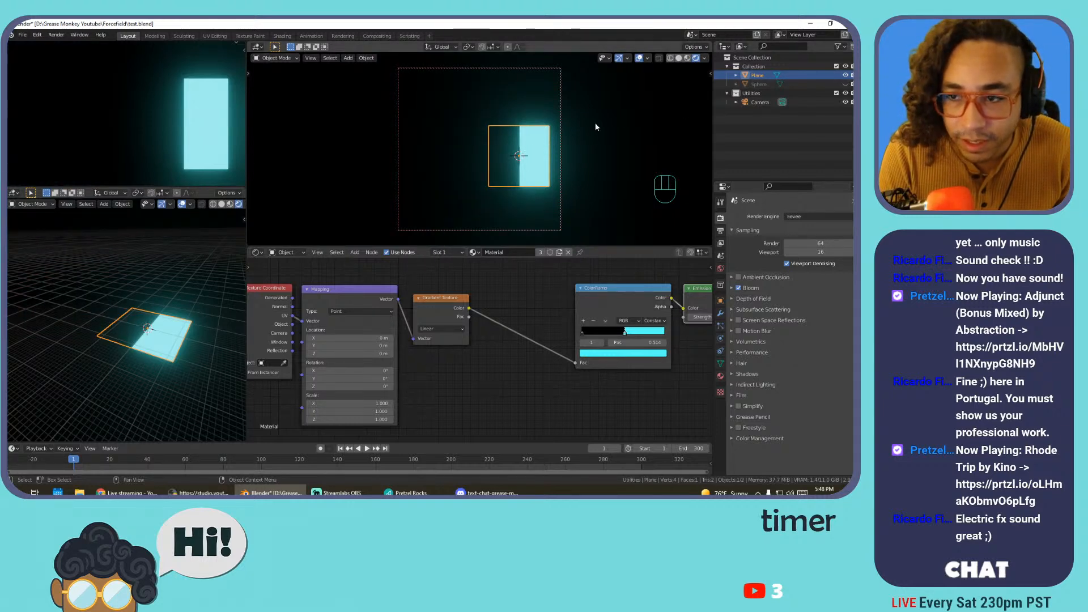
left_click(748, 102)
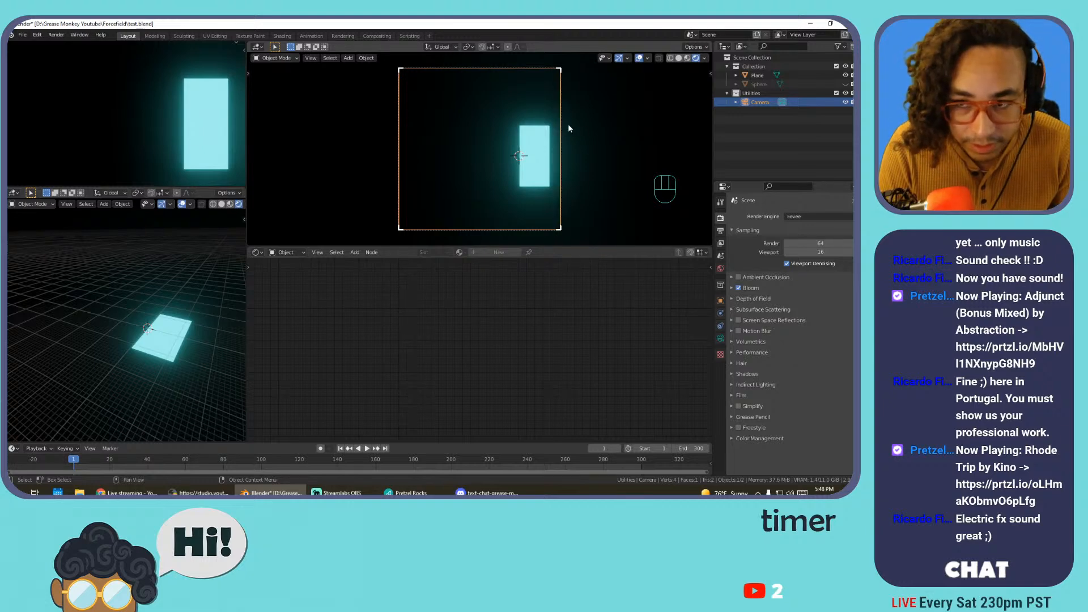
key("n")
left_click(708, 75)
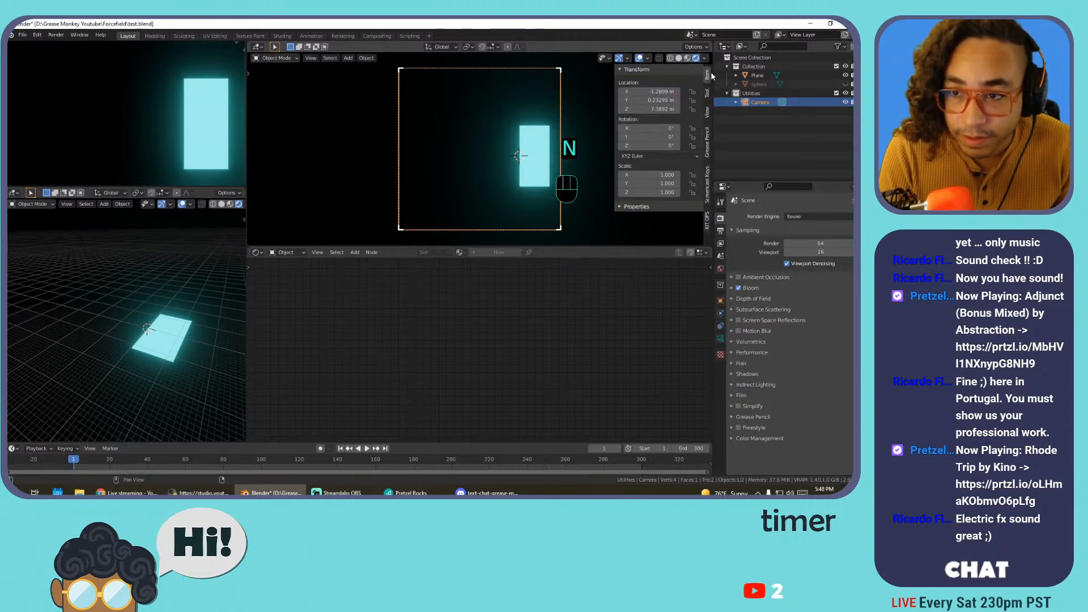
left_click_drag(652, 91, 709, 91)
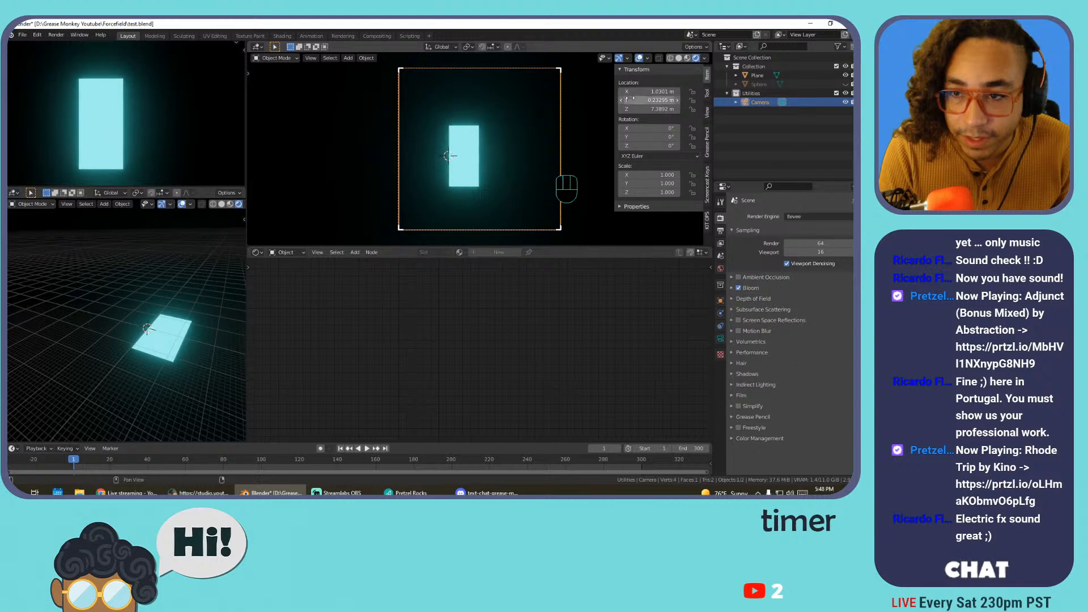
key("ctrl+z")
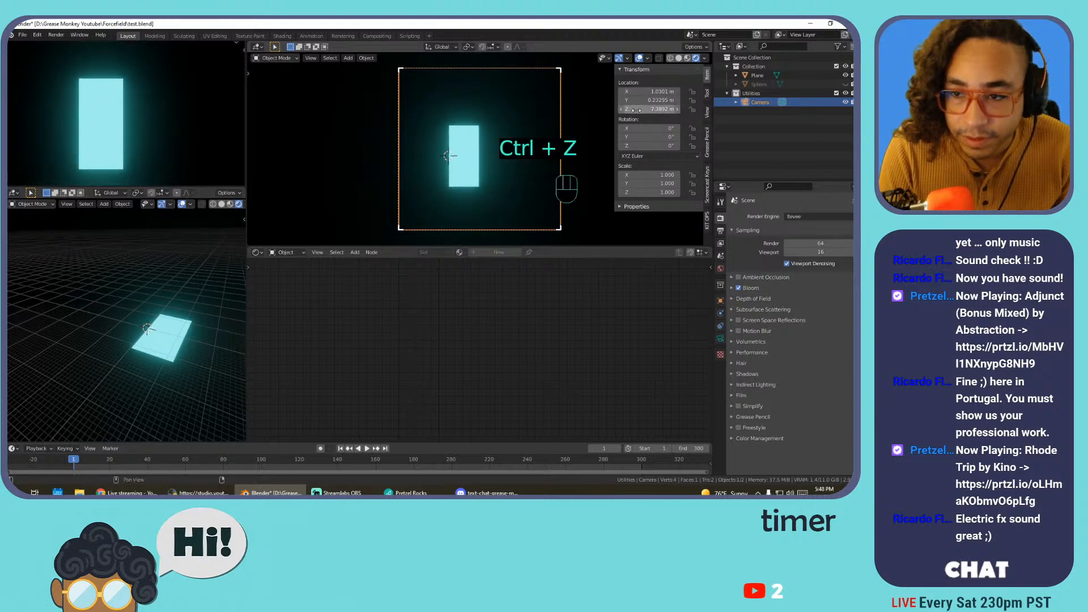
left_click_drag(630, 108, 601, 108)
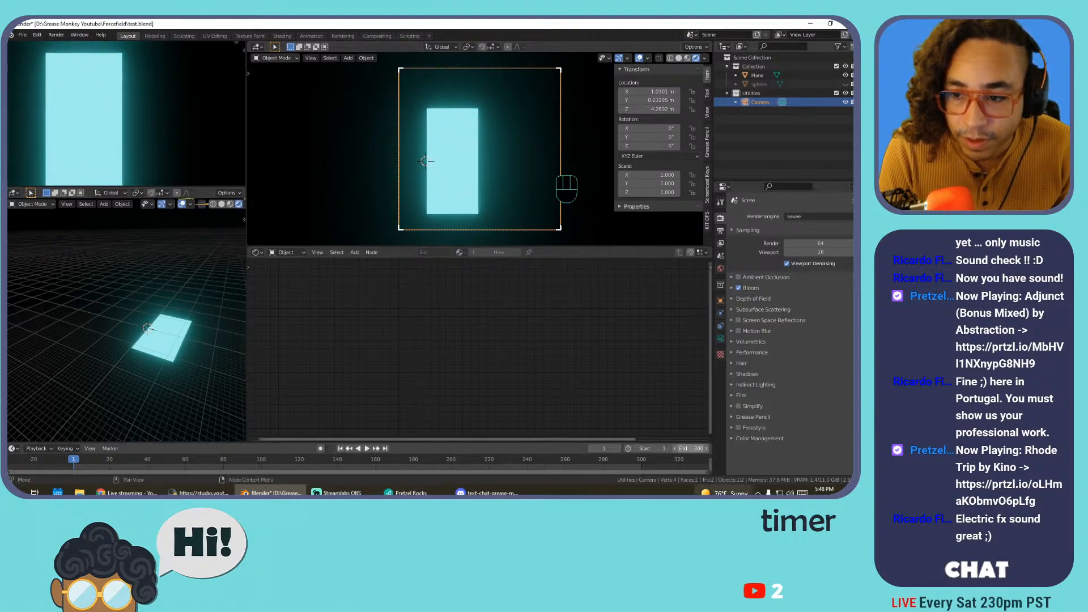
Lighten the World background colour to a value of about 0.022 and recentre the Camera over the plane in X and Y
left_click(720, 268)
left_click(811, 276)
mouse_move(840, 213)
left_mouse_down()
mouse_move(842, 189)
mouse_move(842, 202)
left_mouse_up()
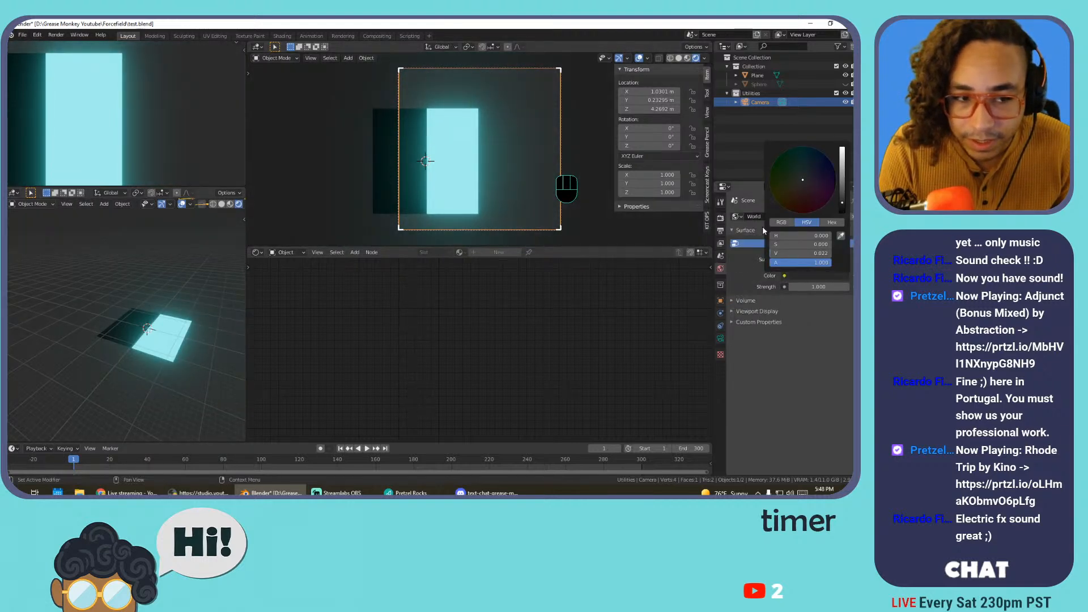
left_click(437, 326)
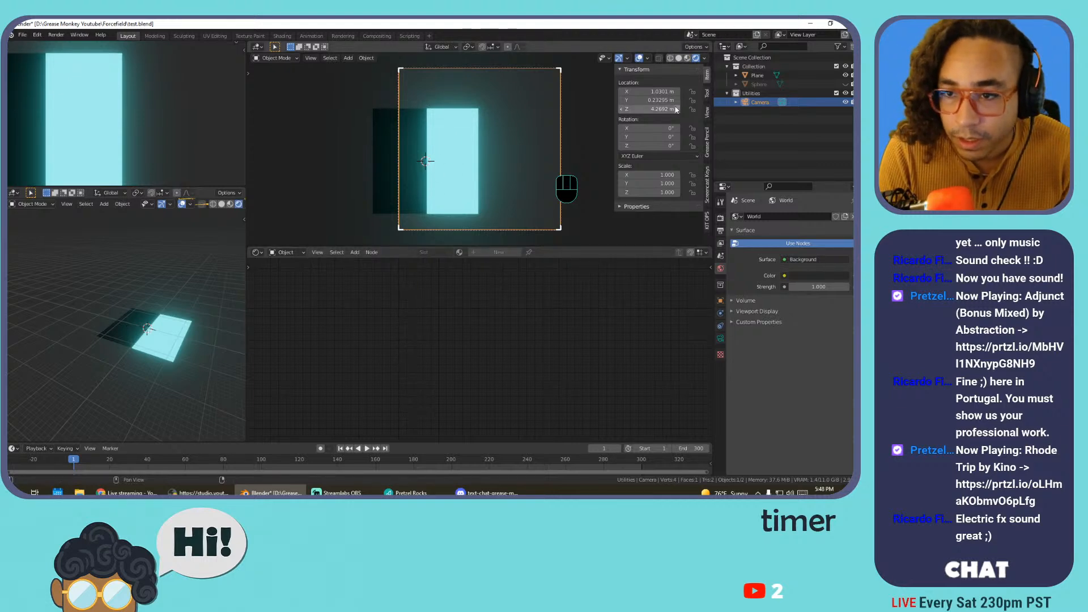
mouse_move(657, 91)
left_mouse_down()
mouse_move(615, 91)
mouse_move(653, 100)
mouse_move(640, 101)
left_mouse_up()
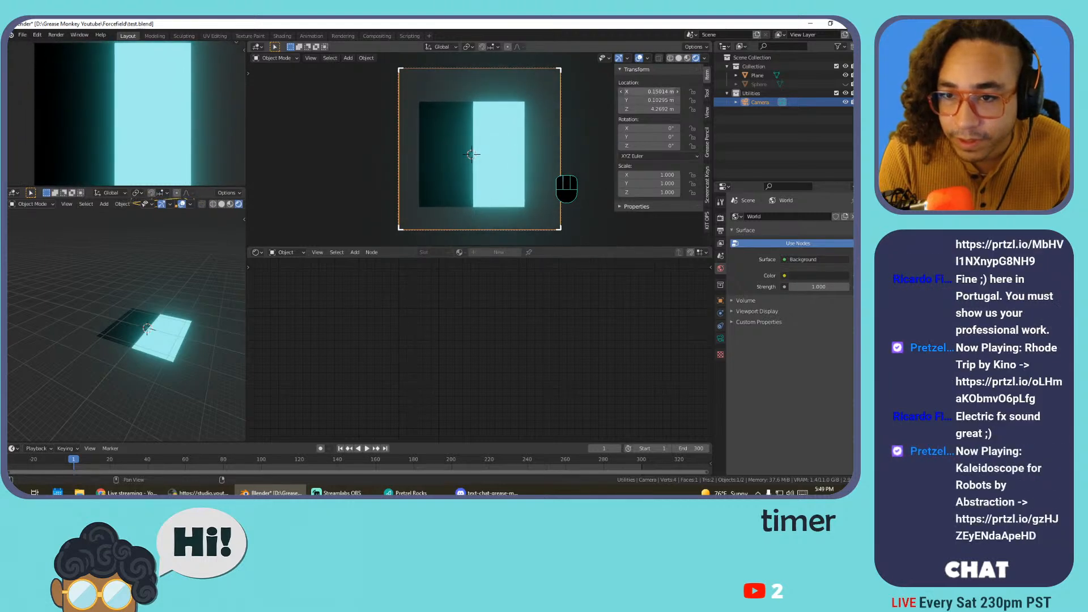
Select the plane and move its Gradient Texture node next to the ColorRamp
left_click(496, 146)
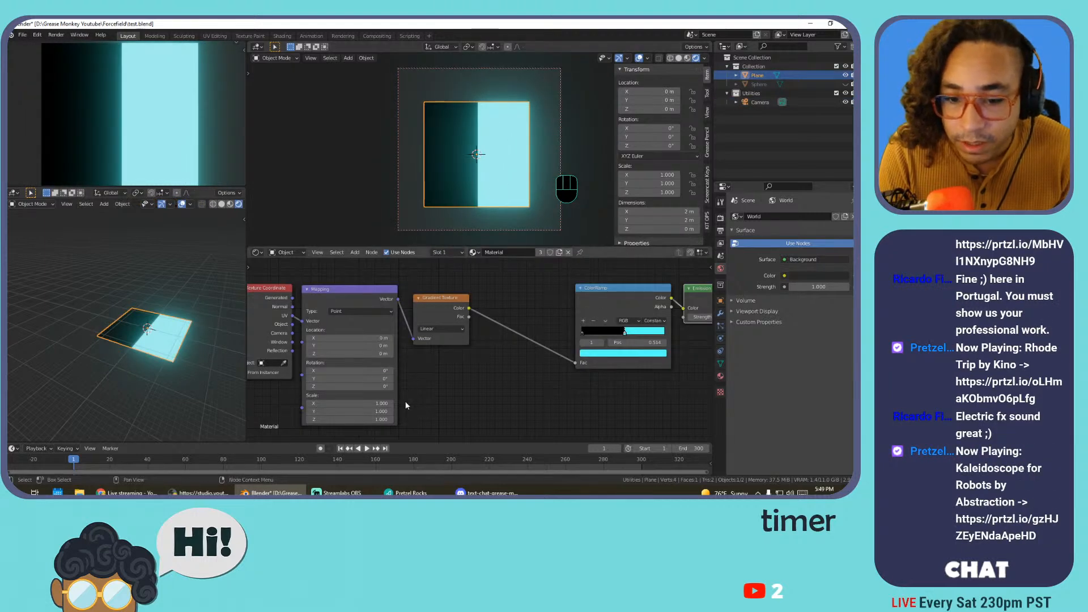
left_click_drag(436, 302, 522, 295)
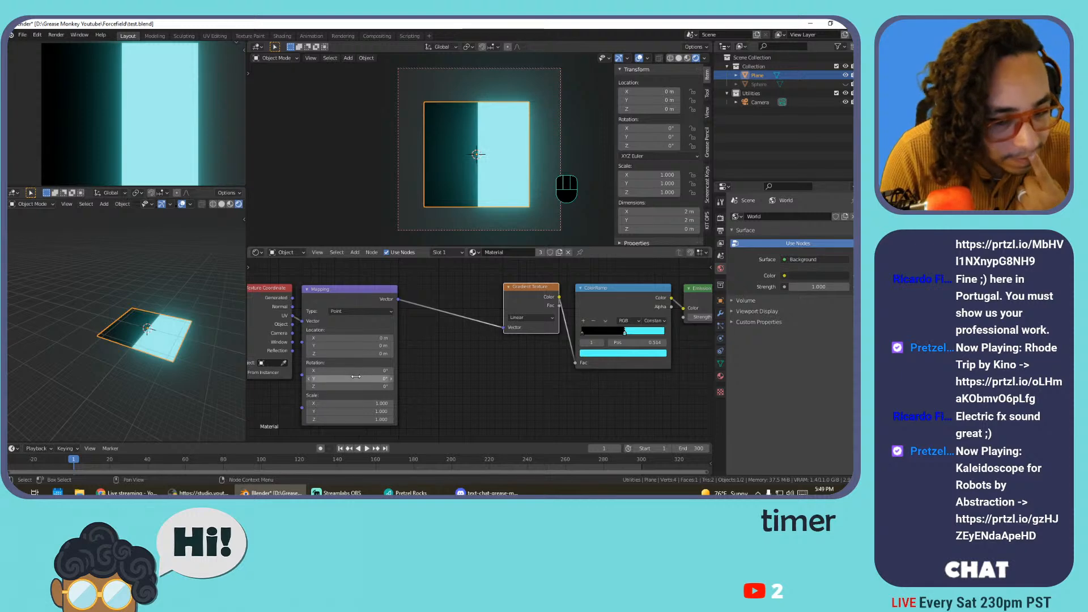
mouse_move(356, 377)
left_mouse_down()
mouse_move(401, 377)
mouse_move(353, 371)
mouse_move(341, 387)
left_mouse_up()
key("ctrl+z")
key("ctrl+z")
key("ctrl+z")
Set the Mapping node's Z rotation to 90°
left_click(342, 387)
type("90")
key("Return")
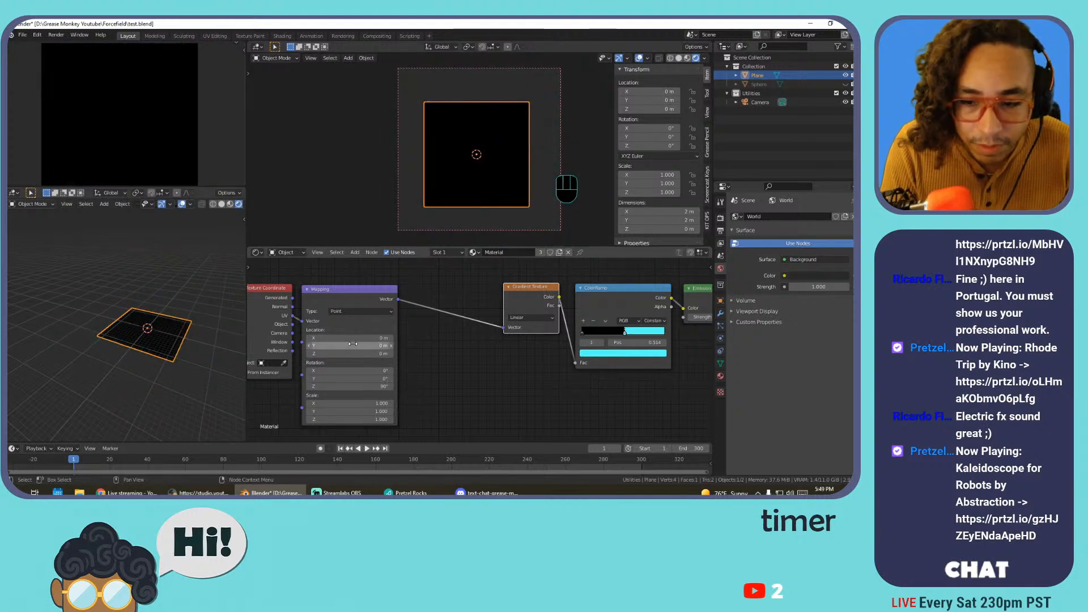
Move the ColorRamp's cyan stop to about 0.455, try shifting the Mapping node's Y and Z location, and undo the location changes
mouse_move(625, 331)
left_mouse_down()
mouse_move(582, 332)
mouse_move(623, 332)
left_mouse_up()
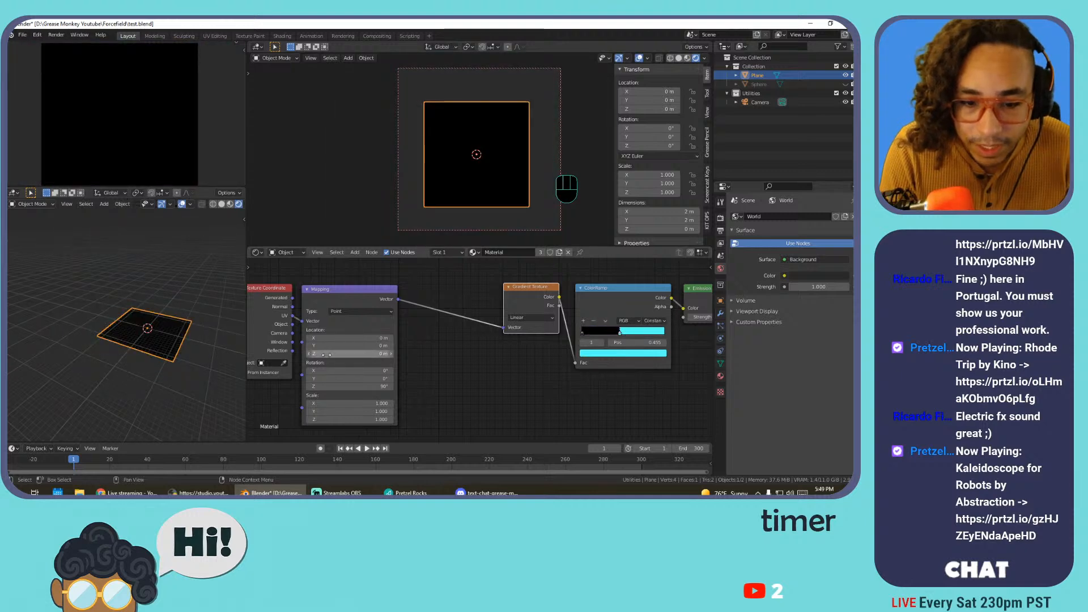
left_click_drag(358, 353, 446, 346)
key("ctrl+z")
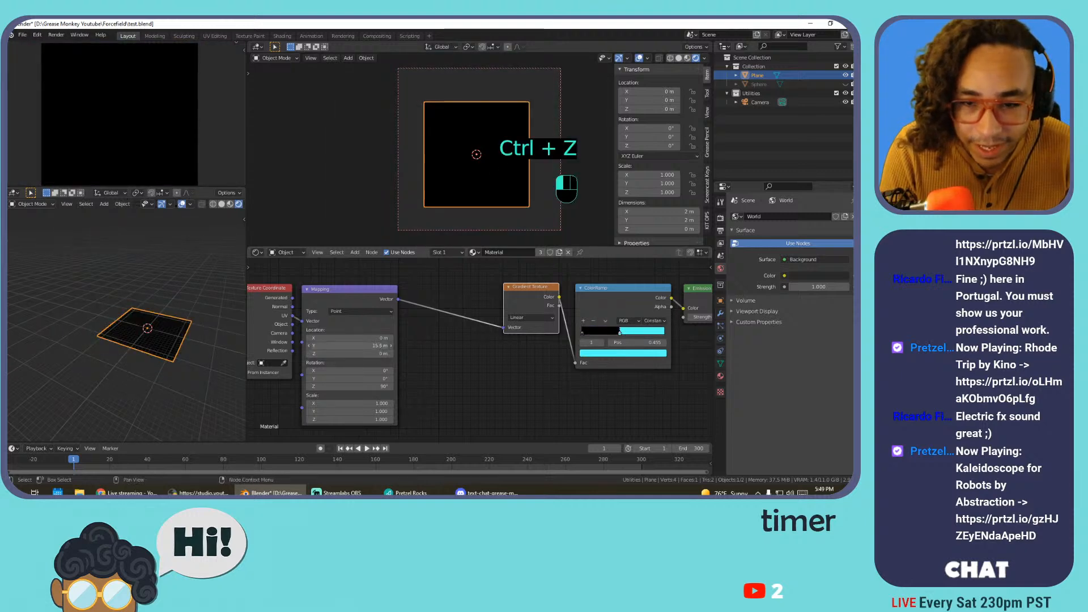
key("ctrl+z")
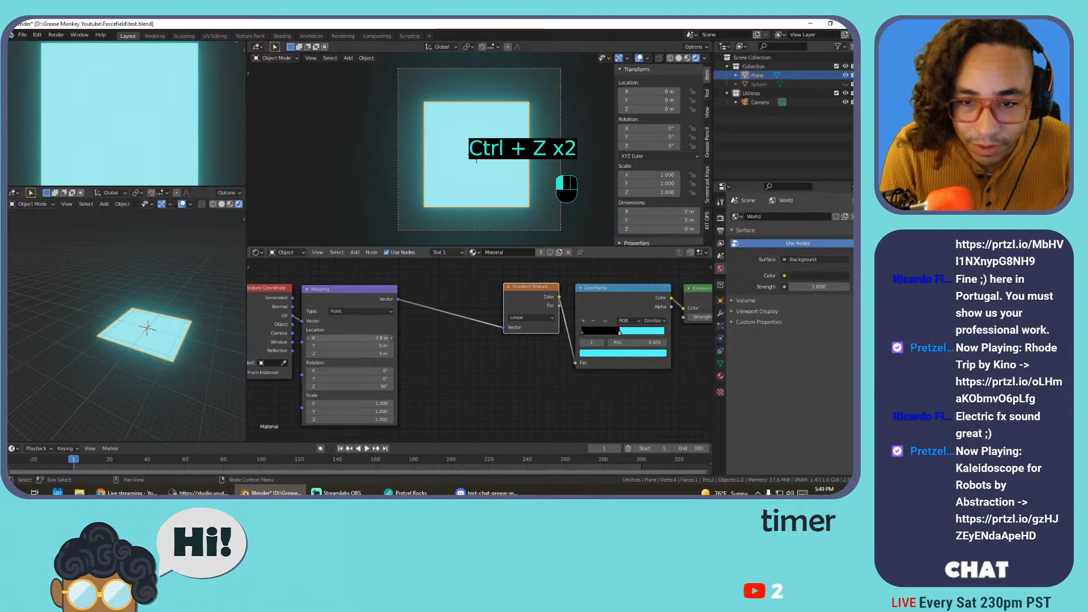
Set the Mapping node's X location to 1 m
left_click_drag(350, 338, 365, 338)
left_click(365, 338)
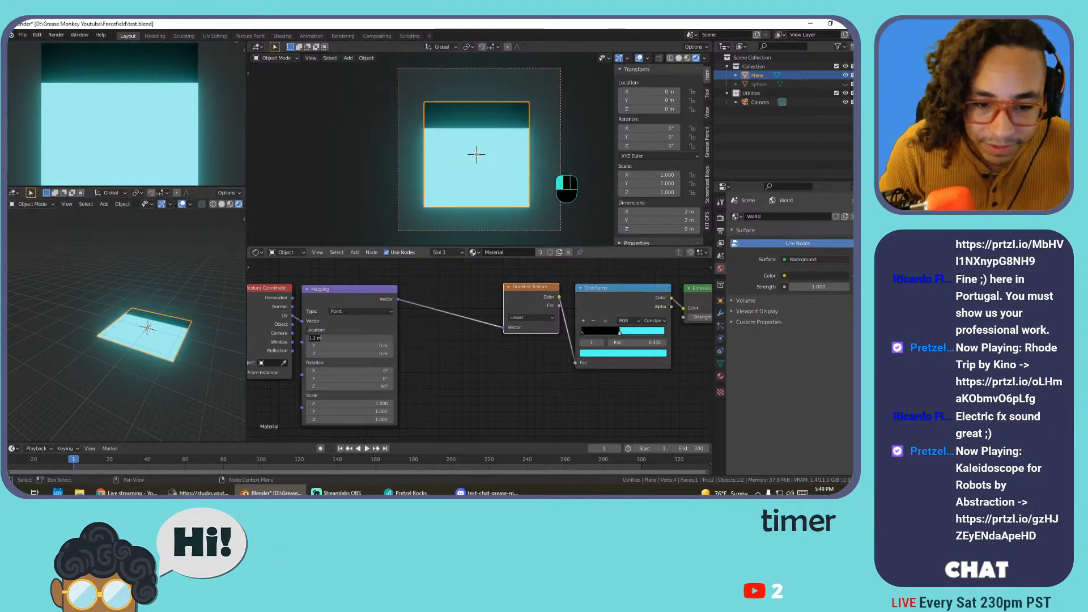
type("1")
key("Return")
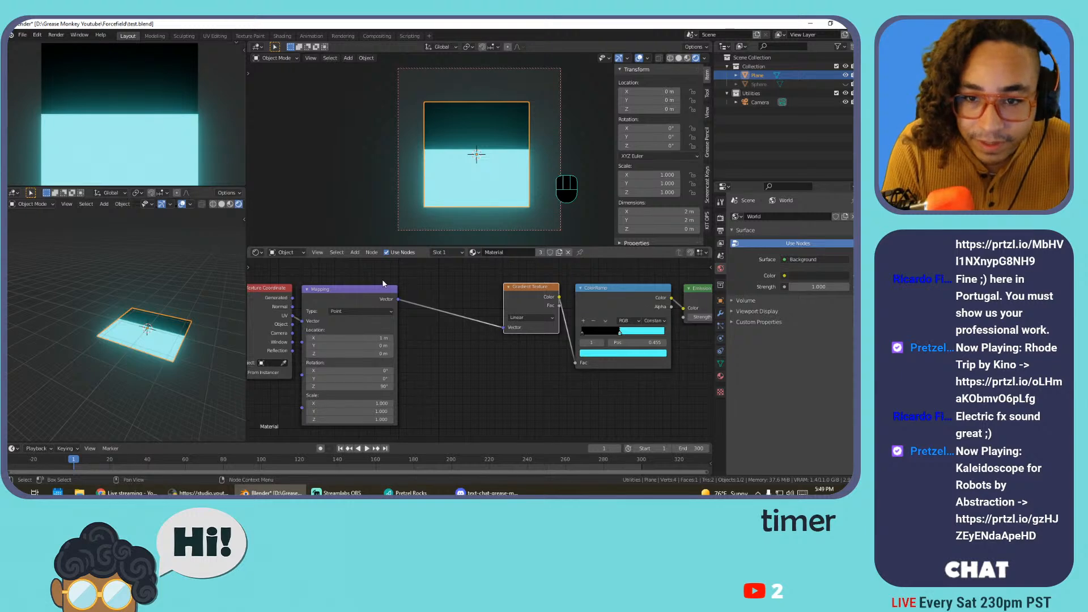
Set the position of the ColorRamp's cyan stop to 0.5
mouse_move(622, 333)
left_mouse_down()
mouse_move(592, 336)
mouse_move(627, 334)
left_mouse_up()
left_click(637, 340)
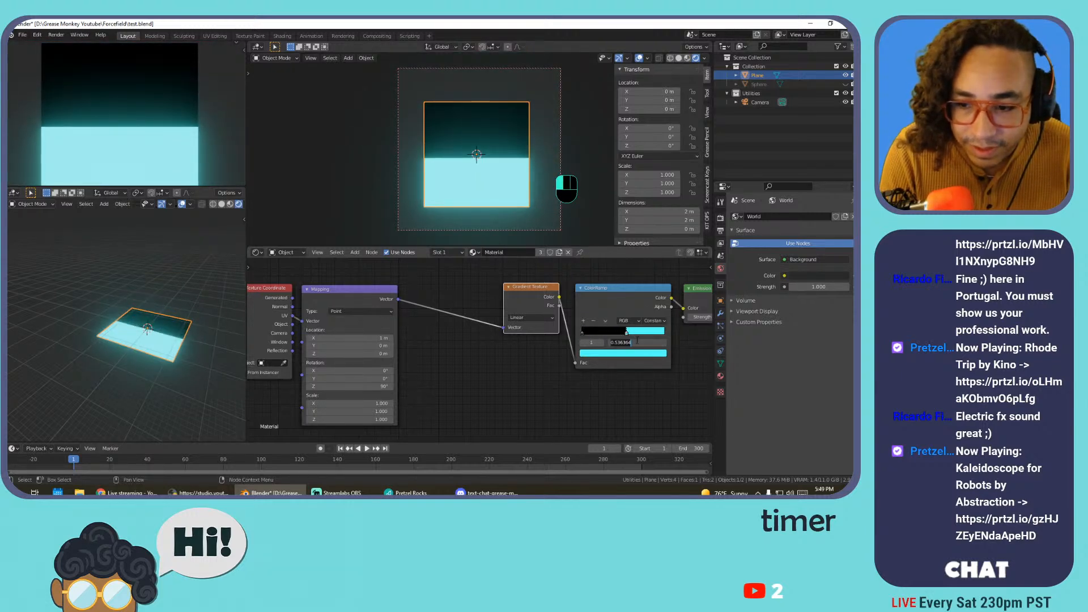
type(".5")
key("Return")
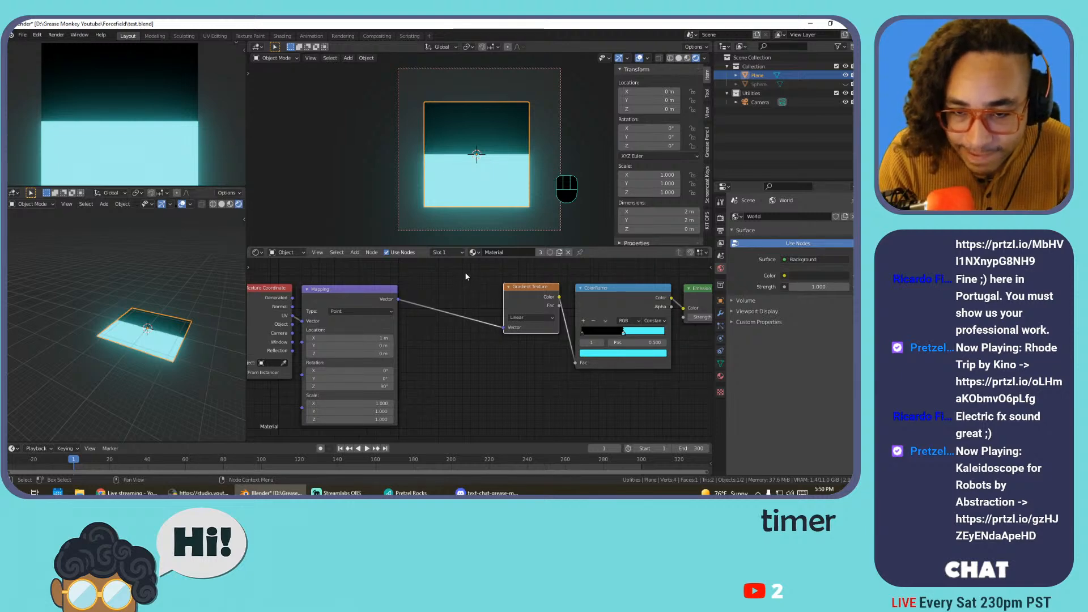
scroll(460, 284, "down", 4)
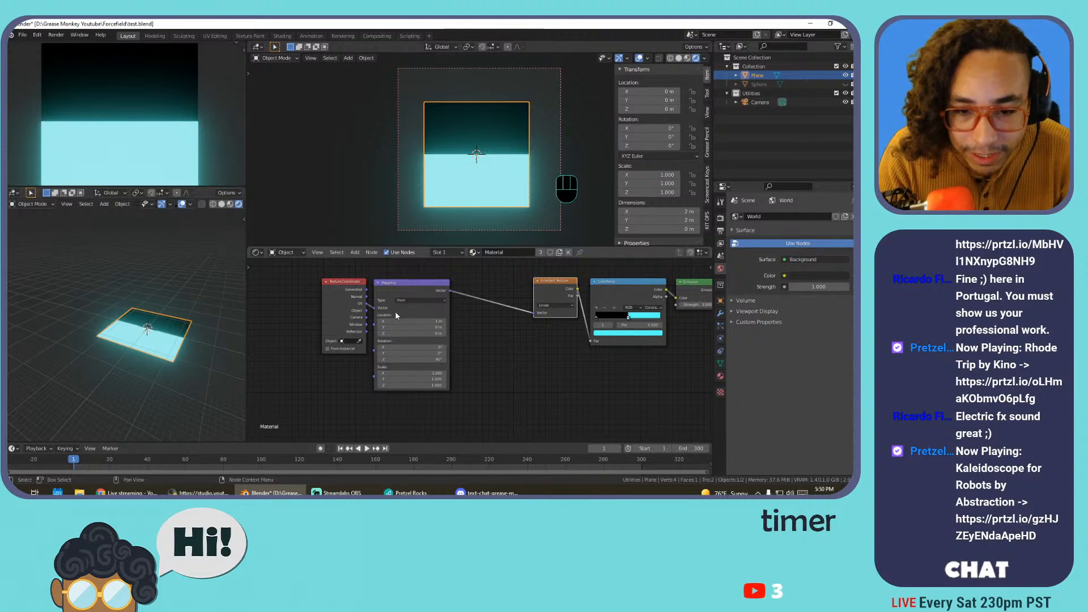
key("shift+a")
mouse_move(477, 316)
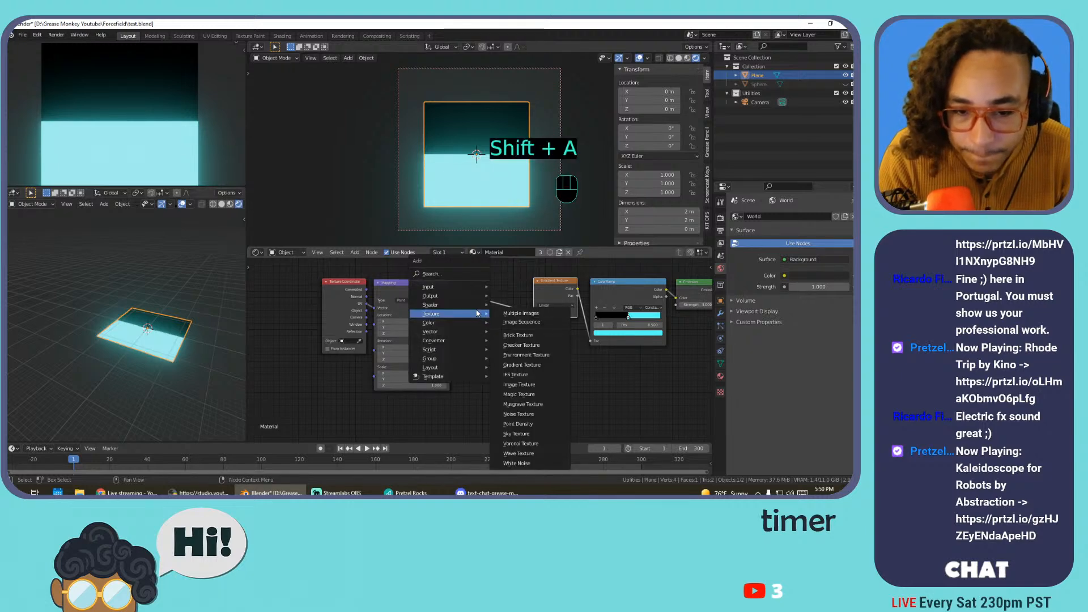
Move the Texture Coordinate node farther away from the Mapping node to make room between them
left_click(341, 308)
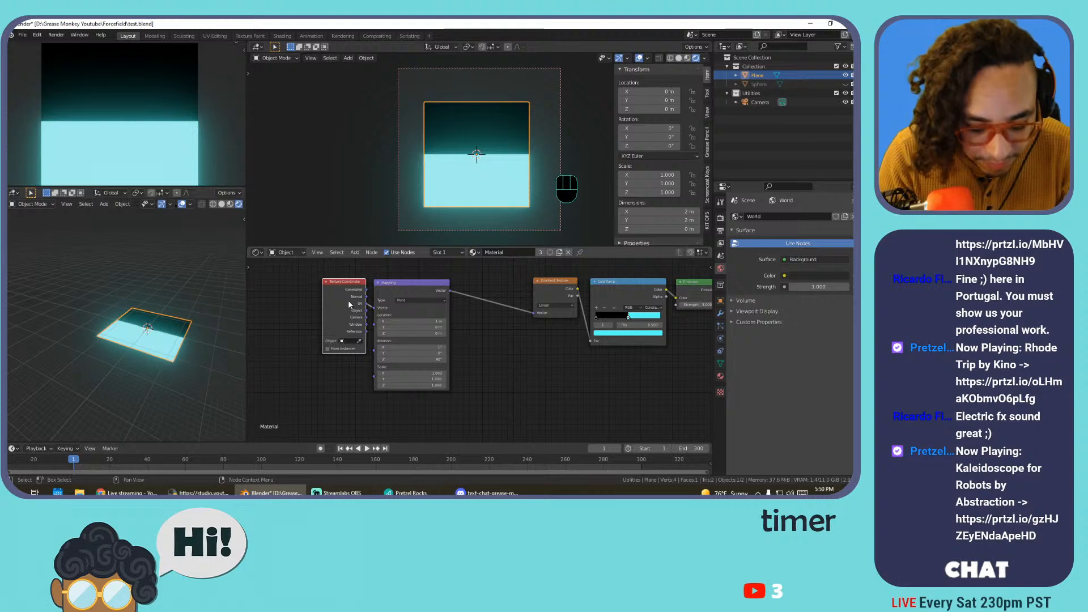
key("g")
left_click(298, 311)
Raise the Mapping node a little and place a duplicate of it directly below
left_click(411, 293)
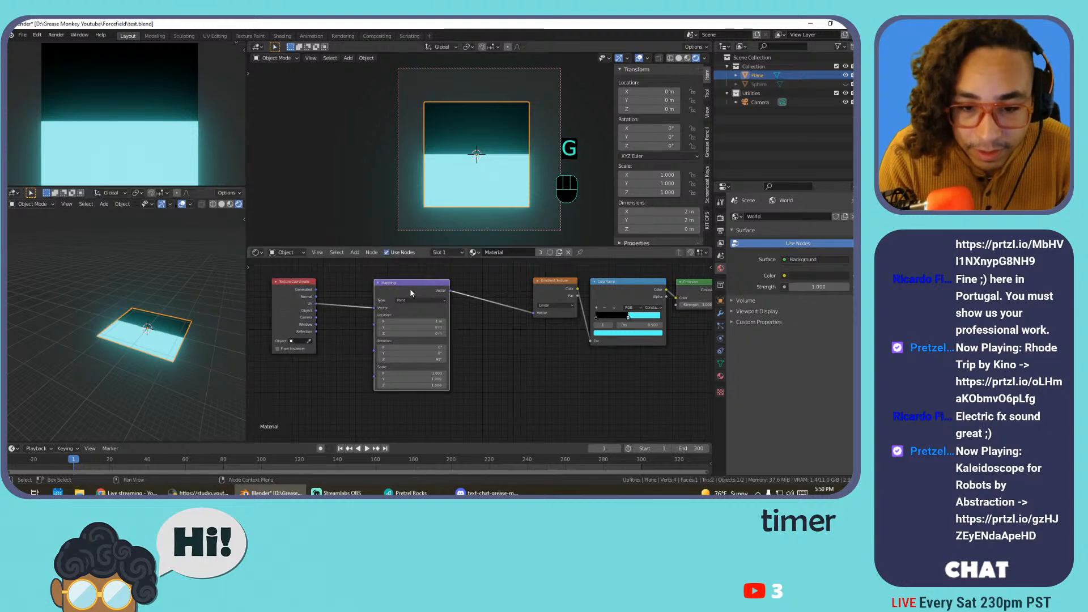
scroll(410, 292, "down", 5)
middle_click_drag(410, 293, 405, 326)
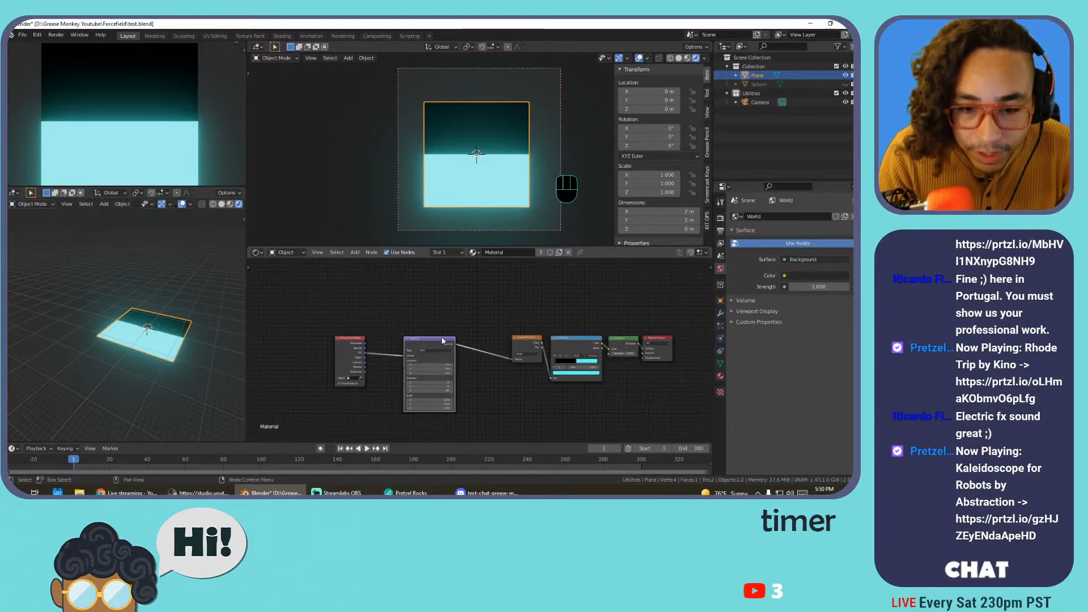
left_click_drag(431, 338, 429, 314)
key("shift+d")
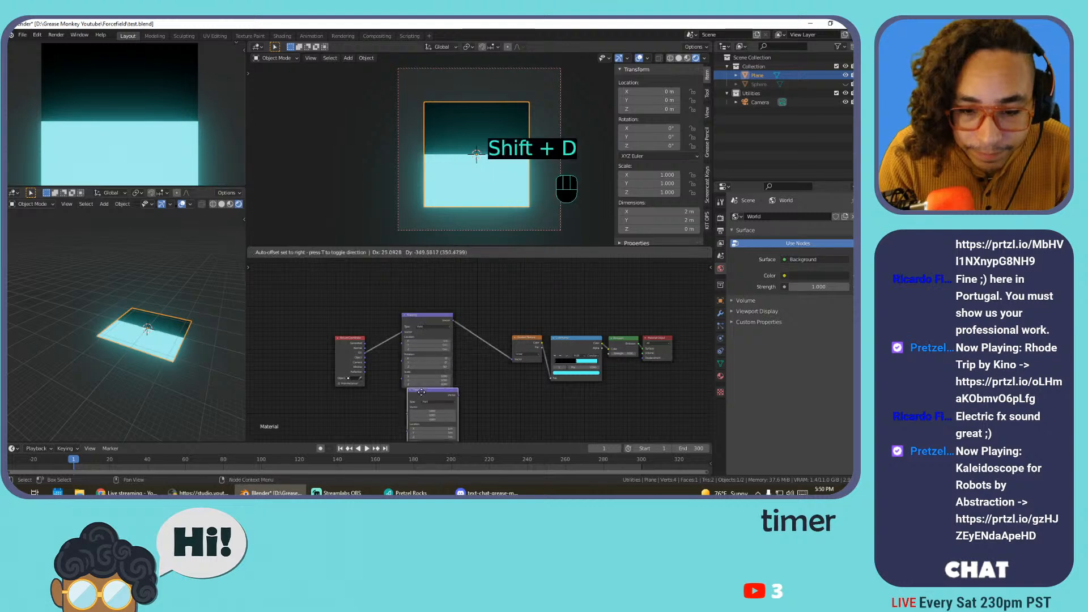
left_click(416, 397)
left_click(338, 353)
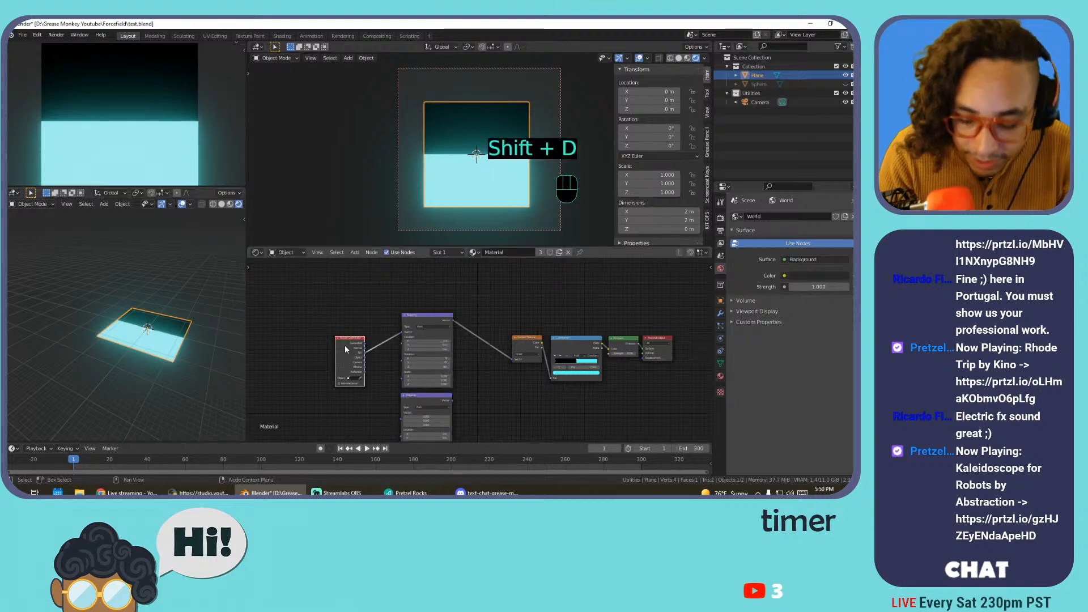
key("KP_Divide")
left_click(344, 346)
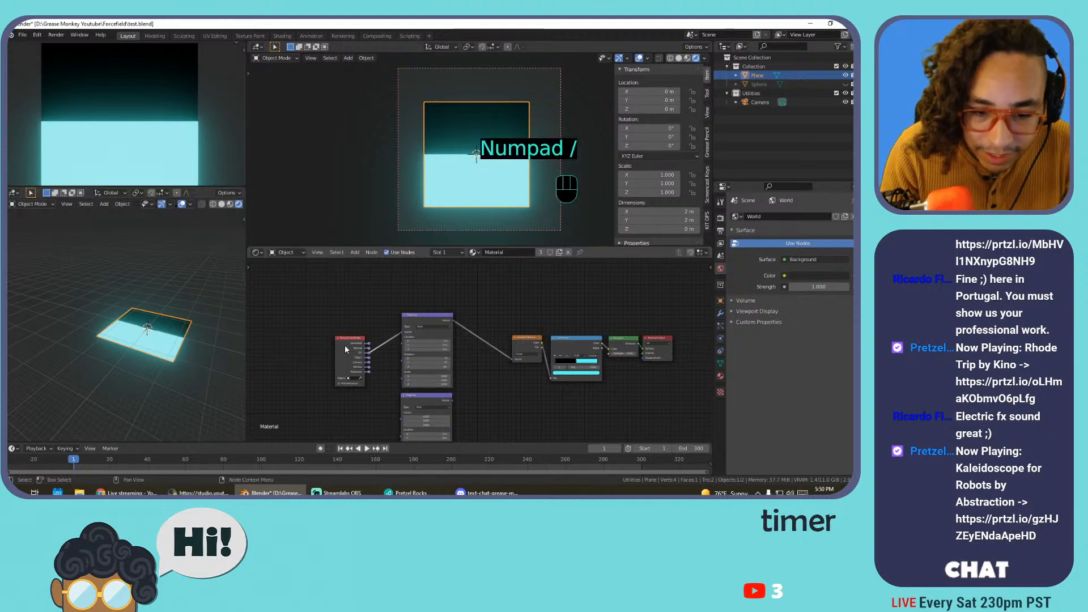
key("ctrl+z")
Add a reroute to only the linked output of the Texture Coordinate node and space it away from that node
key("KP_Divide")
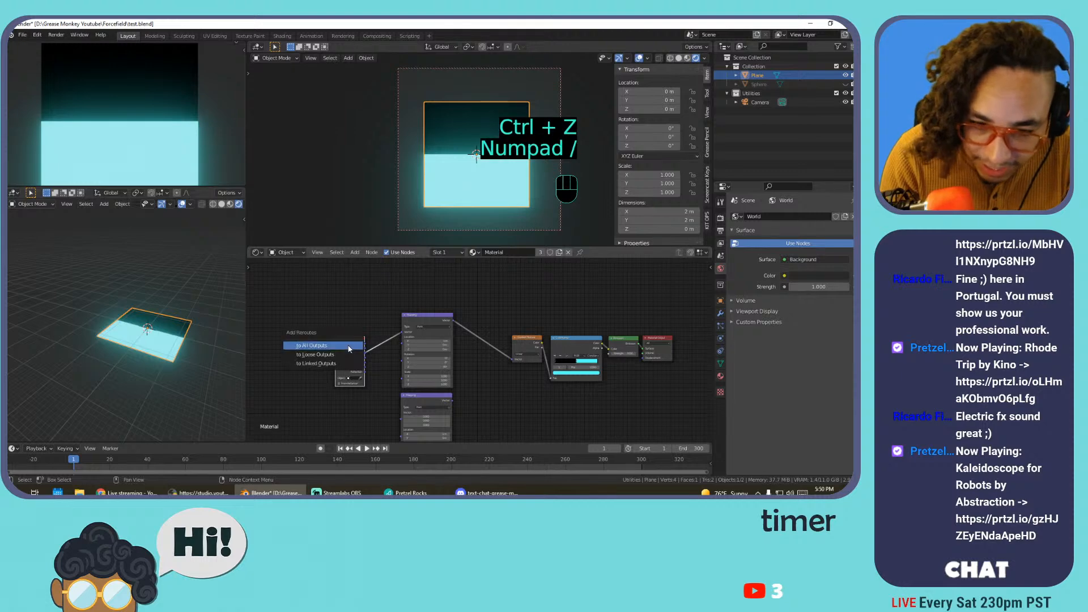
left_click(350, 363)
scroll(366, 362, "up", 8)
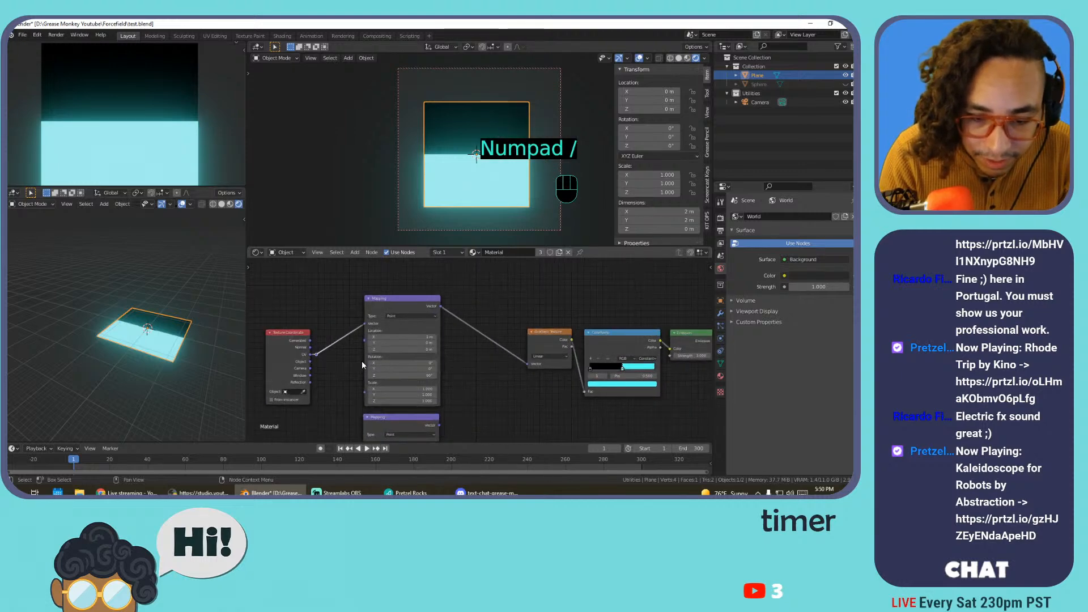
middle_click_drag(339, 364, 436, 366)
key("g")
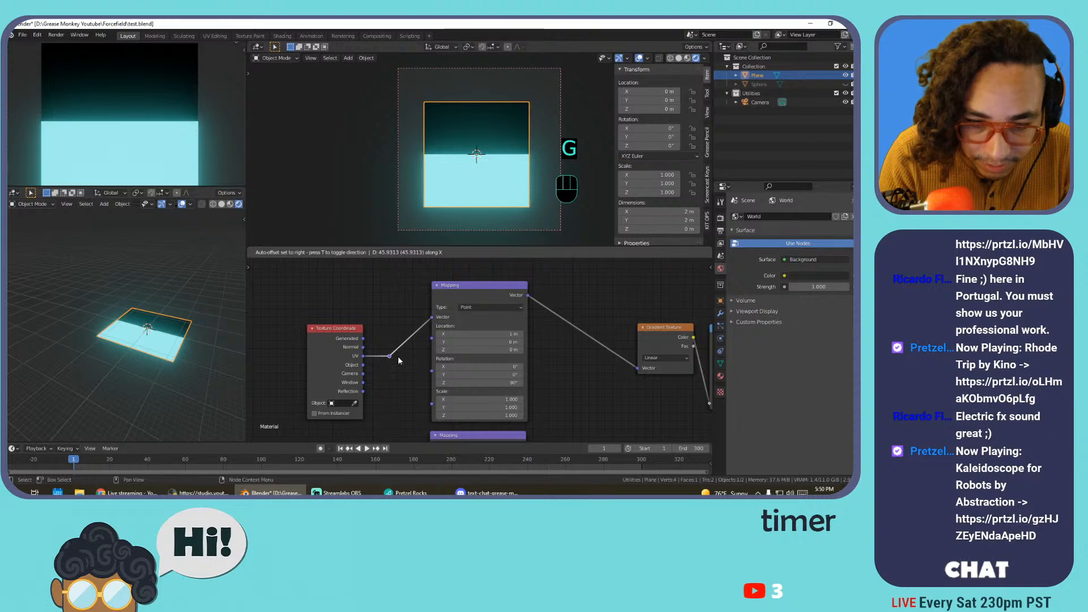
left_click(398, 360)
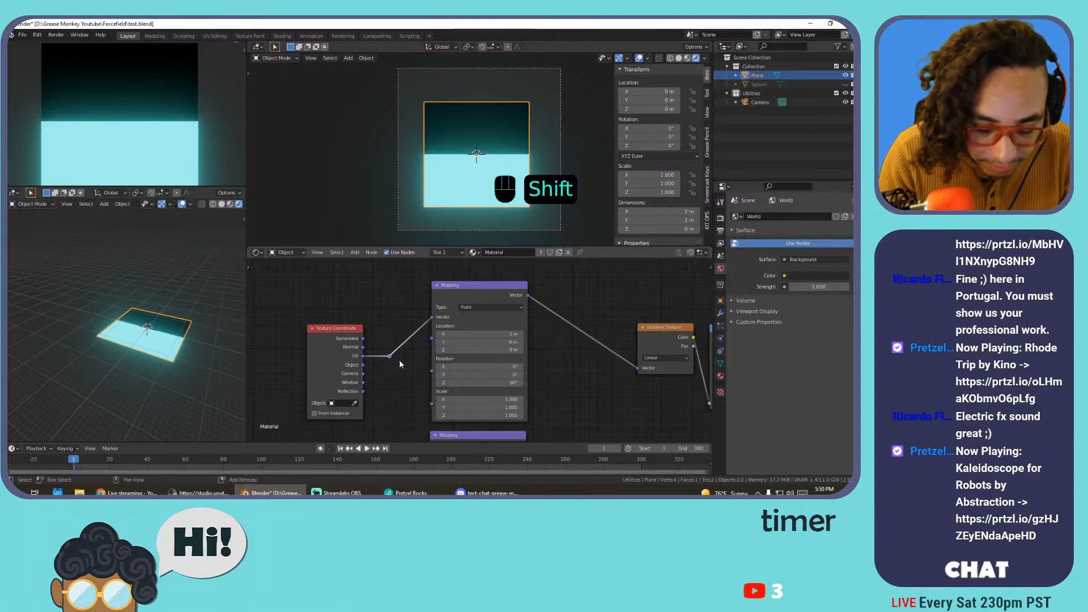
Duplicate the reroute into the link to the upper Mapping node and align it straight above the first reroute
key("shift+d")
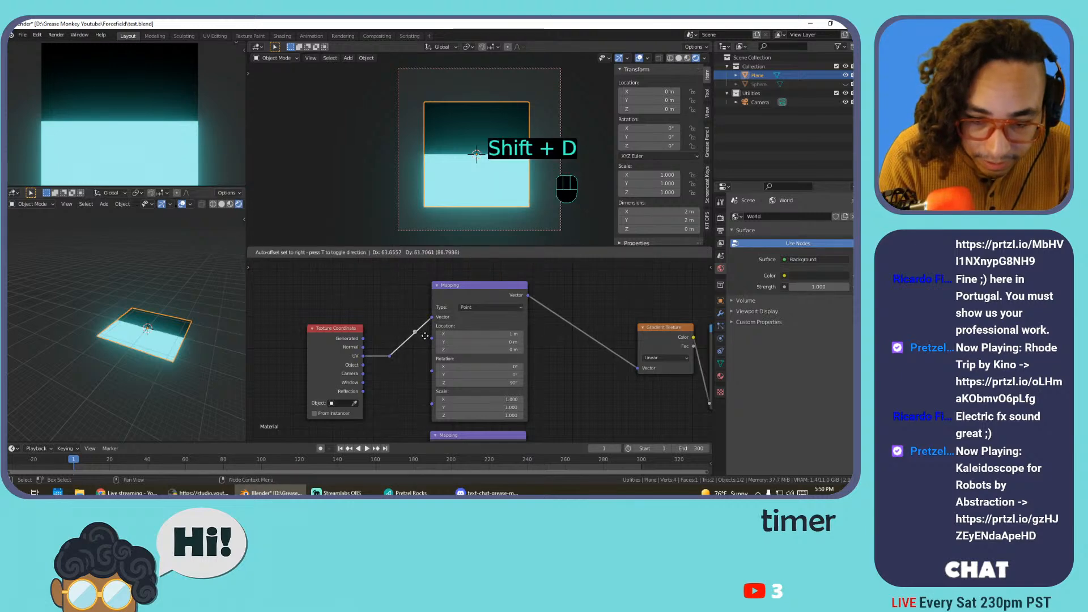
left_click(425, 336)
key("g")
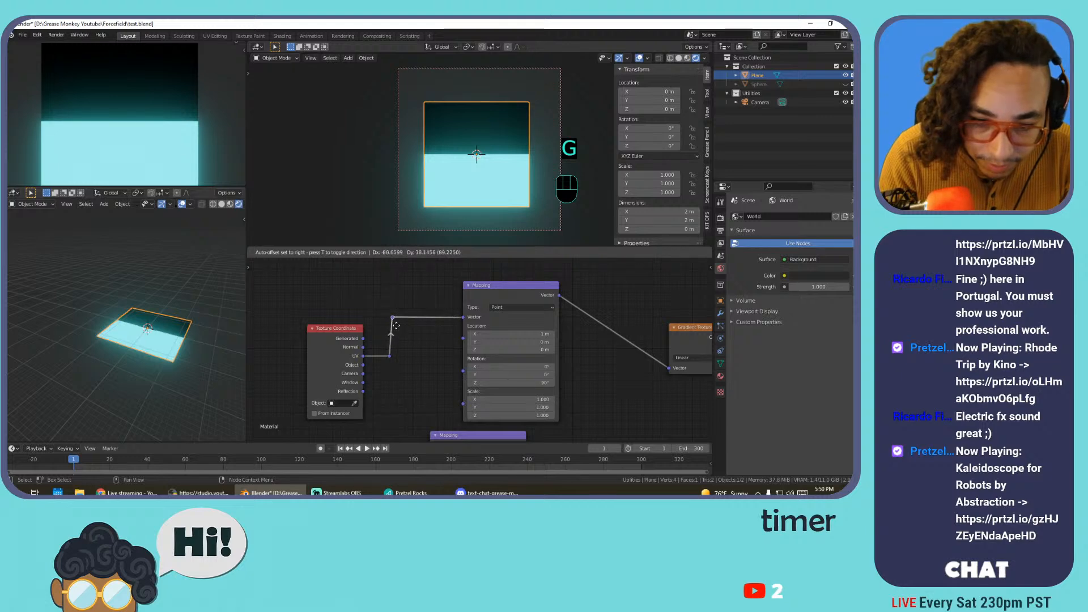
left_click(393, 325)
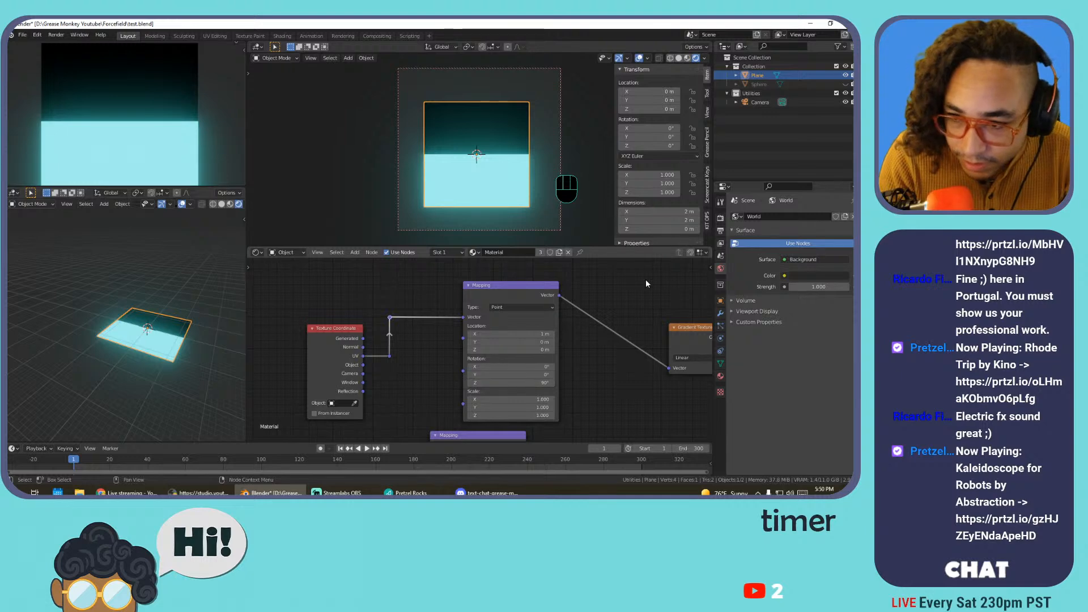
Turn on snapping in the node editor and nudge the Texture Coordinate node slightly away from its reroute
left_click(690, 252)
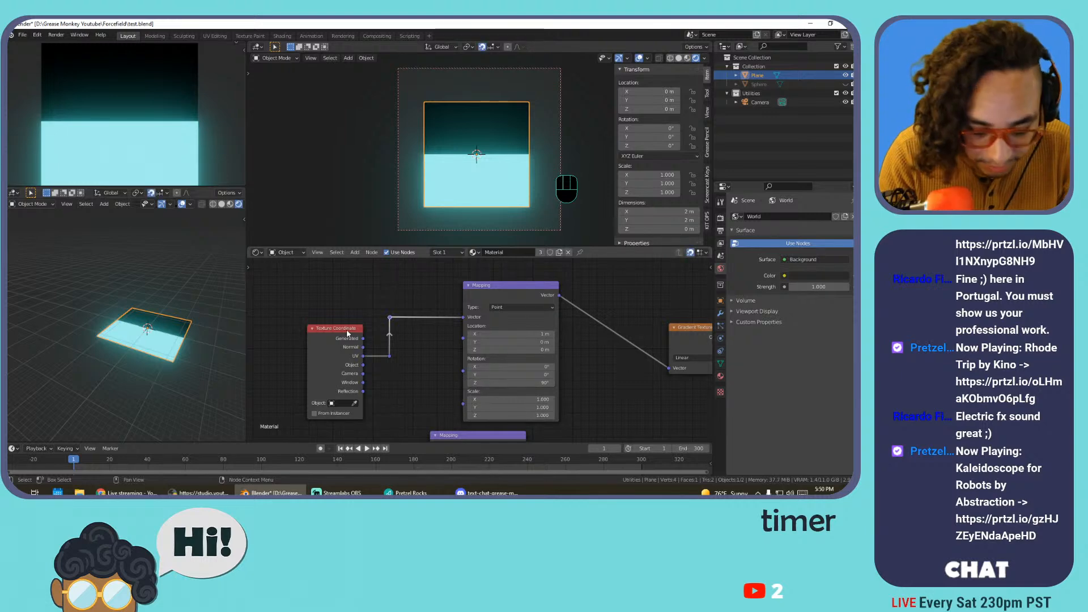
key("g")
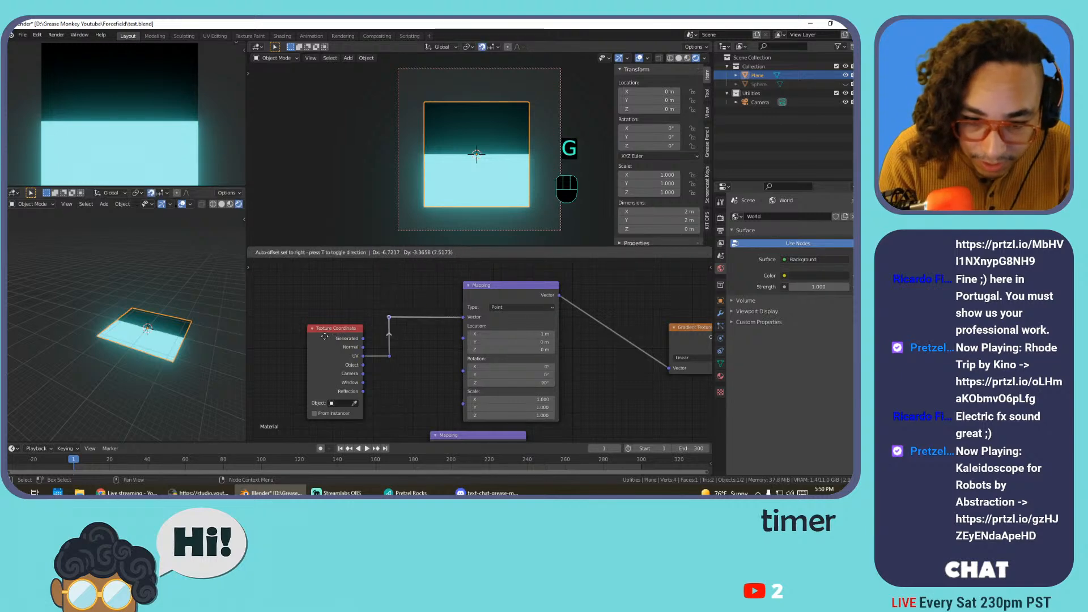
left_click(325, 336)
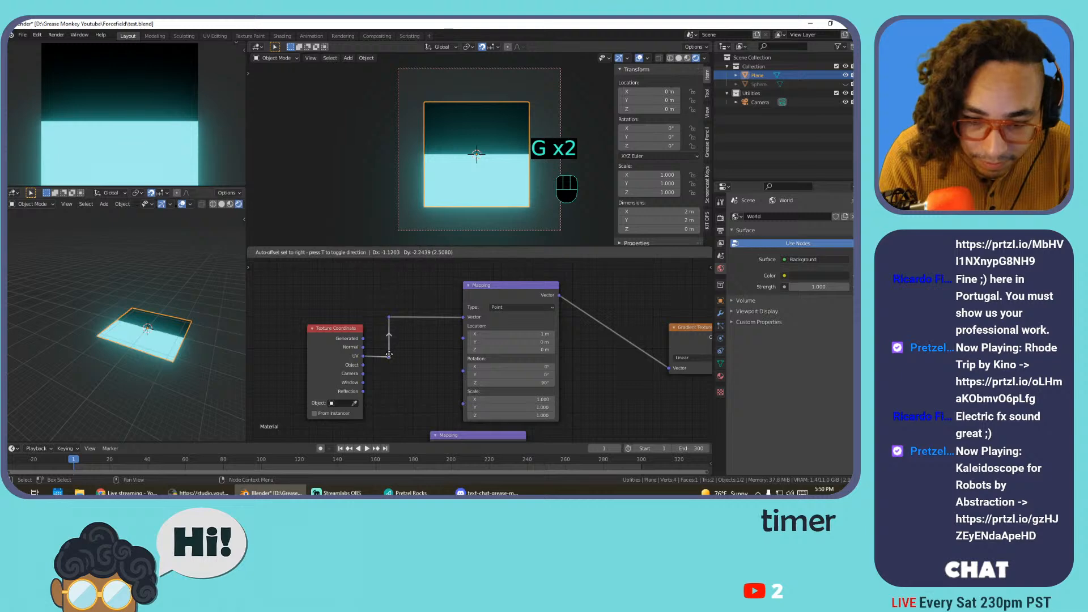
left_click(349, 353)
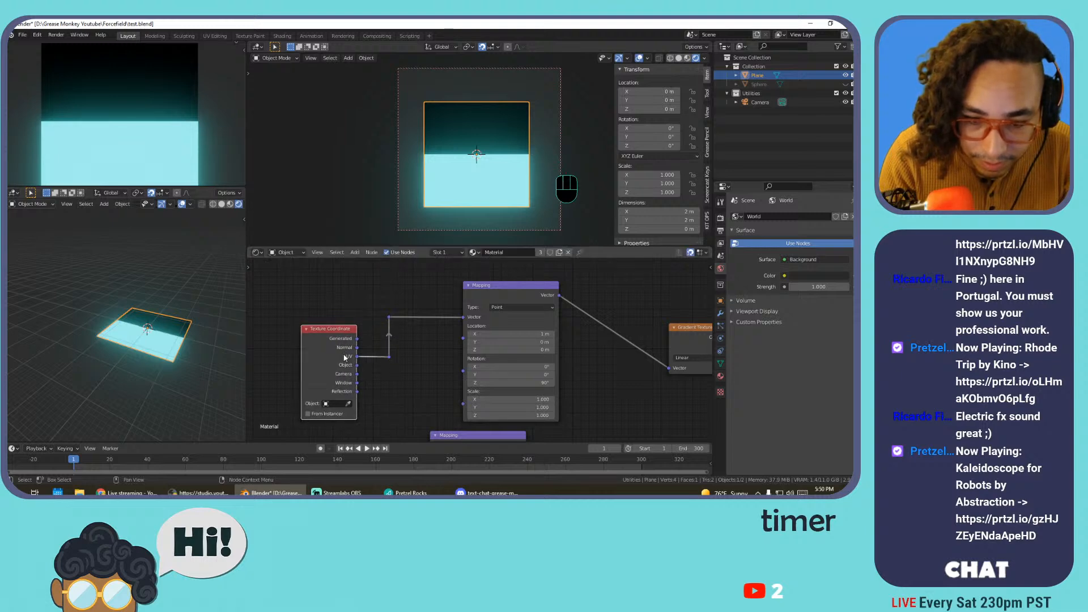
Line up the two Mapping nodes vertically and raise the upper one to leave a gap between them
scroll(418, 316, "down", 2)
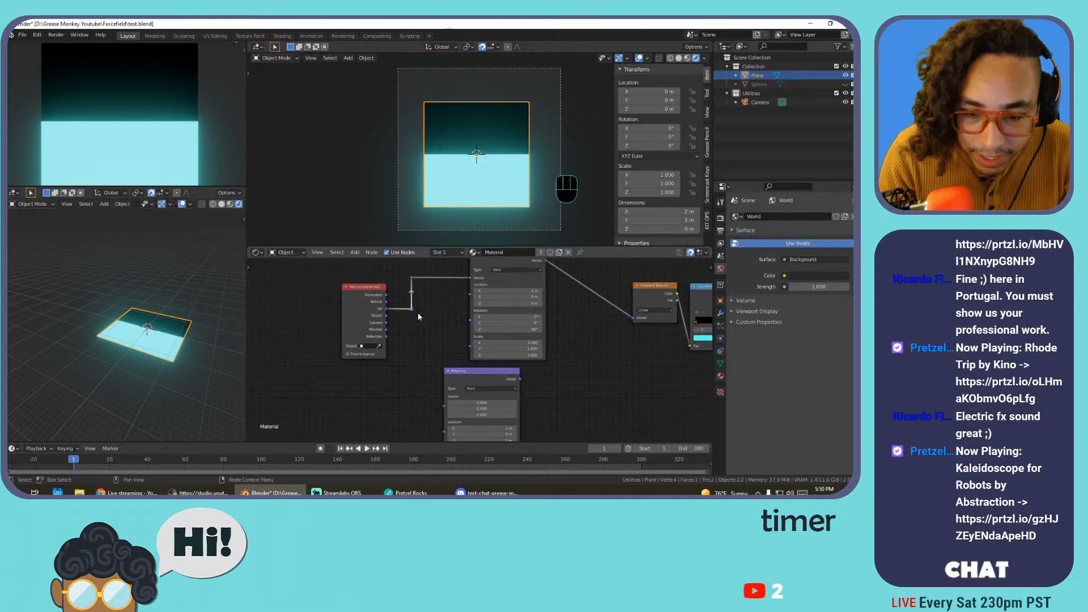
middle_click_drag(466, 346, 454, 333)
left_click_drag(468, 361, 492, 359)
middle_click_drag(494, 294, 480, 360)
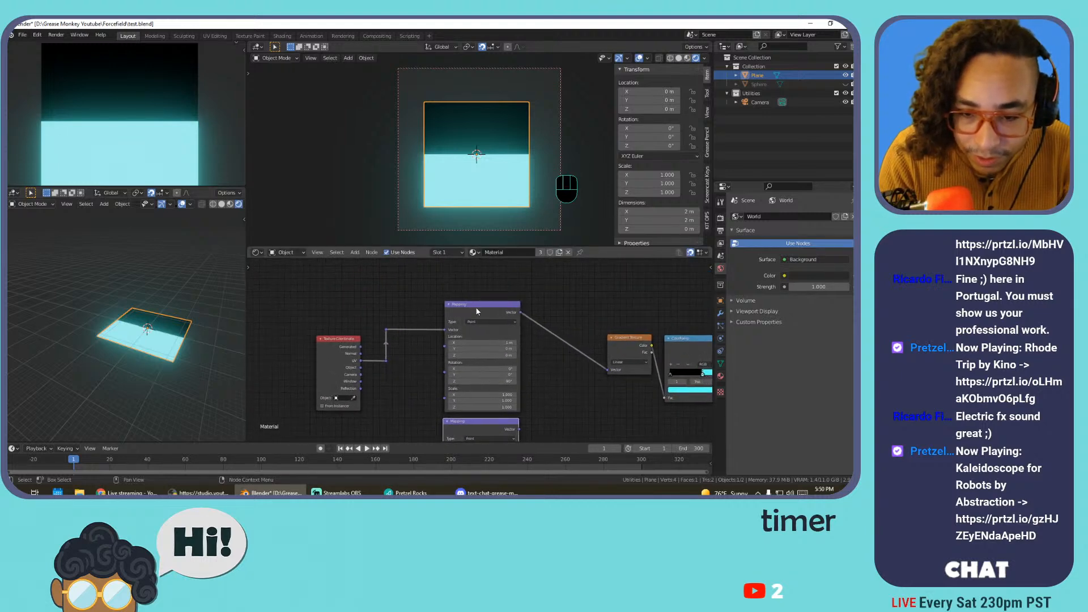
left_click_drag(478, 307, 476, 309)
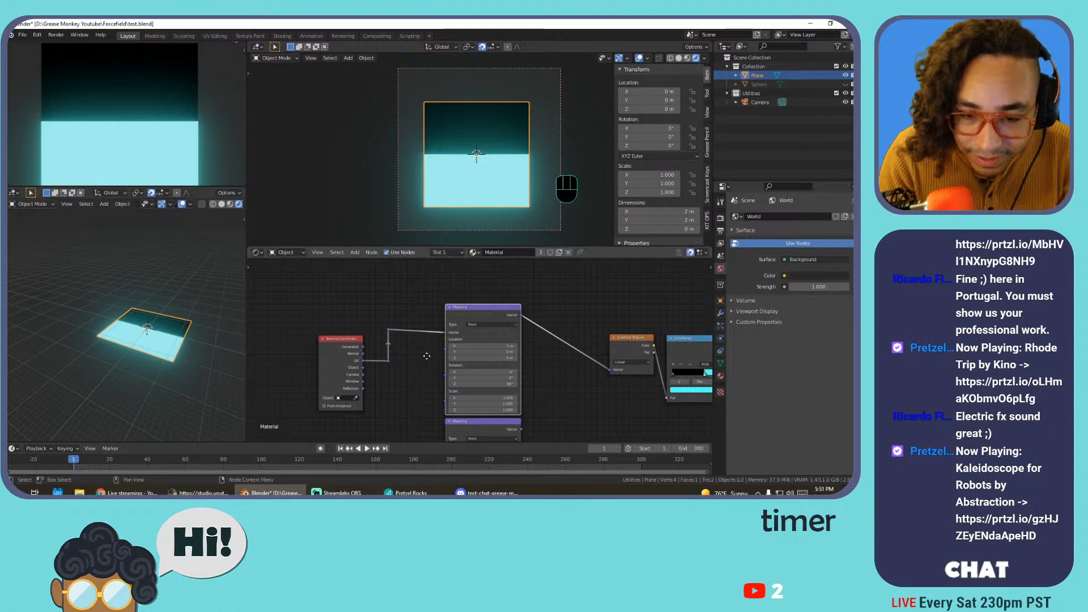
middle_click_drag(428, 355, 435, 321)
left_click_drag(481, 279, 481, 270)
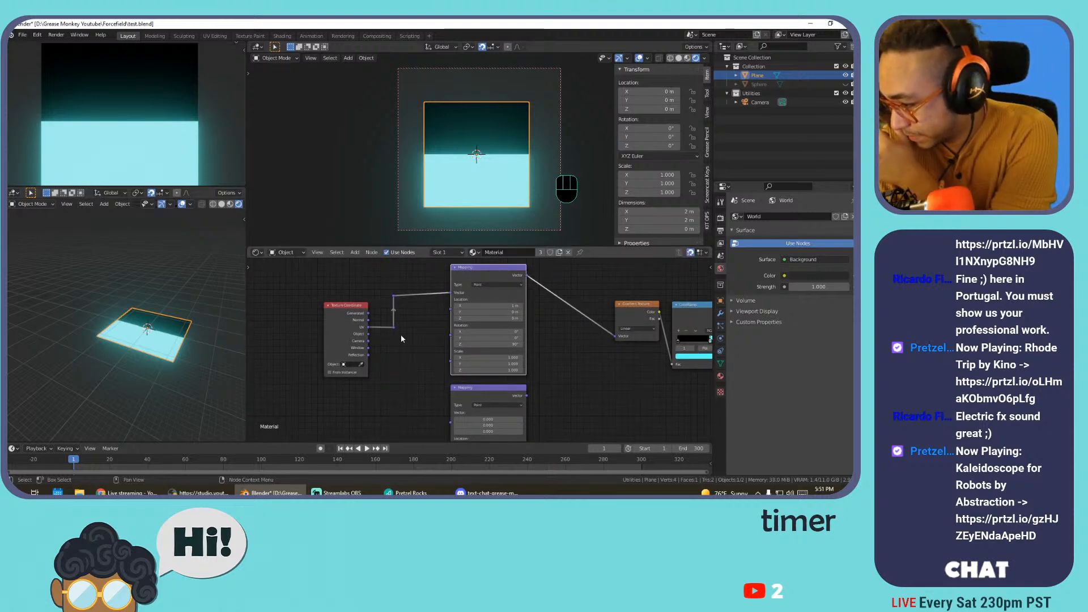
Duplicate a reroute straight below the UV reroute and link the UV reroute to it
middle_click_drag(405, 335, 405, 318)
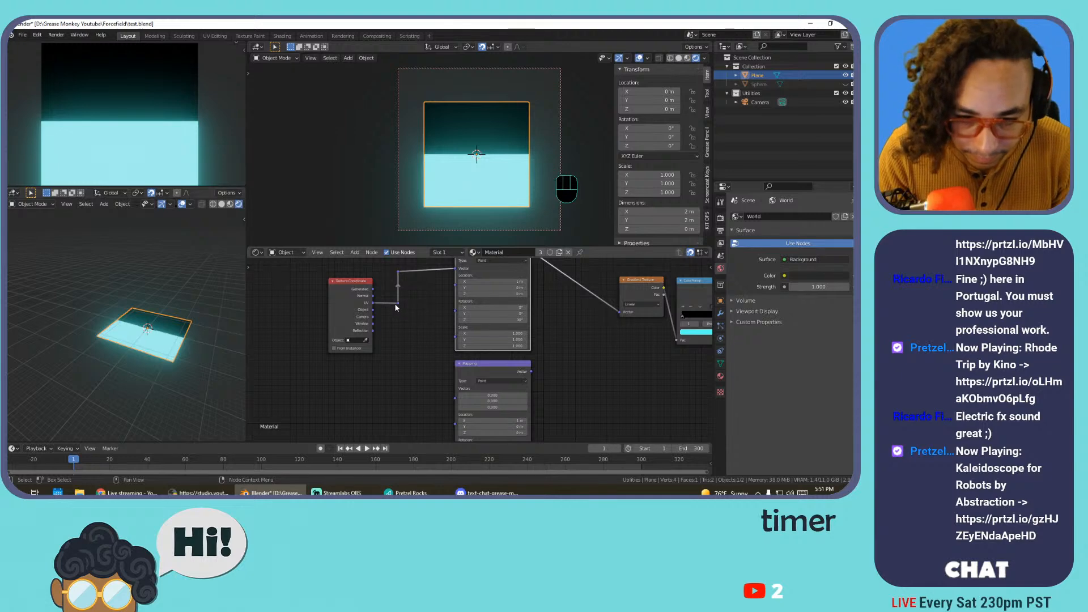
key("shift+d")
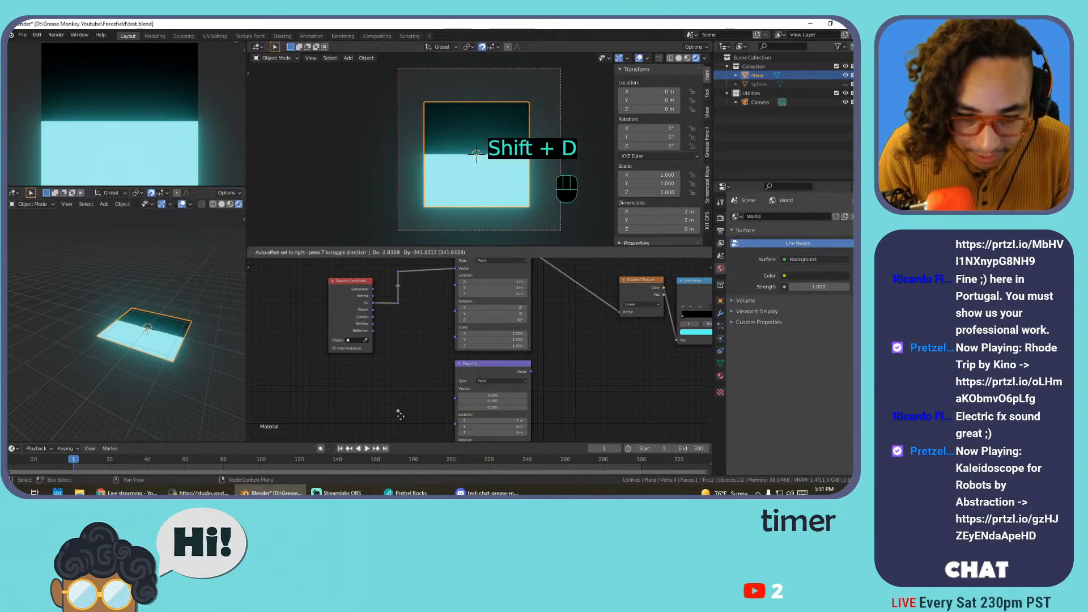
left_click(401, 401)
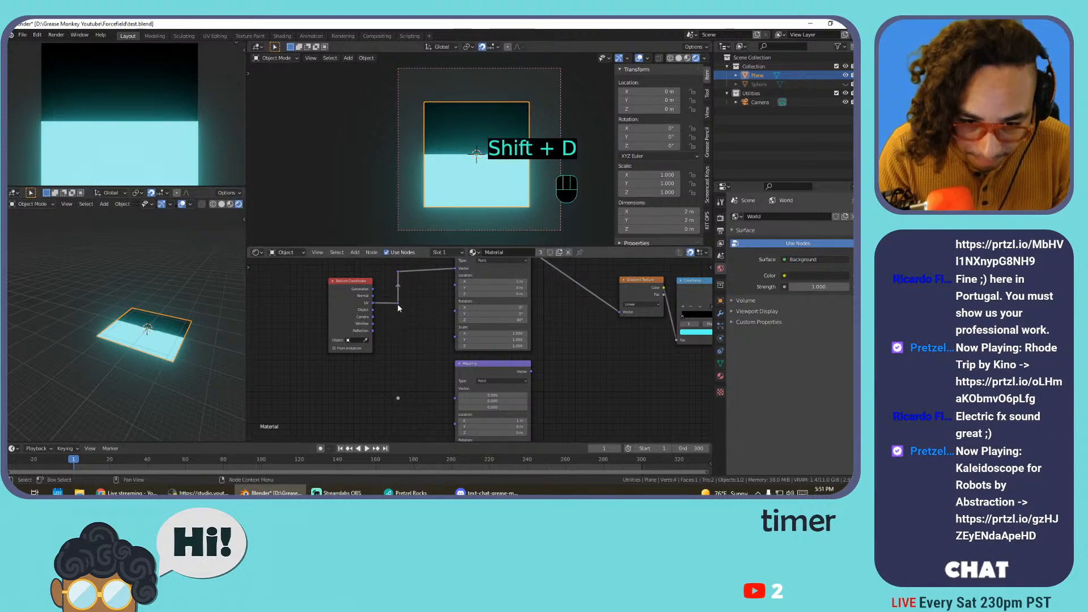
left_click_drag(396, 304, 397, 397)
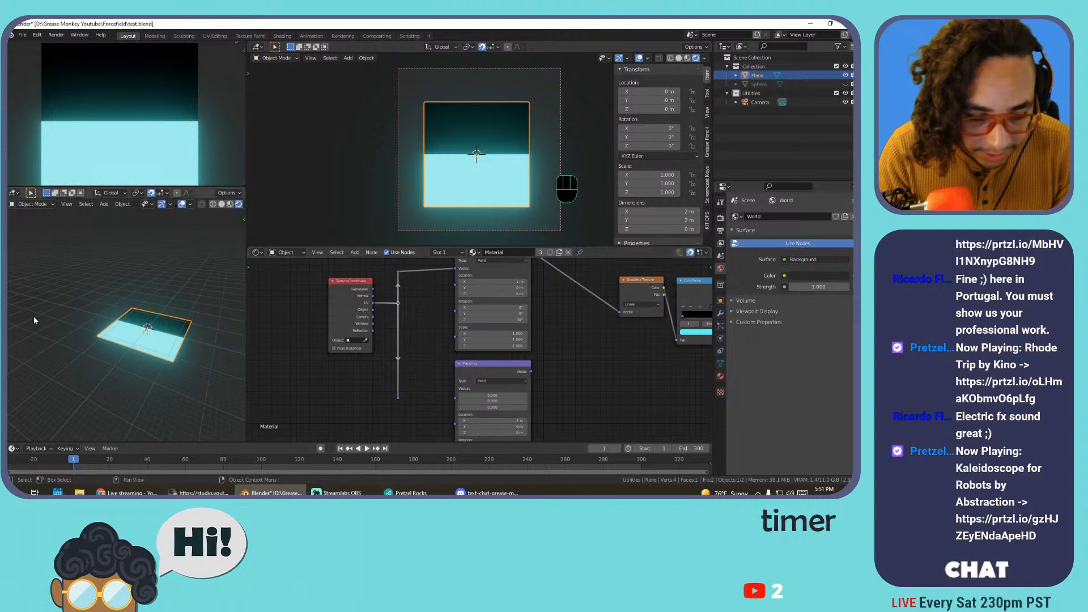
Change the lower perspective 3D viewport into a Shader Editor showing the whole material node tree
left_click(11, 195)
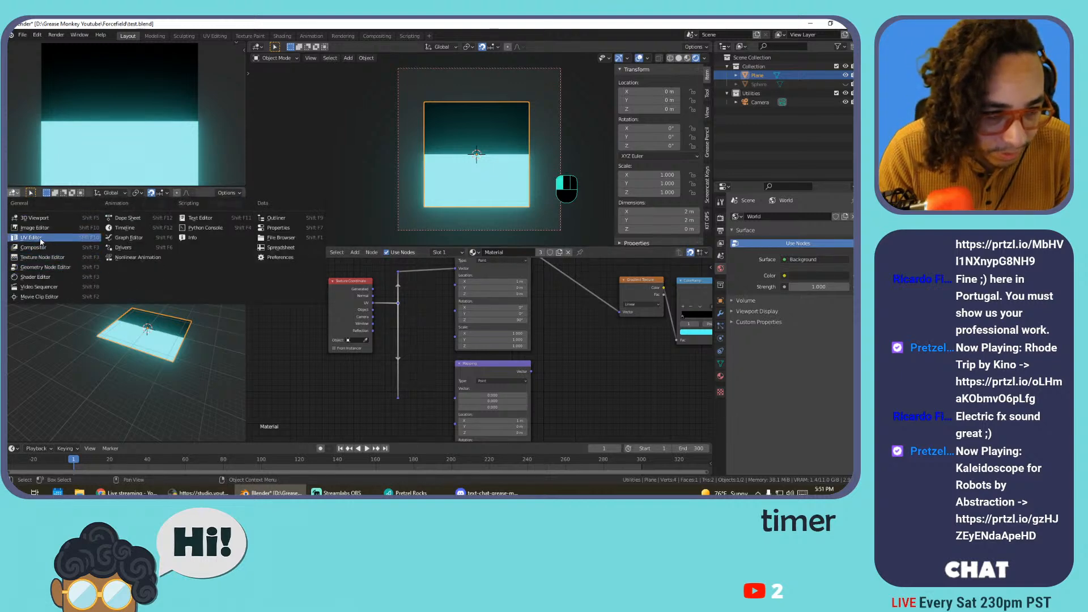
left_click(35, 276)
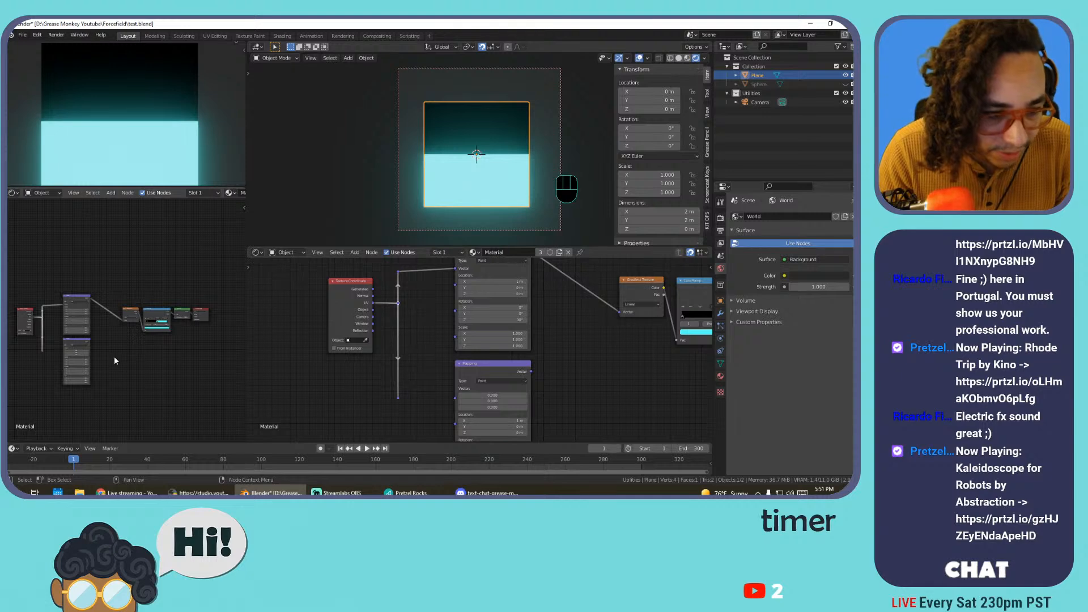
scroll(127, 350, "up", 3)
middle_click_drag(136, 349, 156, 302)
scroll(142, 322, "up", 1)
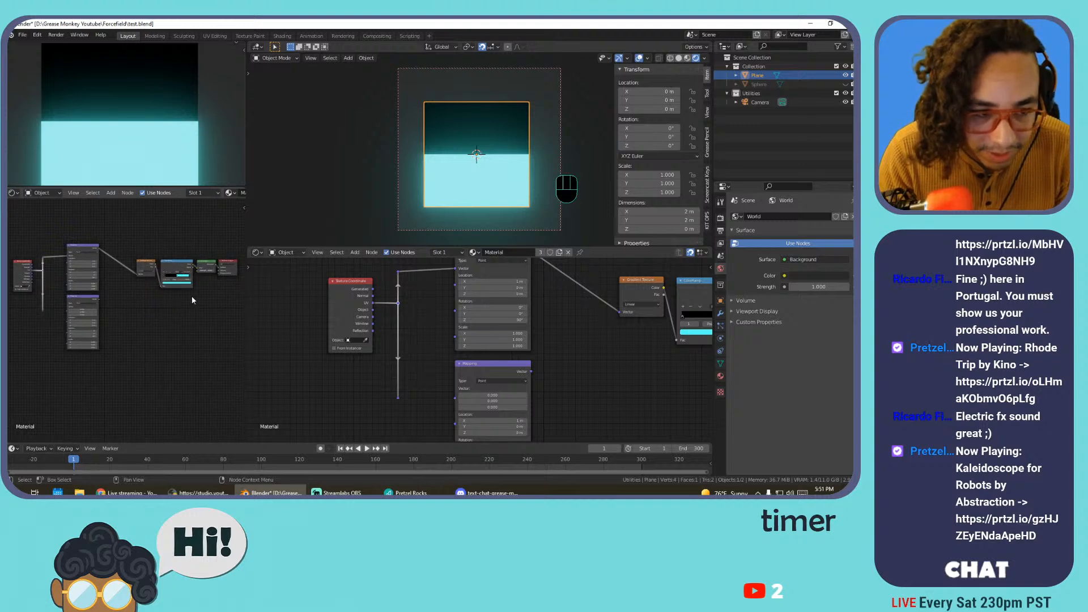
Connect the lower reroute to the Vector input of the duplicated Mapping node
middle_click_drag(412, 389, 411, 352)
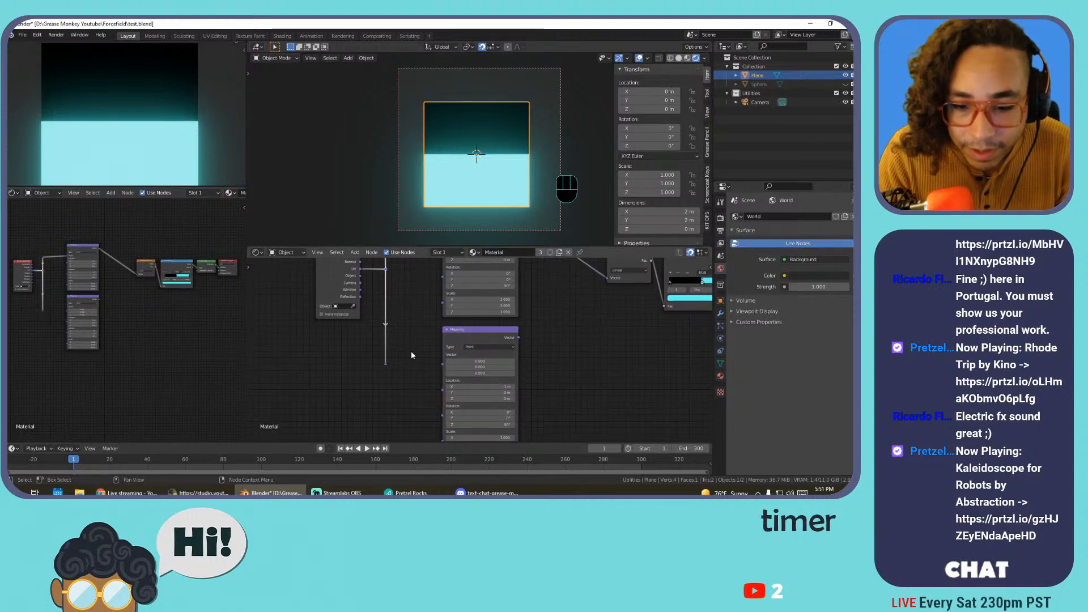
left_click_drag(386, 363, 440, 361)
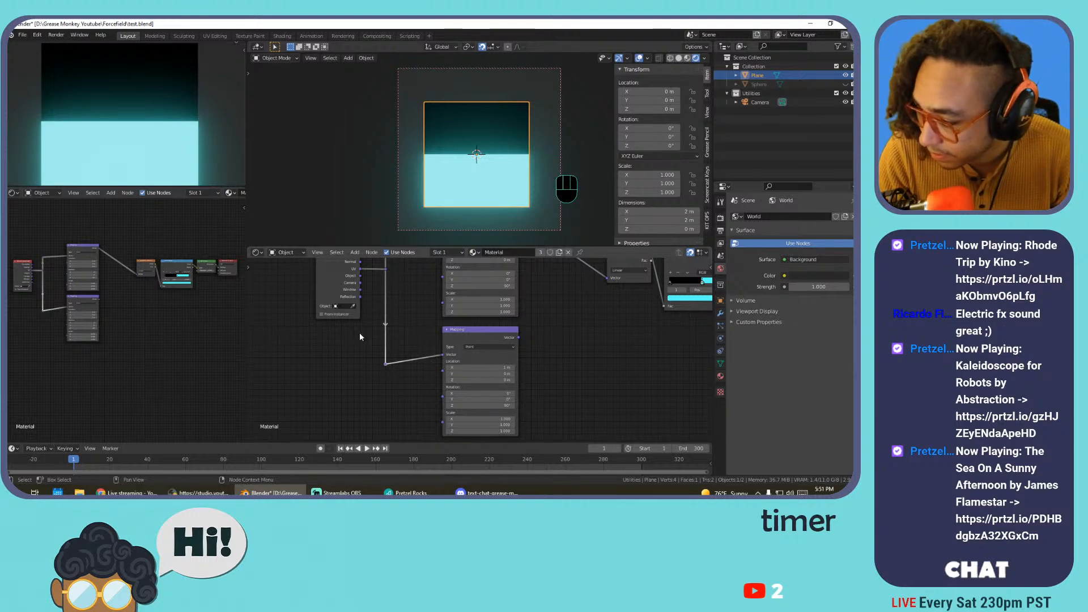
Add a Voronoi Texture node directly below the Gradient Texture node and line up the two nodes
middle_click_drag(545, 322, 459, 371)
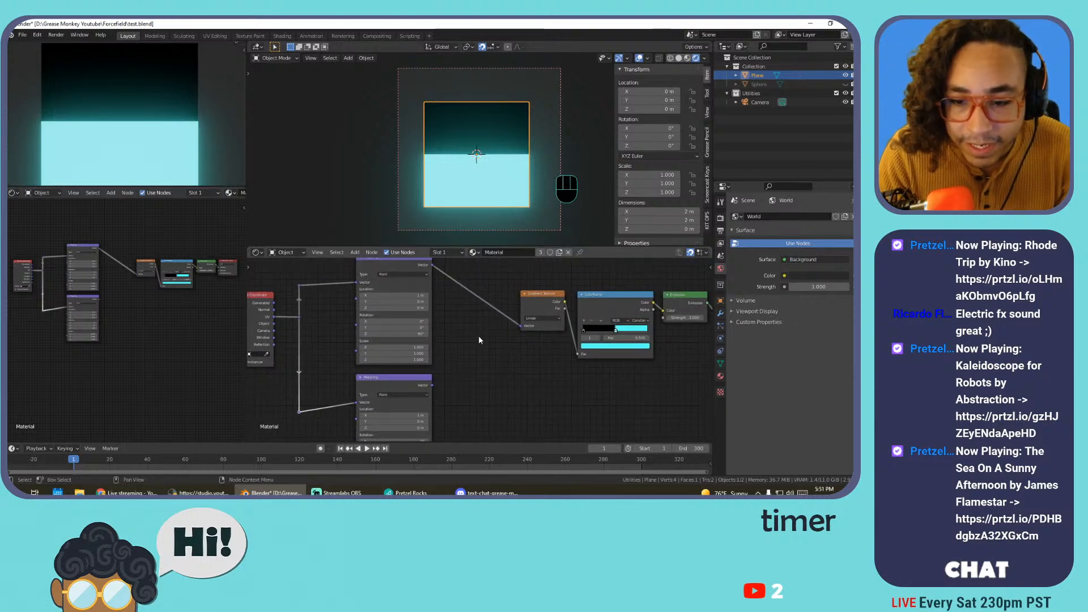
key("shift+a")
mouse_move(480, 339)
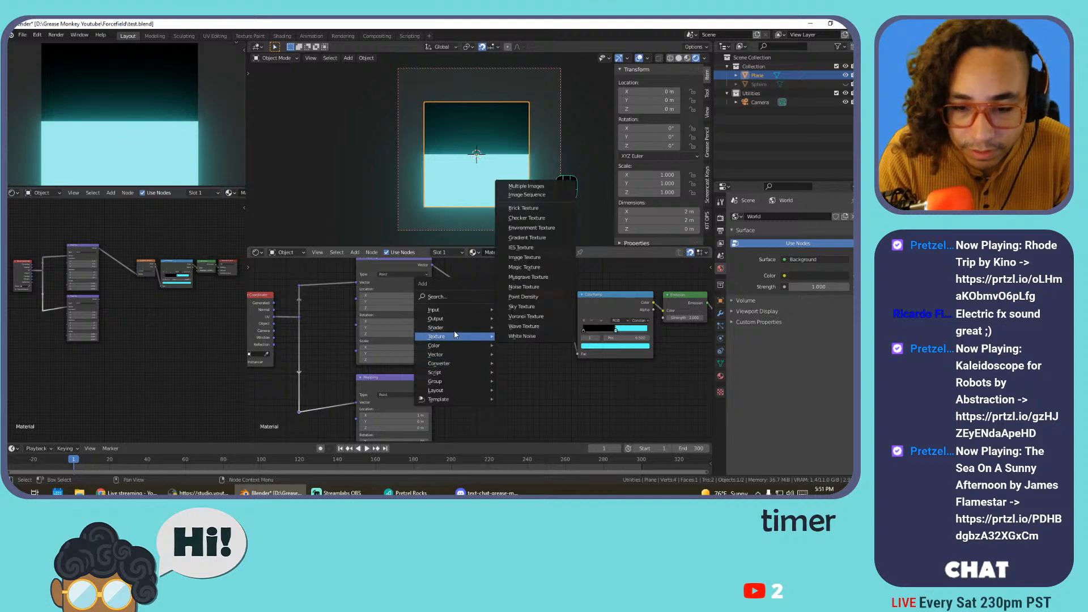
left_click(532, 317)
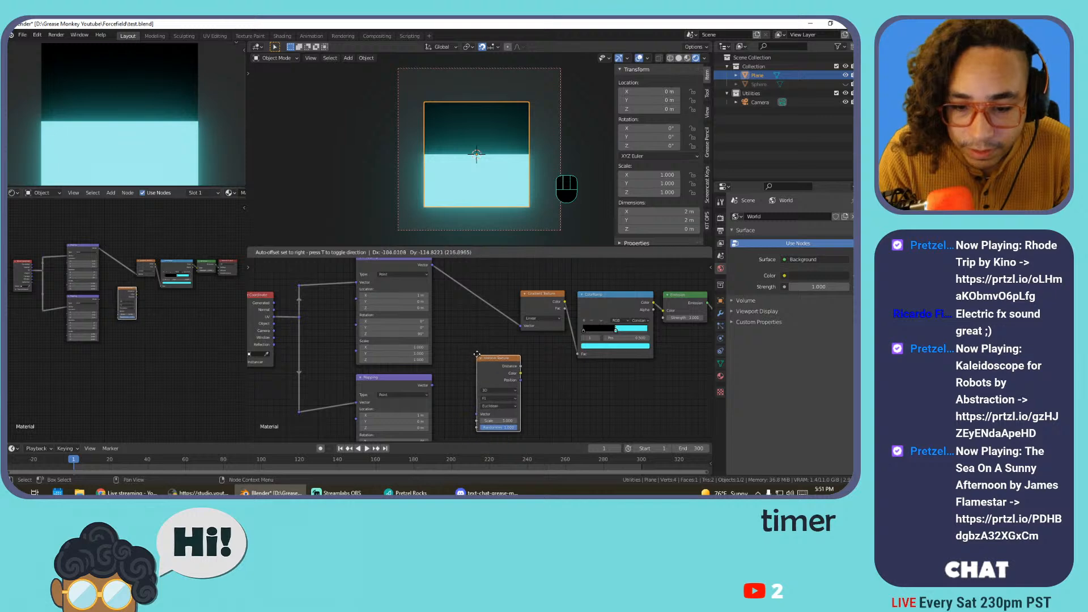
left_click(522, 345)
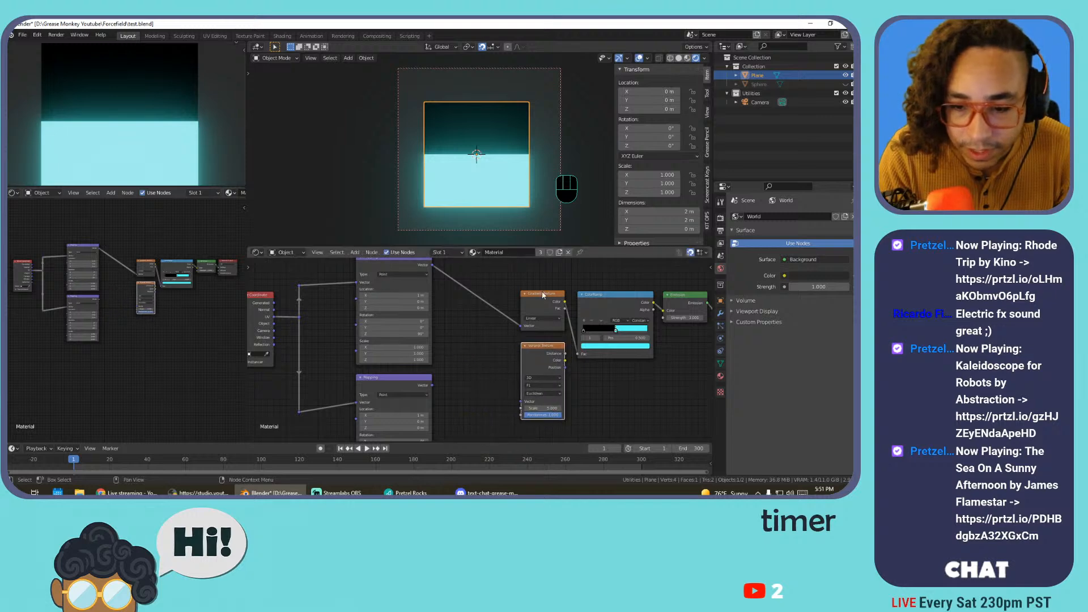
left_click_drag(543, 294, 541, 293)
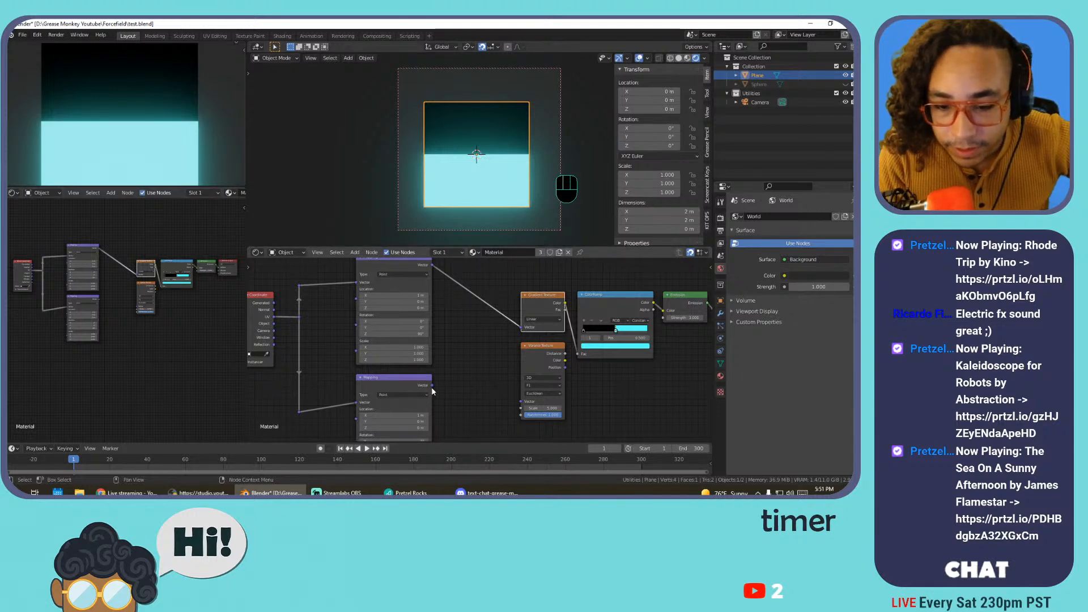
Connect the lower Mapping node's Vector output to the Voronoi Texture's Vector input and undo the accidental scale change
left_click_drag(432, 385, 520, 401)
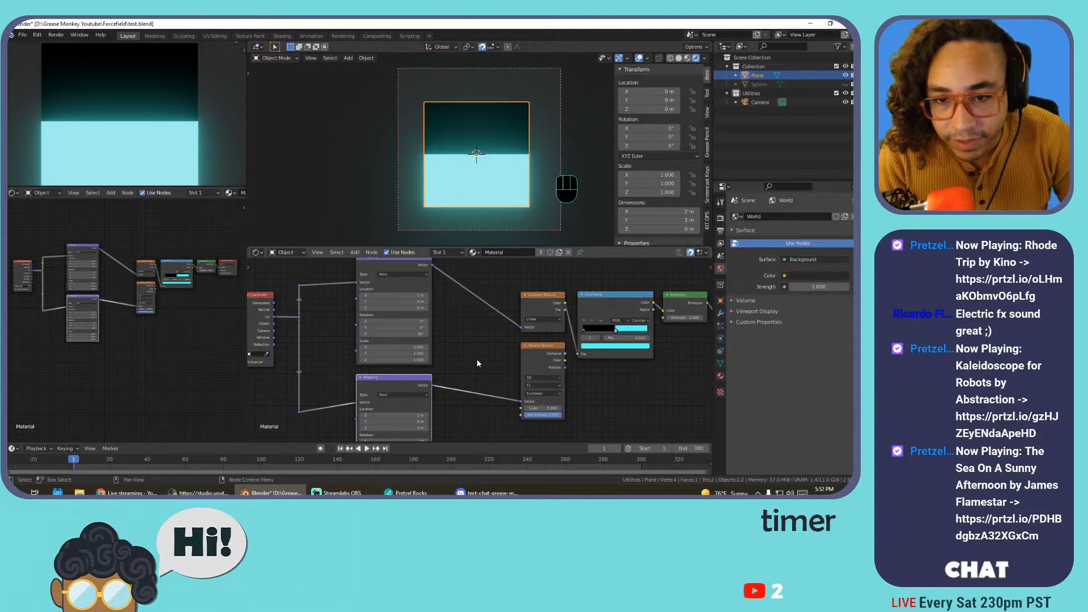
middle_click_drag(477, 359, 488, 291)
scroll(454, 331, "up", 2)
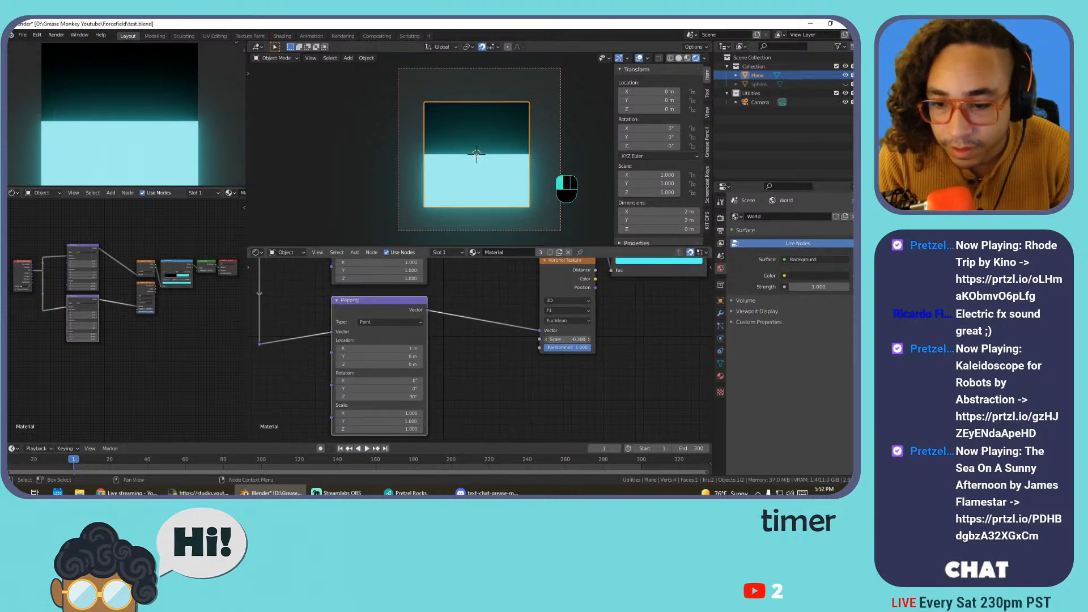
key("ctrl+z")
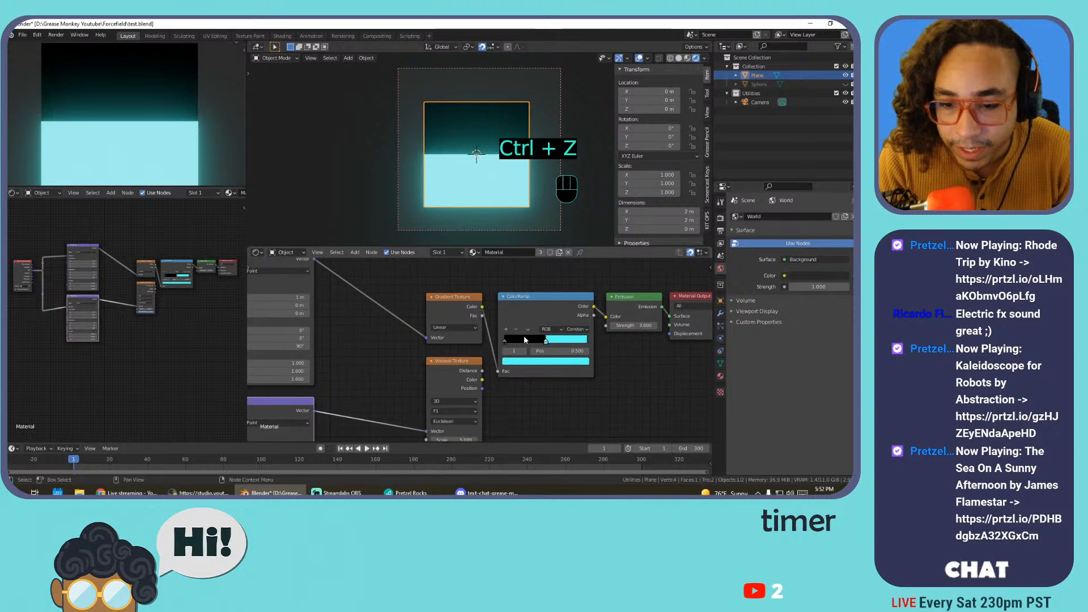
Move the Gradient Texture and Voronoi Texture nodes together toward the Mapping nodes, opening a gap before the ColorRamp
middle_click_drag(652, 303, 517, 331)
left_click_drag(629, 292, 397, 343)
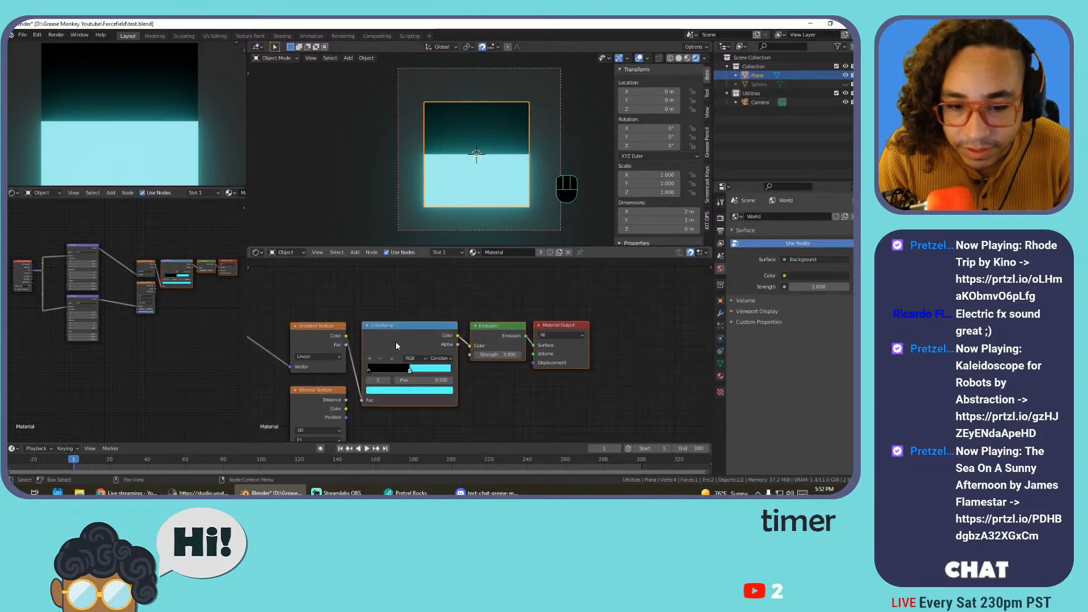
scroll(381, 338, "down", 1)
middle_click_drag(380, 338, 552, 306)
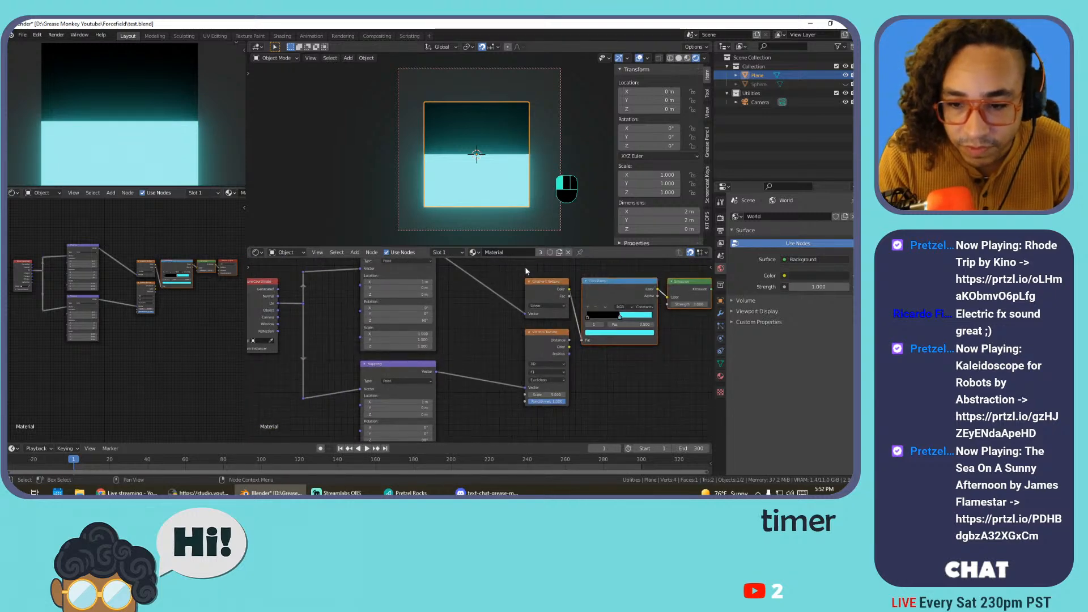
left_click_drag(526, 267, 546, 347)
key("g")
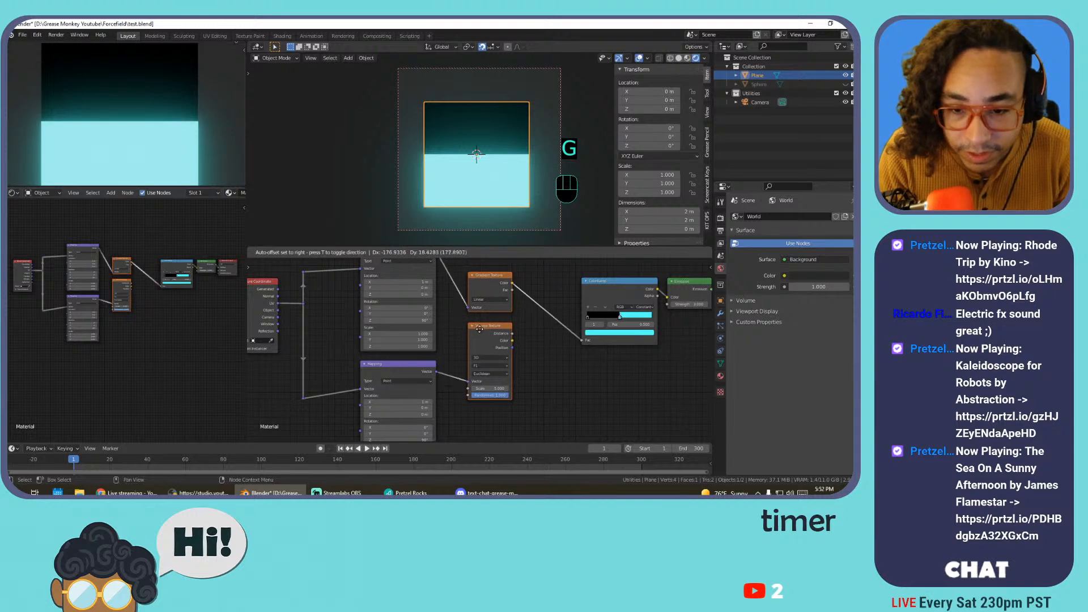
left_click(476, 339)
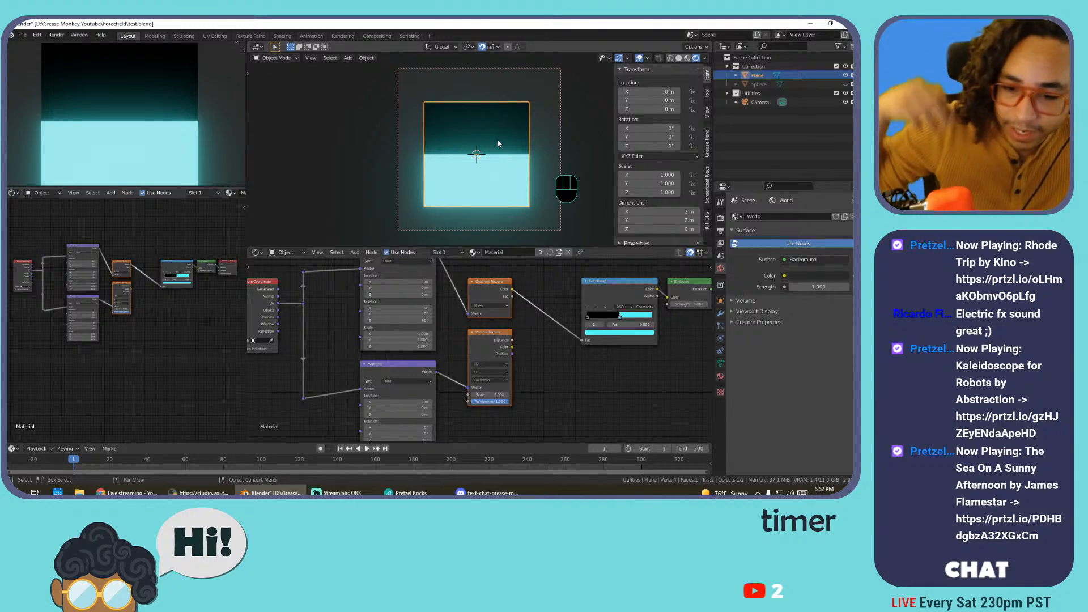
Move the ColorRamp, Emission and Material Output nodes farther away from the texture nodes to widen the gap
left_click(490, 284)
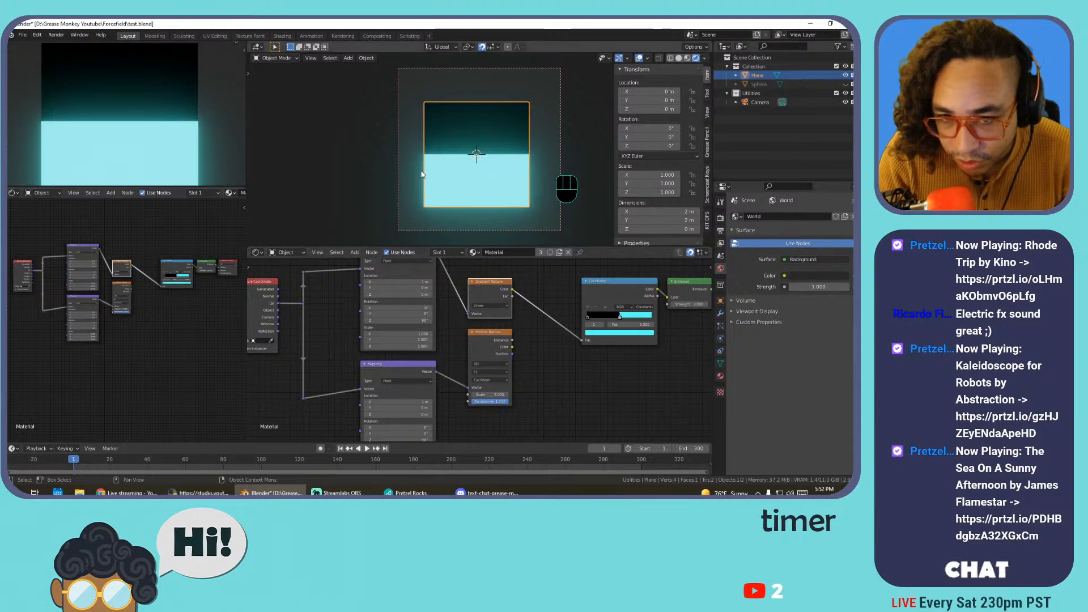
left_click(483, 334)
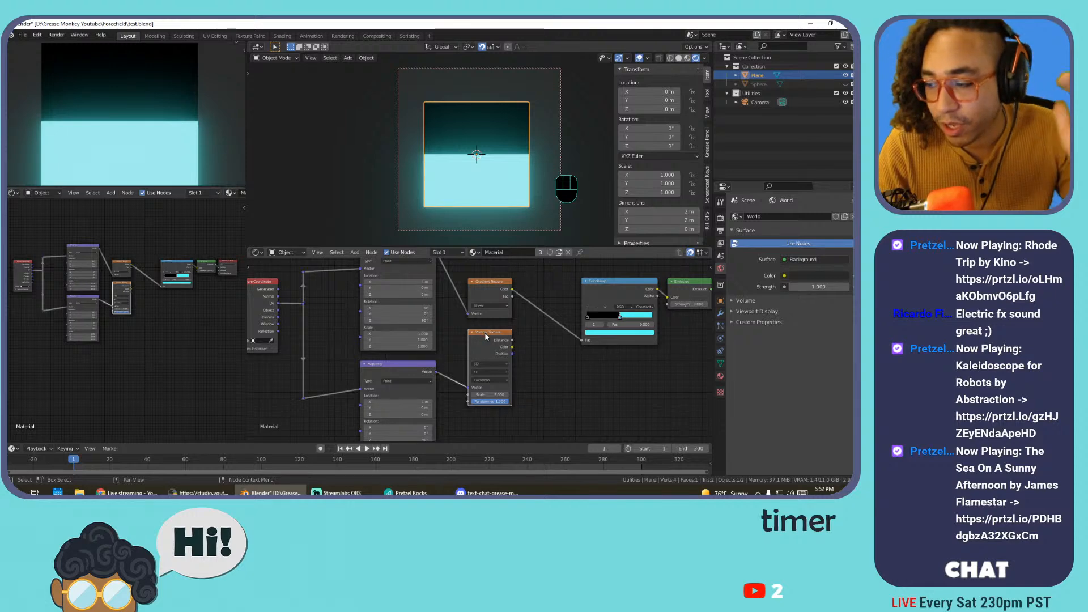
middle_click_drag(516, 367, 412, 409)
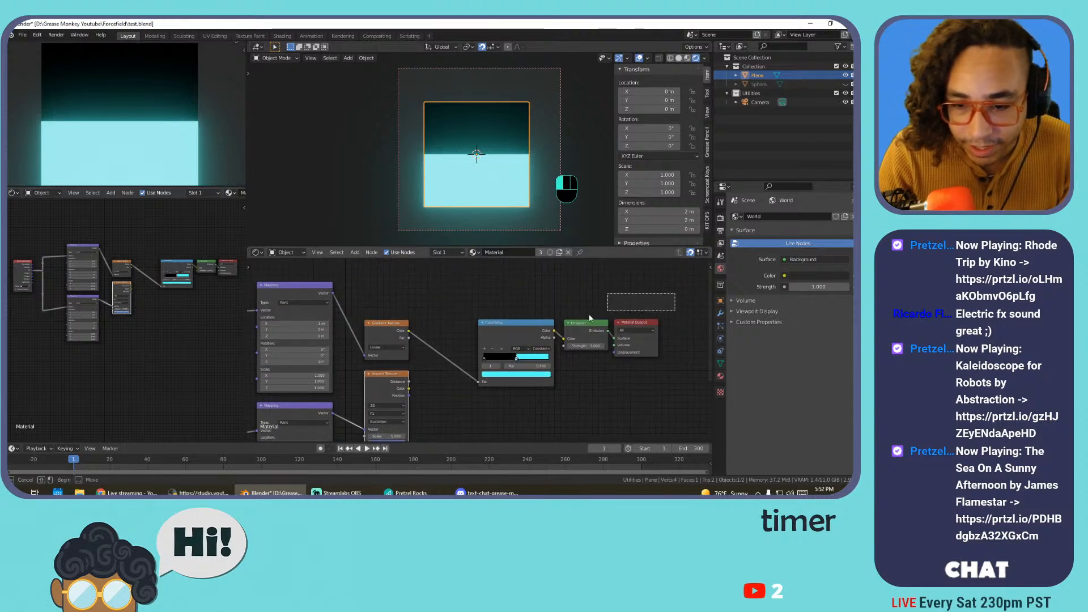
left_click_drag(527, 324, 548, 320)
middle_click_drag(439, 315, 499, 295)
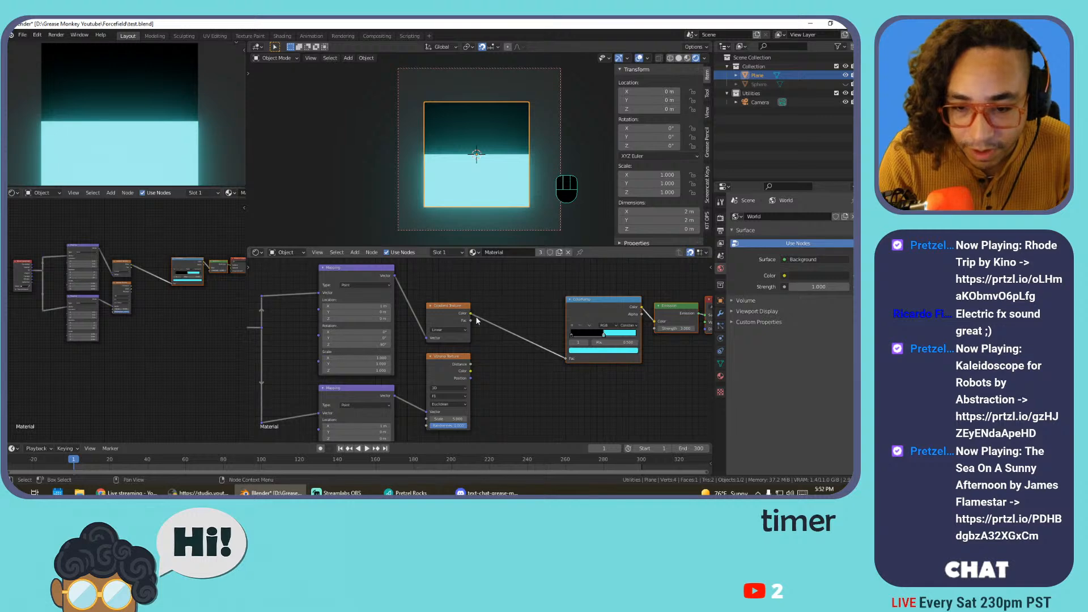
Insert a MixRGB node with factor 0.200 between the Gradient Texture and ColorRamp, and link the Voronoi Distance output to Color2
key("shift+a")
mouse_move(498, 303)
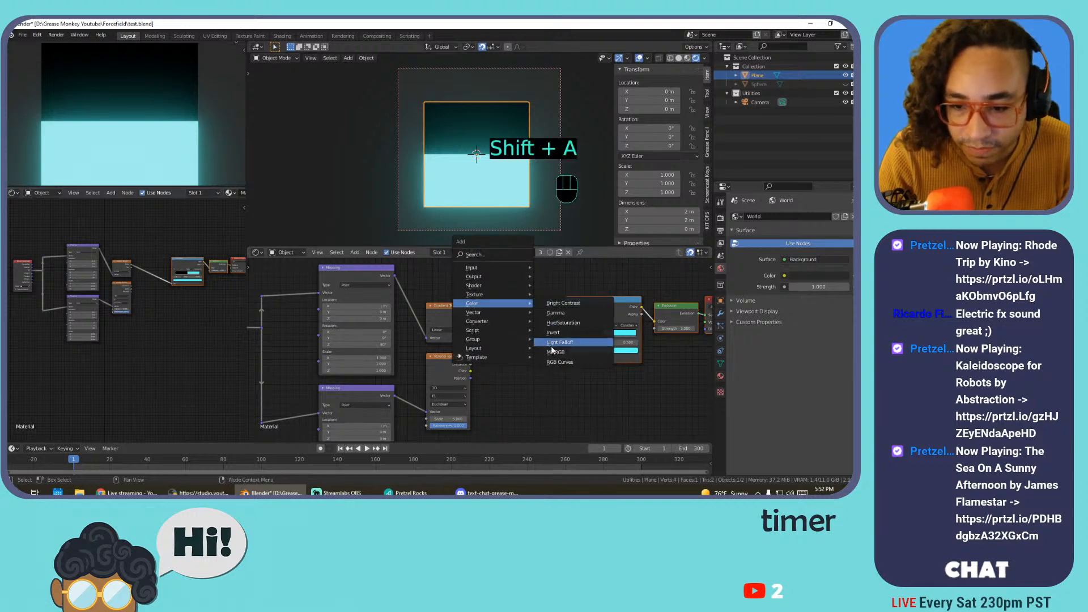
left_click(564, 342)
left_click(498, 311)
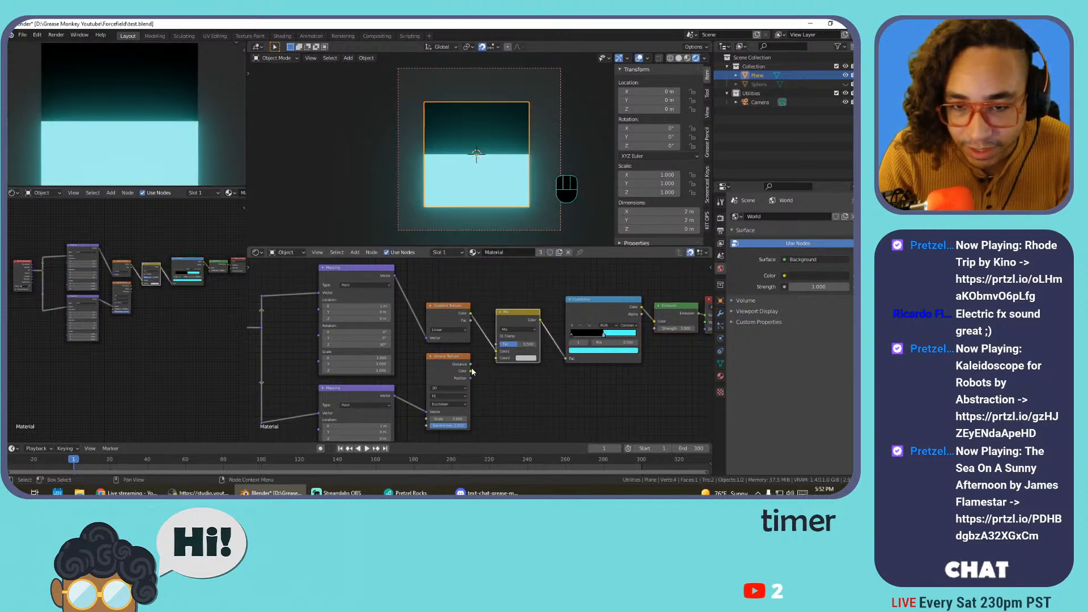
left_click_drag(471, 365, 507, 344)
middle_click_drag(507, 381, 534, 327)
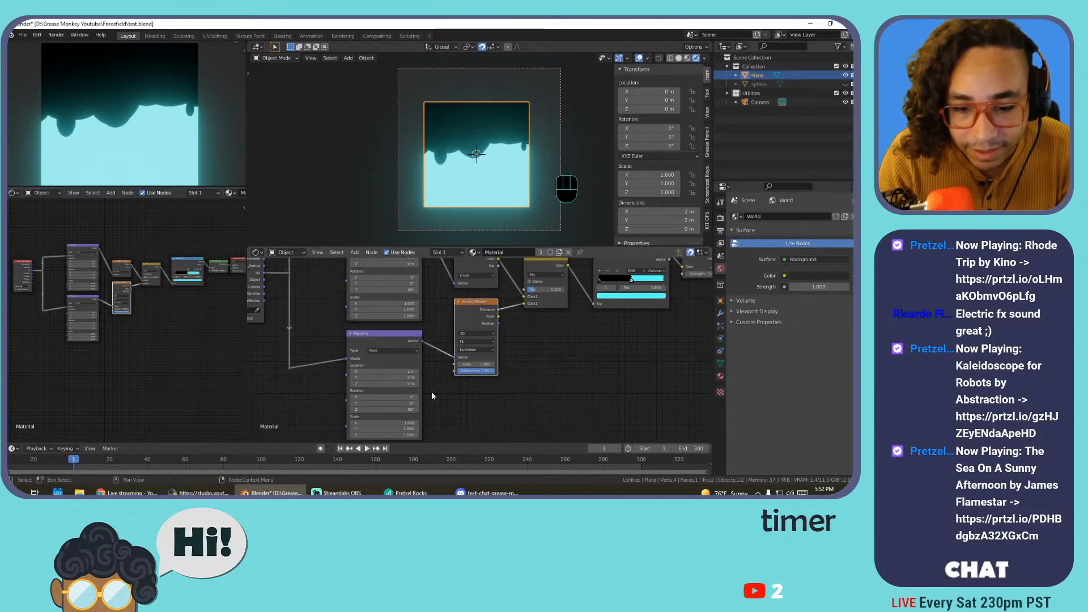
Try raising Location Z on the lower Mapping node to animate the Voronoi edge, and undo the change
middle_click_drag(431, 392, 445, 375)
scroll(445, 375, "up", 1)
left_click_drag(397, 368, 466, 368)
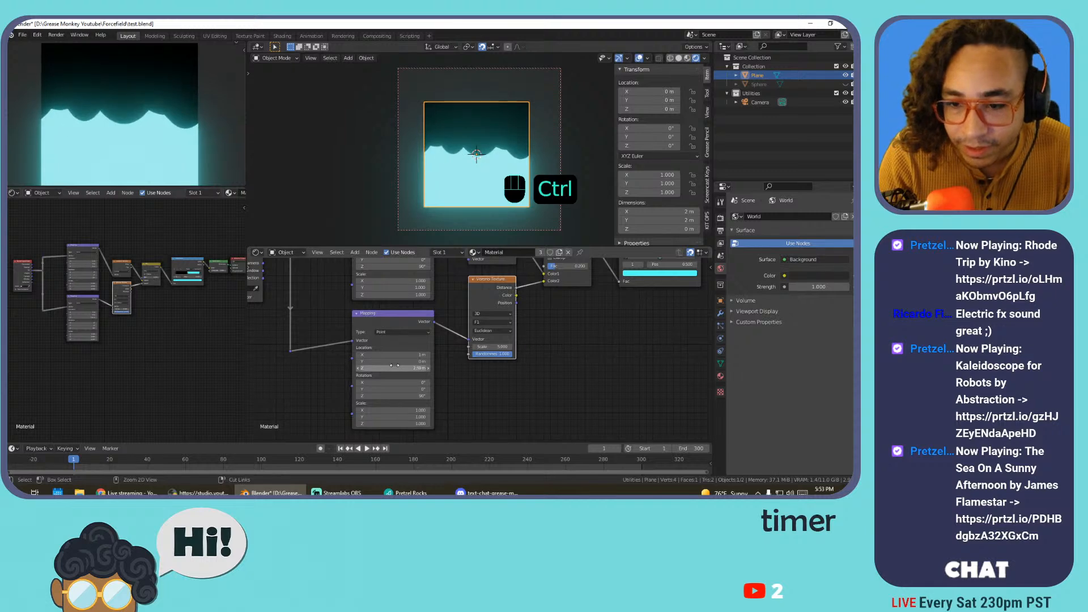
key("ctrl+z")
Feed the Voronoi Color output into the Mix node's Color2 instead of Distance, and briefly test it by shifting the mapping's Location Z
middle_click_drag(520, 306, 464, 341)
left_click_drag(459, 330, 486, 316)
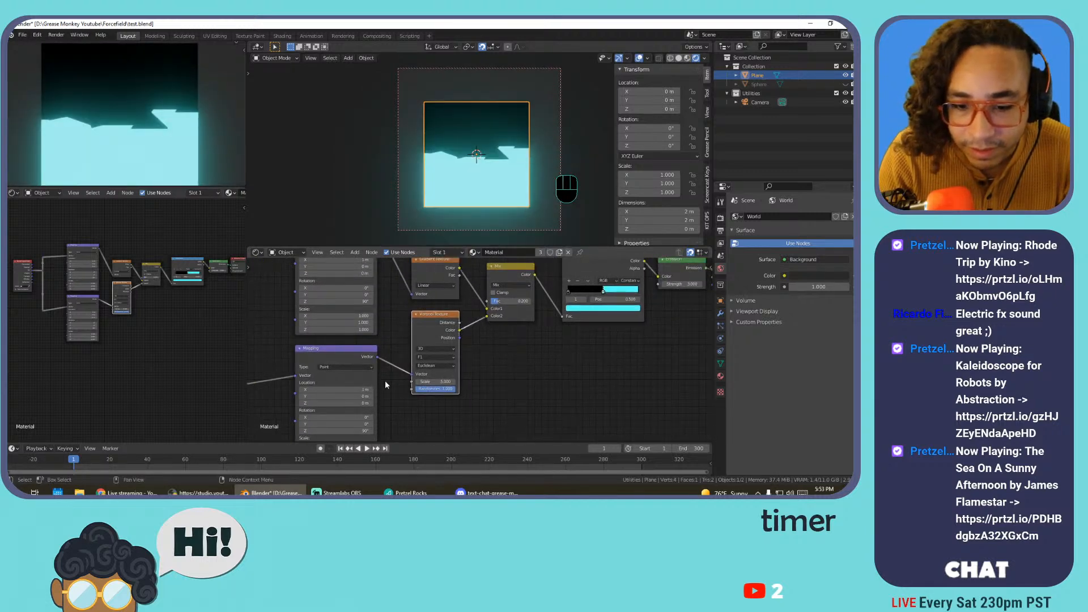
left_click_drag(362, 403, 376, 403, "shift")
key("ctrl+z")
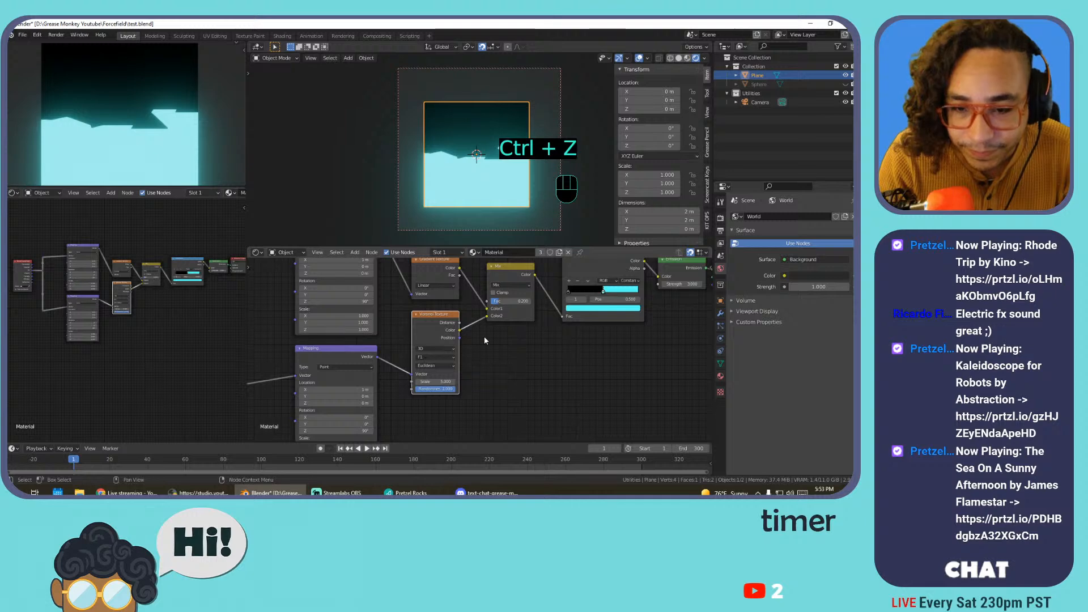
Try the Add, Multiply and Overlay blend modes on the Mix node, and return it to Mix
left_click(505, 286)
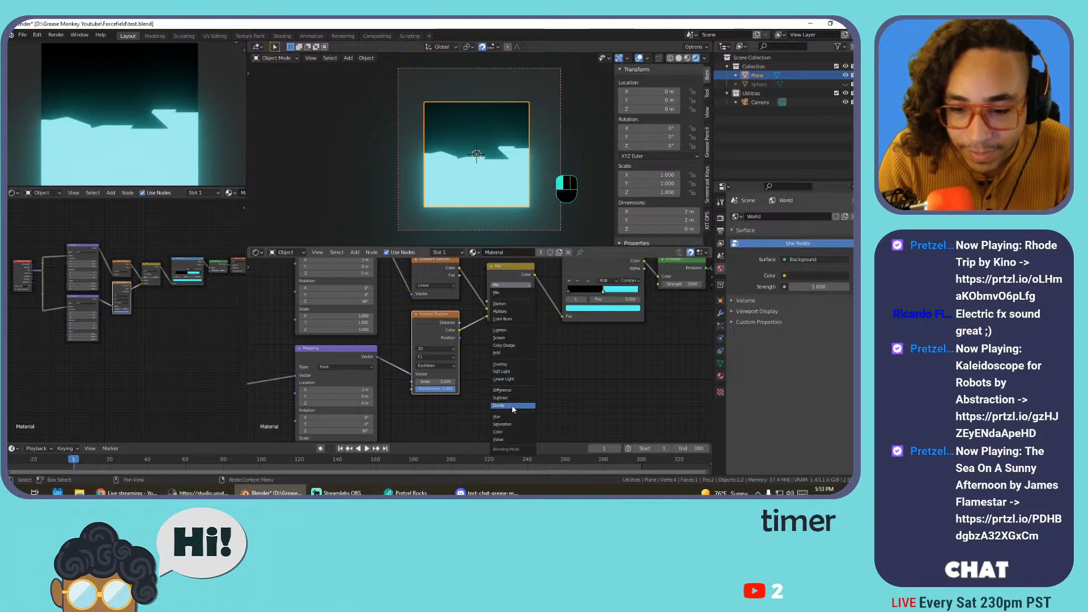
left_click(515, 353)
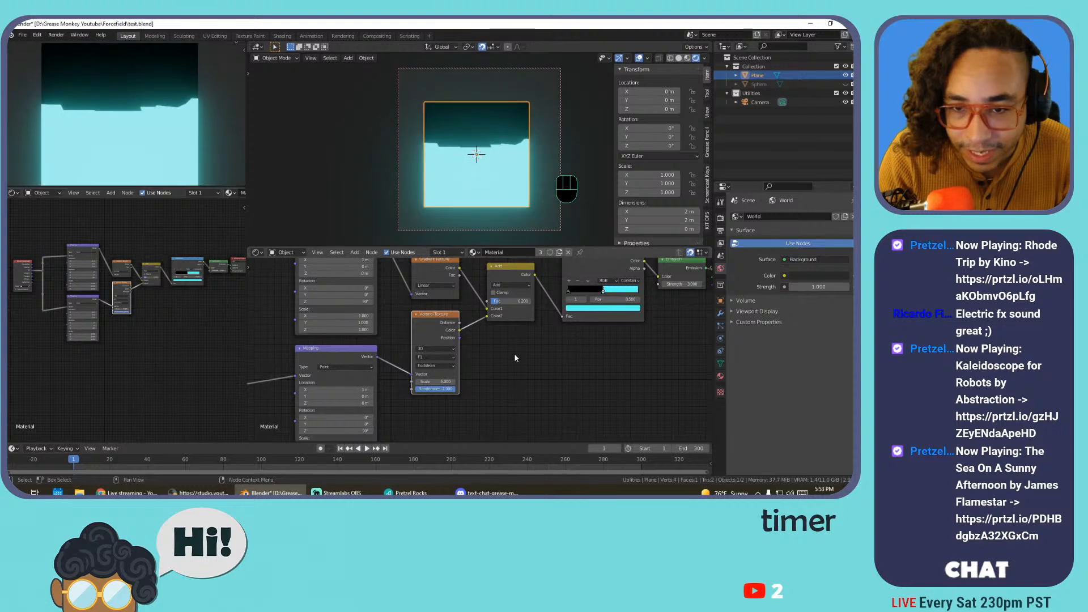
left_click(512, 311)
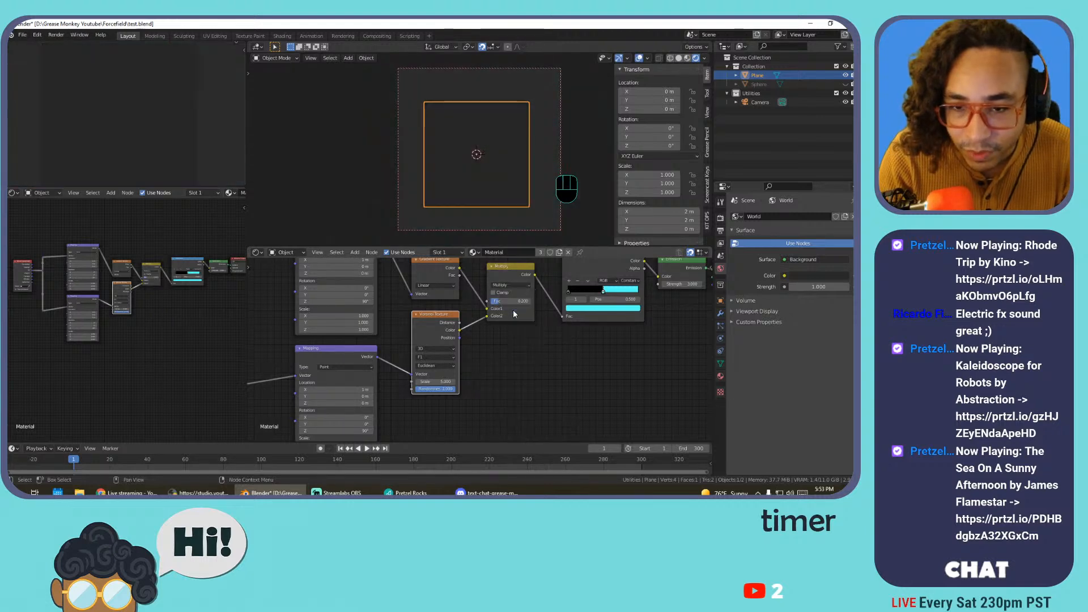
left_click(510, 285)
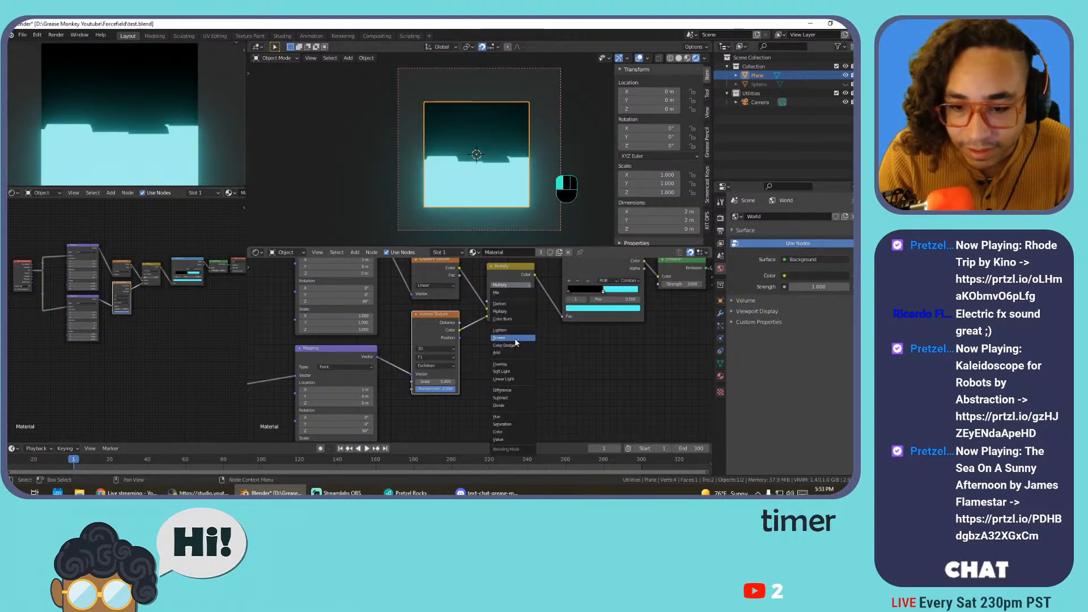
left_click(510, 364)
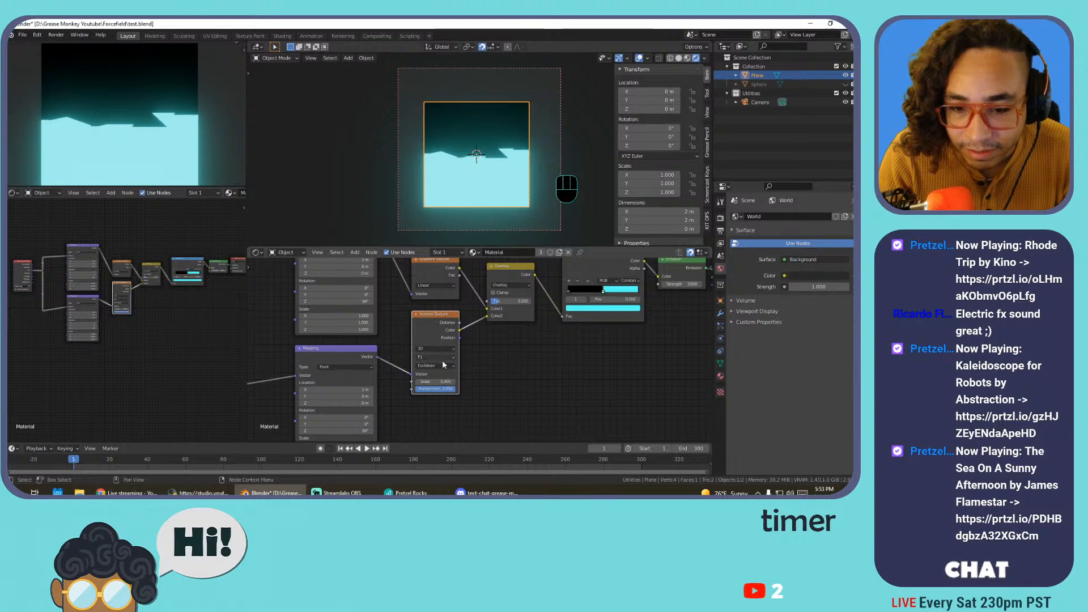
left_click(510, 285)
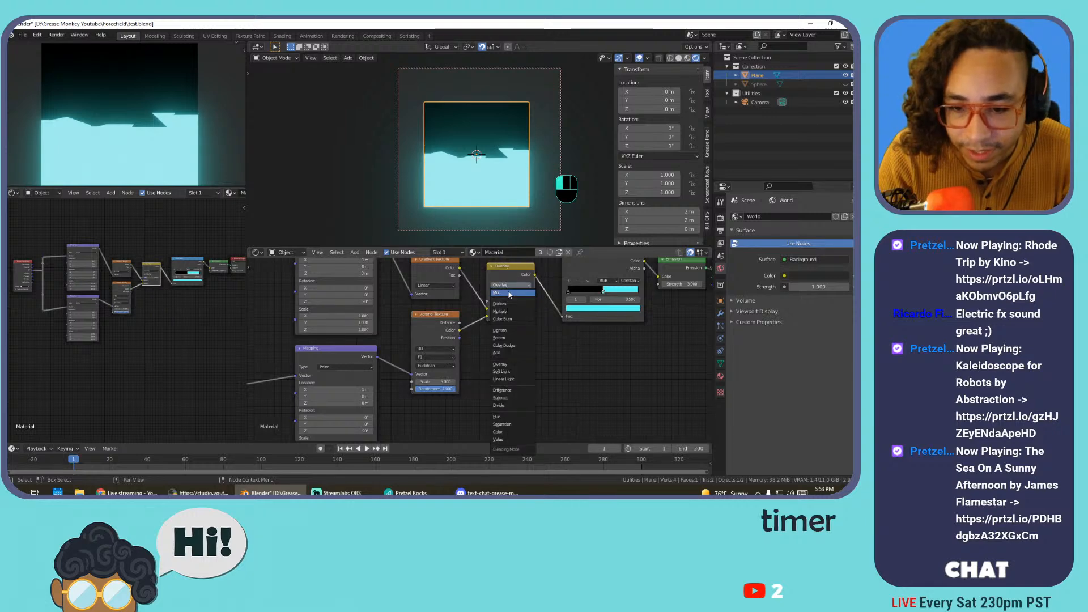
left_click(507, 298)
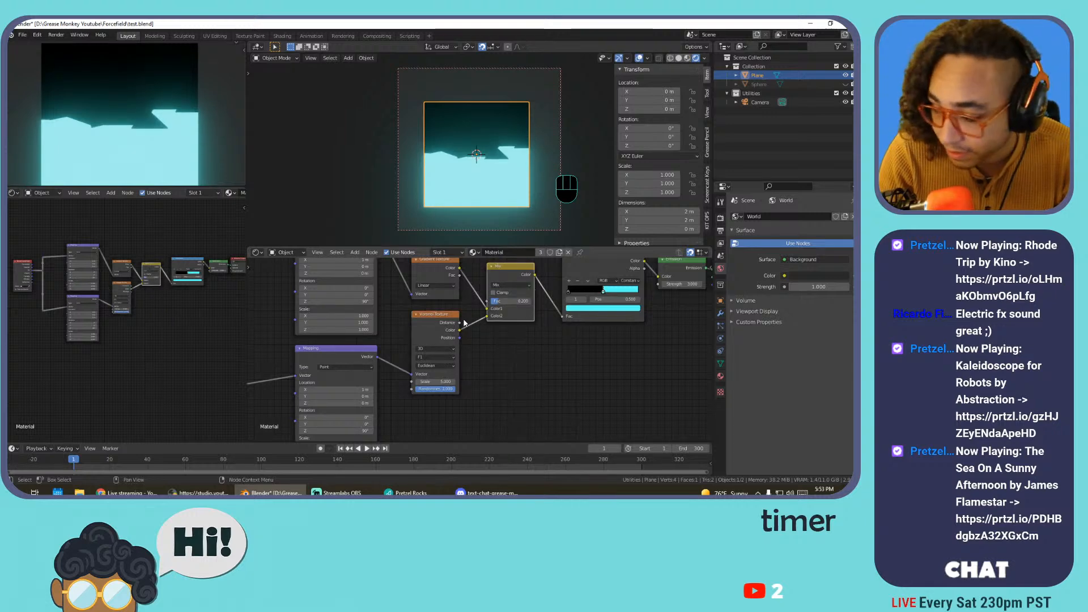
Set the Voronoi Texture's feature output to Smooth F1
middle_click_drag(391, 389, 491, 363)
scroll(490, 363, "down", 1)
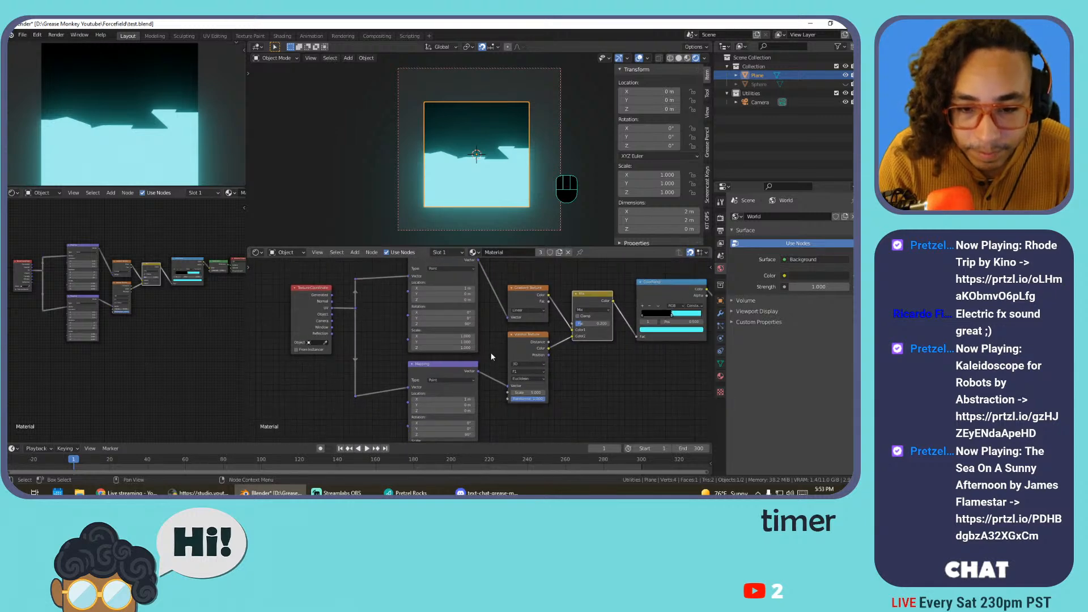
scroll(490, 352, "up", 1)
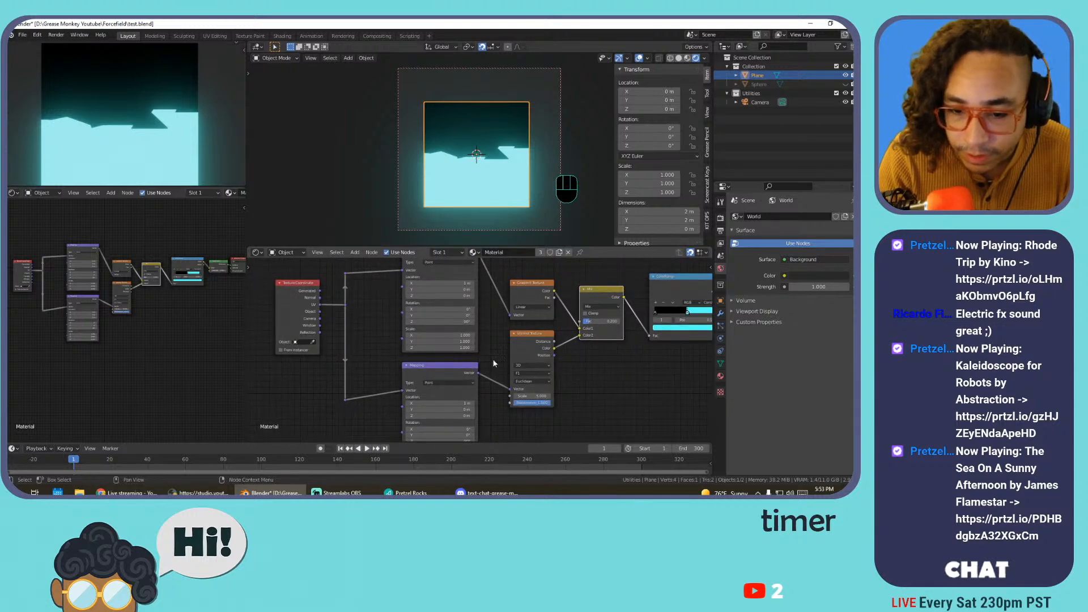
middle_click_drag(474, 365, 455, 324)
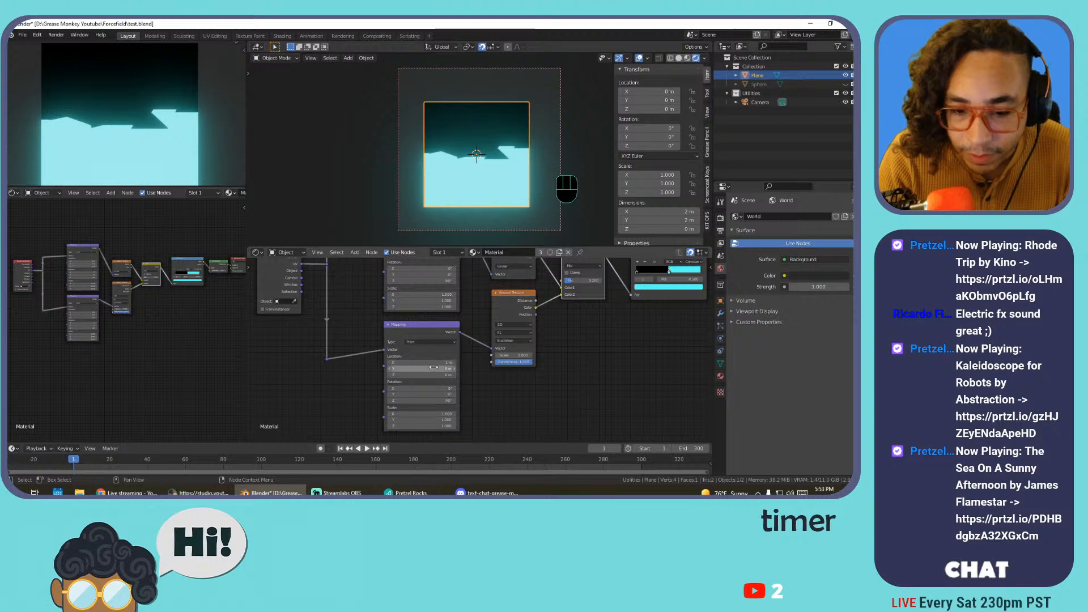
left_click(511, 332)
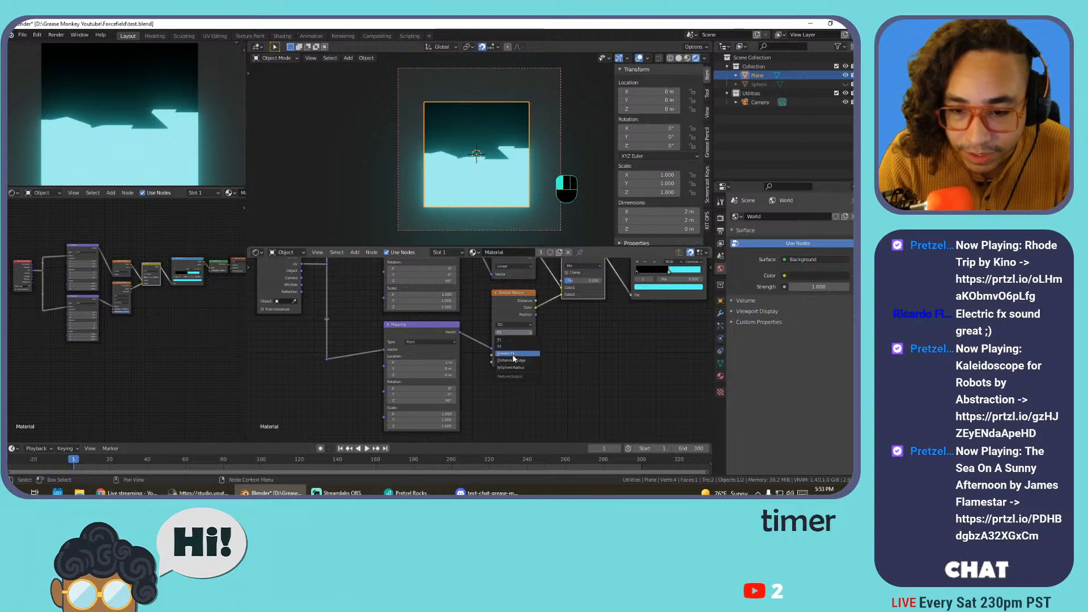
left_click(513, 354)
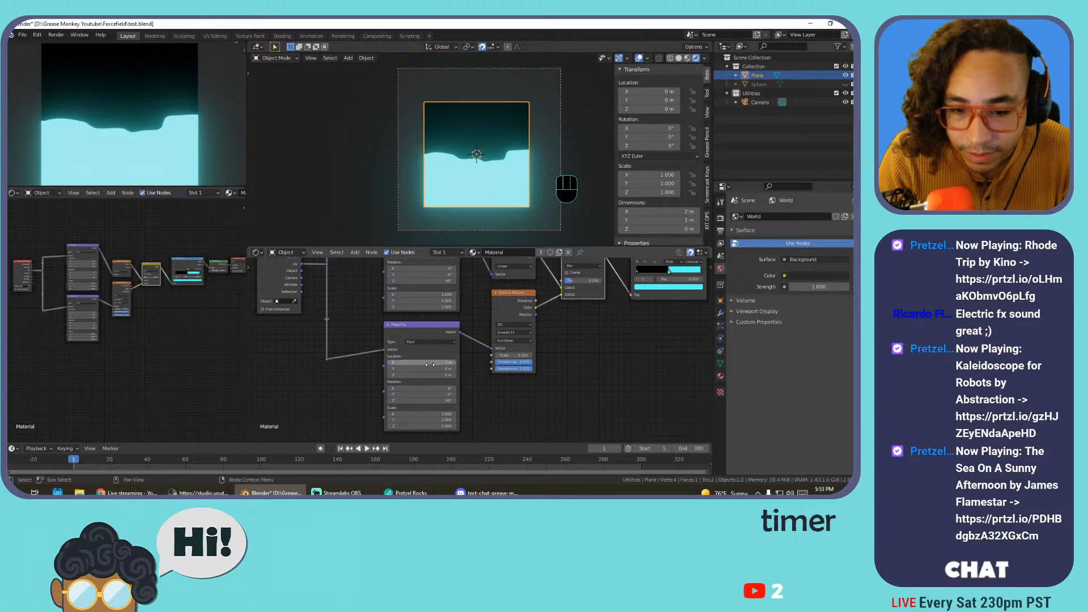
Try shifting the smoothed Voronoi pattern with the lower Mapping node's Location Z, and undo the change
left_click_drag(422, 375, 498, 373, "shift")
key("ctrl+z")
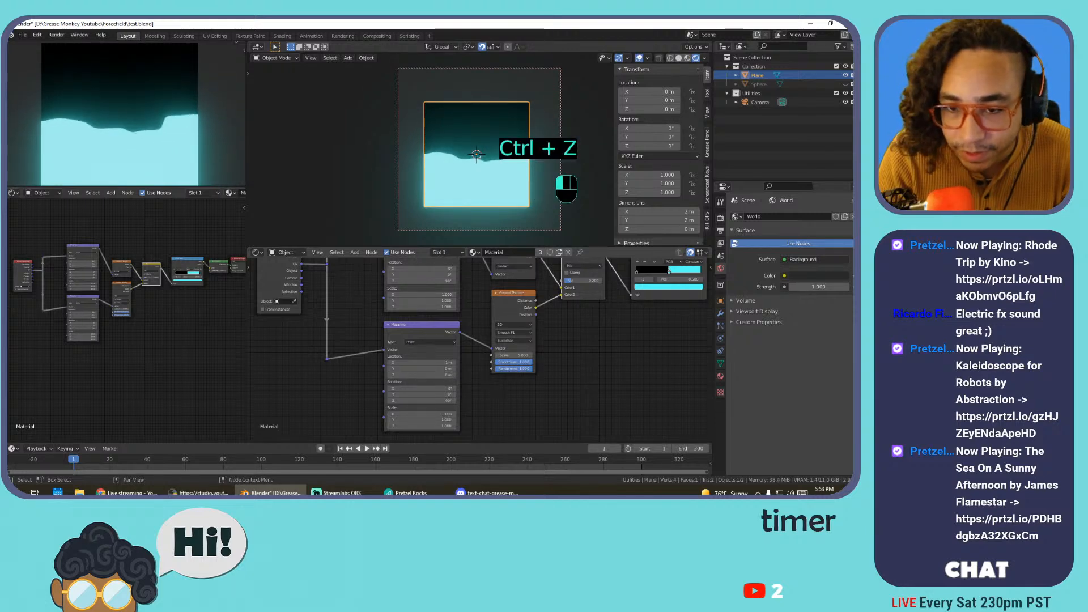
key("ctrl+z")
Set the Voronoi Texture's Smoothness and Randomness to 0.000, and test the blocky edge by raising the lower Mapping node's Location Z
scroll(505, 371, "up", 2)
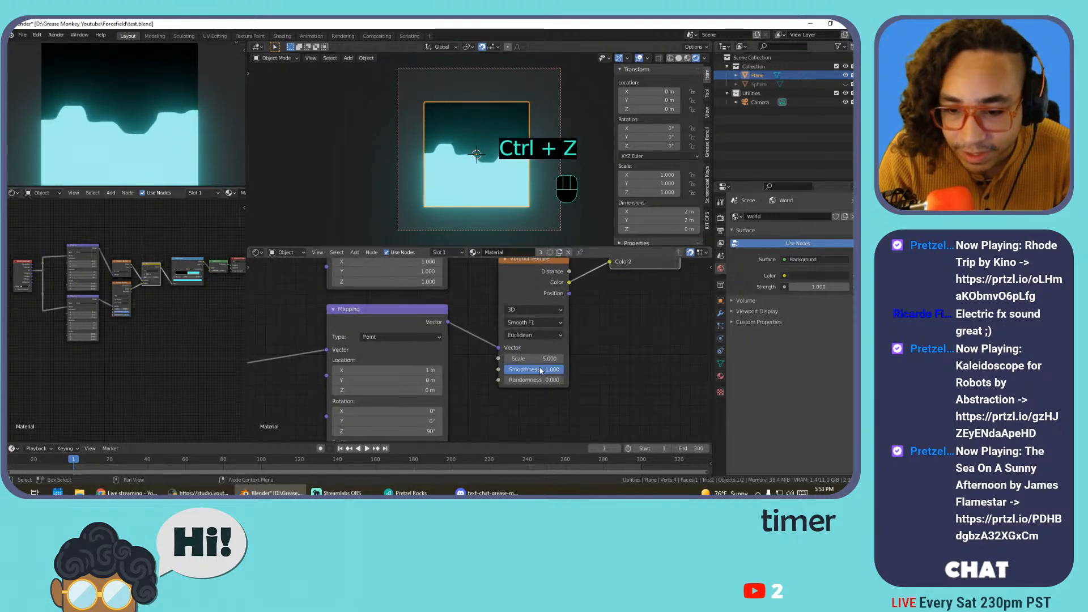
left_click_drag(540, 365, 482, 367)
left_click_drag(385, 390, 396, 390, "shift")
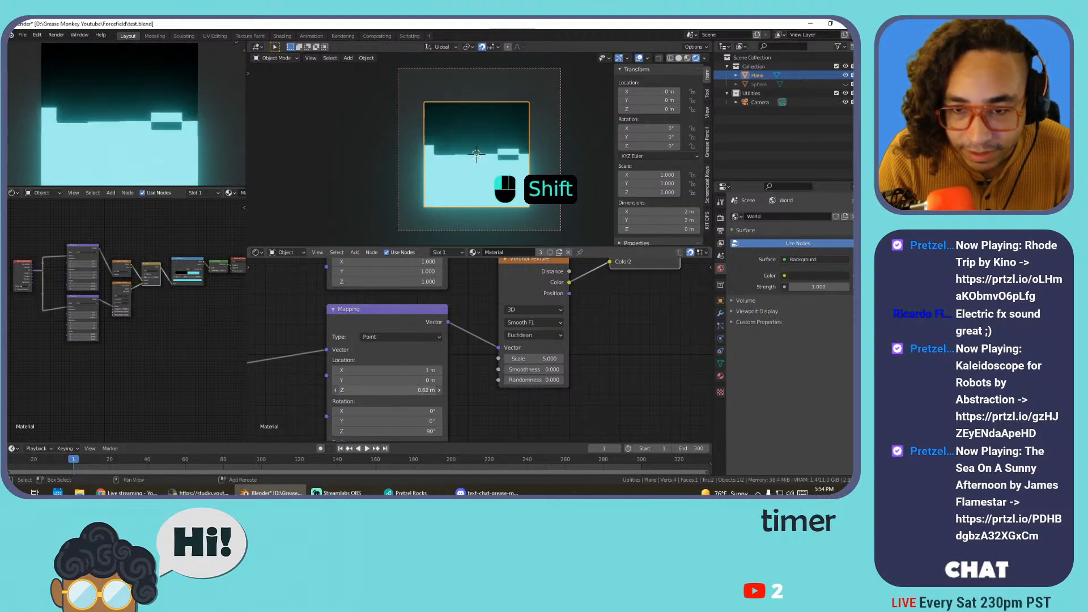
left_click_drag(375, 390, 397, 390, "shift")
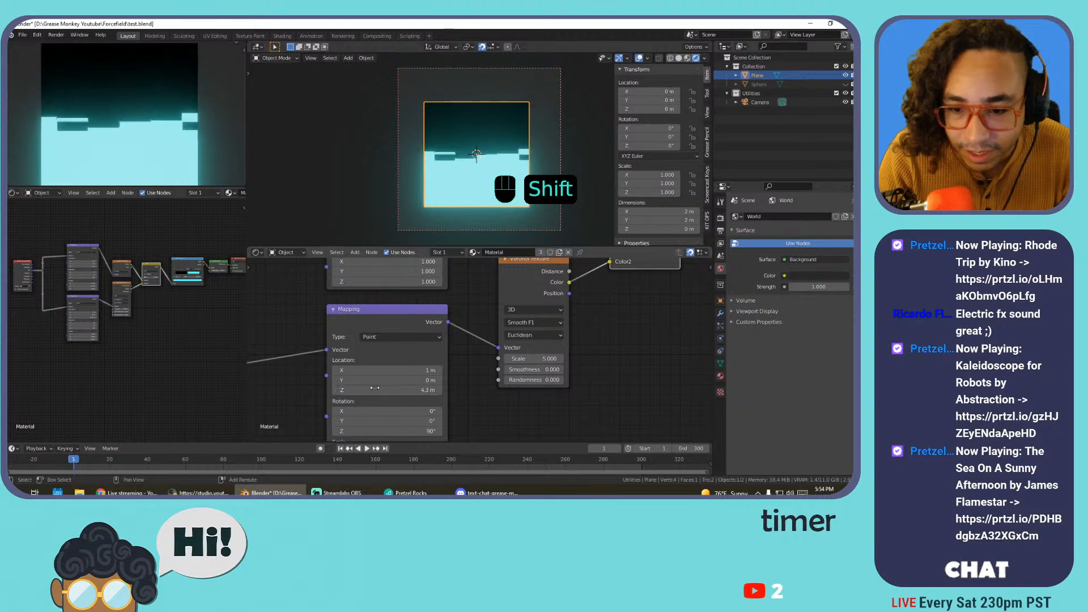
Raise the Voronoi Texture's Scale to 37.960 and the lower Mapping node's Location Z to 6.77 m
left_click_drag(534, 359, 545, 358, "shift")
left_click_drag(533, 359, 566, 358, "shift")
left_click_drag(391, 390, 447, 390, "shift")
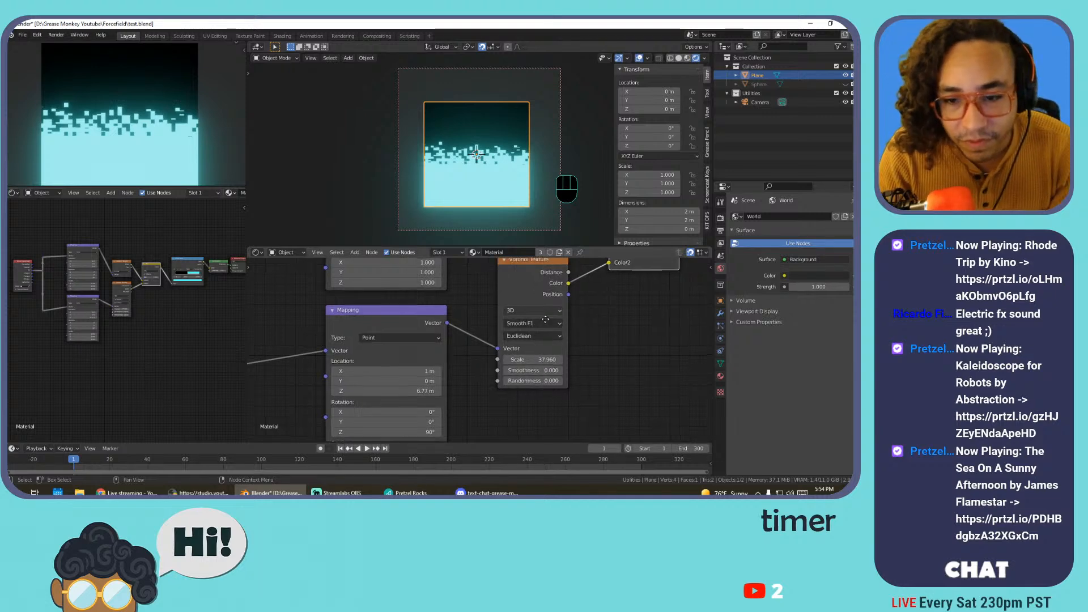
Switch the Voronoi Texture node to a Musgrave Texture
middle_click_drag(535, 270, 468, 326)
key("shift+s")
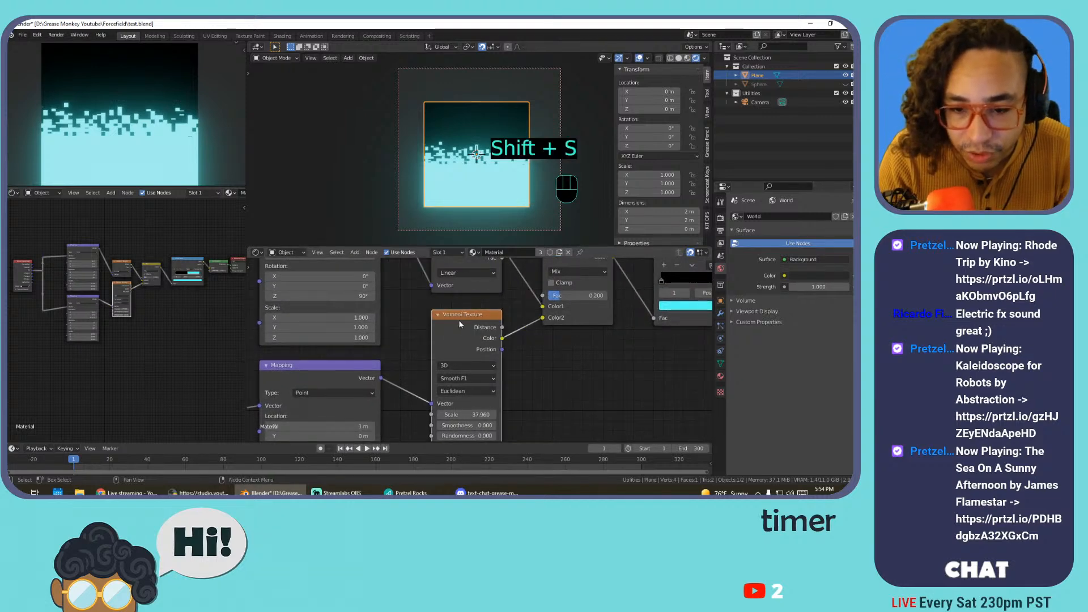
scroll(457, 320, "down", 3)
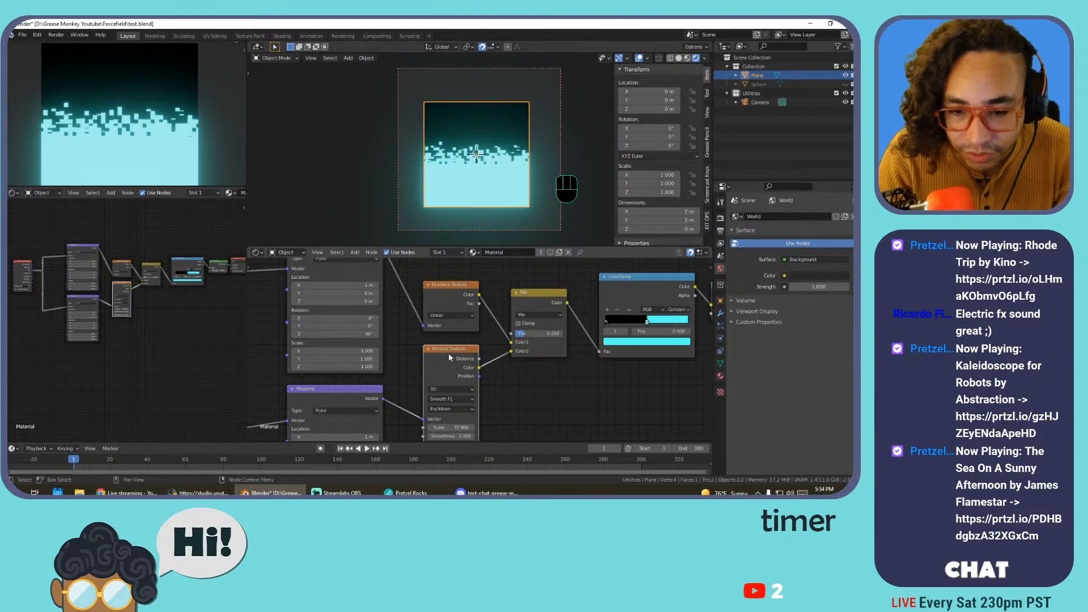
key("shift+s")
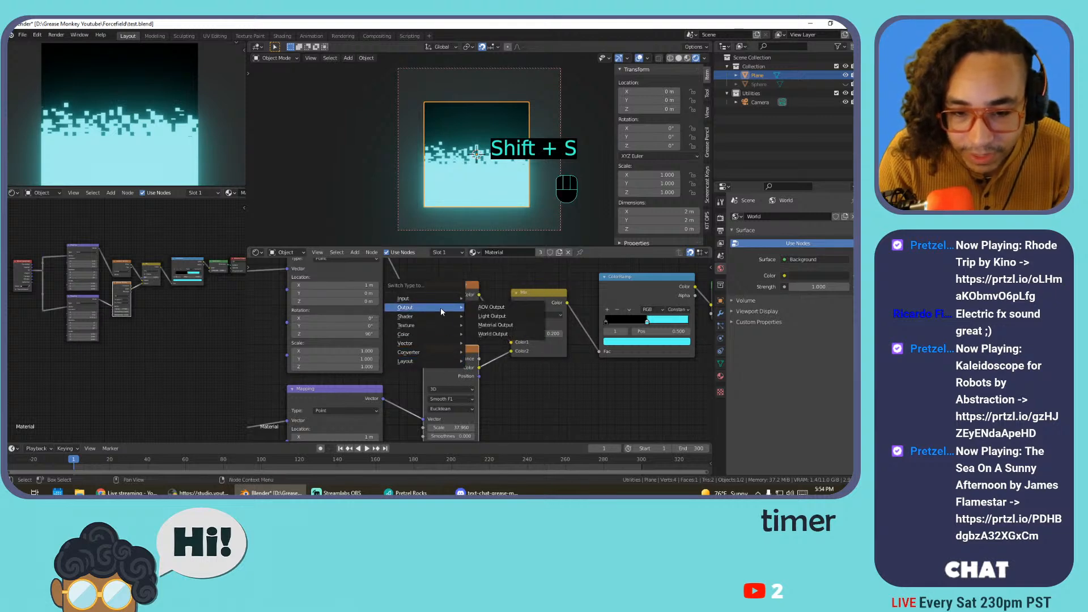
mouse_move(448, 326)
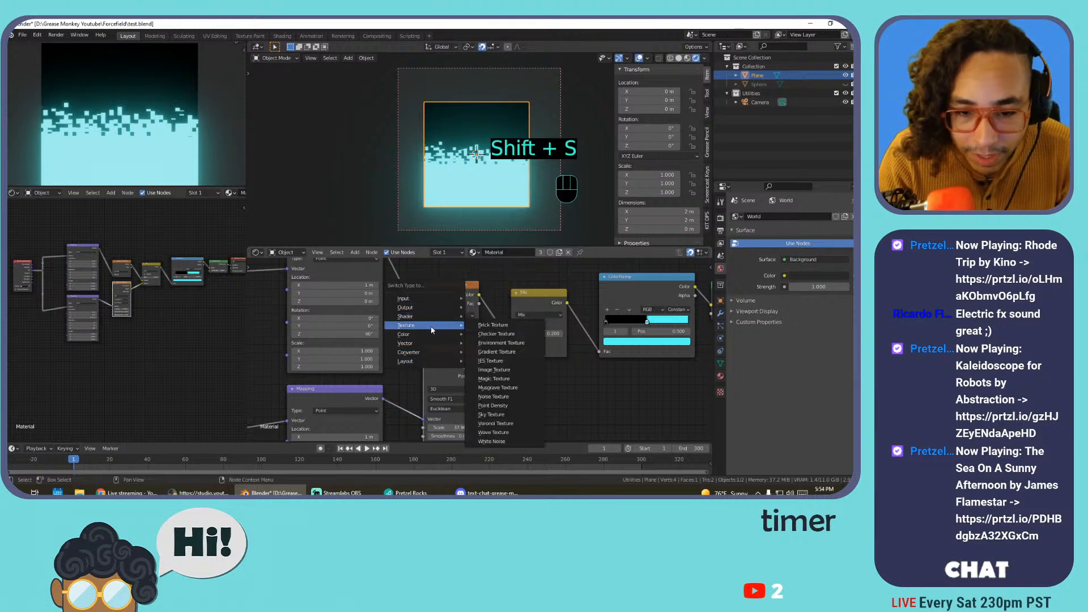
left_click(497, 387)
scroll(517, 349, "up", 2)
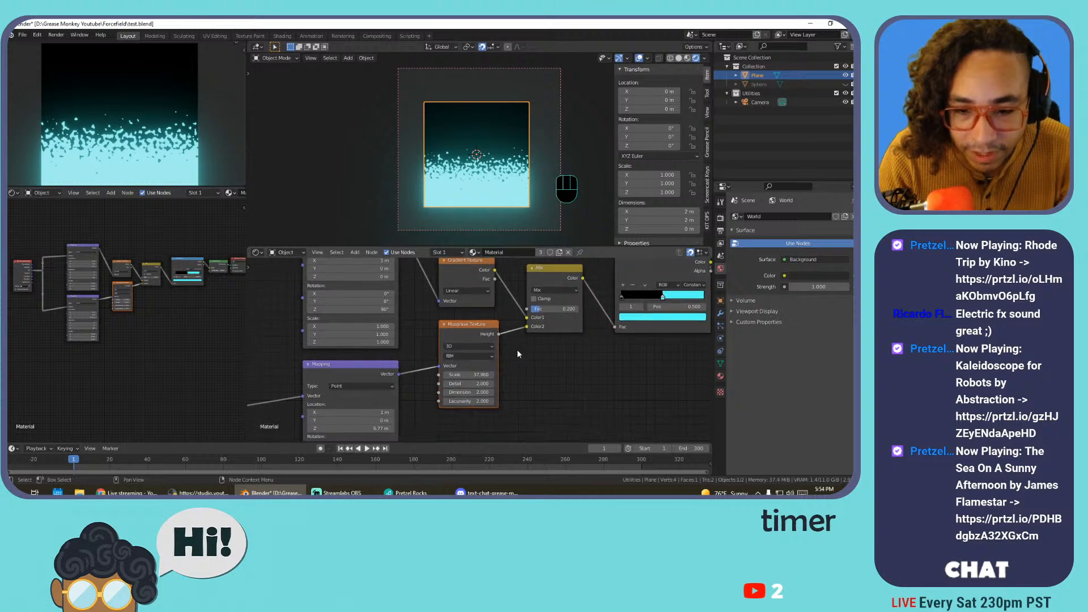
Set the Musgrave Texture's Scale to 12.360, Detail to 3.300 and Lacunarity to 0.820, and briefly test the lower Mapping node's Location Z
left_click_drag(475, 381, 507, 404)
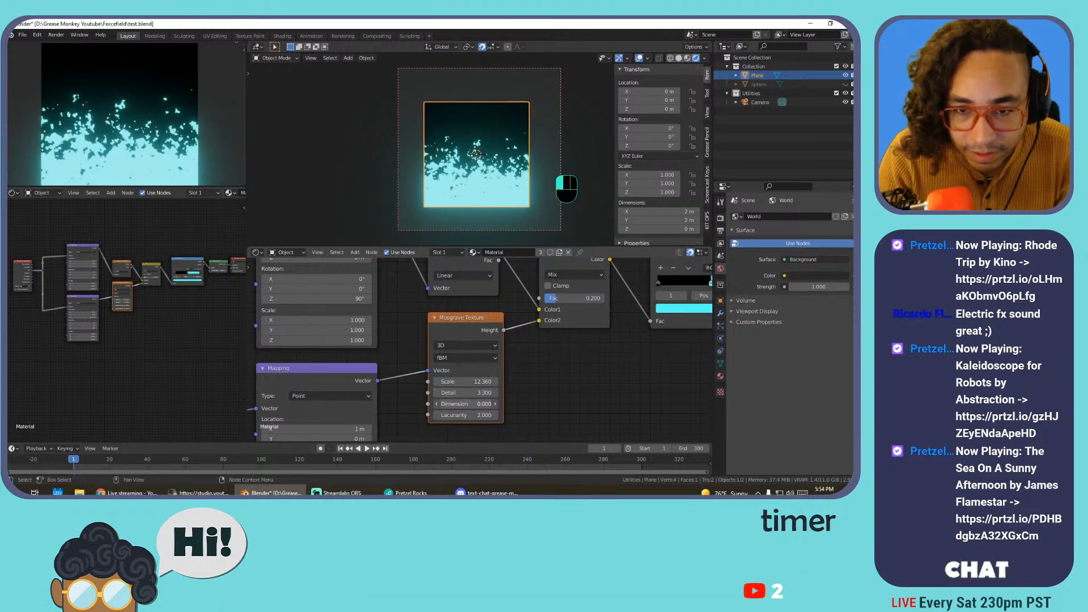
key("ctrl+z")
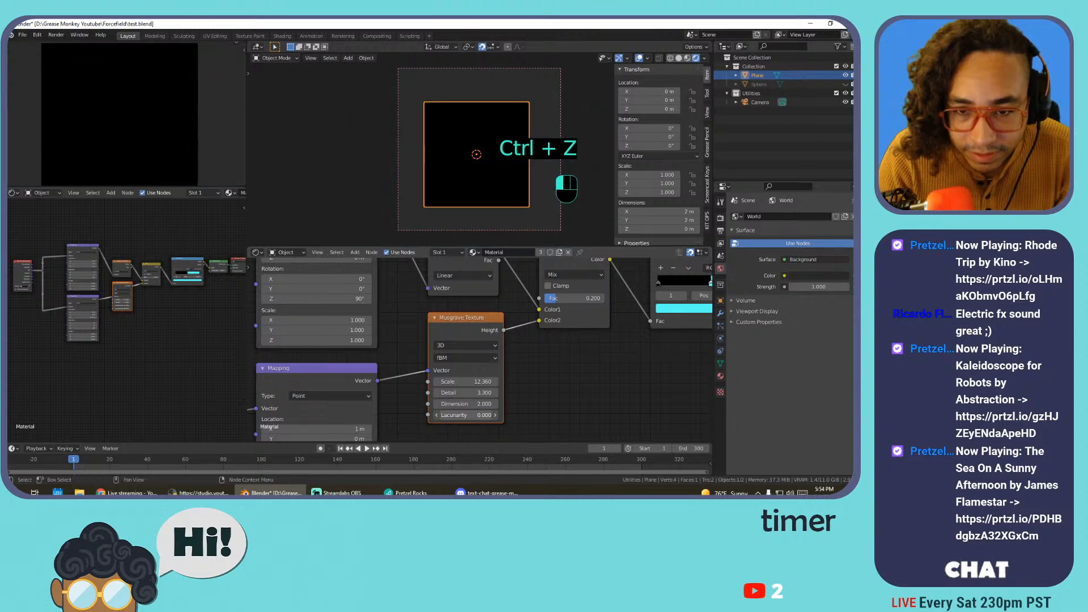
mouse_move(466, 415)
left_mouse_down()
mouse_move(482, 416)
mouse_move(471, 416)
left_mouse_up()
middle_click_drag(394, 400, 396, 369)
mouse_move(334, 420)
left_mouse_down()
mouse_move(363, 419)
mouse_move(335, 418)
left_mouse_up()
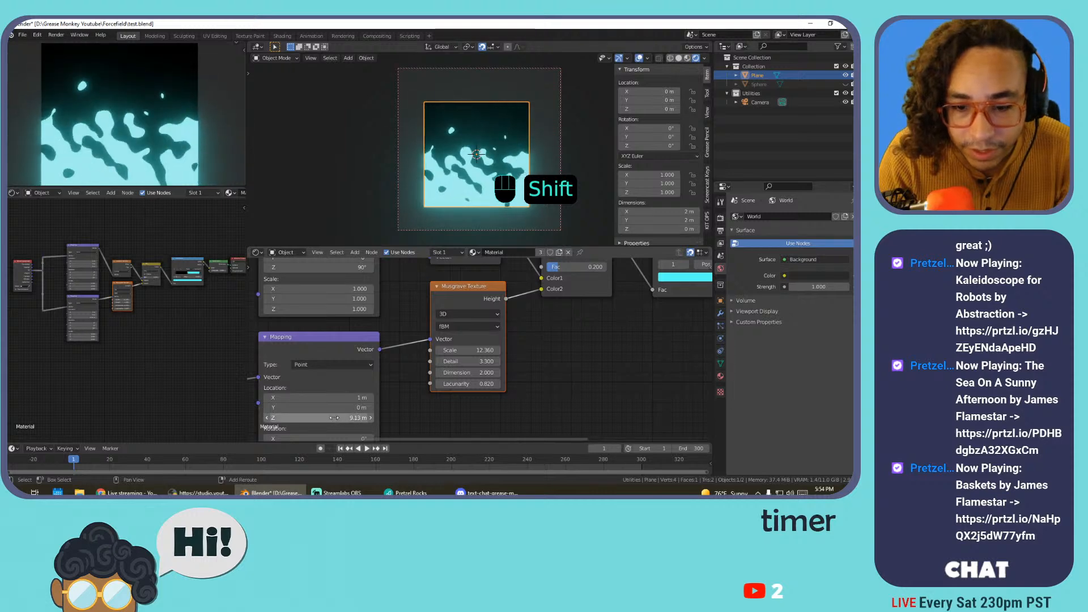
key("ctrl+z")
Change the Musgrave type to Multifractal, set its Scale to 7.260, and undo the trial Dimension change
left_click(460, 325)
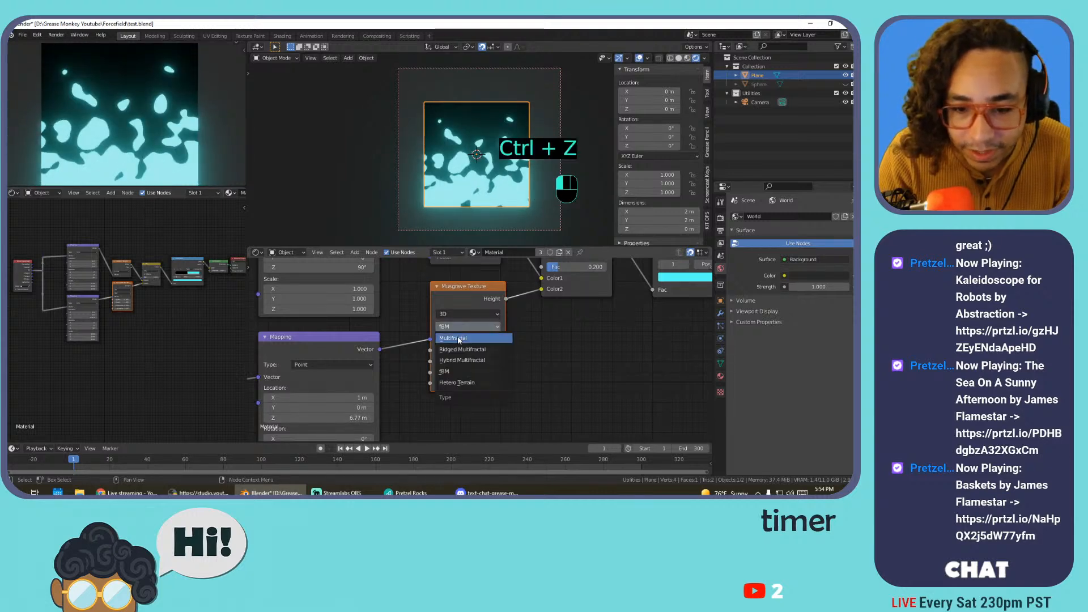
left_click(459, 338)
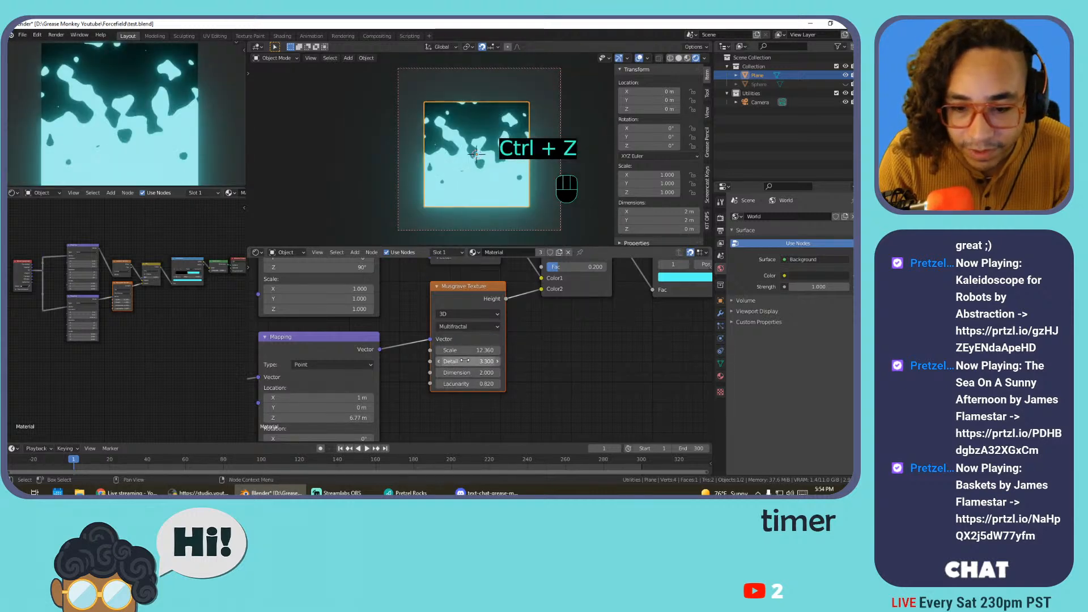
left_click_drag(458, 361, 483, 350)
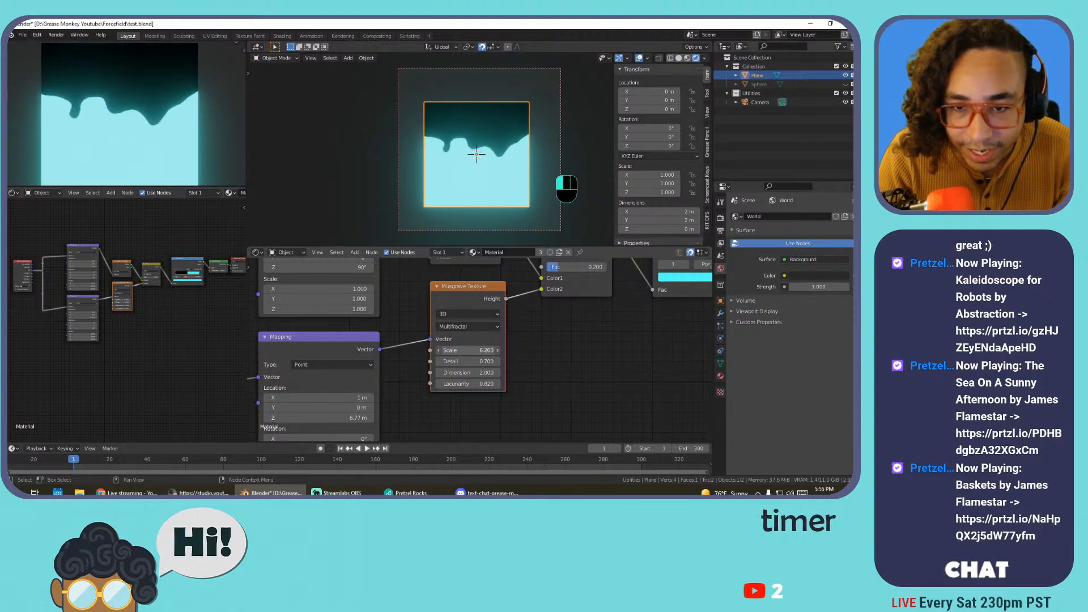
left_click_drag(468, 350, 476, 372)
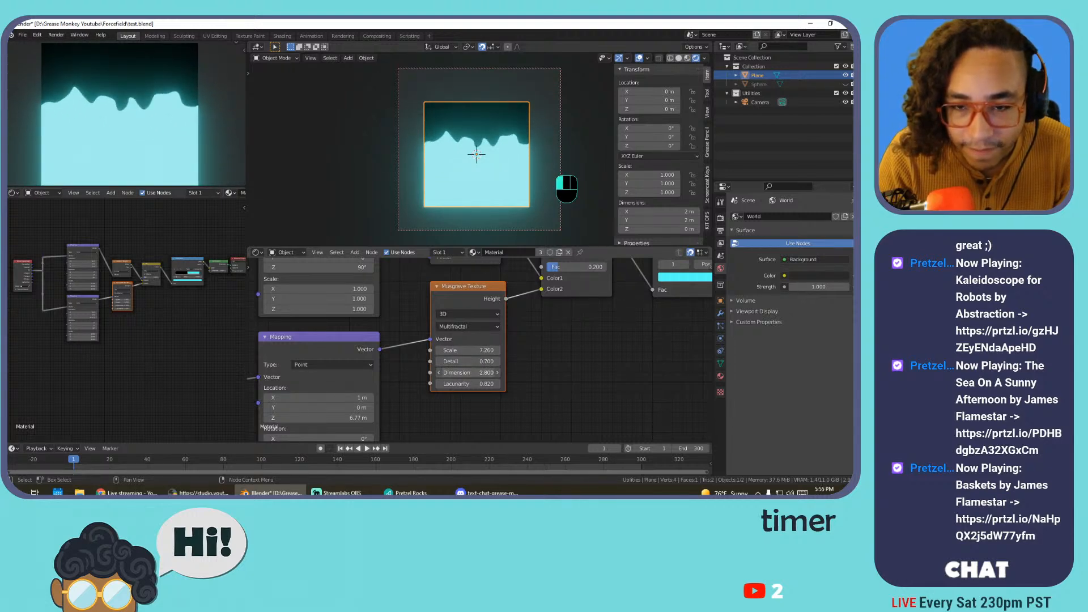
key("ctrl+z")
key("ctrl+z")
key("ctrl+z")
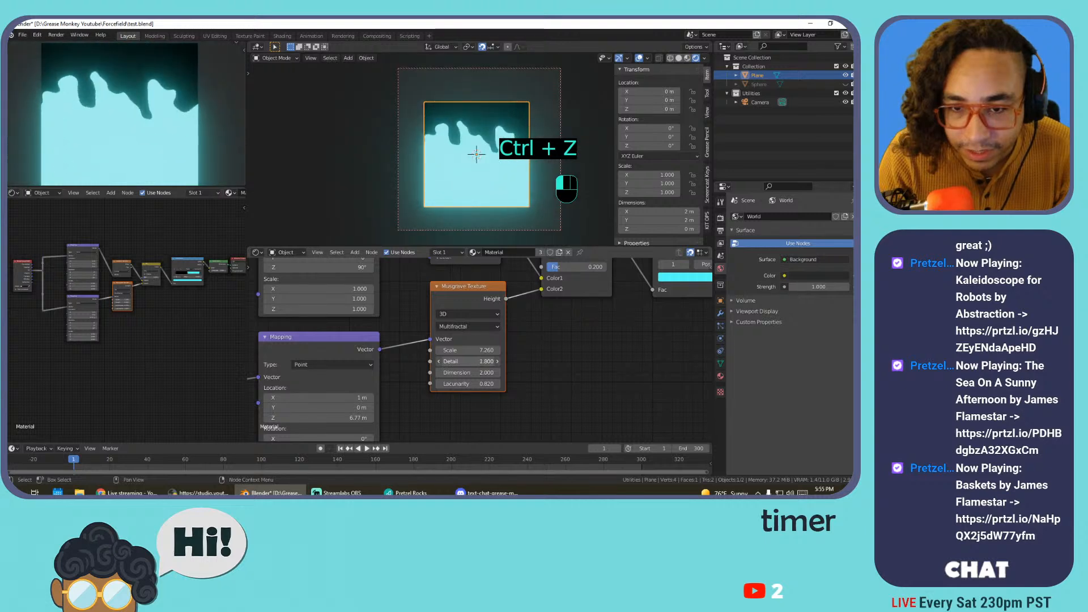
Set the Musgrave Texture's Detail to 7.200 and Lacunarity to 0.320, testing the pattern by shifting Location Z and undoing the shift
mouse_move(460, 384)
left_mouse_down()
mouse_move(483, 384)
mouse_move(456, 383)
left_mouse_up()
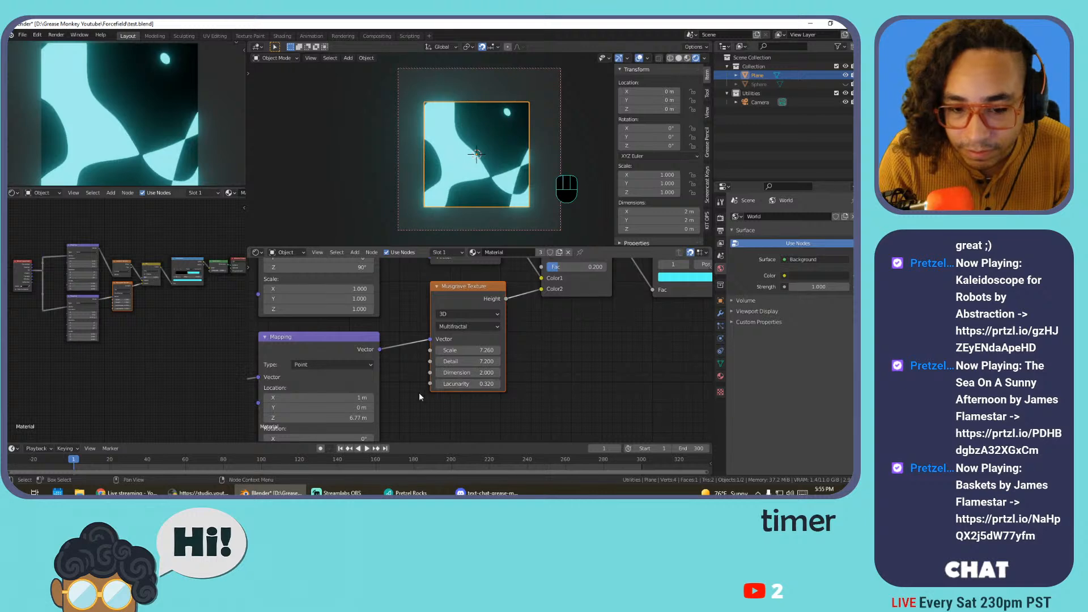
left_click_drag(317, 417, 344, 415, "shift")
key("ctrl+z")
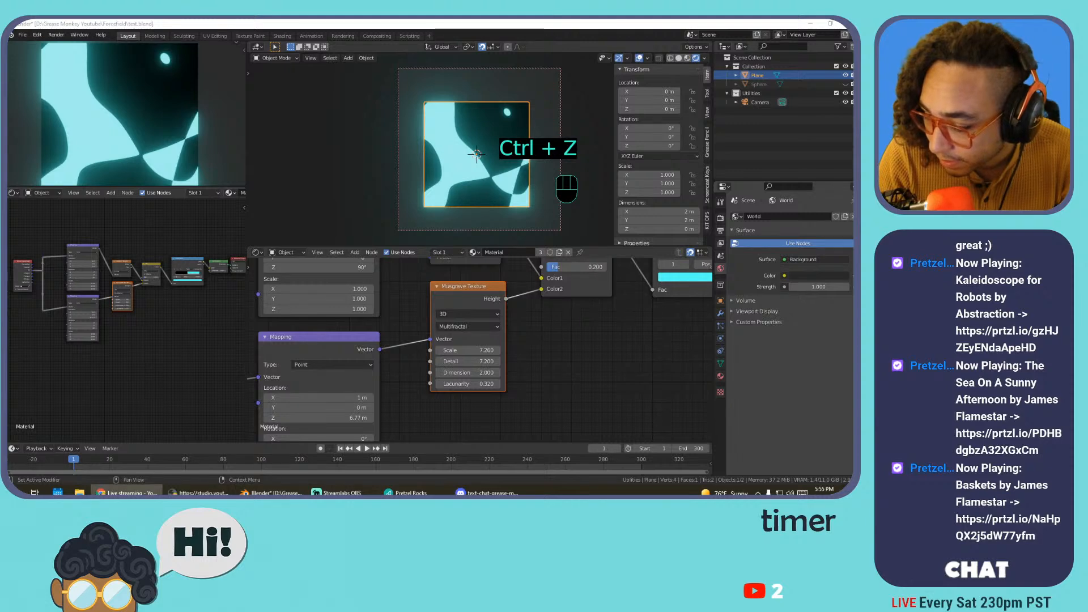
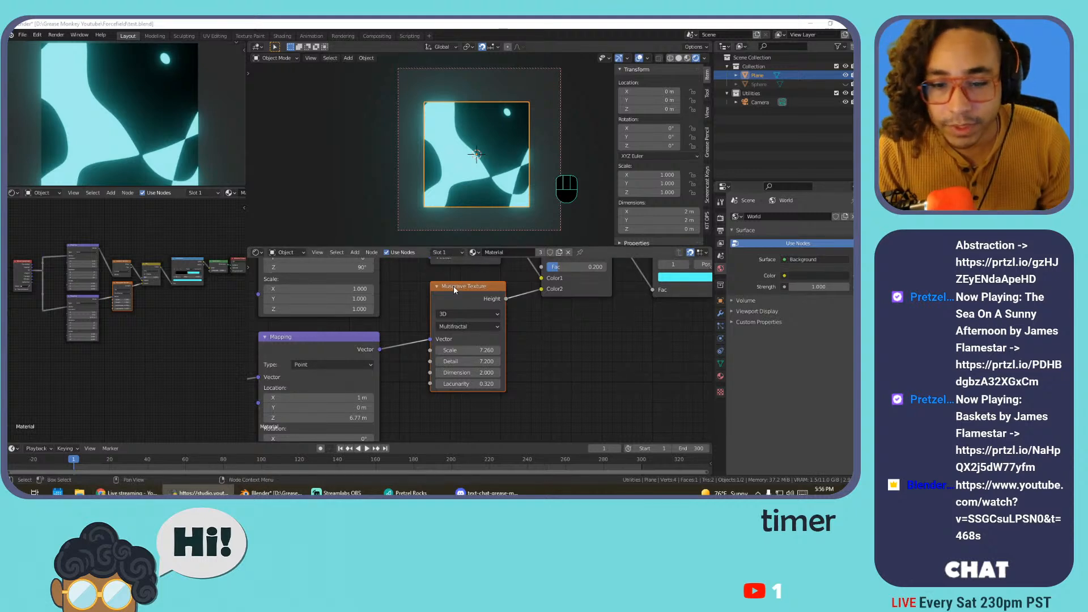
Switch the Musgrave Texture node to a Wave Texture
key("shift+s")
mouse_move(469, 292)
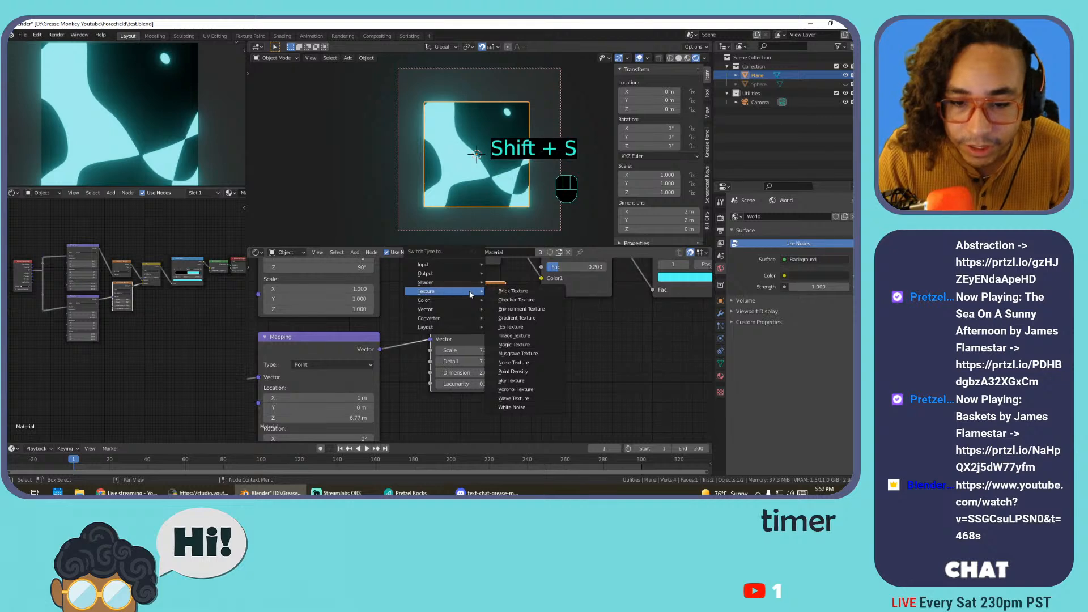
left_click(532, 397)
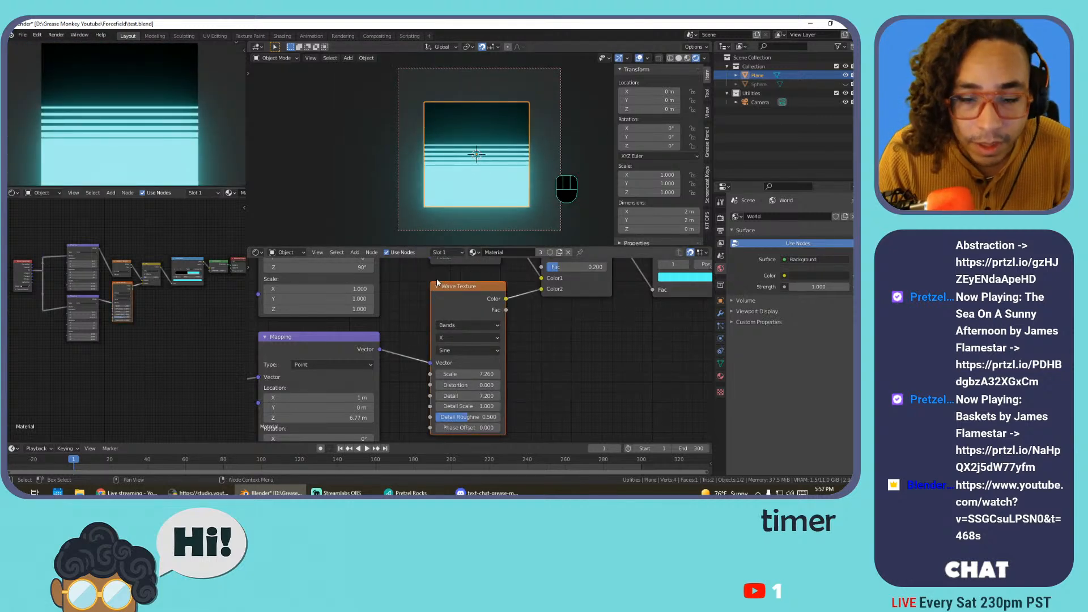
Test the wave bands with the lower Mapping node's Location Z, and reset that value to 0 m
middle_click_drag(374, 422, 407, 350)
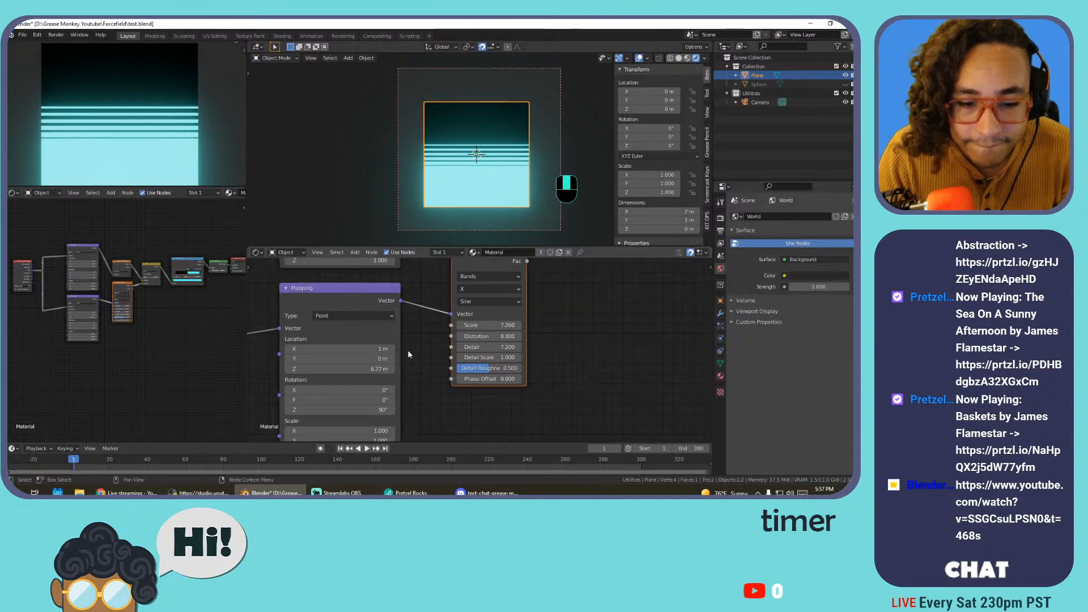
left_click_drag(348, 367, 289, 367)
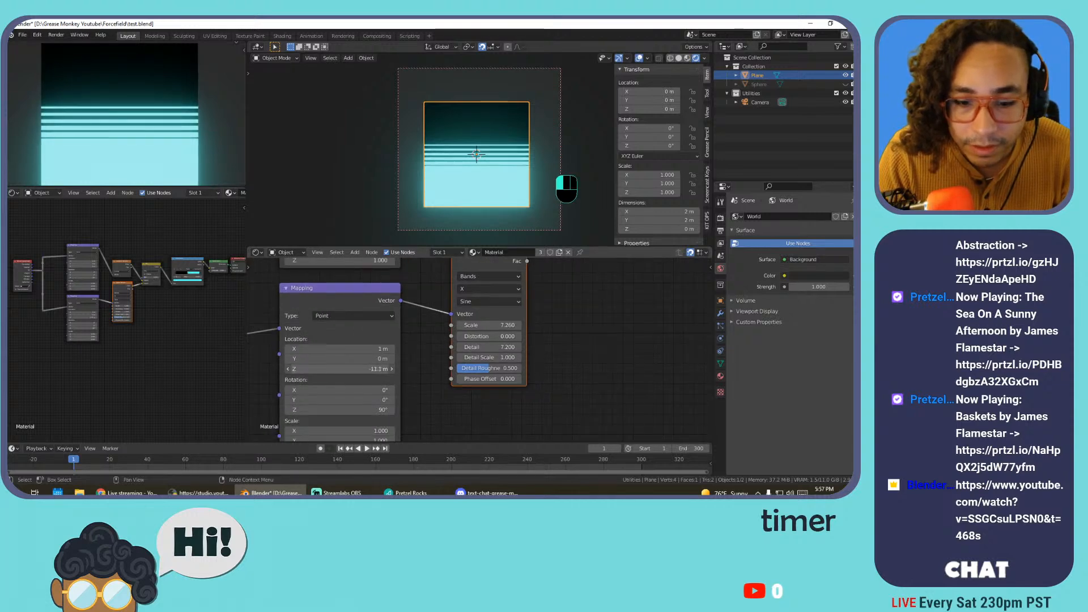
left_click(347, 368)
type("0")
key("Return")
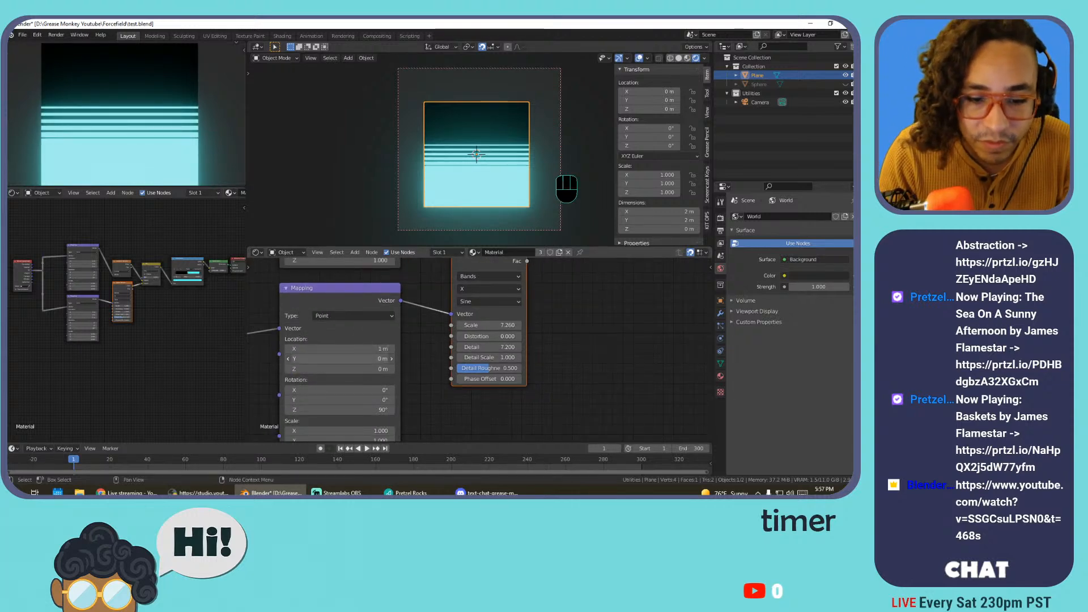
Try shifting the wave bands with the lower Mapping node's Location Y and X, and undo the changes
left_click_drag(339, 358, 394, 349)
key("ctrl+z")
key("ctrl+z")
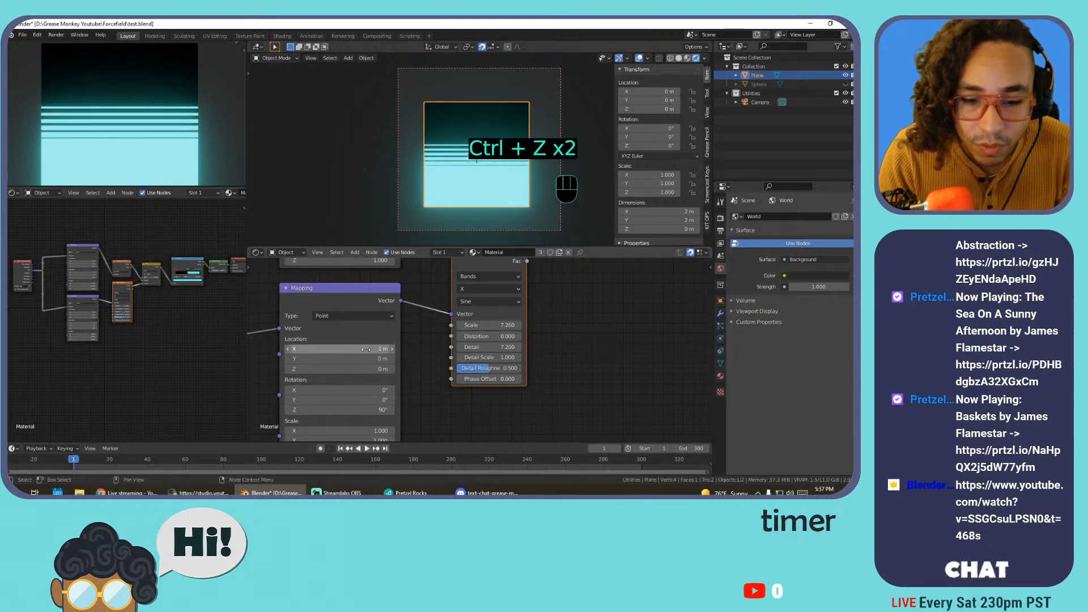
key("ctrl+z")
Set the lower Mapping node's Location X to 57 m to test how the wave bands move
left_click(366, 349, "ctrl")
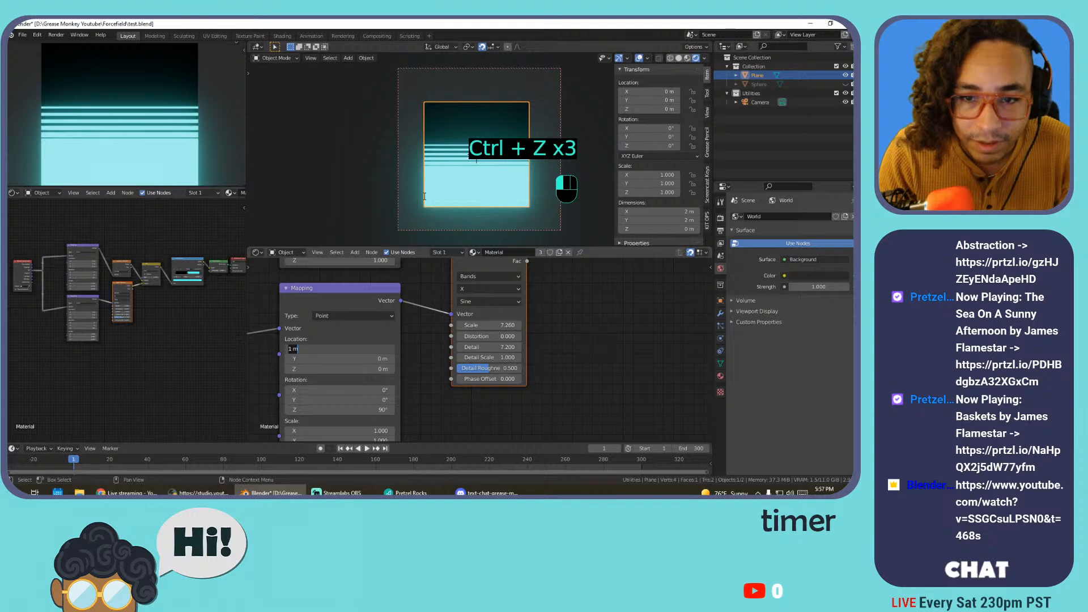
middle_click_drag(544, 161, 412, 165, "shift")
left_click_drag(363, 349, 422, 348)
mouse_move(340, 349)
left_mouse_down("ctrl")
mouse_move(362, 349)
mouse_move(340, 349)
left_mouse_up("ctrl")
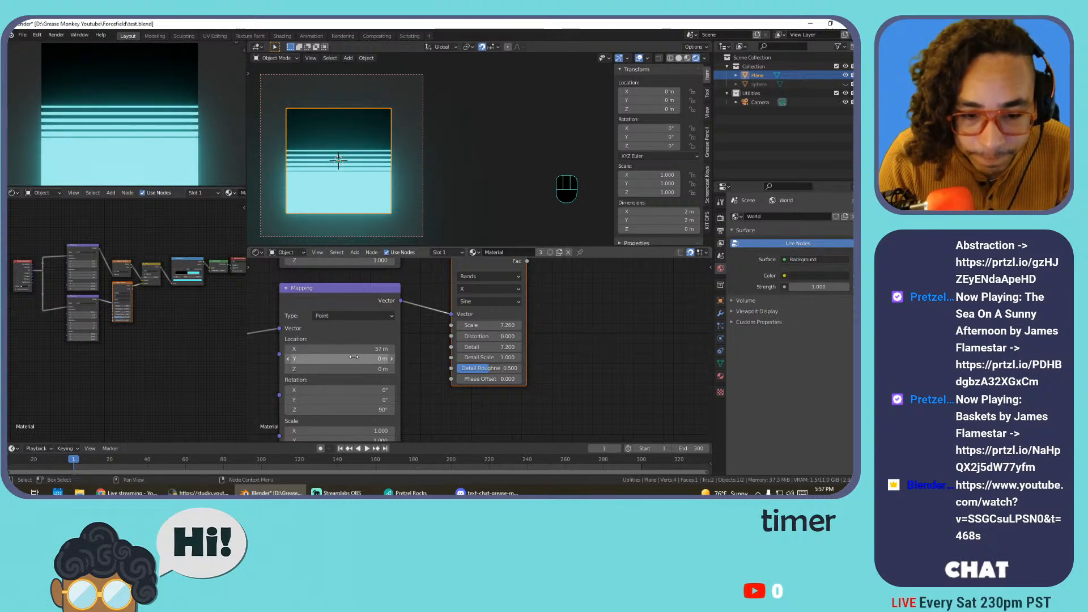
Try the Texture type on the lower Mapping node, and return it to Point
middle_click_drag(444, 367, 521, 363)
scroll(368, 321, "down", 2)
middle_click_drag(367, 320, 413, 383)
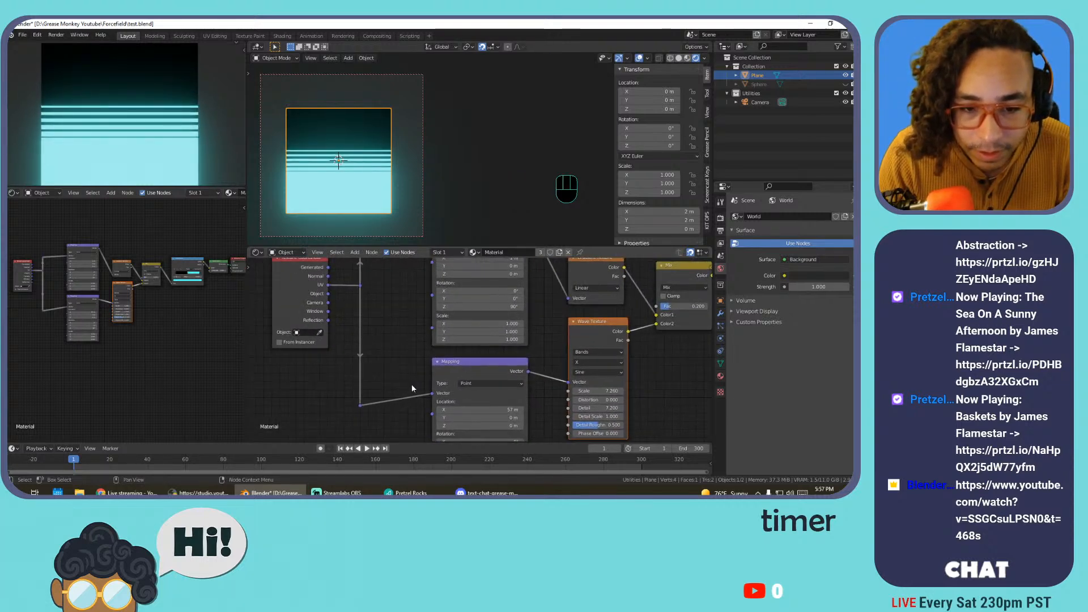
left_click(481, 384)
left_click(483, 401)
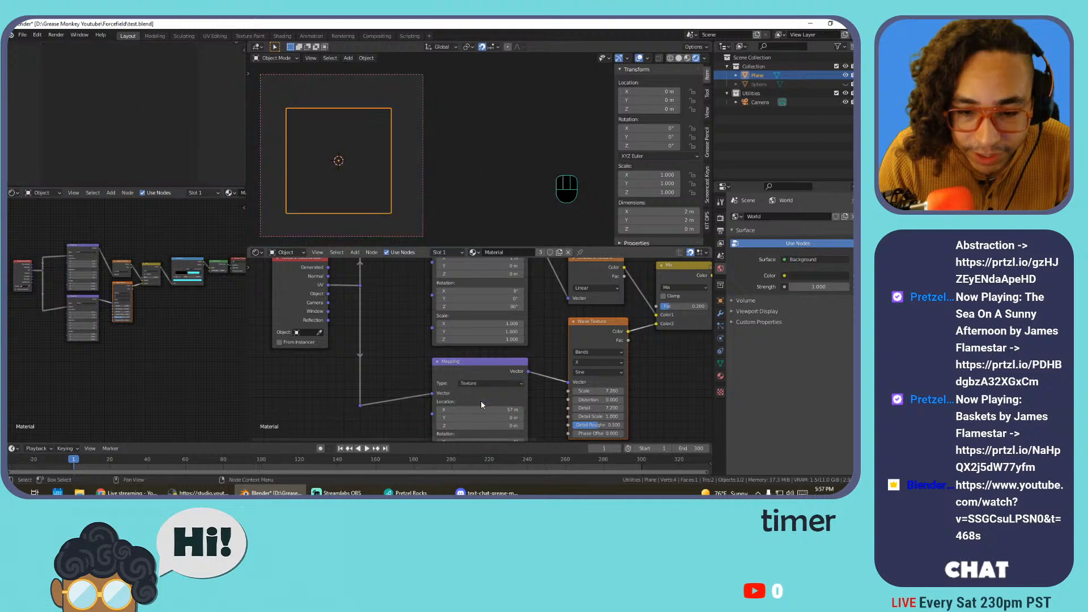
left_click(477, 384)
left_click(482, 393)
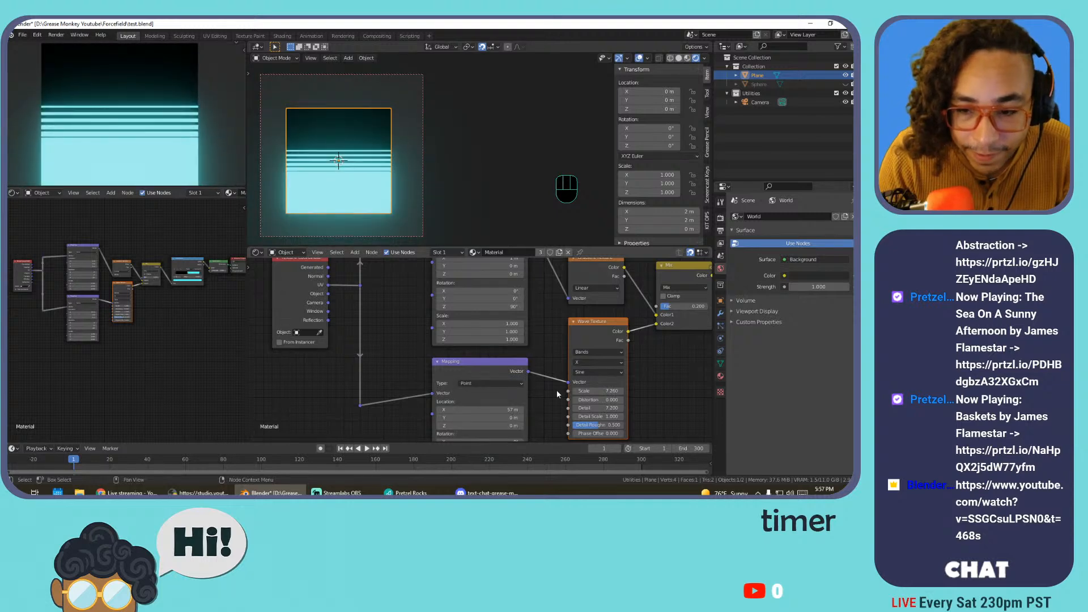
Compare the Y and Z band directions on the Wave Texture, and set the direction to Diagonal
left_click(605, 363)
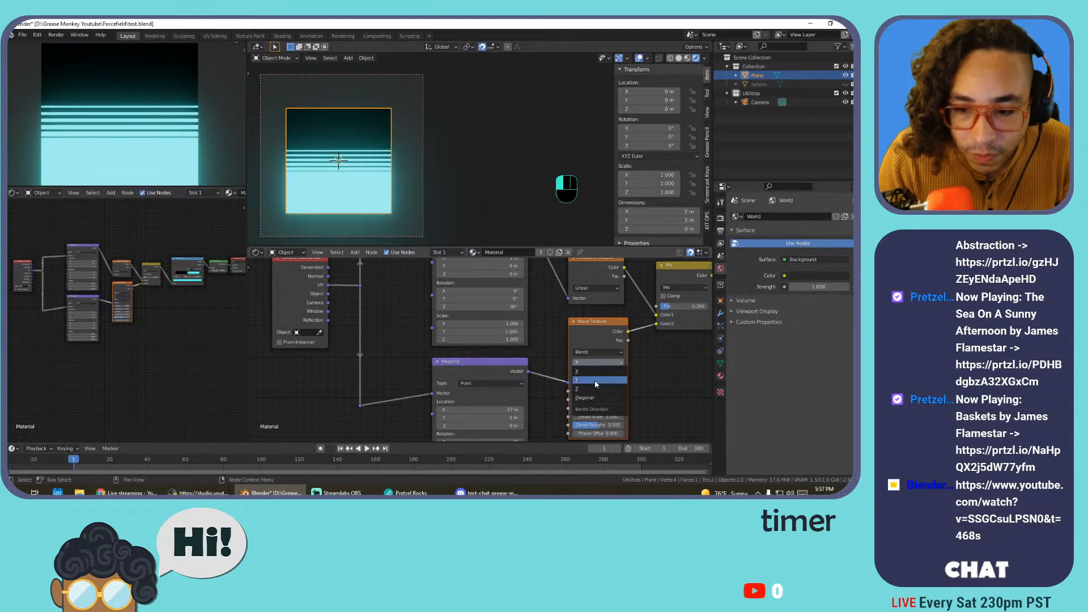
left_click(595, 380)
left_click(593, 362)
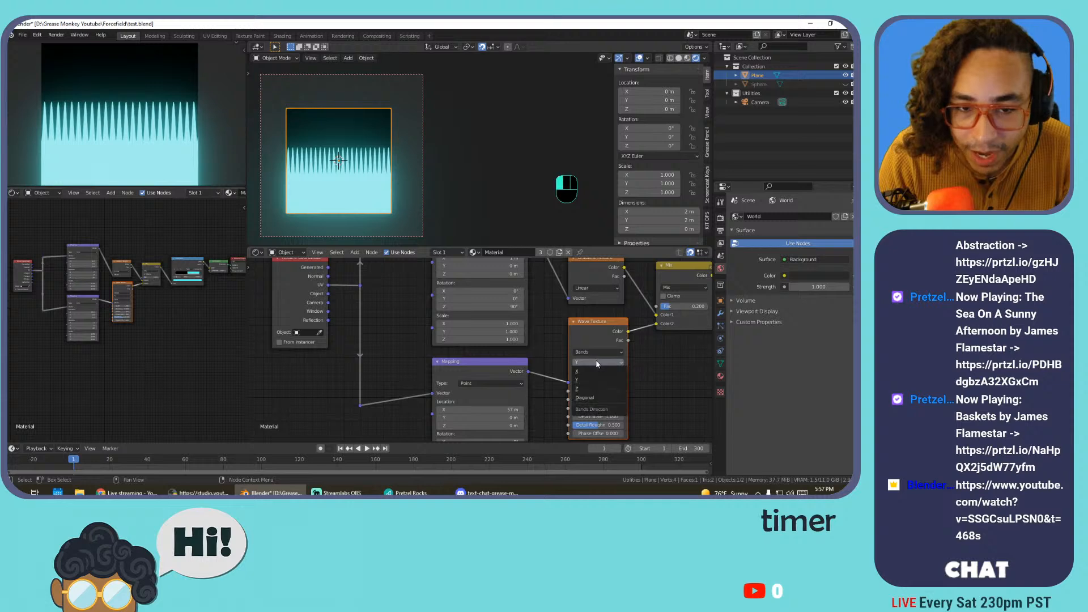
left_click(593, 389)
left_click(597, 362)
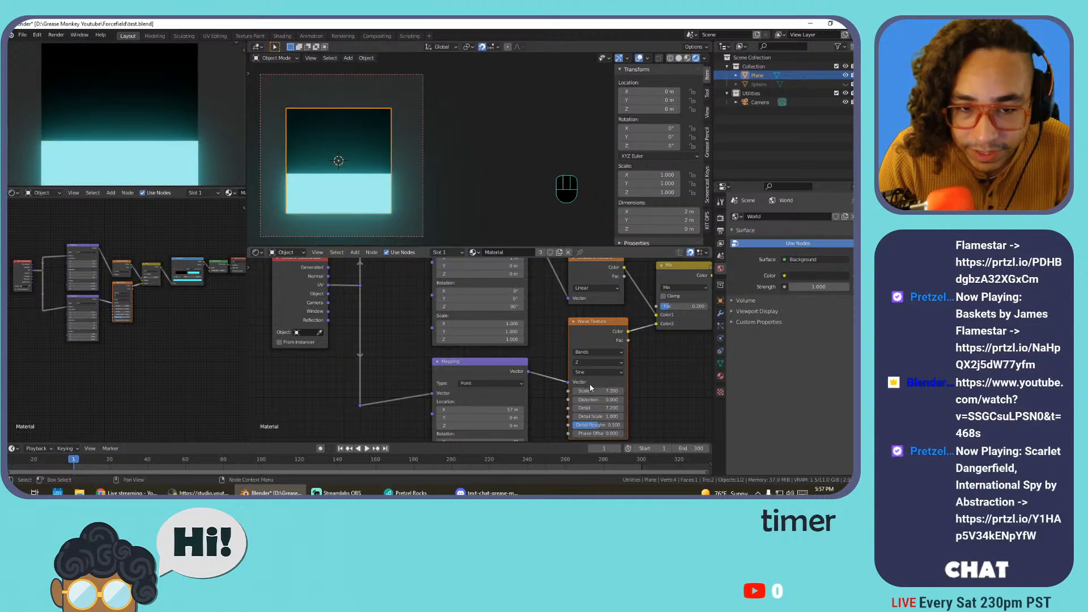
left_click(591, 397)
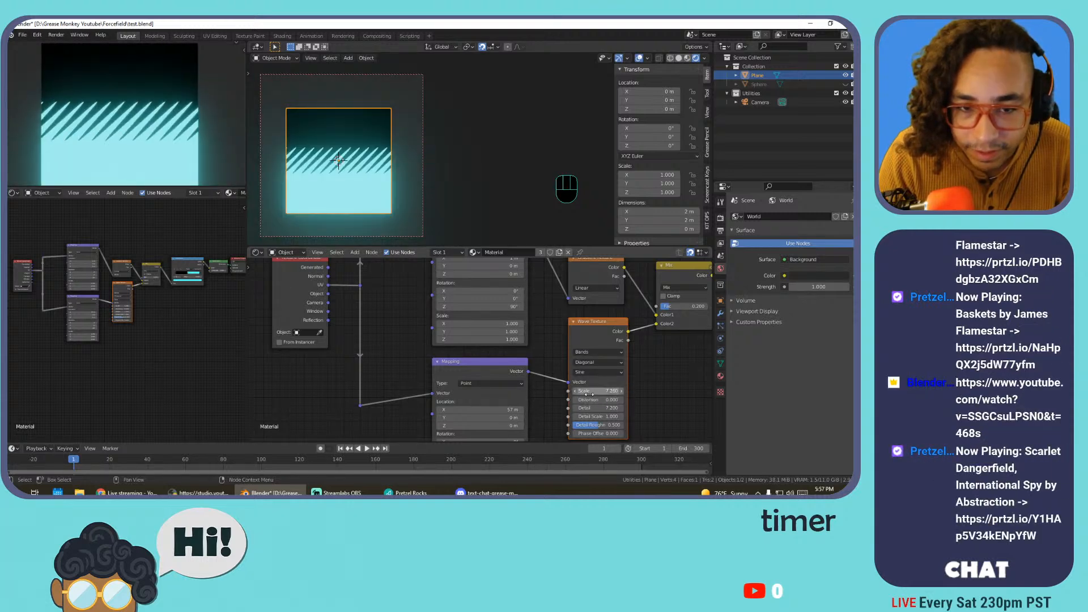
Set the Wave Texture's Scale to 0.350 and profile to Saw, and the lower Mapping node's Location X to 52.6 m
middle_click_drag(538, 386, 490, 336)
left_click_drag(541, 338, 454, 338, "shift")
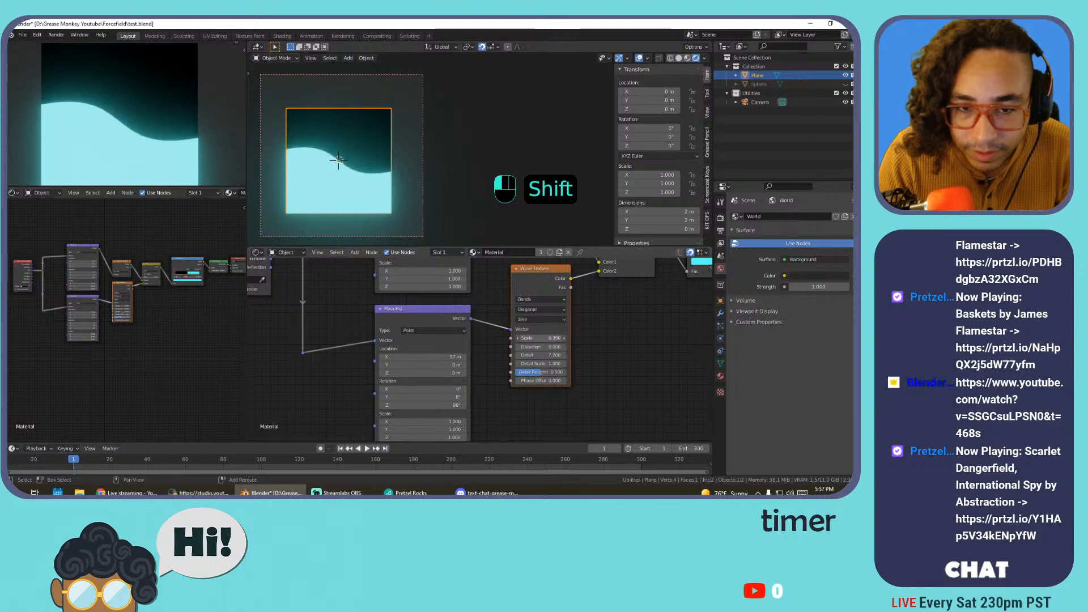
mouse_move(386, 357)
left_mouse_down("shift")
mouse_move(400, 357)
mouse_move(374, 357)
left_mouse_up("shift")
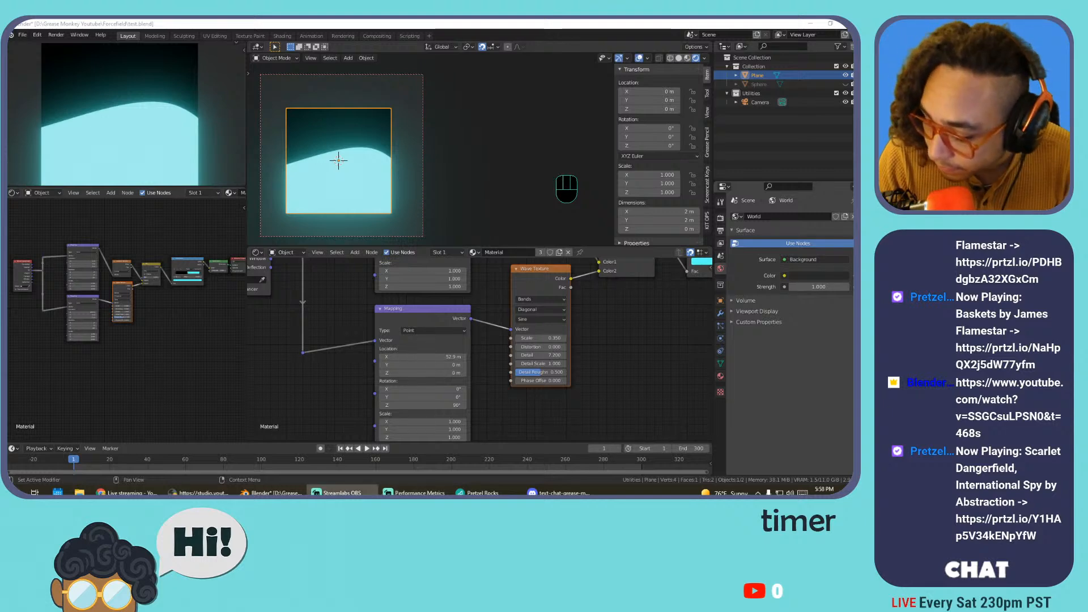
Switch to the Pretzel Rocks music player to check the current track
left_click(482, 493)
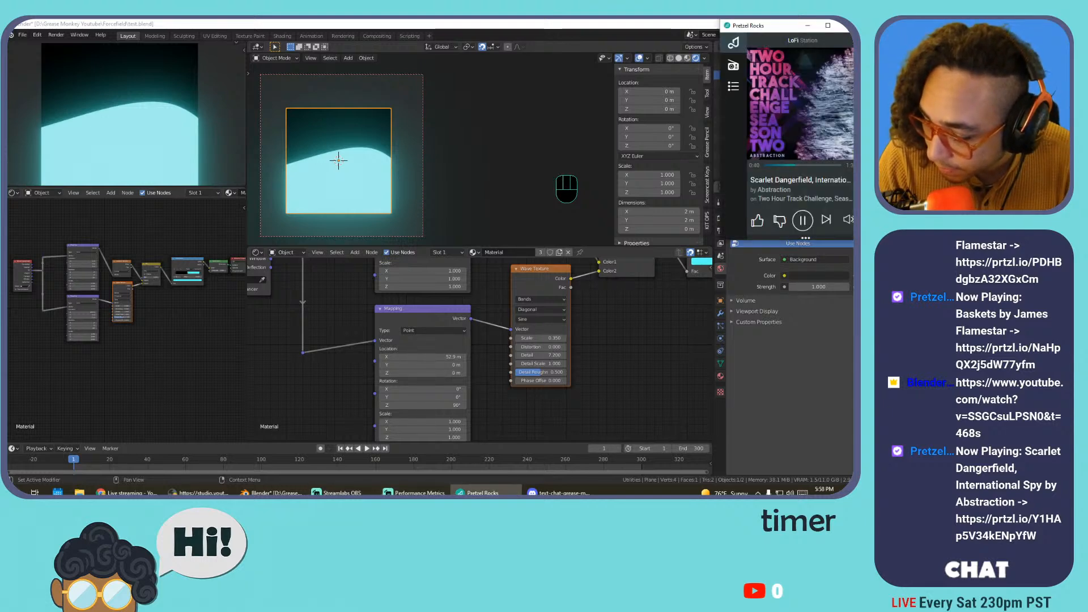
left_click(559, 493)
left_click(559, 493)
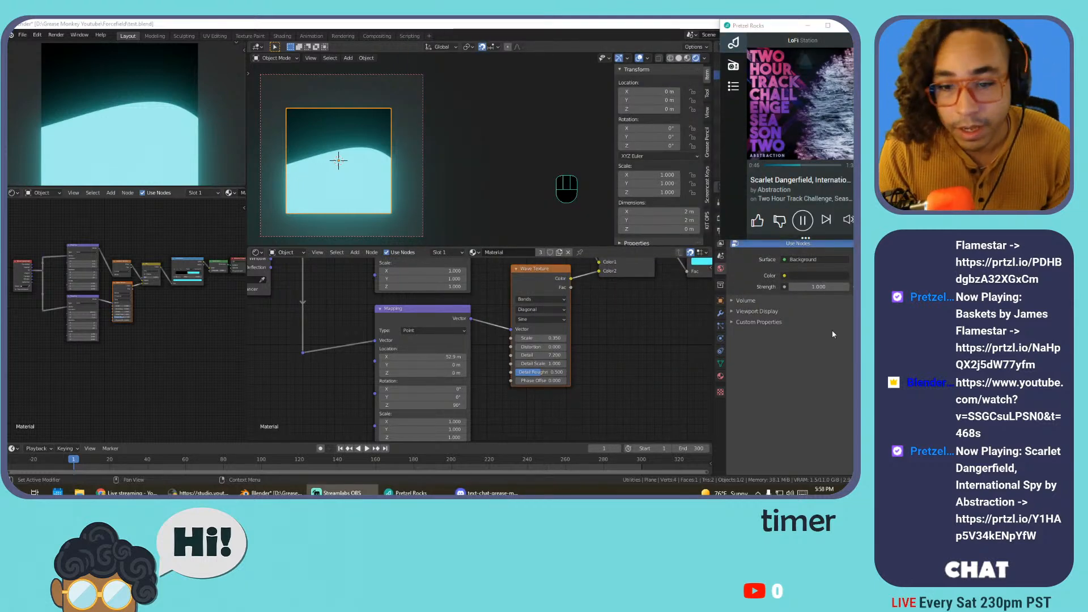
Set the Wave Texture's band direction to Y and profile to Sine, and reset its Distortion to 0 after trying other amounts
left_click(540, 309)
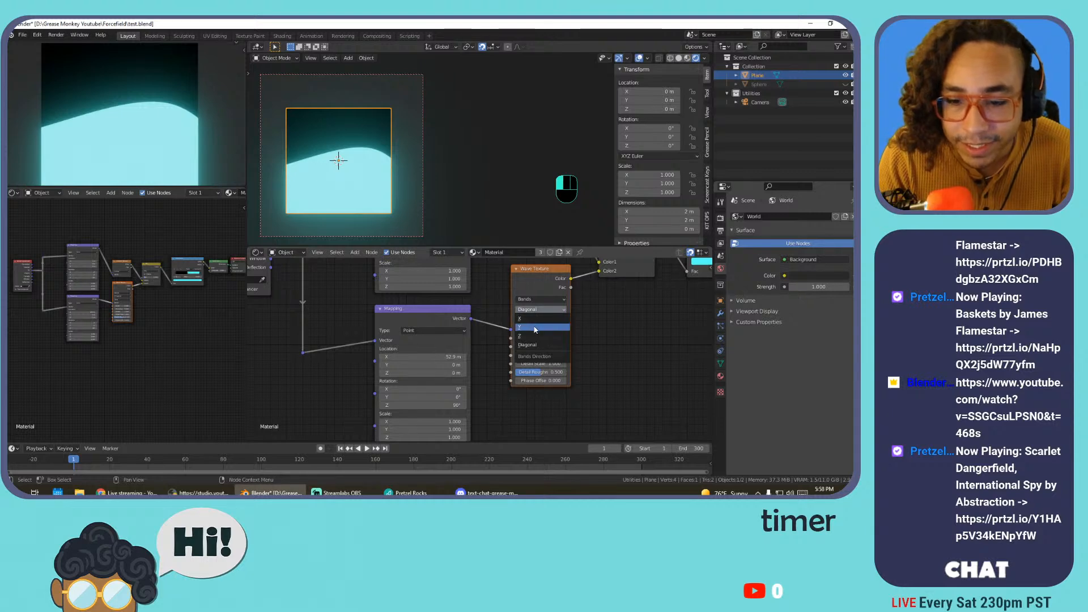
left_click(534, 328)
left_click_drag(543, 337, 486, 347, "shift")
left_click(538, 346)
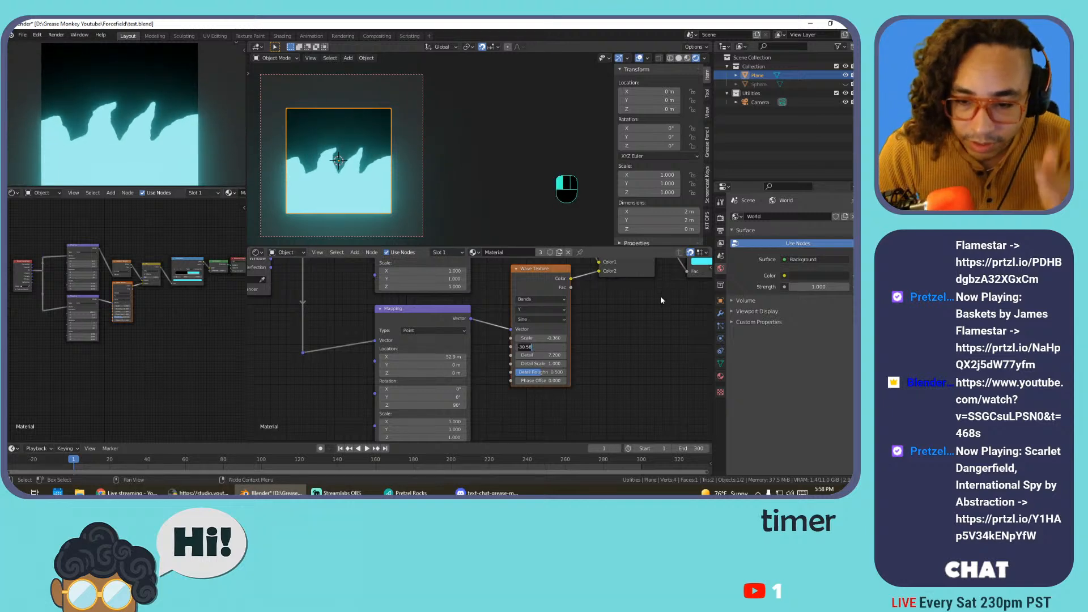
type("0")
key("Return")
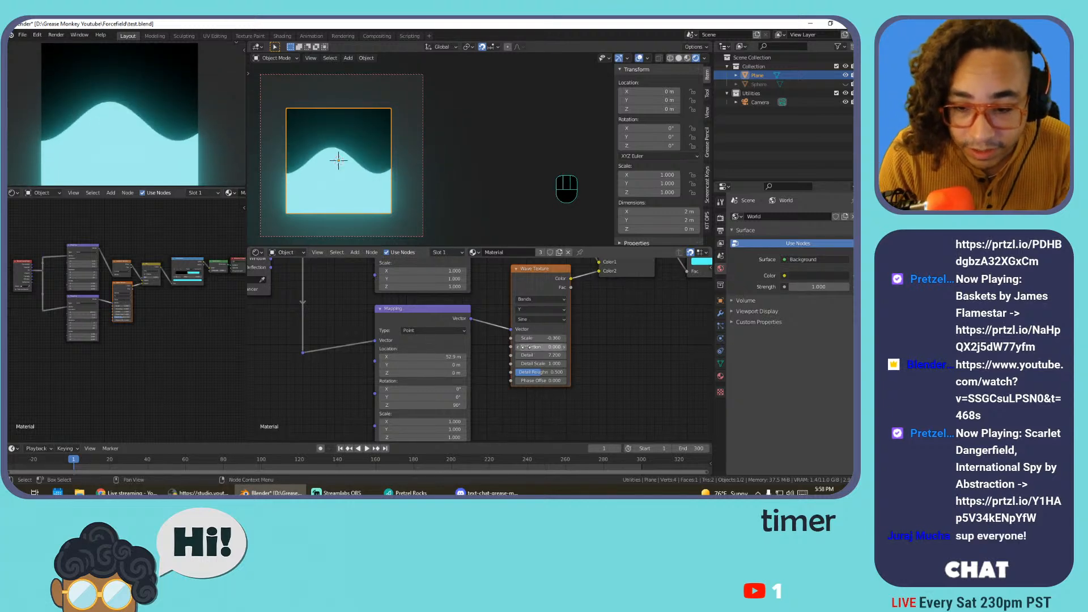
Set the Wave Texture's Detail, Detail Scale and Detail Roughness to 0, and shift the wave with different Phase Offset values
mouse_move(527, 355)
left_mouse_down()
mouse_move(567, 355)
mouse_move(521, 363)
left_mouse_up()
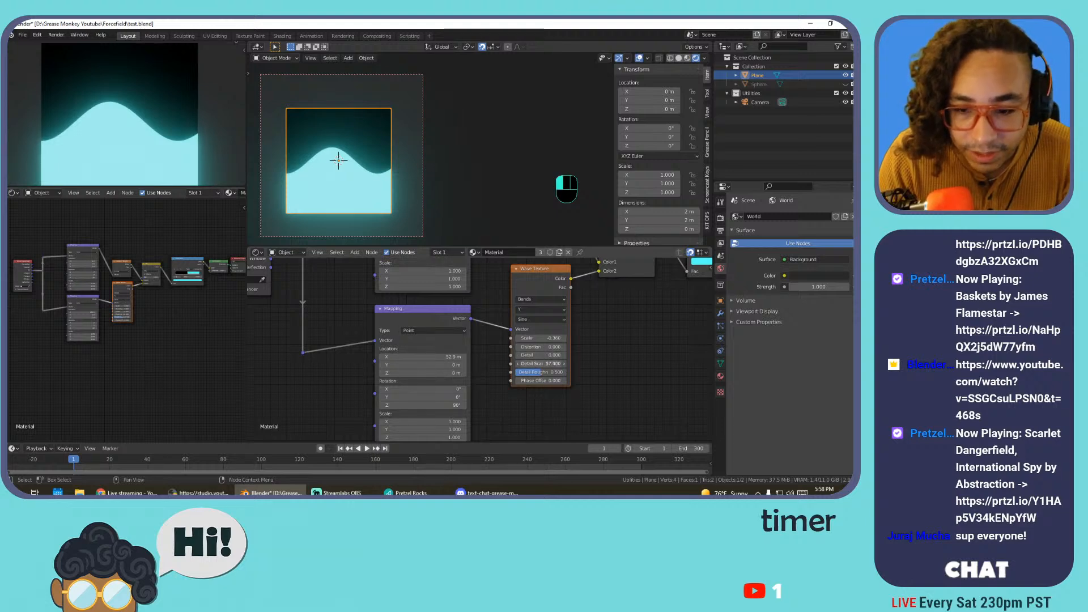
left_click(558, 363)
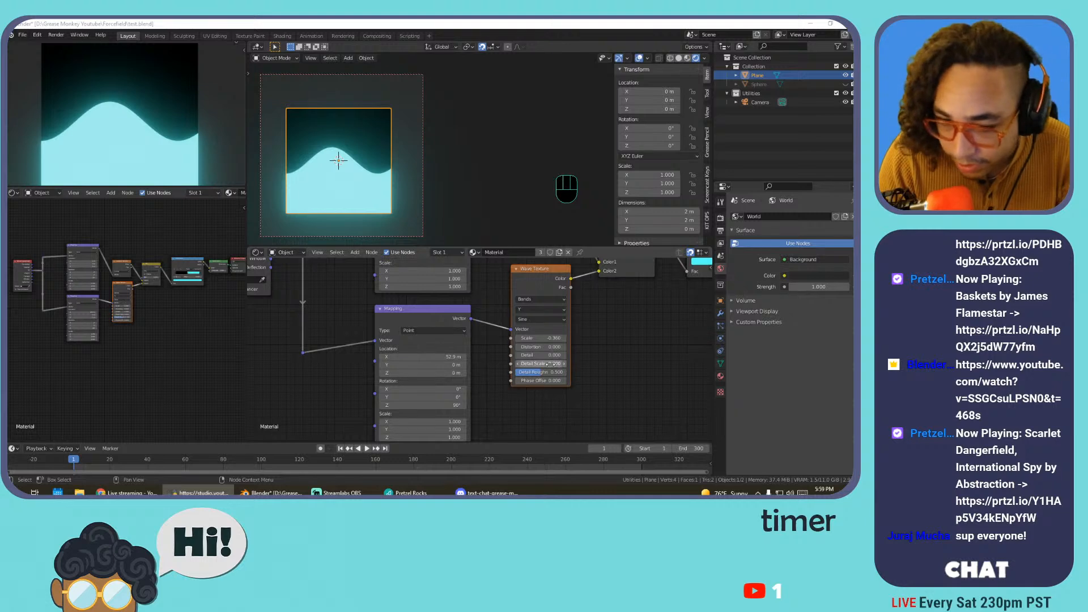
left_click_drag(542, 372, 697, 380, "shift")
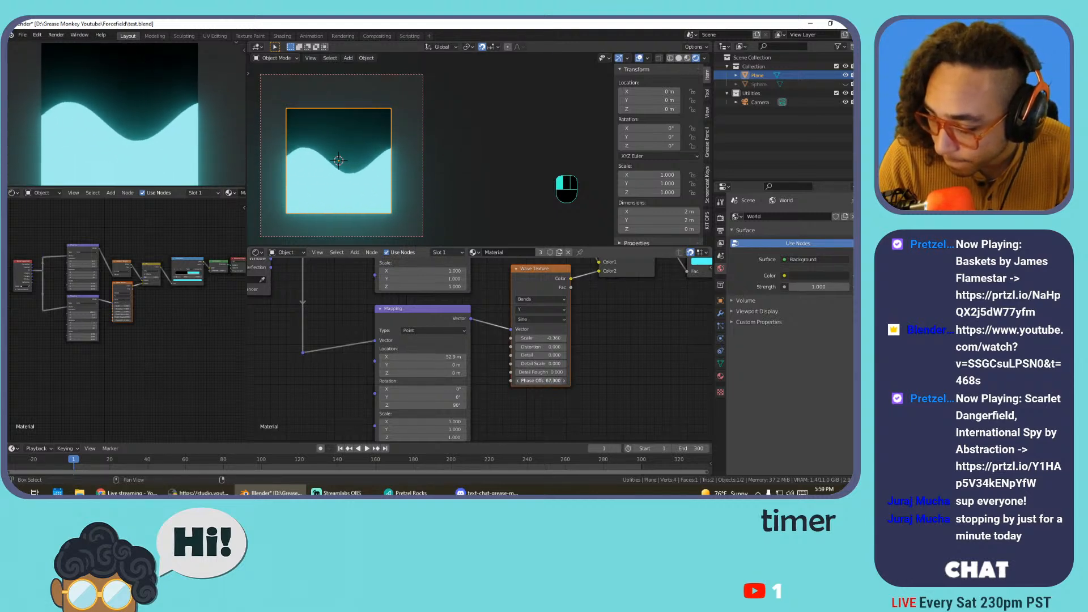
left_click_drag(697, 380, 544, 381)
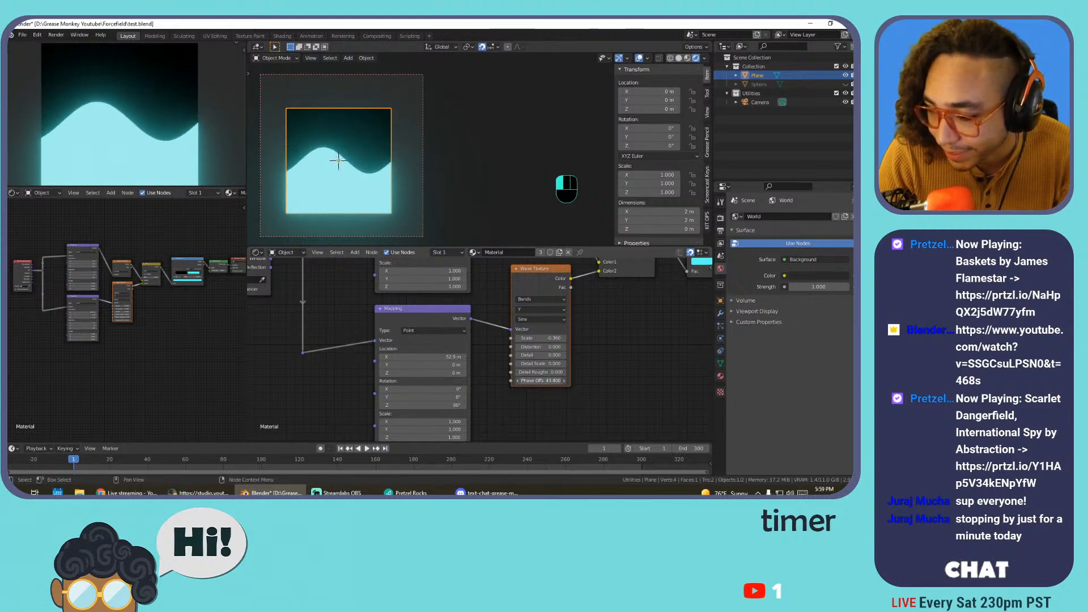
left_click_drag(541, 380, 577, 380)
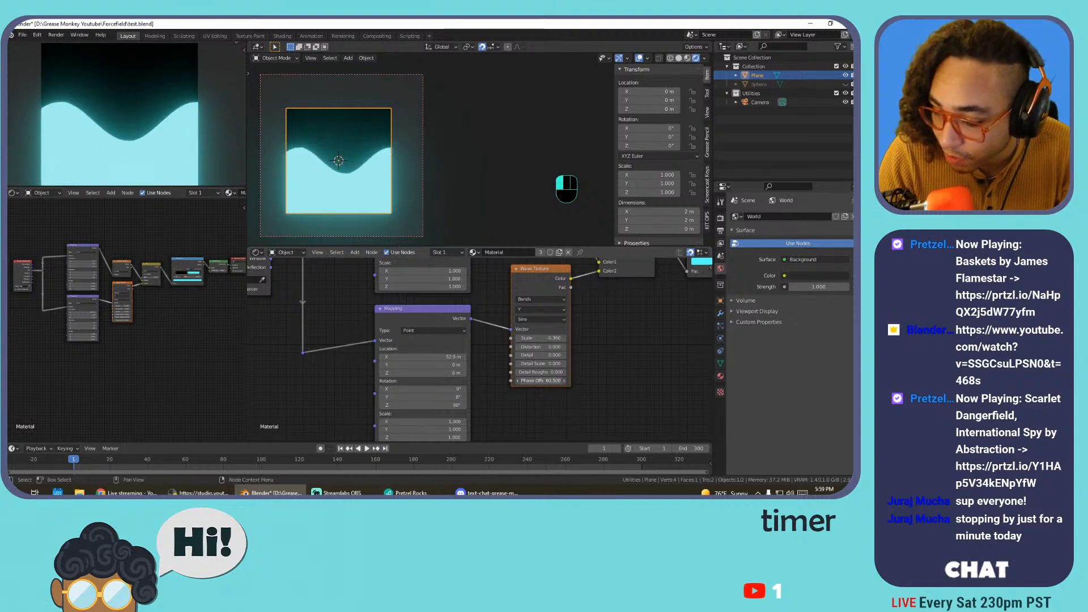
Try the Texture, Vector and Normal types on the lower Mapping node, and undo back to Point
left_click(440, 331)
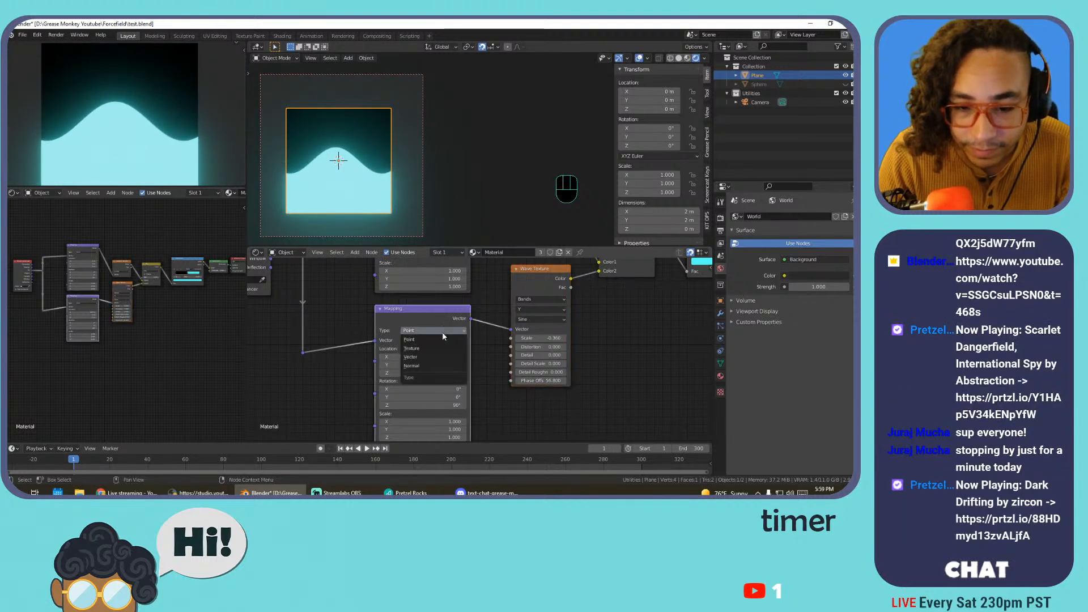
left_click(431, 351)
left_click(434, 330)
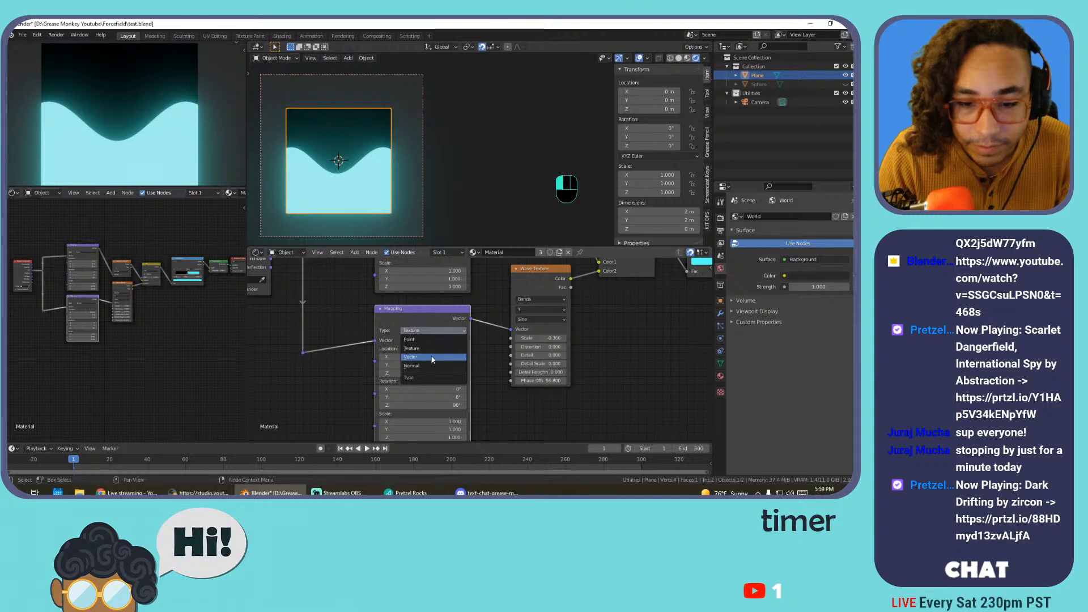
left_click(430, 347)
left_click(435, 331)
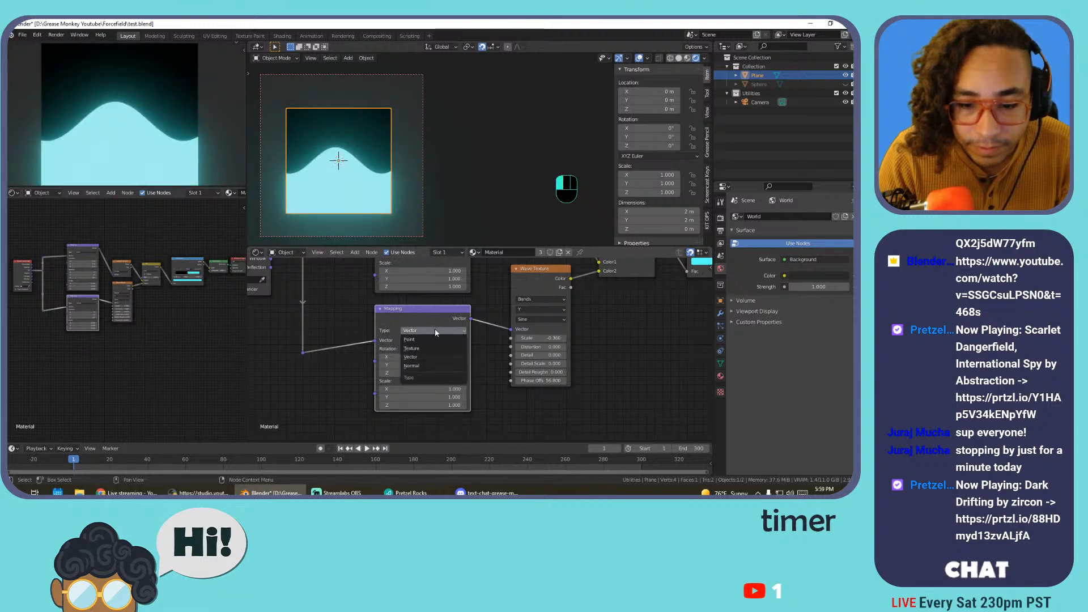
left_click(426, 366)
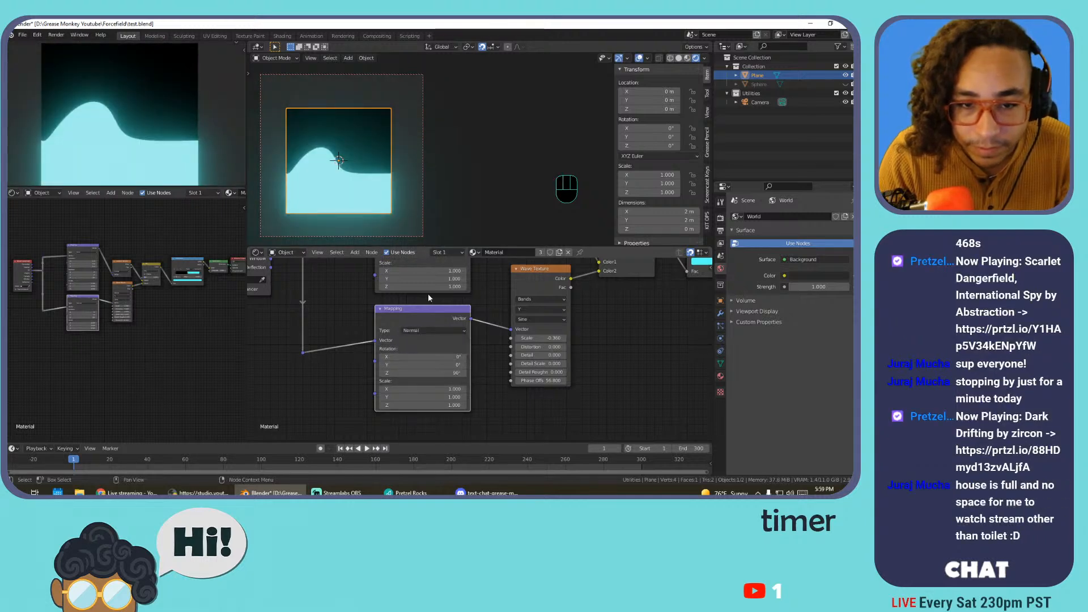
key("ctrl+z")
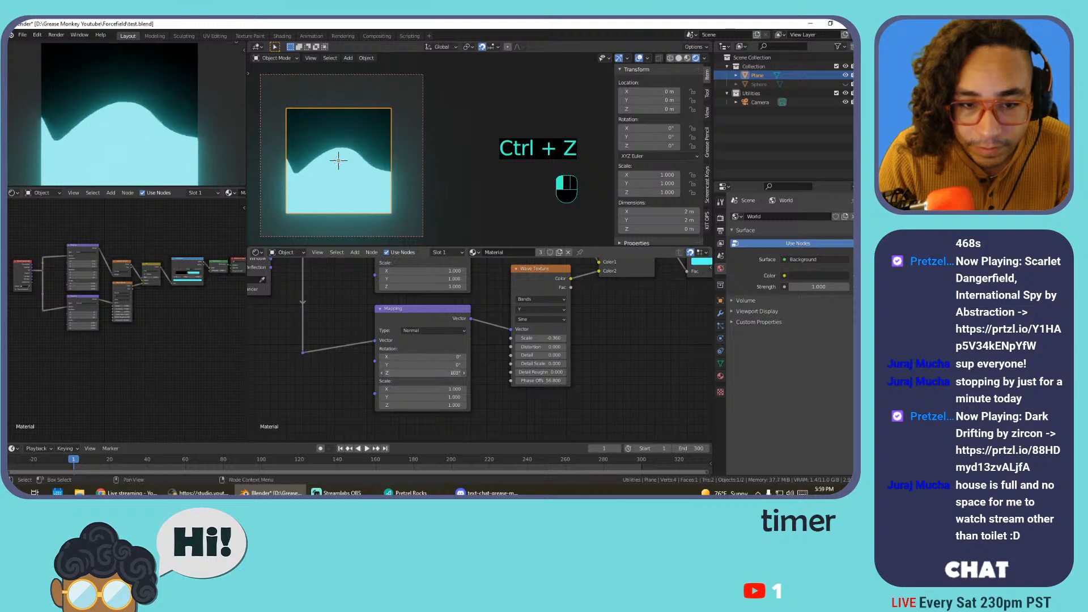
key("ctrl+z")
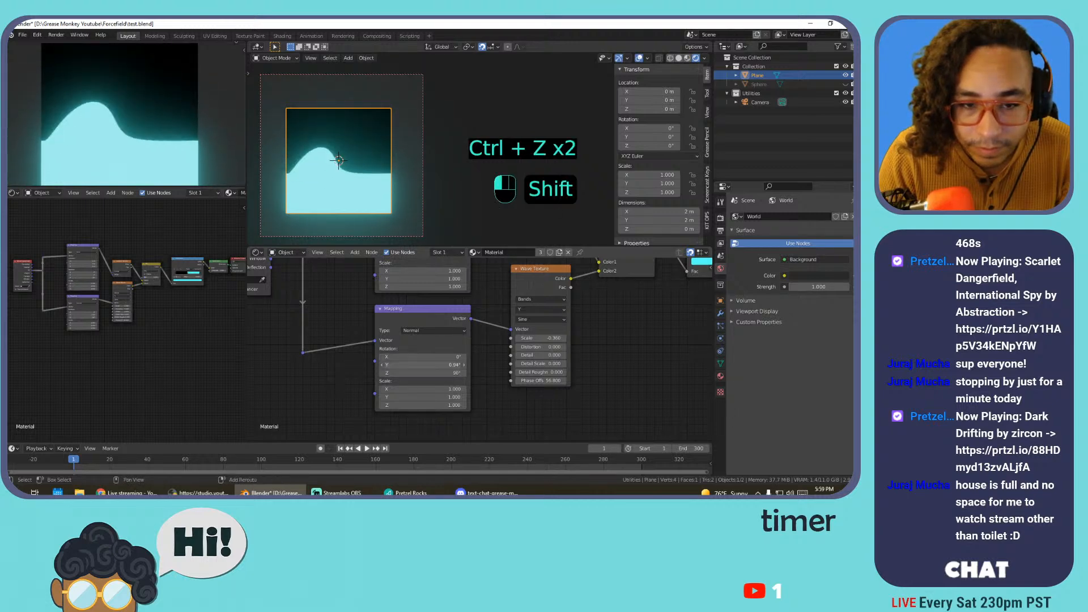
key("ctrl+z")
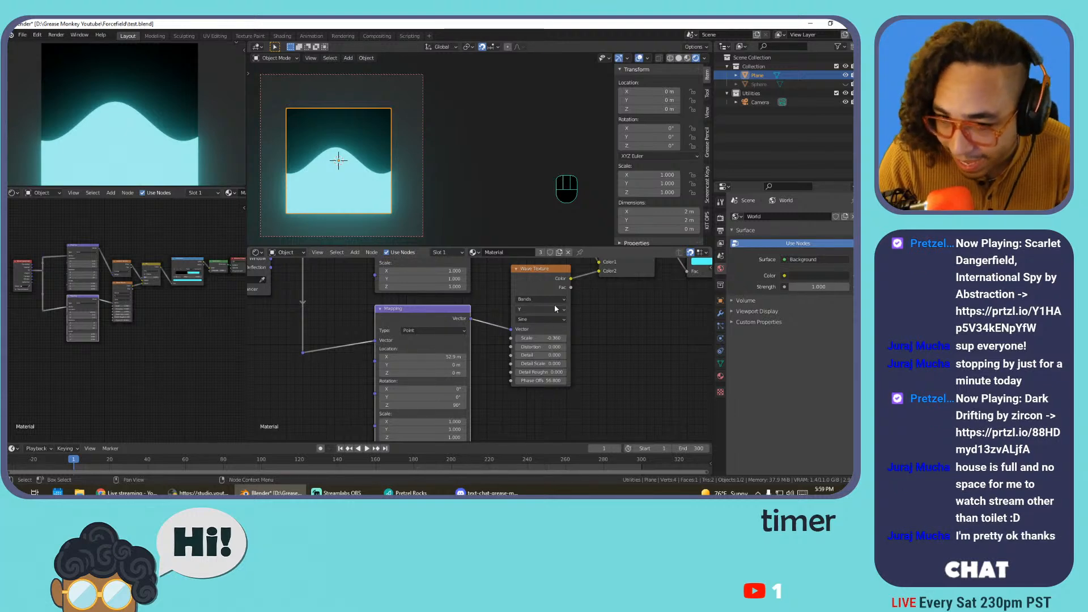
mouse_move(539, 337)
left_mouse_down()
mouse_move(586, 338)
mouse_move(535, 338)
left_mouse_up()
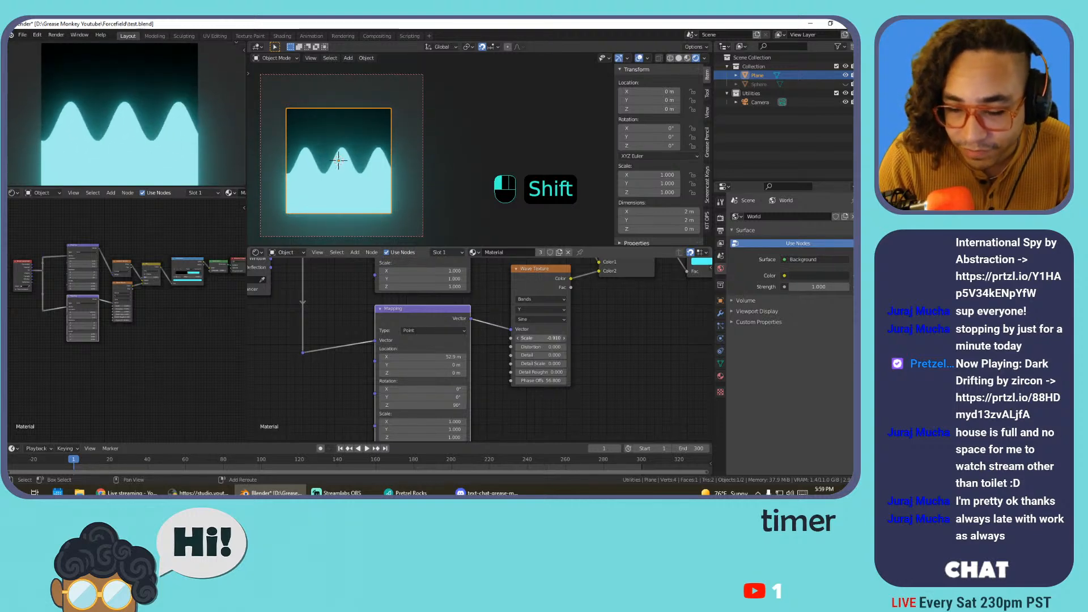
left_click_drag(538, 338, 538, 338, "shift")
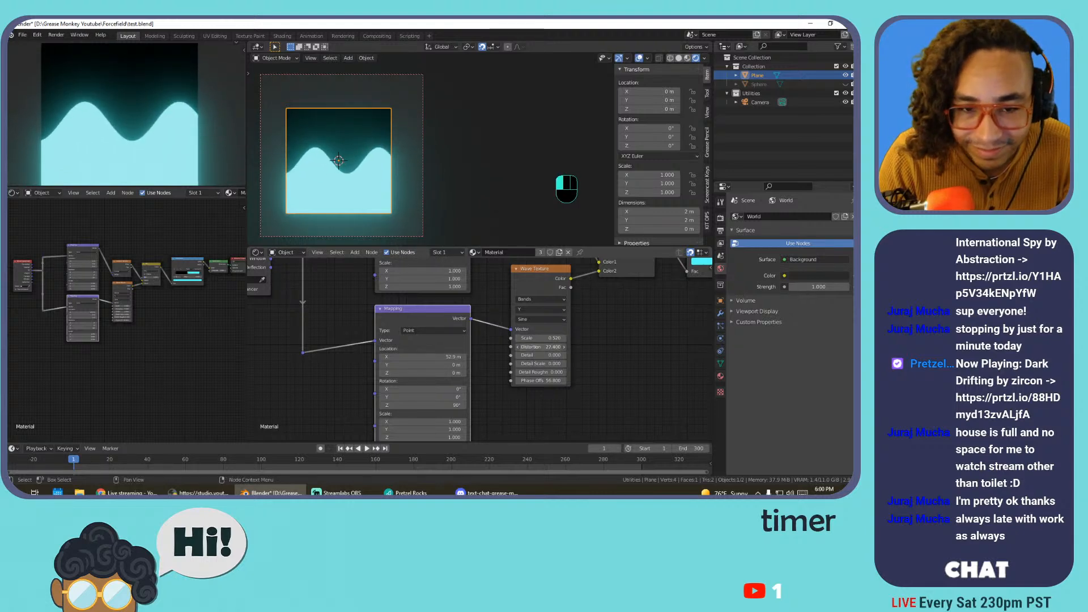
key("ctrl+z")
left_click(535, 320)
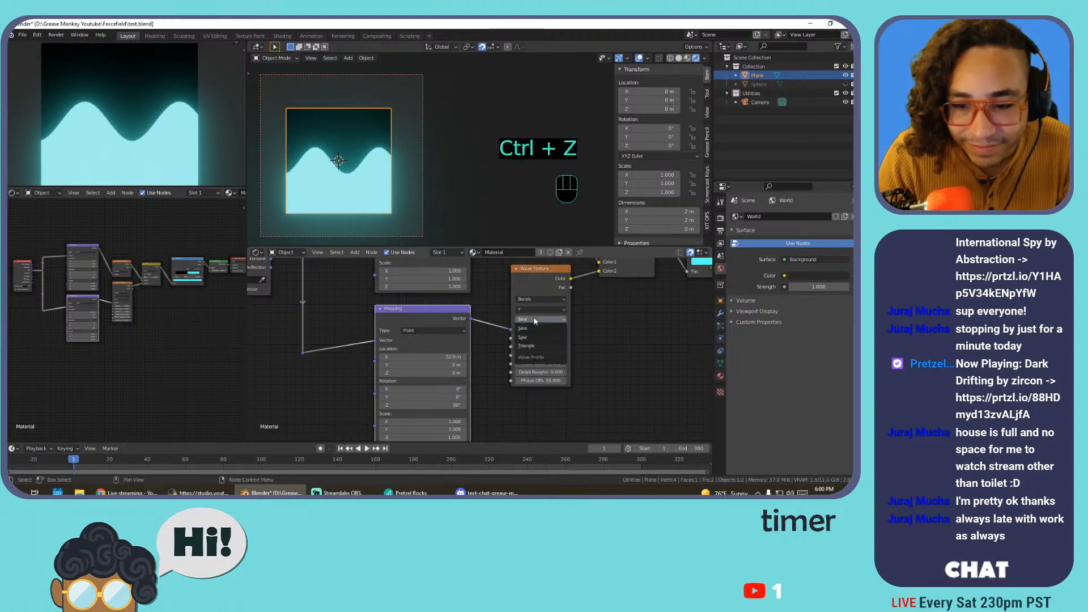
left_click(540, 338)
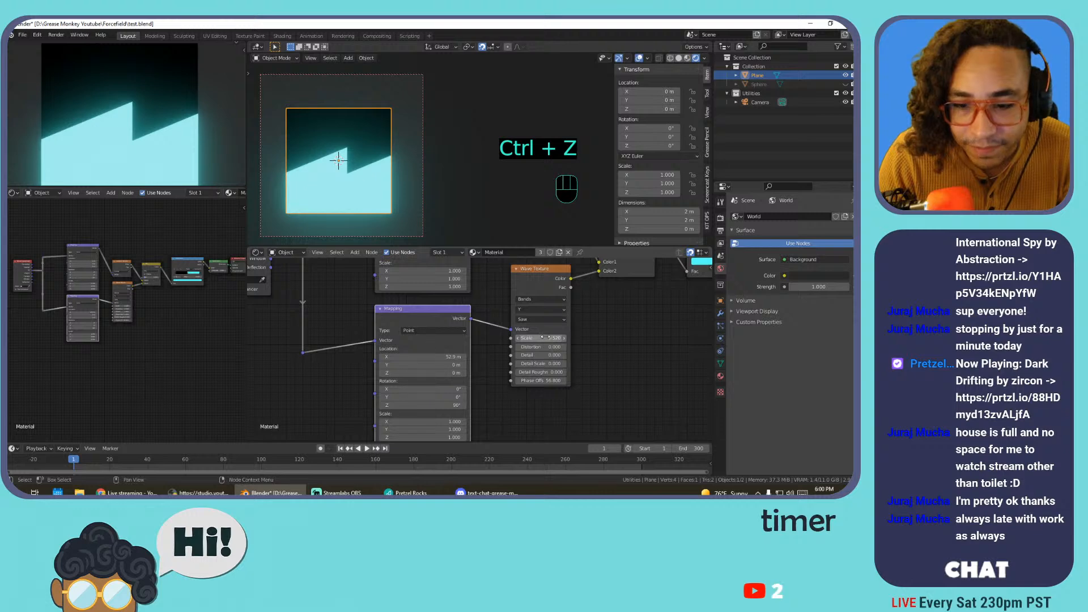
left_click_drag(538, 338, 532, 338, "shift")
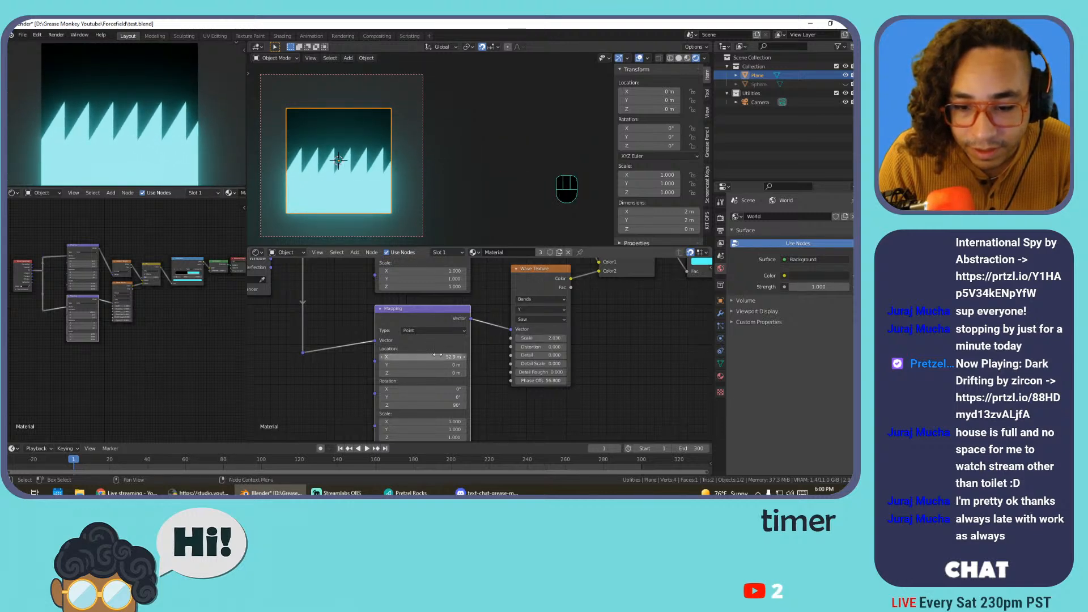
Set the lower Mapping node's Location X to 0 m
left_click_drag(424, 357, 439, 357)
left_click(420, 356)
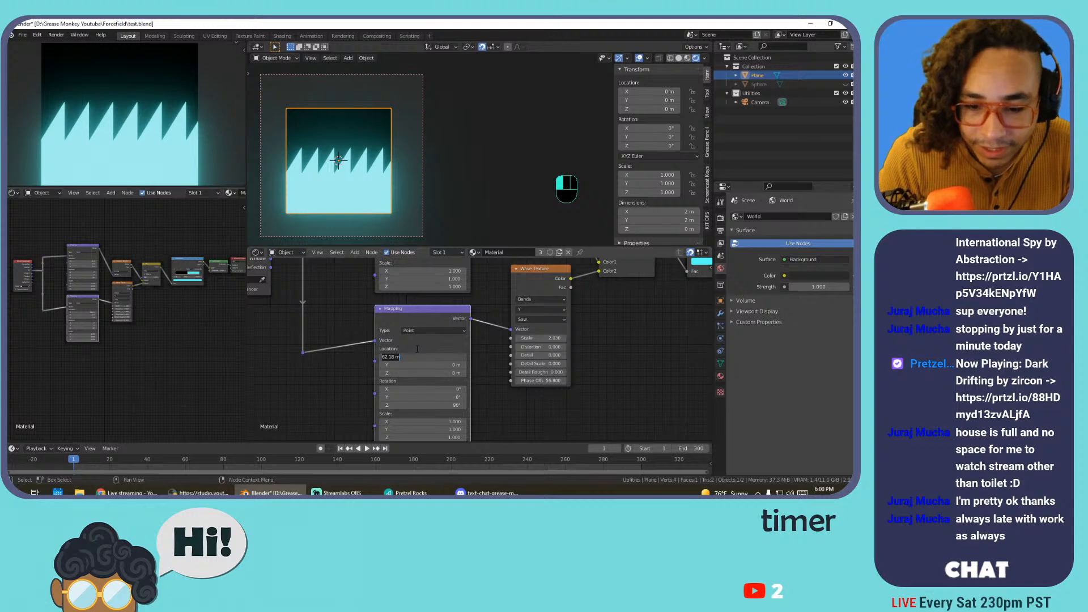
type("0")
key("Return")
Try several Z rotations on the lower Mapping node, and reset its Rotation Z to 0°
left_click_drag(423, 405, 436, 405)
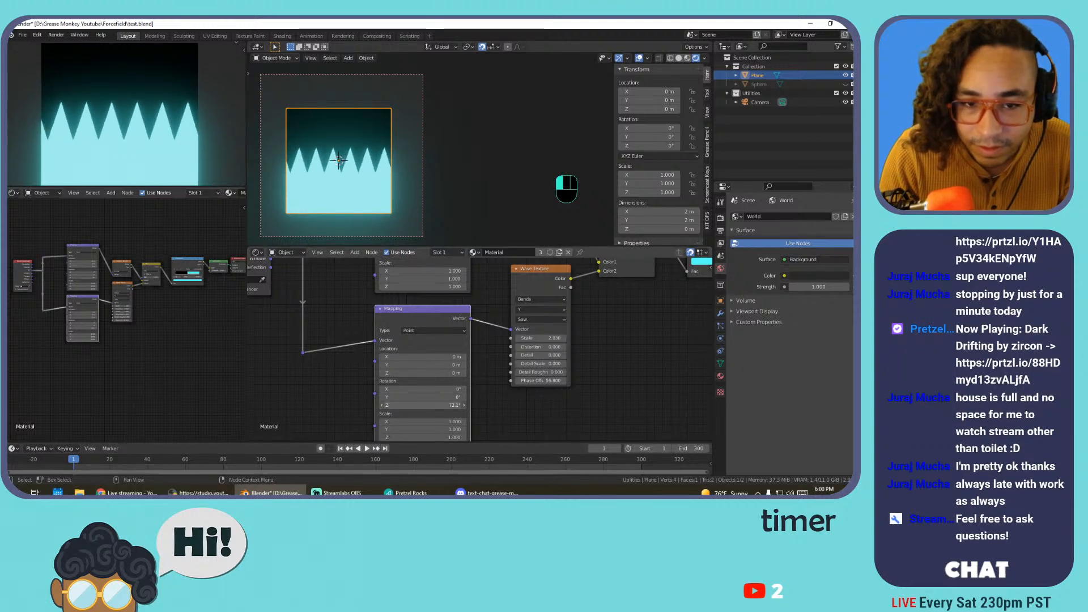
left_click(435, 403)
type("0")
key("Return")
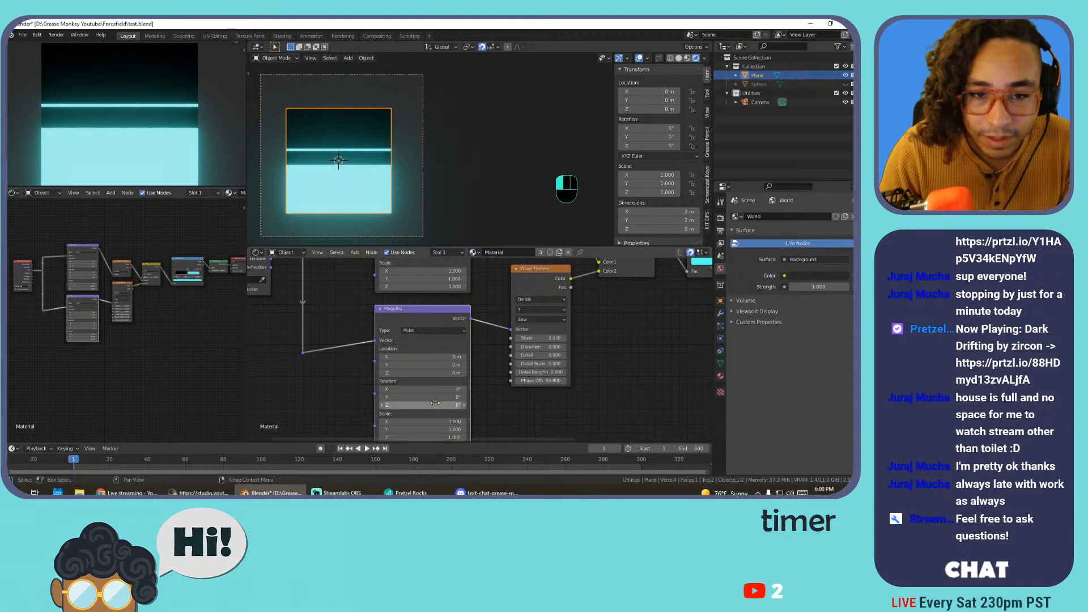
left_click_drag(435, 403, 440, 404)
left_click(440, 404)
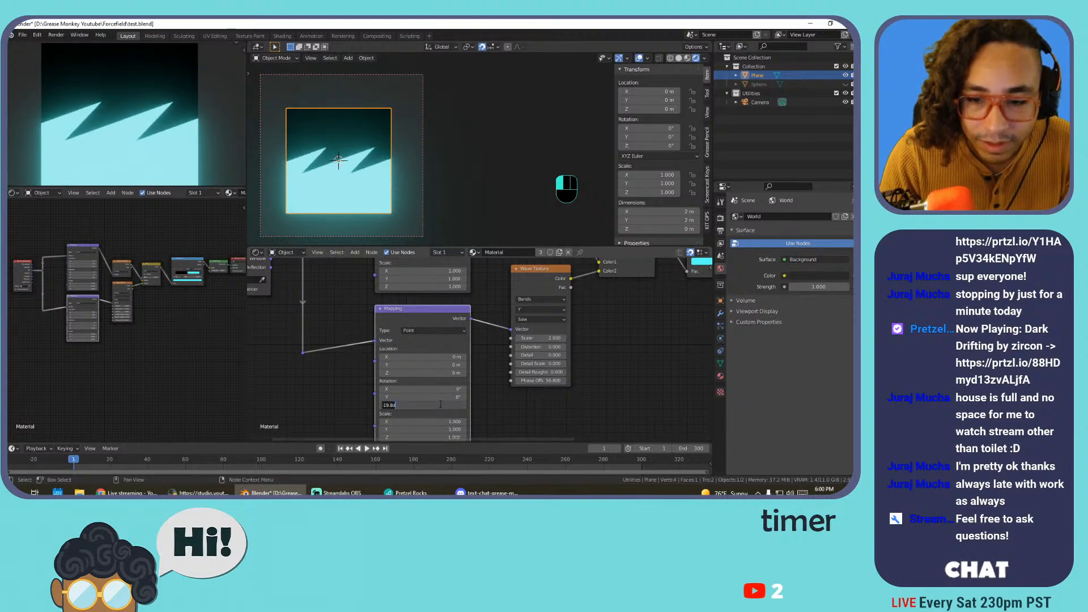
type("0")
key("Return")
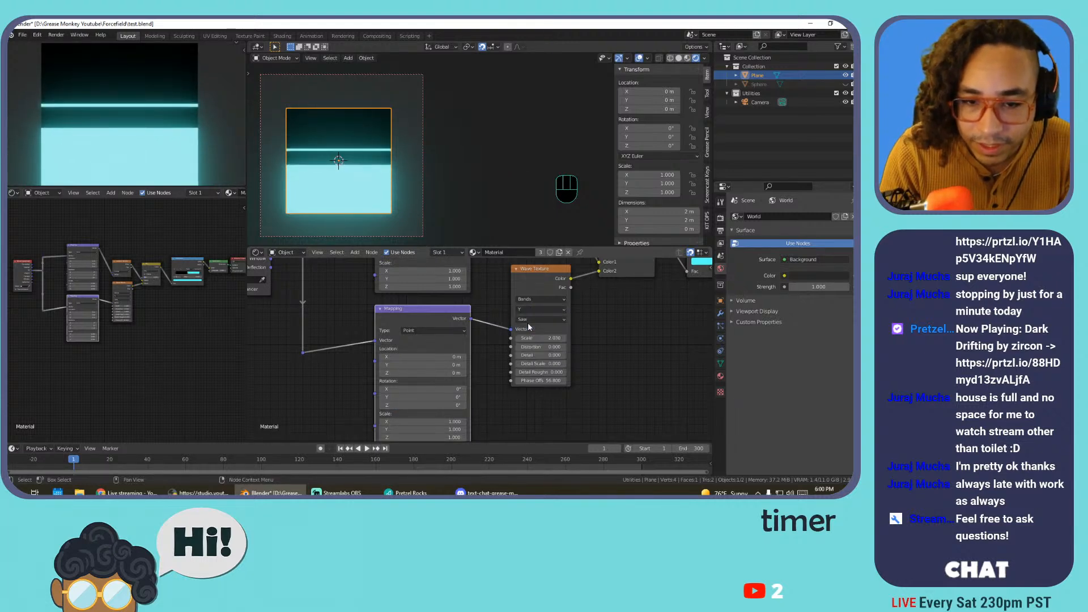
Set the Wave Texture's band direction to X, and tilt the saw teeth with the lower Mapping node's Z rotation
left_click(535, 309)
left_click(535, 300)
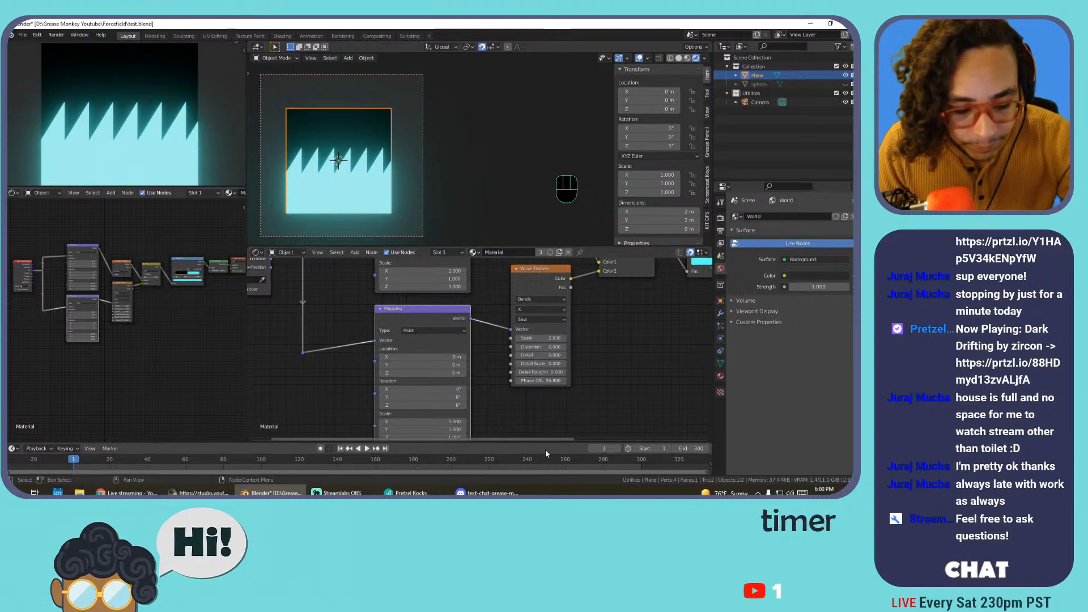
left_click_drag(422, 404, 398, 405)
left_click_drag(423, 405, 434, 405)
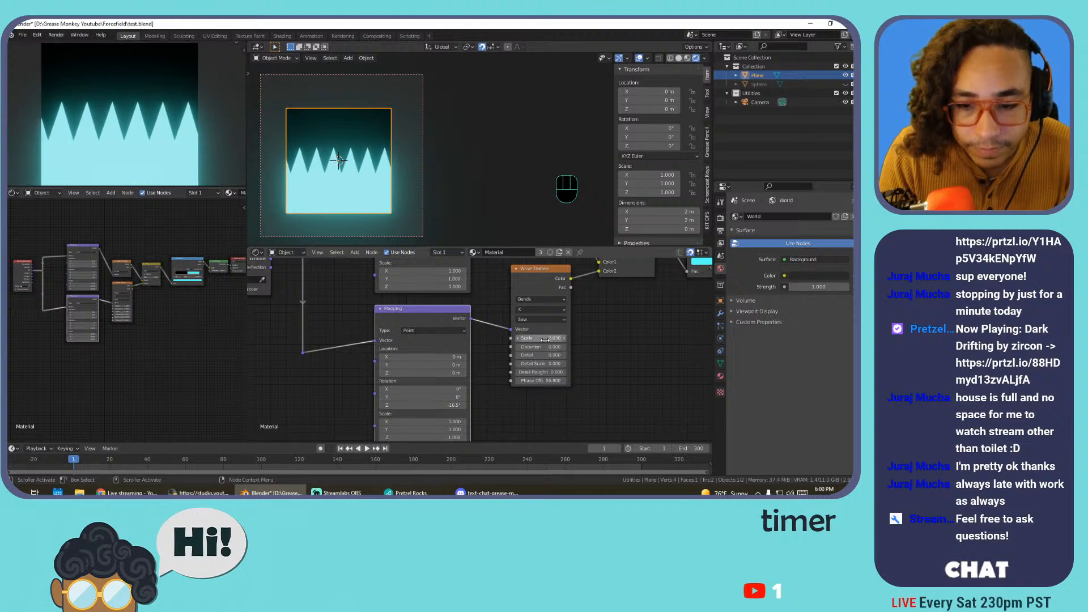
Set the lower Mapping node's Rotation Z to about 58.5° and the Wave Texture's Scale to 4.000
mouse_move(538, 338)
left_mouse_down()
mouse_move(513, 338)
mouse_move(542, 338)
left_mouse_up()
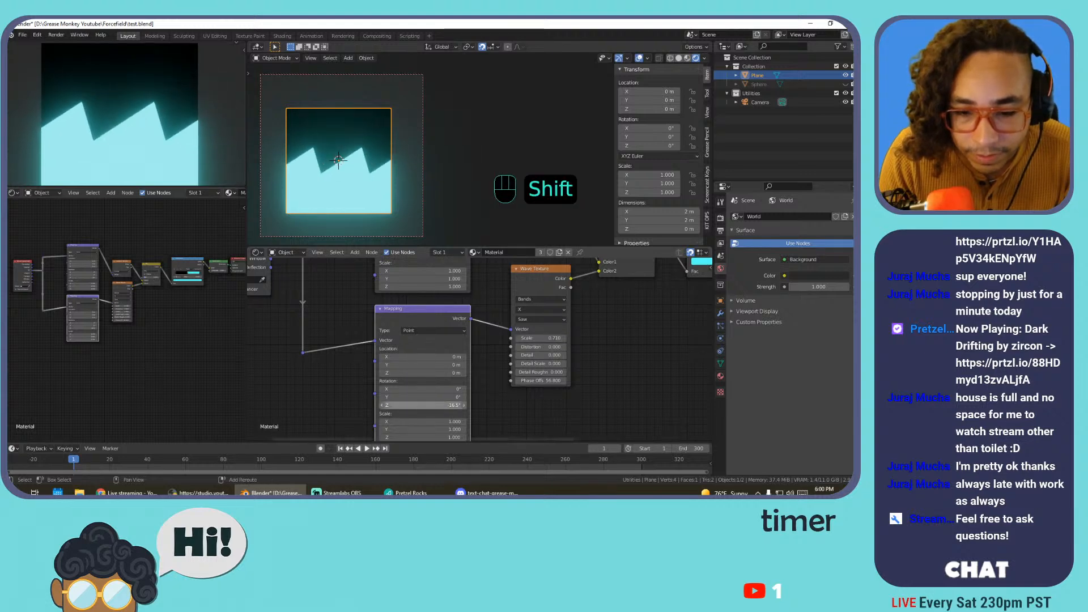
mouse_move(436, 406)
left_mouse_down("shift")
mouse_move(268, 405)
mouse_move(424, 409)
left_mouse_up("shift")
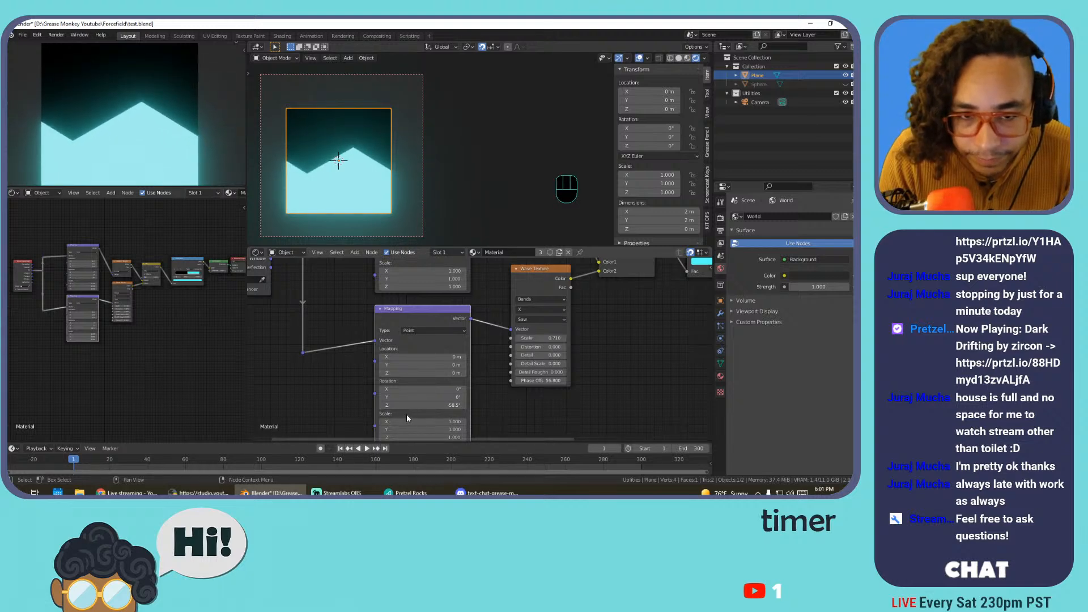
left_click_drag(555, 338, 644, 338, "shift")
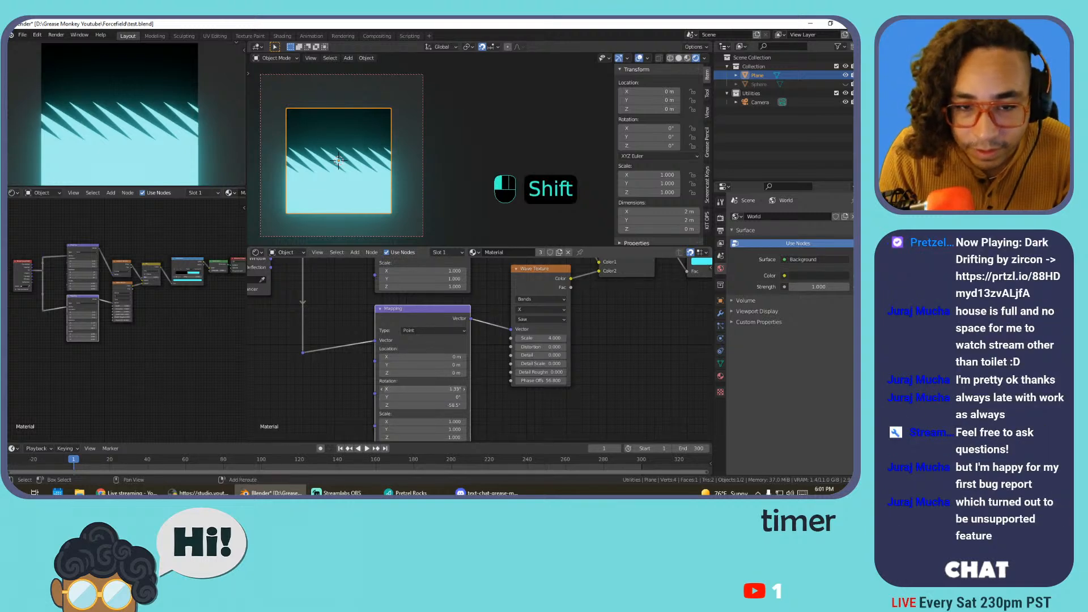
Try different X rotations on the lower Mapping node, and set Rotation X to about 77.2°
key("ctrl+z")
left_click_drag(404, 385, 476, 385)
key("ctrl+z")
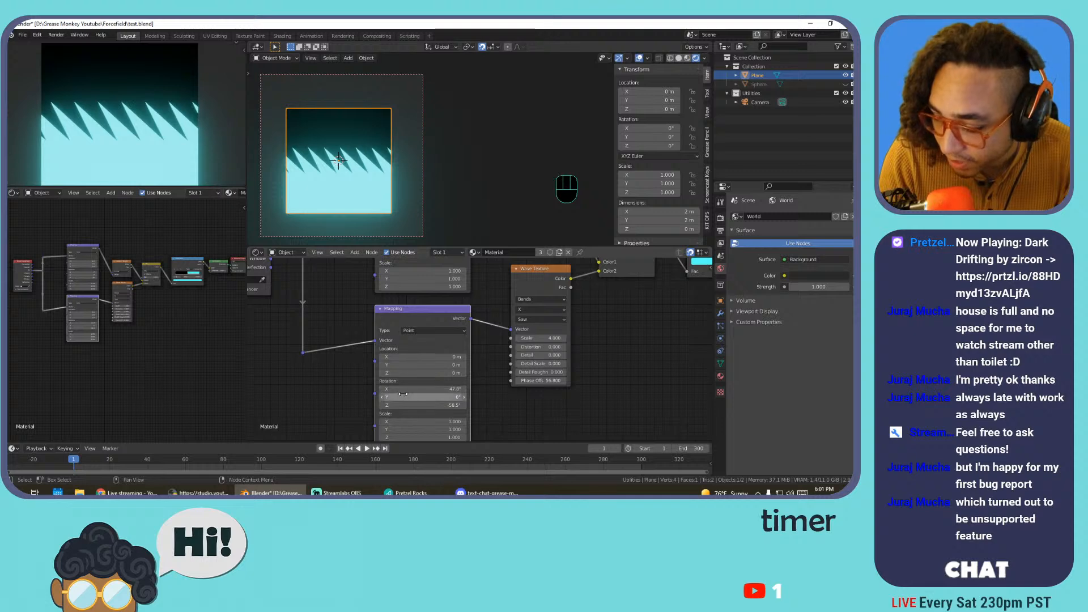
left_click_drag(419, 389, 445, 388)
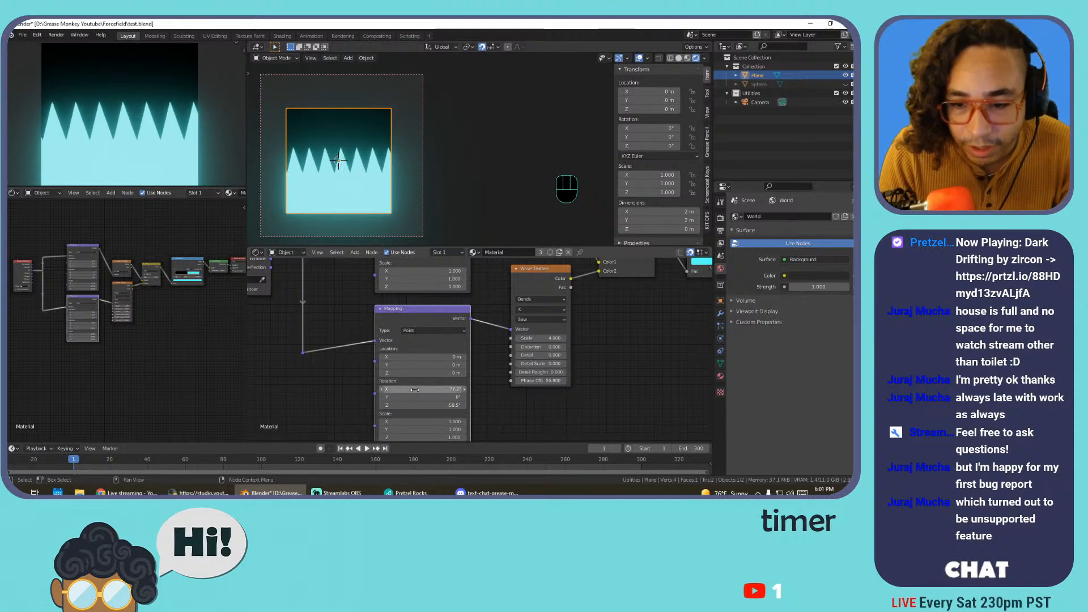
Lower the Wave Texture's Scale to about 1.95 and reset its Phase Offset to 0
left_click_drag(541, 338, 490, 338)
left_click_drag(538, 381, 589, 380)
left_click(541, 381)
type("0")
key("Return")
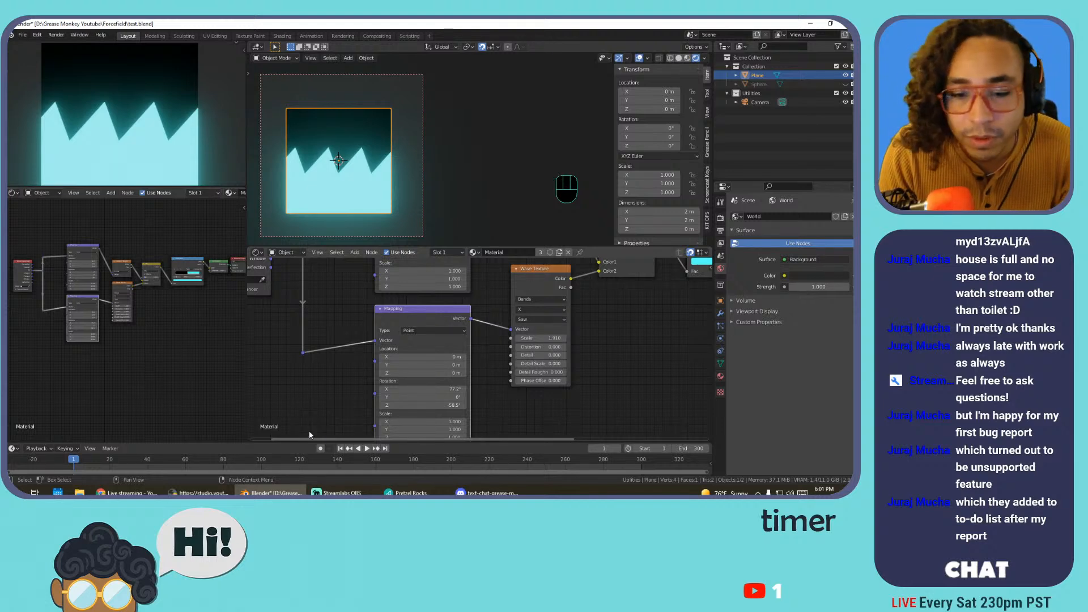
Change the lower Mapping node's type to Texture and reset its X and Z rotation to 0°
left_click(437, 331)
left_click(434, 348)
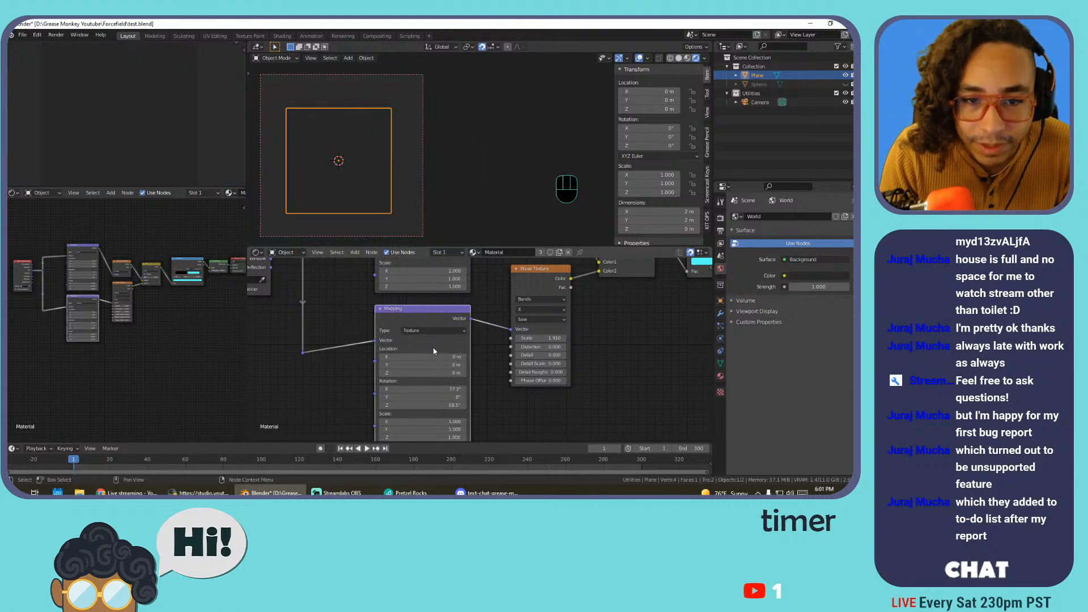
mouse_move(433, 392)
left_mouse_down()
mouse_move(405, 392)
mouse_move(477, 406)
mouse_move(413, 390)
left_mouse_up()
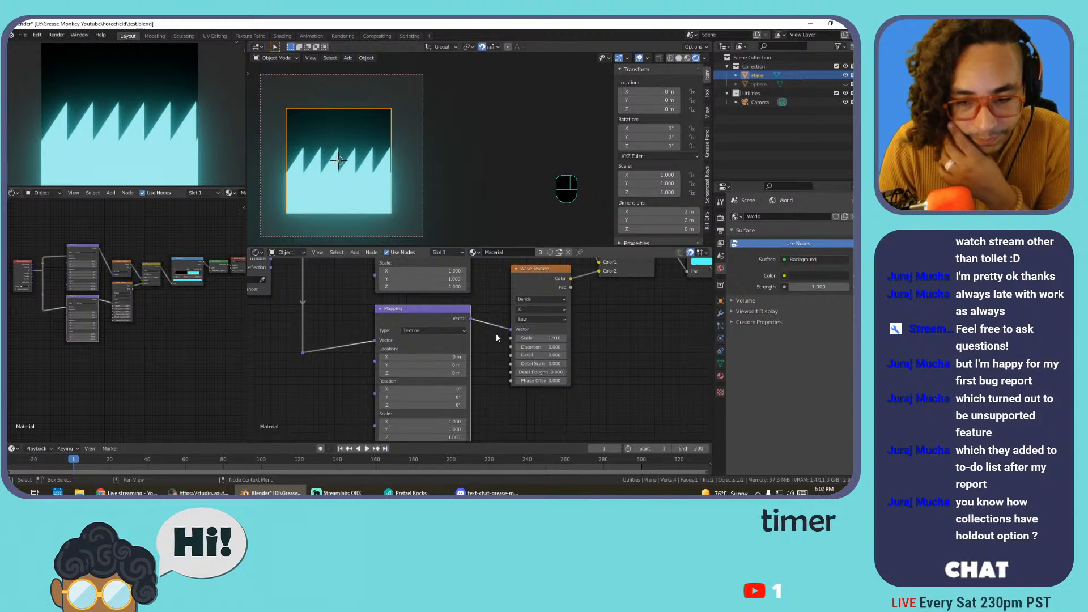
Change the Wave Texture's wave profile to Triangle and set its Scale to about -0.69
left_click_drag(544, 338, 487, 337)
left_click(539, 319)
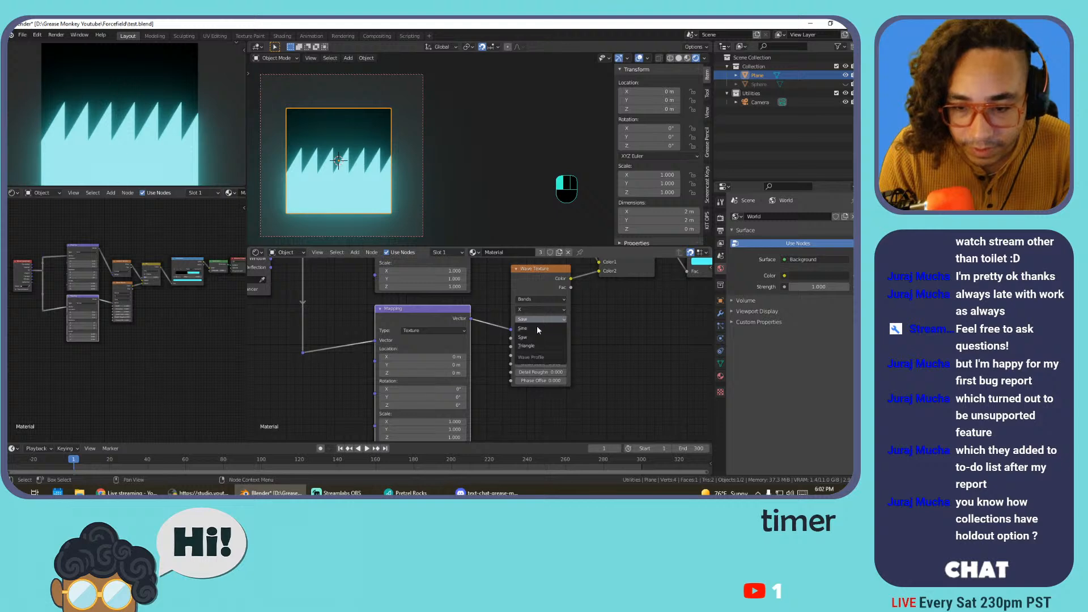
left_click(527, 346)
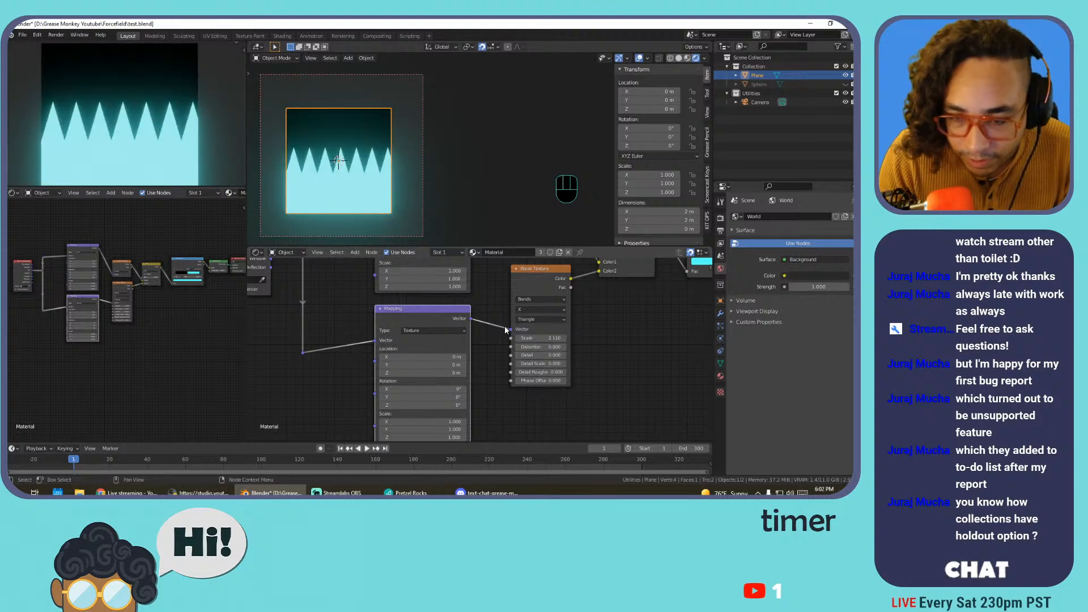
mouse_move(540, 338)
left_mouse_down()
mouse_move(561, 338)
mouse_move(485, 338)
mouse_move(524, 337)
left_mouse_up()
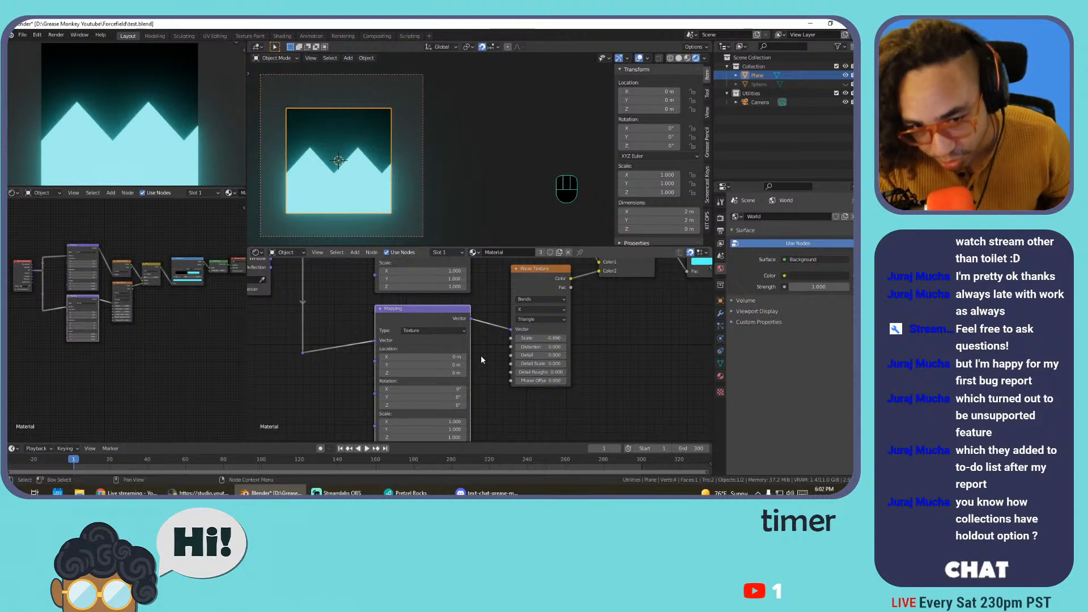
Enable an additional restriction toggle column in the Outliner's filter options
left_click(840, 47)
left_click(809, 75)
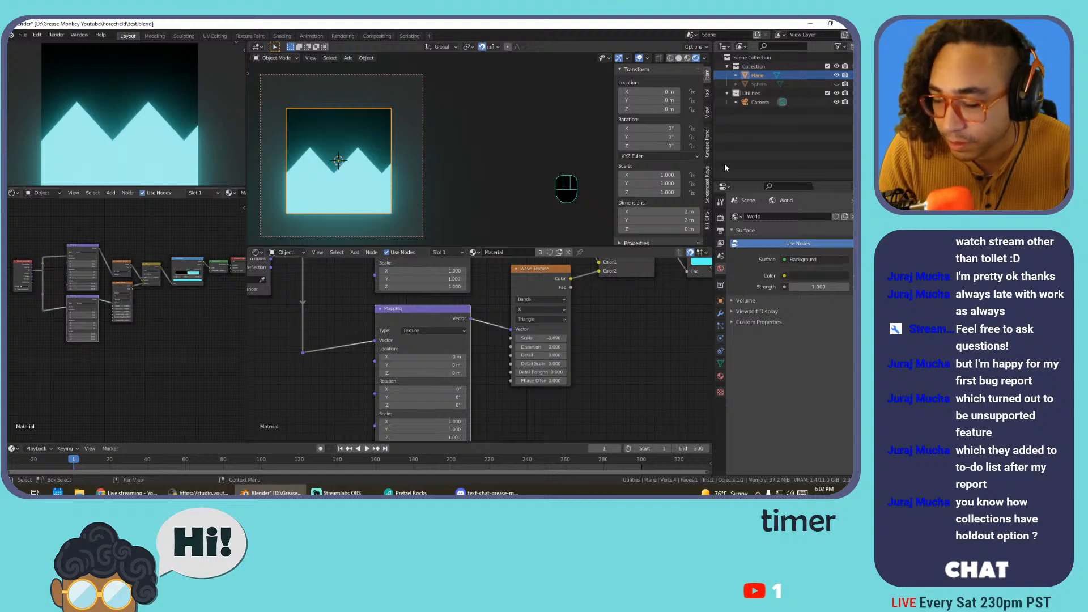
scroll(360, 337, "down", 4)
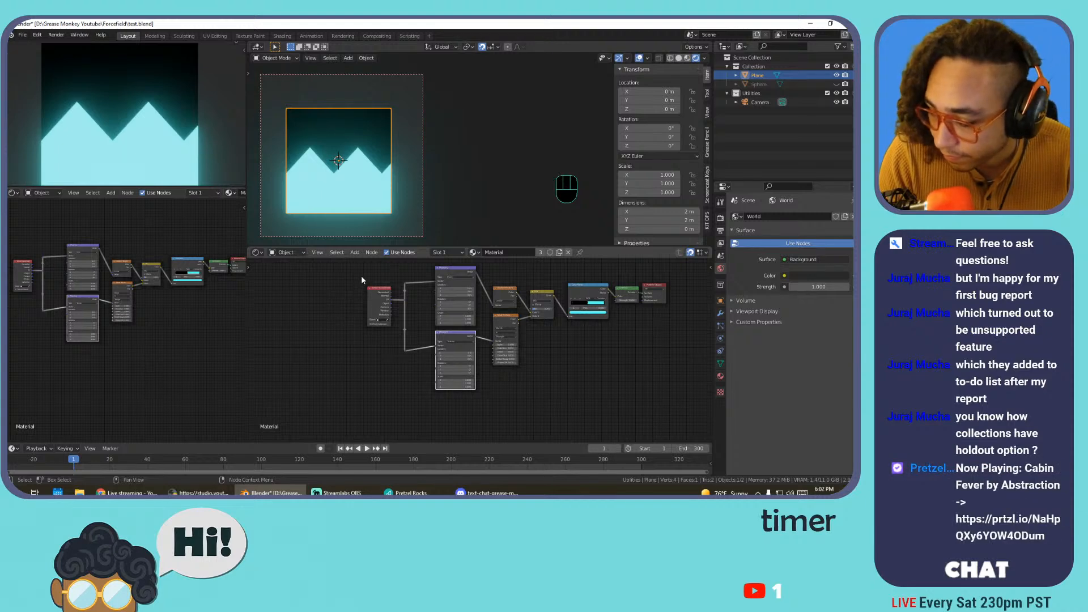
scroll(490, 303, "up", 2)
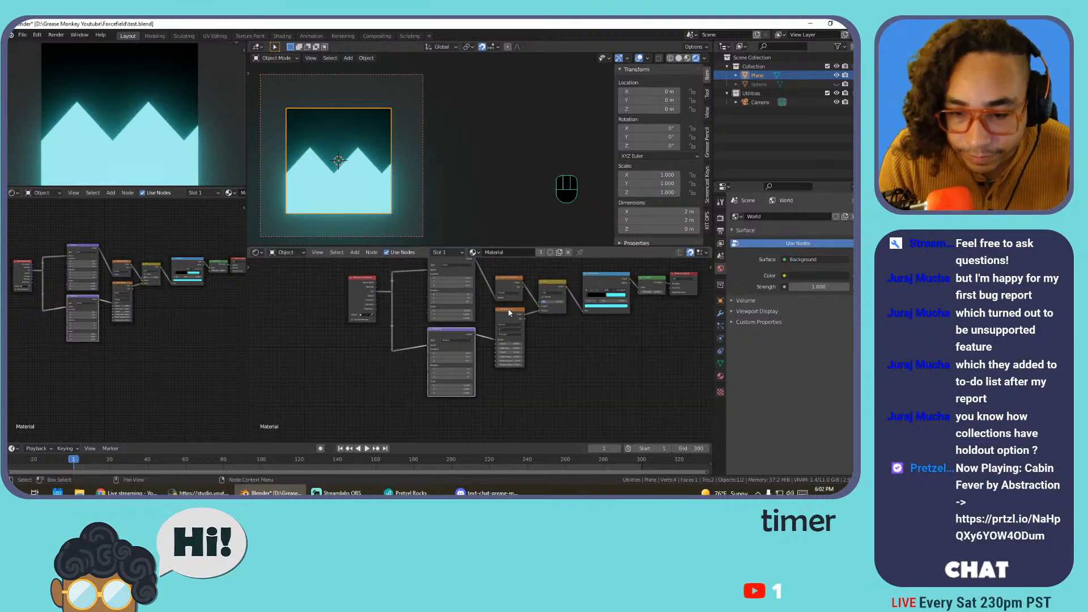
scroll(429, 378, "down", 3)
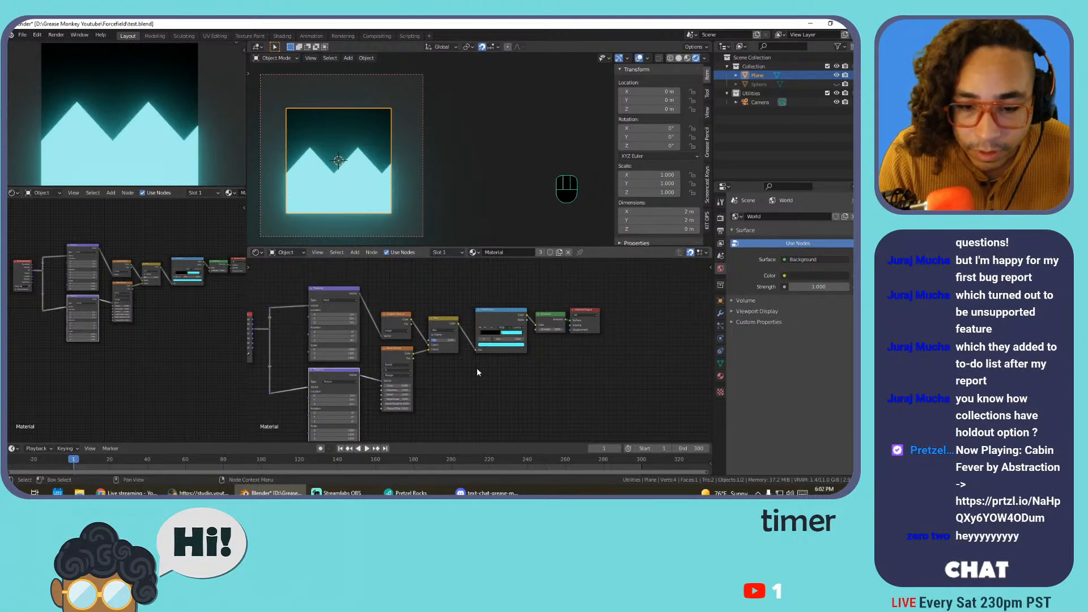
middle_click_drag(477, 372, 506, 311)
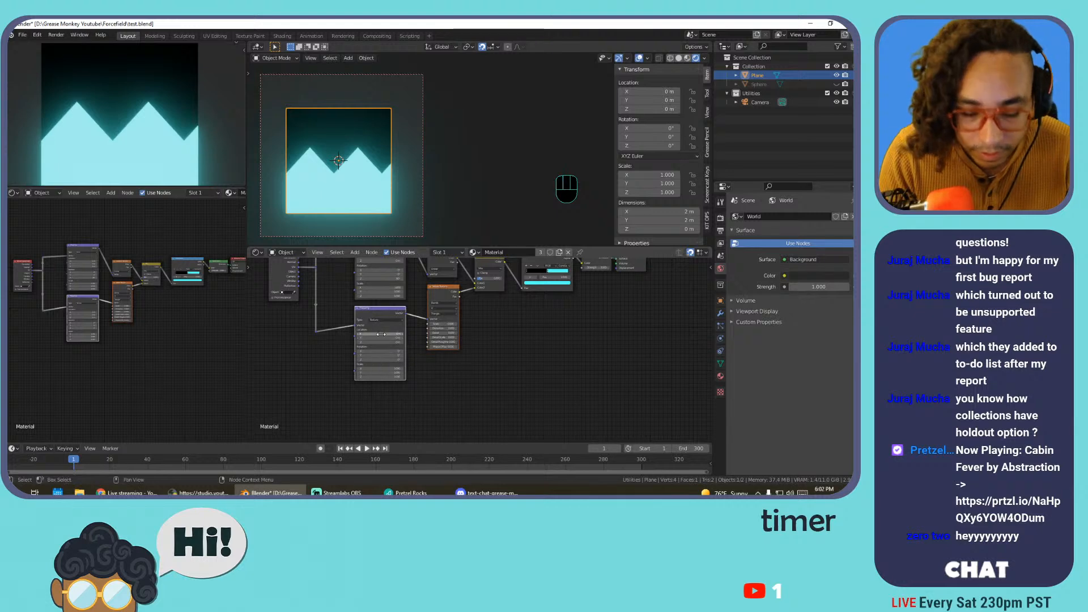
Move the lower Mapping and Wave Texture nodes further down, and lower the reroute point that feeds them in line with the Mapping input
key("g")
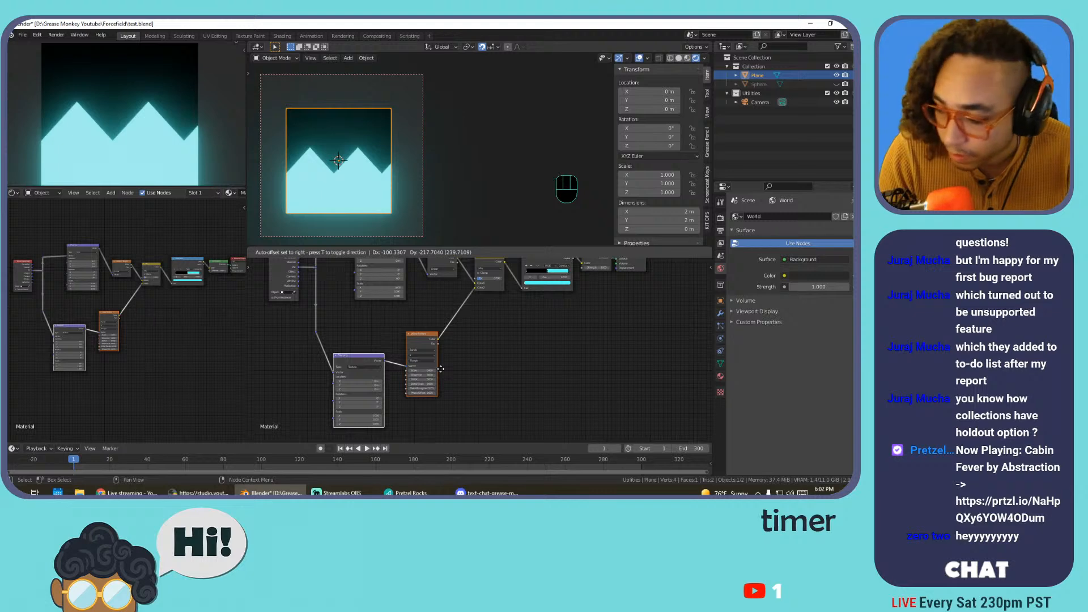
left_click(440, 369)
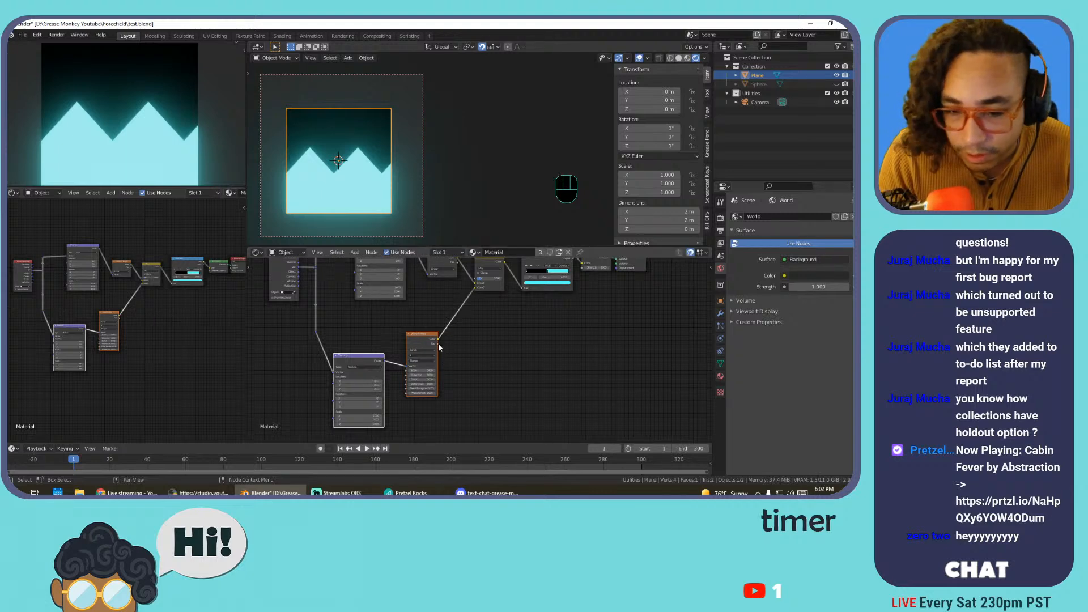
scroll(438, 347, "up", 1)
left_click(288, 333)
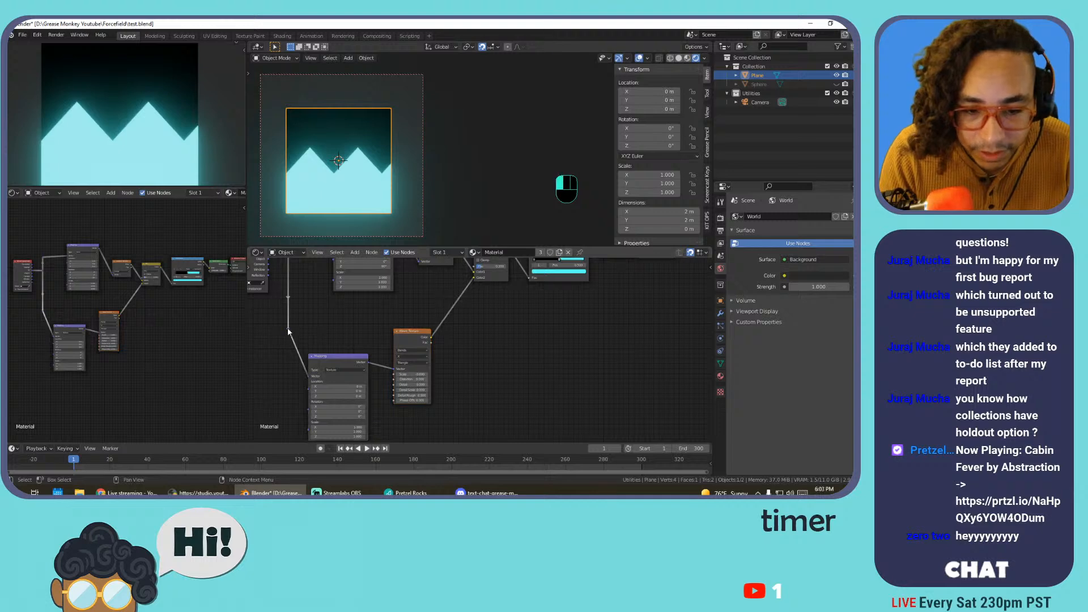
key("g")
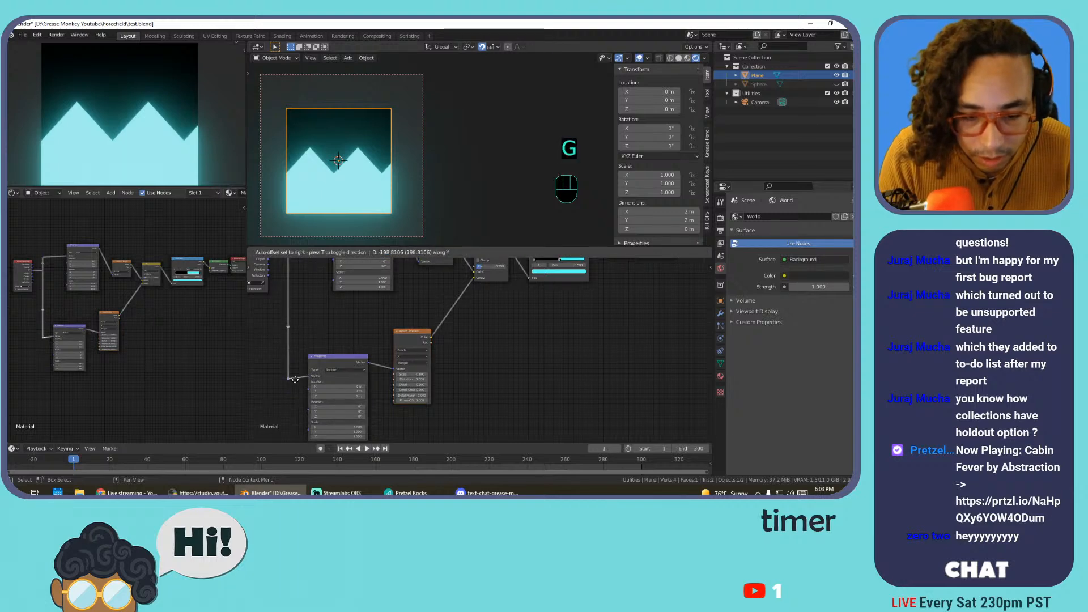
left_click(295, 378)
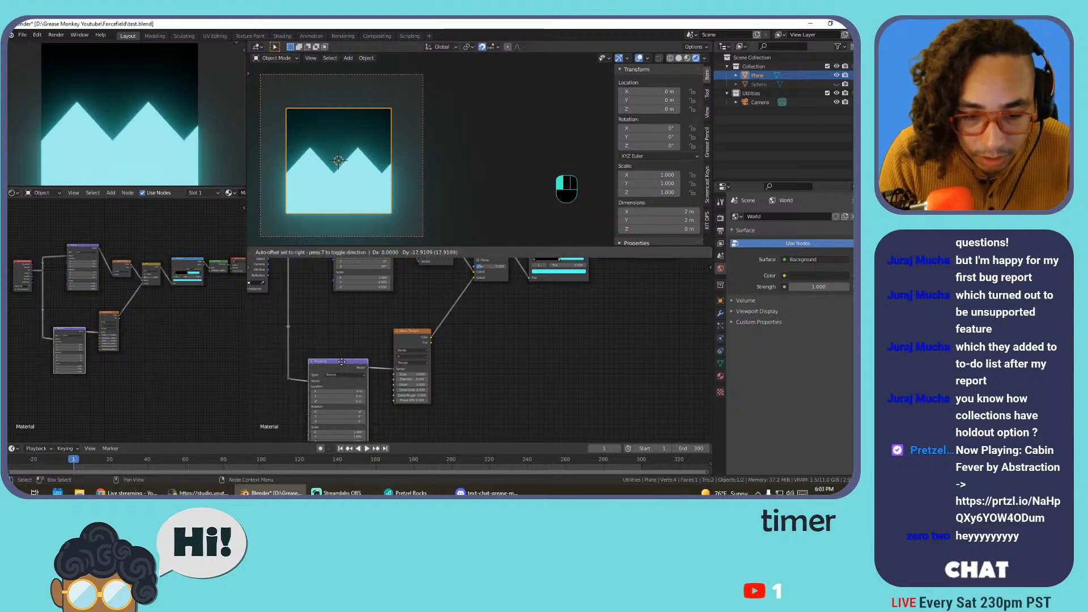
left_click_drag(410, 335, 407, 360)
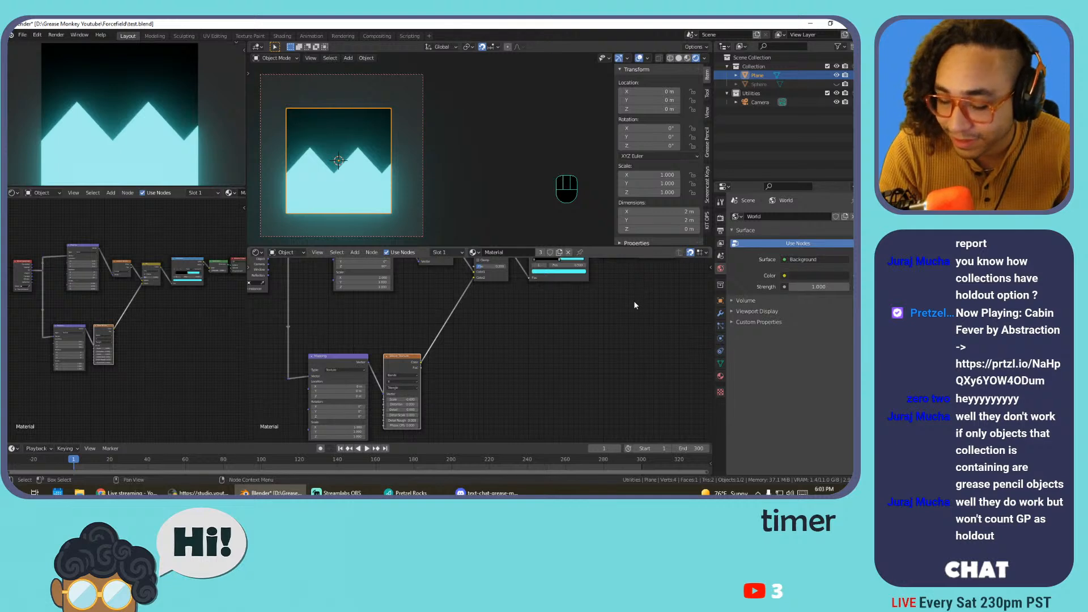
Duplicate the lower Mapping and Wave Texture pair, and align the copies directly below the originals
scroll(475, 345, "up", 1)
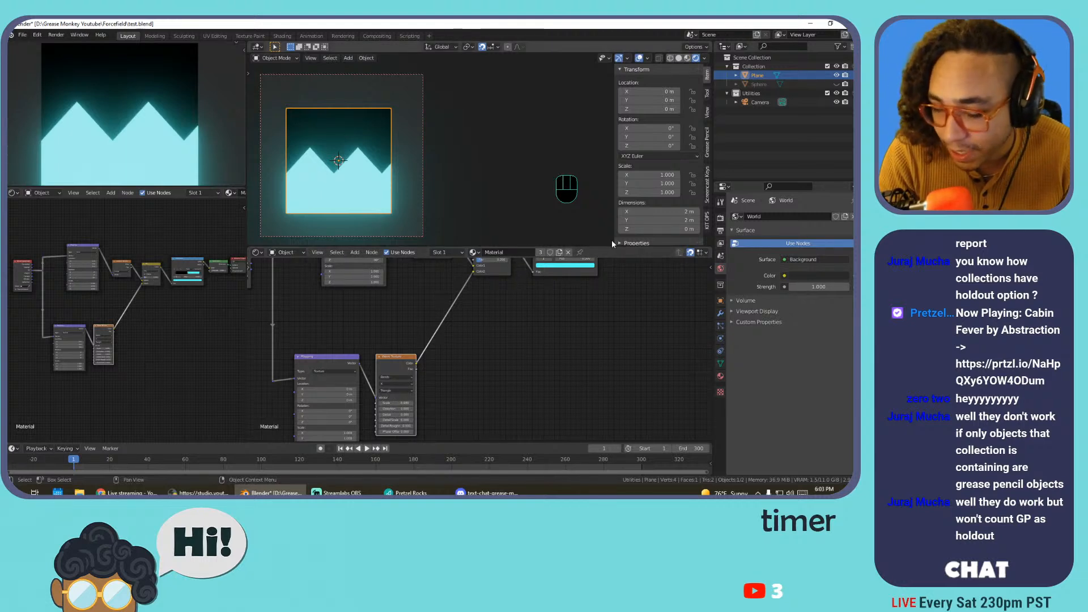
scroll(420, 328, "down", 2)
middle_click_drag(422, 330, 505, 323)
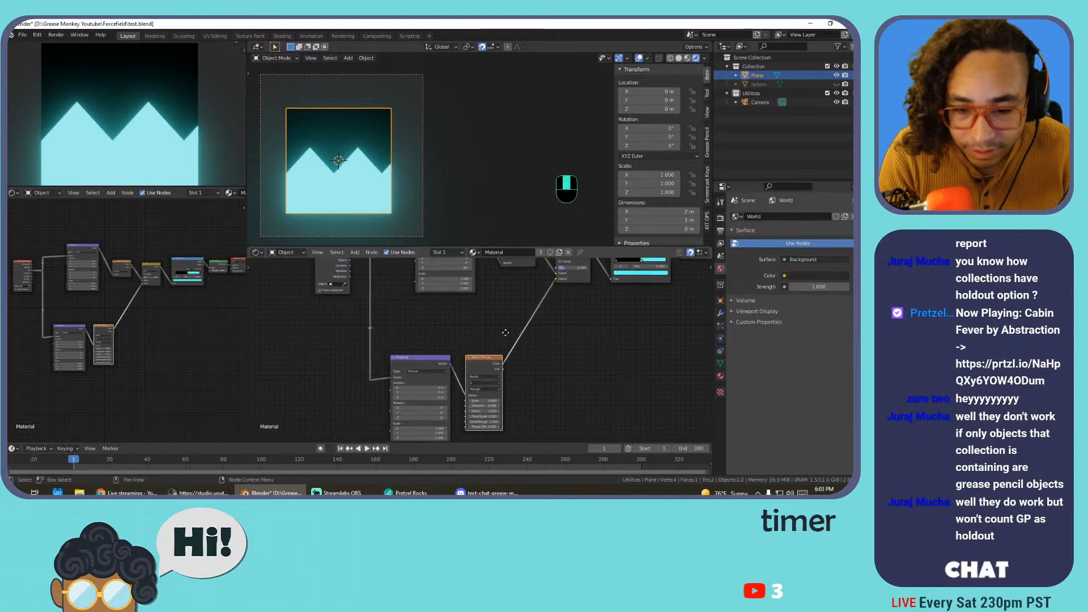
scroll(504, 321, "down", 2)
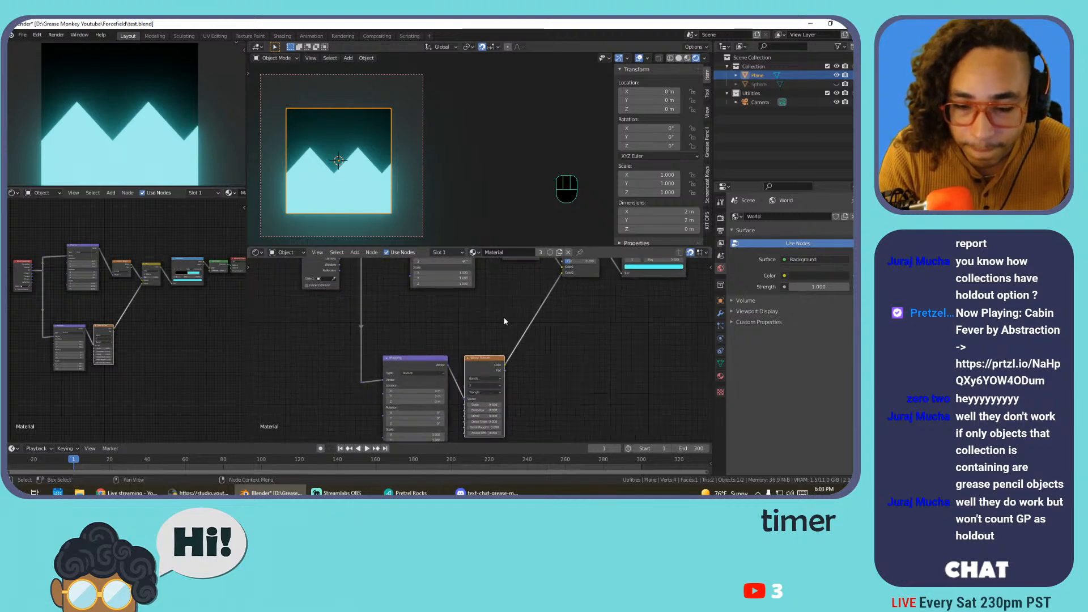
left_click_drag(498, 333, 431, 362)
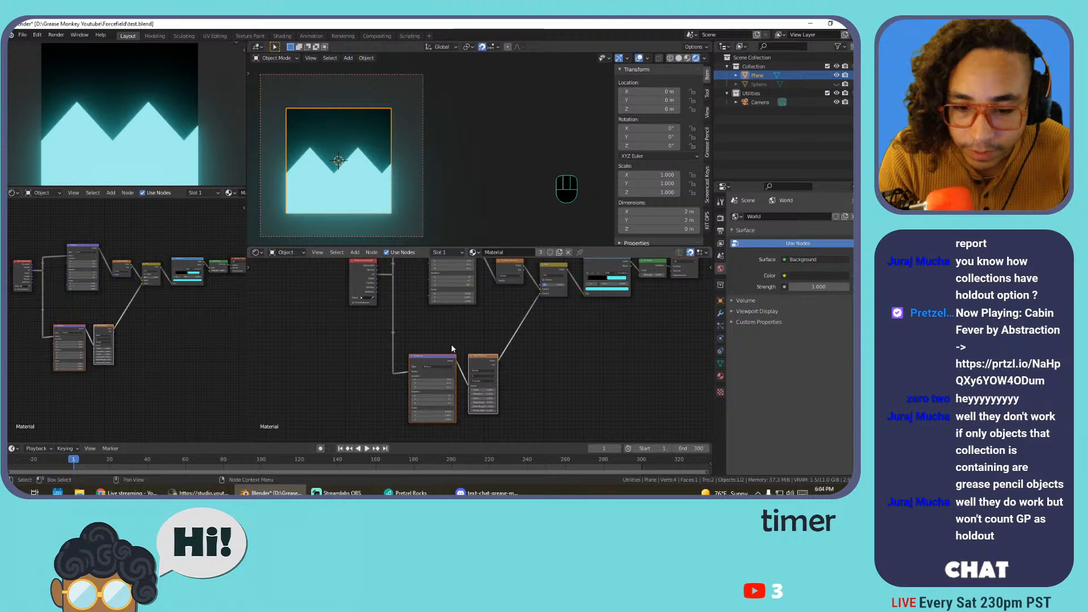
key("shift+d")
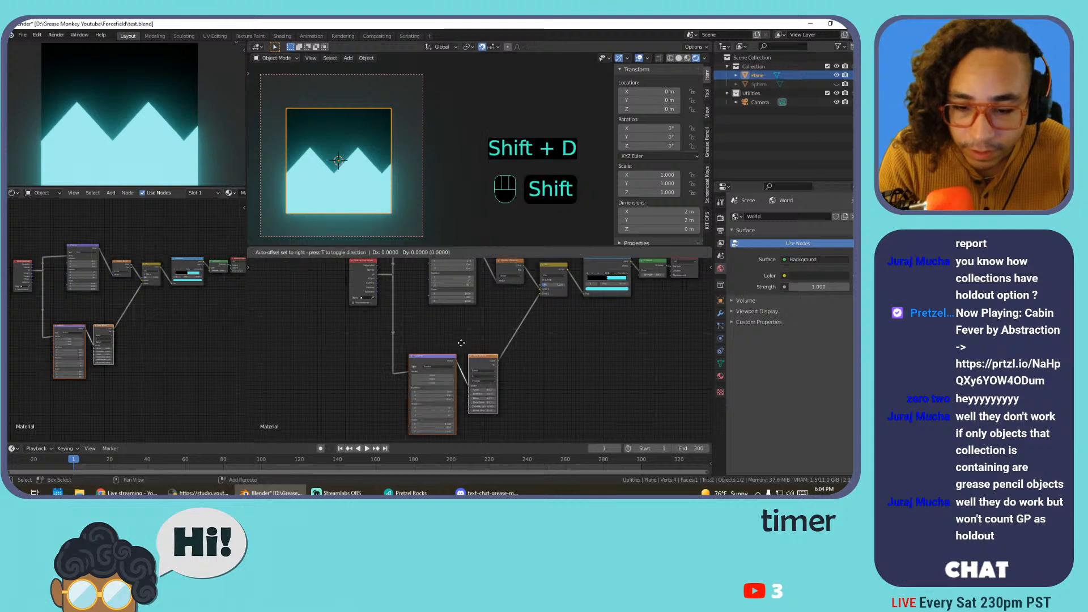
left_click(456, 414)
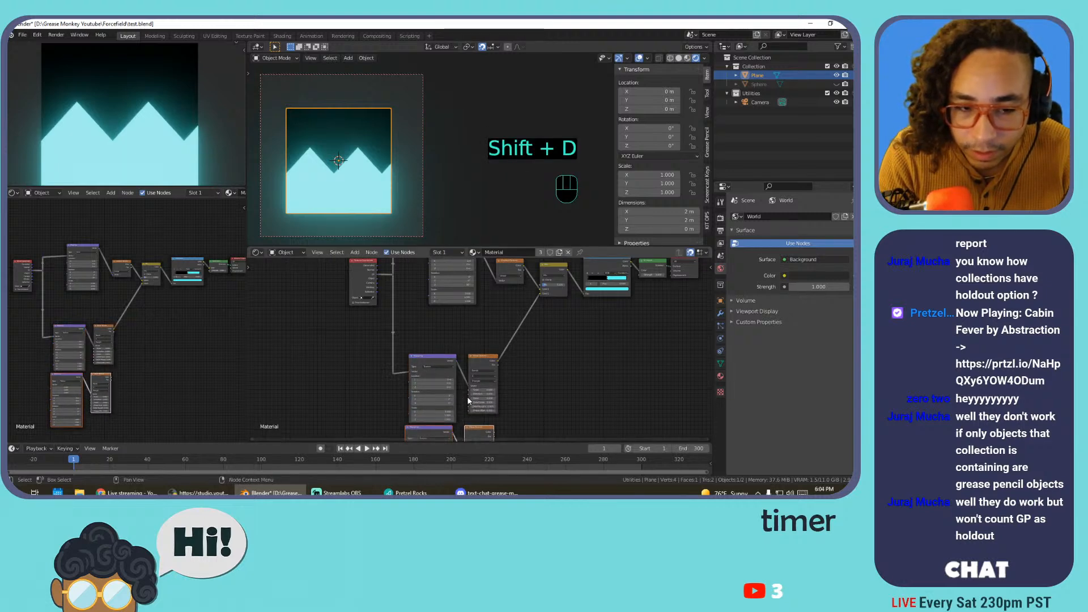
middle_click_drag(468, 397, 487, 356)
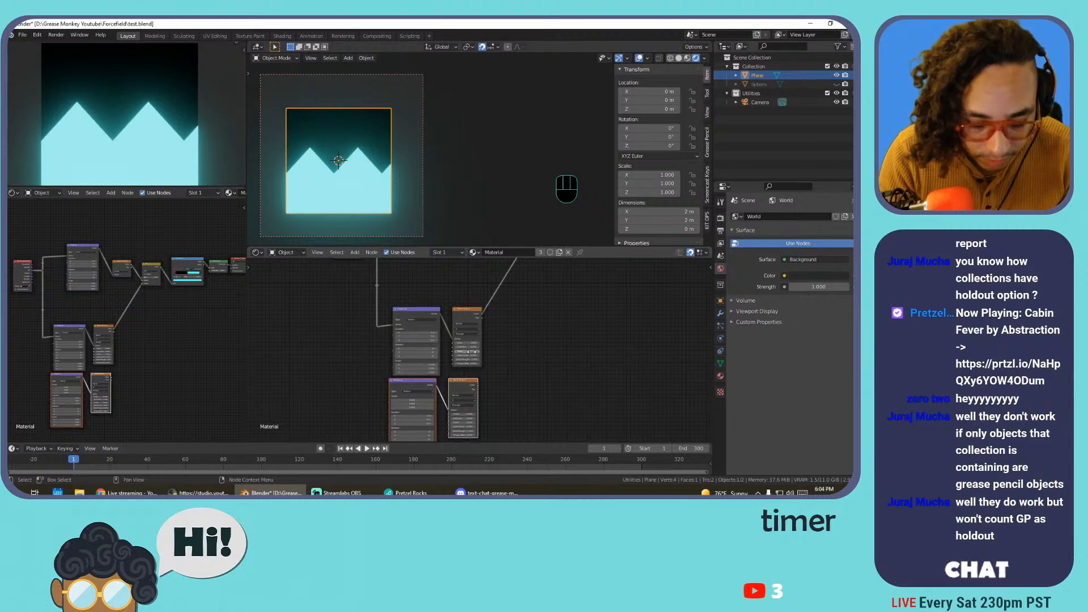
key("g")
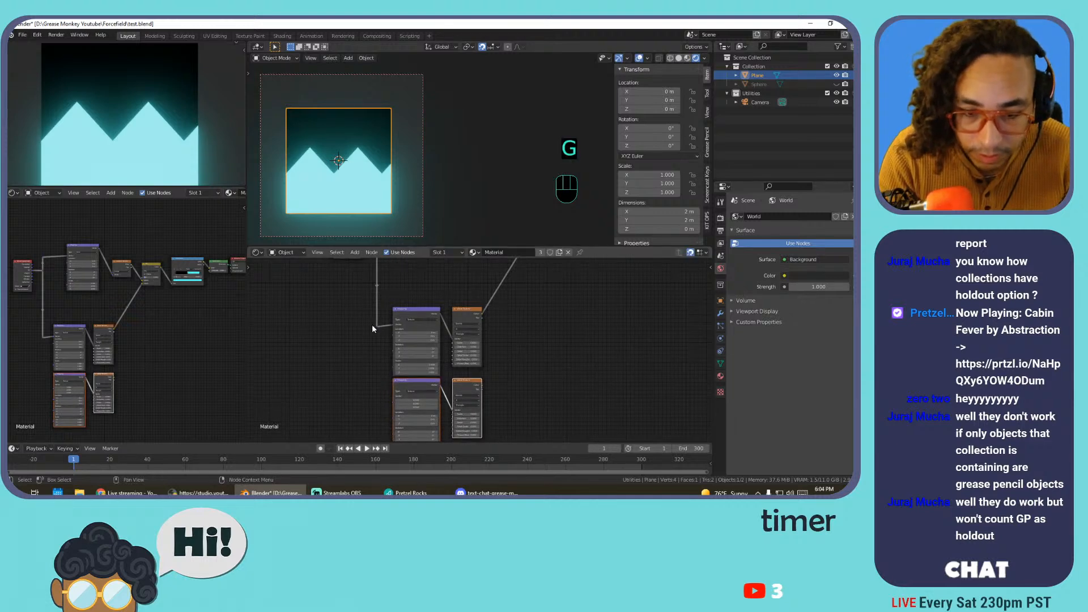
Feed the copied Mapping node's vector input through a duplicate of the reroute point, and set the Mapping type to Point
left_click(375, 327)
key("shift+d")
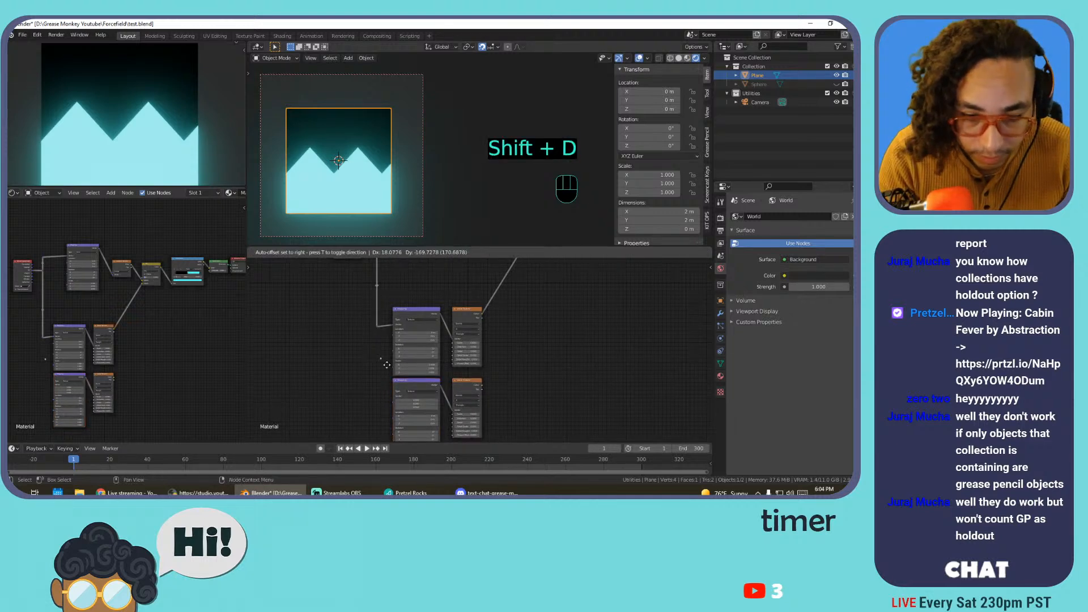
left_click(378, 402)
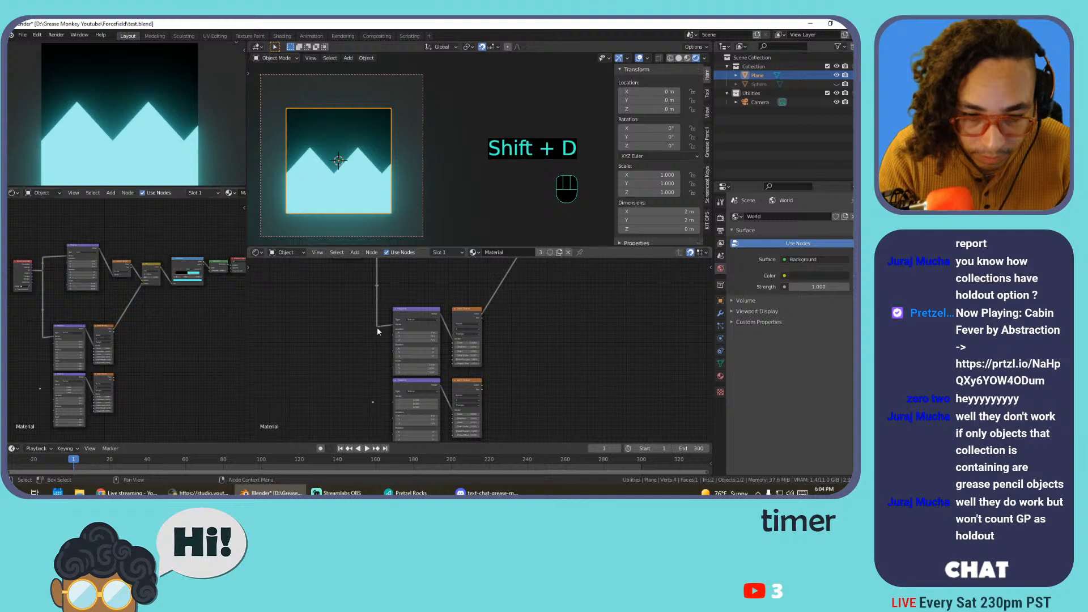
left_click_drag(376, 328, 375, 350)
left_click_drag(374, 404, 393, 401)
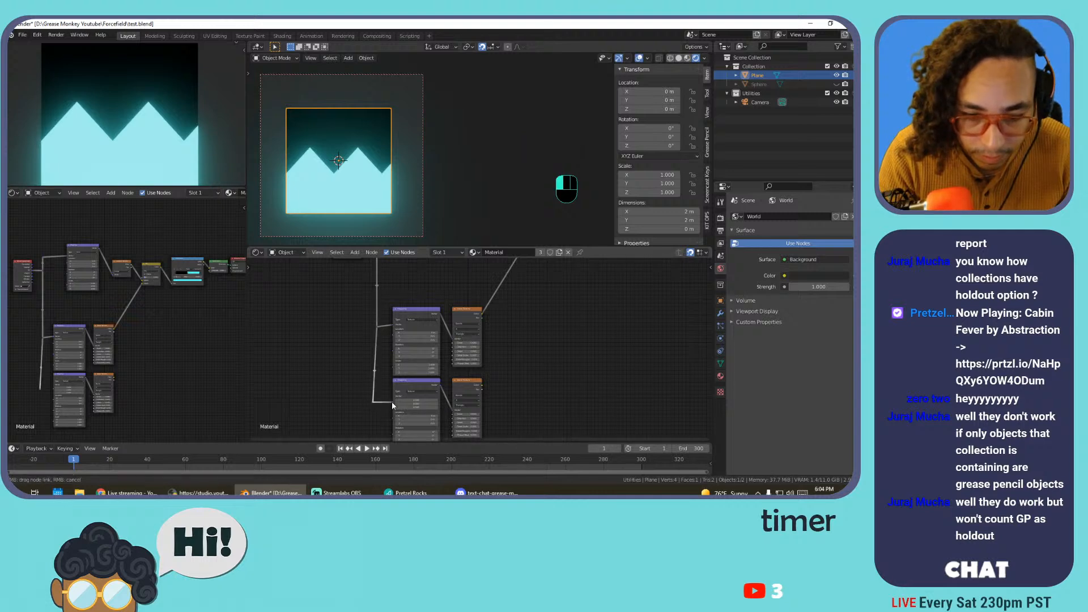
left_click(426, 321)
left_click(426, 324)
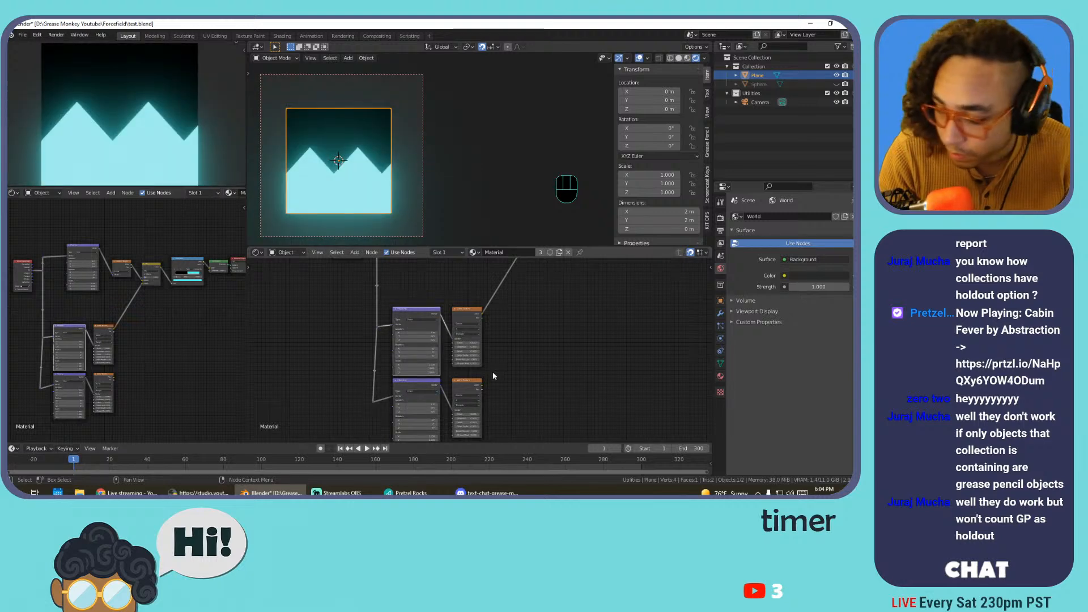
Duplicate the Mix node beside the wave pairs, connecting the upper Wave Texture's color to Color1 and the copied one's to Color2
middle_click_drag(494, 367, 472, 301)
left_click(479, 295)
key("shift+d")
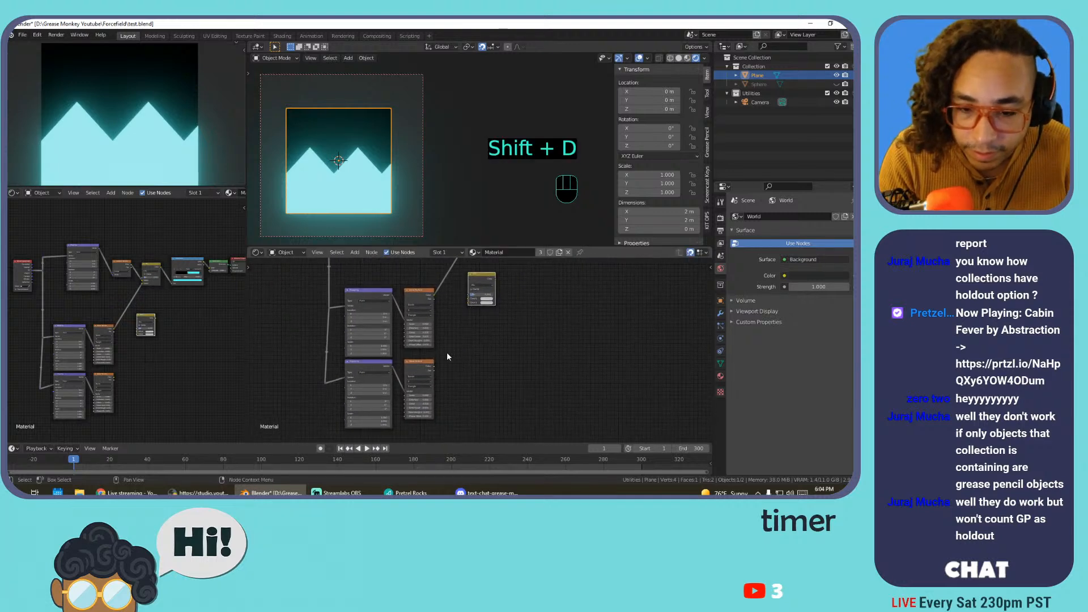
left_click_drag(434, 366, 464, 315)
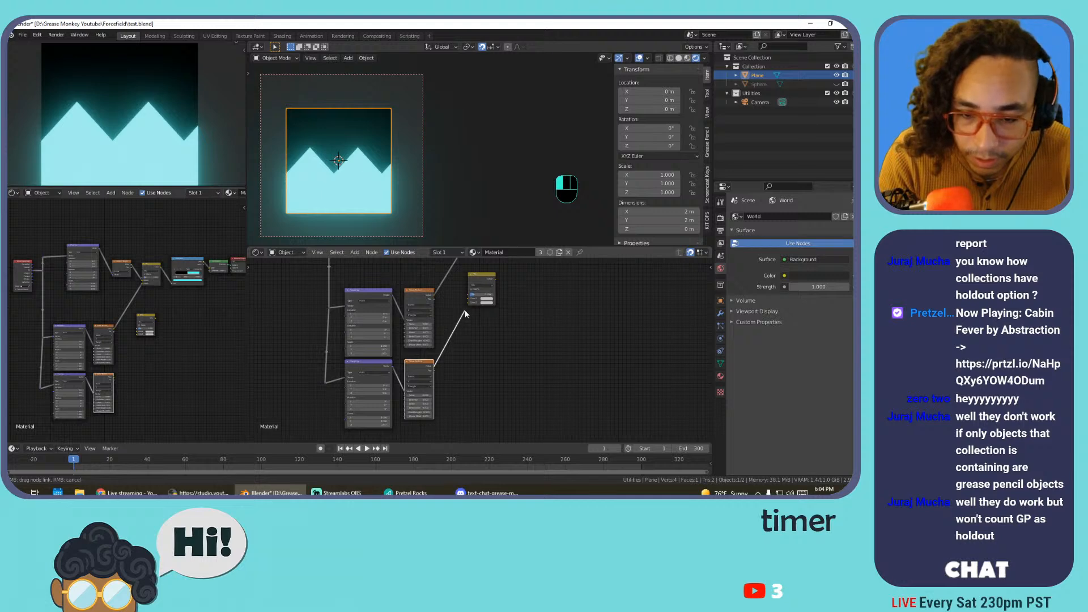
left_click_drag(465, 313, 468, 303)
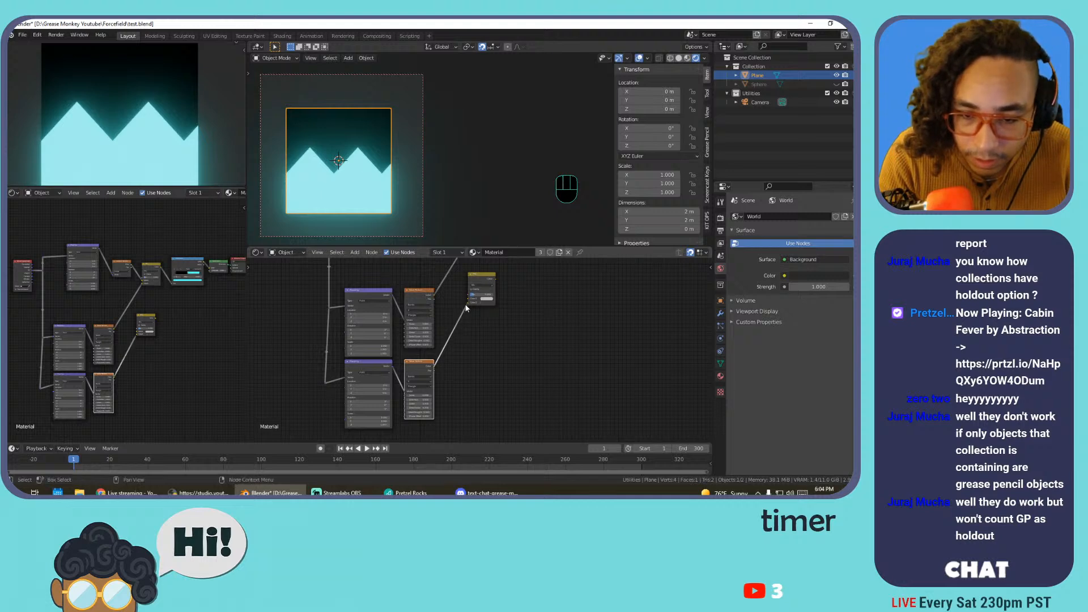
middle_click_drag(447, 302, 432, 339)
scroll(432, 339, "up", 2)
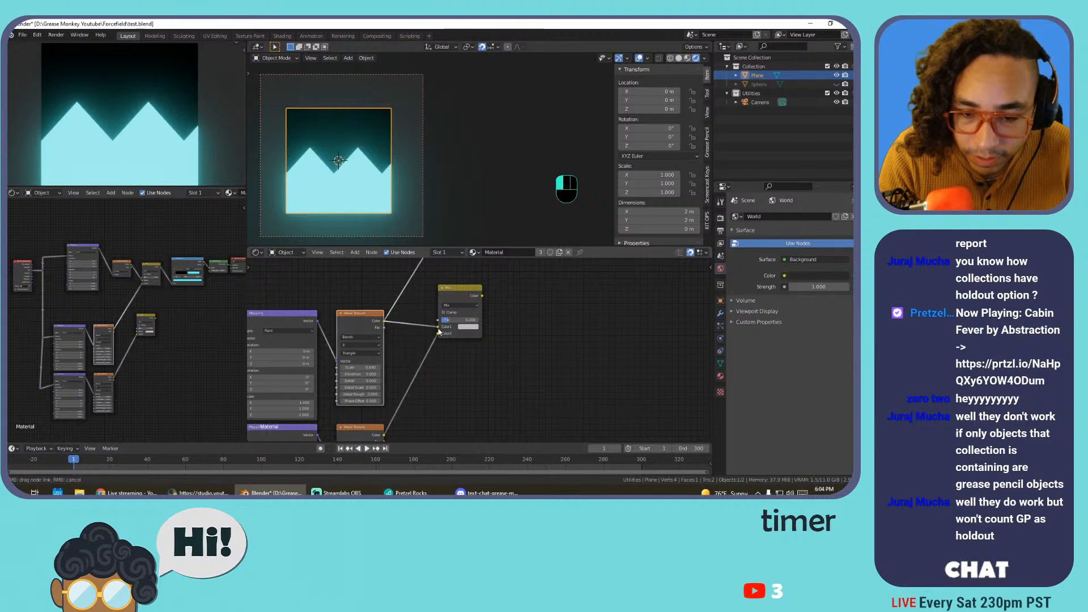
Connect the new Mix node's color to the original Mix node's Color2, and set the new node to Subtract with a 0.742 factor
middle_click_drag(420, 302, 409, 358)
left_click_drag(450, 346, 447, 268)
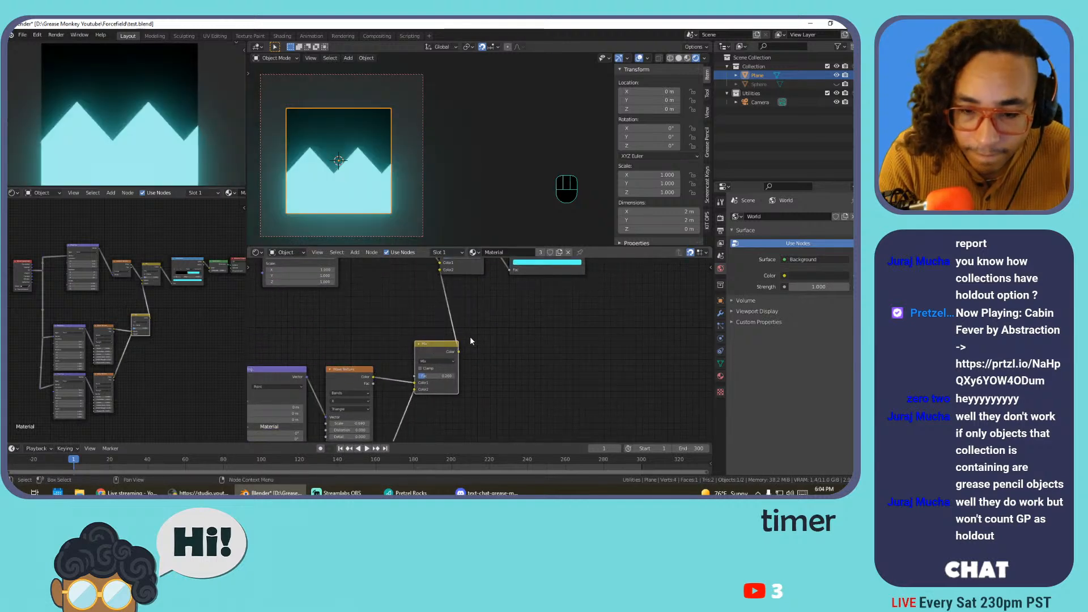
middle_click_drag(471, 342, 532, 287)
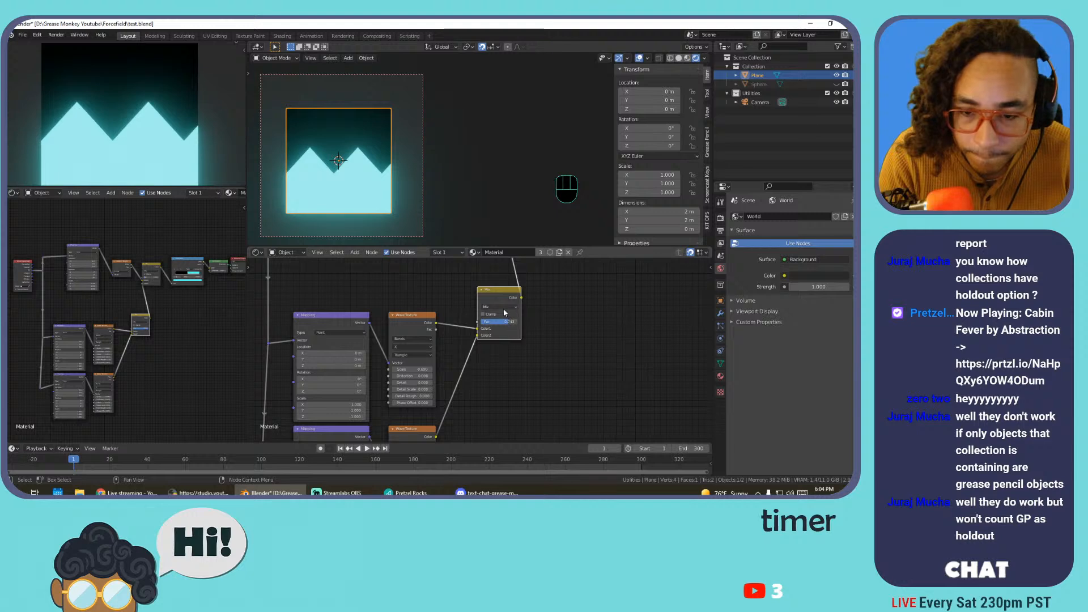
left_click(502, 308)
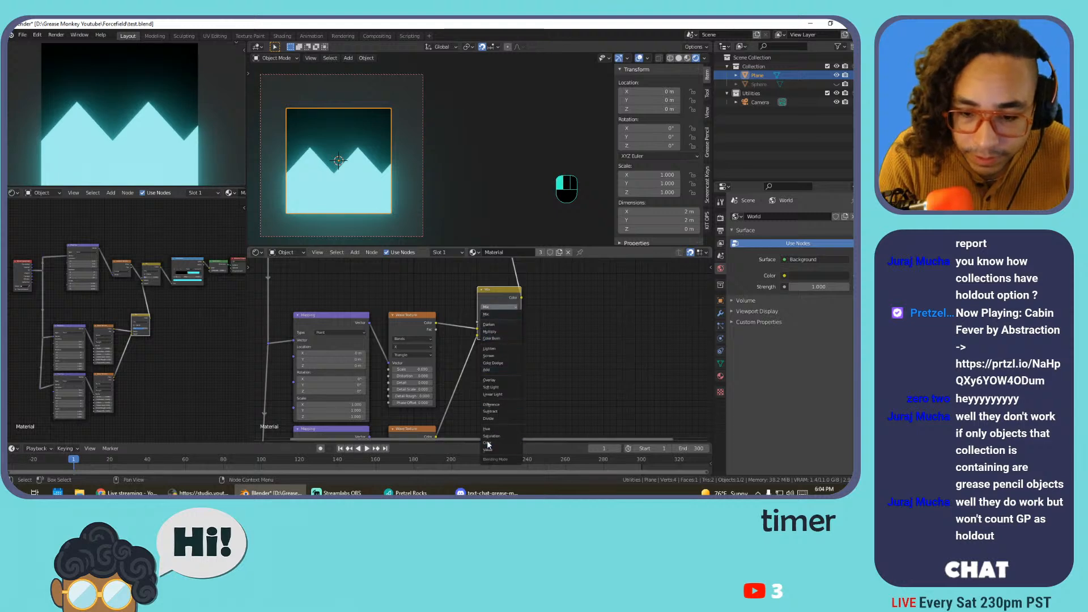
left_click(510, 409)
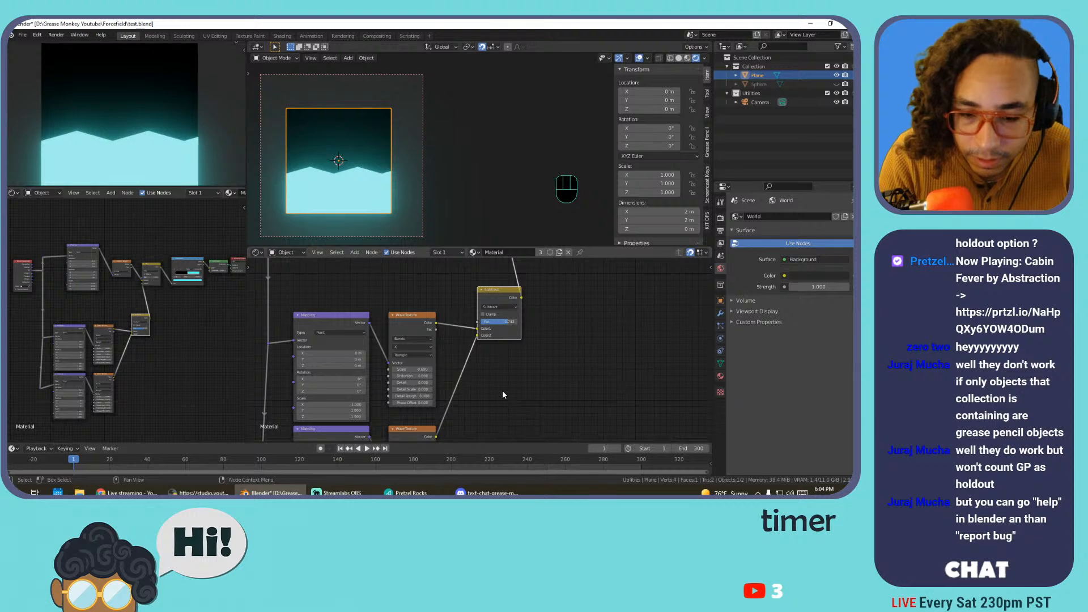
Adjust the scale and phase offset of the copied Wave Texture to make the peaks irregular
scroll(485, 346, "up", 2)
middle_click_drag(473, 381, 509, 291)
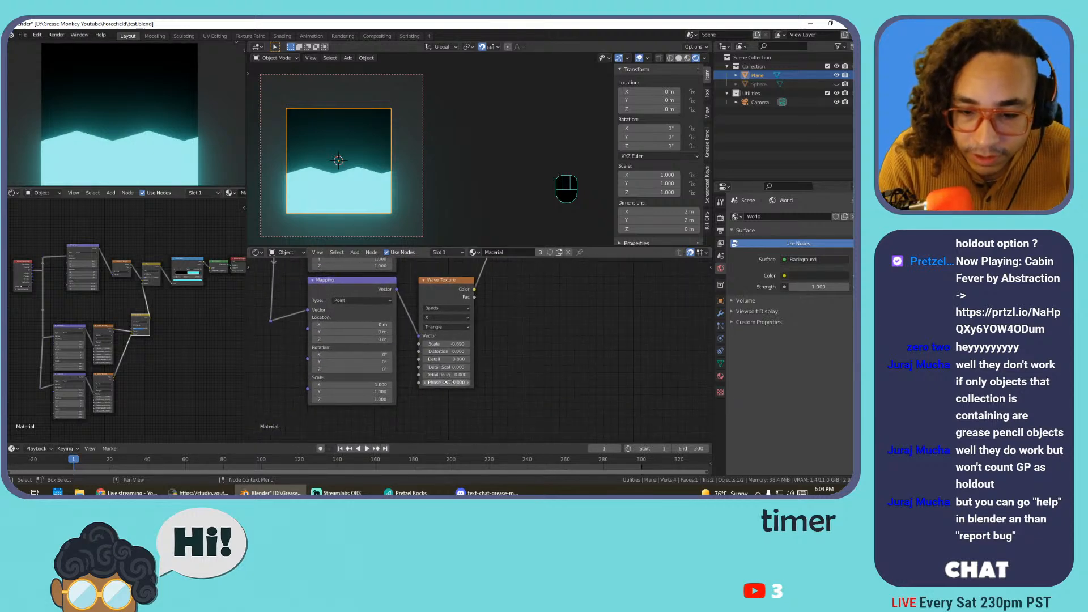
left_click_drag(446, 382, 420, 344)
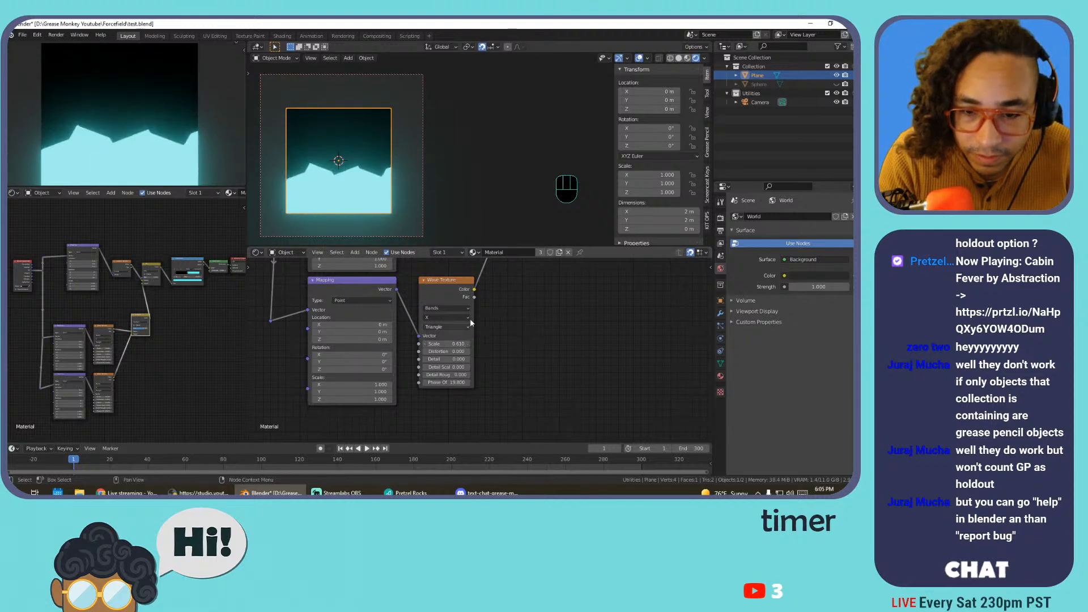
Try feeding the Subtract node's Color2 from the copied Wave Texture's Fac output instead of its Color output
middle_click_drag(496, 288, 456, 409)
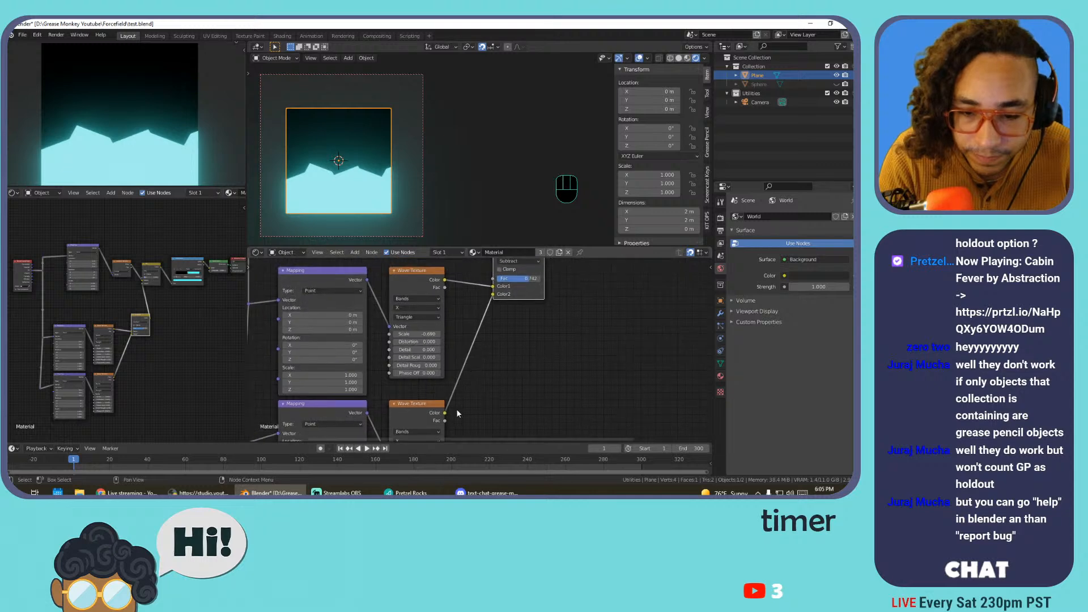
left_click_drag(444, 421, 496, 293)
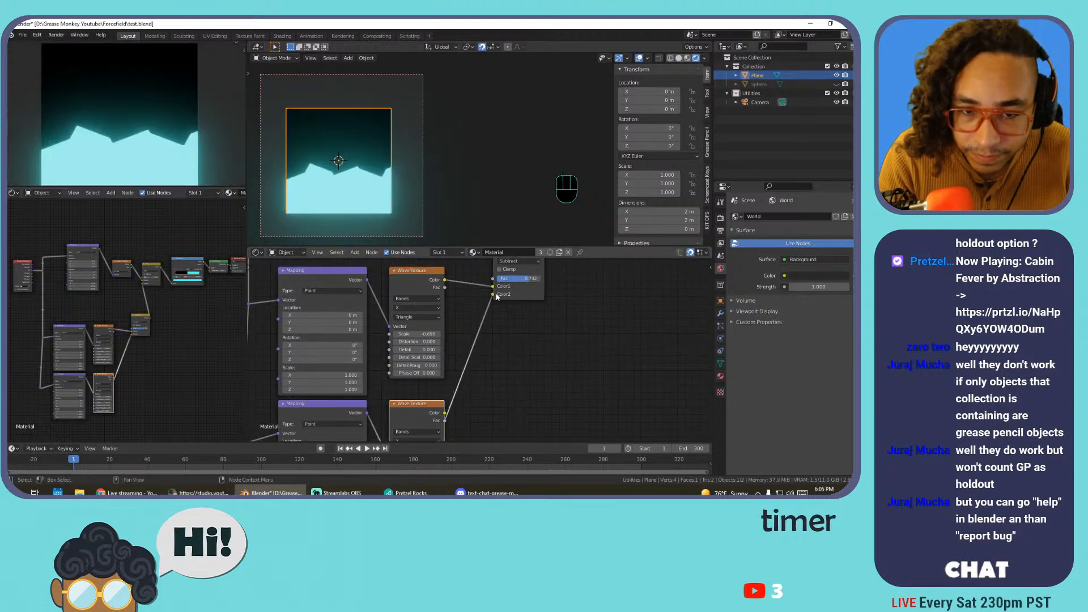
key("ctrl+z")
Save the Blender file
key("ctrl+s")
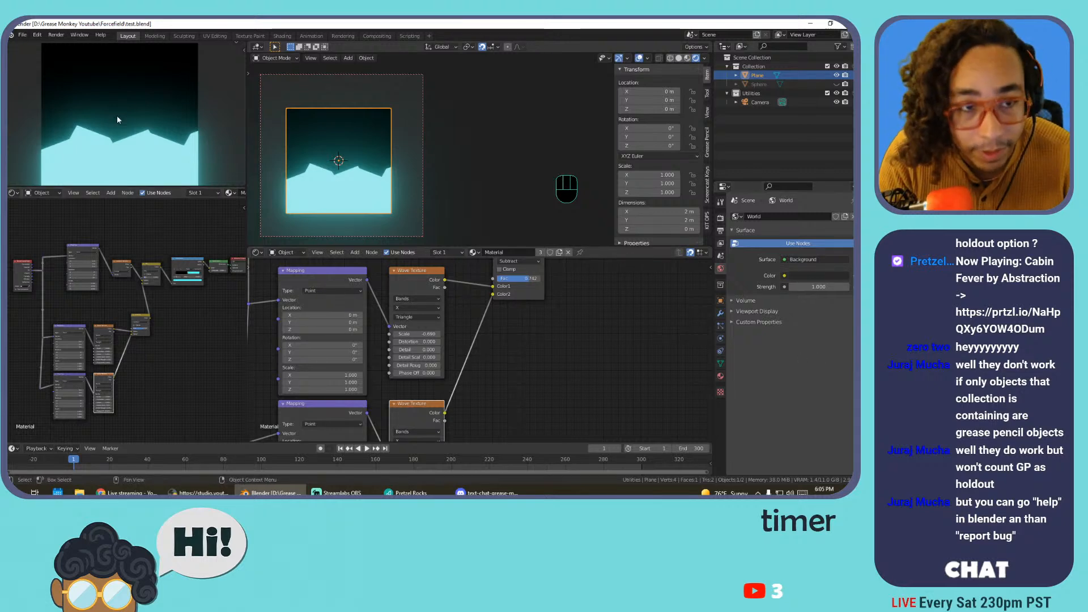
Open Blender's bug report page in the browser, and close it at the login form
left_click(103, 36)
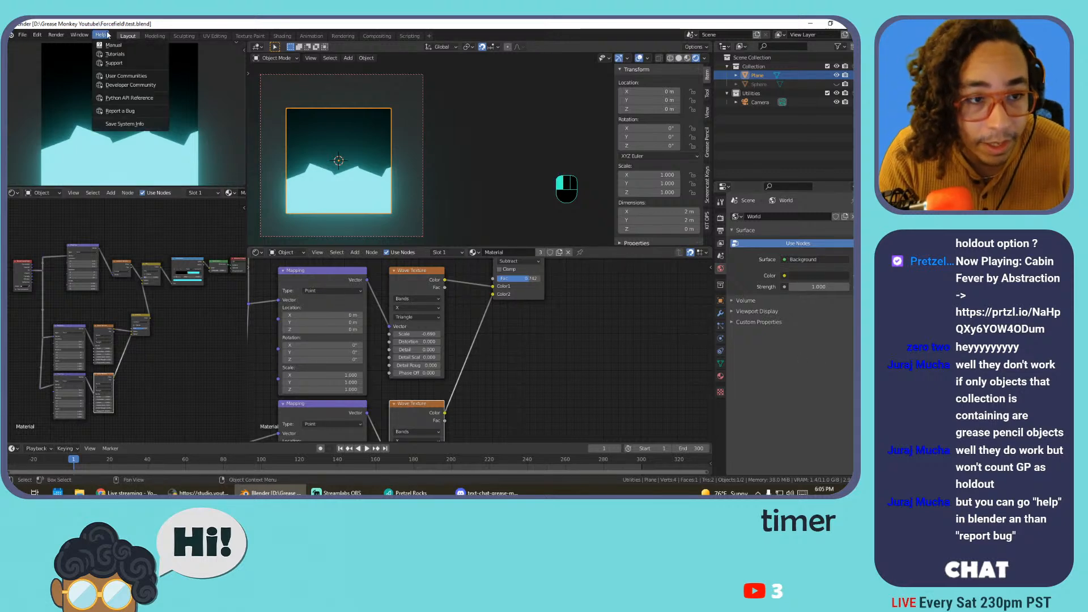
left_click(142, 110)
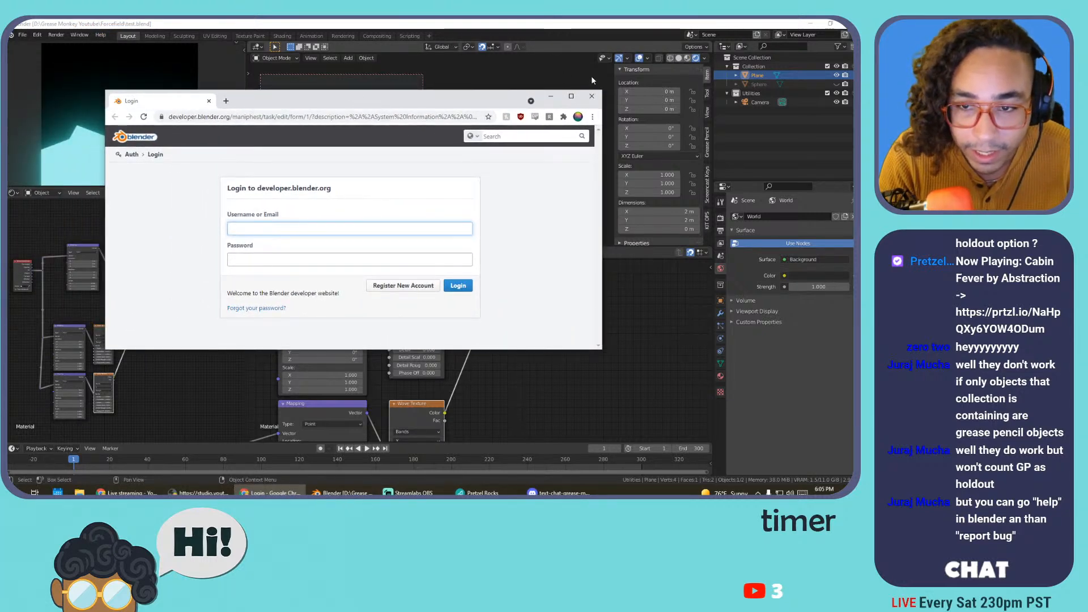
left_click(591, 96)
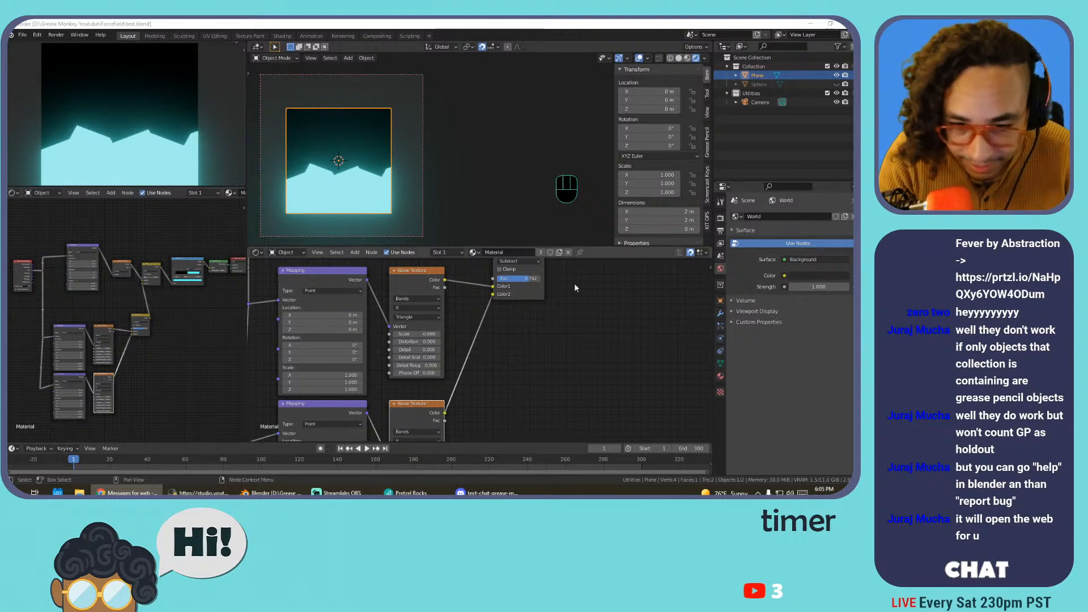
scroll(513, 327, "down", 2)
scroll(503, 335, "up", 2)
middle_click_drag(465, 395, 491, 326)
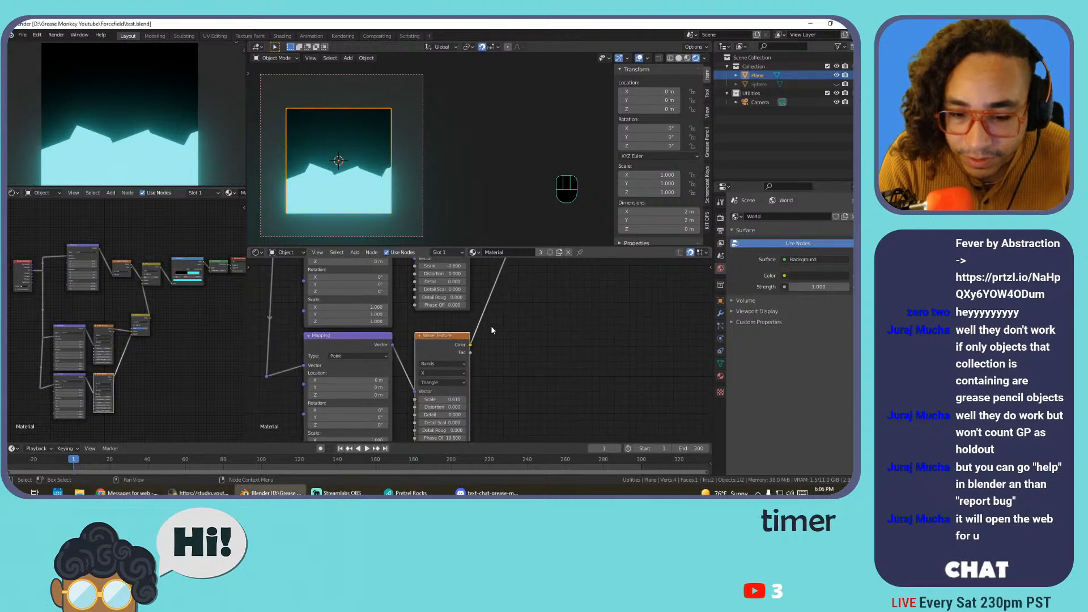
Try the Y band direction on the copied Wave Texture with a scale of 3.710 and a phase offset of 25.700
scroll(489, 328, "up", 2)
left_click(454, 377)
left_click(444, 396)
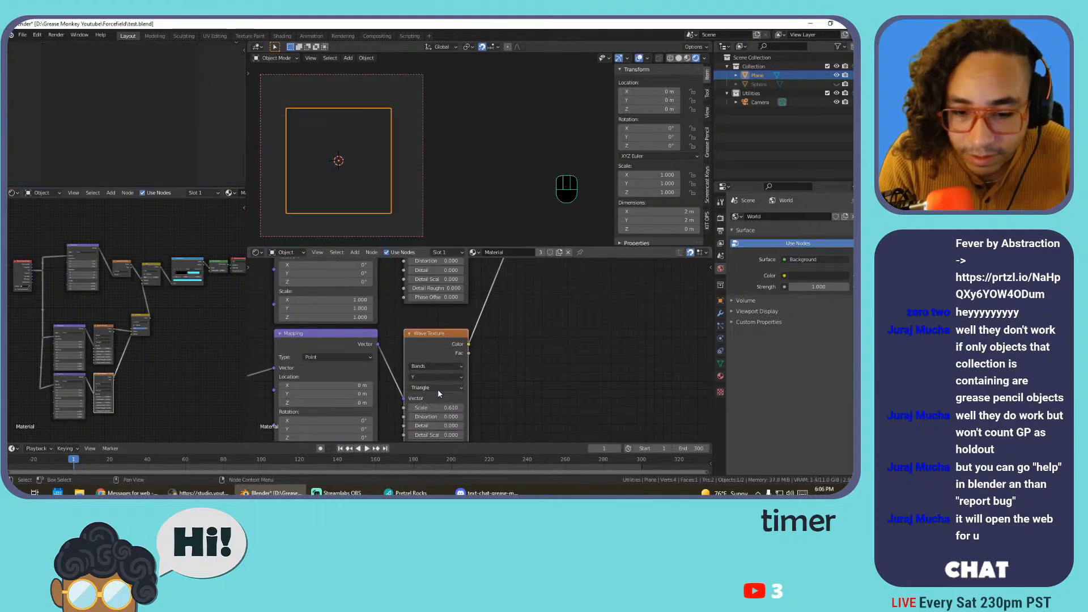
mouse_move(440, 406)
left_mouse_down()
mouse_move(557, 406)
mouse_move(460, 406)
left_mouse_up()
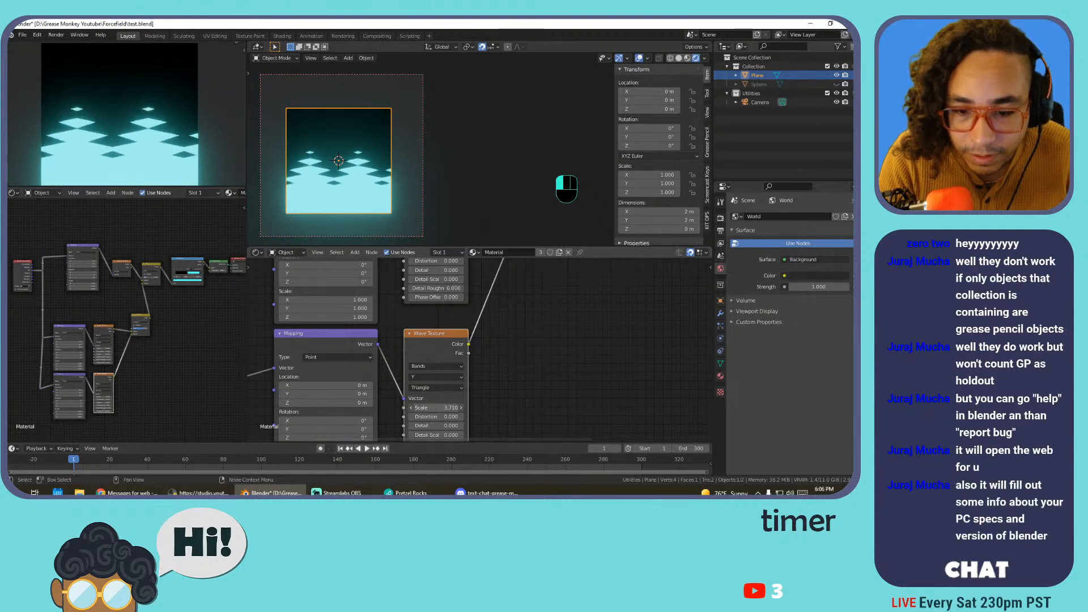
middle_click_drag(476, 373, 471, 319)
left_click_drag(440, 399, 586, 398)
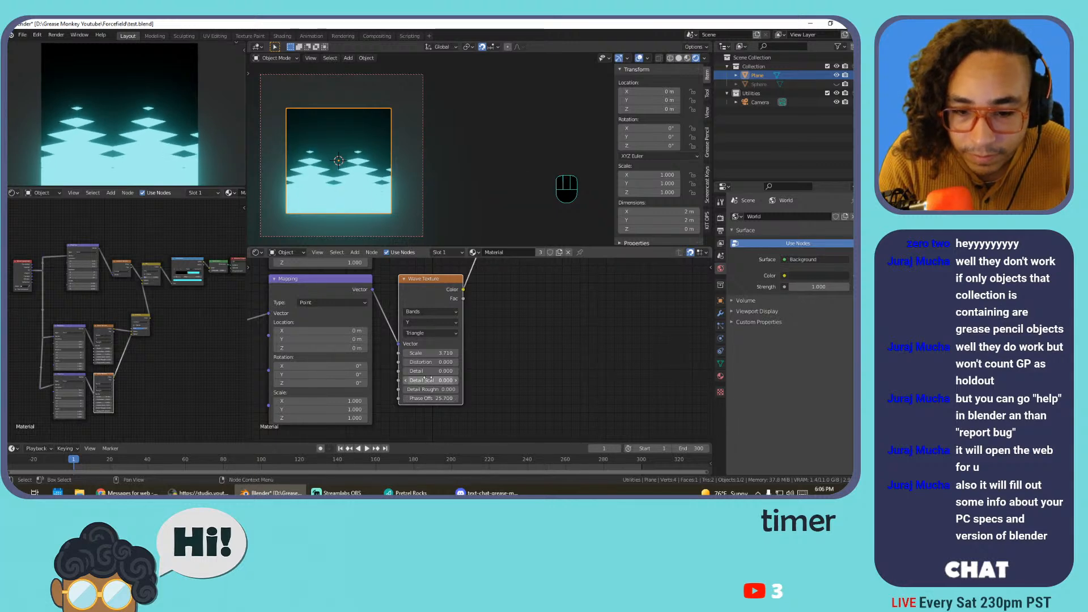
Set the copied Wave Texture's band direction to X, its scale to 1.610, and raise its phase offset
left_click(426, 321)
left_click(426, 310)
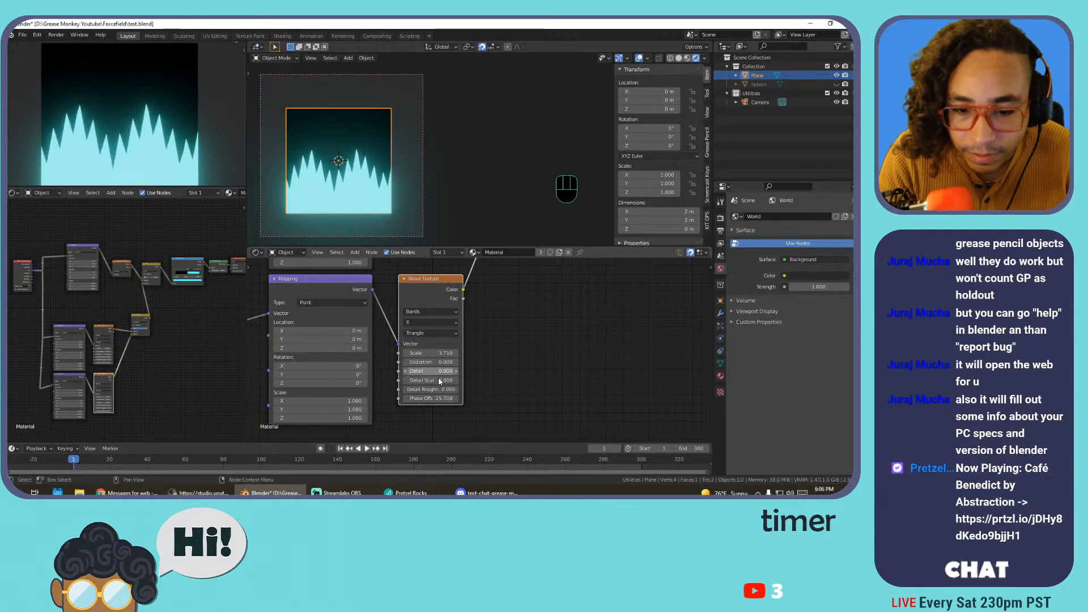
mouse_move(431, 353)
left_mouse_down()
mouse_move(482, 353)
mouse_move(412, 353)
left_mouse_up()
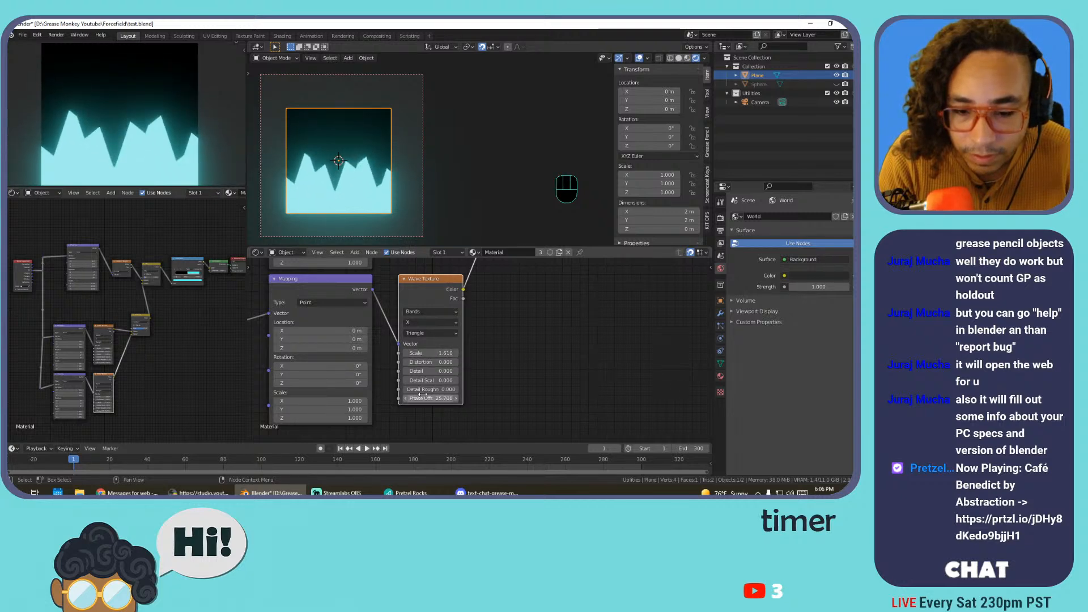
left_click_drag(431, 399, 643, 399)
Change the mix node combining the two Wave Textures from Subtract to Add, with a factor of 0.758
middle_click_drag(502, 304, 395, 440)
middle_click_drag(458, 269, 474, 334)
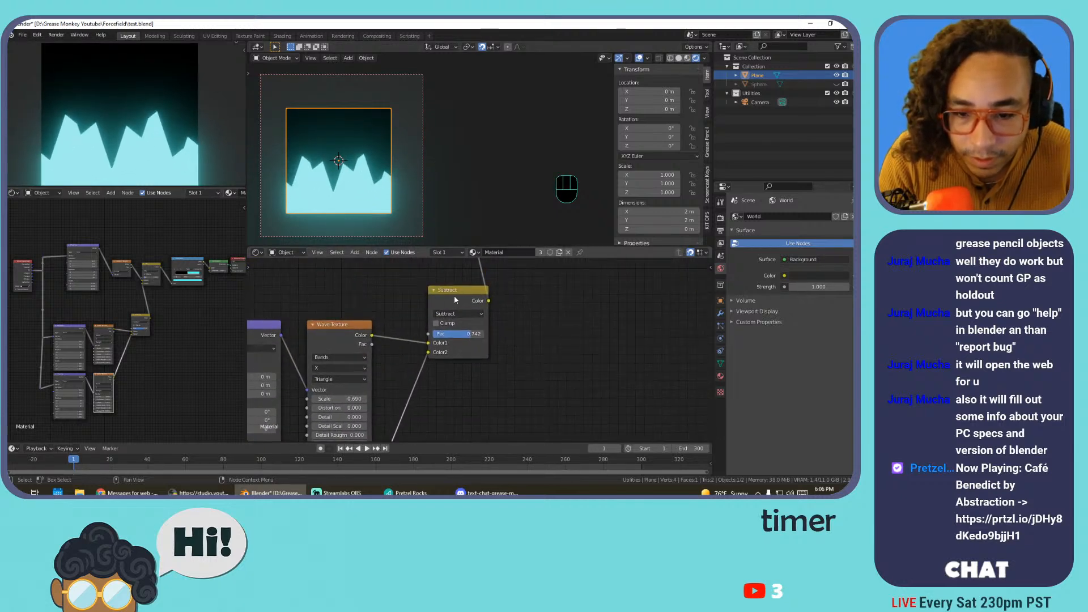
mouse_move(470, 334)
left_mouse_down()
mouse_move(428, 334)
mouse_move(488, 335)
left_mouse_up()
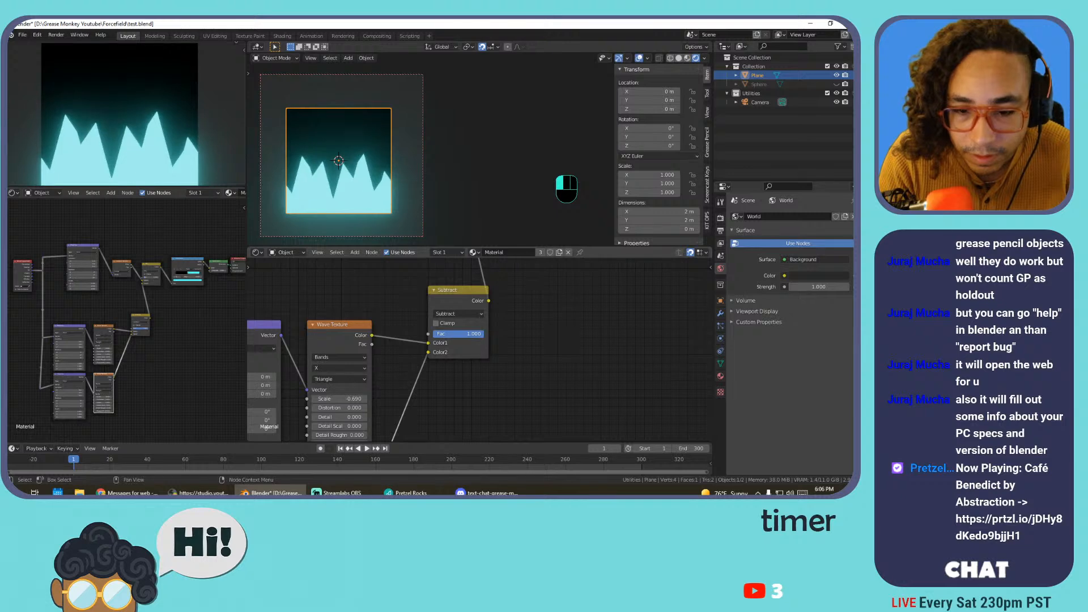
left_click(458, 313)
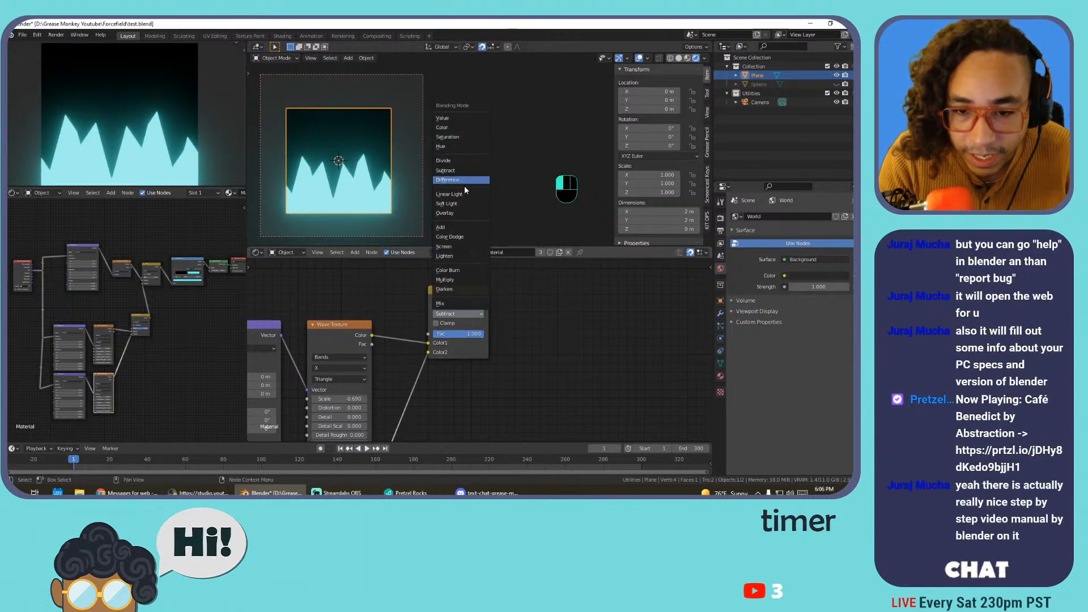
left_click(461, 227)
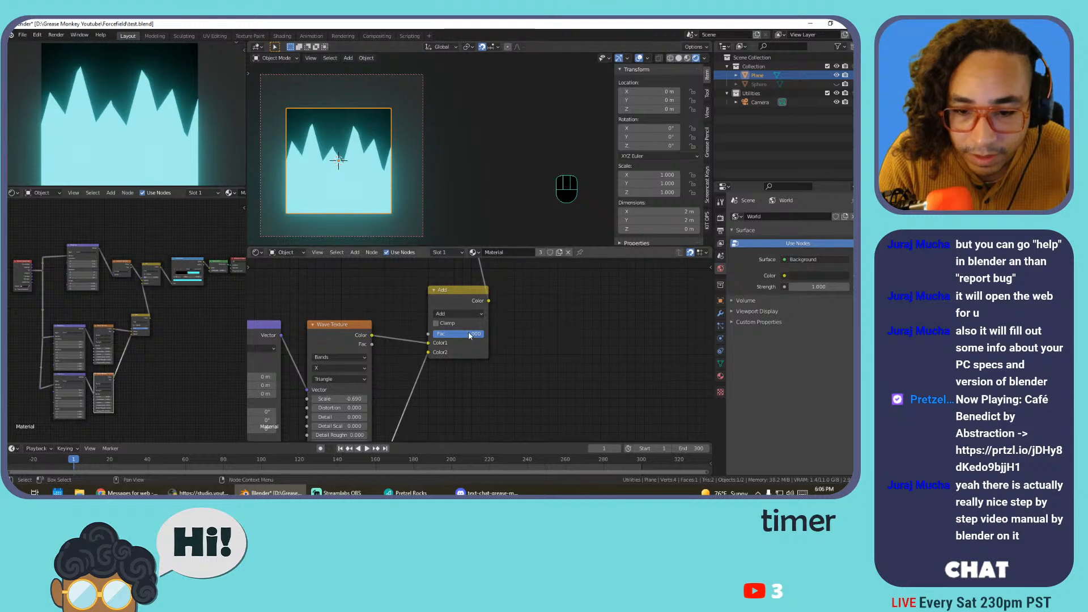
mouse_move(470, 334)
left_mouse_down()
mouse_move(431, 335)
mouse_move(476, 334)
left_mouse_up()
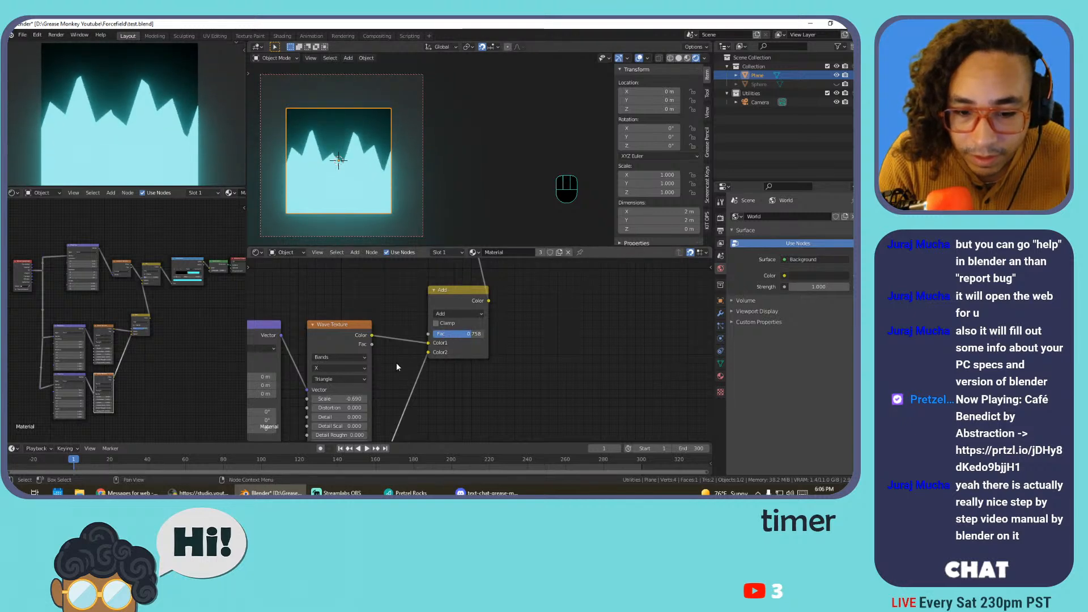
Try different location and rotation values on the copied Mapping node, undoing each change
middle_click_drag(369, 369, 530, 297)
scroll(415, 337, "down", 3)
middle_click_drag(415, 338, 400, 264)
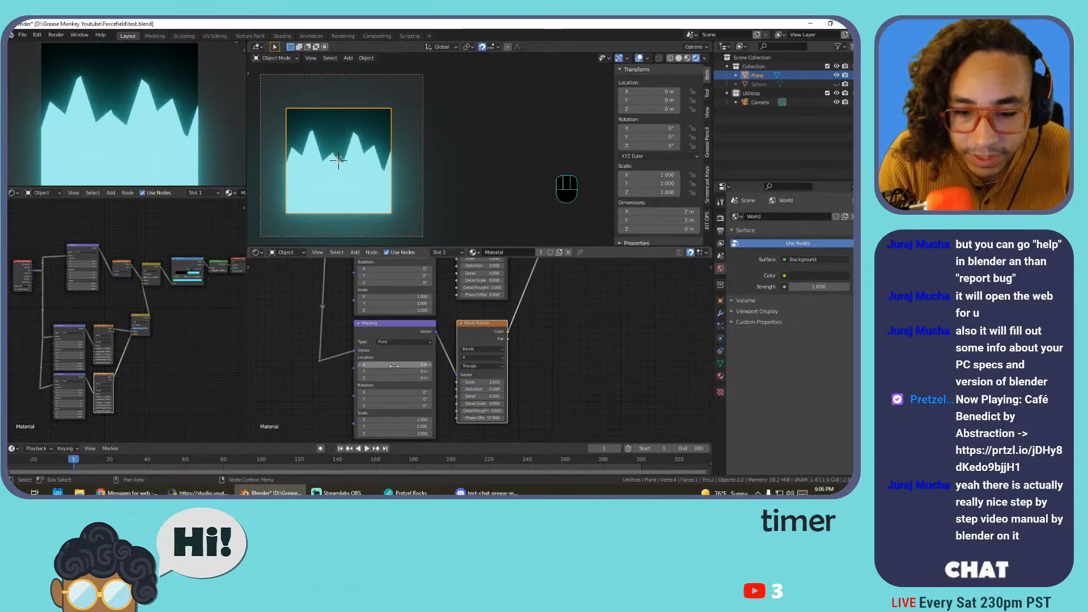
left_click_drag(397, 364, 434, 378)
key("ctrl+z")
key("ctrl+z")
key("ctrl+z")
key("ctrl+z")
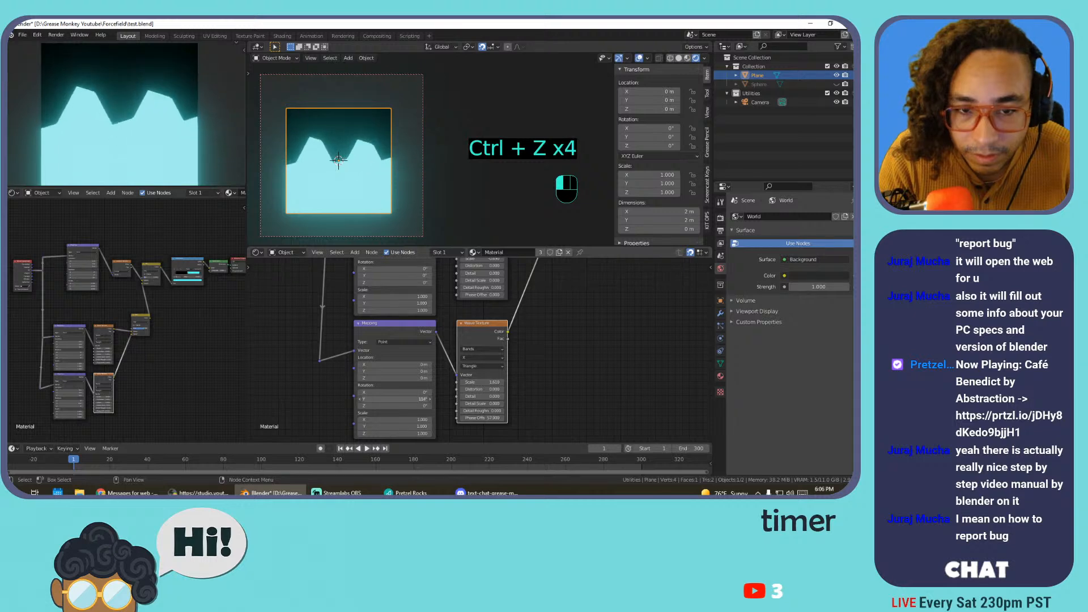
key("ctrl+z")
mouse_move(365, 406)
left_mouse_down()
mouse_move(425, 406)
mouse_move(363, 406)
left_mouse_up()
key("ctrl+z")
key("ctrl+z")
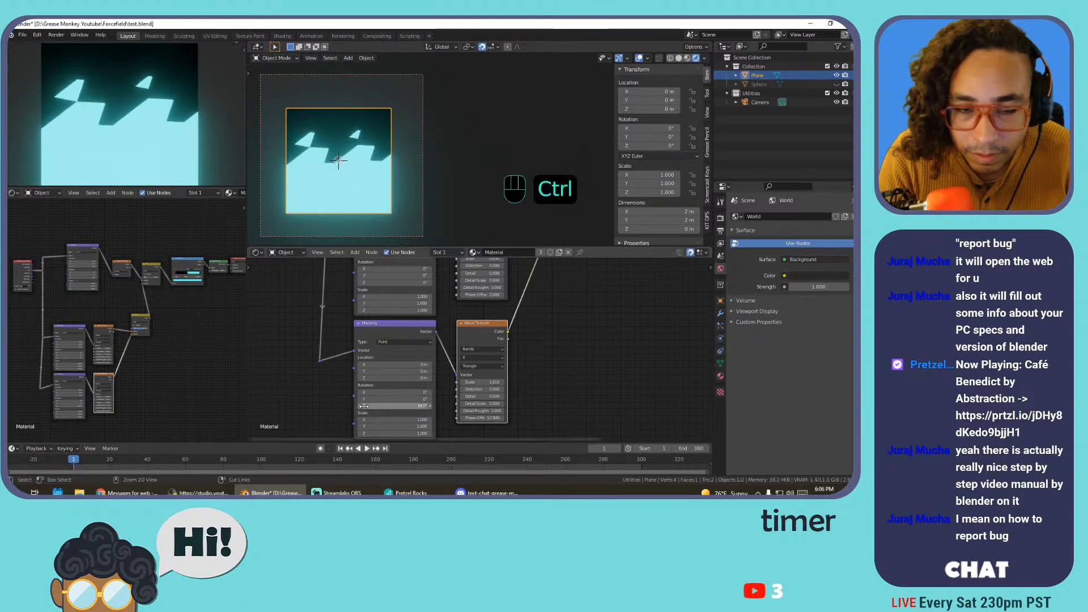
key("ctrl+z")
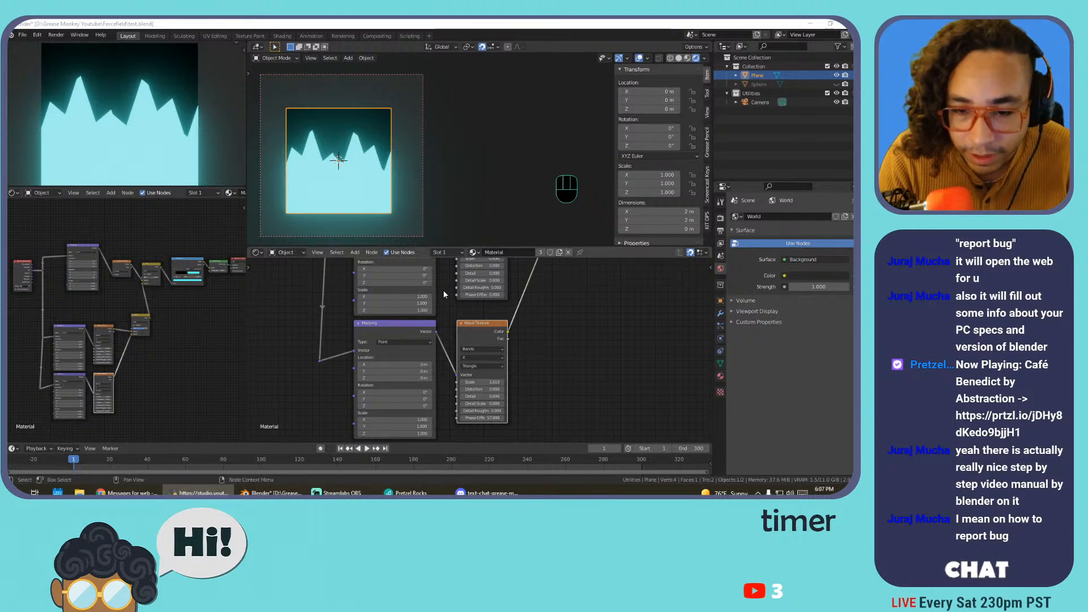
Connect the original Wave Texture's Color output directly to Color2 of the mix node that feeds the color ramp
middle_click_drag(564, 308, 537, 344)
scroll(482, 321, "down", 3)
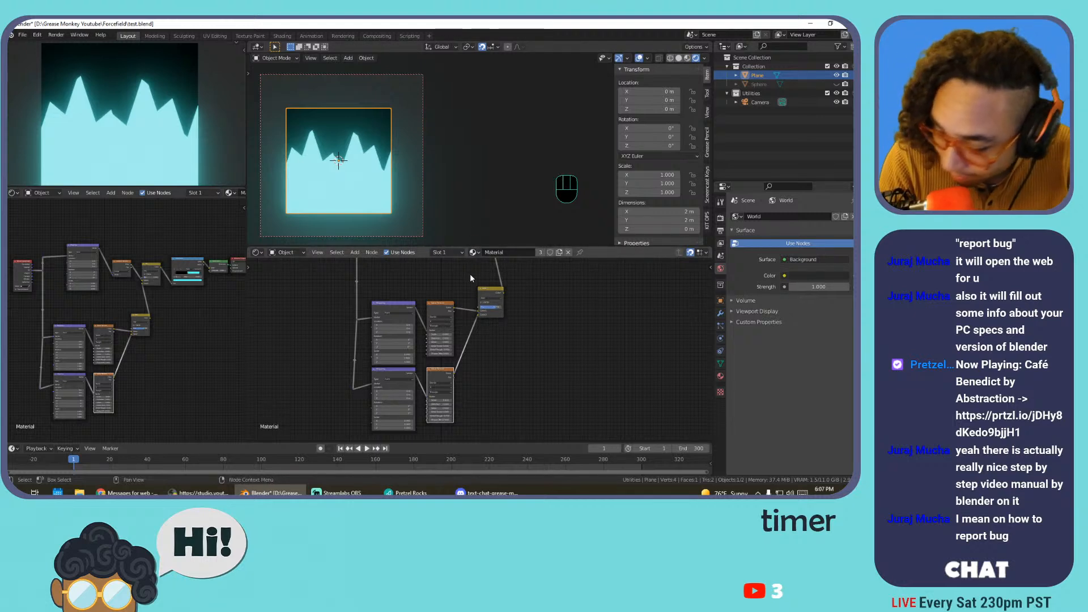
scroll(523, 309, "up", 2)
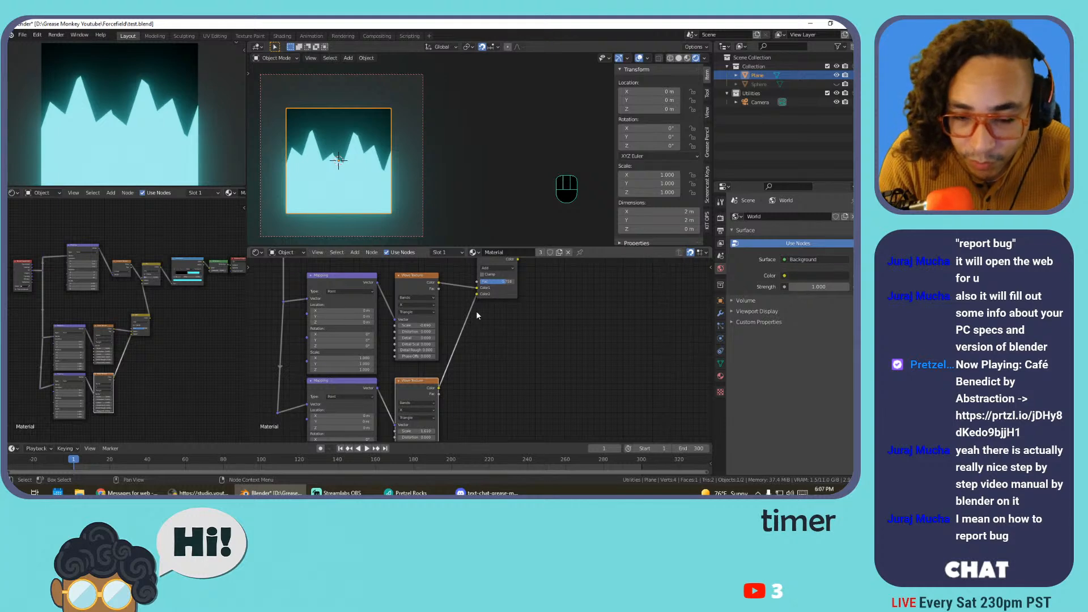
scroll(453, 346, "up", 2)
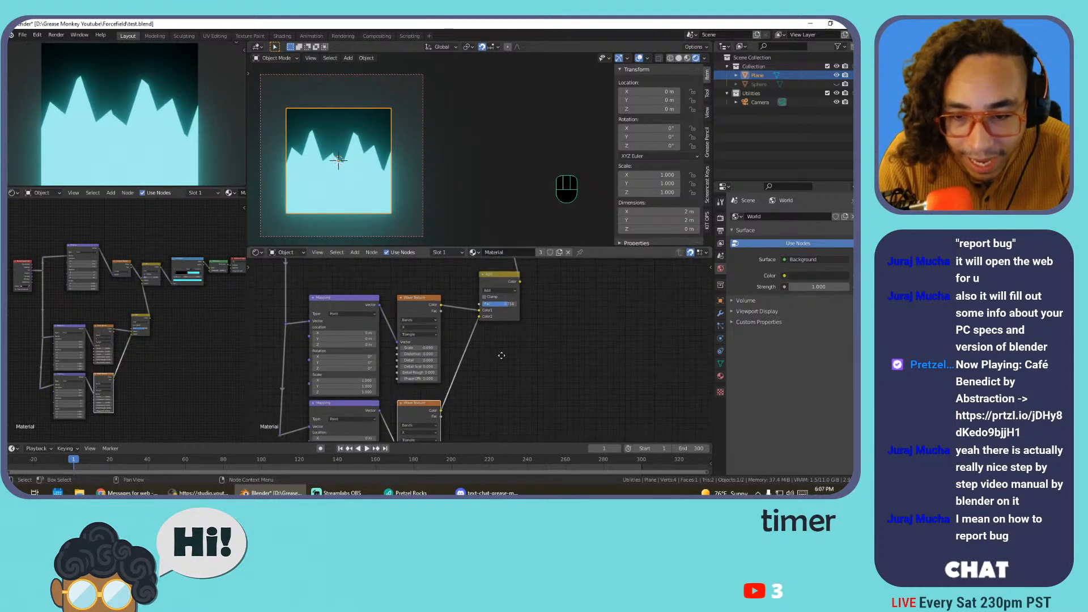
scroll(483, 347, "up", 1)
middle_click_drag(517, 321, 505, 390)
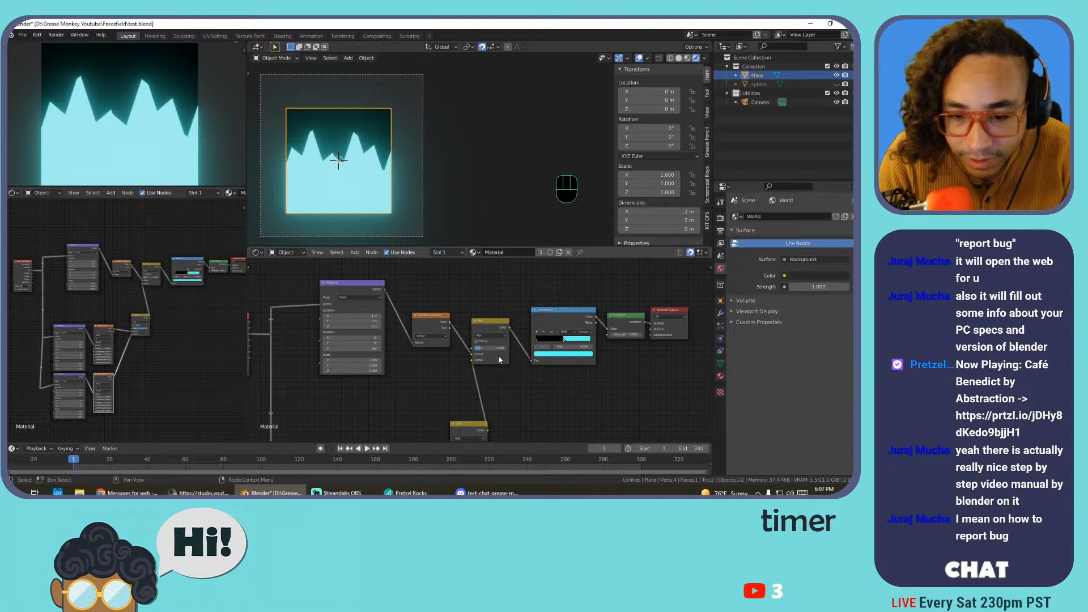
scroll(498, 357, "down", 2)
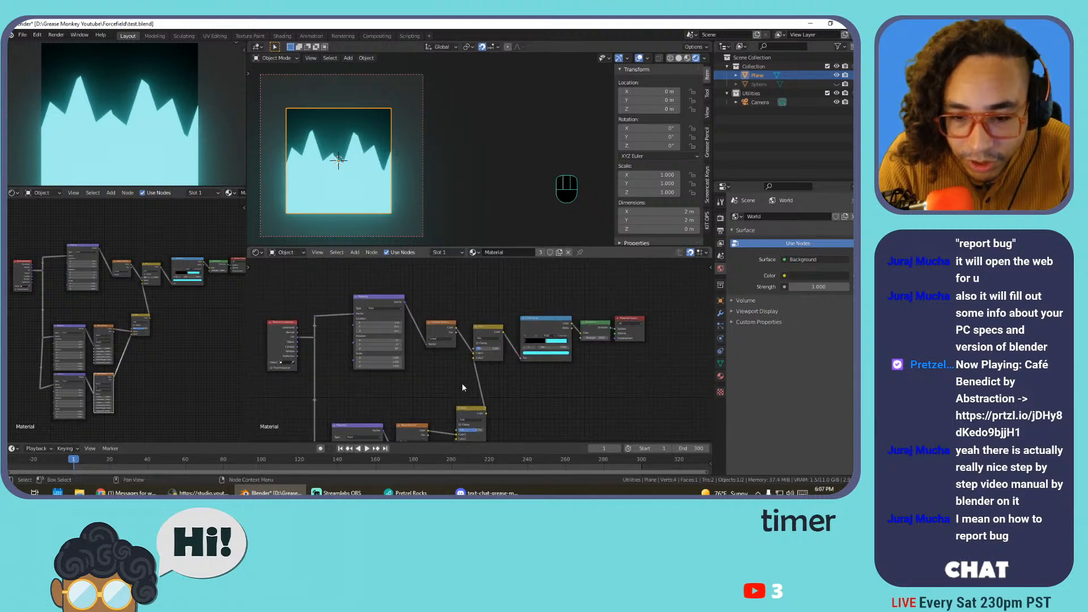
middle_click_drag(455, 392, 449, 356)
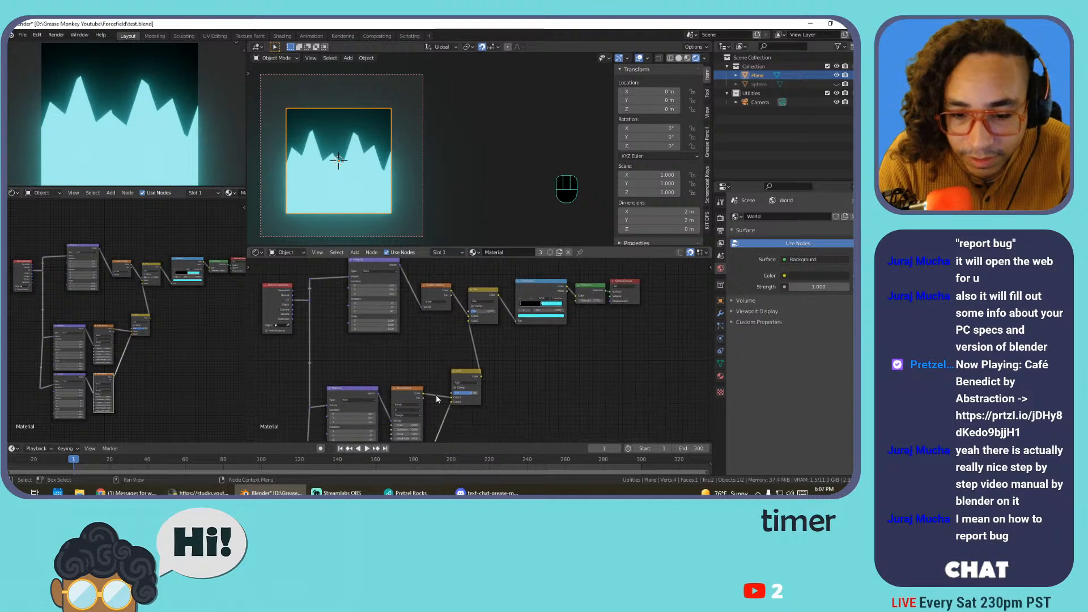
left_click_drag(424, 392, 472, 323)
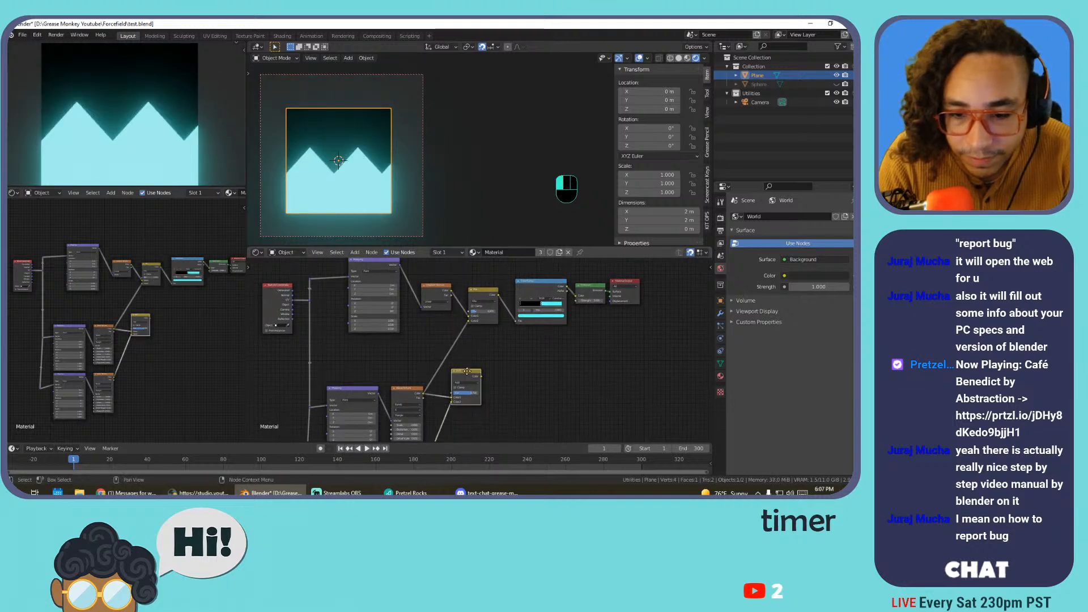
Insert the Add node between the upper mix node and the color ramp, and set its blending mode to Subtract
left_click_drag(471, 374, 552, 362)
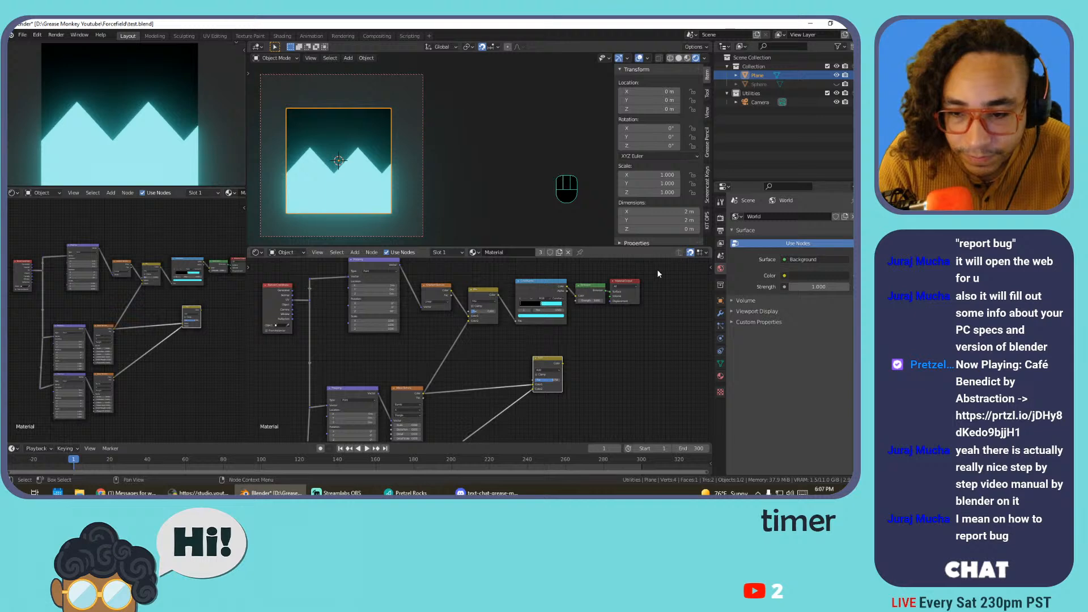
left_click(522, 308)
left_click_drag(499, 296, 517, 322)
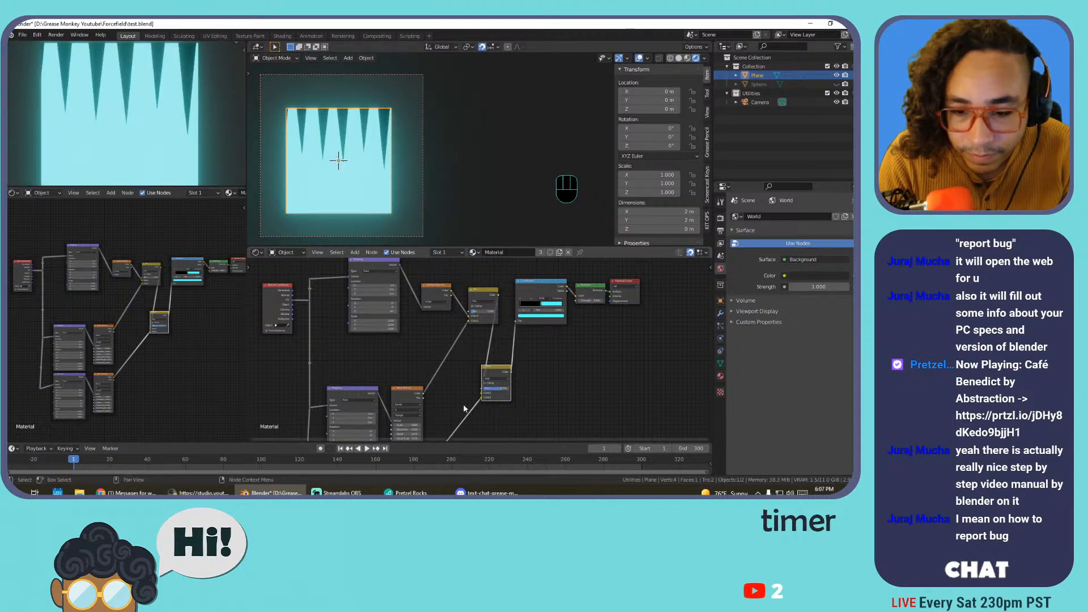
middle_click_drag(508, 379, 549, 301)
left_click(544, 301)
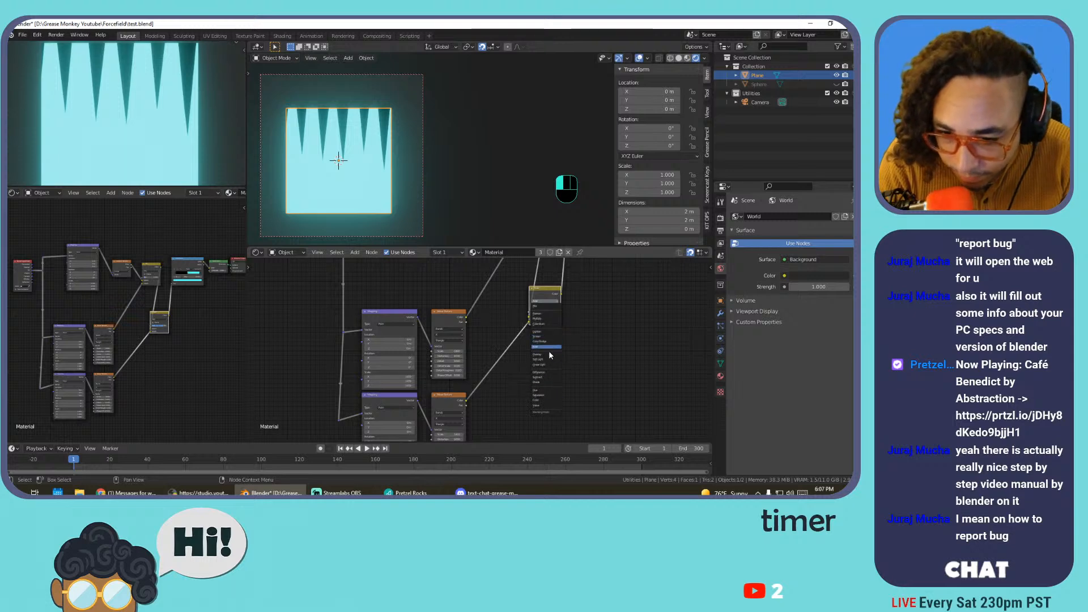
left_click(547, 377)
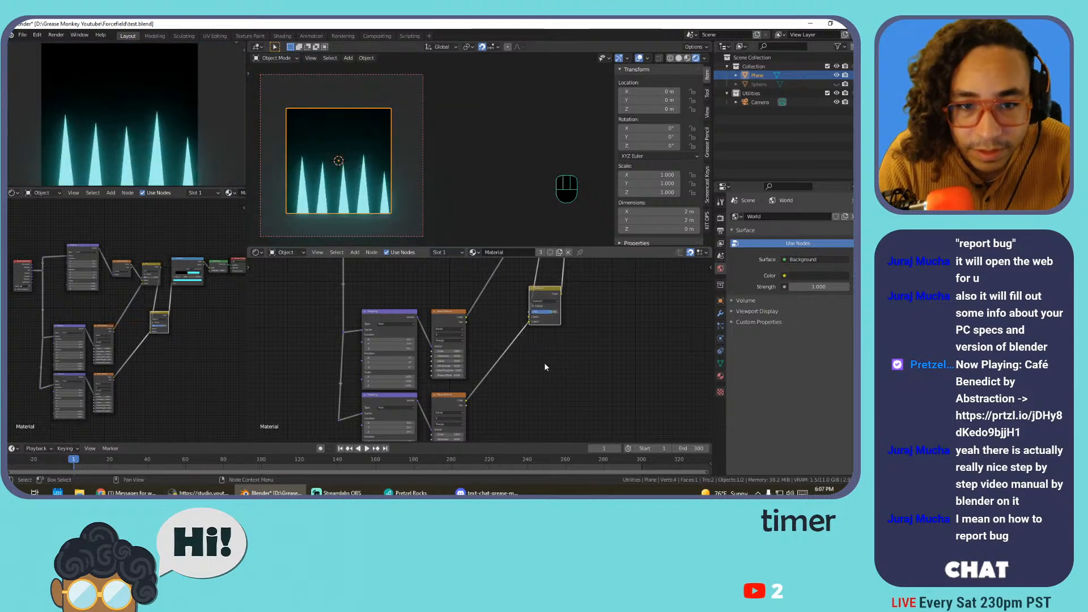
Try a different scale on the copied Wave Texture, and undo it
middle_click_drag(496, 370, 523, 305)
scroll(485, 356, "up", 6)
mouse_move(476, 382)
left_mouse_down()
mouse_move(516, 382)
mouse_move(459, 382)
left_mouse_up()
key("ctrl+z")
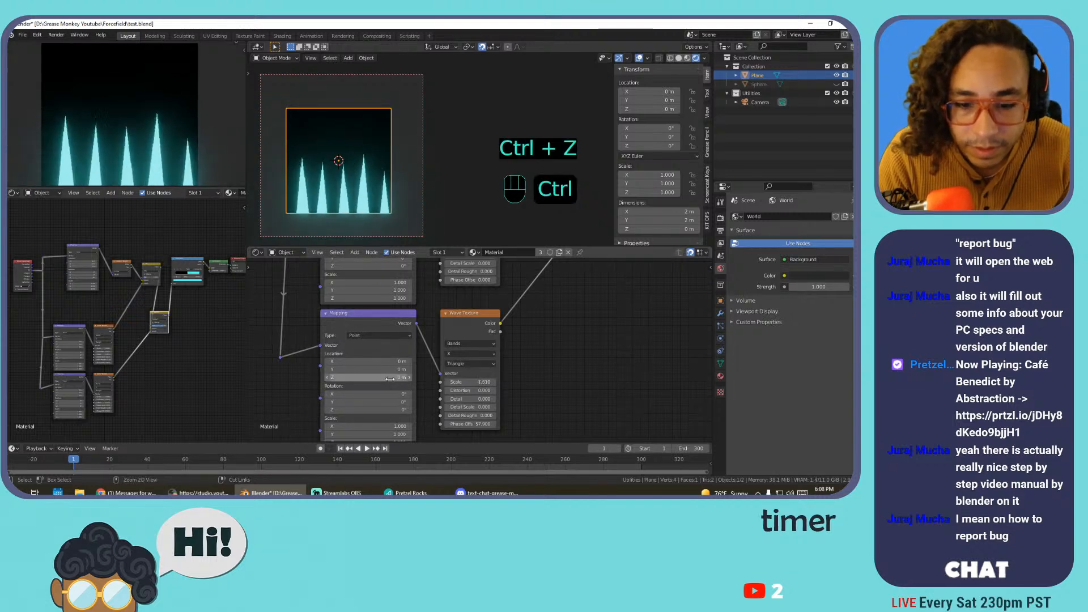
Try different location, rotation and scale values on the copied Mapping node and another Wave Texture scale, undoing each change
left_click_drag(371, 377, 399, 377)
key("ctrl+z")
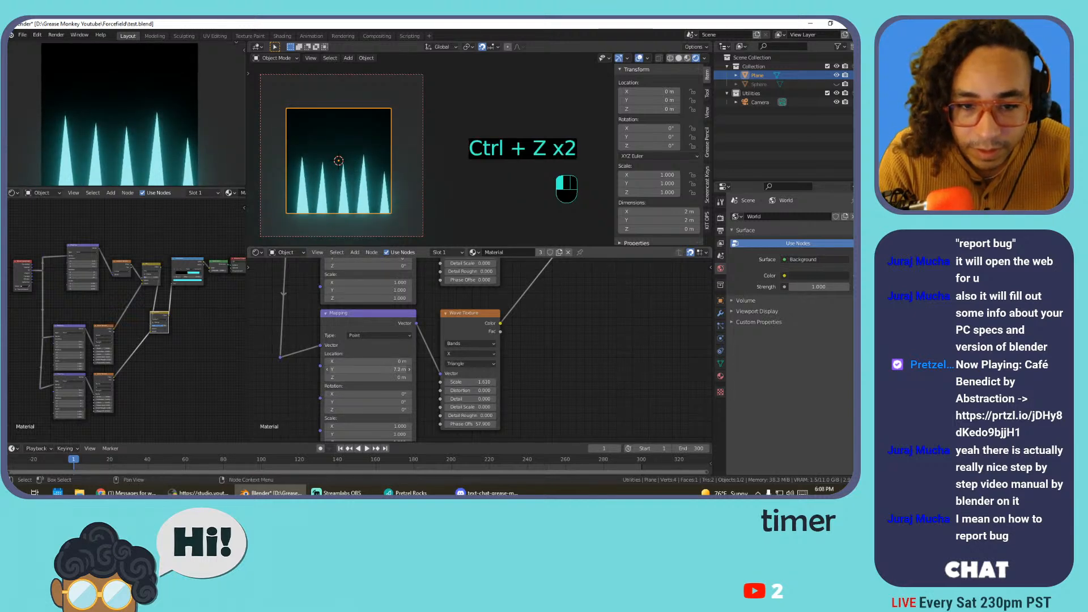
key("ctrl+z")
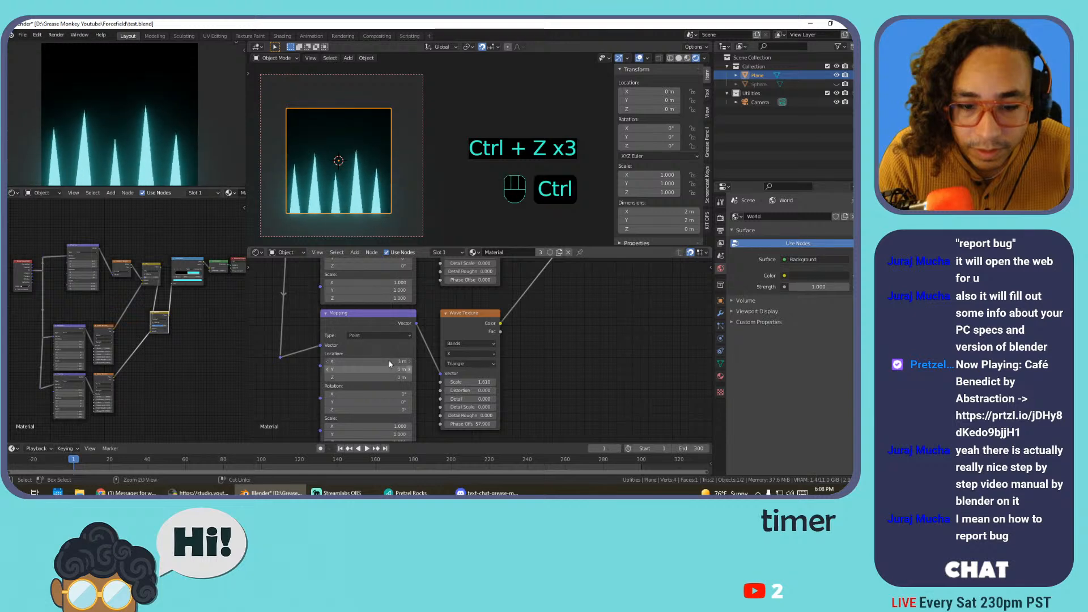
key("ctrl+z")
key("ctrl+z")
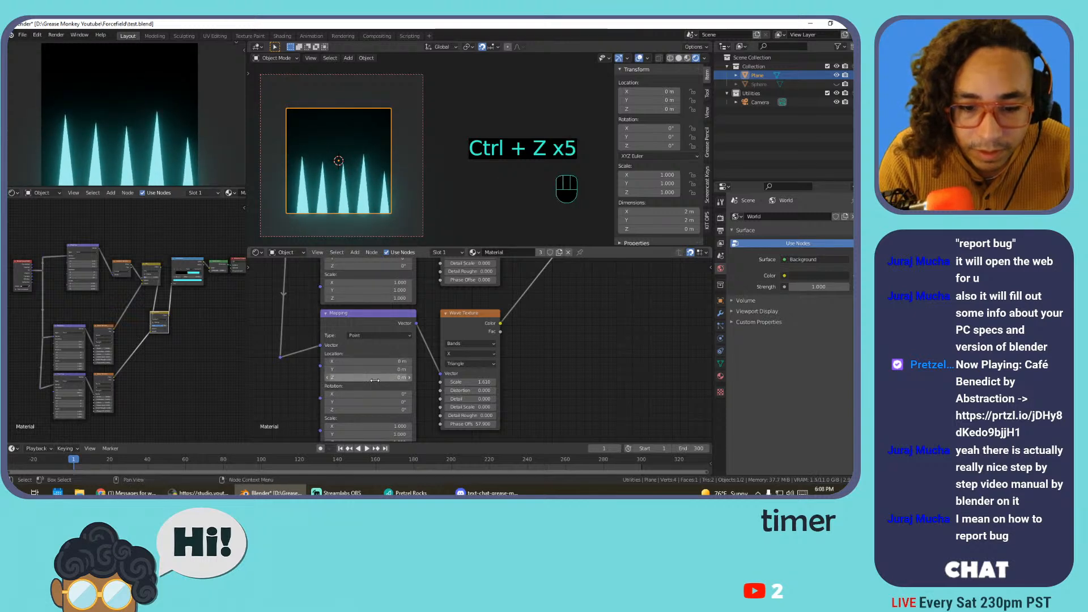
key("ctrl+z")
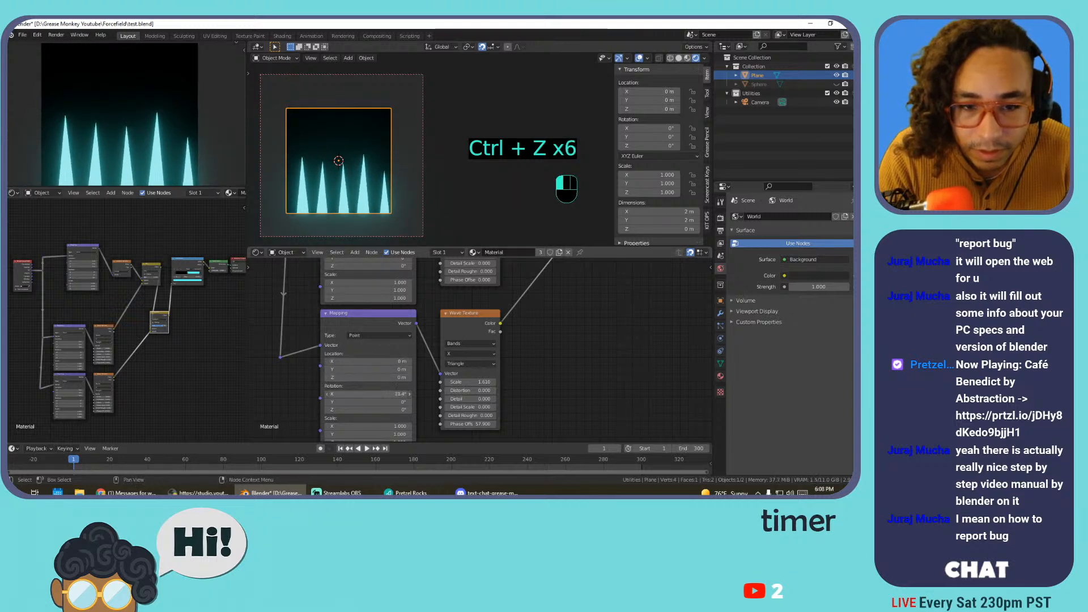
key("ctrl+z")
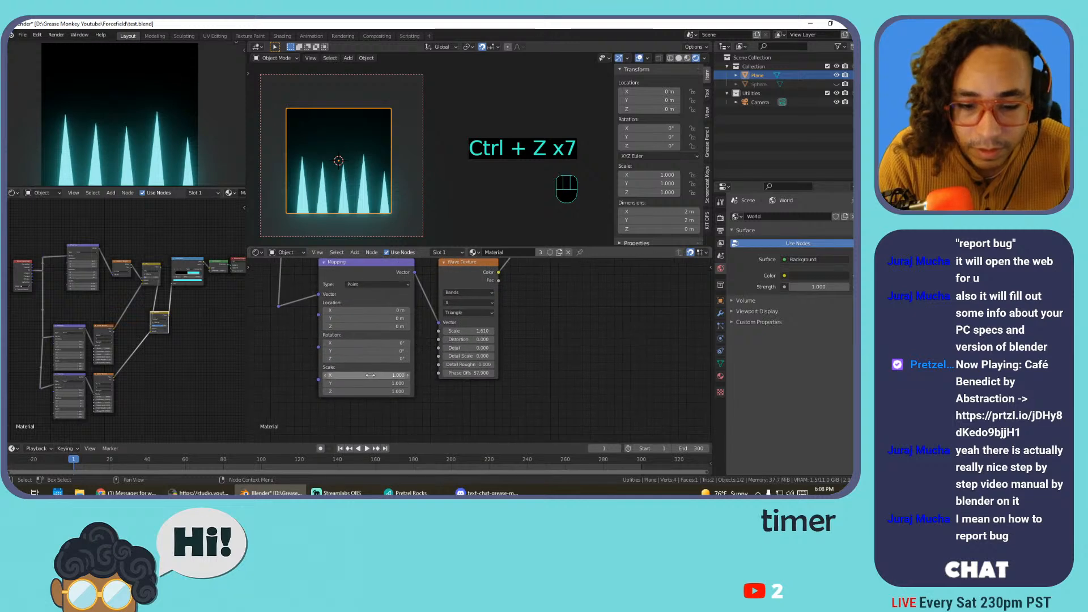
key("ctrl+z")
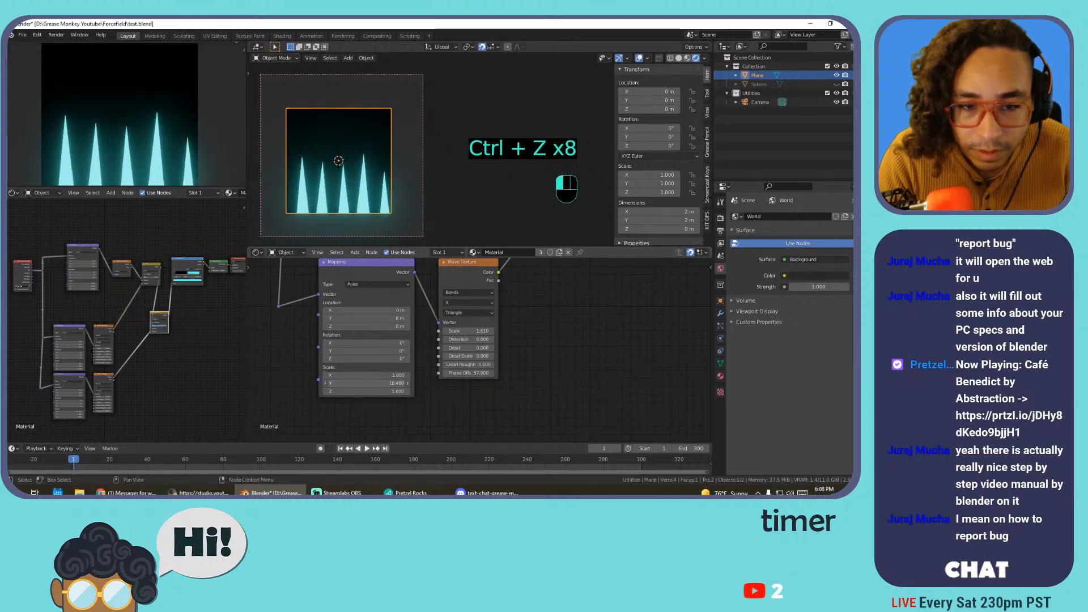
key("ctrl+z")
key("ctrl+z")
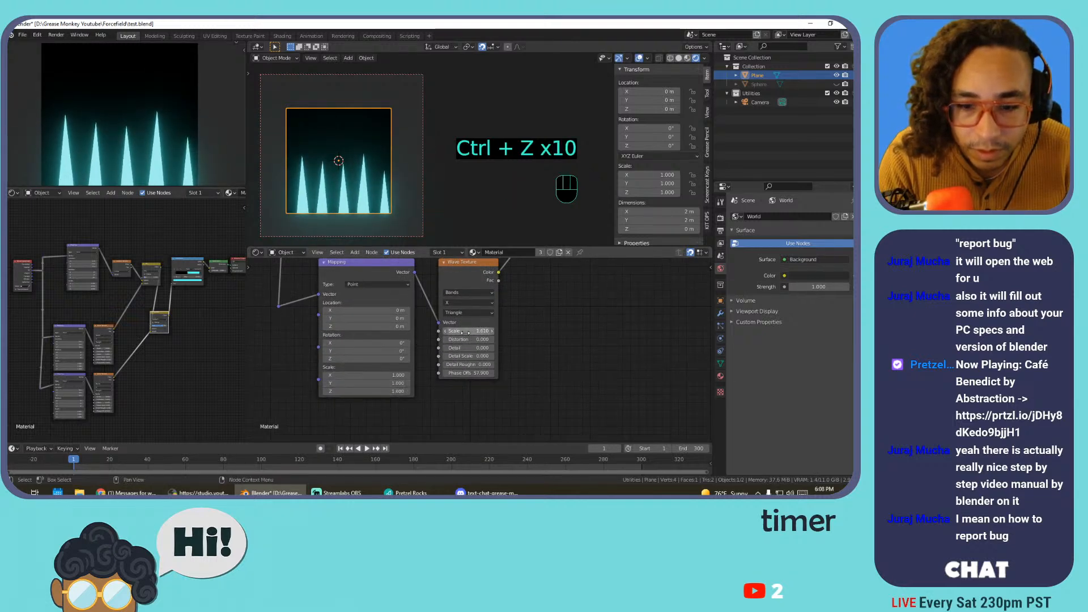
mouse_move(468, 331)
left_mouse_down()
mouse_move(383, 331)
mouse_move(467, 331)
left_mouse_up()
Lower the factor of the Subtract node in front of the color ramp to widen the spikes
middle_click_drag(527, 330, 522, 412)
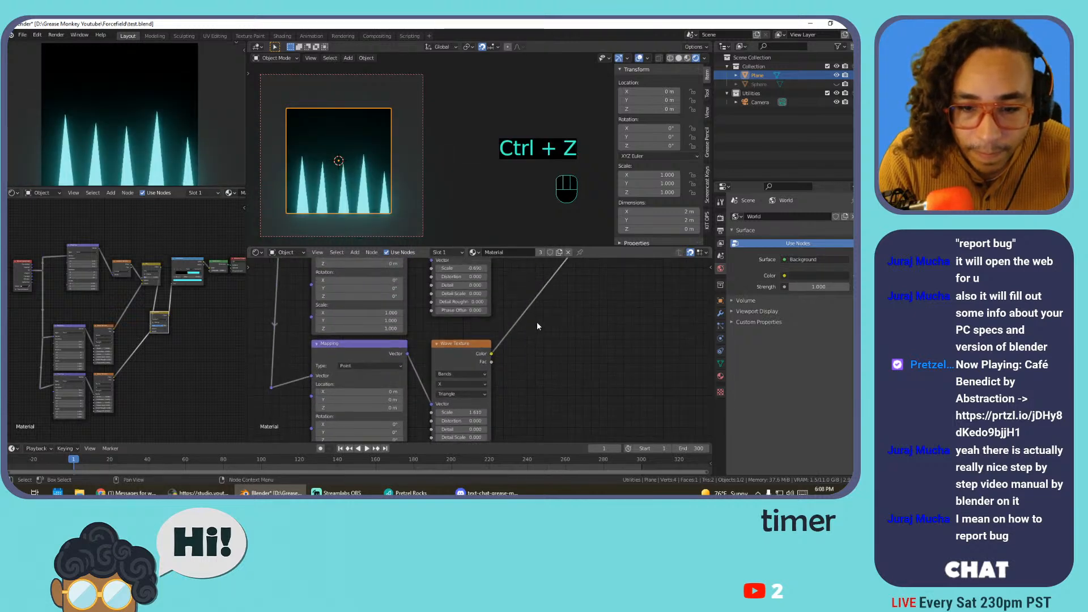
scroll(553, 294, "down", 5)
middle_click_drag(553, 293, 474, 429)
mouse_move(517, 369)
left_mouse_down()
mouse_move(489, 368)
mouse_move(509, 369)
left_mouse_up()
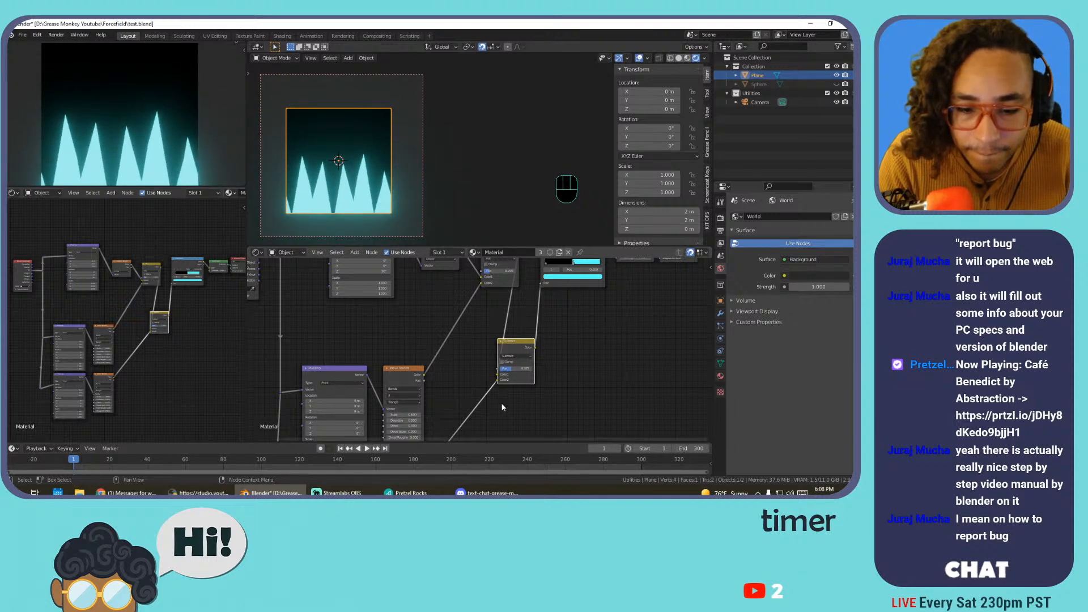
Insert an Invert node between the lowest Wave Texture and the Subtract node
middle_click_drag(501, 402, 514, 343)
key("shift+a")
mouse_move(512, 351)
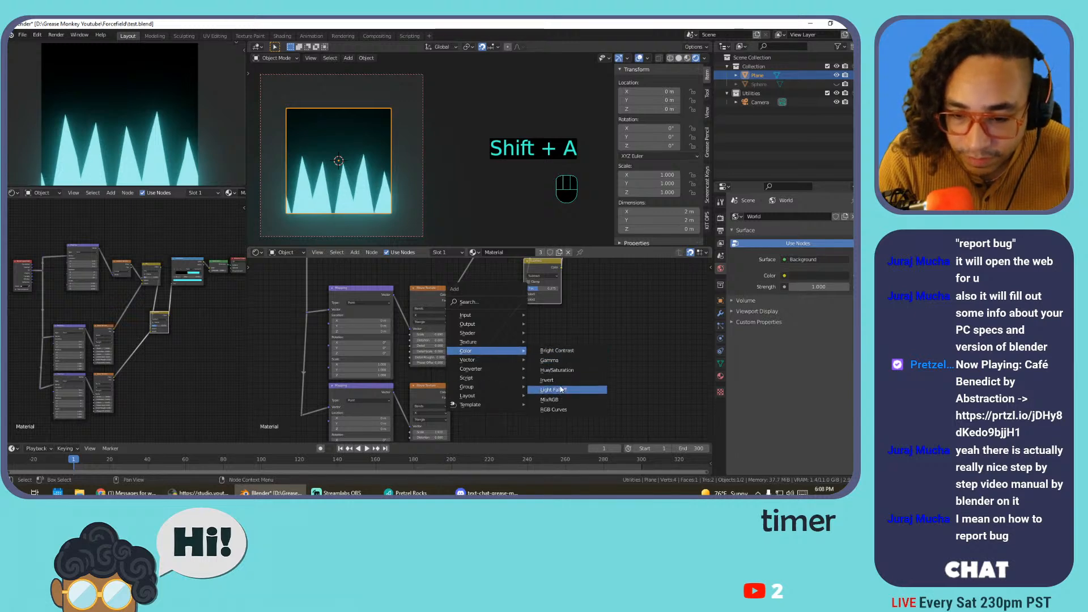
left_click(548, 380)
left_click(463, 358)
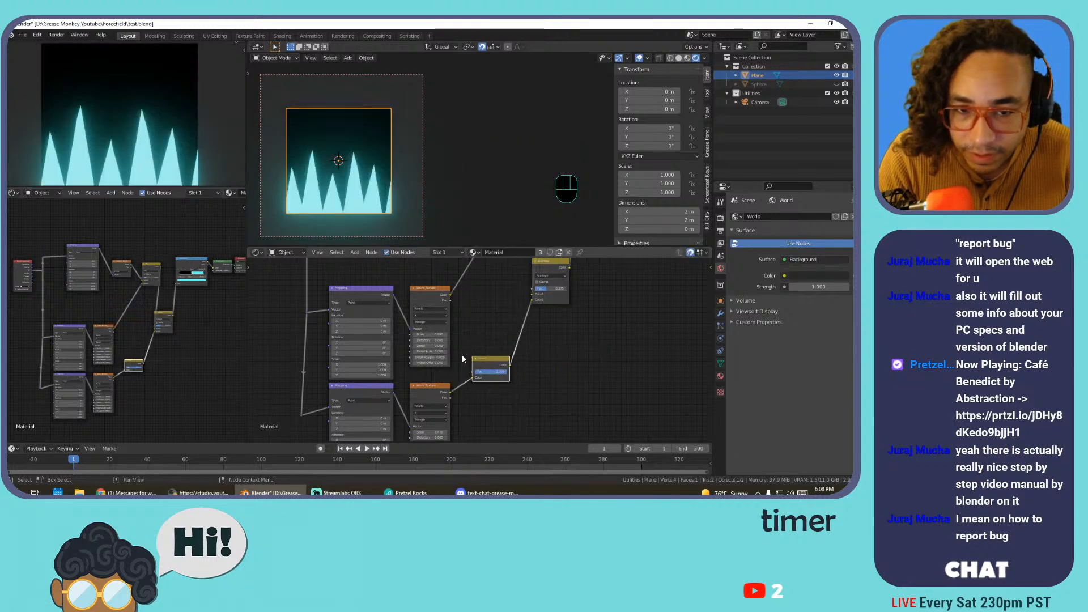
mouse_move(507, 372)
left_mouse_down()
mouse_move(475, 372)
mouse_move(508, 371)
left_mouse_up()
Raise the scale of the lowest Wave Texture to change the density of the spikes
middle_click_drag(484, 396, 488, 359)
scroll(473, 365, "up", 1)
scroll(413, 399, "up", 1)
left_click_drag(418, 403, 481, 404)
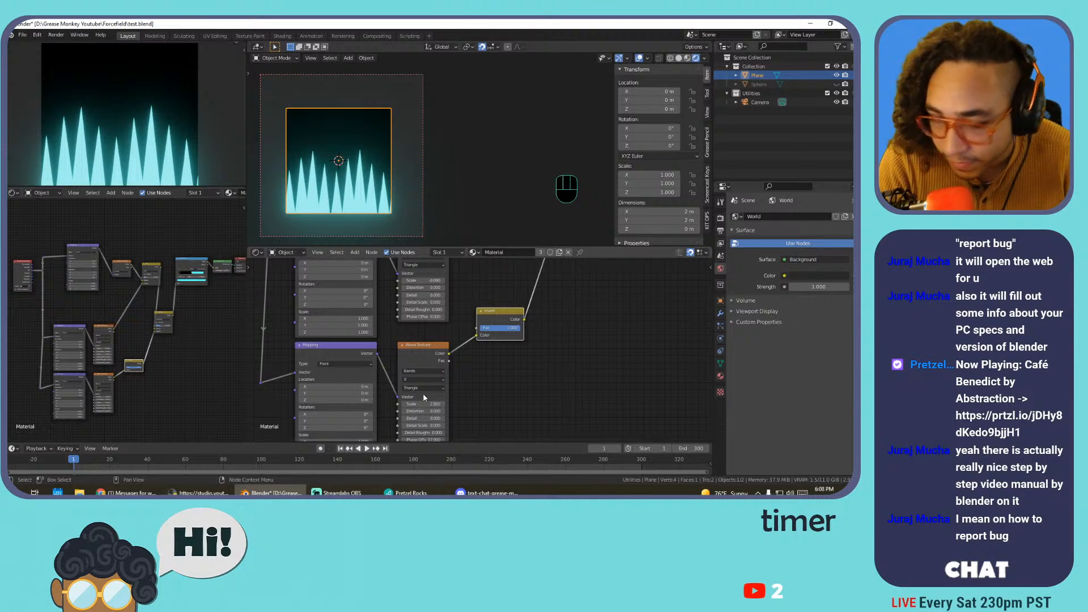
left_click_drag(425, 403, 510, 404)
Connect the upper Mix node directly to the color ramp, bypassing the Subtract node, and move the Subtract node aside
middle_click_drag(482, 294, 425, 408)
scroll(446, 356, "down", 2)
key("ctrl+z")
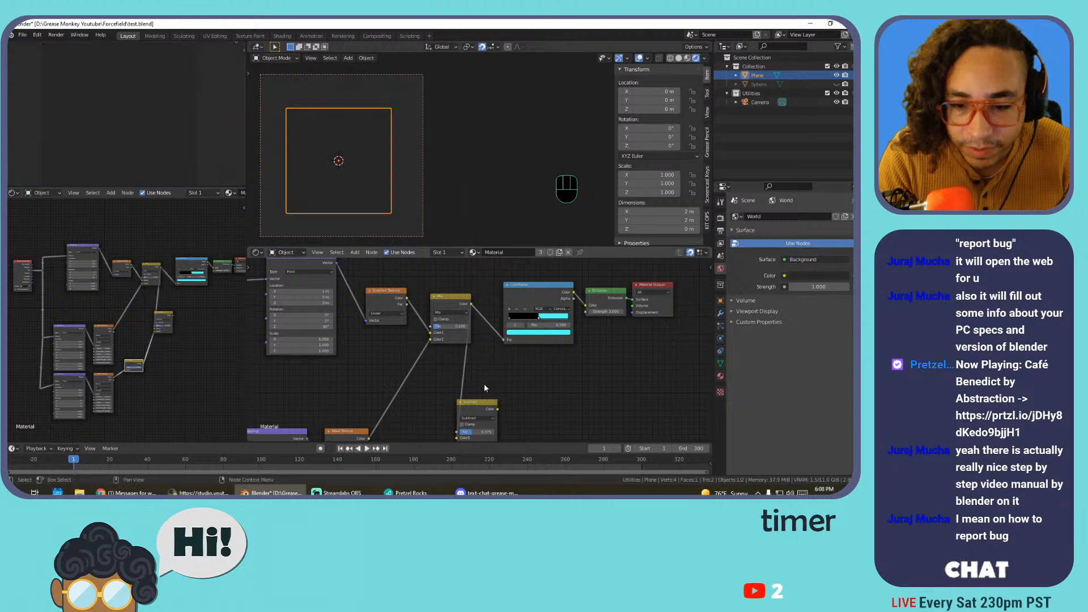
scroll(487, 374, "down", 1)
left_click_drag(470, 395, 503, 397)
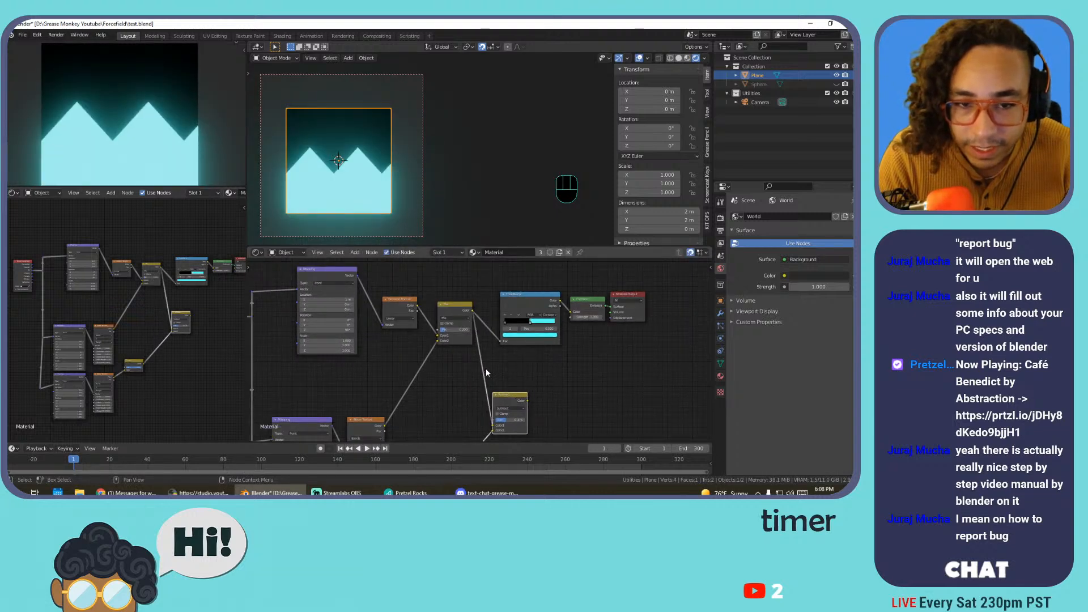
Copy the cyan from the color ramp's last stop onto its first stop
middle_click_drag(422, 379, 541, 386)
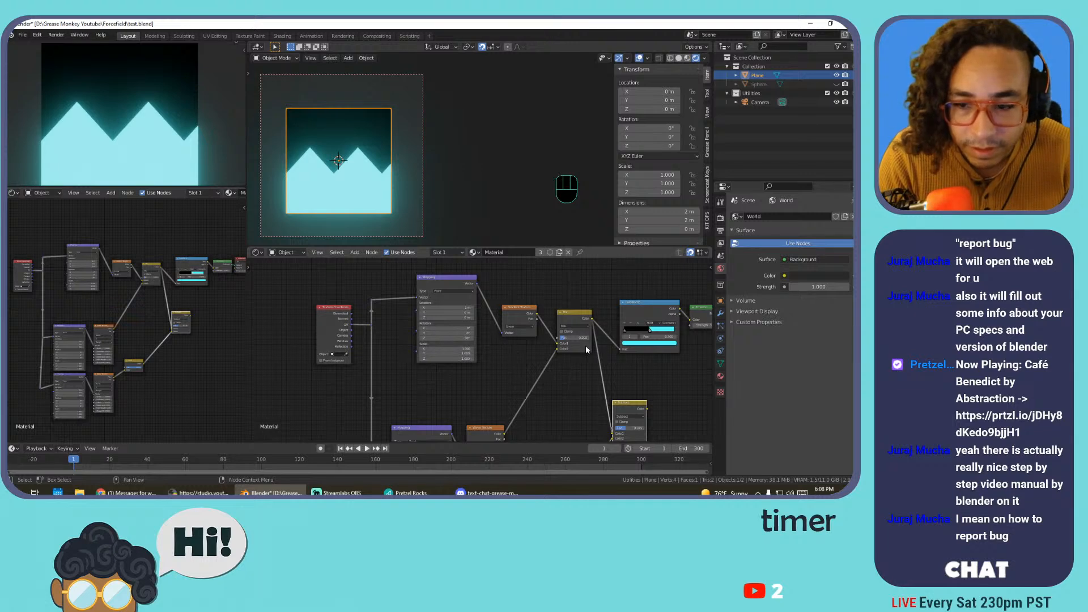
left_click(627, 328)
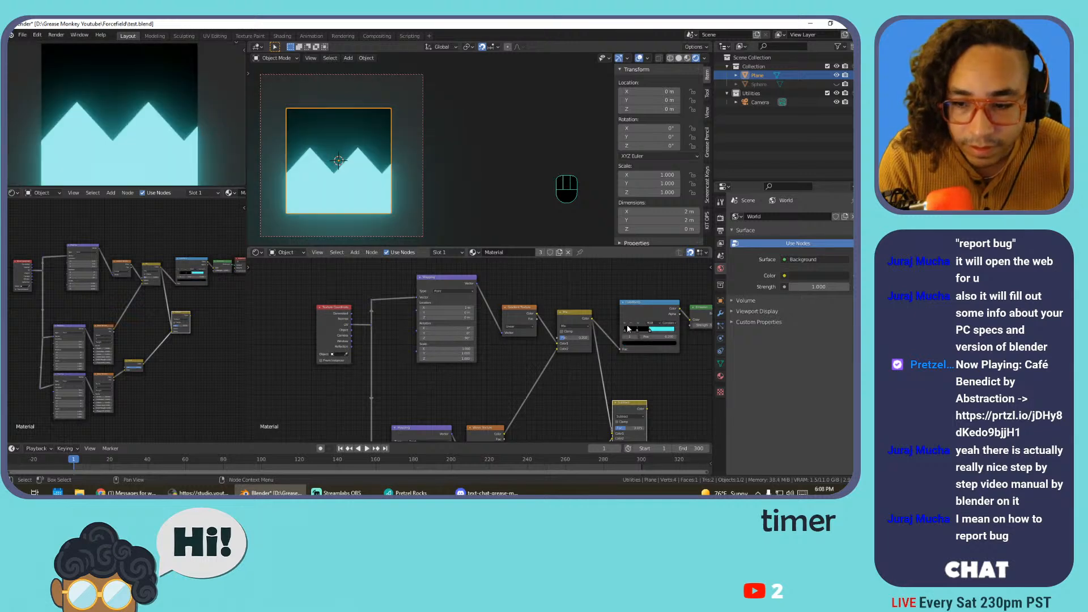
left_click(650, 334)
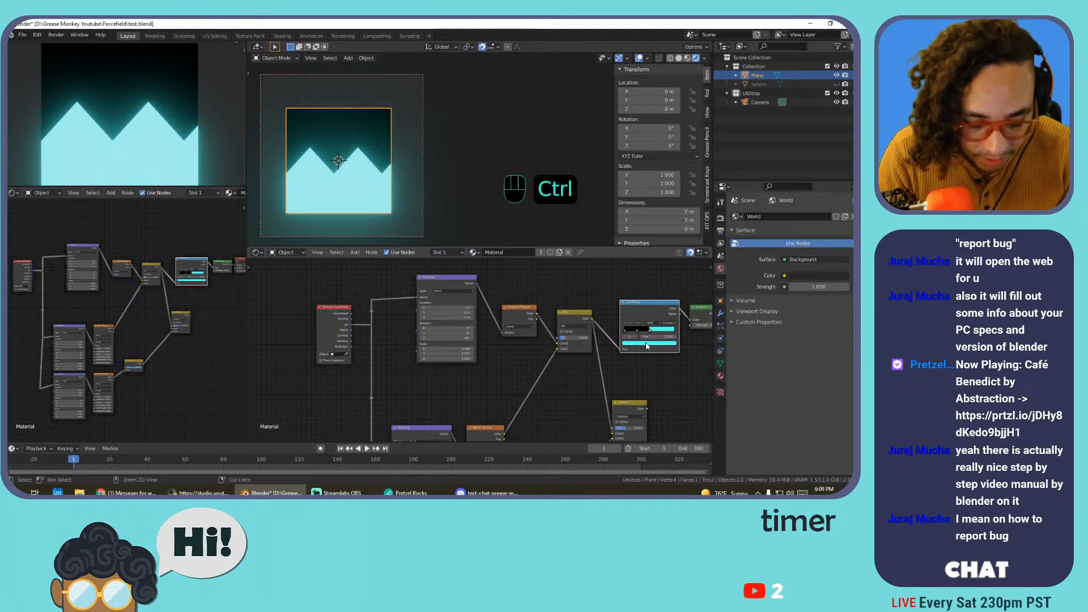
key("ctrl+c")
left_click(629, 333)
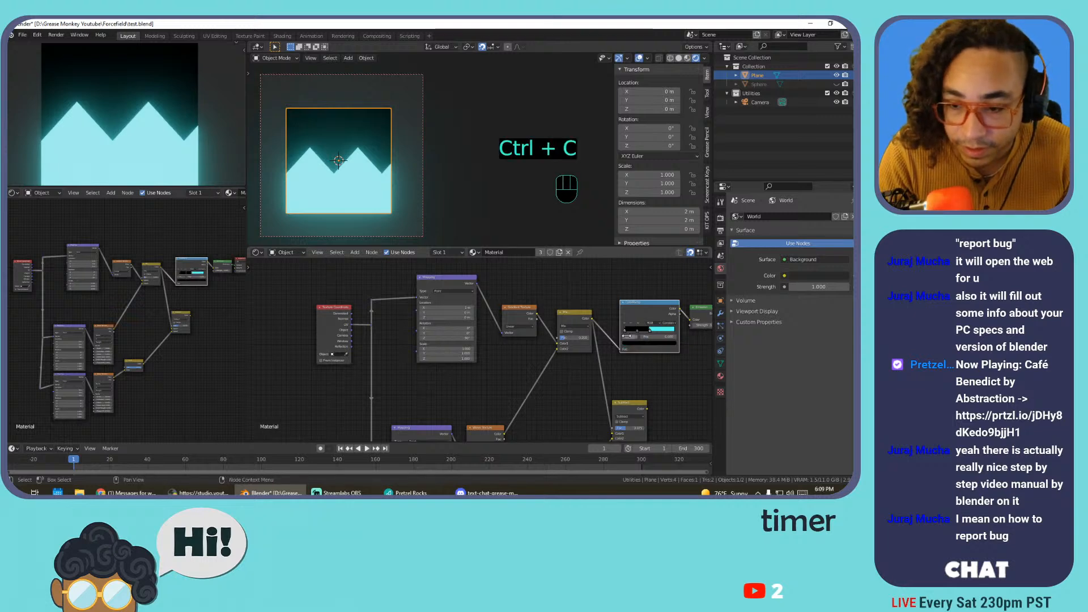
key("ctrl+v")
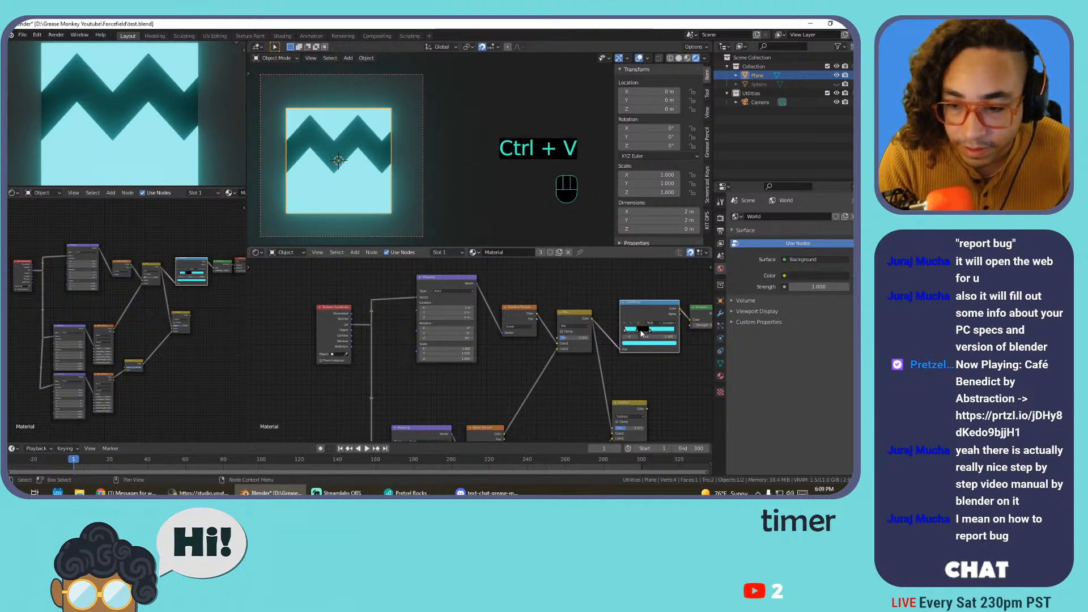
Shift the color ramp's last and middle stops toward the far end of the gradient
left_click(639, 335)
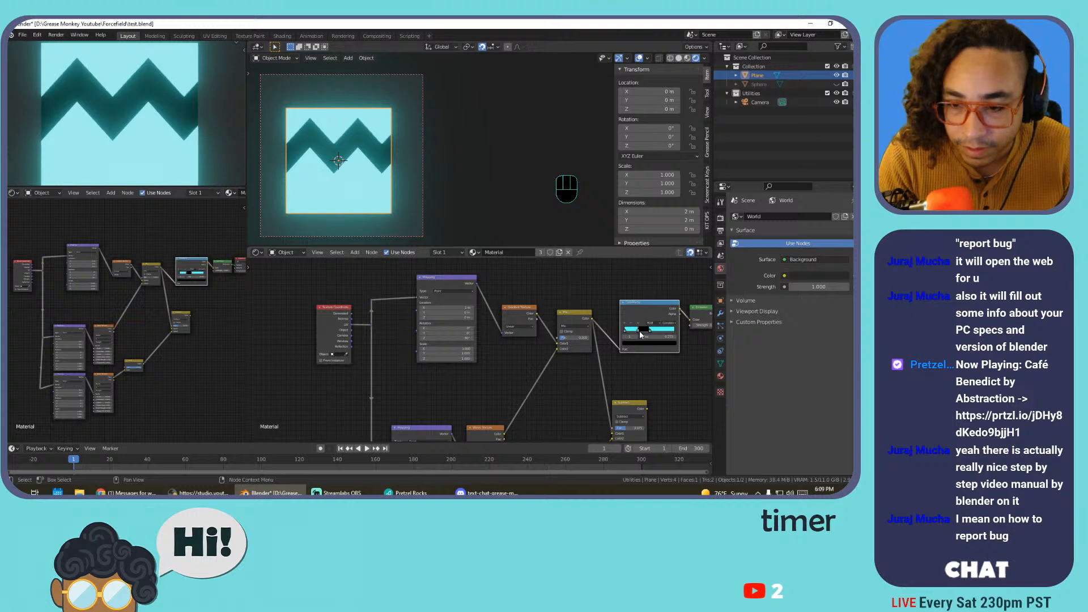
left_click_drag(646, 334, 658, 333)
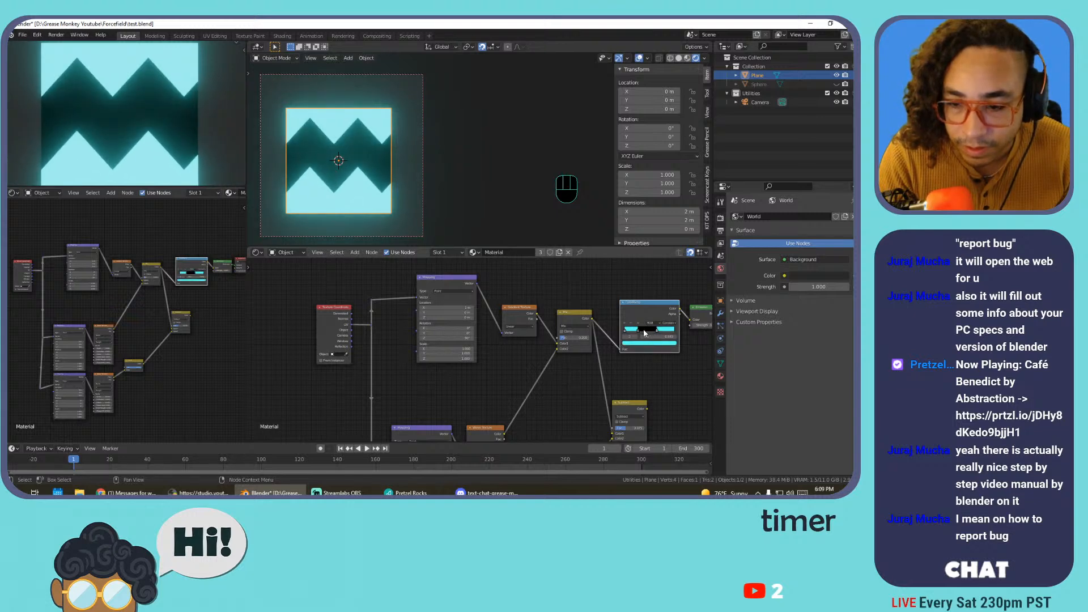
left_click(644, 333)
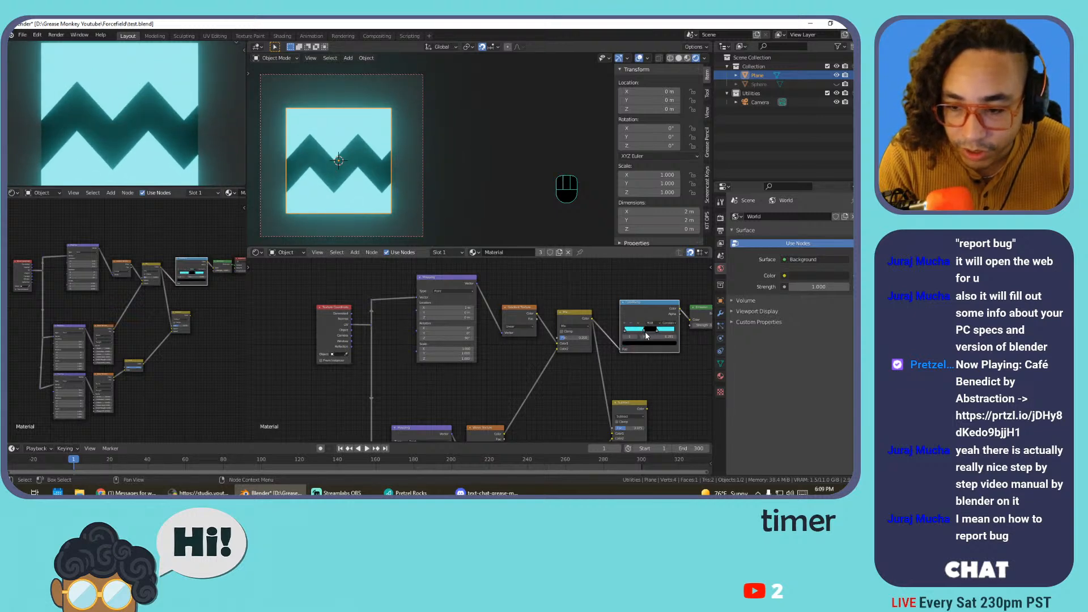
Copy black from the color ramp's middle stop onto the first stop, and cyan from the last stop onto the middle one
key("ctrl+c")
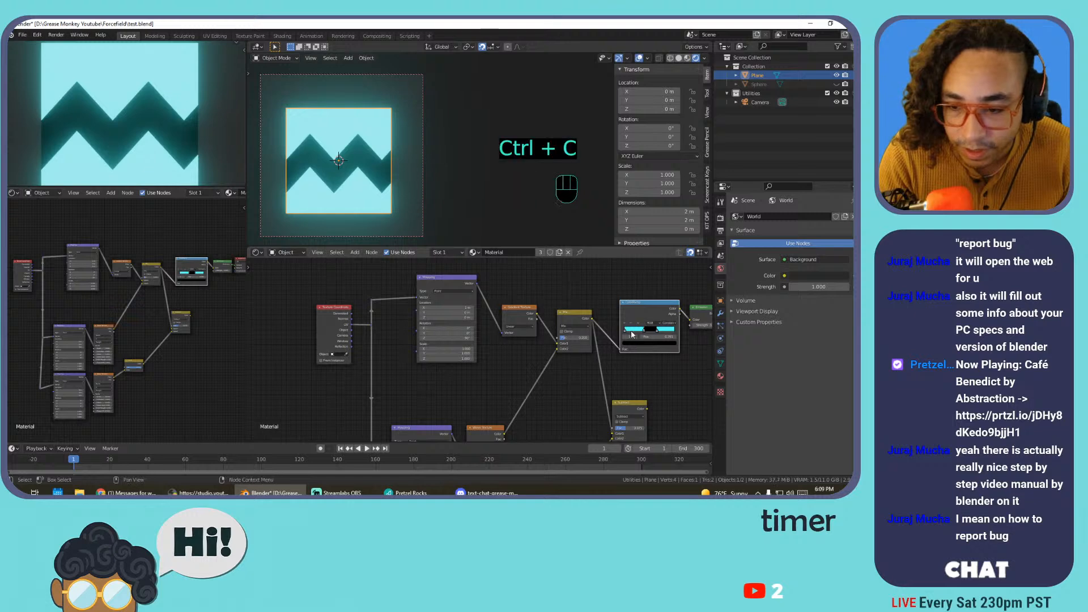
key("ctrl+v")
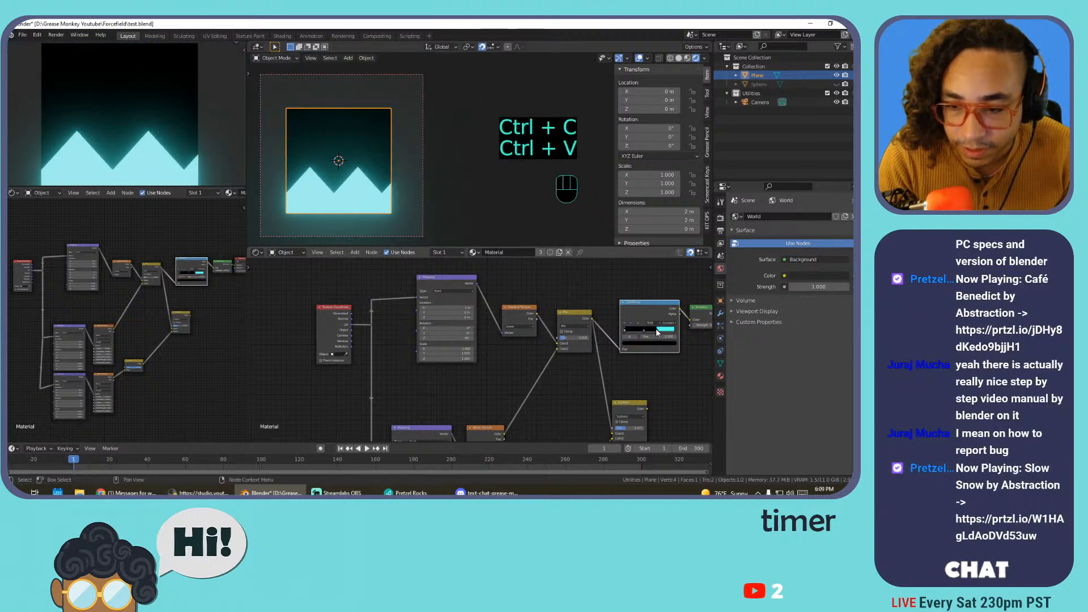
key("ctrl+c")
key("ctrl+v")
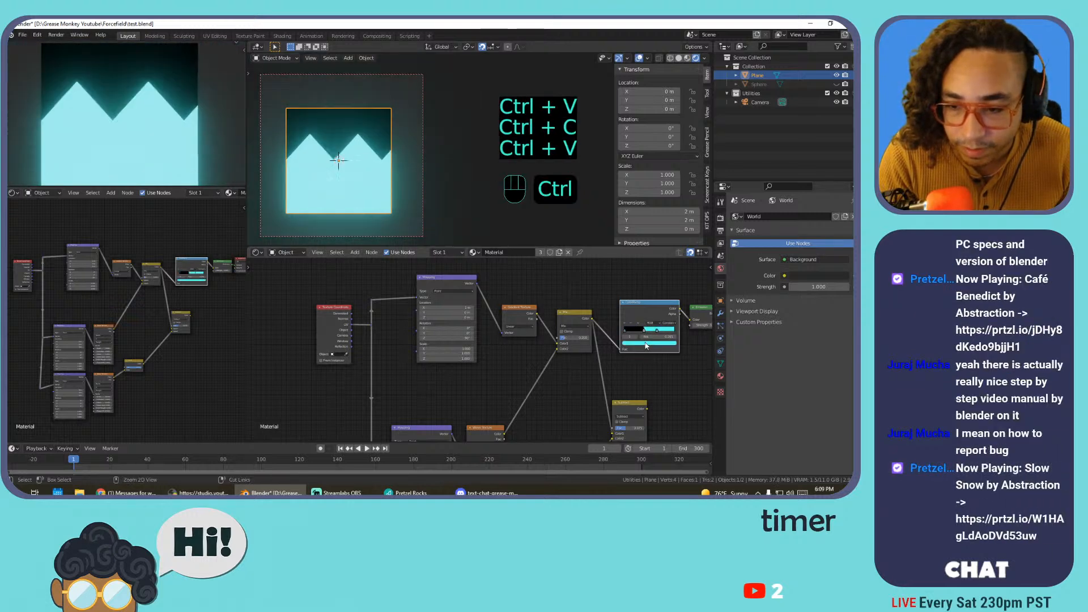
Copy black from the color ramp's first stop onto the last stop, and move the last stop closer to the cyan one to narrow the band
left_click(626, 332)
key("ctrl+c")
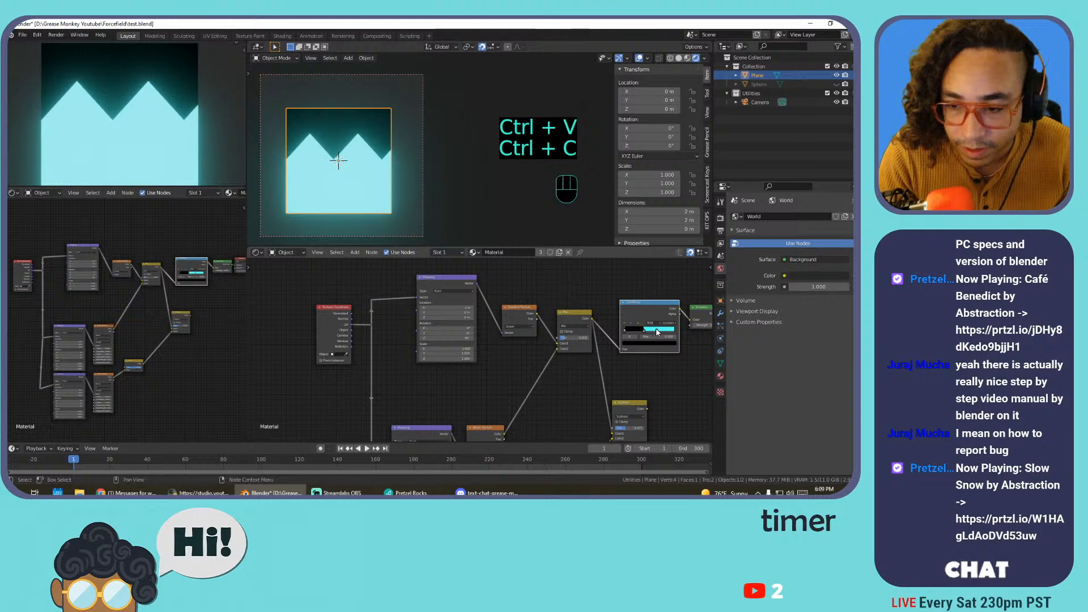
key("ctrl+c")
left_click(655, 333)
key("ctrl+v")
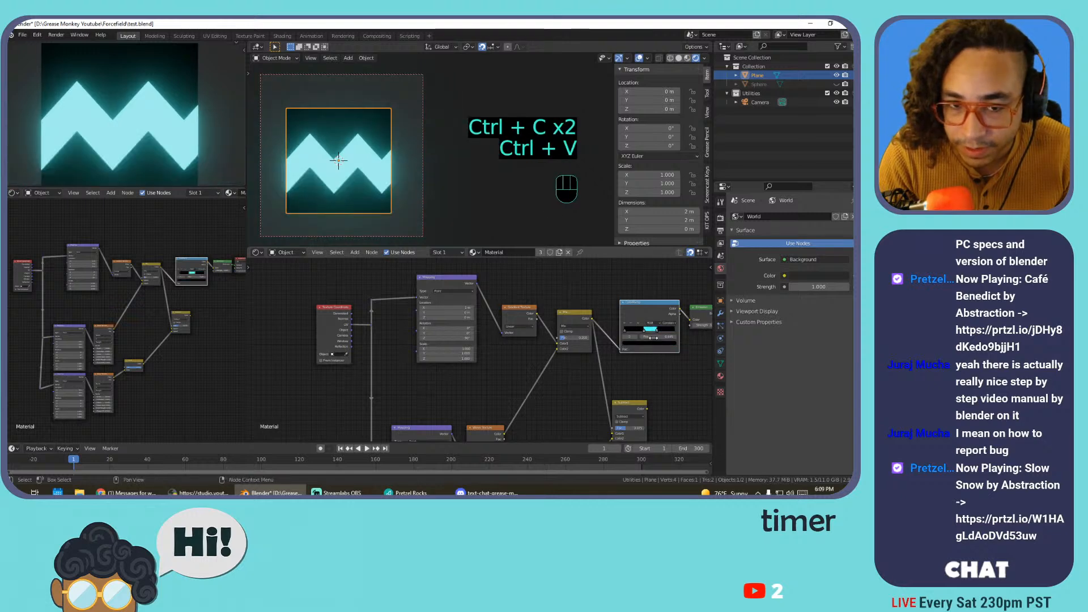
left_click(652, 334)
key("ctrl+v")
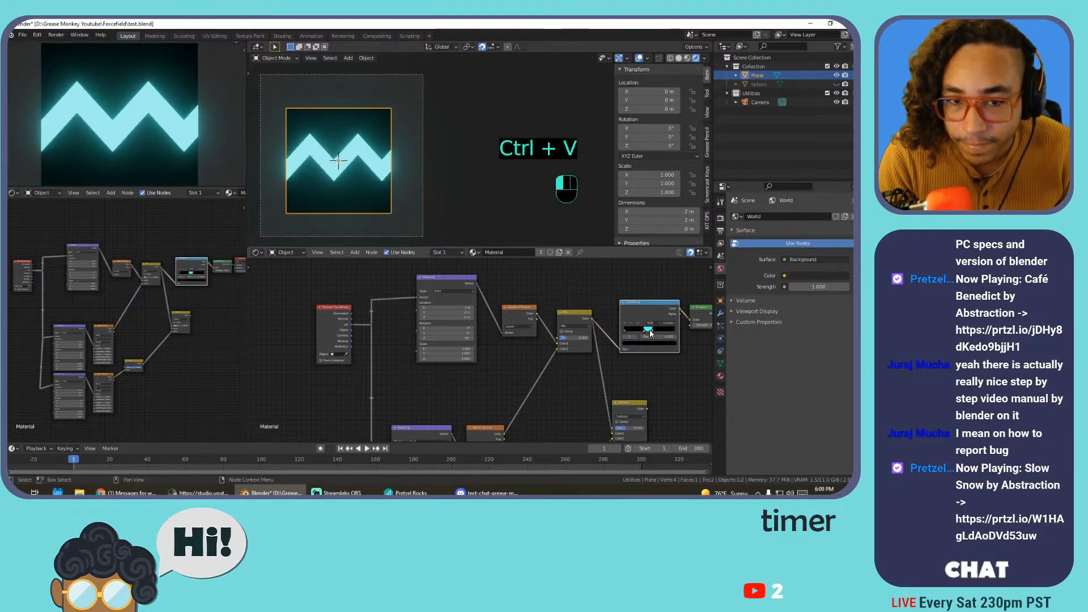
Move the Subtract node closer beneath the upper Mix node
scroll(611, 364, "down", 3)
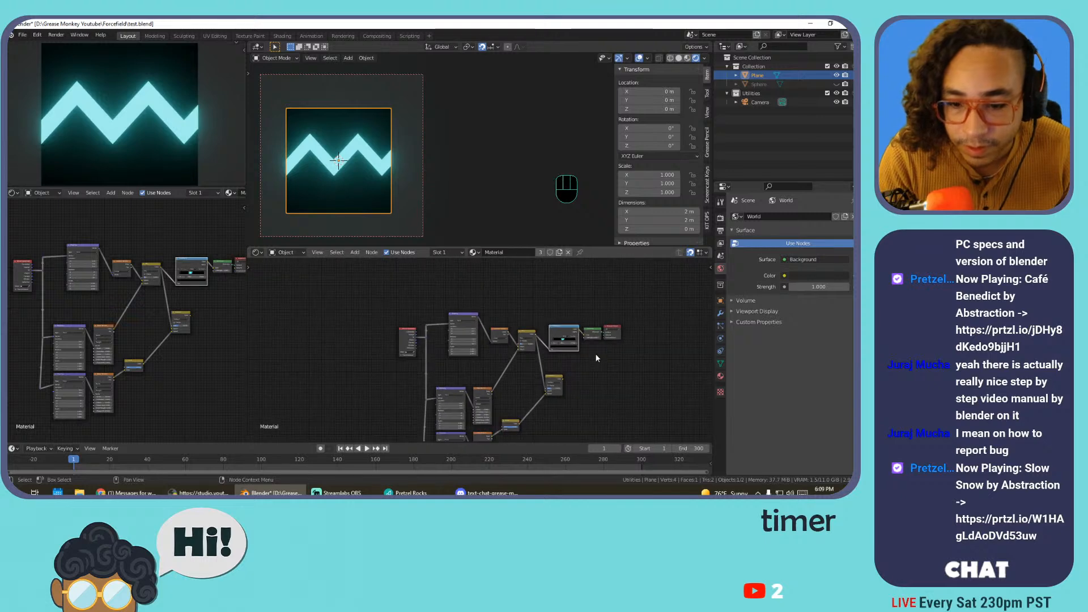
mouse_move(596, 358)
middle_mouse_down()
mouse_move(588, 332)
mouse_move(588, 341)
middle_mouse_up()
left_click_drag(543, 360, 529, 360)
middle_click_drag(544, 325, 517, 359)
scroll(516, 360, "up", 2)
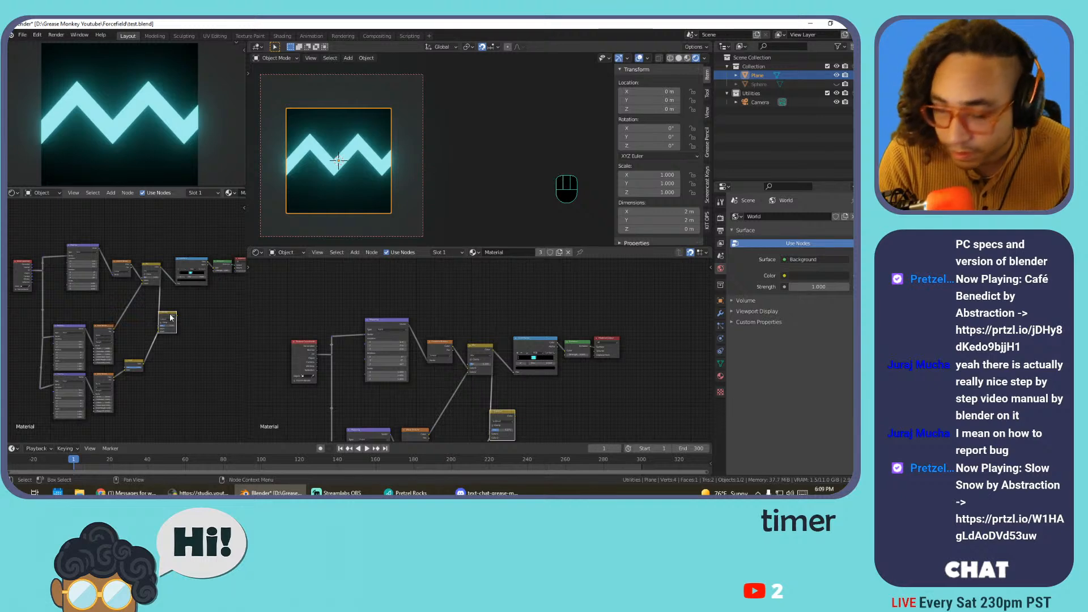
scroll(461, 321, "up", 2)
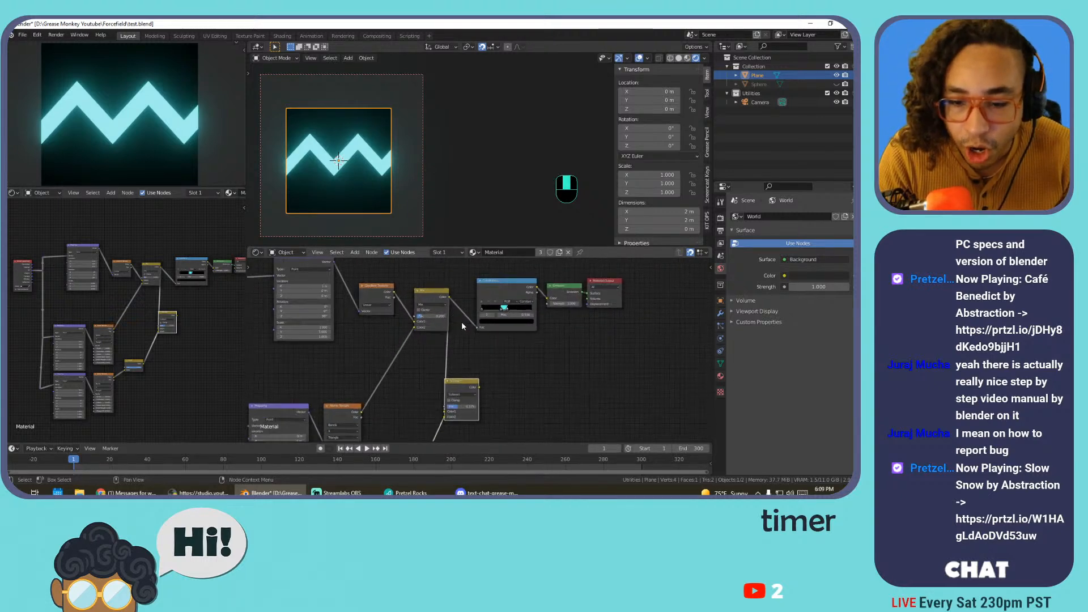
Move the Material Output away from the Emission node and insert a Mix Shader between them
middle_click_drag(492, 325, 387, 382)
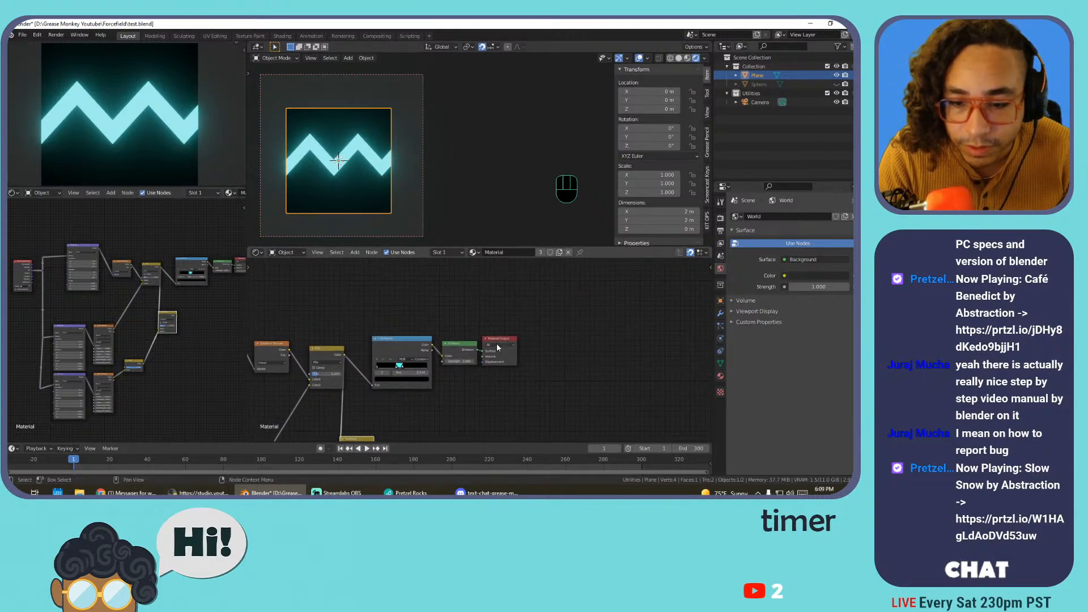
left_click_drag(500, 346, 567, 343)
key("shift+a")
mouse_move(462, 320)
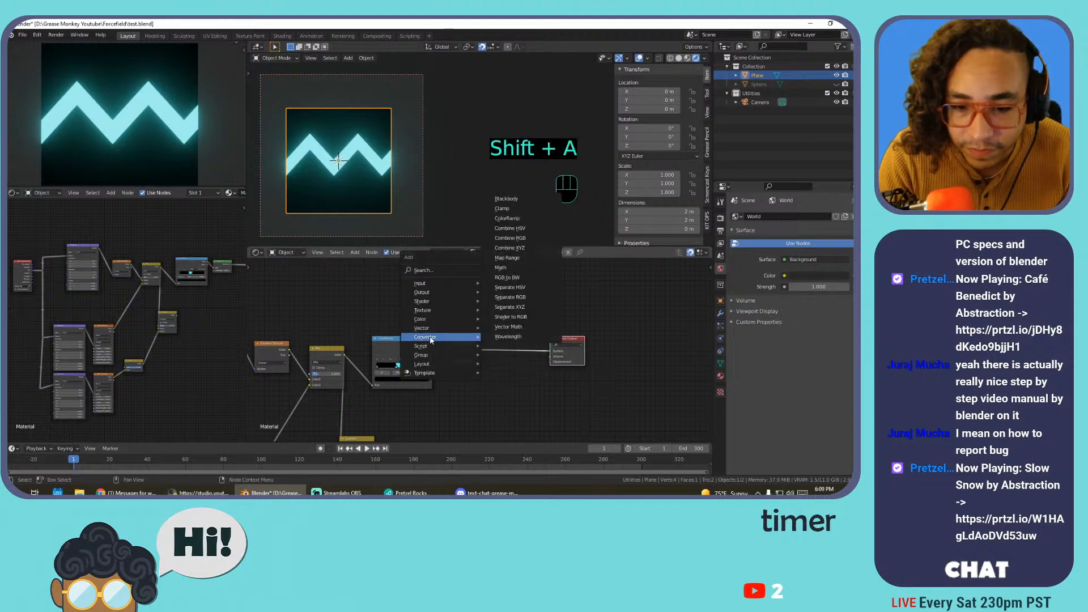
mouse_move(431, 301)
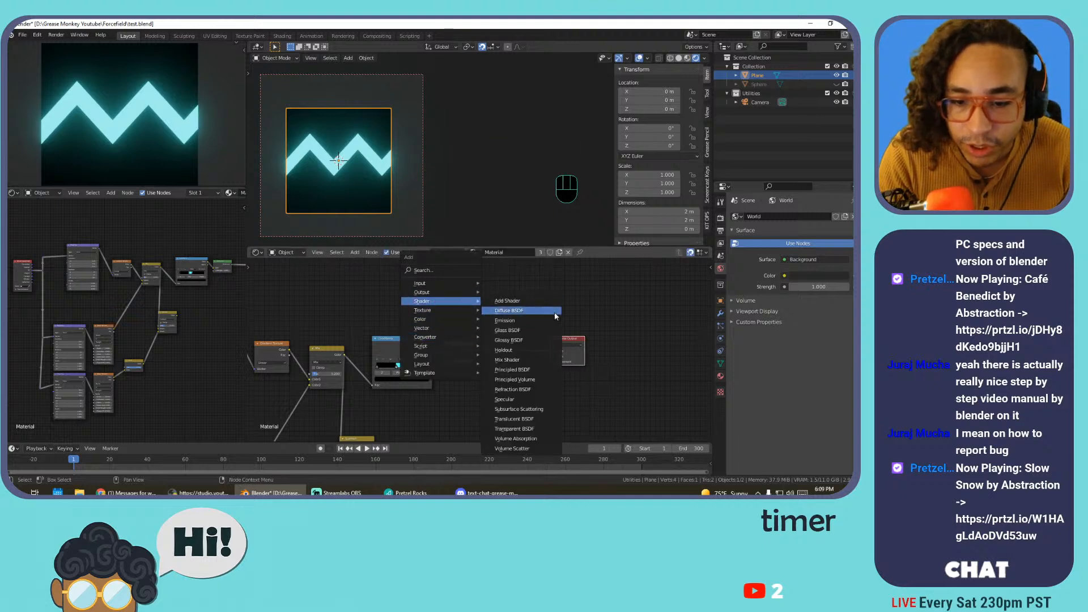
left_click(506, 359)
left_click(503, 346)
Add a Transparent BSDF below the Emission node and connect it to the Mix Shader's second shader input
key("shift+a")
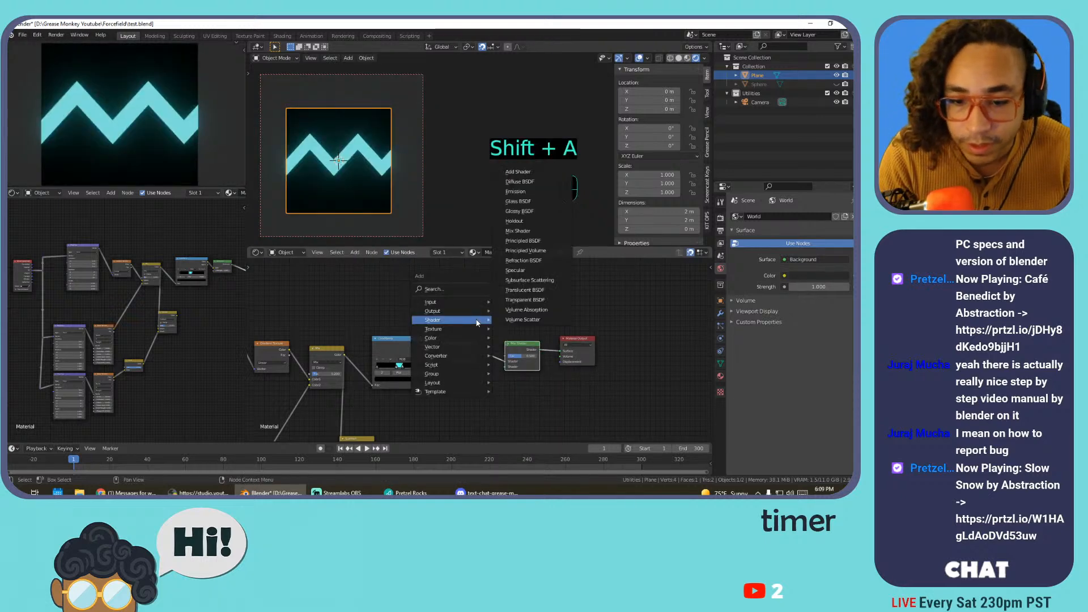
left_click(538, 301)
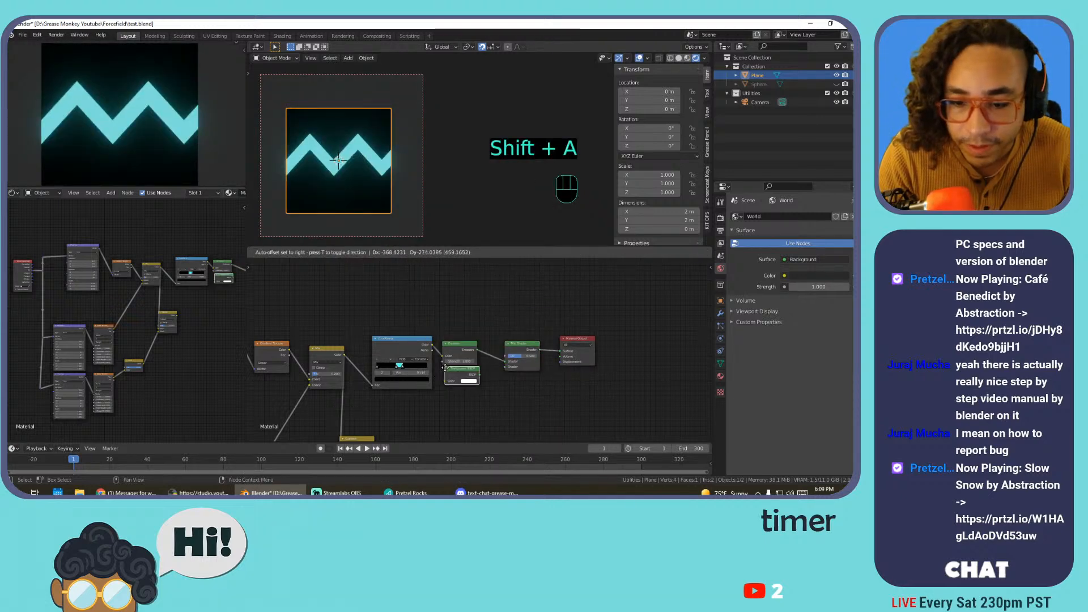
left_click(445, 376)
left_click_drag(480, 381, 505, 366)
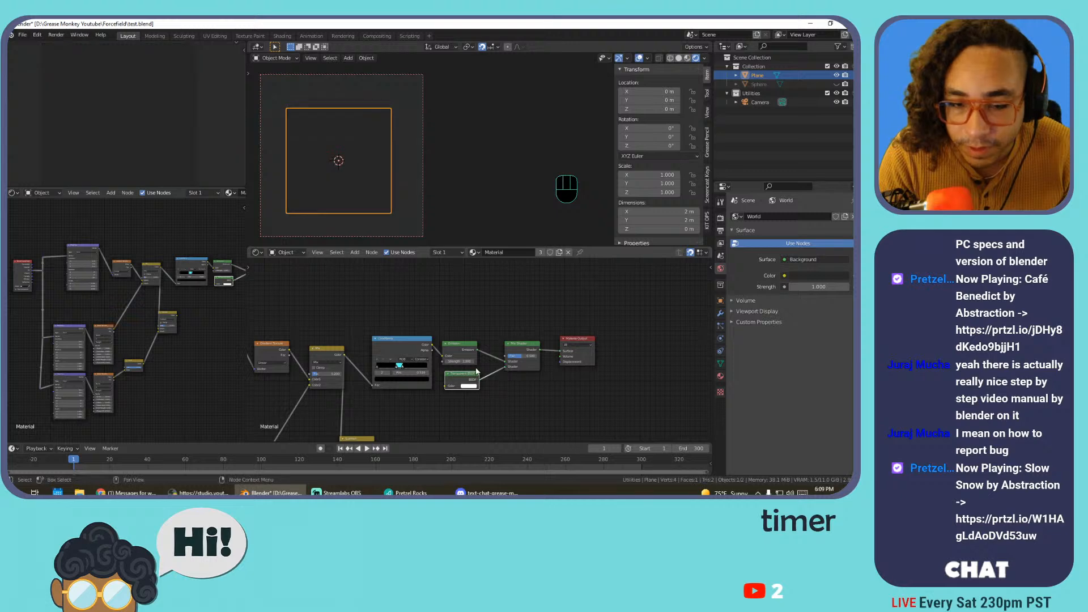
Move the color ramp closer to the upper Mix node to make room before the Emission node
scroll(425, 363, "up", 2)
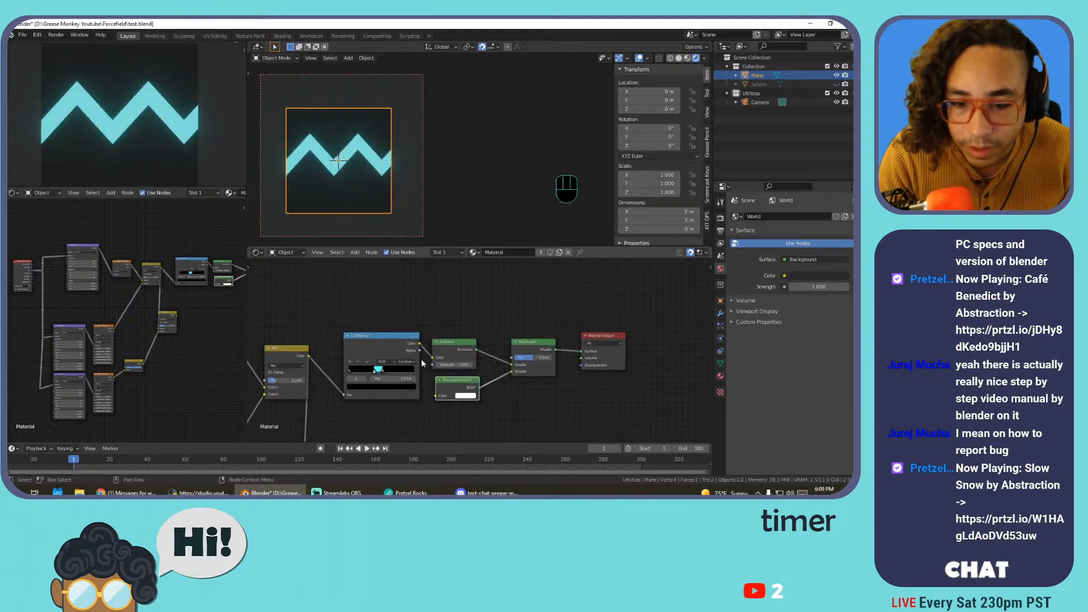
middle_click_drag(421, 358, 501, 321)
scroll(470, 334, "down", 3)
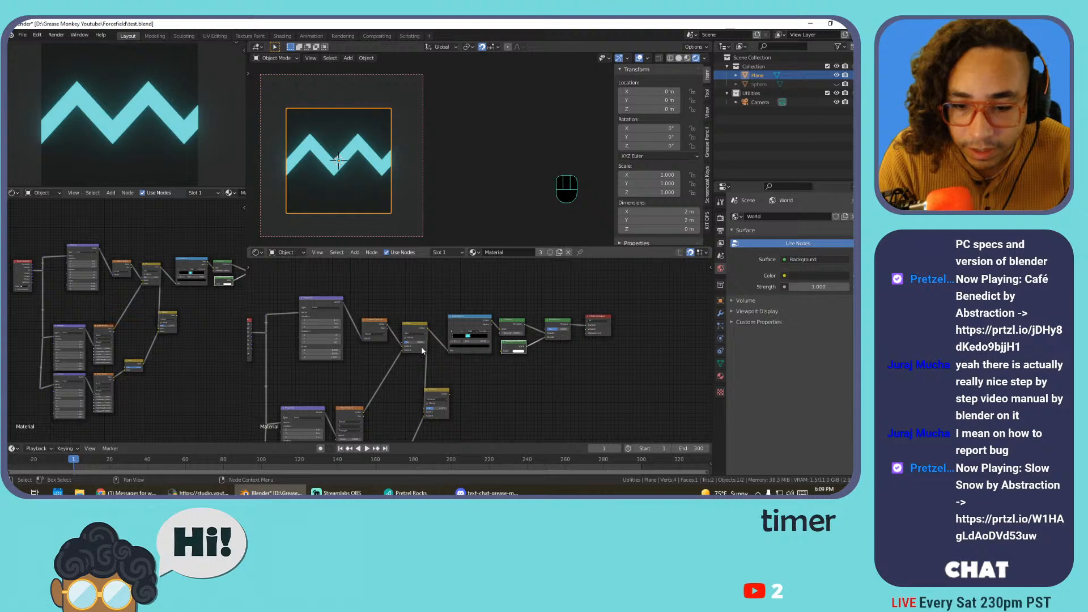
left_click(463, 330)
scroll(492, 301, "up", 3)
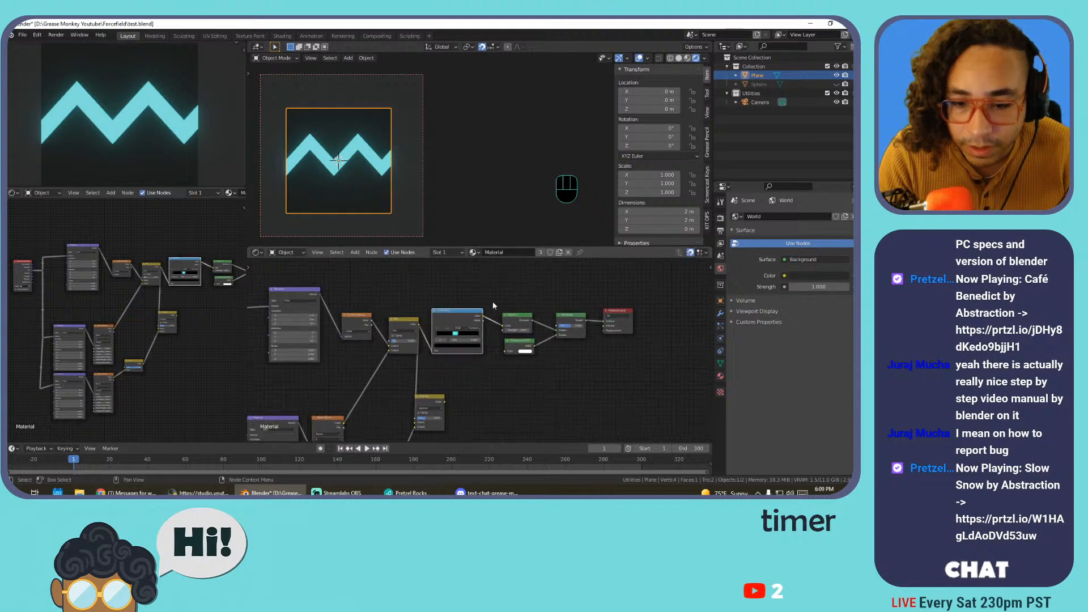
Add a reroute to the color ramp's Color output, duplicate it straight above, and link the two reroutes
key("KP_Divide")
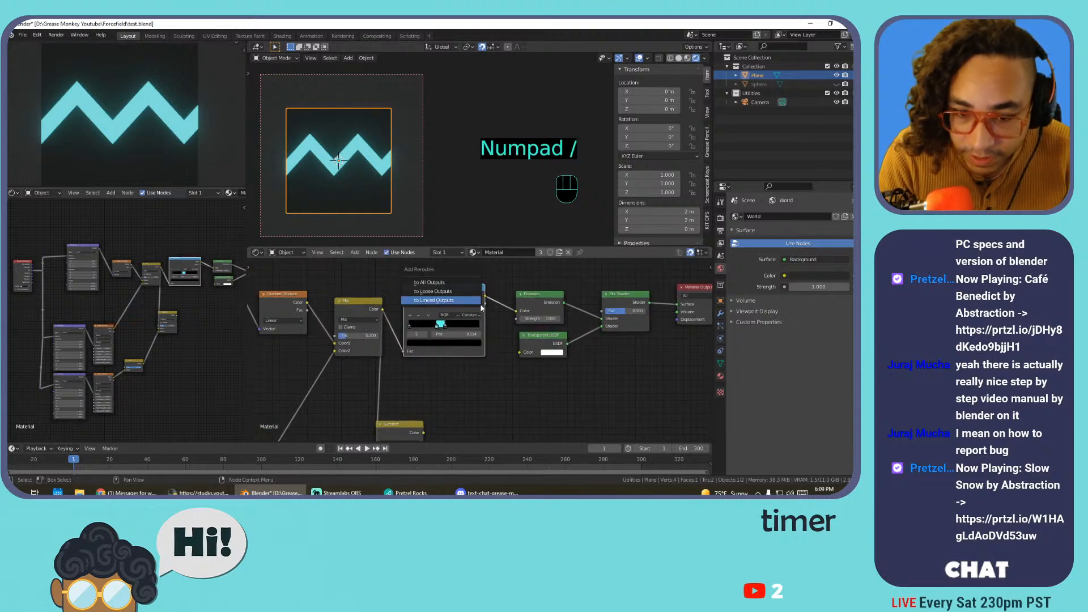
key("KP_Divide")
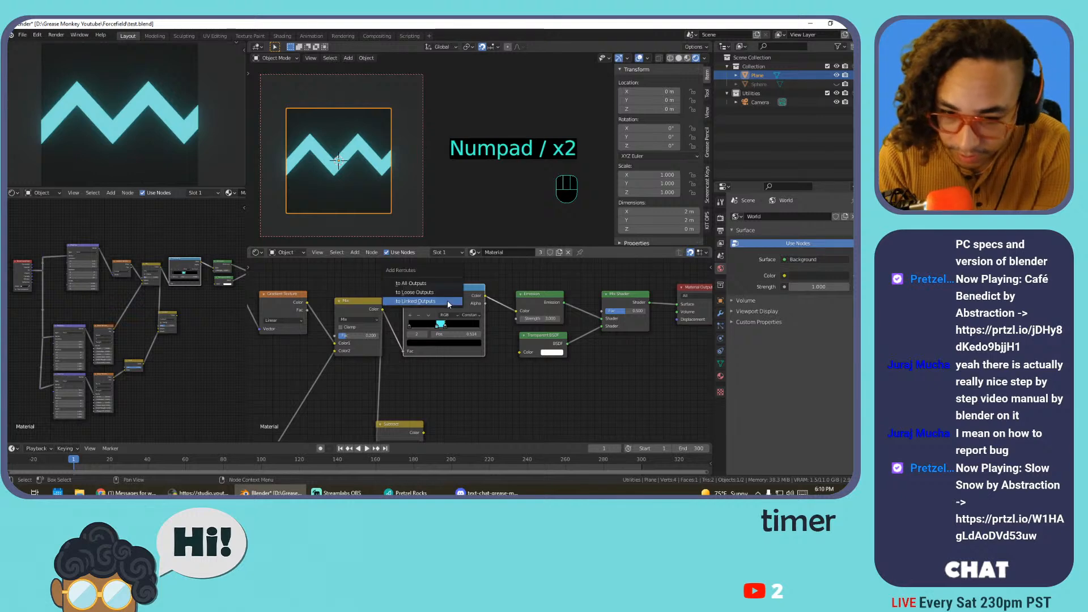
left_click(448, 302)
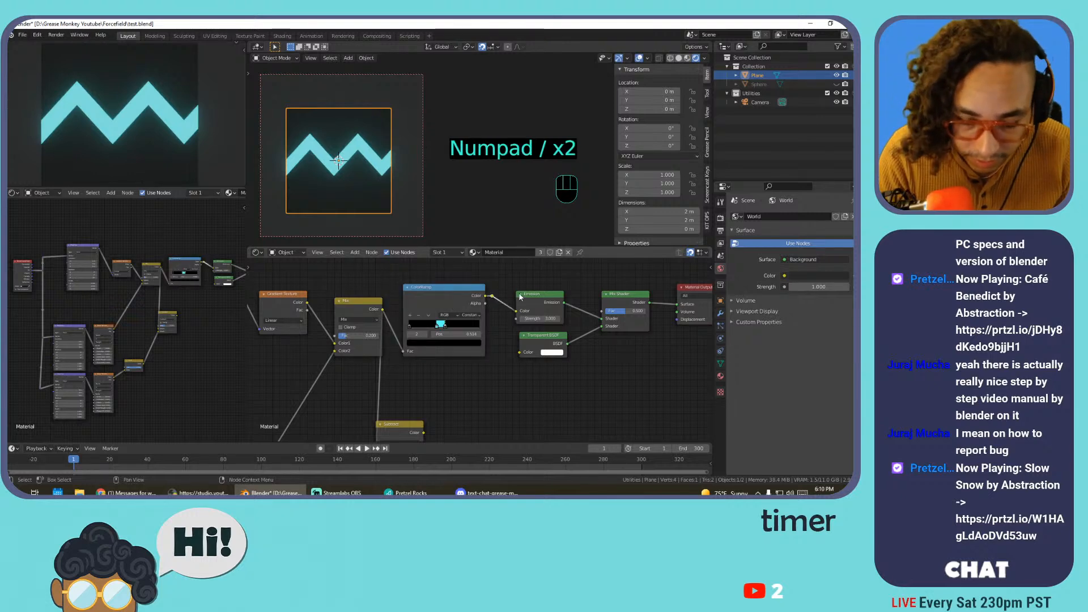
scroll(504, 340, "up", 4, "shift")
key("shift+d")
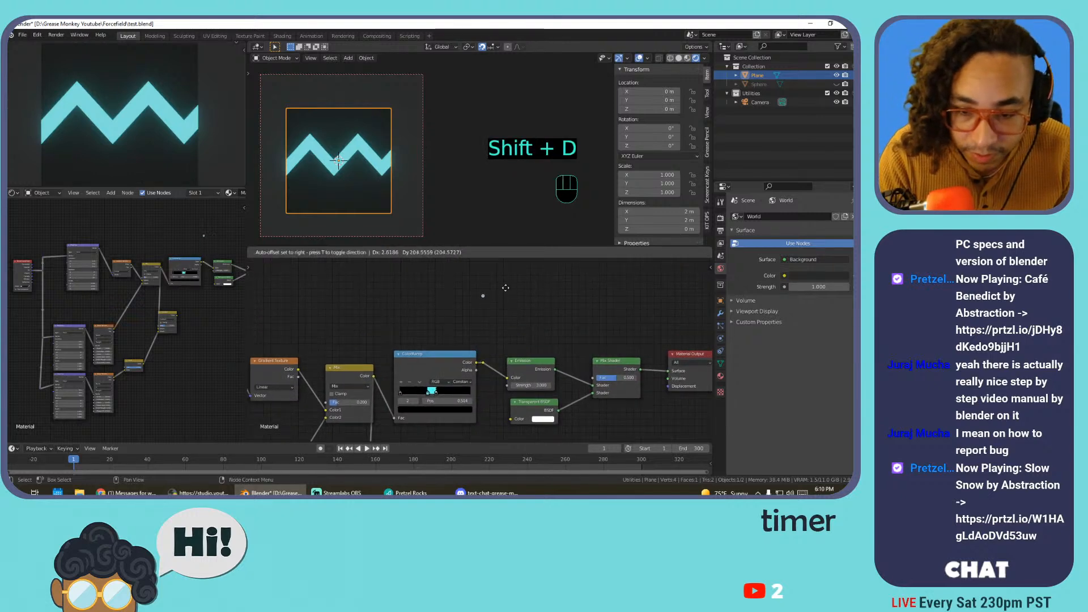
left_click(505, 293)
left_click_drag(483, 362, 483, 296)
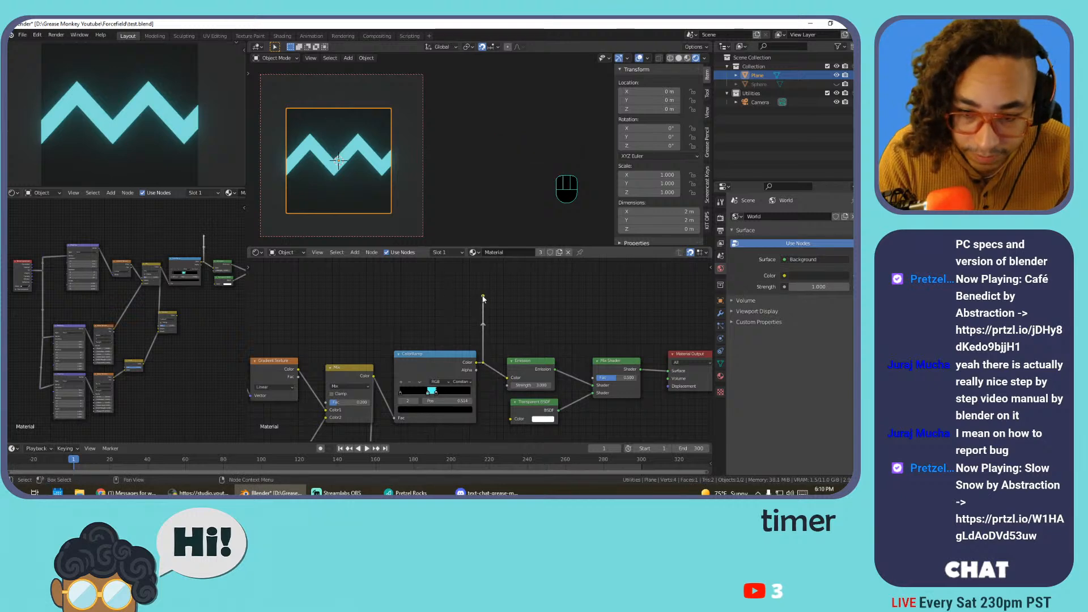
Duplicate the raised reroute to a spot above the gap before the Mix Shader, link them, and level both
key("shift+d")
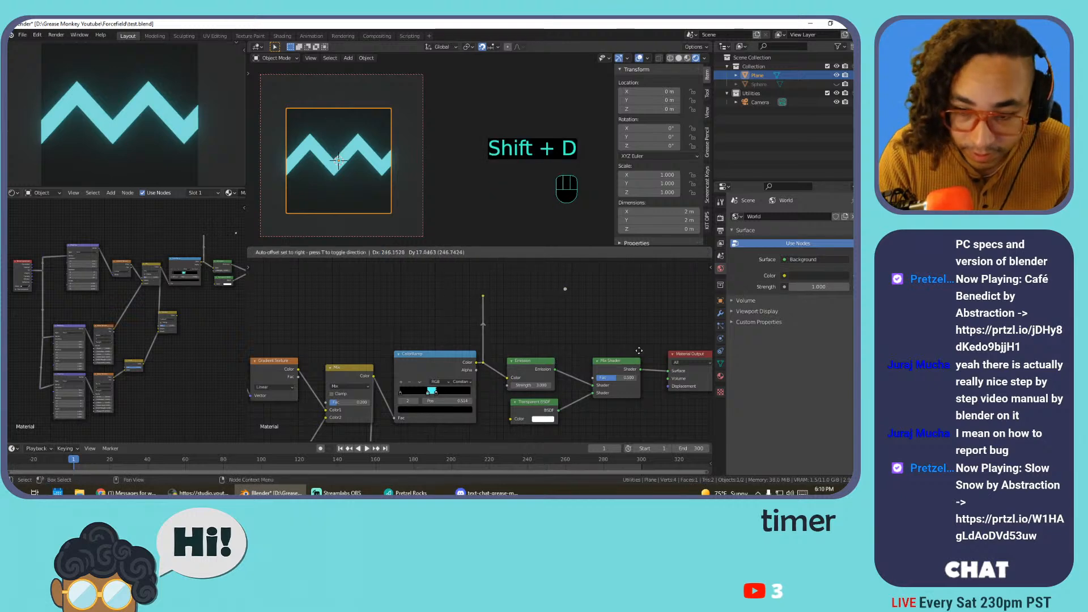
left_click(643, 348)
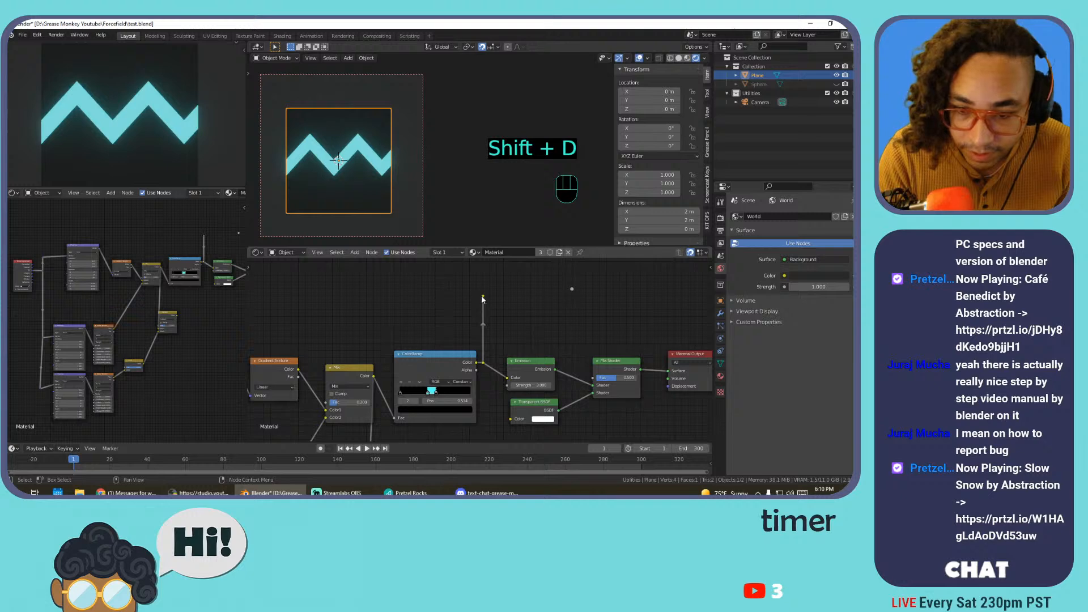
left_click_drag(485, 295, 567, 298)
left_click(575, 291)
key("g")
left_click(579, 287)
key("g")
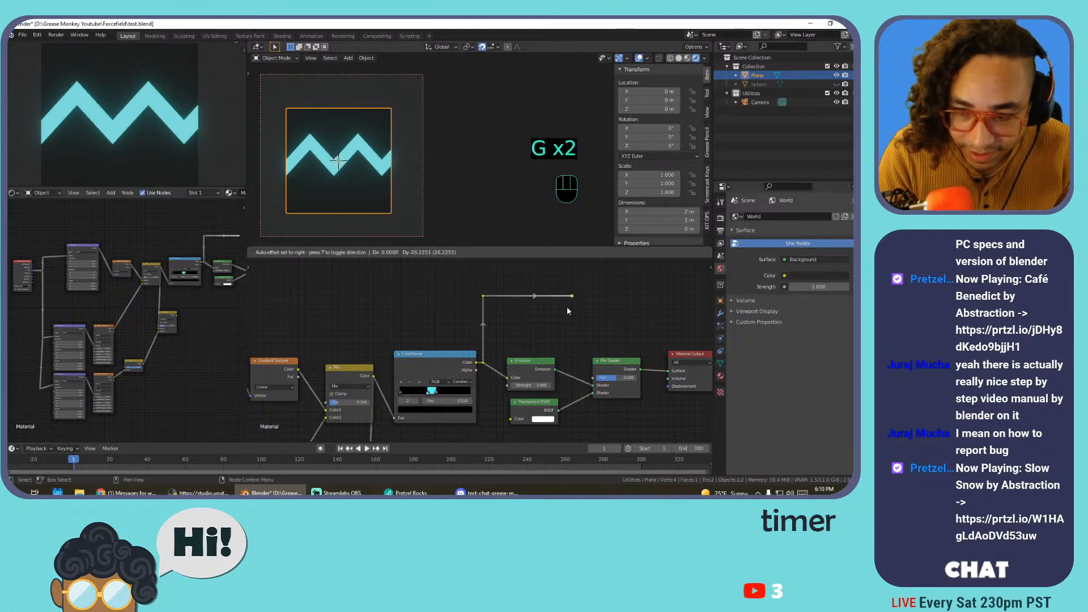
left_click(567, 307)
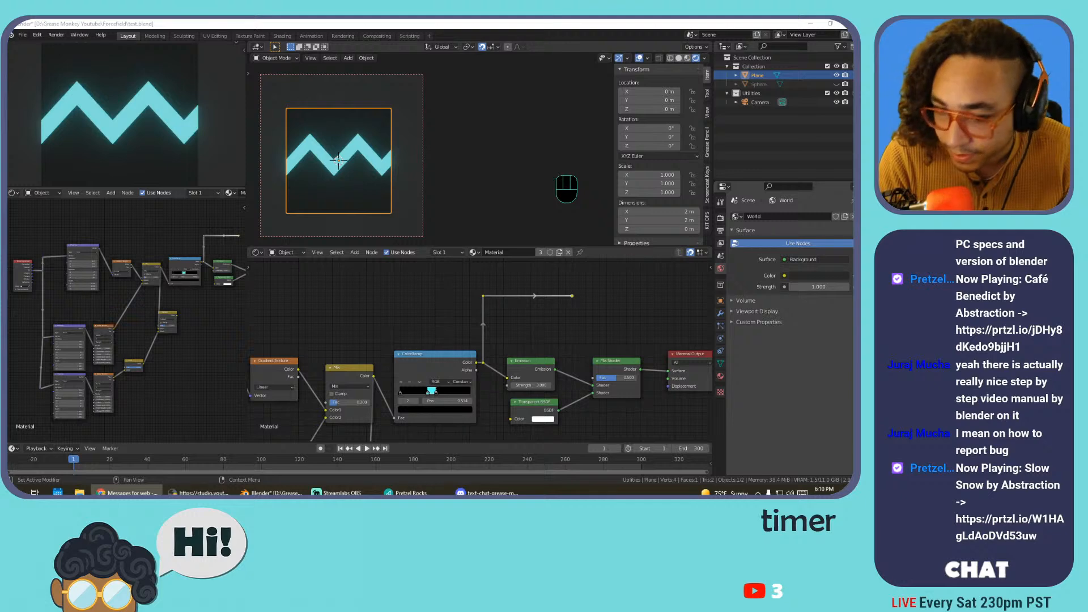
Connect the last reroute to the Mix Shader's Fac input and insert another reroute vertically below it in that link
left_click_drag(572, 297, 592, 378)
key("shift+f")
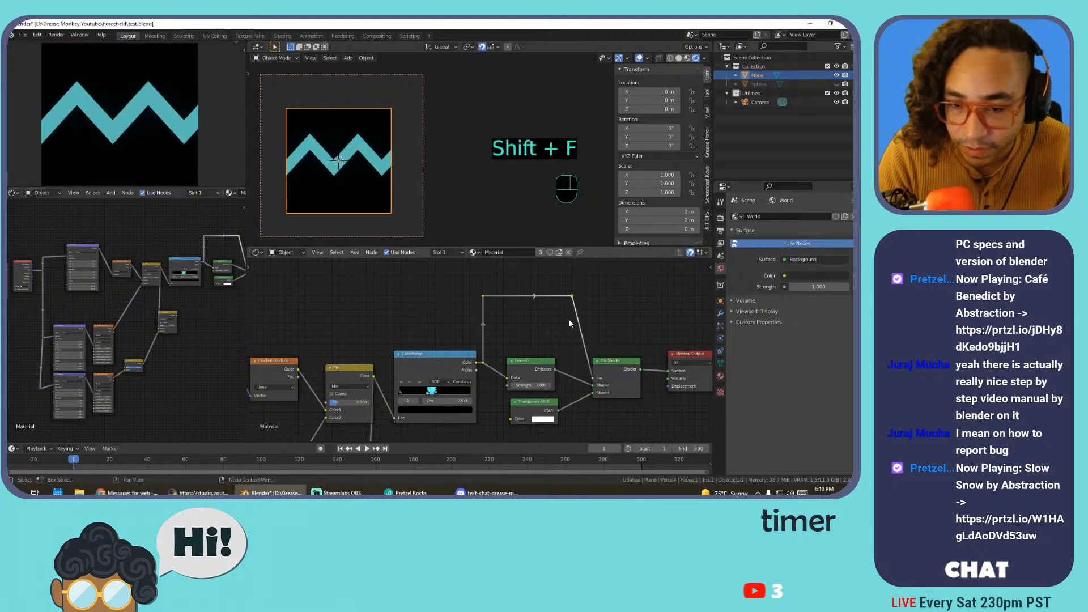
key("shift+d")
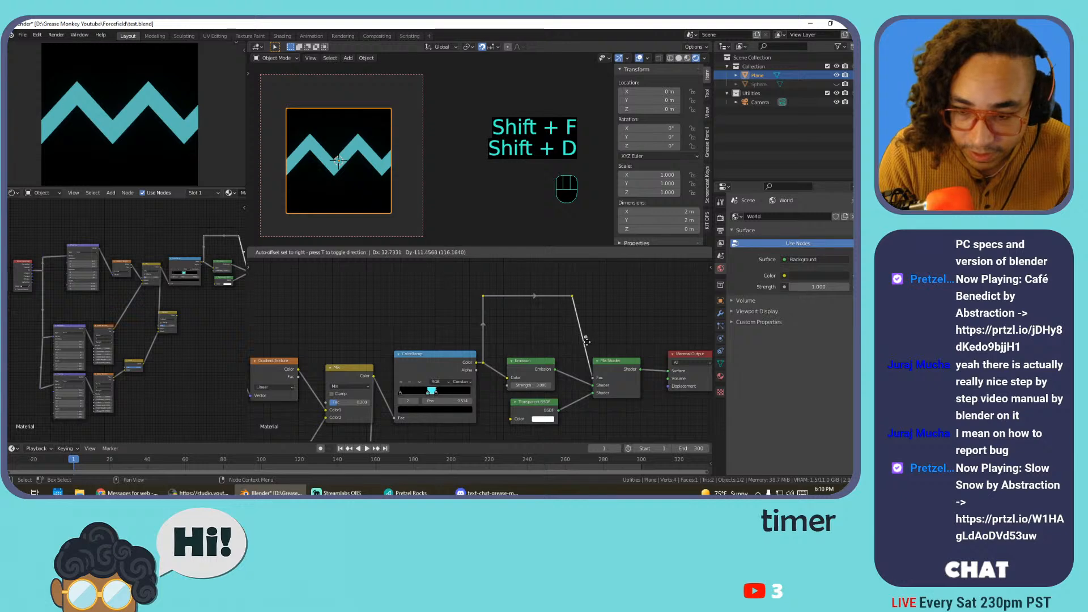
left_click(593, 327)
key("g")
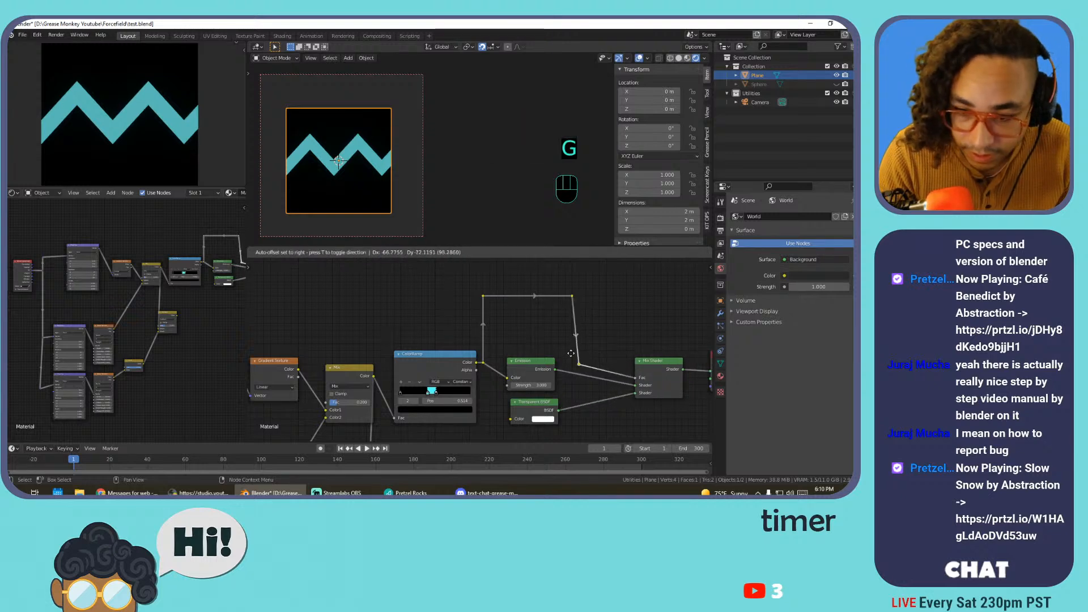
left_click(566, 358)
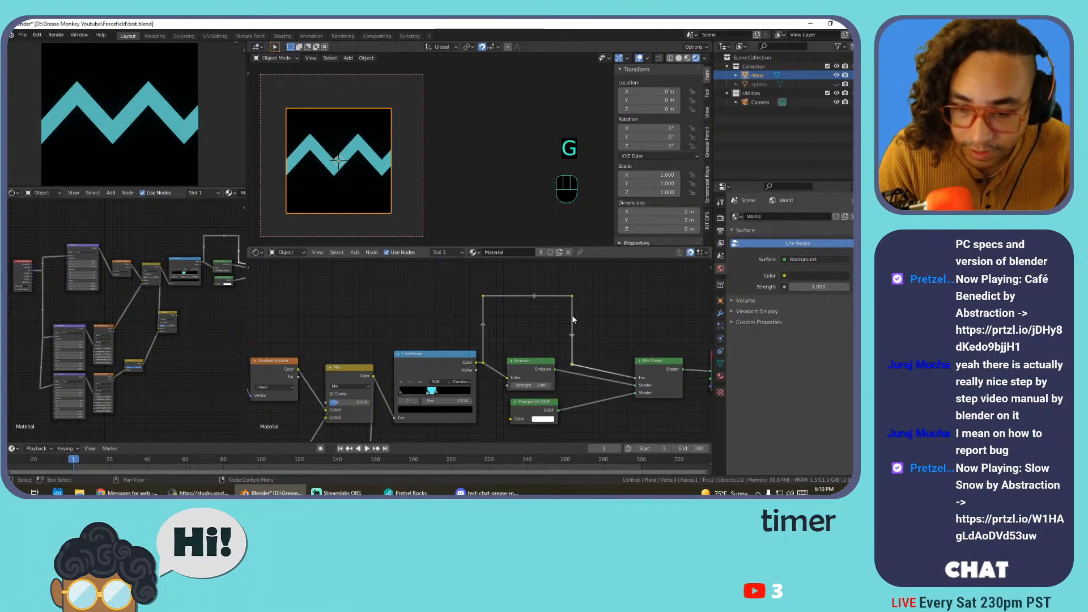
Try changing the color ramp's last and first black stops to white
scroll(573, 317, "down", 1)
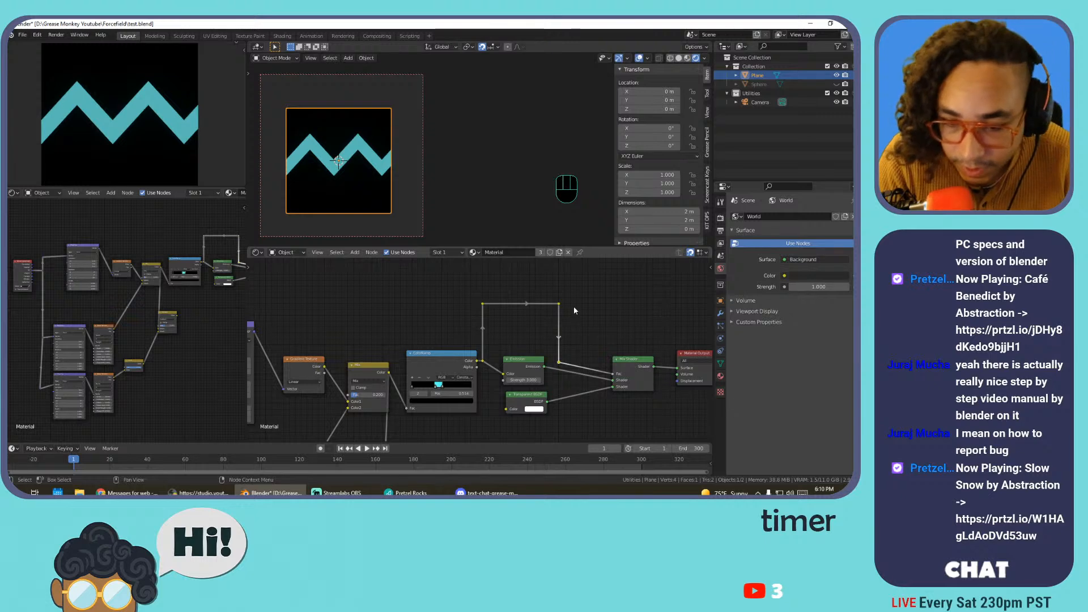
scroll(491, 334, "up", 2)
middle_click_drag(470, 348, 502, 303)
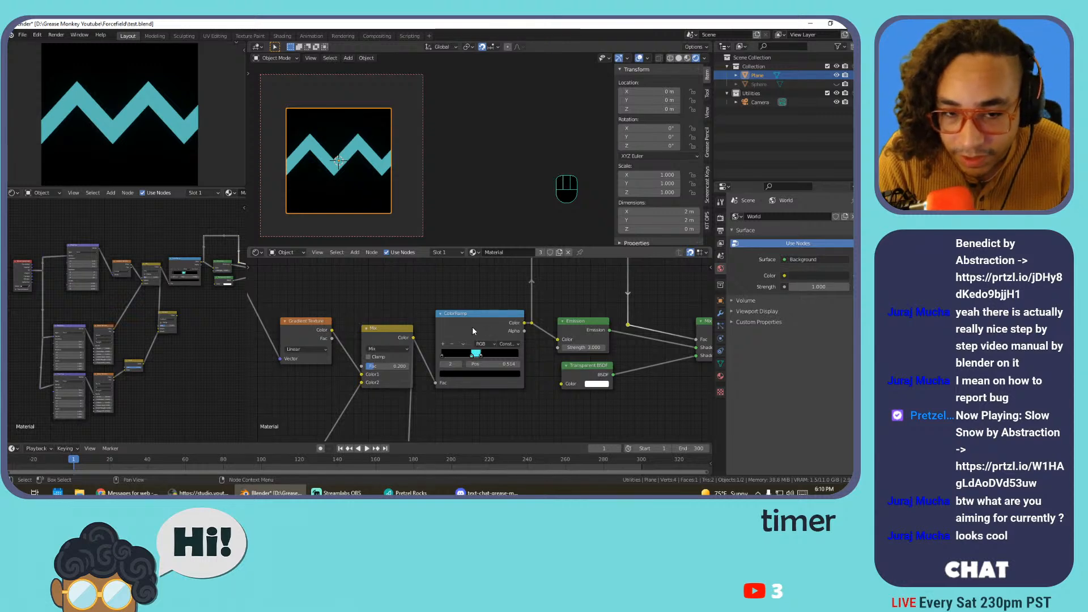
scroll(491, 302, "down", 2)
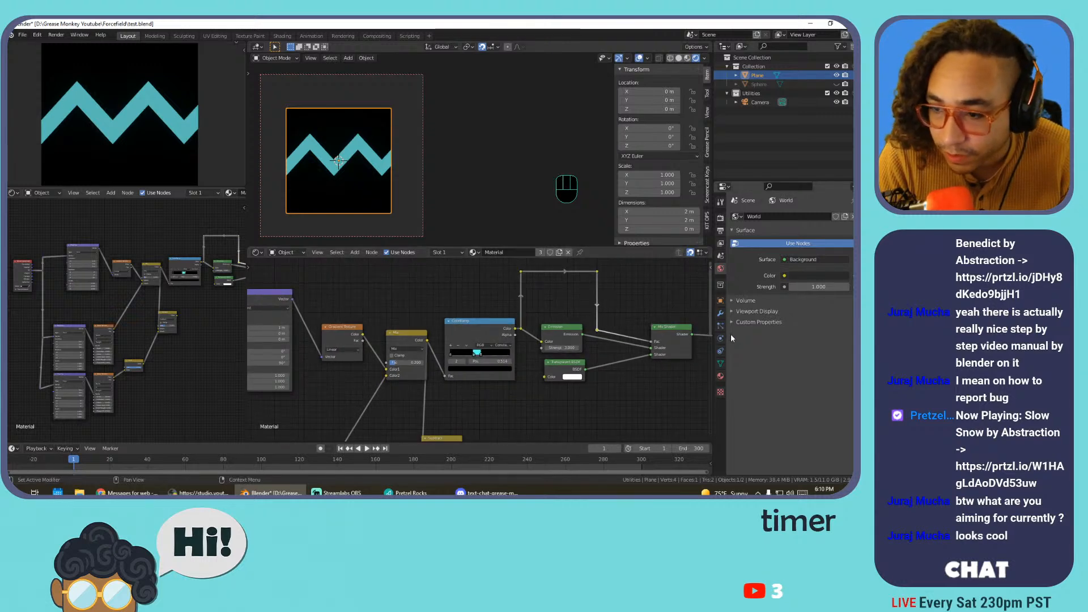
left_click(485, 367)
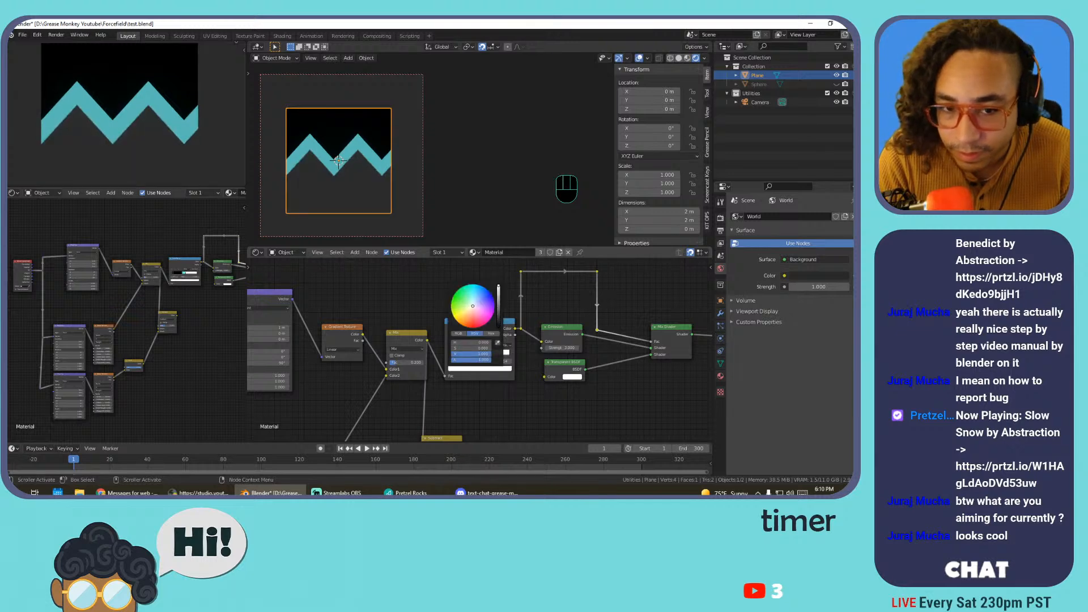
left_click_drag(499, 286, 499, 310)
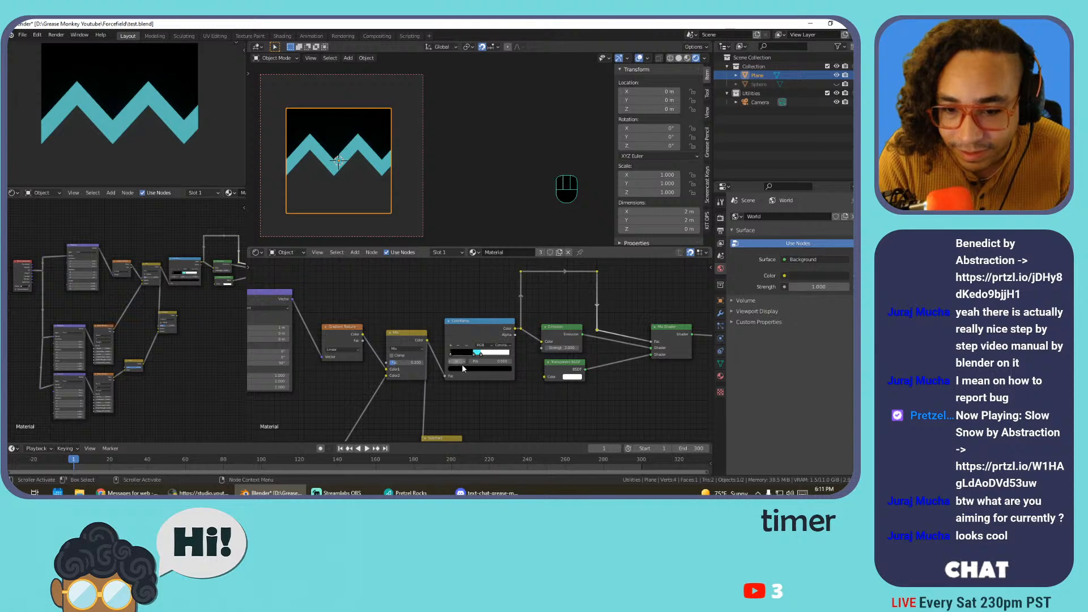
left_click(462, 368)
left_click_drag(502, 319, 497, 287)
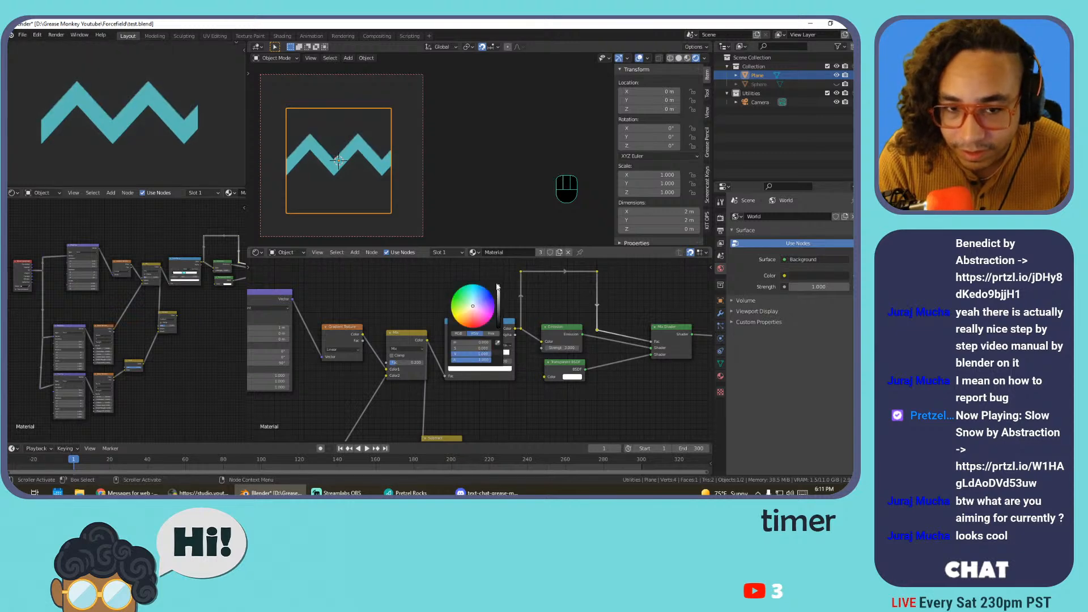
left_click(410, 275)
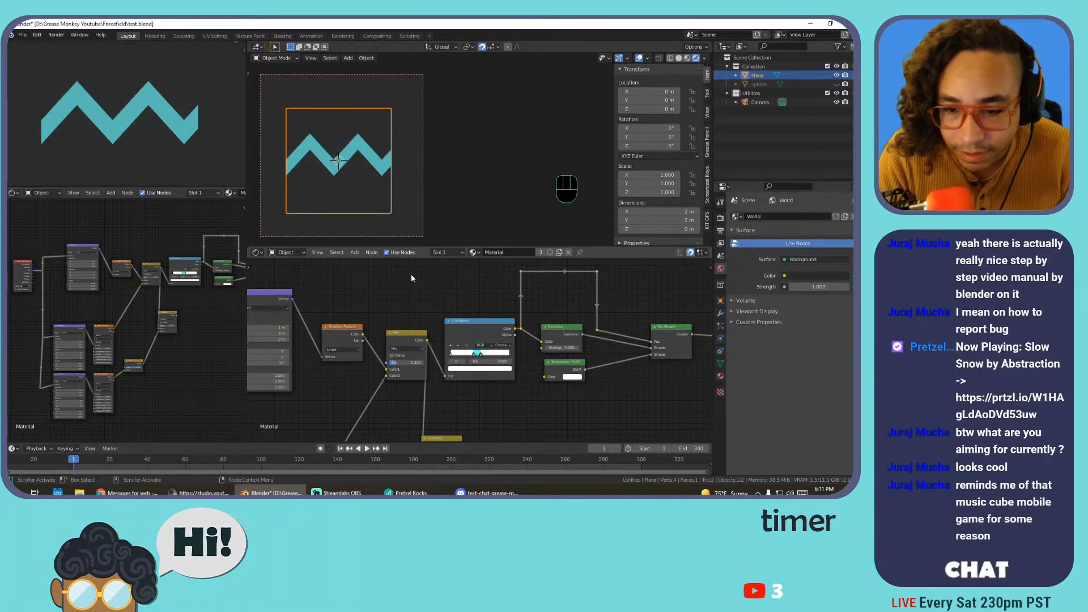
Darken the color ramp's first and last stops back to black, keeping the cyan stop between them
left_click(463, 368)
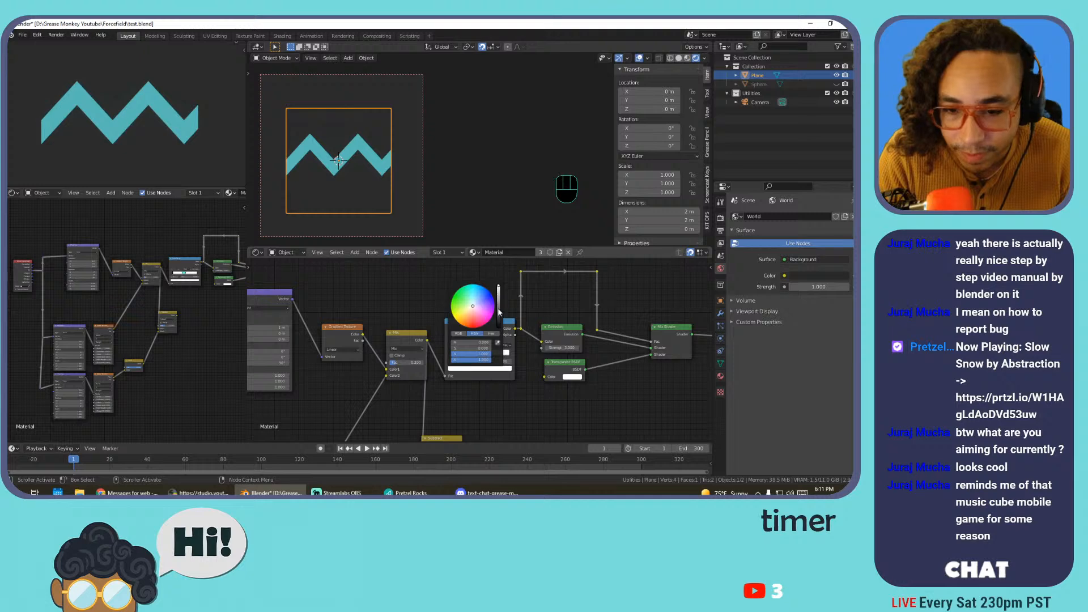
left_click_drag(501, 311, 504, 339)
left_click(488, 355)
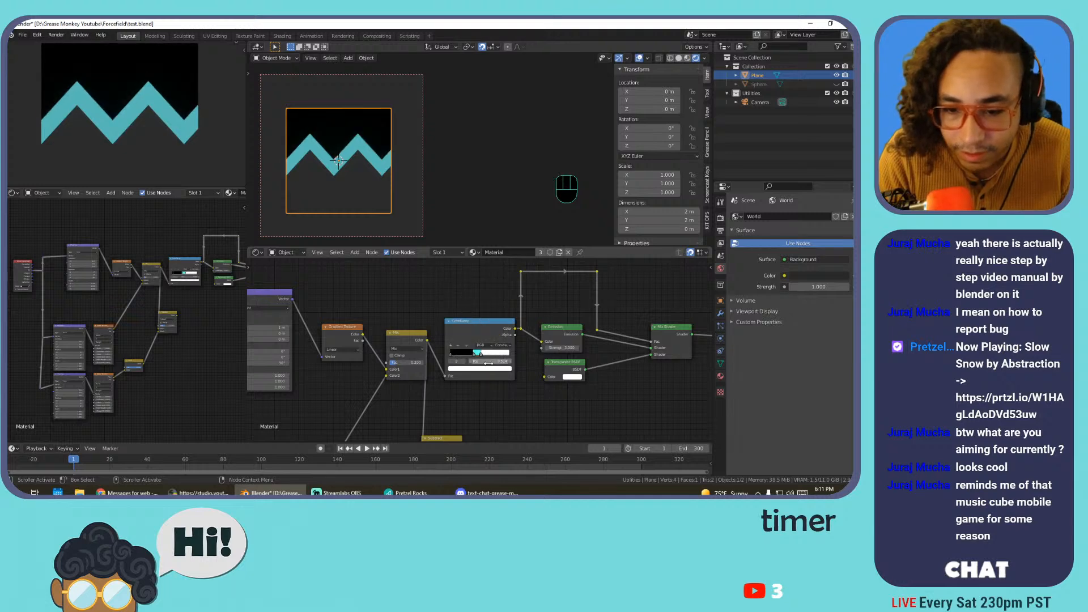
left_click(492, 369)
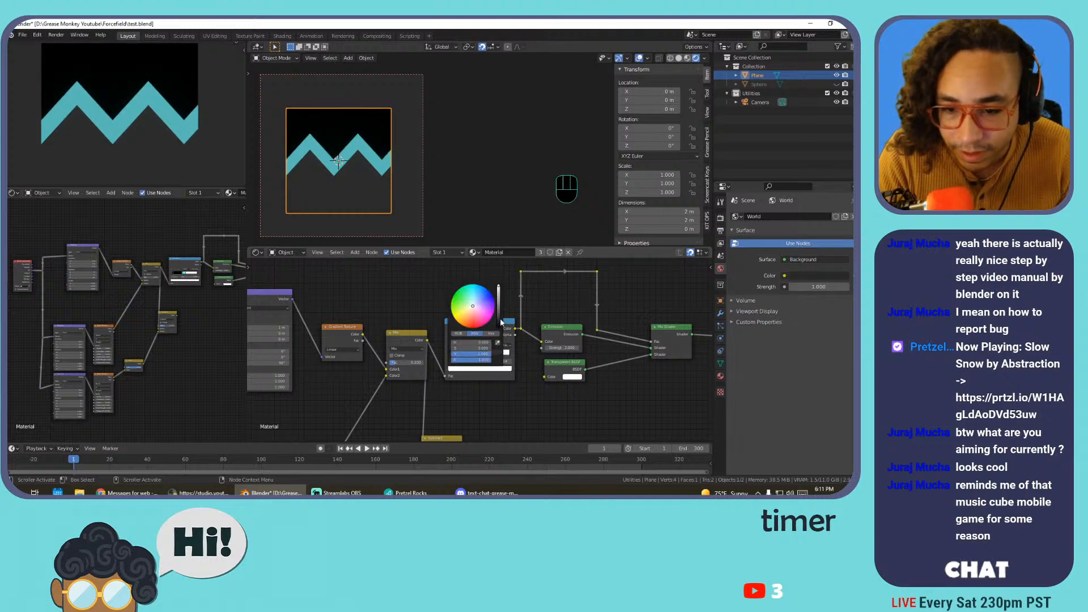
left_click_drag(501, 322, 503, 340)
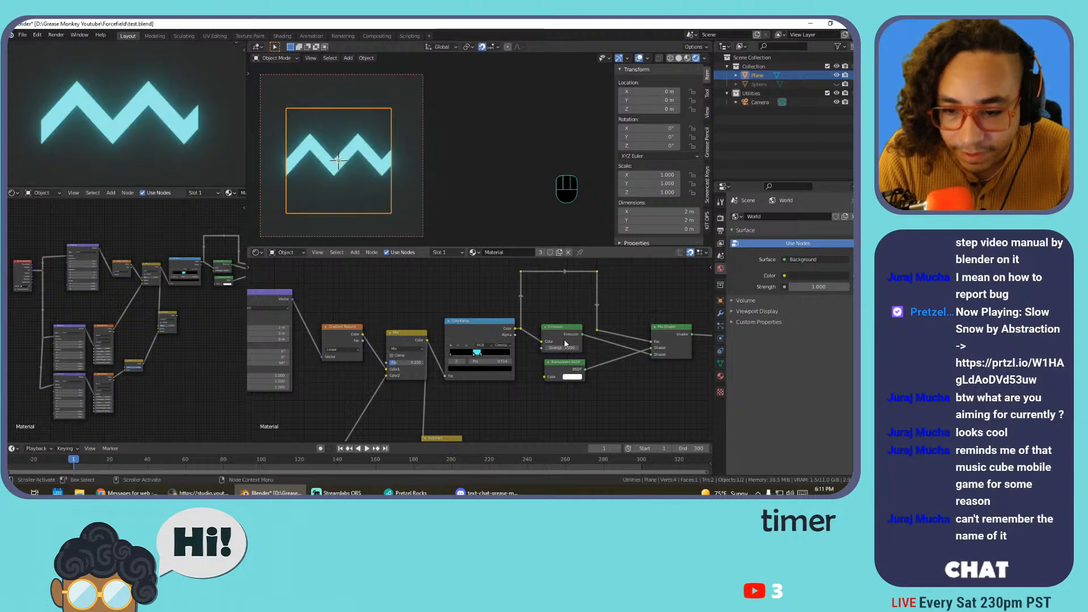
Swap the Mix Shader's two shader inputs and place the Transparent BSDF above the Emission node
left_click_drag(560, 365, 559, 342)
left_click_drag(557, 382, 557, 369)
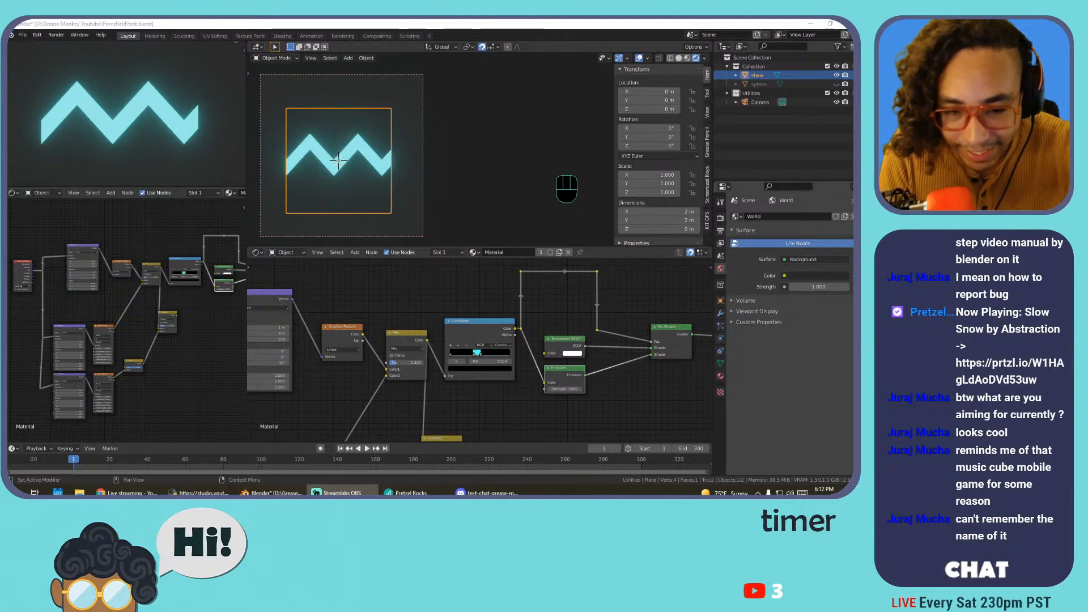
Shift the color ramp and all nodes after it horizontally away from the upper Mix node, and move the Subtract node toward the gap
scroll(389, 319, "down", 6)
scroll(436, 343, "up", 2)
middle_click_drag(447, 366, 570, 323)
scroll(520, 329, "down", 1)
mouse_move(500, 356)
middle_mouse_down()
mouse_move(496, 291)
mouse_move(432, 371)
middle_mouse_up()
scroll(488, 311, "up", 2)
scroll(489, 312, "down", 2)
middle_click_drag(527, 317, 461, 366)
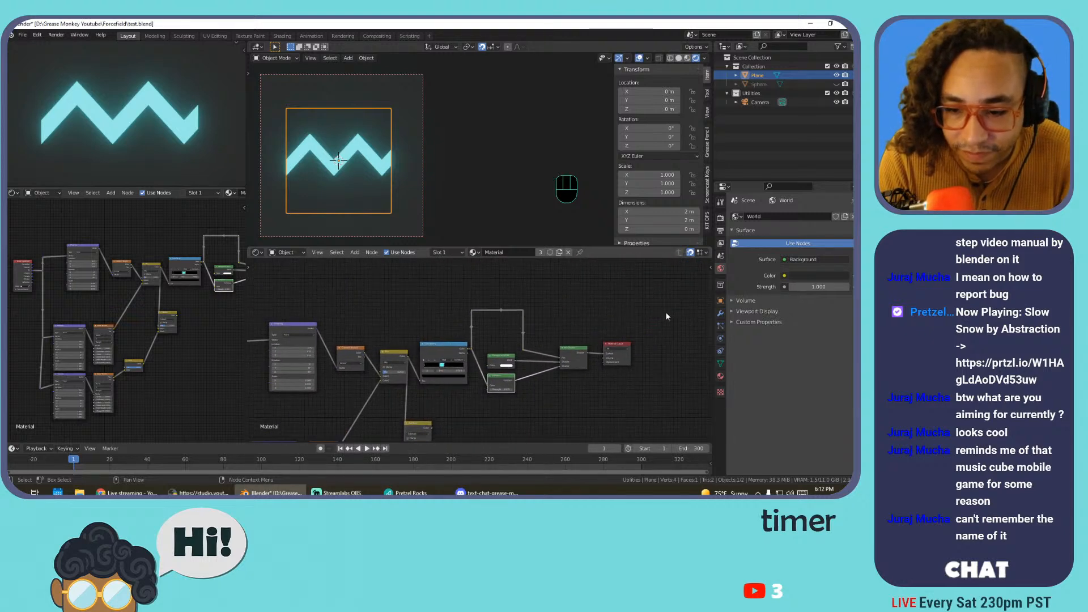
left_click_drag(666, 314, 465, 409)
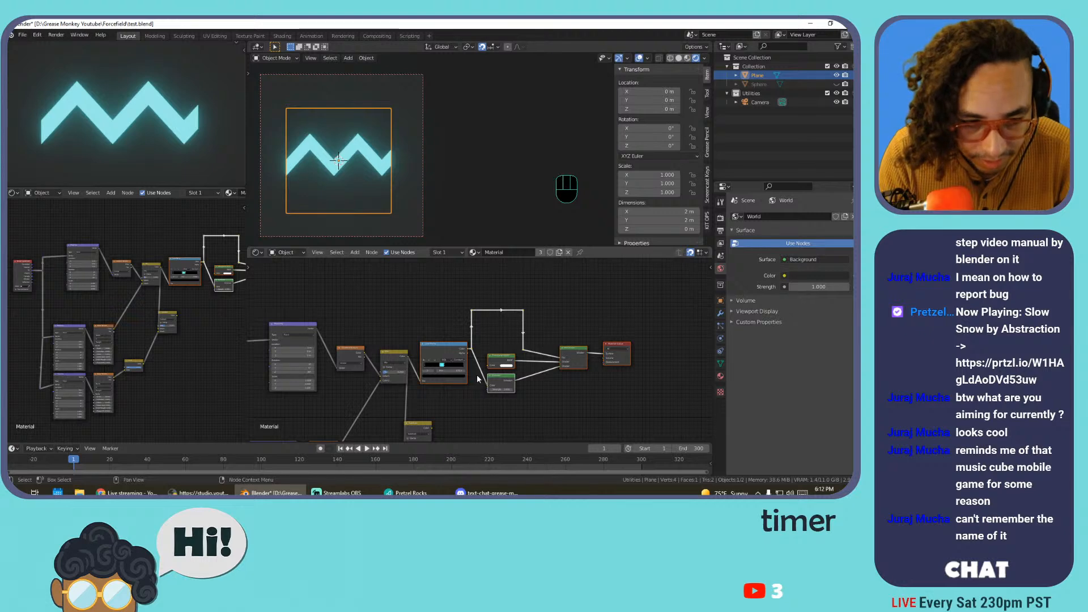
key("g")
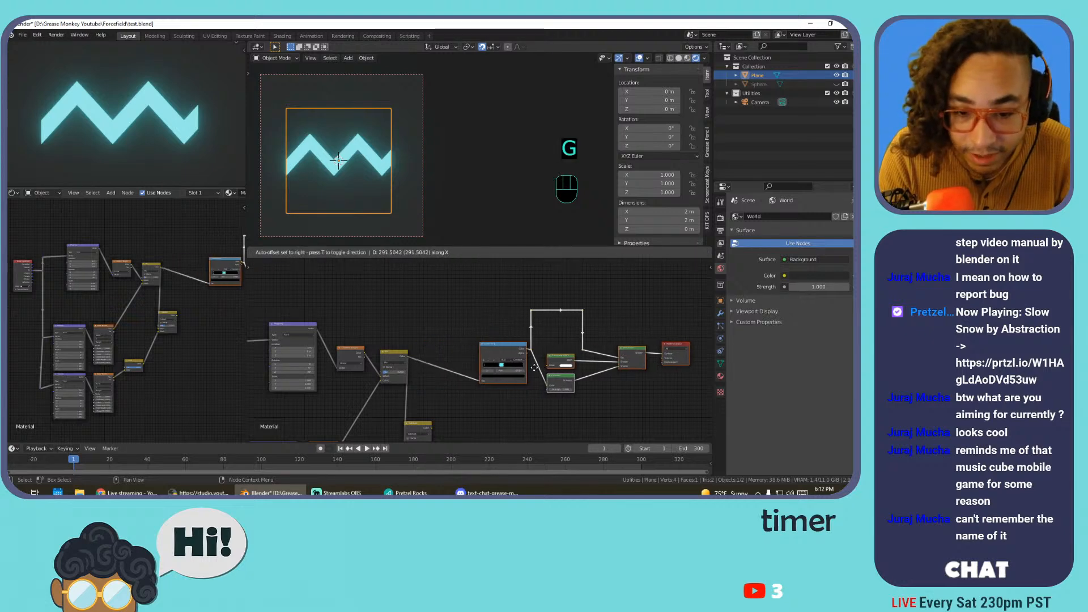
left_click(519, 369)
middle_click_drag(389, 355, 498, 321)
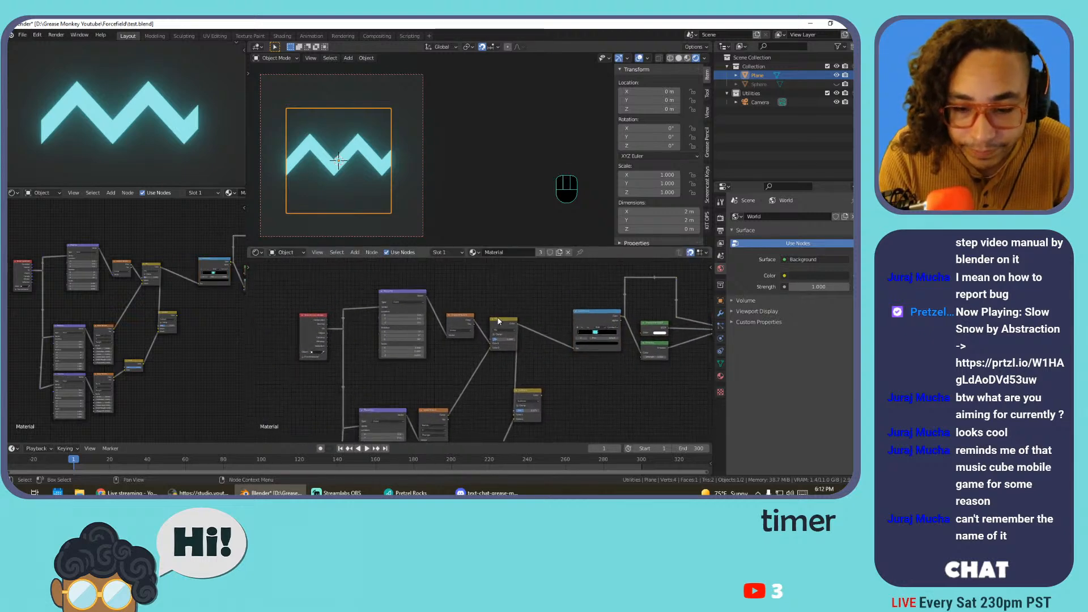
left_click_drag(532, 403, 548, 374)
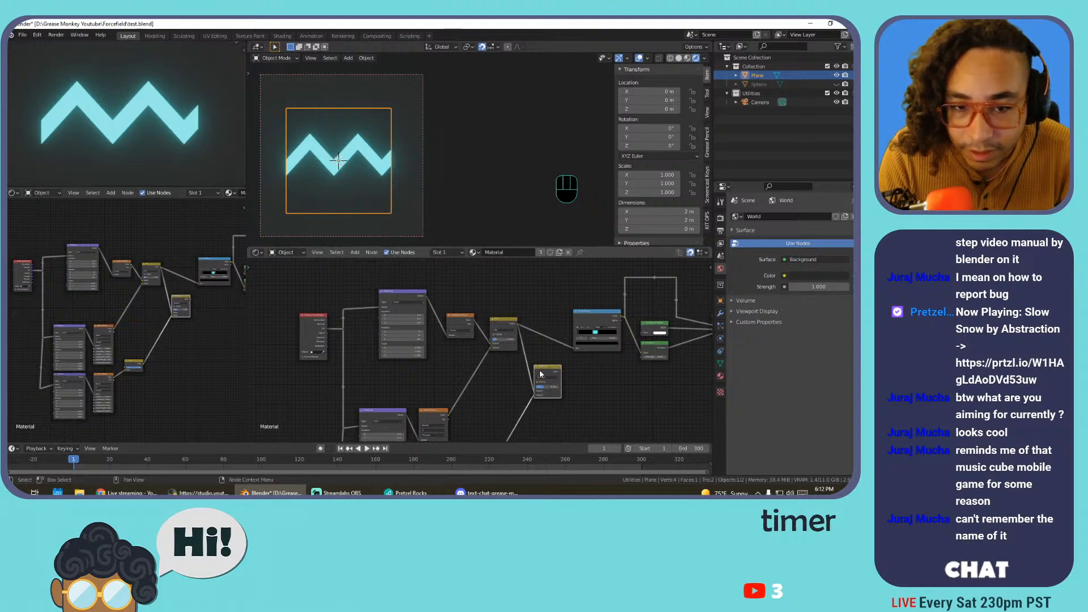
Increase the scale of the Wave Texture feeding the upper Mix node; try shifting its Mapping location and undo that shift
scroll(514, 341, "up", 4)
middle_click_drag(506, 432, 541, 323)
left_click_drag(451, 369, 475, 369)
left_click_drag(385, 356, 414, 354)
key("ctrl+z")
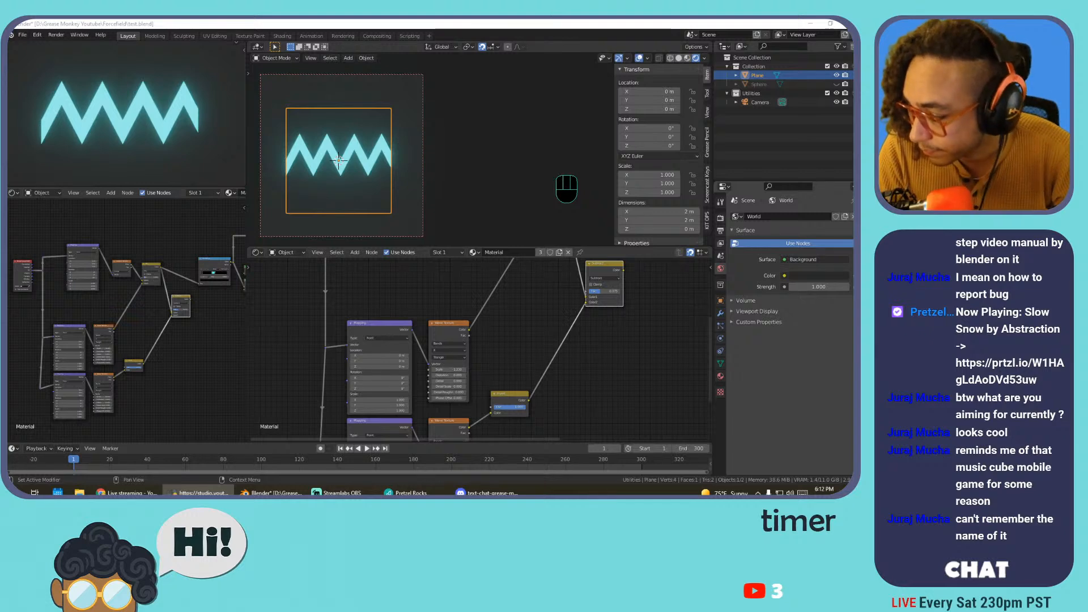
Connect the Subtract node's Color output to the color ramp's Fac input
scroll(478, 366, "down", 4)
middle_click_drag(527, 295, 488, 362)
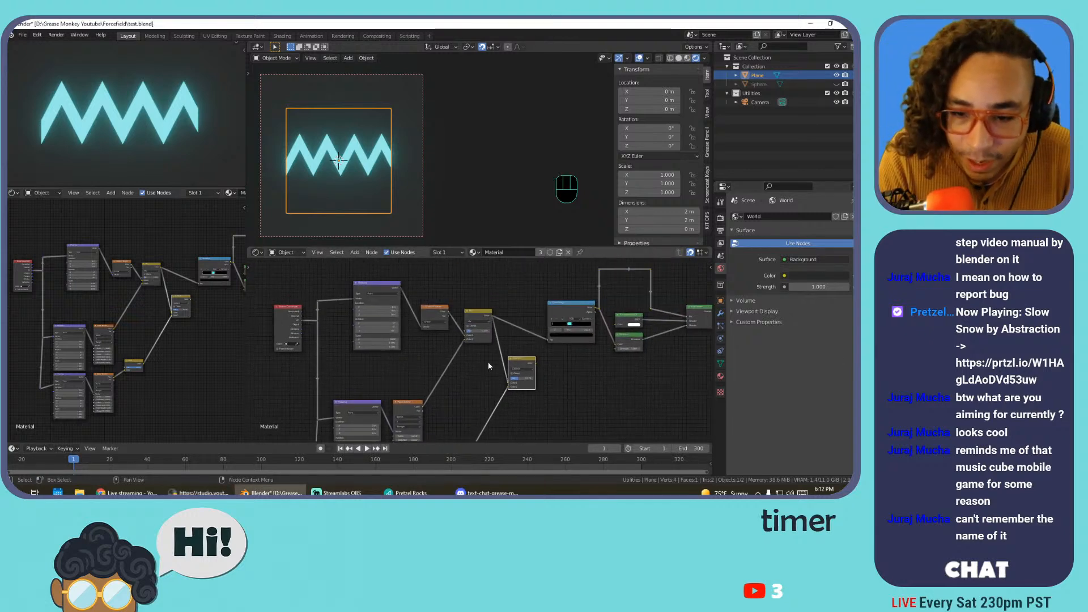
scroll(488, 365, "up", 2)
left_click_drag(569, 371, 592, 338)
Lower the Invert node's factor to 0 and delete the node, keeping the Wave Texture linked to the Subtract node
middle_click_drag(454, 430, 493, 288)
scroll(469, 374, "up", 1)
left_click_drag(497, 376, 466, 375)
left_click(479, 358)
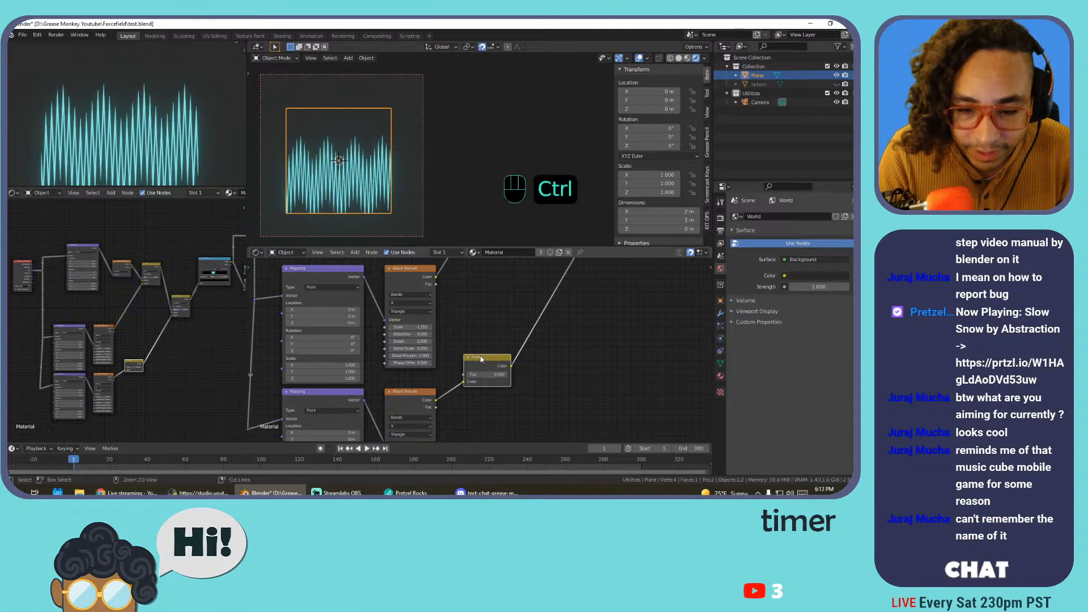
key("ctrl+x")
Change the Subtract node's blending mode to Mix and set its factor to 0.5
scroll(508, 328, "down", 1)
middle_click_drag(509, 328, 452, 421)
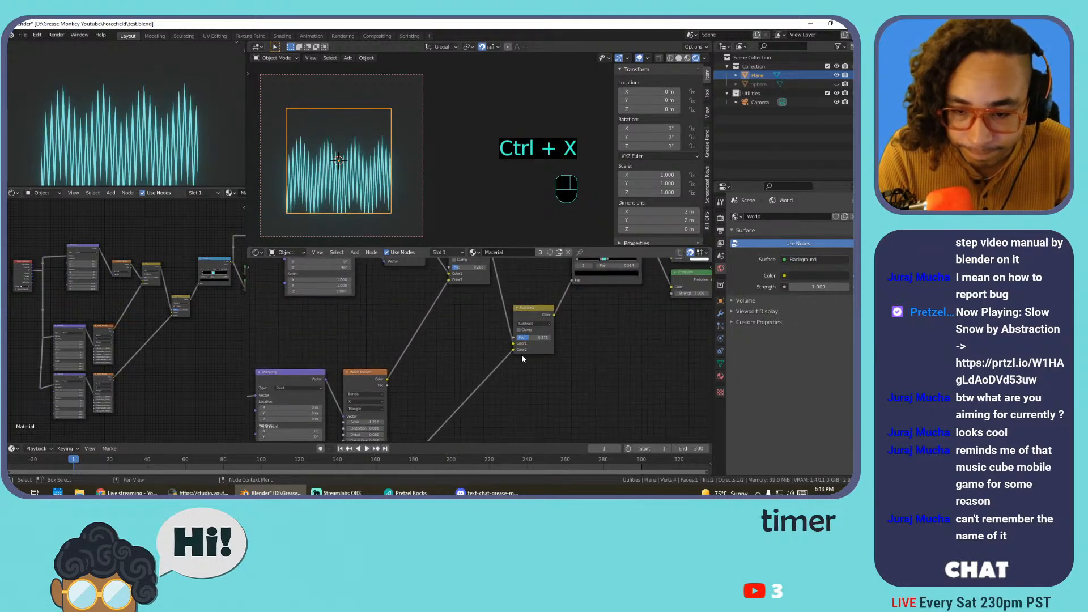
left_click(533, 324)
left_click(536, 334)
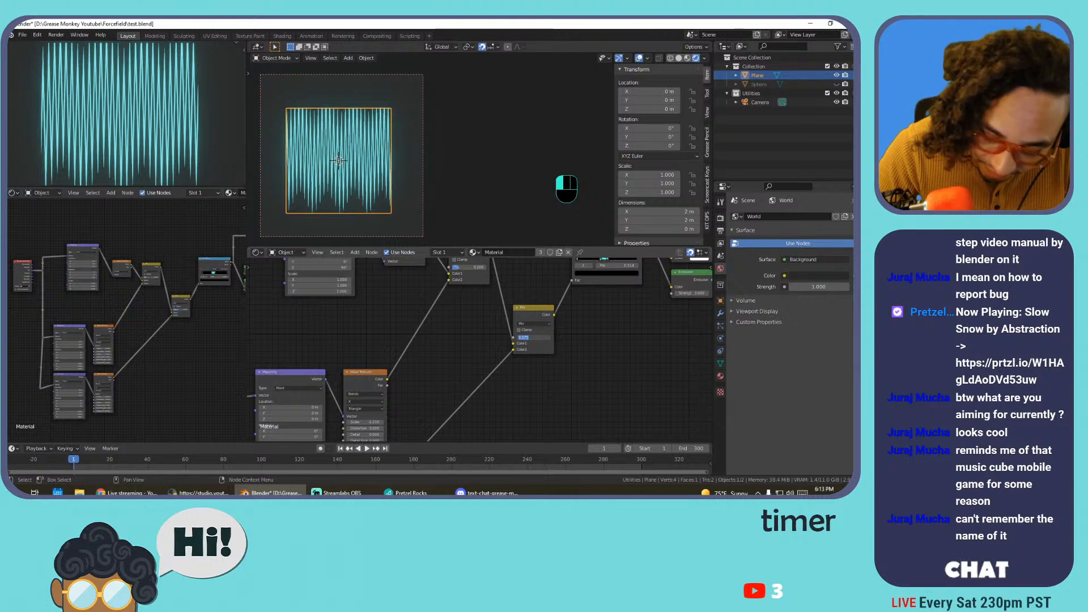
type("0.5")
key("Return")
Lower the scale of the bottom Wave Texture to about 0.21 and raise its phase offset
middle_click_drag(421, 435, 455, 303)
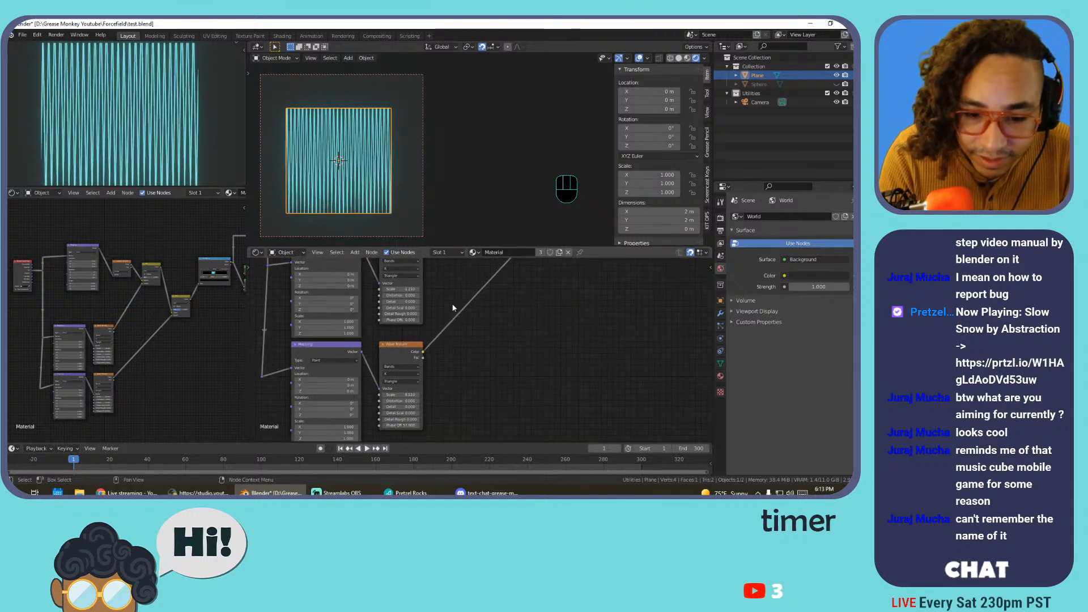
scroll(458, 363, "up", 3)
middle_click_drag(464, 360, 531, 334)
left_click_drag(470, 364, 444, 364)
mouse_move(460, 403)
left_mouse_down()
mouse_move(506, 403)
mouse_move(481, 403)
left_mouse_up()
scroll(384, 374, "down", 1)
middle_click_drag(313, 359, 488, 353)
scroll(482, 355, "down", 5)
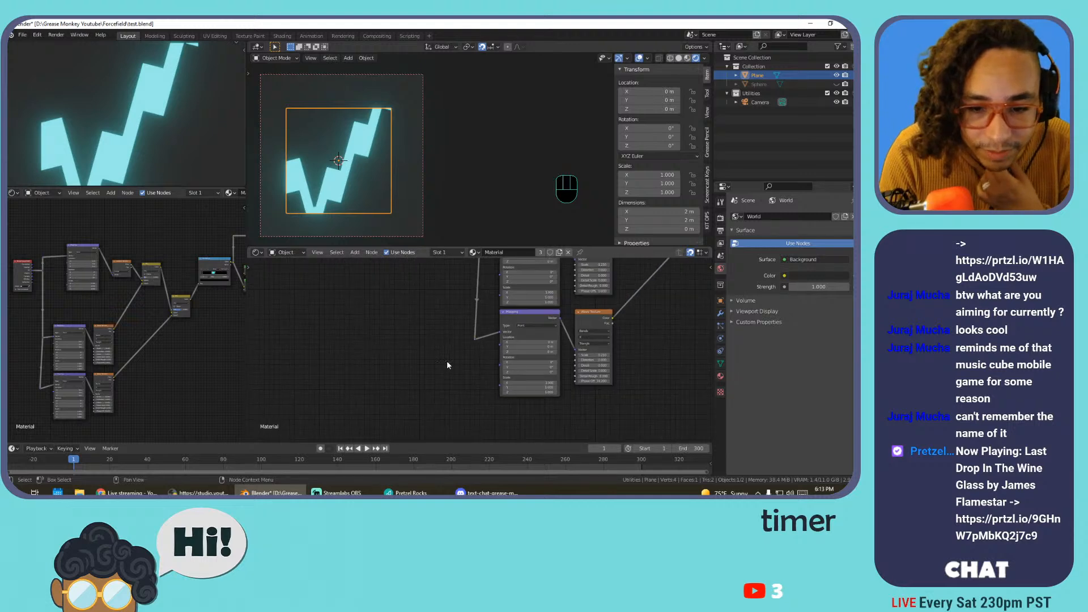
Add a Value node beside the bottom Mapping node and drive its value with the #frame expression
mouse_move(419, 366)
middle_mouse_down()
mouse_move(389, 420)
mouse_move(404, 379)
middle_mouse_up()
scroll(402, 380, "down", 1)
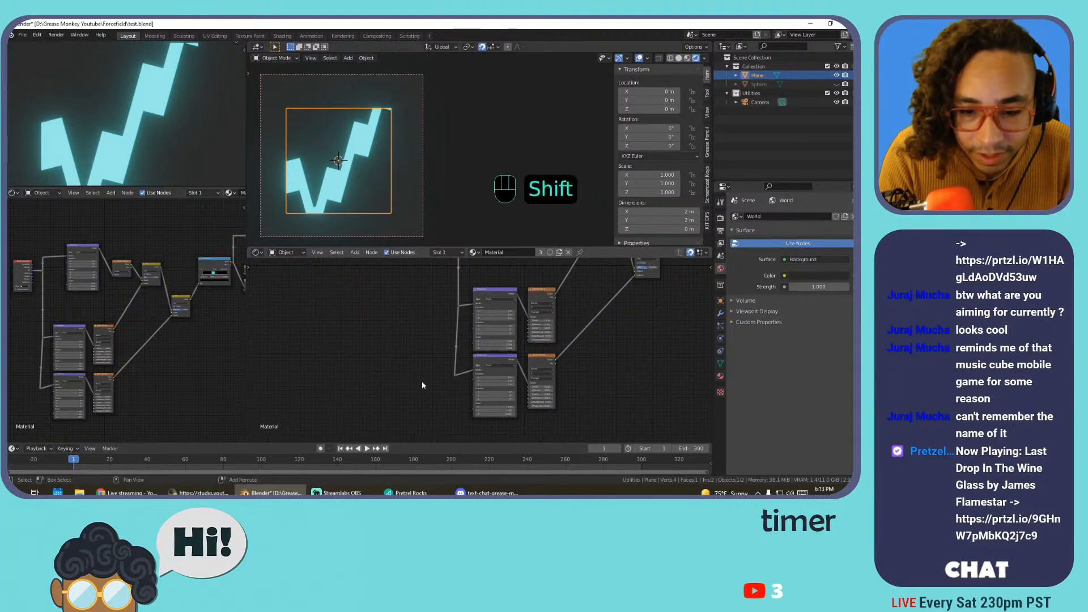
key("shift+a")
mouse_move(408, 363)
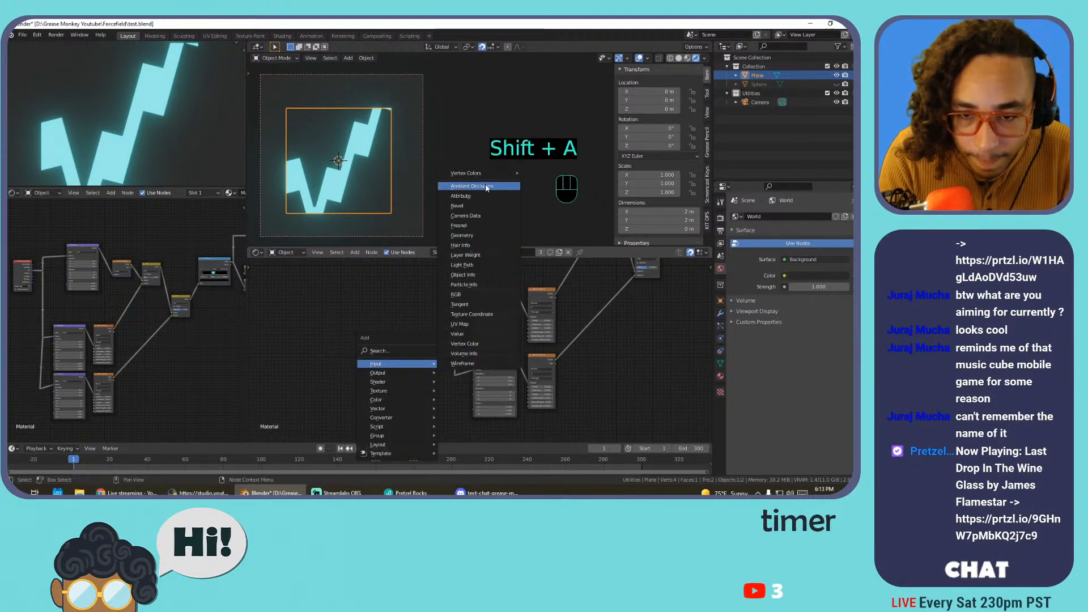
left_click(477, 334)
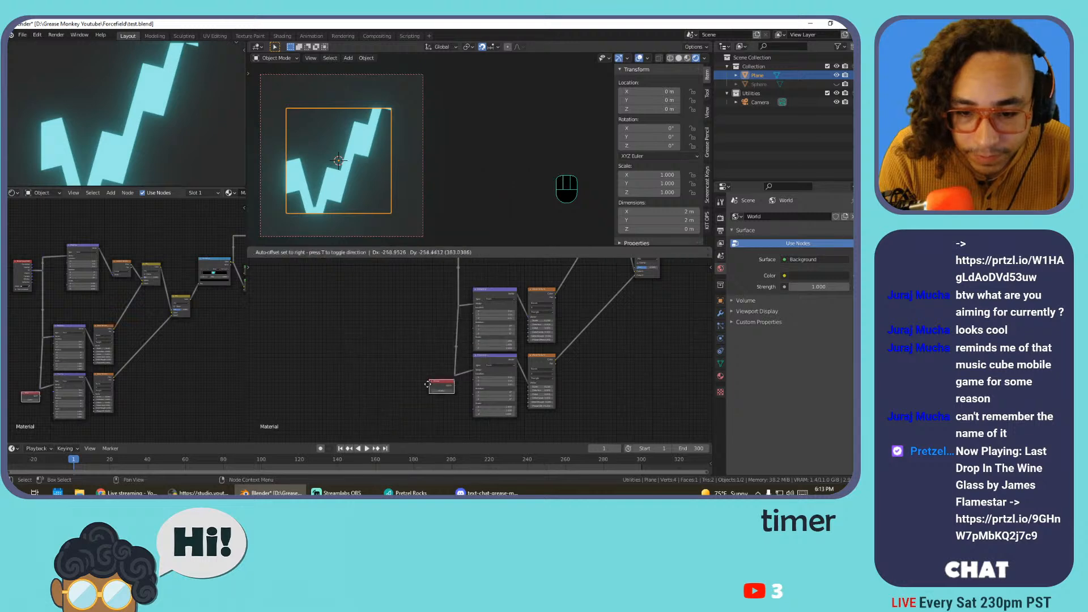
left_click(412, 407)
scroll(463, 371, "up", 6)
middle_click_drag(462, 371, 403, 323)
scroll(451, 262, "up", 3)
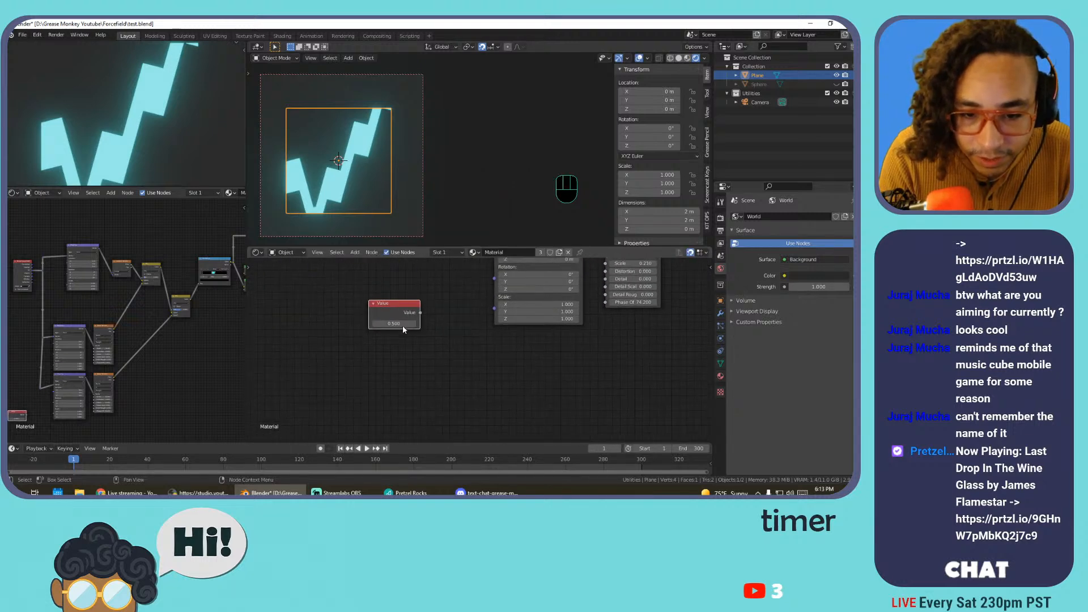
type("#fr")
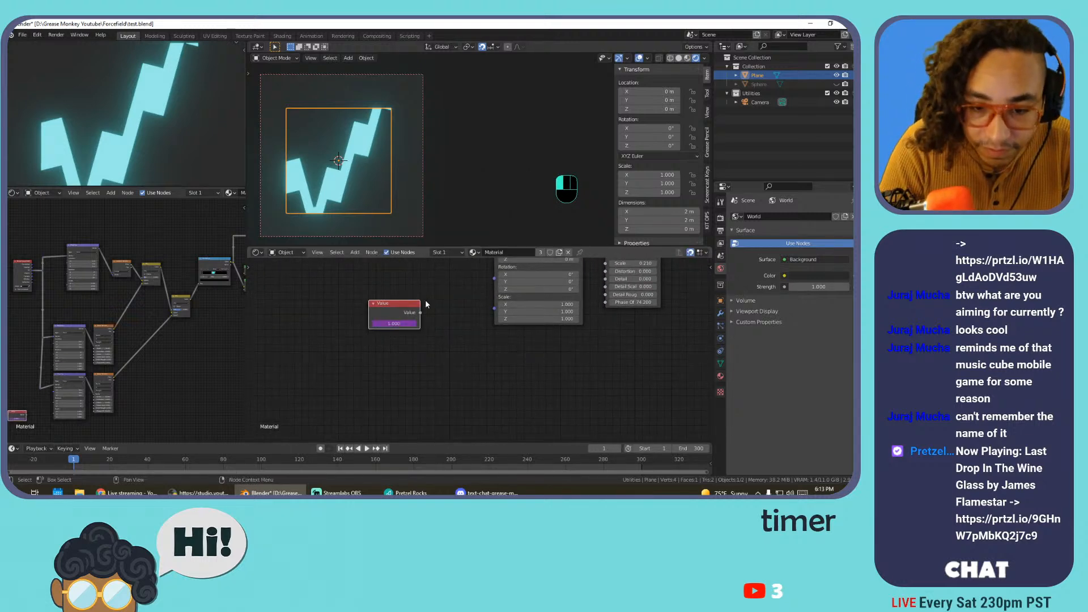
Connect the Value node to the bottom Wave Texture's Phase Offset input and play the animation
middle_click_drag(426, 305, 357, 375)
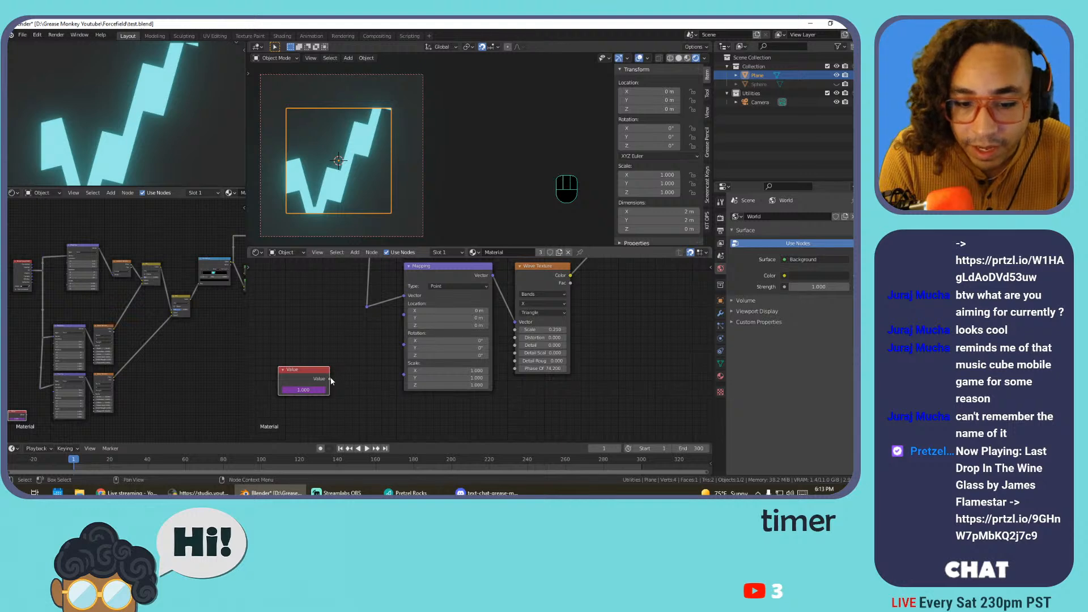
left_click_drag(330, 379, 515, 368)
key("space")
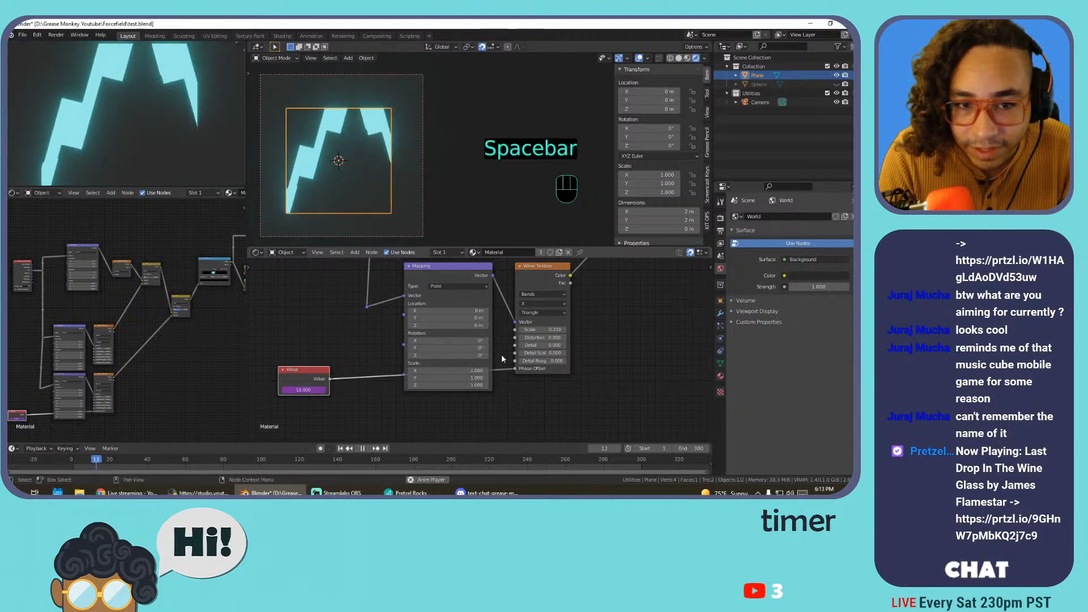
Insert a Math node on the link between the Value node and the Phase Offset input, and pause playback
middle_click_drag(304, 369, 342, 361)
key("shift+a")
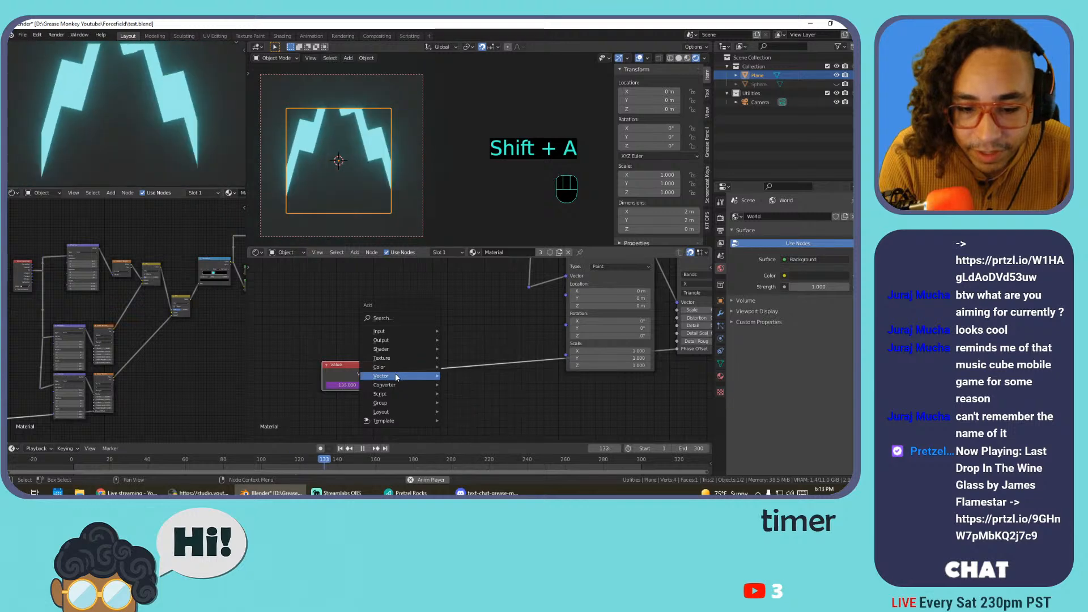
mouse_move(397, 378)
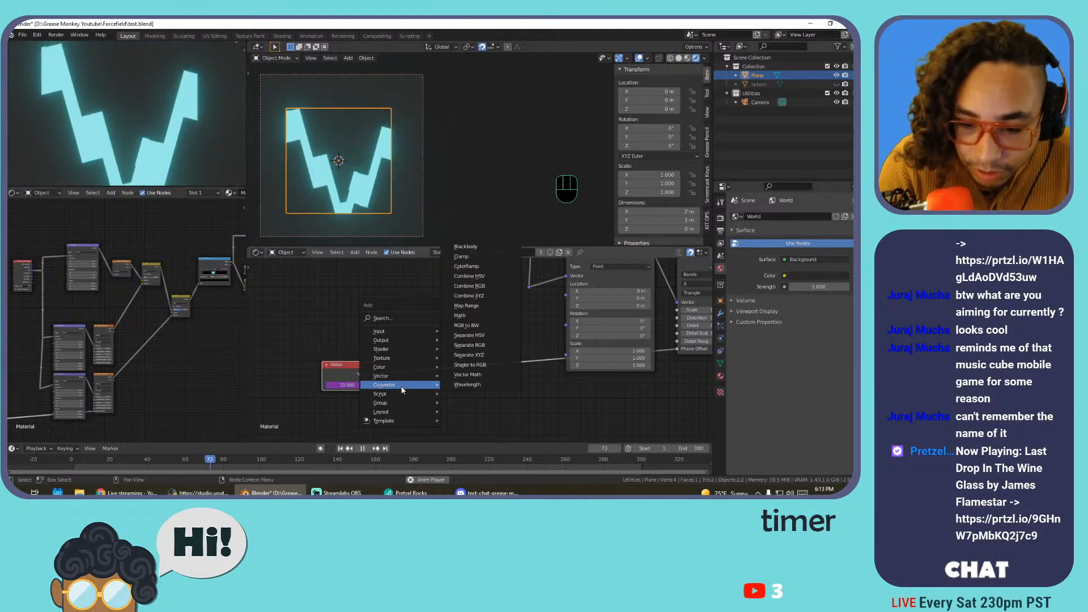
left_click(459, 315)
left_click(406, 363)
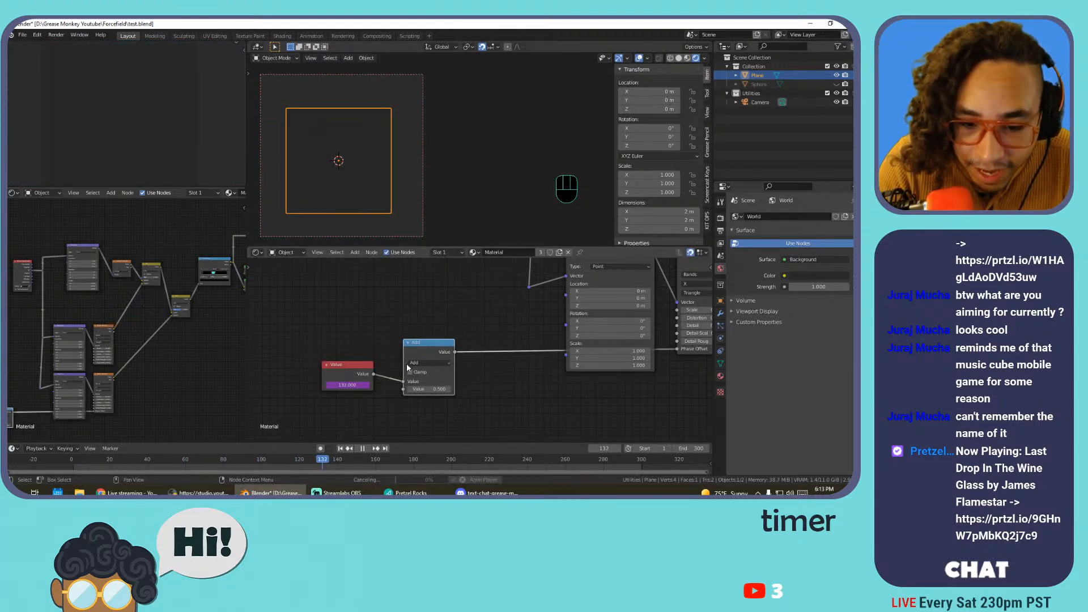
key("space")
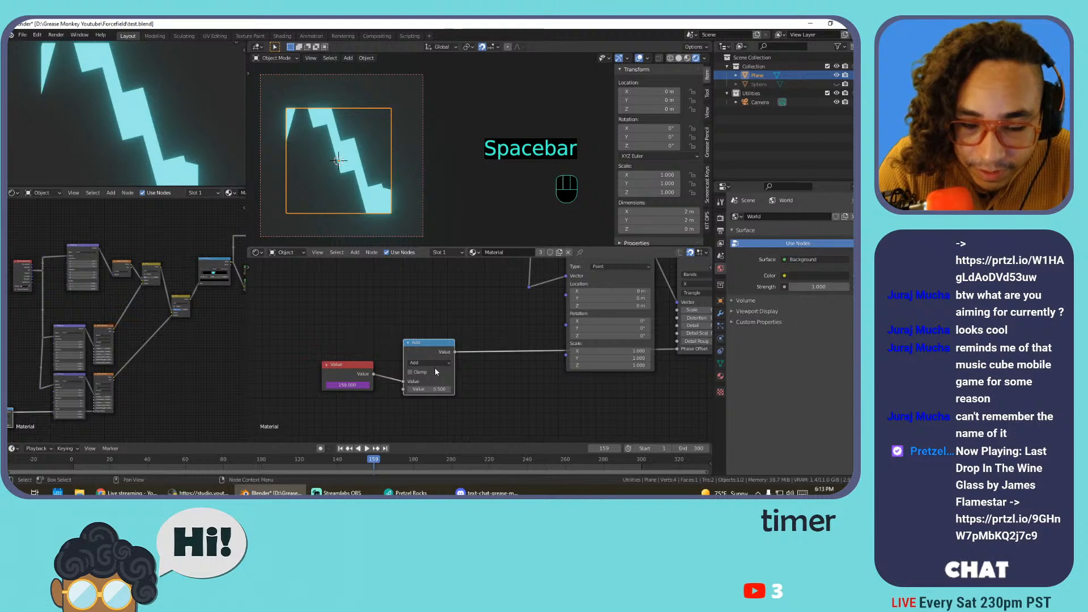
Set the Math node to Divide with a divisor of about 8.7 during playback, and move it next to the Value node
left_click(436, 364)
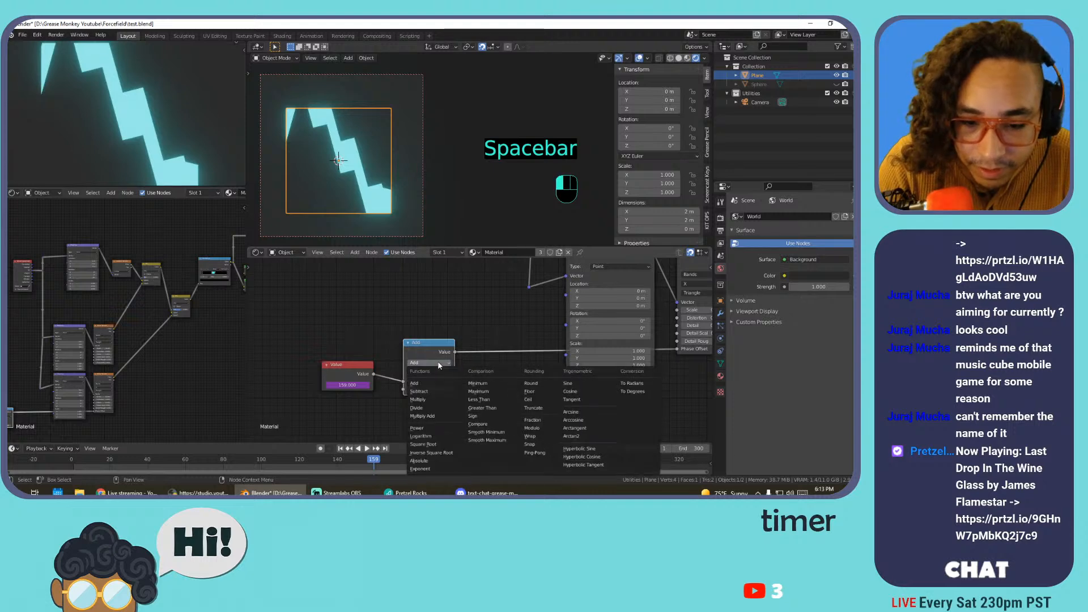
left_click(429, 408)
left_click_drag(427, 390, 444, 389)
key("space")
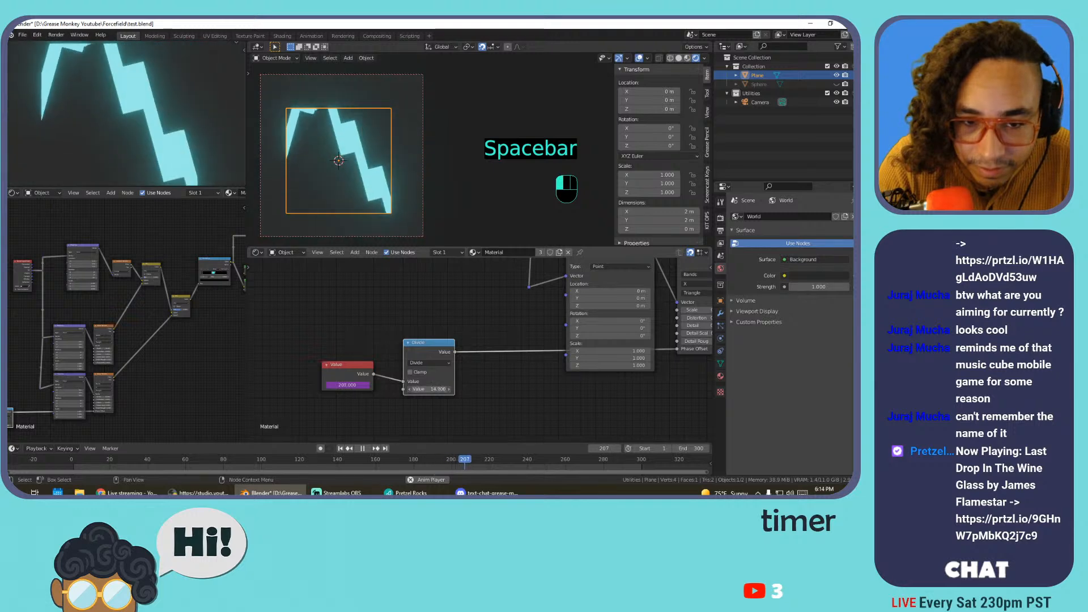
left_click_drag(435, 389, 424, 389)
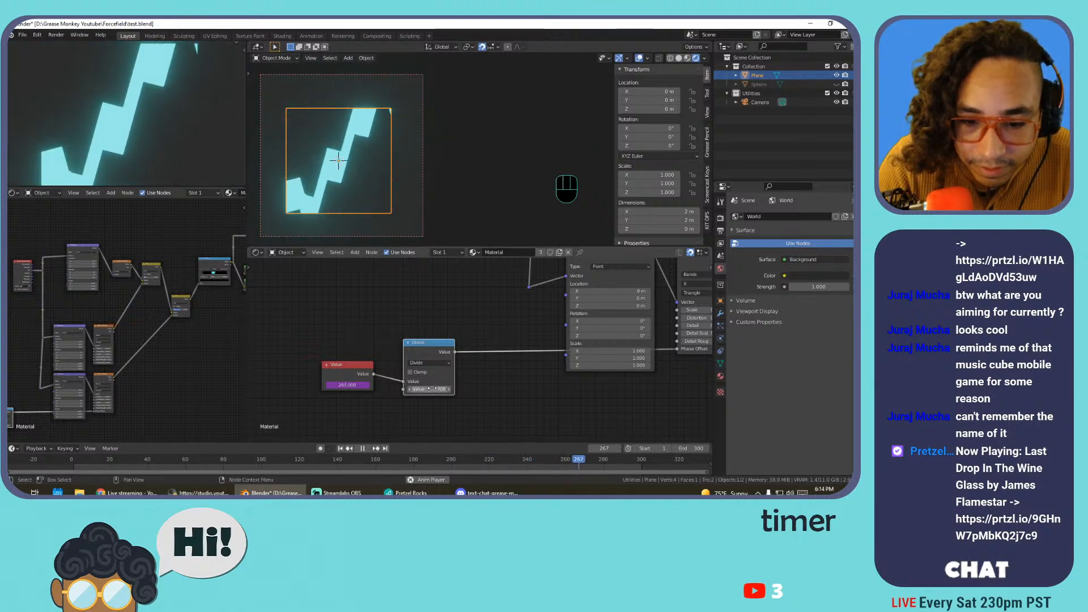
left_click_drag(424, 344, 403, 367)
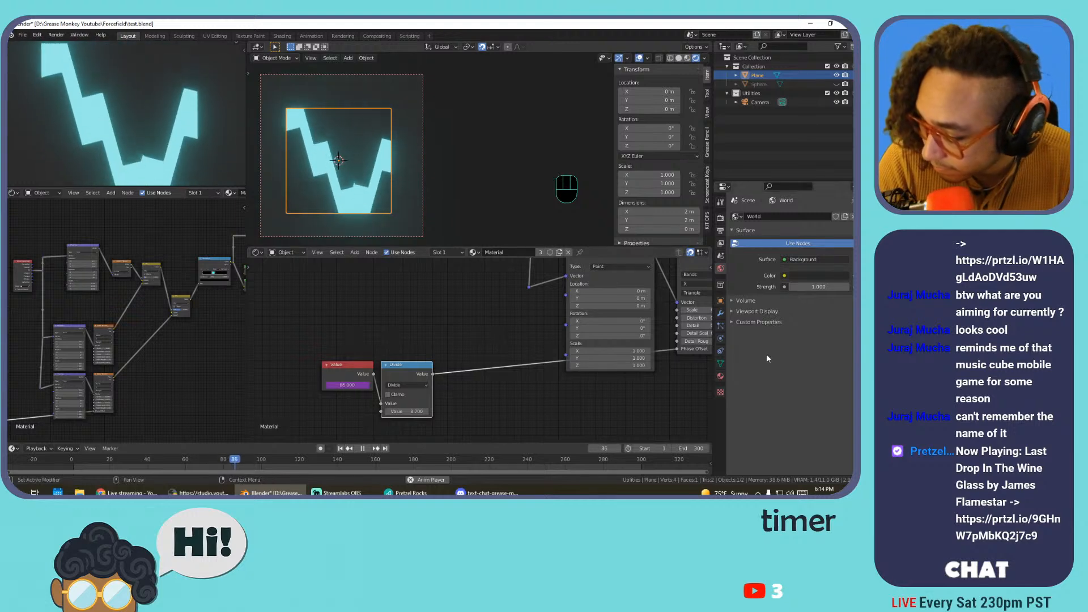
Set the blending mode of the Mix node feeding the color ramp to Add, with a factor of about 0.4
middle_click_drag(479, 320, 407, 365)
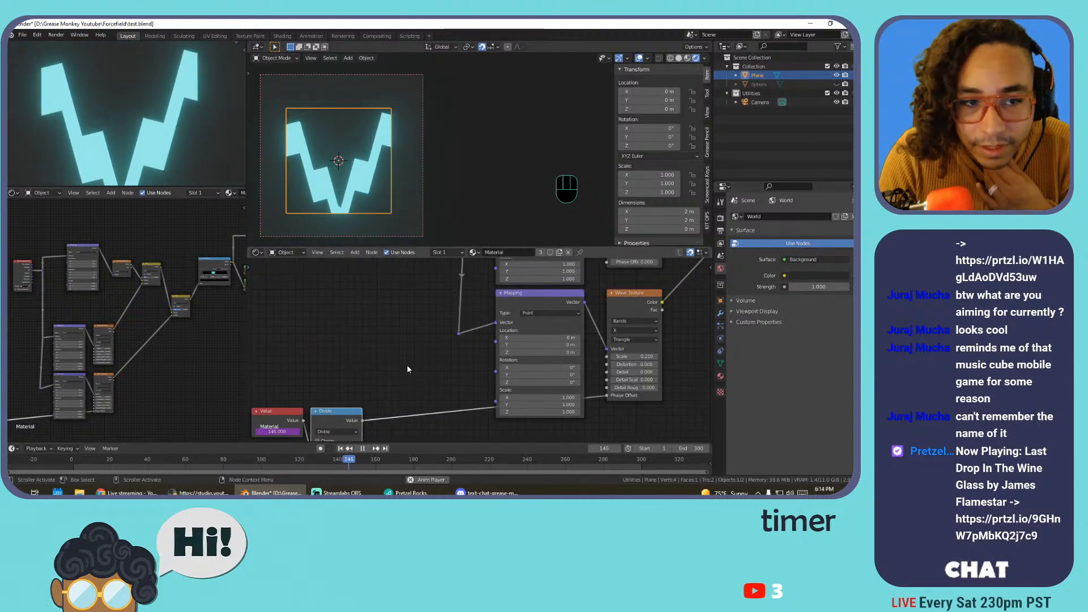
scroll(408, 366, "down", 4)
middle_click_drag(569, 344, 452, 399)
middle_click_drag(549, 288, 518, 347)
scroll(519, 346, "up", 3)
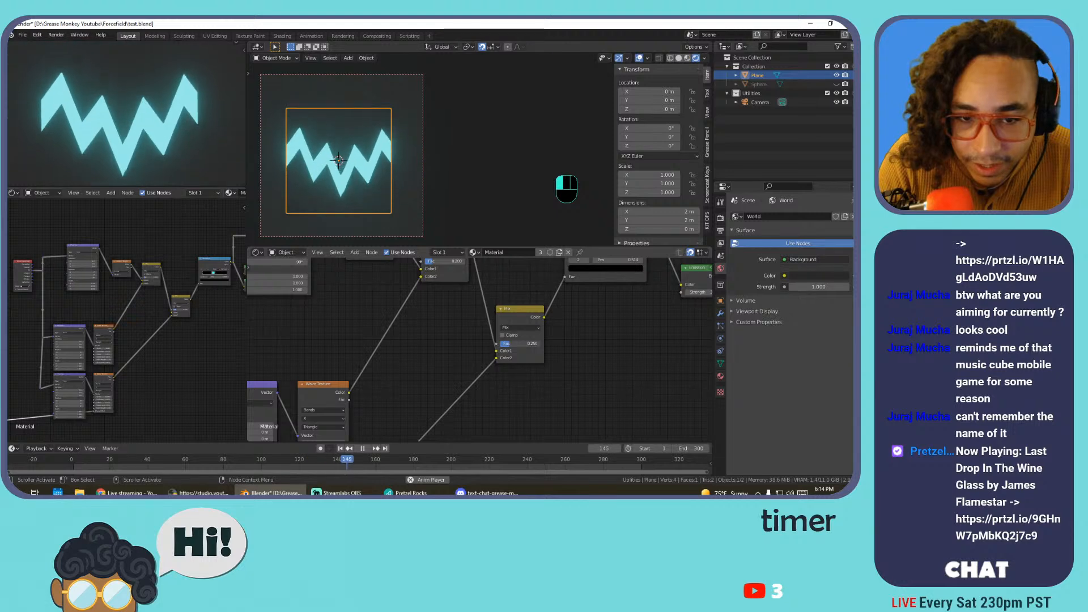
left_click(515, 328)
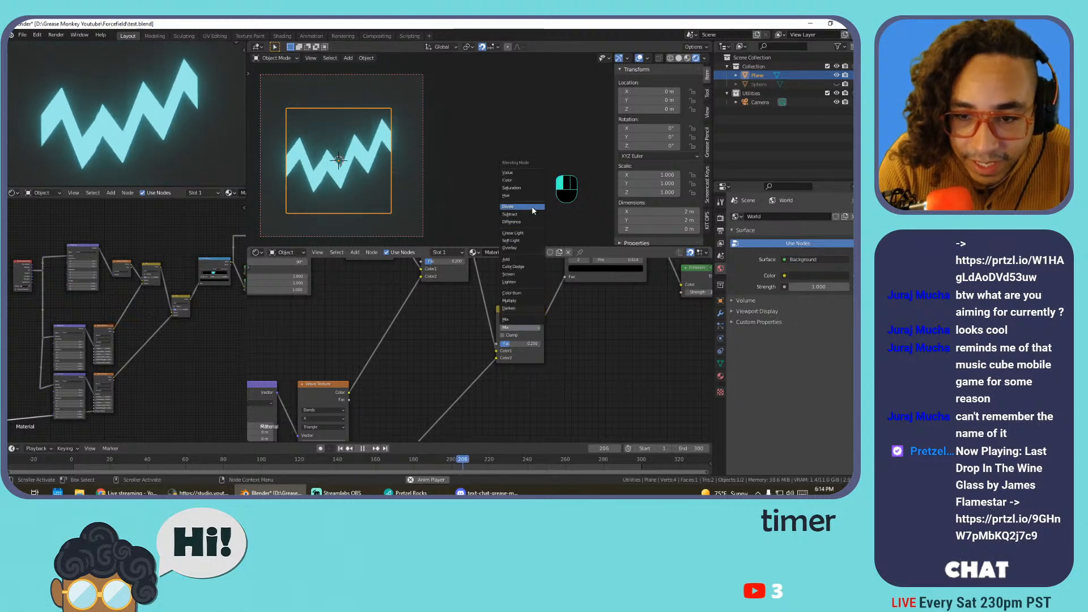
left_click(518, 259)
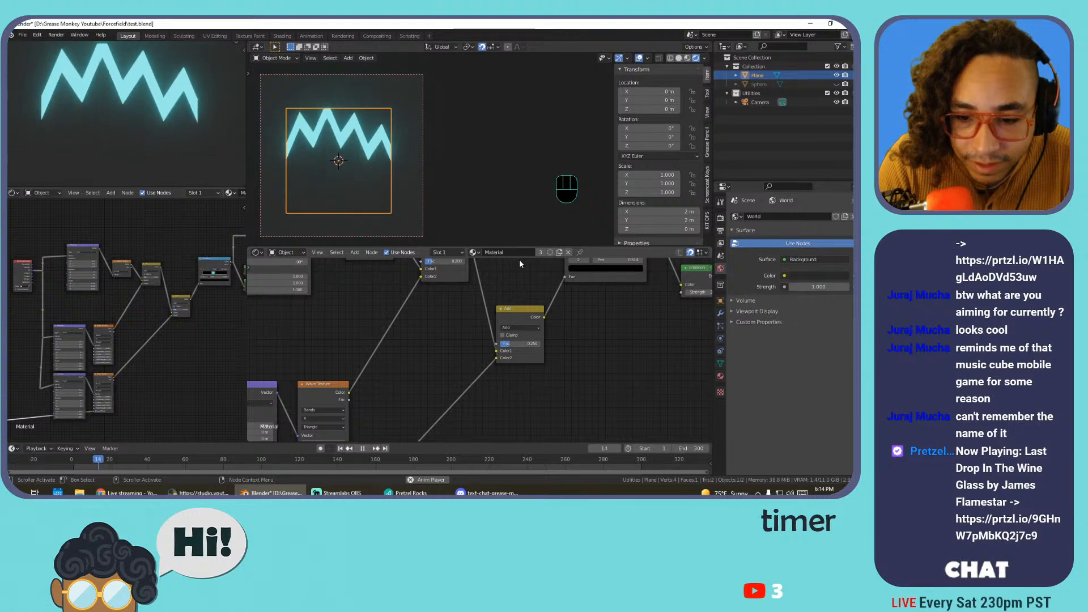
mouse_move(522, 346)
left_mouse_down()
mouse_move(540, 346)
mouse_move(505, 343)
mouse_move(514, 344)
left_mouse_up()
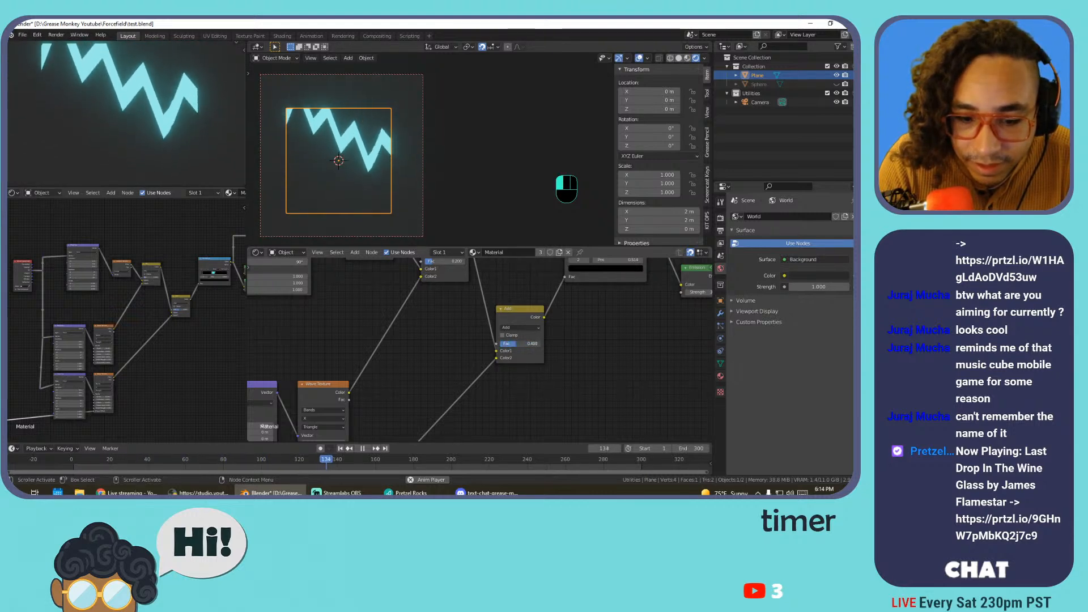
Raise the scale of the bottom Wave Texture to about 2.3
middle_click_drag(414, 363, 456, 259)
scroll(408, 366, "down", 2)
middle_click_drag(404, 422, 446, 352)
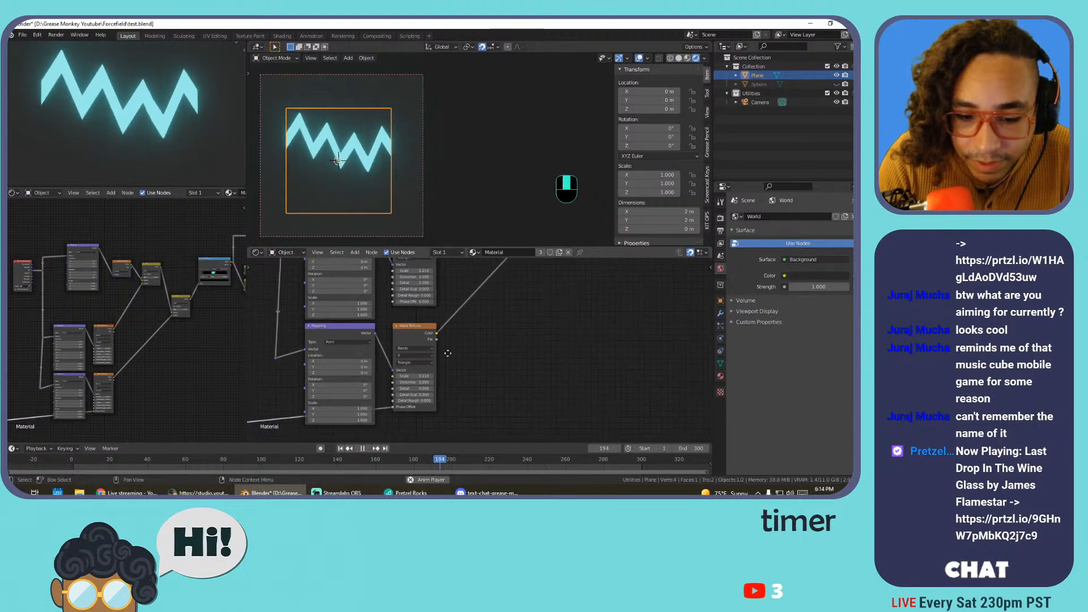
left_click_drag(415, 376, 433, 377)
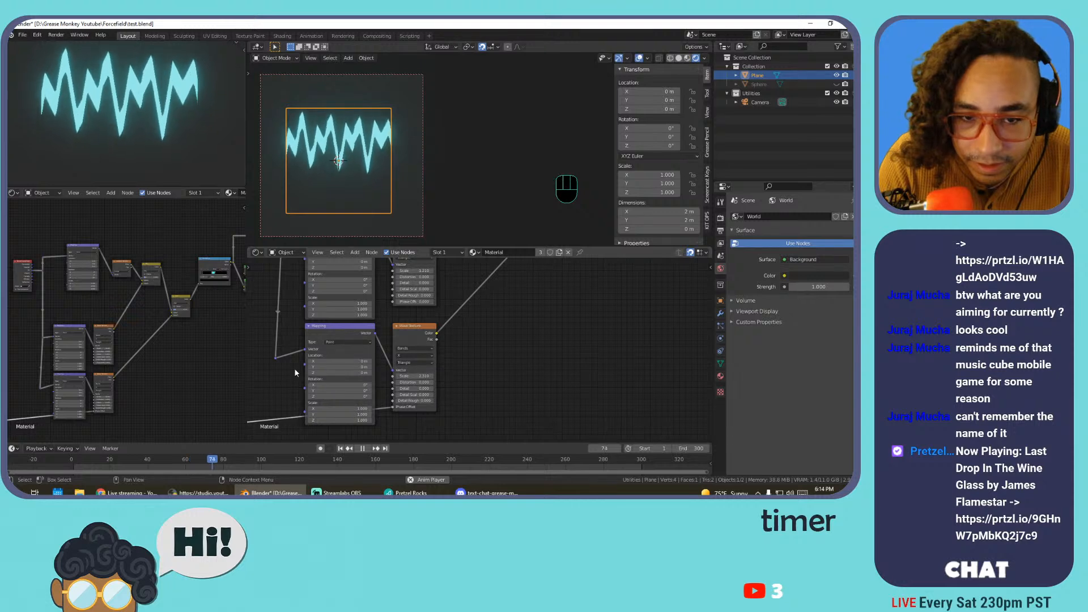
Lower the Divide node's divisor to speed up the phase offset animation
middle_click_drag(294, 368, 444, 314)
mouse_move(338, 403)
left_mouse_down()
mouse_move(294, 402)
mouse_move(334, 402)
left_mouse_up()
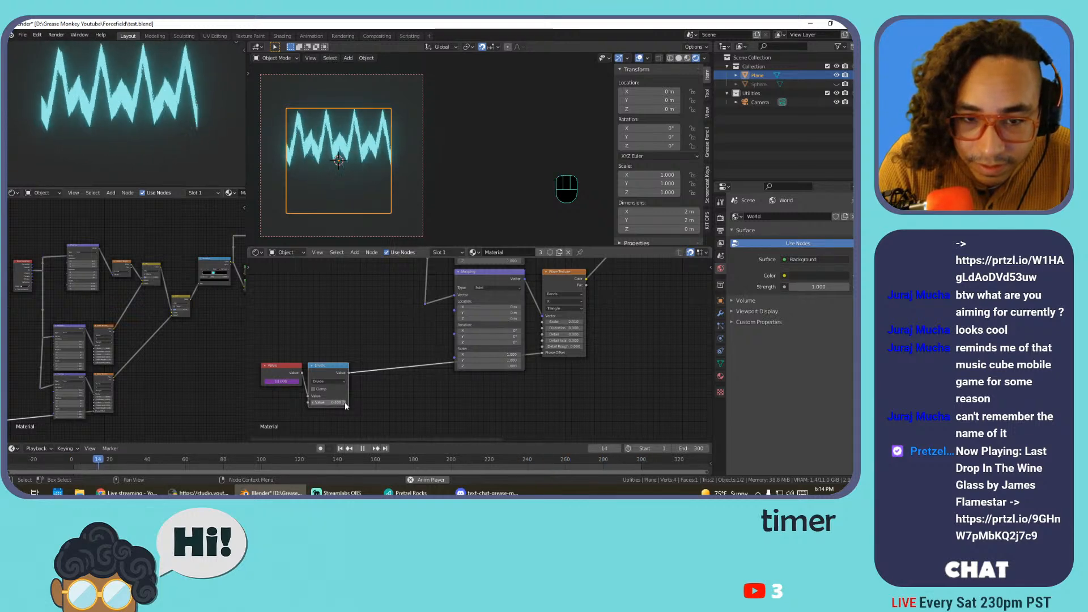
left_click(344, 402)
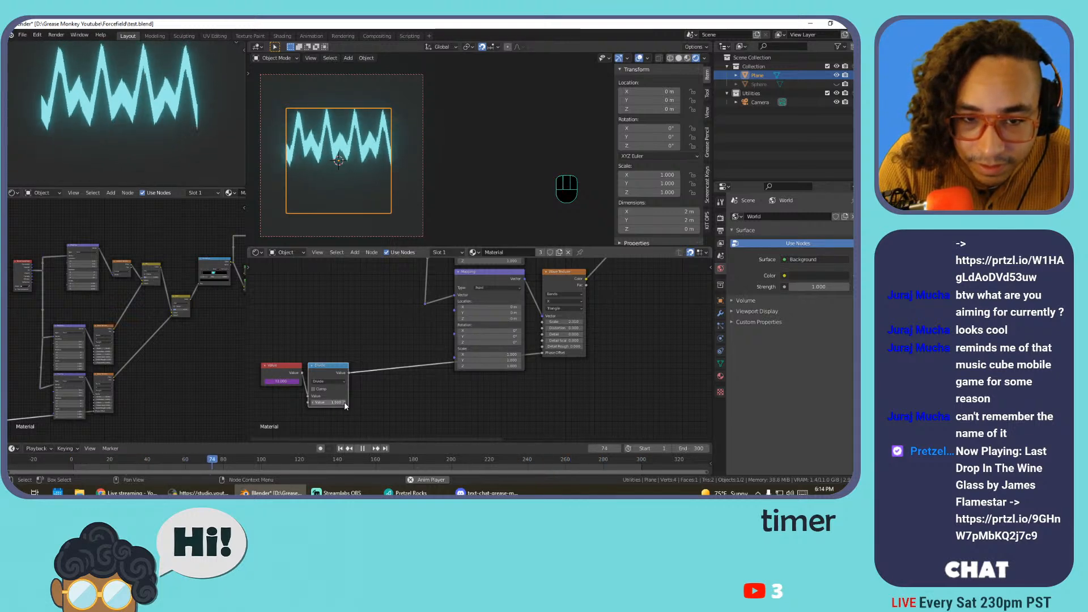
Try shifting the location and rotation values of the bottom Mapping node, and undo each change
middle_click_drag(539, 366, 469, 427)
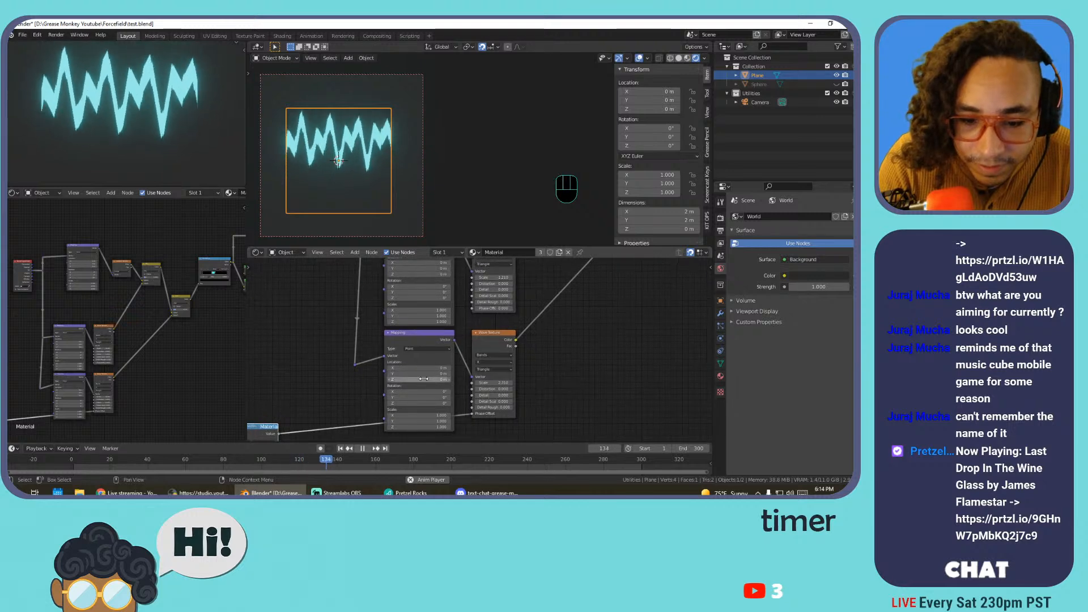
key("ctrl+z")
key("ctrl+z")
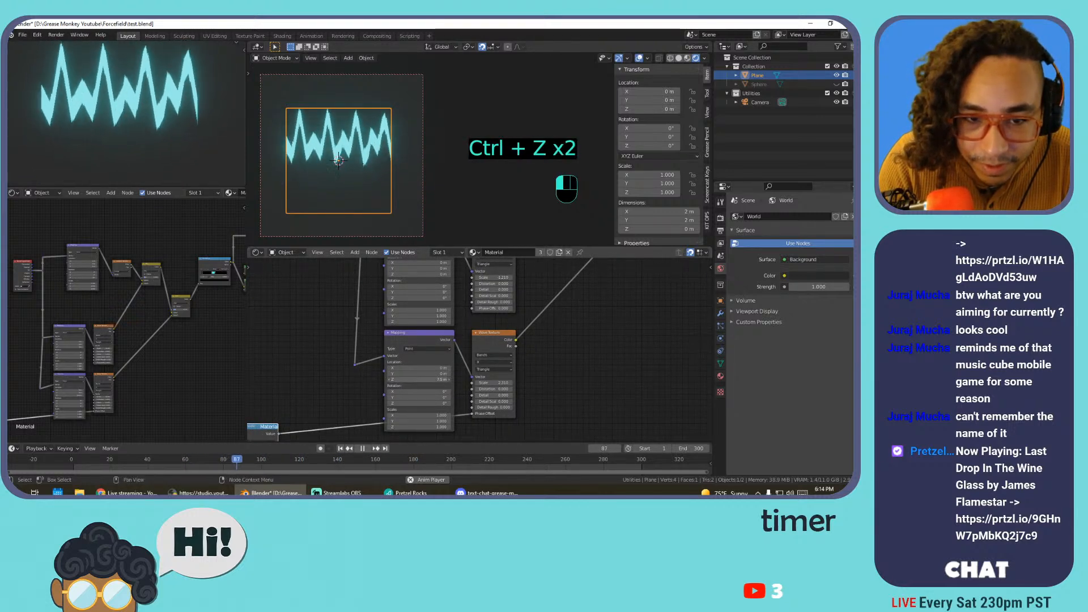
key("ctrl+z")
key("ctrl+z")
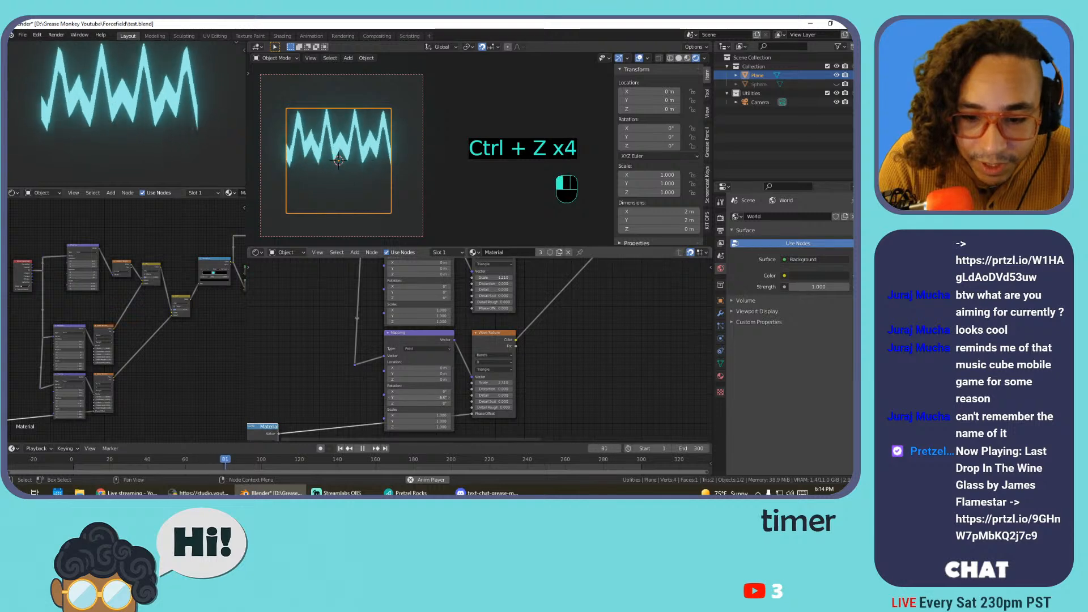
key("ctrl+z")
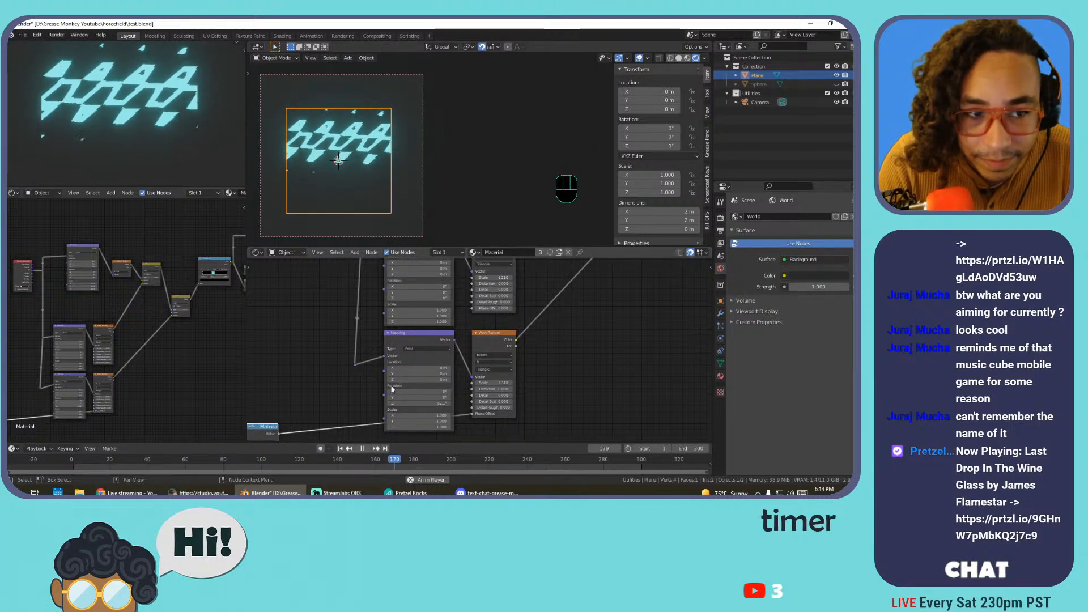
key("ctrl+z")
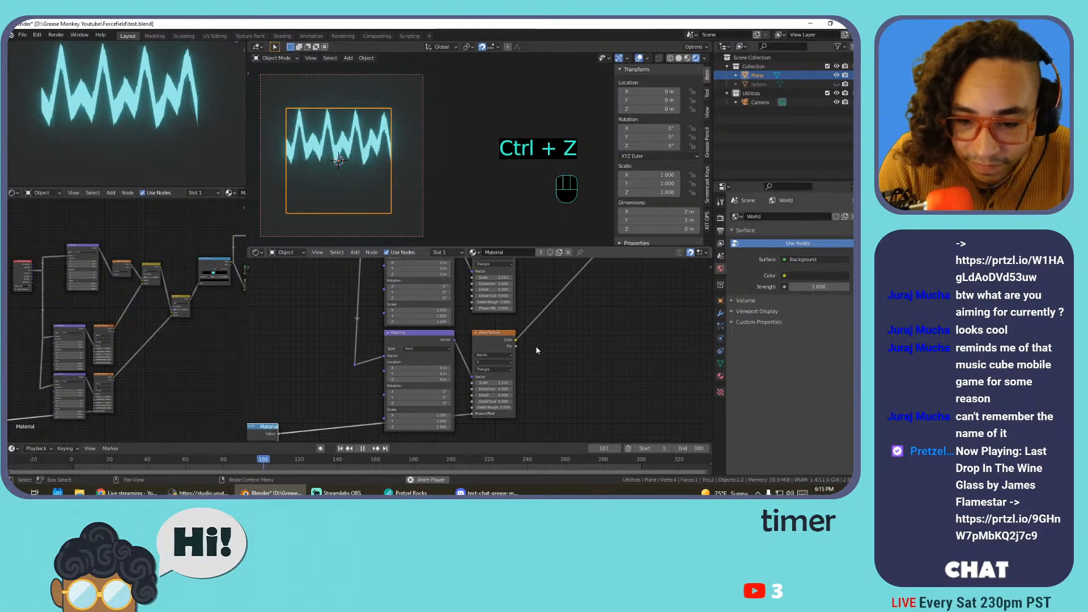
Set the bottom Wave Texture's bands direction to Y, then pause and resume playback
scroll(535, 345, "up", 1)
scroll(568, 362, "up", 1)
left_click(517, 368)
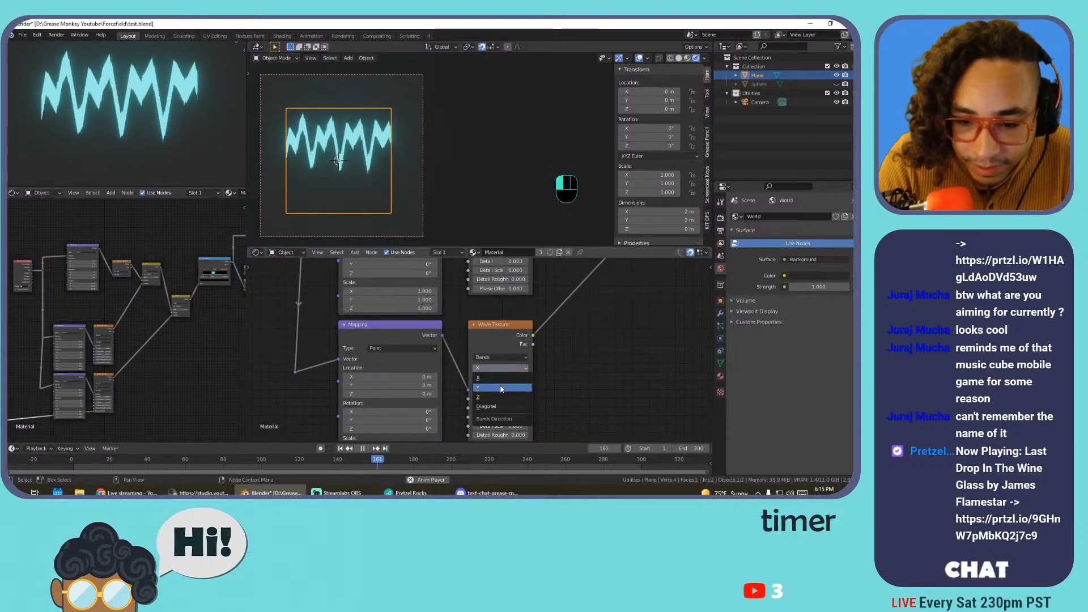
left_click(501, 388)
key("space")
key("space")
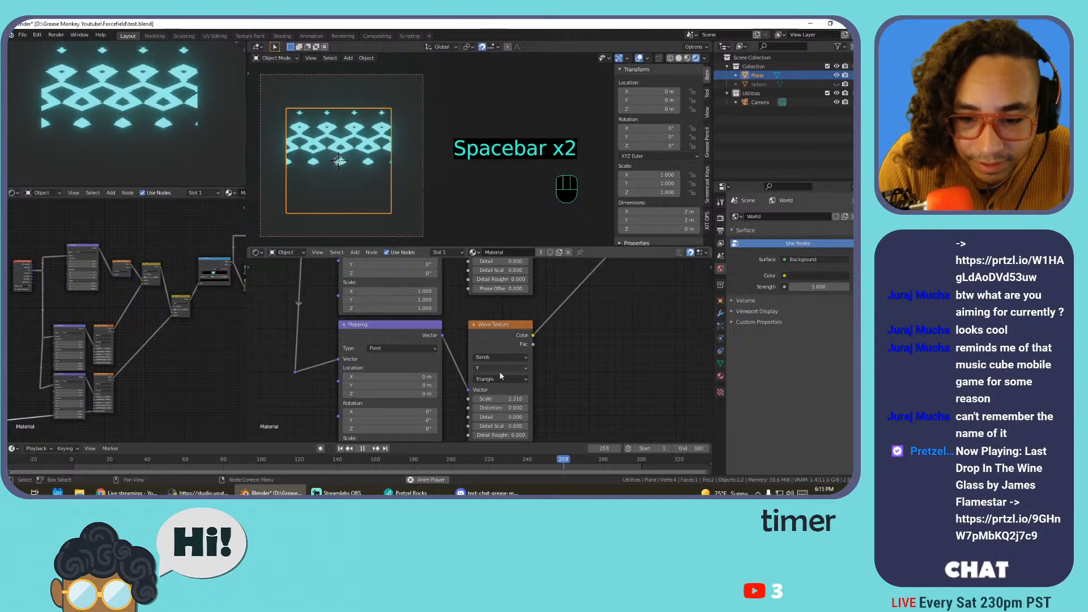
Try the Diagonal and Y bands directions on the bottom Wave Texture, settle on X, and switch its wave profile to Saw
left_click(501, 367)
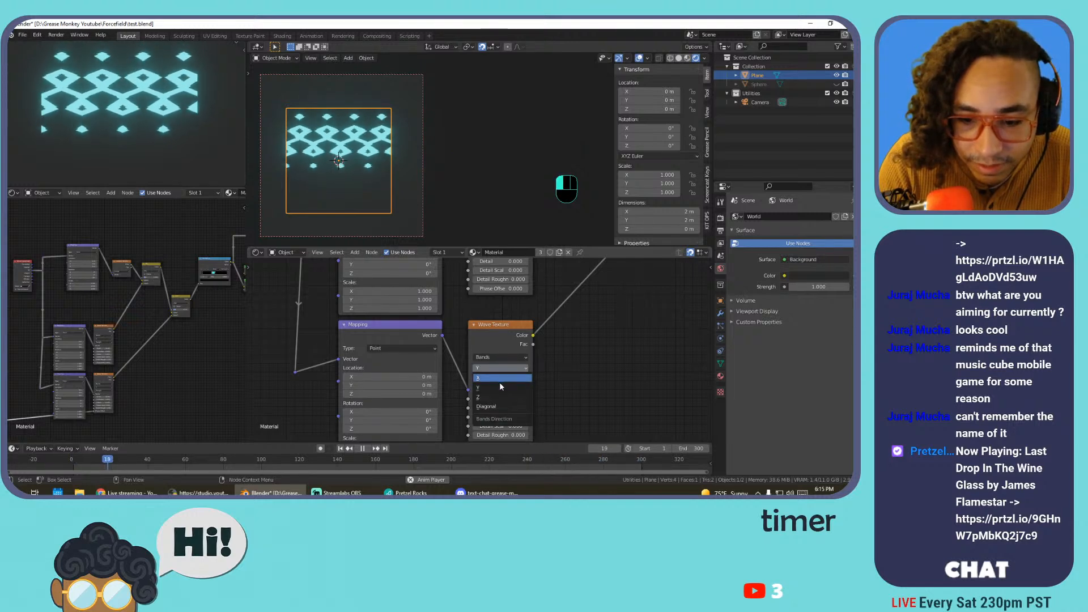
left_click(489, 406)
left_click(495, 368)
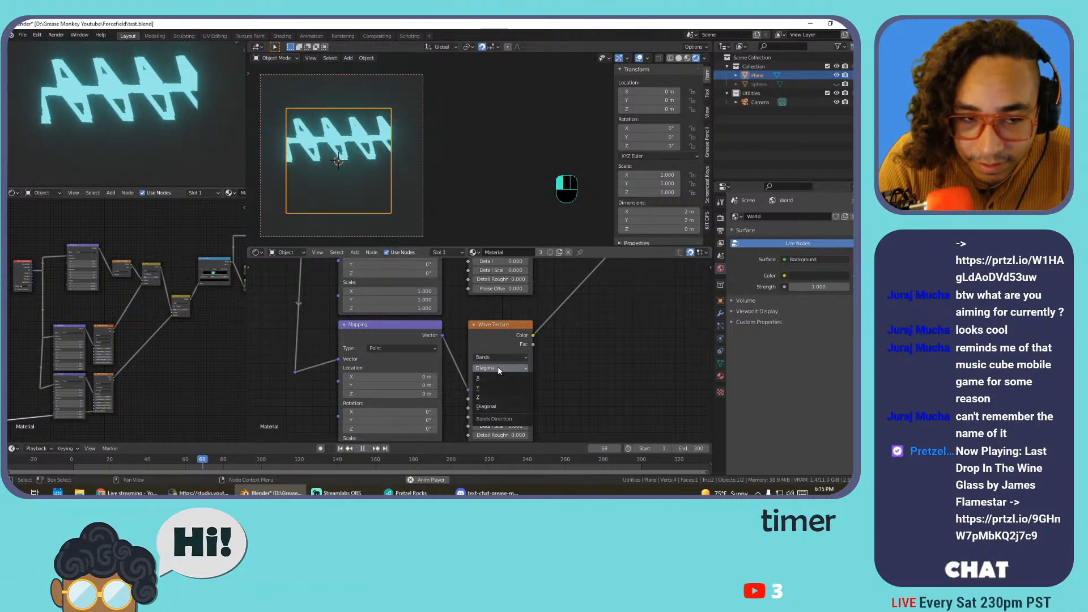
left_click(495, 387)
left_click(494, 368)
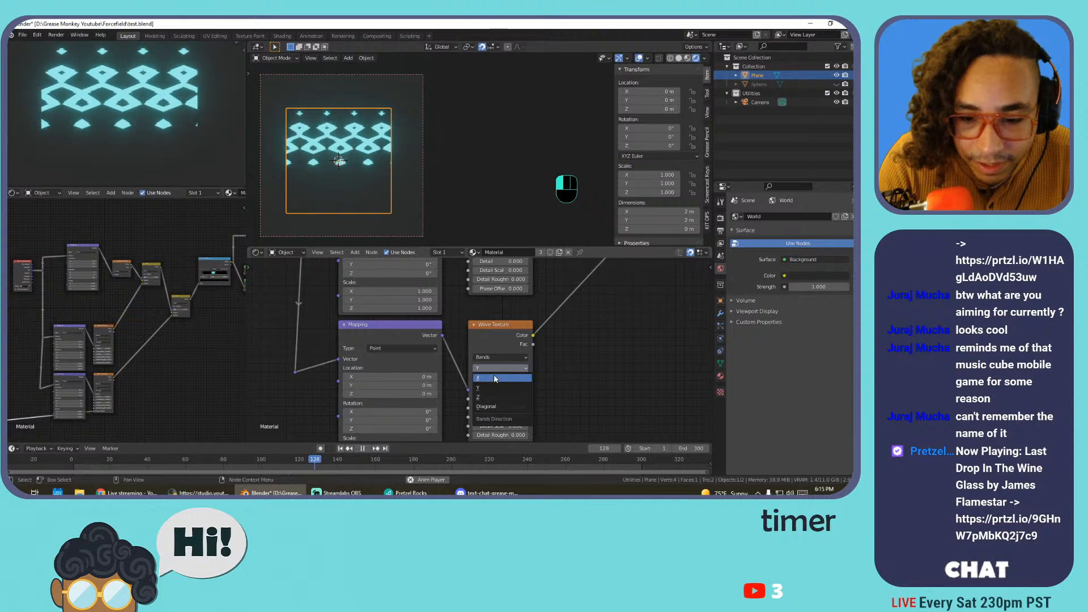
left_click(494, 375)
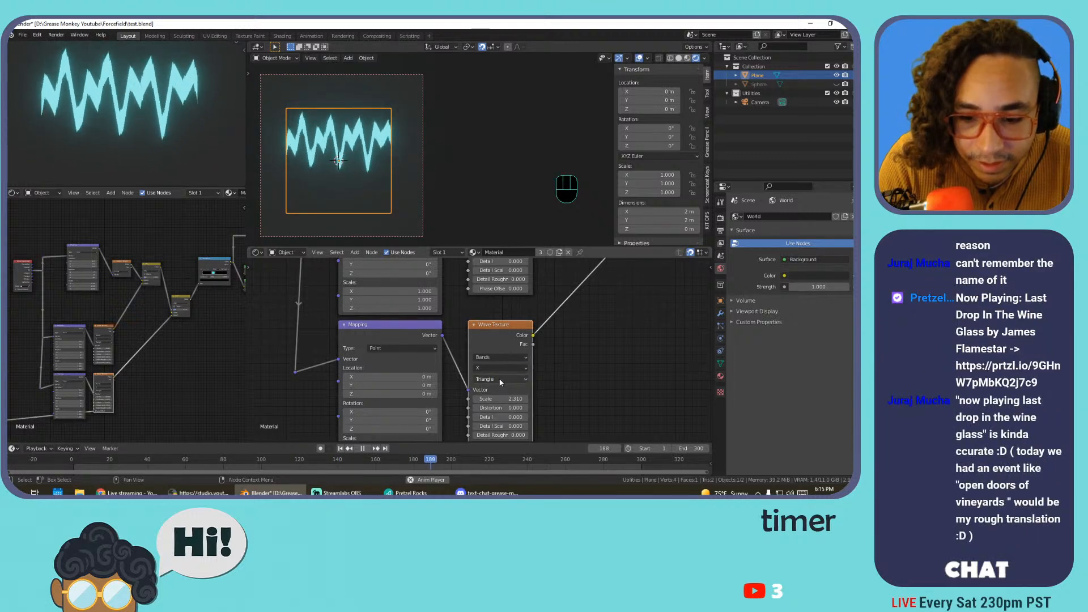
left_click(499, 376)
left_click(491, 399)
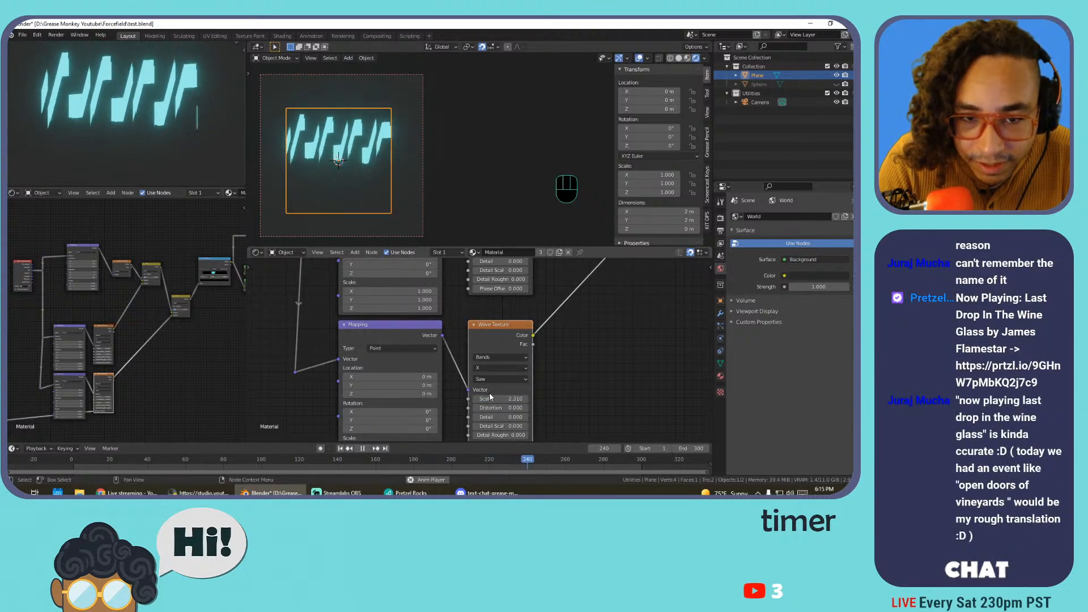
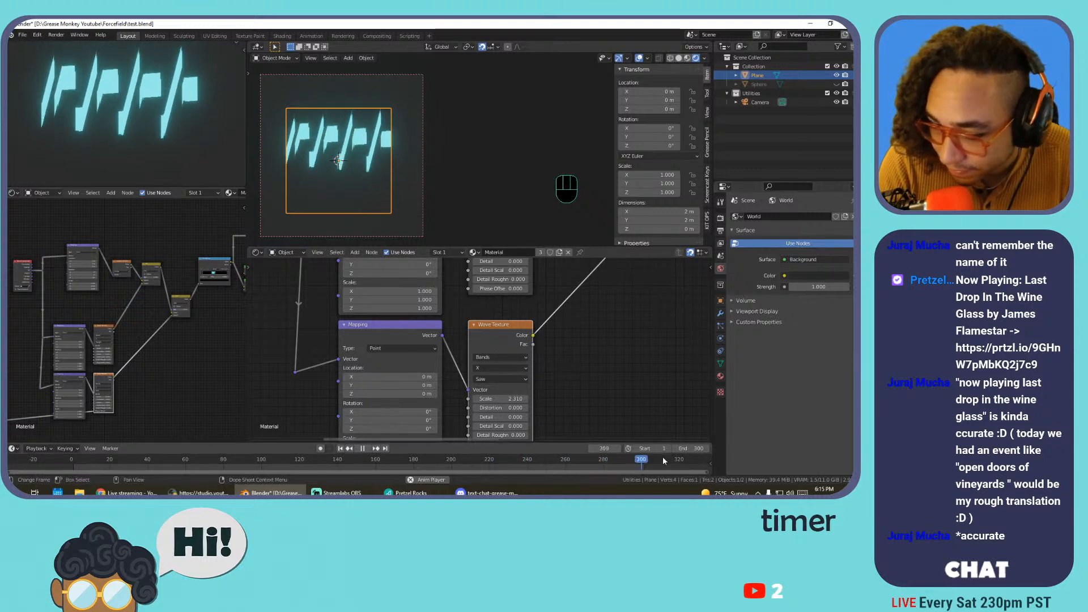
Switch to the Pretzel Rocks music player to check the current track, and return to Blender
left_click(411, 492)
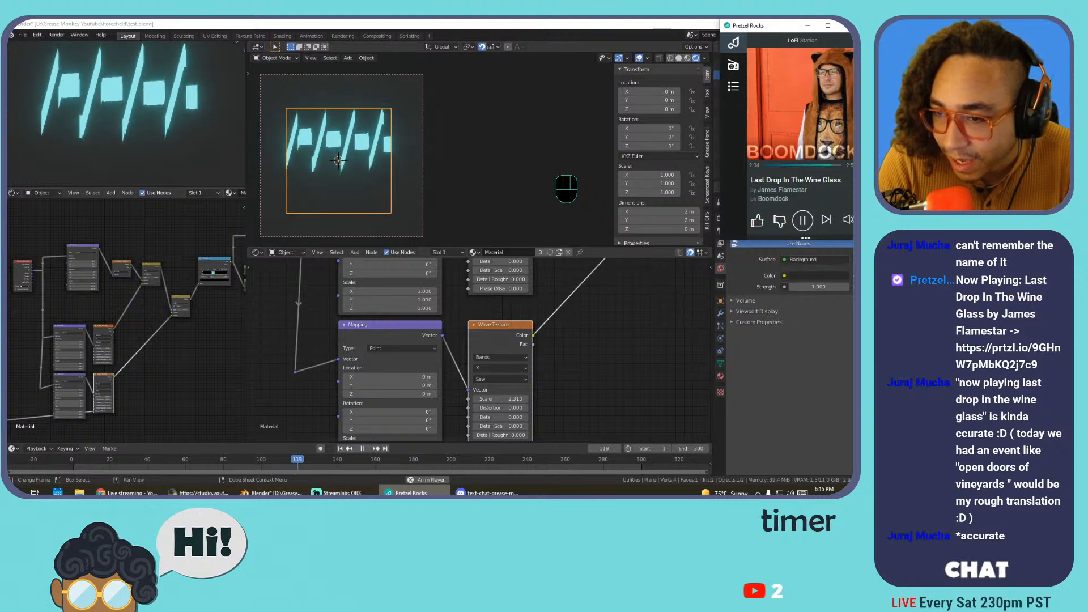
left_click(411, 492)
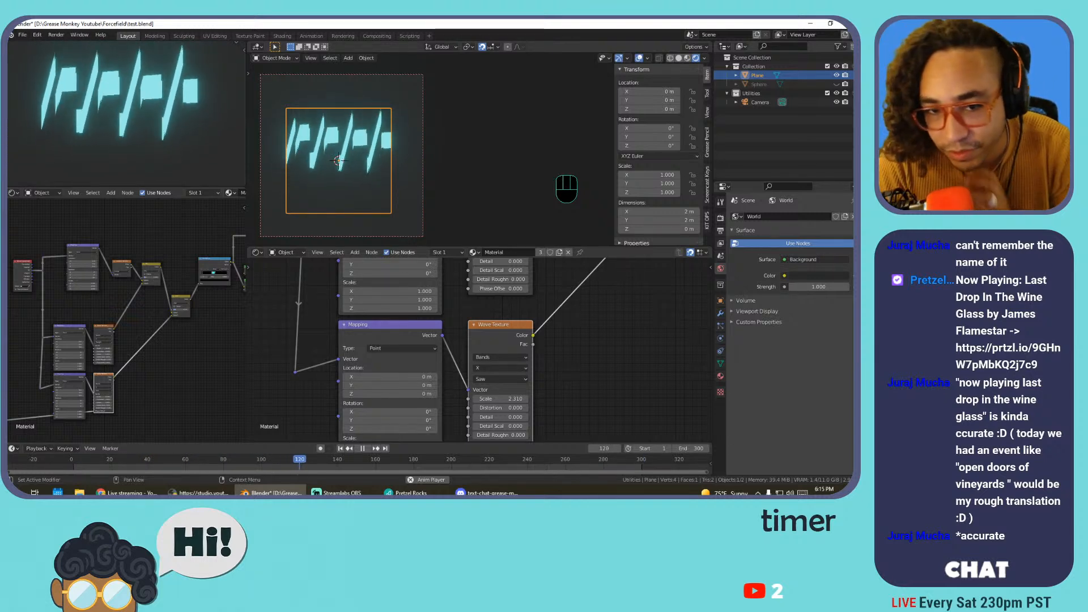
Lower the bottom Wave Texture's scale to 1.910, raise its distortion to about 89, and change the wave profile to Sine
mouse_move(503, 408)
left_mouse_down()
mouse_move(544, 407)
mouse_move(487, 399)
mouse_move(498, 400)
left_mouse_up()
left_click(549, 386)
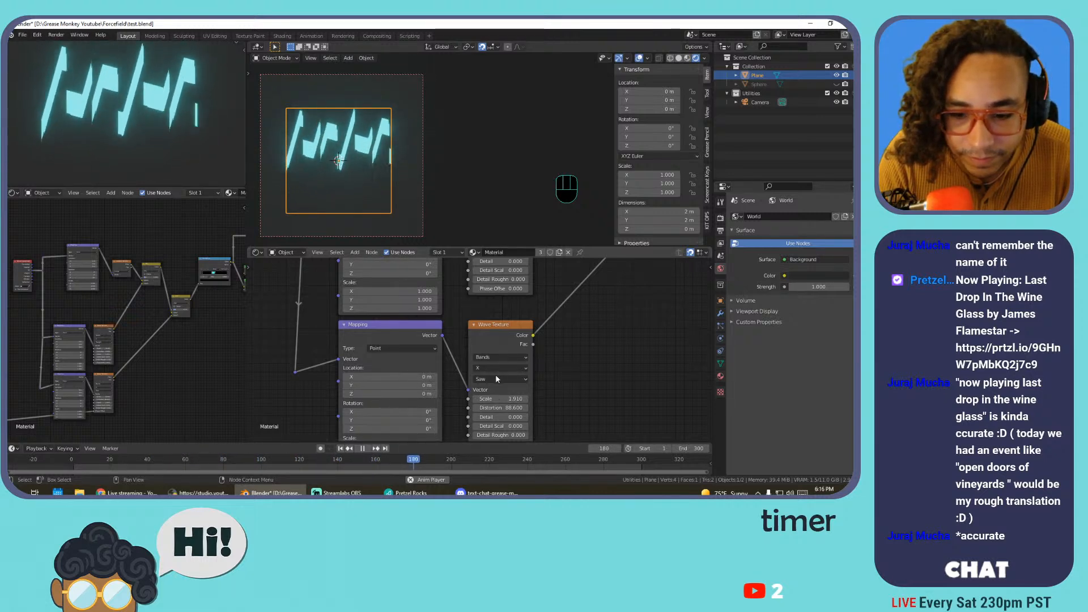
left_click(495, 376)
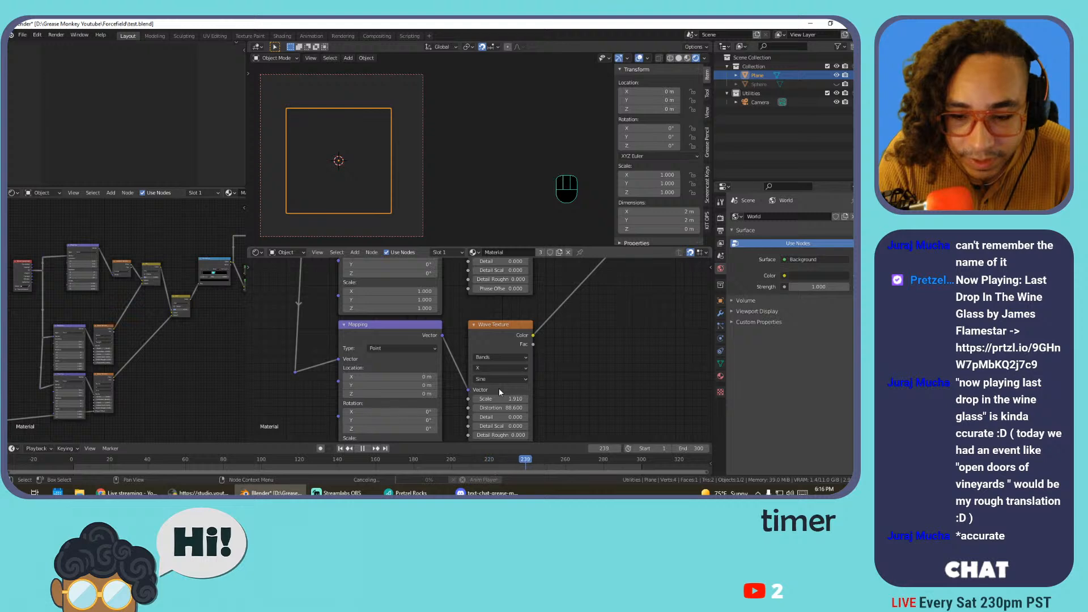
left_click(499, 389)
Test the bottom Wave Texture's detail roughness at 1.000, return it to 0.000, and set the distortion to about -71.1
middle_click_drag(510, 385, 501, 347)
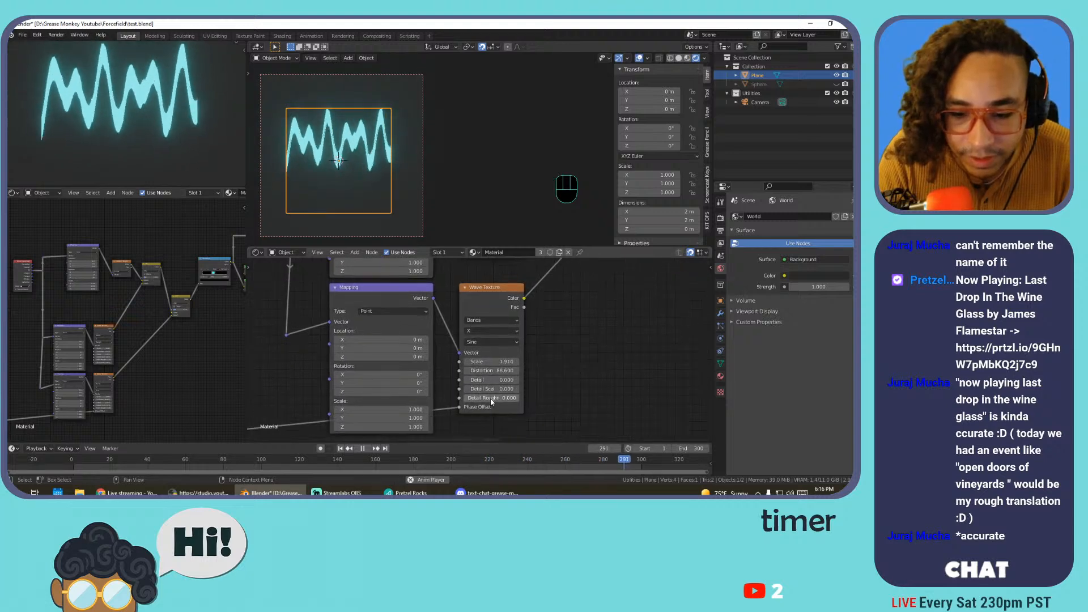
left_click_drag(492, 398, 519, 399)
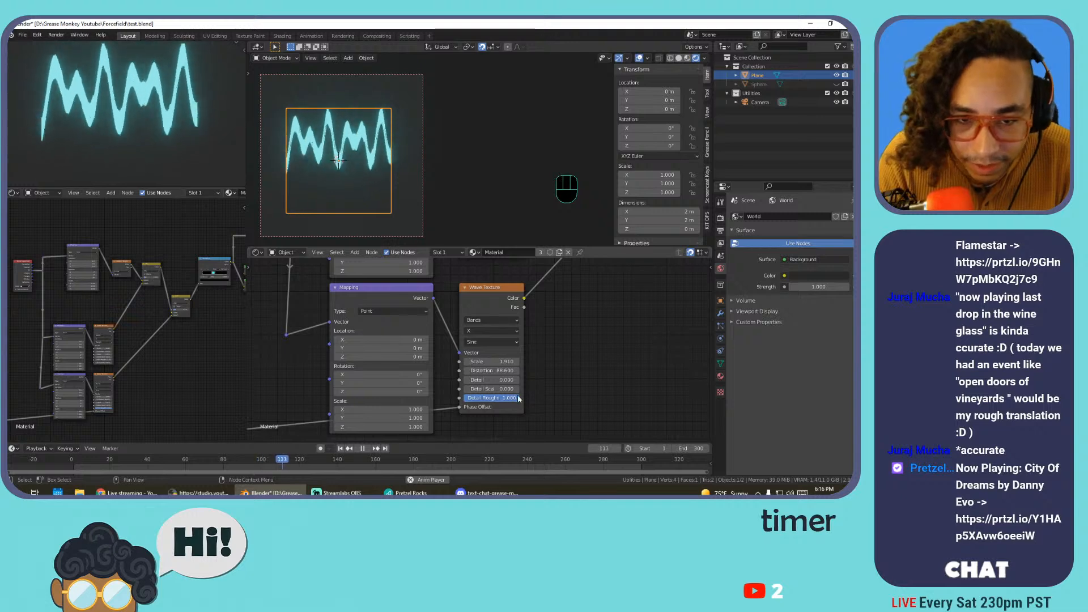
key("space")
left_click_drag(498, 398, 447, 398)
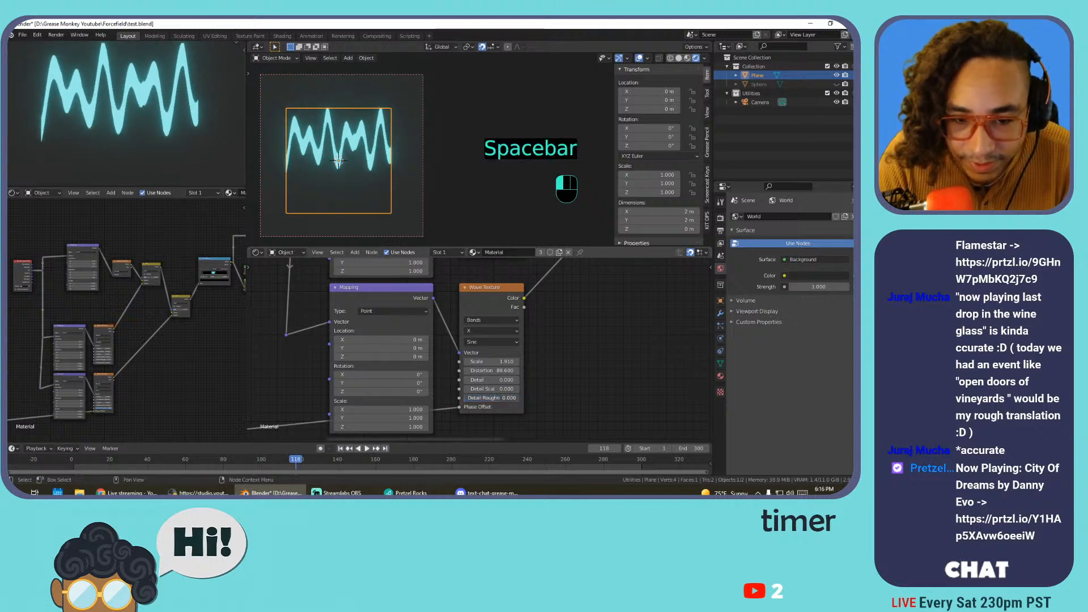
left_click_drag(492, 371, 485, 370)
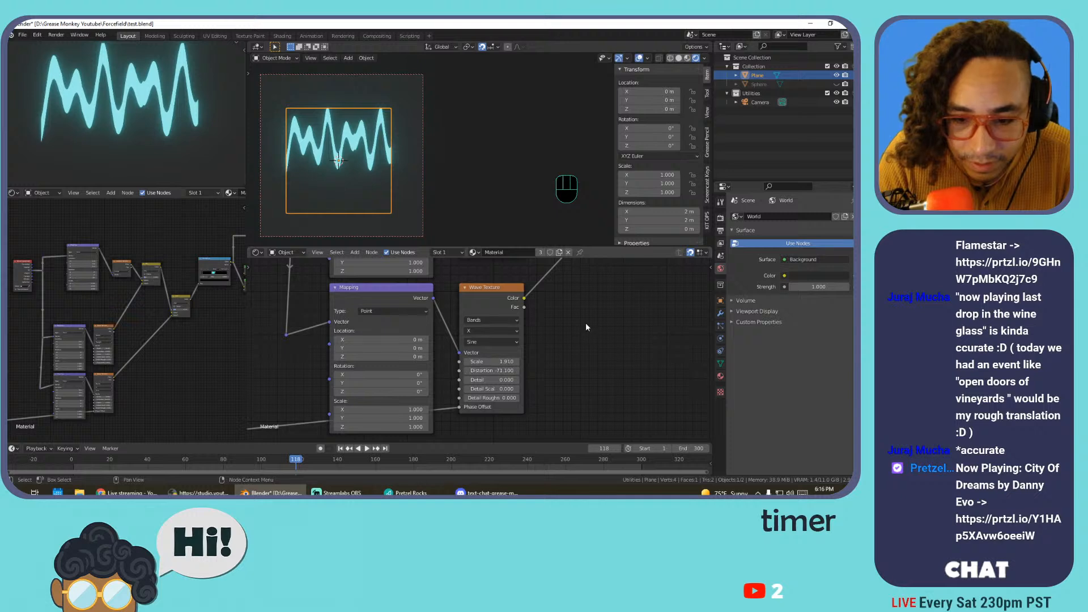
Try the Divide blend mode on the final Add node with a factor of about 0.075, and resume playback
scroll(586, 322, "down", 2)
middle_click_drag(583, 330, 482, 457)
middle_click_drag(503, 337, 456, 428)
middle_click_drag(486, 395, 450, 449)
mouse_move(522, 390)
left_mouse_down()
mouse_move(502, 390)
mouse_move(521, 389)
left_mouse_up()
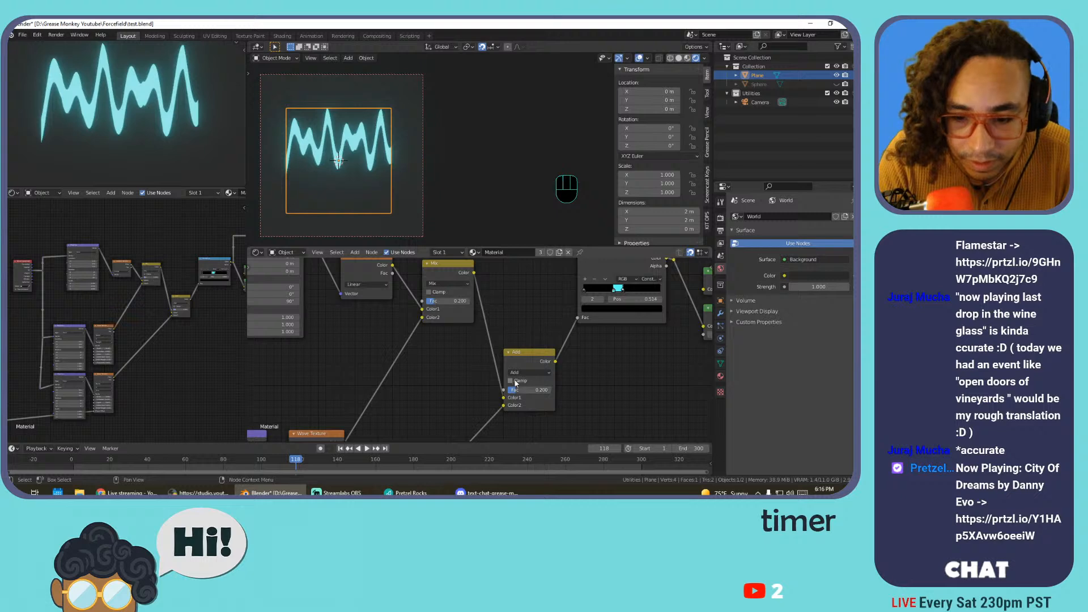
left_click(530, 372)
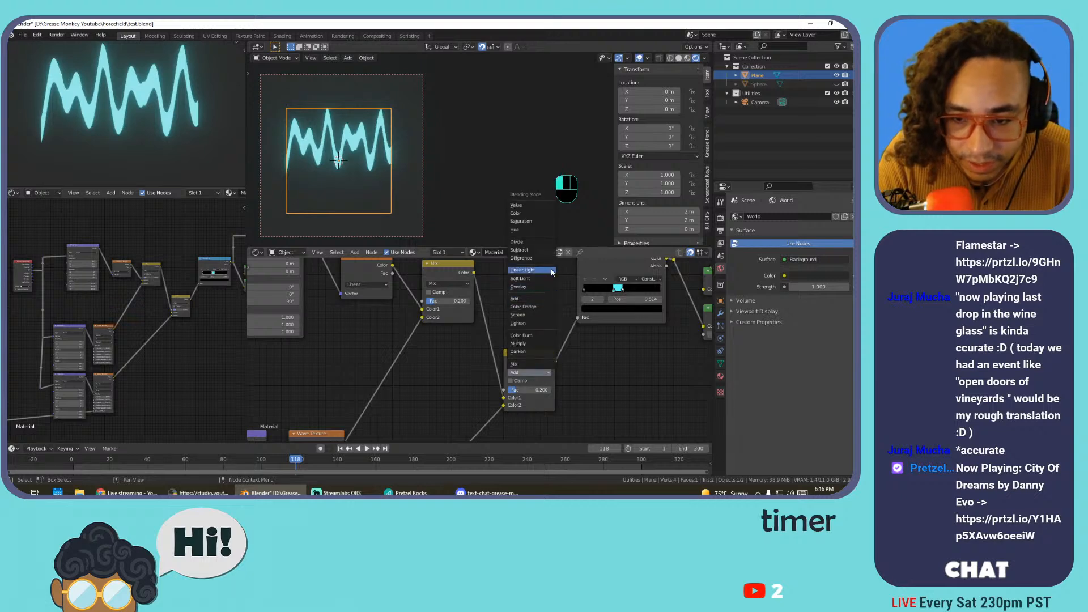
left_click(535, 241)
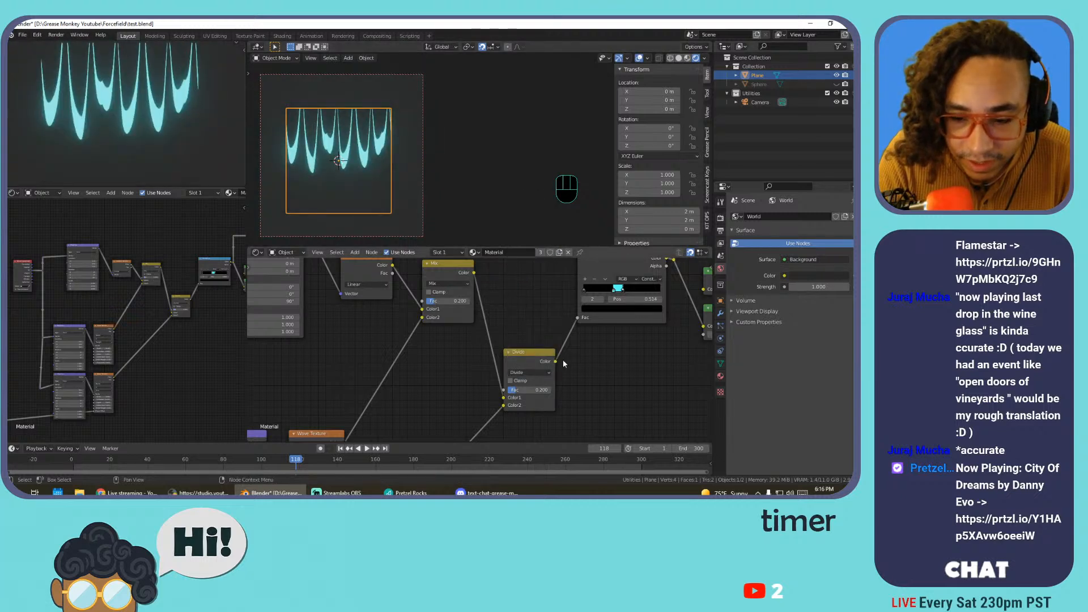
left_click_drag(538, 389, 510, 390)
key("space")
Try the Lighten blend mode on the final mix node with its factor raised to 0.300 during paused playback
left_click(529, 372)
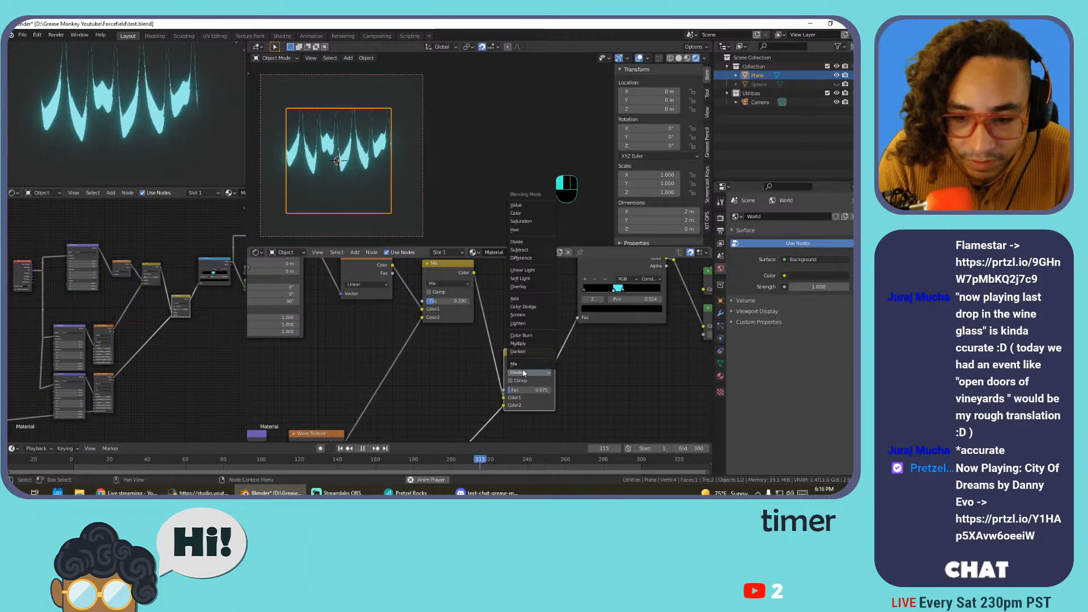
left_click(521, 338)
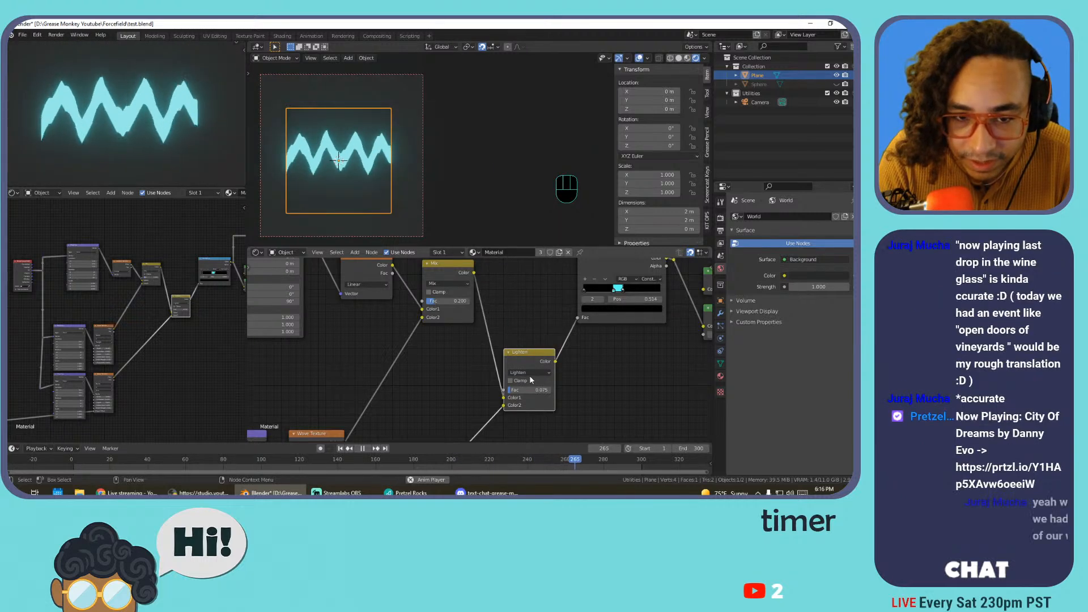
key("space")
left_click_drag(510, 390, 532, 390)
key("space")
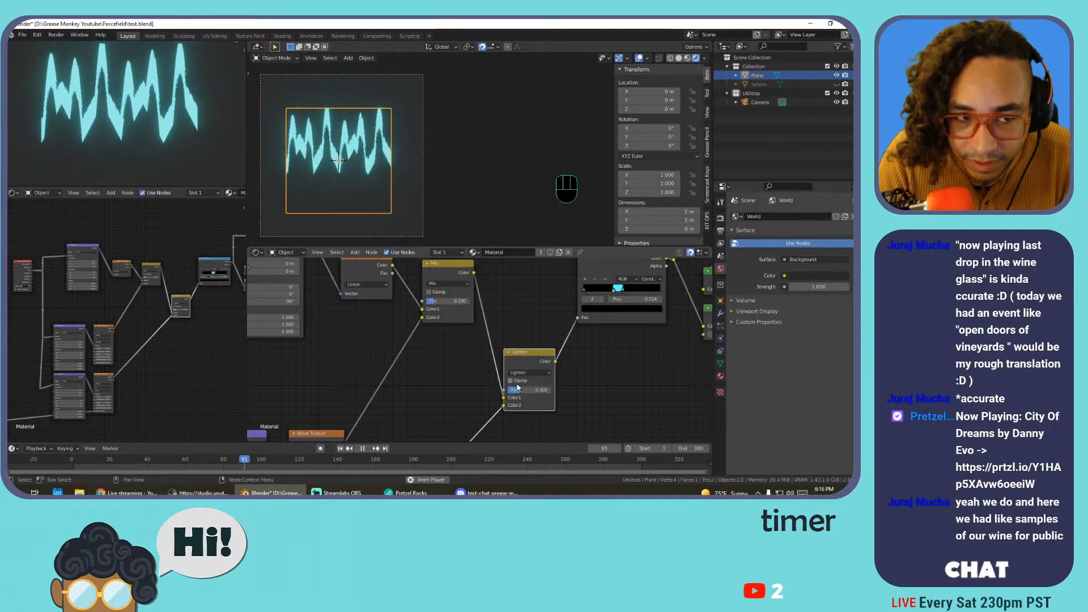
Change the final mix node's blend mode to Multiply and adjust its factor to 0.300
left_click(527, 372)
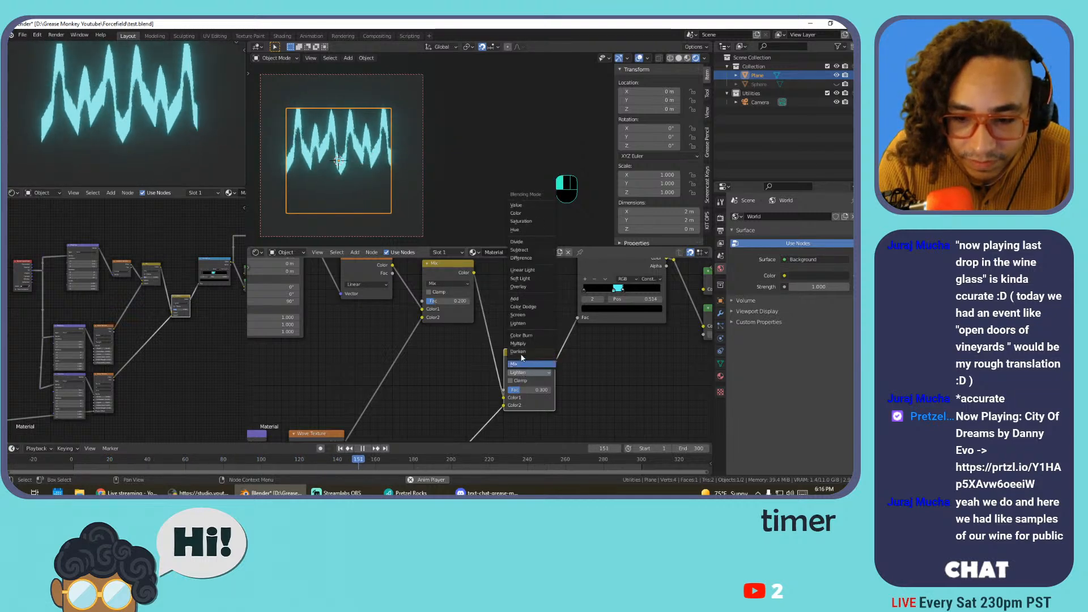
left_click(531, 350)
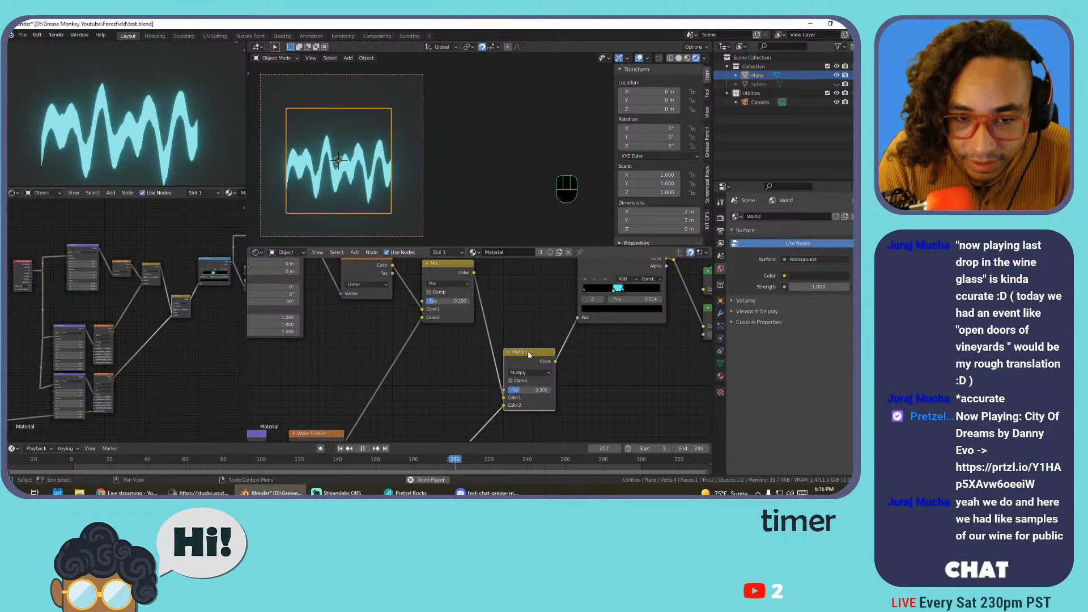
left_click_drag(532, 391, 510, 391)
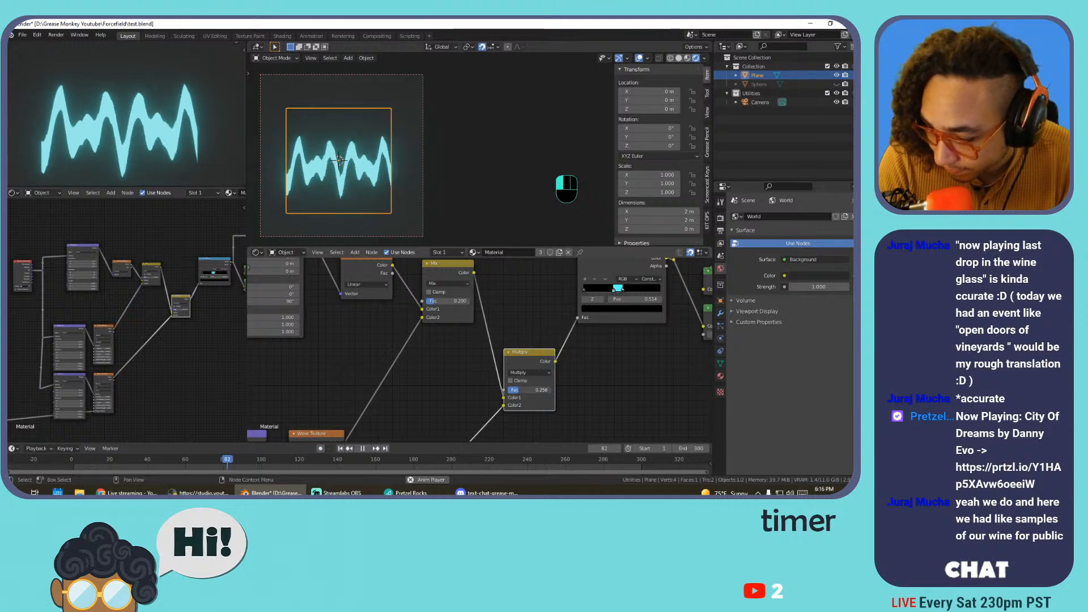
left_click_drag(519, 391, 513, 391)
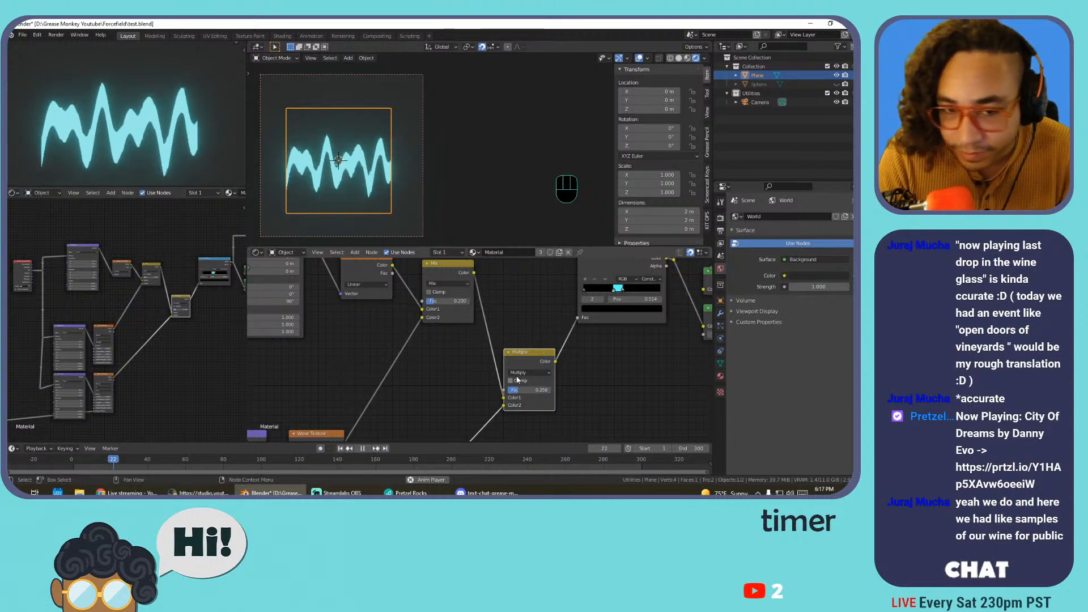
left_click_drag(510, 390, 513, 390)
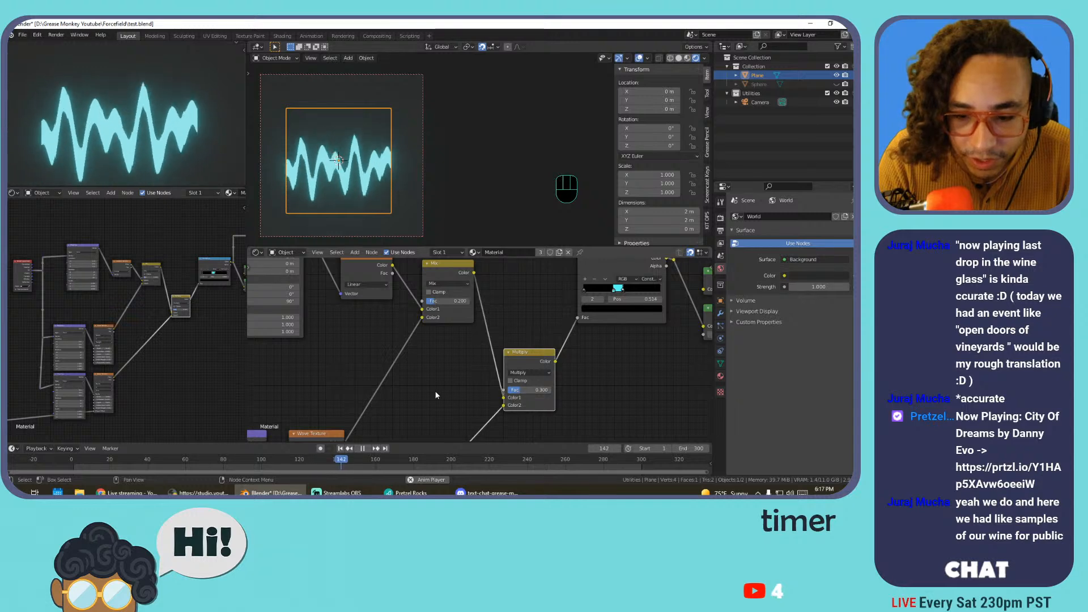
Try shifting the middle Mapping node's location values, undo each change, and save the file
middle_click_drag(437, 396, 629, 279)
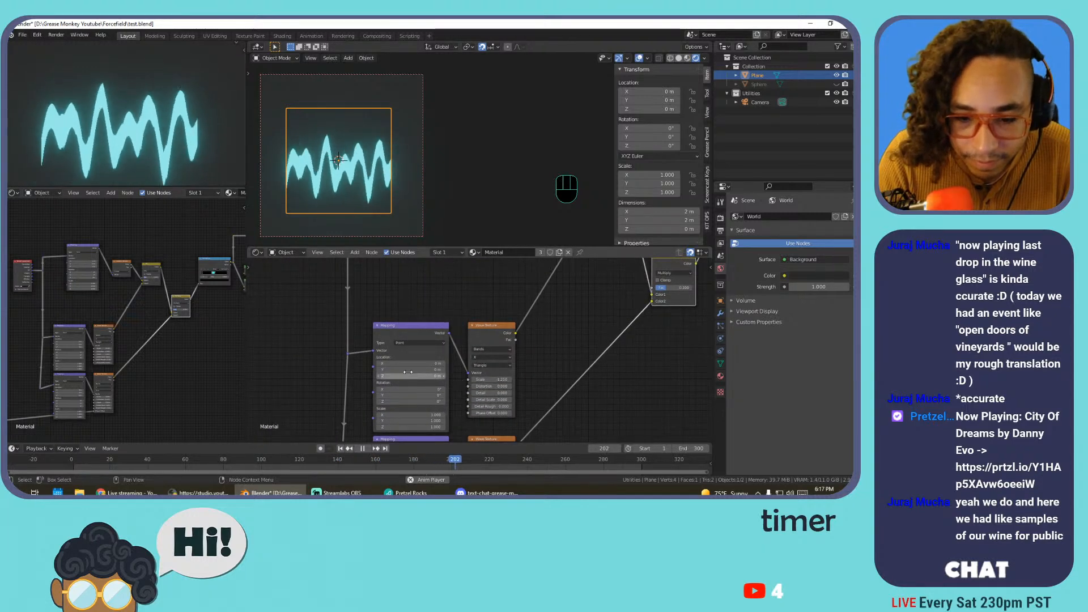
left_click_drag(416, 370, 448, 370)
key("ctrl+z")
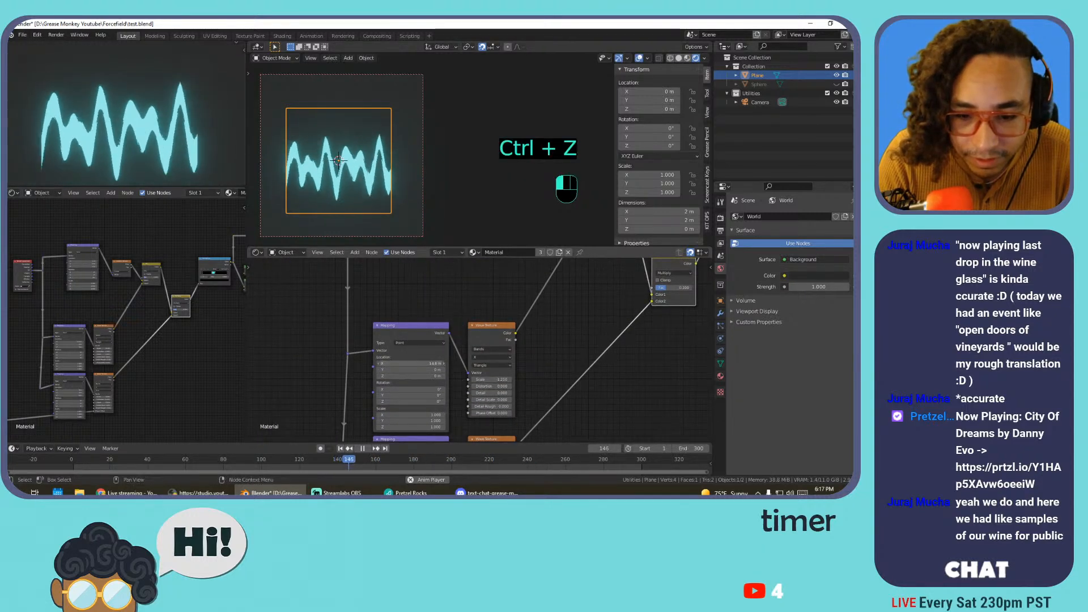
key("ctrl+z")
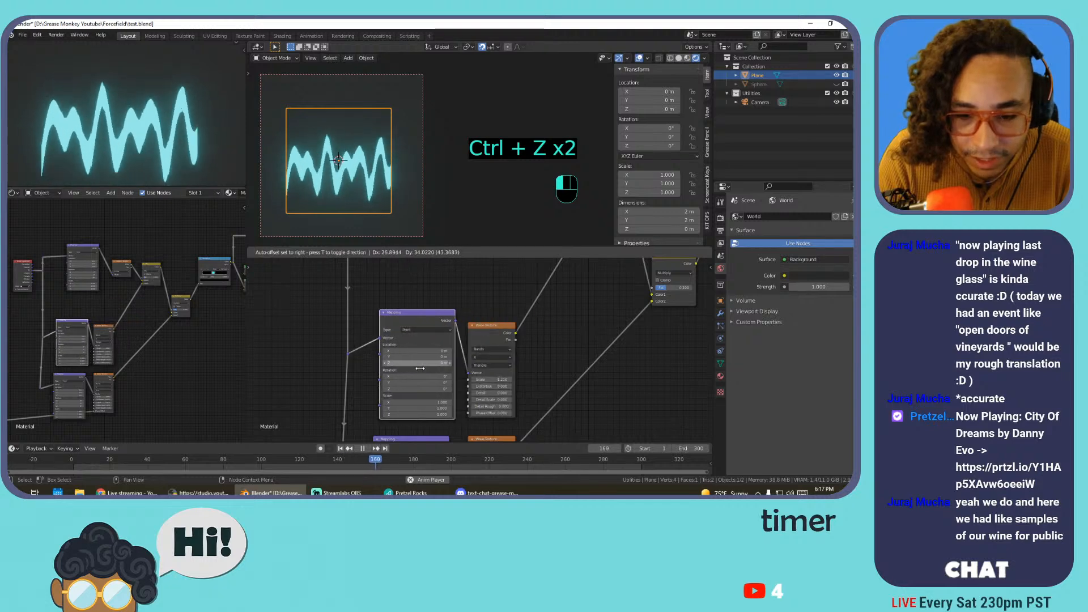
key("ctrl+z")
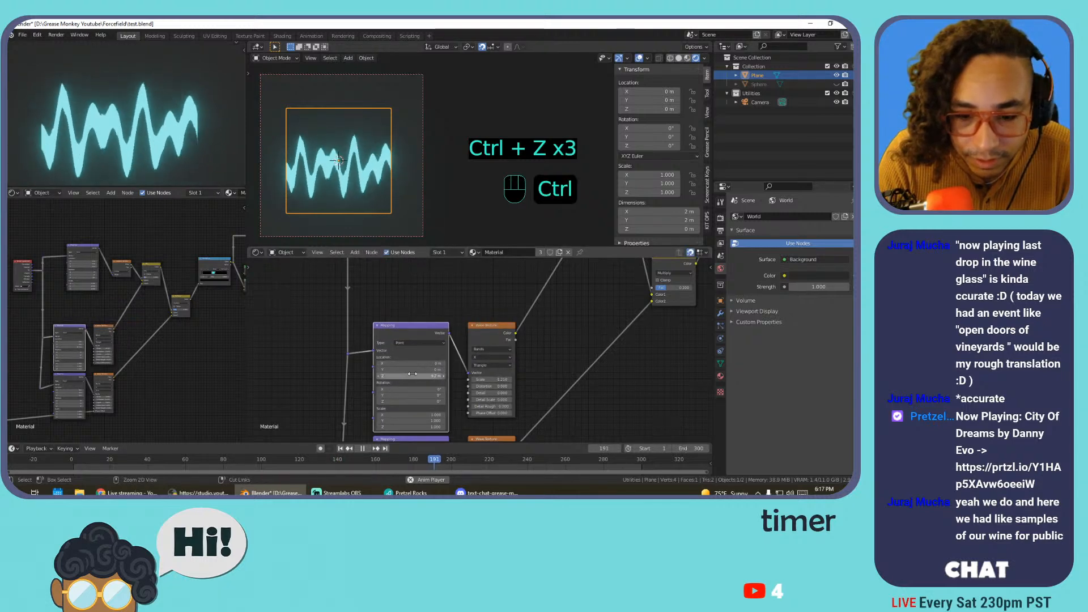
key("ctrl+z")
key("ctrl+s")
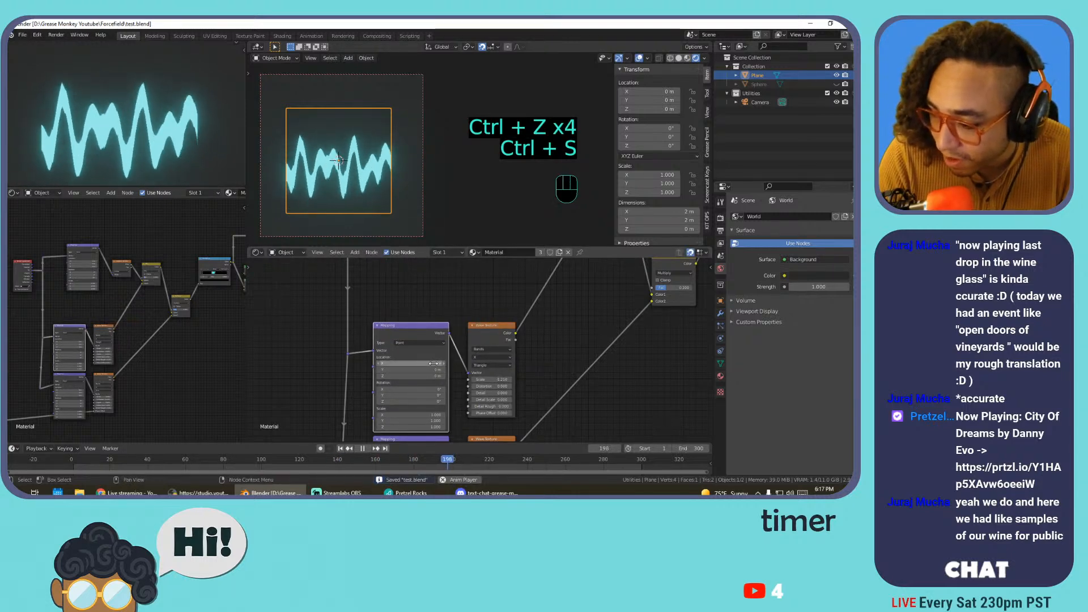
Try shifting the bottom Mapping node's location values and undo the changes
middle_click_drag(479, 360, 487, 293)
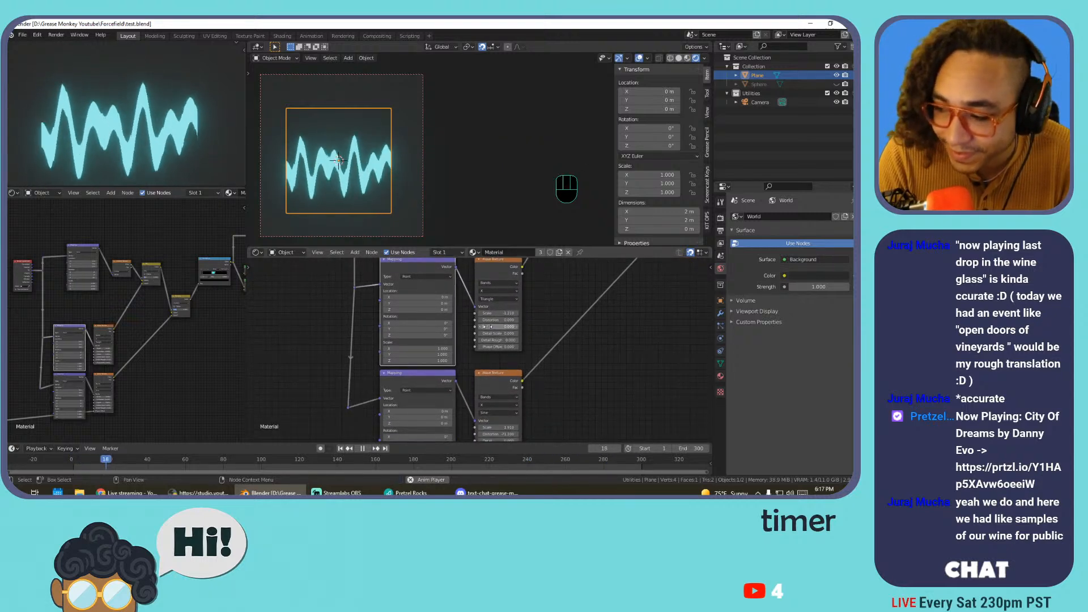
middle_click_drag(524, 361, 512, 291)
left_click(409, 342)
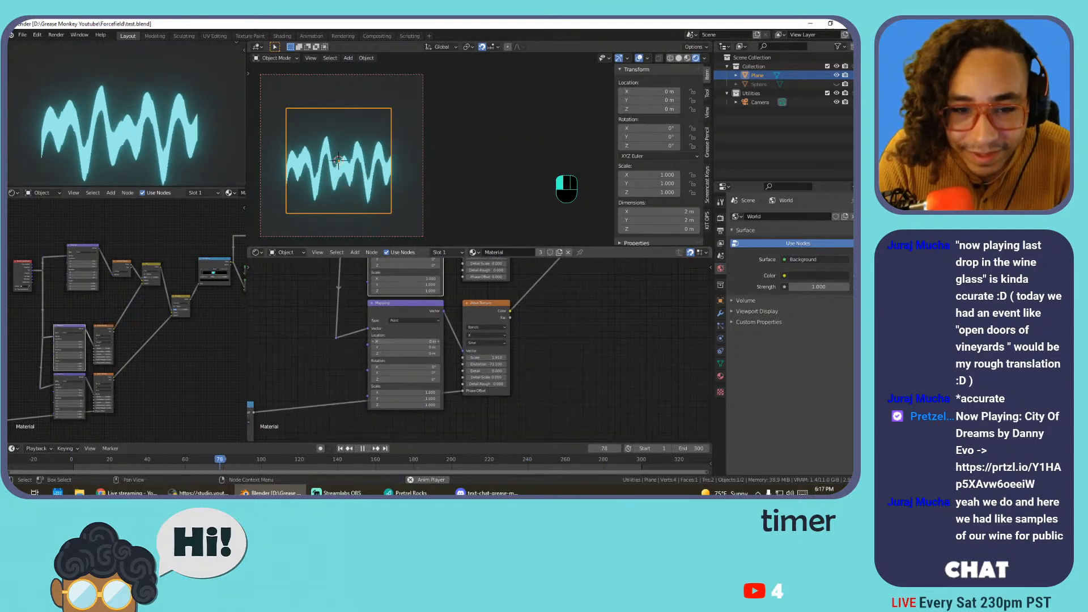
key("ctrl+z")
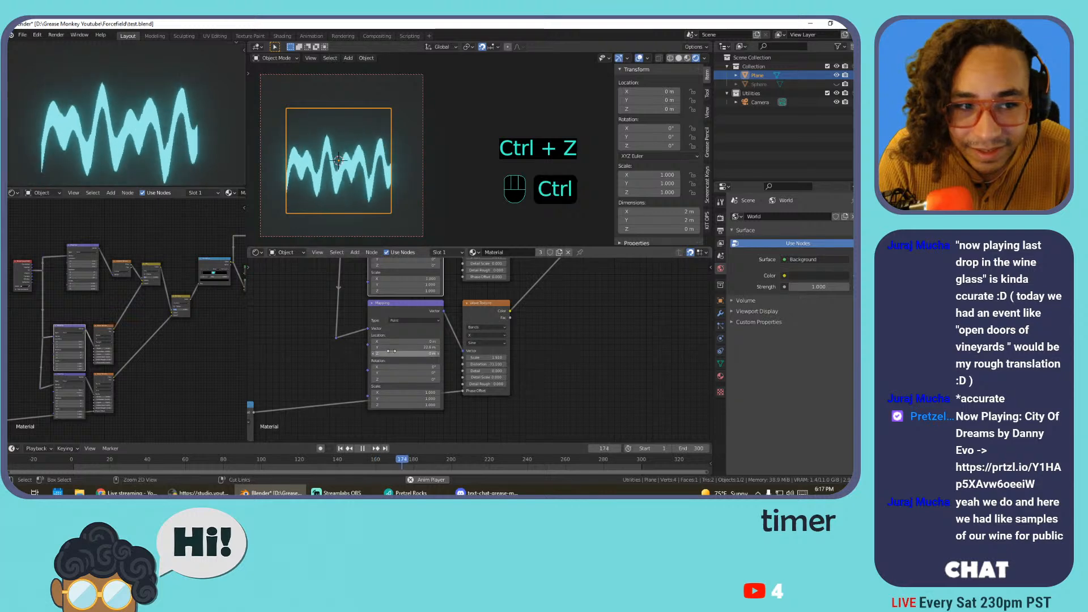
key("ctrl+z")
Try shifting the middle Mapping node's X location and undo the change
scroll(510, 360, "up", 3)
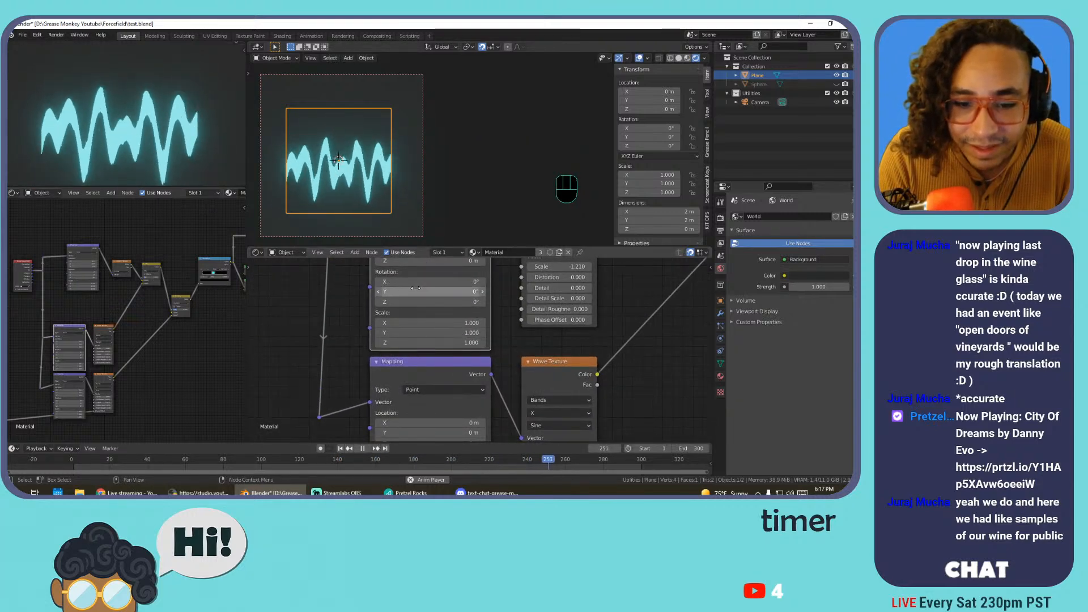
middle_click_drag(409, 291, 410, 404)
left_click_drag(412, 364, 414, 363)
key("ctrl+z")
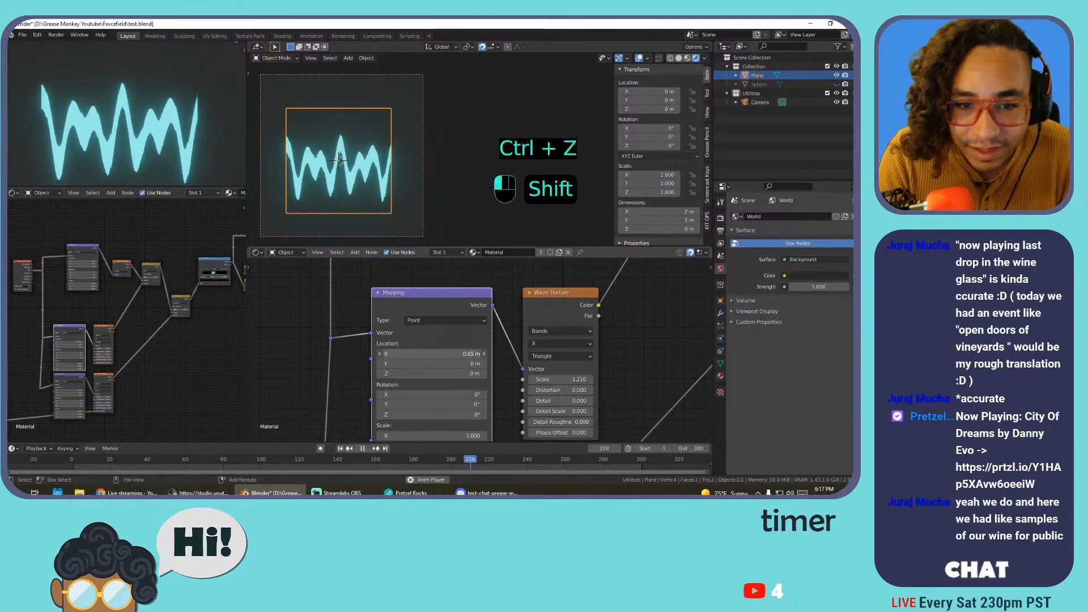
key("ctrl+z")
Move the final Multiply mix node up so it lines up with the first Mix node
scroll(620, 370, "down", 3)
middle_click_drag(620, 369, 554, 308)
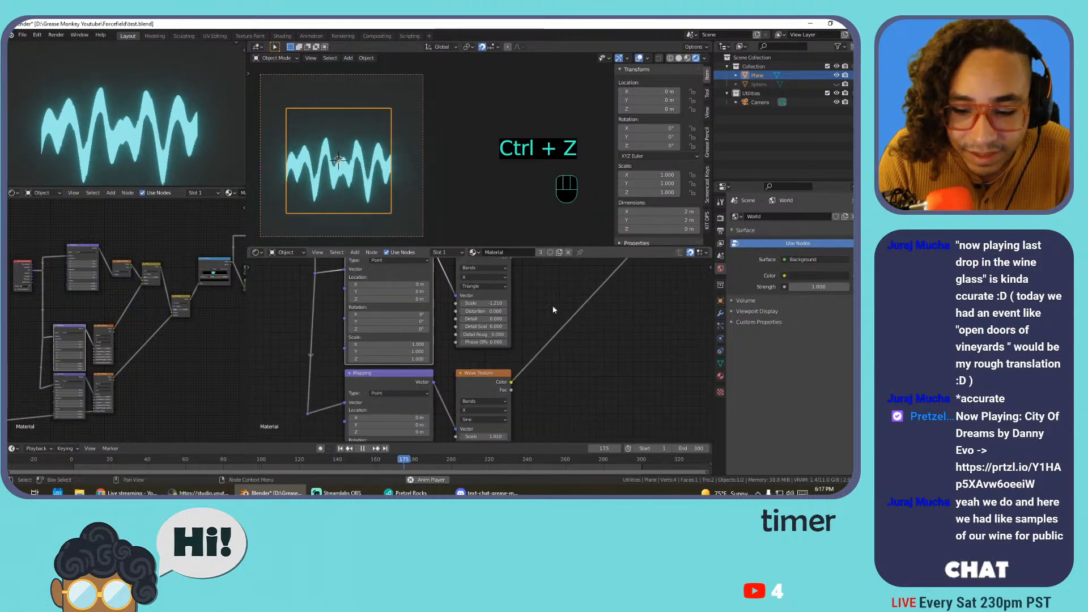
scroll(507, 357, "down", 4)
middle_click_drag(508, 358, 386, 288)
middle_click_drag(510, 301, 449, 377)
left_click_drag(449, 377, 449, 304)
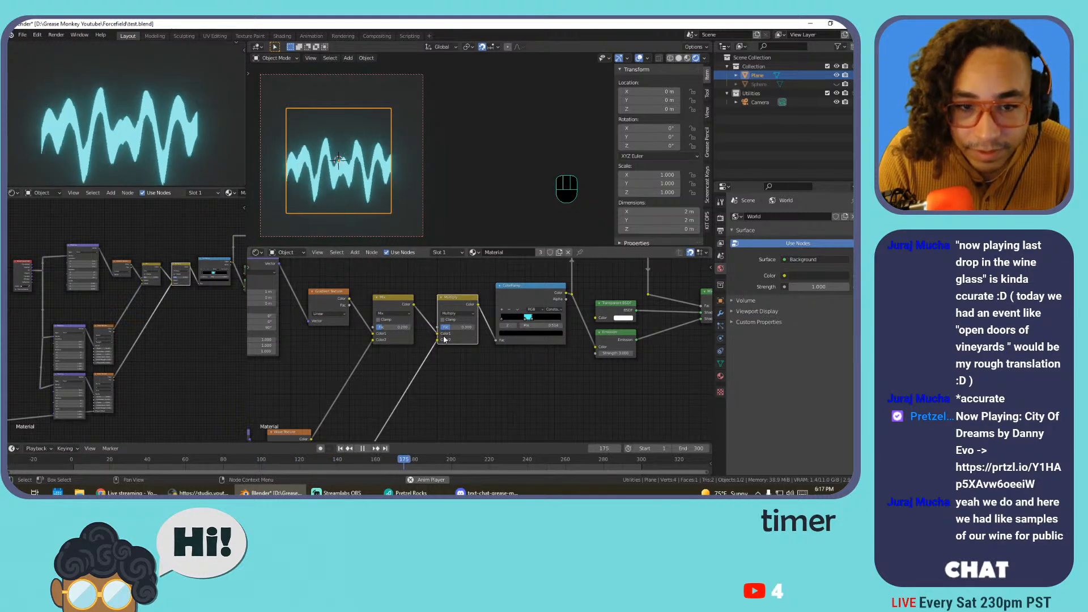
Move the two lower Mapping and Wave Texture pairs, with their Value and math nodes, up closer to the top node row
middle_click_drag(458, 387, 525, 318)
scroll(477, 320, "down", 1)
mouse_move(469, 348)
middle_mouse_down()
mouse_move(497, 274)
mouse_move(461, 315)
mouse_move(481, 273)
middle_mouse_up()
middle_click_drag(406, 335, 479, 307)
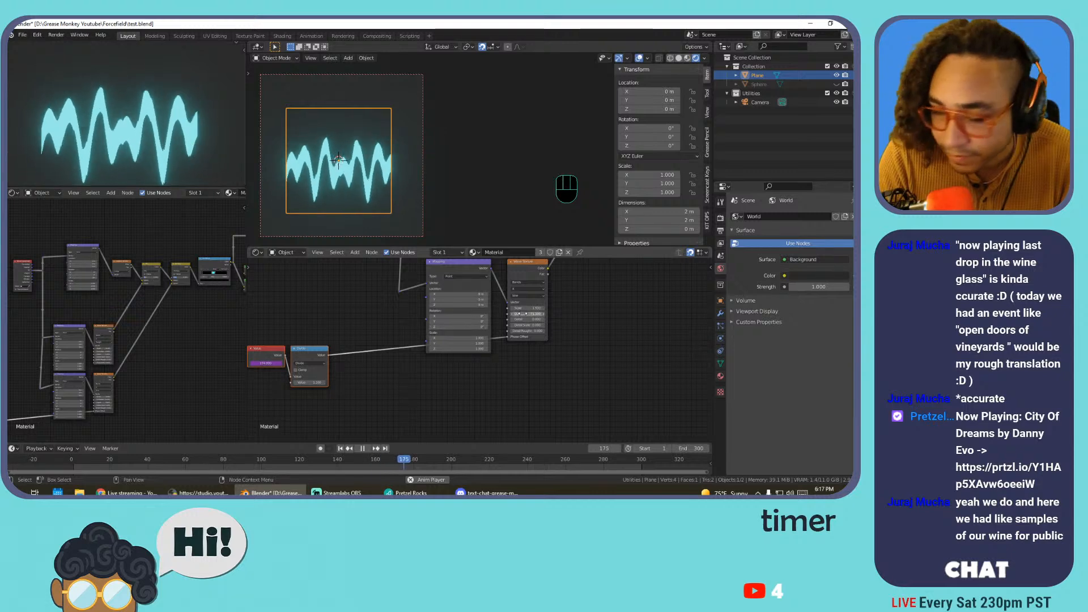
middle_click_drag(541, 297, 473, 352)
scroll(474, 352, "up", 3)
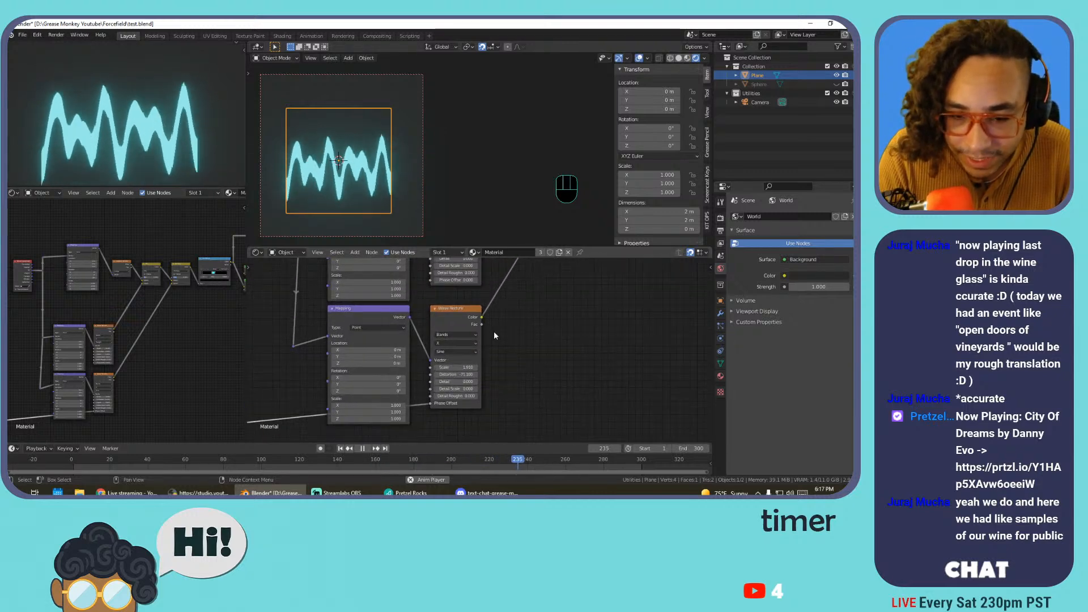
scroll(151, 336, "down", 3)
middle_click_drag(154, 339, 121, 344)
scroll(513, 326, "down", 3)
scroll(510, 327, "down", 4)
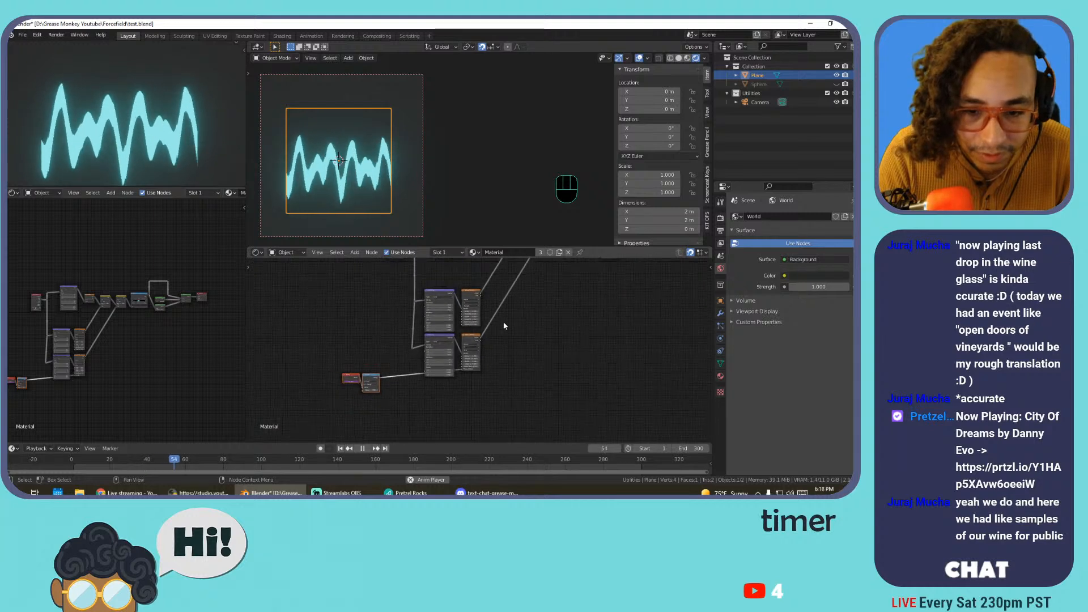
left_click_drag(487, 407, 306, 289)
key("g")
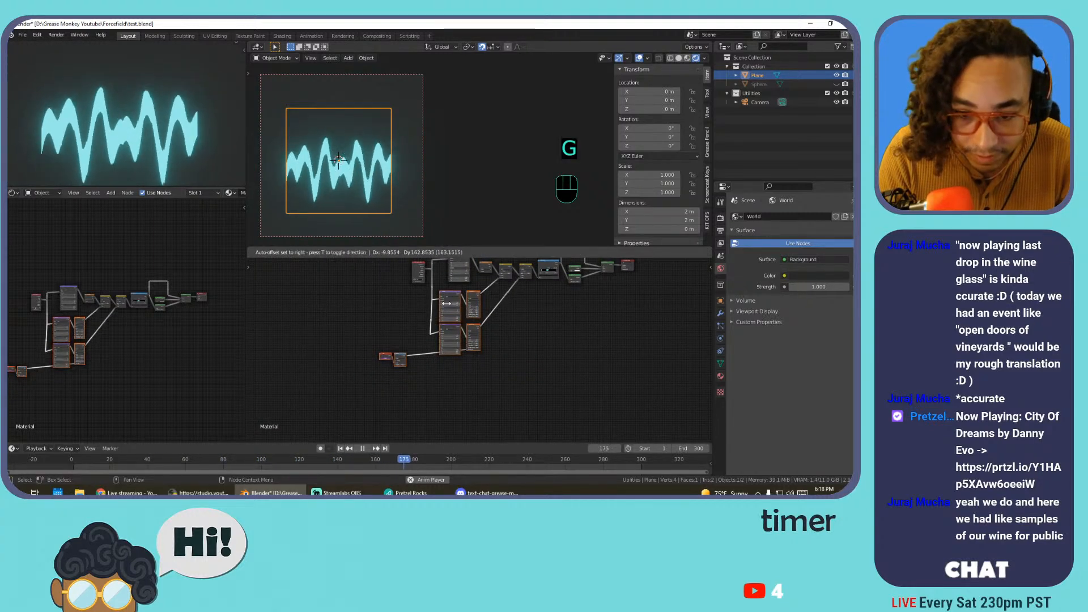
left_click(457, 299)
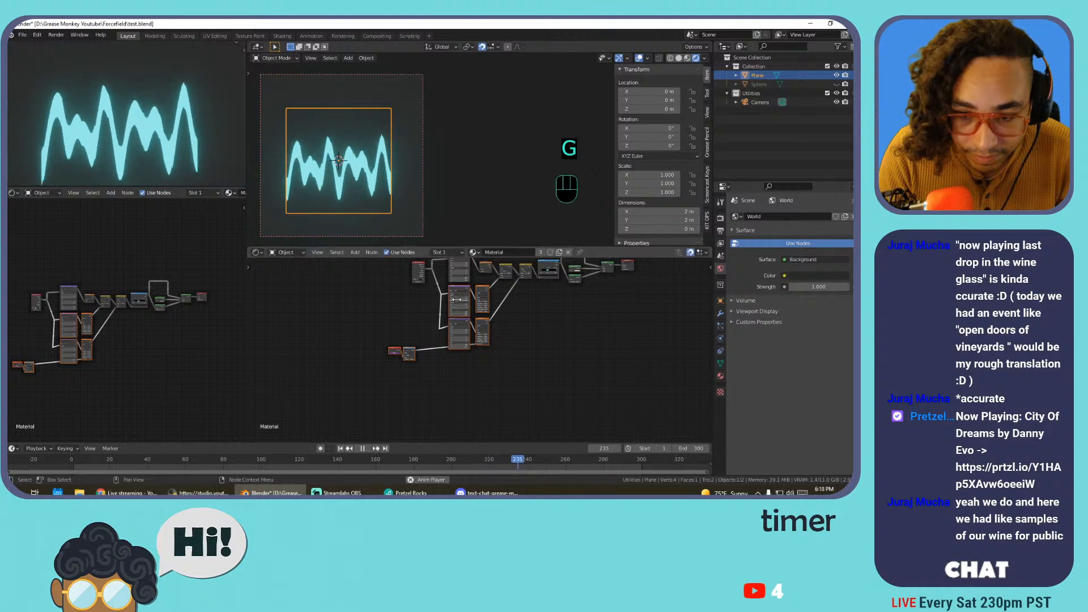
Move the Gradient Texture node closer to its Mapping node, roughly in line with the Wave Texture nodes below
scroll(477, 359, "up", 3)
scroll(477, 360, "up", 2)
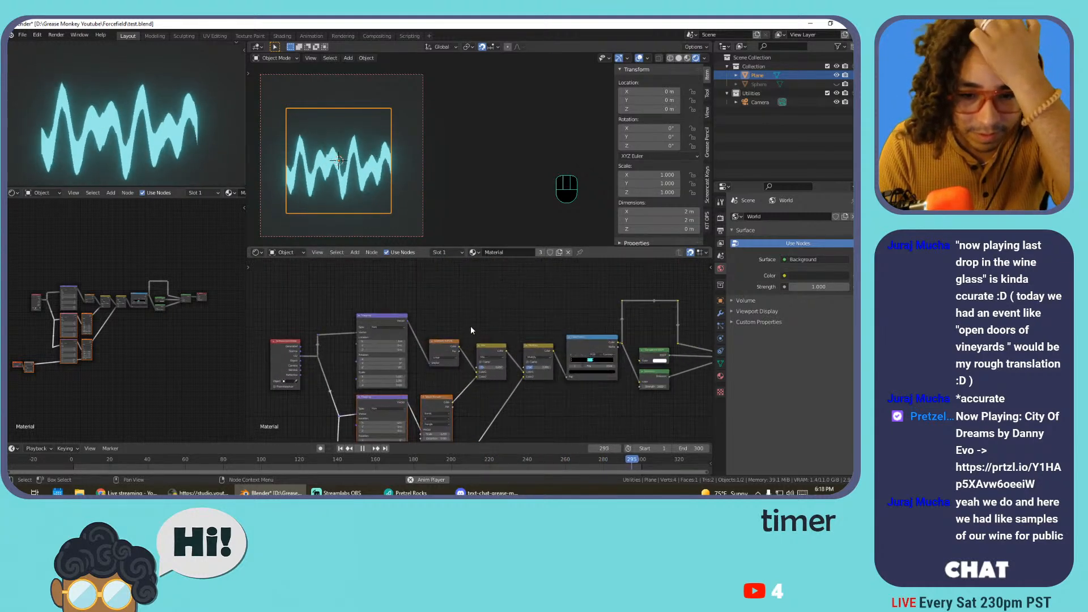
left_click(435, 349)
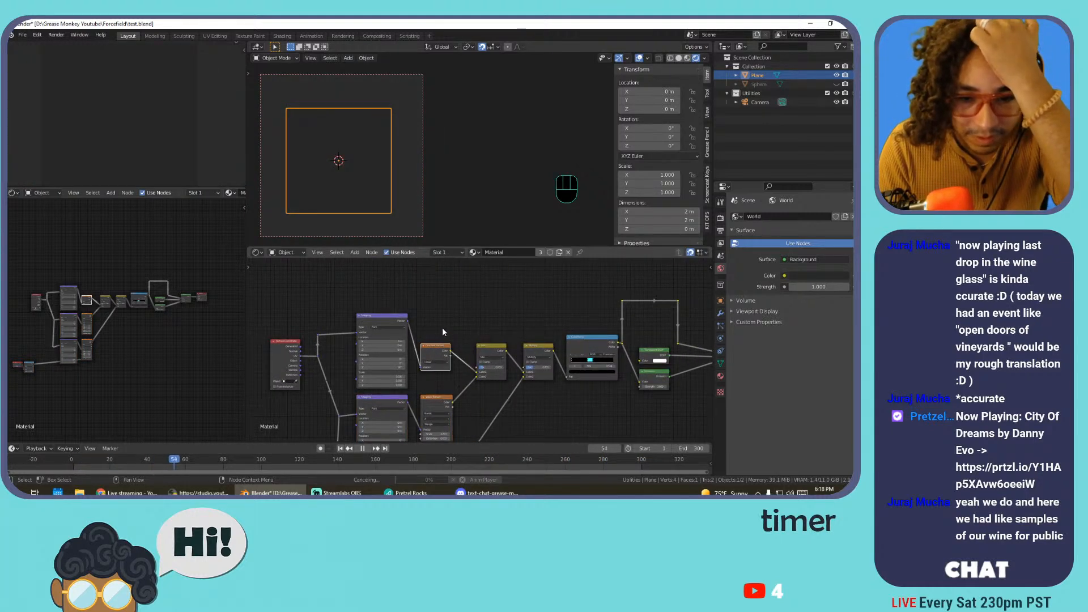
Preview the animation, stop playback, adjust the Multiply mix node's factor, and save the file
key("space")
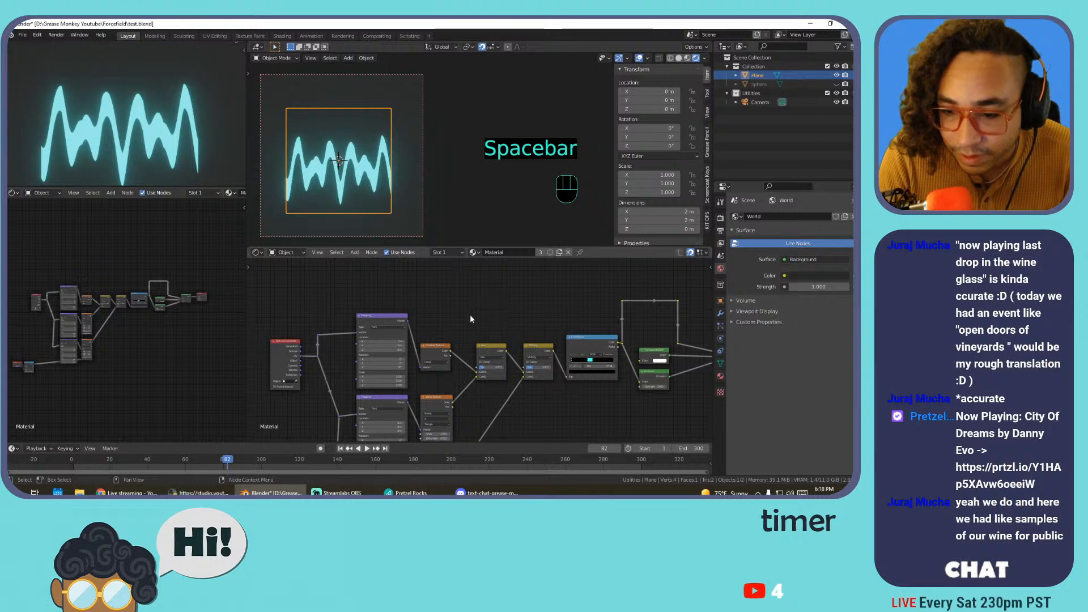
key("space")
middle_click_drag(540, 399, 534, 351)
scroll(534, 352, "up", 2)
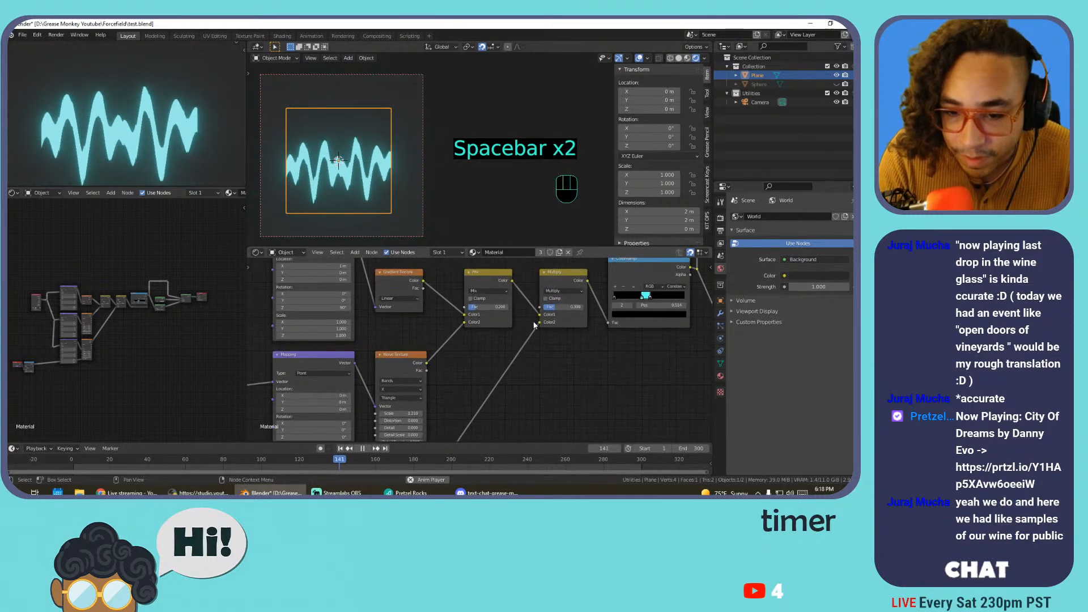
key("space")
mouse_move(558, 309)
left_mouse_down()
mouse_move(538, 309)
mouse_move(561, 307)
left_mouse_up()
key("ctrl+s")
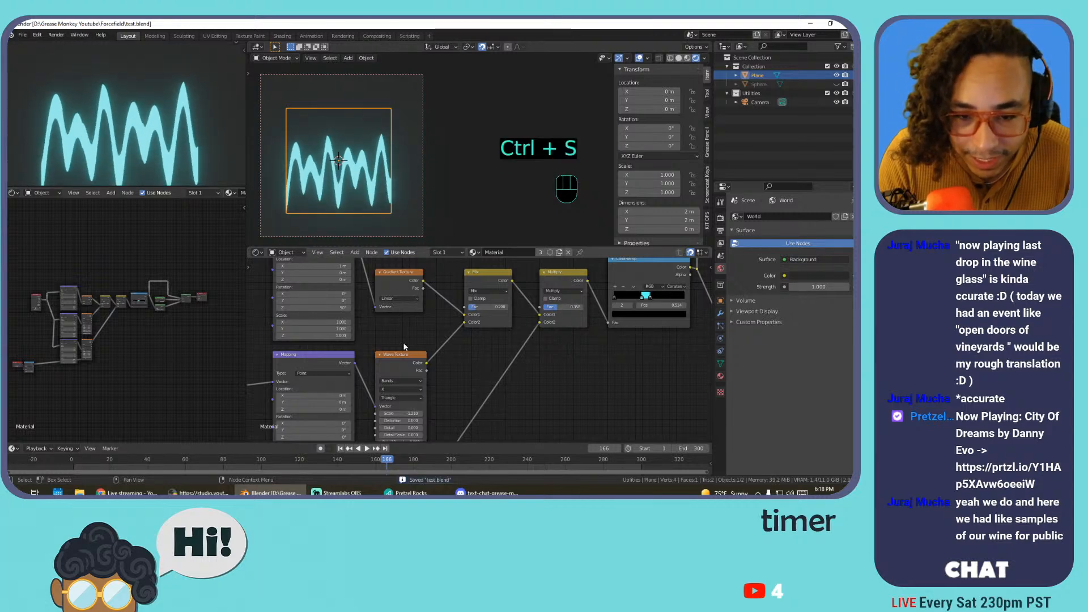
Group the top Mapping, Gradient Texture and first Mix nodes in a frame and open the frame's node properties
key("Home")
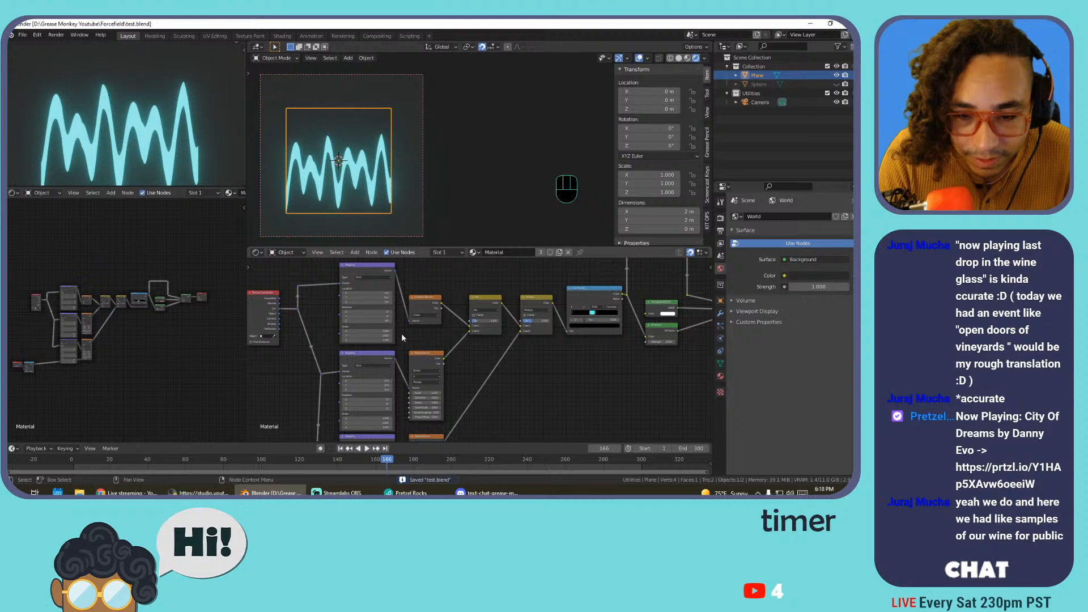
middle_click_drag(402, 298, 418, 352)
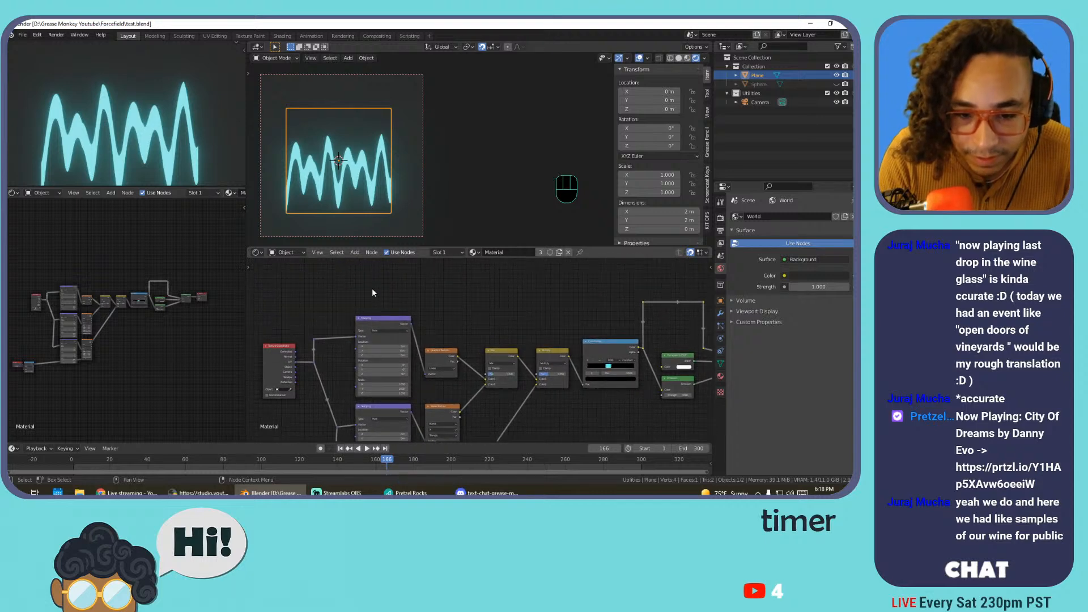
left_click_drag(372, 289, 504, 367)
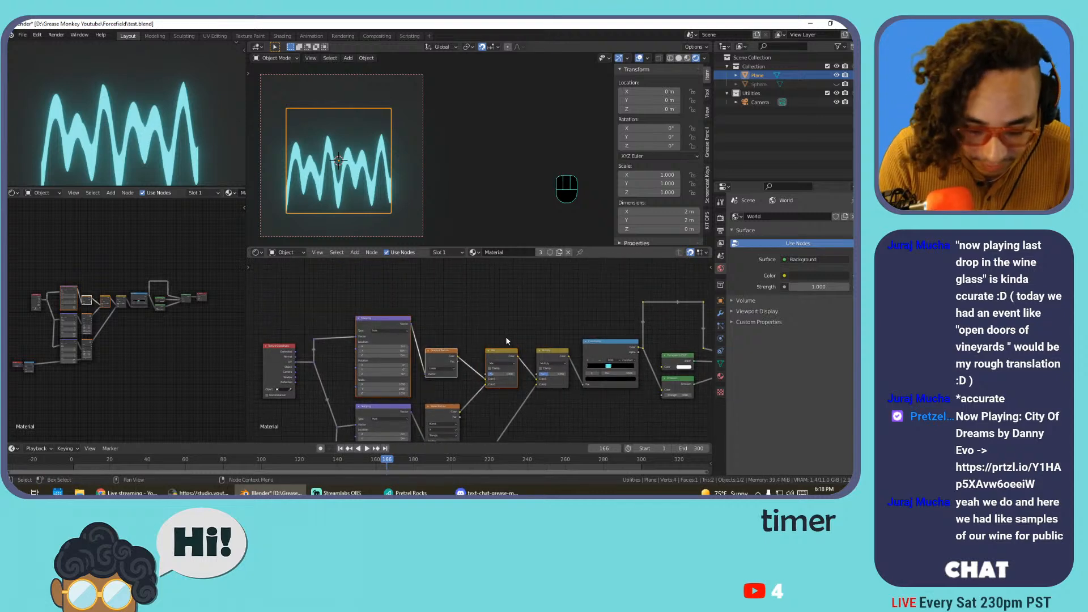
key("shift+p")
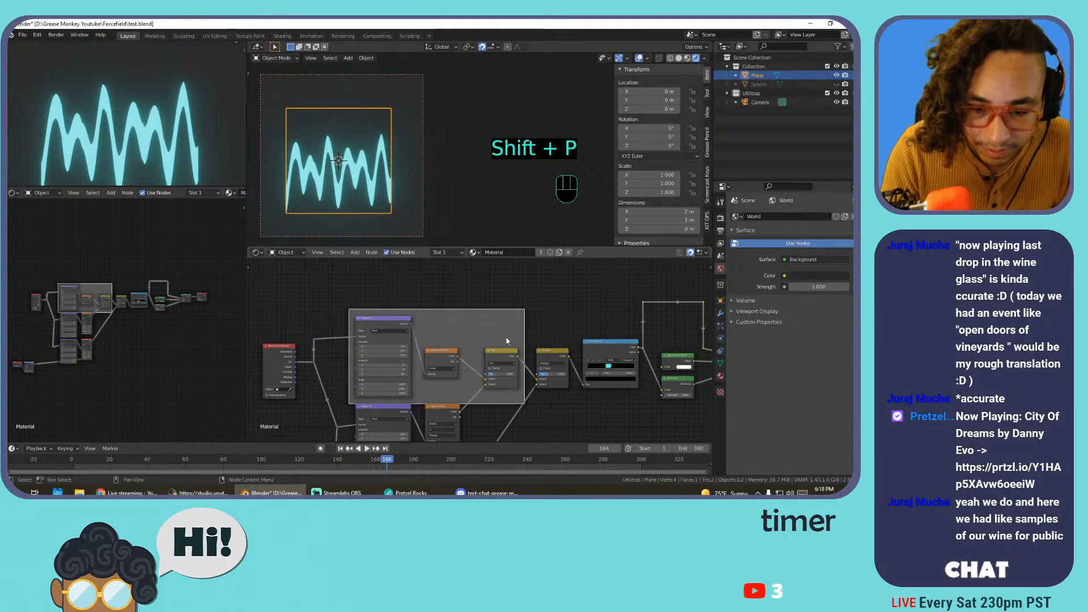
left_click_drag(442, 316, 443, 301)
key("n")
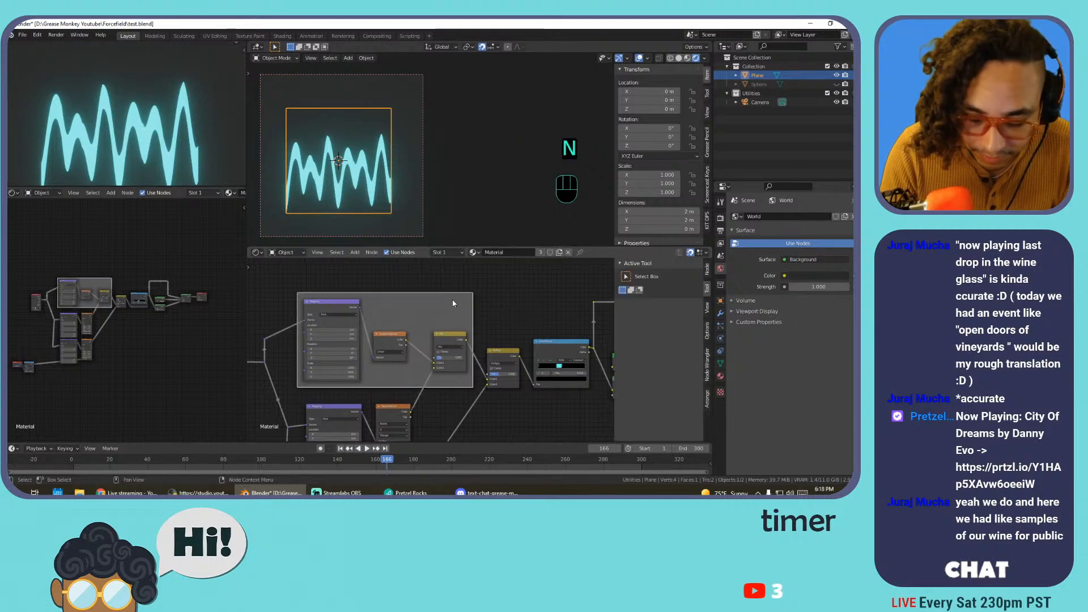
left_click(708, 270)
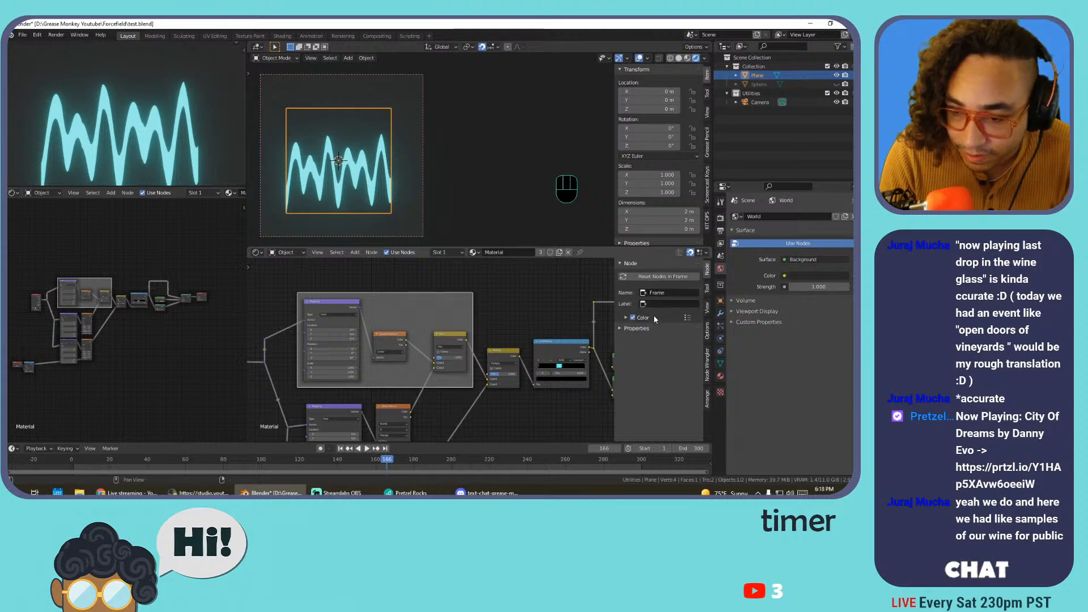
Name the new frame "Straight Line"
left_click(666, 292)
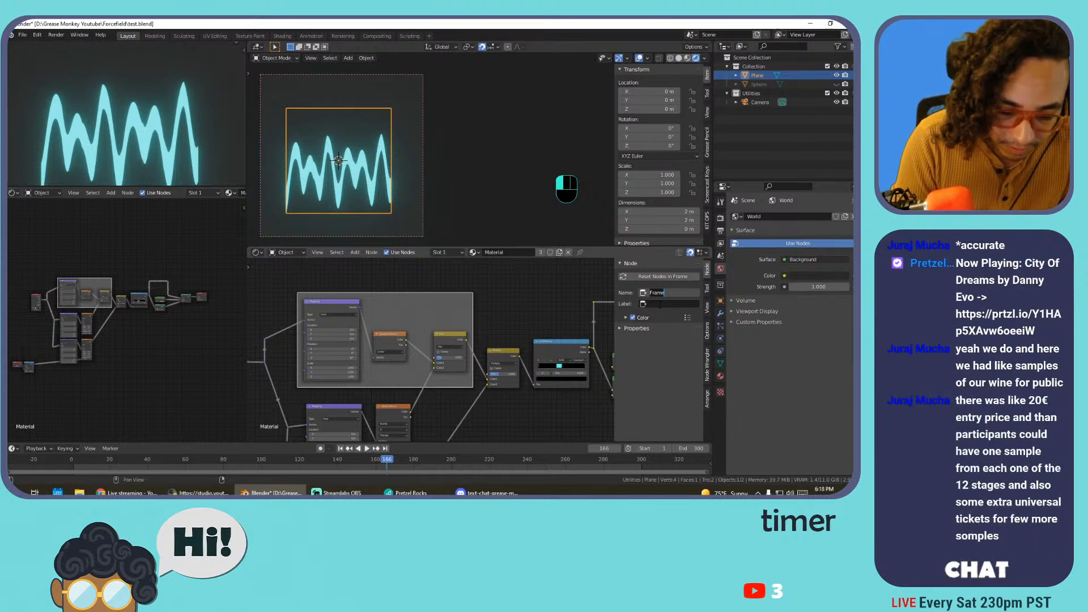
type("Straight")
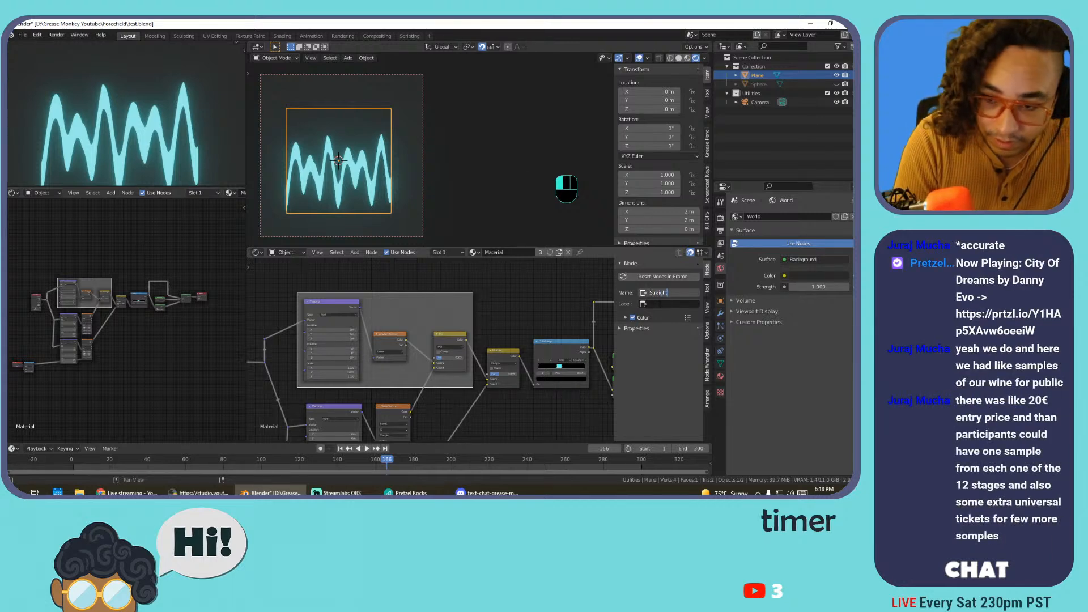
type(" Line")
key("Return")
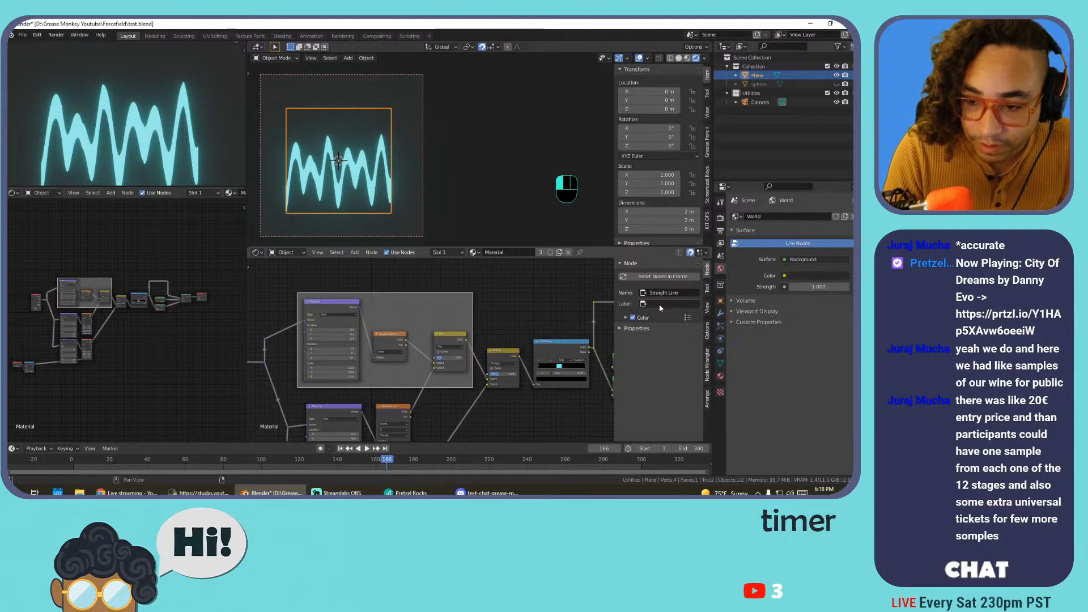
Set the frame's name and label to "Line Across" and increase its label size to 39
left_click(658, 291)
type("Line")
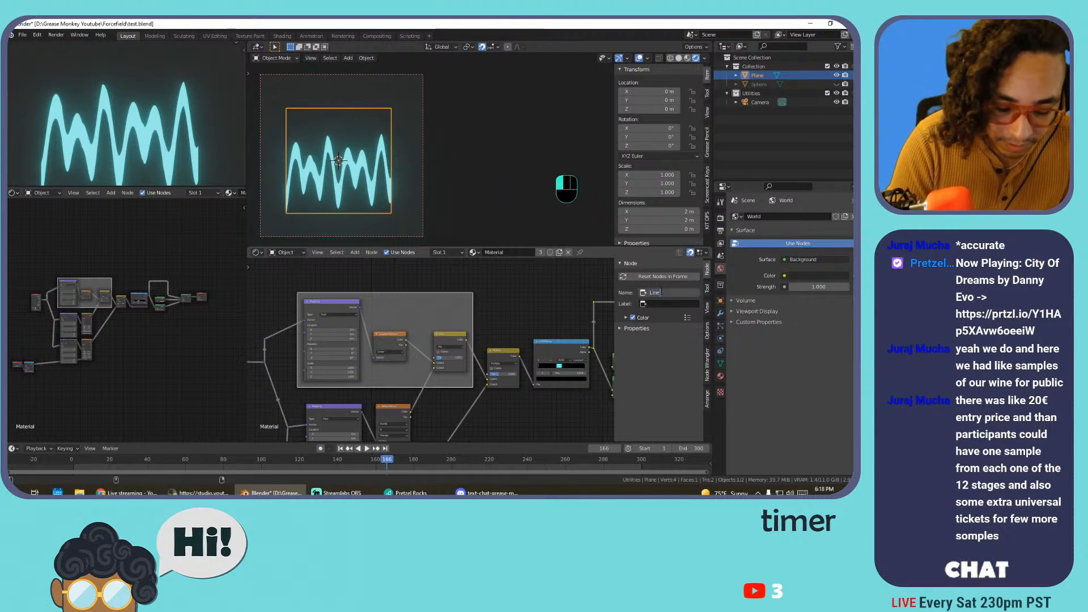
type(" Across")
key("Tab")
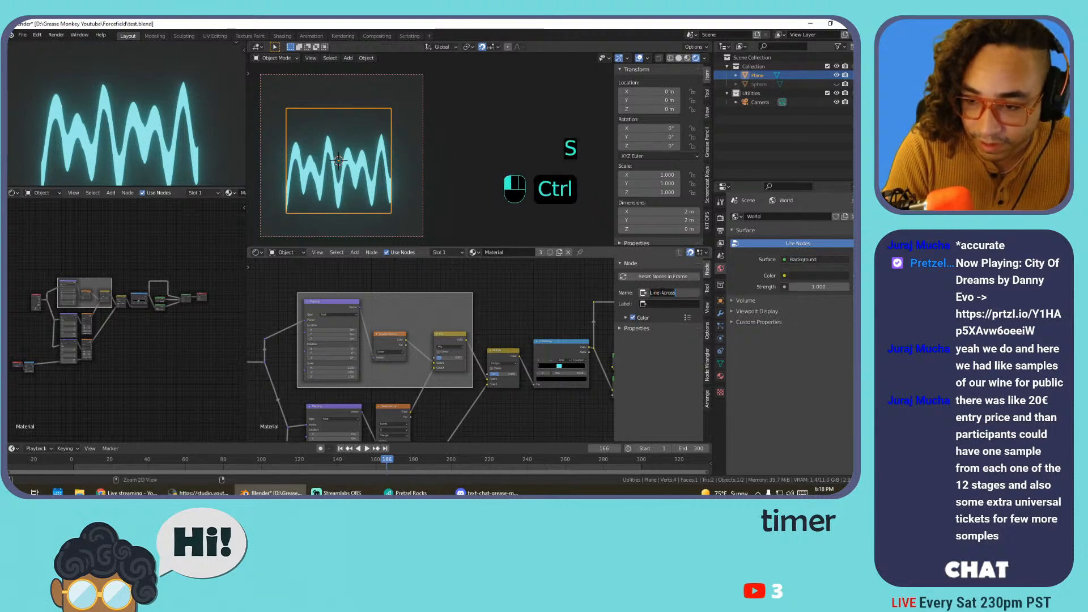
type("Line Across")
key("Return")
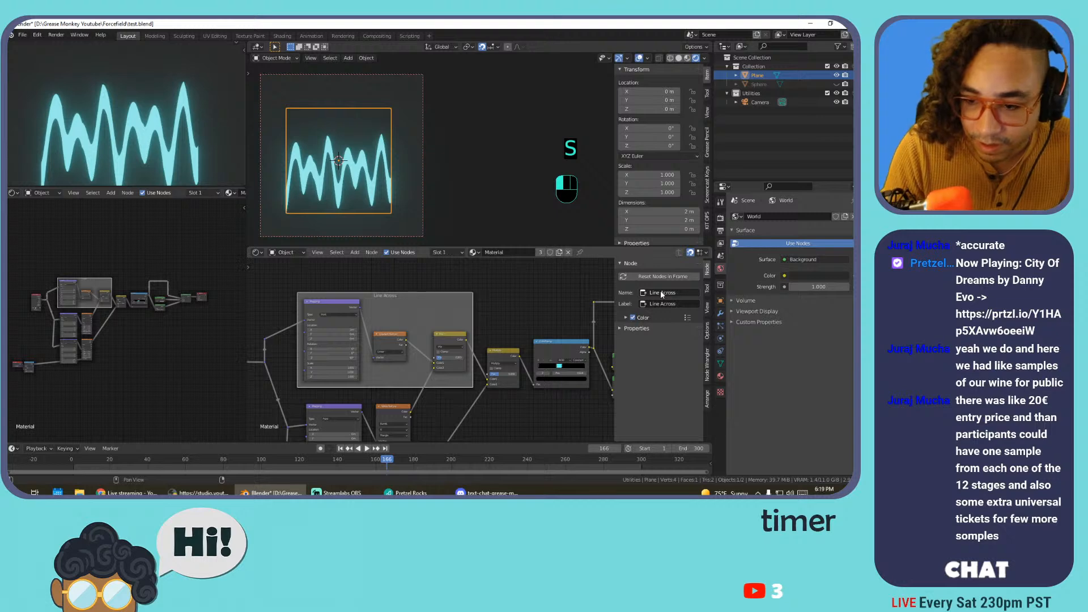
left_click(648, 327)
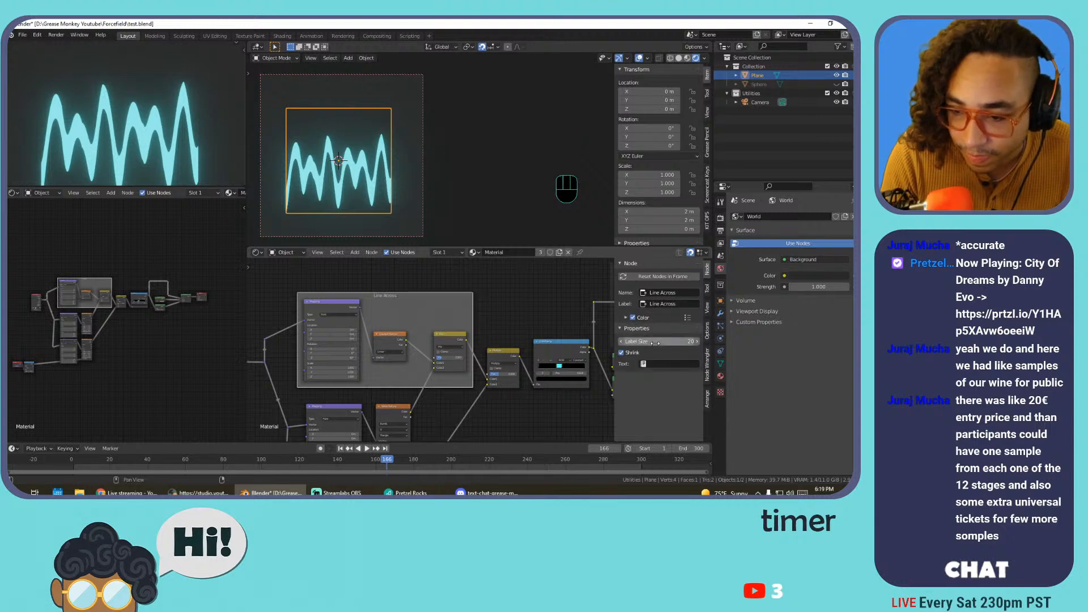
mouse_move(657, 341)
left_mouse_down()
mouse_move(680, 341)
mouse_move(658, 341)
left_mouse_up()
Try changing the upper Wave Texture node's scale and undo the change
middle_click_drag(448, 402, 473, 325)
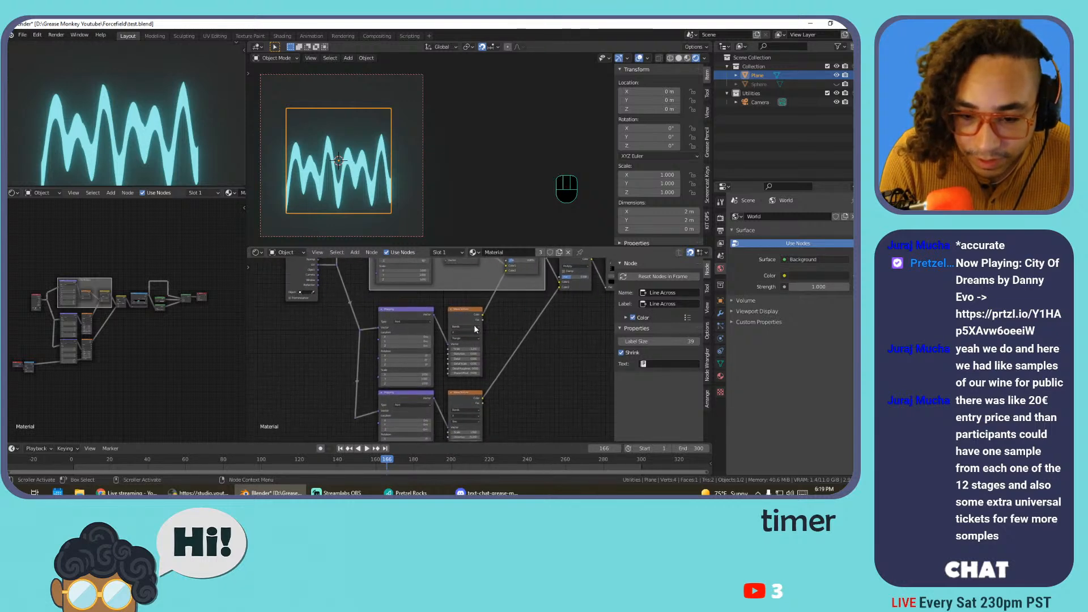
mouse_move(470, 349)
left_mouse_down()
mouse_move(493, 349)
mouse_move(479, 349)
left_mouse_up()
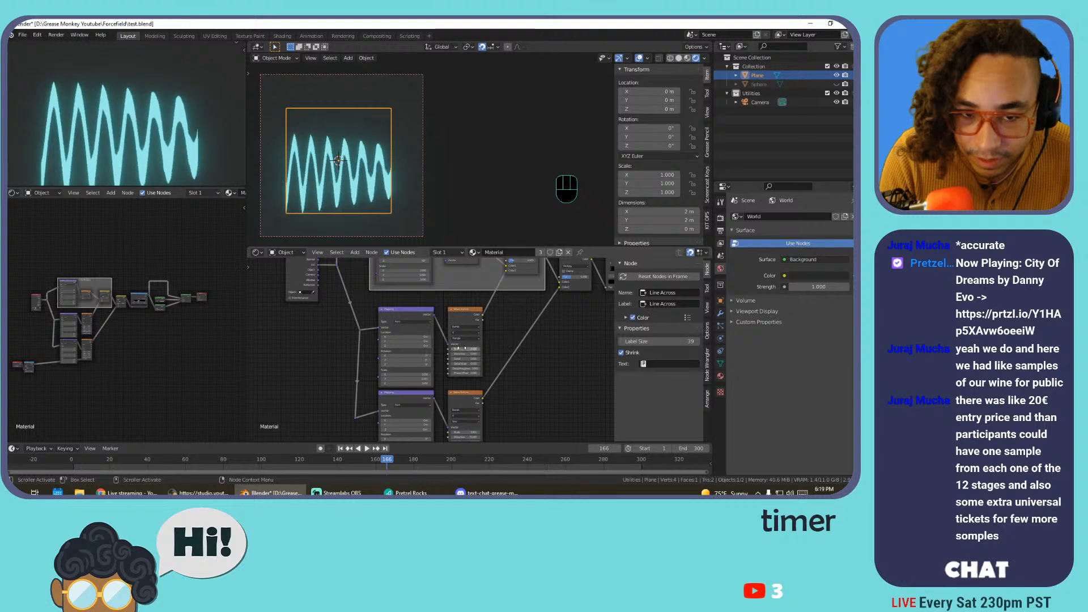
key("ctrl+z")
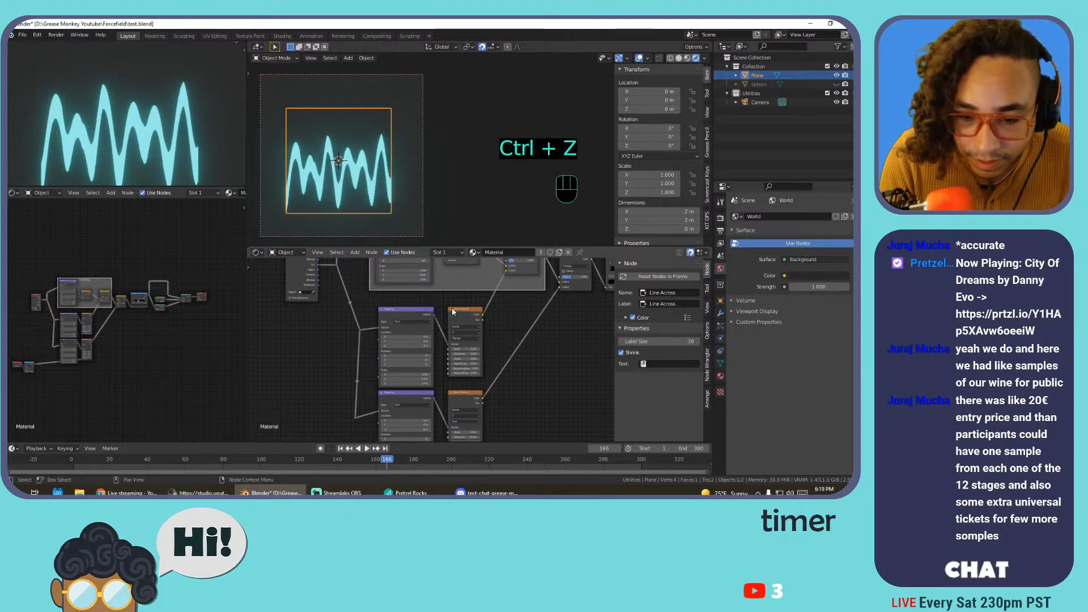
Group the two lower Mapping nodes and their Wave Texture nodes in a new frame
scroll(457, 317, "down", 3)
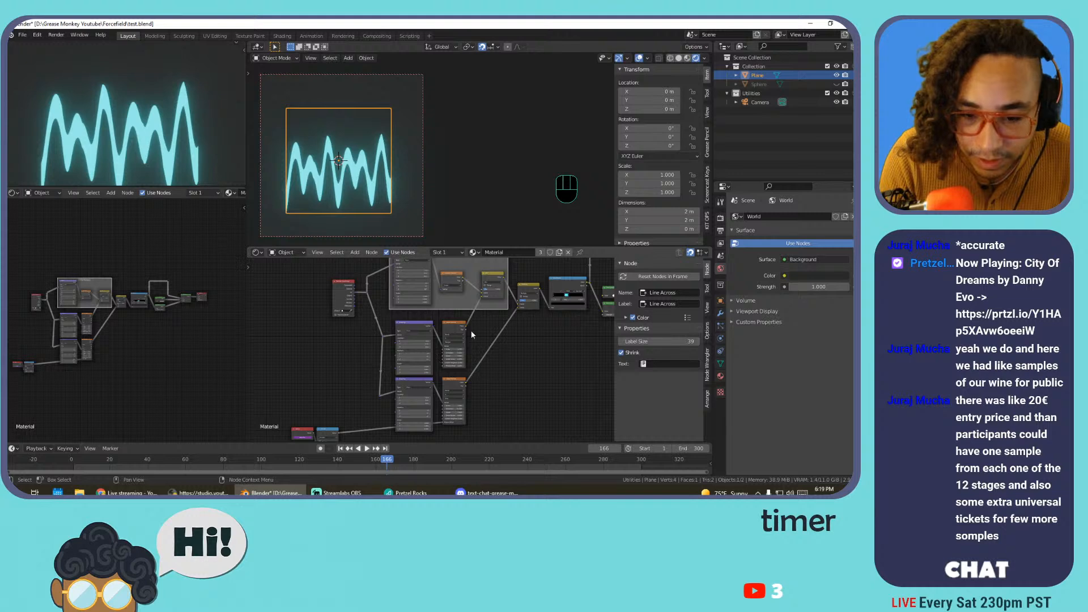
left_click_drag(500, 423, 398, 326)
key("shift+p")
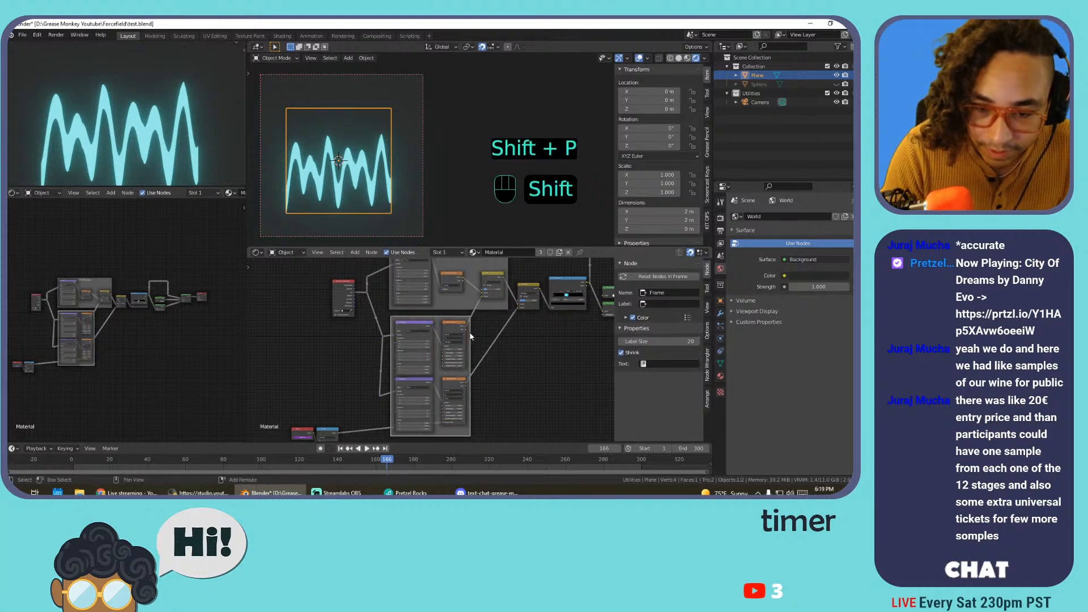
Set the new frame's name and label to "Add Spikes" and increase its label size to 64
left_click(667, 292)
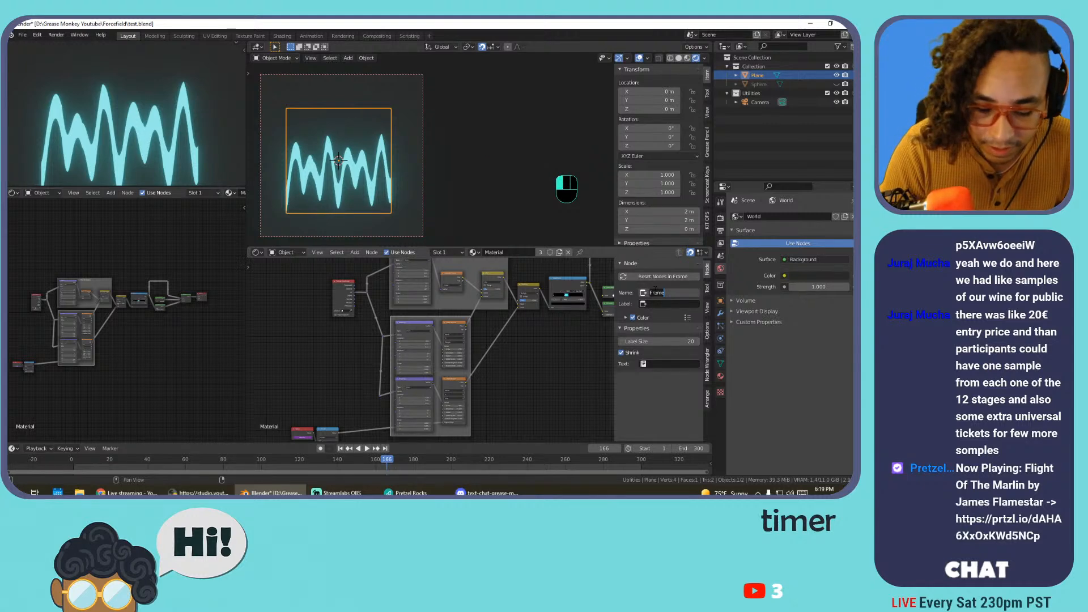
key("shift")
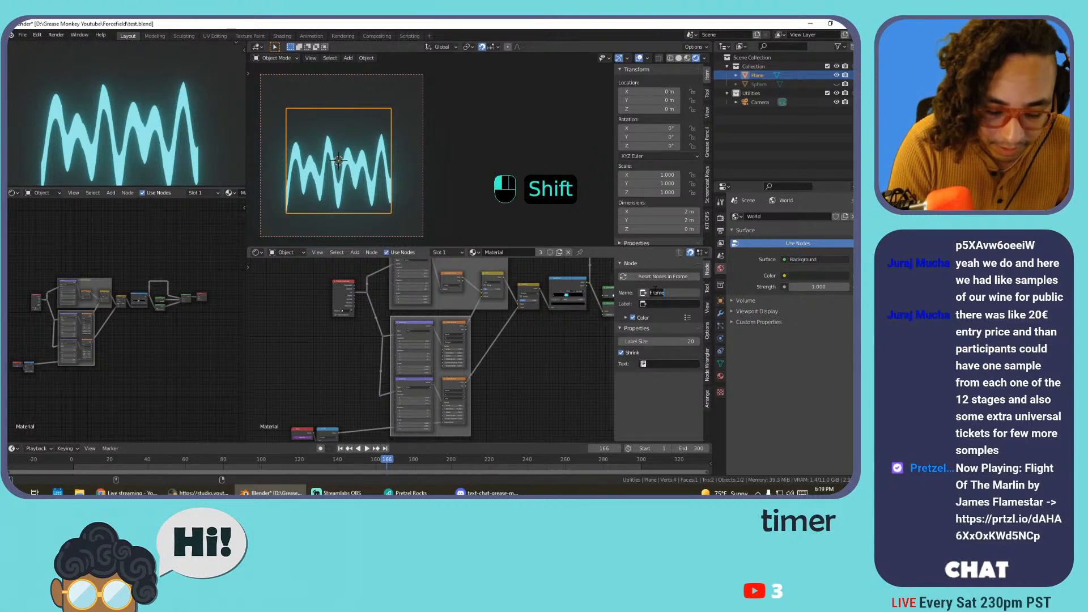
type("Add")
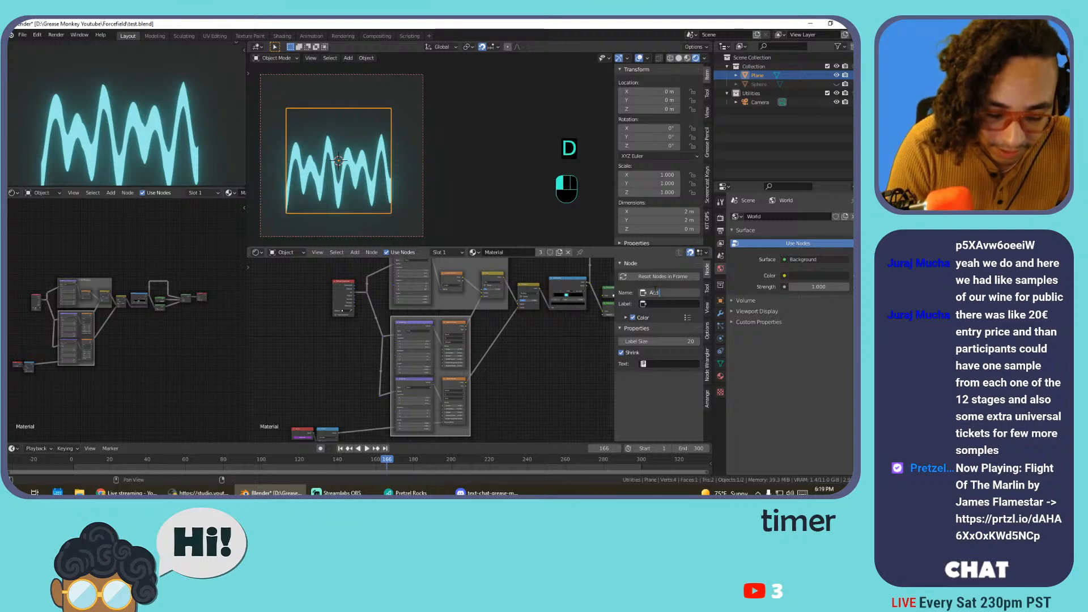
type(" Spikes")
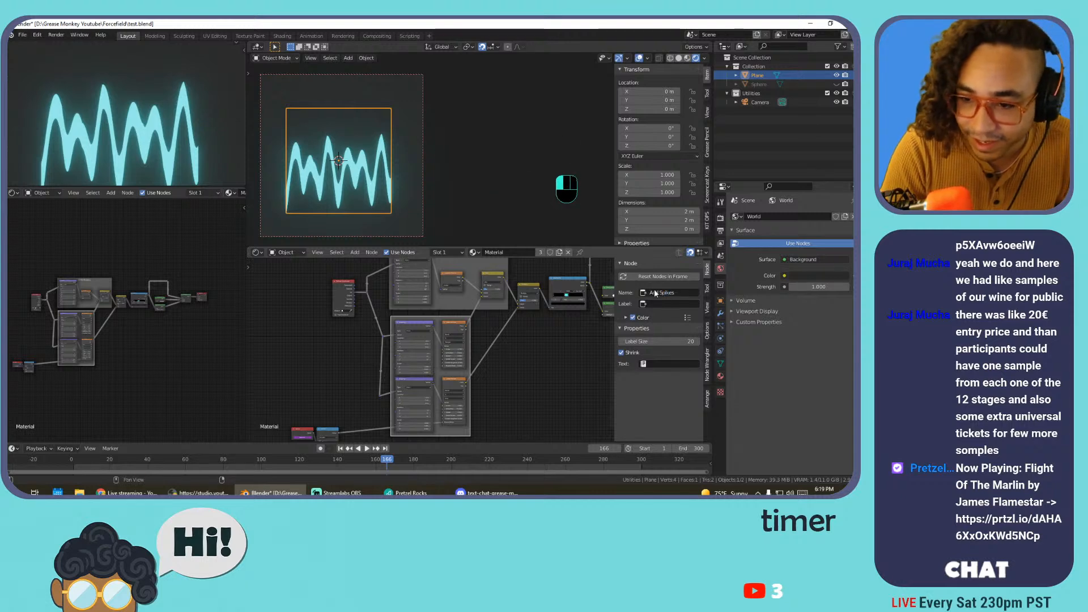
left_click(679, 303)
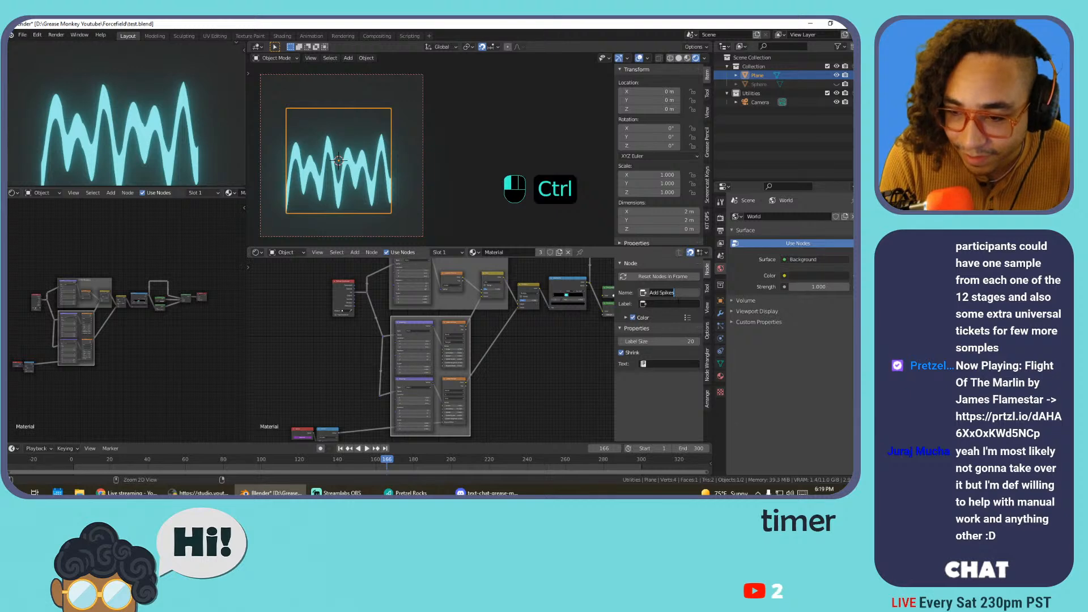
type("Add Spikes")
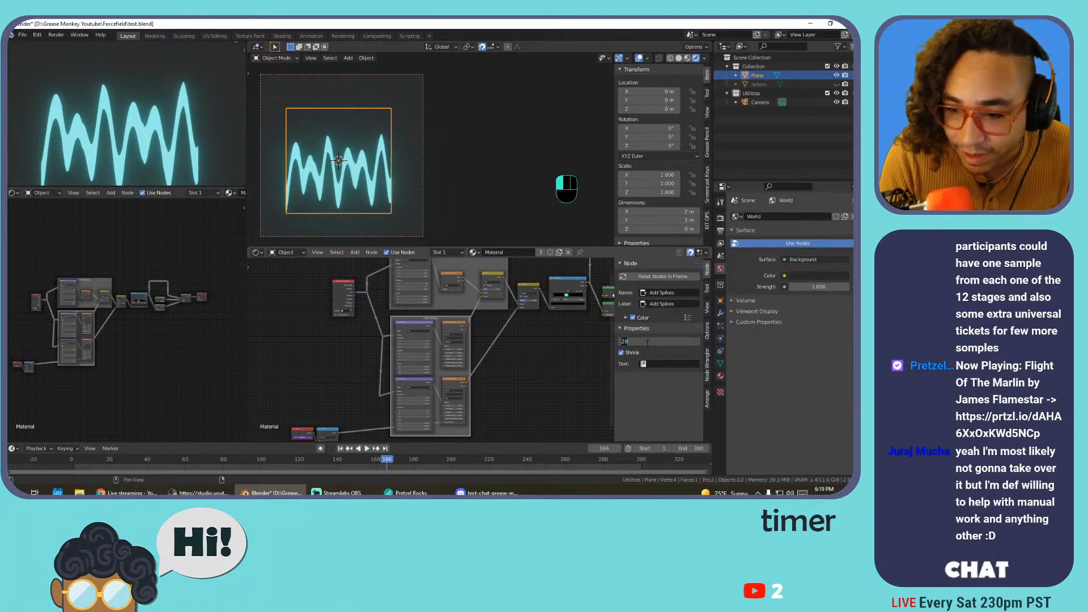
left_click_drag(643, 341, 678, 341)
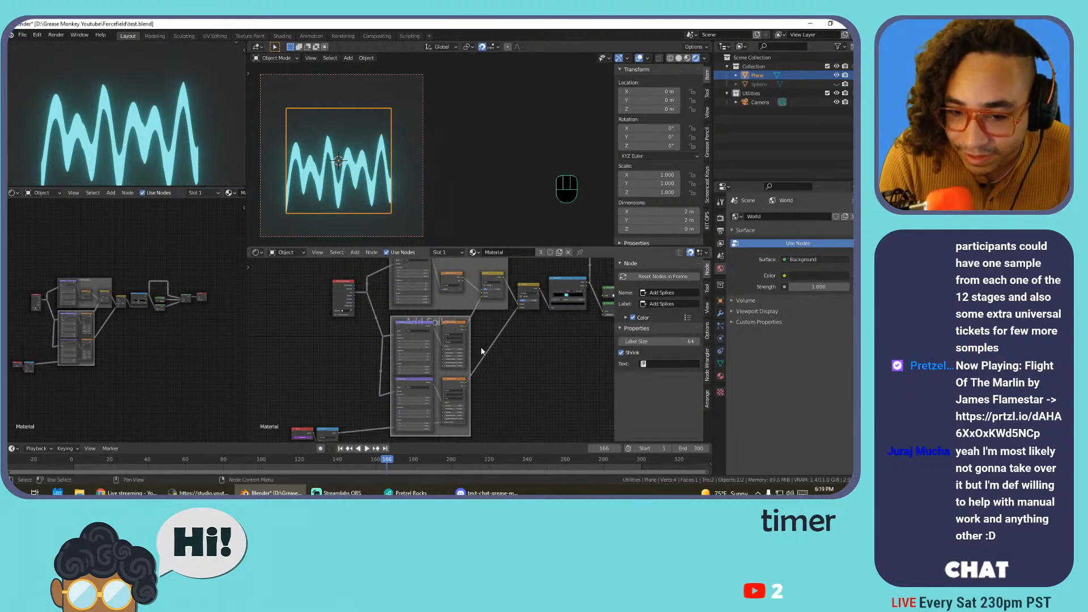
left_click(531, 356)
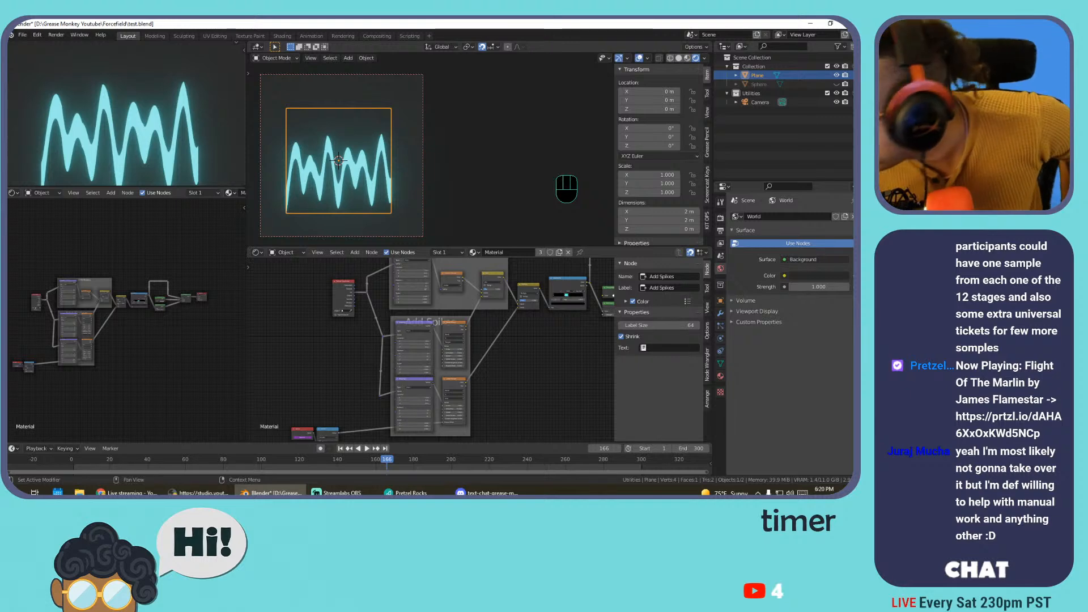
Give the Add Spikes frame a teal custom colour and open the colour setting of the Line Across frame
scroll(495, 348, "up", 2)
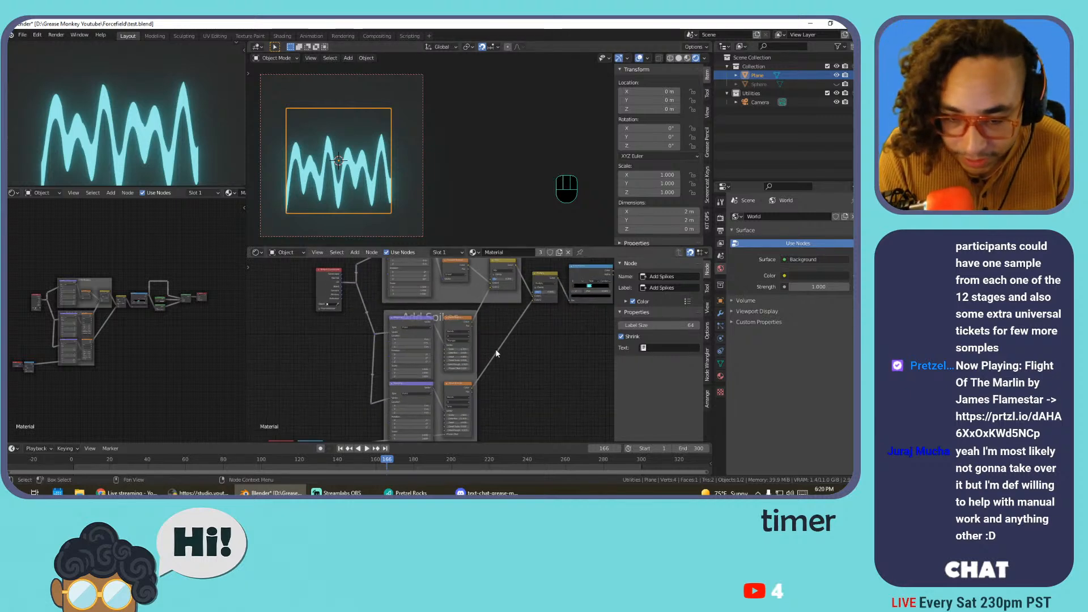
left_click(626, 318)
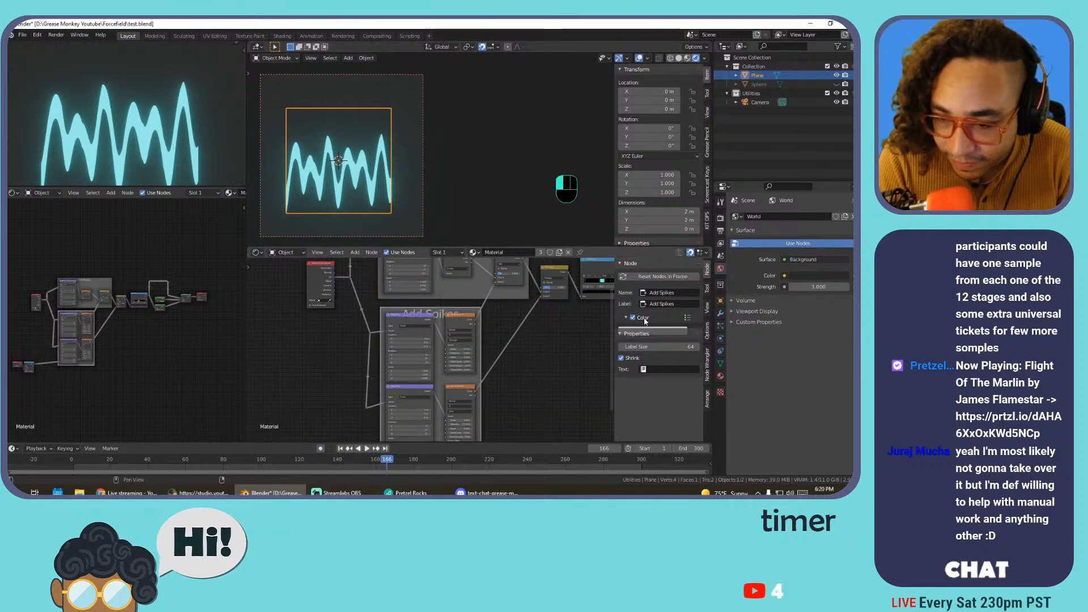
left_click(646, 333)
left_click_drag(652, 241, 645, 235)
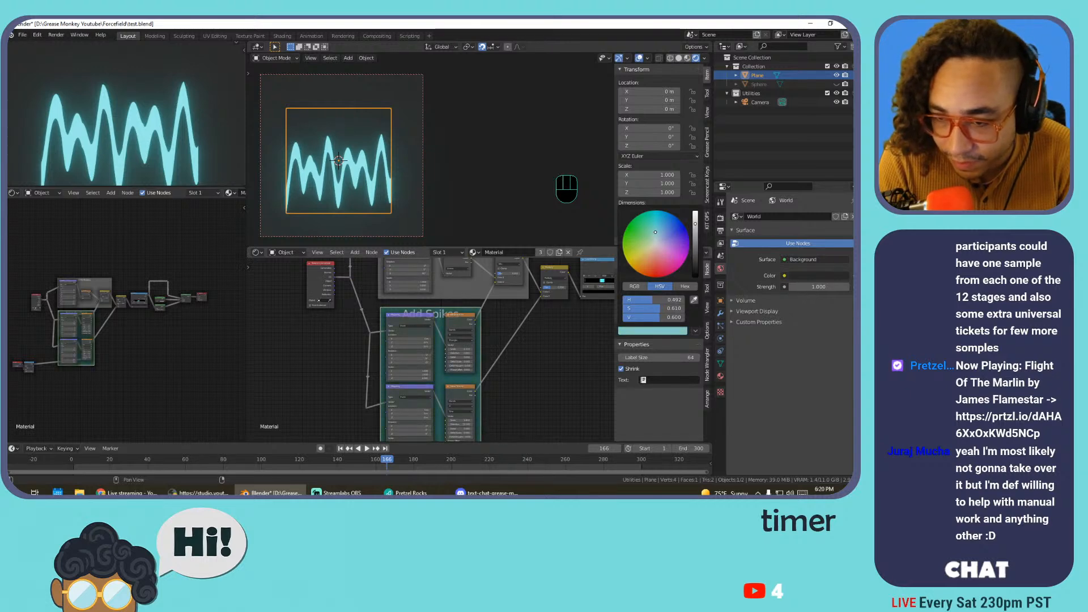
left_click(463, 289)
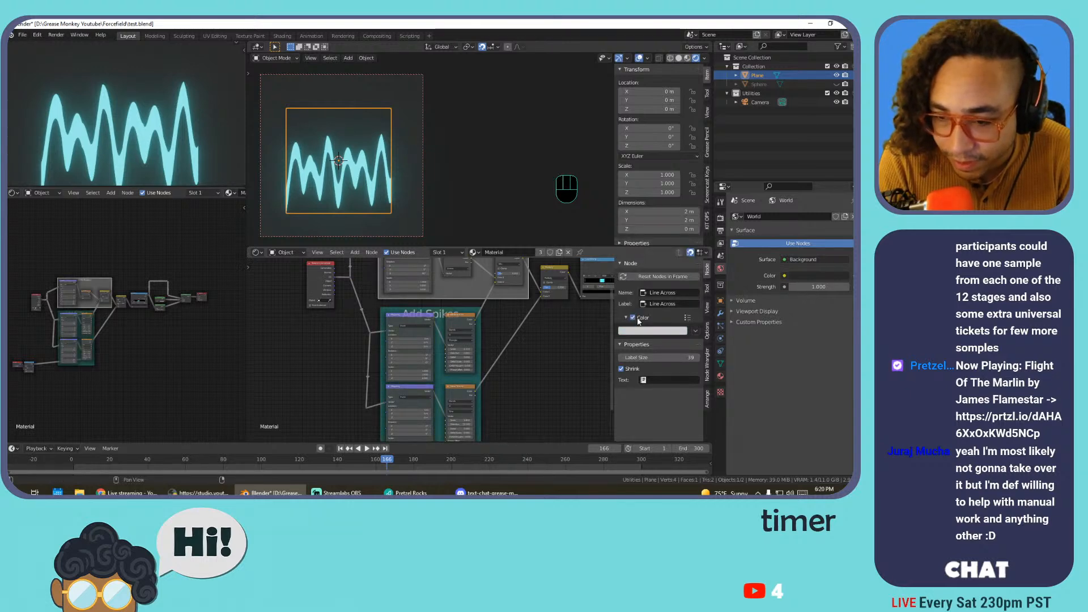
left_click(651, 331)
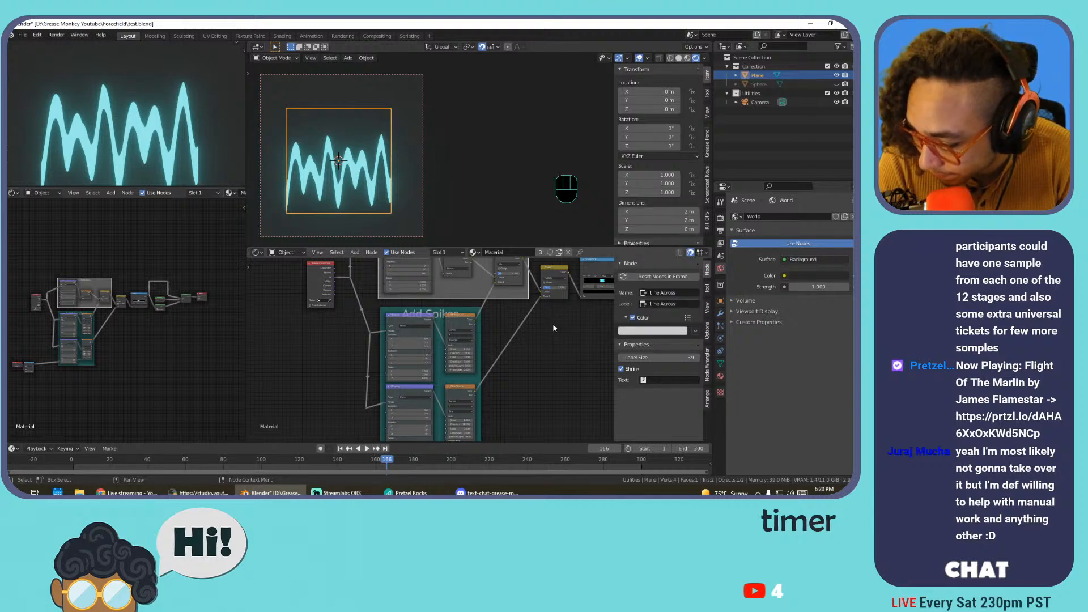
Group the Transparent, Emission and Mix Shader nodes before the Material Output in a new frame
scroll(551, 350, "up", 2)
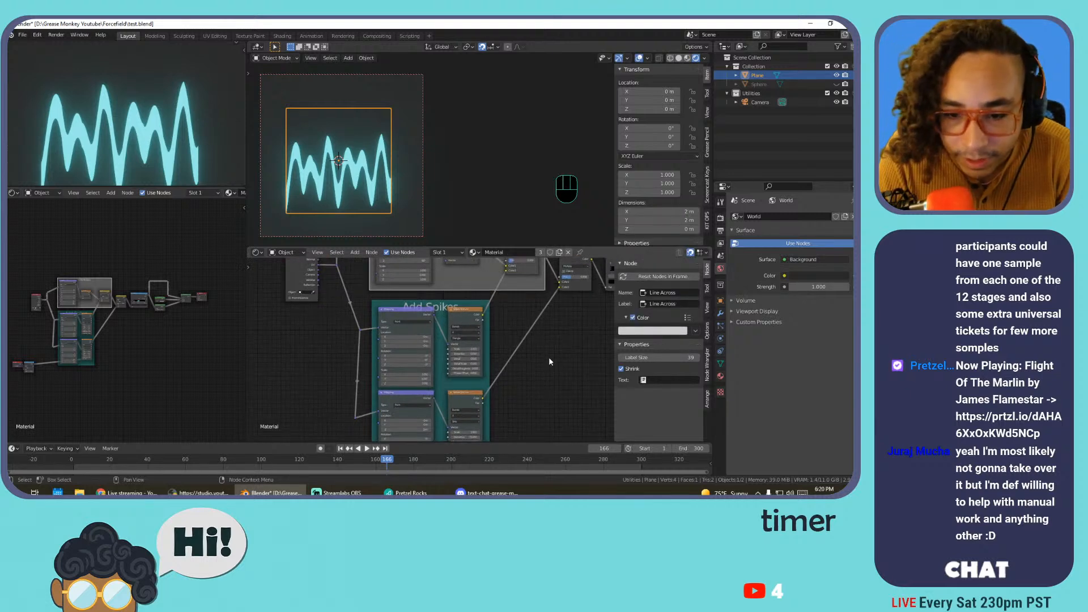
middle_click_drag(551, 373, 380, 366)
scroll(541, 329, "down", 2)
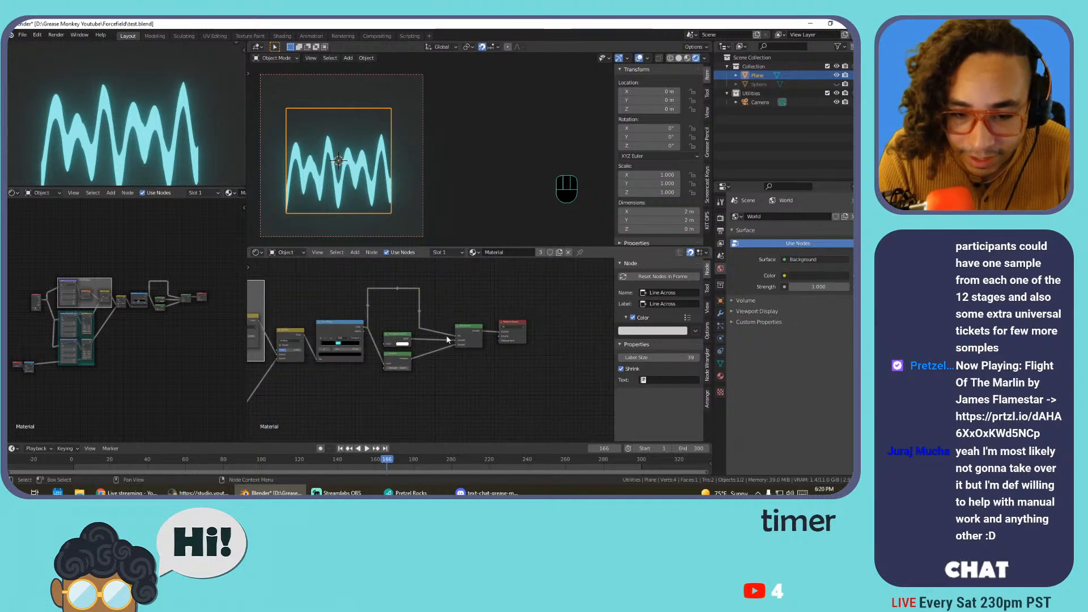
left_click_drag(391, 314, 477, 348)
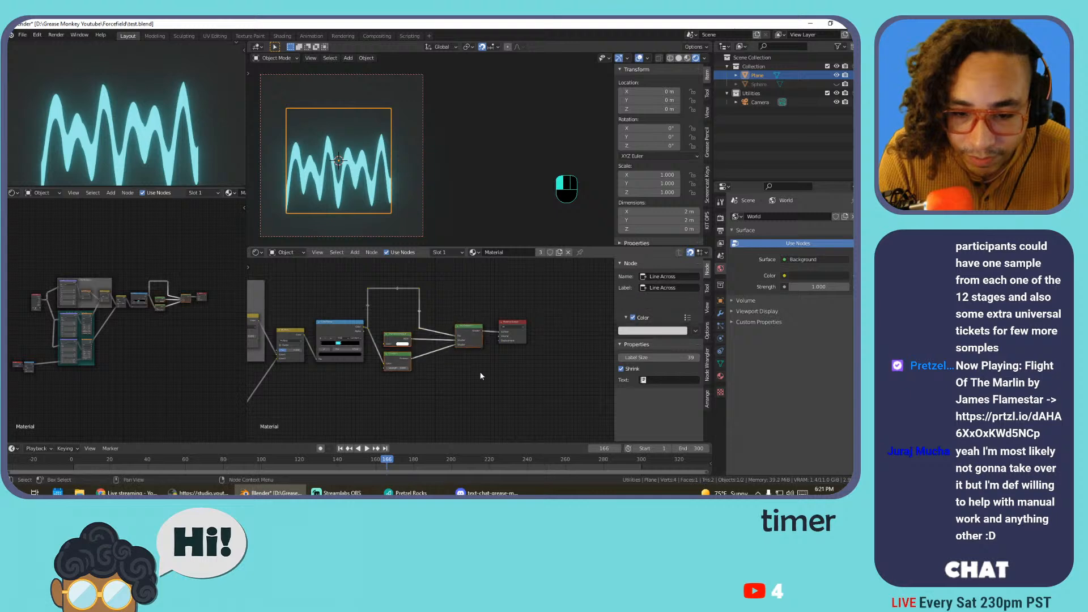
key("shift+p")
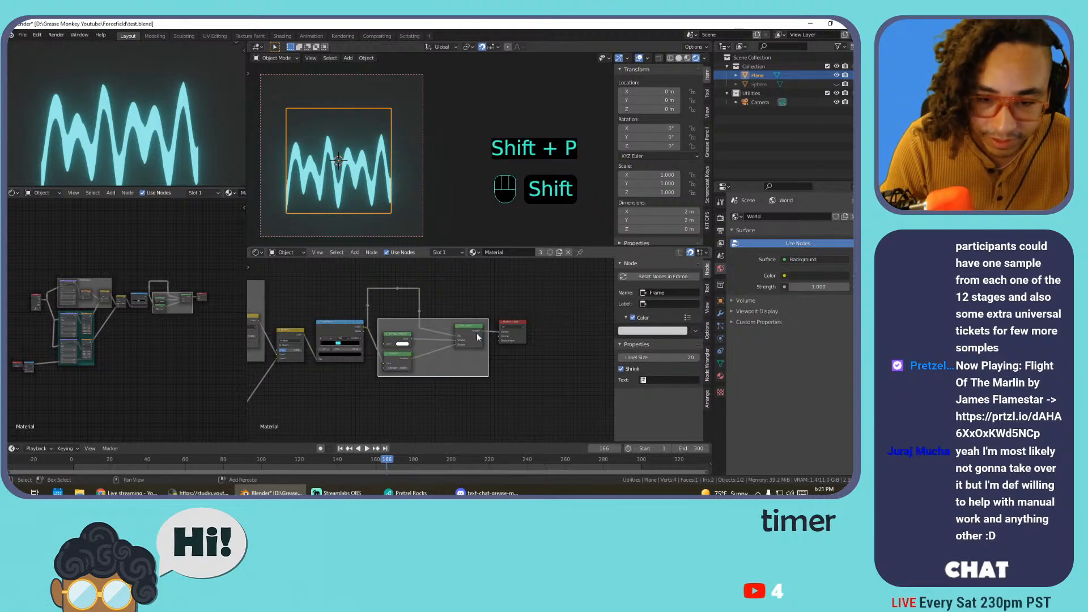
Set the shader frame's name and label to "MASKING" and give it a blue custom colour
left_click(667, 292)
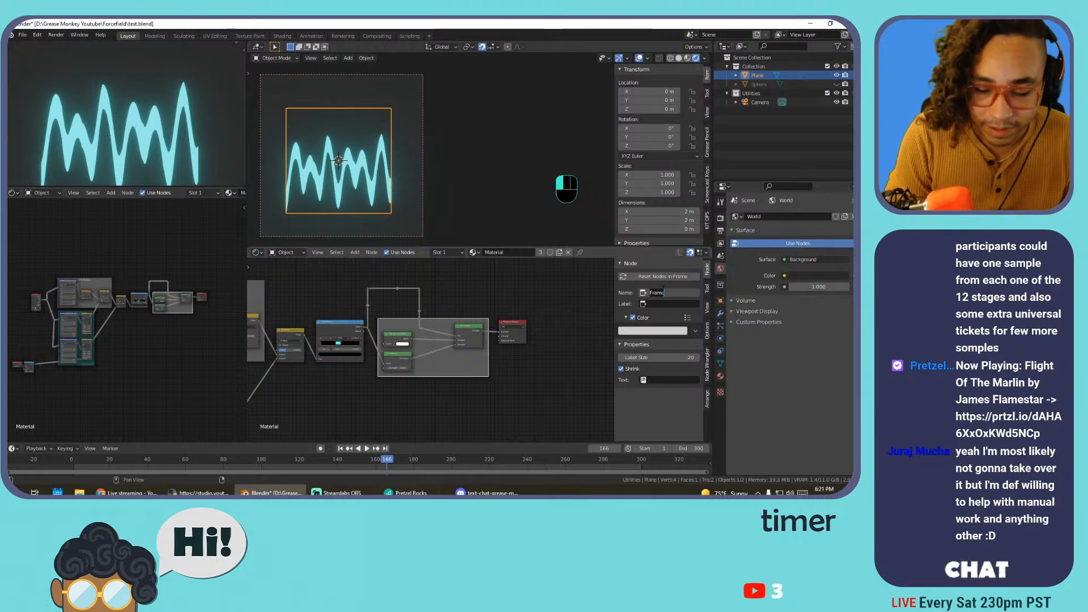
type("MASKIN")
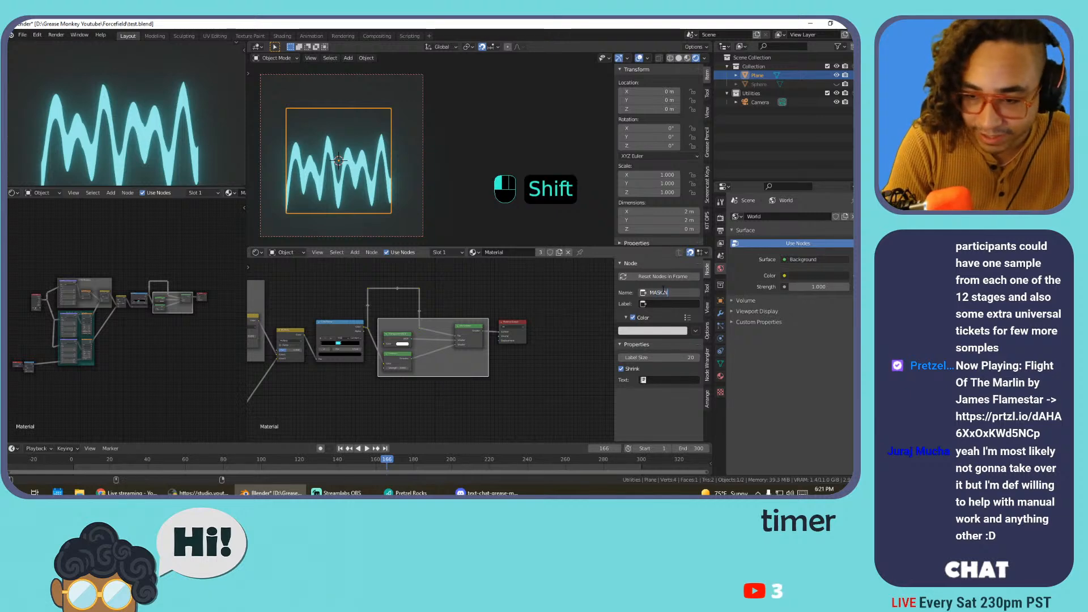
type("G")
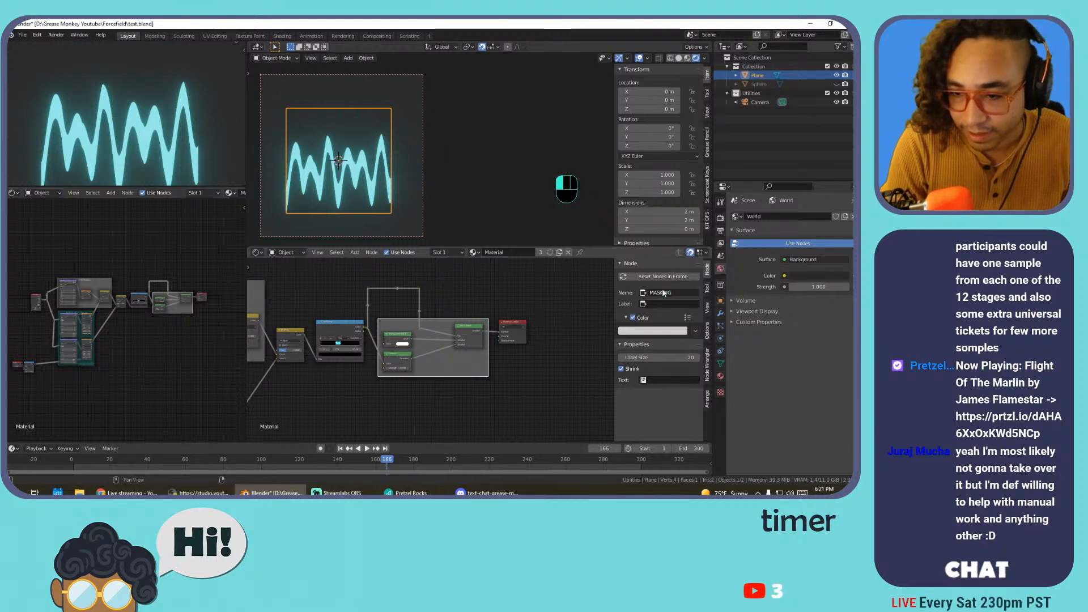
key("Tab")
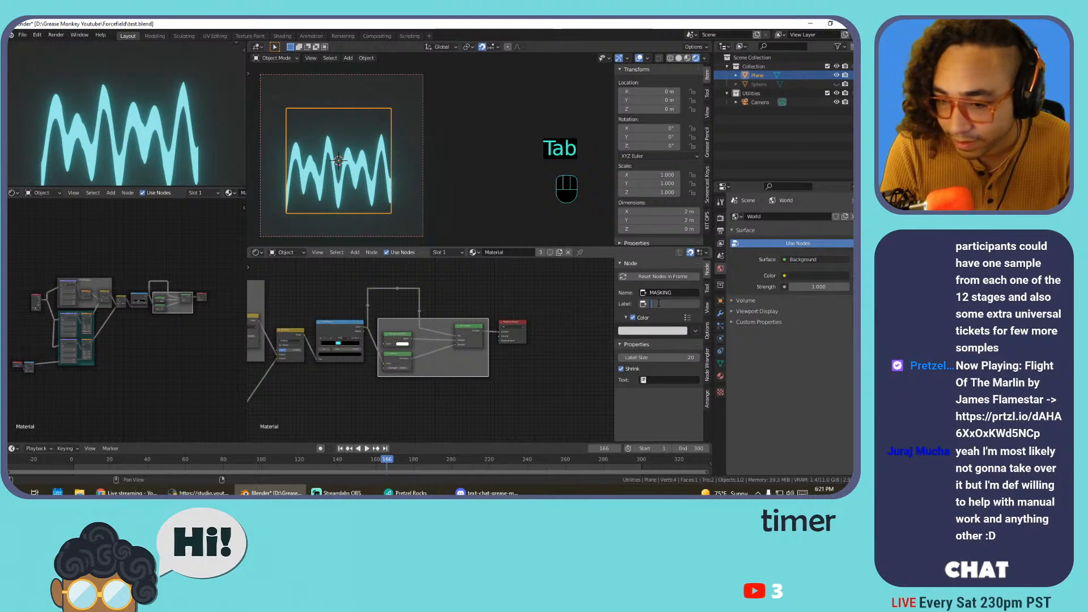
type("MASKING")
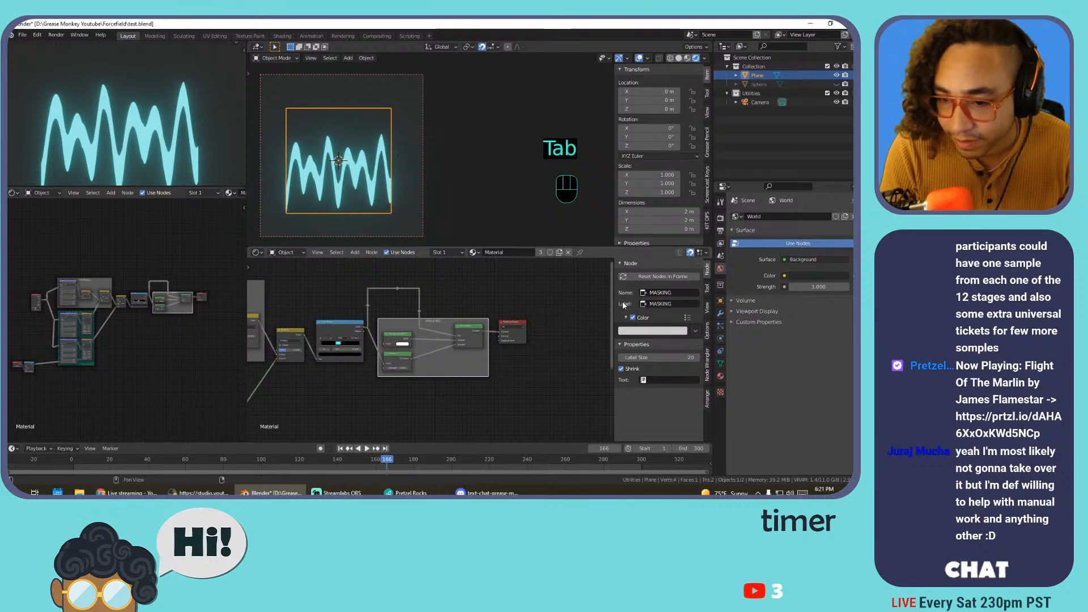
left_click(645, 331)
left_click_drag(655, 245, 659, 223)
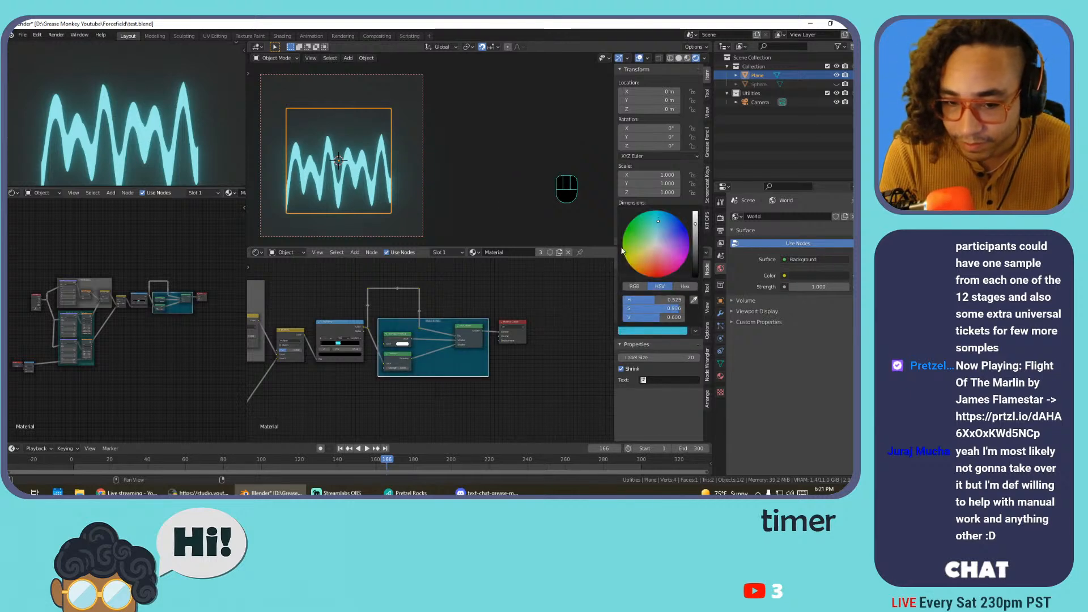
Try moving the ColorRamp's cyan stop and second black stop to vary the line thickness, undoing each change
middle_click_drag(336, 369, 455, 369)
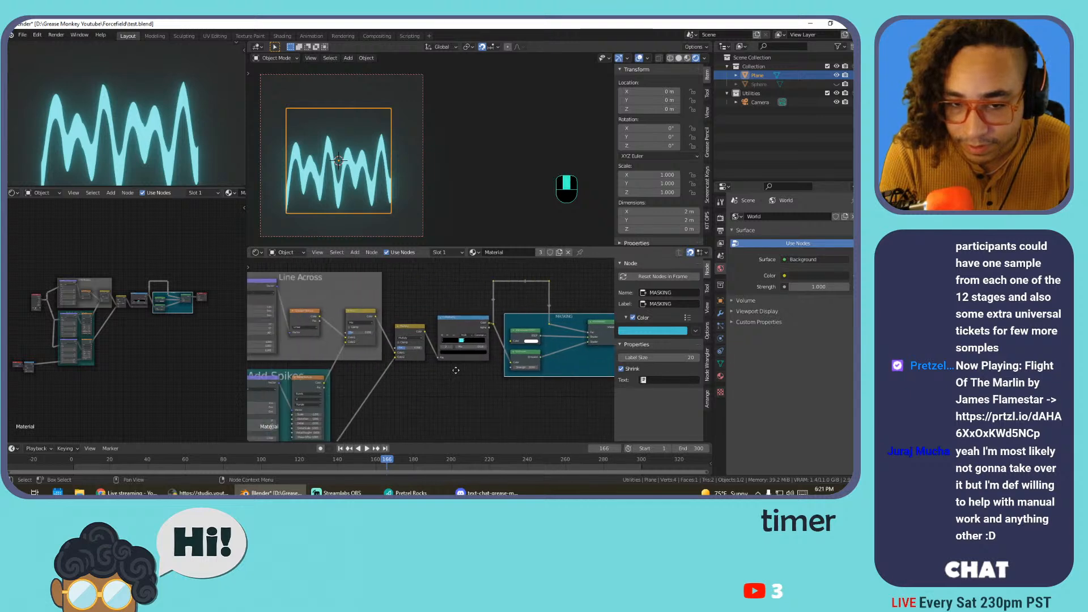
scroll(458, 368, "up", 10)
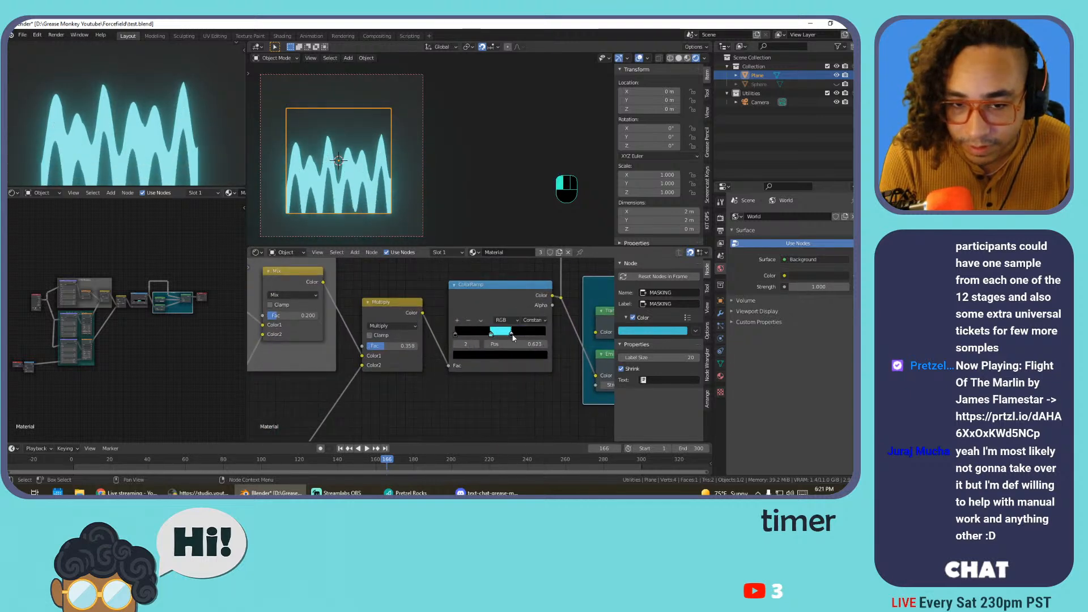
key("ctrl+z")
left_click_drag(490, 339, 460, 343)
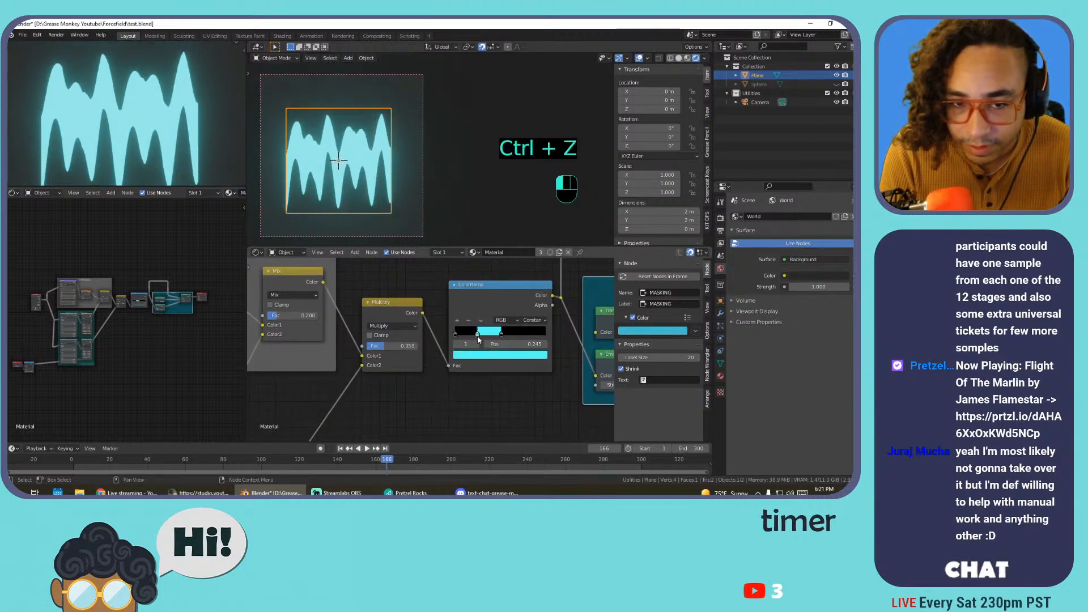
key("ctrl+z")
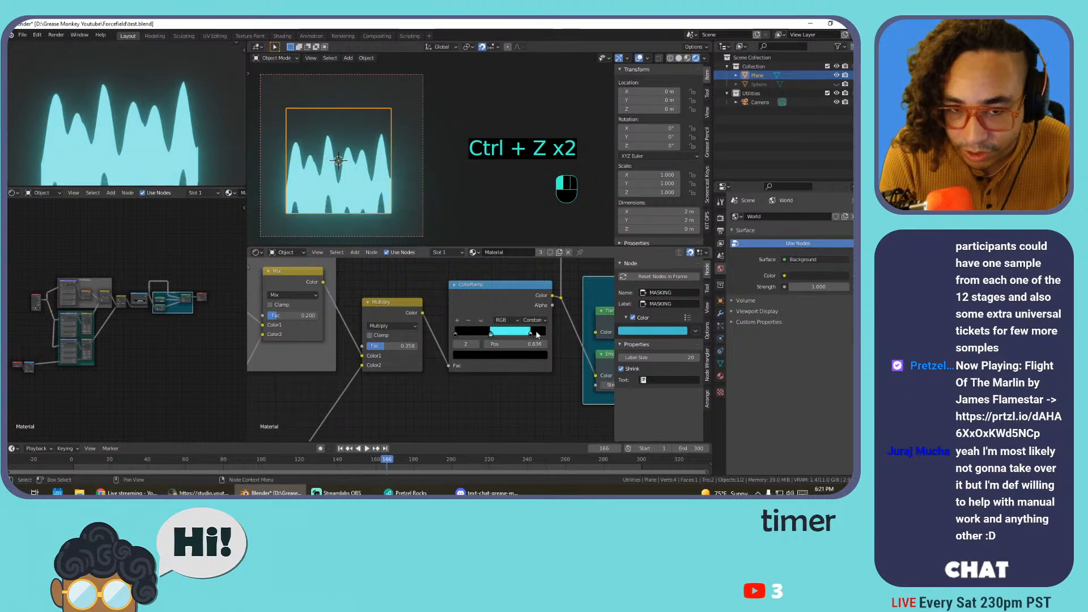
left_click(531, 335)
key("ctrl+z")
key("ctrl+z")
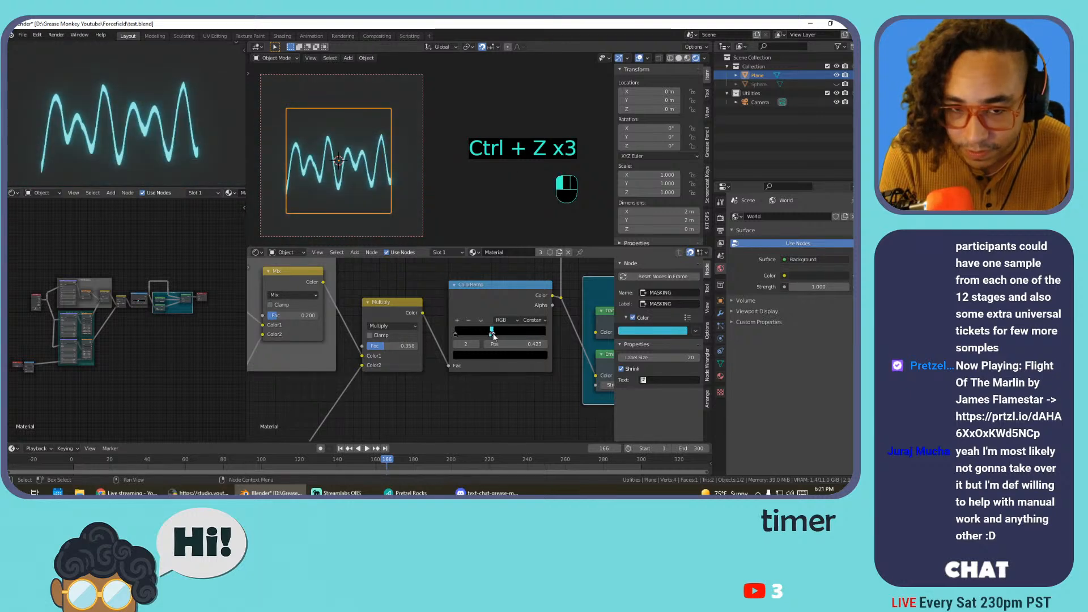
Try B-Spline interpolation on the ColorRamp with its first black stop at 0.300 during animation playback, and undo back past the MASKING frame's colour change
left_click(532, 320)
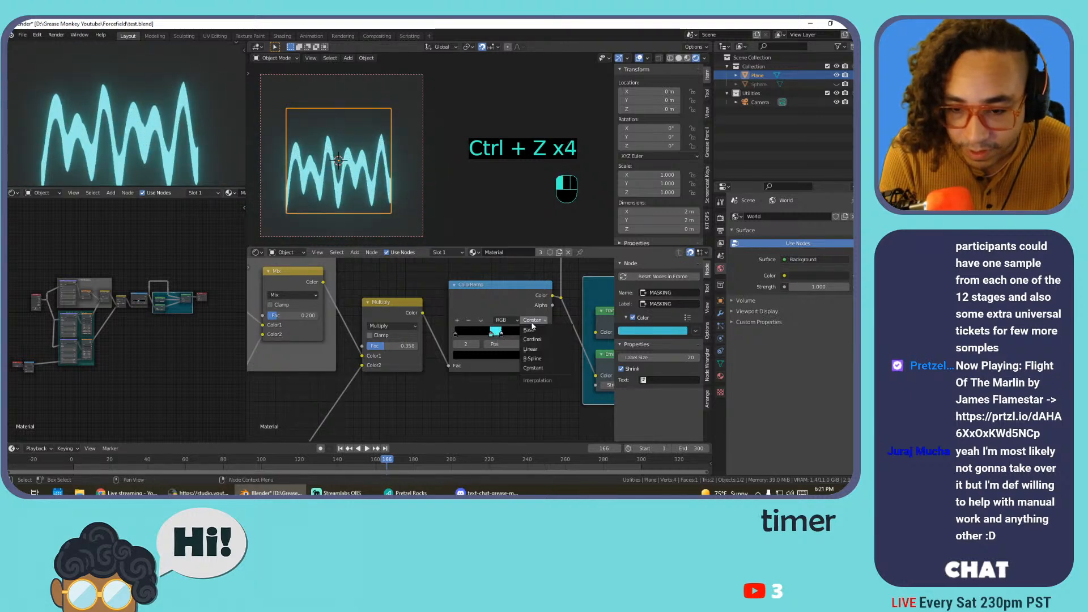
left_click(531, 353)
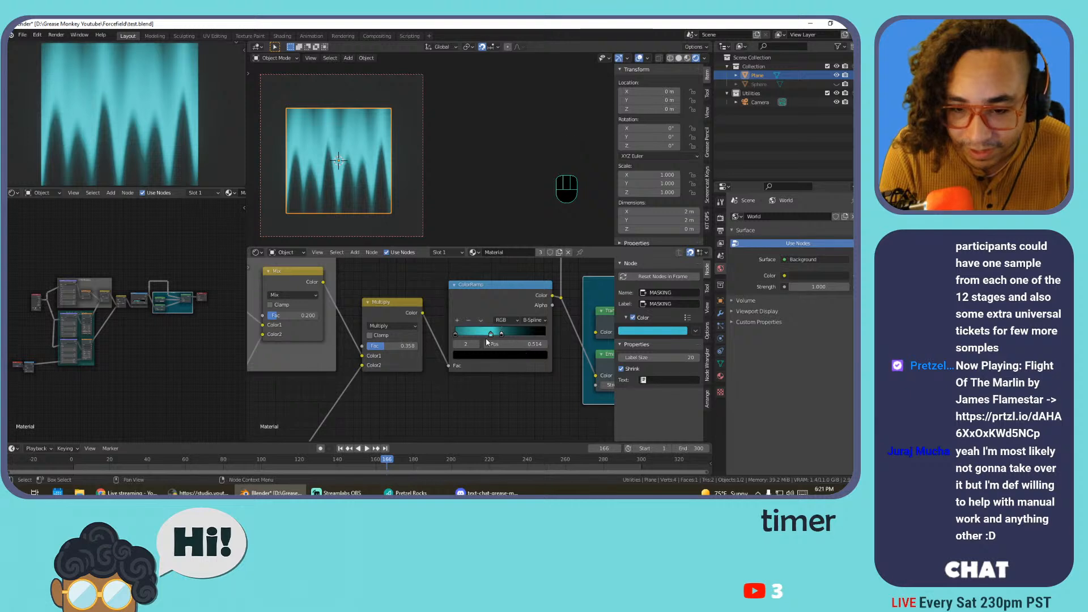
key("space")
left_click_drag(462, 334, 490, 335)
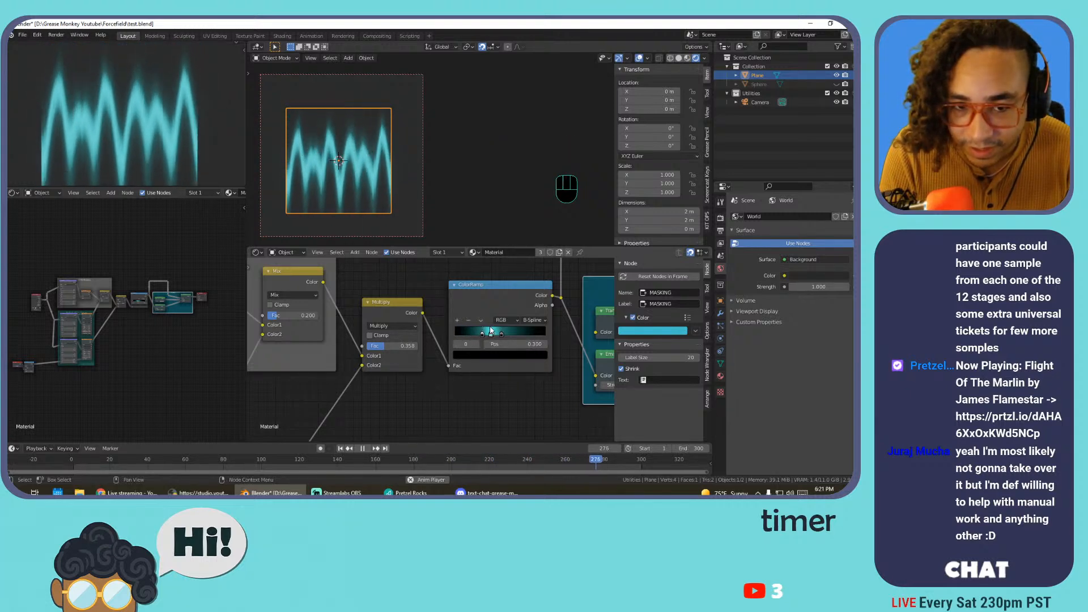
key("ctrl+z")
key("ctrl+z")
key("ctrl+z")
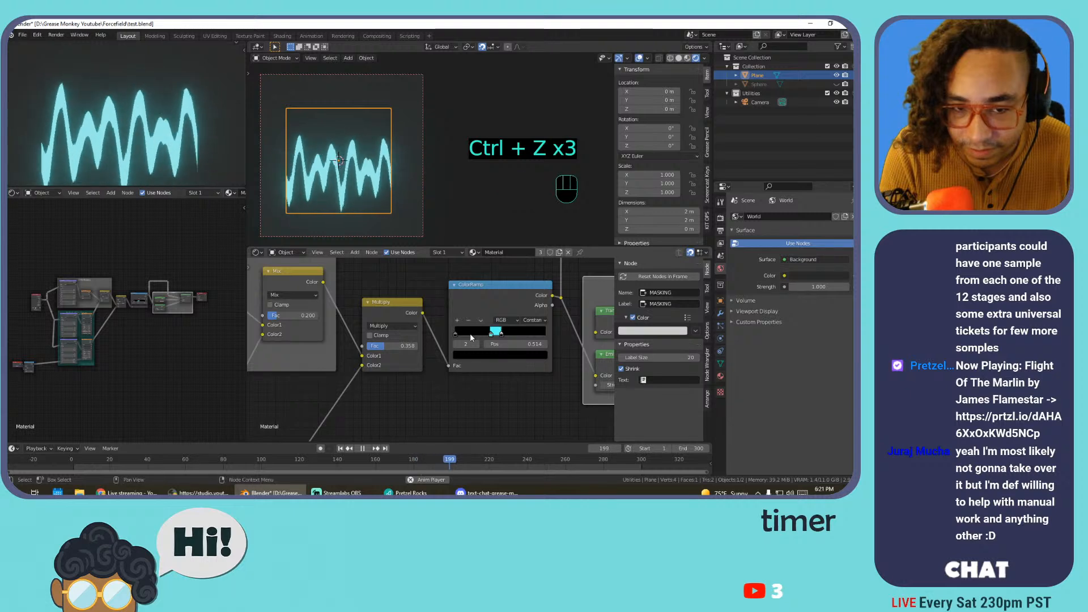
key("space")
scroll(478, 369, "down", 3)
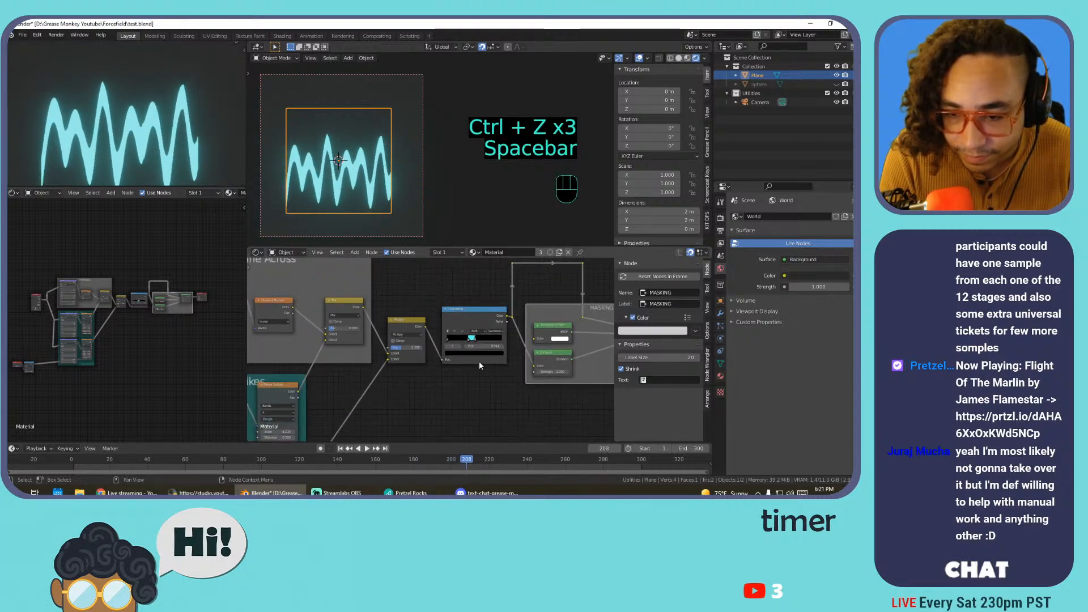
Save the current Blender file
key("ctrl+s")
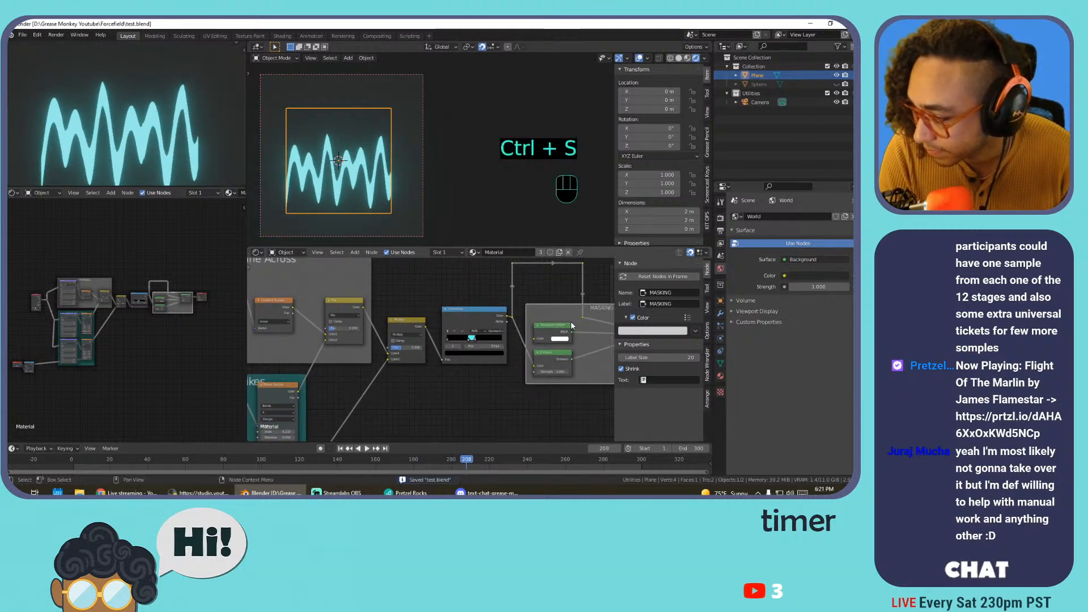
scroll(424, 360, "down", 3)
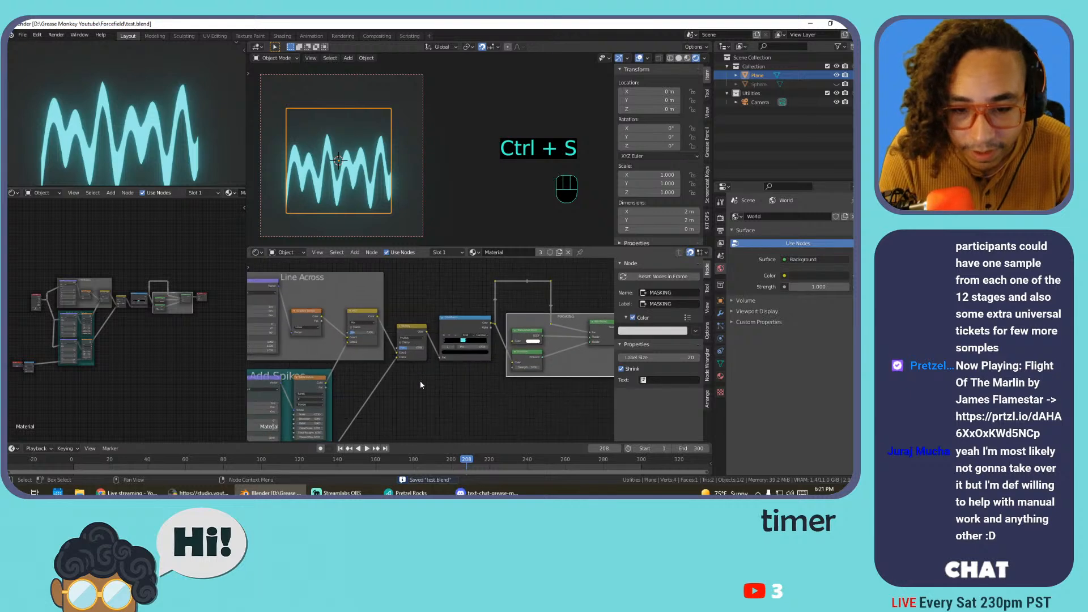
scroll(419, 378, "up", 5)
middle_click_drag(439, 368, 535, 341)
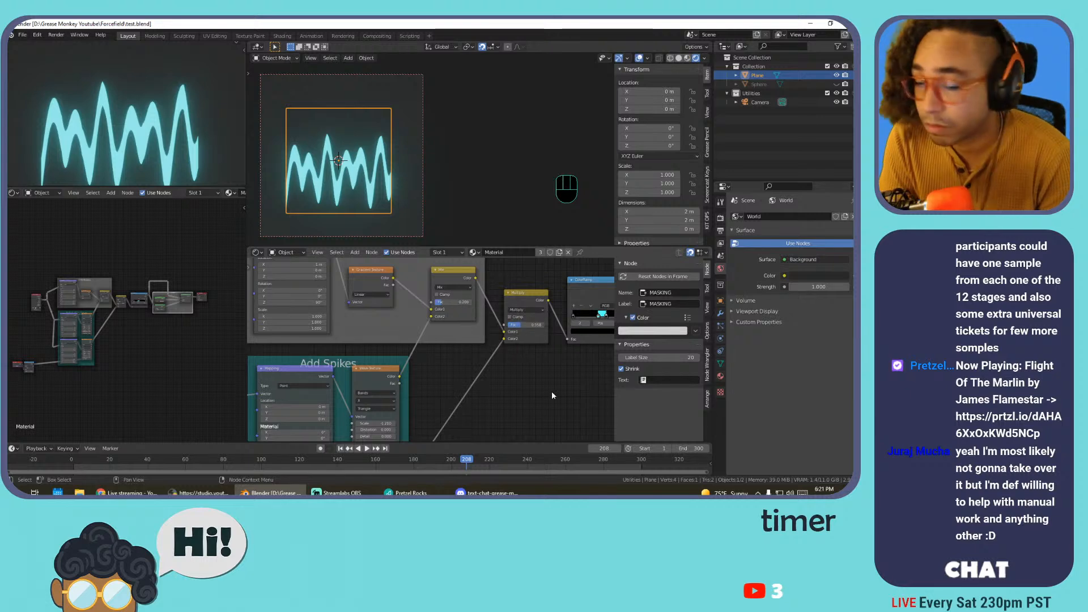
Try the Multiply node's factor at 0.000 and slightly above while playing the animation
mouse_move(526, 325)
left_mouse_down()
mouse_move(550, 325)
mouse_move(505, 327)
left_mouse_up()
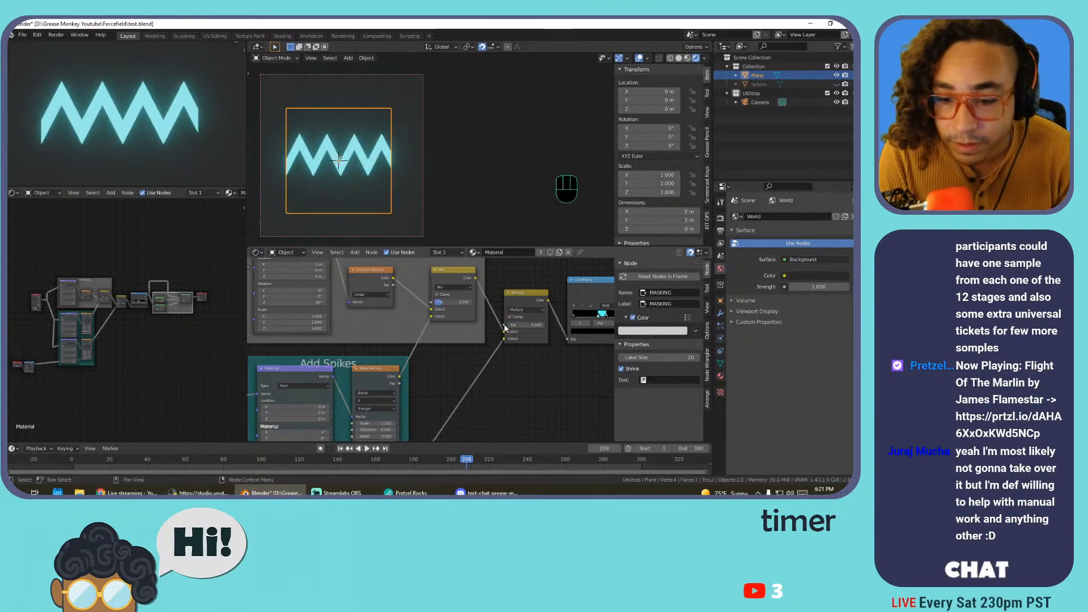
key("space")
key("space")
key("space")
key("space")
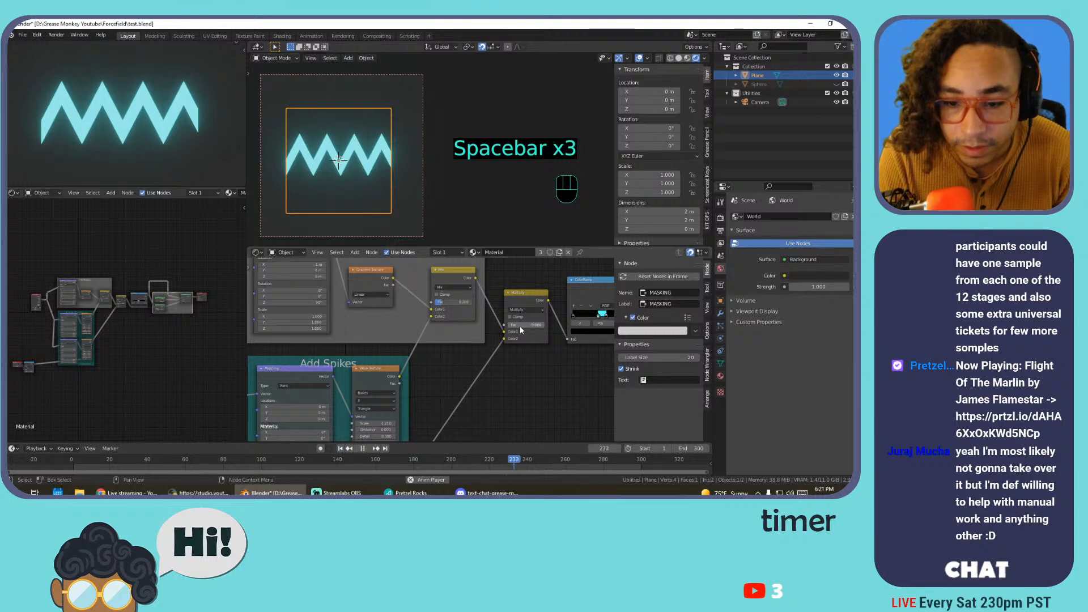
key("space")
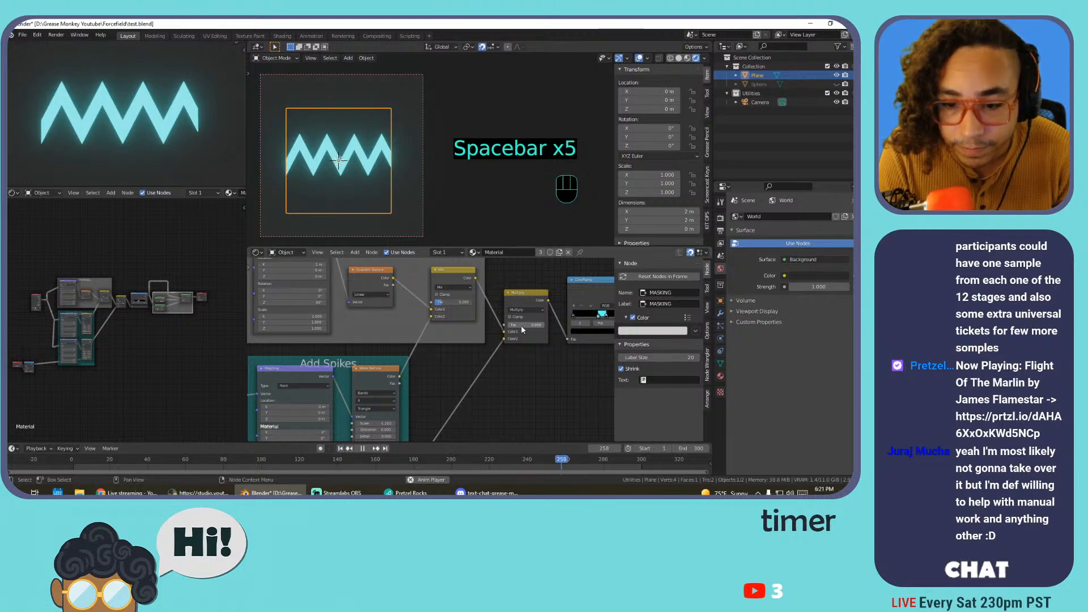
left_click_drag(522, 324, 531, 324)
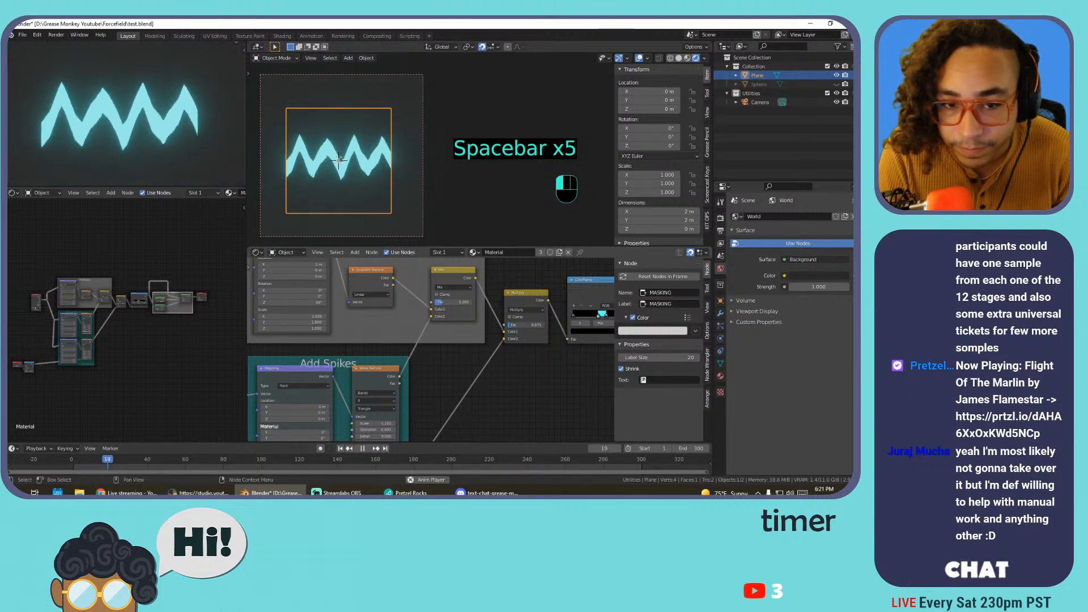
key("space")
key("space")
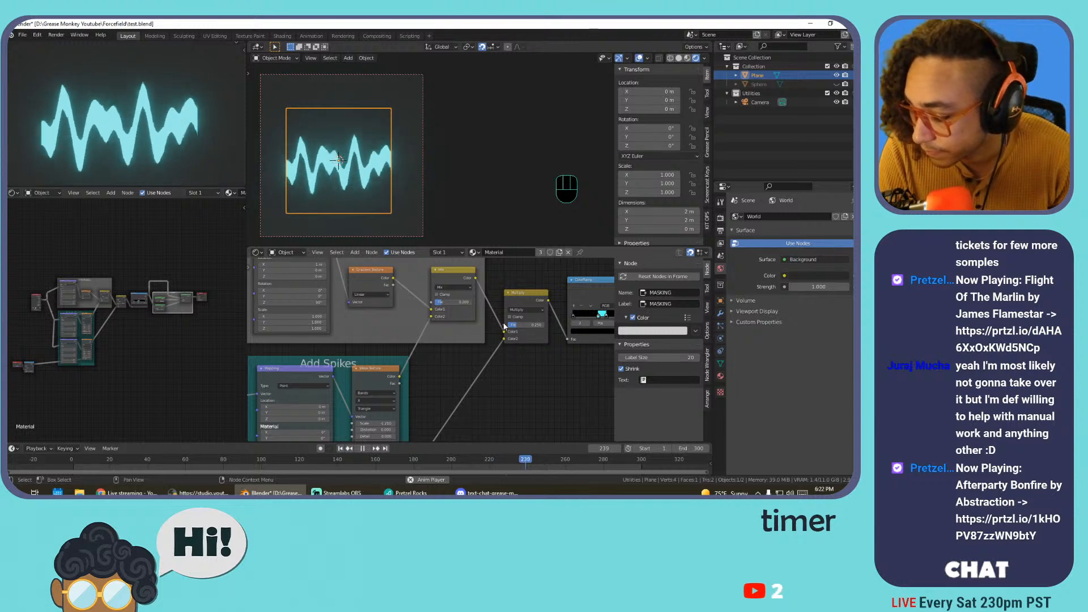
Switch the Multiply node before the ColorRamp to Mix blending with a factor of 0.225
left_click_drag(502, 321, 517, 325)
left_click(527, 309)
left_click(524, 319)
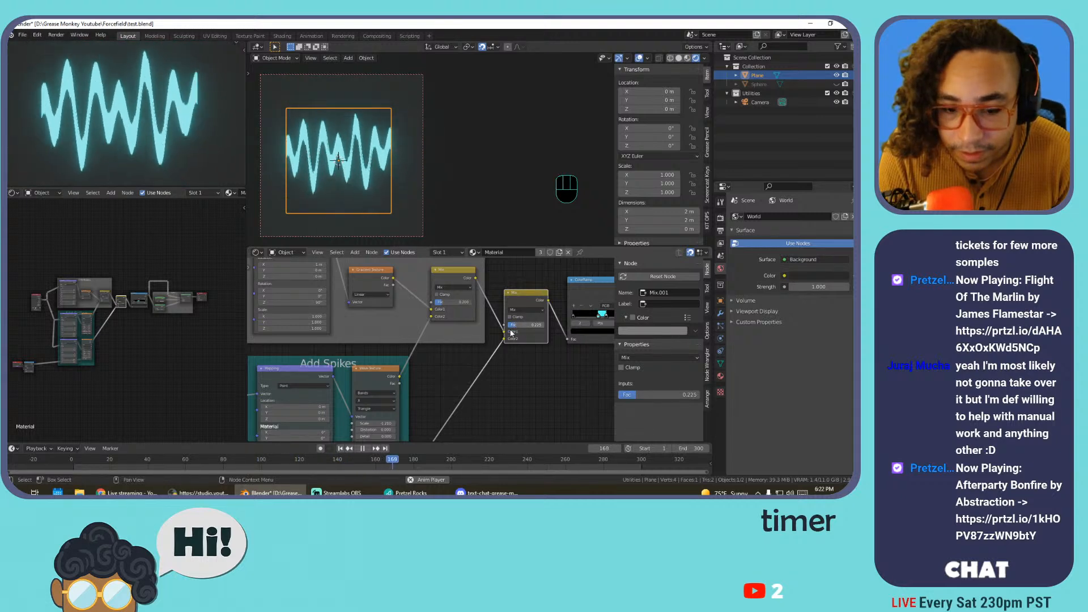
Set the wave profile of the lower Wave Texture in the Add Spikes frame to Triangle
middle_click_drag(416, 375, 510, 315)
middle_click_drag(536, 371, 525, 303)
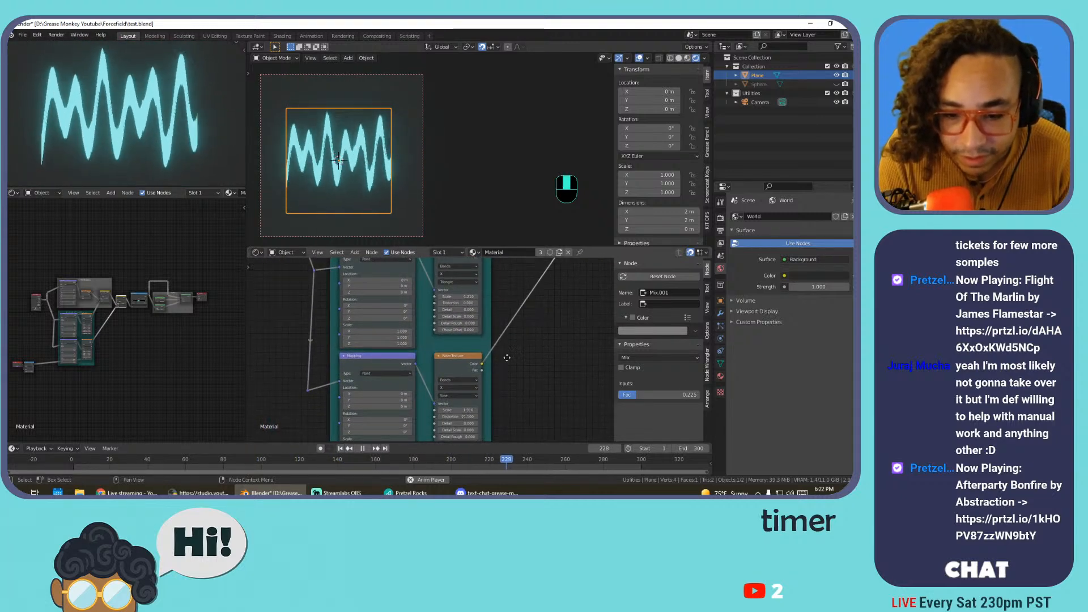
middle_click_drag(507, 358, 514, 305)
scroll(470, 343, "up", 2)
left_click(469, 344)
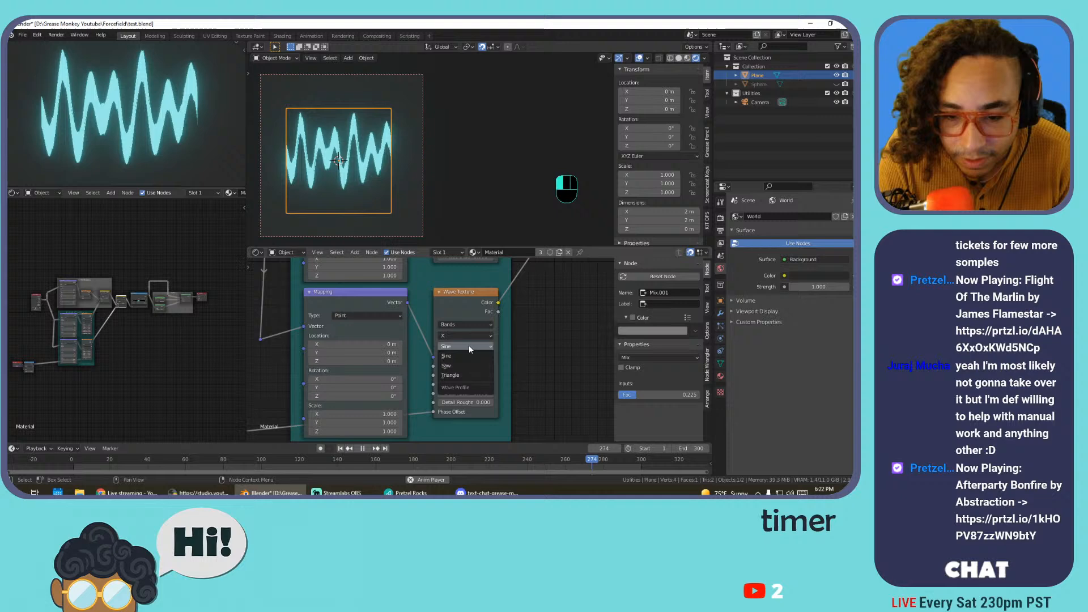
left_click(457, 374)
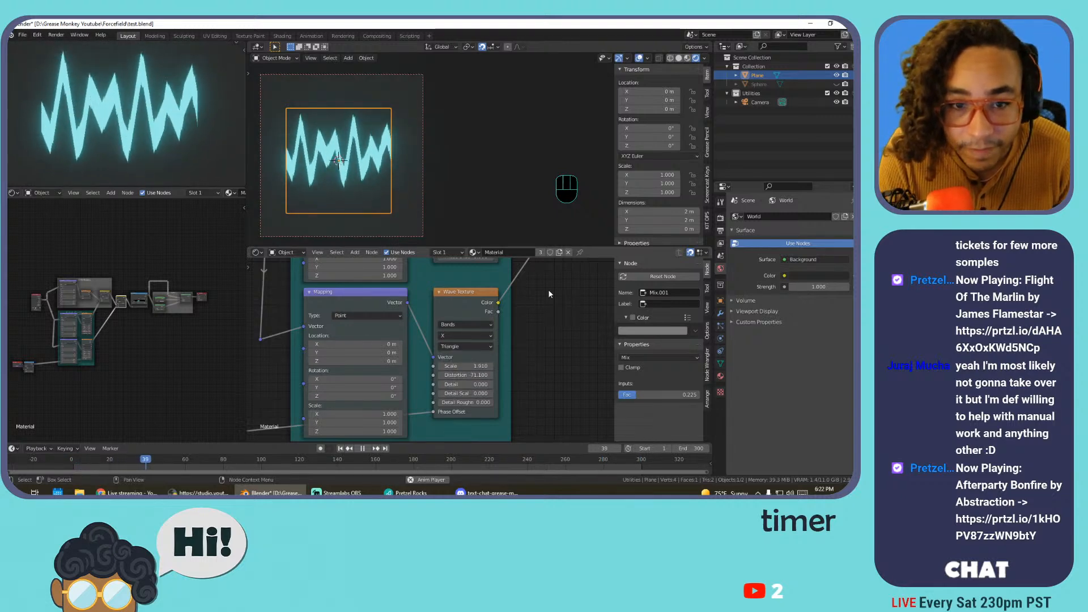
Set the lower Wave Texture's distortion to 0.000 and adjust its scale to vary the spike spacing
middle_click_drag(549, 294, 535, 298)
left_click_drag(453, 379, 470, 378)
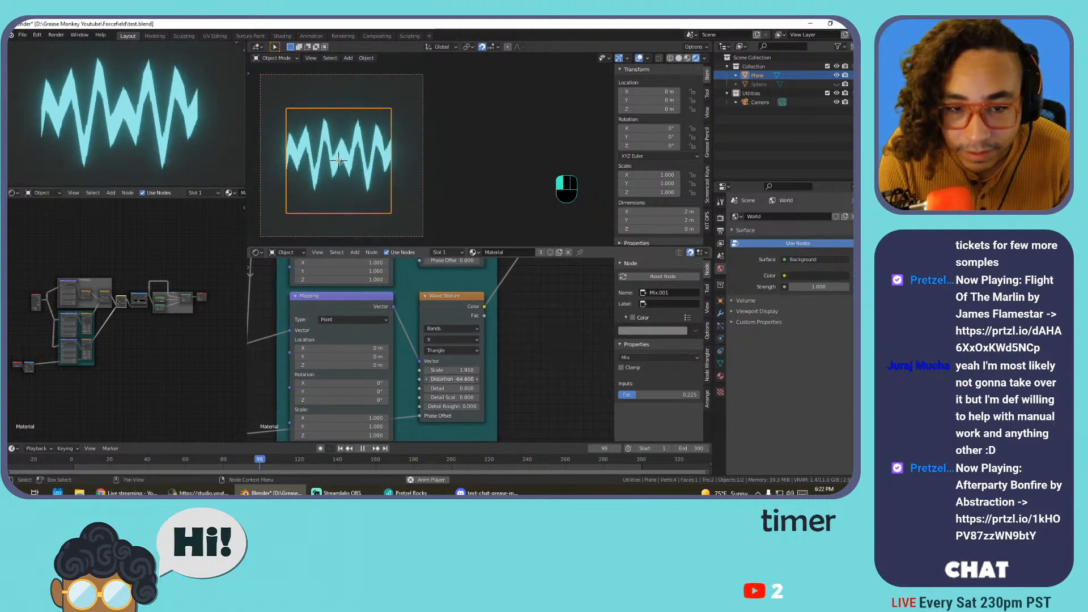
left_click(461, 379)
type("0.9")
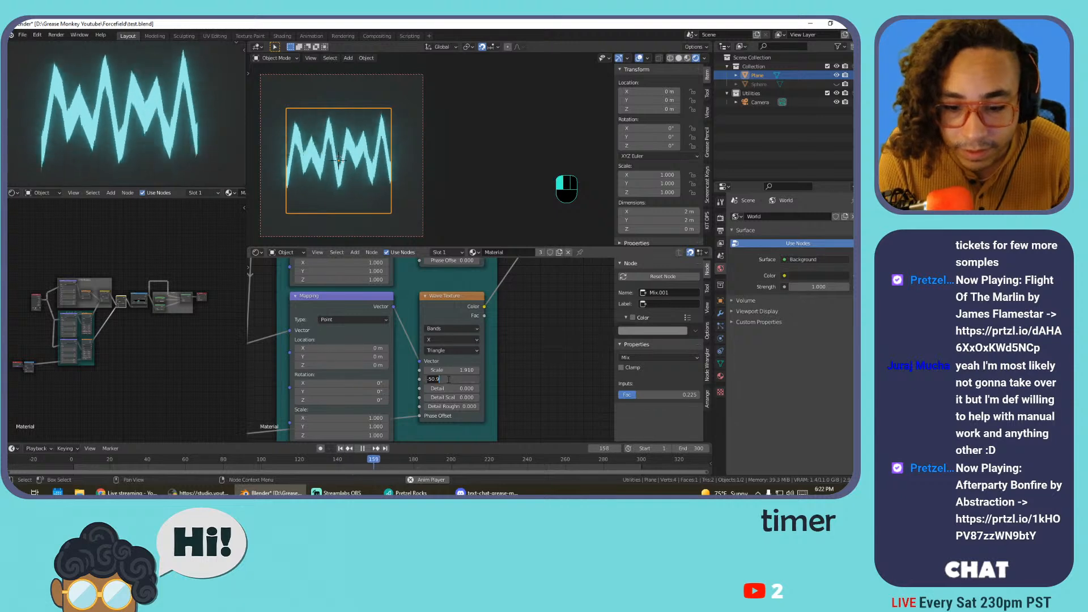
key("Return")
mouse_move(467, 371)
left_mouse_down()
mouse_move(425, 372)
mouse_move(539, 371)
mouse_move(487, 371)
left_mouse_up()
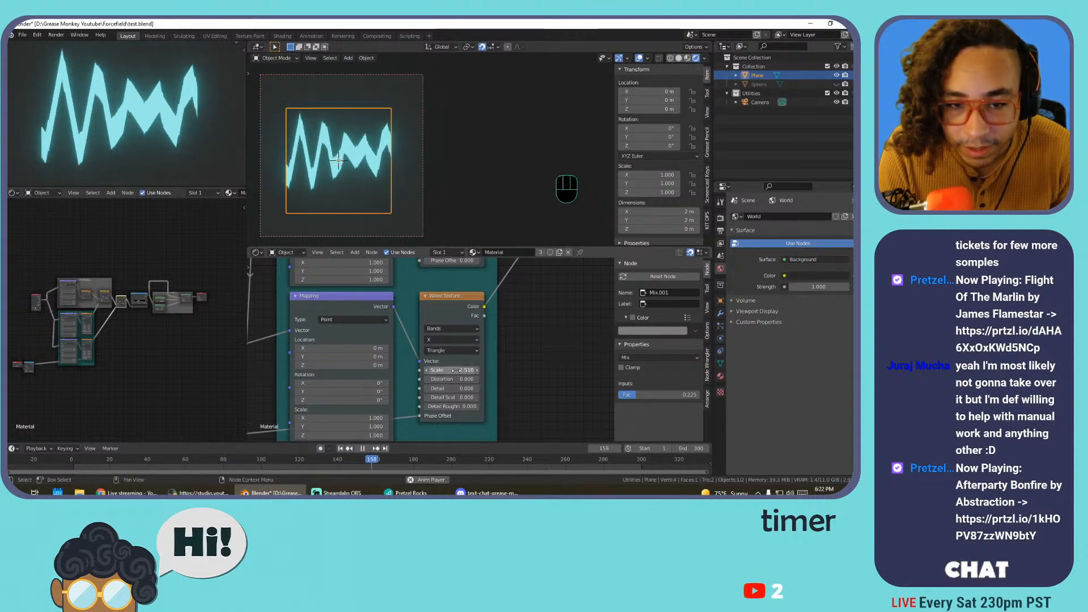
Set the factor of the Mix node before the ColorRamp to 0.000 and stop the animation playback
scroll(490, 366, "down", 1)
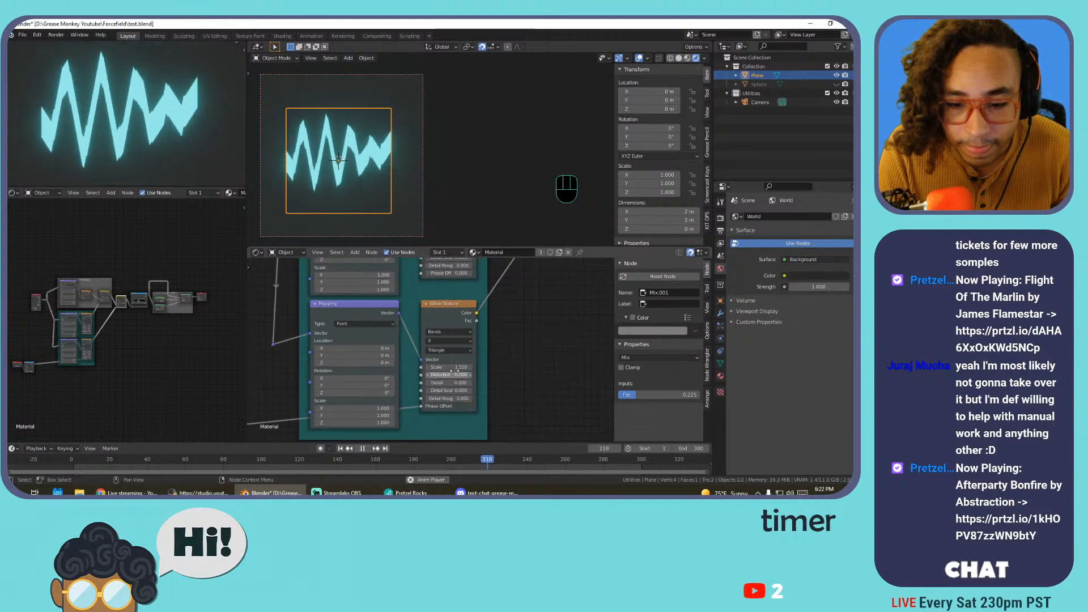
scroll(490, 351, "down", 2)
middle_click_drag(521, 335, 475, 444)
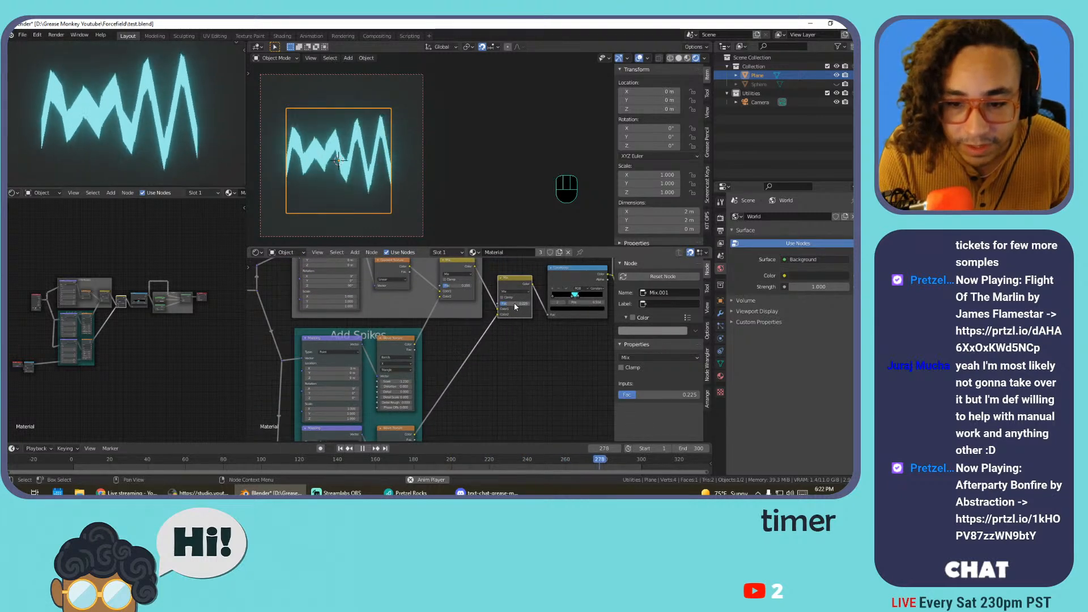
left_click_drag(517, 304, 498, 304)
key("space")
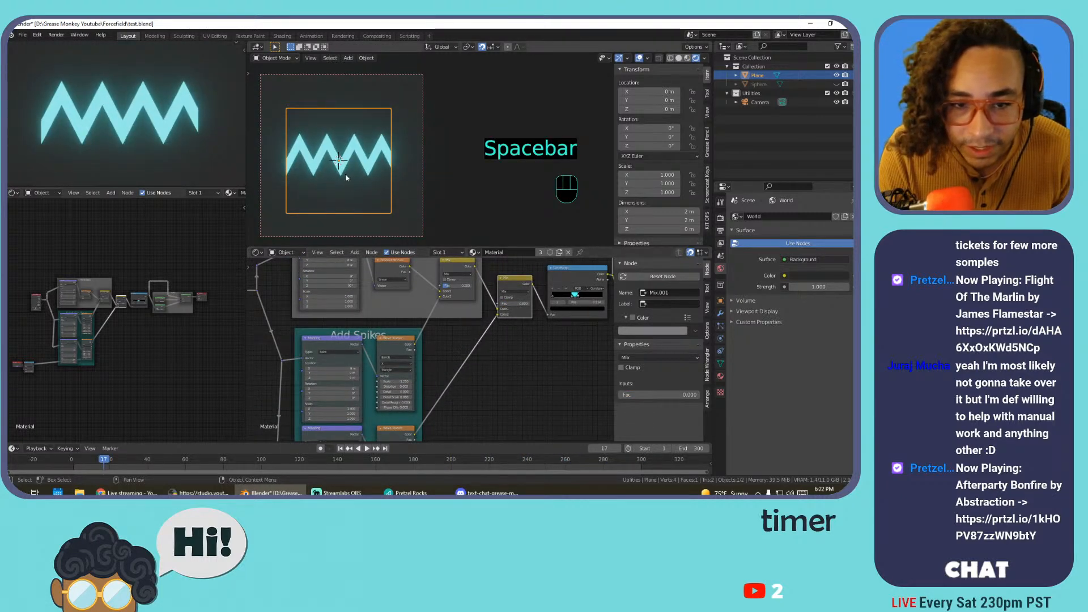
Try adjusting the location of the upper Mapping node in the Add Spikes frame, and undo the change
scroll(345, 174, "up", 3)
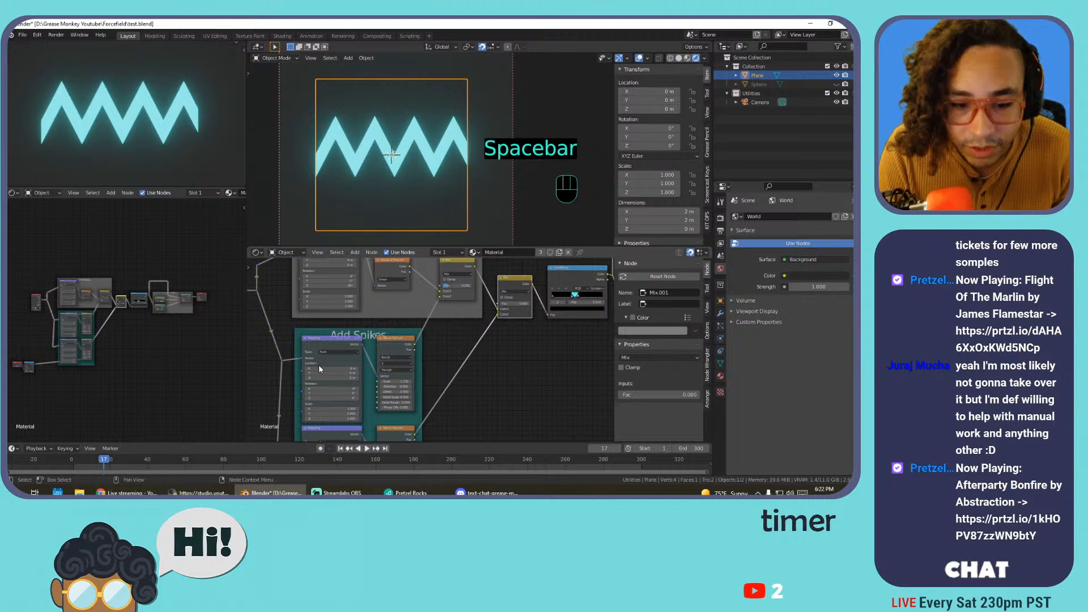
mouse_move(318, 368)
left_mouse_down("shift")
mouse_move(357, 369)
mouse_move(333, 373)
left_mouse_up("shift")
key("ctrl+z")
key("ctrl+z")
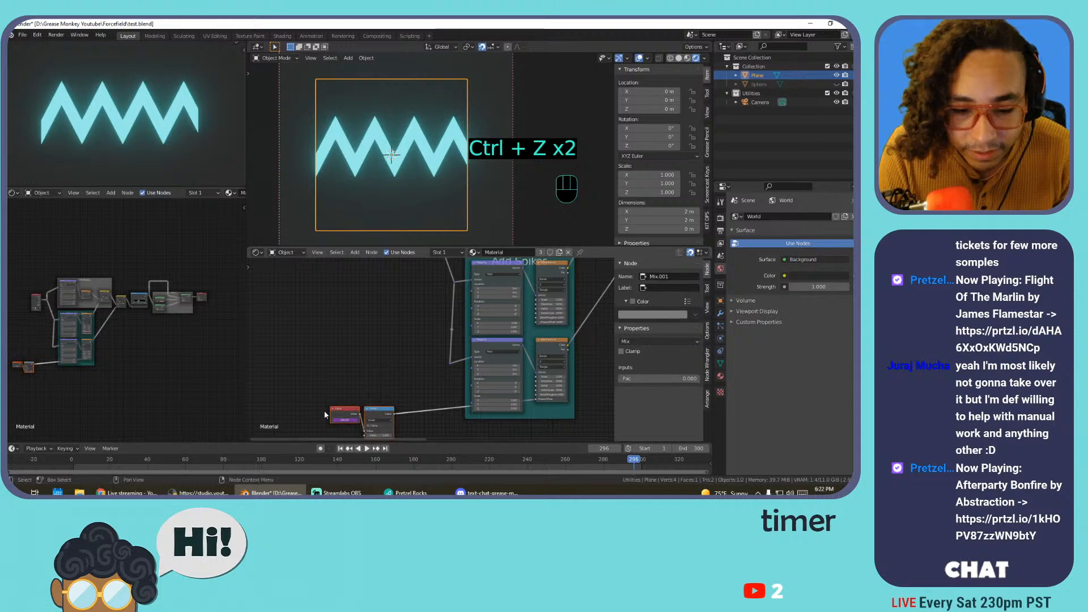
Move the Value and Divide nodes slightly closer to the Add Spikes frame and select the Divide node
left_click(335, 408)
key("g")
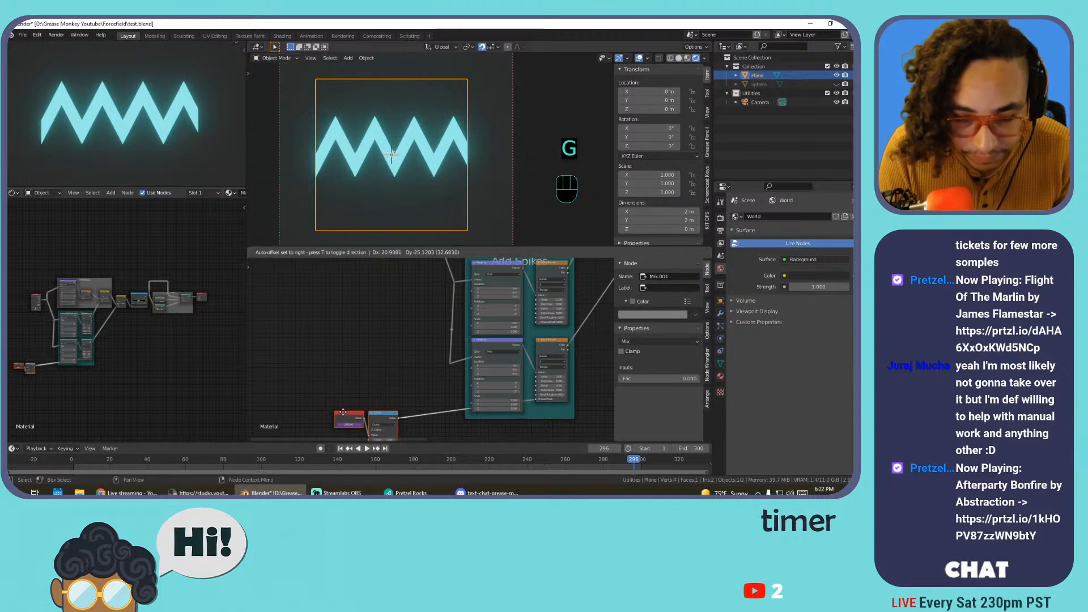
middle_click_drag(396, 388, 335, 344)
left_click(326, 380)
left_click(338, 377)
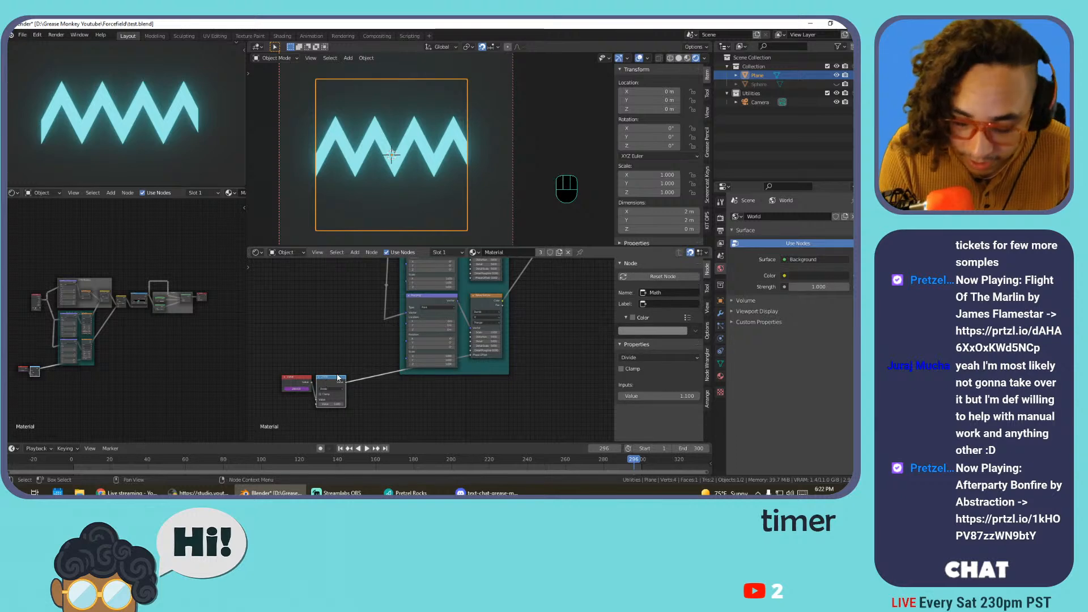
Add a reroute to the Divide node's linked output and duplicate it near the lower Wave Texture's Phase Offset input
key("KP_Divide")
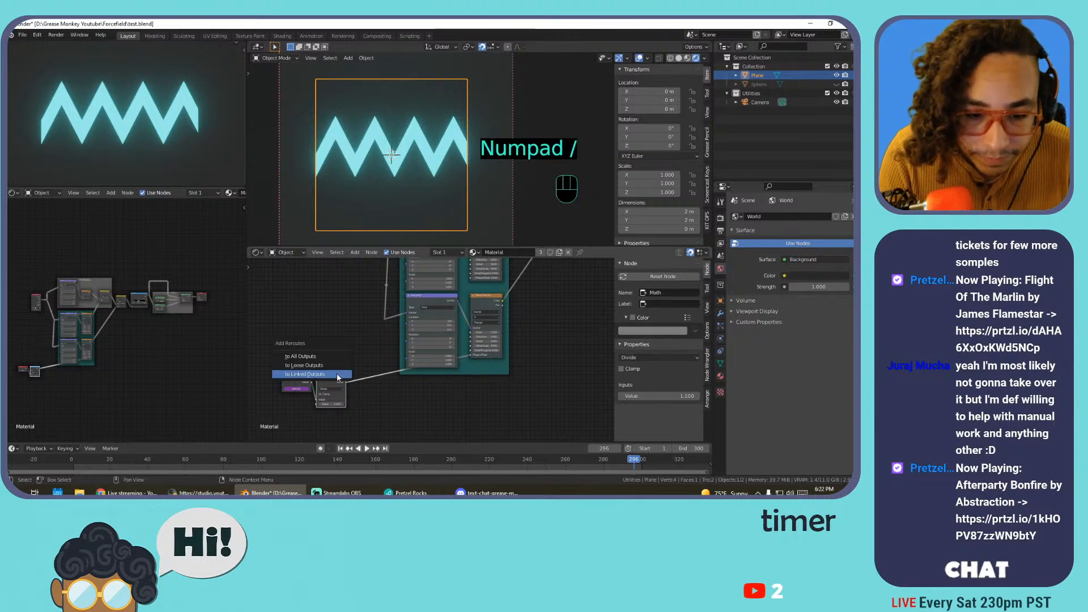
left_click(339, 374)
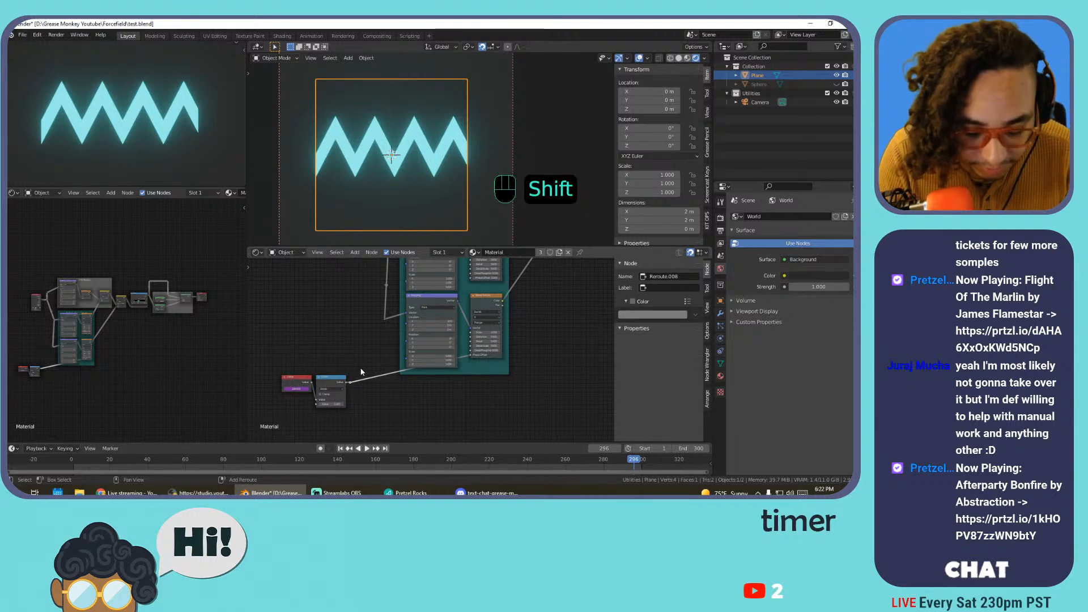
key("shift+d")
left_click(474, 345)
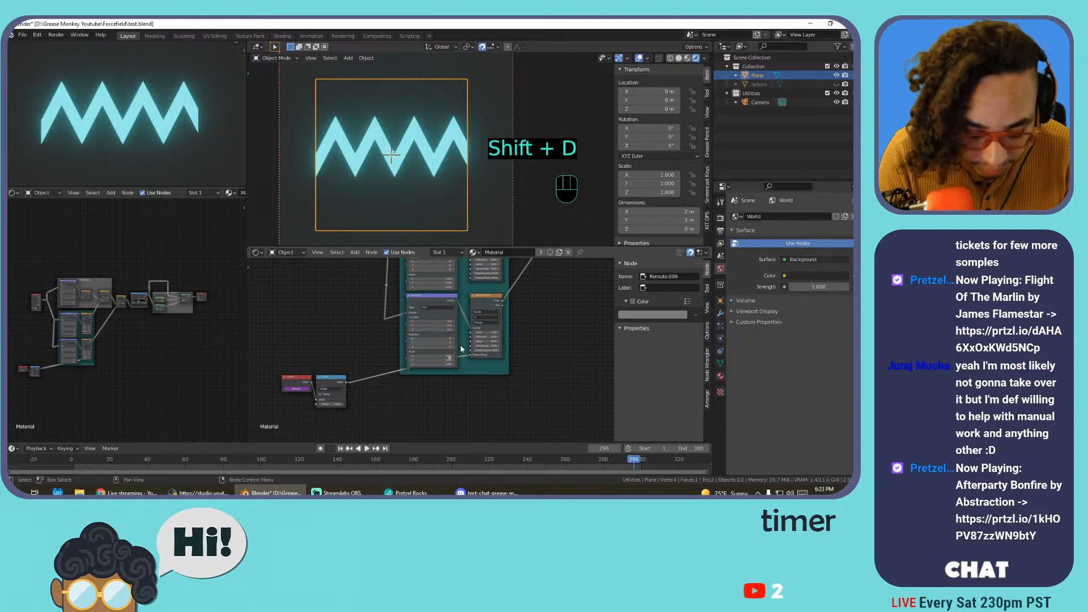
key("g")
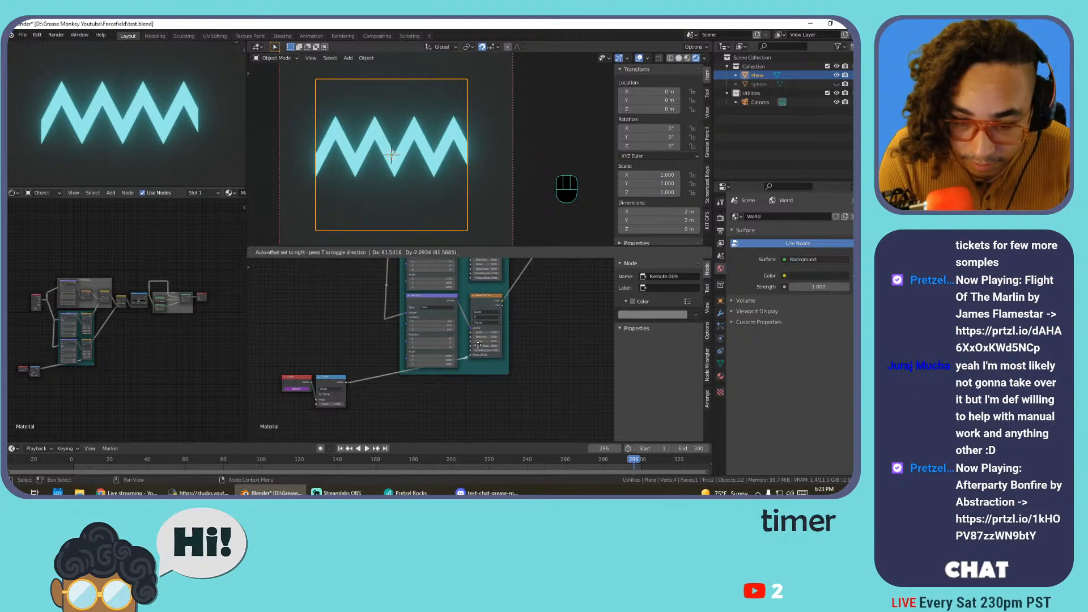
left_click(363, 374)
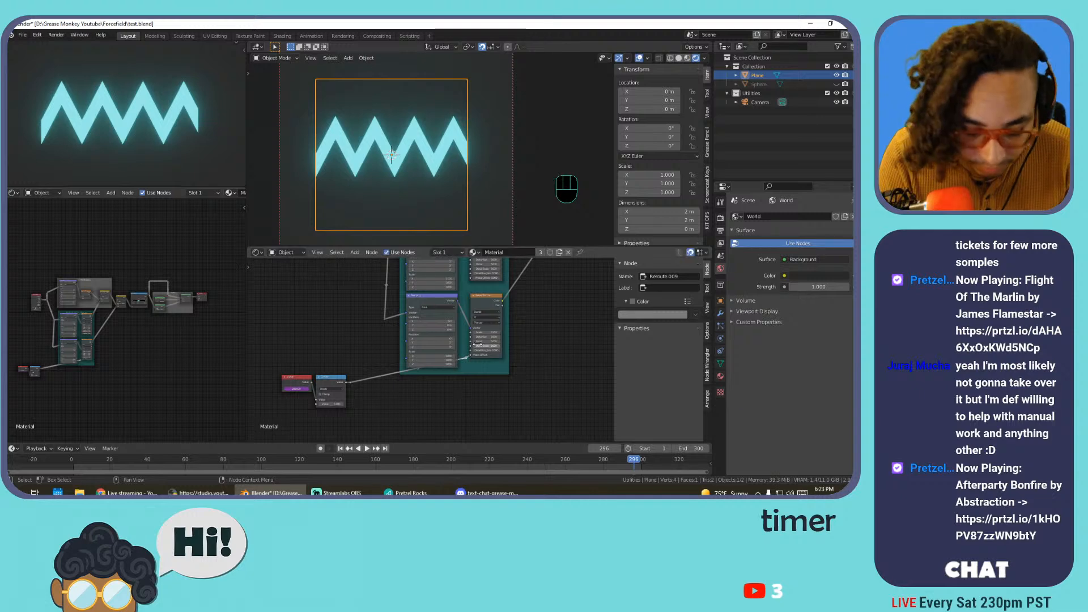
Duplicate another reroute outside the Add Spikes frame and route the Divide link beneath the lower Mapping node up to Phase Offset
key("shift+d")
left_click(401, 358)
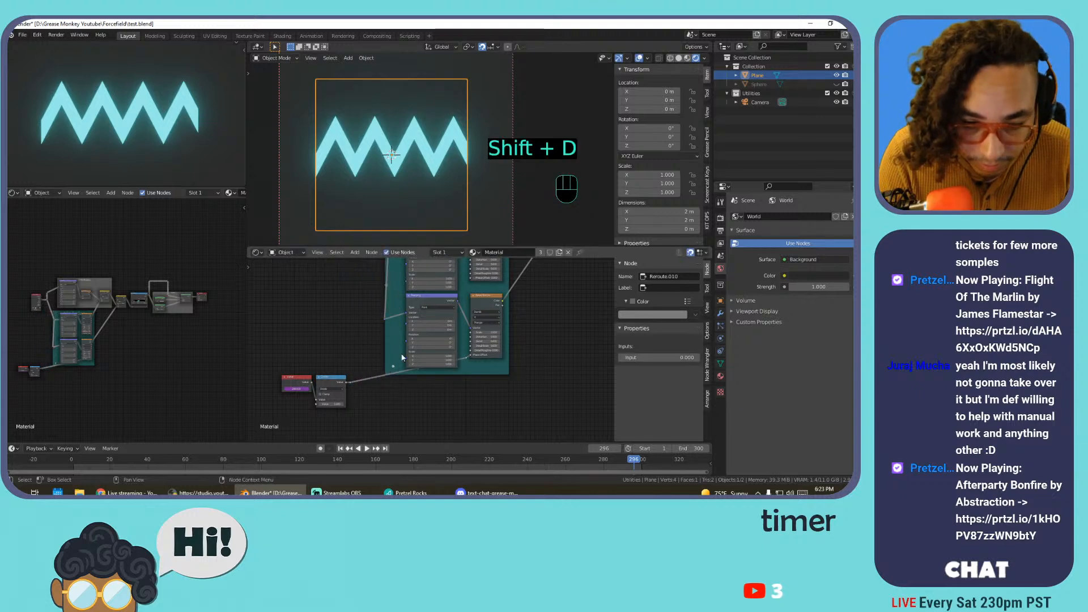
key("alt+p")
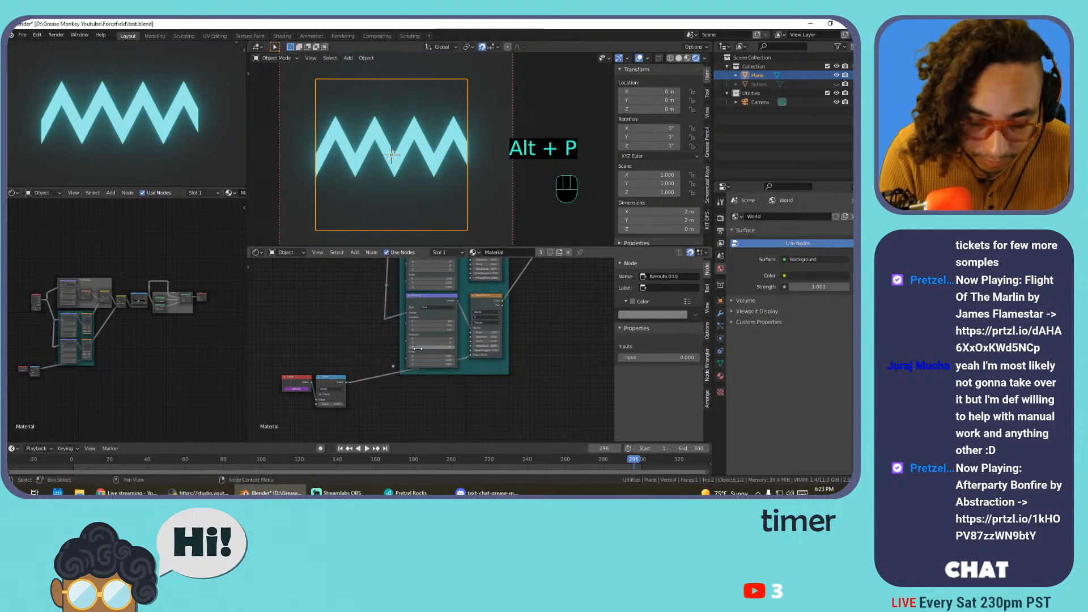
key("g")
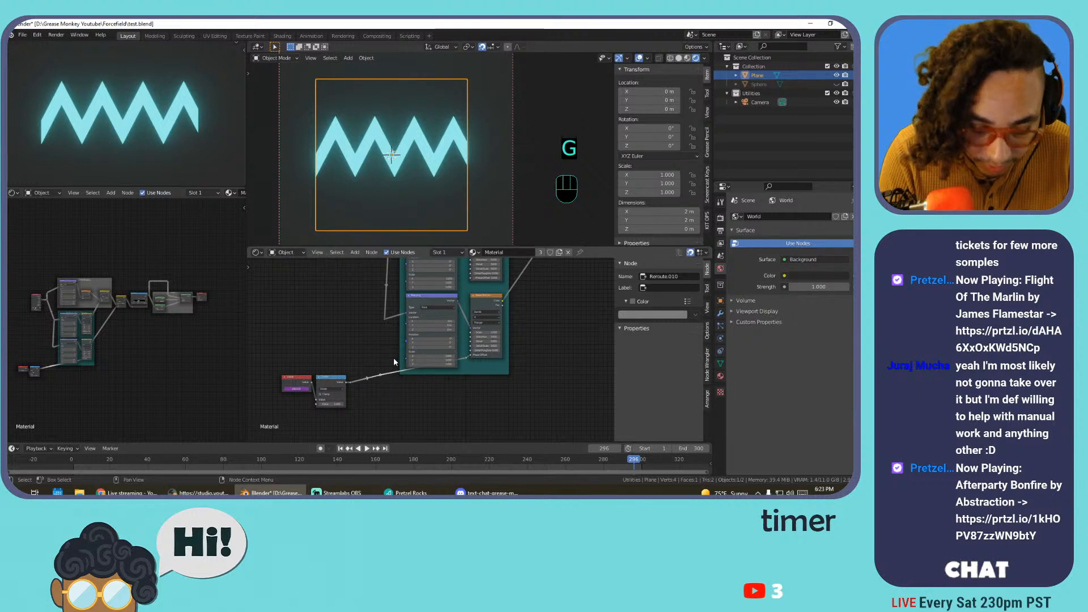
key("g")
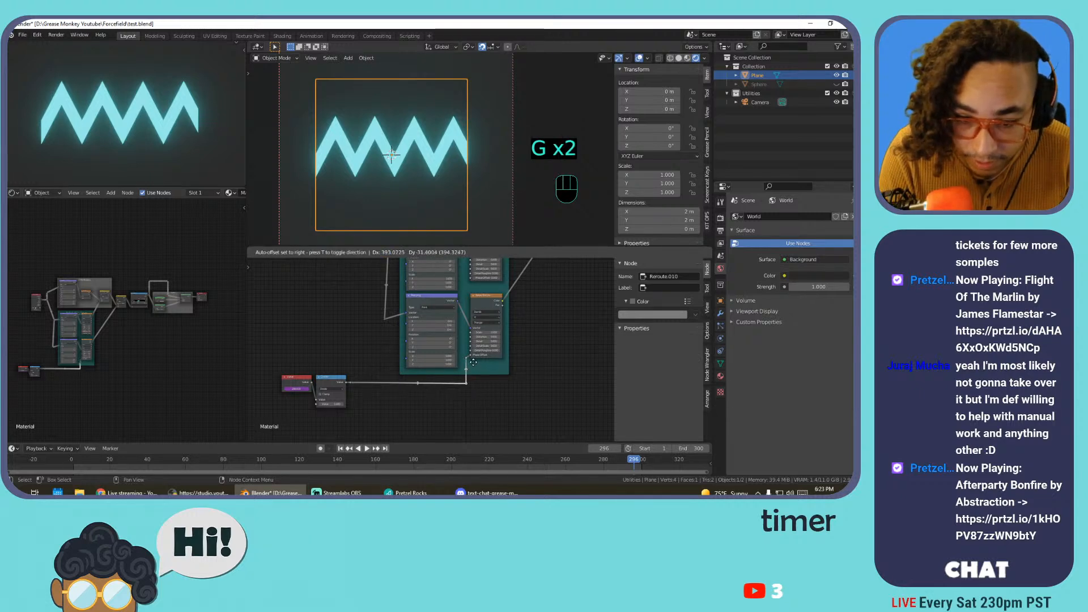
left_click(474, 366)
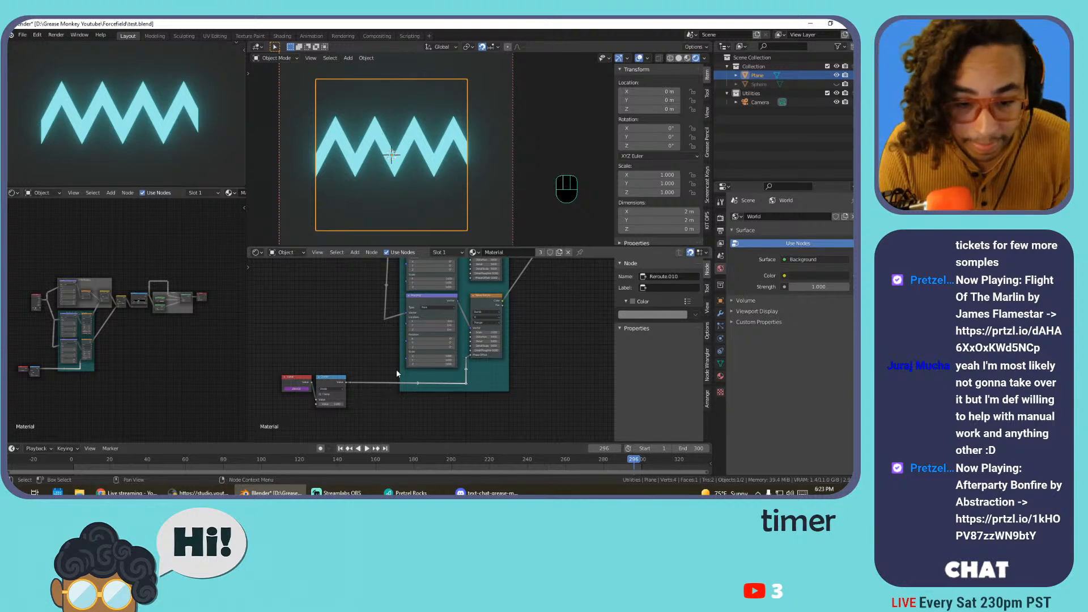
Set the Value node's name and label to "FRAME"
scroll(324, 355, "up", 2)
left_click_drag(342, 383, 333, 385)
left_click(685, 293)
type("FRA")
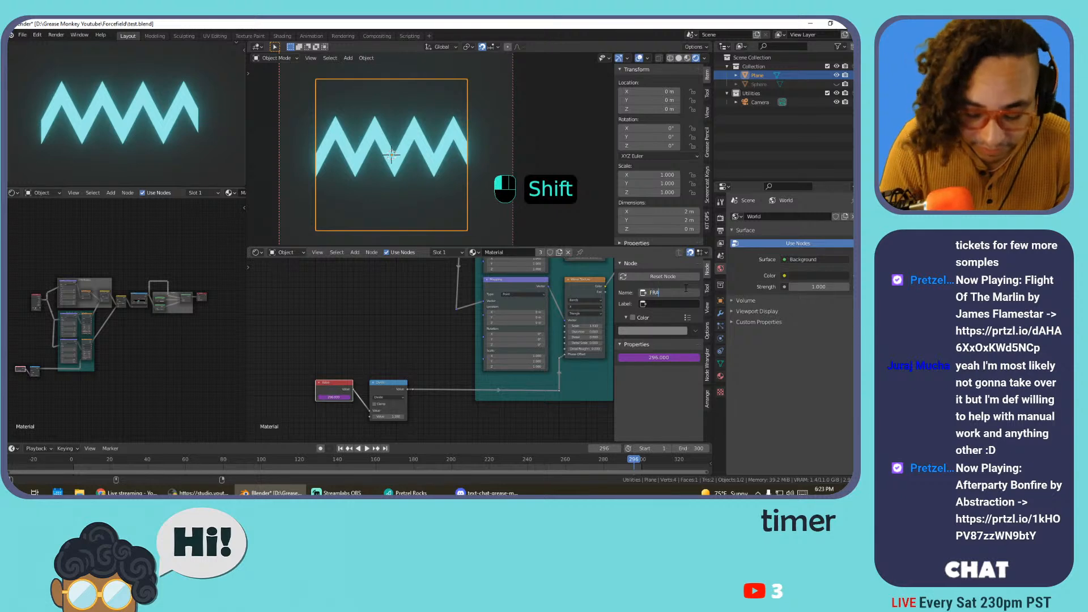
type("ME")
key("Tab")
type("F")
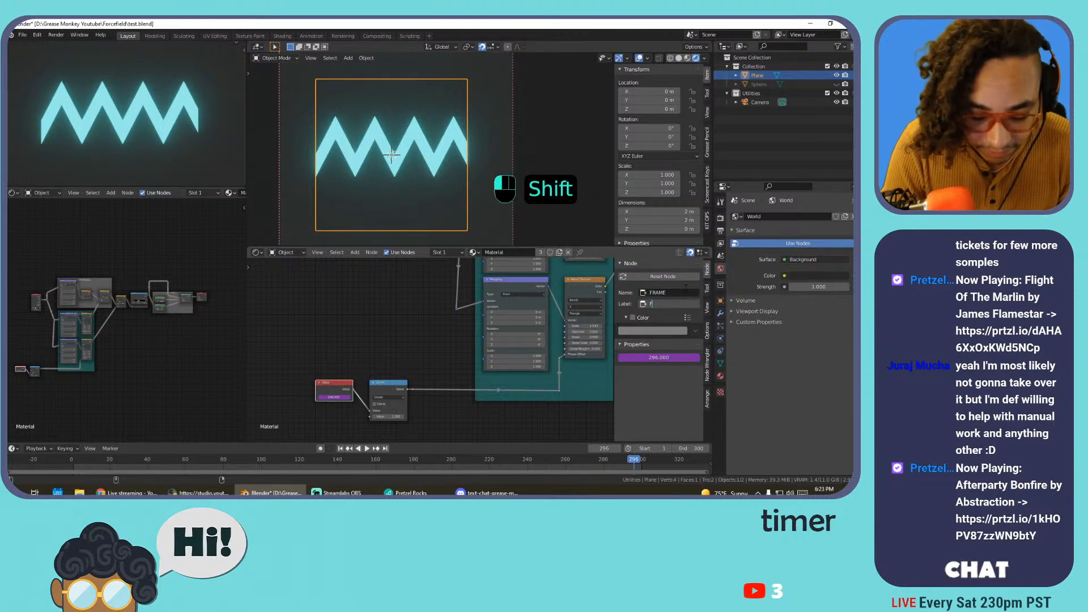
left_click(686, 290)
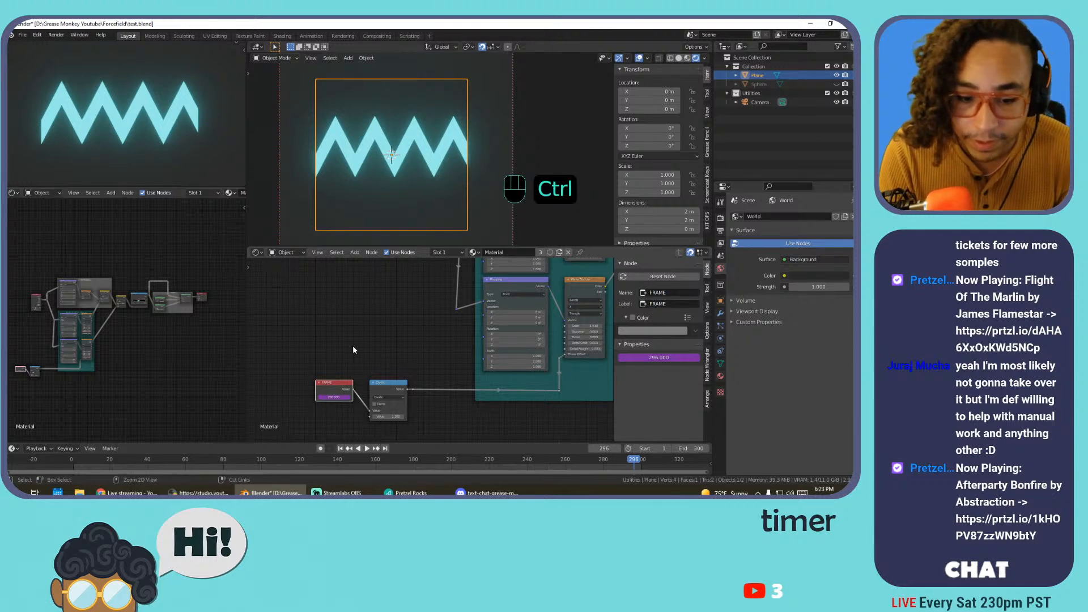
Save the file, duplicate the Divide node and place the copy well above the original, beside the Add Spikes frame
key("ctrl+s")
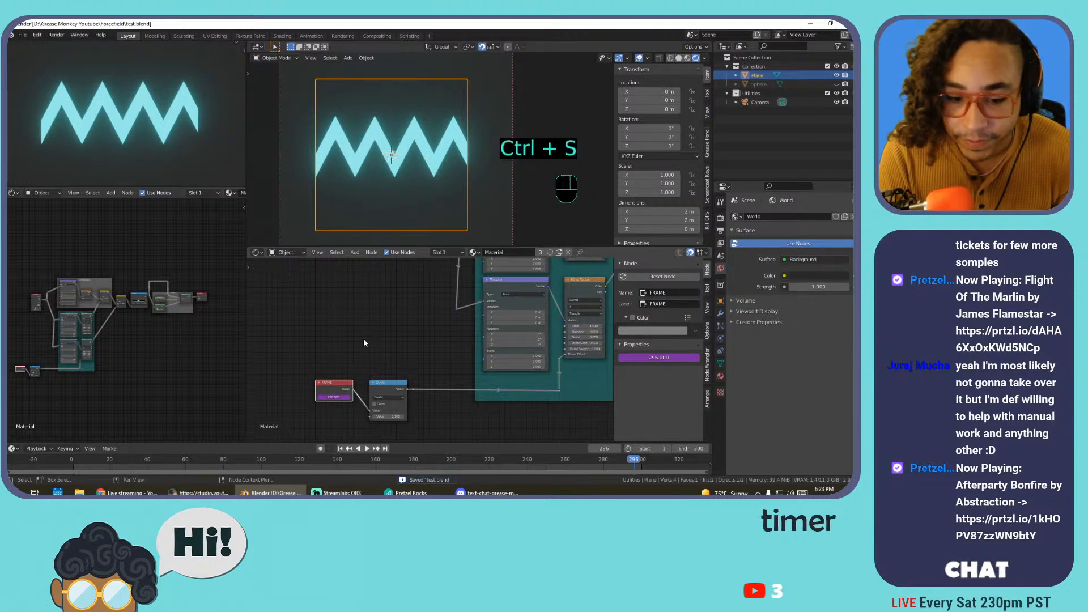
left_click(379, 385)
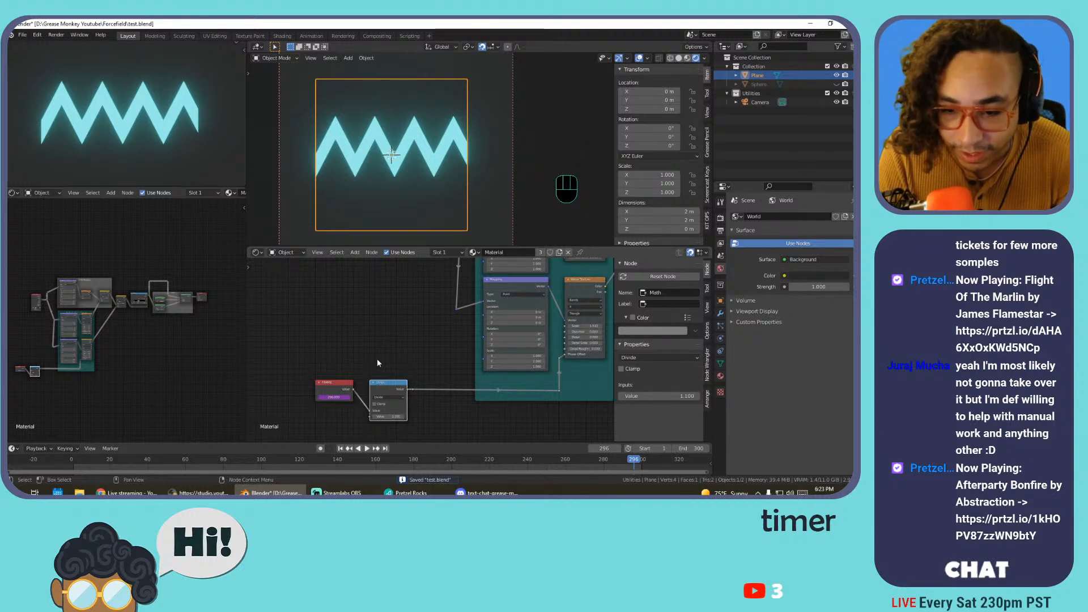
middle_click_drag(397, 373, 391, 408)
key("shift+d")
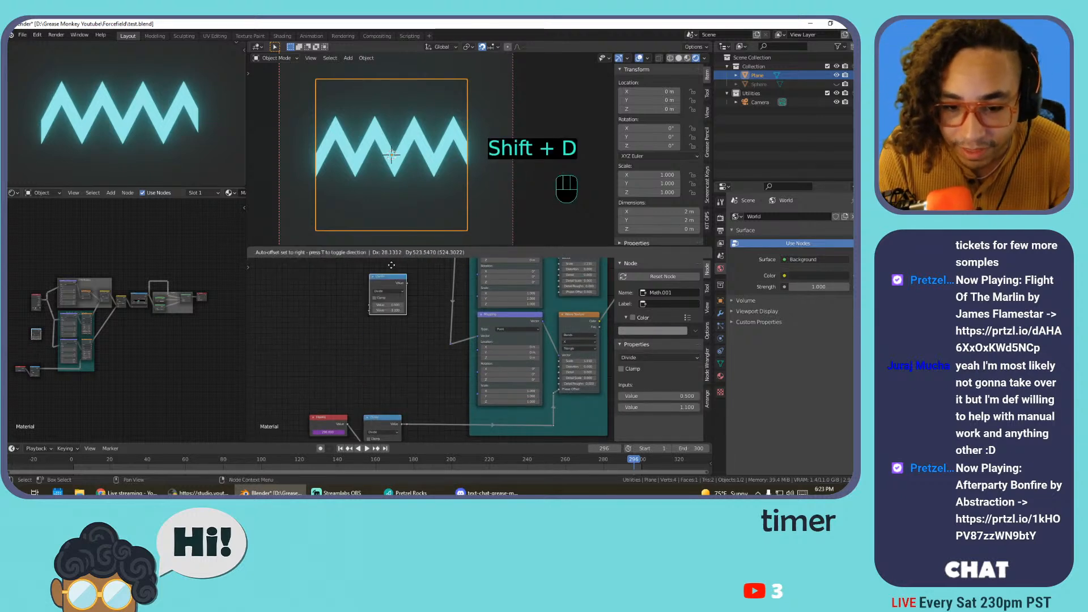
left_click(388, 282)
middle_click_drag(376, 333, 431, 302)
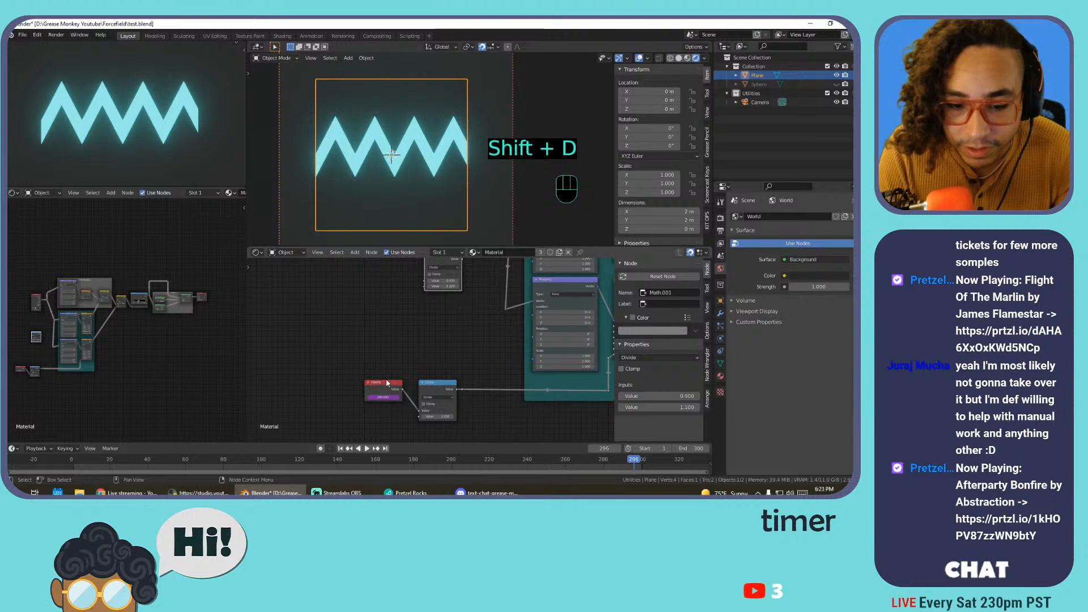
Move the FRAME value node farther from the Divide node and add a reroute on their link beside the lower Divide's input
left_click_drag(387, 383, 317, 340)
key("shift+a")
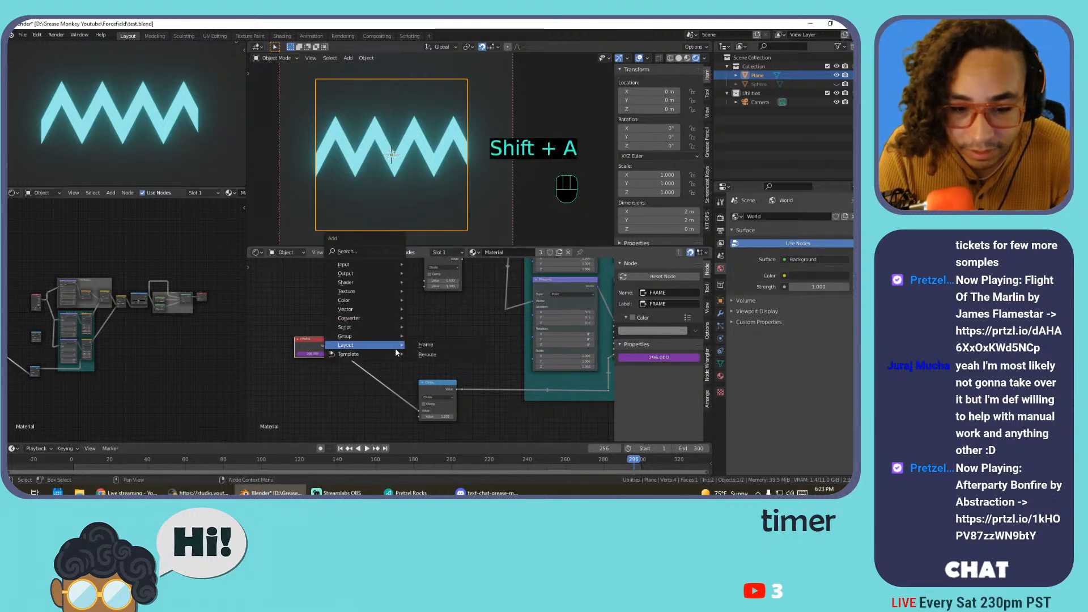
left_click(427, 354)
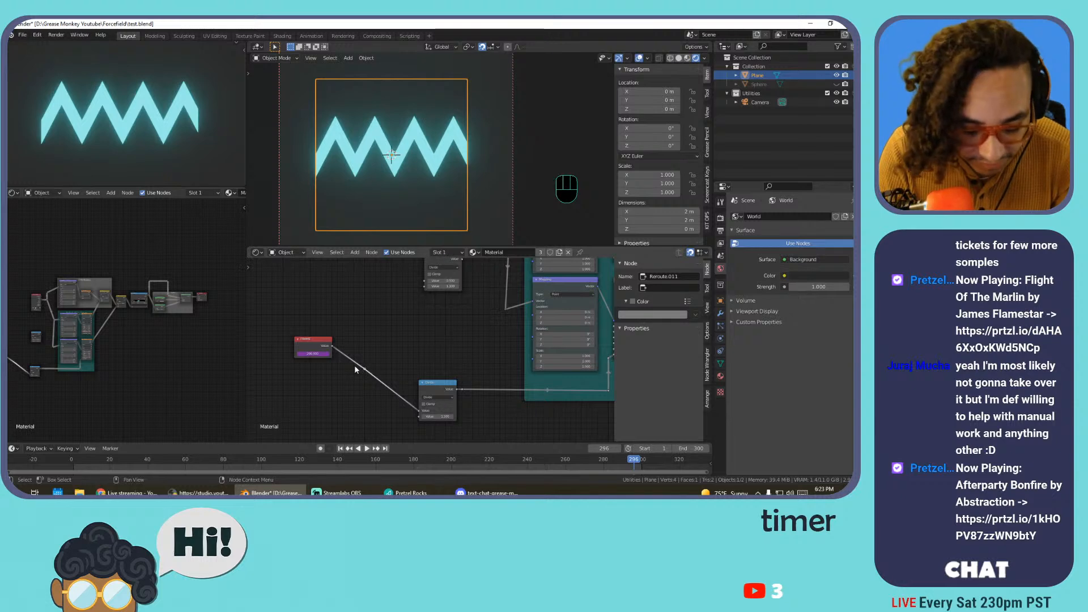
key("g")
left_click(389, 408)
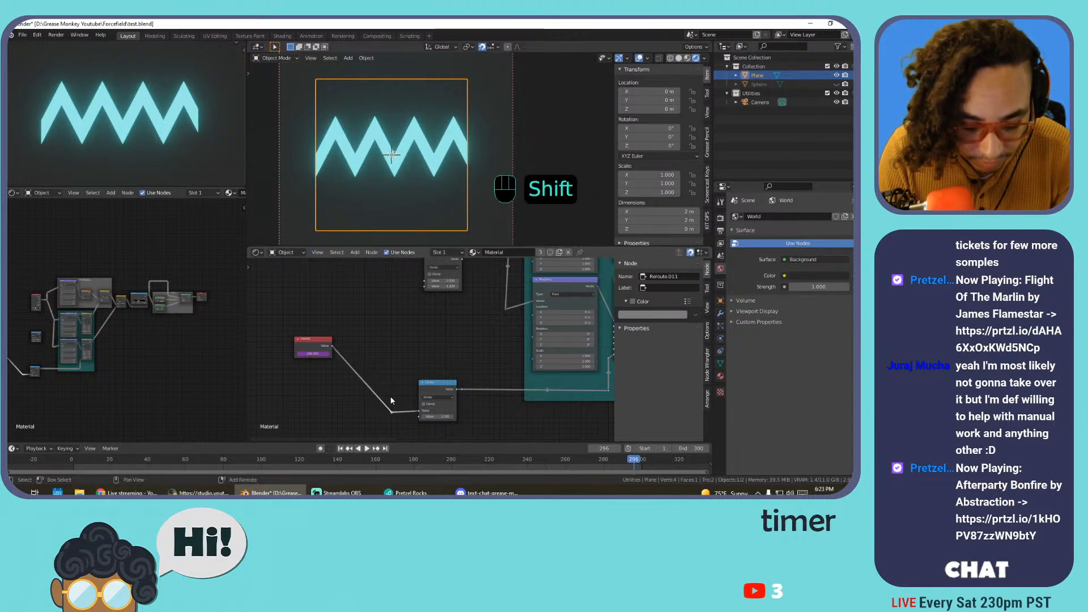
Duplicate the reroute onto the FRAME link and raise it level with the FRAME node's output, squaring off the link
key("shift+d")
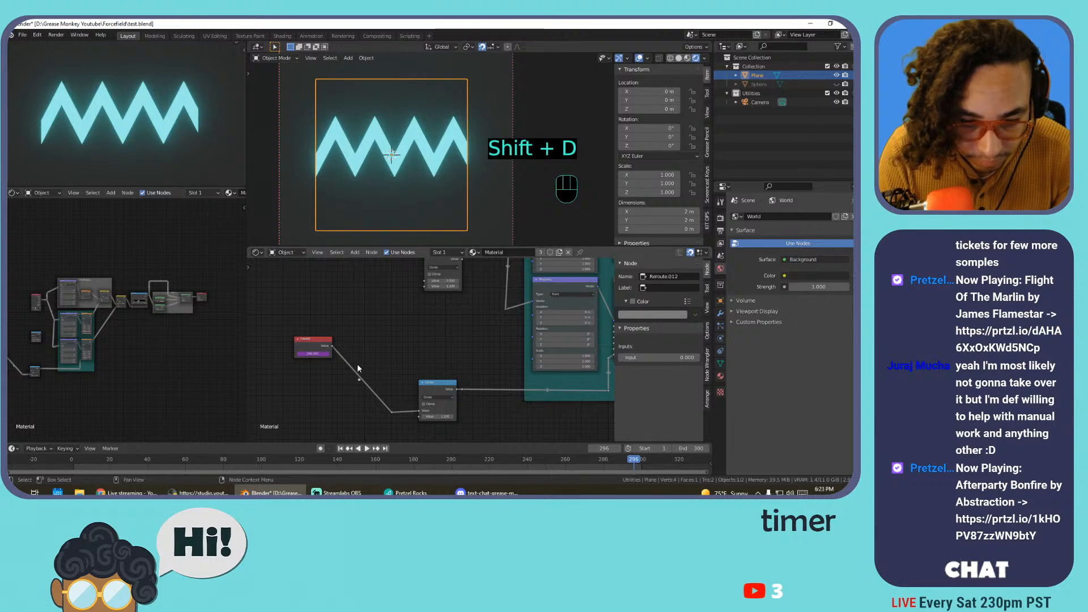
key("g")
key("g")
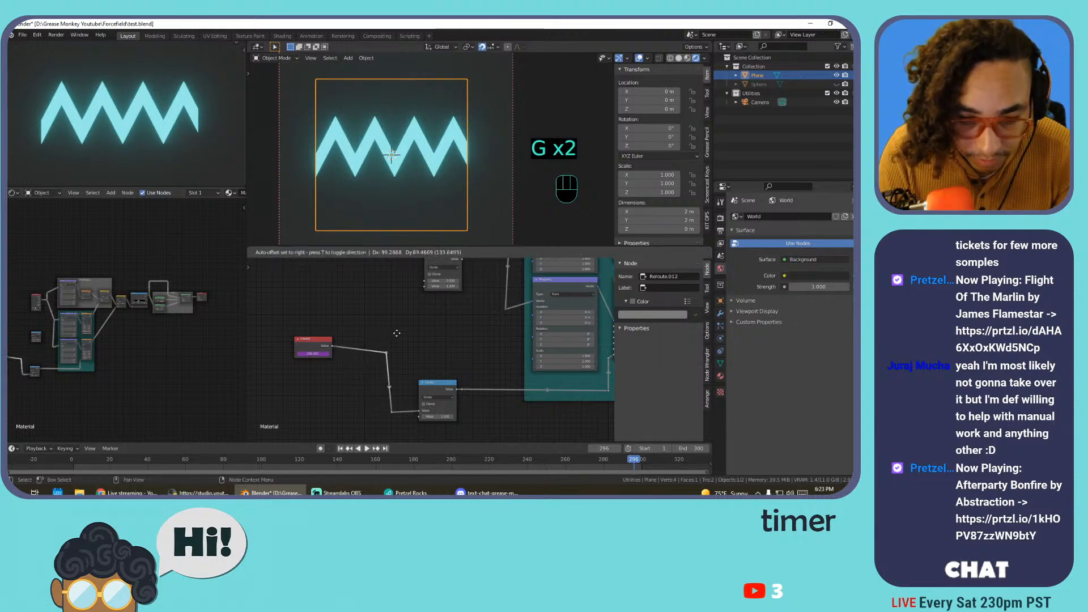
left_click(399, 325)
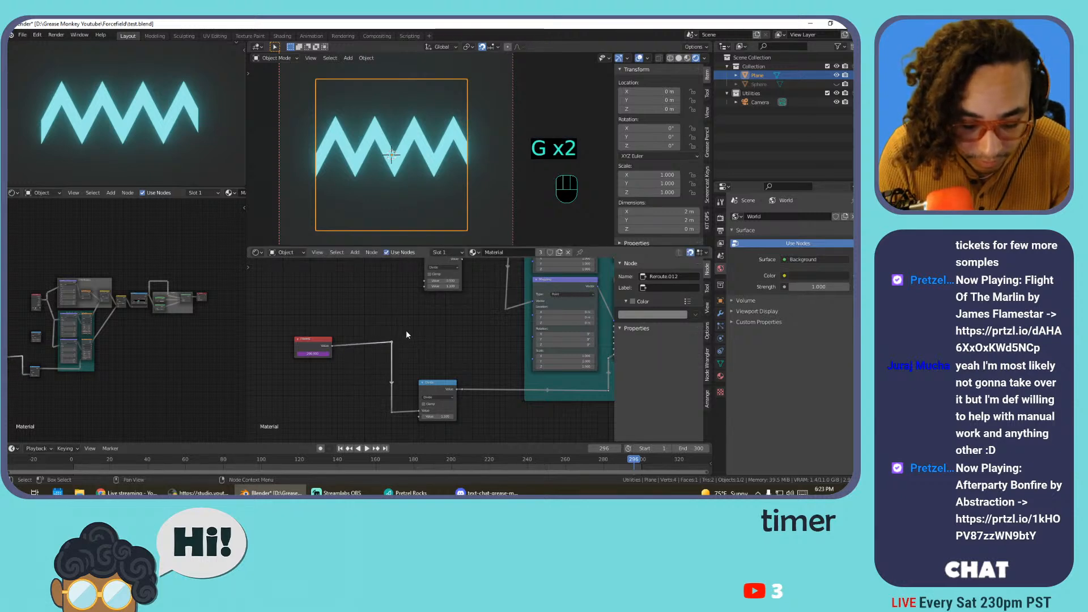
Duplicate another reroute above, link it from the FRAME branch to the upper Divide node's Value input, and align it with that input
key("shift+d")
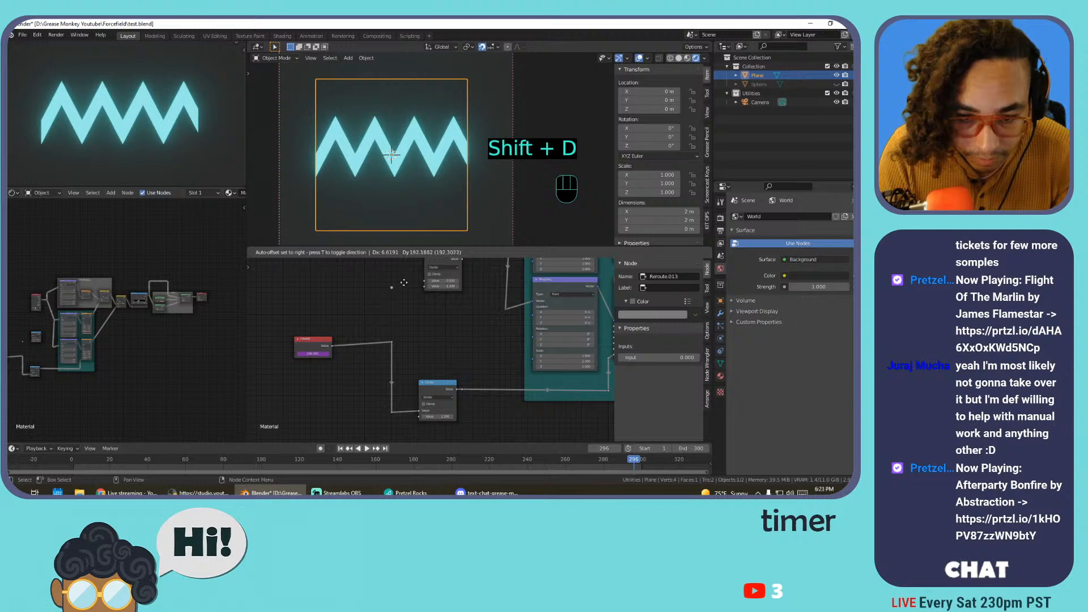
left_click(404, 282)
left_click_drag(392, 343, 424, 281)
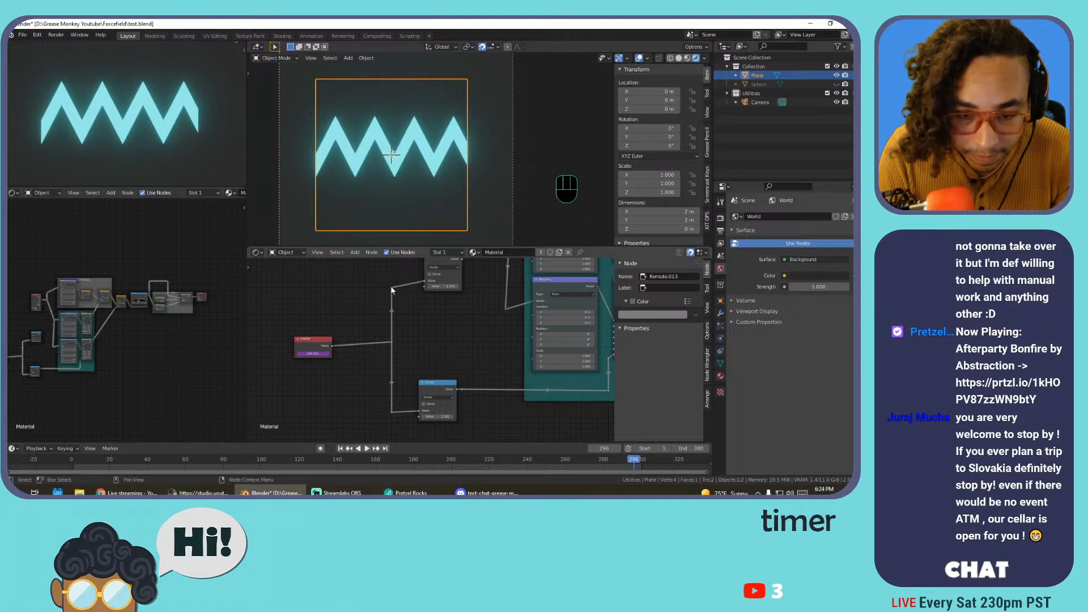
key("g")
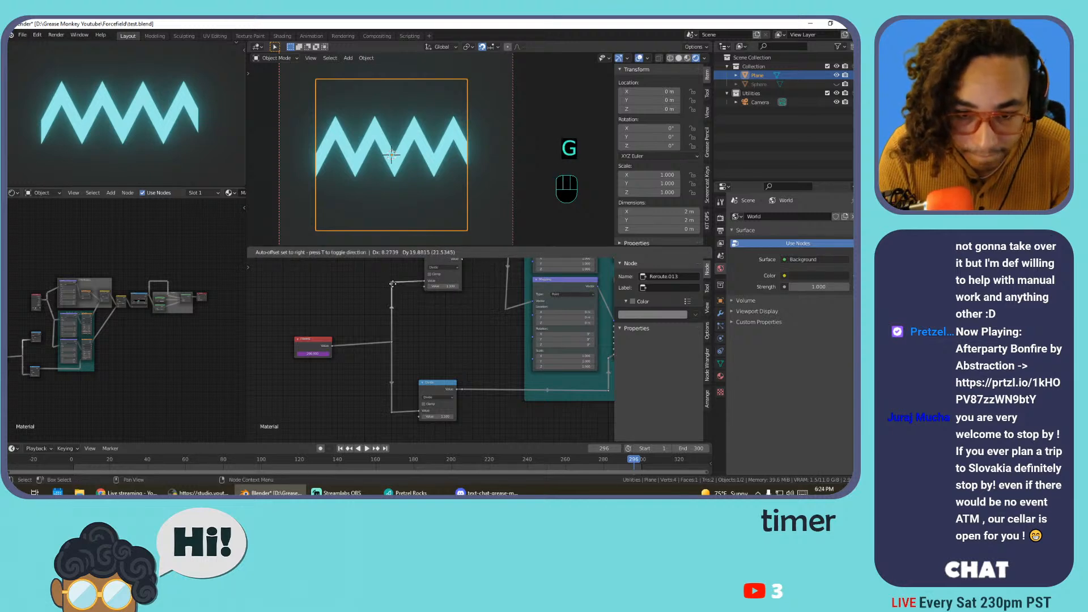
left_click(393, 283)
Try shifting the upper Add Spikes Mapping node's X location, and undo the change
middle_click_drag(474, 262, 425, 357)
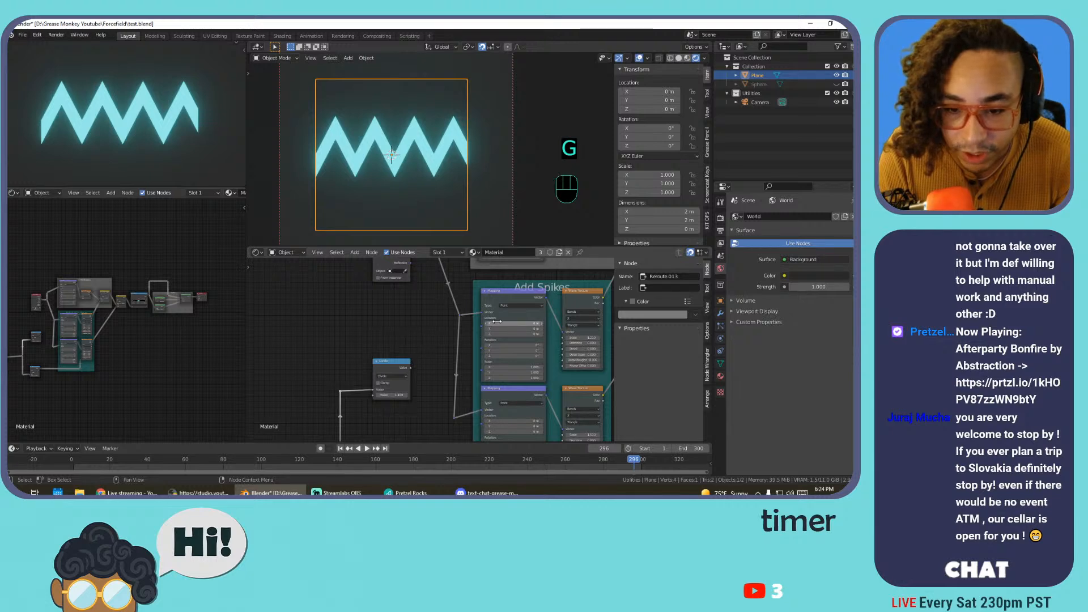
left_click_drag(497, 322, 513, 321, "shift")
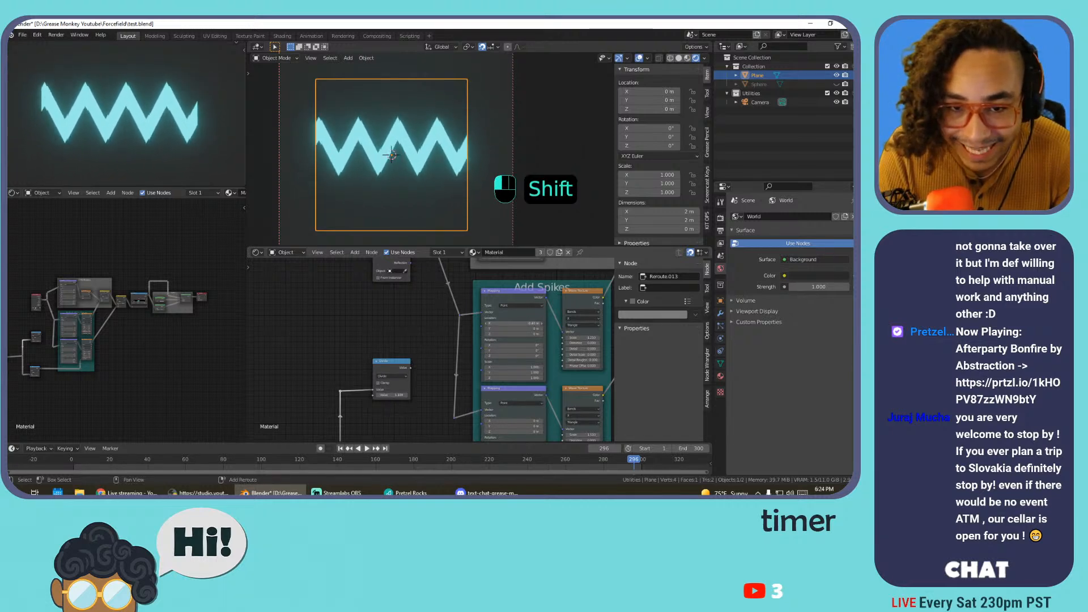
key("ctrl+z")
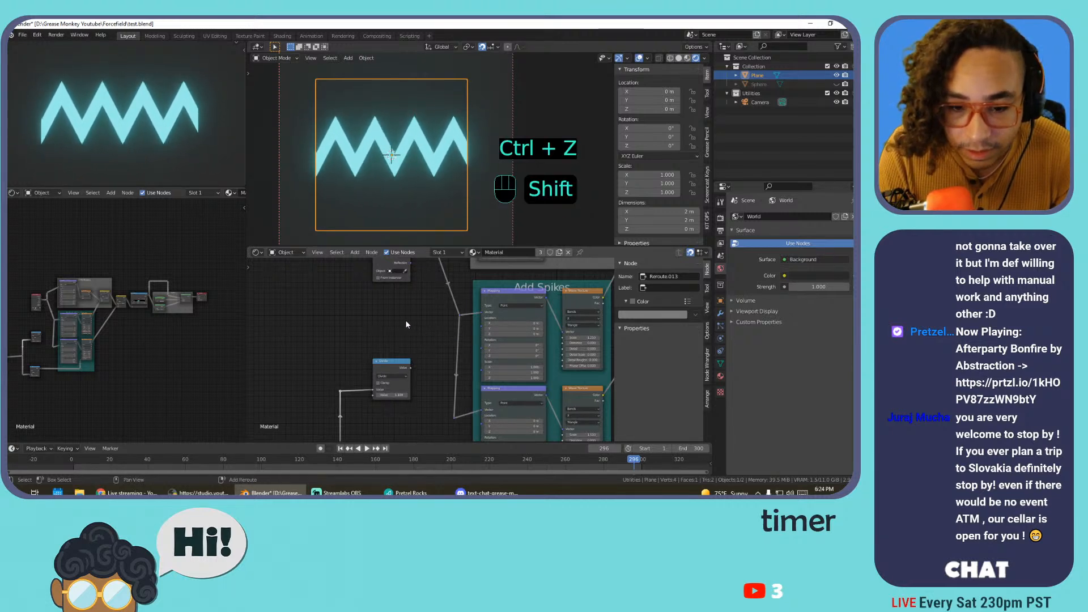
Add a Separate XYZ node near the upper Mapping node, undoing its accidental insertion into the Texture Coordinate link
key("shift+a")
mouse_move(406, 322)
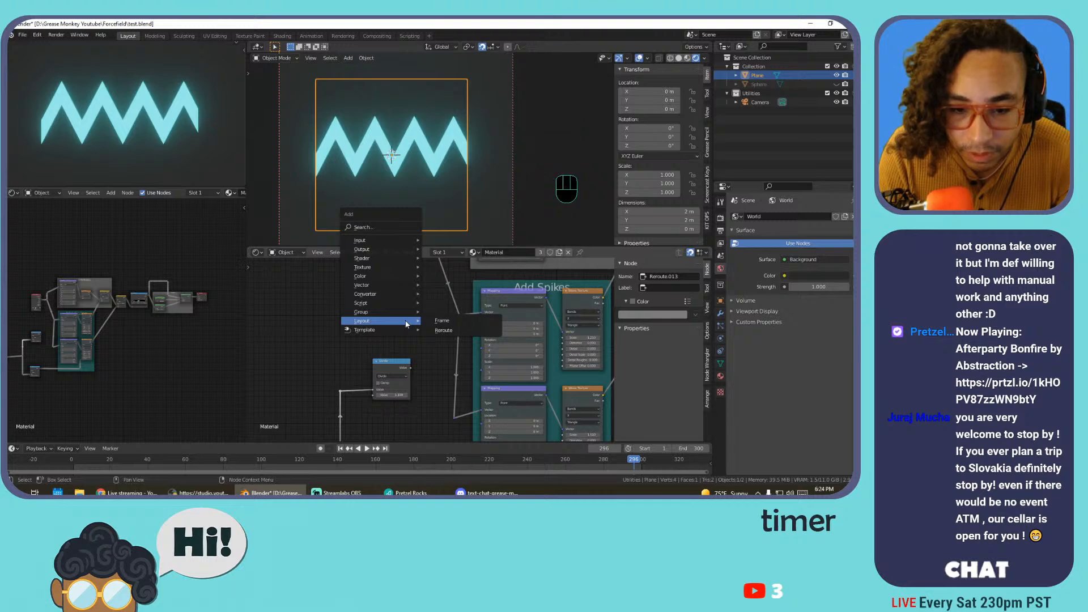
mouse_move(386, 289)
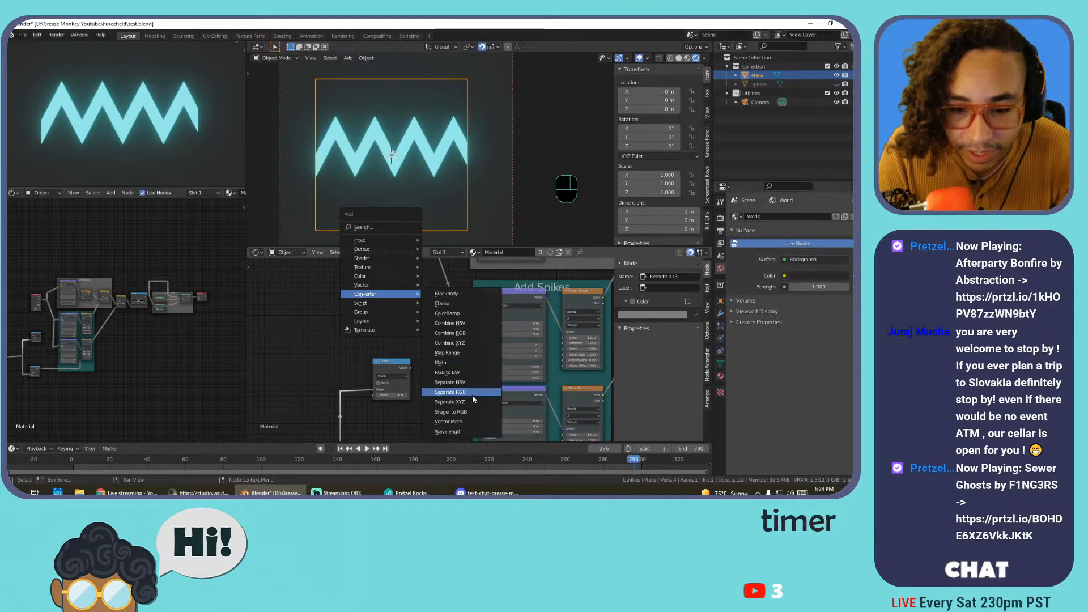
left_click(472, 402)
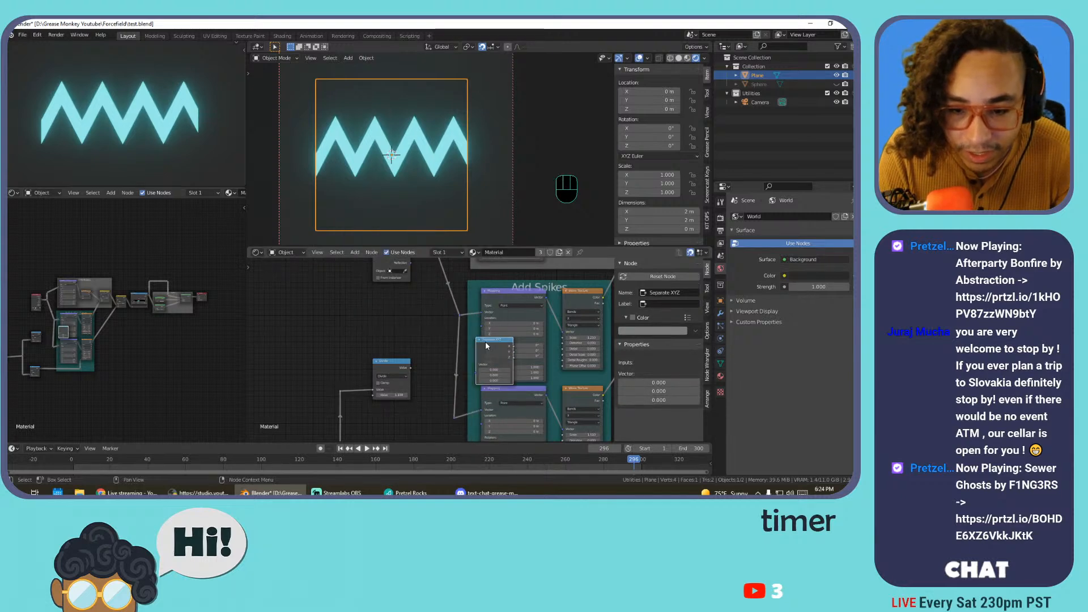
left_click(439, 333)
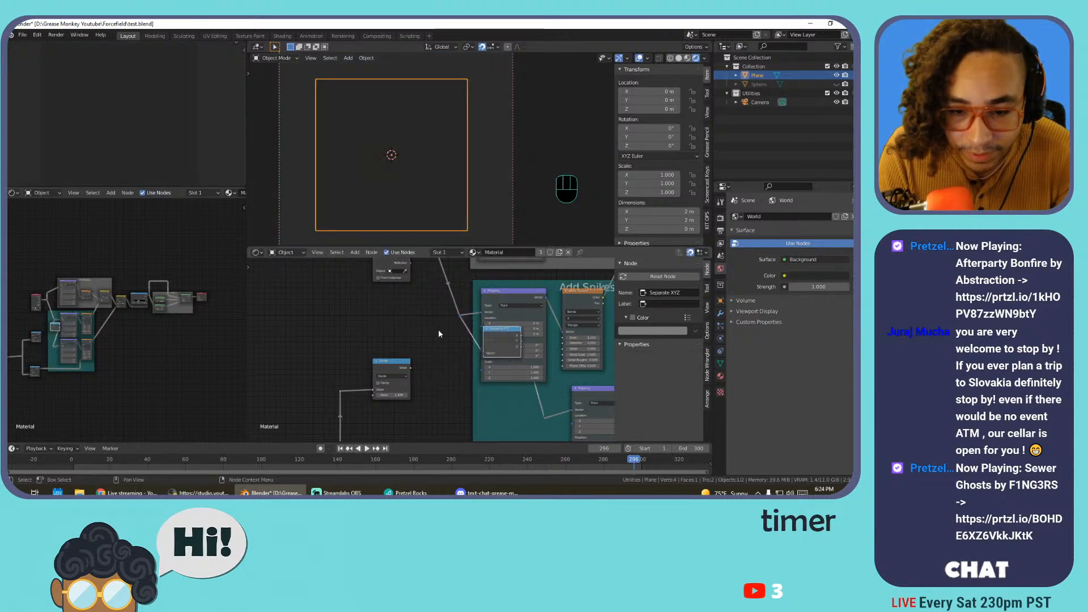
key("ctrl+z")
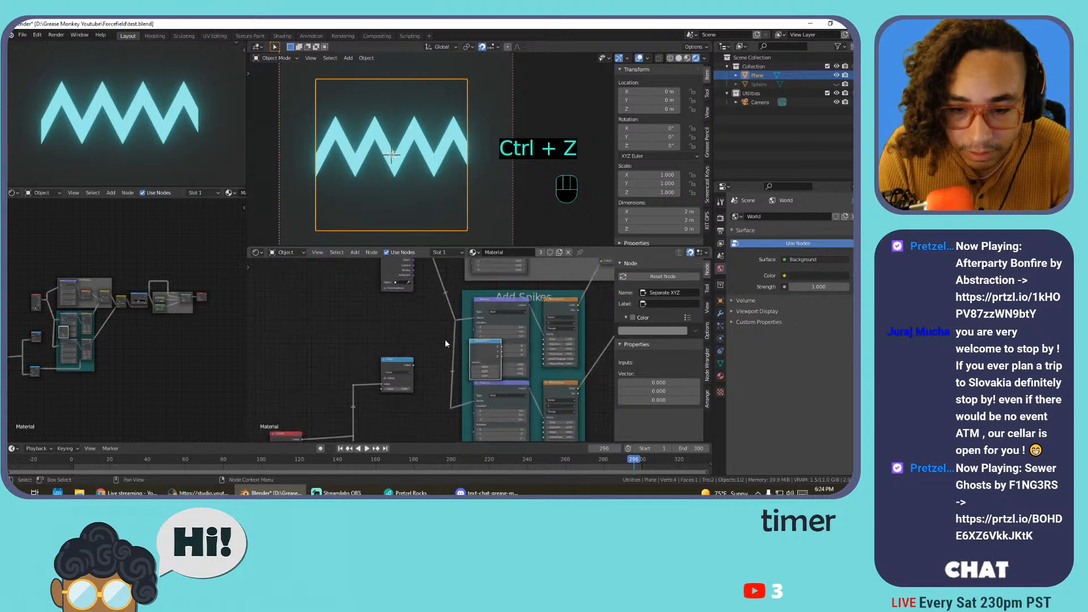
Move the Texture Coordinate node and its output reroute farther away from the frames
scroll(445, 339, "down", 3)
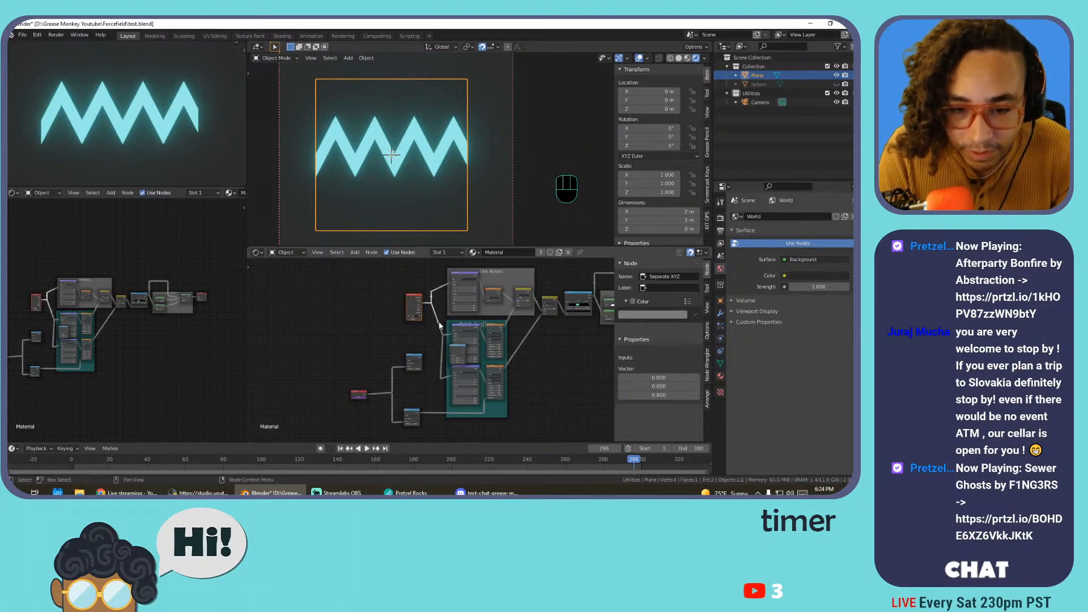
key("g")
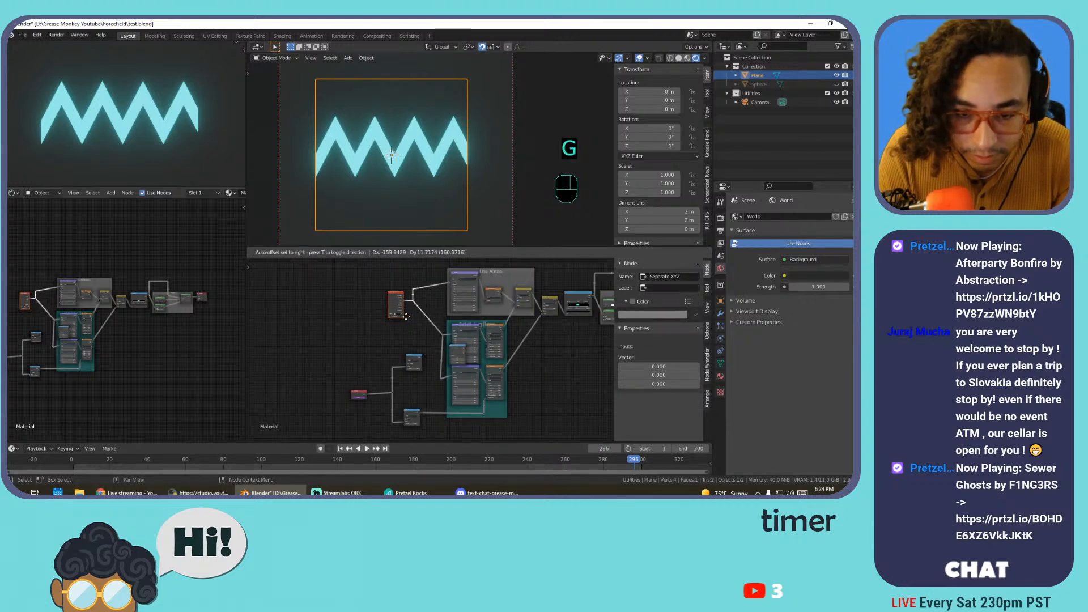
left_click(405, 318)
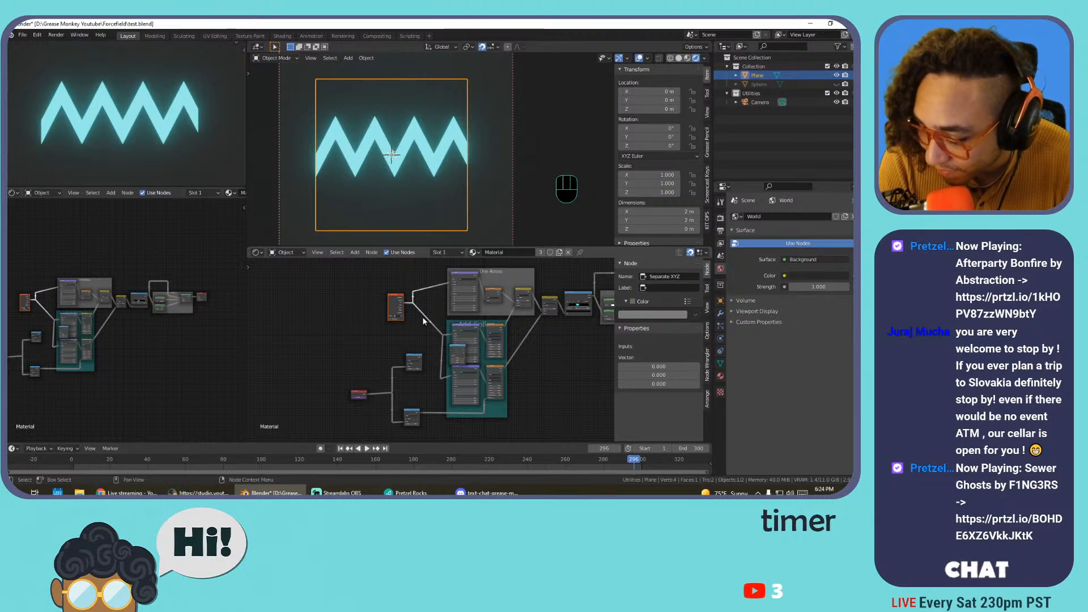
Align the reroute feeding the Add Spikes Mapping nodes beneath the Texture Coordinate's reroute, and lower the duplicated Divide node slightly
scroll(422, 335, "up", 5)
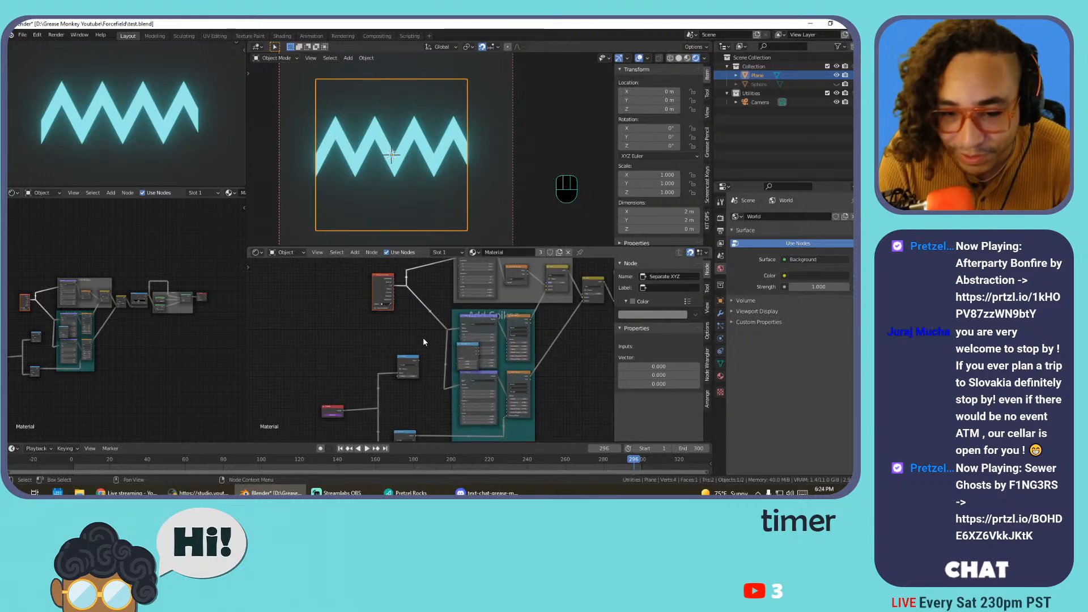
left_click_drag(445, 347, 451, 355)
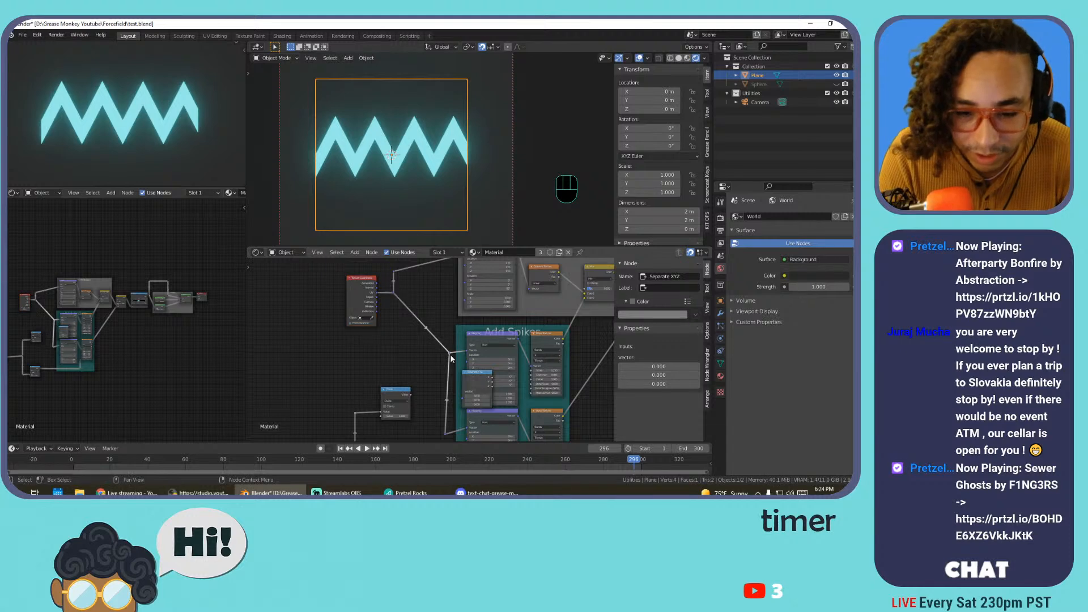
key("g")
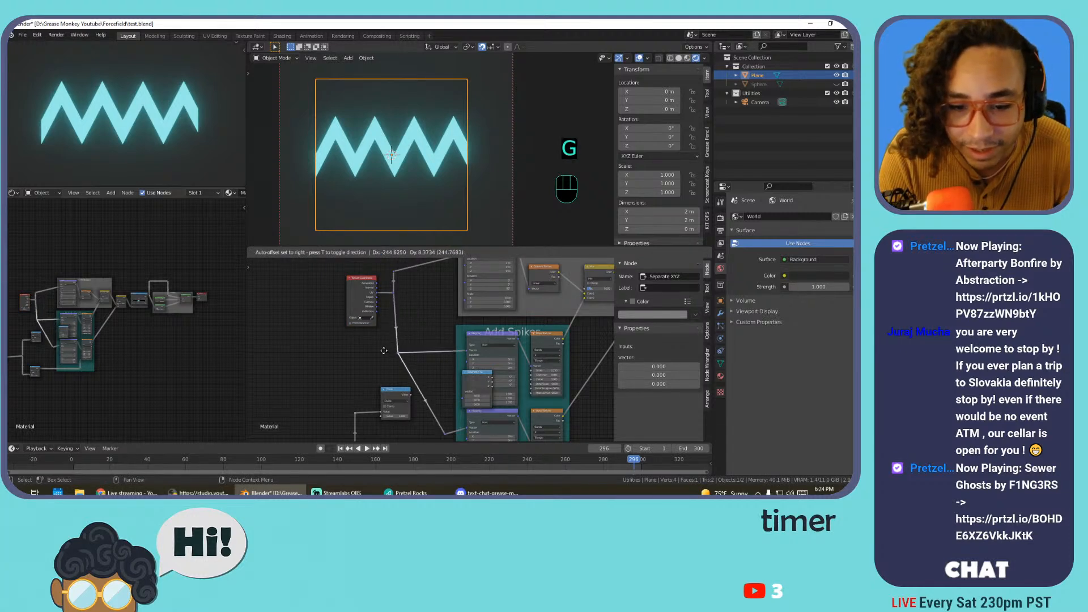
left_click(381, 355)
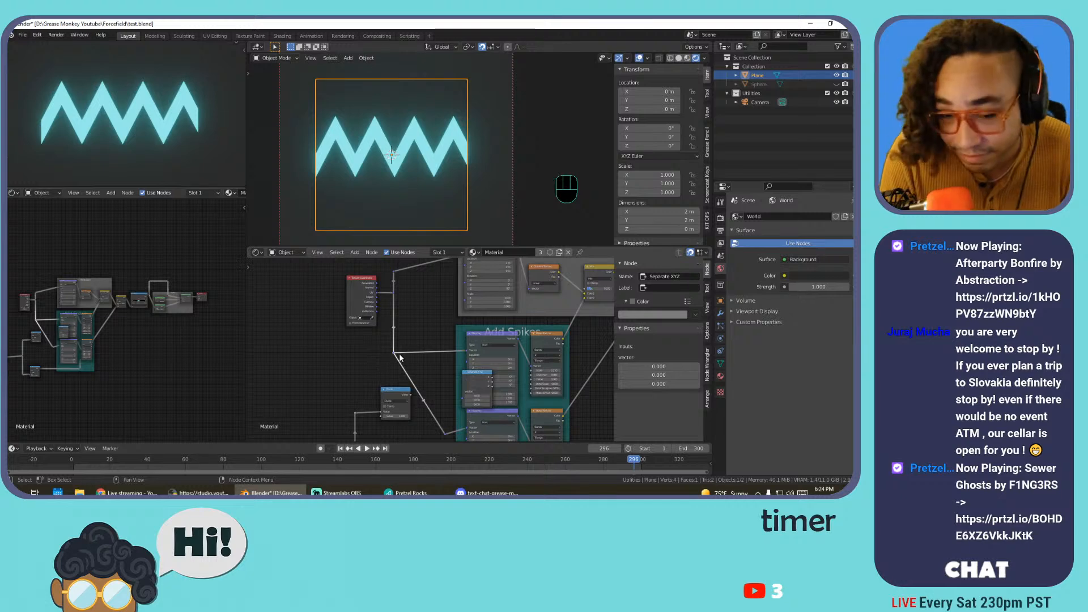
middle_click_drag(428, 374, 439, 346)
left_click(403, 365)
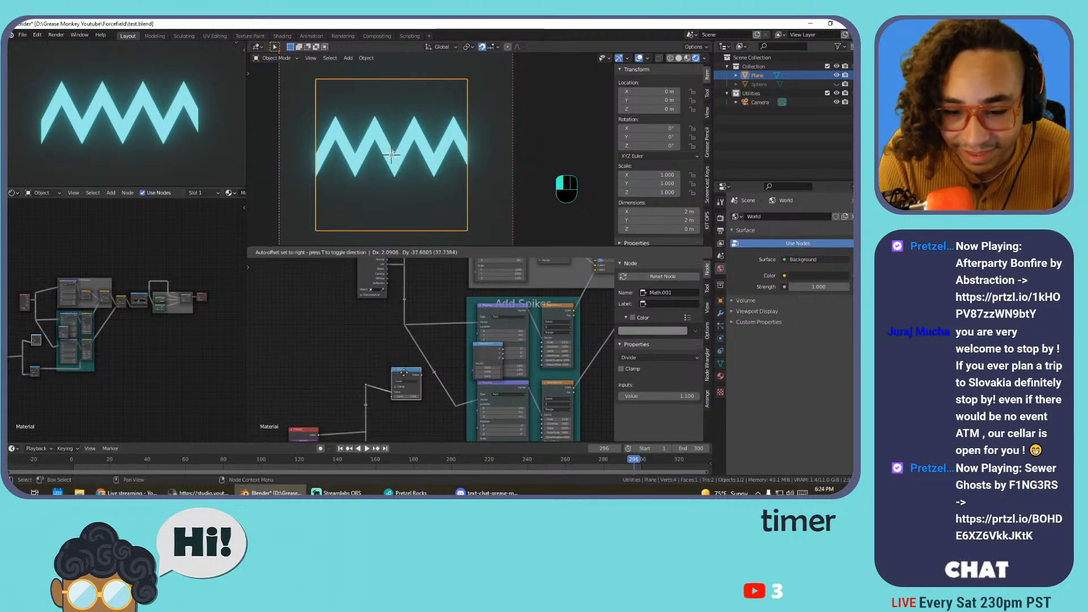
Move the Separate XYZ node clear of the Mapping nodes, and delete it from the Add Spikes frame
left_click_drag(483, 352, 448, 338)
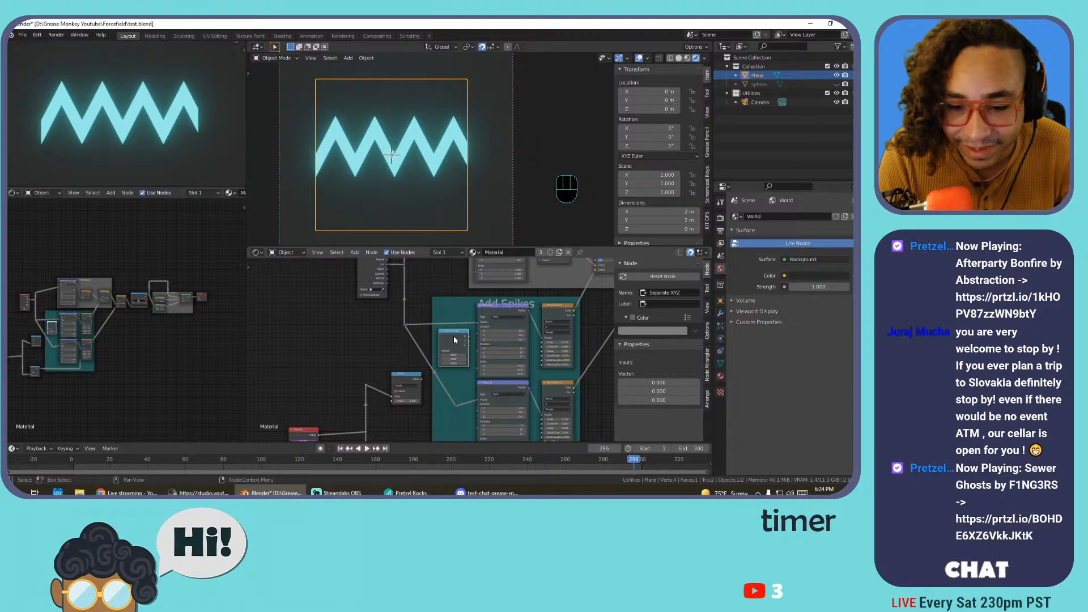
middle_click_drag(405, 348, 485, 316)
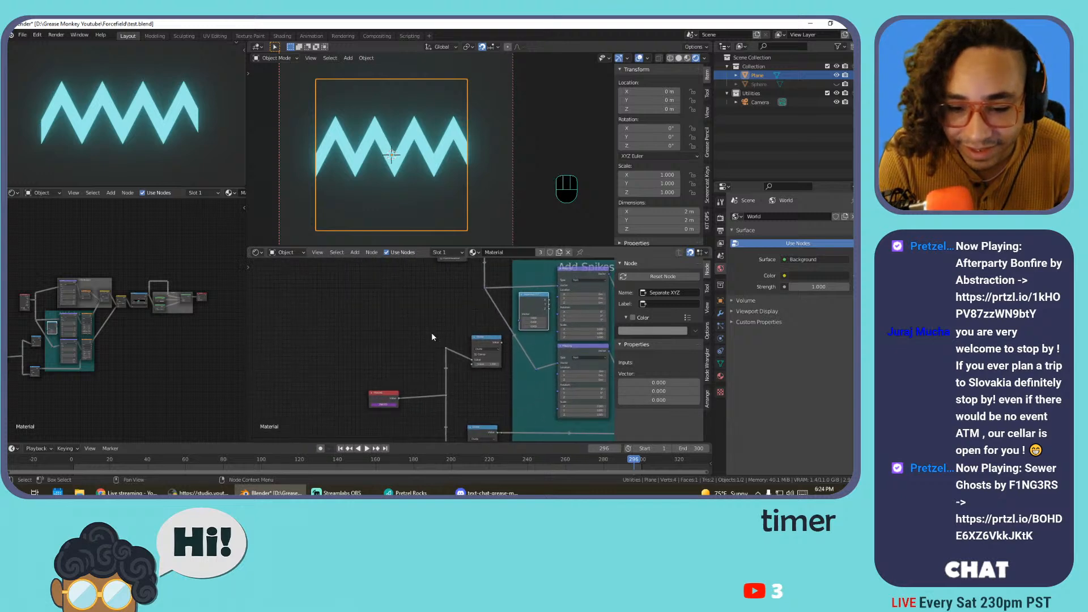
scroll(431, 327, "down", 3)
scroll(432, 328, "up", 2)
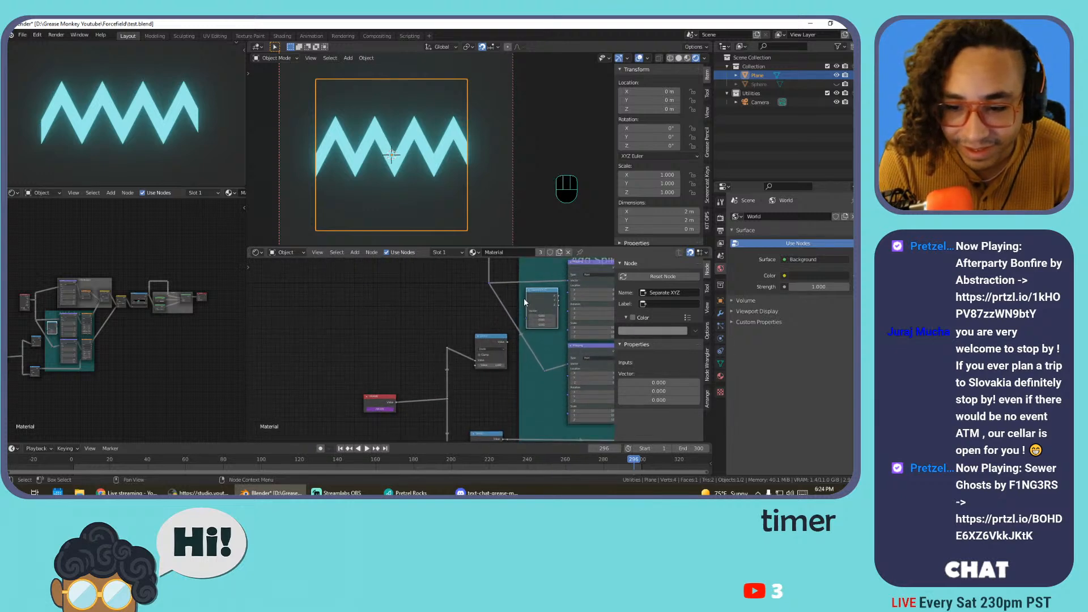
scroll(525, 299, "up", 1)
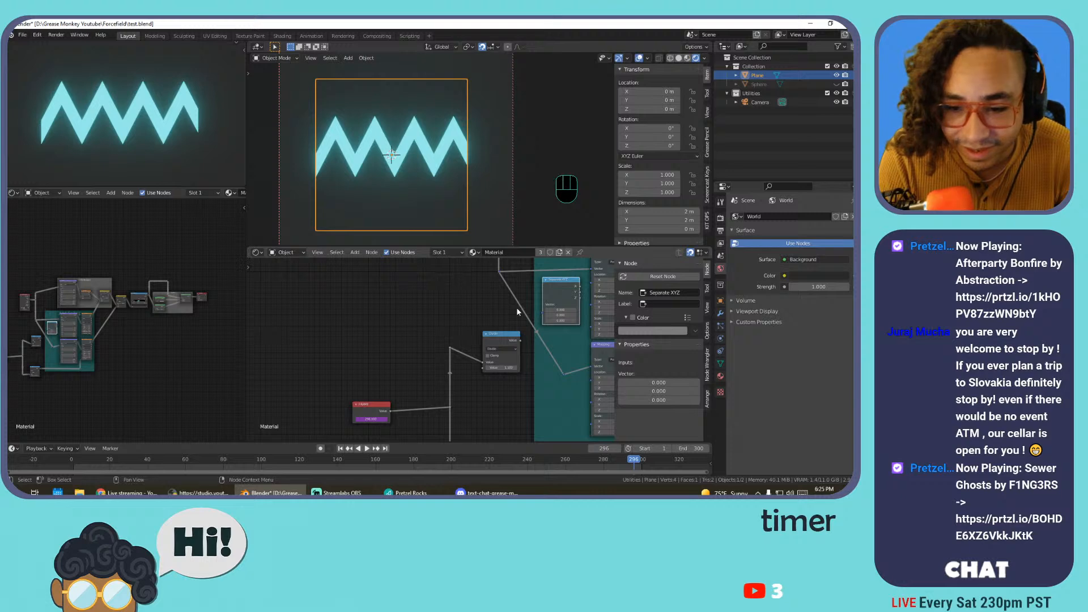
middle_click_drag(517, 311, 463, 325)
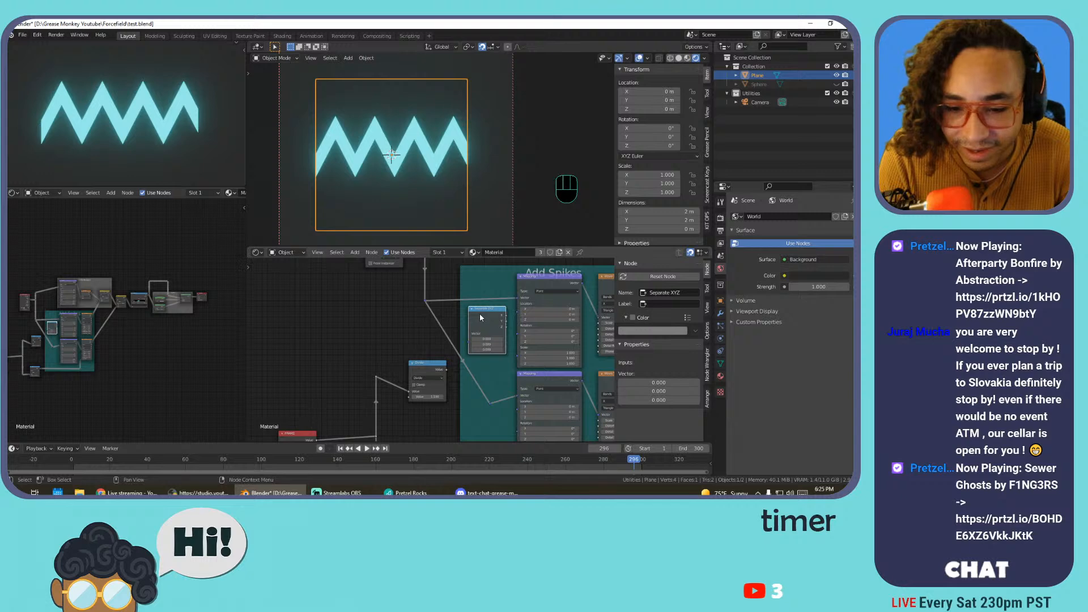
key("x")
Add a Combine XYZ node in the Add Spikes frame, linking the upper Divide node through its X input to the upper Mapping's Location
key("shift+a")
mouse_move(374, 328)
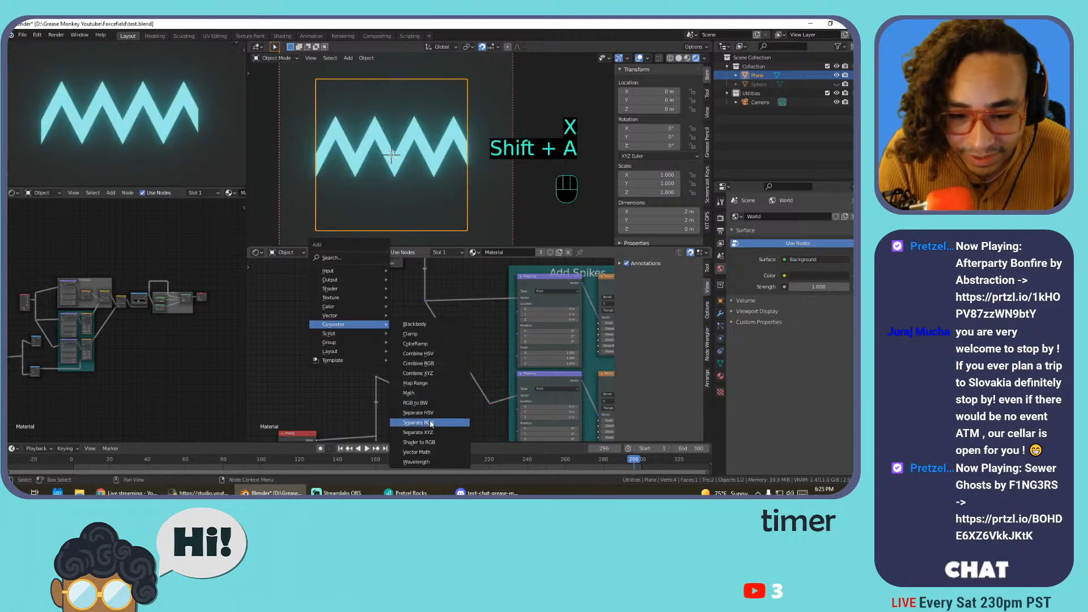
left_click(432, 373)
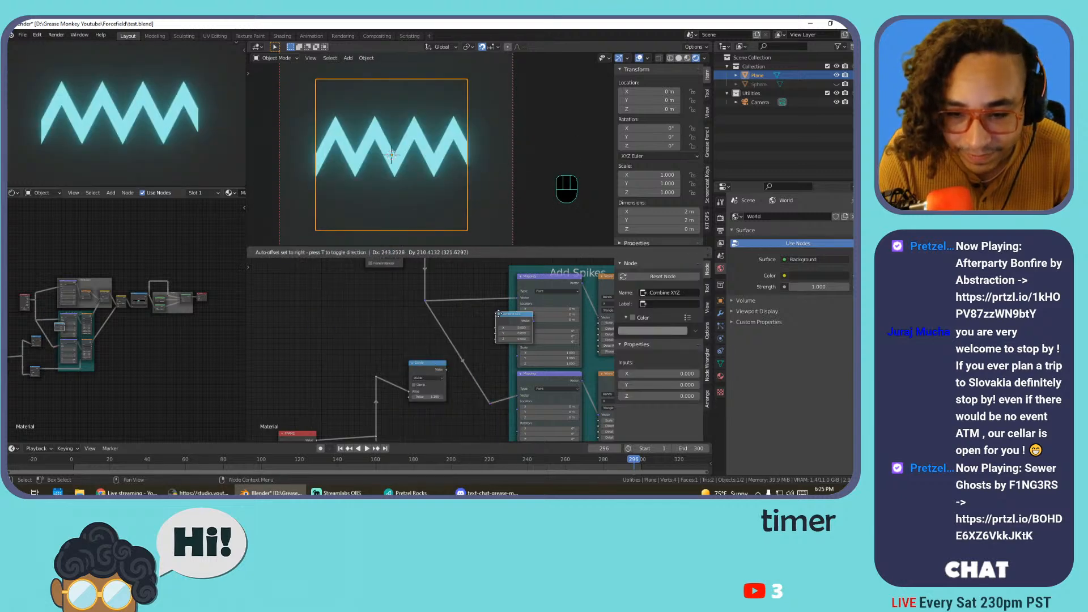
left_click(509, 314)
mouse_move(521, 317)
left_mouse_down()
mouse_move(470, 312)
mouse_move(519, 309)
left_mouse_up()
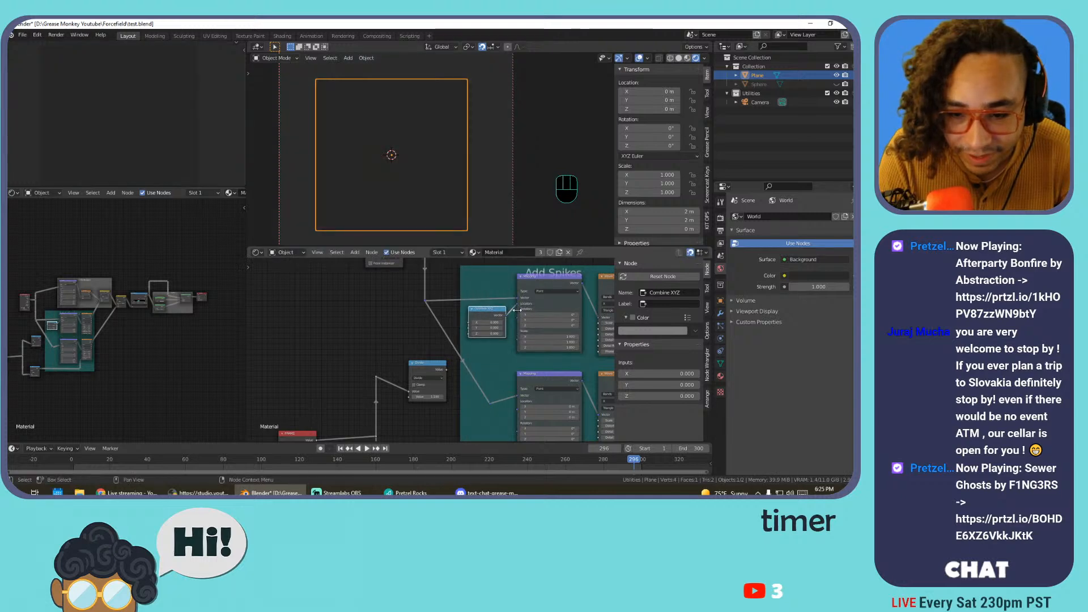
left_click(444, 371)
Play the animation and set the upper Divide node's divisor to about -185.8
key("space")
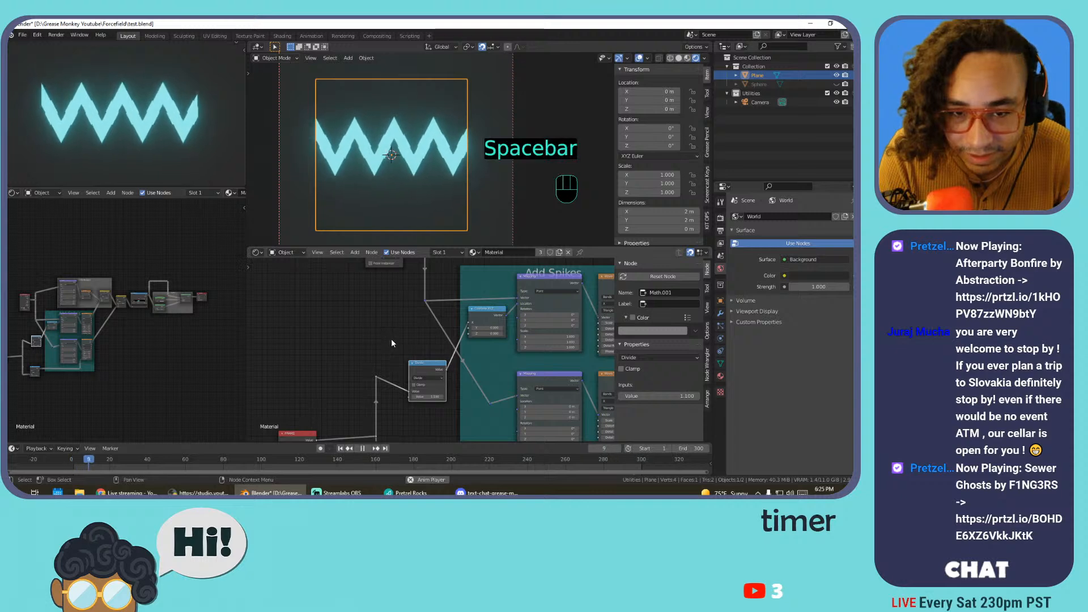
scroll(394, 343, "up", 2)
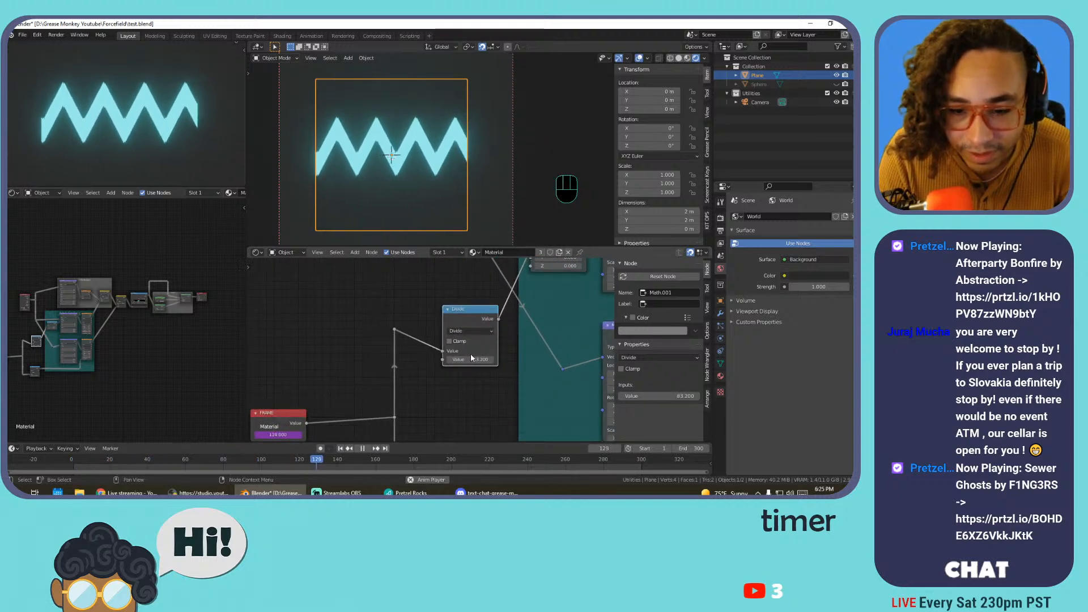
left_click_drag(470, 360, 450, 360)
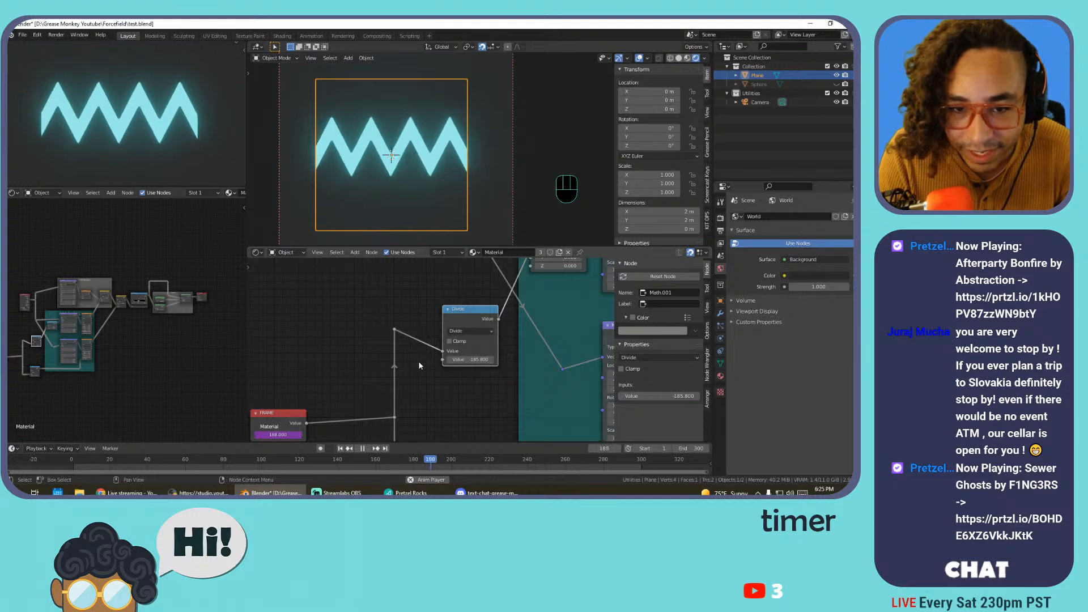
scroll(451, 361, "down", 6)
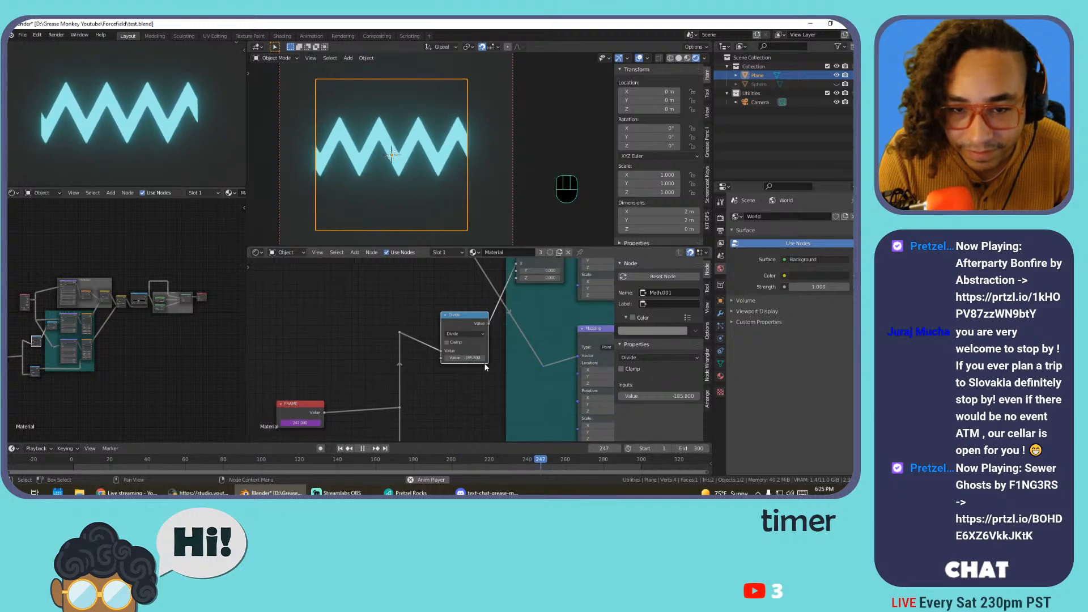
mouse_move(441, 339)
left_mouse_down()
mouse_move(435, 327)
mouse_move(440, 334)
left_mouse_up()
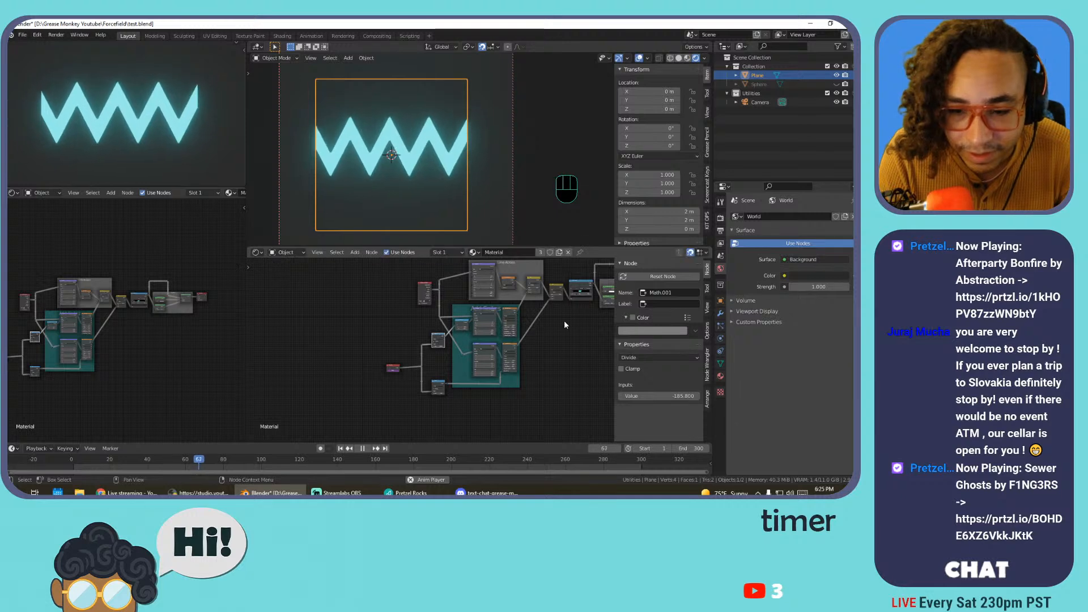
Adjust the factor of the Mix node before the ColorRamp to blend both waves, and set the upper Divide node's divisor to a magnitude of 62
middle_click_drag(568, 308, 508, 360)
scroll(510, 354, "up", 6)
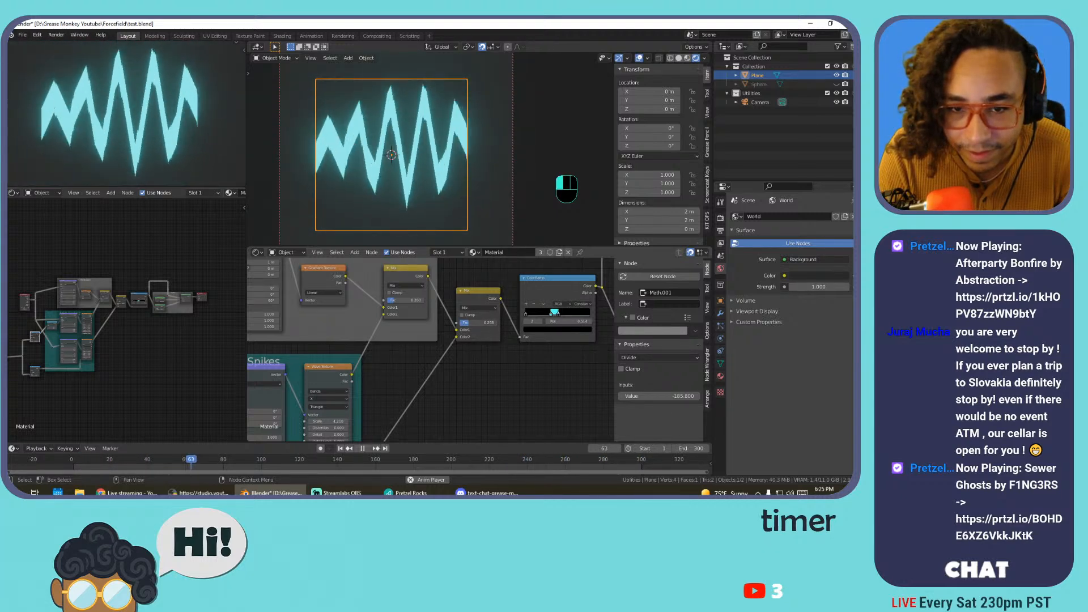
middle_click_drag(389, 365, 570, 304)
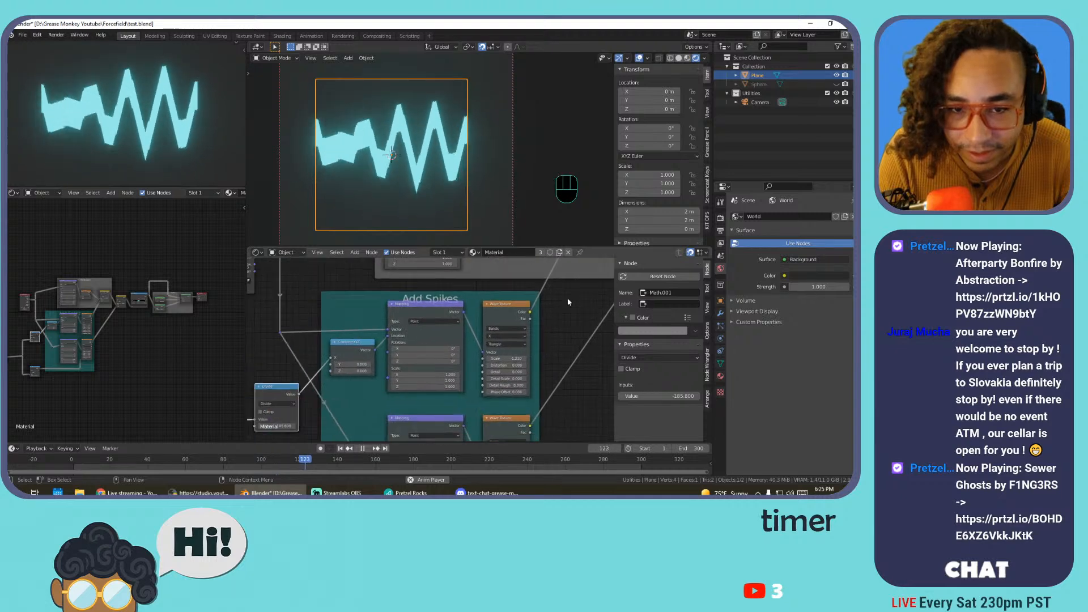
middle_click_drag(322, 367, 435, 324)
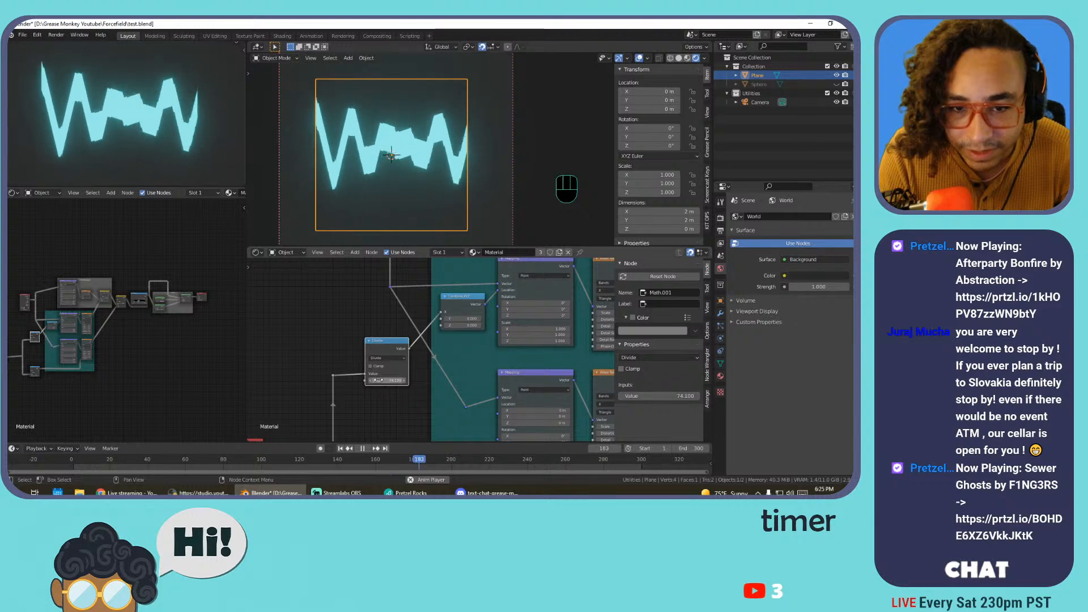
left_click_drag(389, 380, 388, 380)
Shift the Add Spikes frame slightly, save the file, and undo the shift
scroll(502, 368, "down", 7)
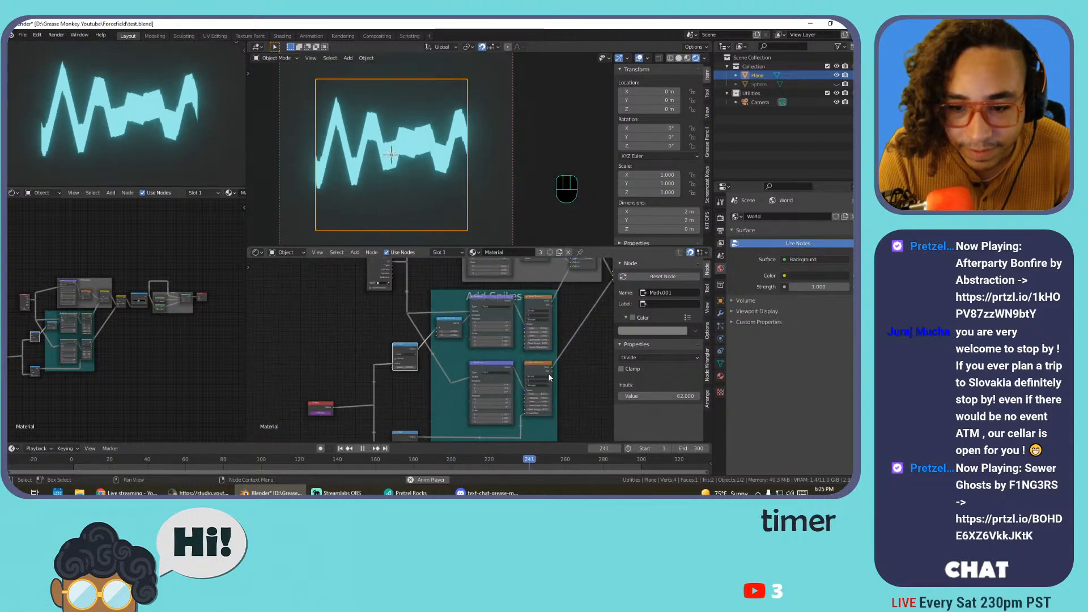
middle_click_drag(529, 432, 477, 398)
scroll(478, 400, "up", 7)
middle_click_drag(547, 393, 508, 342)
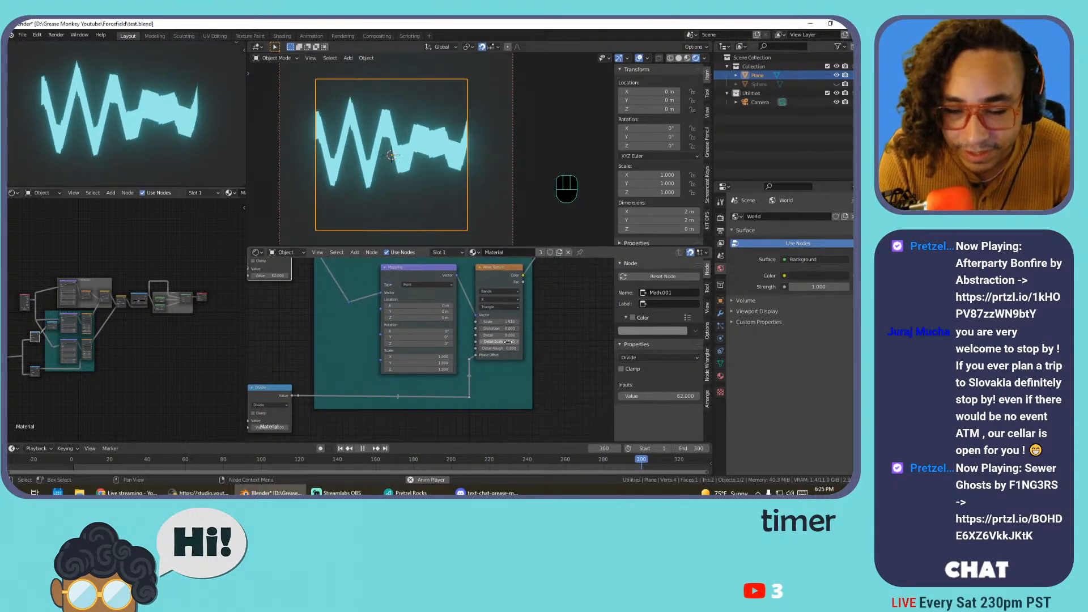
left_click_drag(474, 351, 460, 361)
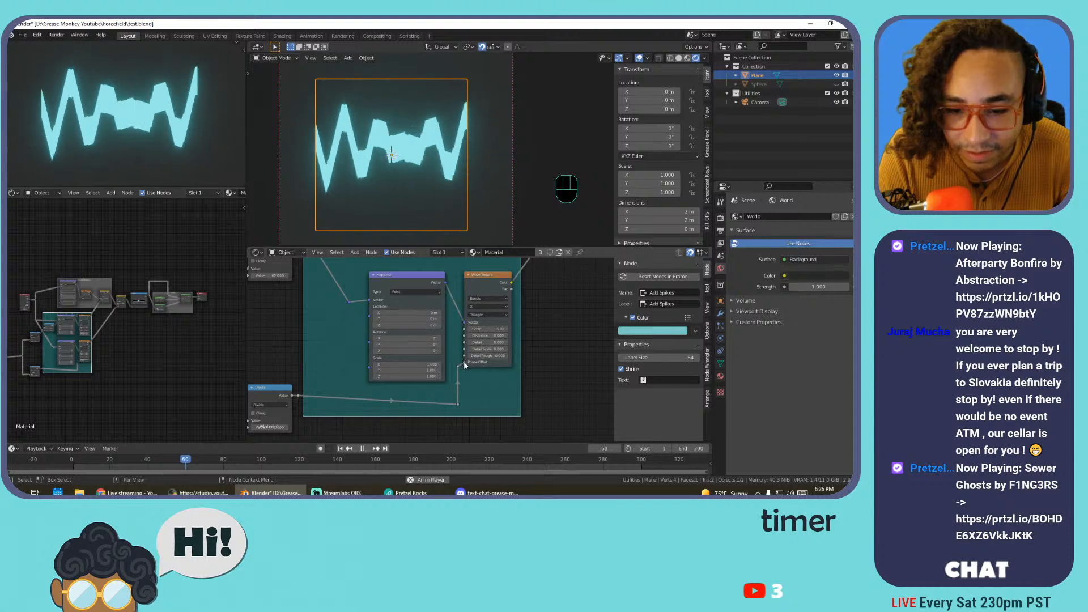
key("ctrl+s")
key("ctrl+z")
key("ctrl+z")
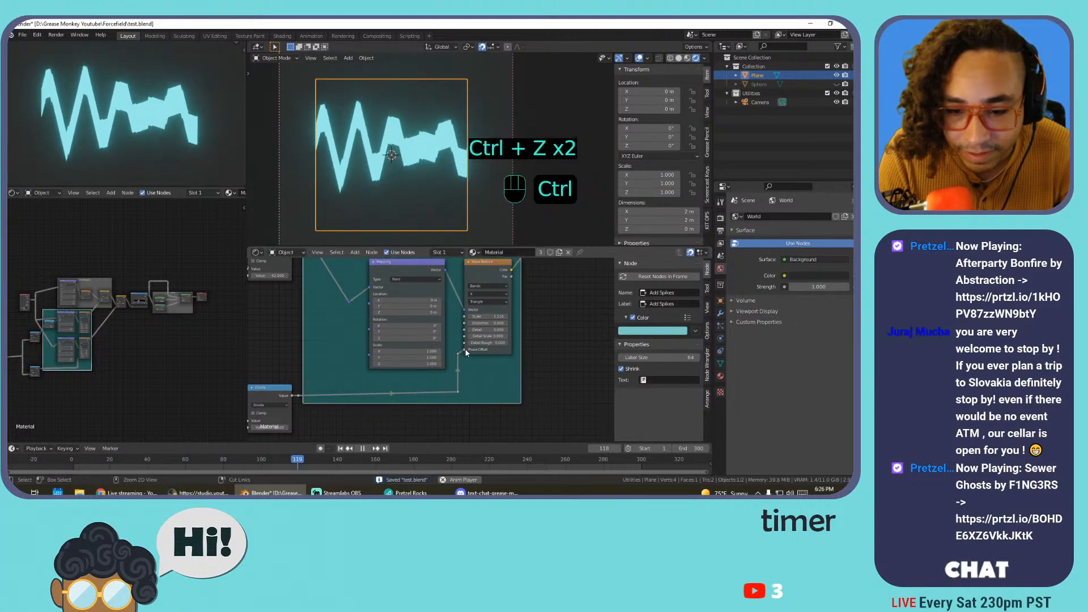
key("ctrl+z")
Select the reroute feeding the lower Wave Texture's Phase Offset
left_click(470, 359)
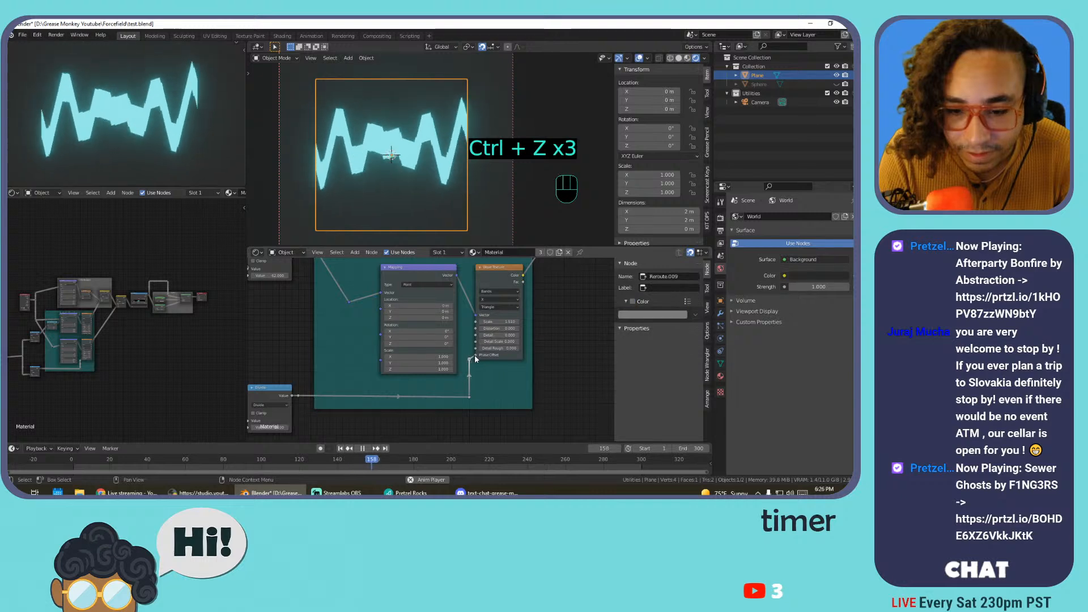
Delete the reroute node feeding the Phase Offset of the lower Wave Texture in the teal frame
key("x")
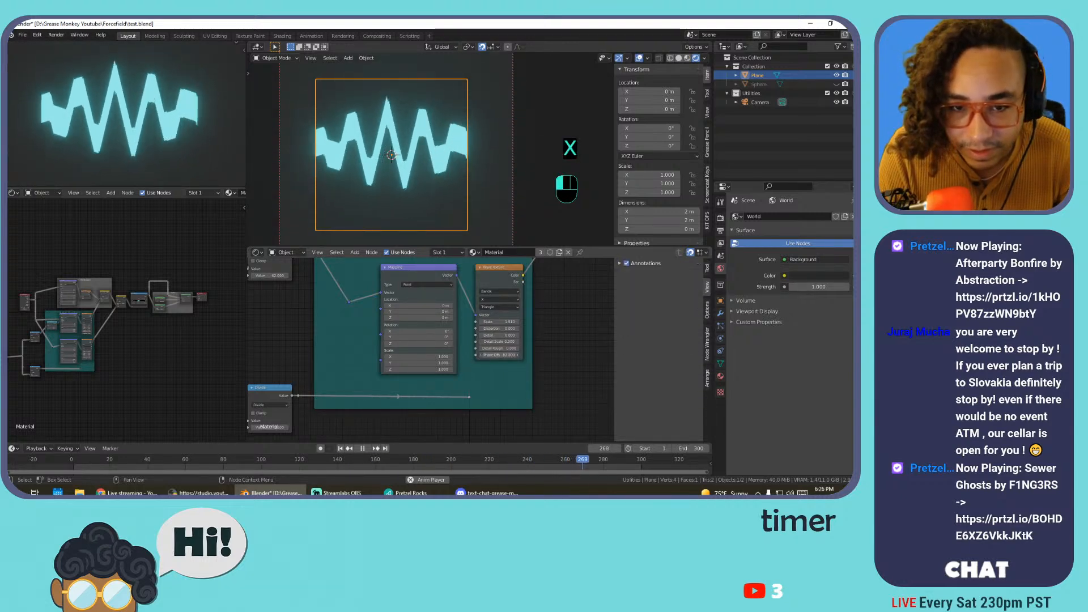
key("ctrl+z")
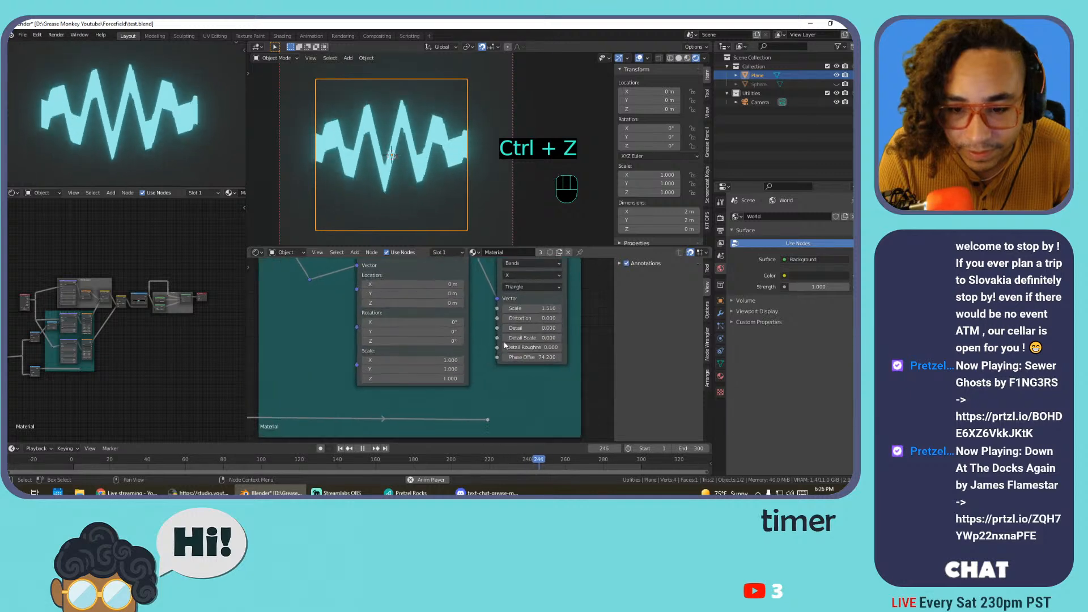
Try a scale of -0.490 plus different detail roughness and detail scale values on the lower Wave Texture, undoing the detail changes
left_click_drag(528, 309, 465, 309)
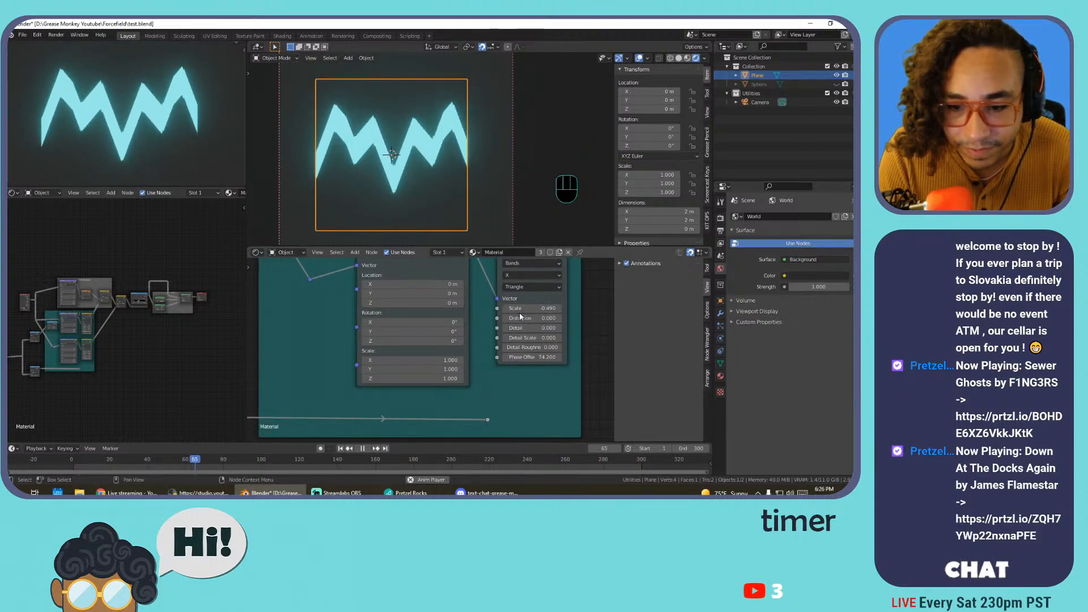
left_click_drag(538, 346, 561, 347)
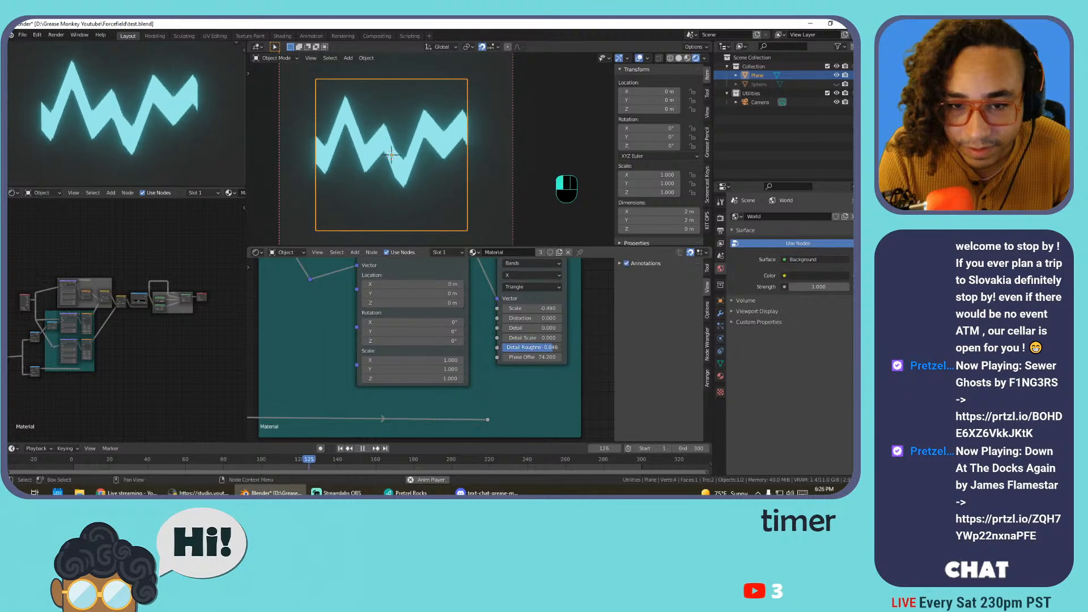
key("ctrl+z")
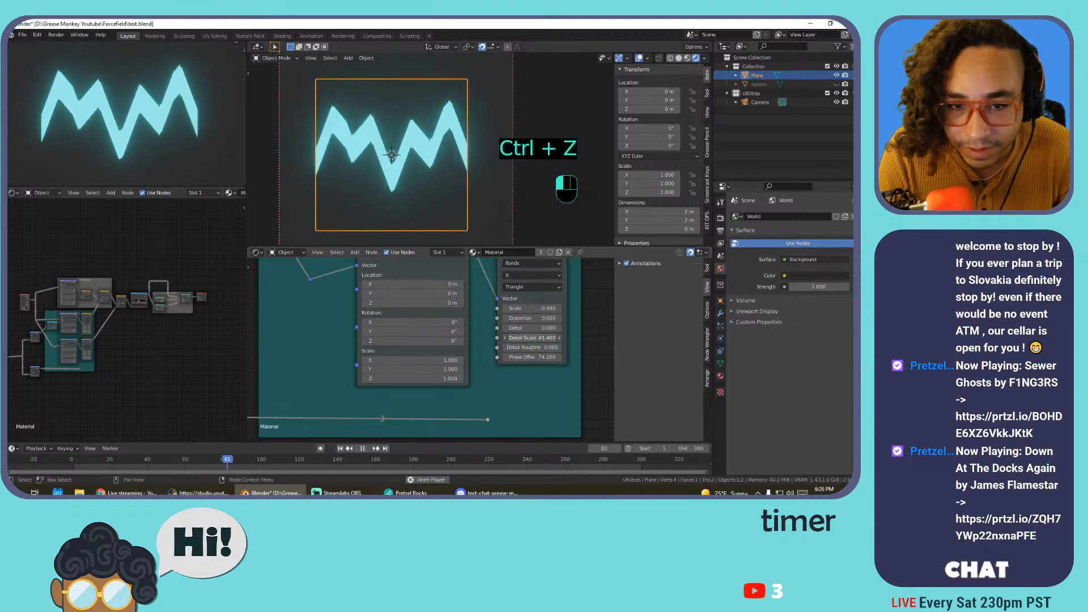
key("ctrl+z")
key("ctrl+z")
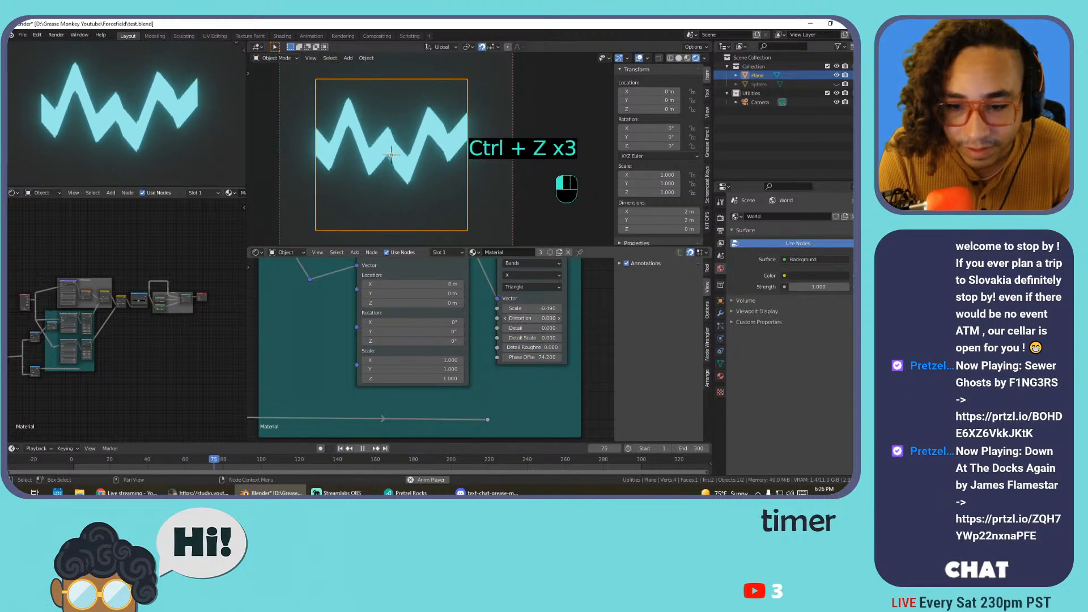
key("ctrl+z")
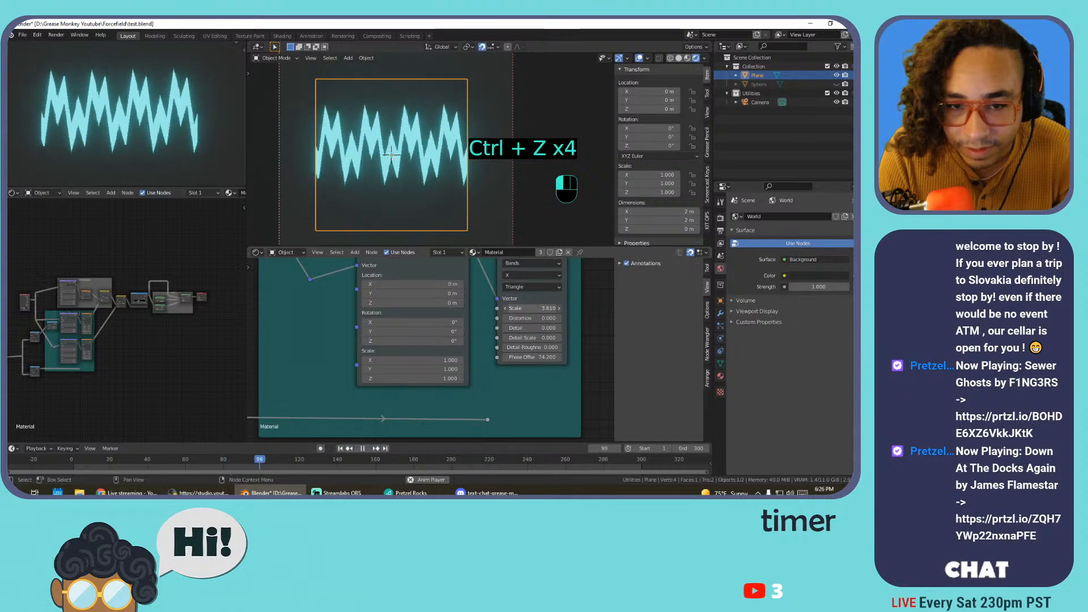
Try a scale of 5.010 on the lower Wave Texture, testing and undoing changes to its phase offset and the adjoining Mapping location
left_click_drag(531, 309, 534, 308)
left_click_drag(532, 357, 532, 357)
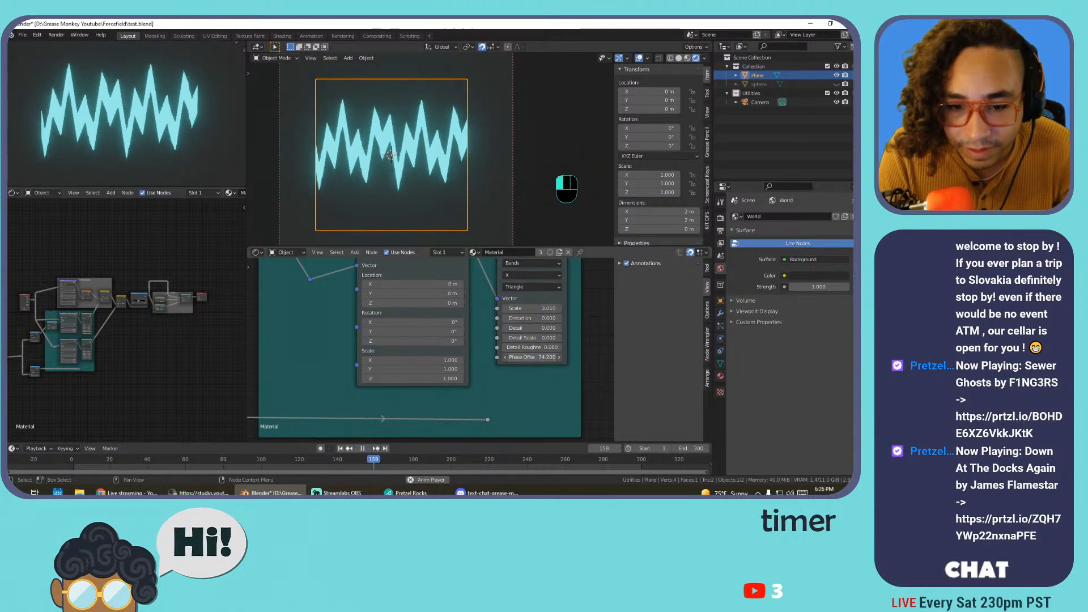
key("ctrl+z")
left_click_drag(431, 284, 443, 284)
key("ctrl+z")
key("ctrl+z")
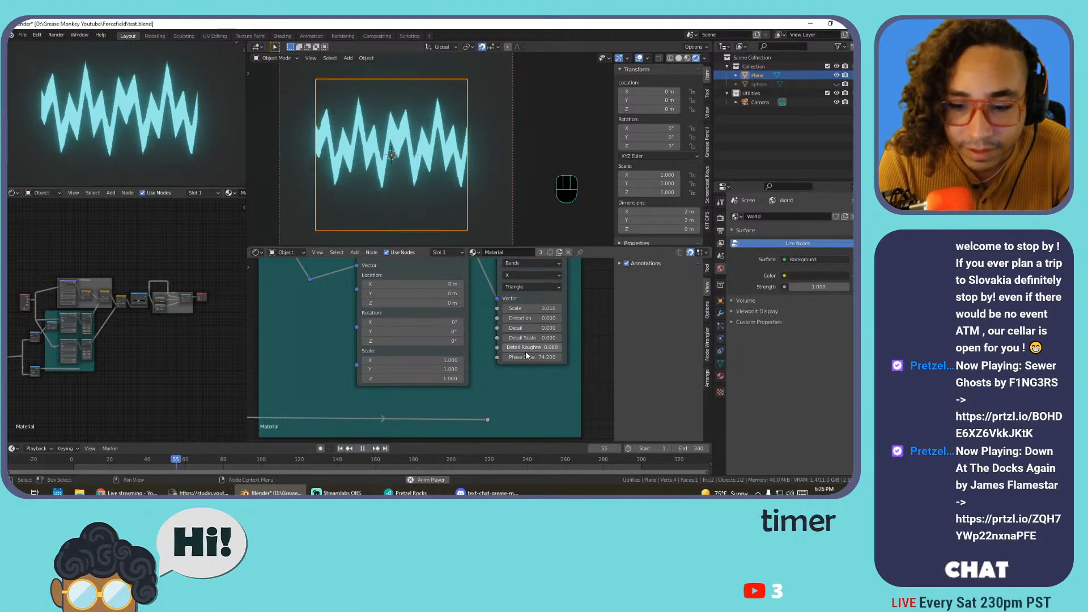
mouse_move(533, 357)
left_mouse_down()
mouse_move(558, 357)
mouse_move(478, 357)
mouse_move(533, 357)
left_mouse_up()
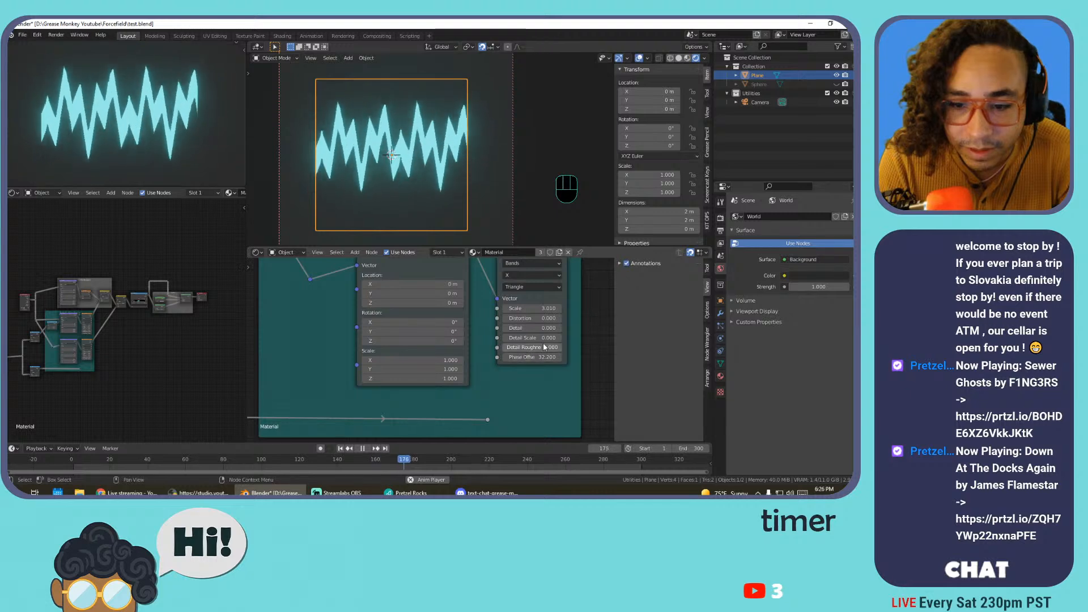
key("ctrl+z")
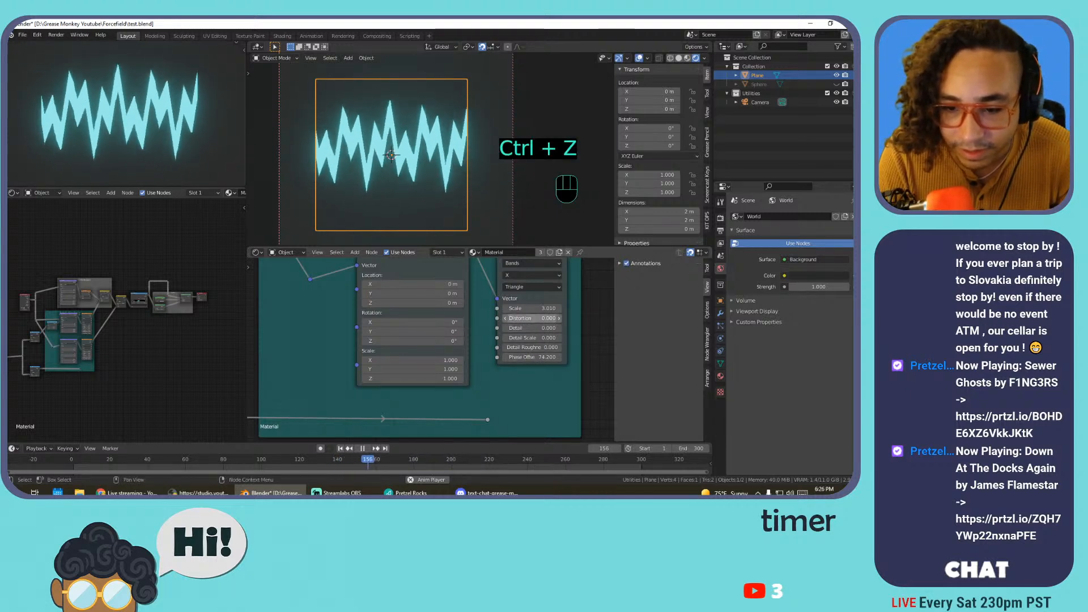
Set the lower Wave Texture's distortion to 132.200 and its scale to about 2
left_click_drag(542, 319, 622, 319)
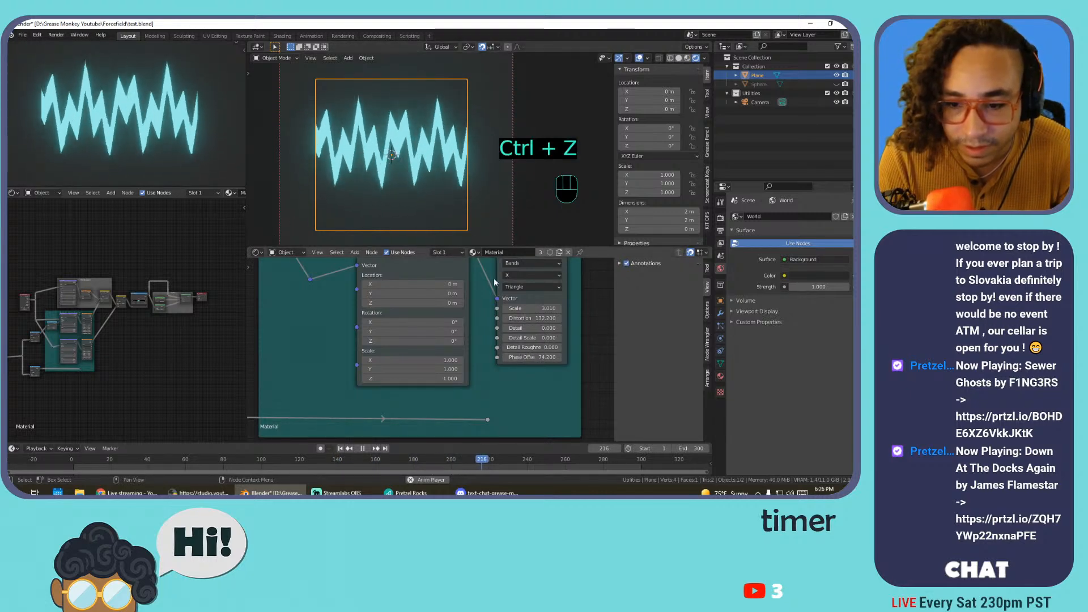
mouse_move(527, 309)
left_mouse_down()
mouse_move(596, 308)
mouse_move(517, 306)
left_mouse_up()
Try the Add and Multiply blending modes on the Mix node that feeds the ColorRamp
scroll(513, 292, "down", 4)
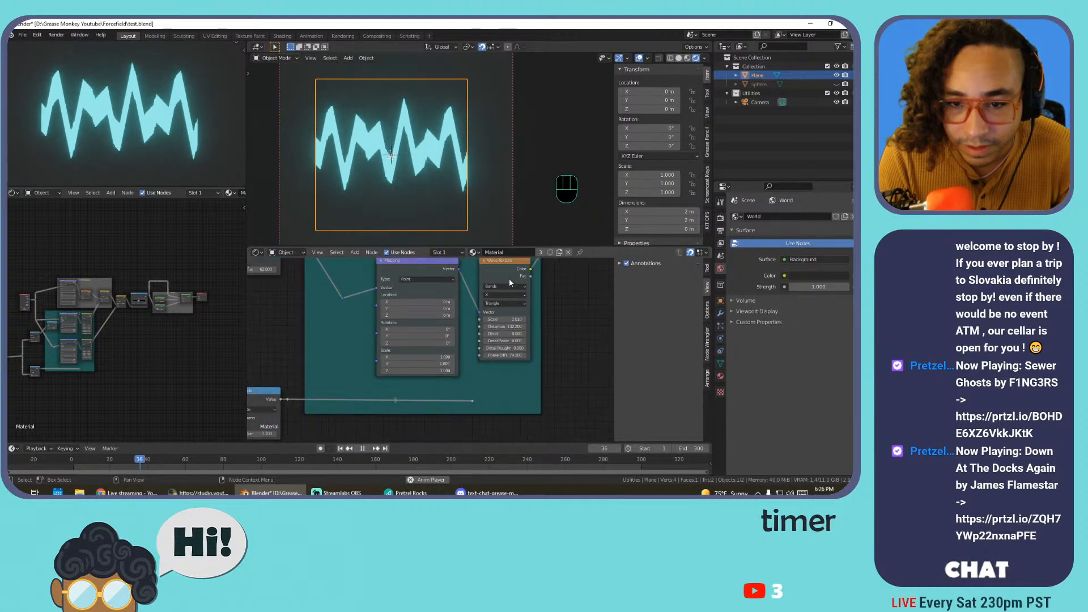
middle_click_drag(524, 278, 415, 420)
middle_click_drag(494, 303, 415, 440)
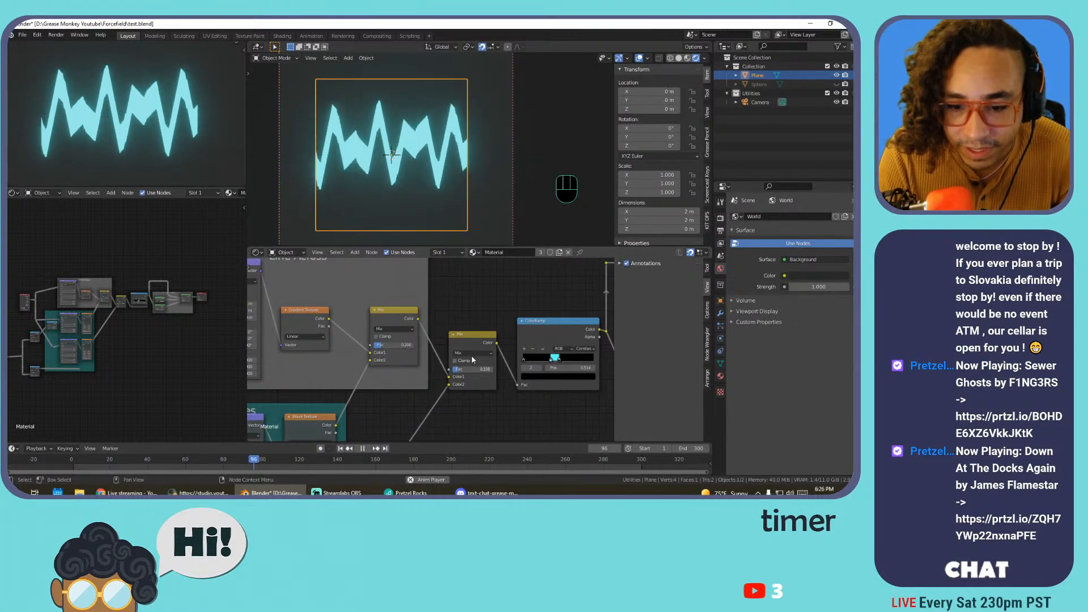
left_click(473, 353)
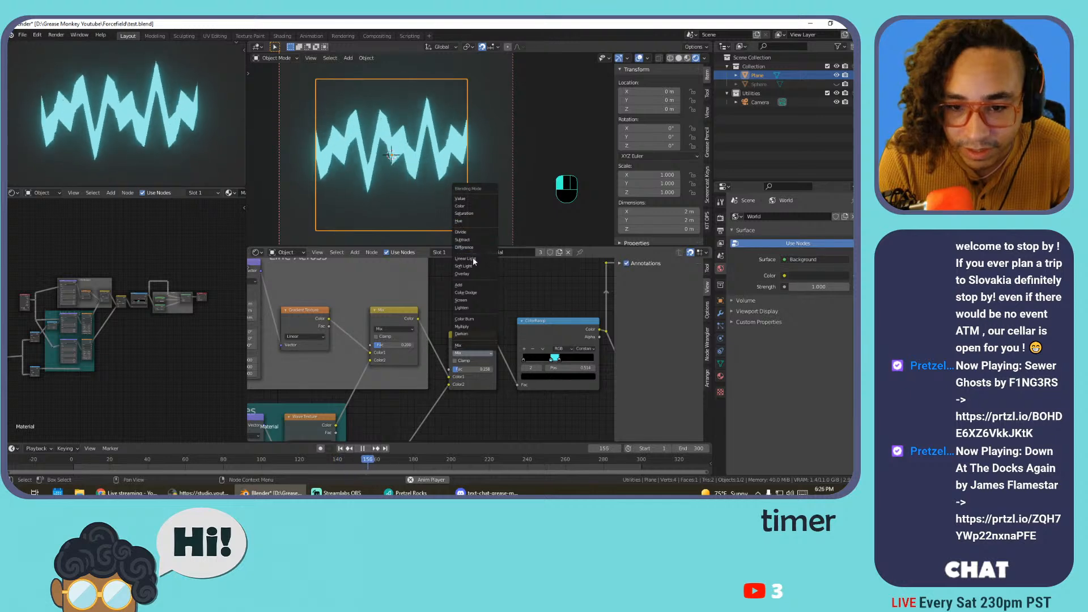
left_click(470, 288)
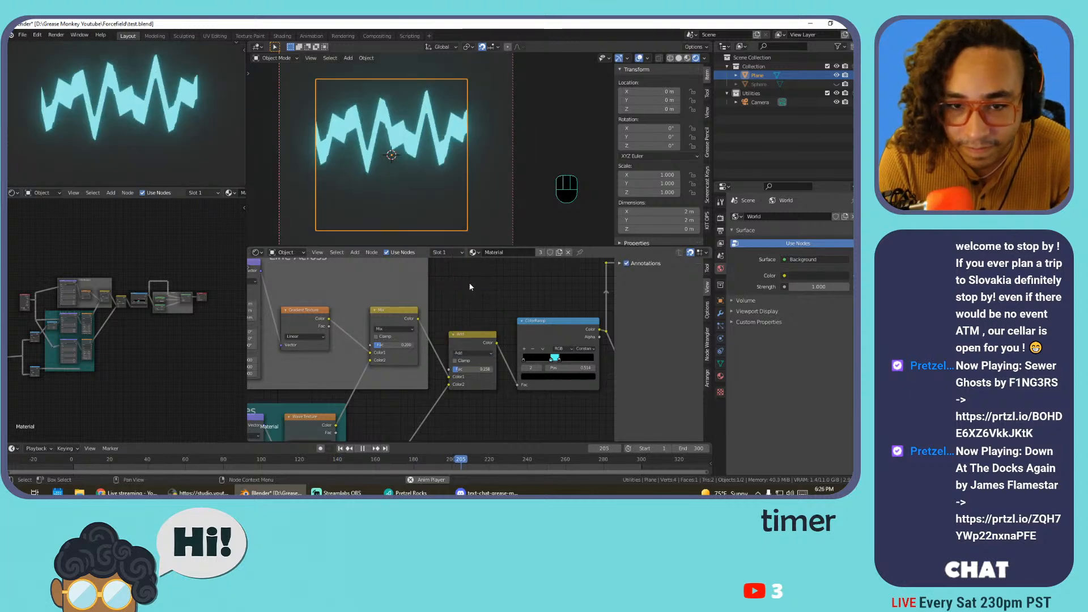
left_click(475, 353)
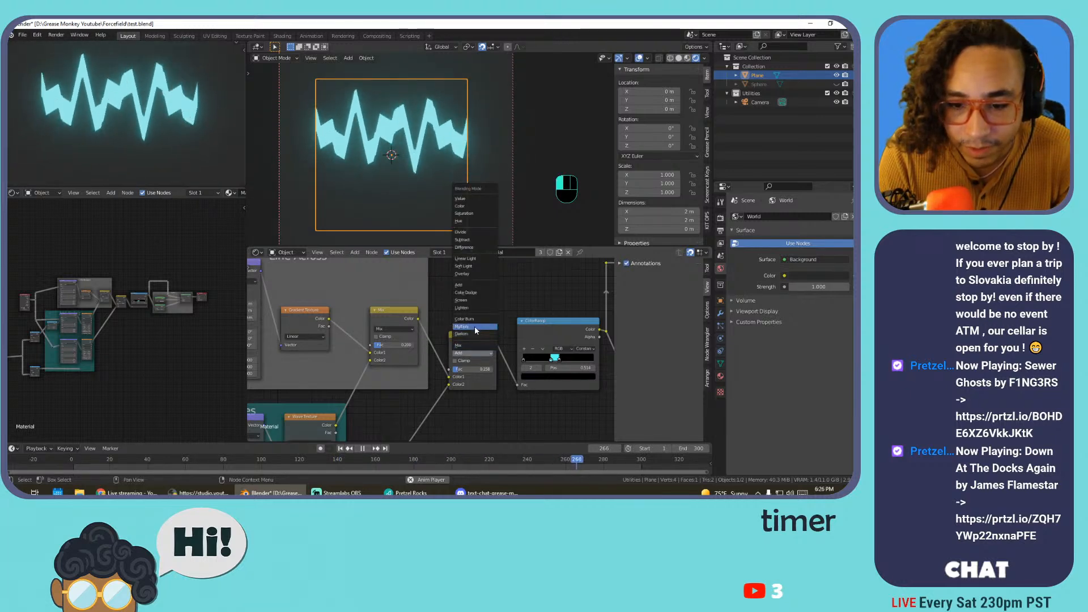
left_click(474, 327)
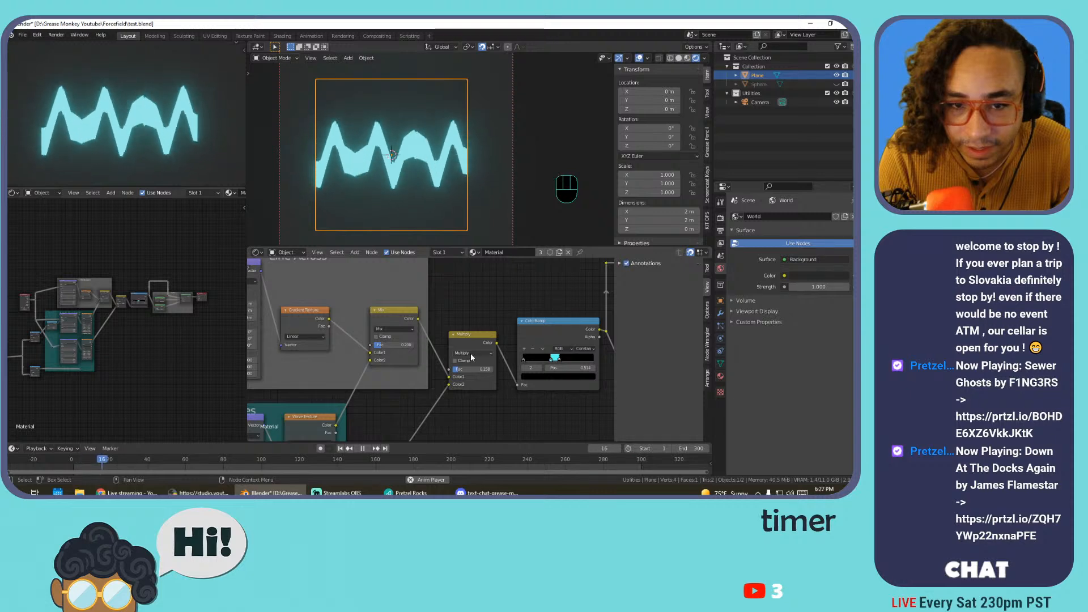
Test the Overlay, Soft Light and Divide blending modes on the mix node before the ColorRamp
left_click(471, 353)
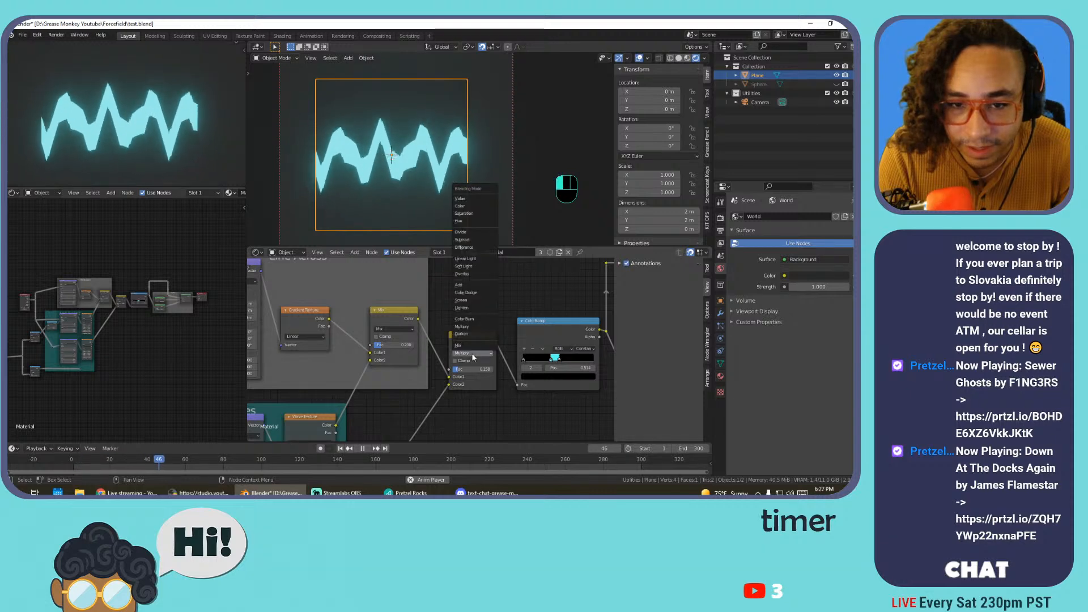
left_click(475, 273)
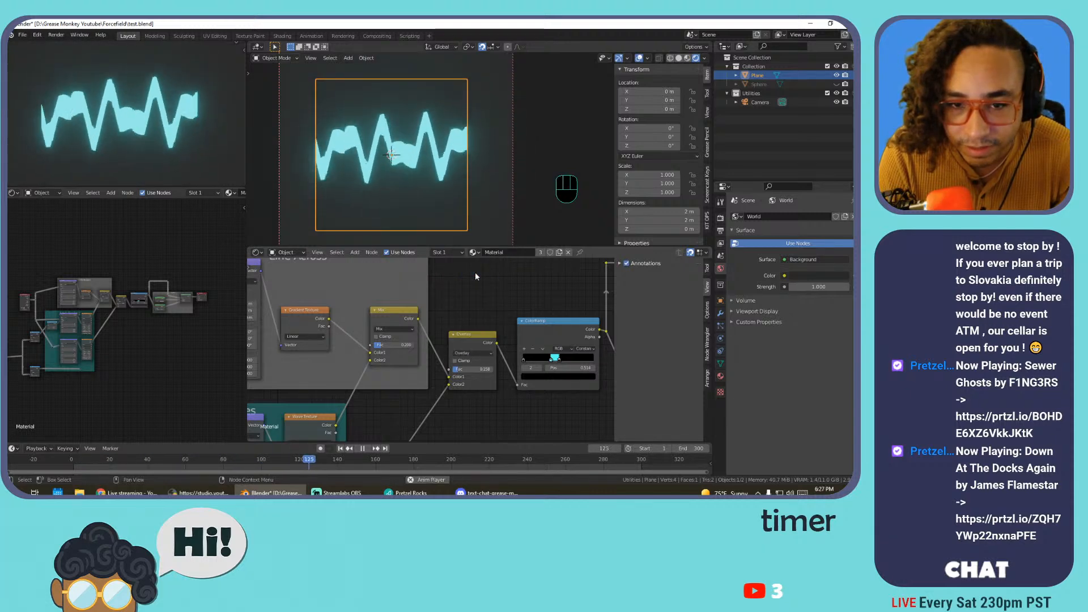
left_click(485, 353)
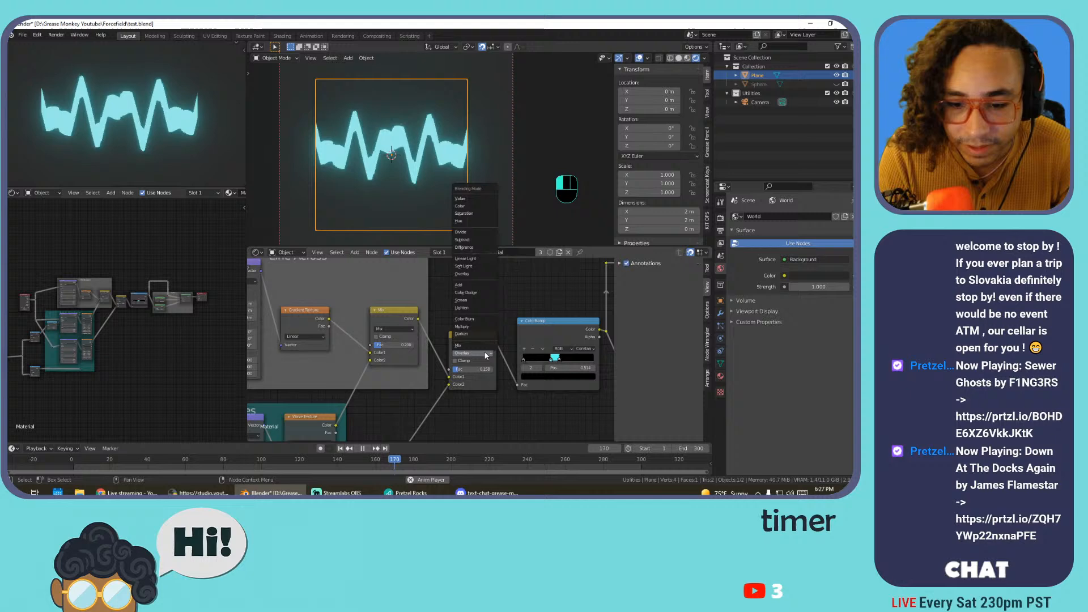
left_click(482, 266)
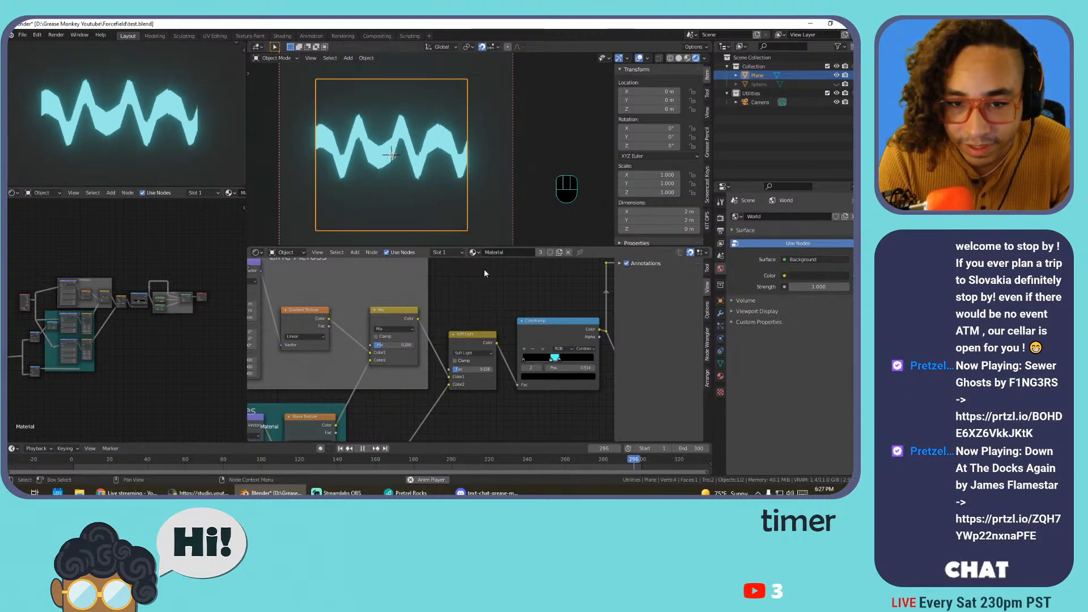
left_click(480, 352)
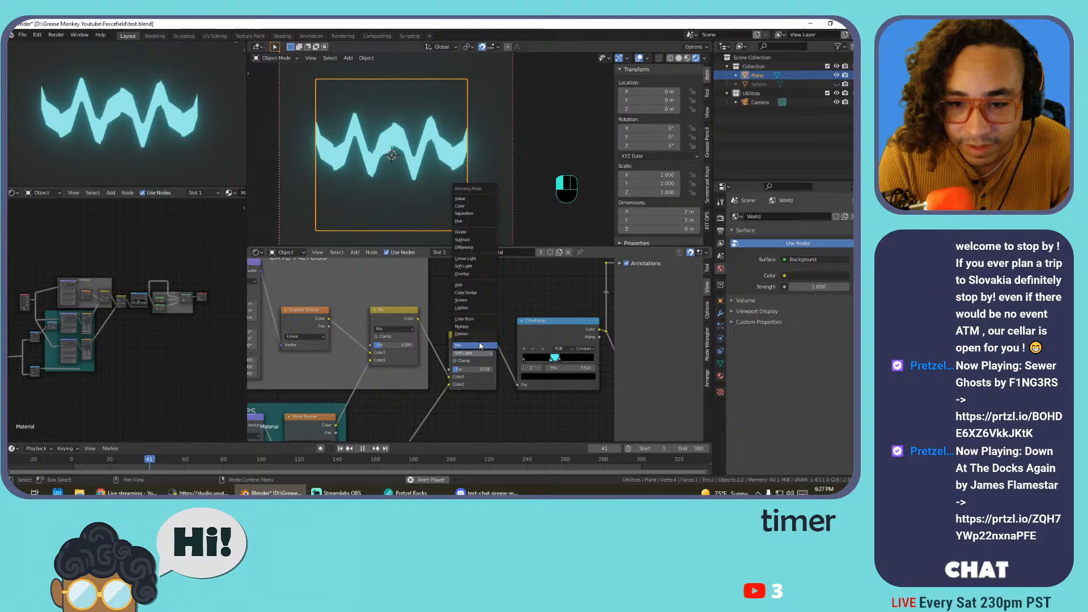
left_click(471, 232)
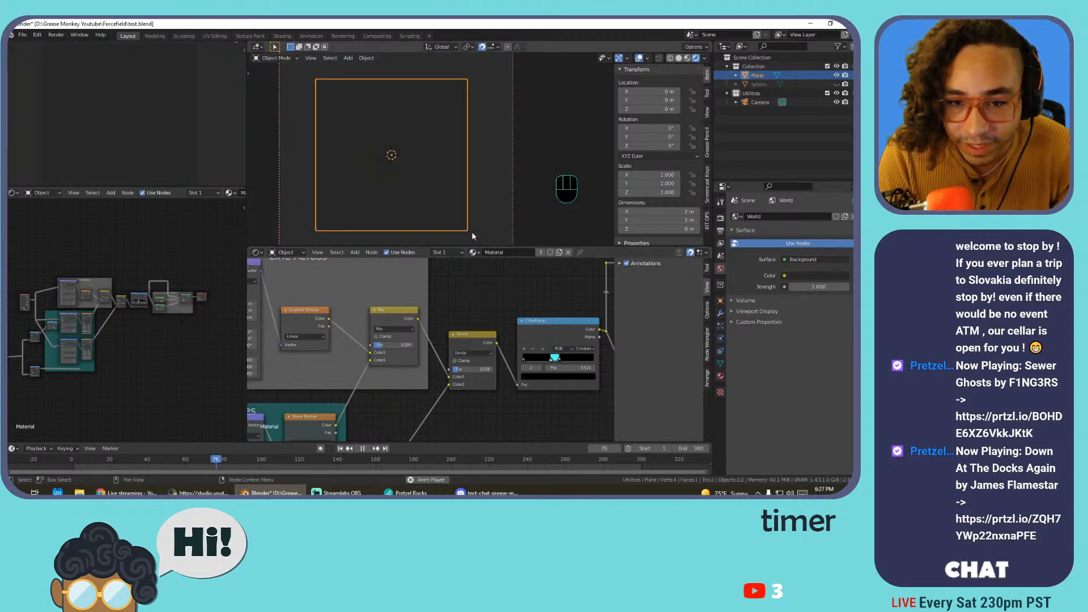
Try the Darken and Value blending modes on the mix node before the ColorRamp
left_click(478, 352)
left_click(477, 334)
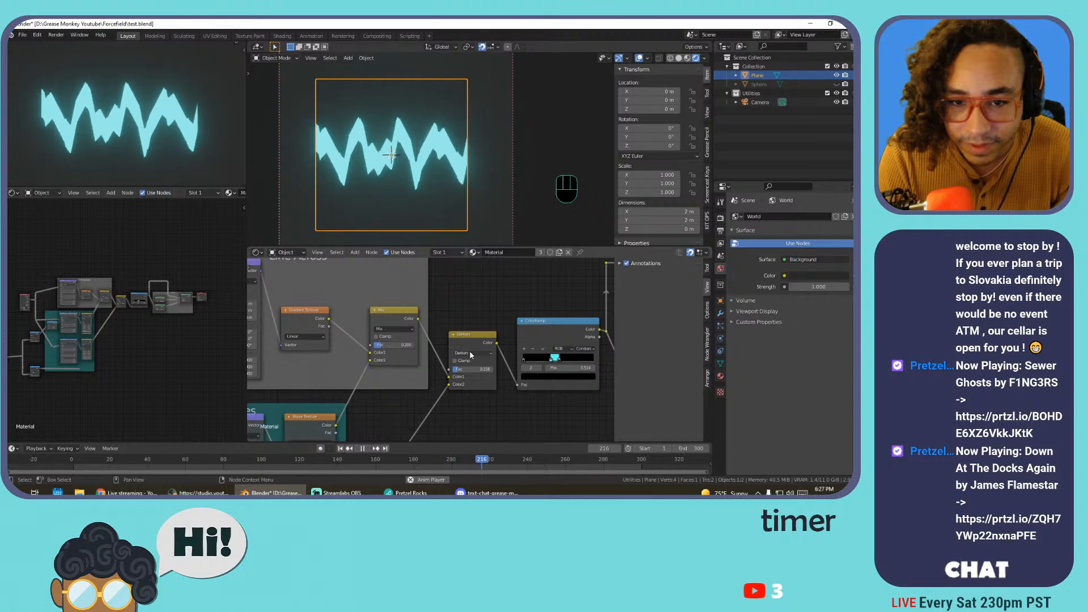
left_click(469, 351)
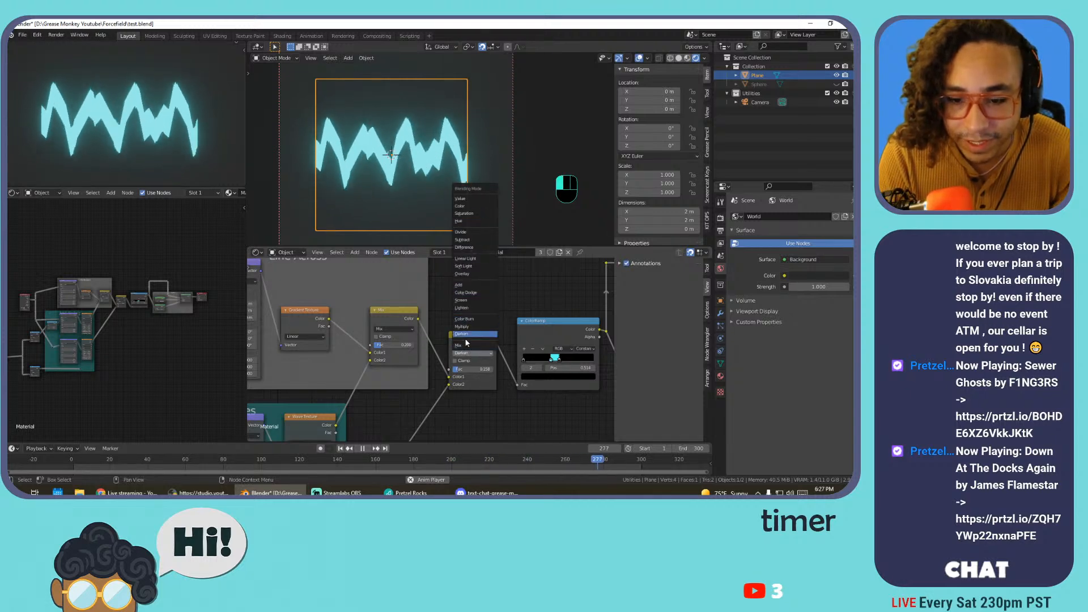
left_click(473, 198)
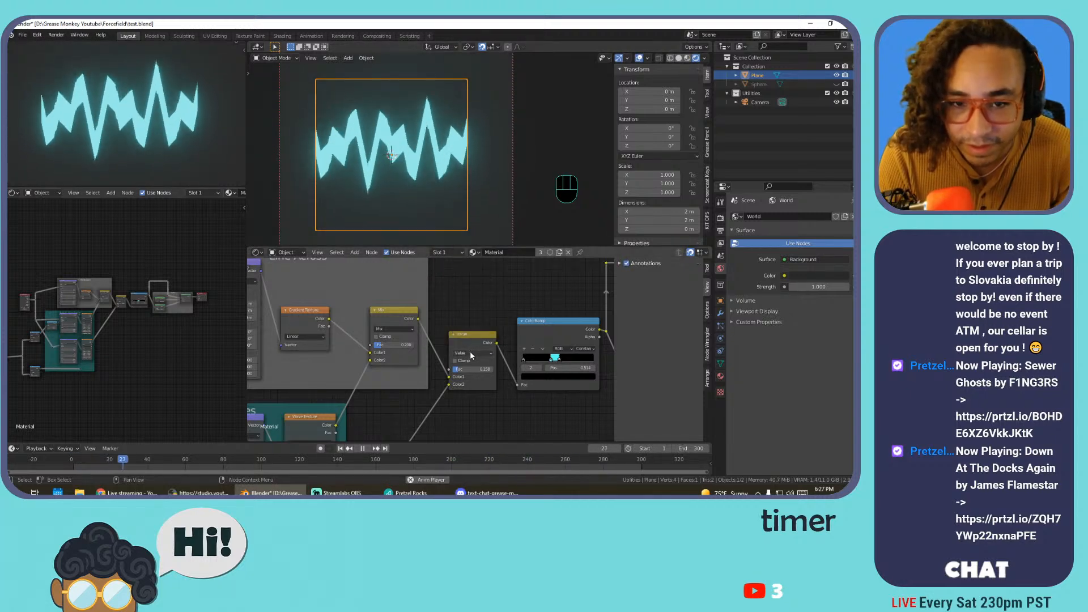
Set the blending mode of the node before the ColorRamp to Mix and its factor to about 0.2
left_click(471, 352)
left_click(468, 345)
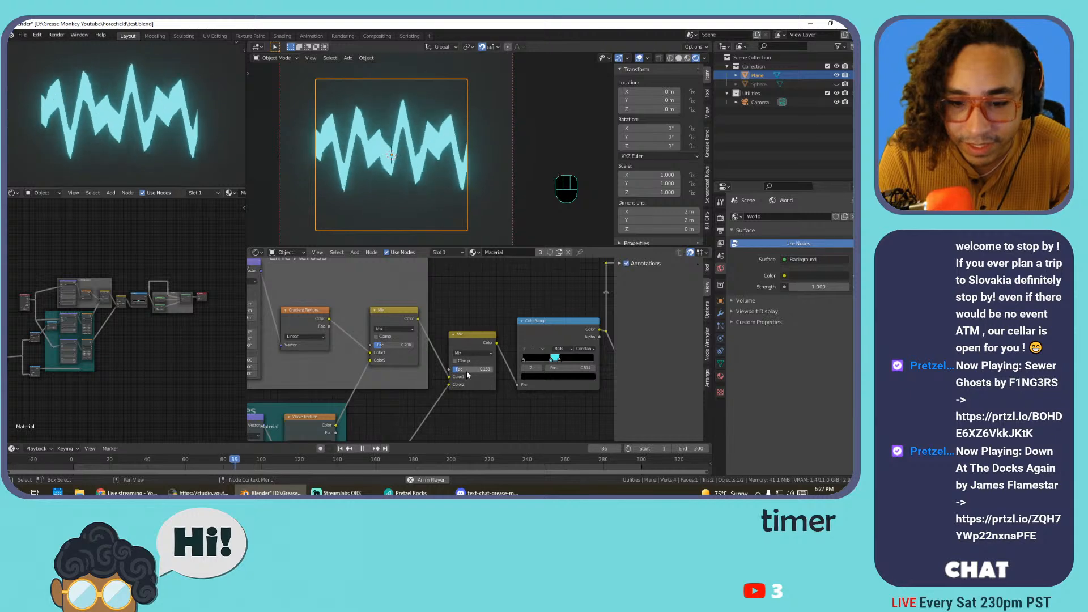
left_click_drag(468, 372, 482, 372)
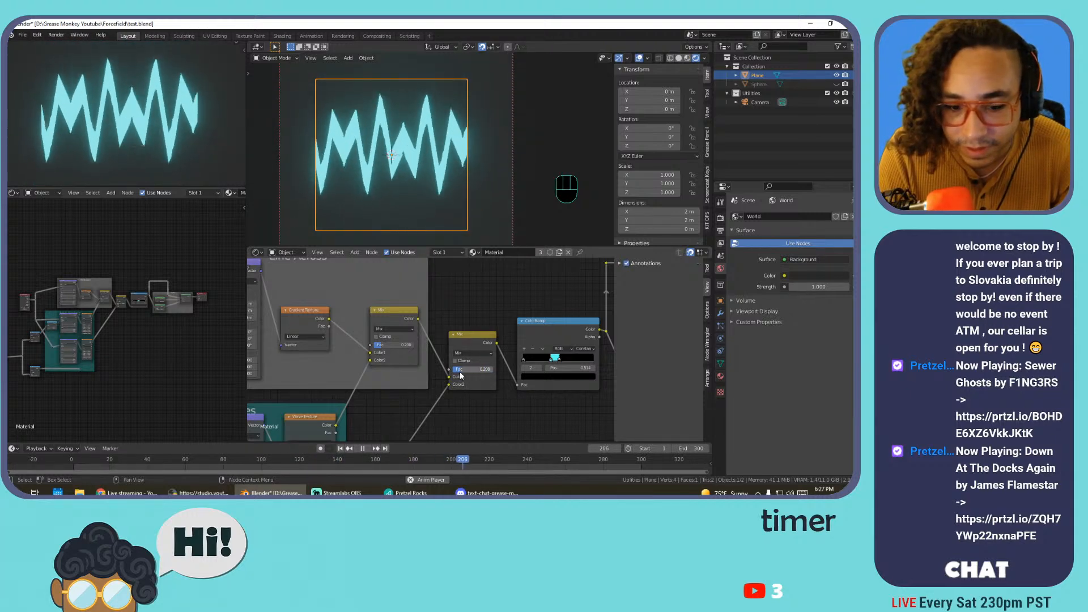
Try a different X scale on the lower Mapping node in the teal frame, pausing playback, and undo the change
middle_click_drag(396, 398, 509, 276)
middle_click_drag(369, 418, 434, 315)
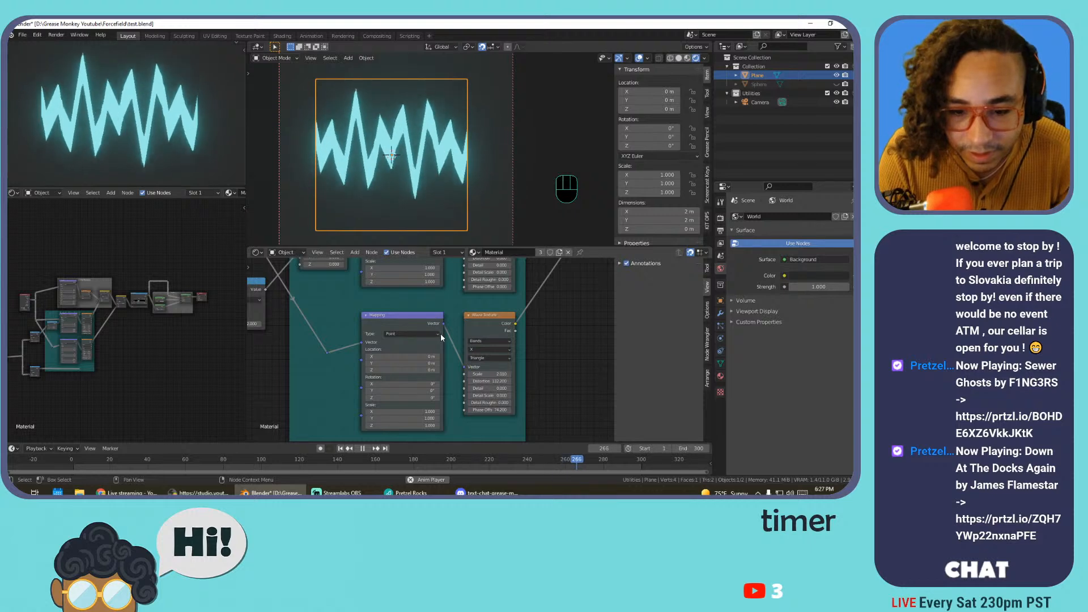
left_click_drag(425, 412, 385, 412)
key("space")
key("ctrl+z")
key("ctrl+z")
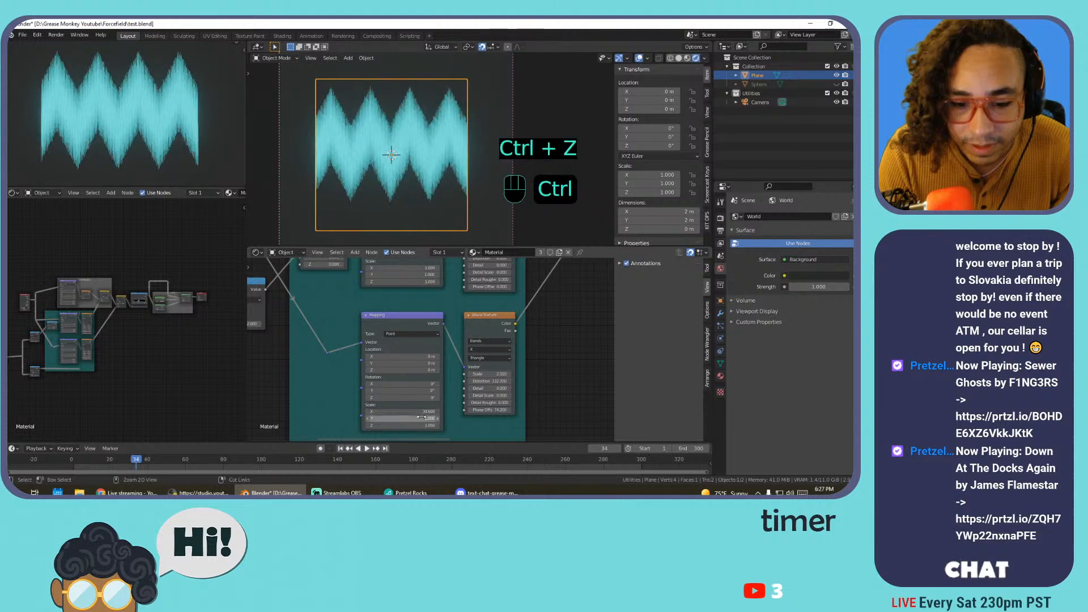
key("ctrl+z")
key("ctrl+z")
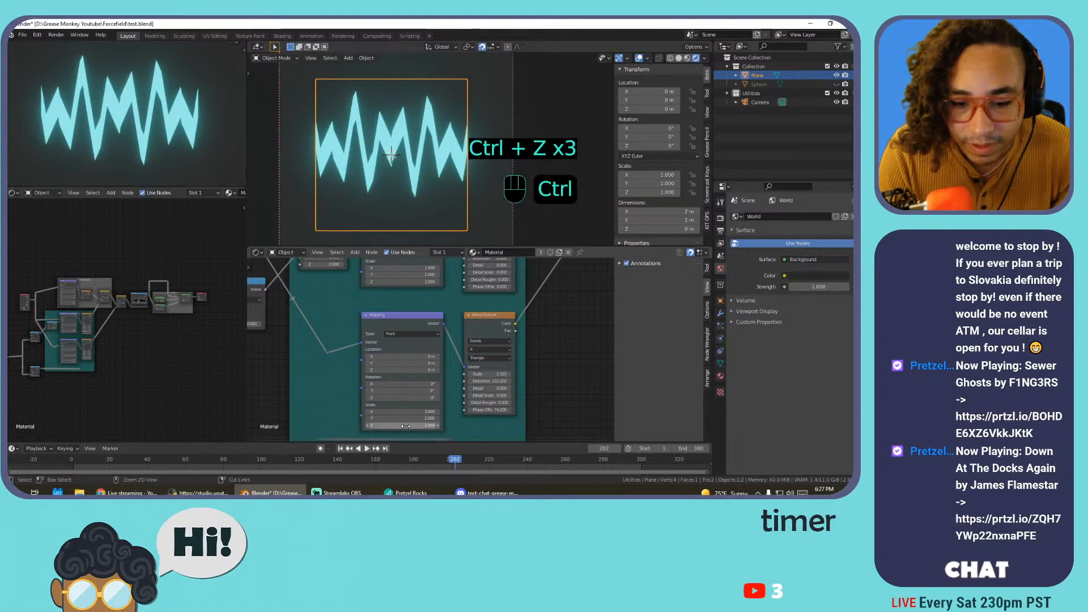
key("ctrl+z")
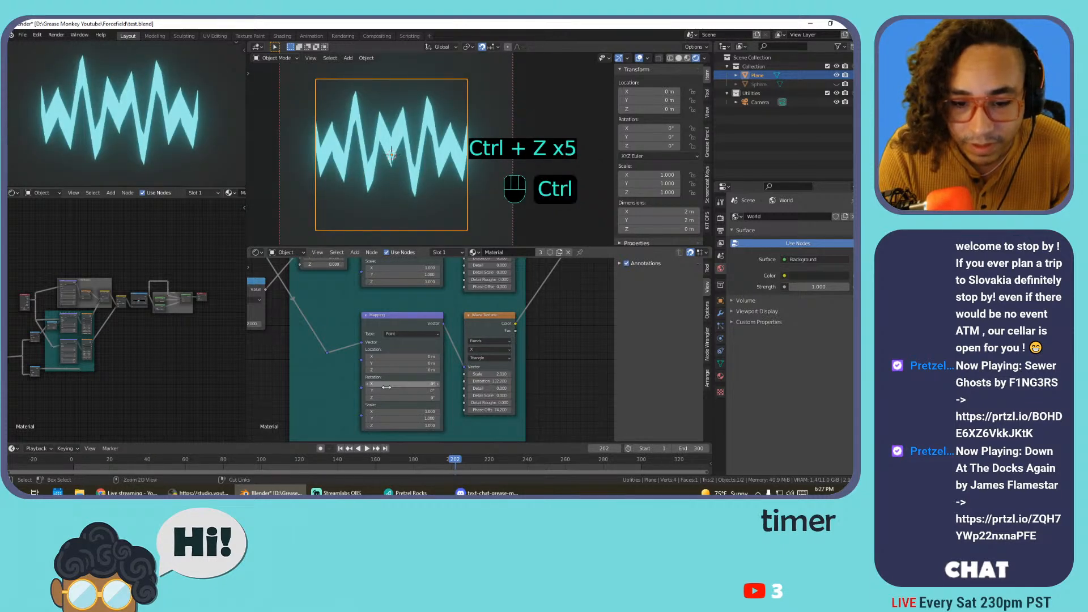
Try different rotation values on the lower Mapping node, toggling playback to compare, and undo them
mouse_move(396, 391)
left_mouse_down()
mouse_move(420, 391)
mouse_move(371, 390)
mouse_move(398, 398)
left_mouse_up()
key("space")
key("space")
key("ctrl+z")
key("space")
key("space")
key("ctrl+z")
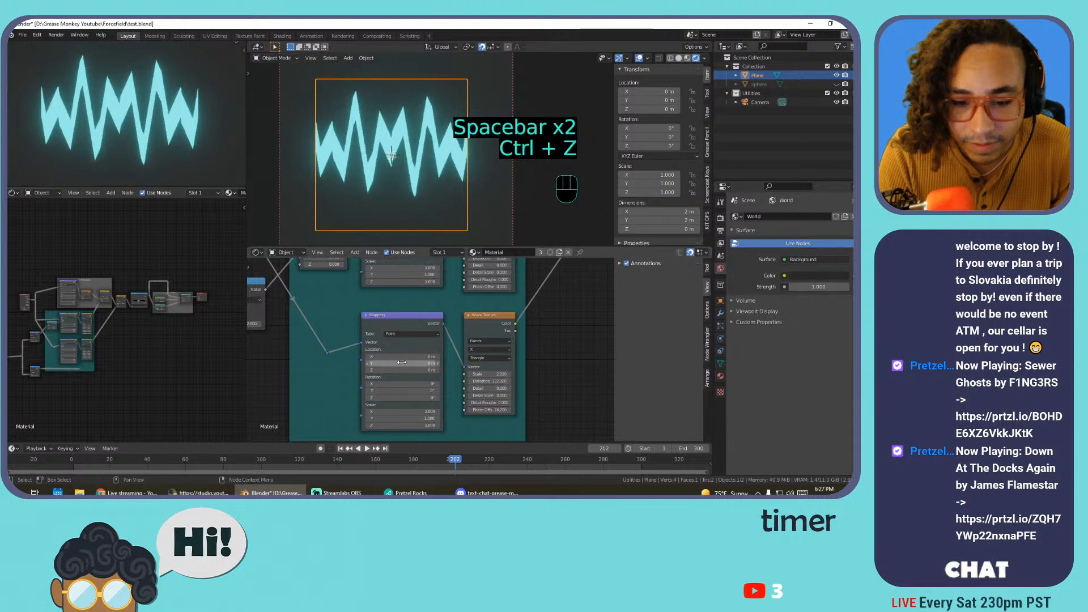
Try shifting the lower Mapping node's X location and undo the shift
key("ctrl+z")
left_click_drag(401, 356, 507, 335)
key("ctrl+z")
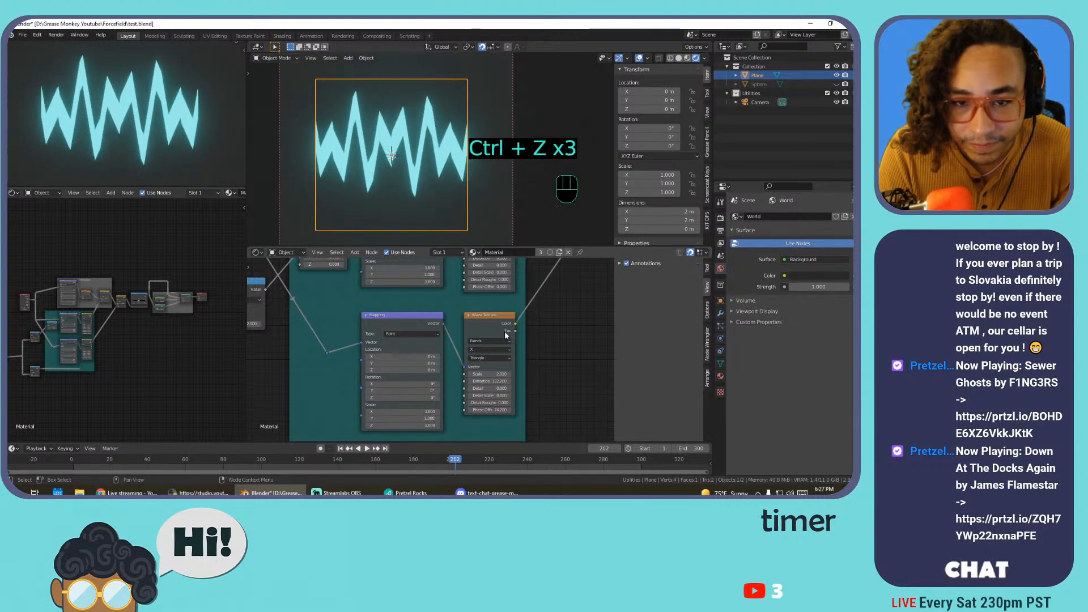
Delete the stray reroute that extends from the lower Divide node across the bottom of the teal frame
scroll(536, 325, "down", 1)
scroll(536, 325, "down", 1)
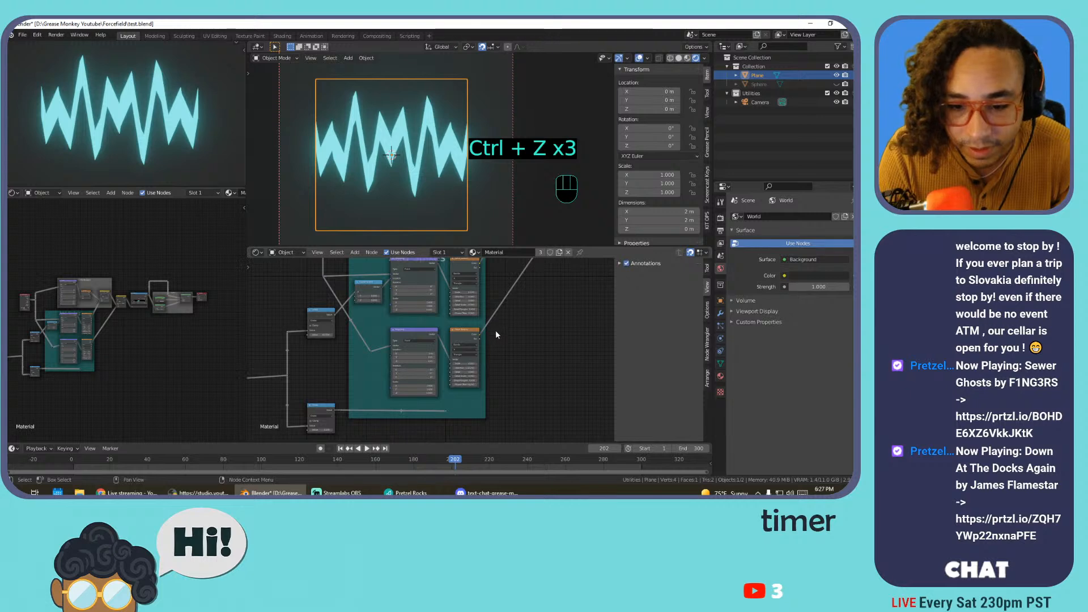
middle_click_drag(511, 336, 483, 339)
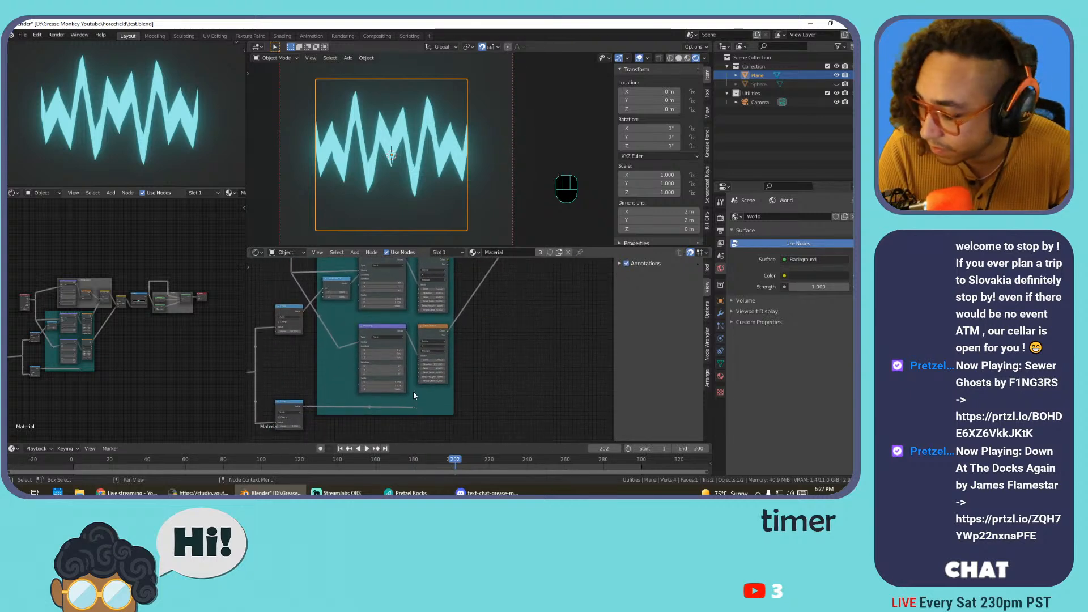
left_click(382, 338)
middle_click_drag(382, 338, 293, 388)
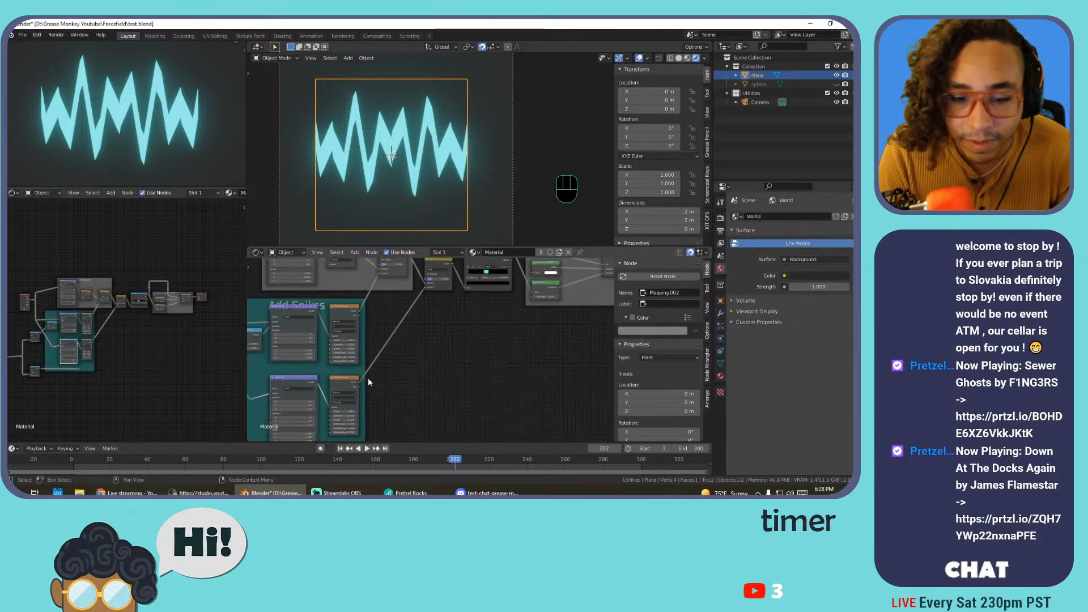
left_click(363, 384)
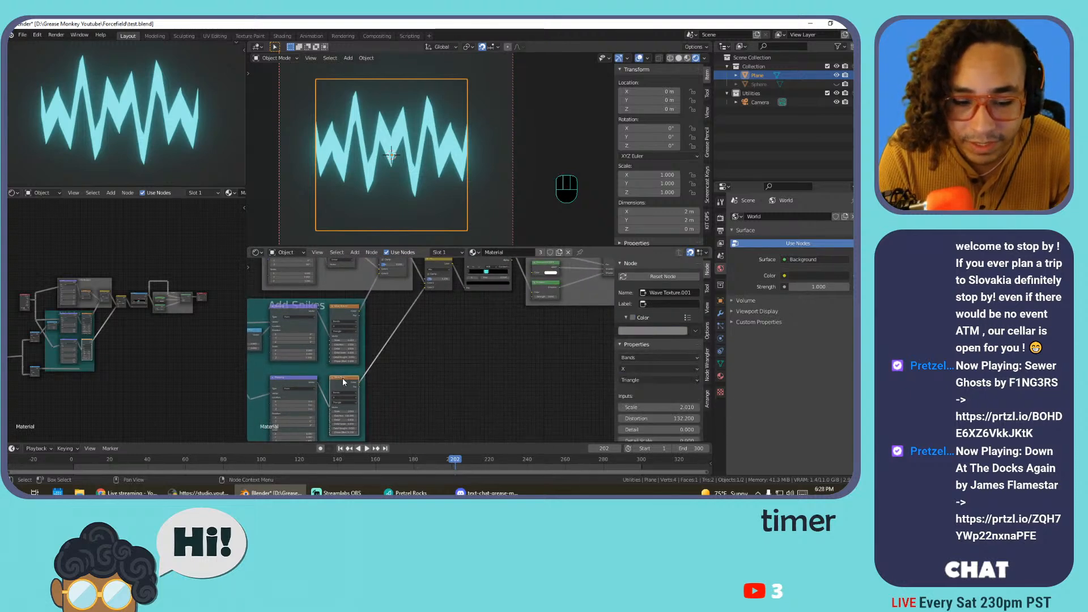
left_click(290, 386, "shift")
middle_click_drag(282, 403, 347, 372)
scroll(383, 360, "down", 2)
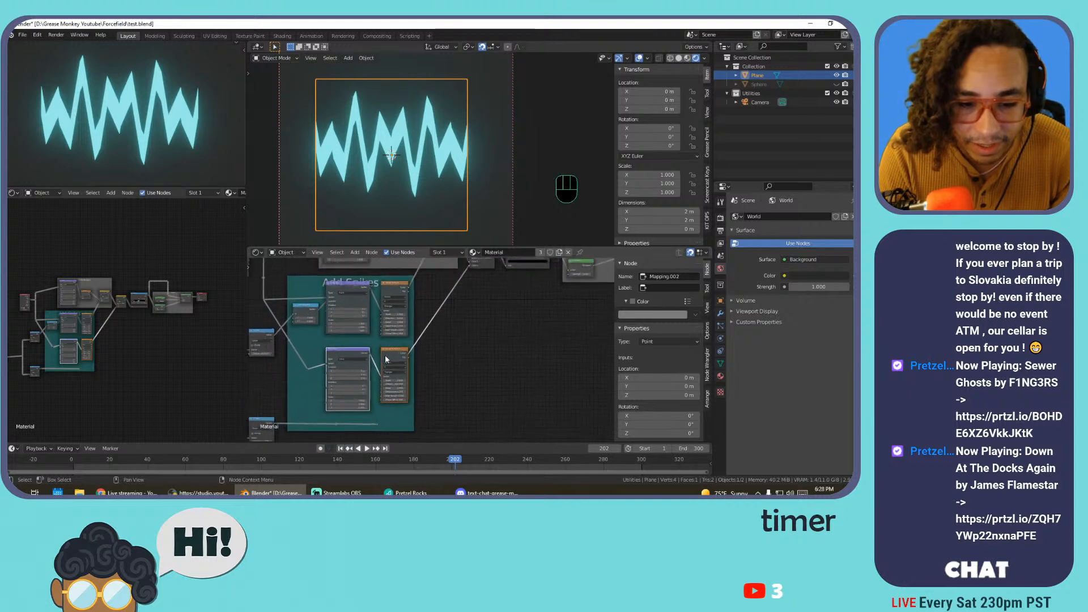
key("x")
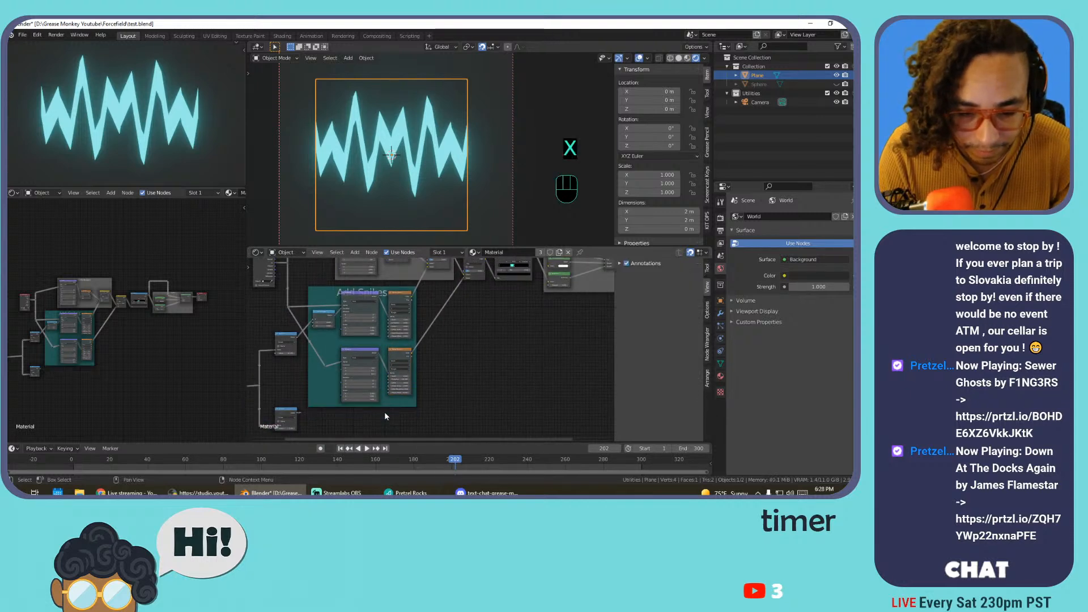
Duplicate the lower Mapping and Wave Texture pair in the teal frame and place the copies directly beneath the originals
left_click(365, 361)
left_click(397, 355, "shift")
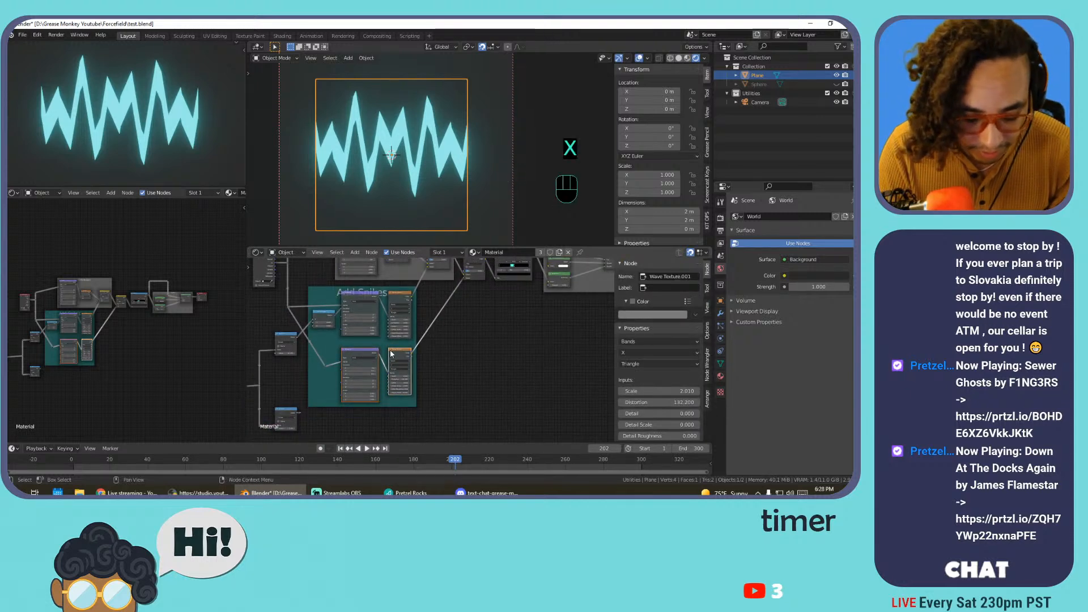
key("shift+d")
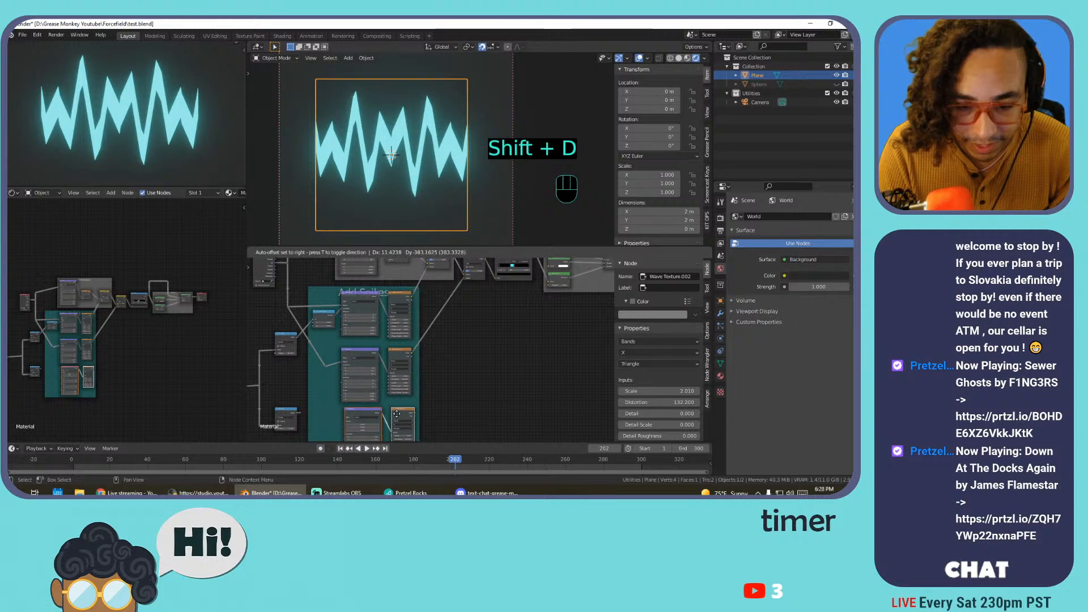
left_click(398, 416)
Add a MixRGB node on the link leaving the original lower Wave Texture in the teal frame
middle_click_drag(456, 347, 435, 383)
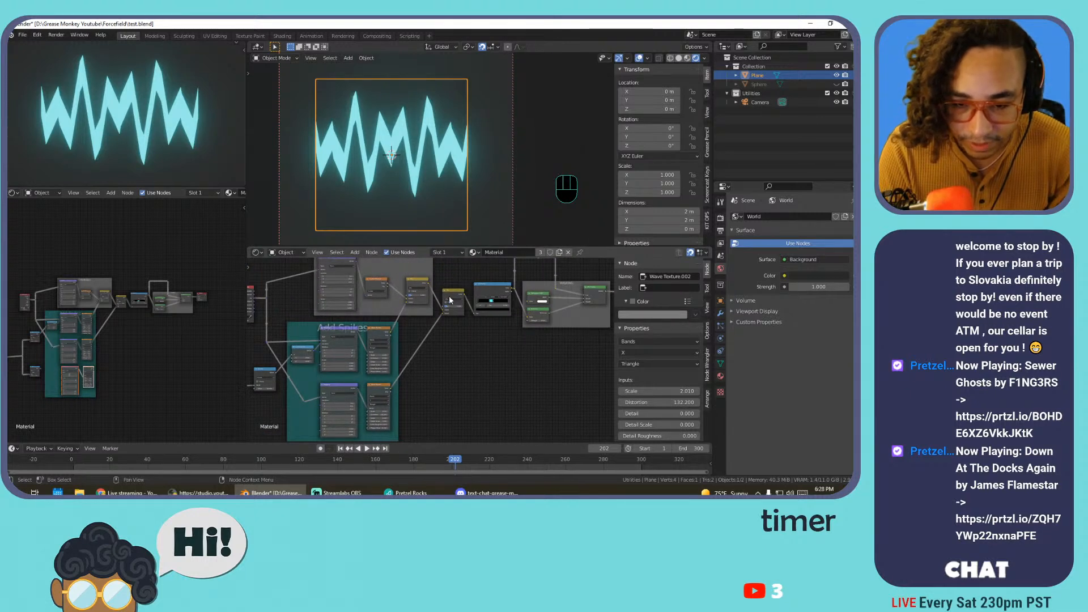
key("shift+a")
mouse_move(390, 352)
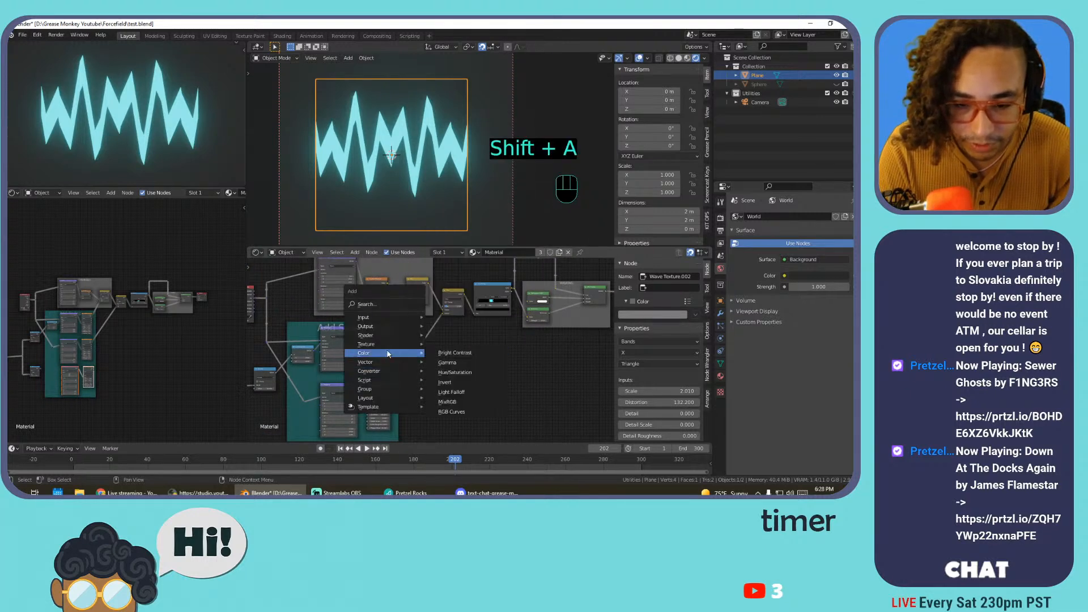
left_click(447, 401)
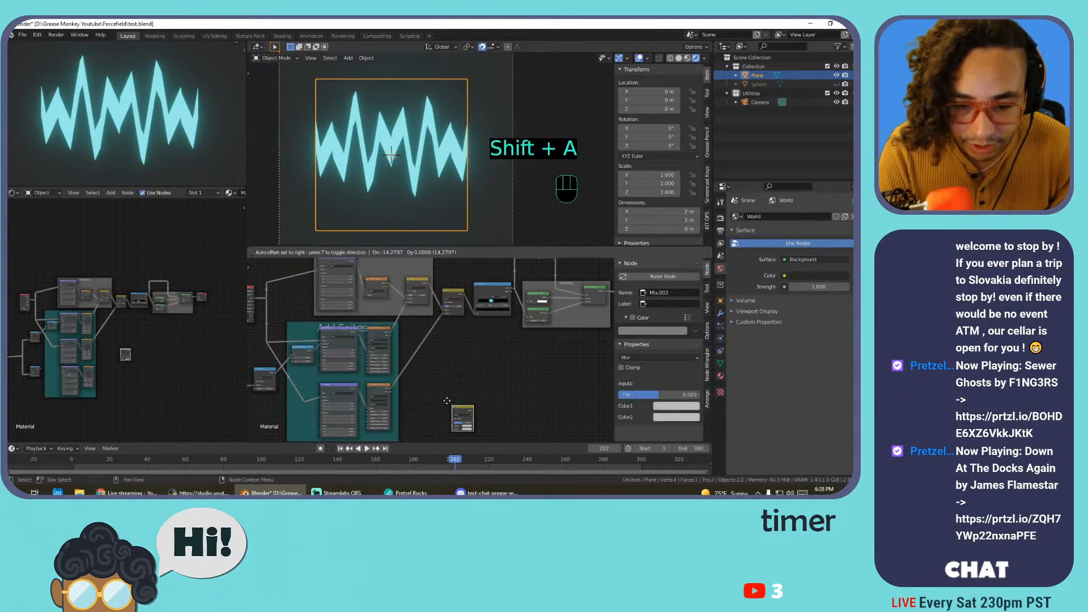
left_click(399, 382)
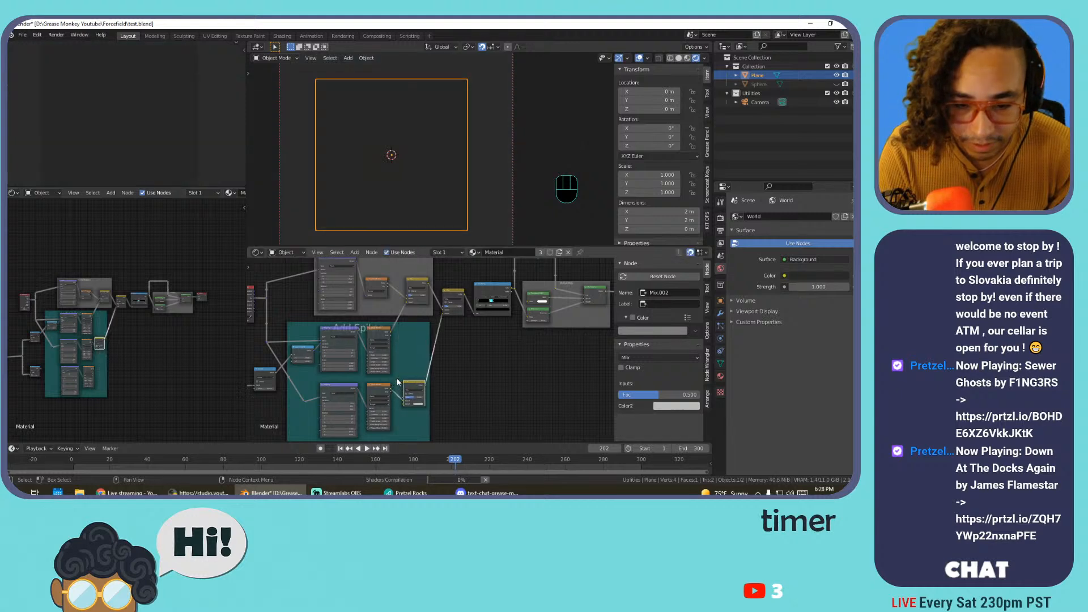
Connect the duplicated Wave Texture's Color output to the Color2 input of the new Mix node
scroll(432, 355, "up", 3)
scroll(409, 356, "up", 2)
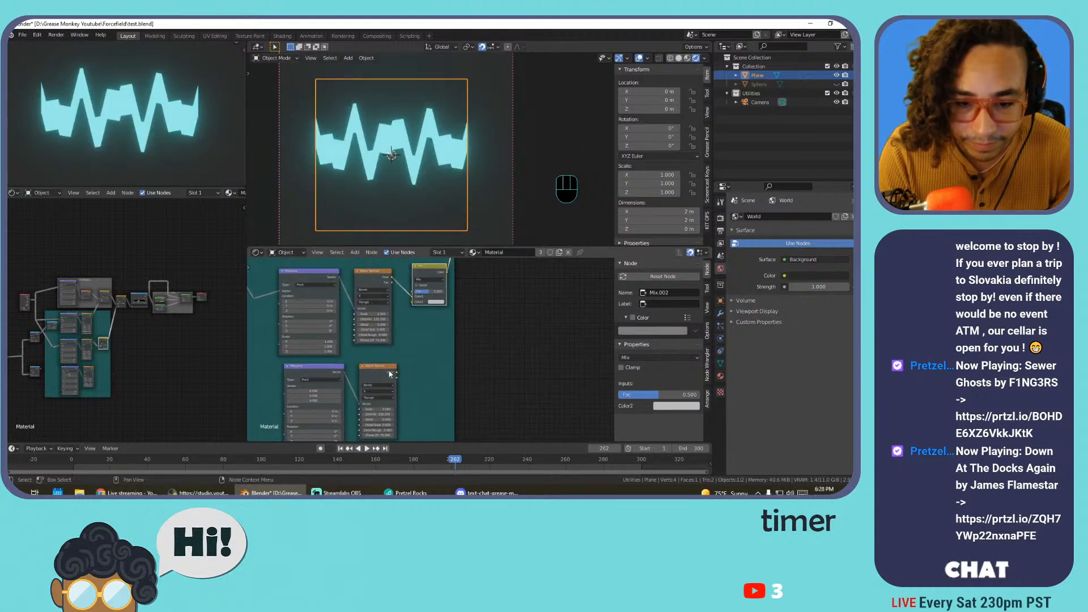
left_click_drag(397, 373, 412, 301)
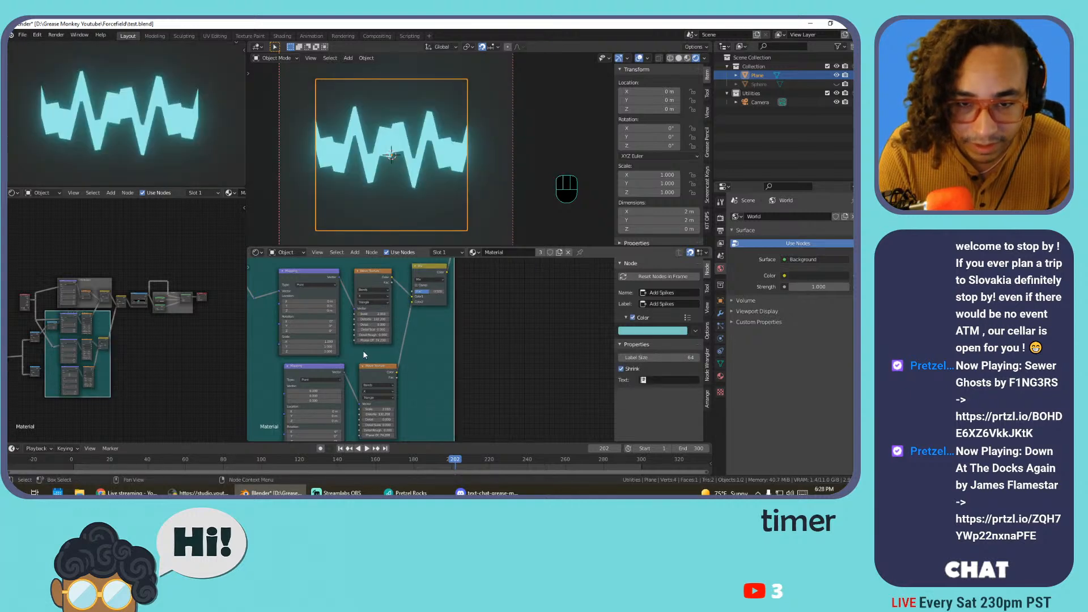
Try driving the duplicated Mapping node's Vector from the lower Divide node, check it in playback, and undo the link
middle_click_drag(362, 351, 419, 283)
scroll(369, 317, "up", 3)
middle_click_drag(303, 323, 437, 344)
left_click_drag(355, 315, 450, 344)
key("space")
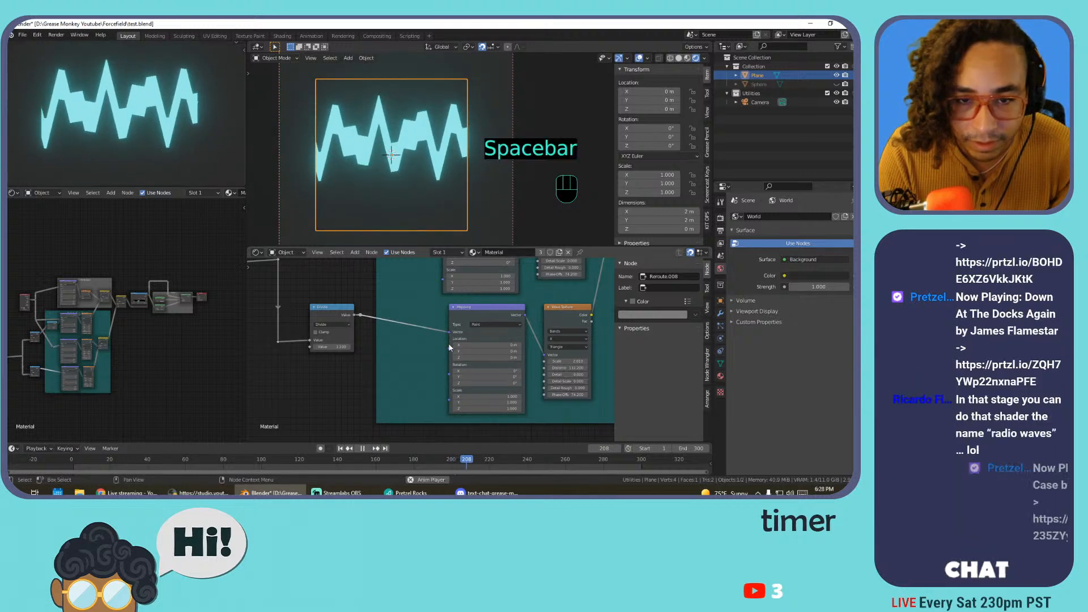
key("space")
key("ctrl+z")
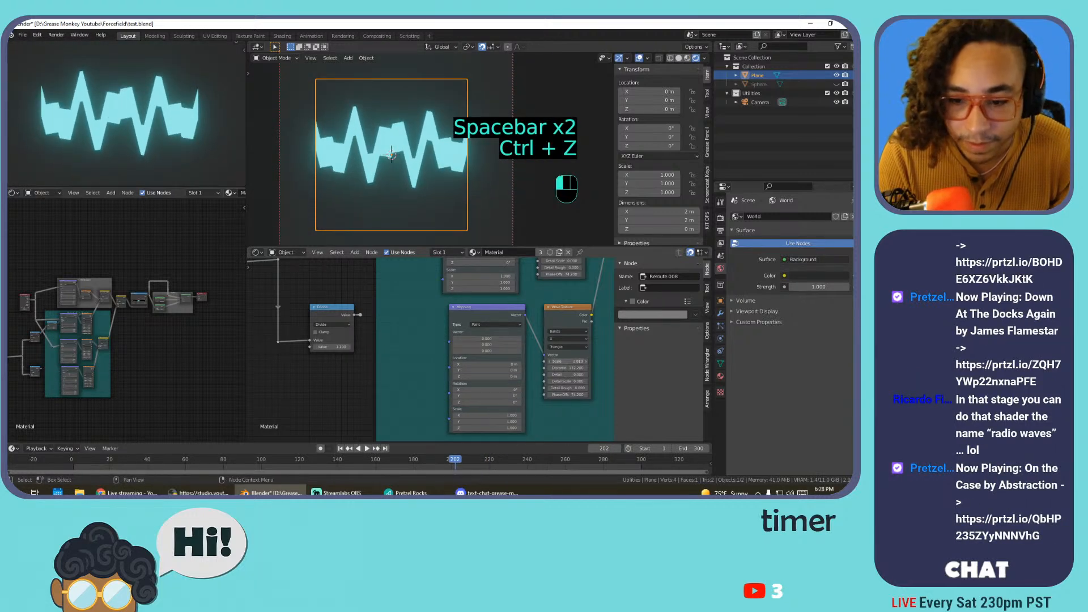
Undo the trial Scale and Phase Offset changes on the duplicated Wave Texture
key("ctrl+z")
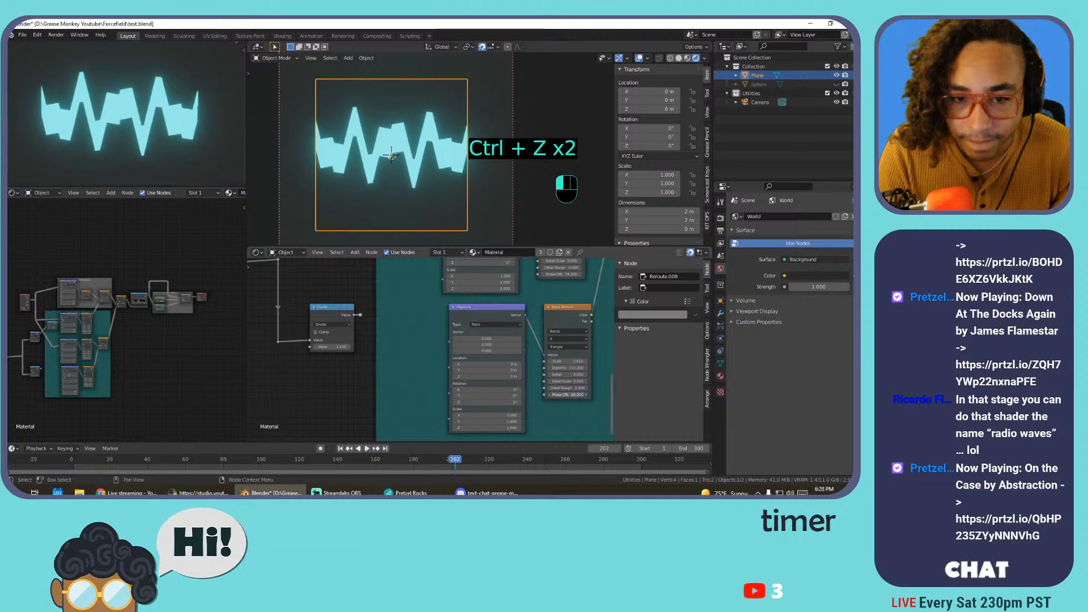
key("ctrl+z")
key("ctrl+z")
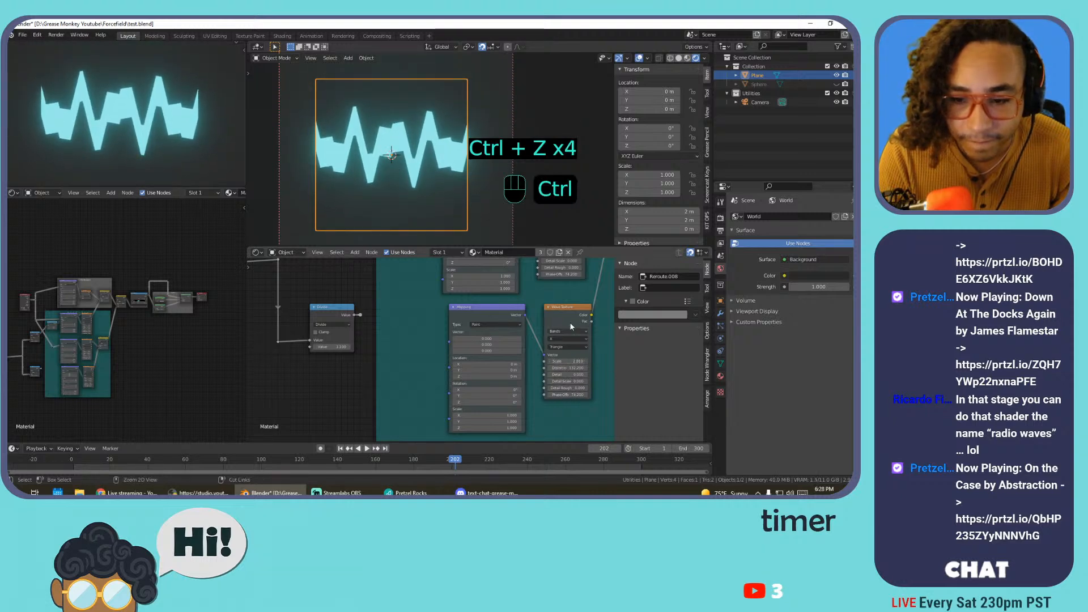
Set the blending mode of the new Mix node in the teal frame to Add
middle_click_drag(566, 245, 381, 297)
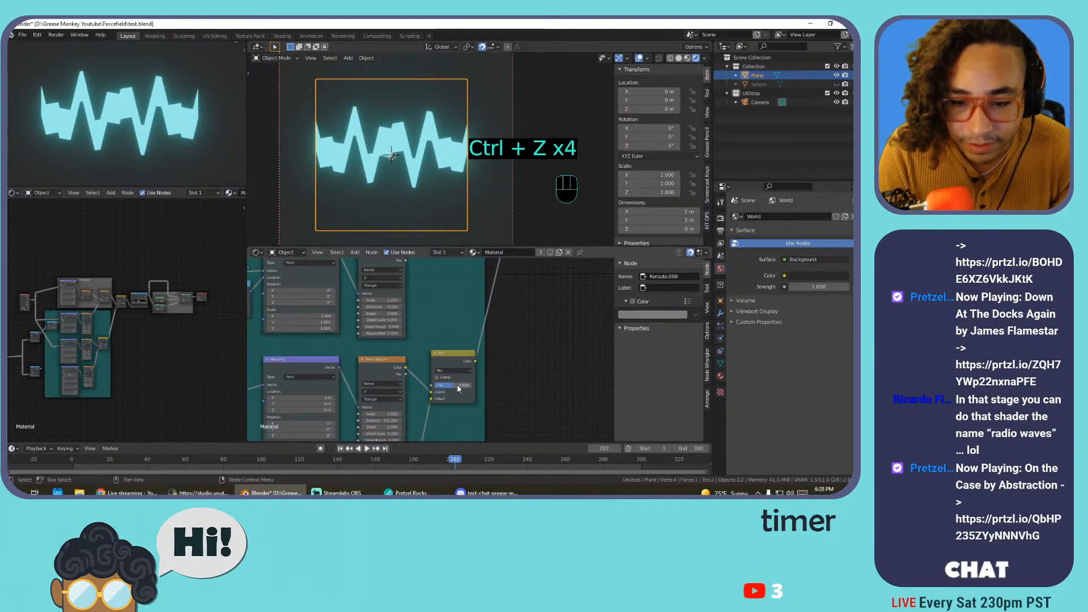
left_click_drag(459, 387, 456, 329)
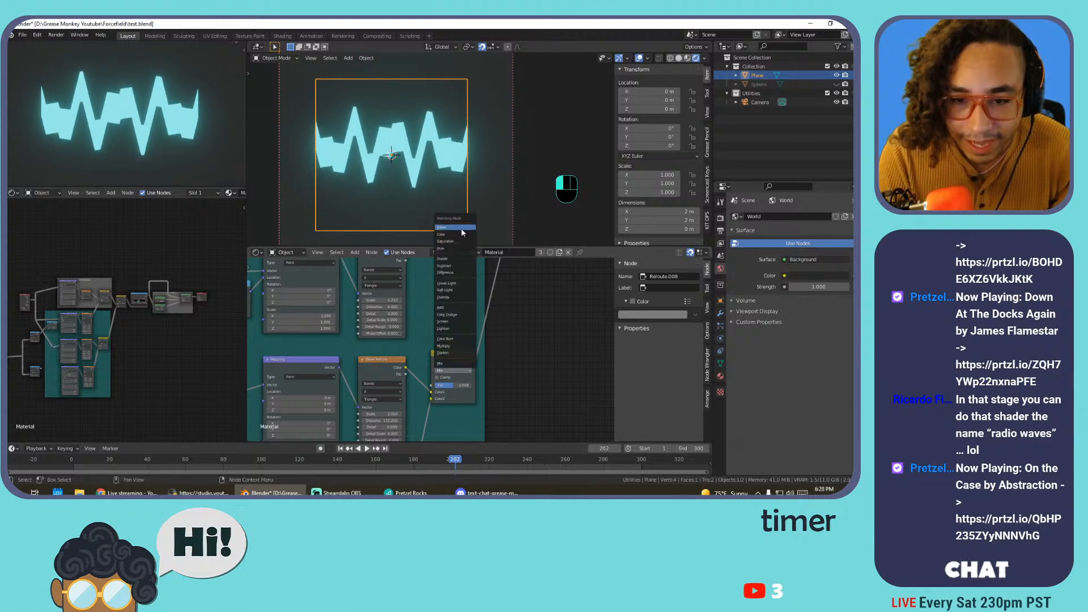
left_click_drag(461, 228, 461, 229)
left_click(455, 371)
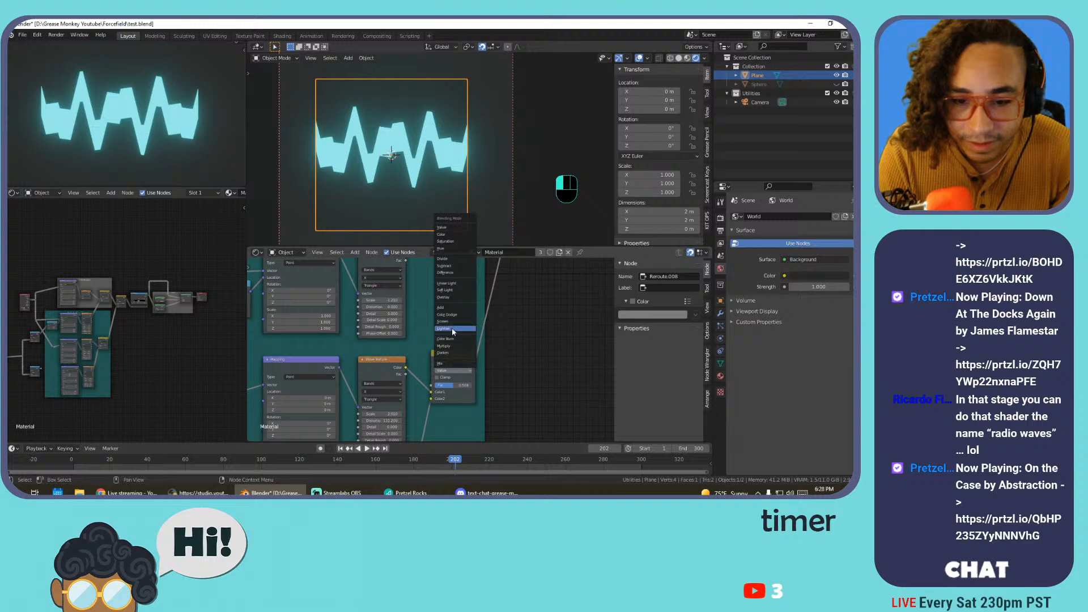
left_click(458, 307)
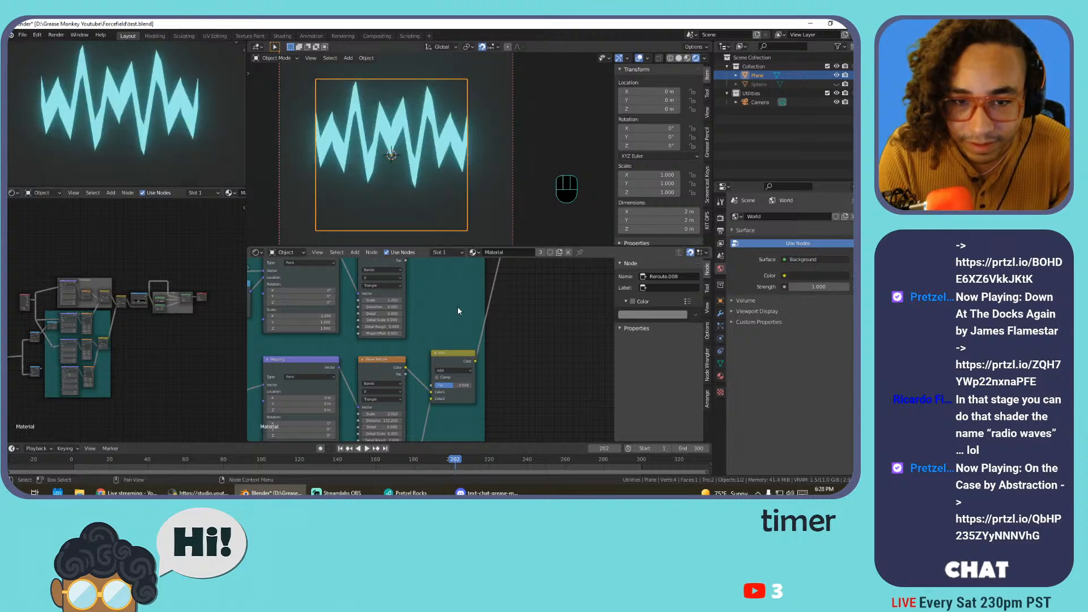
Play the animation, try a different Scale on the duplicated Wave Texture, and undo the change
key("space")
middle_click_drag(458, 310, 507, 235)
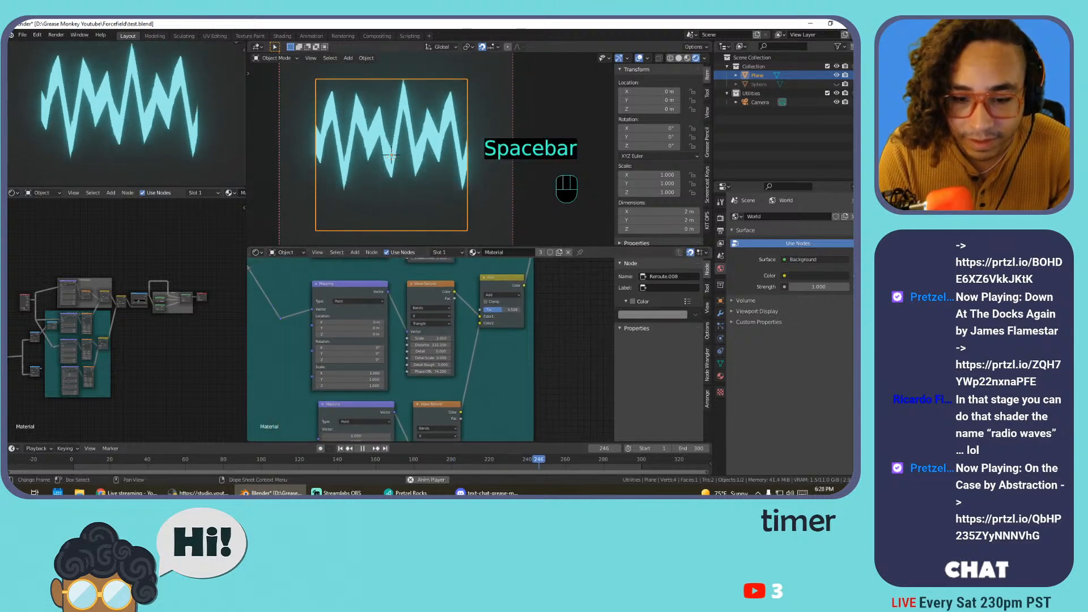
middle_click_drag(535, 349, 567, 241)
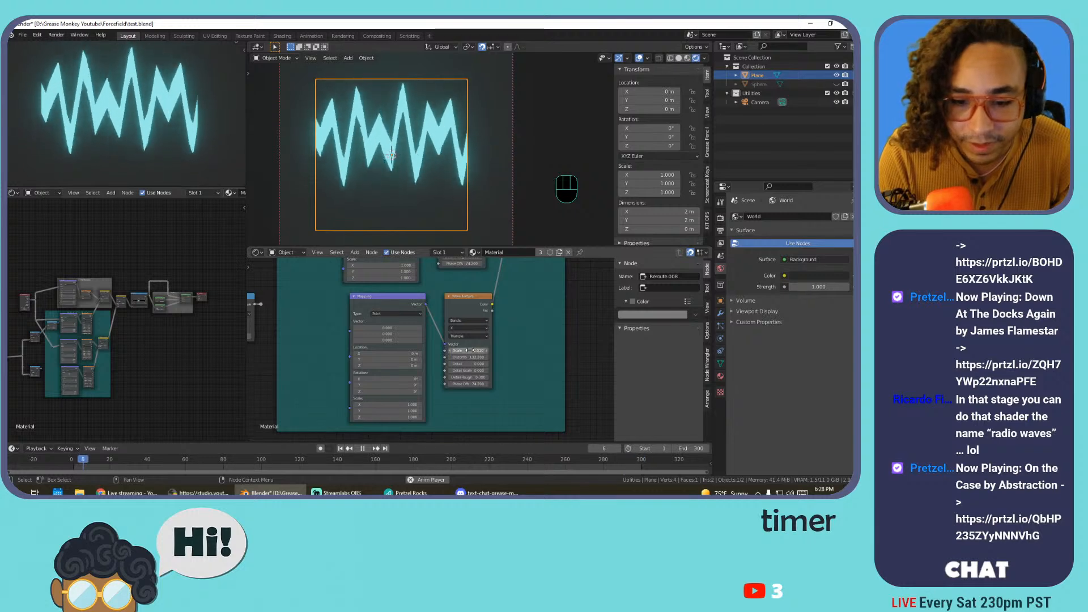
left_click_drag(470, 350, 462, 351)
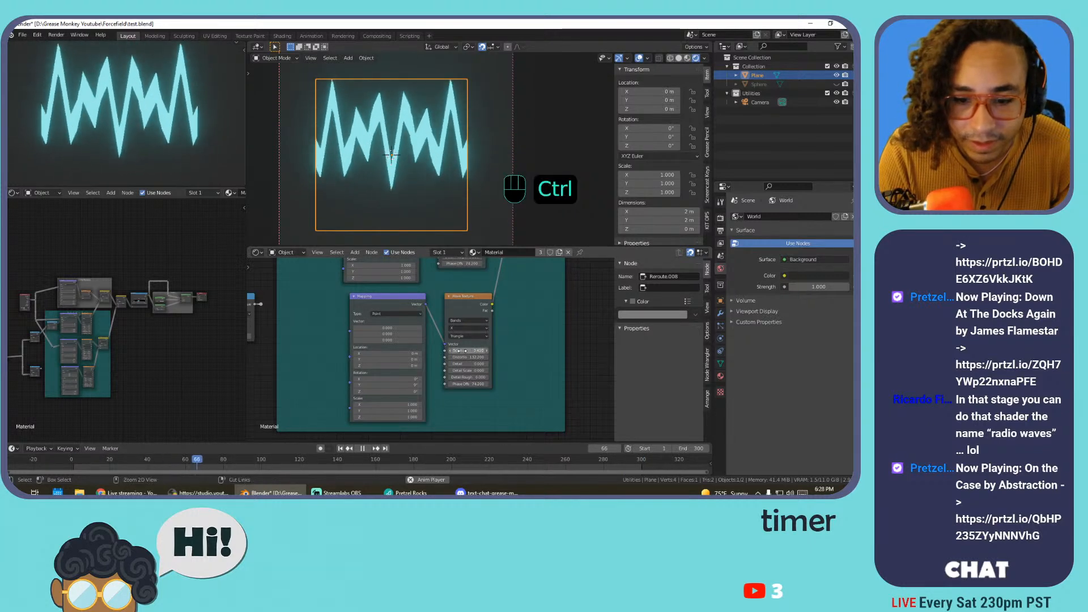
key("ctrl+z")
key("ctrl+z")
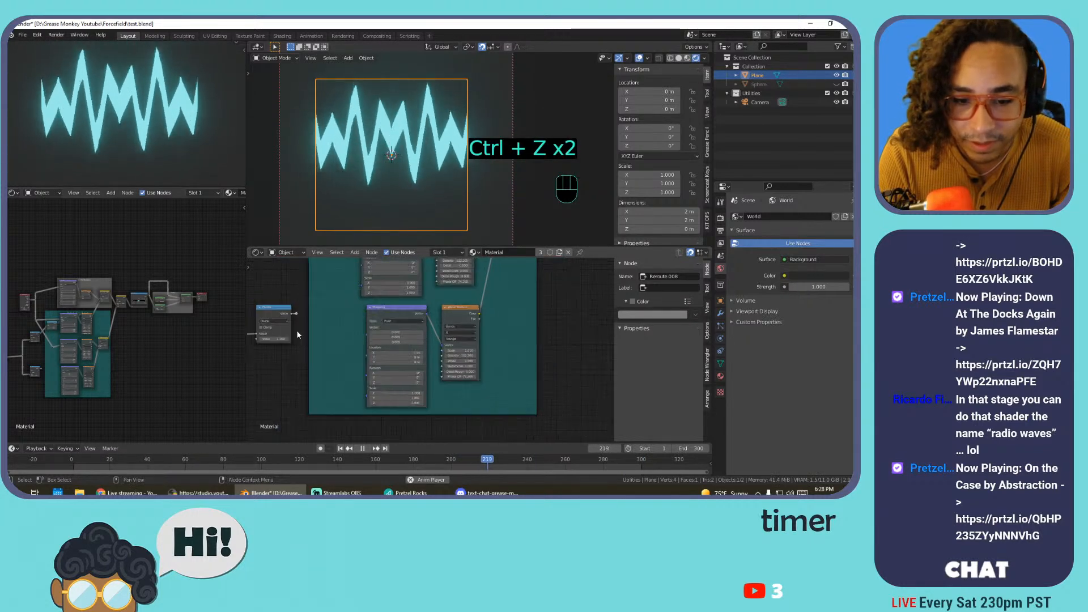
Link the reroute feeding the Mapping node above to the duplicated Mapping node's Vector input and restart playback
scroll(299, 323, "down", 5)
middle_click_drag(307, 282, 384, 324)
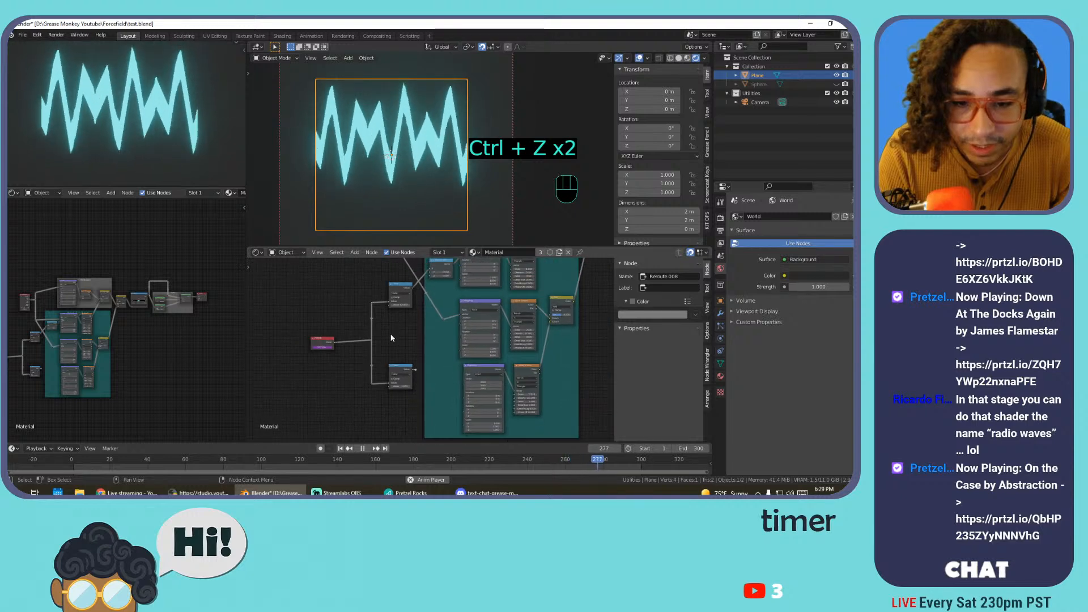
scroll(390, 335, "down", 8)
scroll(432, 331, "up", 9)
middle_click_drag(460, 349, 427, 325)
scroll(448, 290, "up", 1)
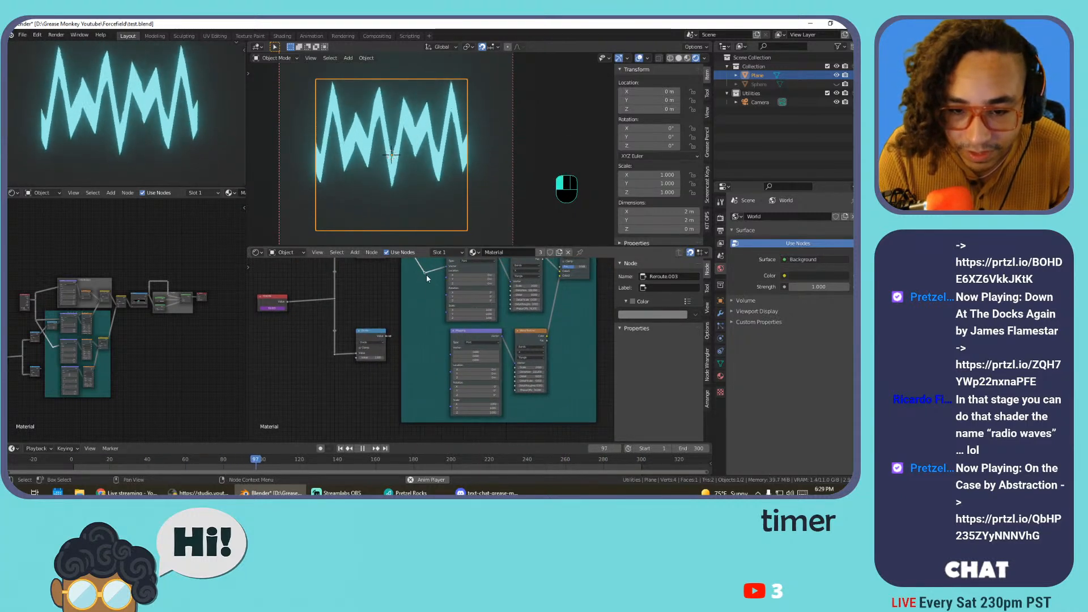
left_click_drag(427, 275, 451, 350)
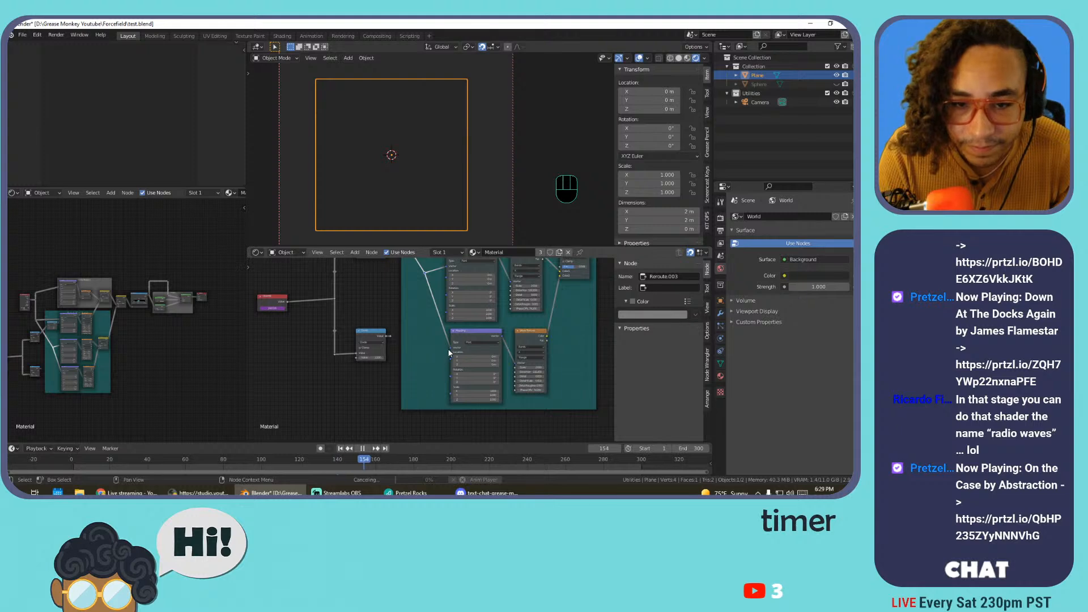
key("space")
key("space")
Raise the Scale of the duplicated bottom Wave Texture to add finer spikes to the waveform
scroll(556, 351, "up", 1)
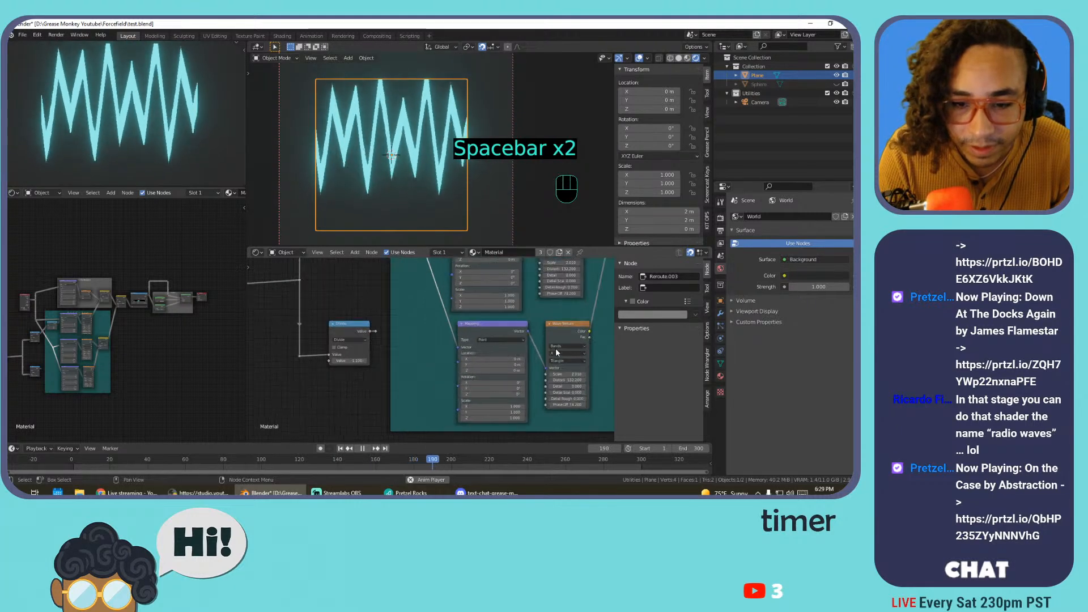
middle_click_drag(556, 352, 407, 355)
mouse_move(418, 377)
left_mouse_down()
mouse_move(453, 377)
mouse_move(427, 376)
left_mouse_up()
Duplicate the reroute onto the bottom Mapping node's Vector link and move it to route the link squarely beside the nodes
middle_click_drag(309, 329, 365, 386)
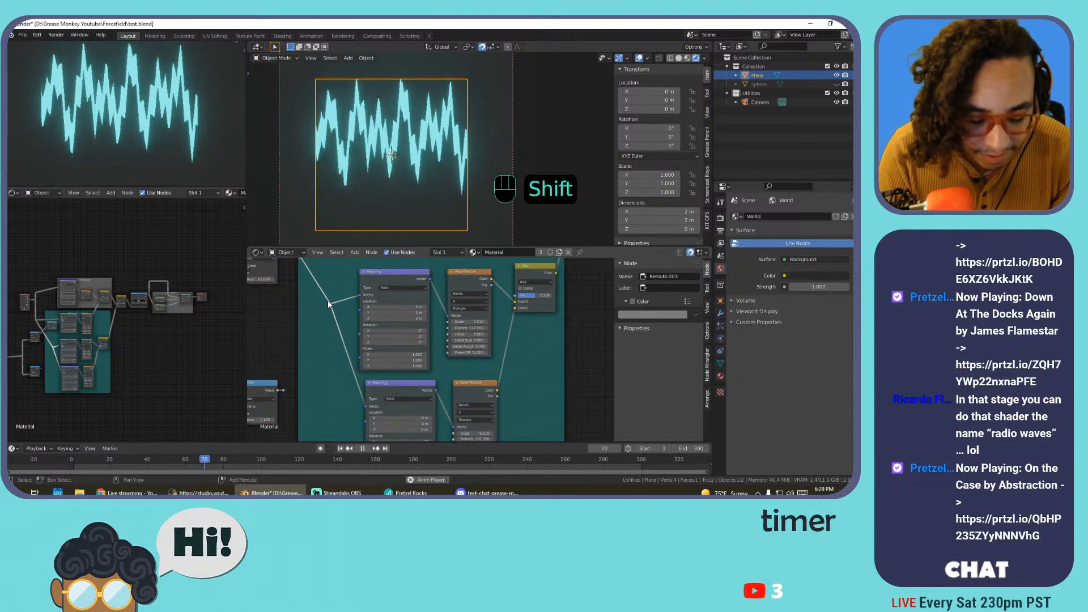
key("shift+d")
left_click(337, 324)
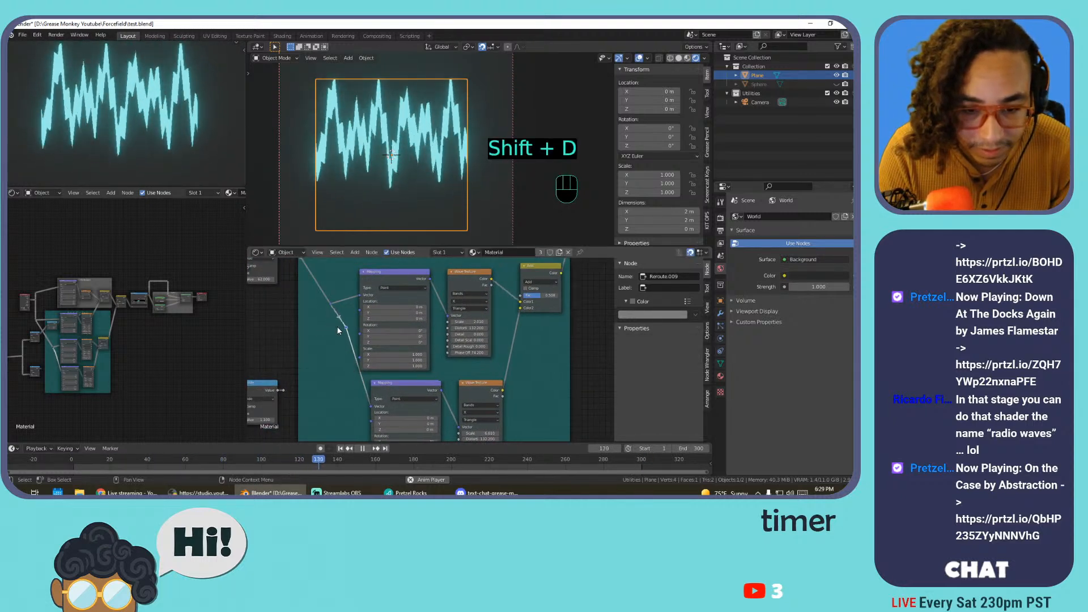
key("g")
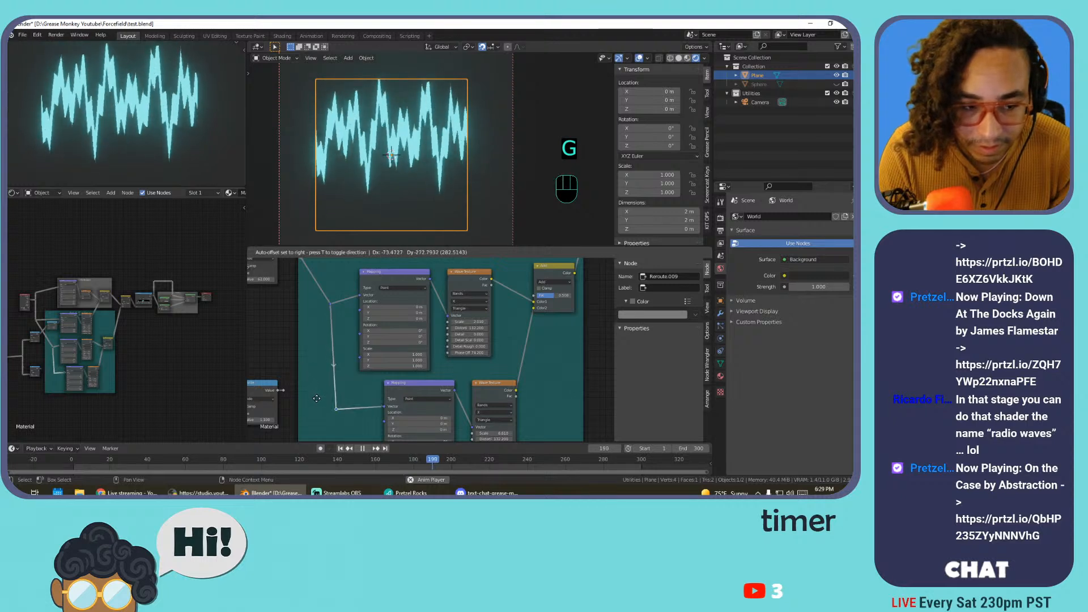
left_click(315, 399)
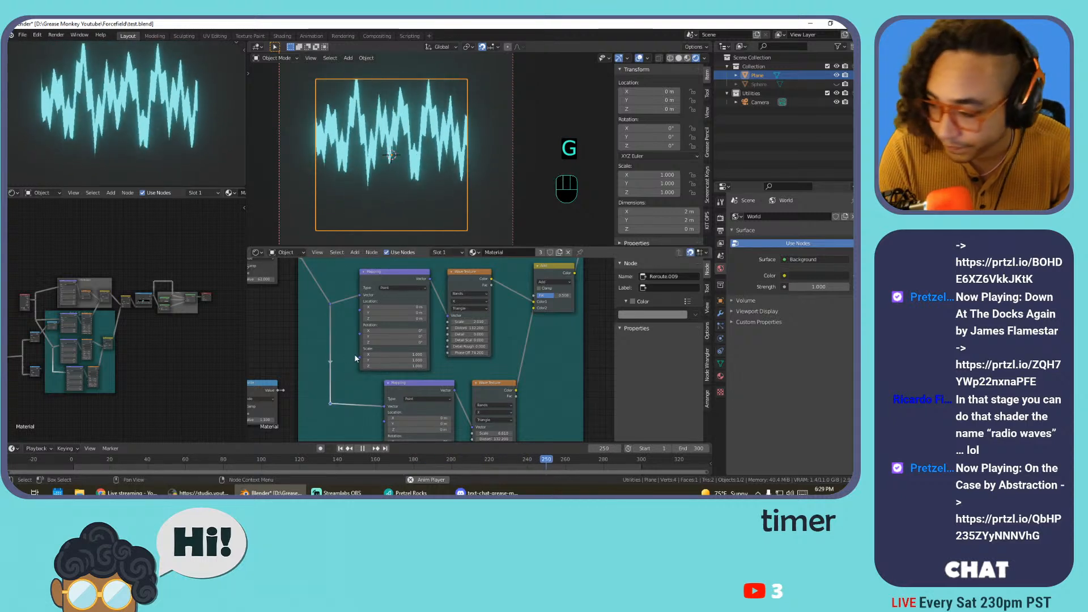
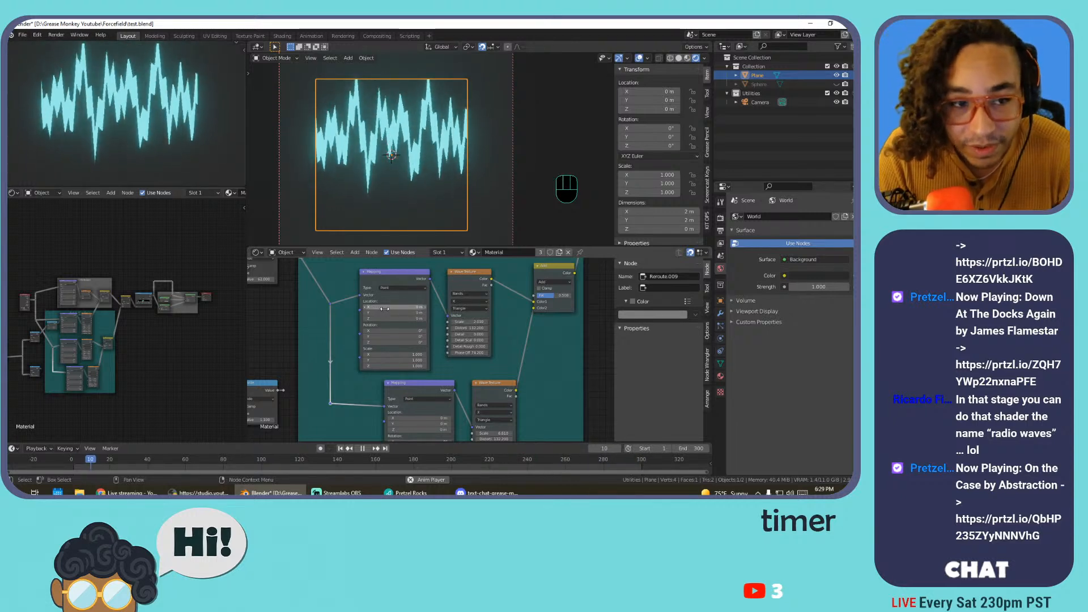
Lower the bottom Wave Texture's Scale to about 3.11 and try higher Phase Offset values on it
scroll(465, 312, "down", 2)
middle_click_drag(492, 334, 480, 291)
scroll(489, 343, "up", 2)
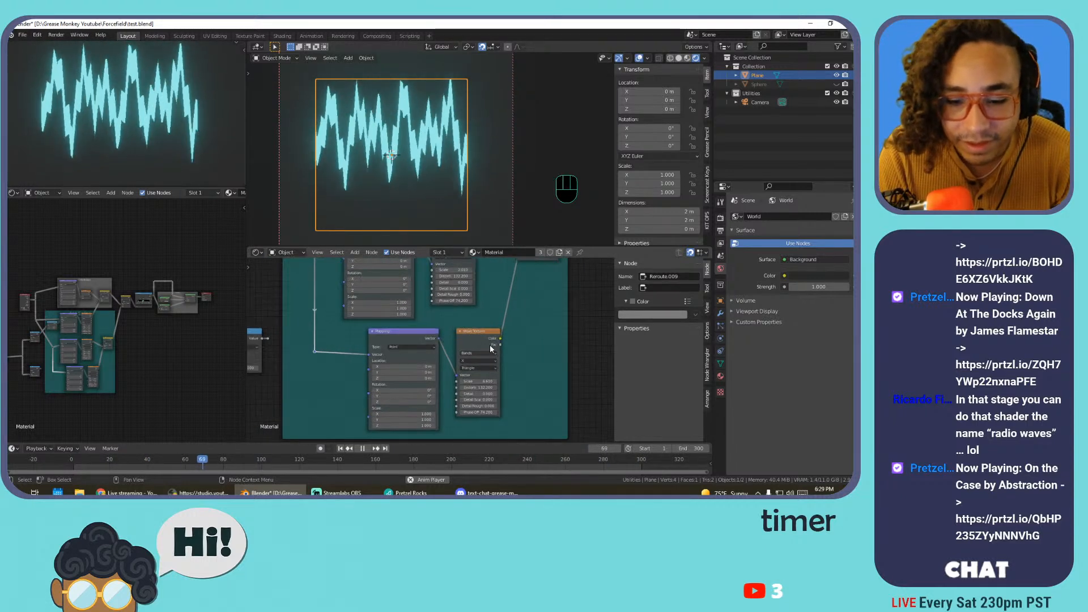
scroll(491, 348, "up", 1)
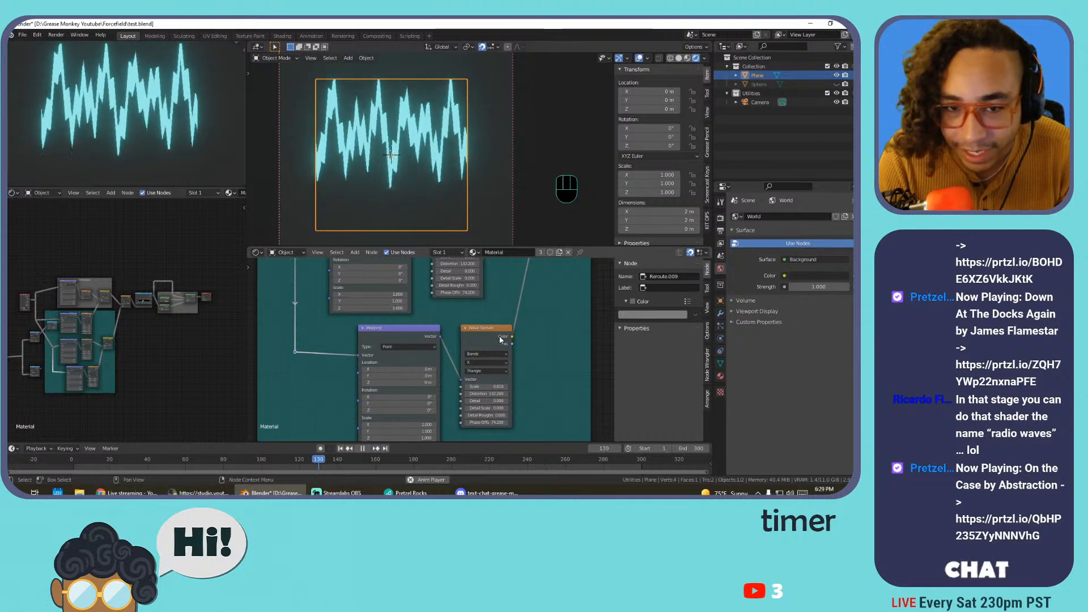
scroll(488, 346, "up", 1)
mouse_move(492, 391)
left_mouse_down()
mouse_move(516, 391)
mouse_move(479, 389)
left_mouse_up()
left_click_drag(494, 428, 680, 429)
left_click_drag(495, 429, 527, 429)
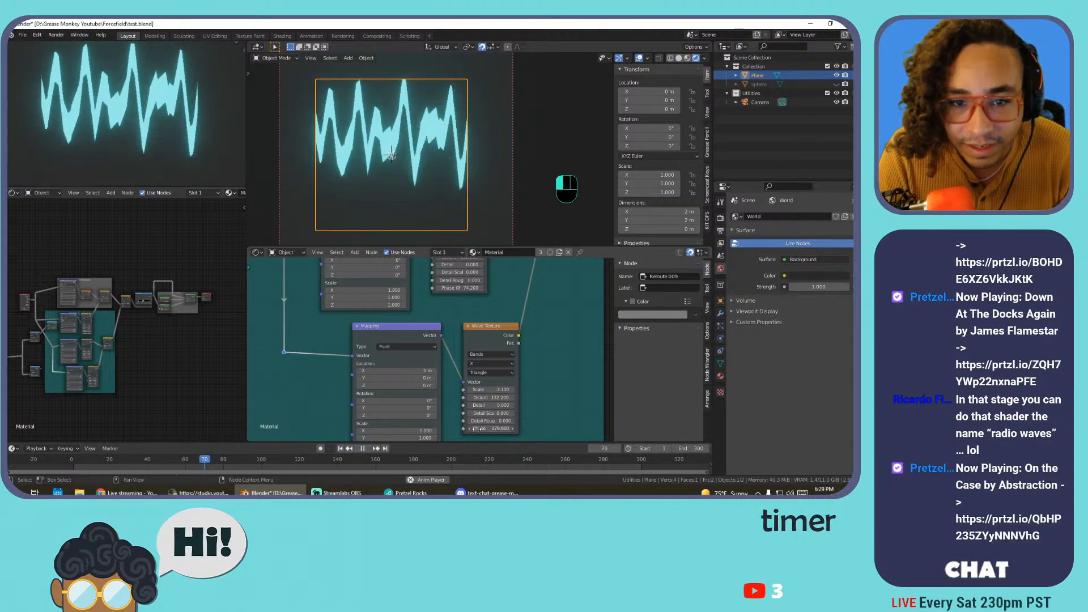
Link the lower Divide node's Value output to the bottom Wave Texture's Phase Offset and restart playback
scroll(477, 429, "down", 7)
middle_click_drag(319, 366, 397, 366)
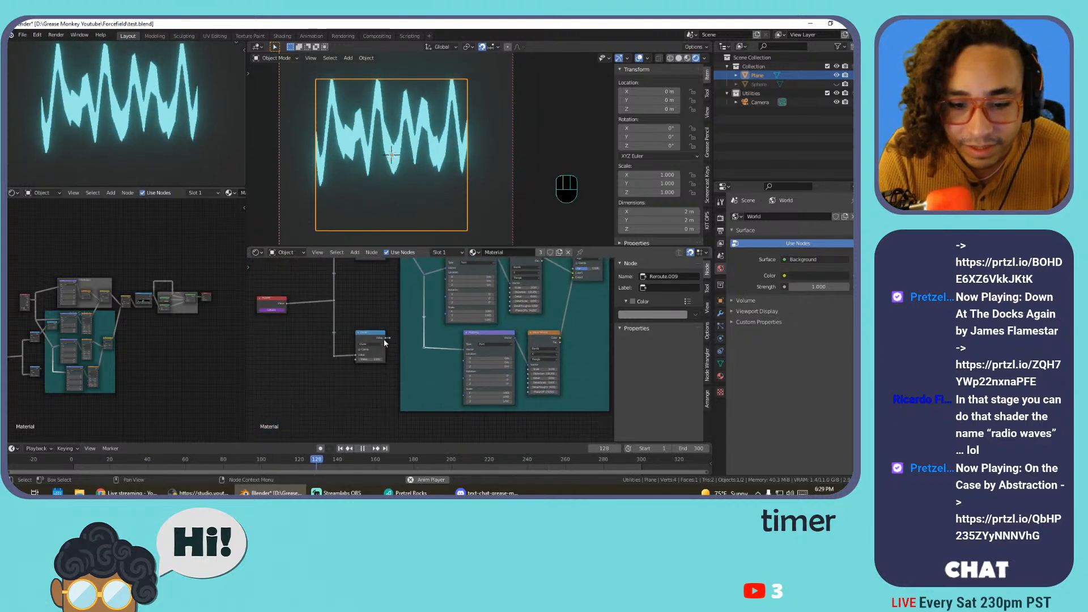
left_click_drag(390, 339, 525, 389)
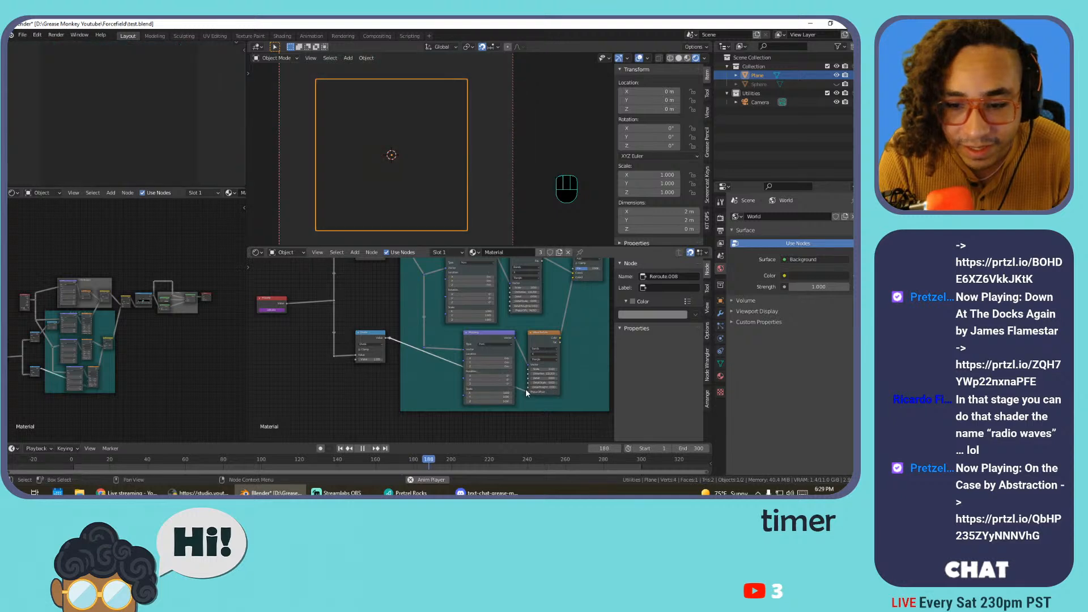
key("space")
key("space")
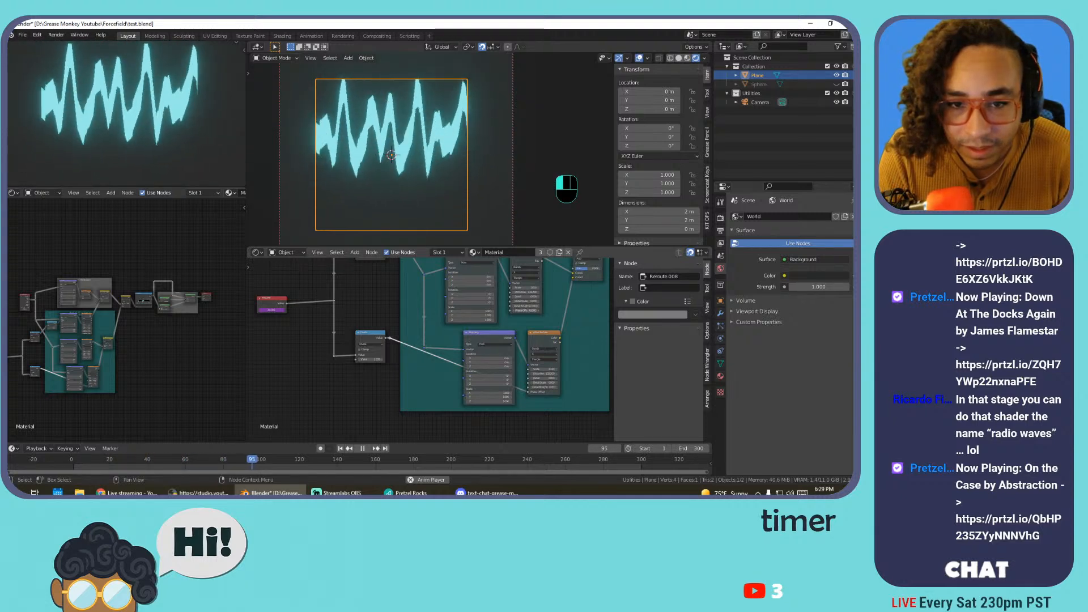
Undo the last change and adjust the Scale of the bottom Wave Texture and the one above it
key("ctrl+z")
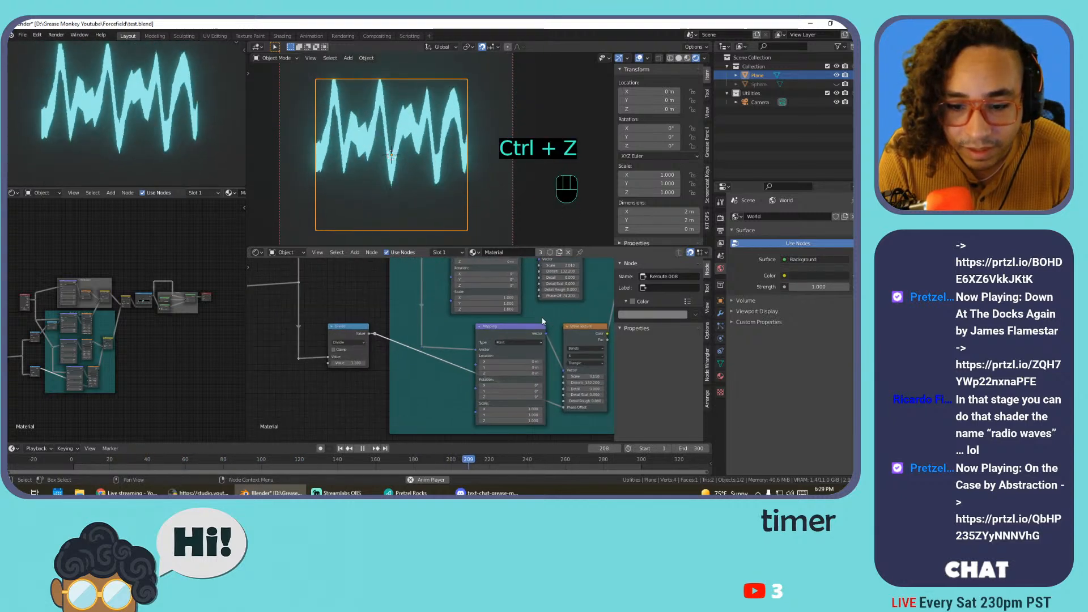
middle_click_drag(444, 323, 423, 318)
mouse_move(476, 357)
left_mouse_down()
mouse_move(489, 356)
mouse_move(476, 357)
left_mouse_up()
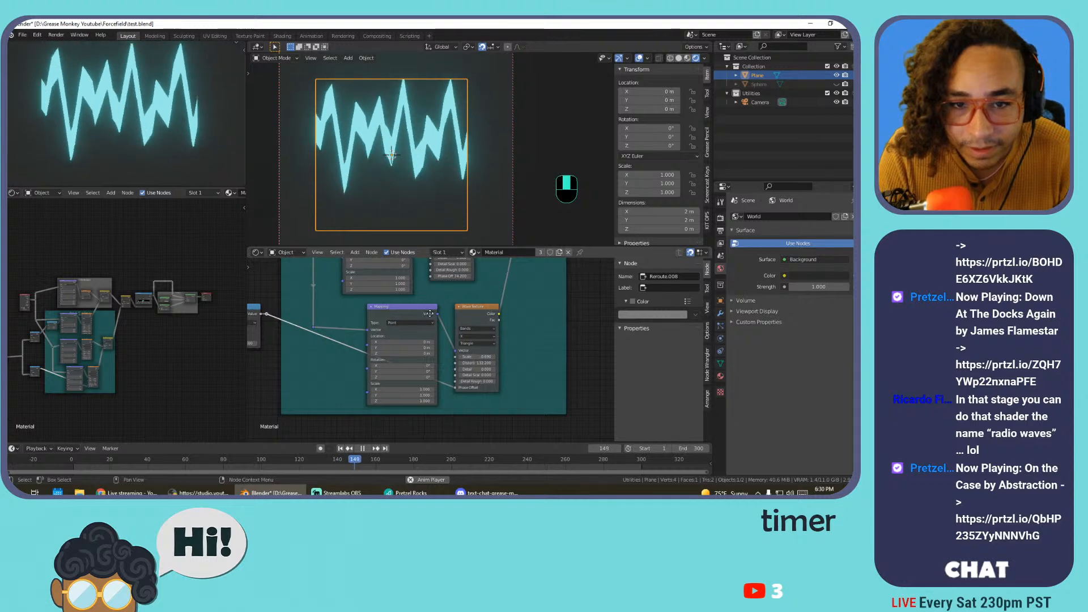
middle_click_drag(444, 265, 463, 321)
left_click_drag(469, 300, 481, 301)
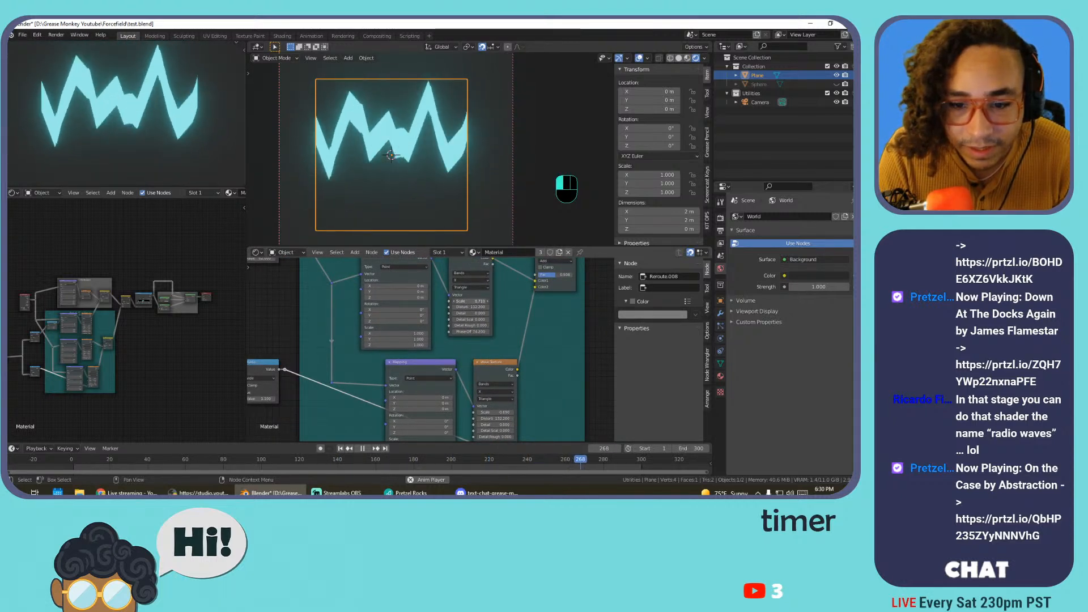
Try driving the middle Wave Texture's Phase Offset from the same Divide node and restart playback
mouse_move(470, 332)
left_mouse_down()
mouse_move(538, 332)
mouse_move(347, 363)
mouse_move(450, 333)
left_mouse_up()
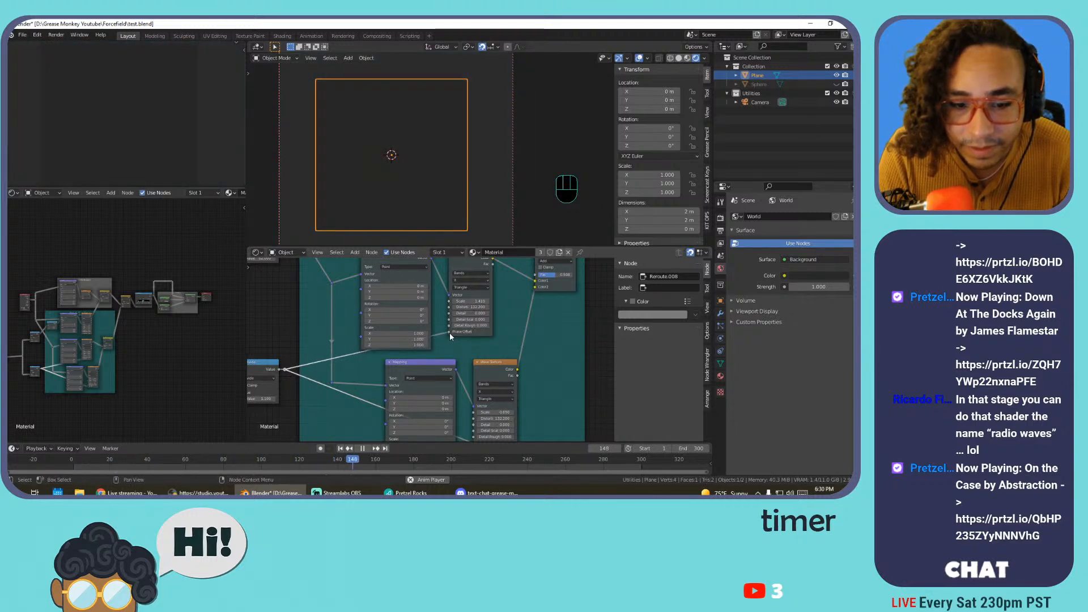
key("space")
key("space")
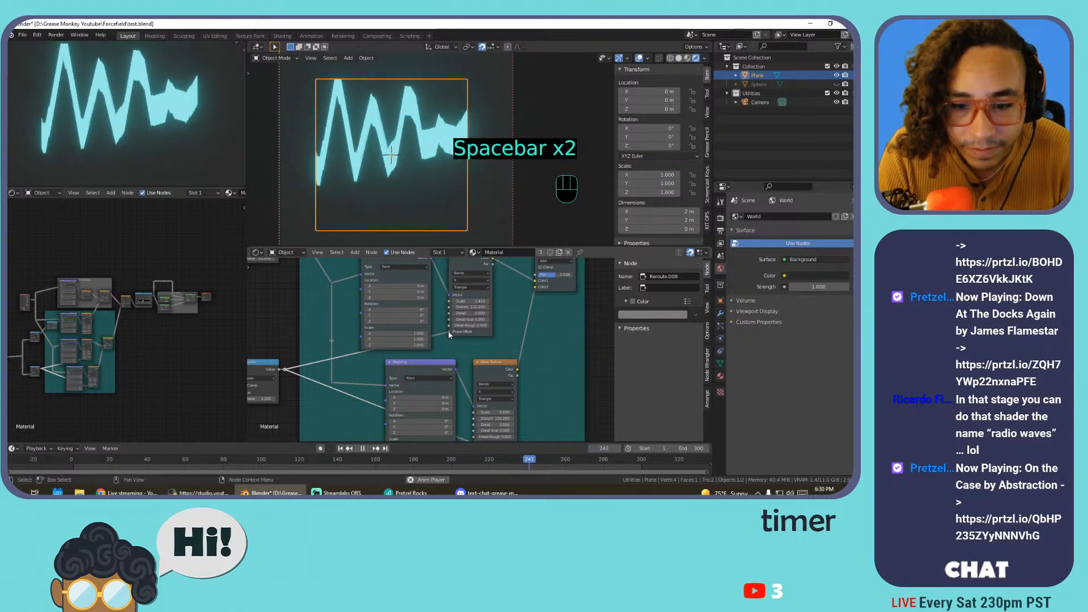
Switch the blend type of the Add node in the teal frame to Mix and raise the middle Wave Texture's Scale to 3.010
middle_click_drag(522, 304, 478, 344)
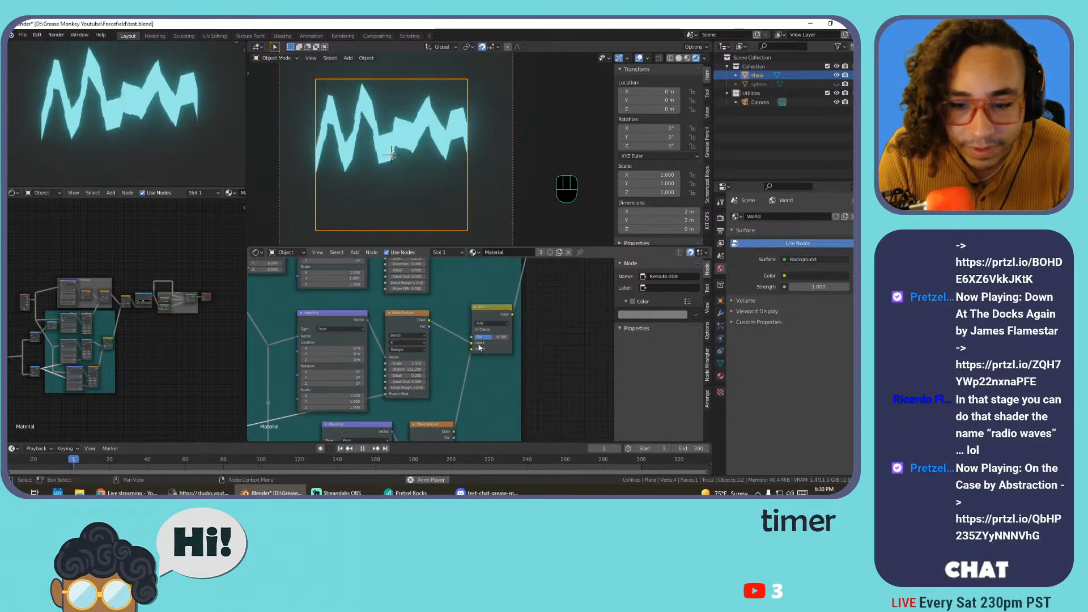
left_click(489, 328)
left_click(489, 328)
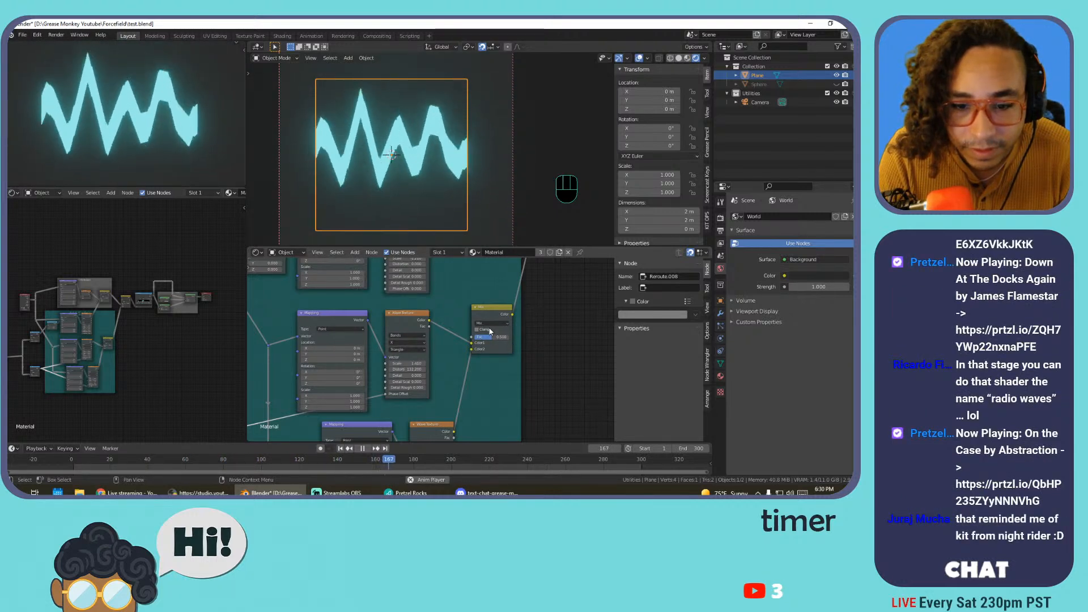
left_click_drag(391, 362, 414, 363)
key("ctrl+z")
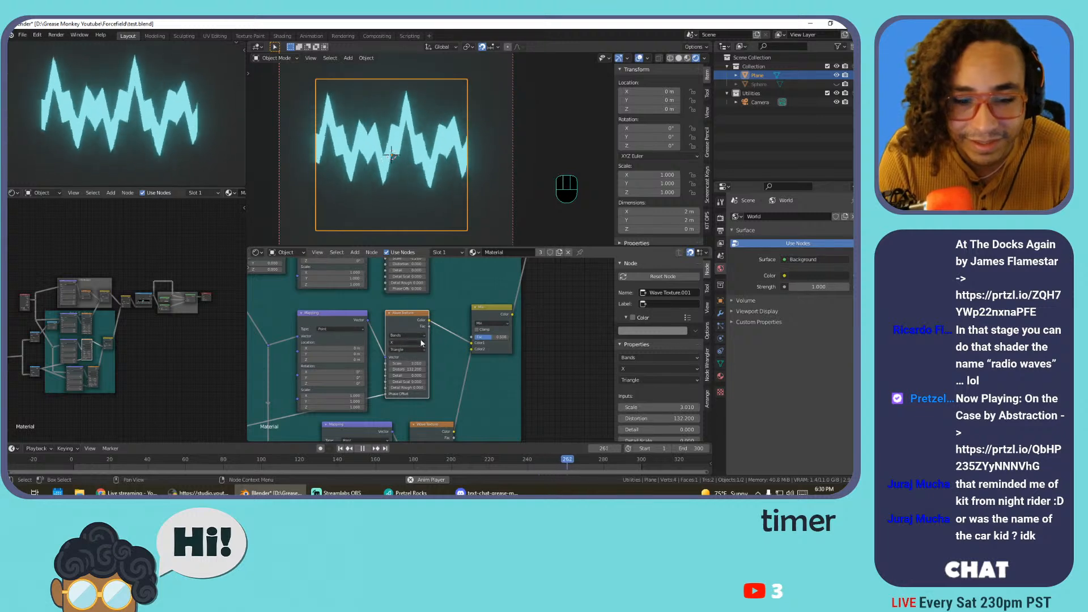
Duplicate the Divide node above the original and link the Value reroute into the copy's first Value input
middle_click_drag(407, 368, 595, 296)
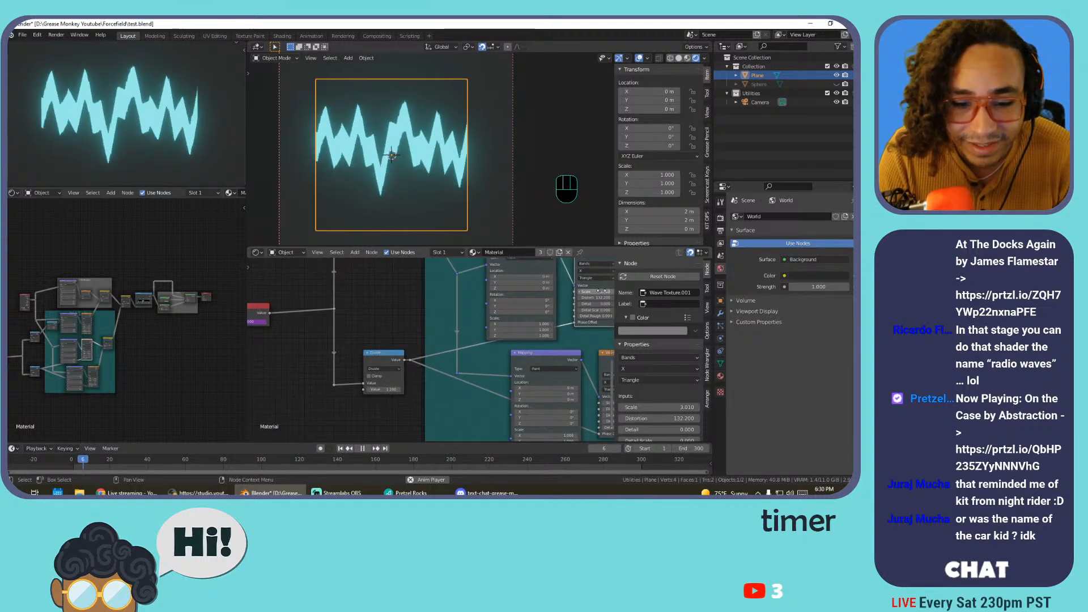
left_click(377, 351)
key("shift+d")
left_click(375, 285)
left_click_drag(335, 310, 363, 319)
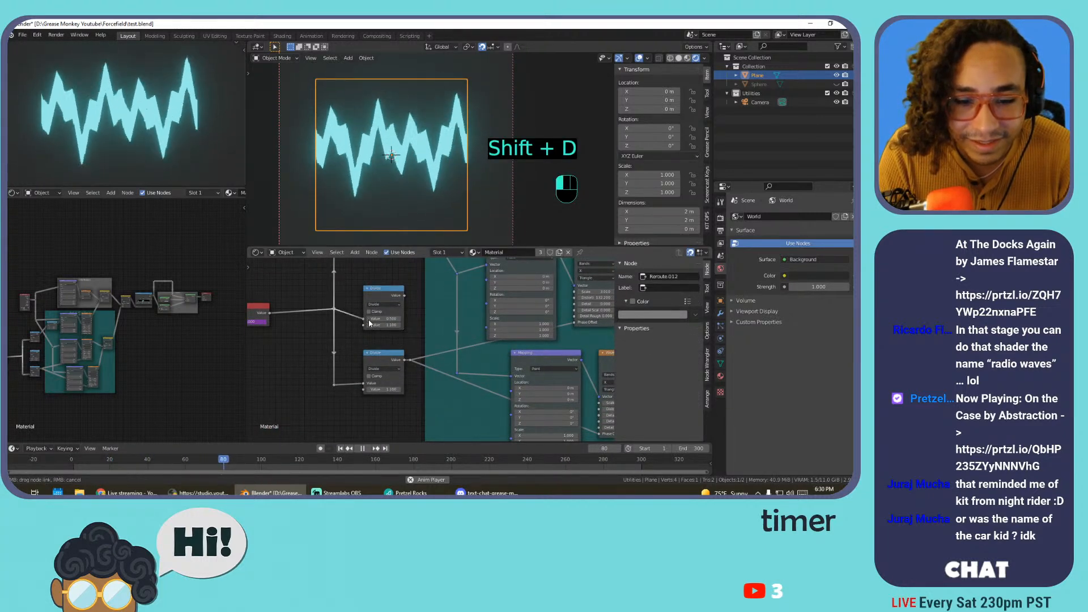
Link the duplicated Divide node to the middle Wave Texture's Phase Offset and set its divisor to 0.500
left_click_drag(577, 322, 463, 319)
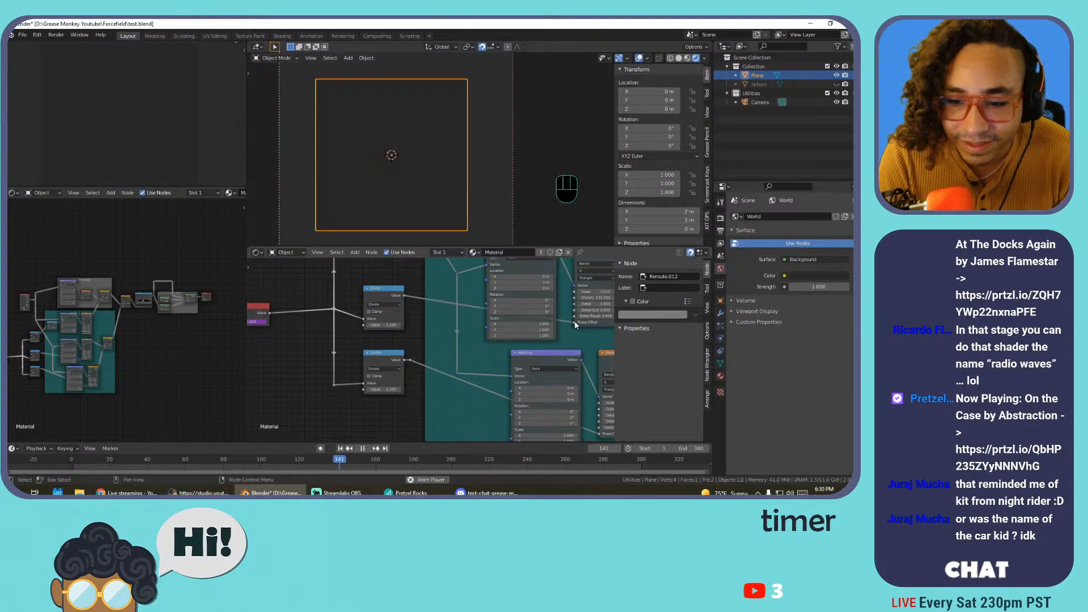
left_click(381, 333)
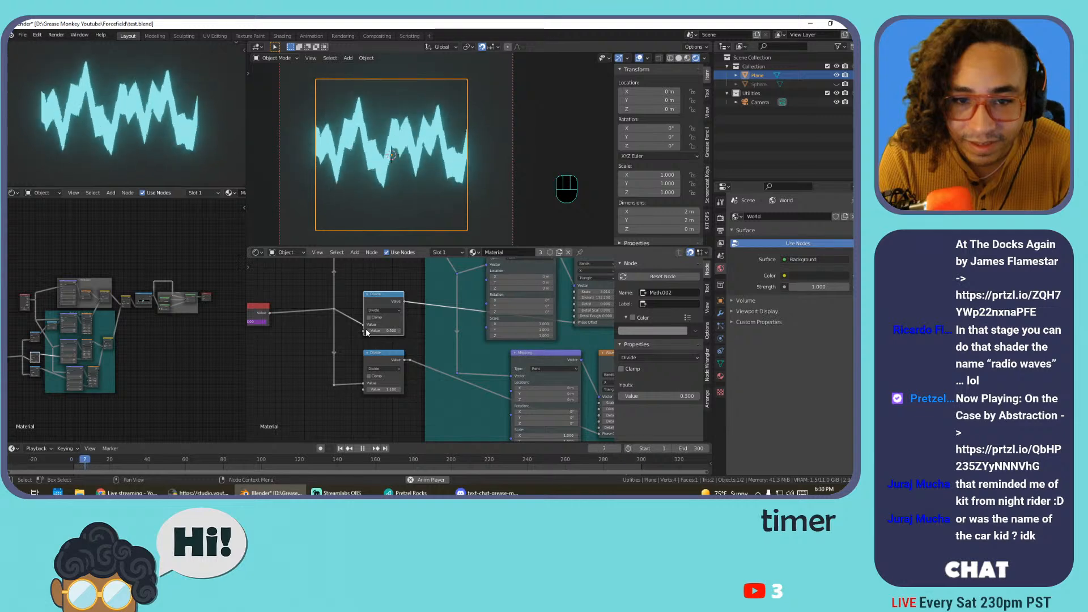
left_click(400, 331)
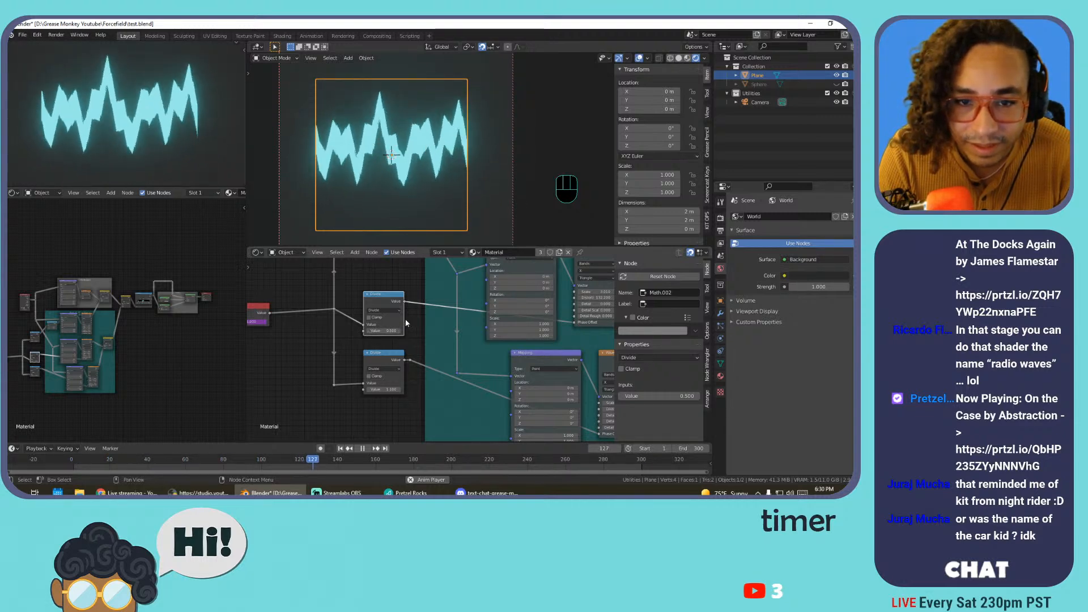
Adjust the Scale of the bottom Wave Texture to change the density of the spikes
scroll(476, 318, "down", 1)
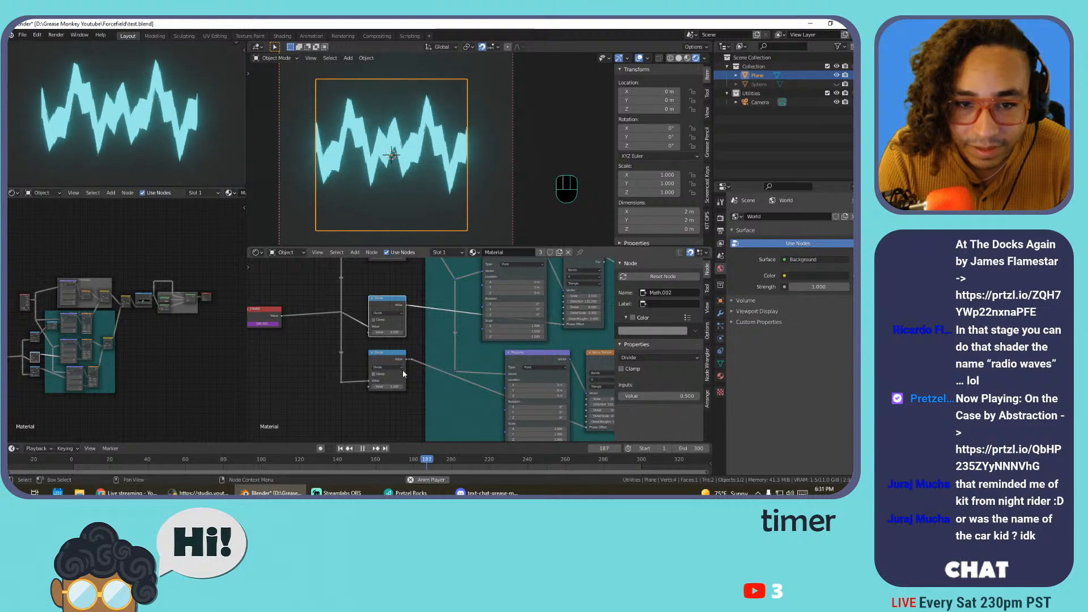
middle_click_drag(402, 369, 310, 350)
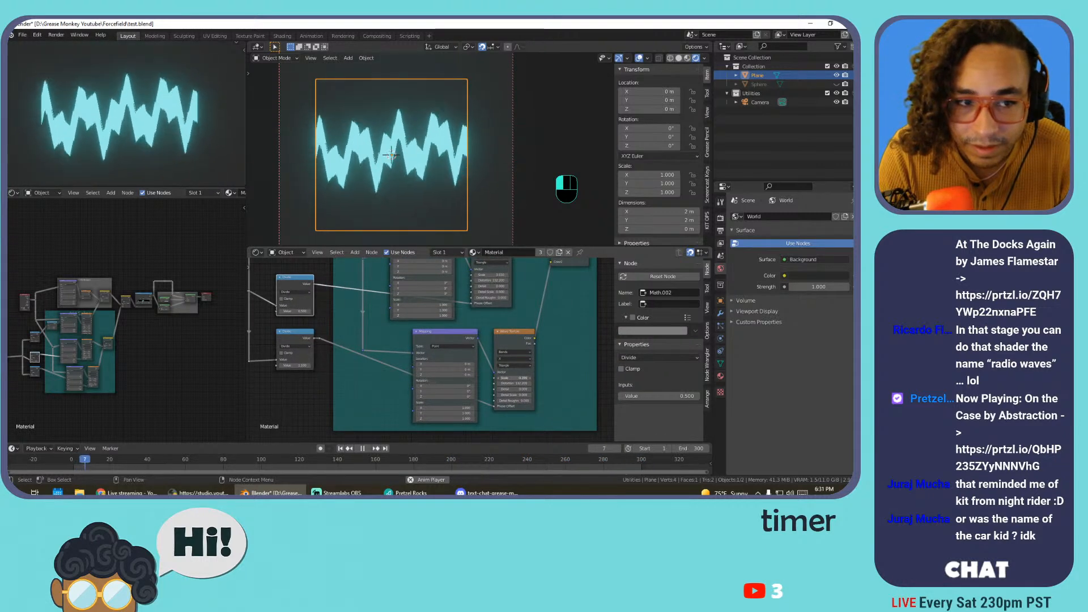
left_click_drag(509, 377, 515, 377)
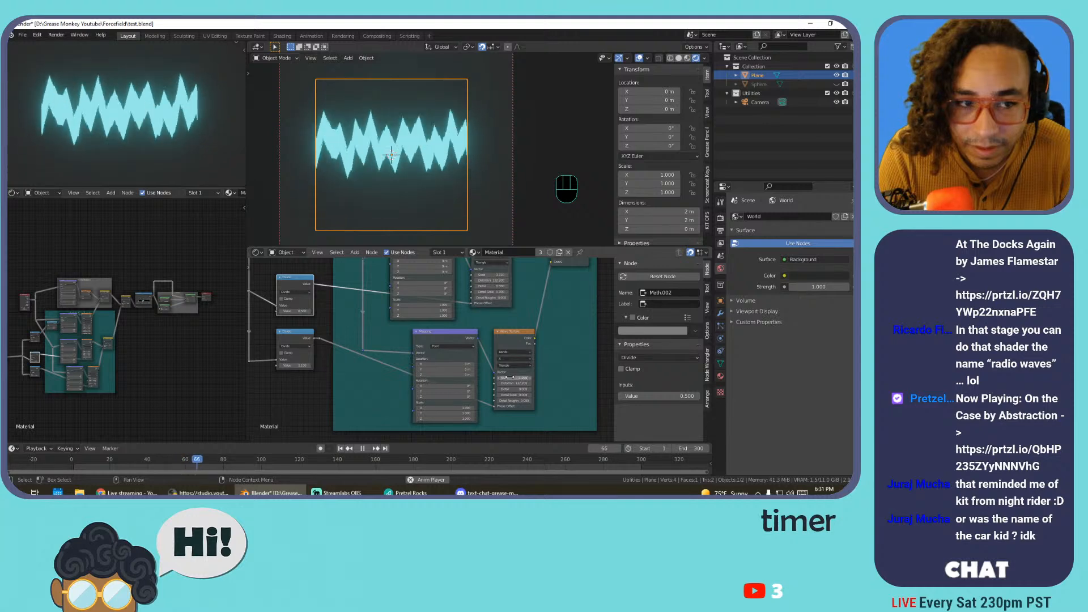
middle_click_drag(473, 305, 439, 400)
middle_click_drag(446, 345, 447, 394)
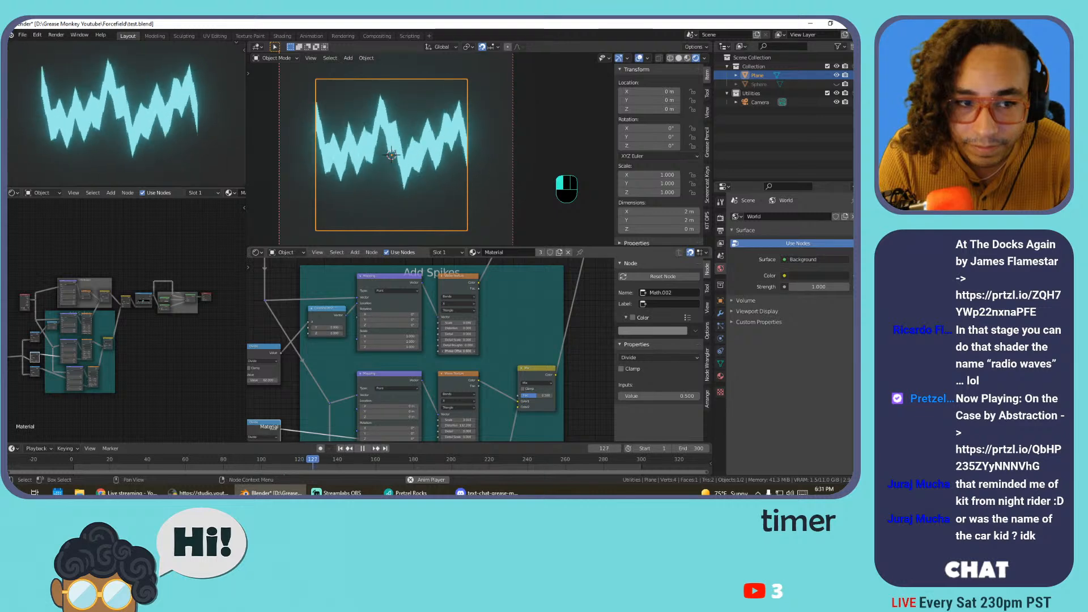
Undo the trial edits on the upper Wave Texture, and set its Scale to 0.590, Detail to 16 and Detail Scale to 79.5
key("ctrl+z")
scroll(458, 328, "up", 3)
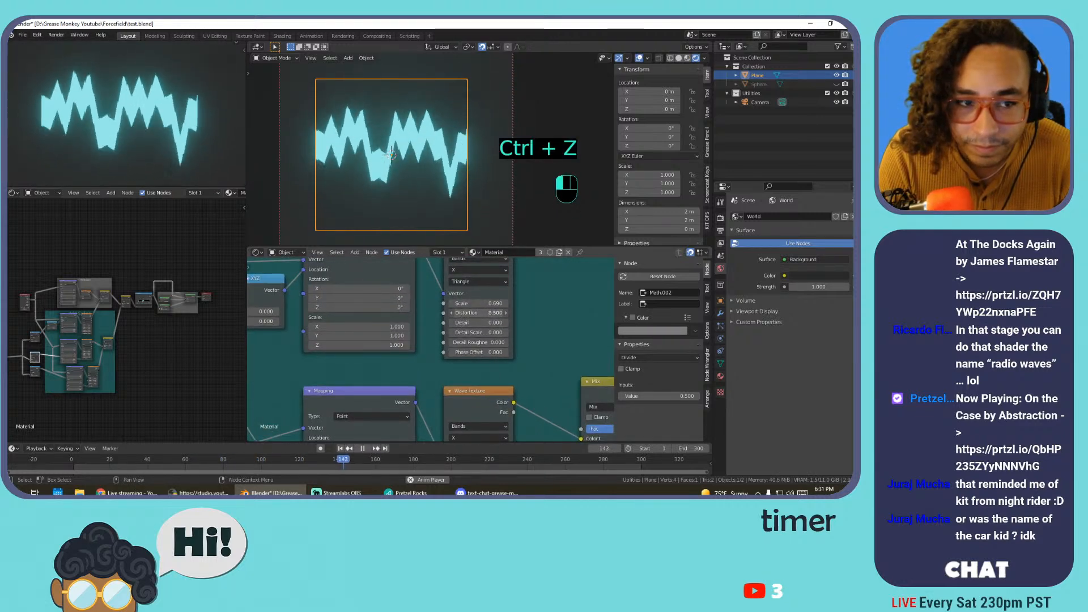
key("ctrl+z")
key("ctrl+z")
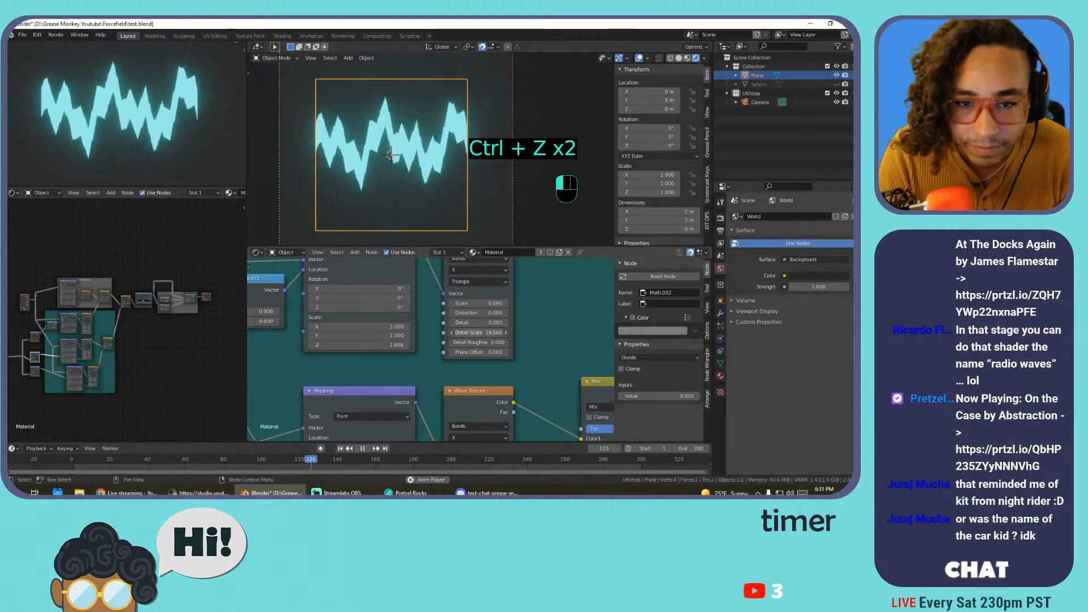
left_click_drag(477, 323, 544, 323)
left_click_drag(478, 303, 544, 304)
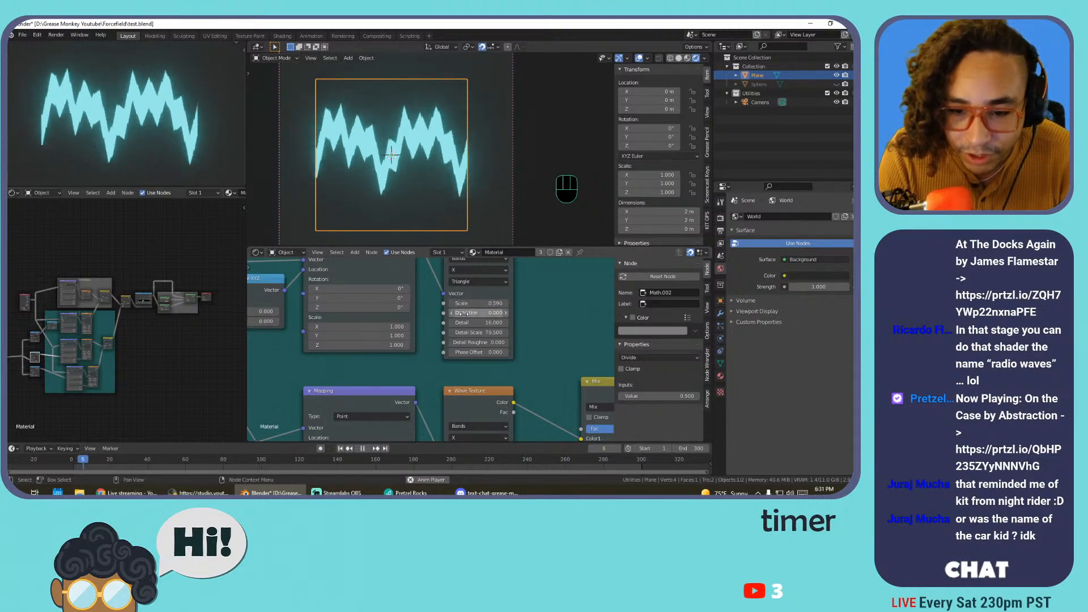
Try Distortion values up to about 47.7 on the upper Wave Texture, reset Distortion to 0 and resume playback
left_click_drag(465, 314, 374, 313)
key("space")
key("space")
left_click_drag(478, 313, 449, 313)
key("space")
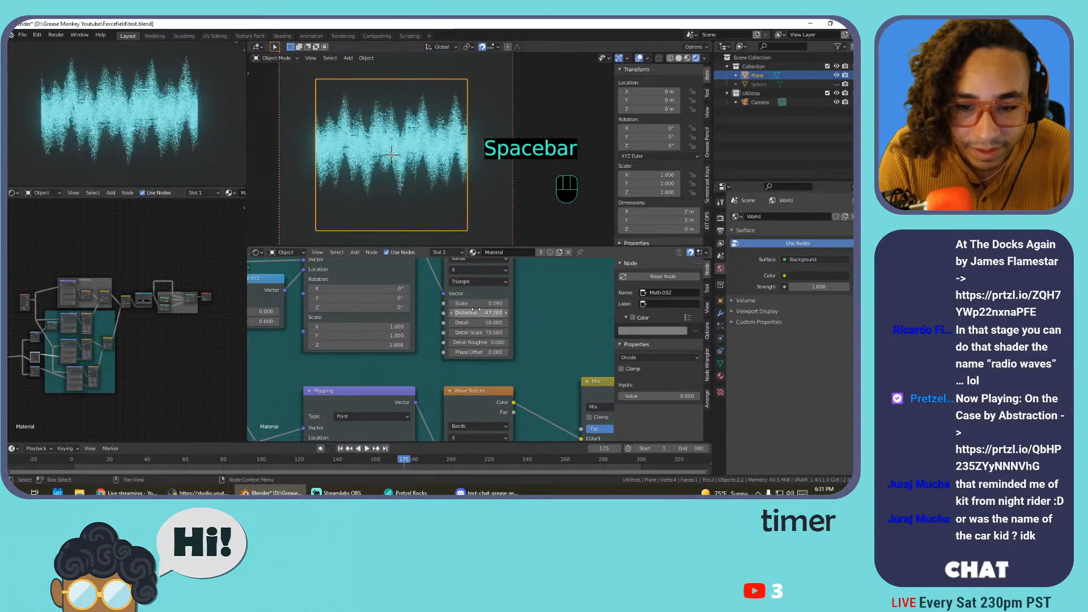
left_click(479, 313)
type("0")
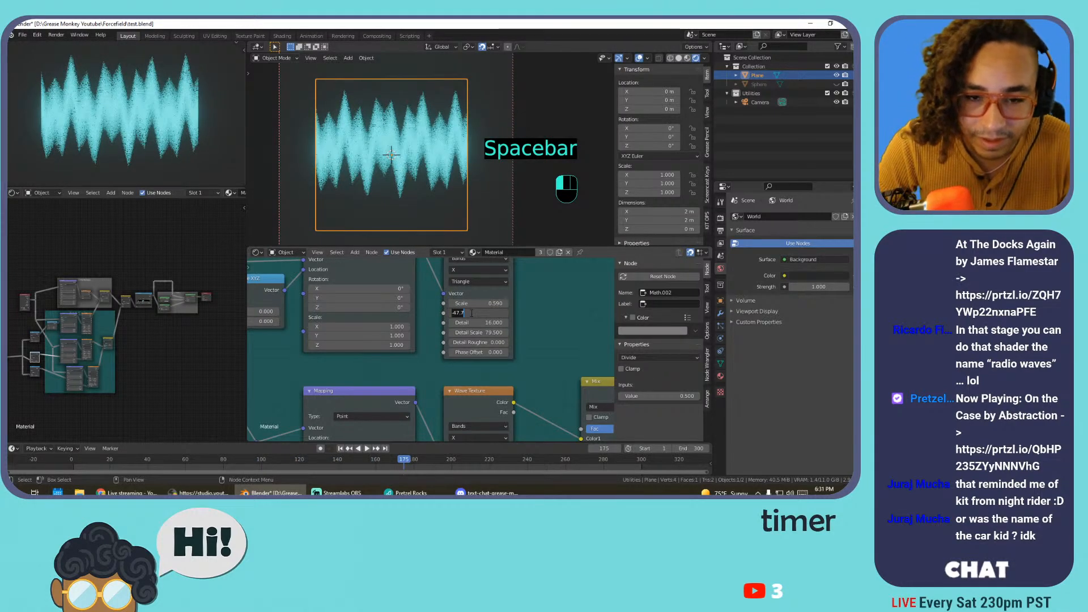
key("Return")
key("space")
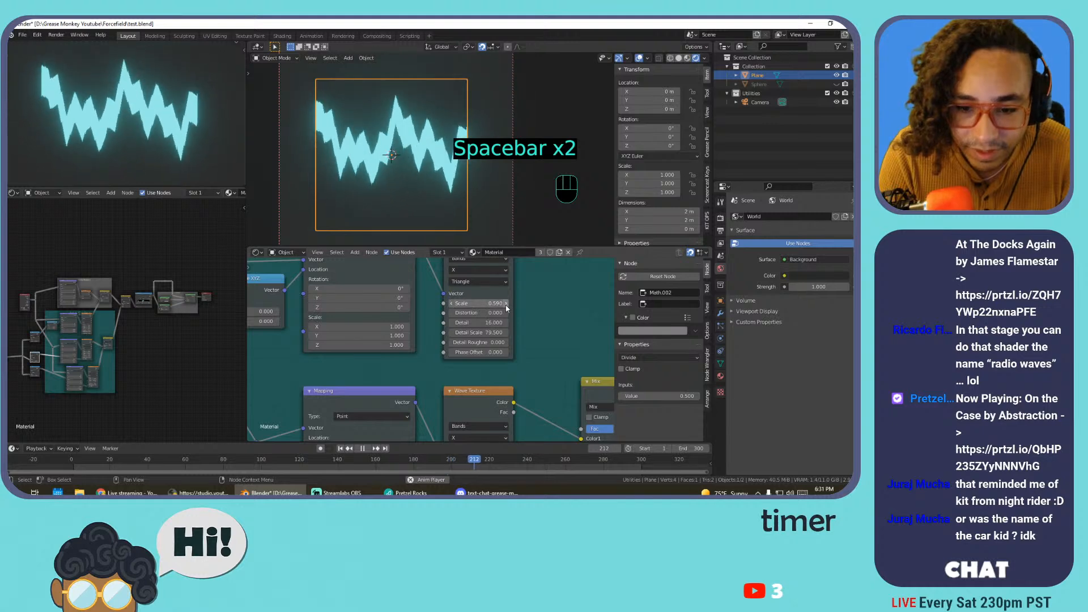
Try a different Y value on the Combine XYZ node feeding the upper Mapping node, and undo it
scroll(422, 339, "down", 1)
scroll(369, 302, "down", 1)
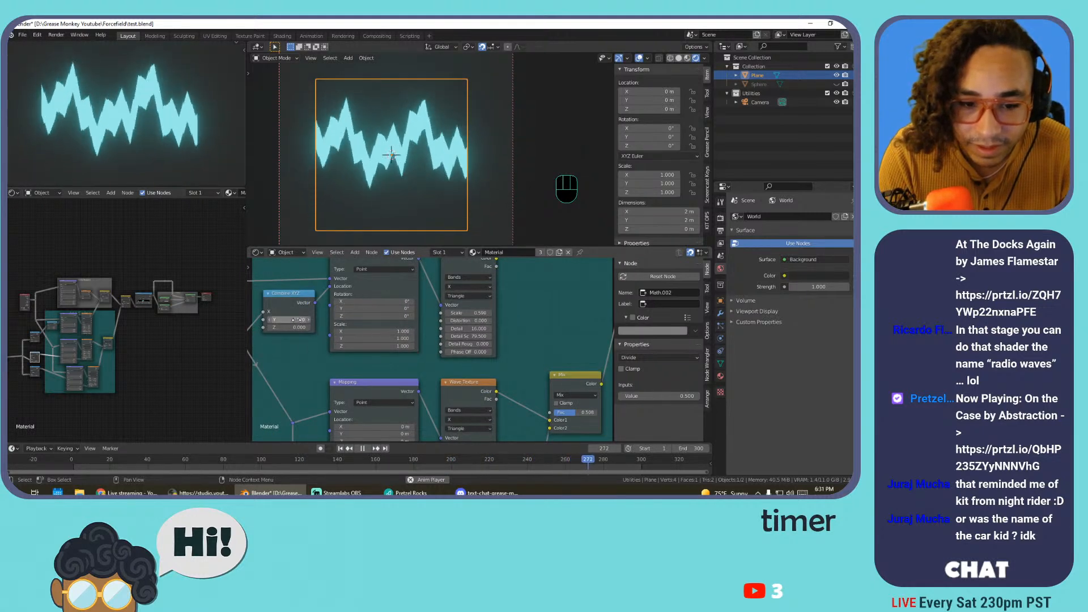
key("ctrl+z")
key("ctrl+z")
key("ctrl+z")
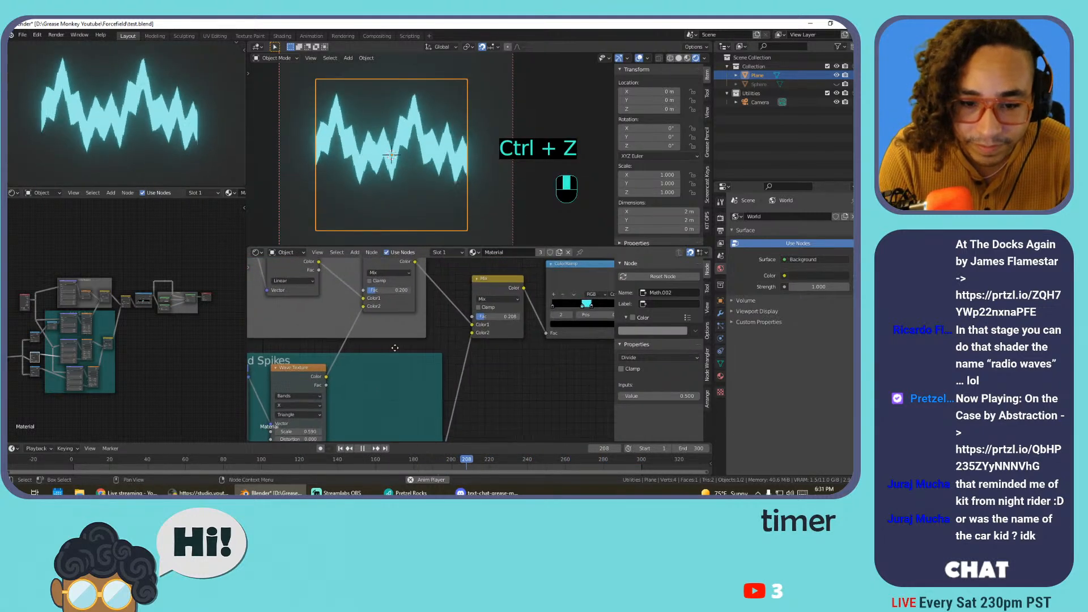
Raise the Fac of the Mix node in the grey frame to about 0.267 and restart playback
mouse_move(384, 293)
left_mouse_down()
mouse_move(405, 293)
mouse_move(387, 295)
left_mouse_up()
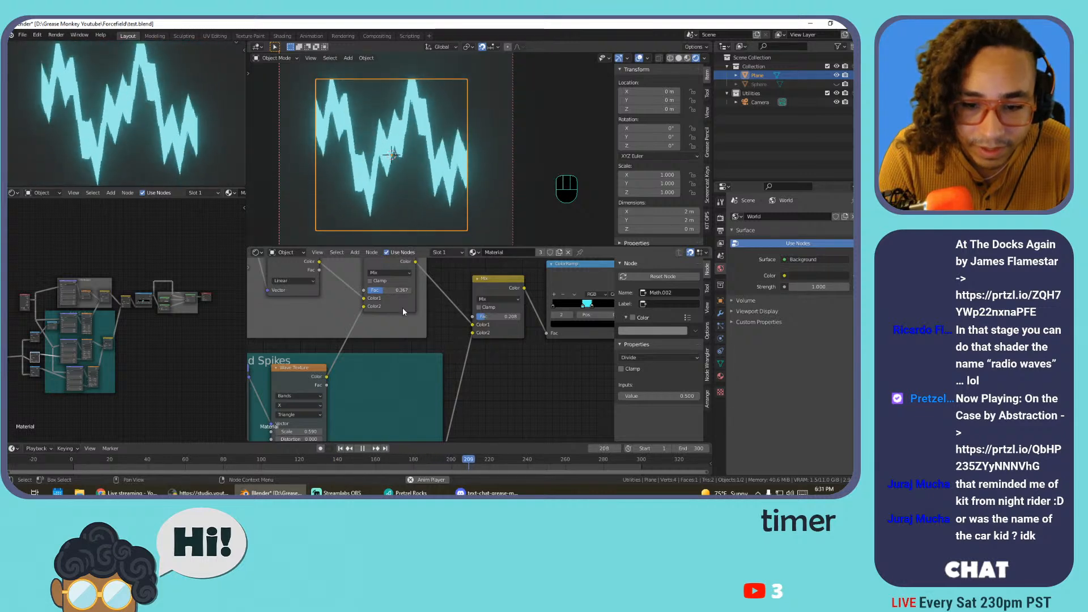
scroll(386, 362, "down", 3)
key("space")
key("space")
Raise the divisor of the lowest Divide node to about 1
middle_click_drag(384, 379, 475, 267)
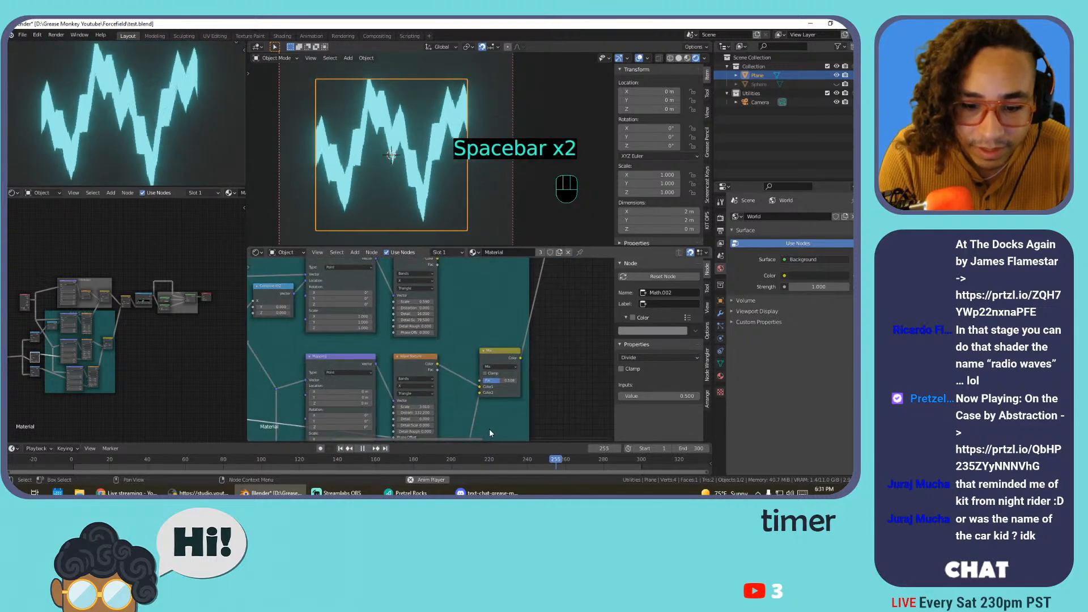
middle_click_drag(489, 429, 556, 332)
scroll(476, 340, "down", 3)
scroll(453, 331, "down", 2)
scroll(413, 374, "up", 4)
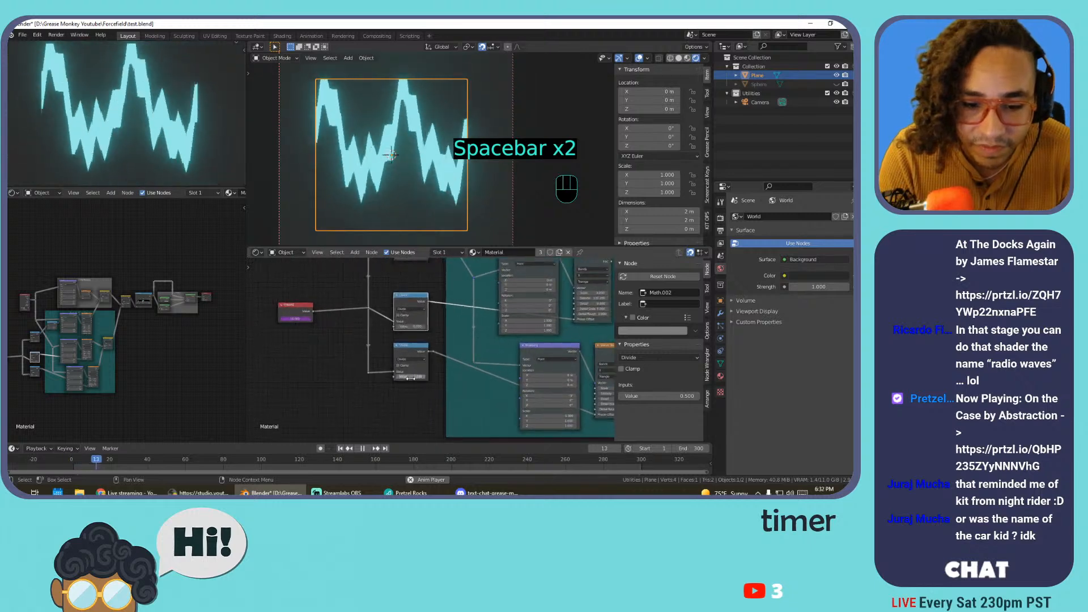
scroll(409, 381, "up", 2)
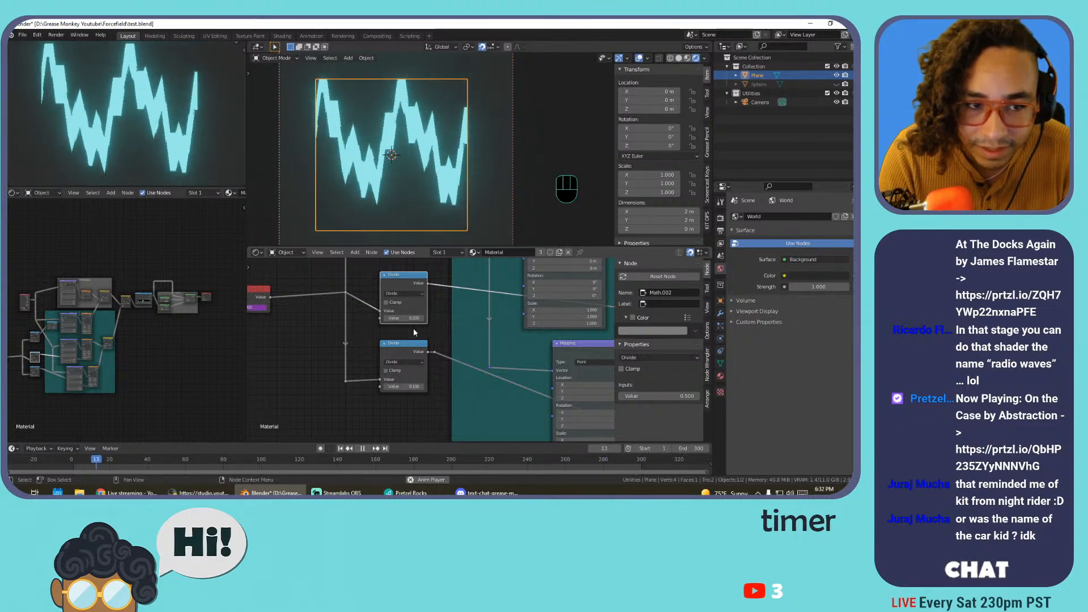
left_click_drag(413, 386, 440, 386)
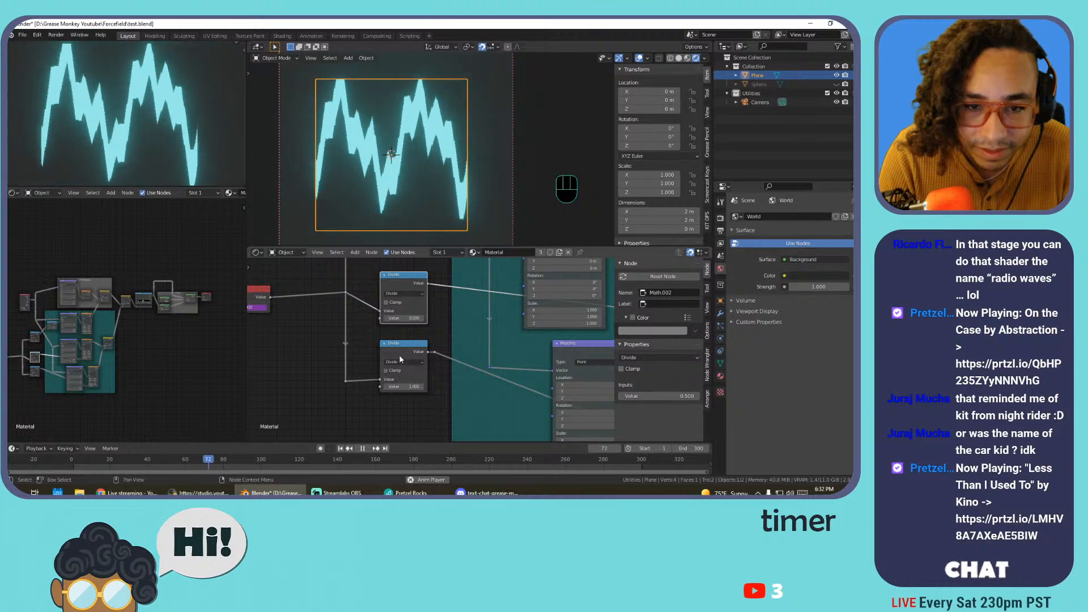
Set the middle Divide node's divisor to 0.100 and raise the uppermost Divide node's divisor to about 10.4
triple_click(385, 319)
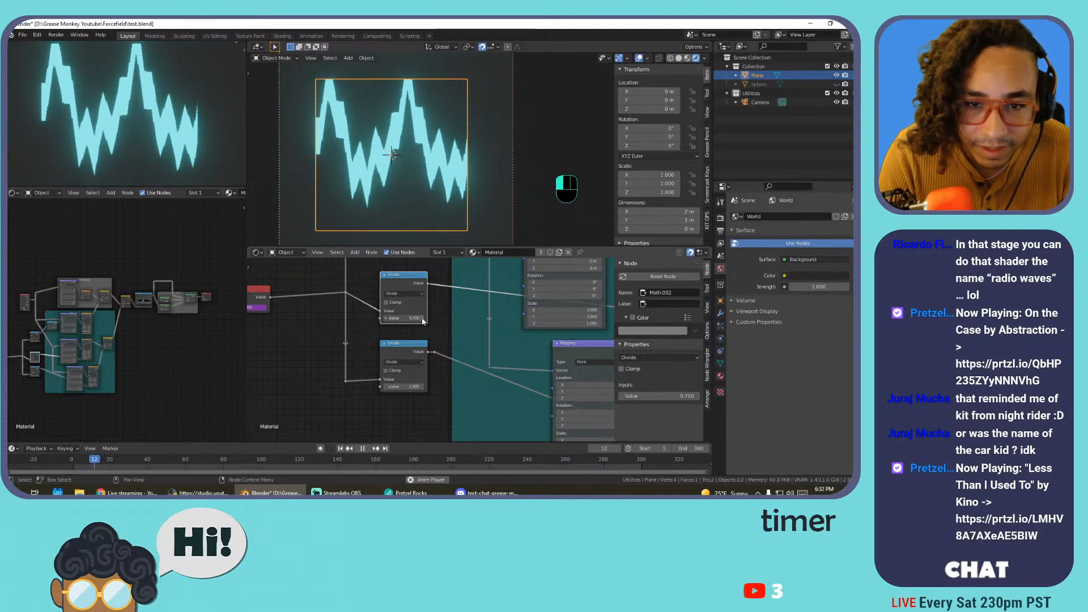
left_click_drag(404, 318, 413, 318)
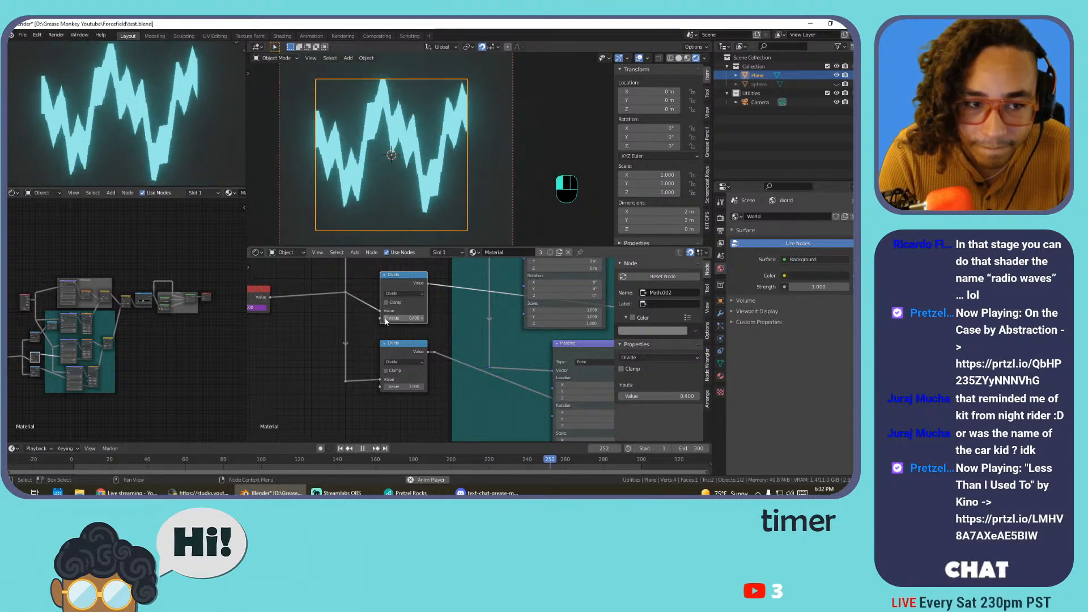
middle_click_drag(399, 301, 390, 362)
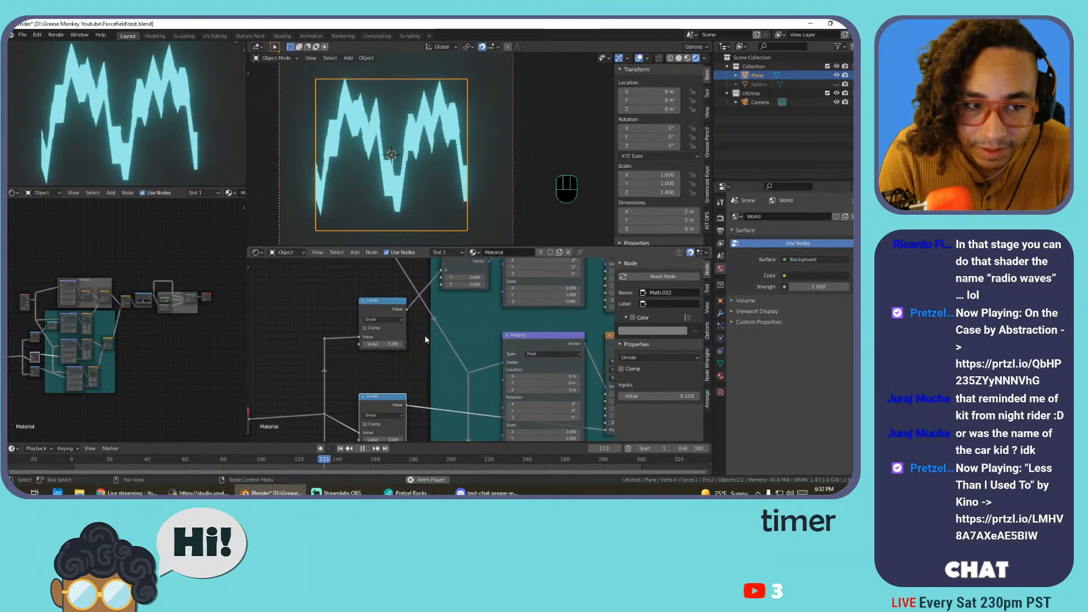
left_click_drag(399, 344, 404, 344)
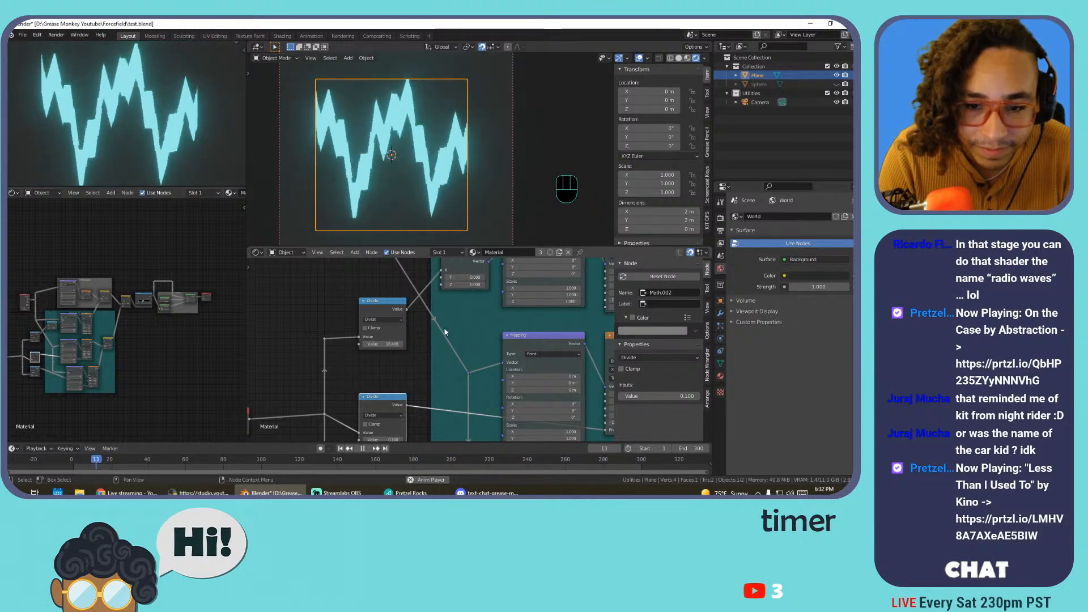
Try moving the Add Spikes frame with its nodes, and undo the moves
scroll(448, 328, "down", 5)
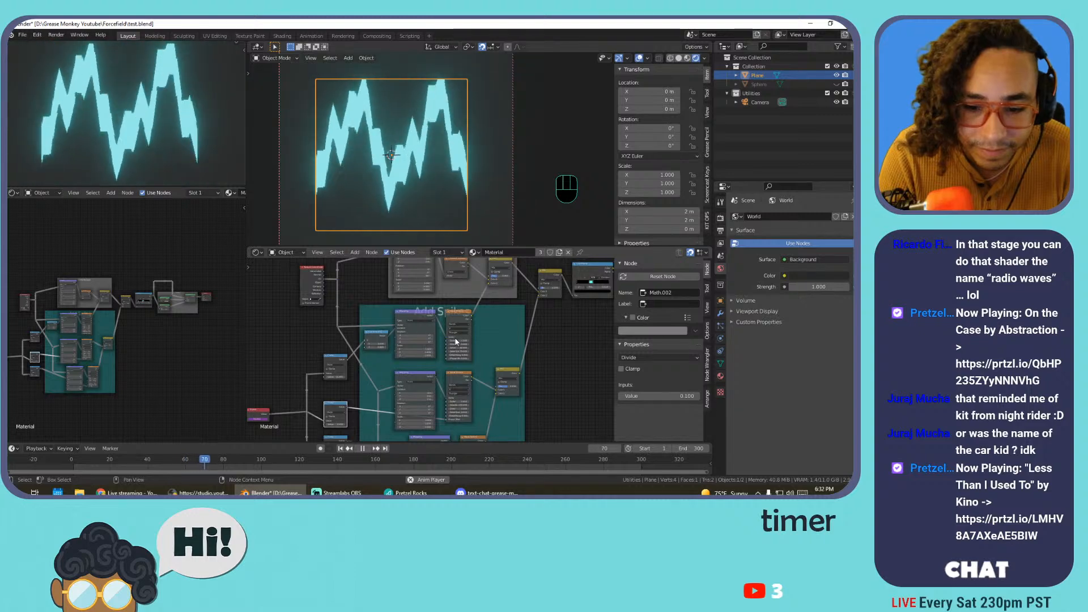
scroll(455, 339, "down", 2)
middle_click_drag(523, 386, 532, 335)
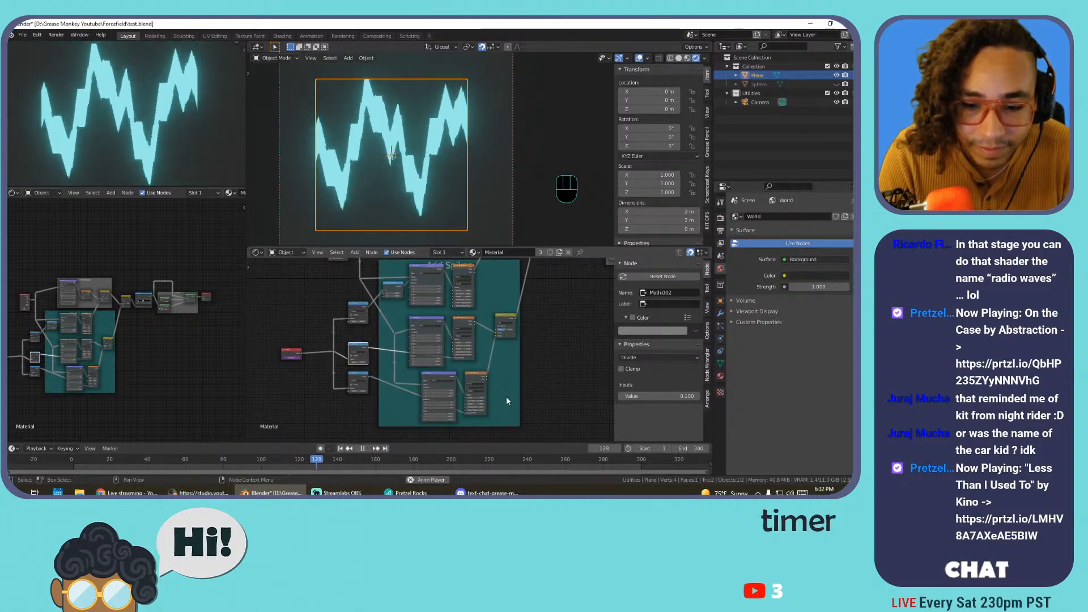
left_click_drag(506, 396, 467, 388)
key("ctrl+z")
left_click_drag(505, 300, 491, 336)
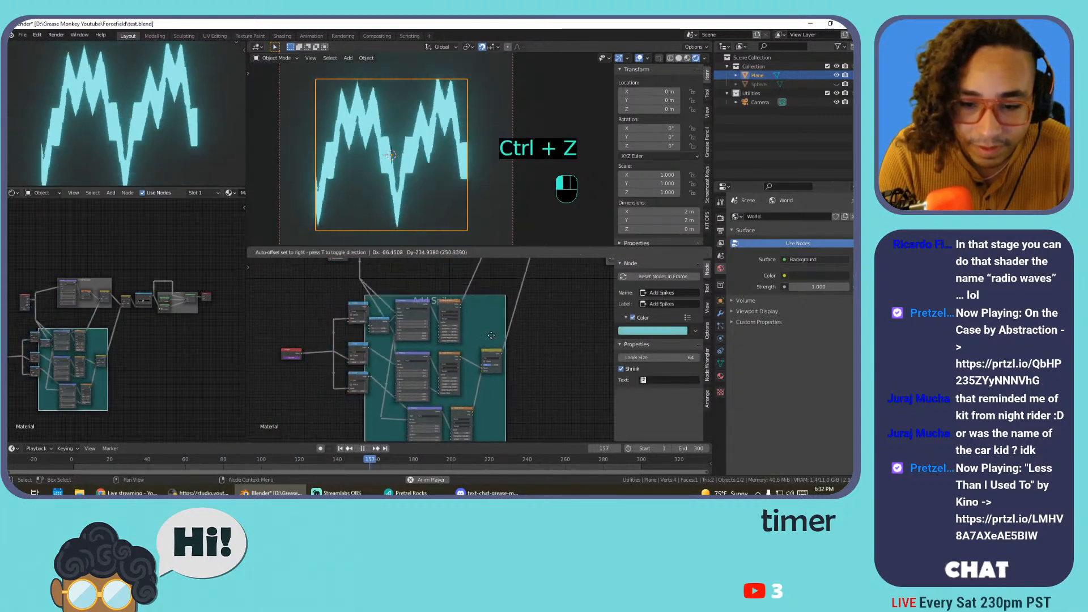
key("ctrl+z")
left_click(504, 322)
left_click(459, 321, "shift")
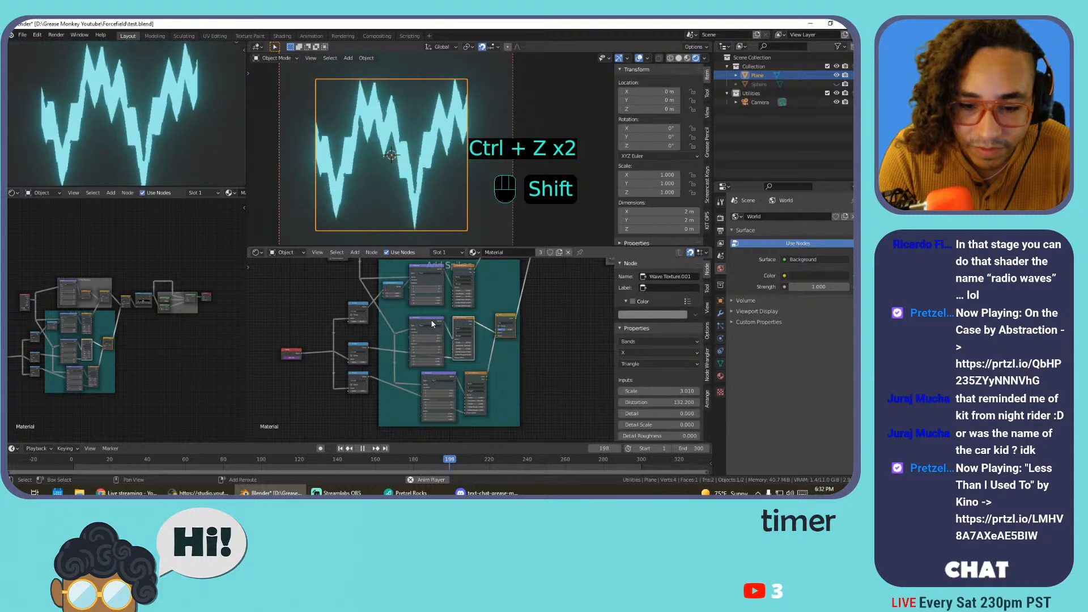
left_click(390, 314, "shift")
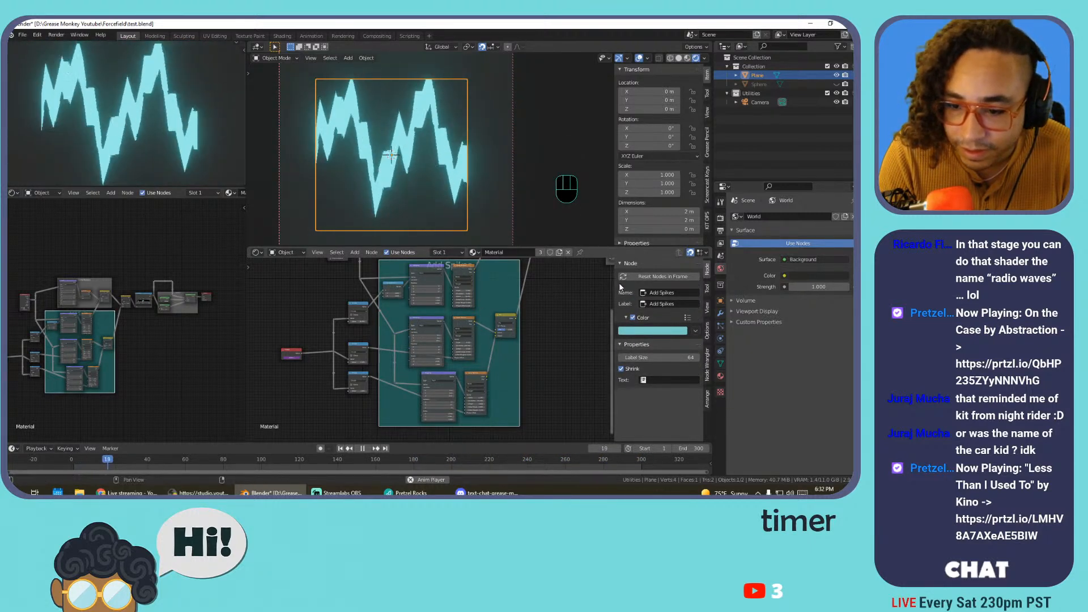
left_click(708, 289)
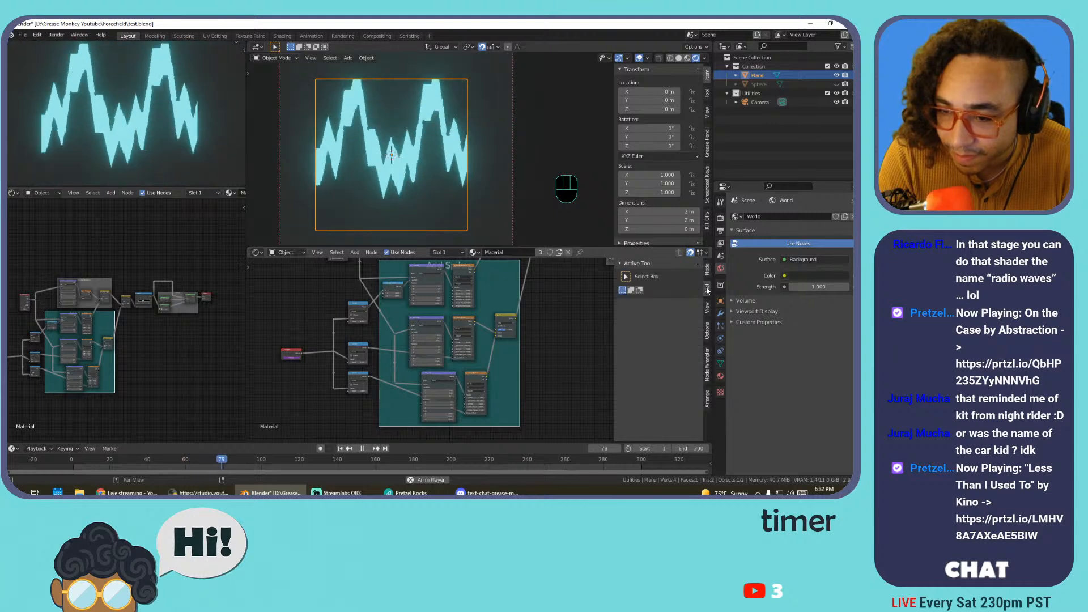
left_click(707, 331)
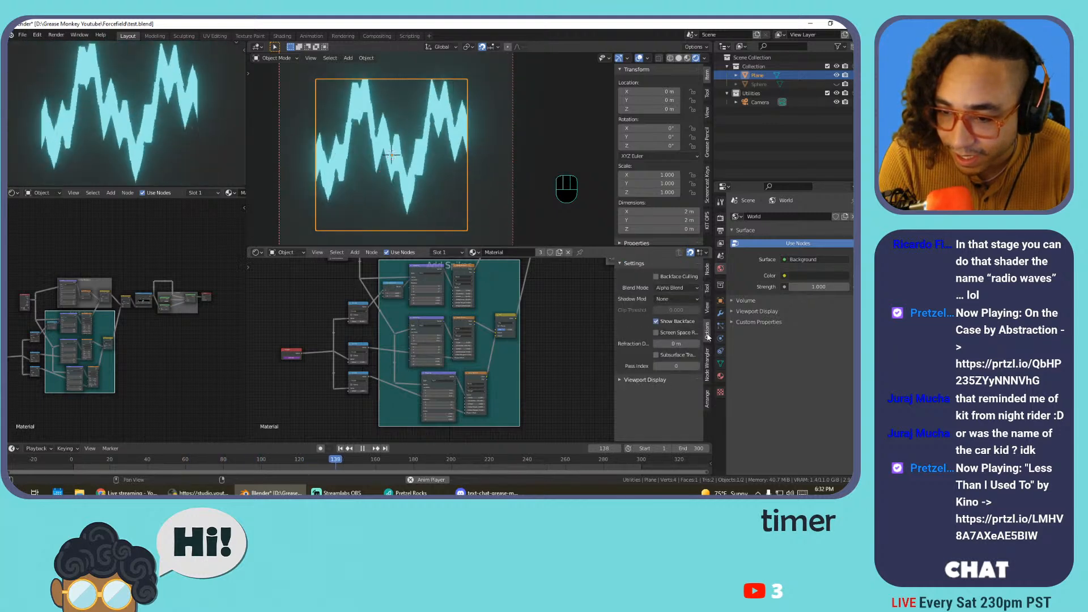
left_click(707, 367)
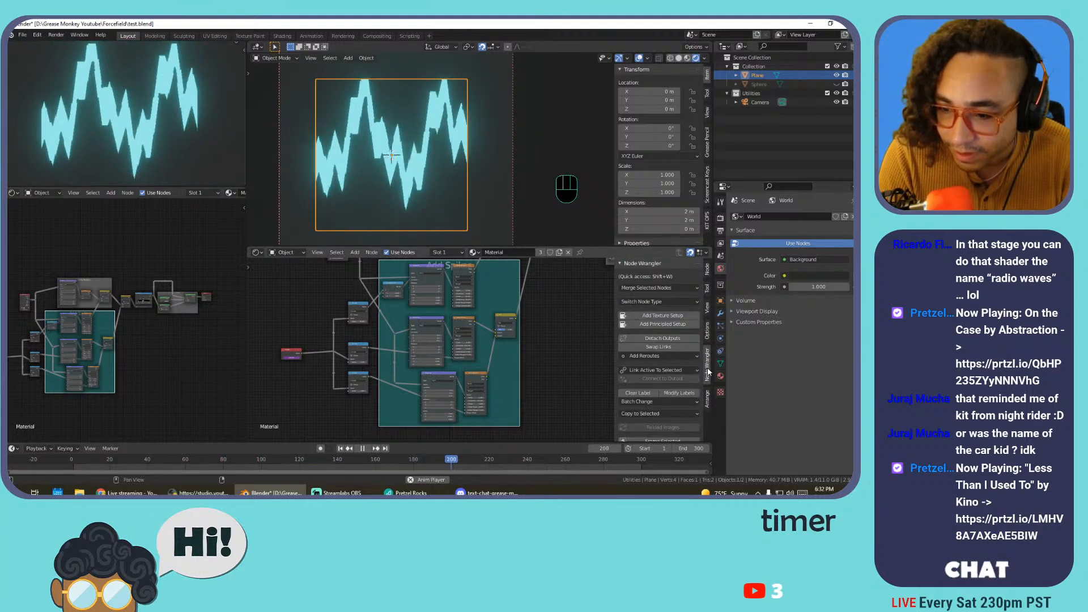
left_click(707, 400)
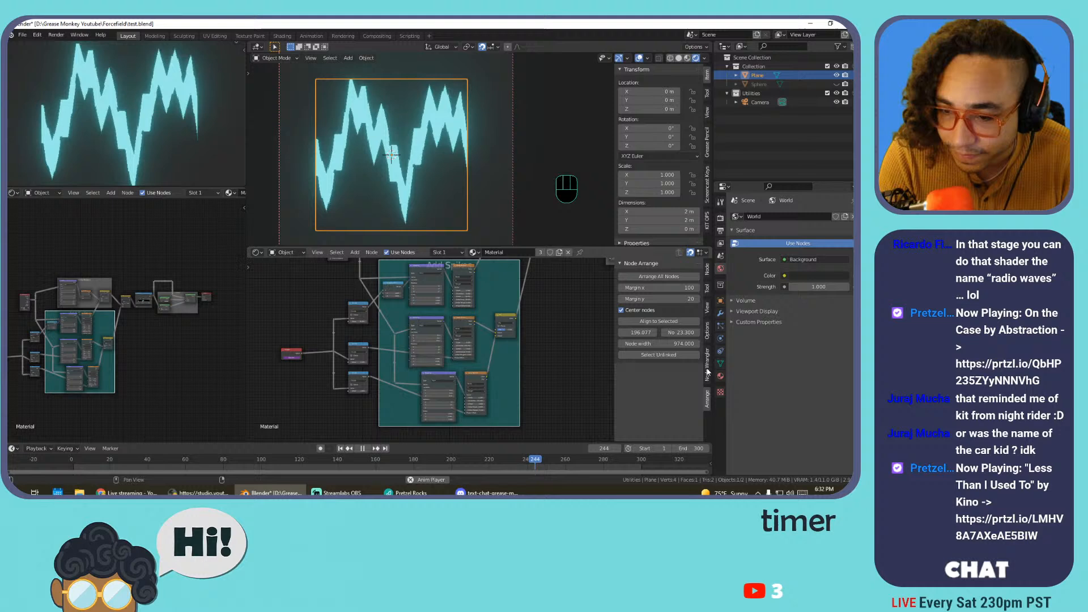
left_click(707, 270)
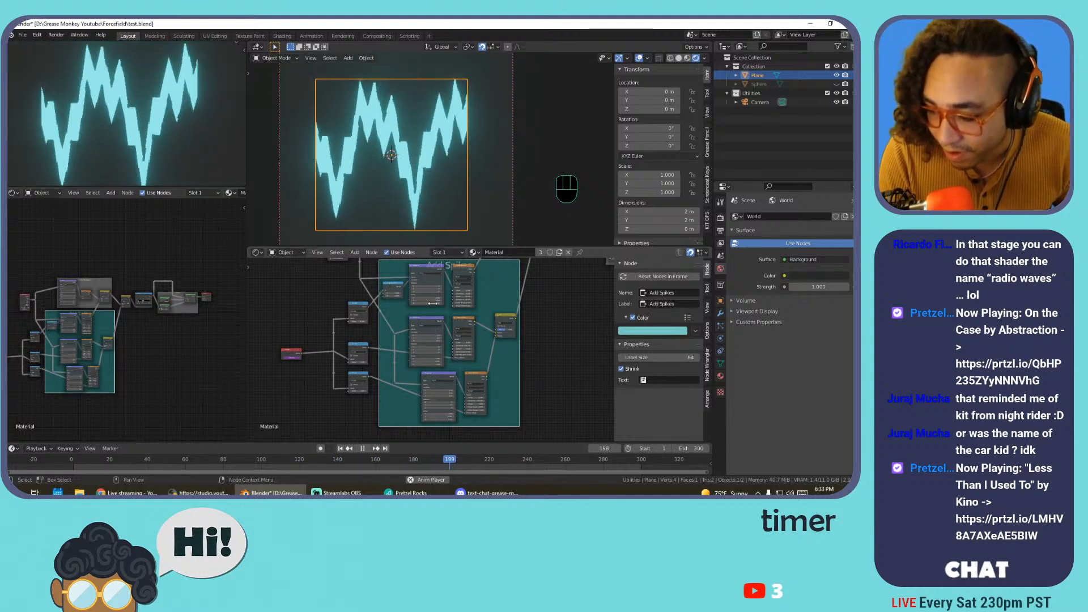
Shift the lowest Mapping and Wave Texture nodes slightly left, in line with the pair above them
scroll(416, 314, "up", 2)
left_click_drag(434, 383, 420, 384)
left_click_drag(485, 379, 471, 376)
middle_click_drag(399, 335, 408, 367)
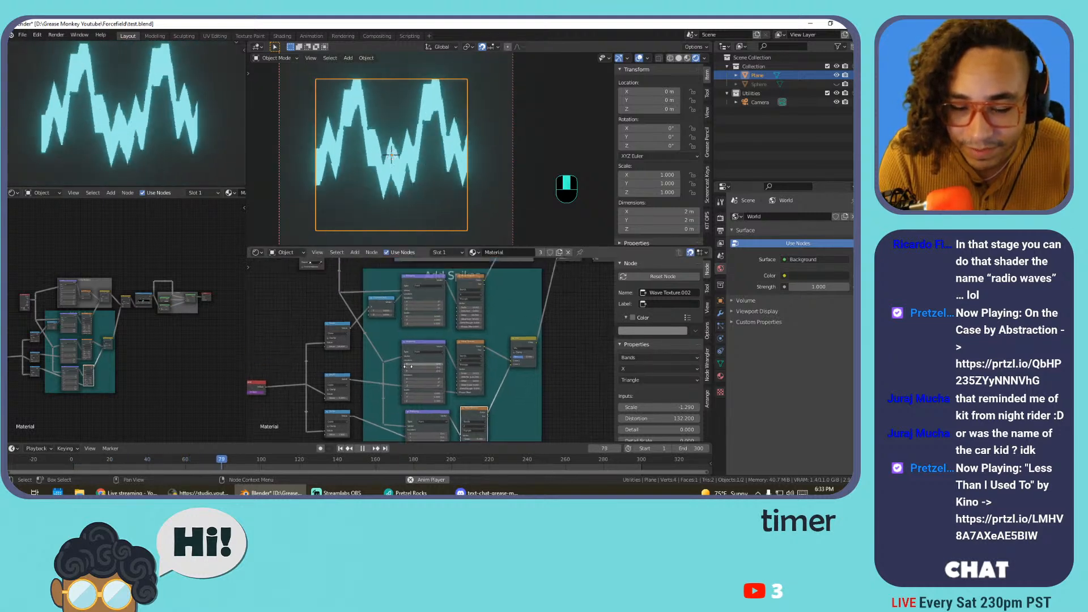
Move the two lower Mapping and Wave Texture pairs, their Mix node and reroutes downward to open a gap in the Add Spikes frame
left_click(432, 354)
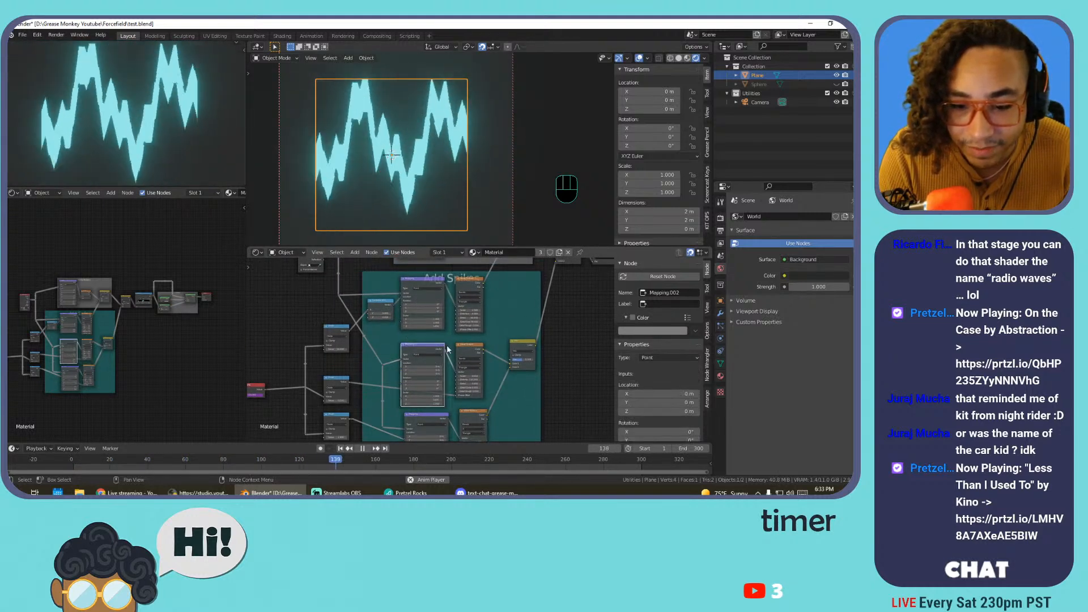
left_click(473, 348, "shift")
left_click(521, 347, "shift")
left_click(470, 418, "shift")
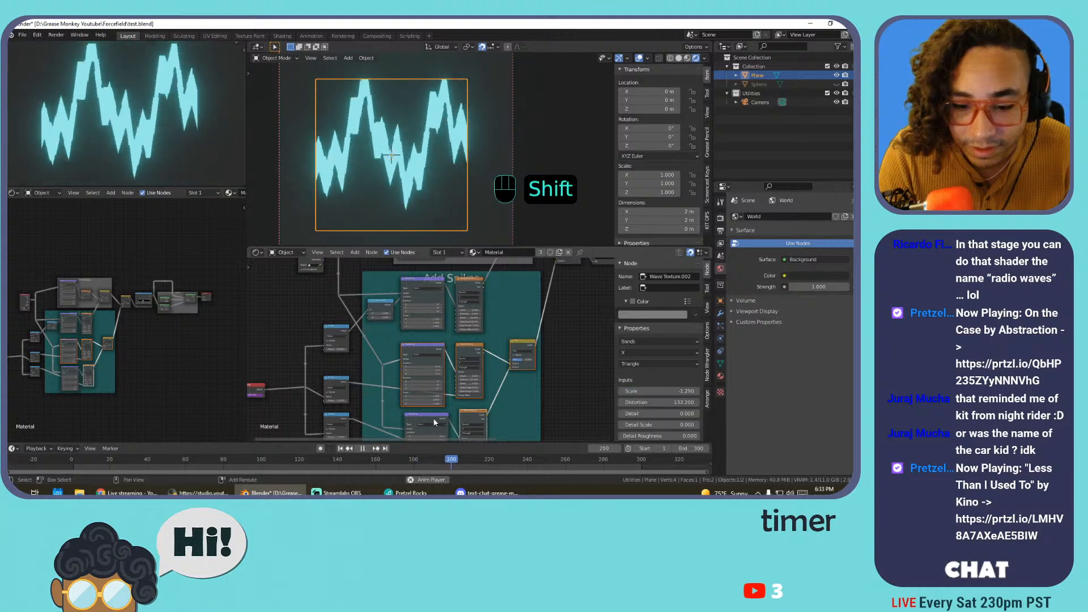
left_click(434, 422, "shift")
key("g")
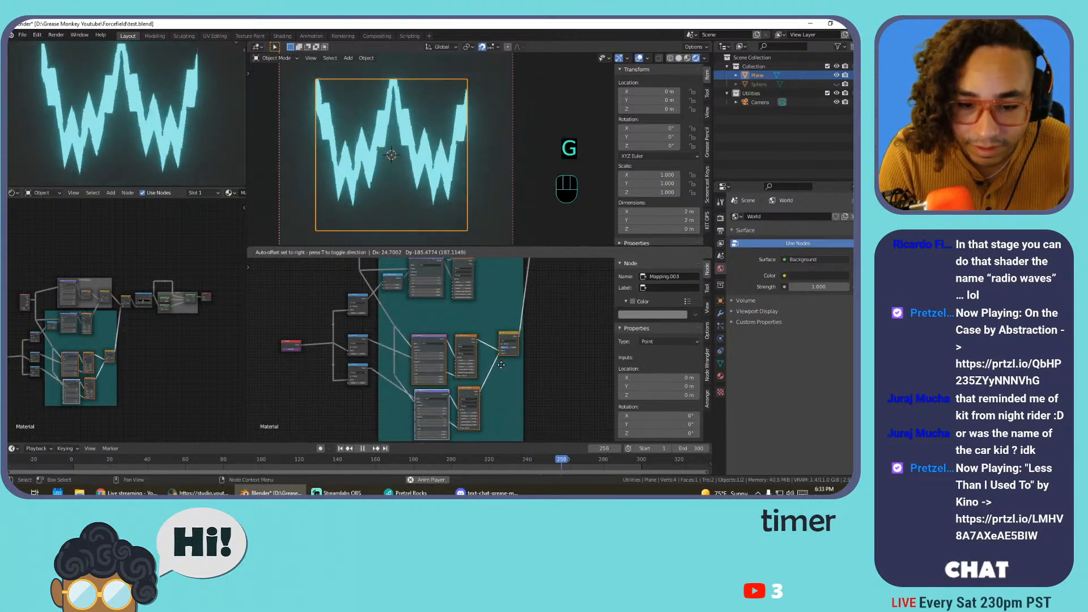
right_click(501, 364)
left_click(395, 328, "shift")
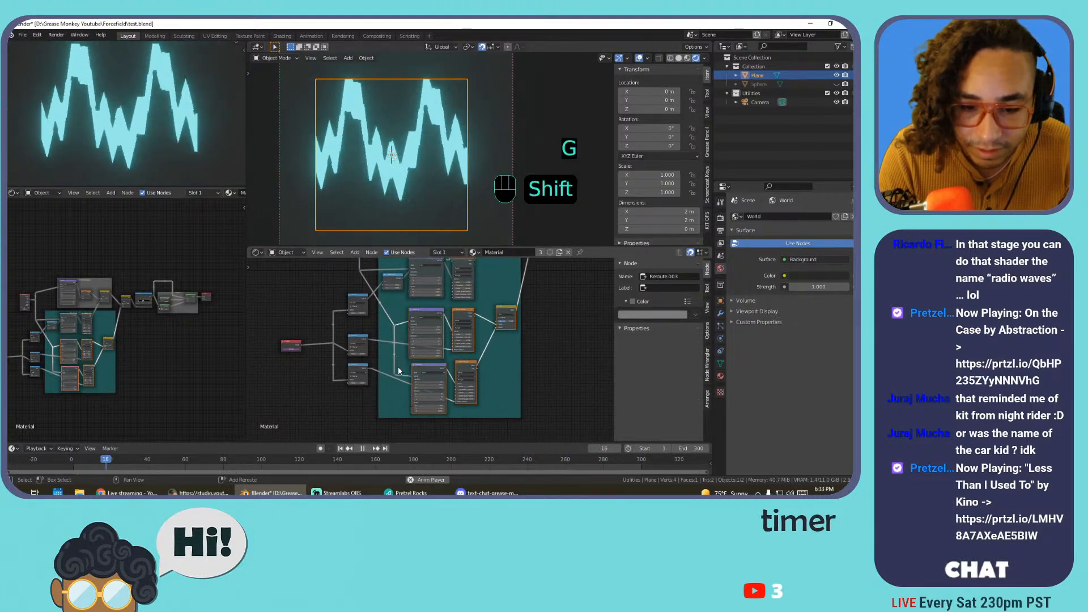
left_click(420, 355, "shift")
key("g")
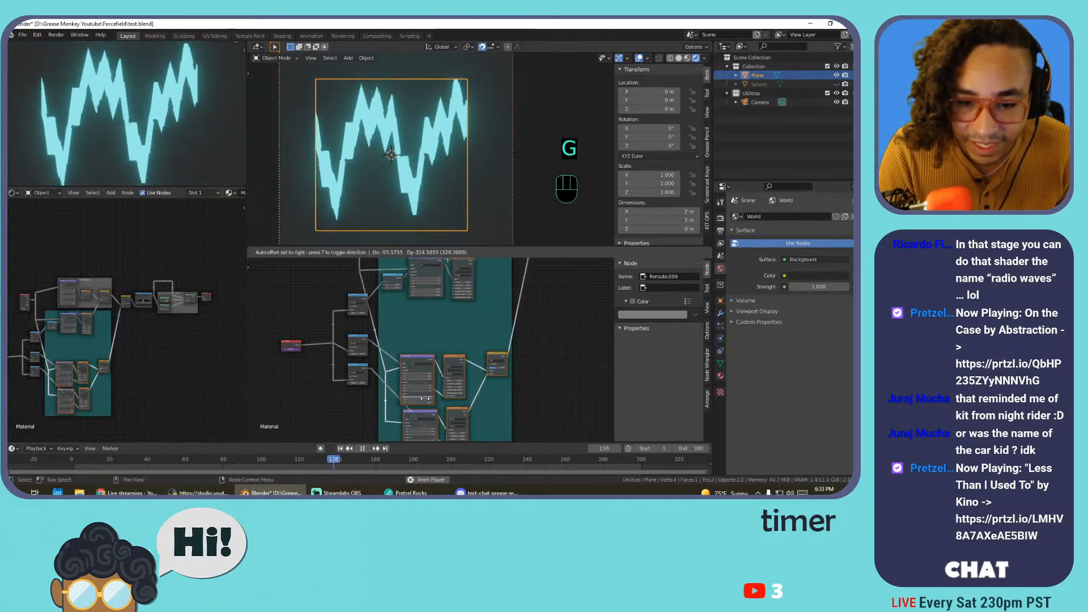
left_click(405, 373)
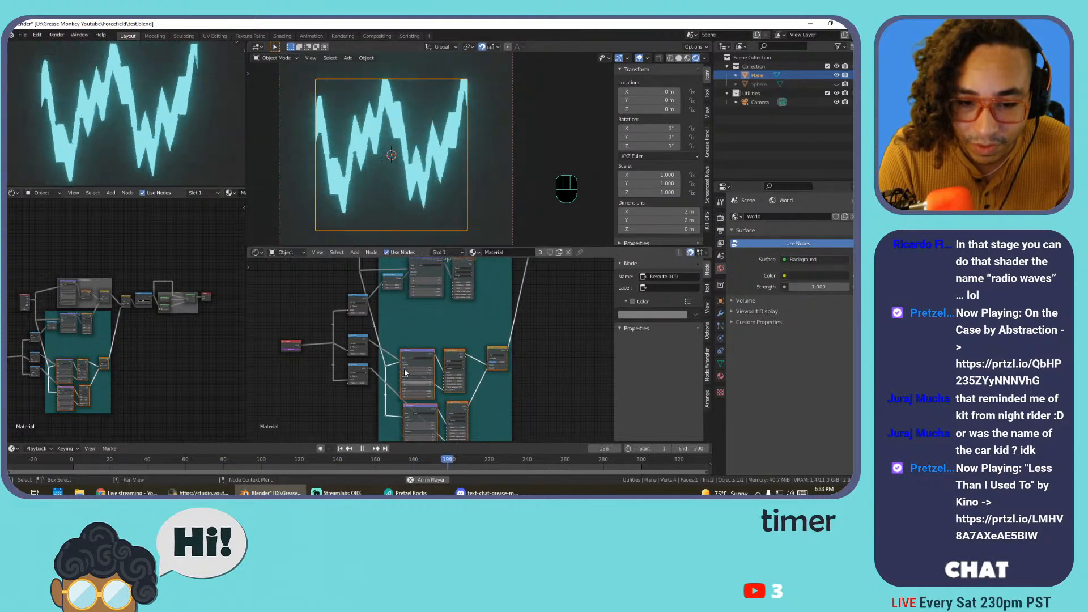
Move the three Divide nodes with their reroutes and the FRAME value node a little left, away from the Add Spikes frame
left_click_drag(324, 304, 357, 392)
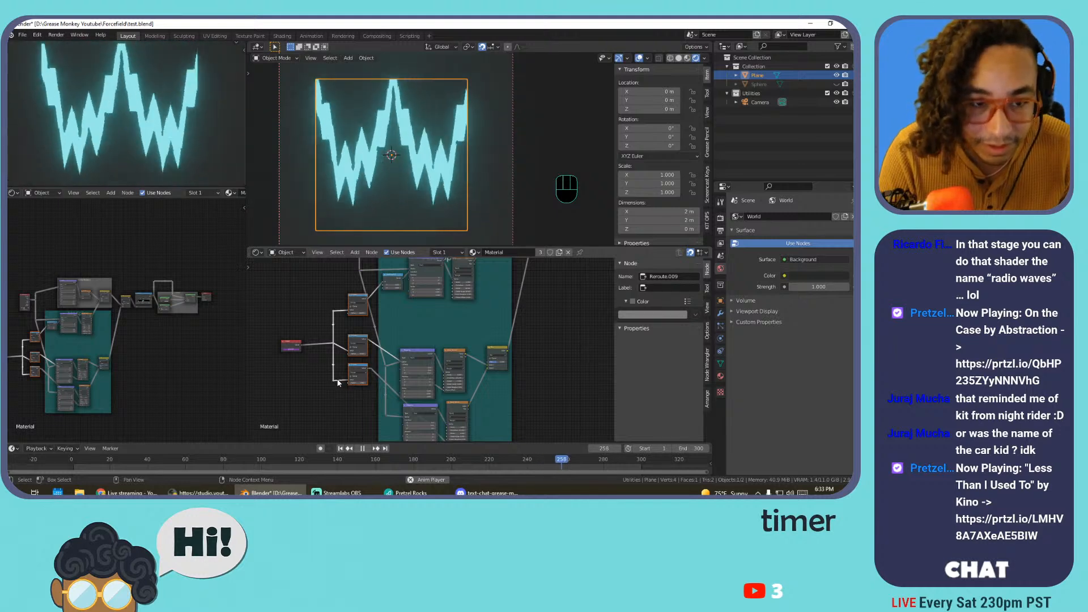
key("g")
left_click(312, 381)
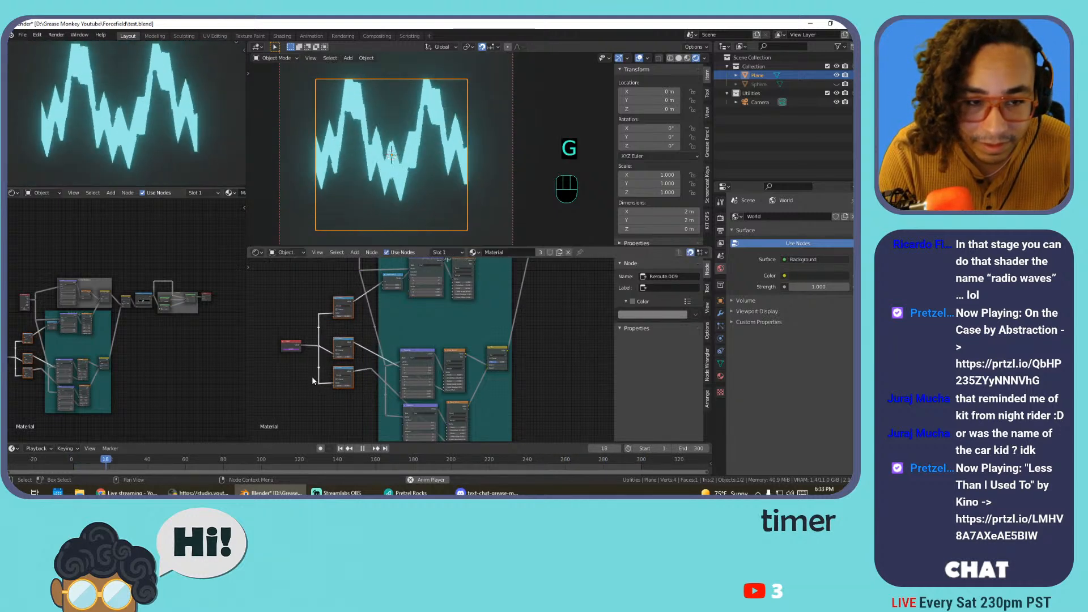
left_click_drag(293, 345, 284, 340)
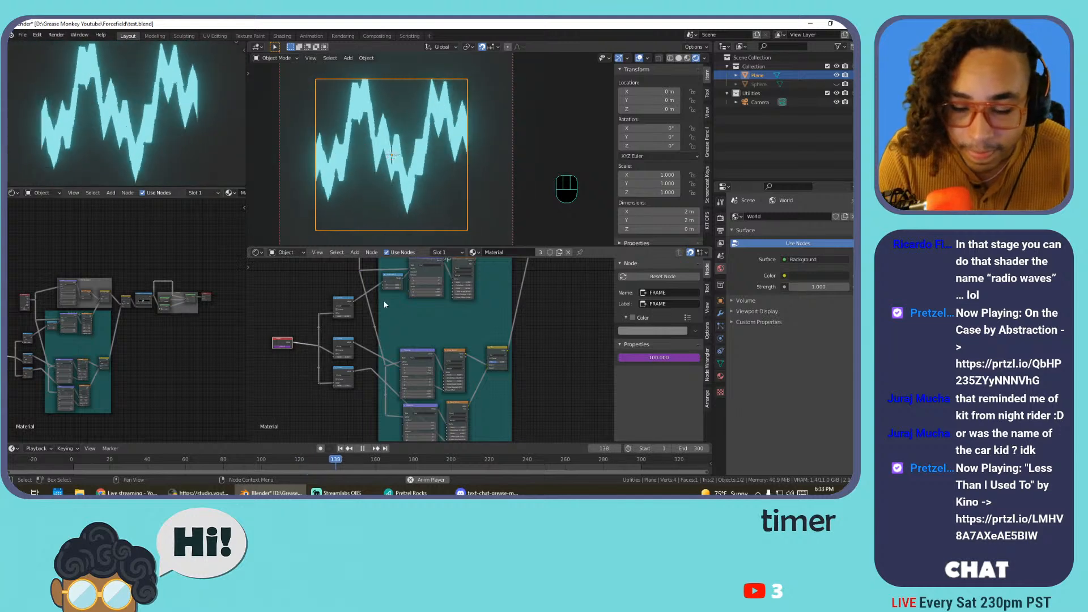
Duplicate the uppermost Mapping and Wave Texture pair in the Add Spikes frame and place the copy directly below the original
middle_click_drag(433, 301, 395, 343)
scroll(395, 343, "up", 2)
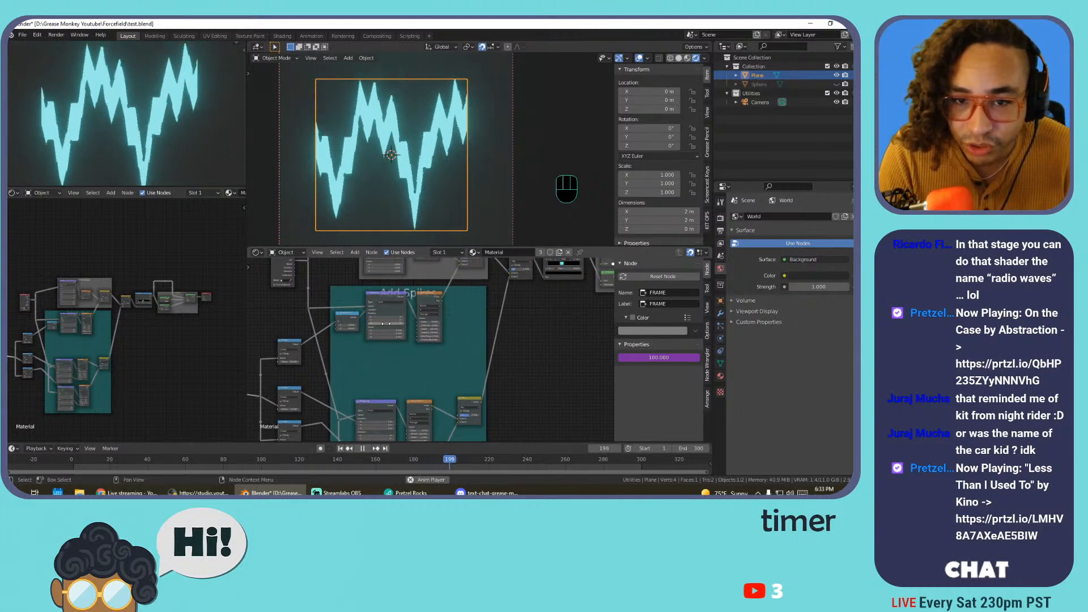
scroll(415, 338, "up", 1)
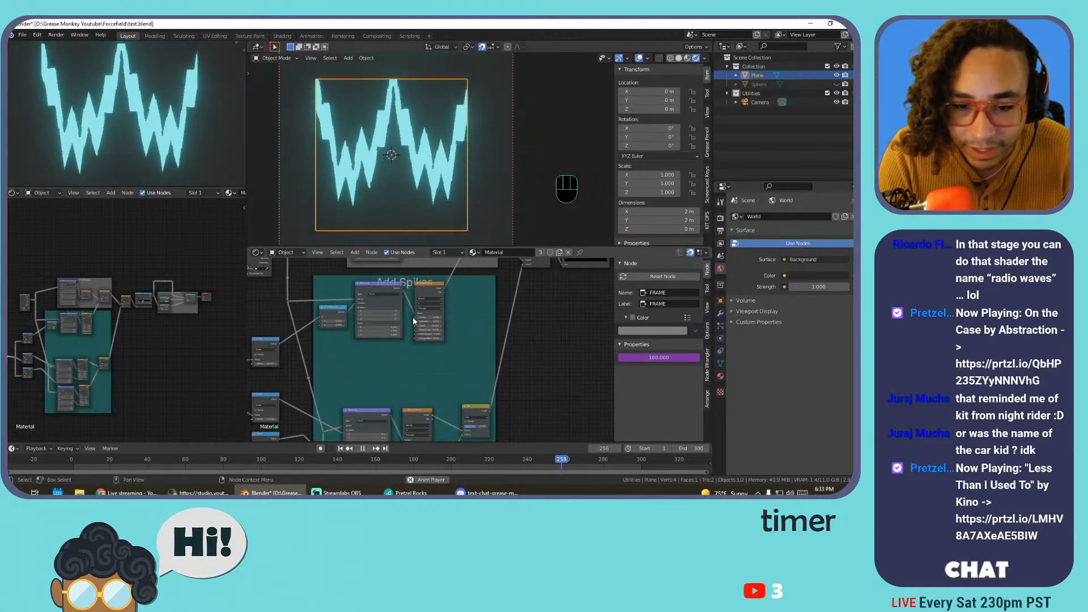
left_click(383, 288)
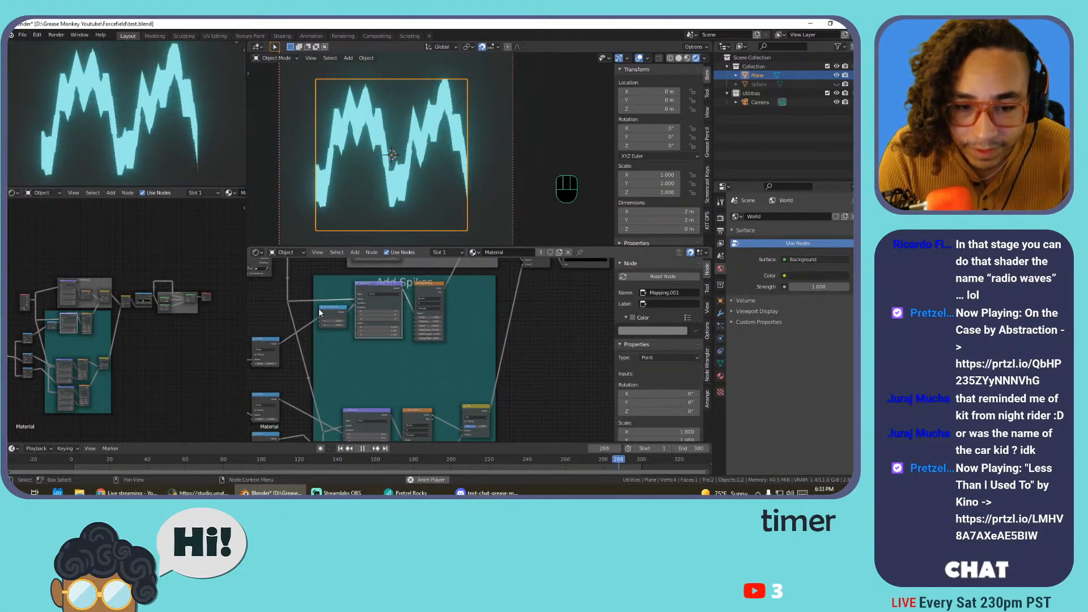
left_click(433, 284, "shift")
left_click(372, 285, "shift")
key("shift+d")
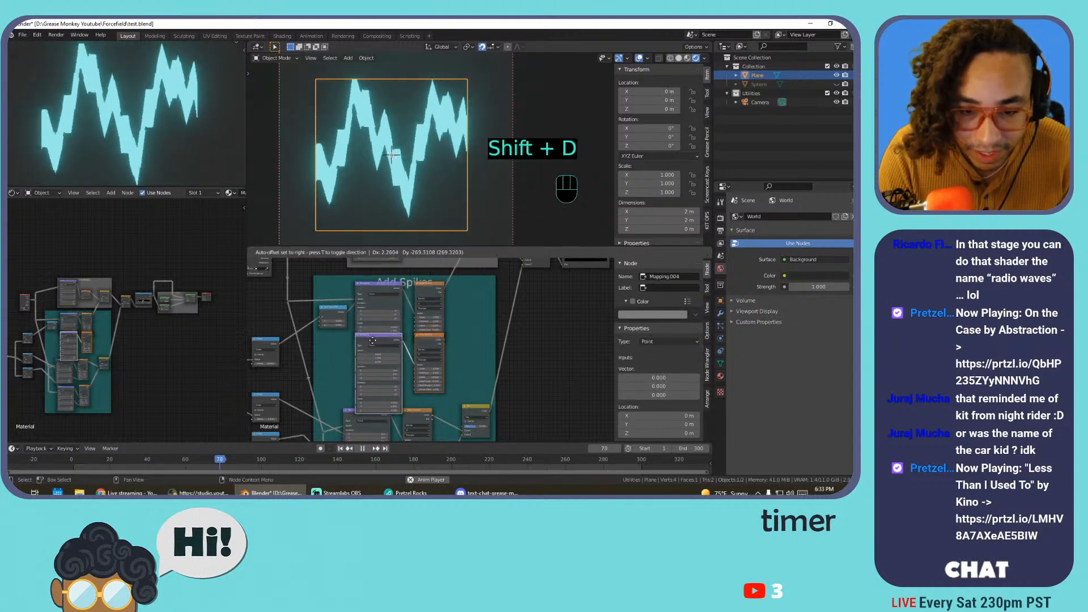
left_click(372, 339)
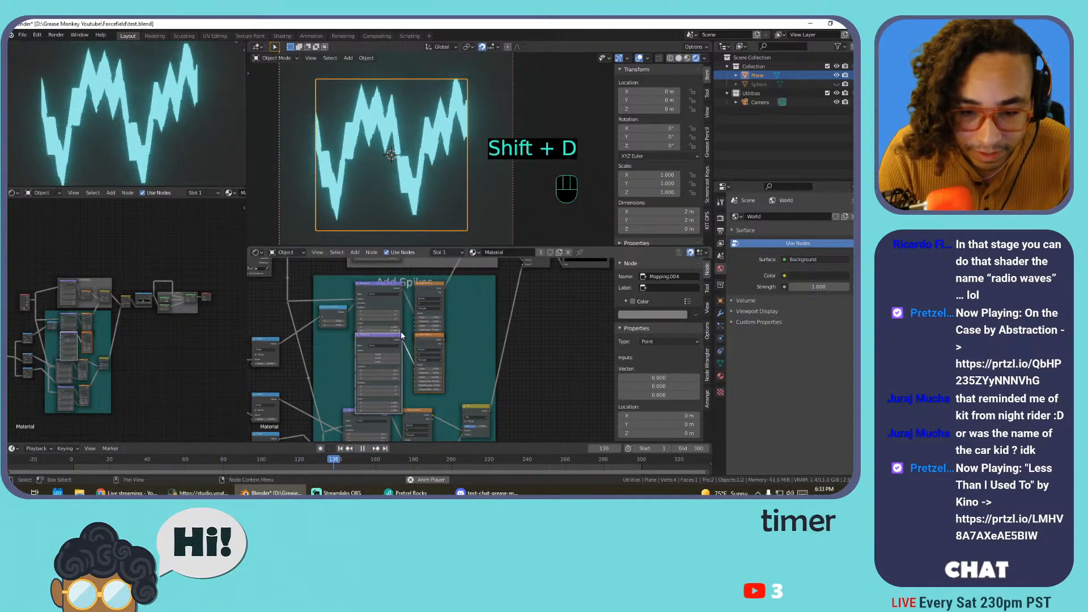
key("g")
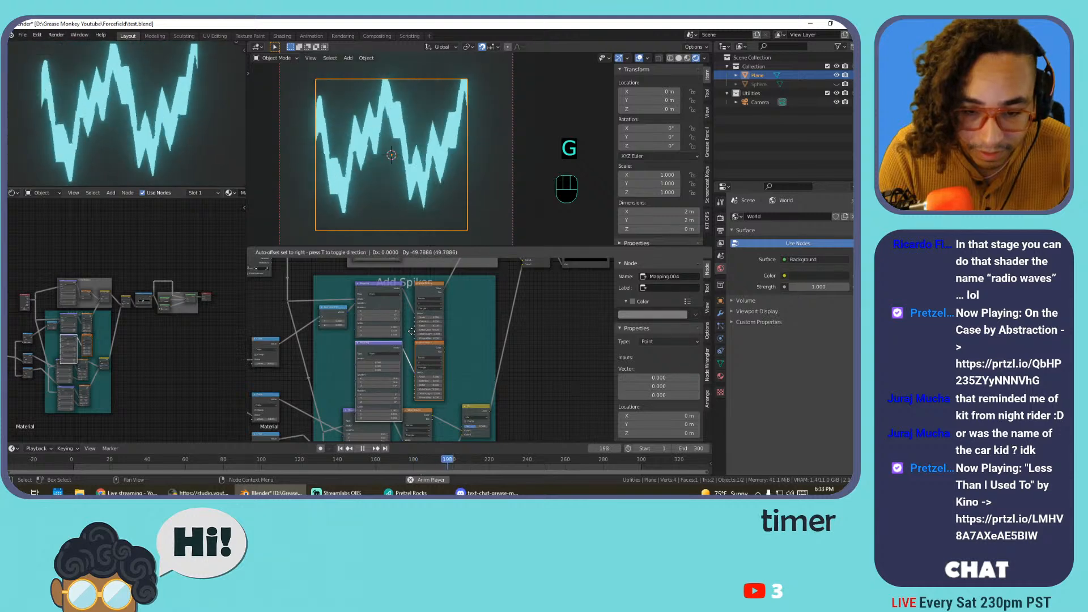
left_click(411, 334)
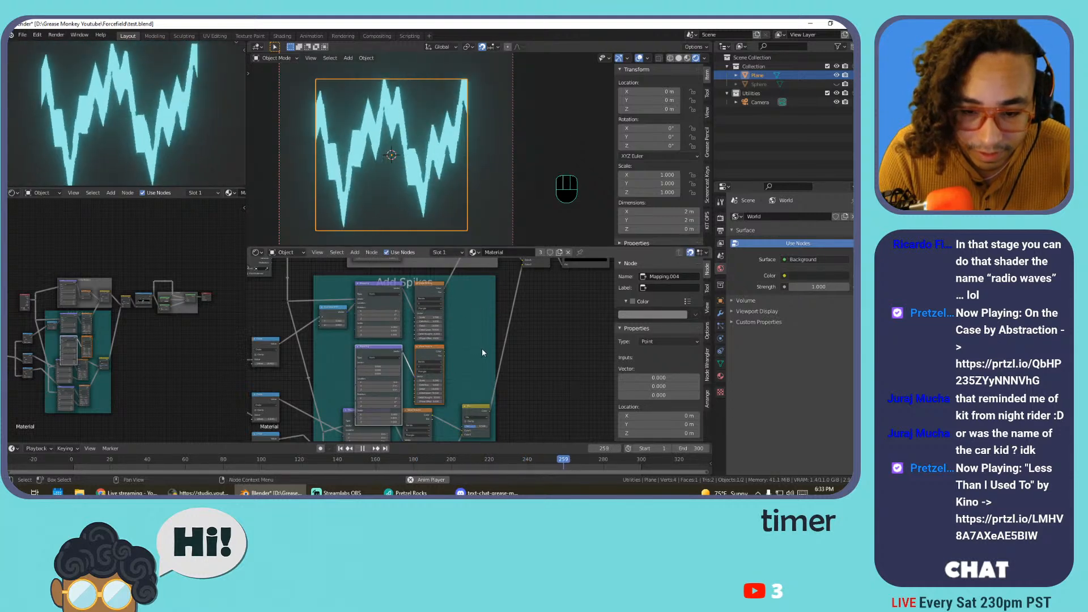
Add a MixRGB node beside the upper Wave Texture pair in the Add Spikes frame and connect both textures to its color inputs
key("shift+a")
mouse_move(476, 331)
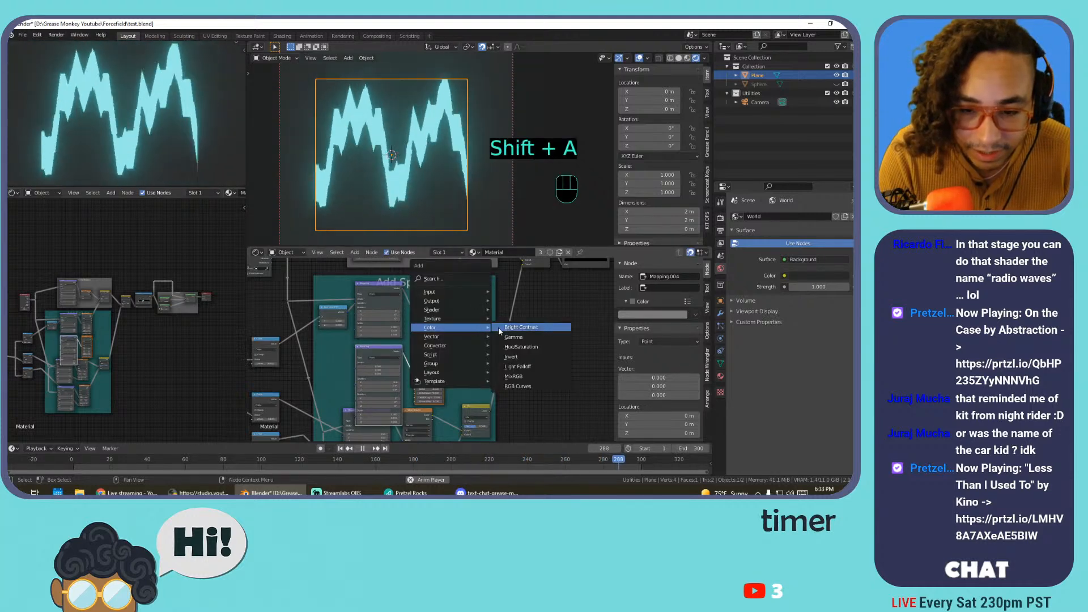
left_click(527, 372)
left_click(461, 298)
left_click_drag(444, 288, 462, 324)
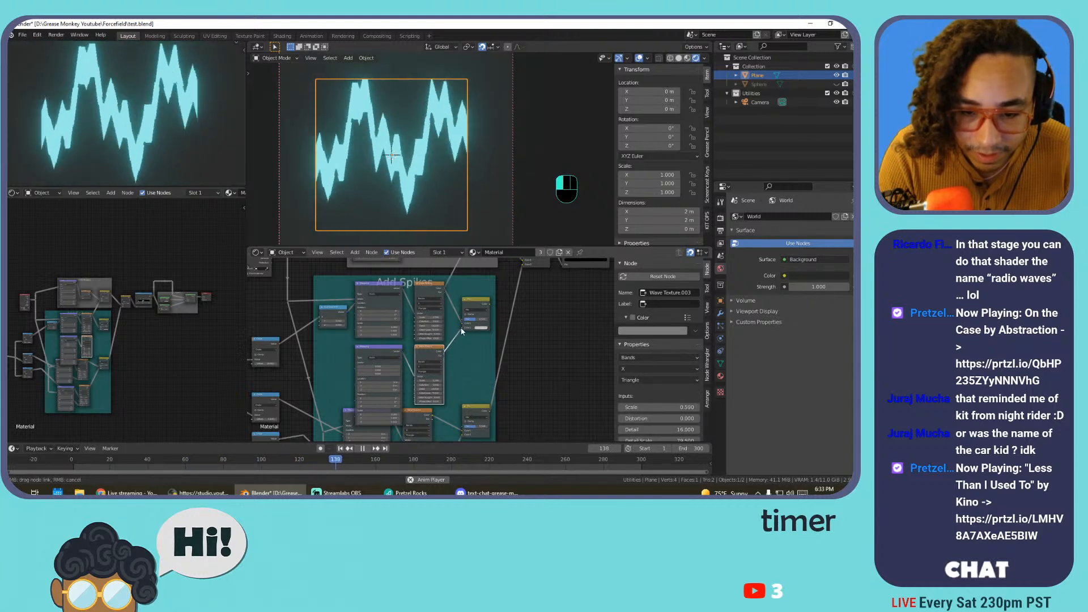
left_click(444, 398)
Collapse the two uppermost Mapping nodes in the Add Spikes frame and nudge the Mapping node below them slightly upward
mouse_move(326, 315)
middle_mouse_down()
mouse_move(395, 366)
mouse_move(349, 326)
mouse_move(342, 301)
middle_mouse_up()
key("ctrl+z")
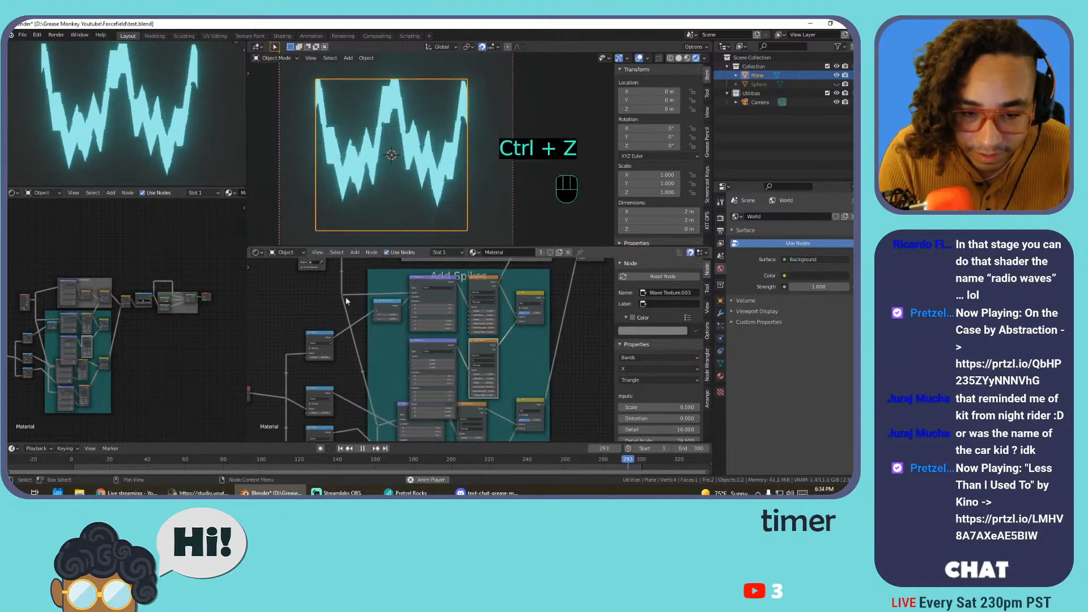
left_click(412, 277)
left_click(412, 341)
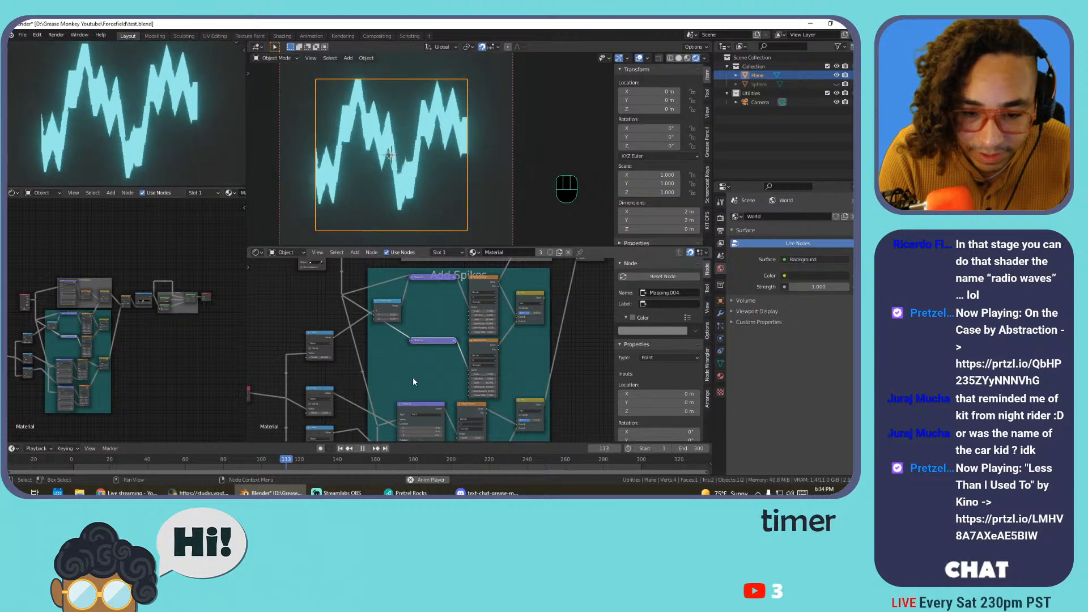
middle_click_drag(412, 407, 412, 352)
left_click_drag(408, 352, 411, 344)
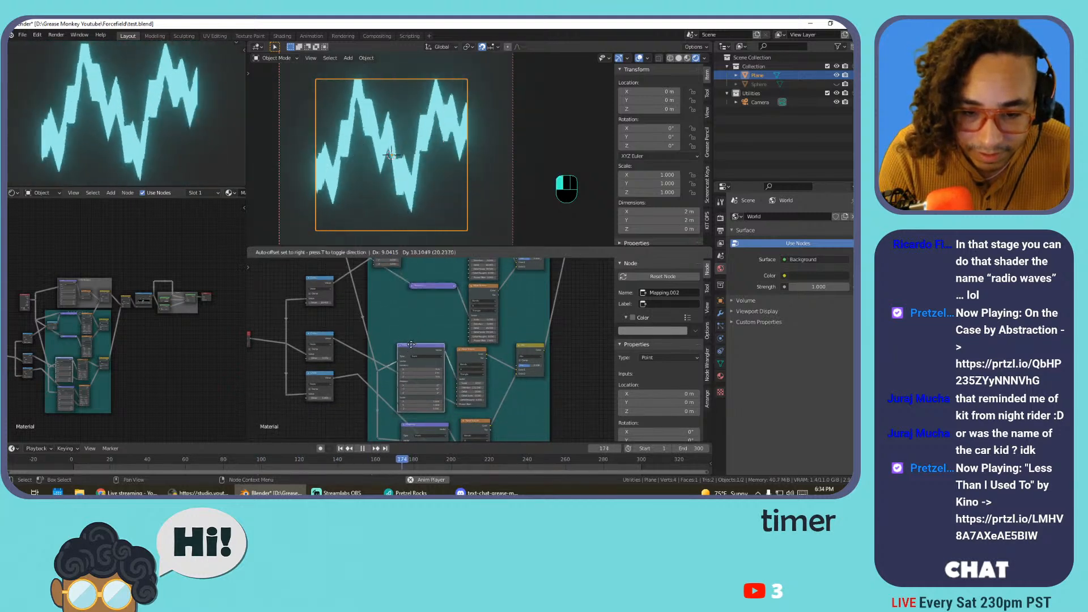
scroll(408, 344, "up", 5)
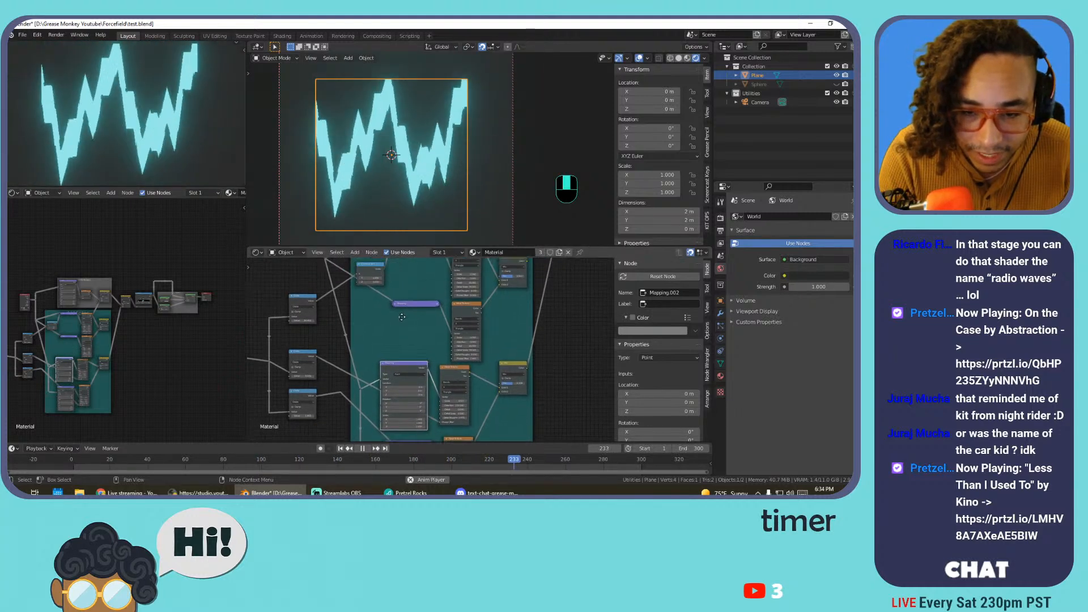
Connect the new Mix node's Color output to Color2 of the Mix node in the frame above and resume playback
scroll(431, 373, "down", 1)
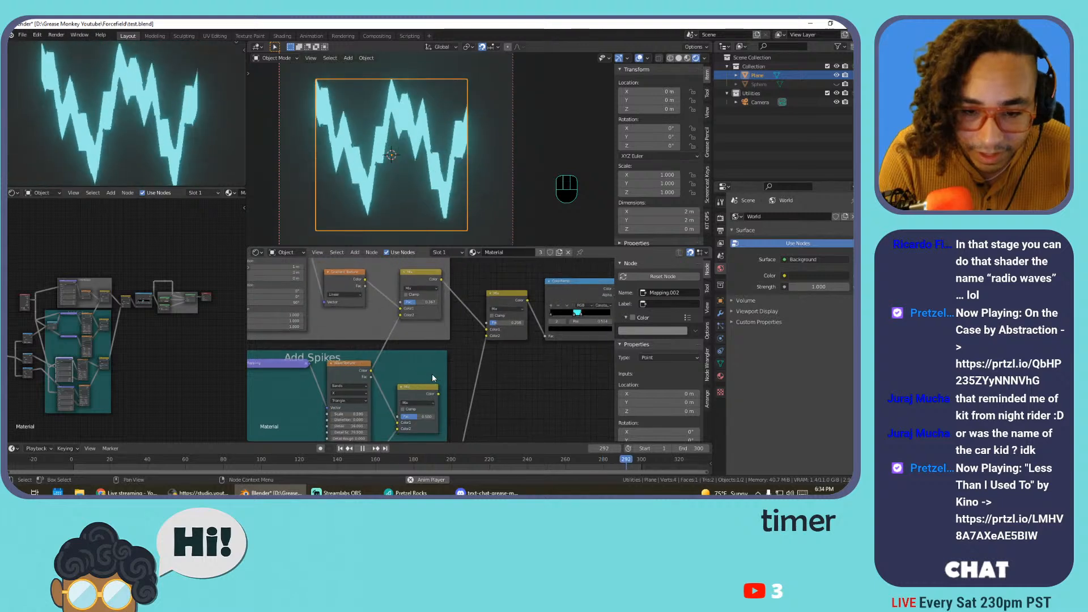
left_click_drag(437, 394, 440, 375)
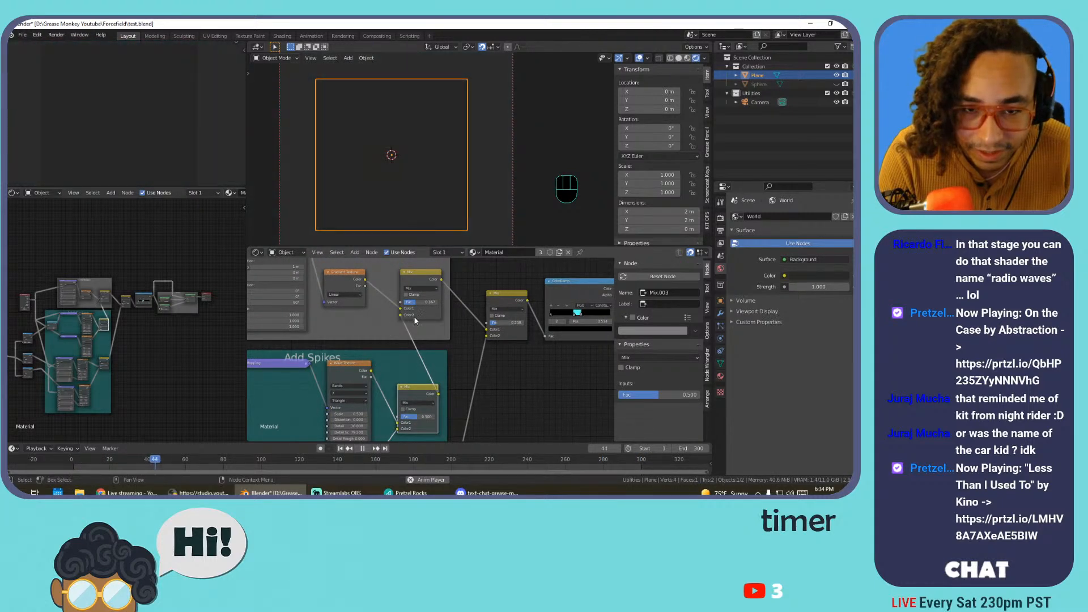
key("space")
key("space")
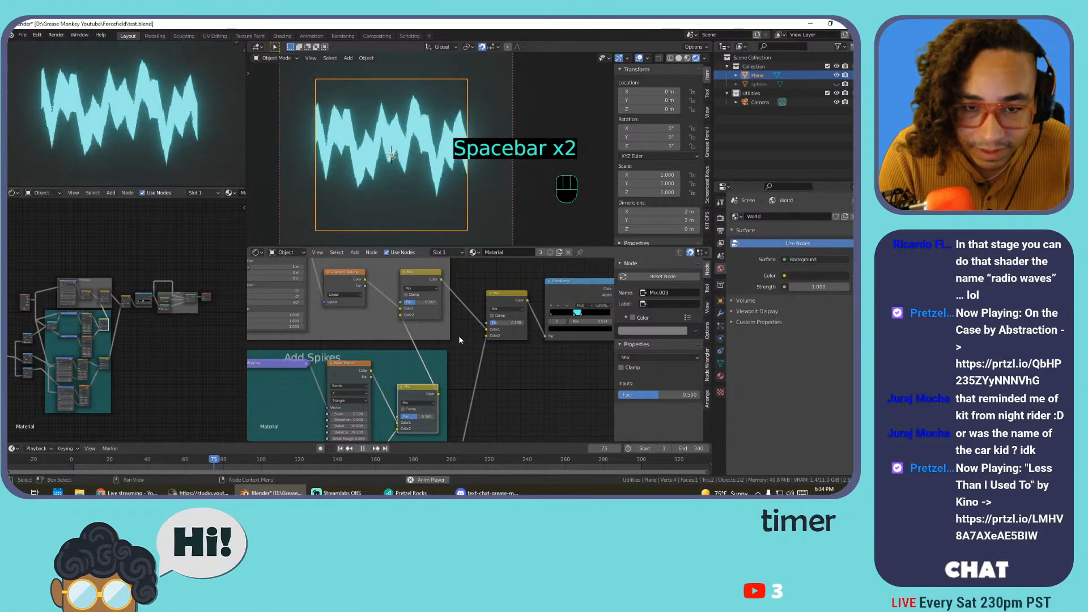
Set the Scale of the uppermost Wave Texture in the Add Spikes frame to 2.290
middle_click_drag(459, 340, 509, 291)
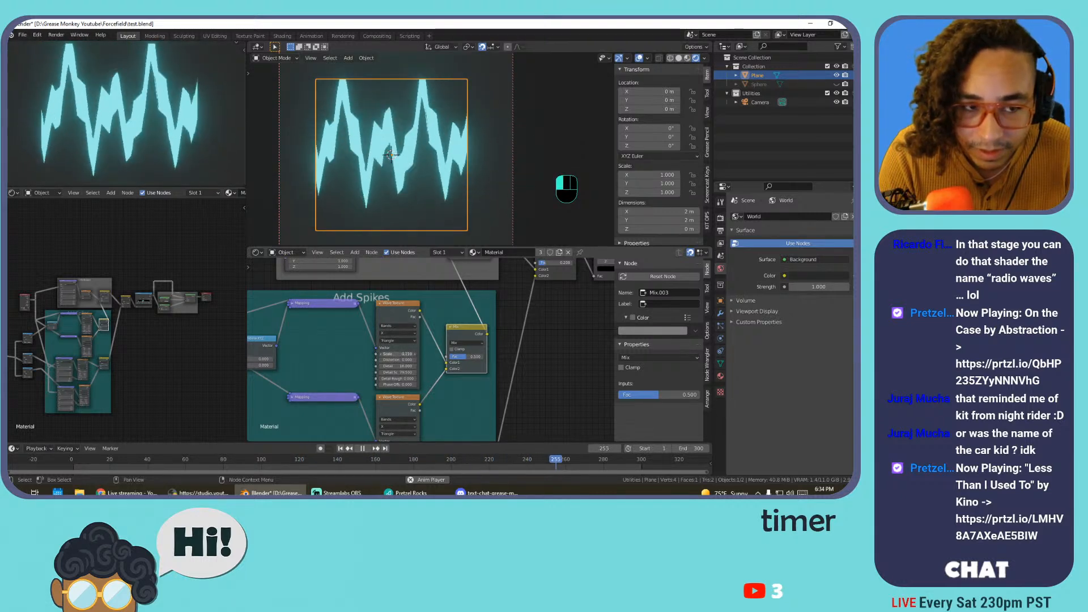
middle_click_drag(436, 395, 468, 362)
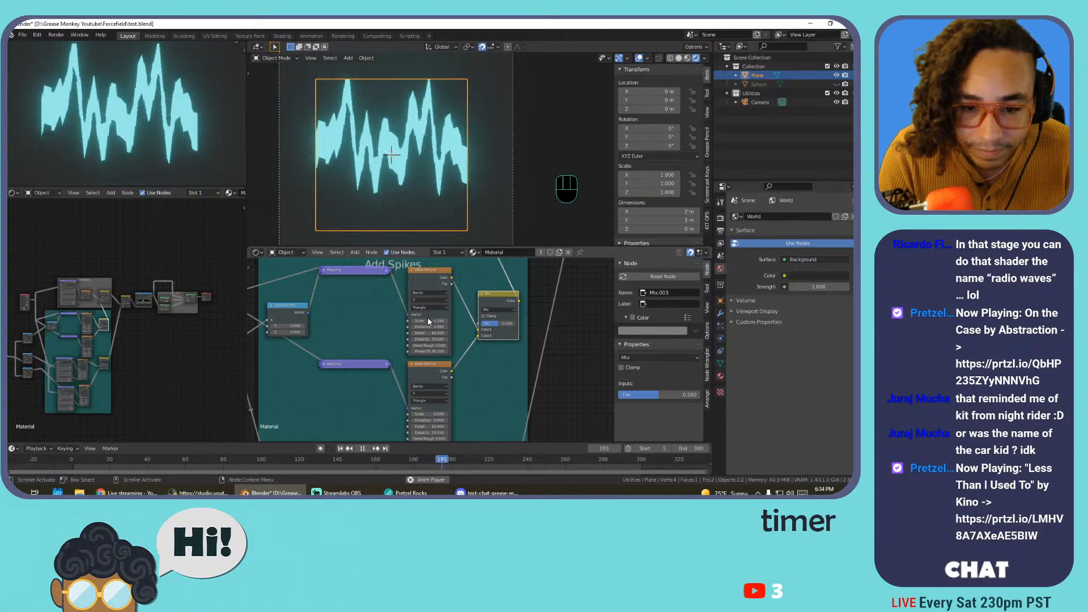
mouse_move(427, 320)
left_mouse_down()
mouse_move(453, 320)
mouse_move(423, 319)
left_mouse_up()
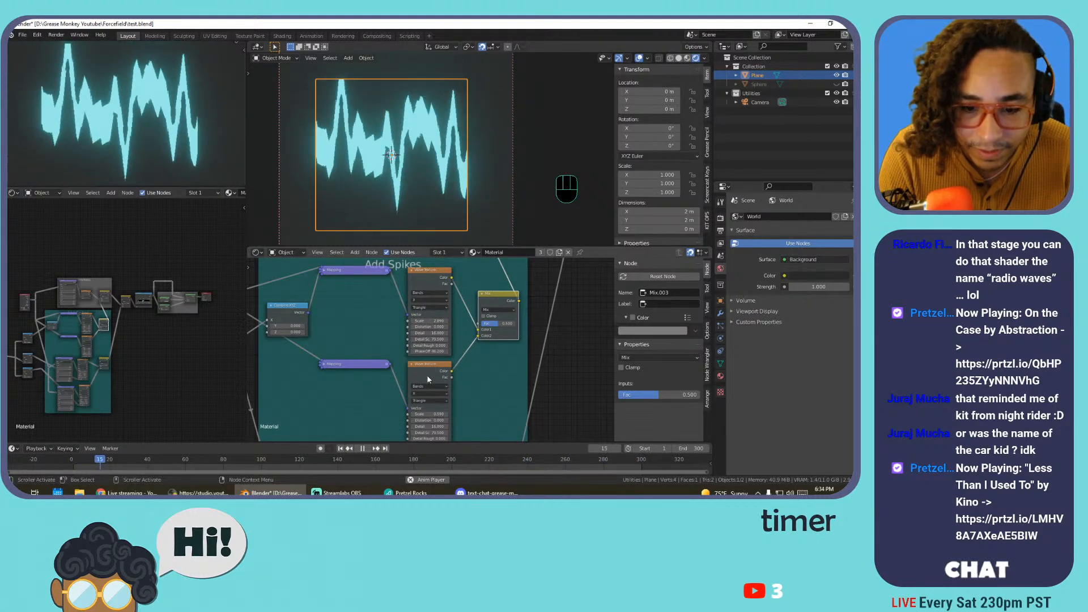
Try different Scale values on the two upper Wave Textures, undo those changes, and replay the animation in the viewport
left_click_drag(427, 414, 459, 413)
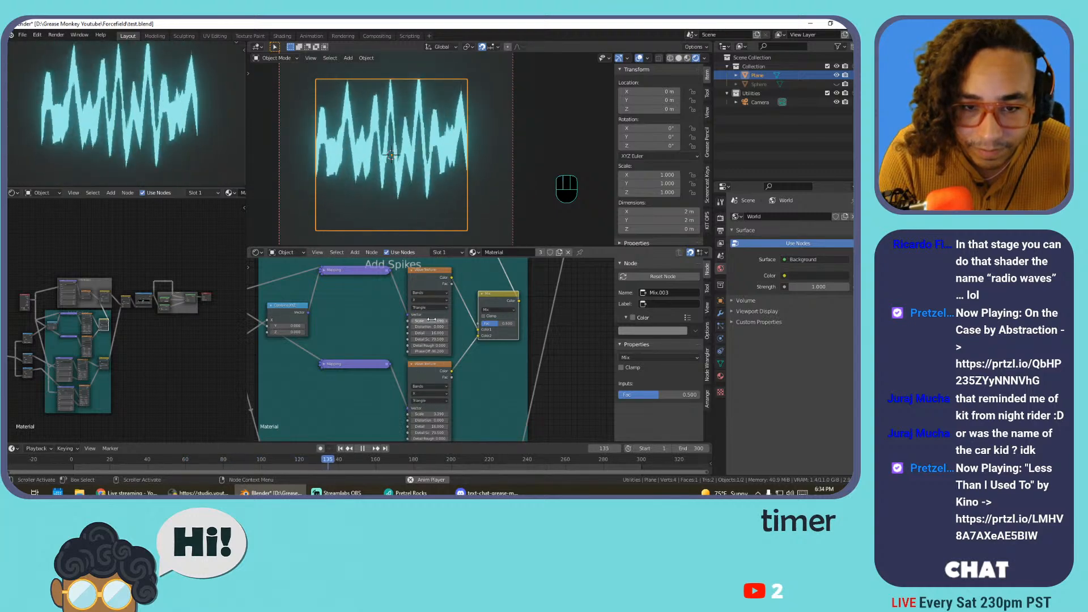
mouse_move(427, 320)
left_mouse_down()
mouse_move(476, 321)
mouse_move(410, 321)
left_mouse_up()
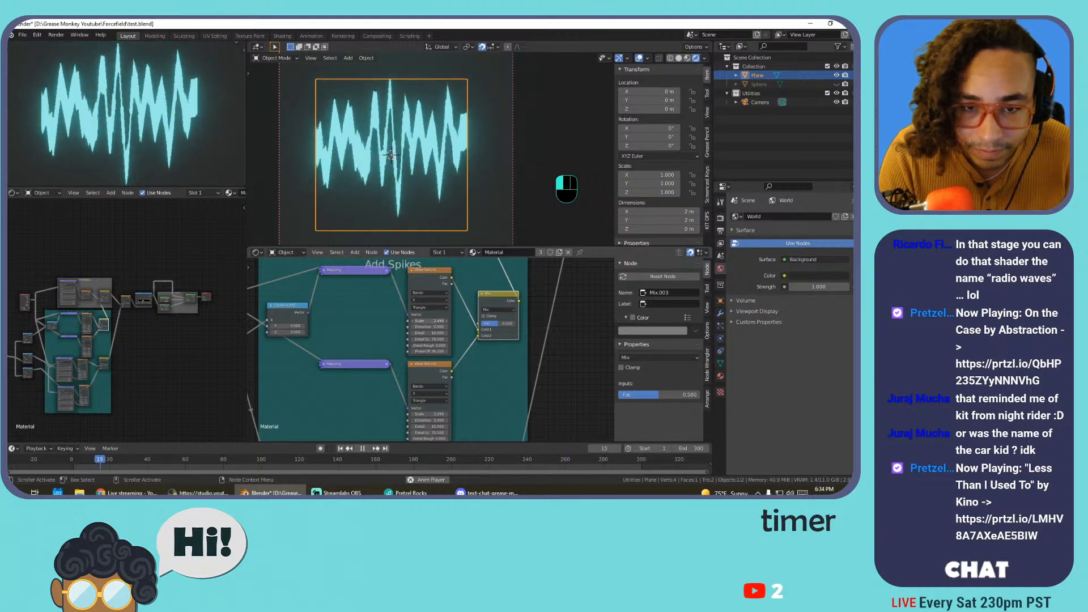
key("ctrl+z")
key("ctrl+z")
key("ctrl+z")
key("ctrl+z")
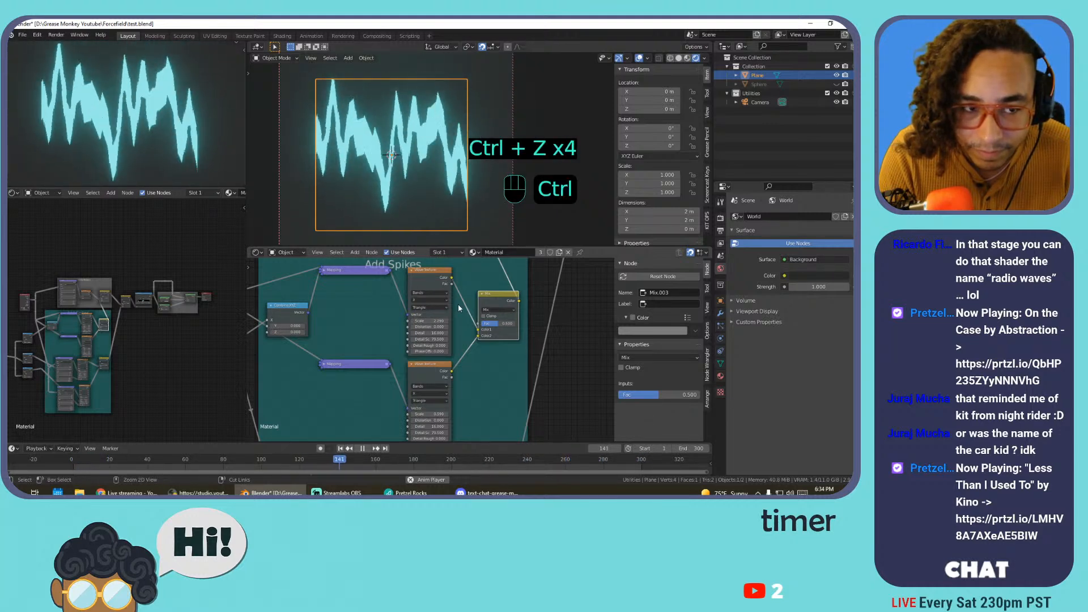
scroll(446, 207, "down", 3)
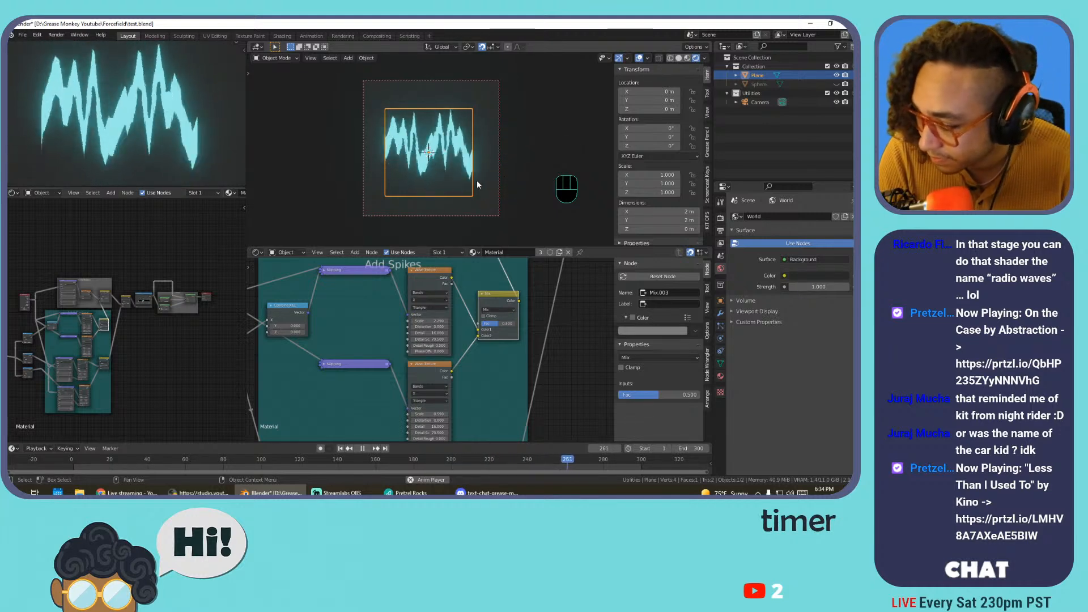
key("space")
key("space")
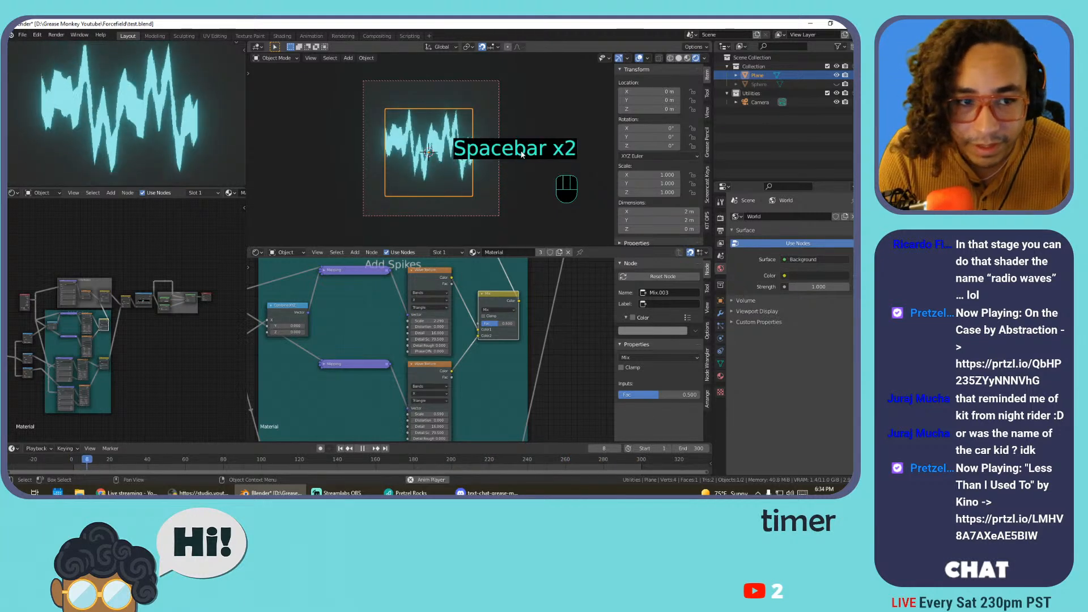
Try the Add blend mode on the new Mix node in the Add Spikes frame and undo it
scroll(431, 340, "down", 3)
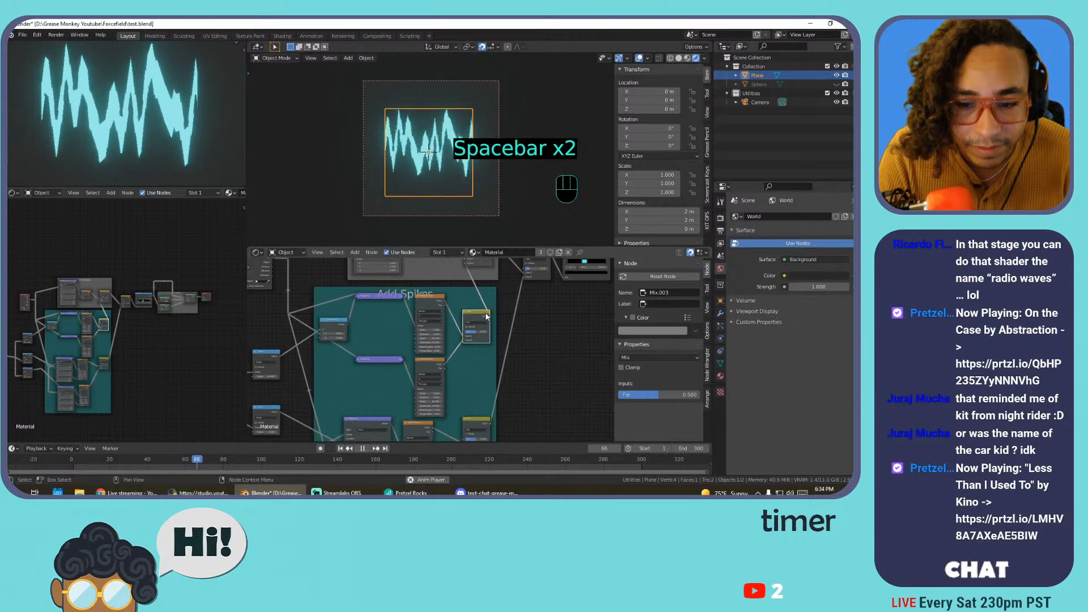
left_click(476, 323)
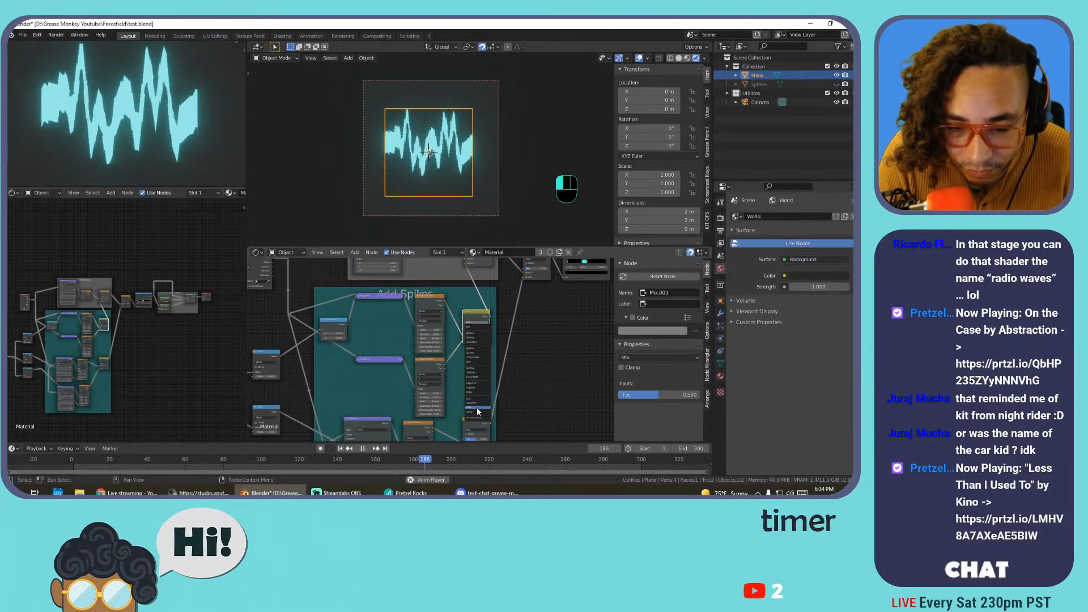
scroll(525, 328, "up", 4)
middle_click_drag(548, 323, 459, 320)
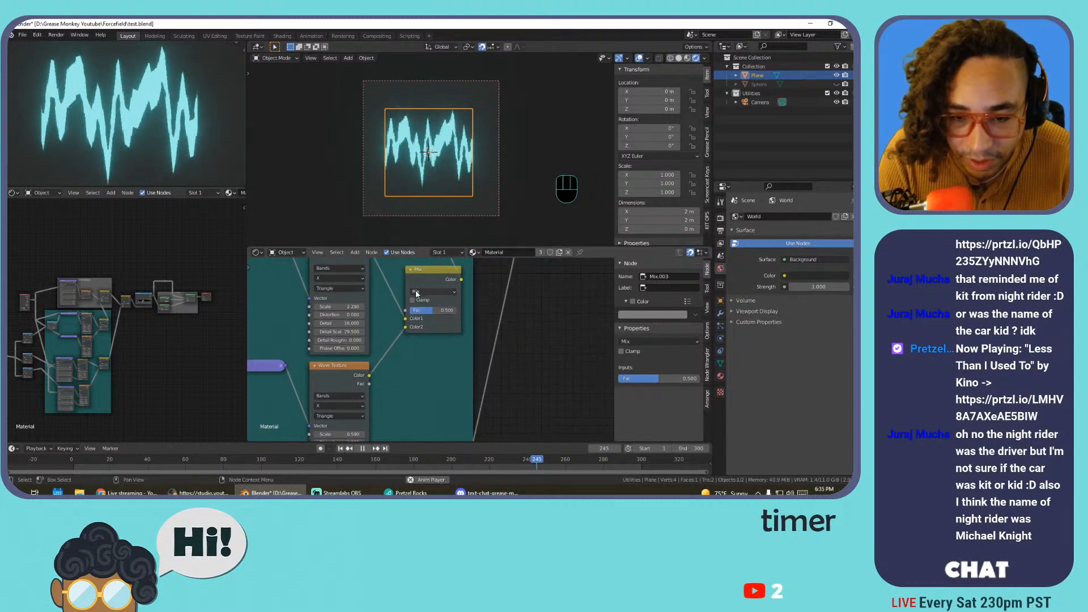
left_click(417, 290)
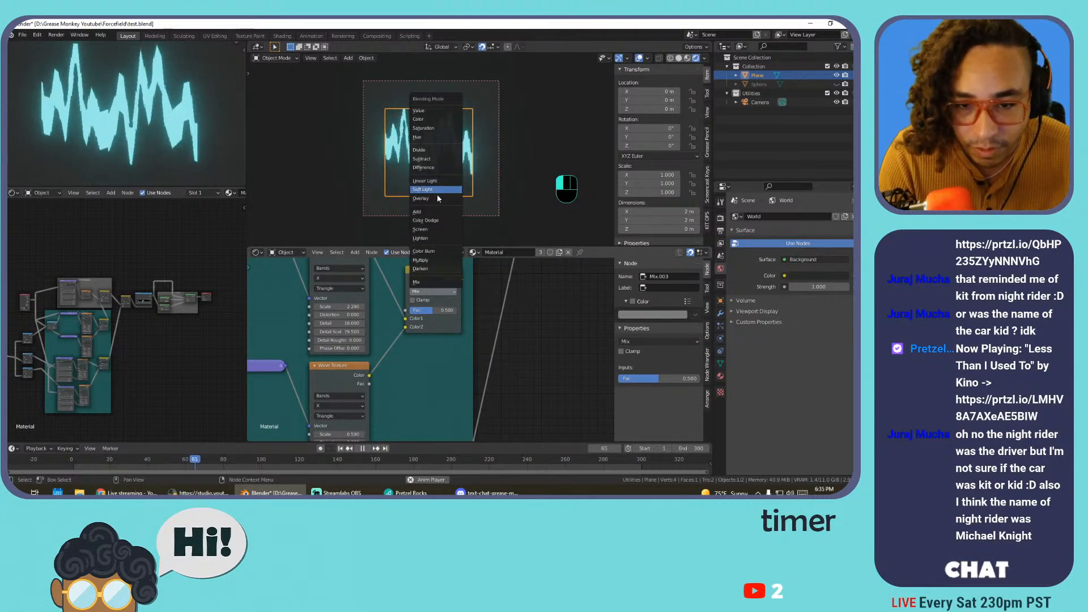
left_click(433, 212)
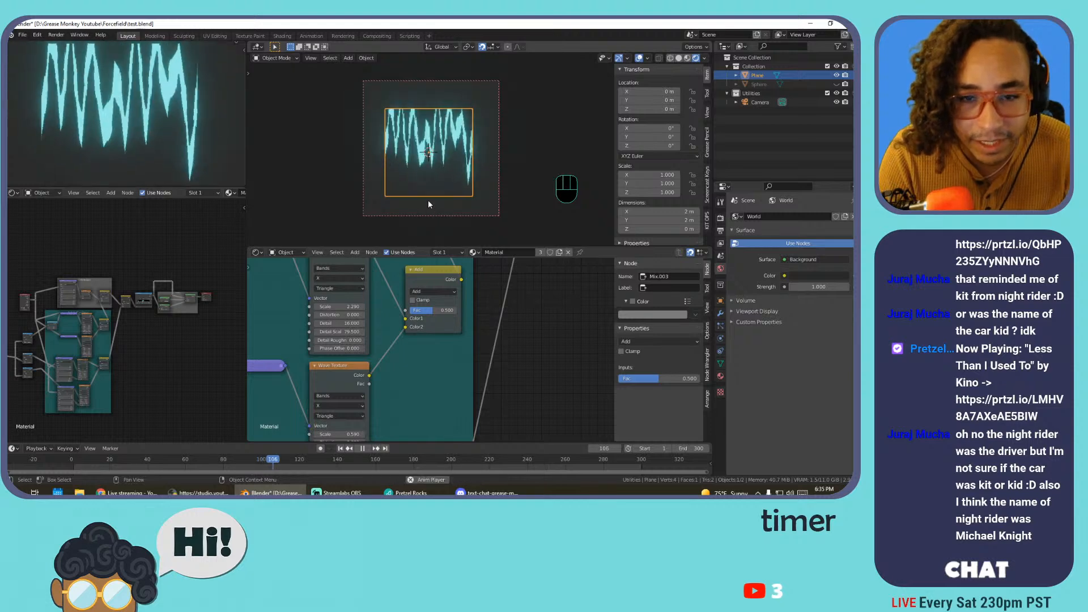
key("space")
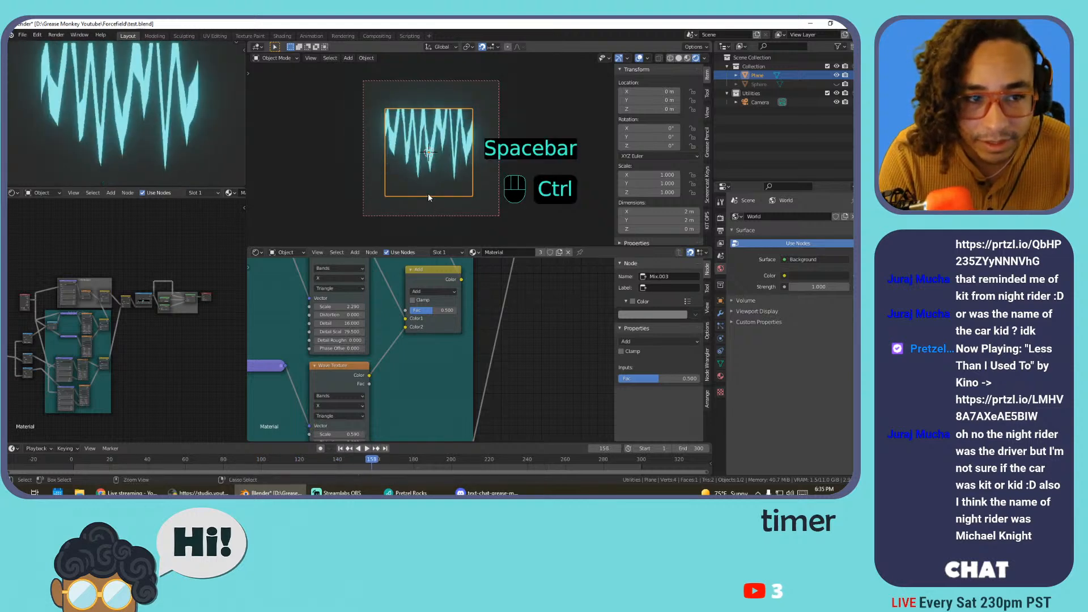
key("ctrl+z")
key("space")
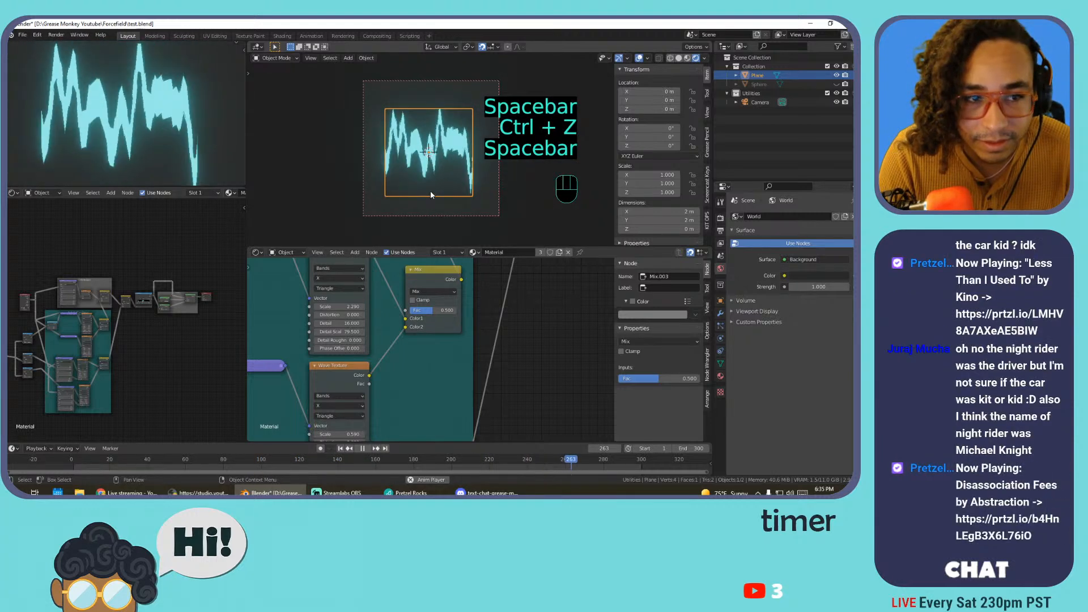
Switch the viewport to top view and move the waveform plane 3 m along the X axis
scroll(393, 162, "down", 3)
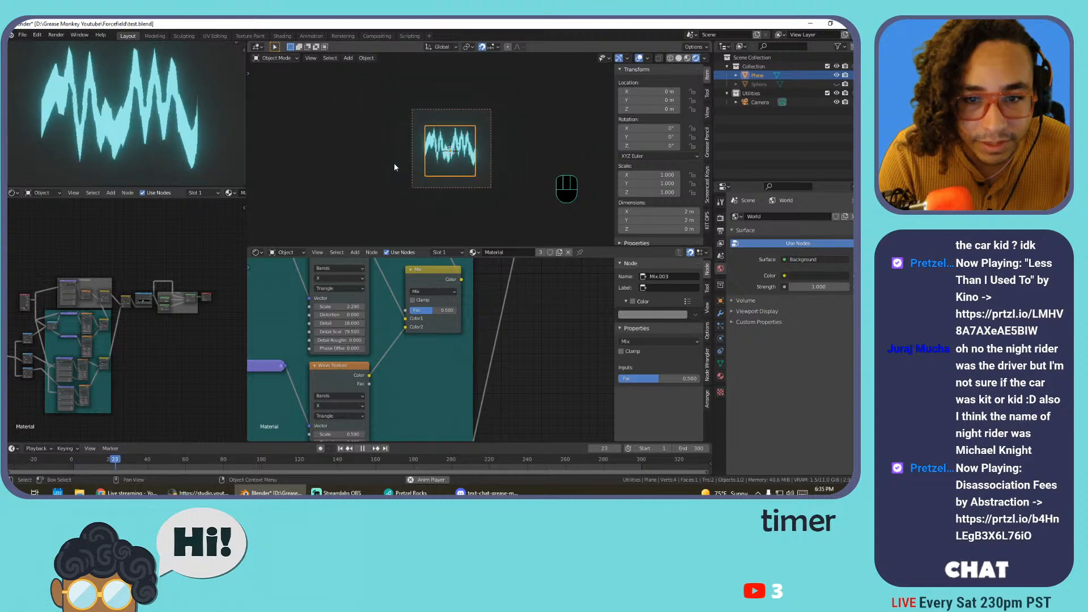
scroll(393, 162, "up", 2)
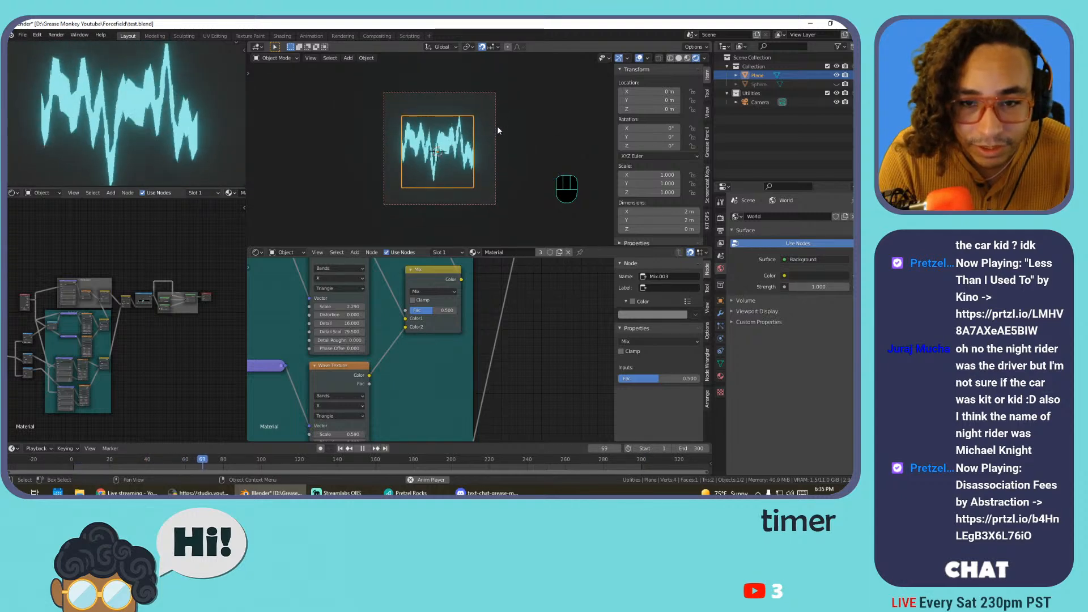
key("shift")
mouse_move(506, 121)
middle_mouse_down()
mouse_move(535, 96)
mouse_move(468, 77)
mouse_move(471, 96)
mouse_move(513, 117)
middle_mouse_up()
scroll(514, 120, "down", 2)
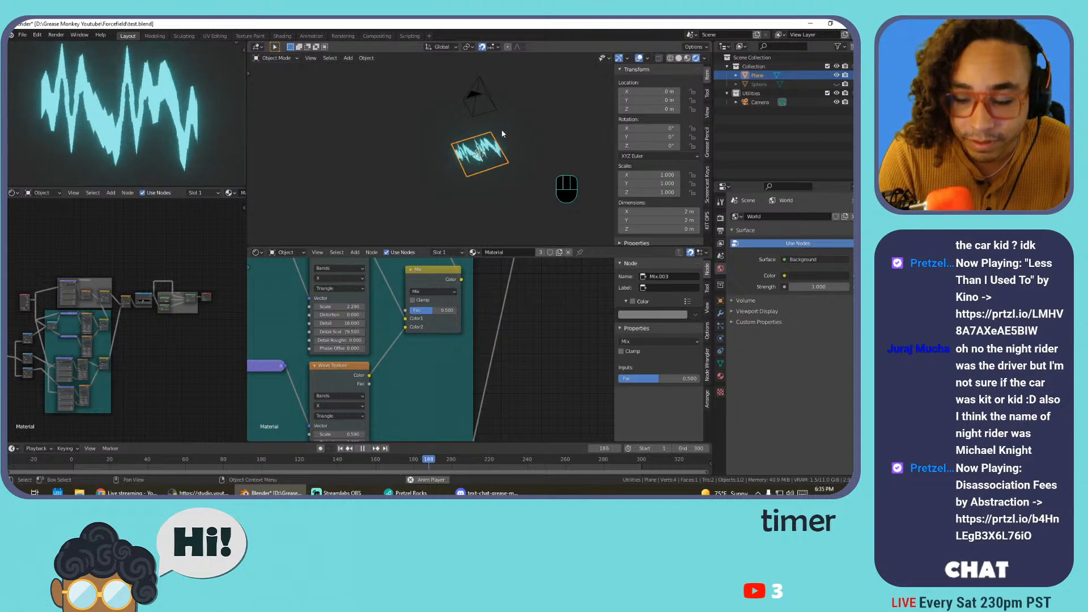
key("KP_7")
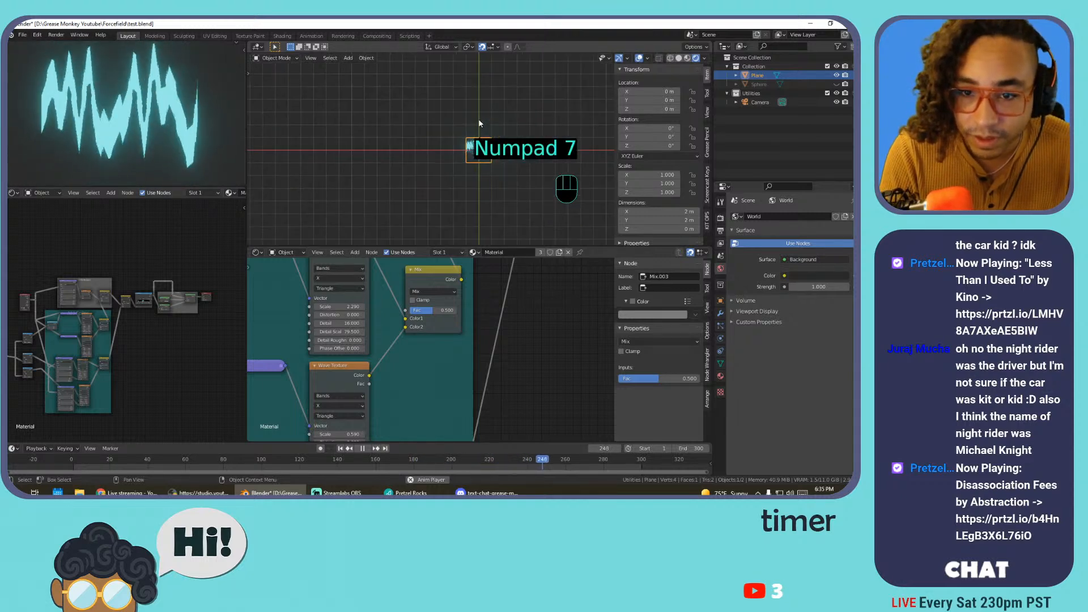
middle_click_drag(479, 118, 404, 134, "shift")
key("g")
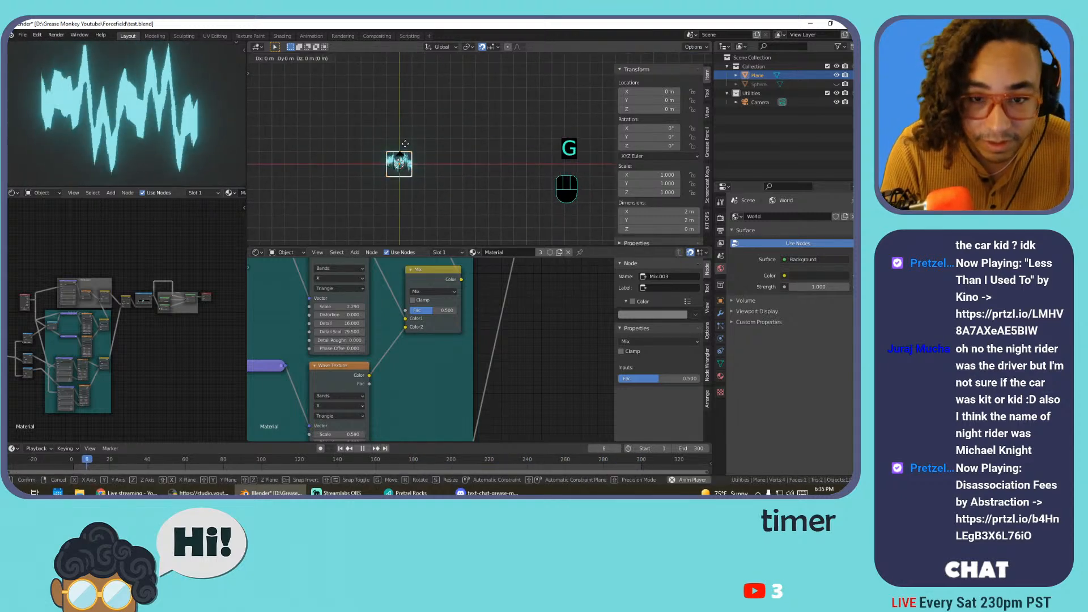
key("x")
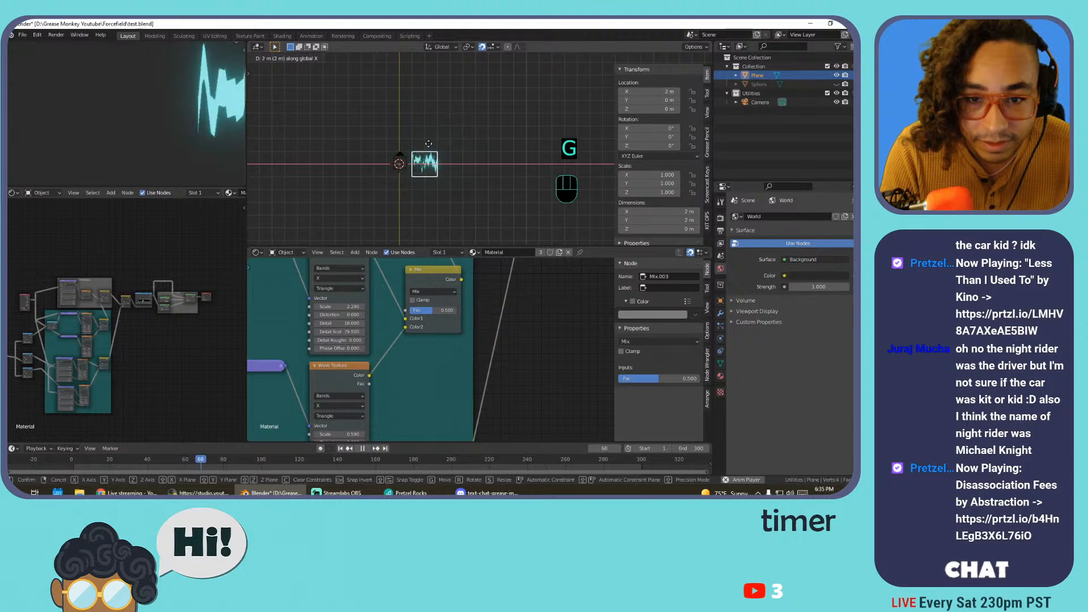
left_click(439, 146)
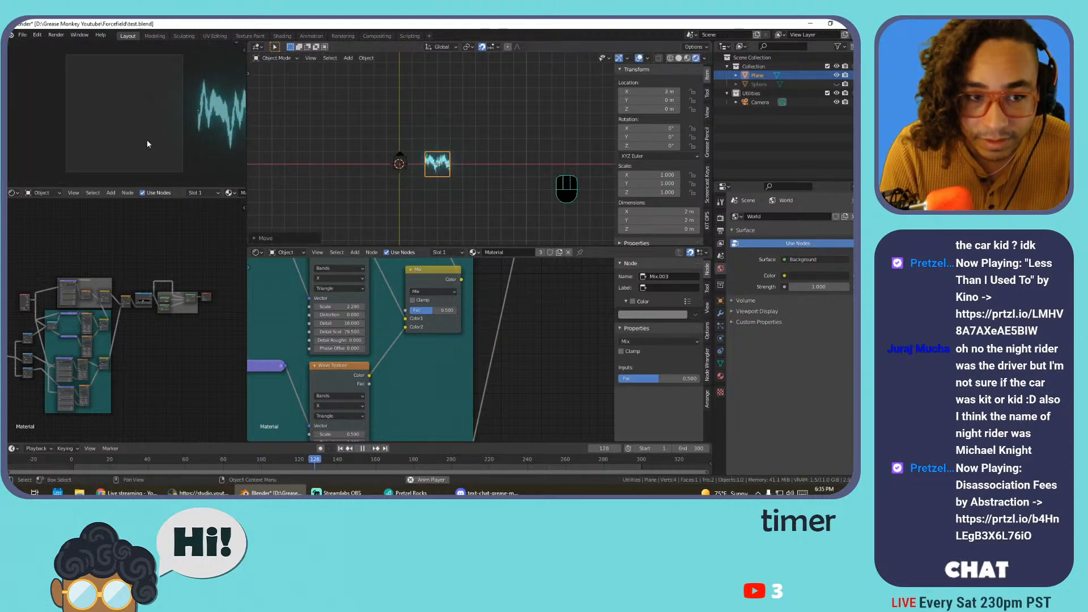
Hide the camera in the viewport and add a mesh circle at the origin with its Fill Type set to Triangle Fan
left_click(389, 130)
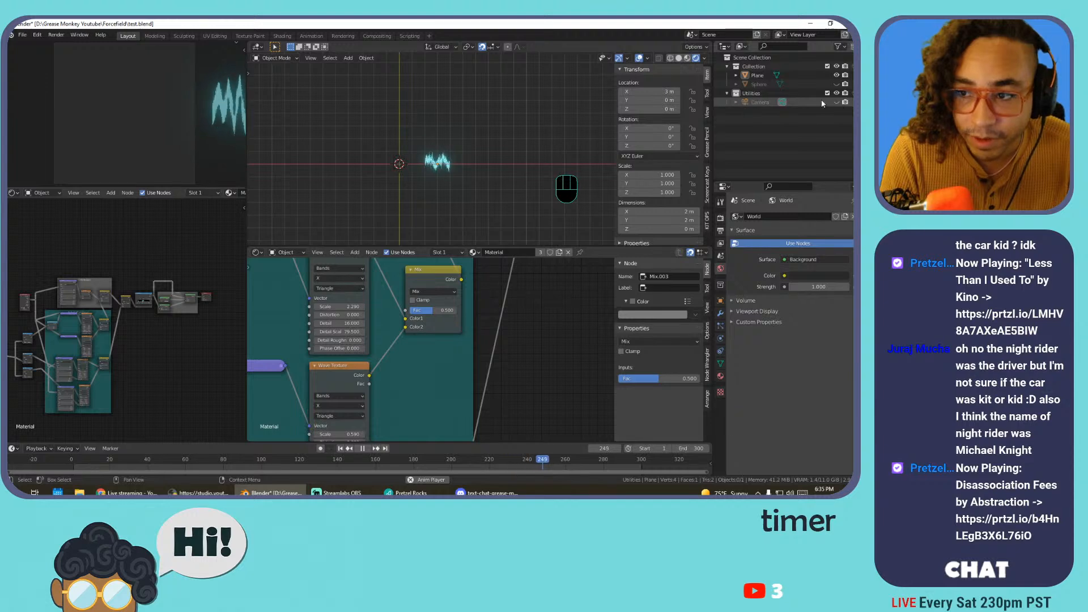
left_click(836, 102)
key("shift+a")
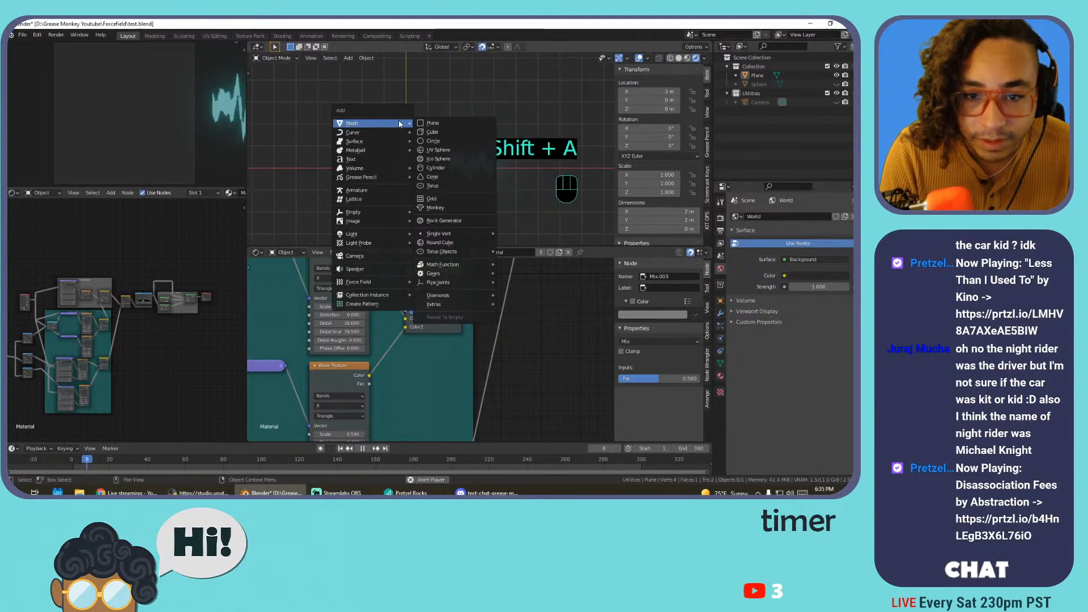
left_click(437, 142)
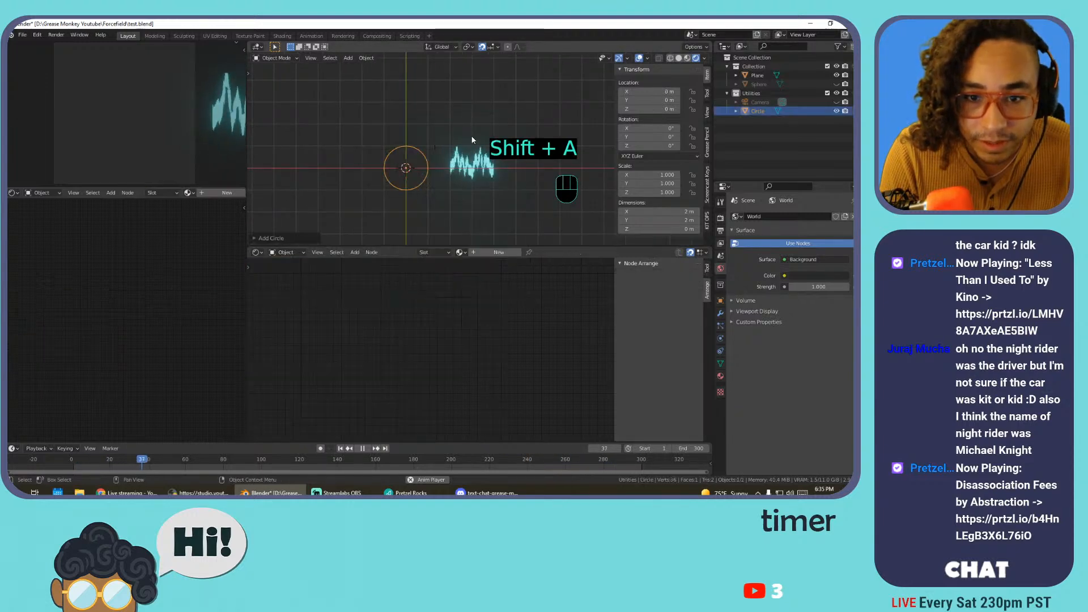
left_click(303, 242)
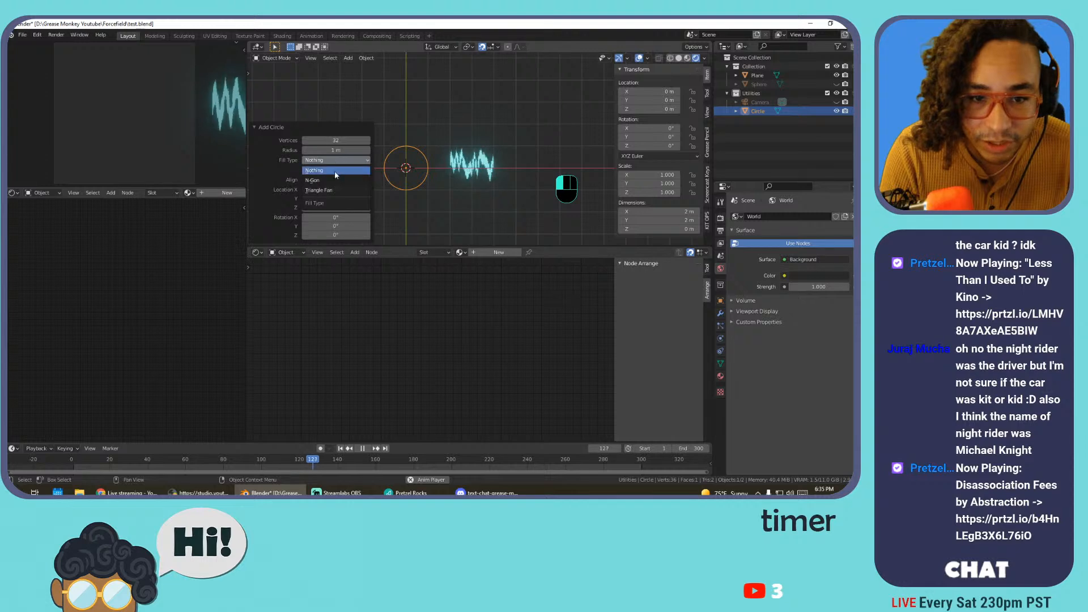
left_click(321, 189)
Select the centre vertex of the circle in Edit Mode and bevel it into a small inner ring of vertices
key("KP_Decimal")
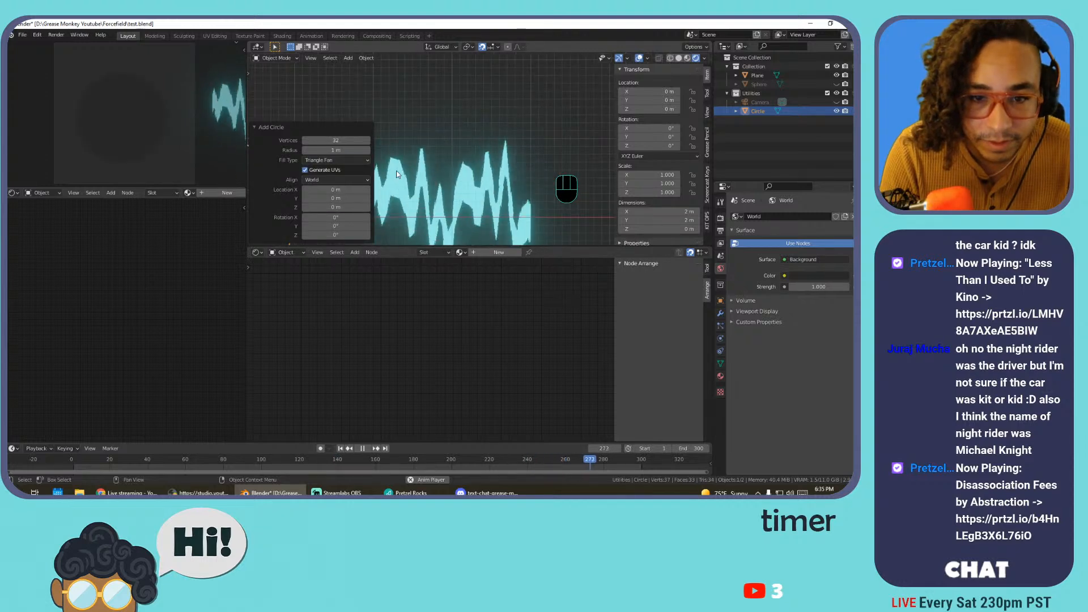
key("Tab")
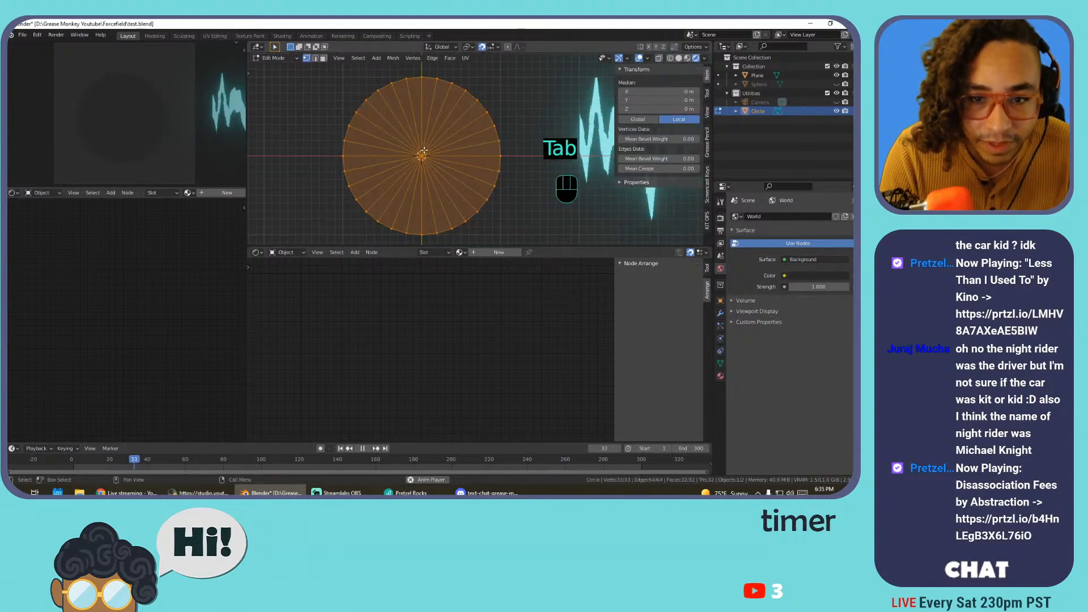
left_click(436, 129)
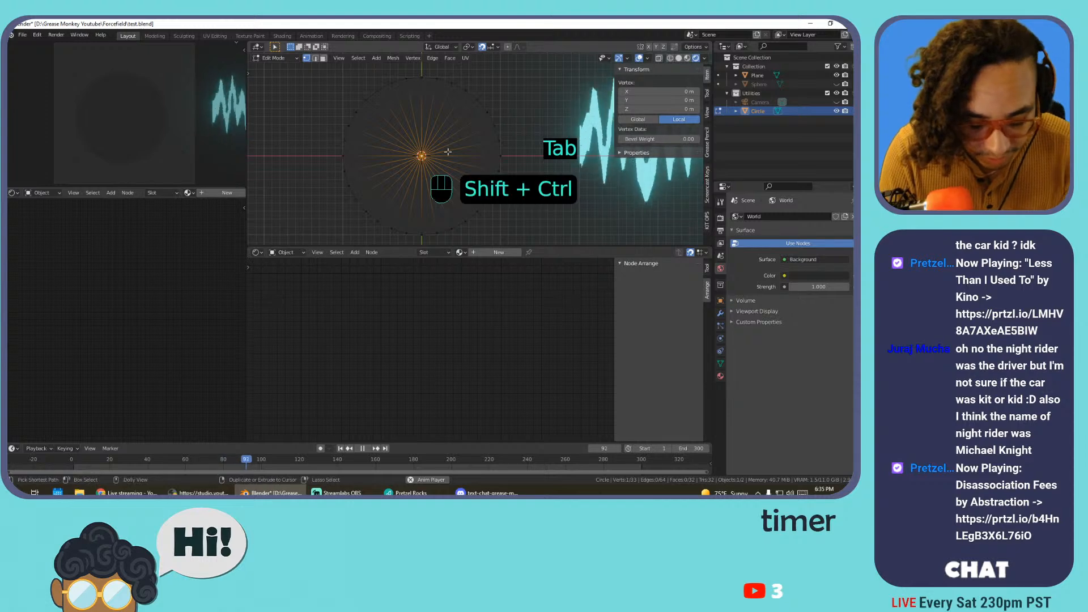
key("ctrl+shift+b")
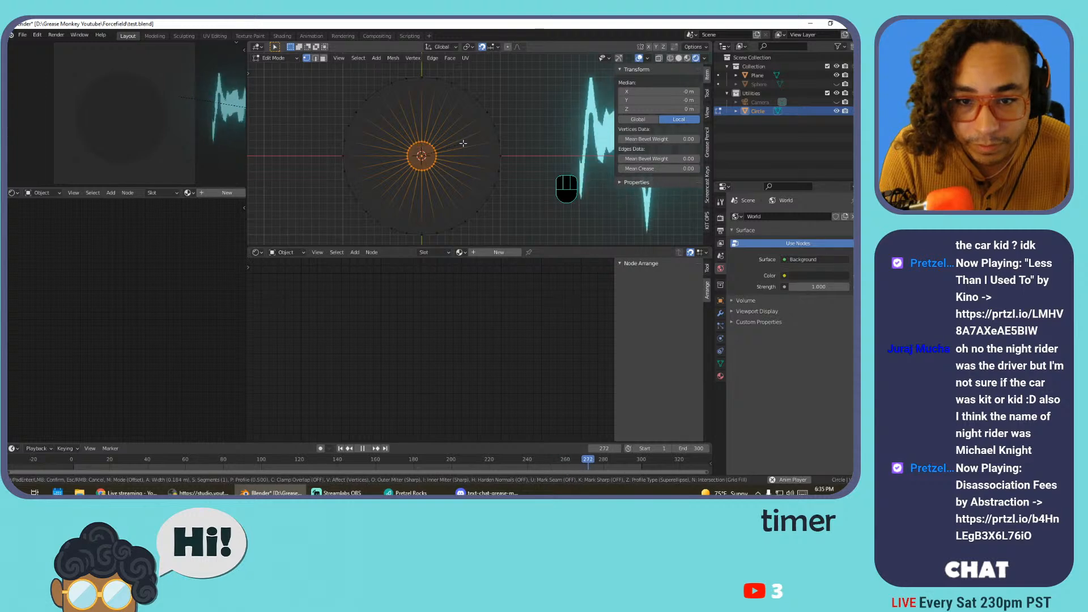
left_click(450, 140)
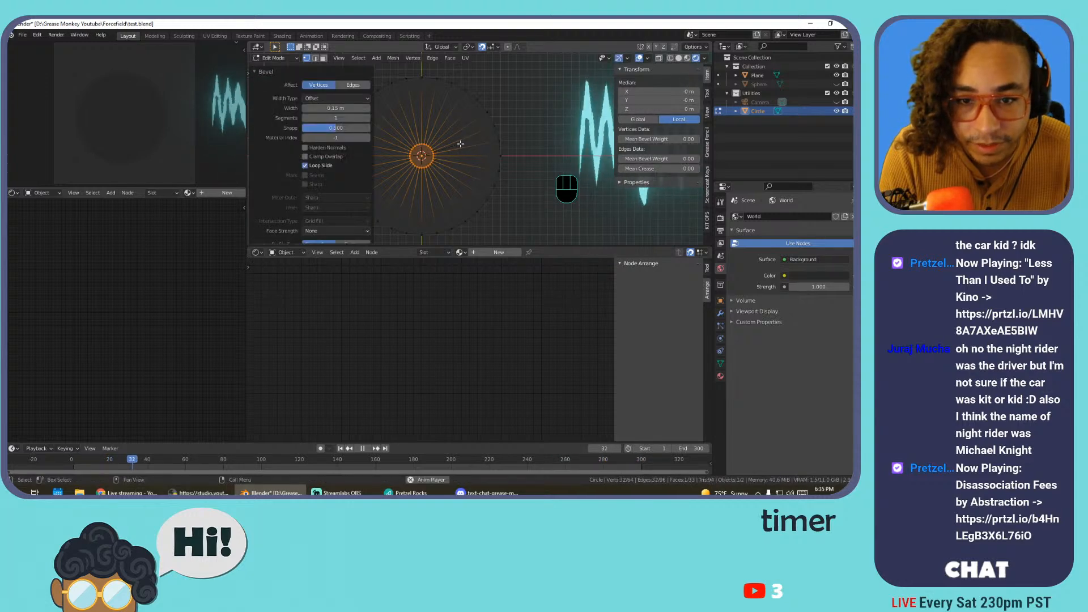
Delete the inner face of the circle to leave an open hole and return to Object Mode
key("3")
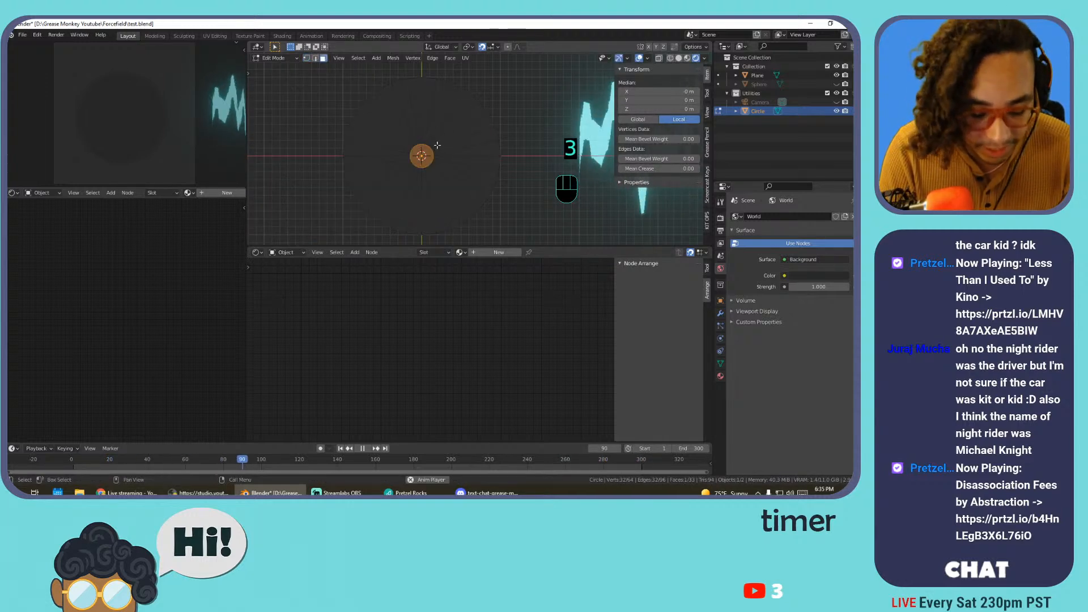
key("x")
left_click(407, 156)
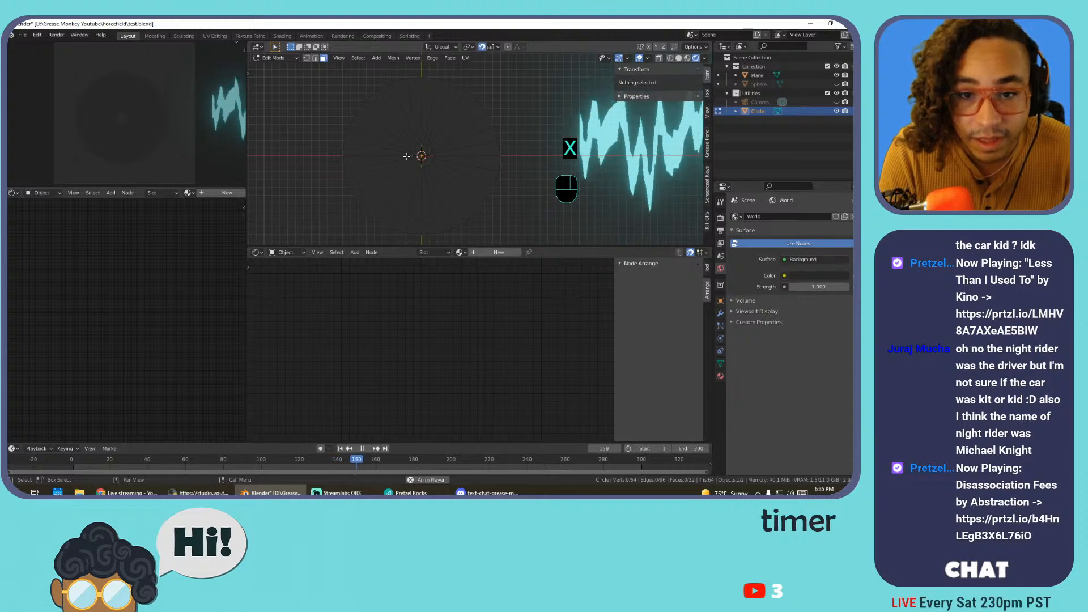
key("Tab")
key("Tab")
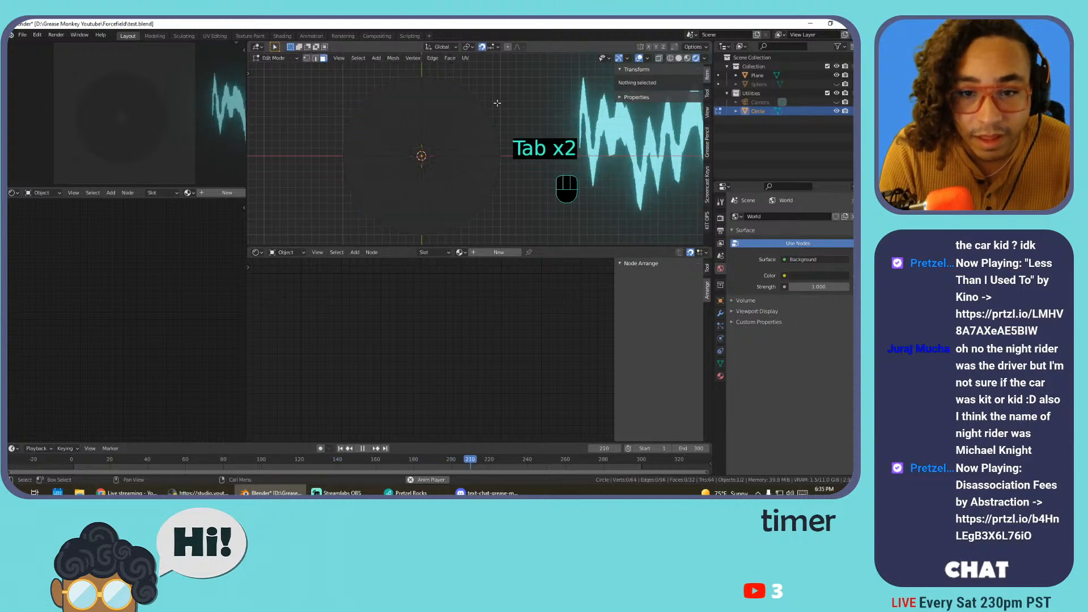
key("Tab")
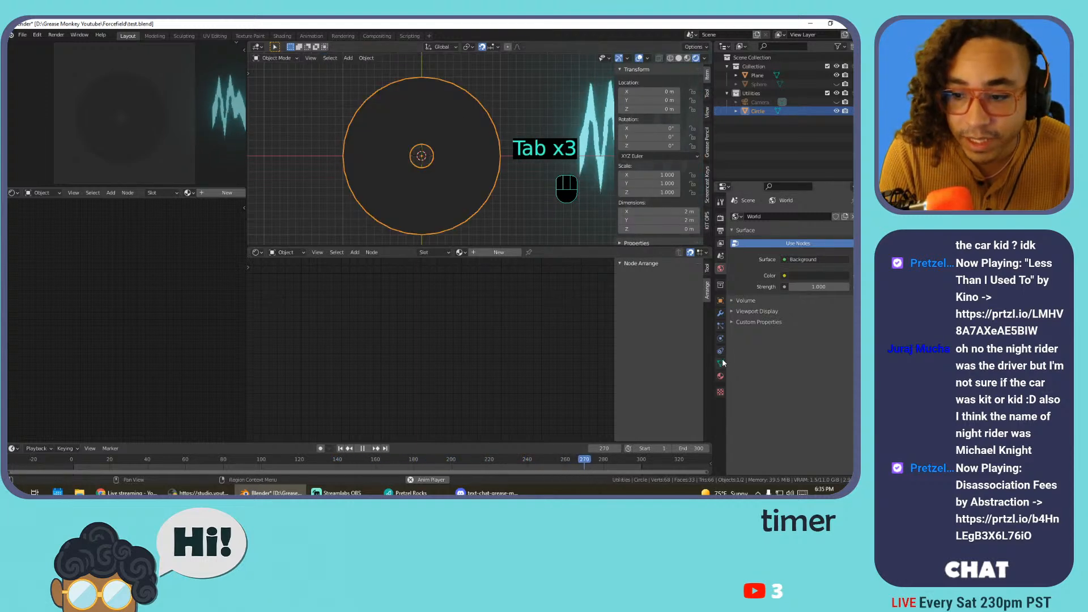
Assign the existing waveform material, Material, to the ring-shaped circle
left_click(720, 376)
left_click(737, 254)
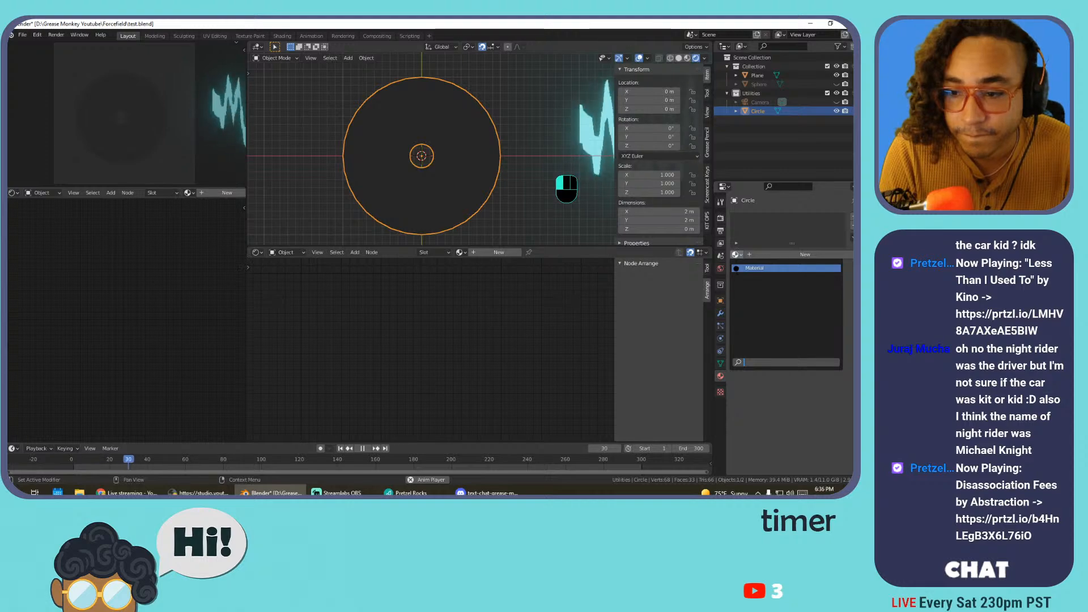
left_click(788, 268)
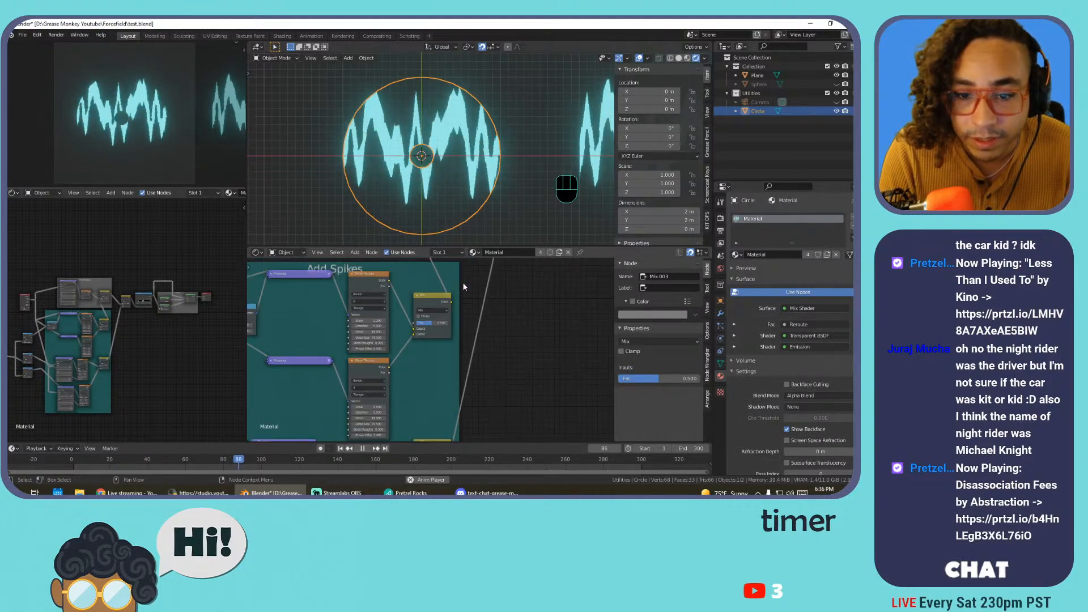
Change the smaller shader node area to a UV Editor and display the UVs of all the ring's faces in Edit Mode
scroll(464, 284, "down", 2)
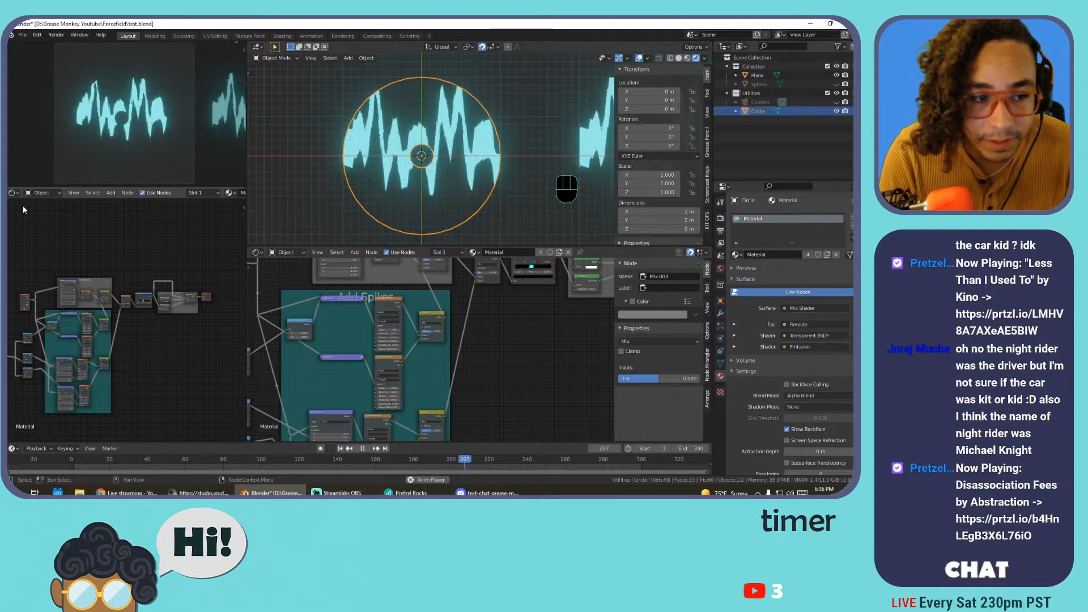
left_click(13, 193)
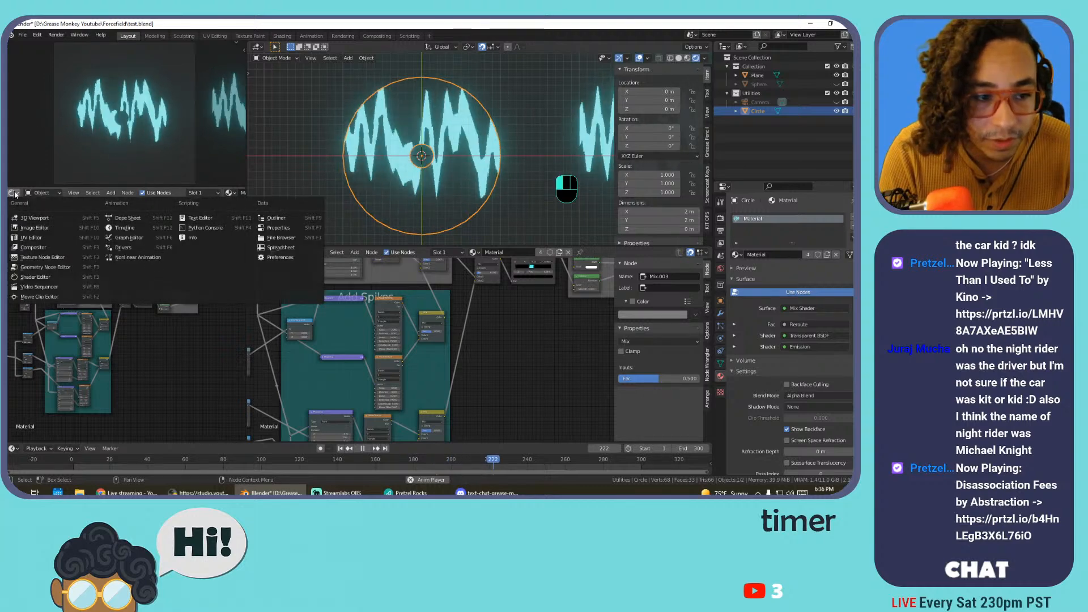
left_click(38, 239)
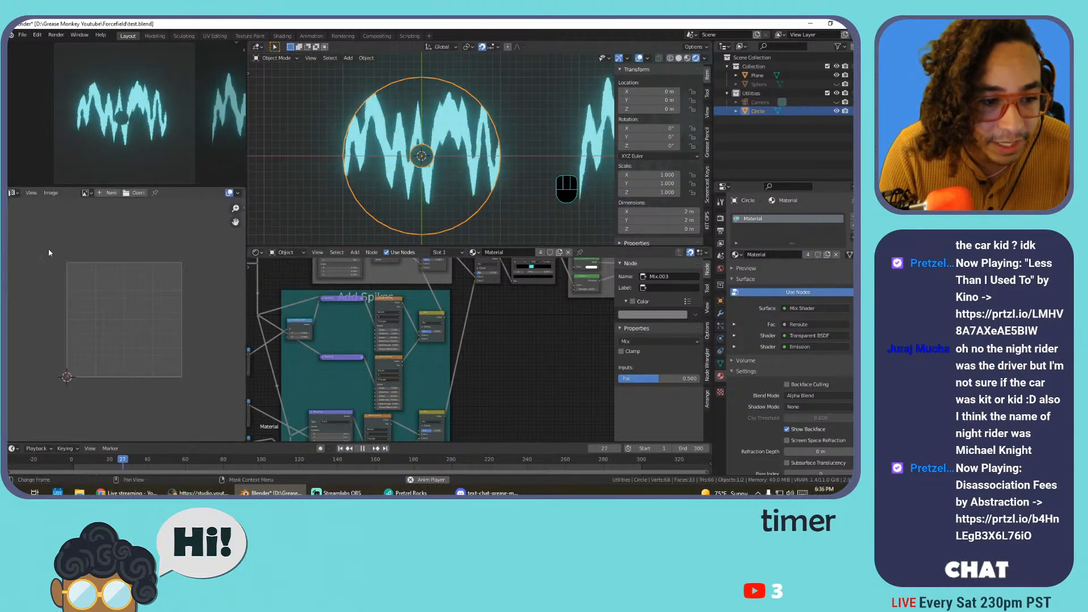
key("Tab")
key("a")
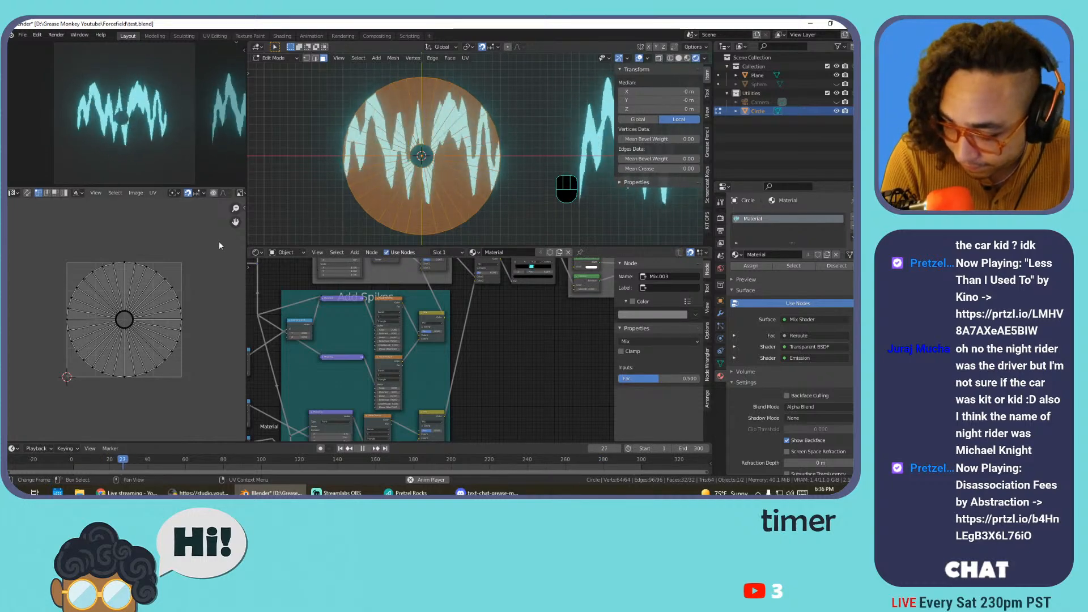
scroll(180, 316, "up", 4)
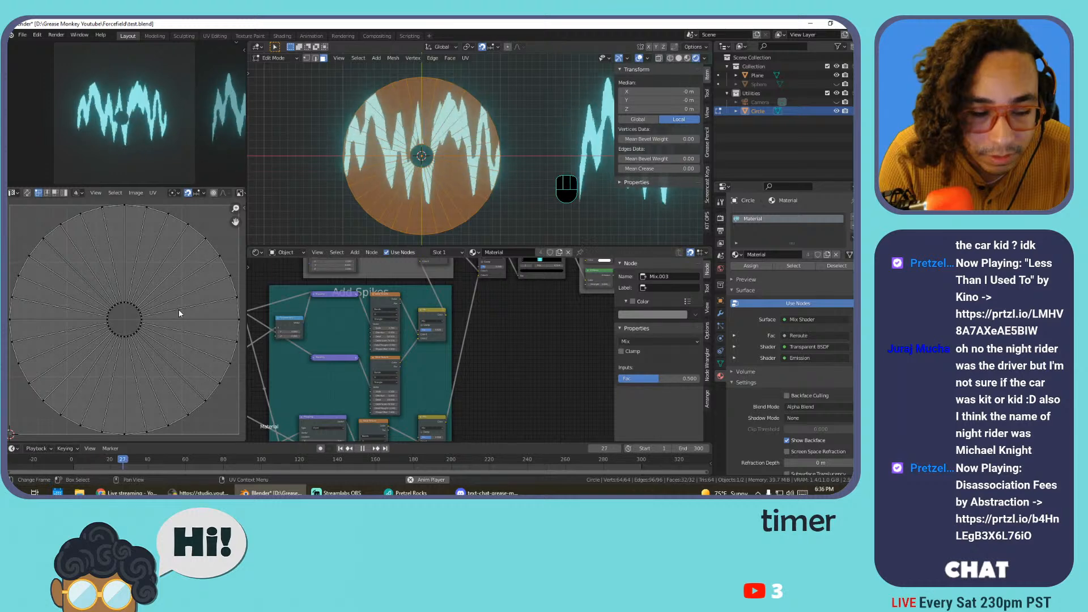
Try a Lightmap Pack unwrap with default settings on the ring's faces and replay the animation
key("space")
key("u")
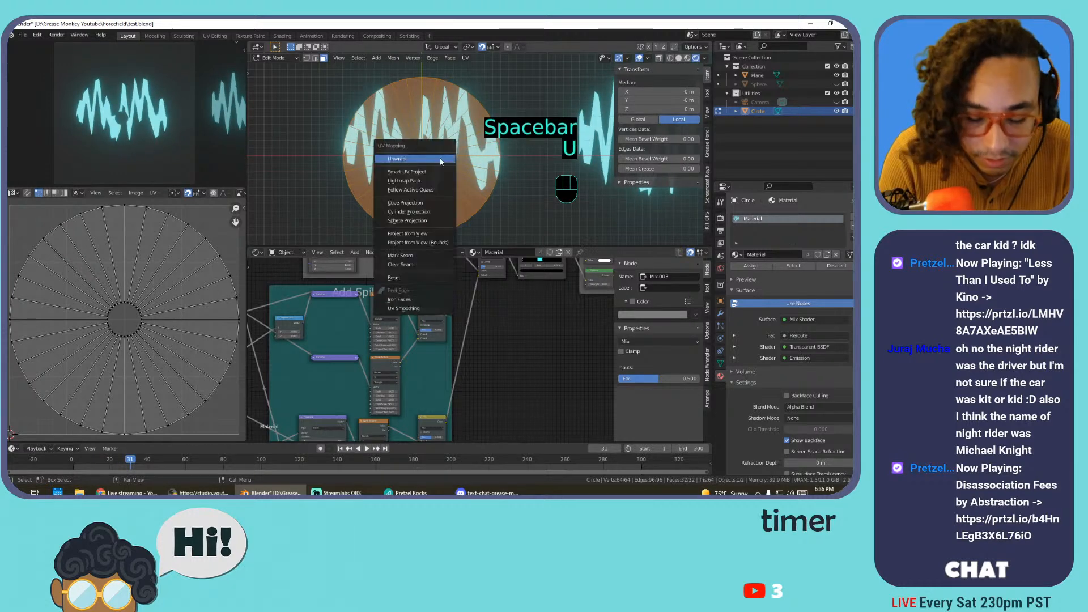
left_click(429, 180)
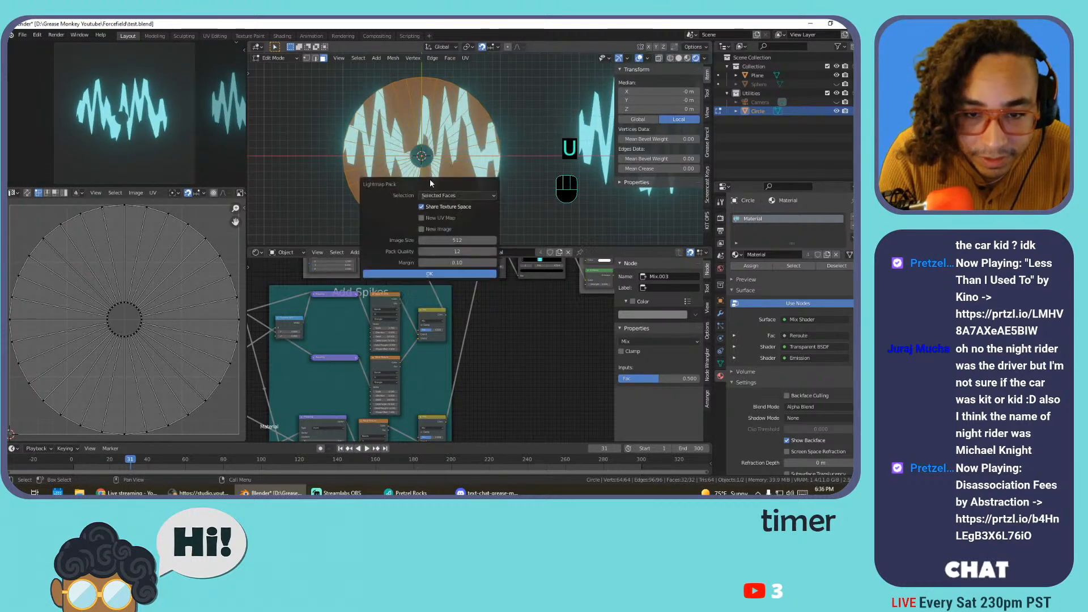
left_click(430, 274)
key("space")
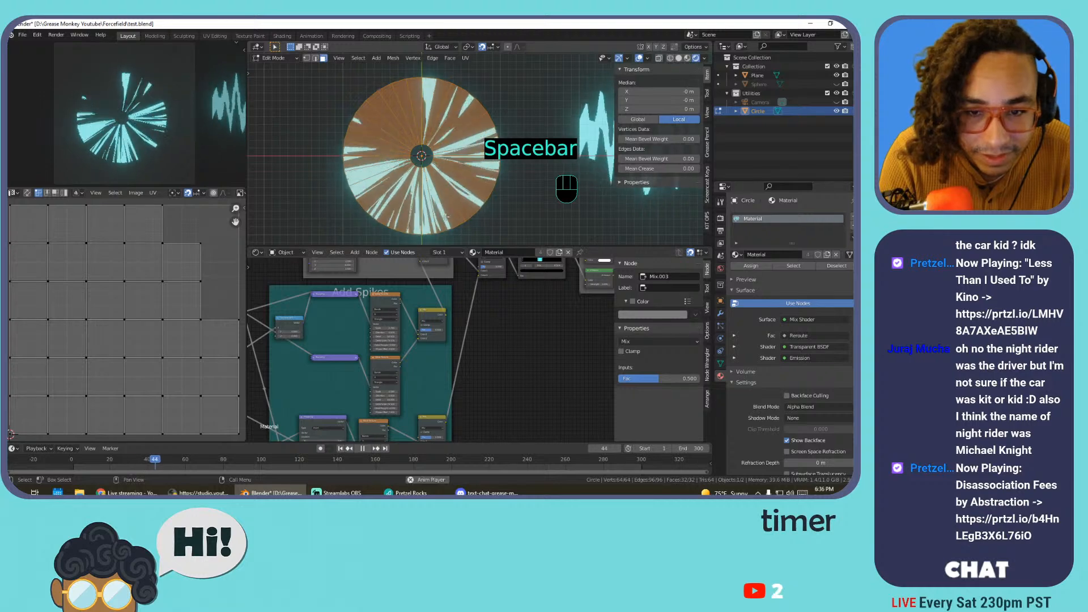
Try Smart UV Project with default settings on the ring, followed by Follow Active Quads with Length Average
key("u")
left_click(441, 186)
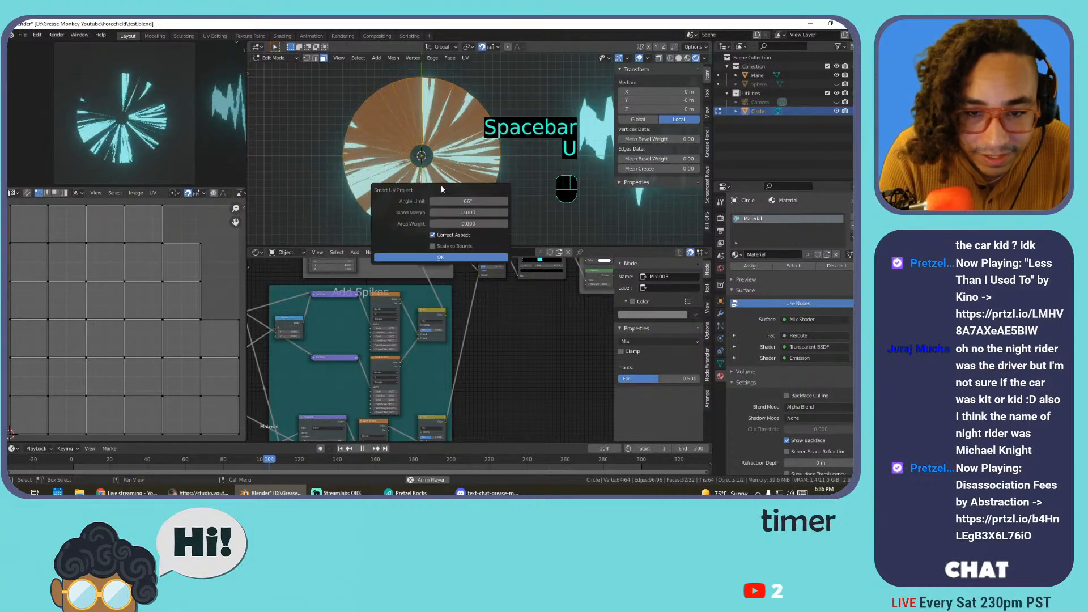
left_click(470, 252)
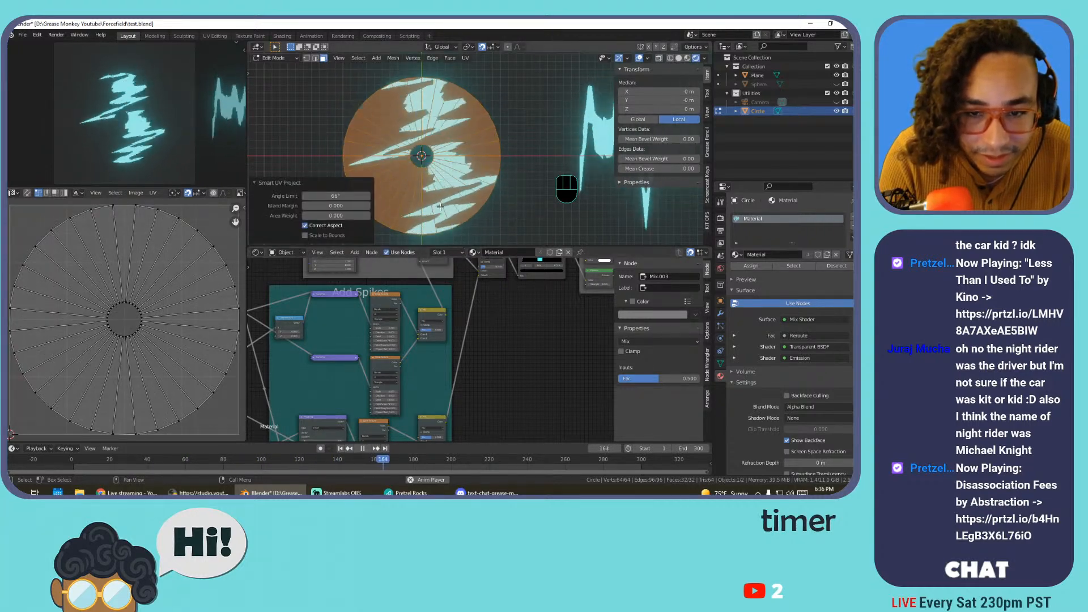
key("u")
left_click(437, 226)
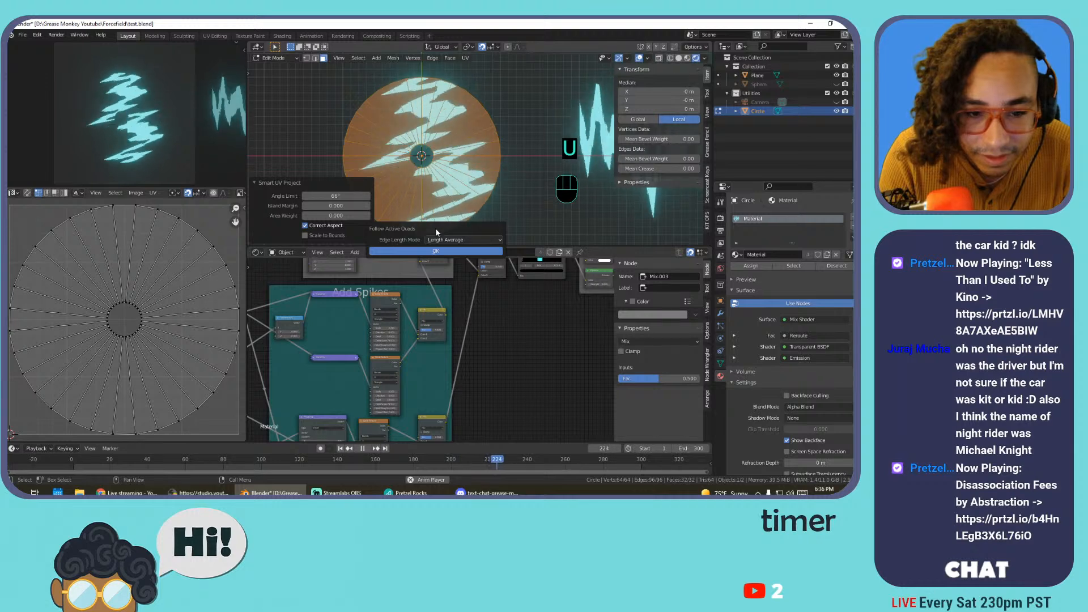
key("Return")
Try Sphere Projection and Cylinder Projection as UV mappings for the ring
key("u")
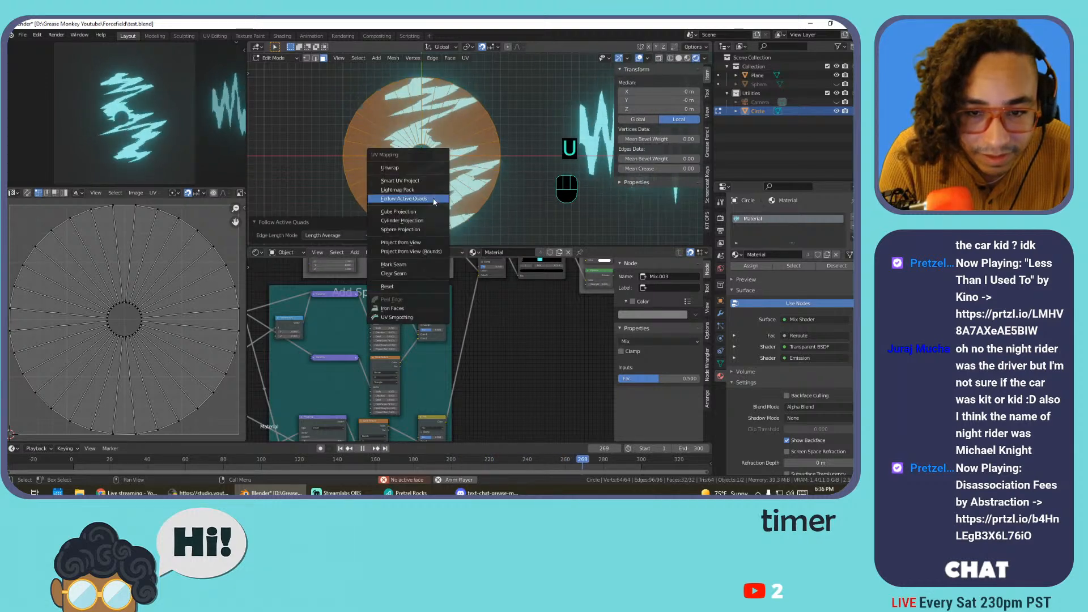
left_click(423, 230)
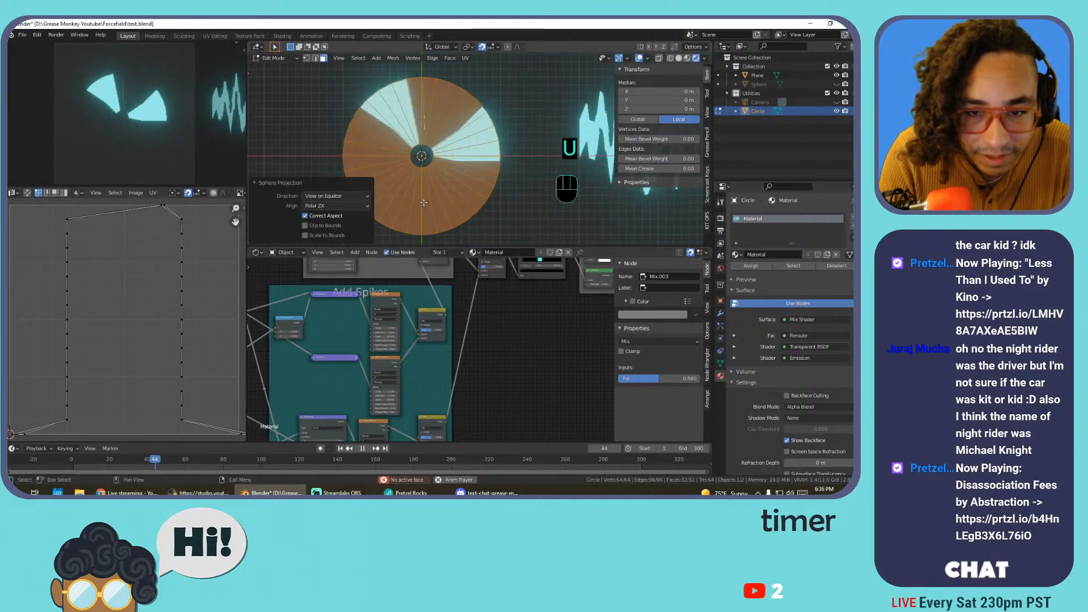
key("u")
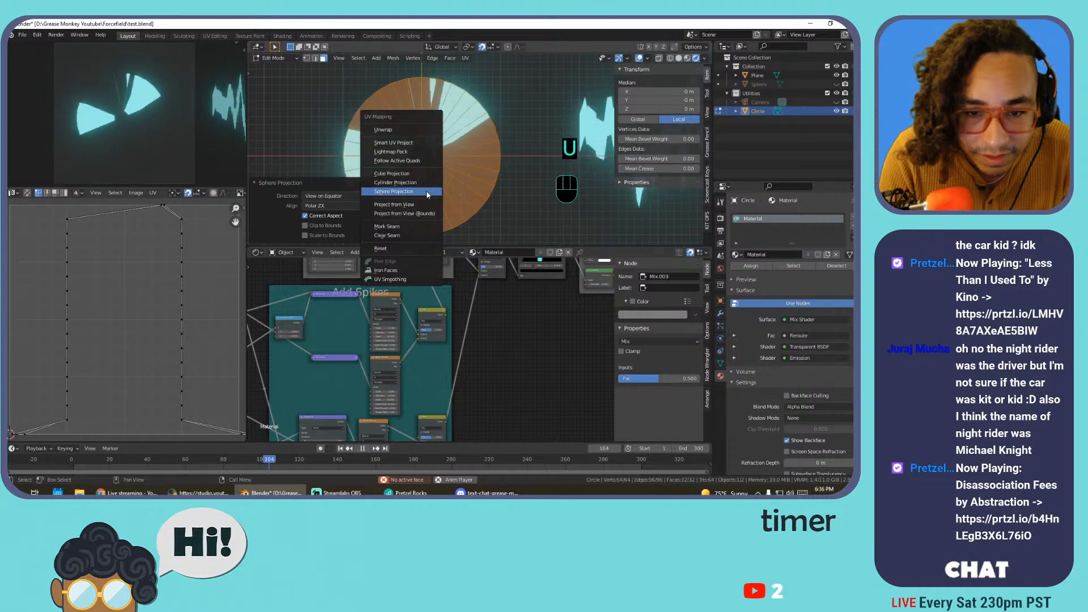
left_click(427, 182)
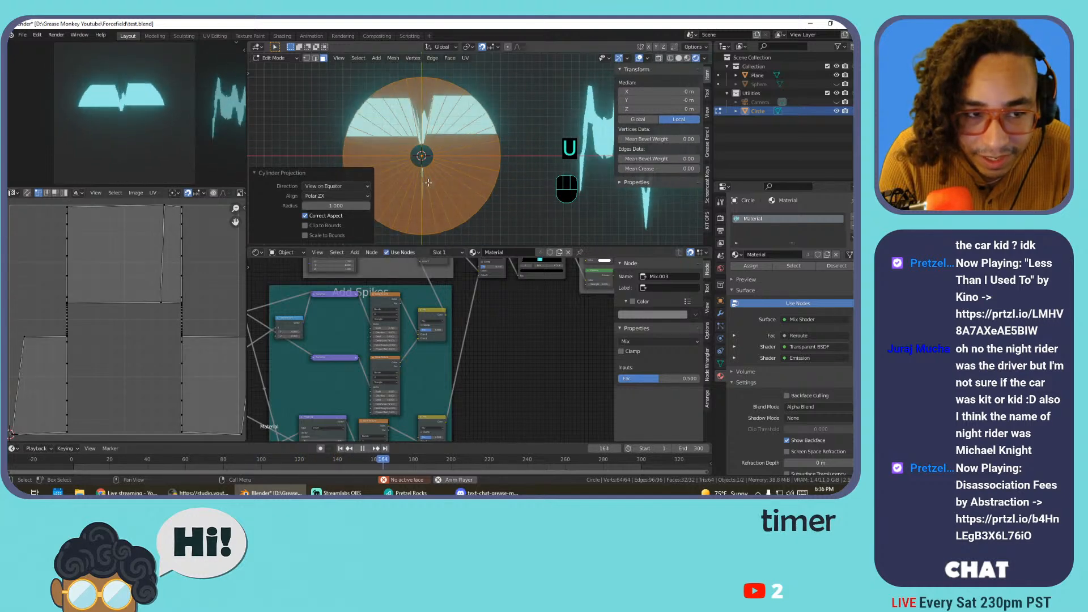
Unwrap the ring's faces with Cube Projection at a cube size of 1.000
key("u")
left_click(431, 175)
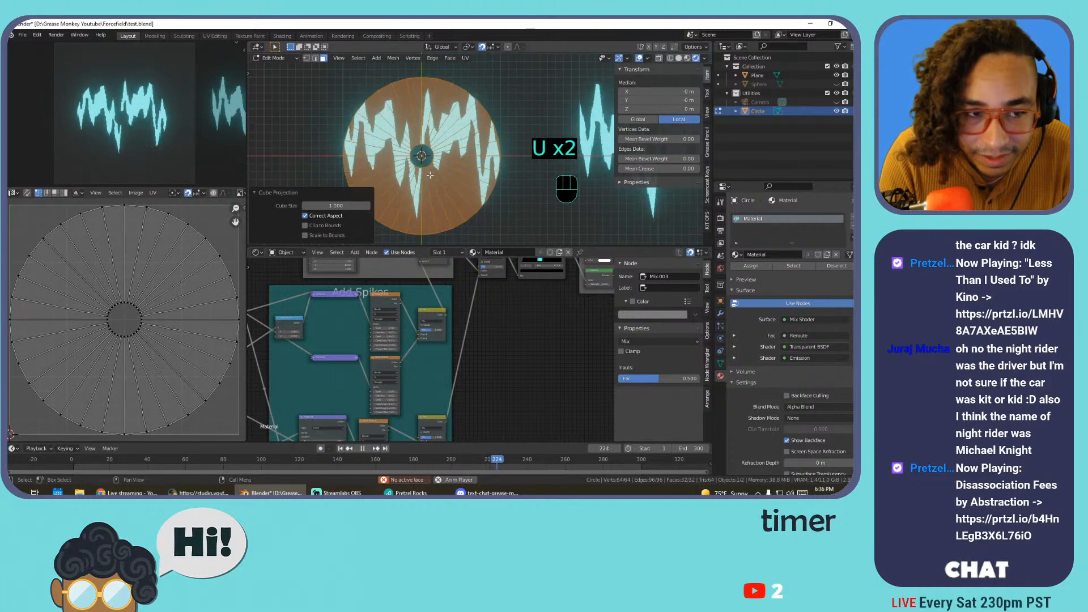
key("u")
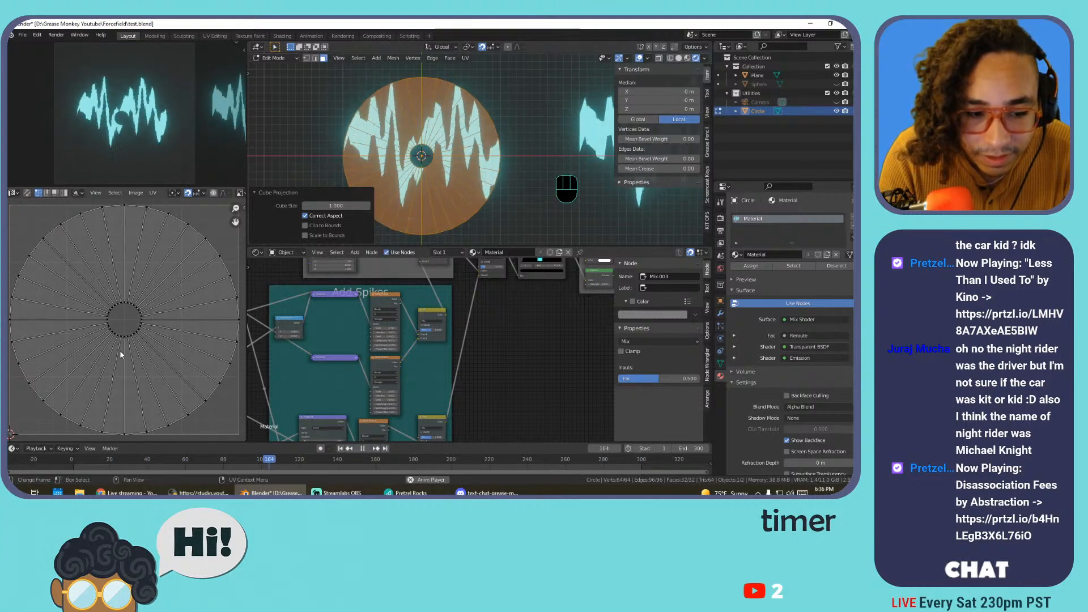
Stop the animation and bring up the TexTools UV Layout tools for the ring's UV map
key("space")
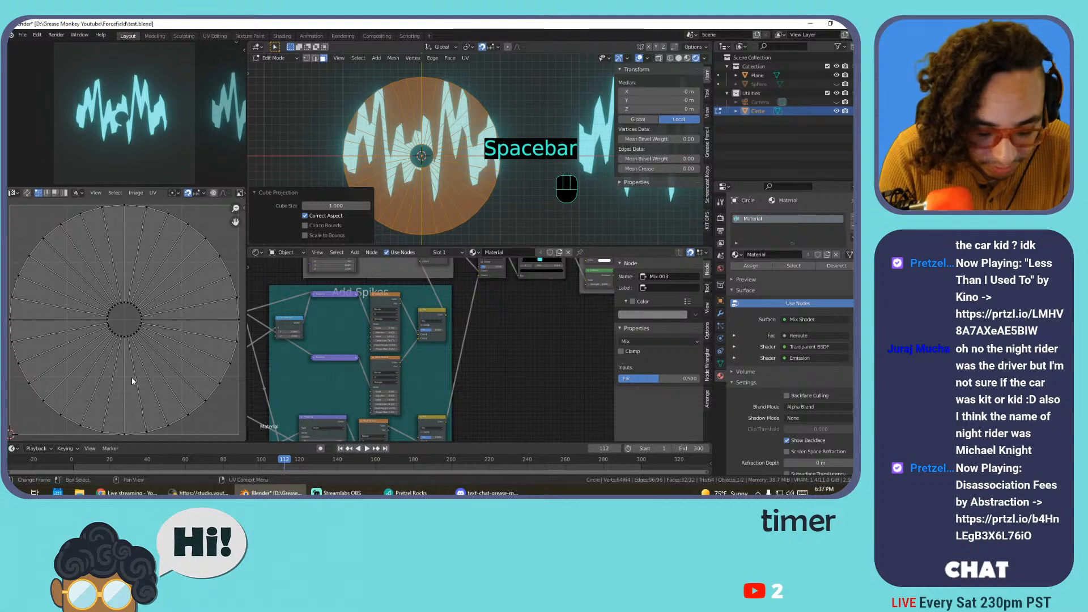
key("n")
left_click(241, 279)
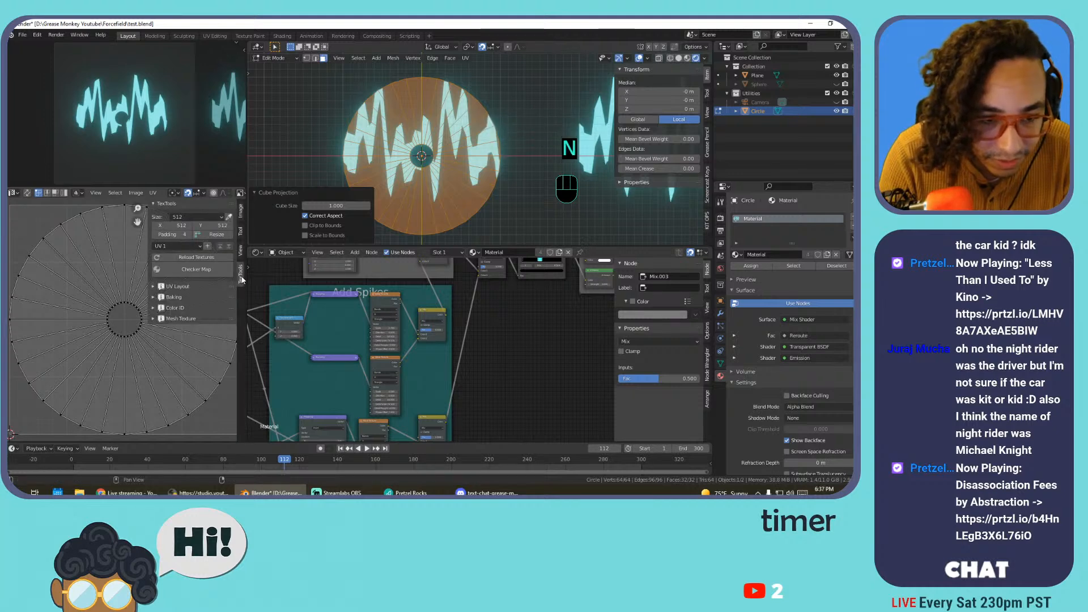
left_click(195, 287)
scroll(196, 287, "down", 4)
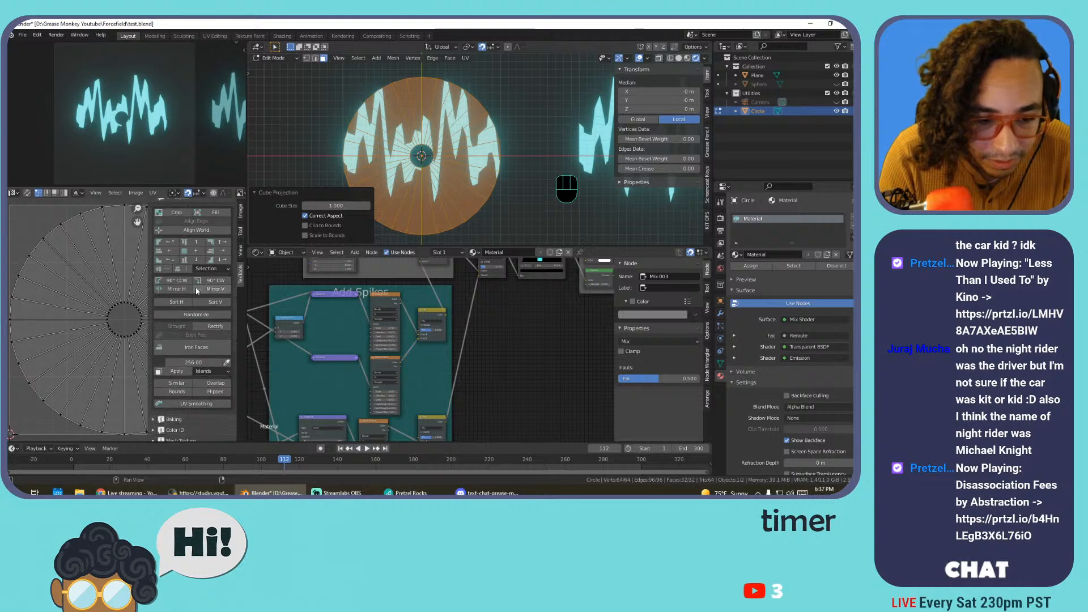
scroll(195, 287, "up", 2)
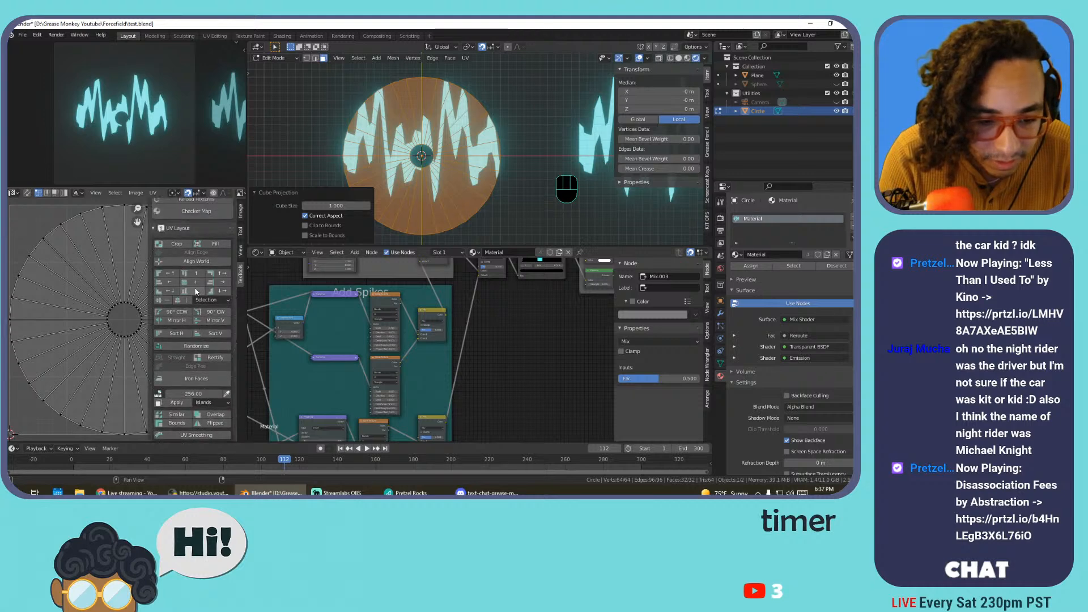
scroll(195, 288, "down", 1)
Rectify the single wedge face just below the ring's centre in the UV map, using face selection, and hide the TexTools options
left_click(107, 394)
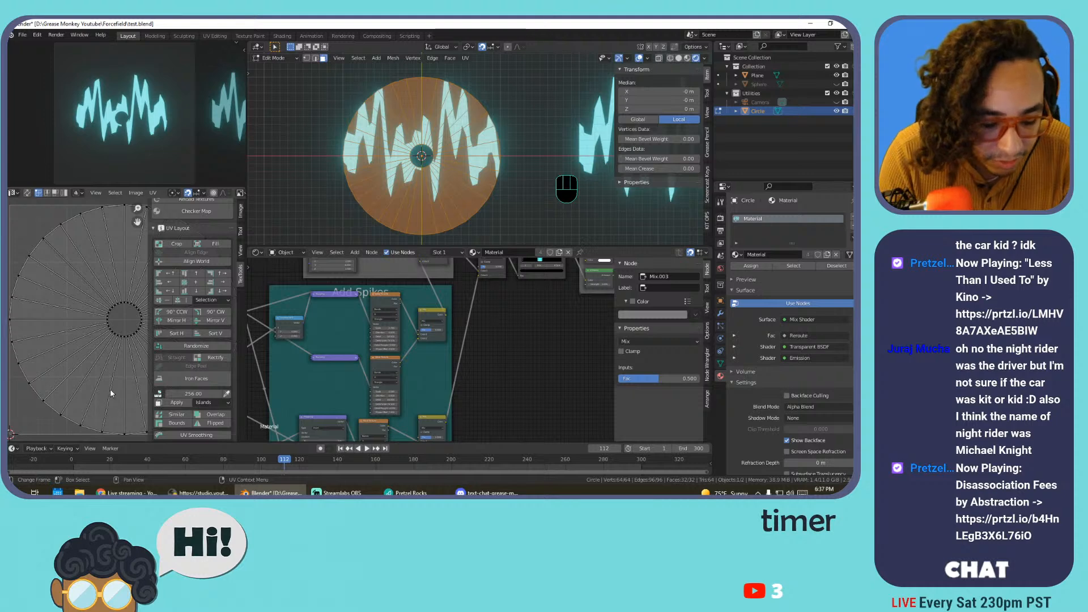
key("3")
left_click(134, 393)
left_click(119, 397)
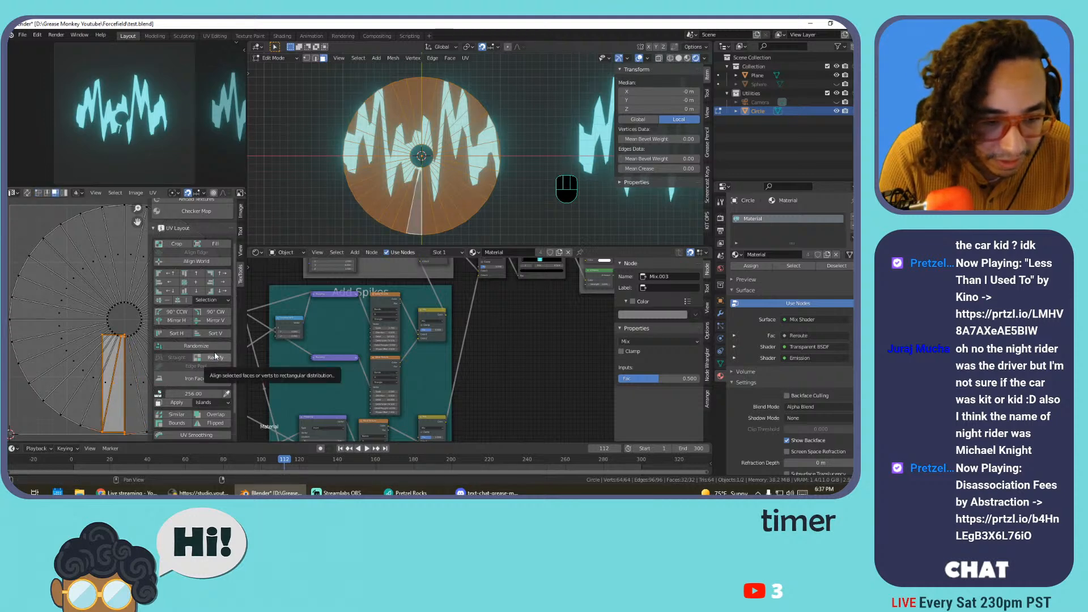
key("Tab")
key("Tab")
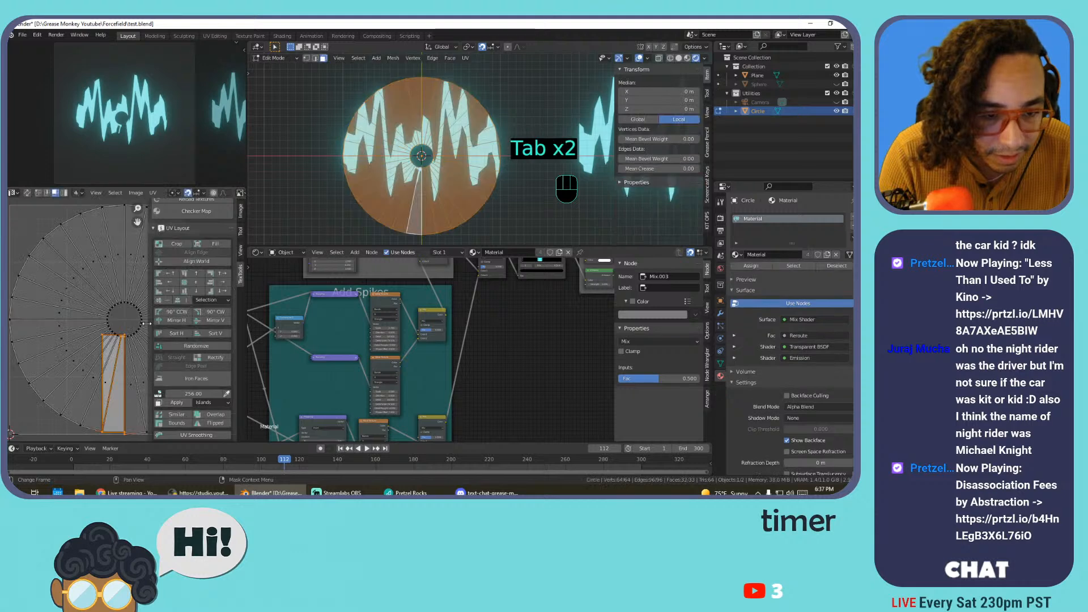
key("n")
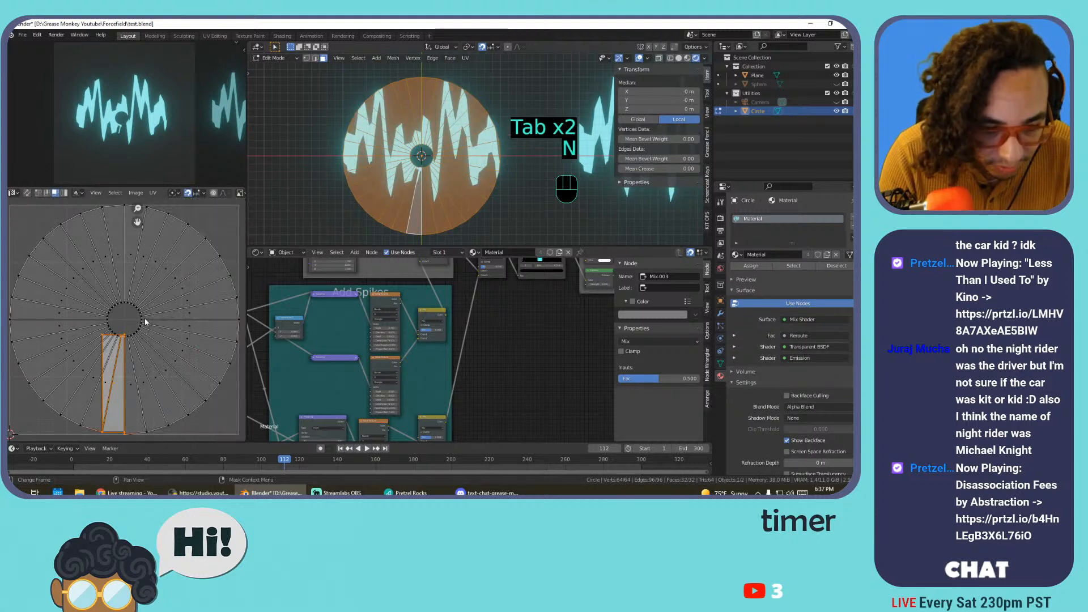
Unwrap all of the ring's UV faces with Follow Active Quads using Length Average, based on the rectified face
key("a")
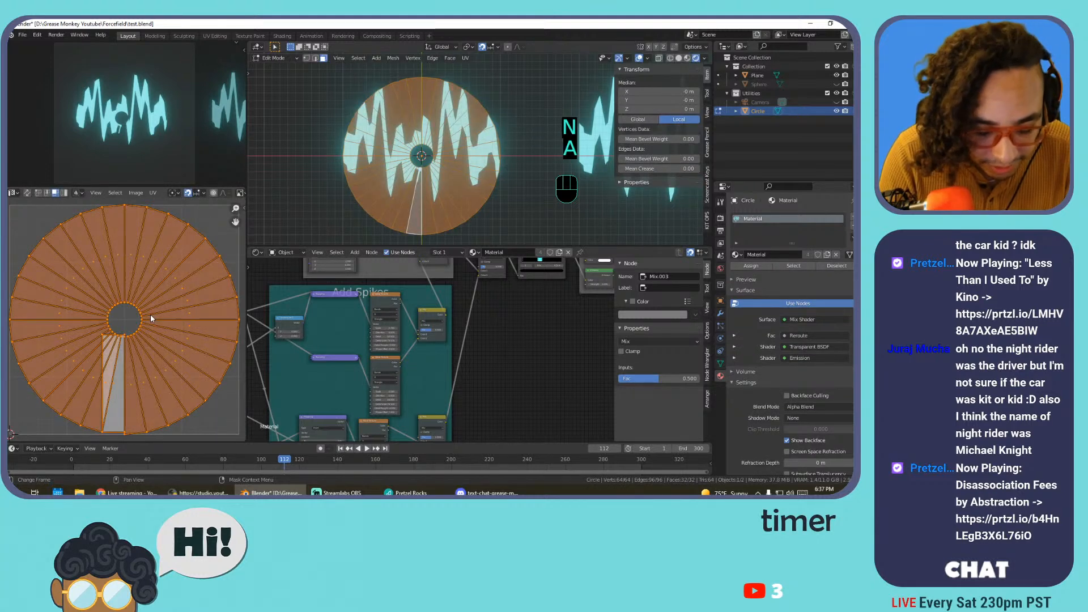
key("u")
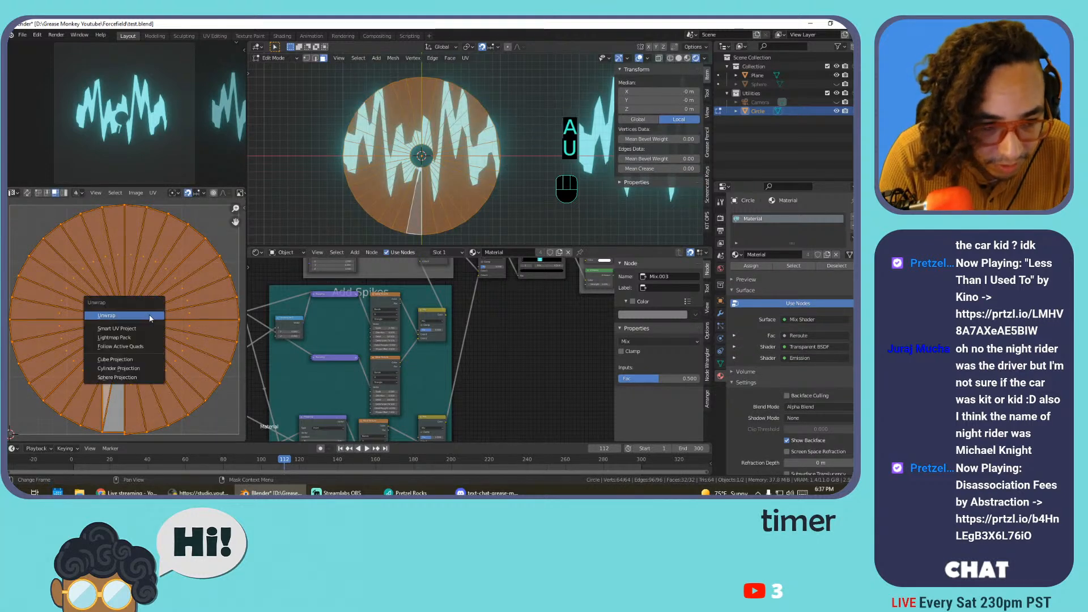
left_click(140, 347)
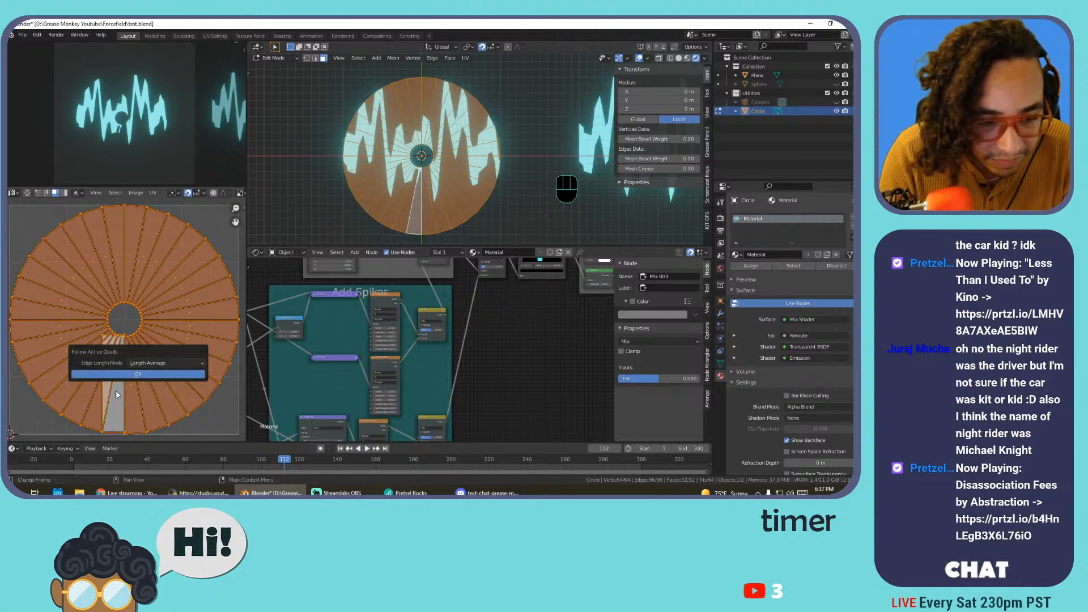
left_click(124, 374)
scroll(145, 323, "down", 3)
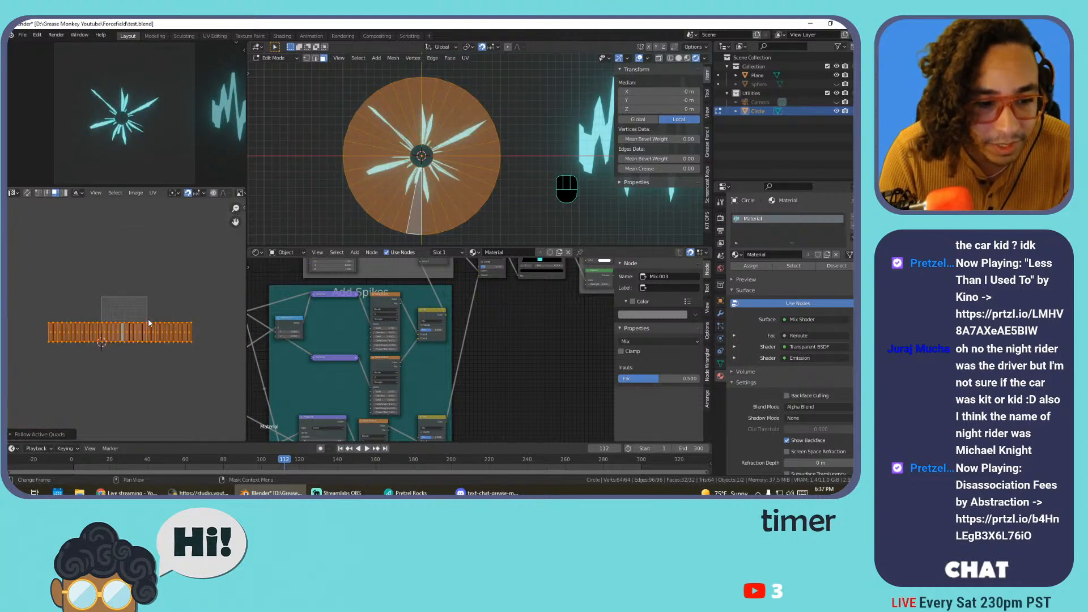
left_click(153, 193)
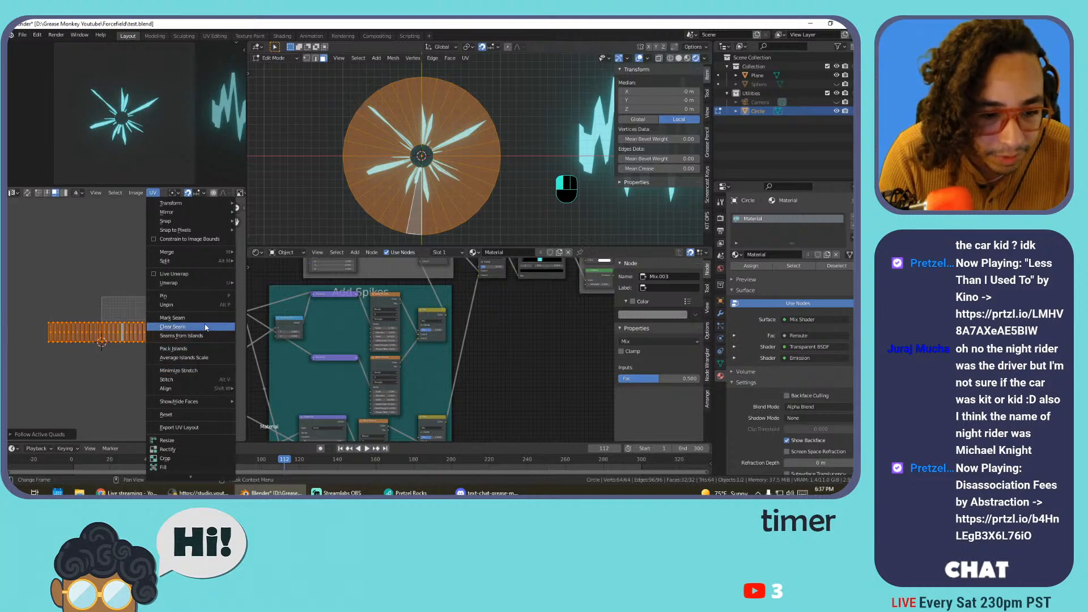
mouse_move(221, 391)
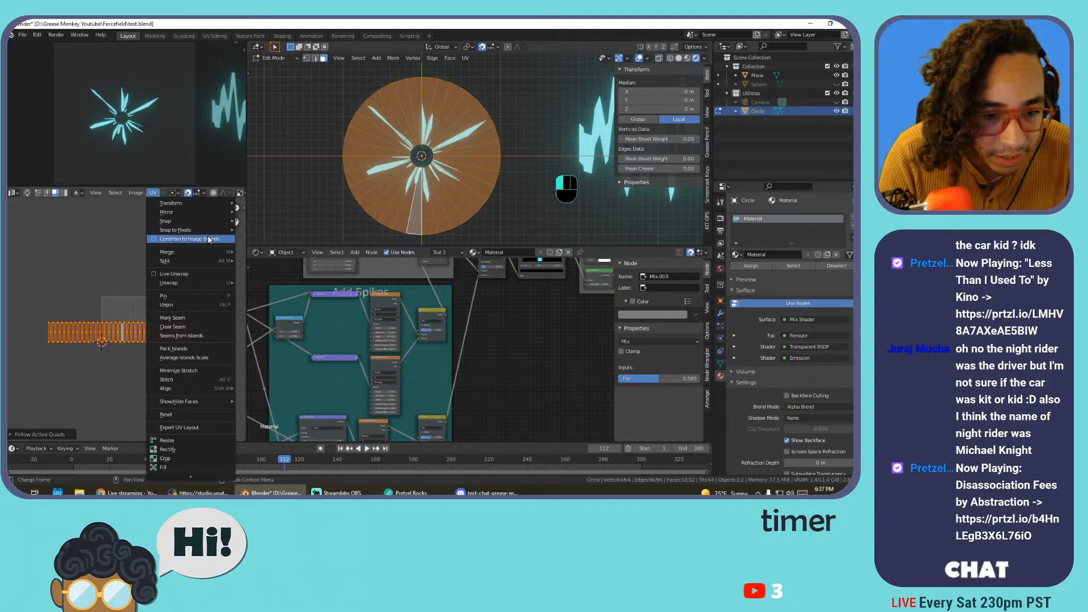
key("Escape")
Set the UV pivot to the 2D Cursor and scale the unwrapped strip around it
scroll(122, 303, "up", 5)
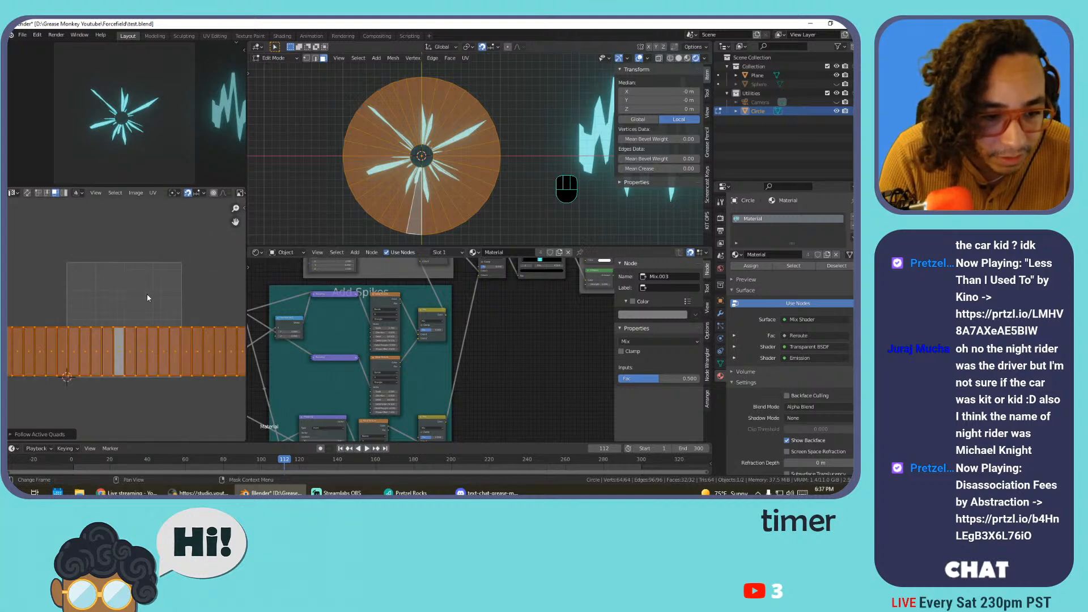
key("period")
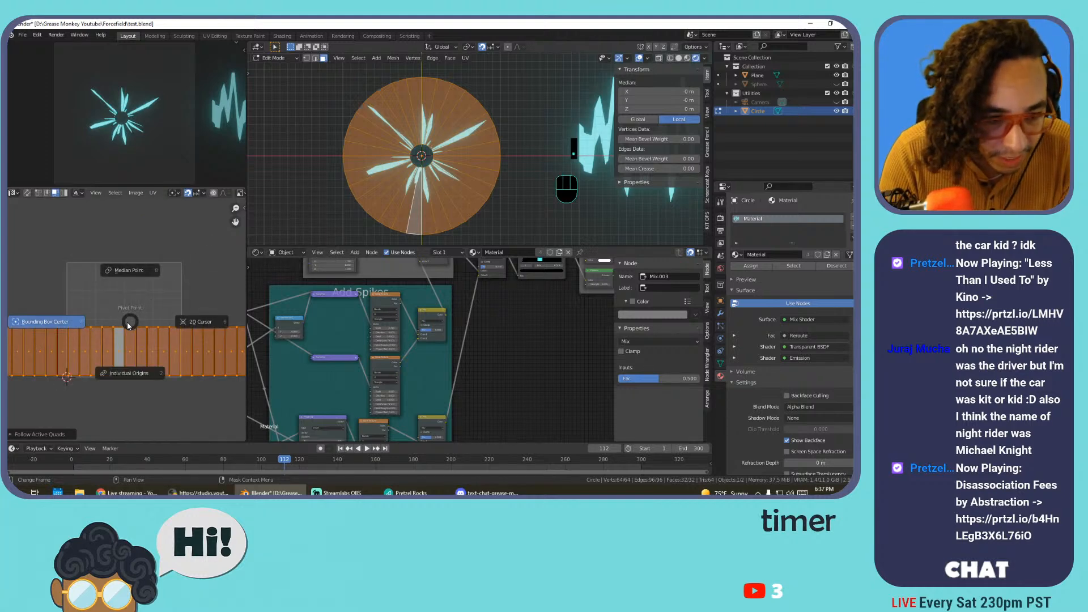
left_click(170, 331)
scroll(181, 284, "down", 4)
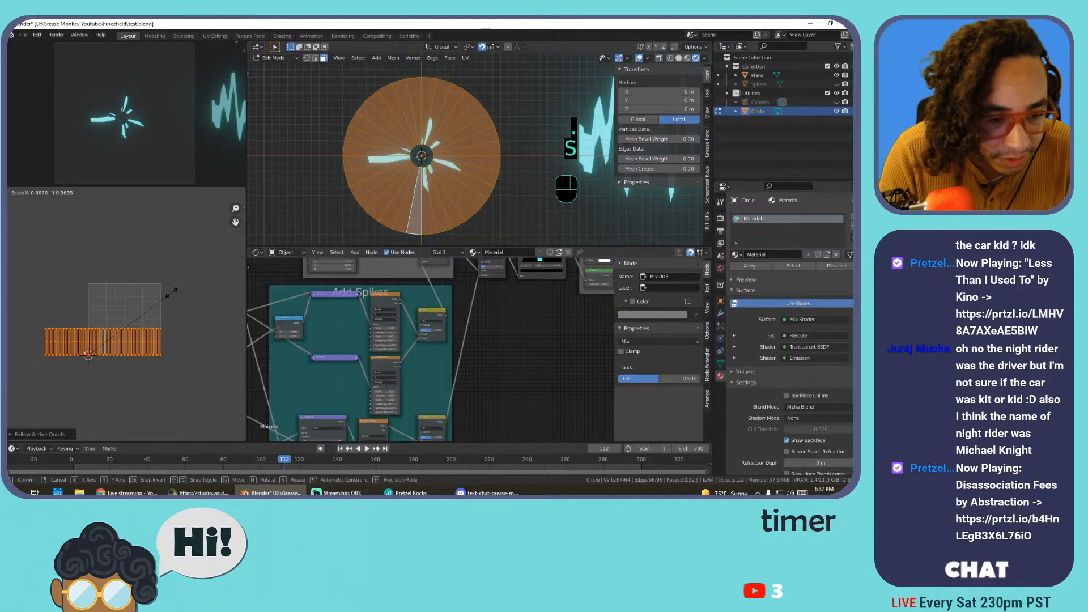
key("s")
left_click(193, 292)
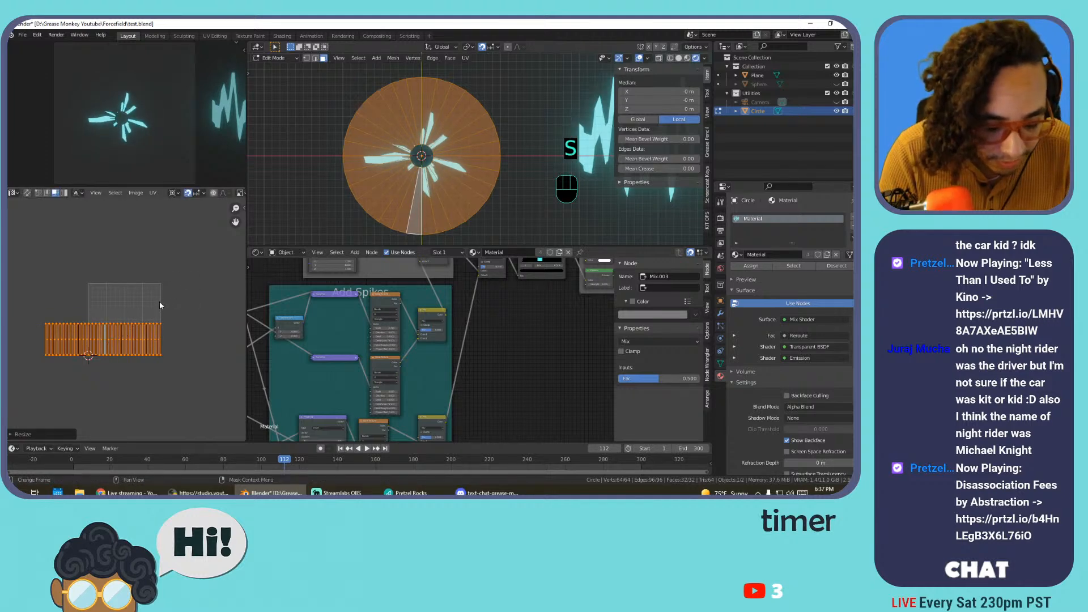
Move the UV strip to start at the 2D cursor, scale it to fill the UV square, and play the animation in Object Mode
key("g")
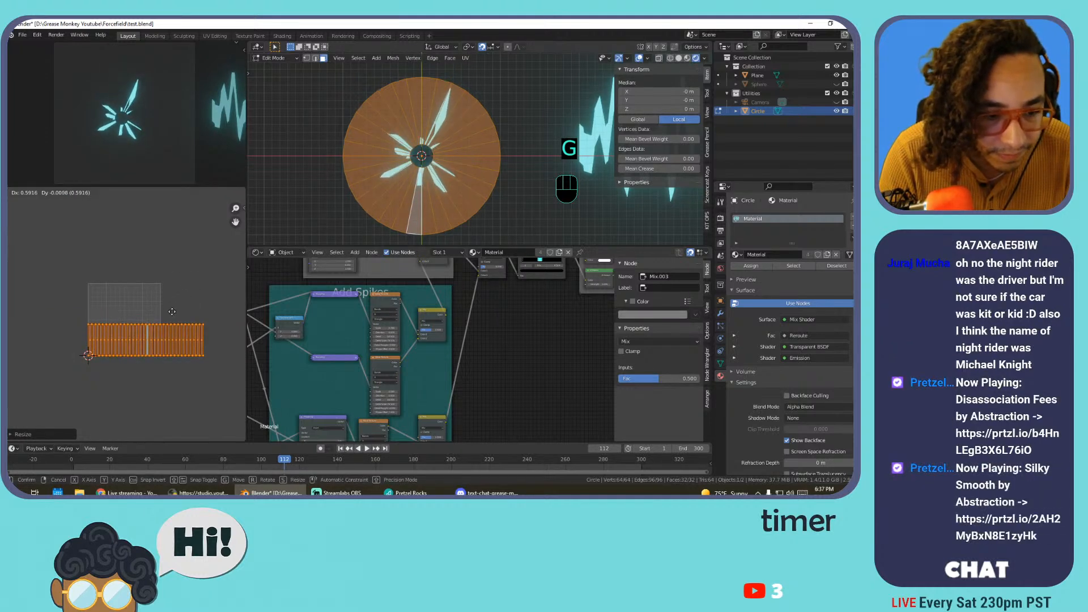
left_click(171, 317)
key("s")
left_click(108, 251)
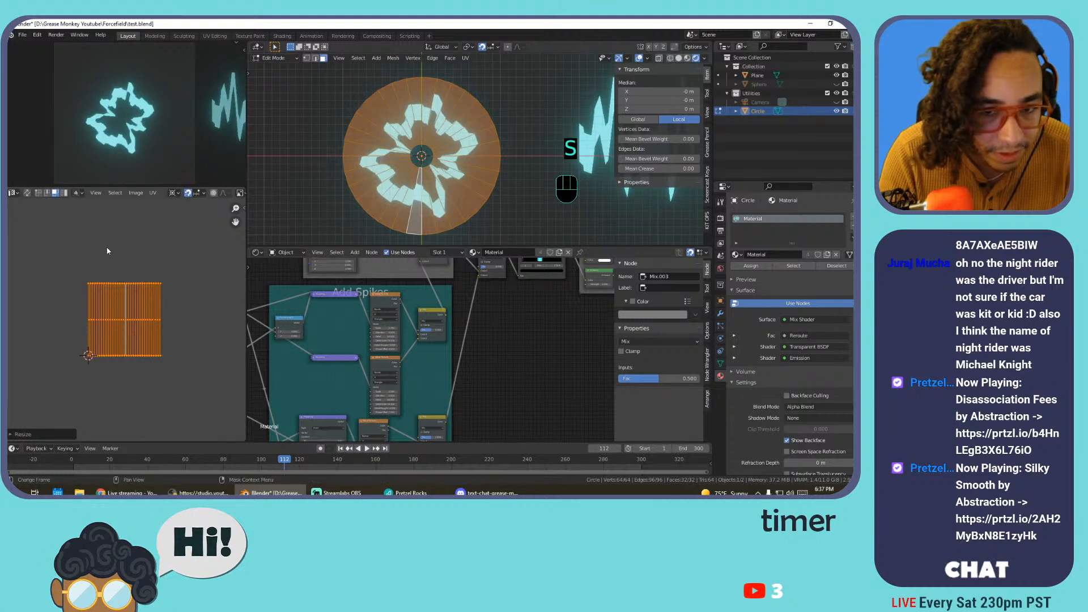
key("space")
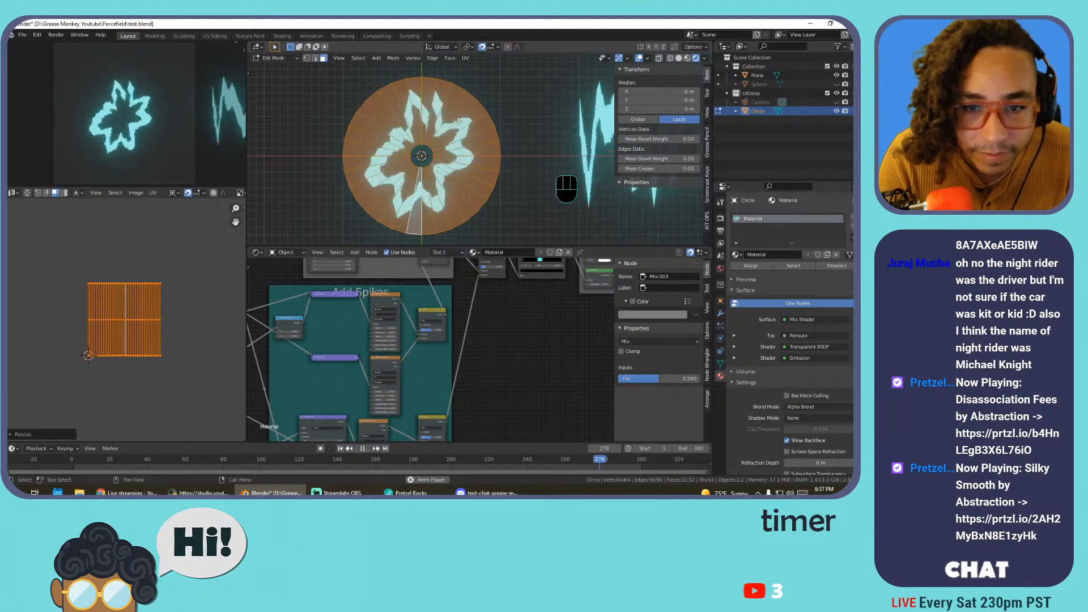
key("Tab")
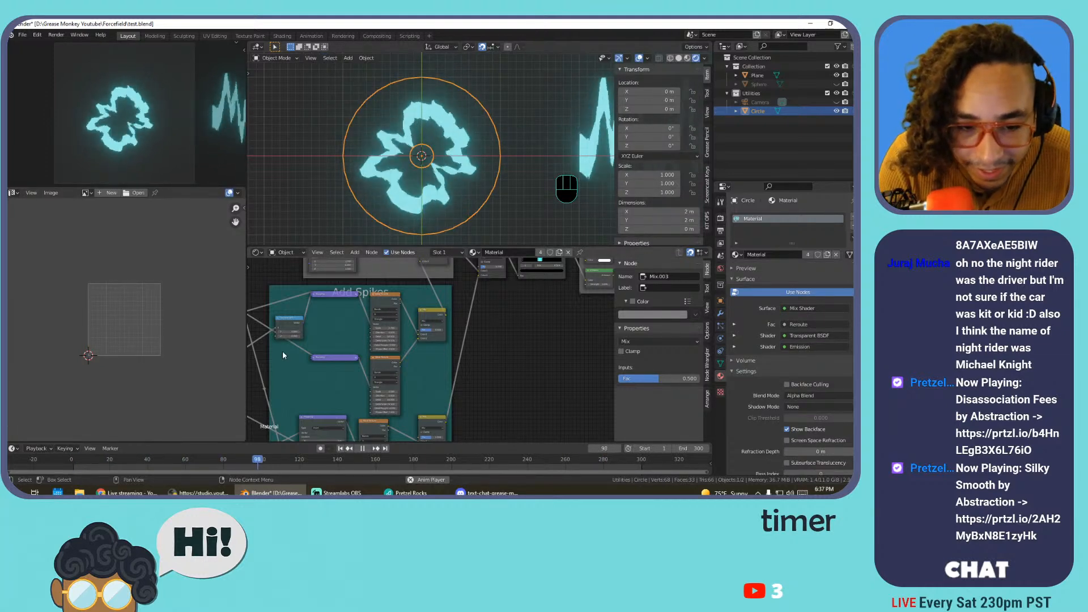
Expand the upper Mapping node in the Add Spikes frame and set the uppermost Divide node's value to 100
scroll(288, 347, "up", 2)
left_click(342, 271)
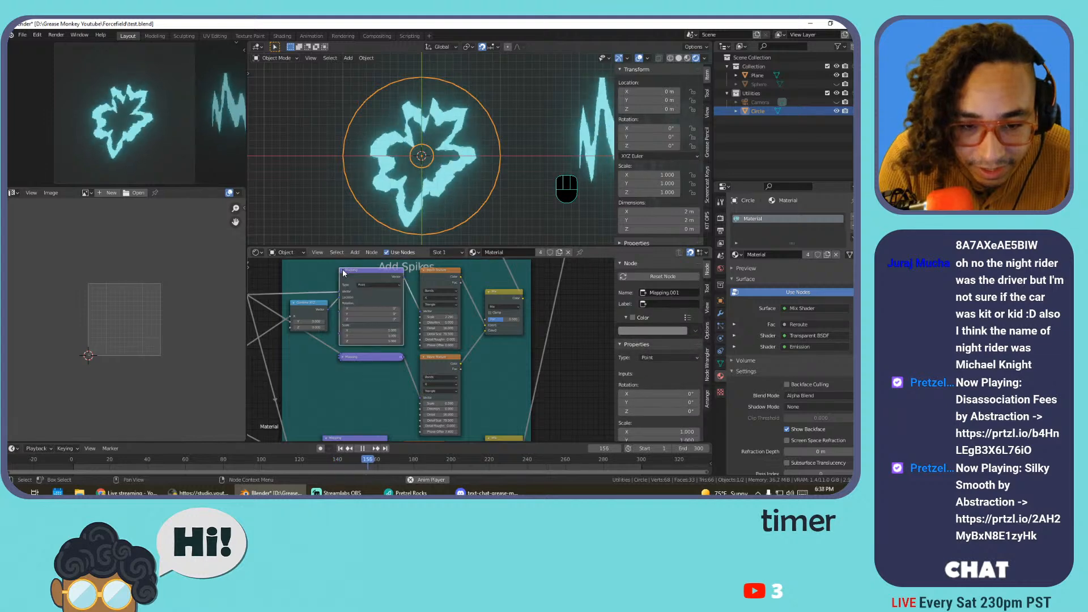
middle_click_drag(302, 335, 419, 293)
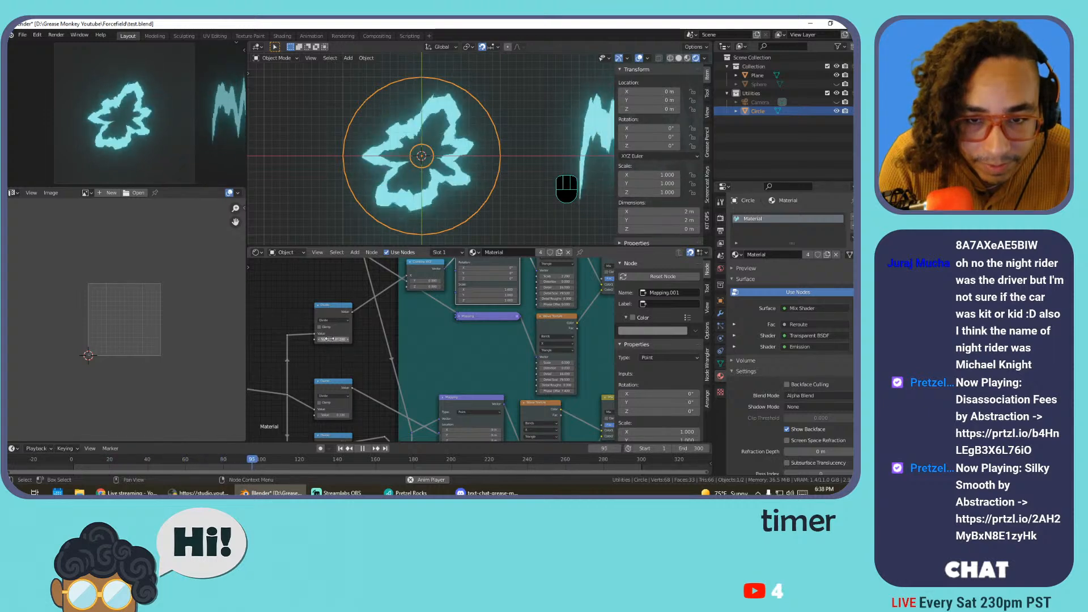
left_click(329, 338)
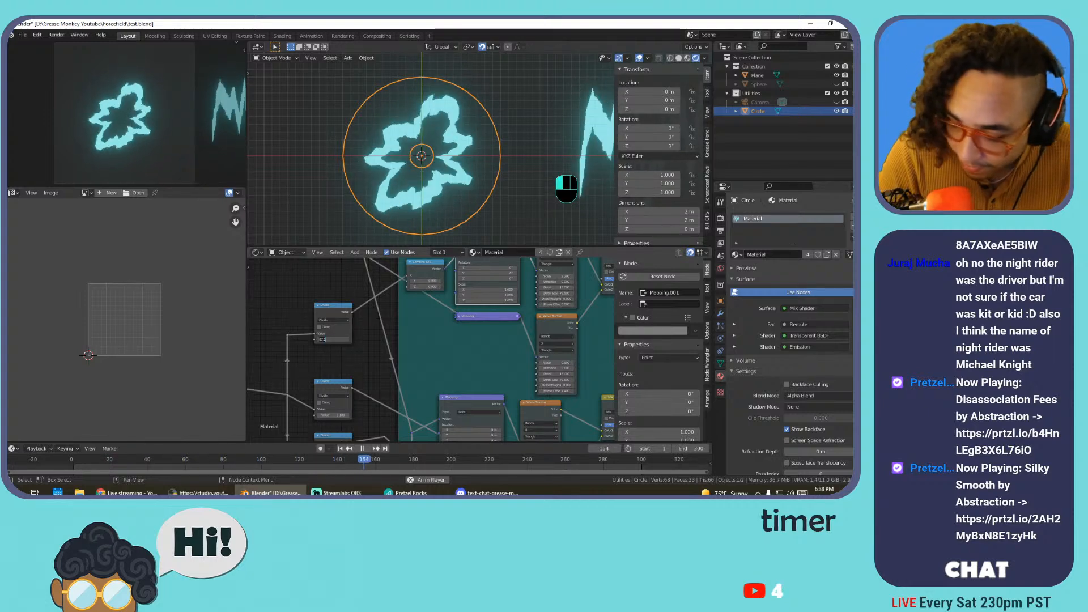
type("100")
key("Return")
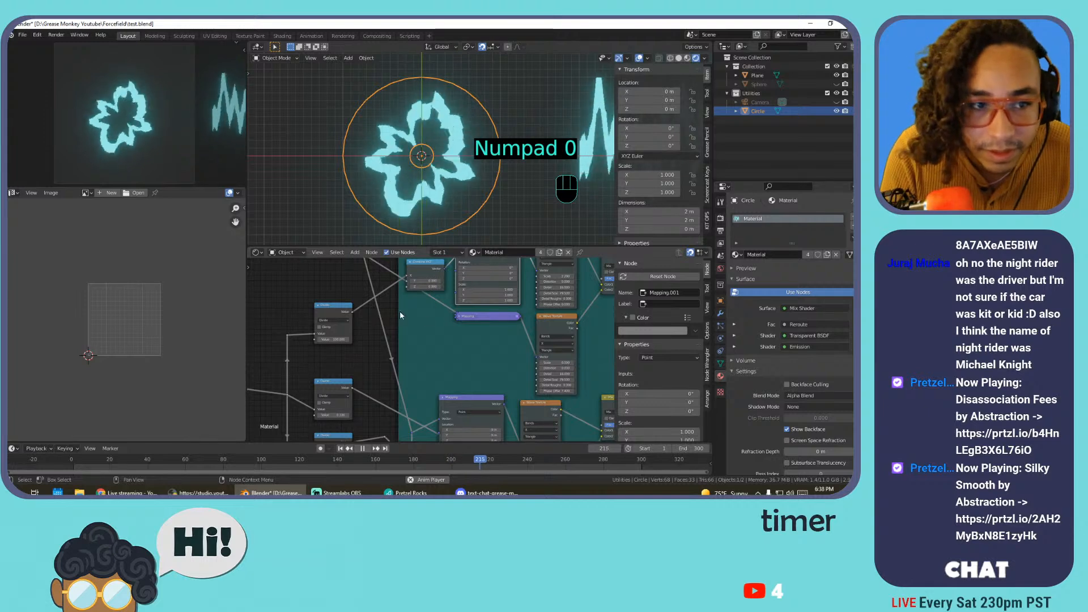
middle_click_drag(345, 400, 322, 339)
scroll(317, 343, "up", 2)
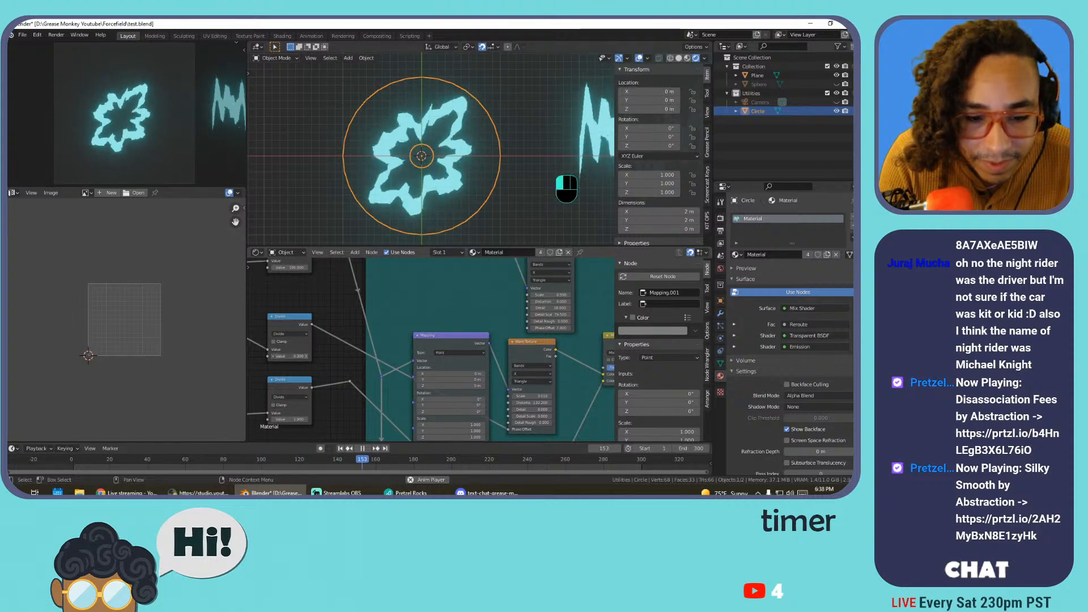
middle_click_drag(307, 356, 390, 306)
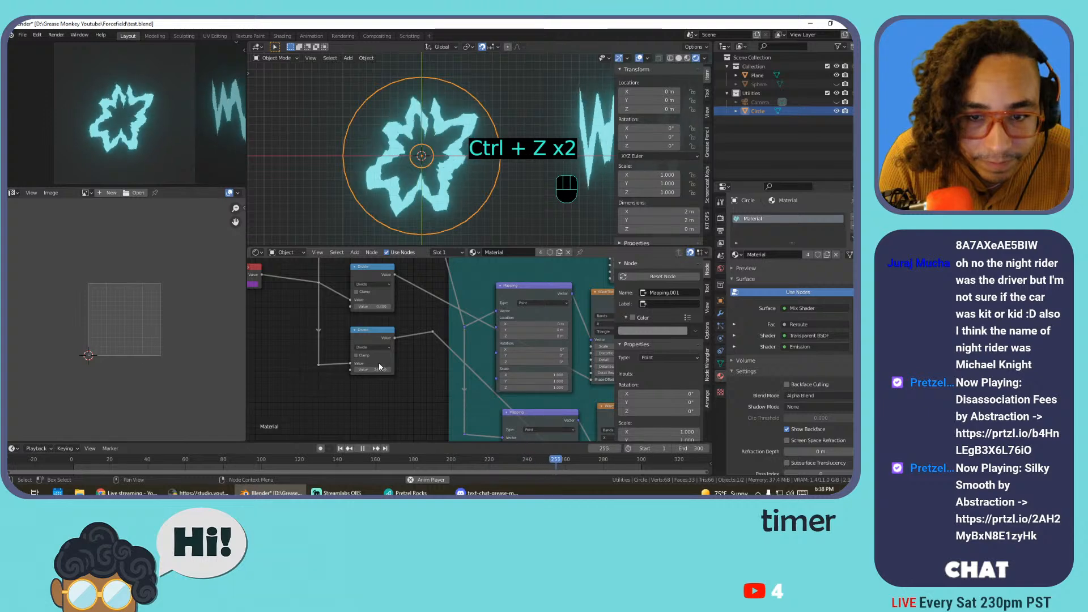
scroll(379, 361, "down", 8)
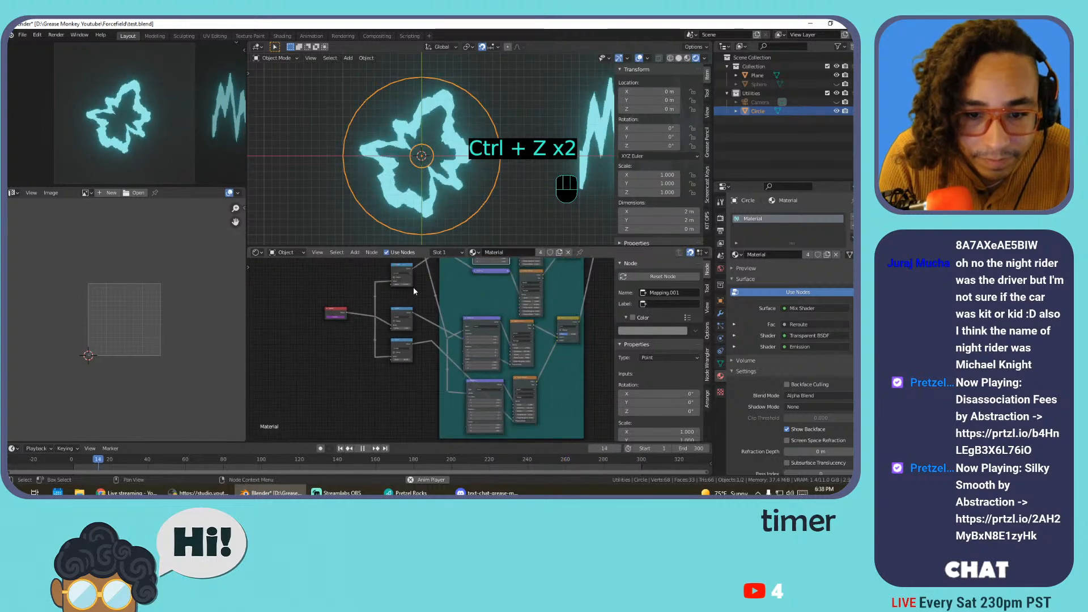
Try offsetting the X location of the second Mapping node in the Add Spikes frame
middle_click_drag(377, 353, 376, 333)
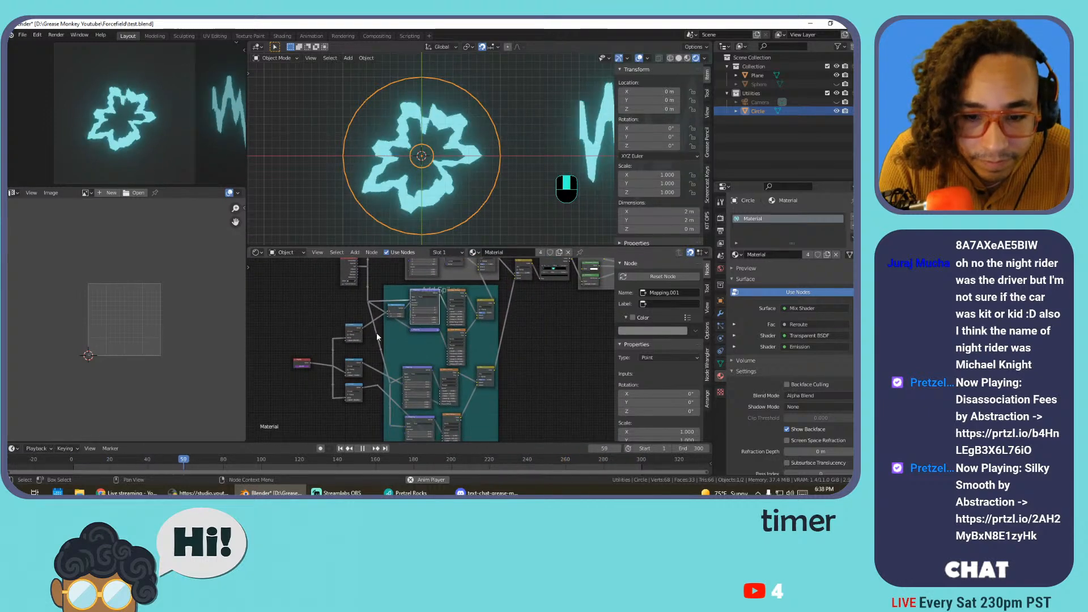
left_click(413, 329)
scroll(420, 342, "up", 11)
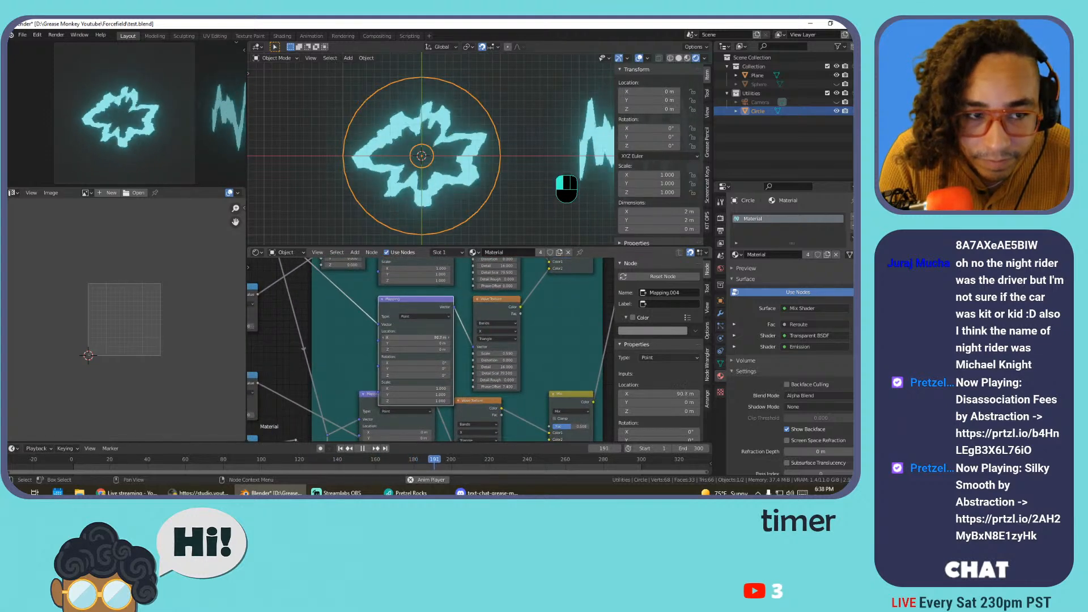
key("ctrl+z")
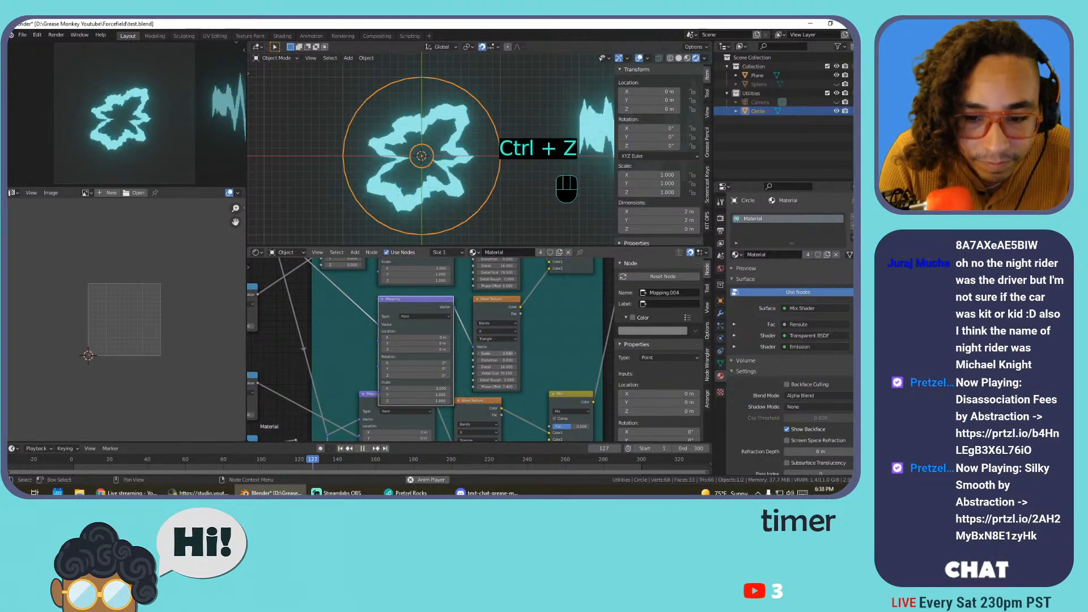
Set the scale of the Wave Texture beside the second Mapping node to about -1.010 and restart the animation
left_click_drag(497, 354, 520, 361)
key("space")
key("space")
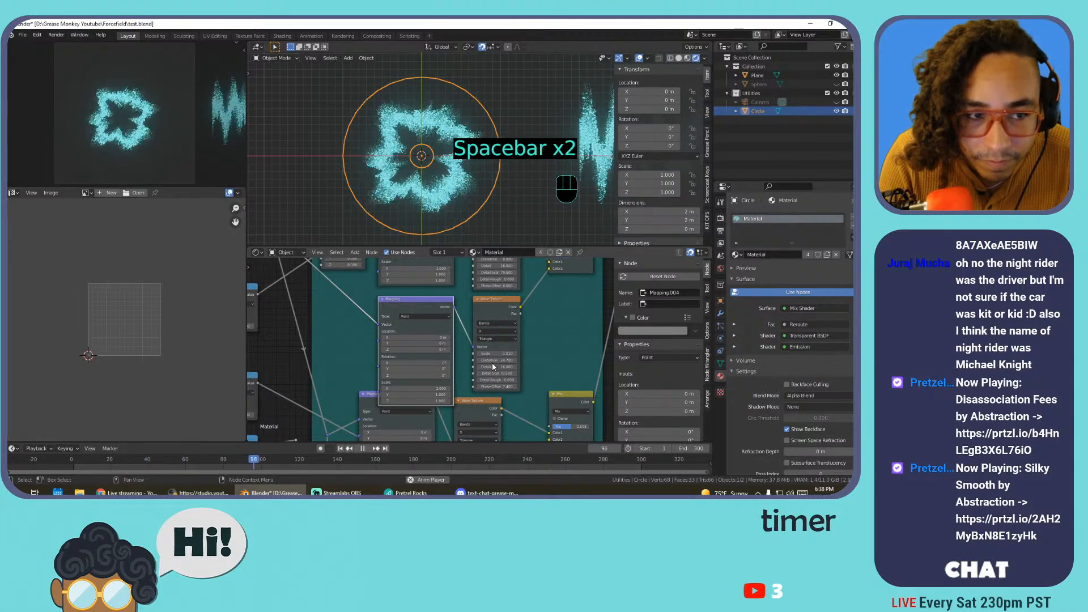
Adjust the distortion of the same Wave Texture, undoing one trial change, and restart playback to check the waveform
left_click_drag(492, 366, 464, 361)
key("ctrl+z")
left_click(493, 361)
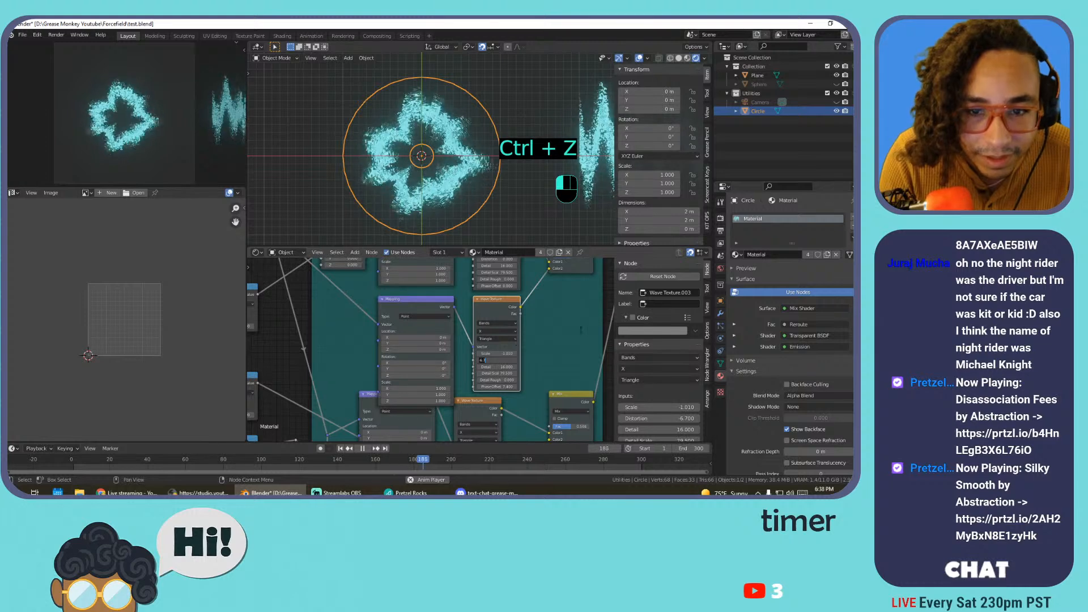
left_click(534, 185)
key("space")
key("space")
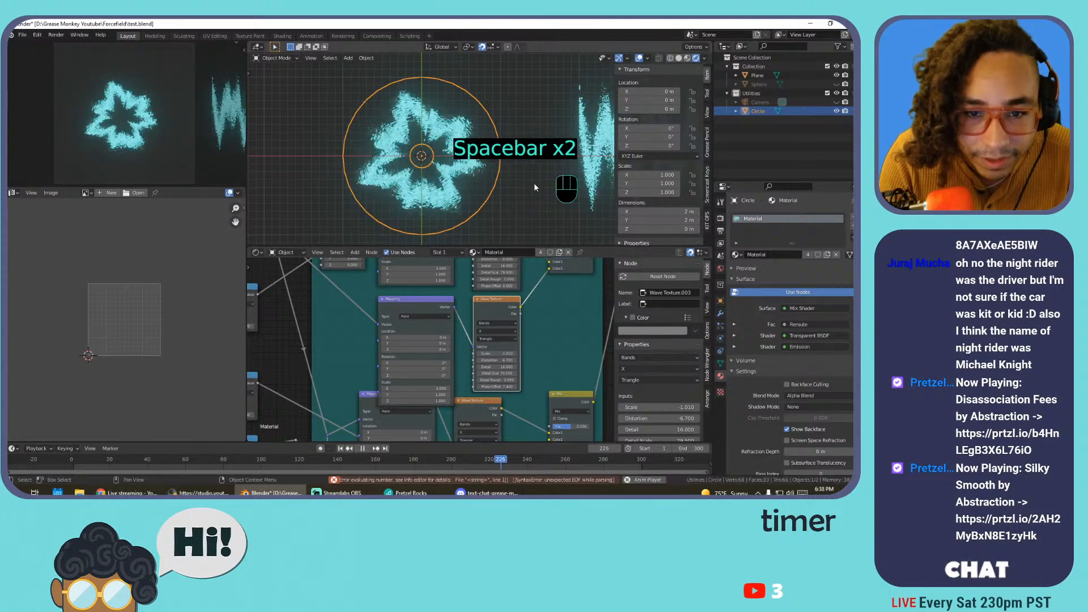
Set the distortion of the Wave Texture beside the second Mapping node to 0 and restart playback
key("space")
left_click(721, 231)
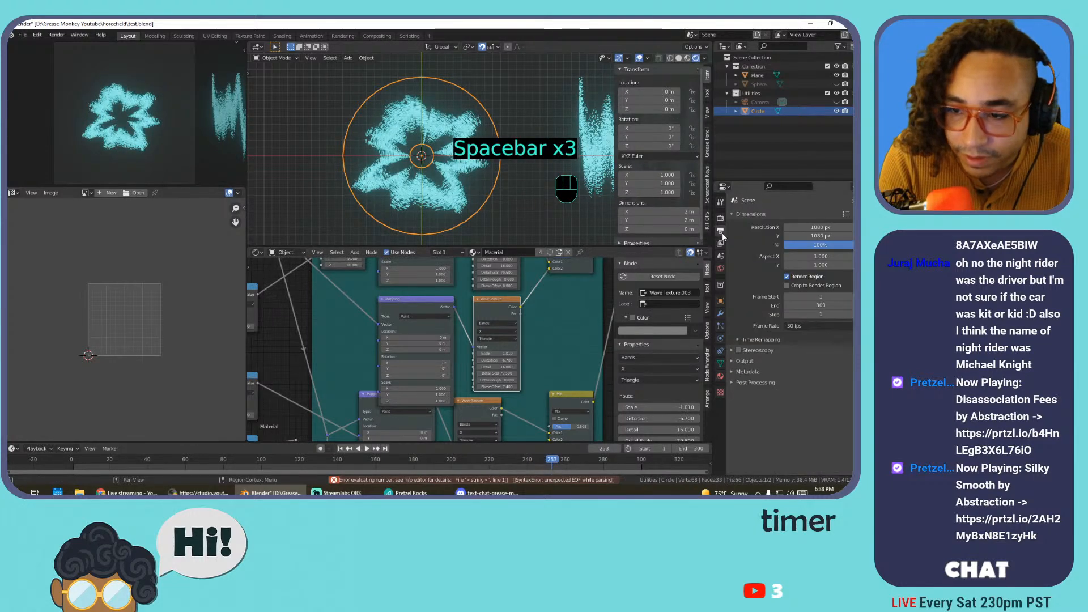
left_click(718, 220)
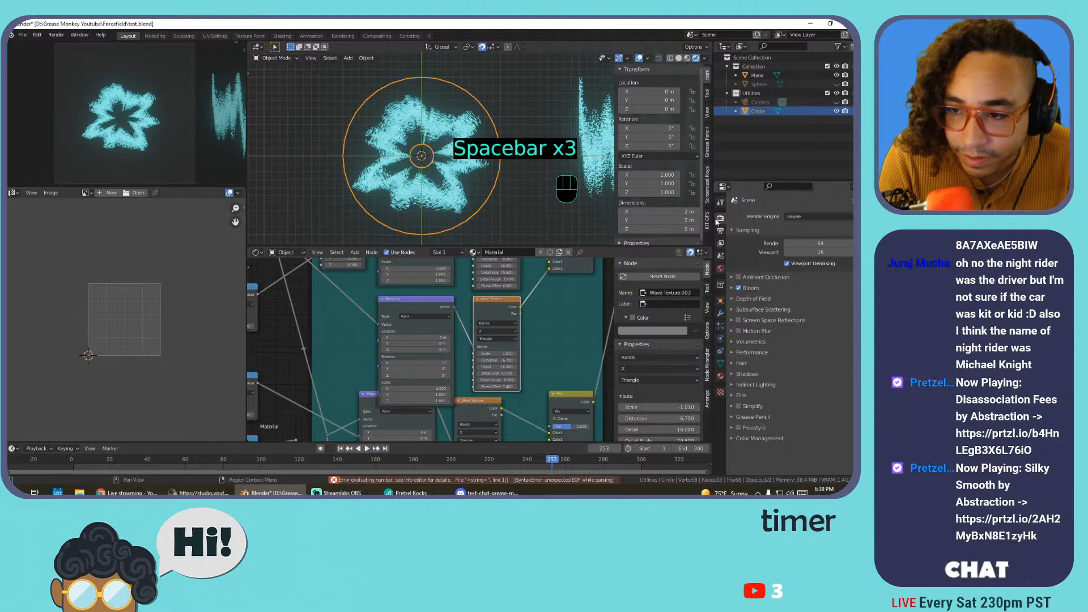
left_click(722, 377)
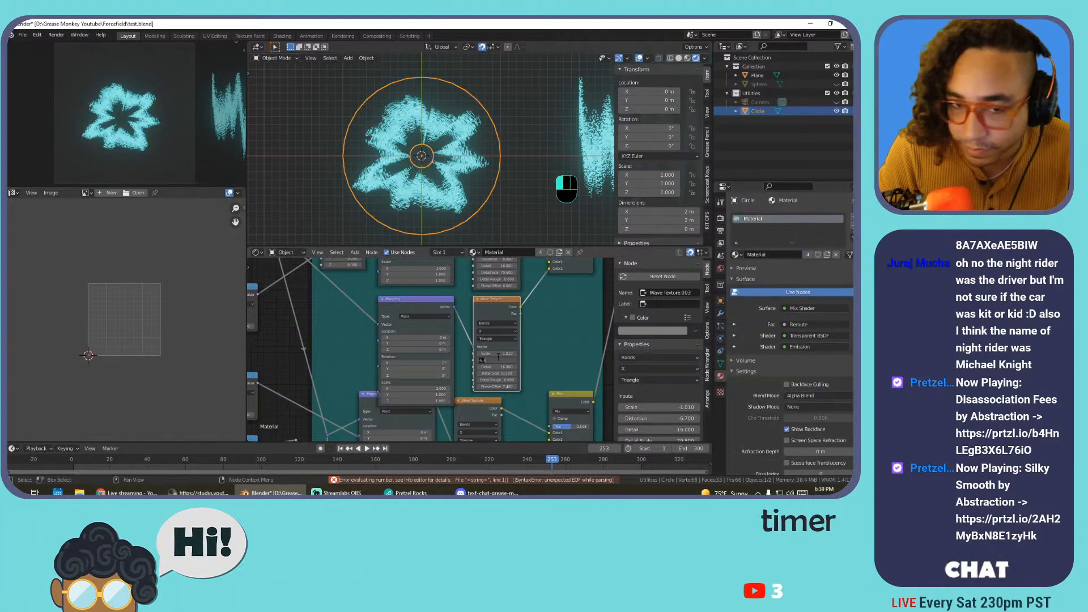
key("space")
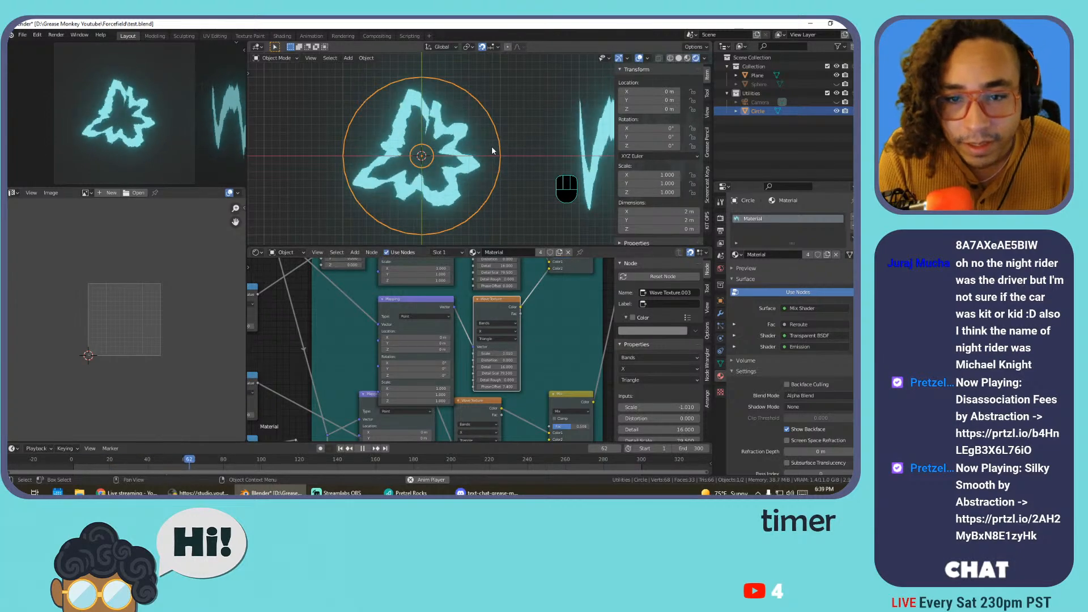
key("s")
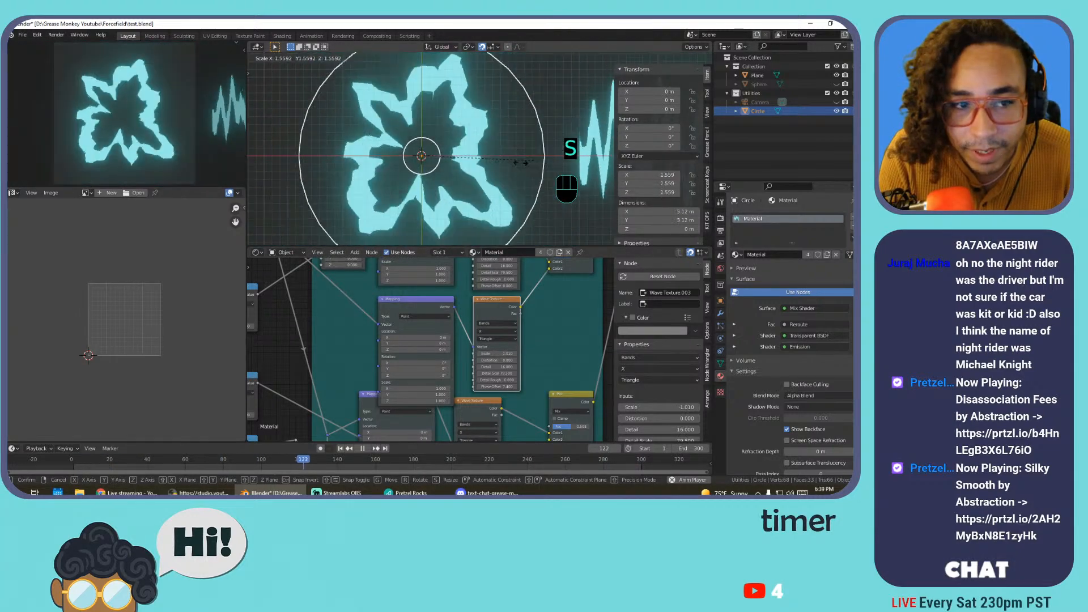
right_click(529, 162)
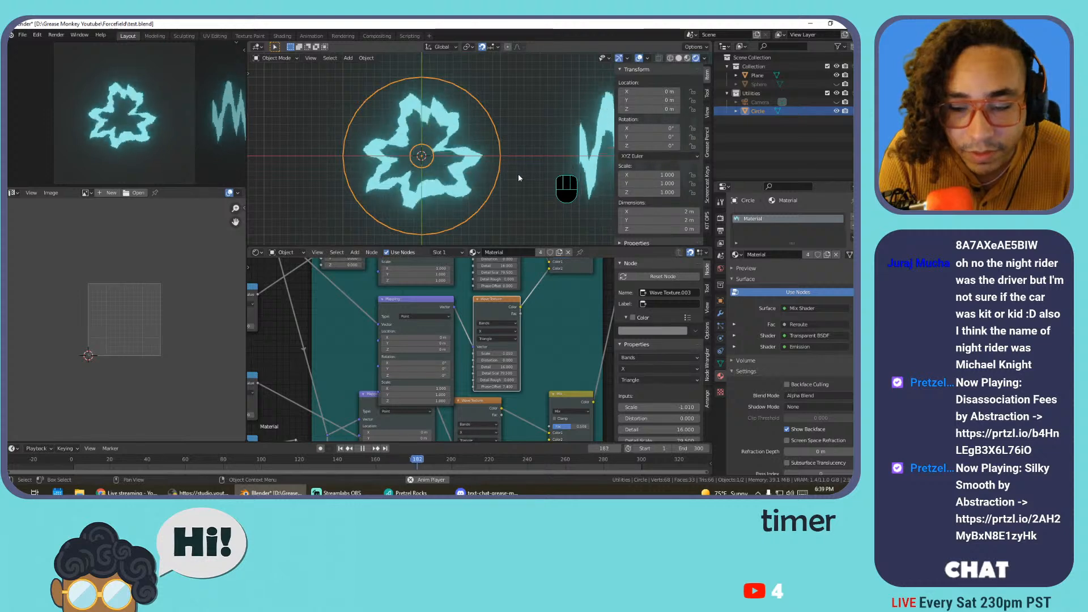
Thin the glowing line by setting stop 2 of the ColorRamp to about 0.436, undoing one stray change
scroll(510, 323, "down", 4)
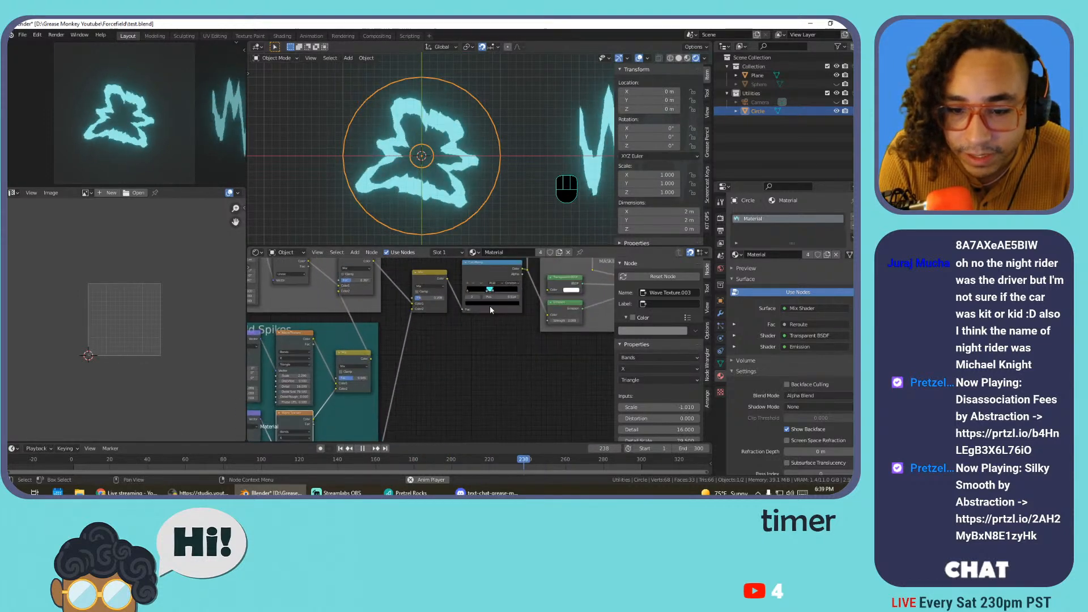
scroll(490, 309, "up", 5)
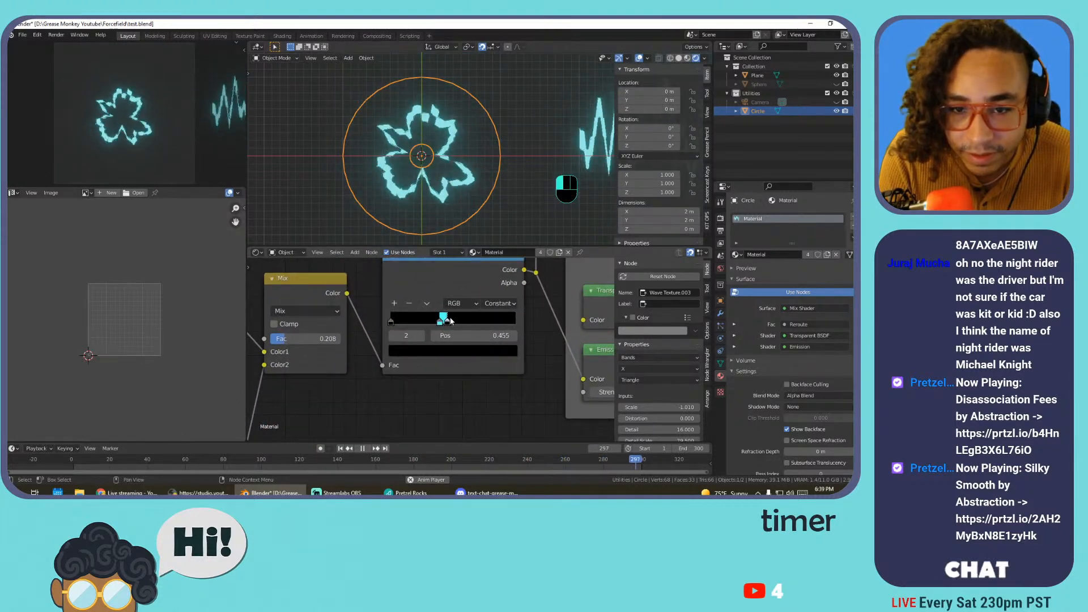
left_click_drag(451, 321, 448, 320)
left_click(435, 328)
key("ctrl+z")
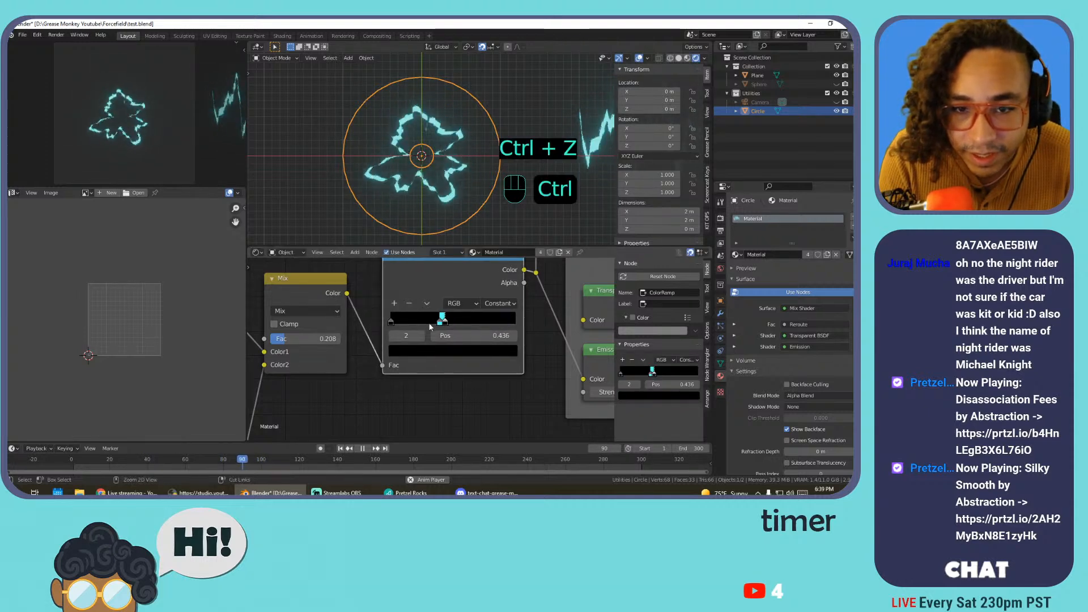
Add a loop cut around the ring mesh between its inner and outer edges, and return to Object Mode
key("Tab")
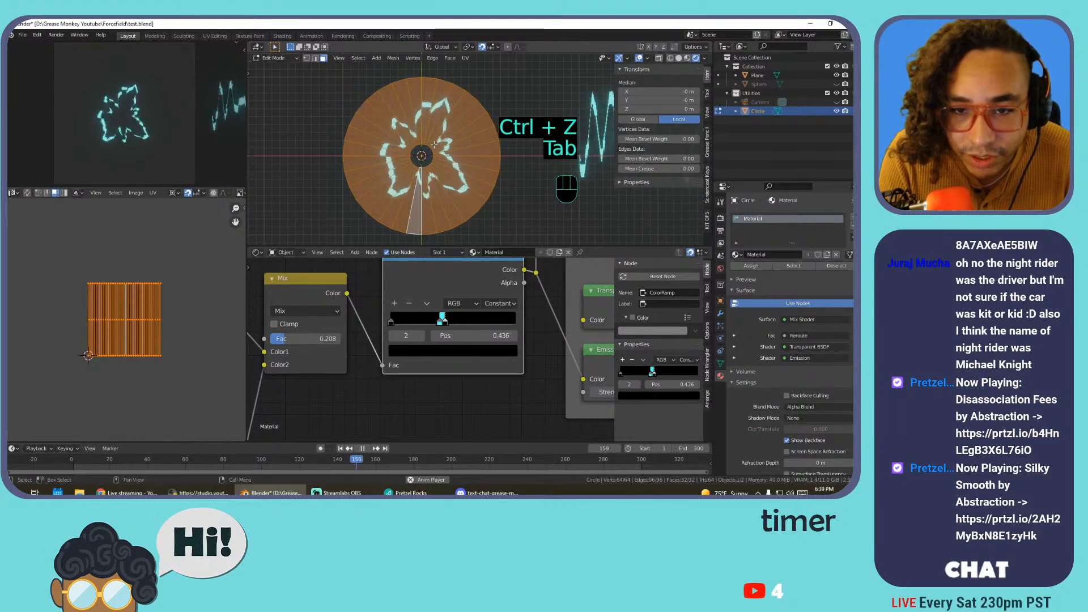
key("ctrl+r")
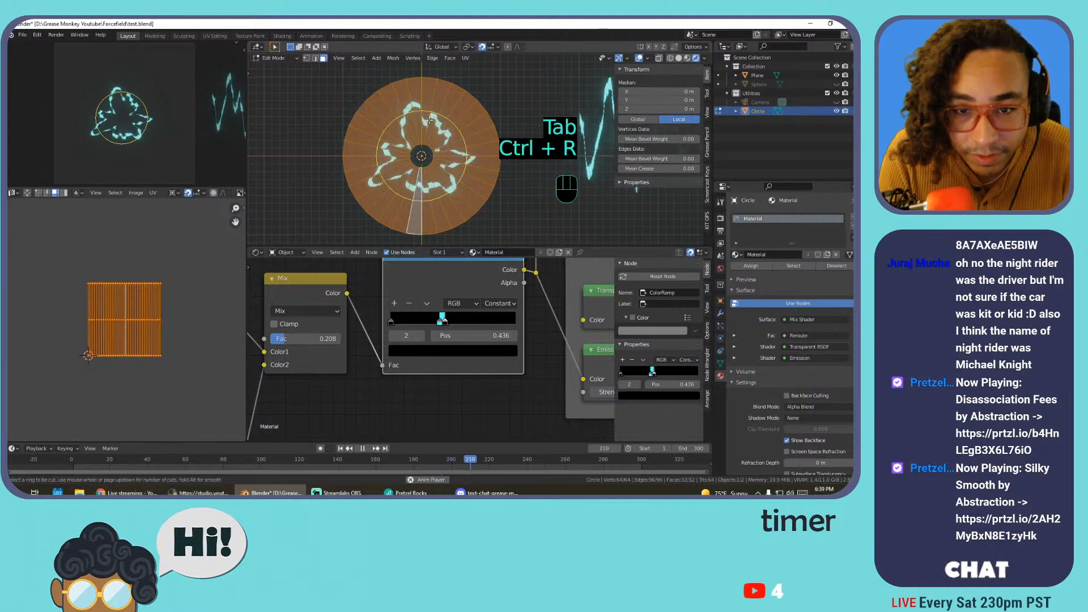
left_click(430, 124)
left_click(434, 112)
key("Tab")
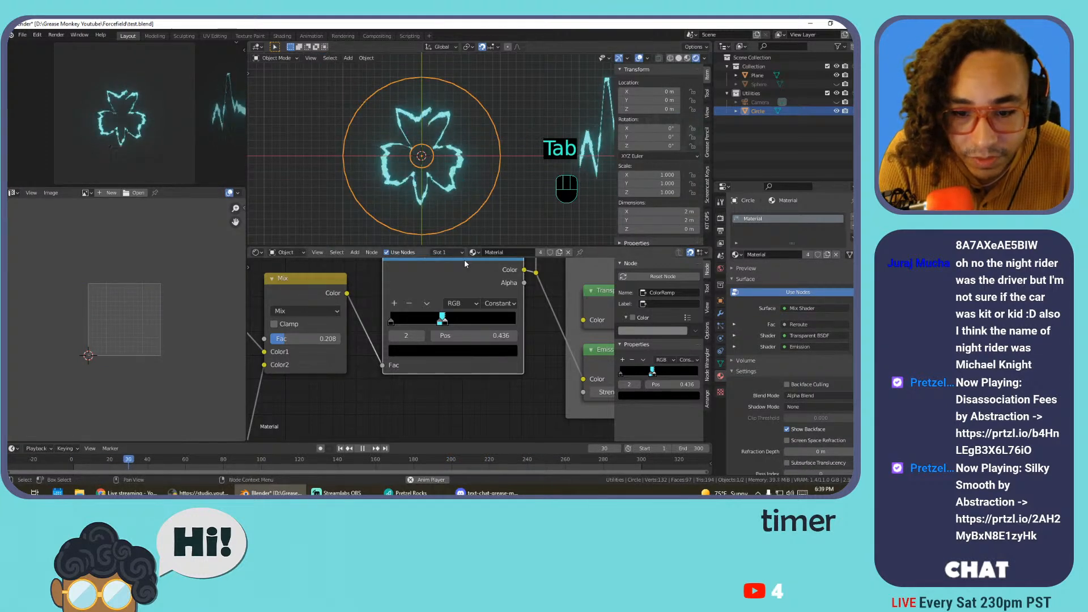
Add a cyan stop to the ColorRamp beyond the existing thin band to start a second glowing line
left_click_drag(444, 321, 467, 324)
left_click(395, 302)
left_click(448, 324)
key("ctrl+c")
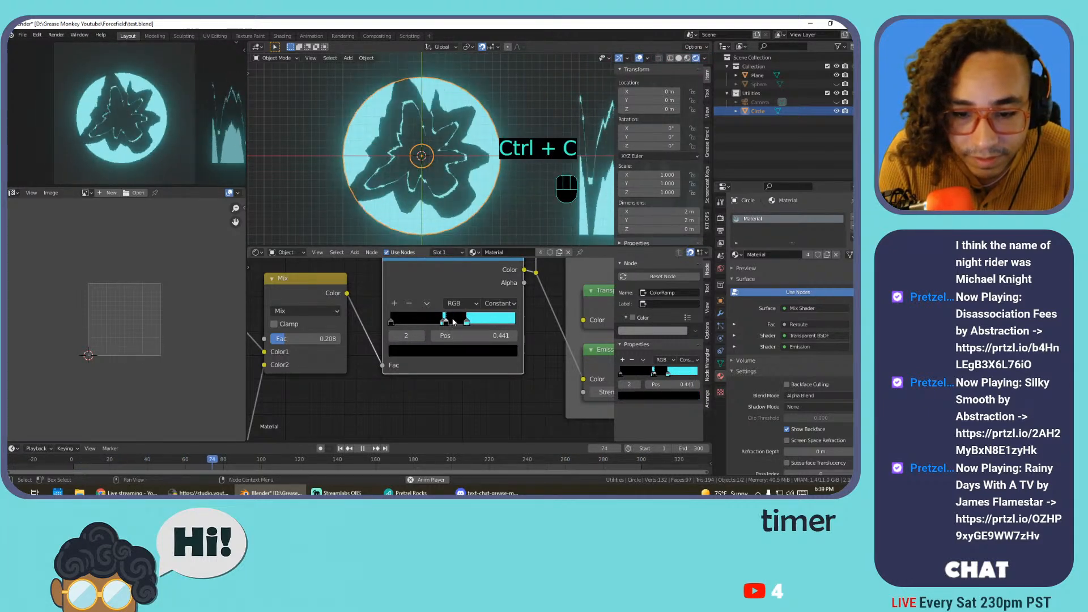
Add a stop to the ColorRamp at about 0.719 and set its colour to black
left_click(395, 302)
mouse_move(451, 327)
left_mouse_down()
mouse_move(485, 329)
mouse_move(451, 330)
left_mouse_up()
key("ctrl+v")
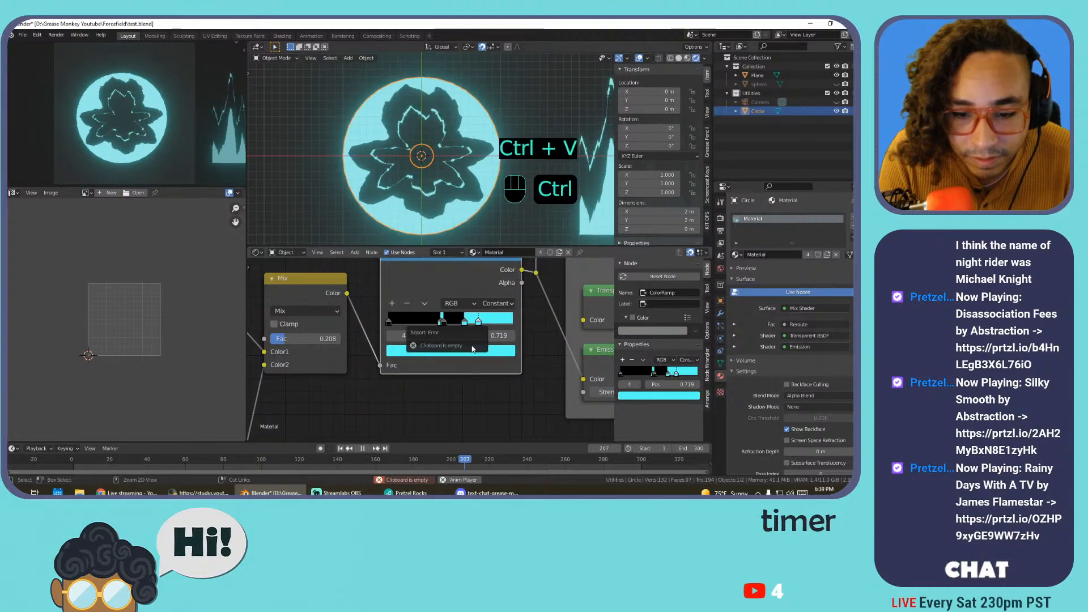
left_click(478, 350)
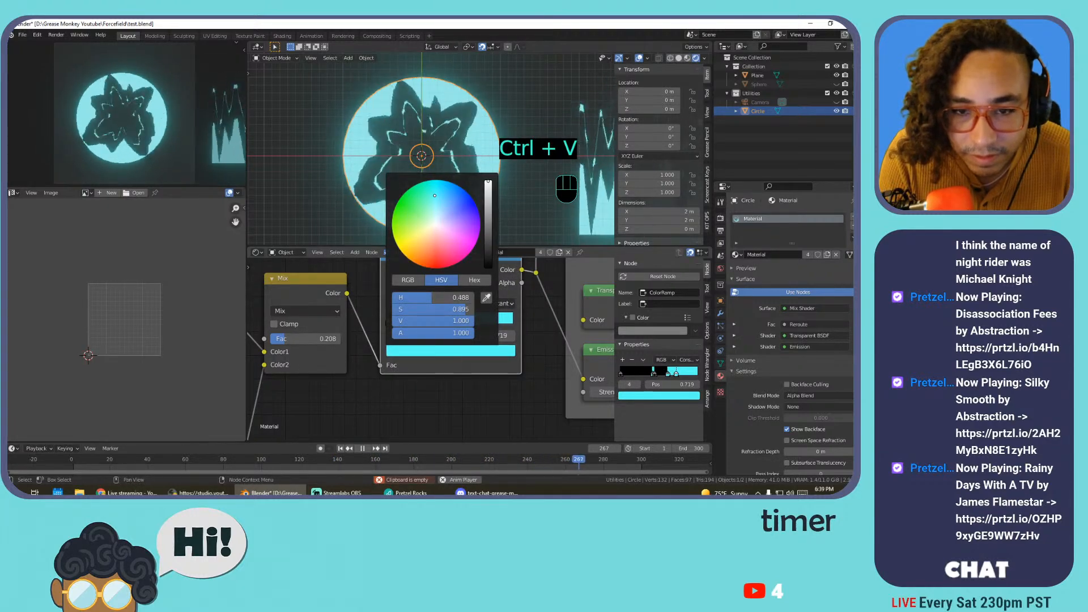
left_click_drag(487, 185, 488, 268)
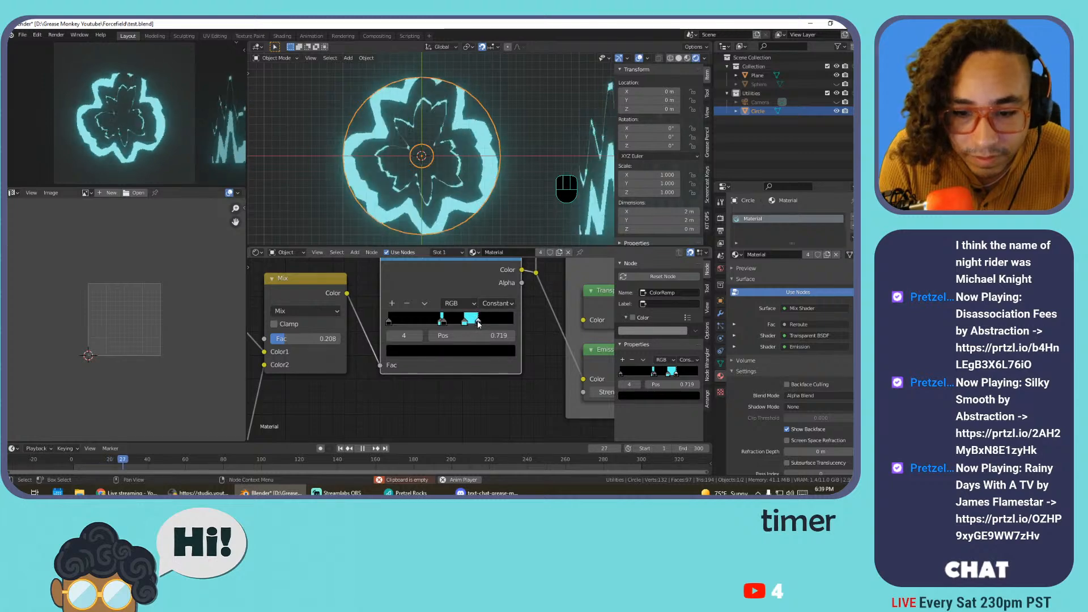
Narrow the ColorRamp's second cyan band, placing stop 3 at about 0.573 and stop 4 at about 0.615
left_click_drag(478, 323, 454, 326)
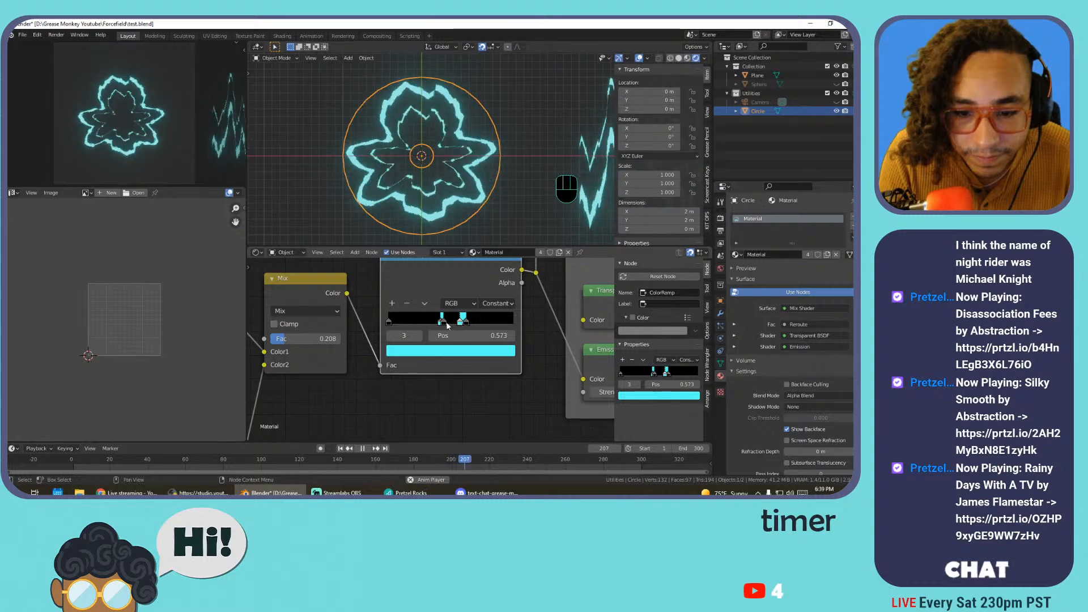
left_click_drag(448, 325, 451, 325)
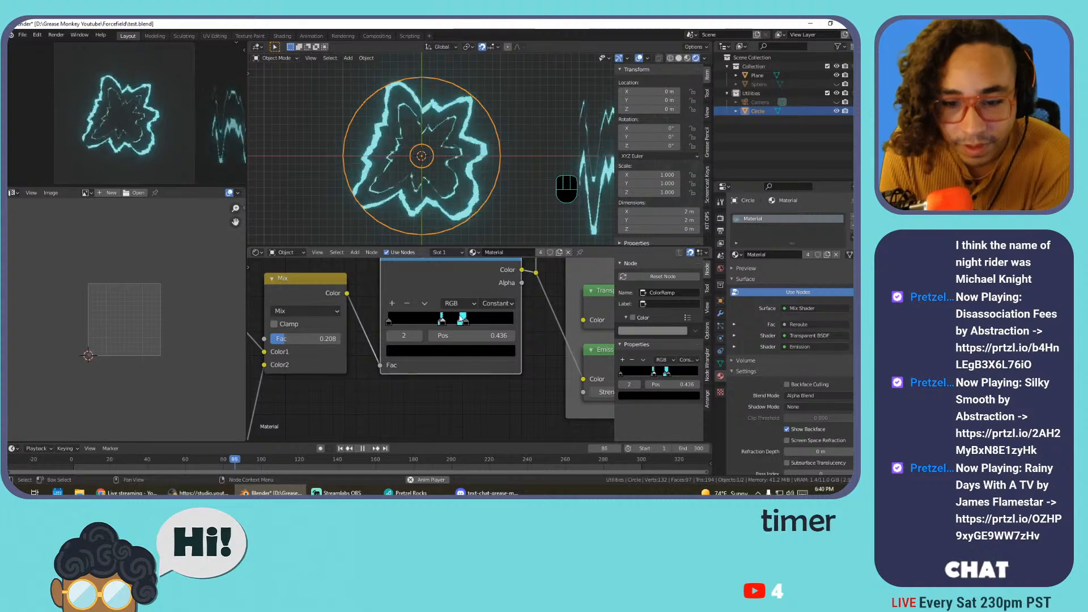
left_click(461, 322)
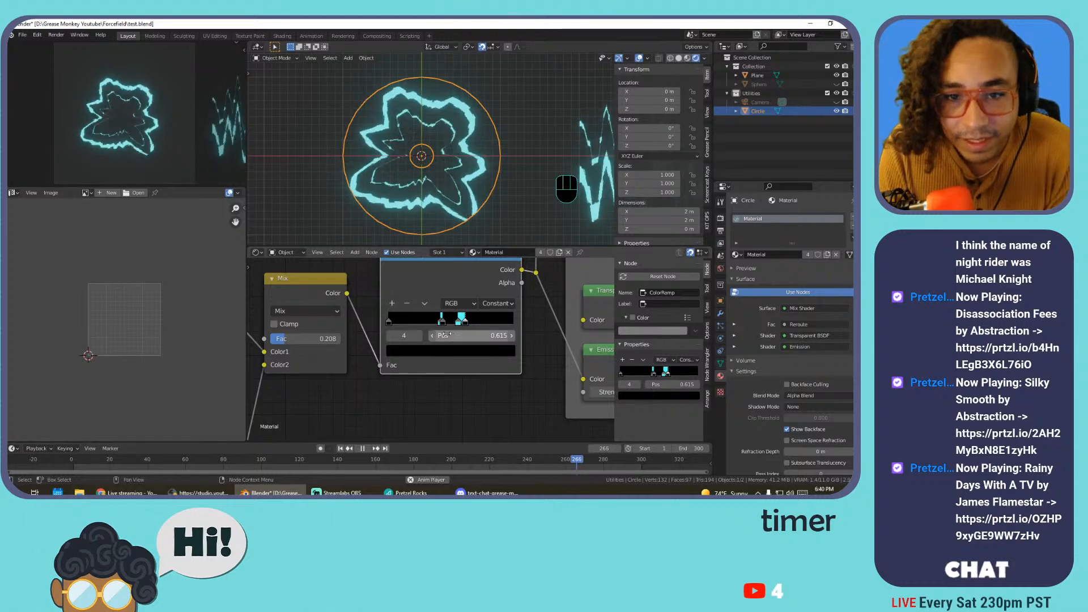
Connect the uppermost Wave Texture in the Add Spikes frame directly to Color2 of the Mix node above the frame, and delete the bypassed Mix node
scroll(413, 345, "down", 8)
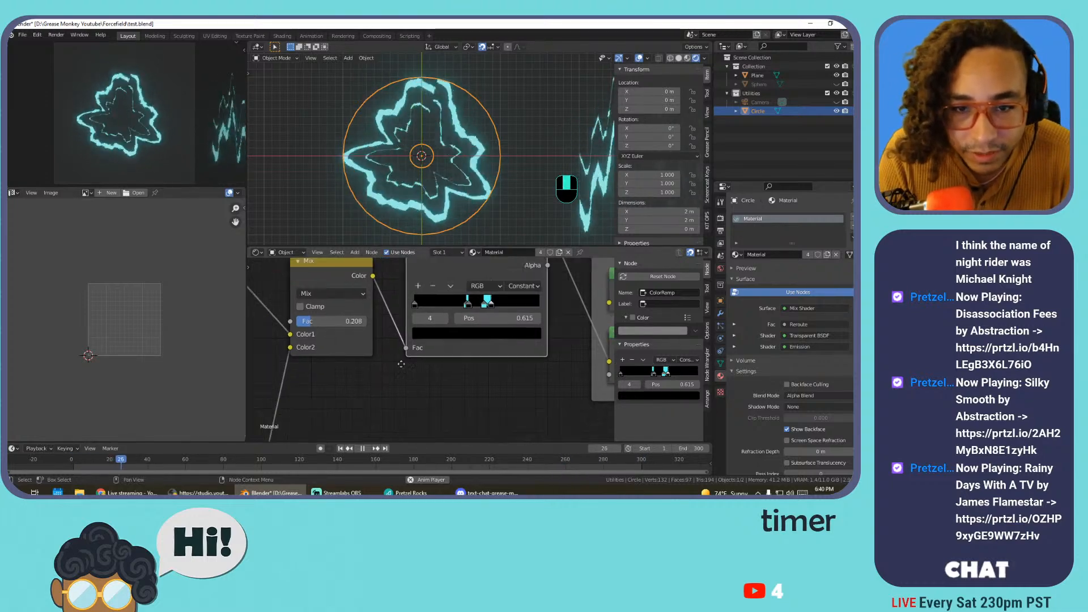
scroll(420, 351, "up", 7)
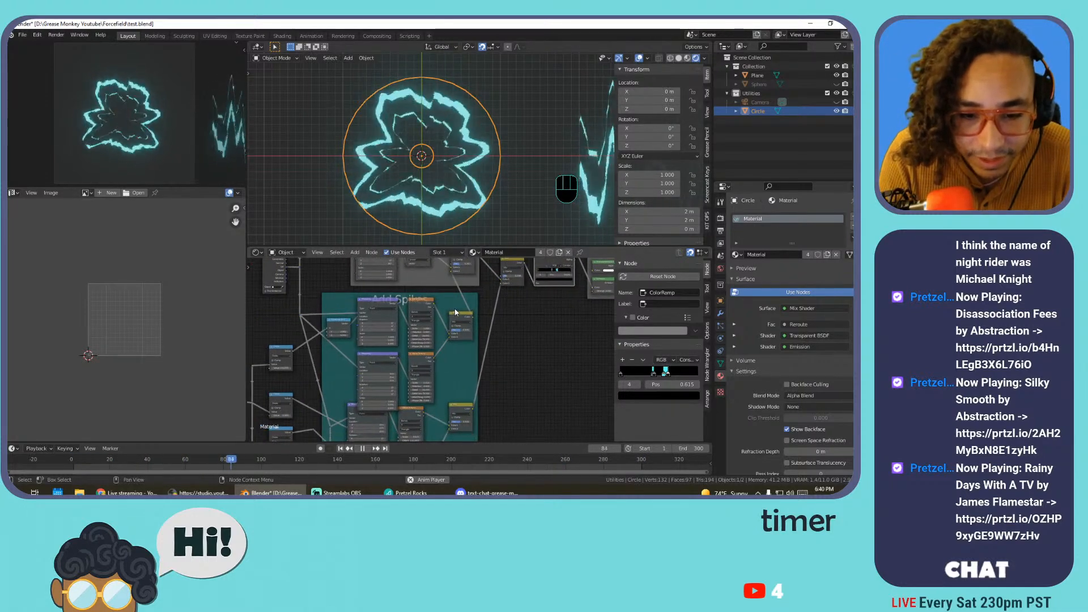
left_click_drag(417, 349, 420, 339)
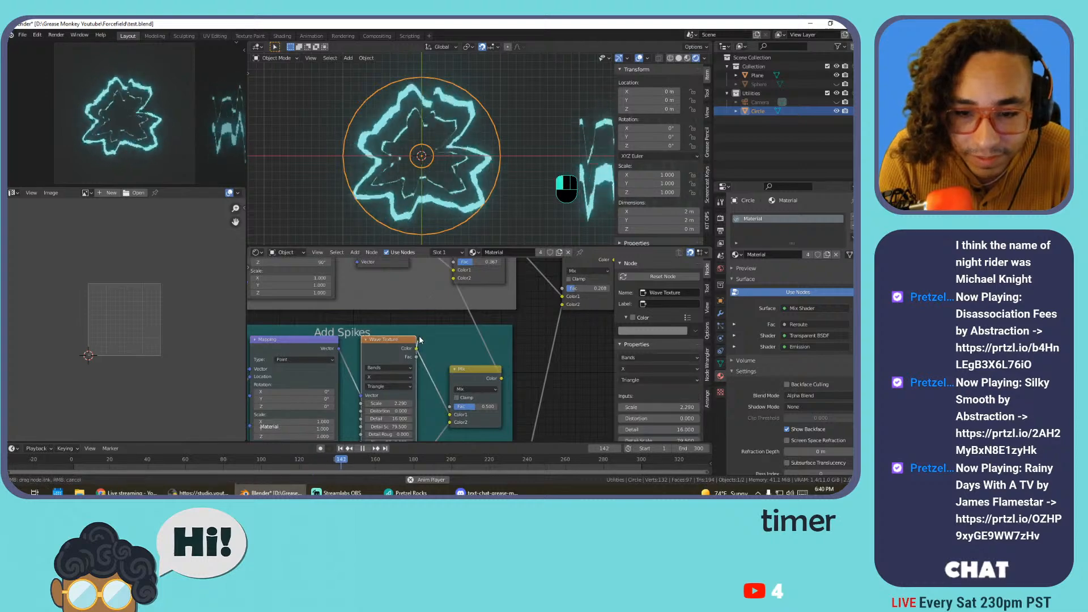
left_click_drag(449, 285, 453, 278)
left_click(466, 373)
key("x")
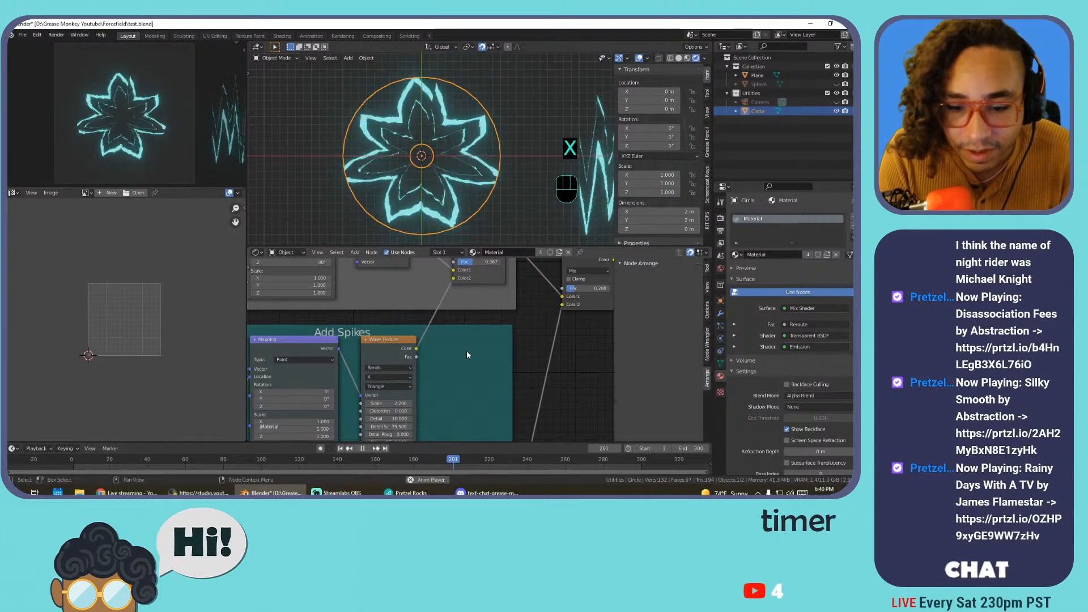
Delete the unused second Wave Texture and its Mapping node from the Add Spikes frame
middle_click_drag(467, 350, 482, 288)
scroll(492, 292, "down", 2)
scroll(437, 340, "down", 2)
left_click(381, 379)
key("x")
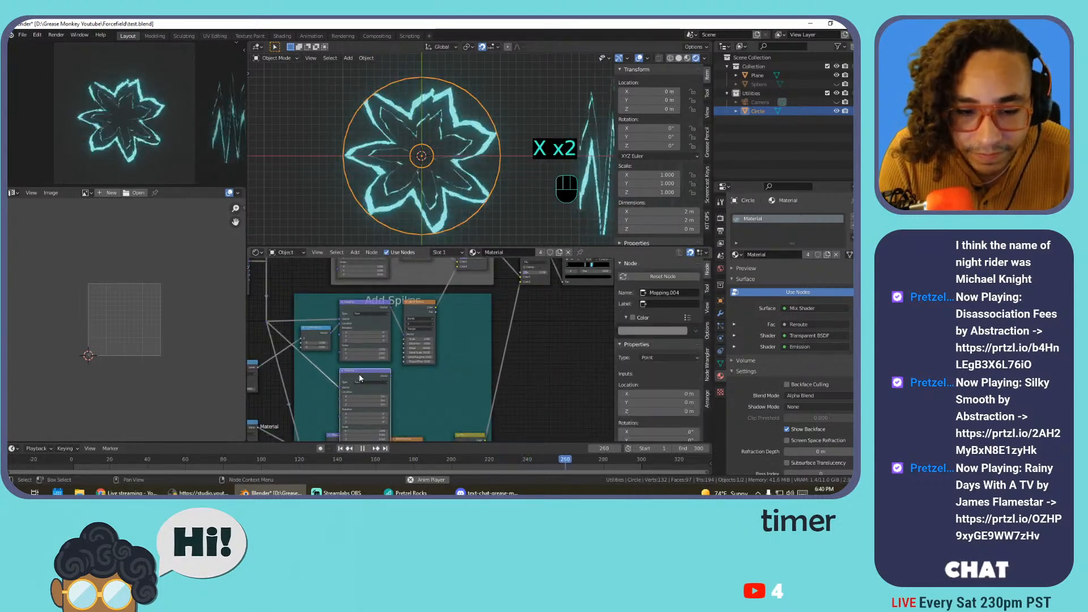
Move the lower Mix node with its Wave Texture and Mapping nodes up to close the gap in the Add Spikes frame
mouse_move(435, 314)
middle_mouse_down()
mouse_move(440, 356)
mouse_move(441, 318)
middle_mouse_up()
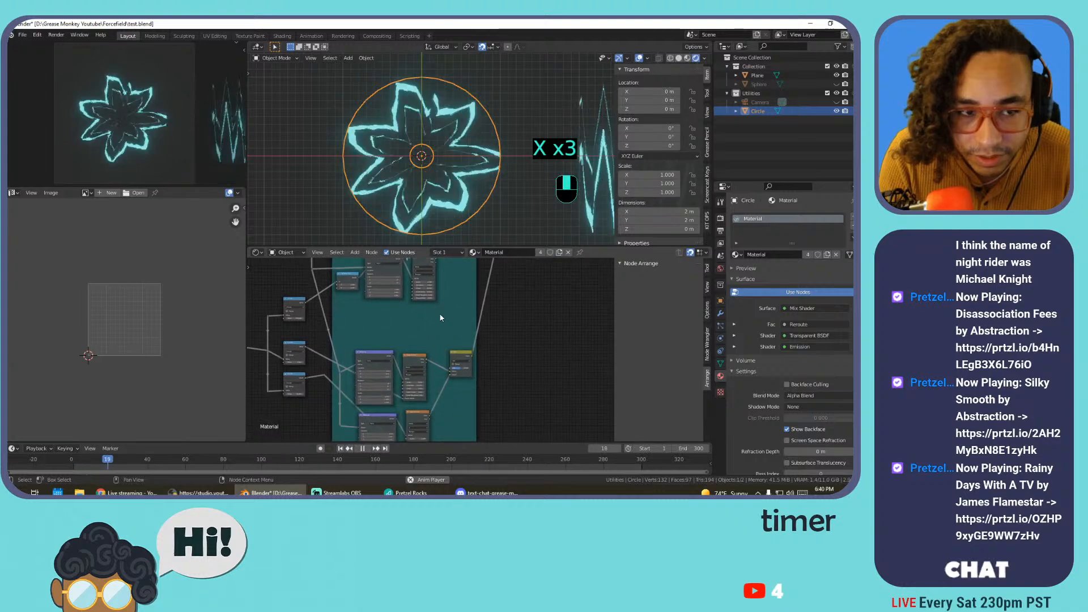
left_click(458, 357)
left_click(407, 357, "shift")
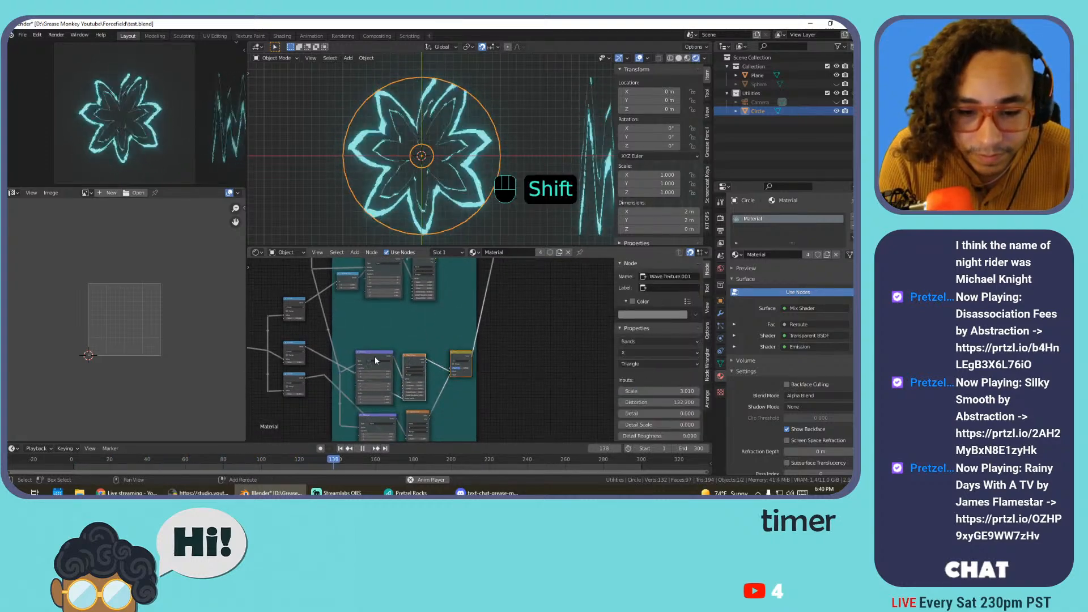
left_click(374, 355, "shift")
left_click(411, 414, "shift")
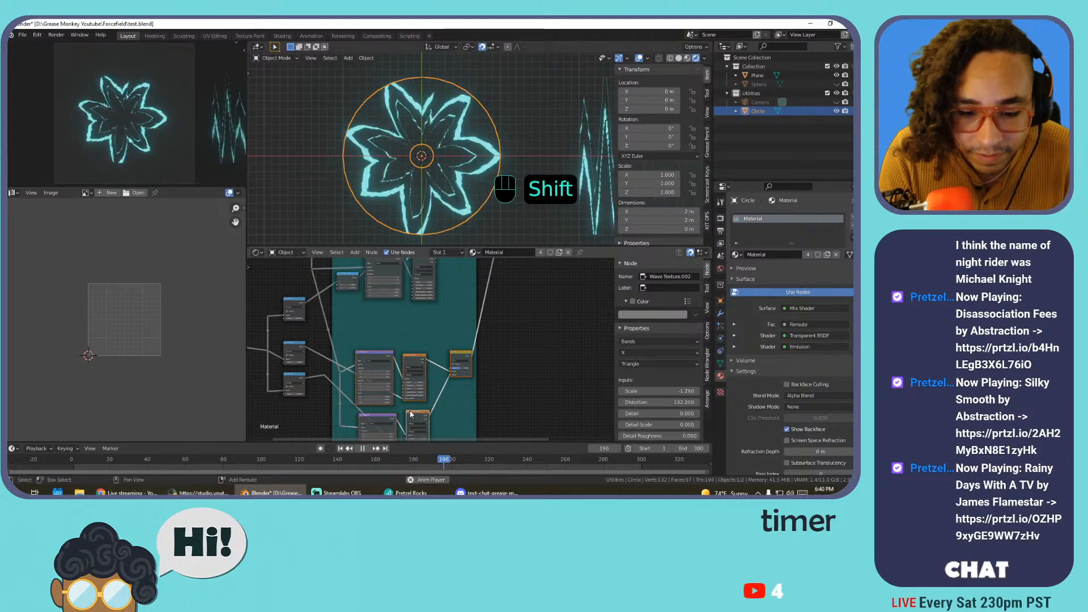
key("g")
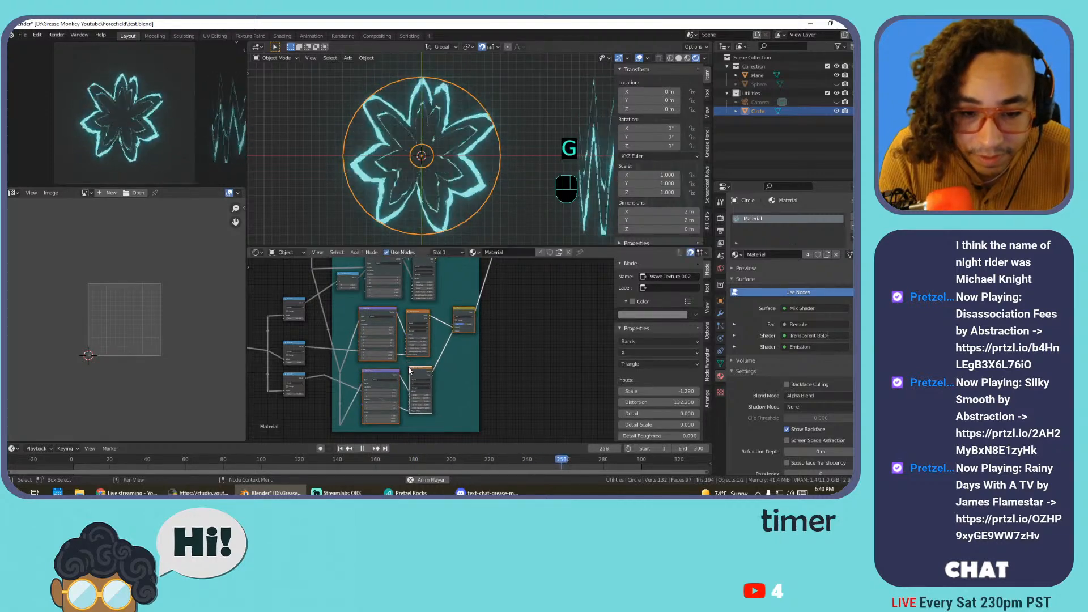
Reposition the reroute points beside the two lower Mapping nodes to tidy their links, and resume playback
left_click(340, 373)
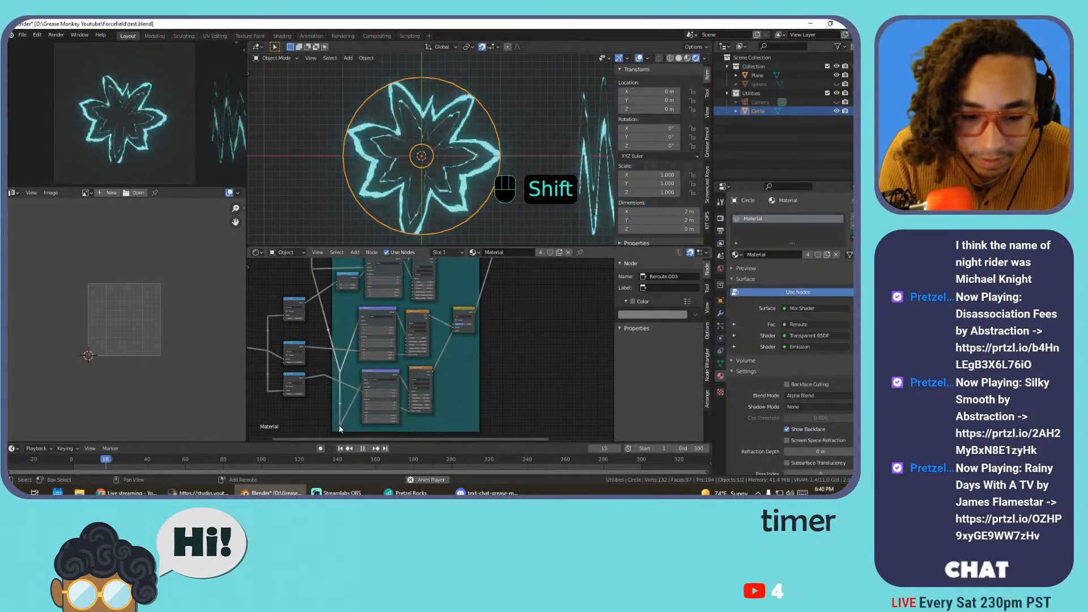
key("g")
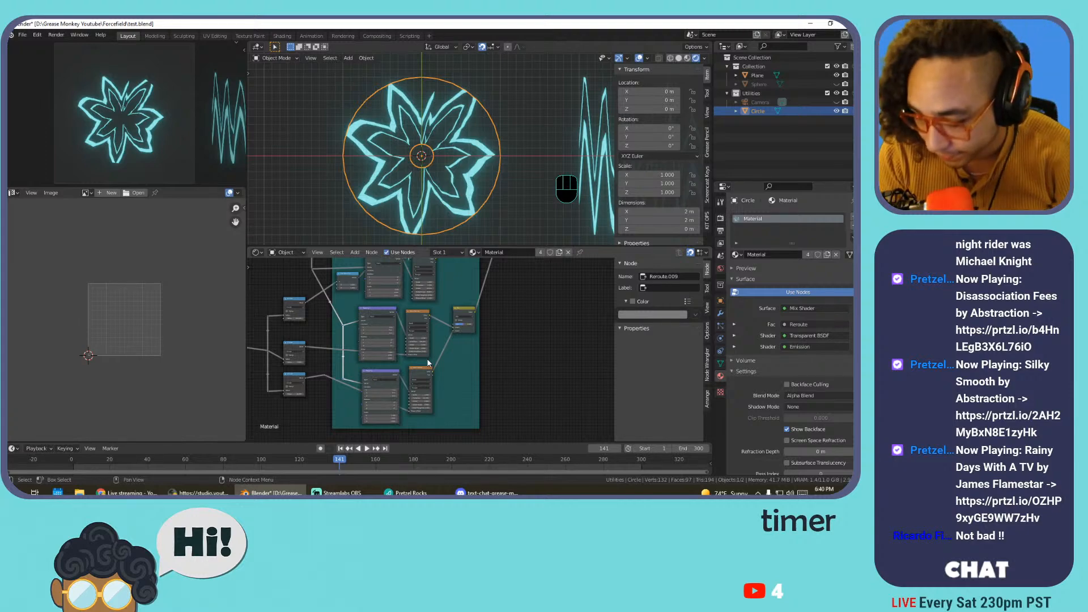
key("space")
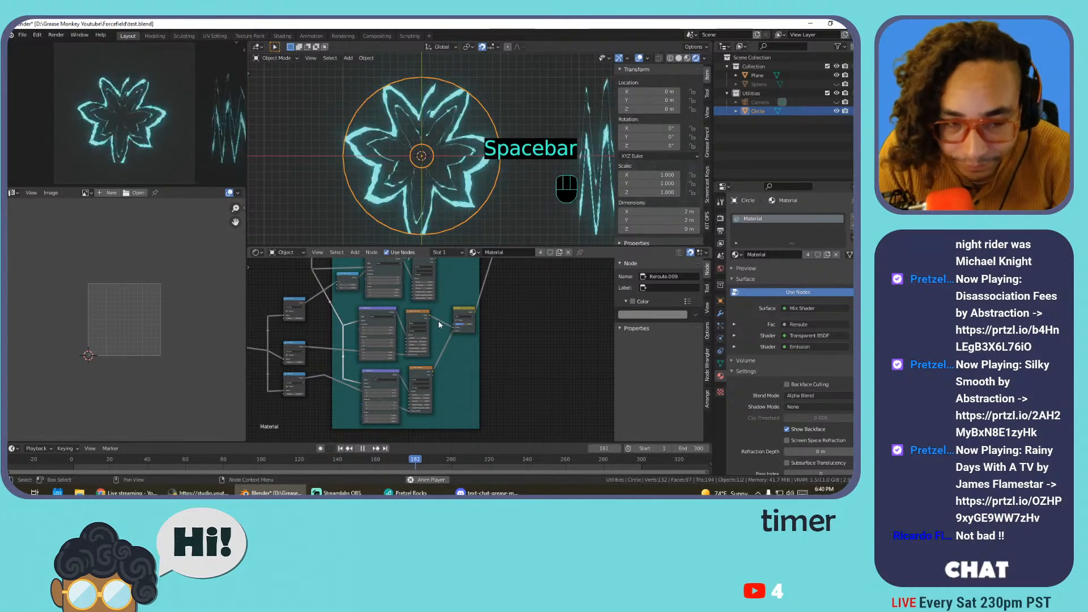
Try other scale values on the upper Wave Texture feeding the lower Mix node, and undo the changes
scroll(431, 310, "up", 1)
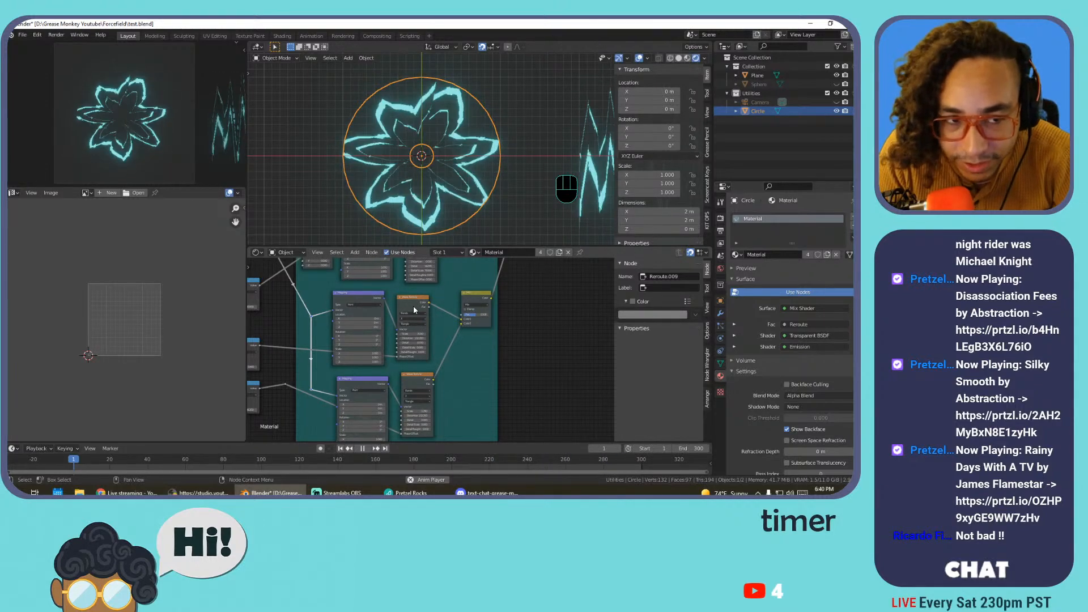
scroll(416, 326, "up", 2)
scroll(415, 326, "up", 1)
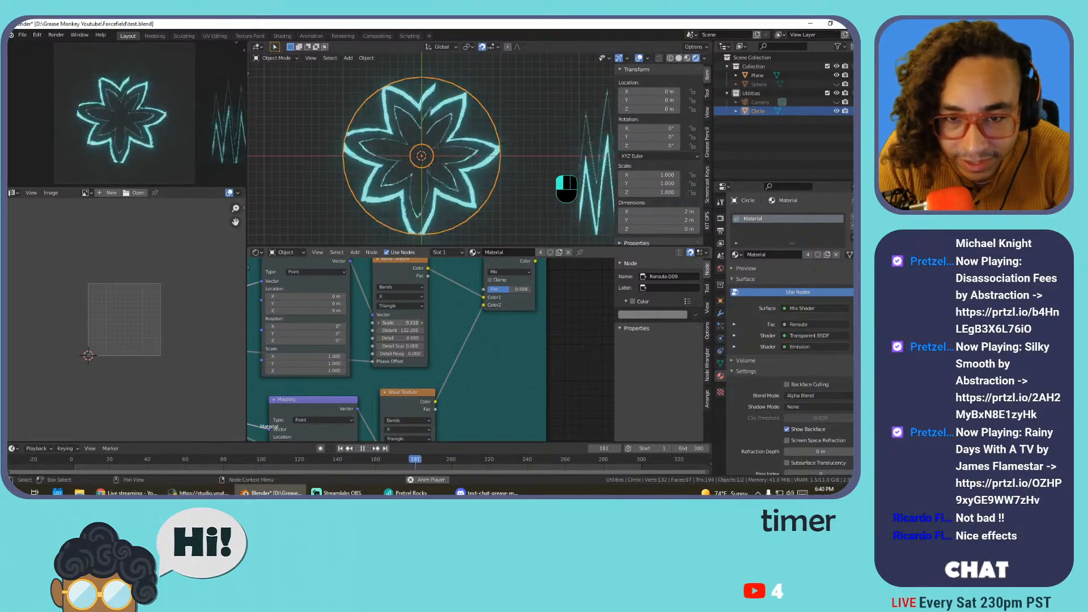
middle_click_drag(380, 324, 498, 318)
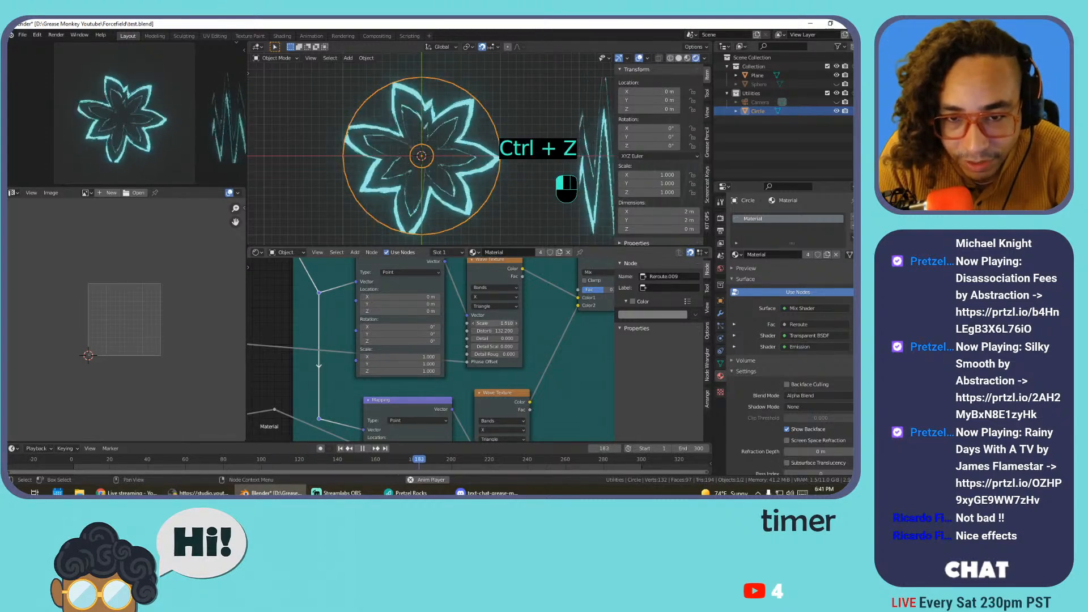
key("ctrl+z")
key("ctrl+z")
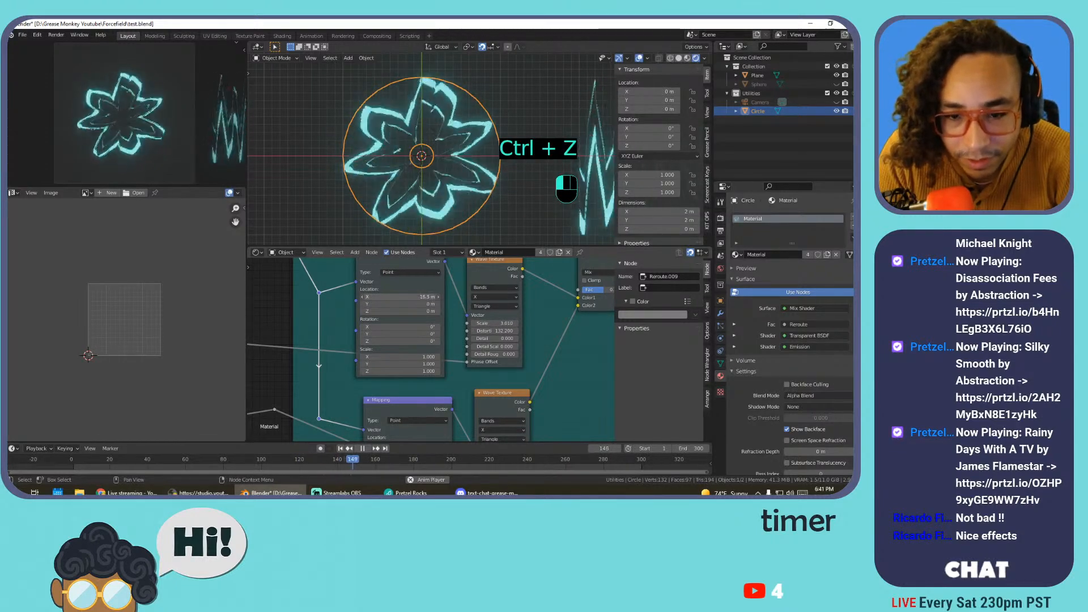
Try other scale values on the lowest Wave Texture in the Add Spikes frame, and undo the changes
middle_click_drag(501, 430, 420, 345)
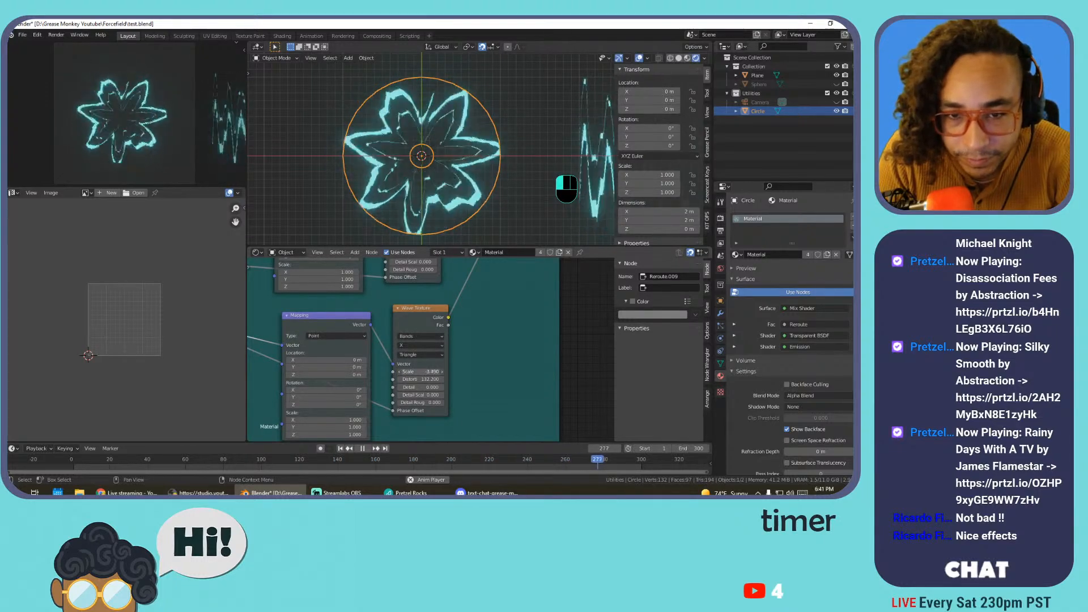
key("ctrl+z")
scroll(417, 355, "down", 4)
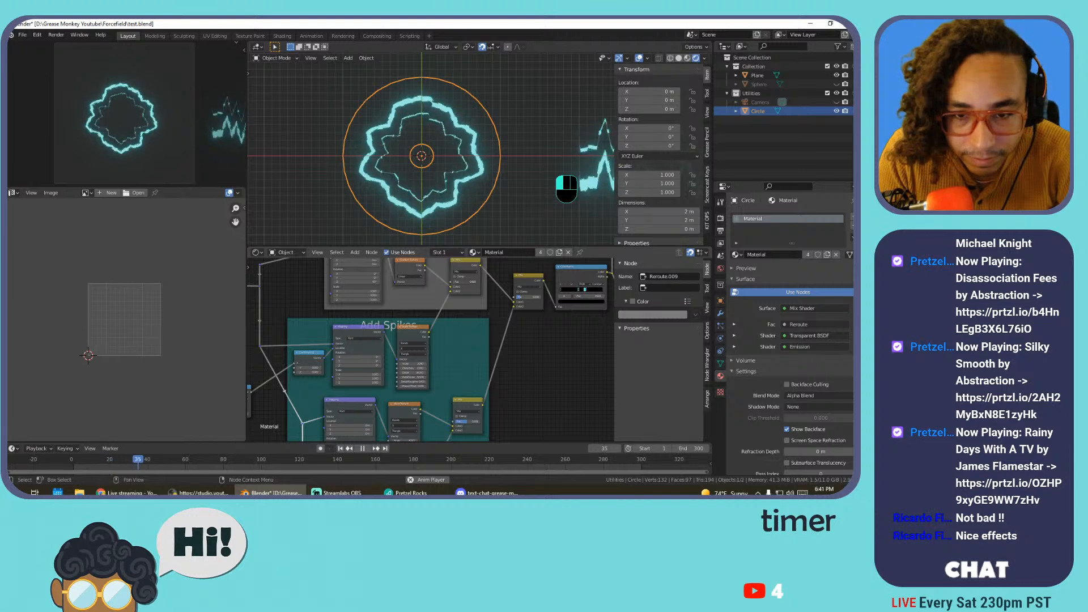
Undo the trial edits to the Divide nodes, set the middle Divide node's value to 2, and the lowest one's to about 1
scroll(466, 278, "up", 7)
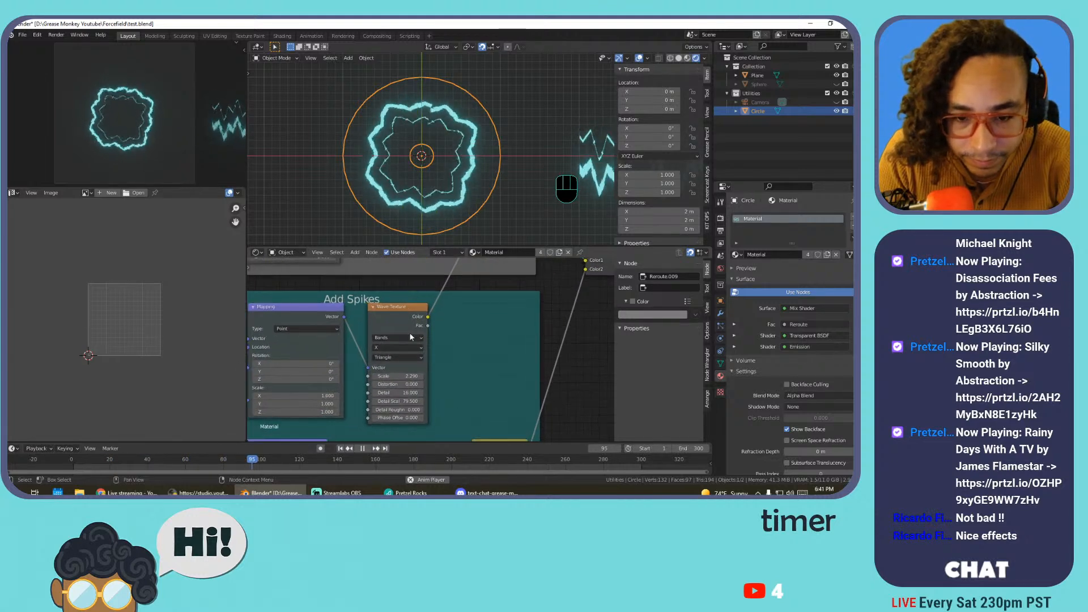
middle_click_drag(422, 370, 251, 336)
middle_click_drag(275, 427, 365, 360)
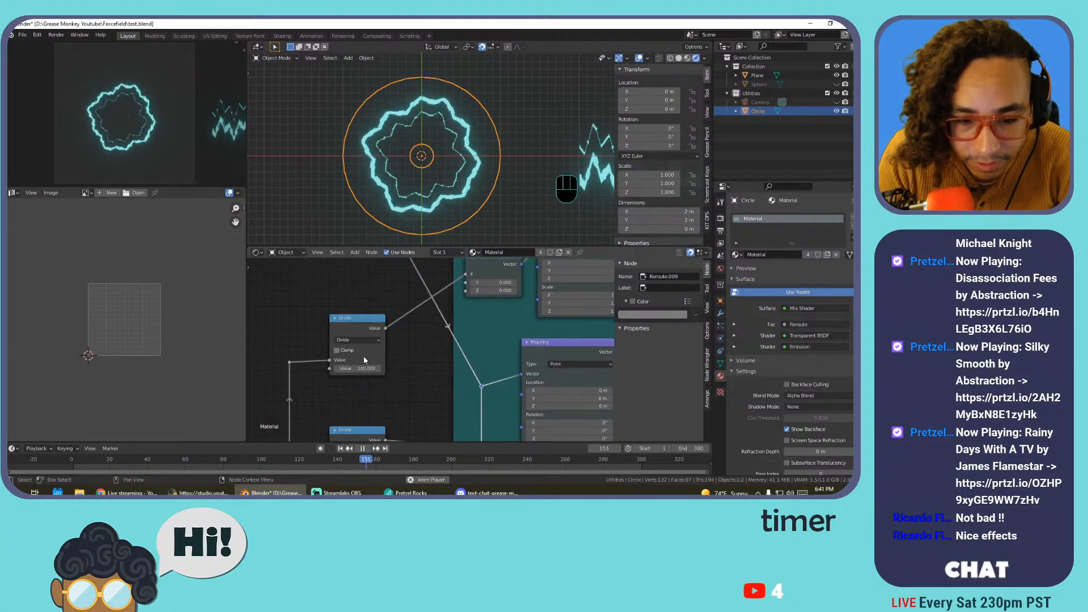
key("ctrl+z")
key("ctrl+z")
key("ctrl+z")
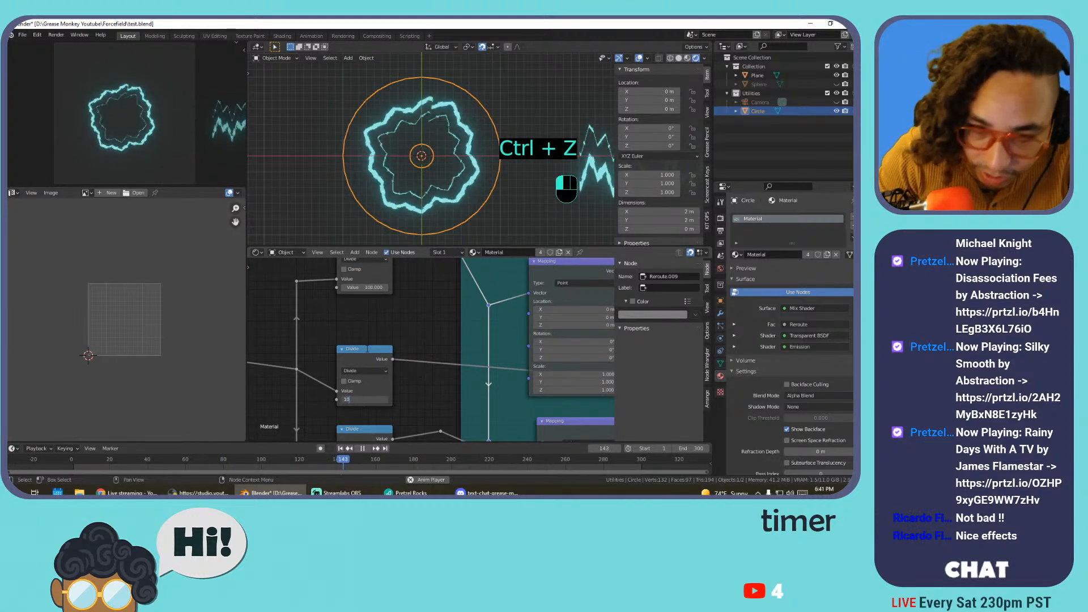
type("0")
middle_click_drag(363, 425, 366, 373)
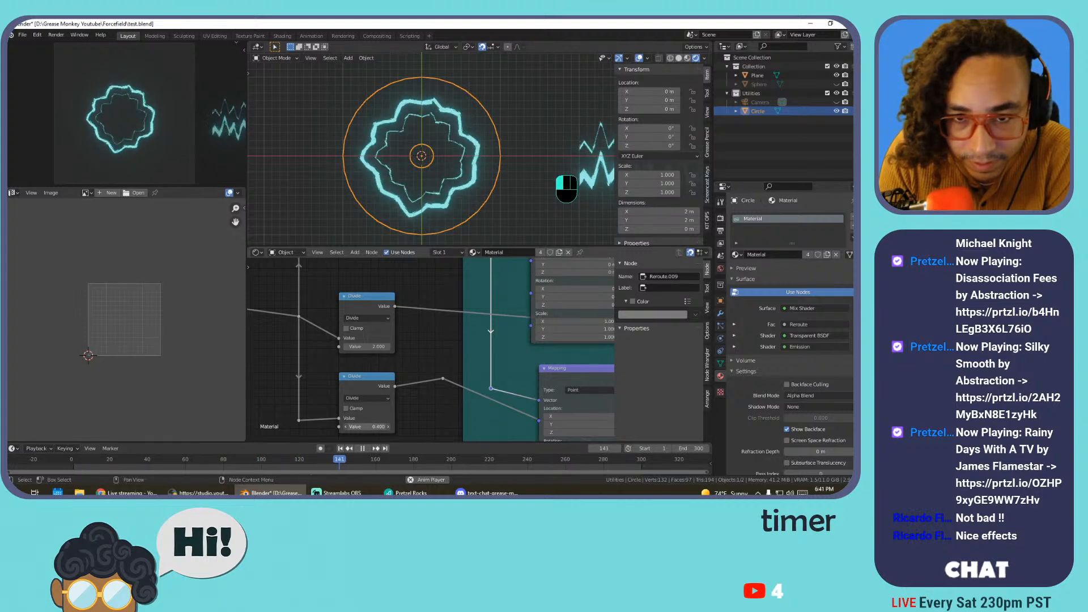
left_click_drag(369, 429, 340, 429)
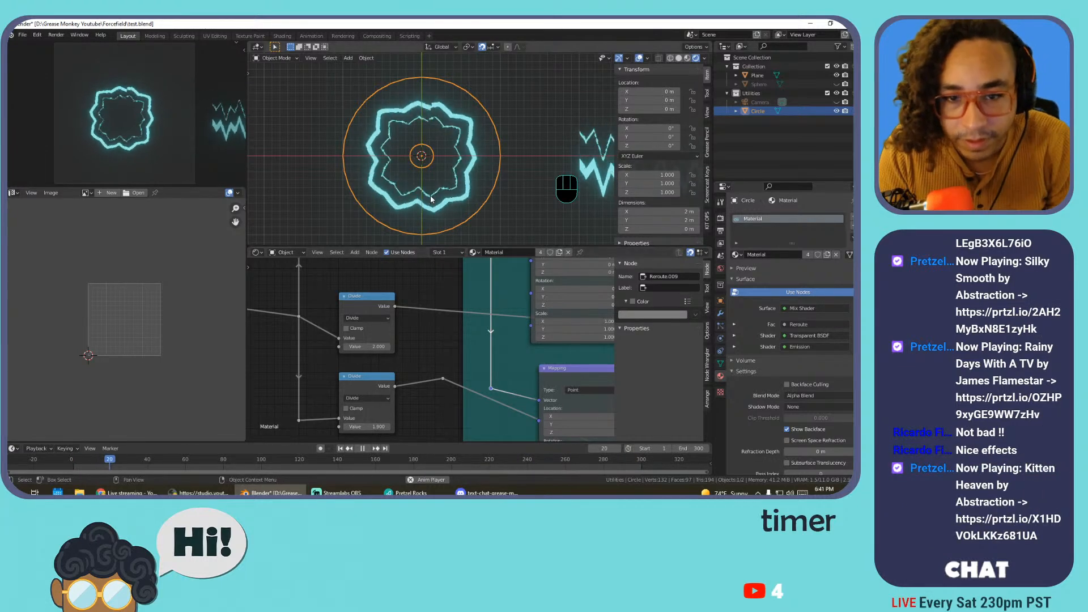
Select the whole ring mesh in Edit Mode, rotate its UVs a quarter turn, and move them back over the UV grid
key("Tab")
key("a")
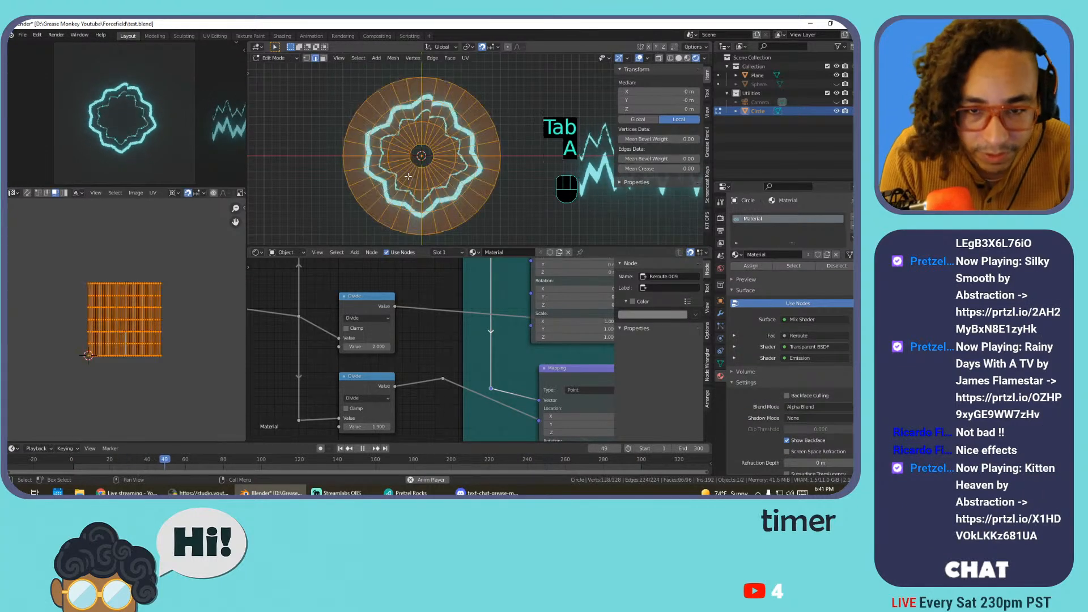
key("r")
left_click(149, 262)
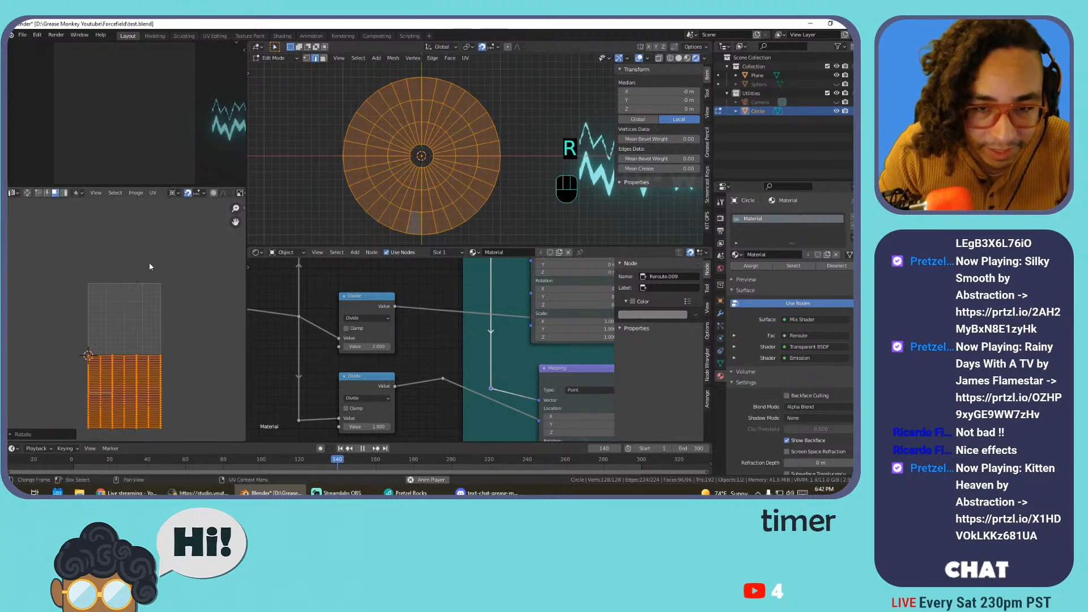
key("g")
left_click(147, 256)
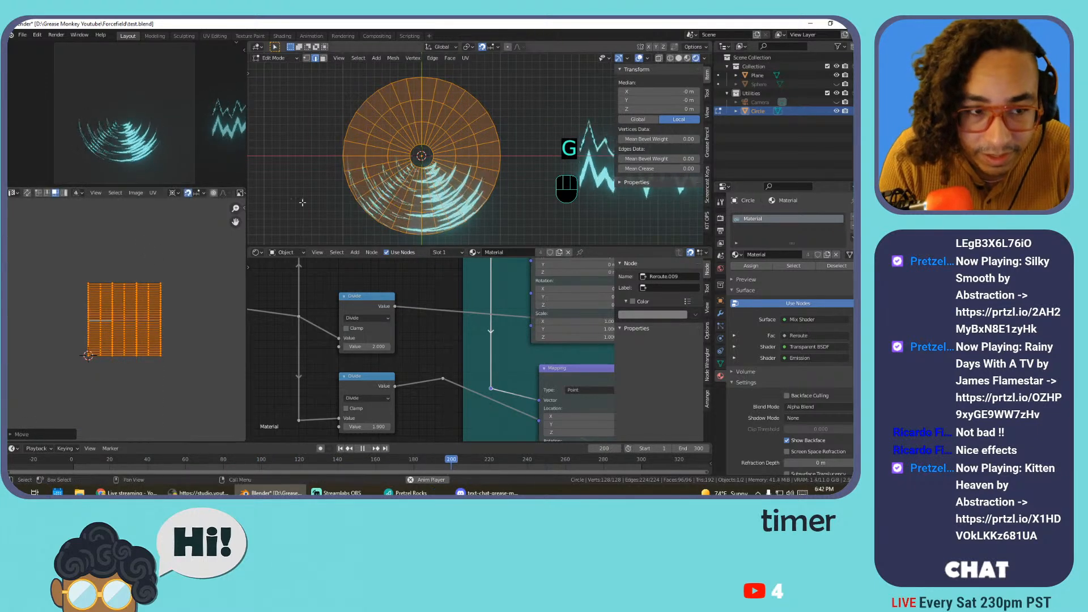
key("Tab")
key("Tab")
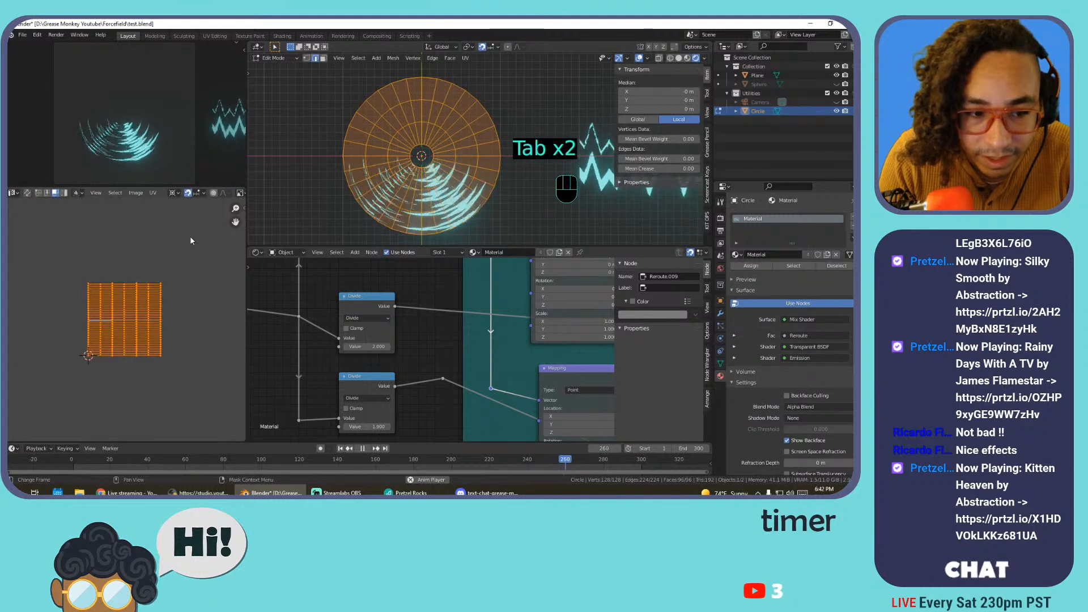
Rotate the ring's UVs another 90 degrees, move them 1 unit along Y, and return to Object Mode
type("r")
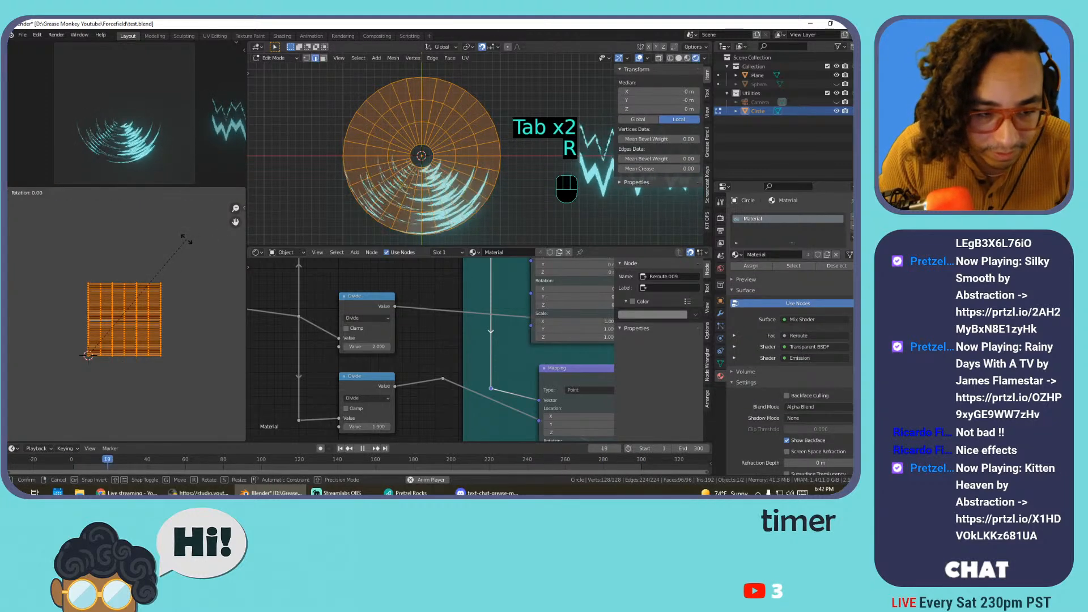
type("90")
key("Return")
type("gy1")
key("Return")
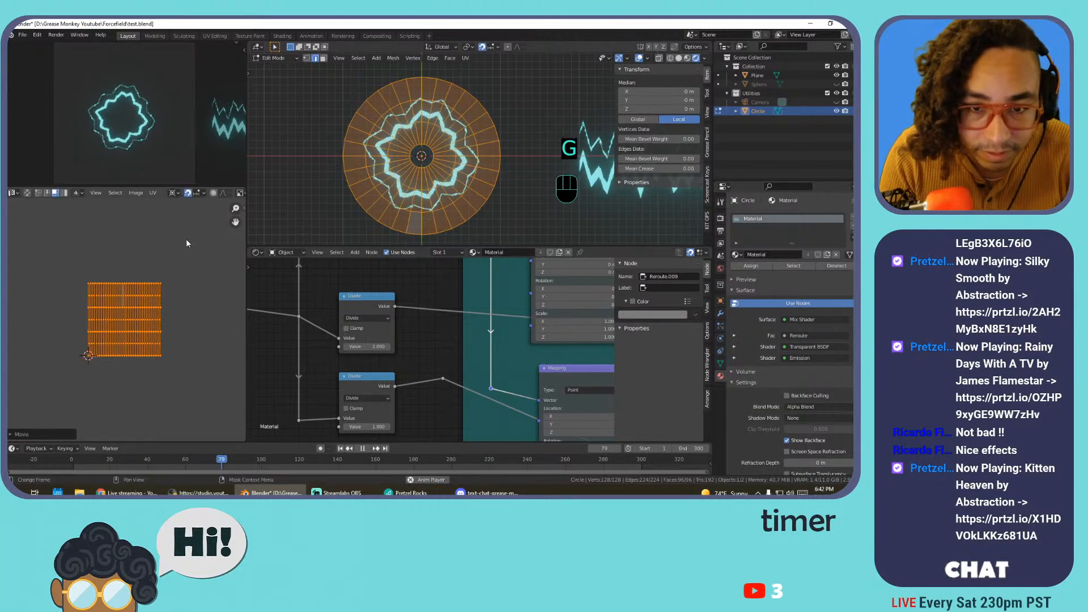
key("Tab")
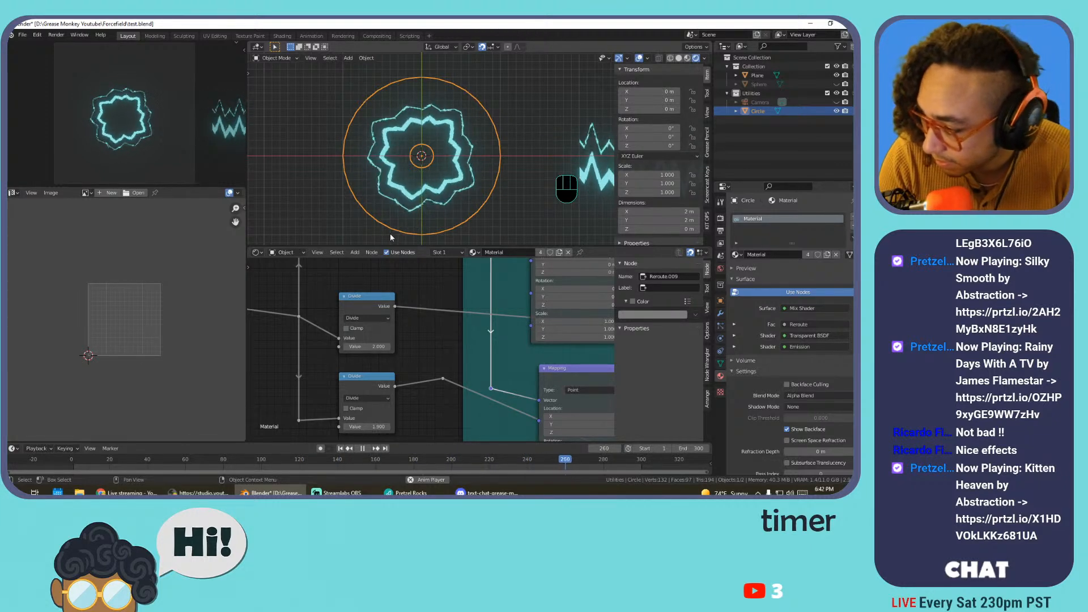
Change the wave profile of the top Wave Texture in the Add Spikes frame from Triangle to Saw
scroll(418, 319, "down", 6)
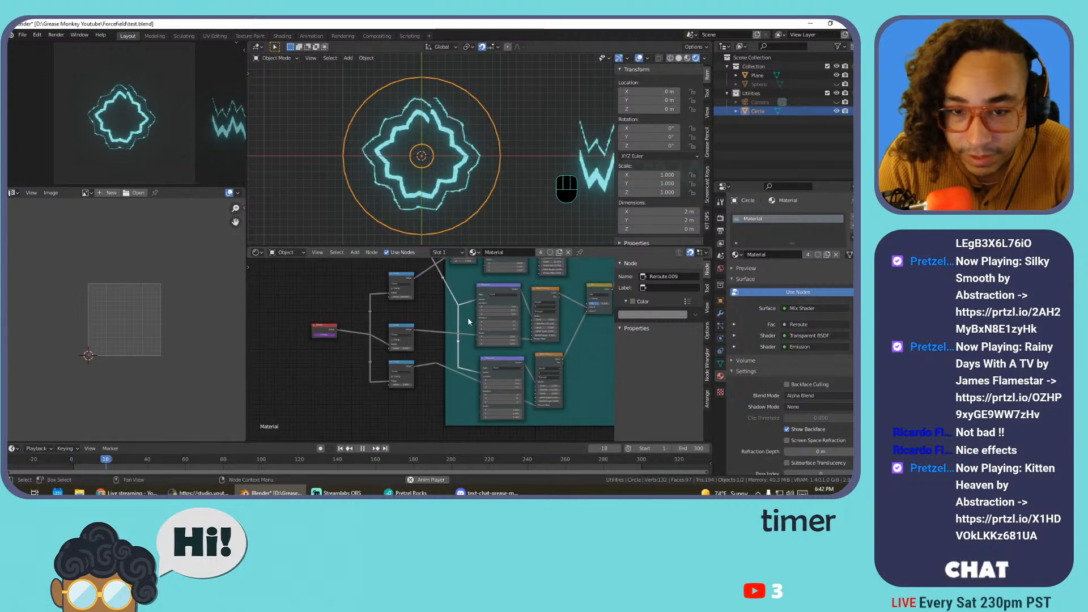
middle_click_drag(469, 315, 378, 365)
scroll(434, 327, "up", 2)
scroll(434, 327, "up", 4)
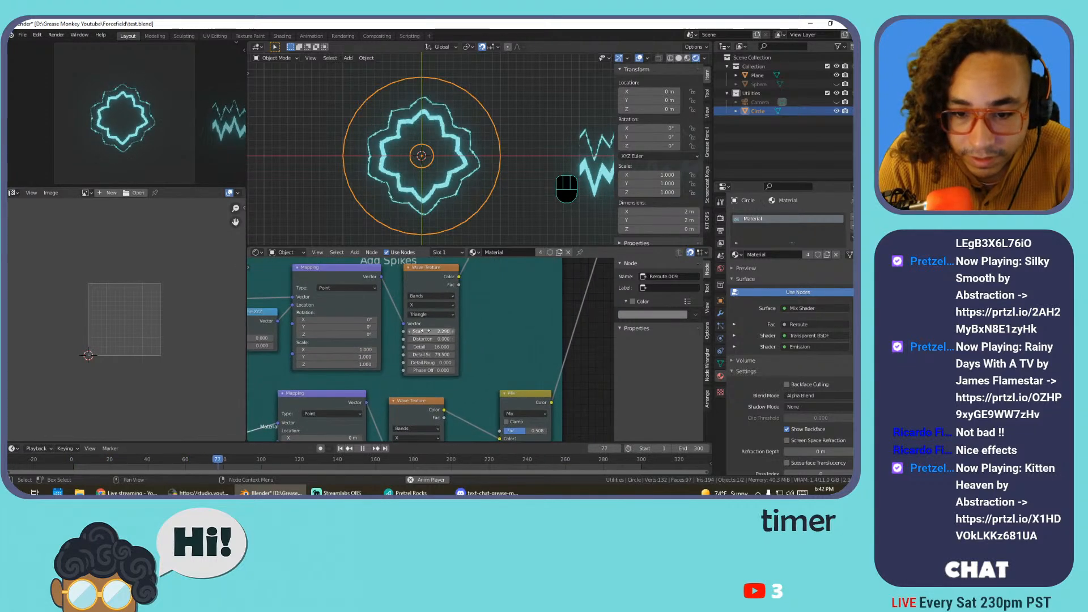
left_click(439, 311)
left_click(430, 331)
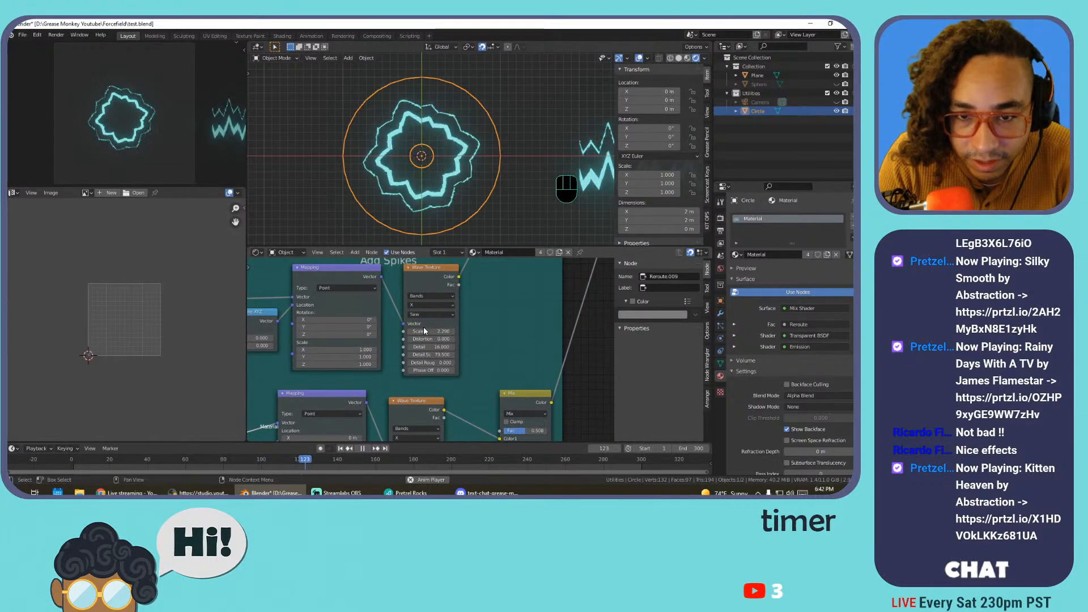
Set the wave profile of the two lower Wave Textures in the Add Spikes frame to Saw
middle_click_drag(481, 354, 499, 274)
left_click(433, 368)
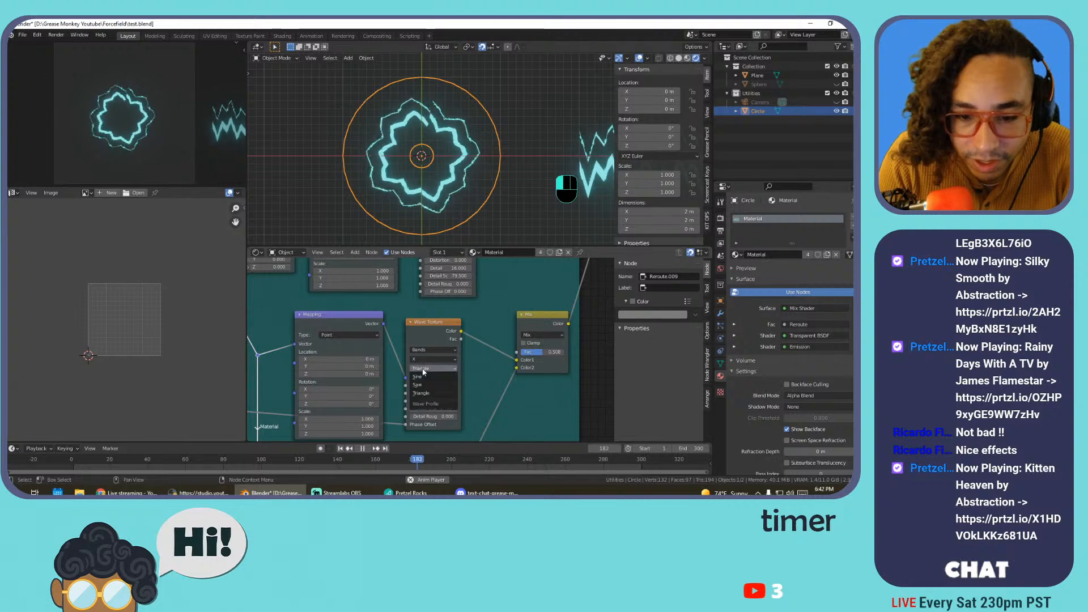
left_click(429, 386)
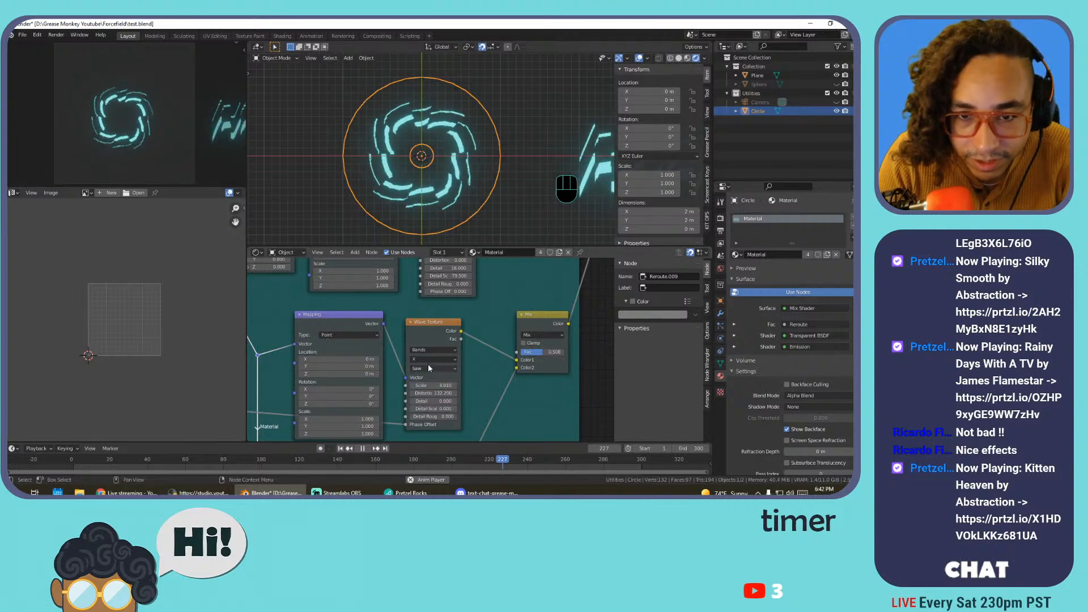
middle_click_drag(478, 356, 470, 298)
scroll(485, 318, "down", 2)
scroll(454, 383, "up", 1)
left_click(455, 381)
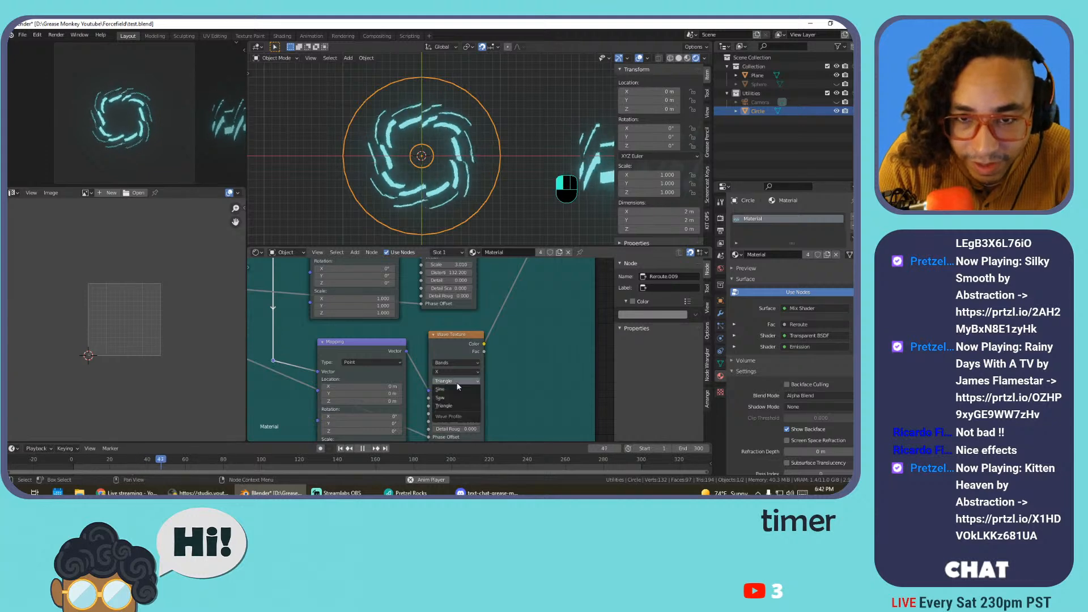
left_click(440, 397)
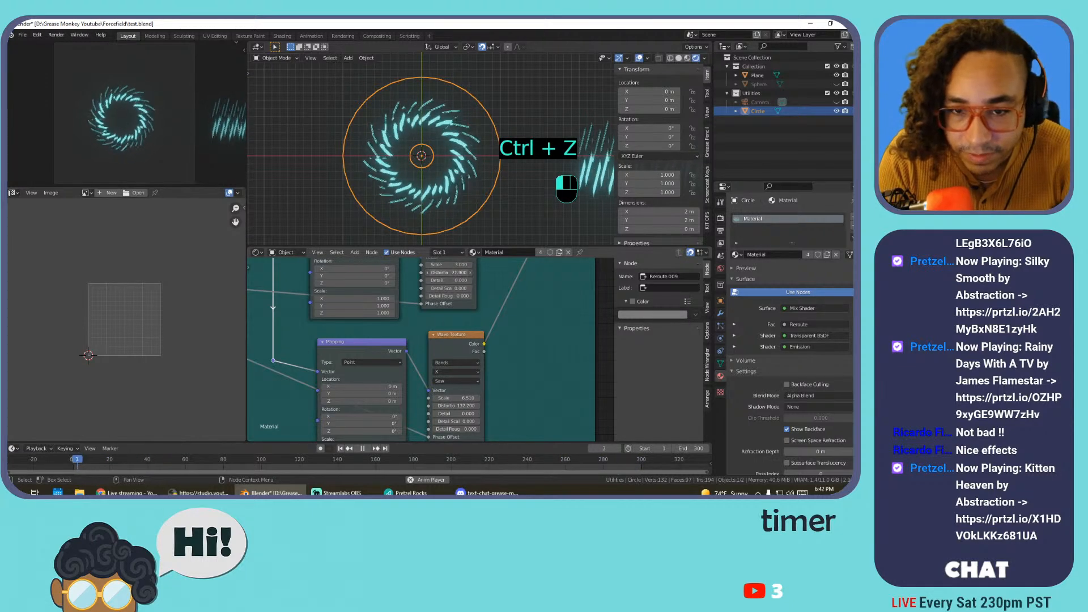
Adjust the distortion of the middle Wave Texture to about 32.4, and undo the further trial changes to the spike settings
left_click_drag(452, 273, 493, 272)
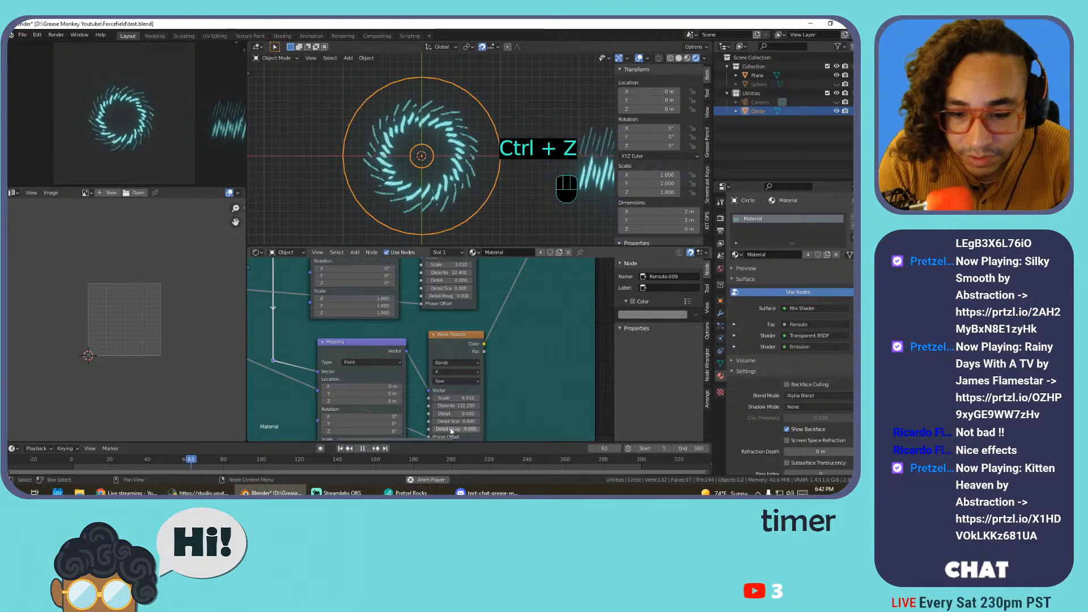
key("ctrl+z")
key("ctrl+z")
key("ctrl+z")
key("ctrl+z")
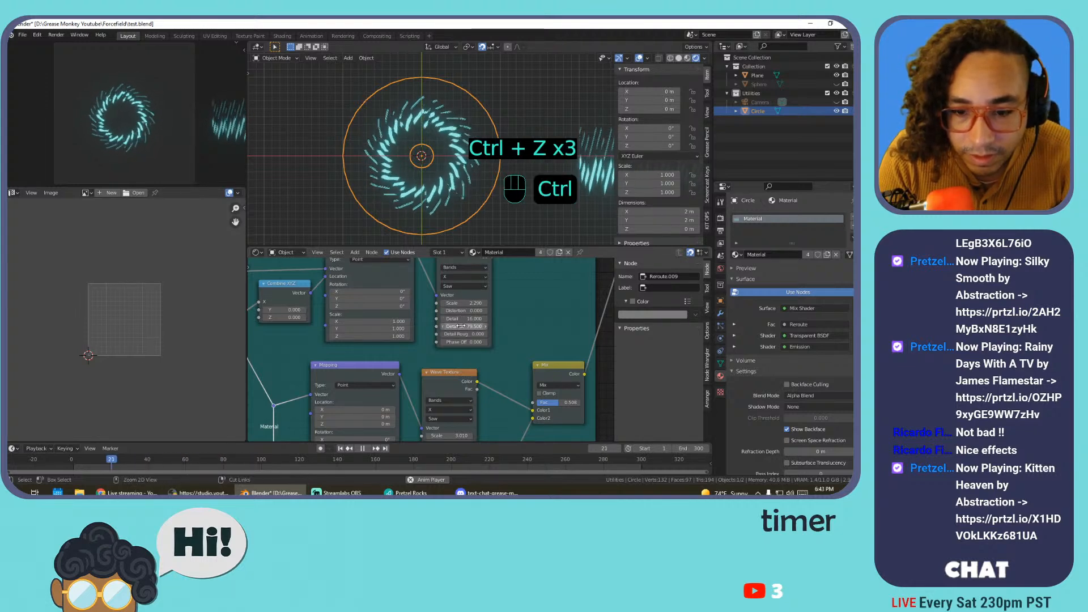
key("ctrl+z")
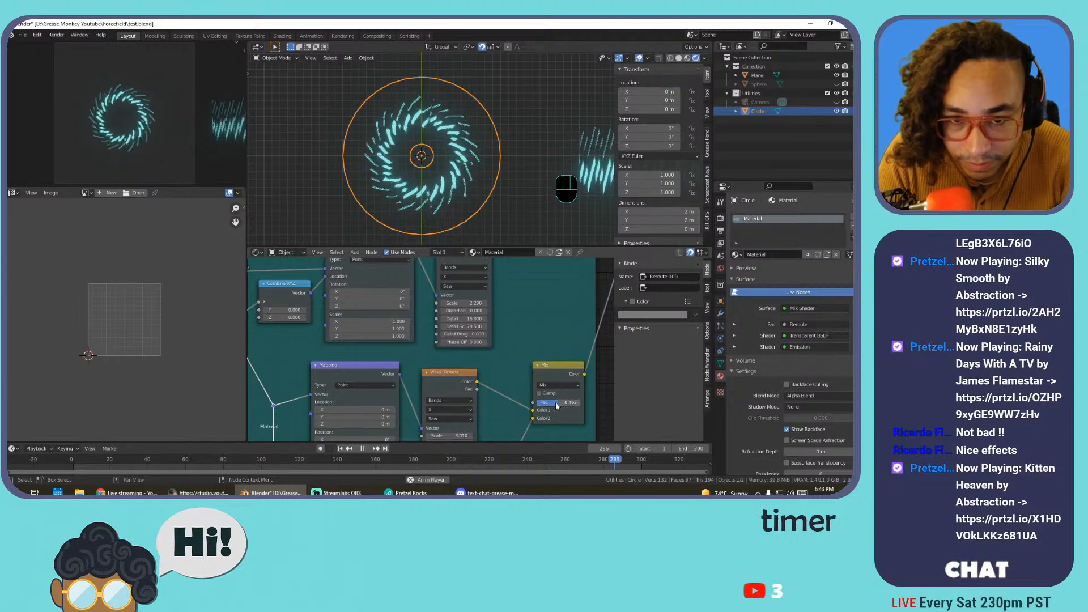
Adjust the Mix node factors so the streaks reach further out, and view the ring from a low angle
scroll(416, 342, "down", 5)
scroll(415, 342, "up", 3)
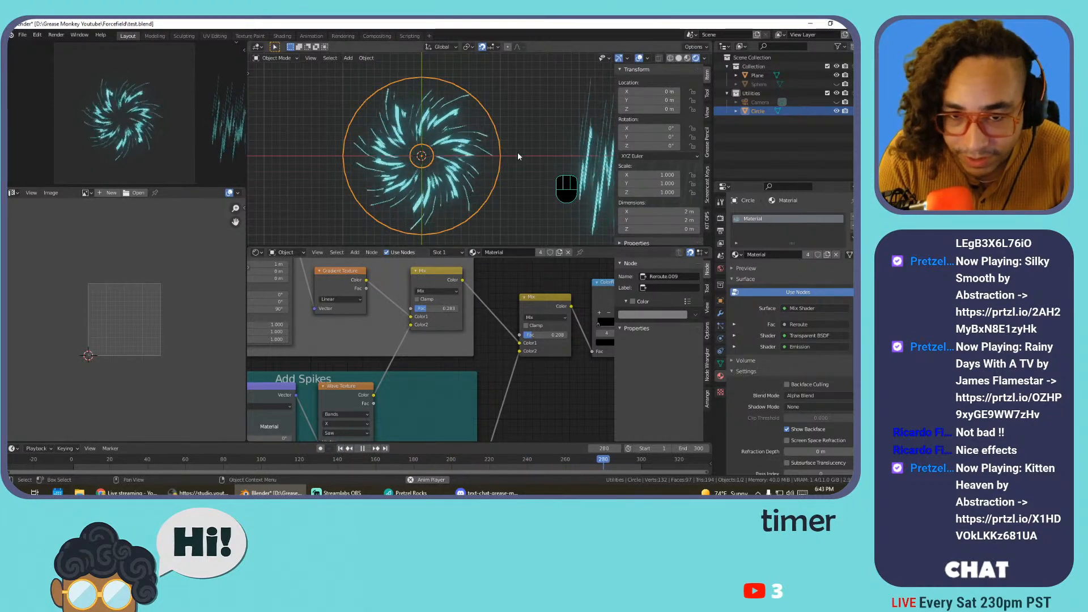
middle_click_drag(456, 161, 477, 93)
scroll(465, 148, "up", 6)
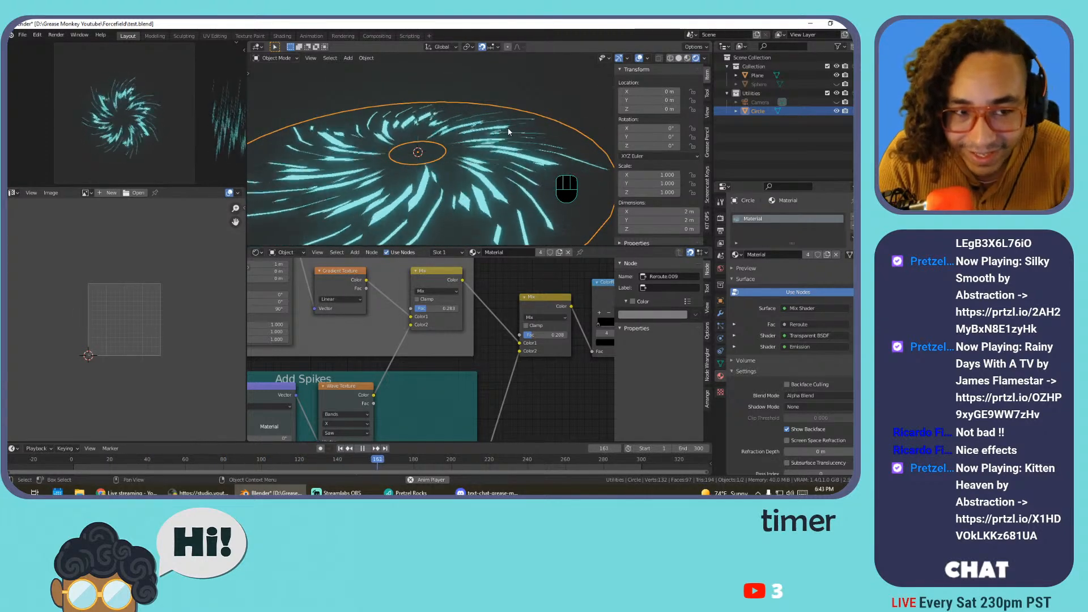
Enable Bloom in the render settings and increase the strength of the Emission node in the MASKING frame
left_click(720, 217)
left_click(738, 288)
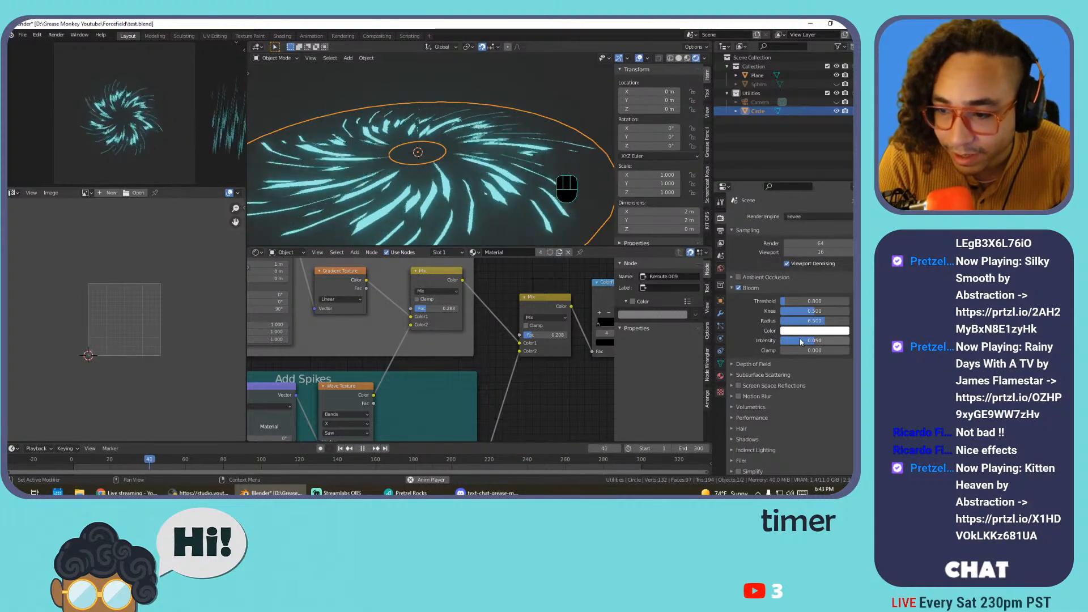
scroll(567, 369, "down", 1)
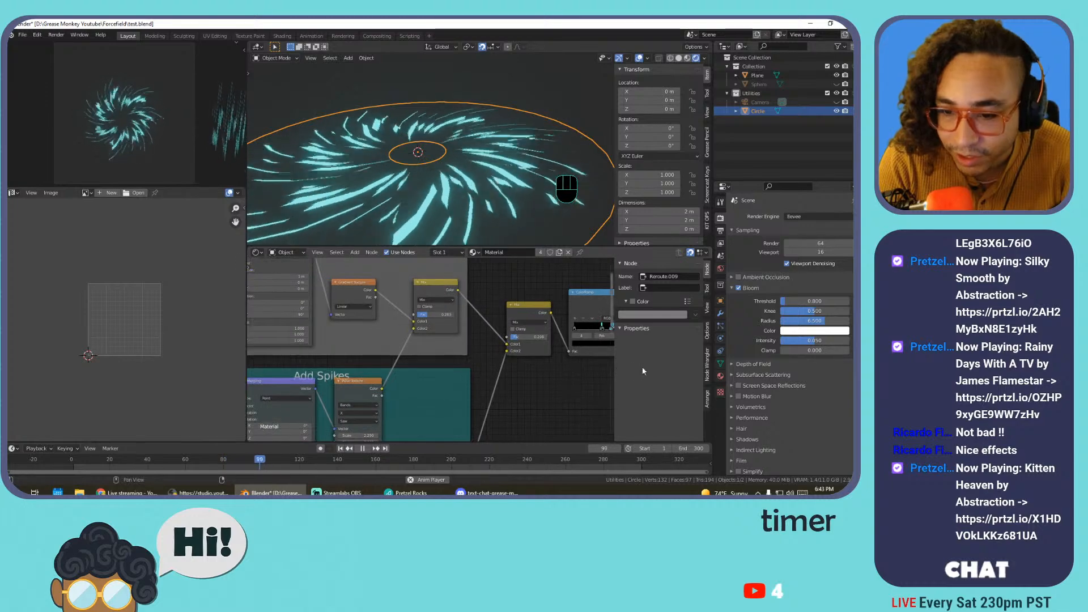
middle_click_drag(567, 368, 420, 440)
scroll(440, 393, "up", 2)
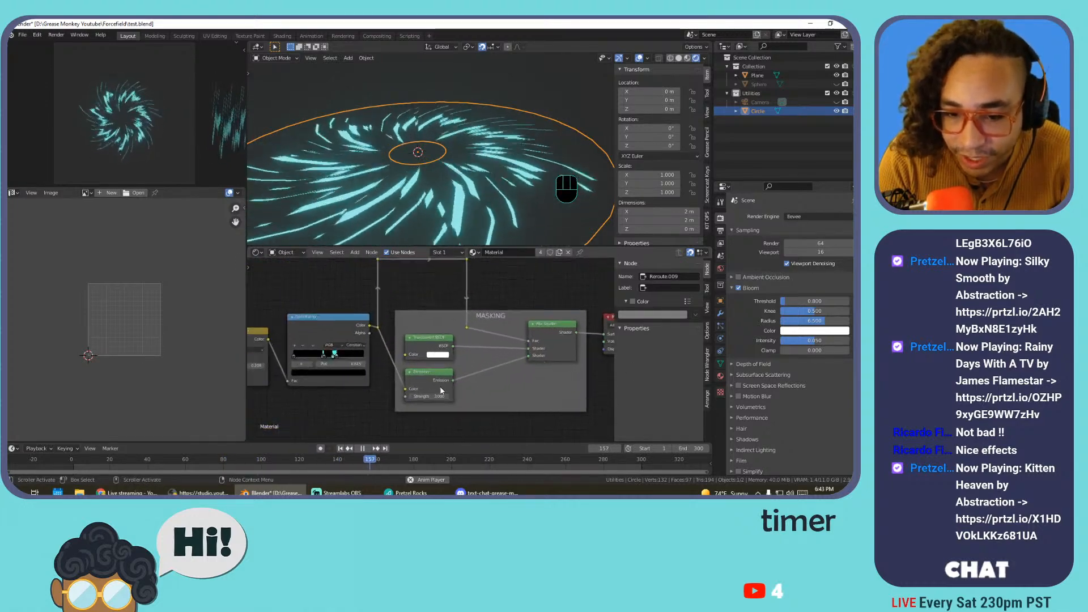
left_click_drag(430, 403, 430, 403)
Select the ColorRamp stop at position 0.559 and change its color to light green
middle_click_drag(302, 384, 427, 373)
scroll(427, 373, "up", 1)
scroll(431, 349, "up", 5)
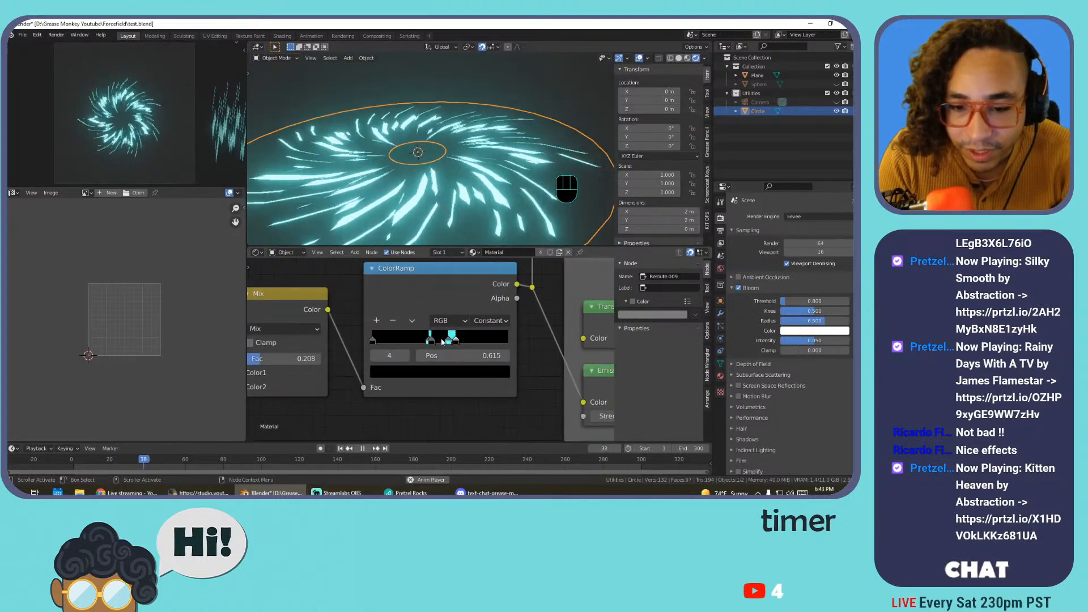
left_click(448, 340)
left_click(453, 376)
left_click_drag(437, 280, 408, 224)
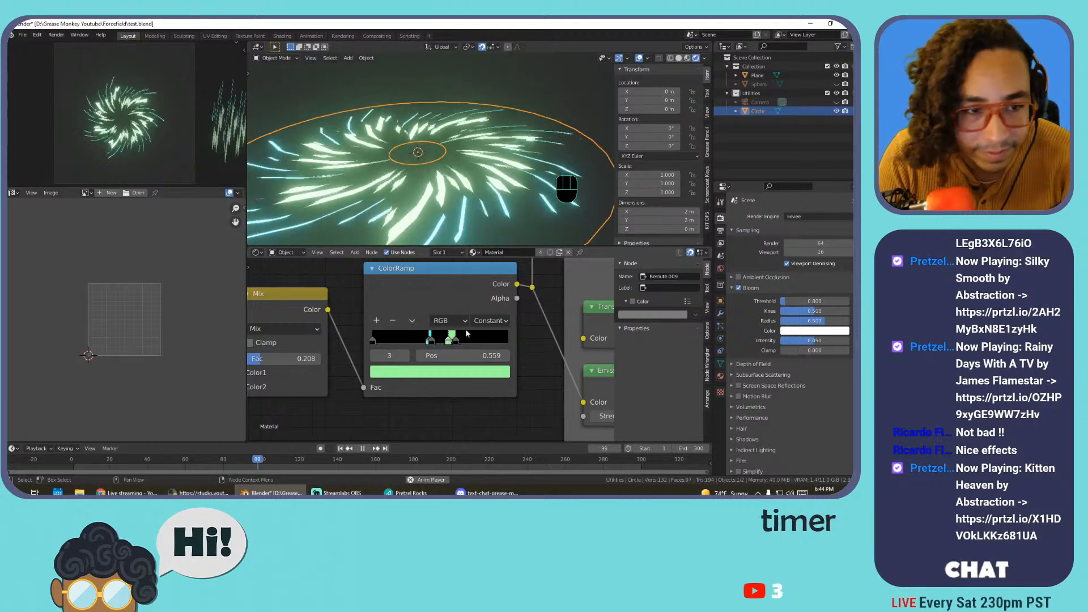
Rename the circle's material to Energy_Spiral and save the file
scroll(552, 128, "down", 5)
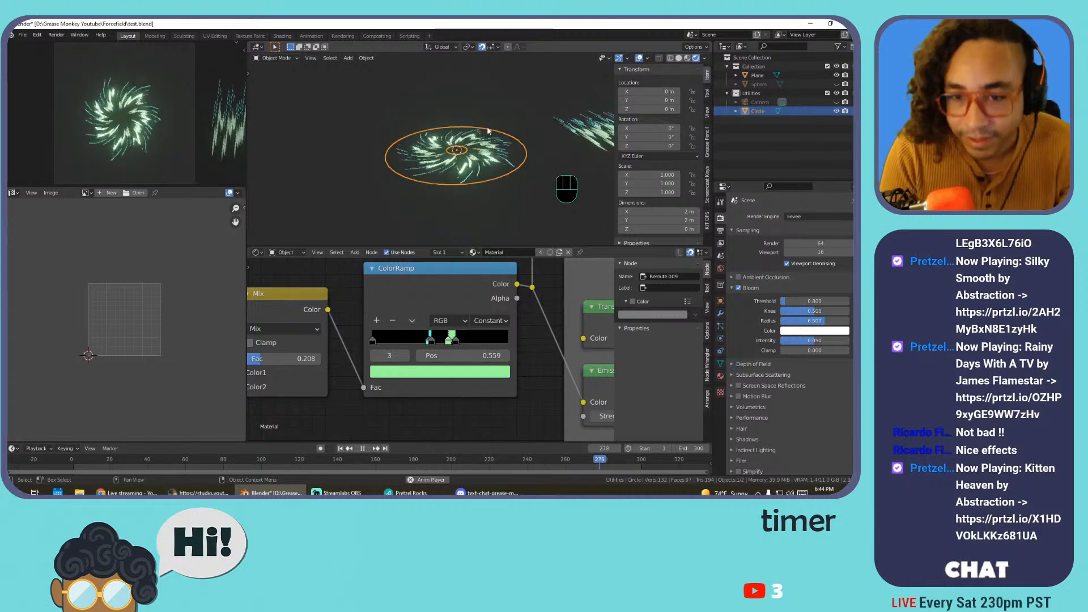
middle_click_drag(455, 145, 427, 181)
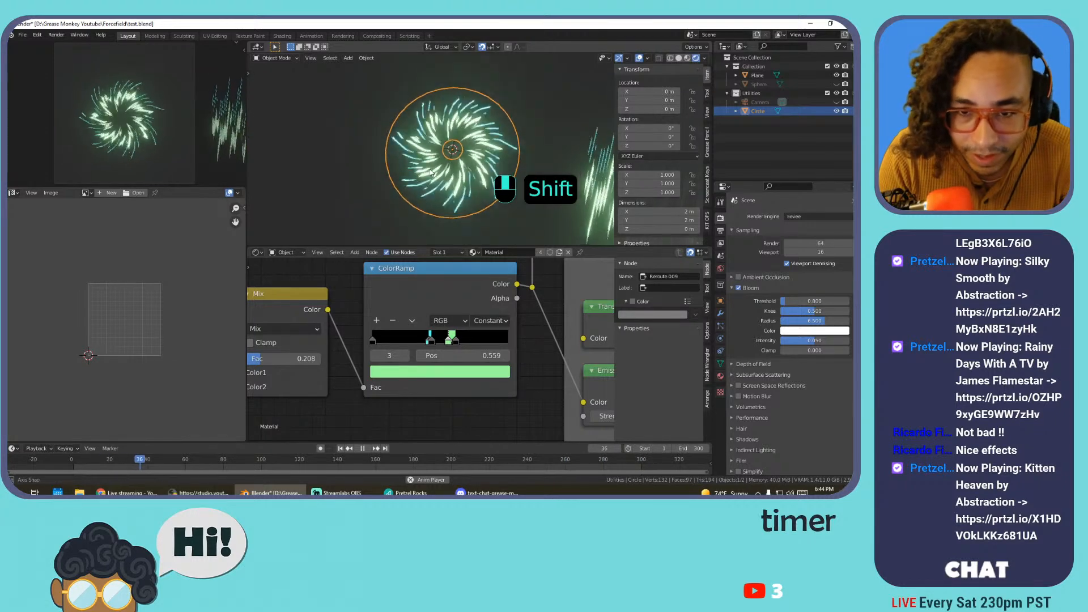
key("space")
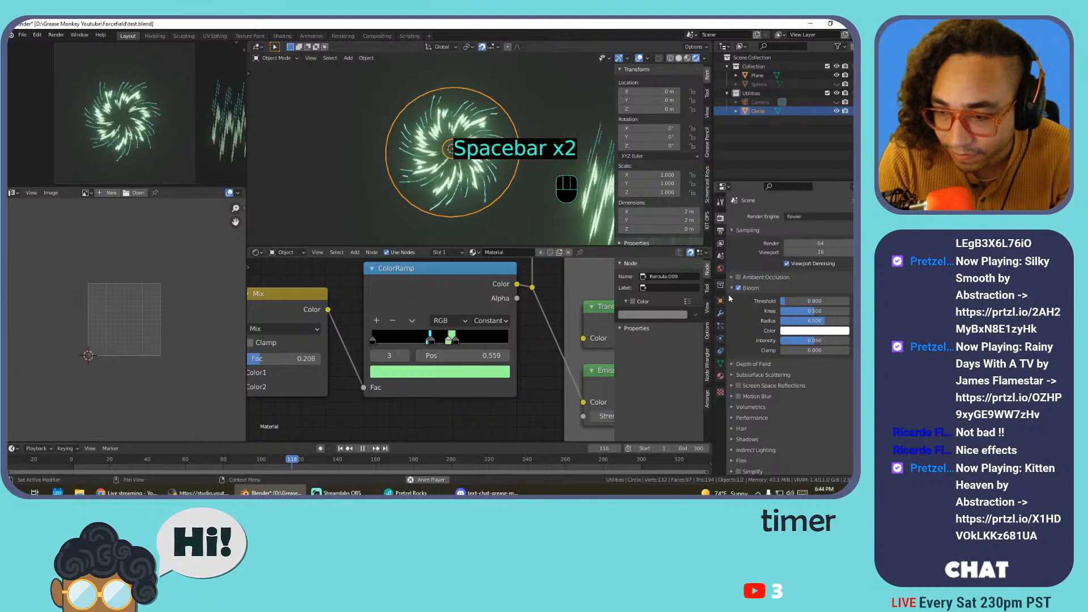
left_click(720, 315)
left_click(721, 375)
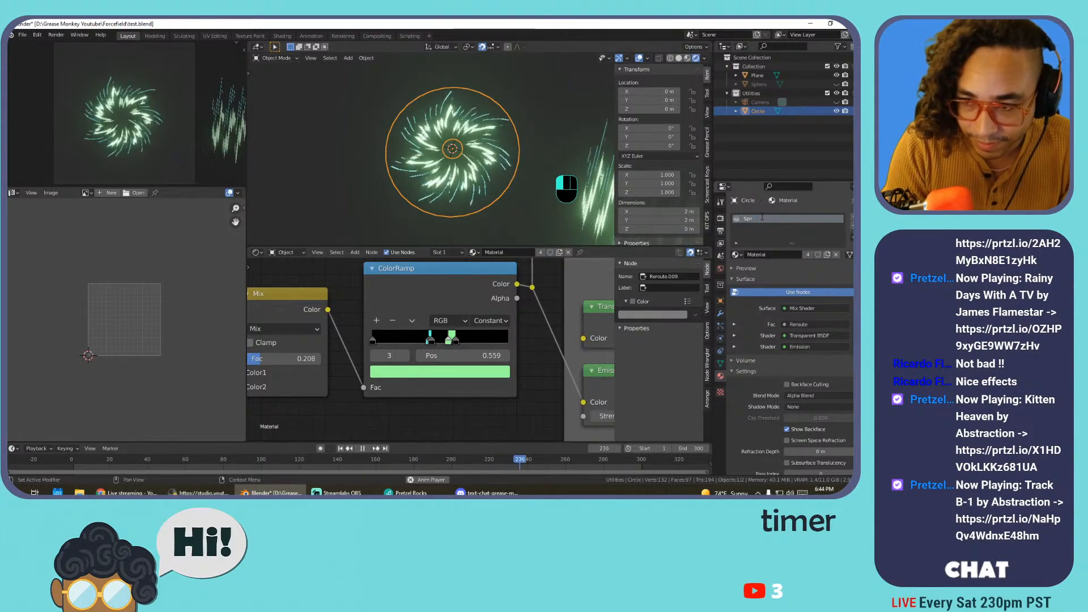
type("Energy_Sp")
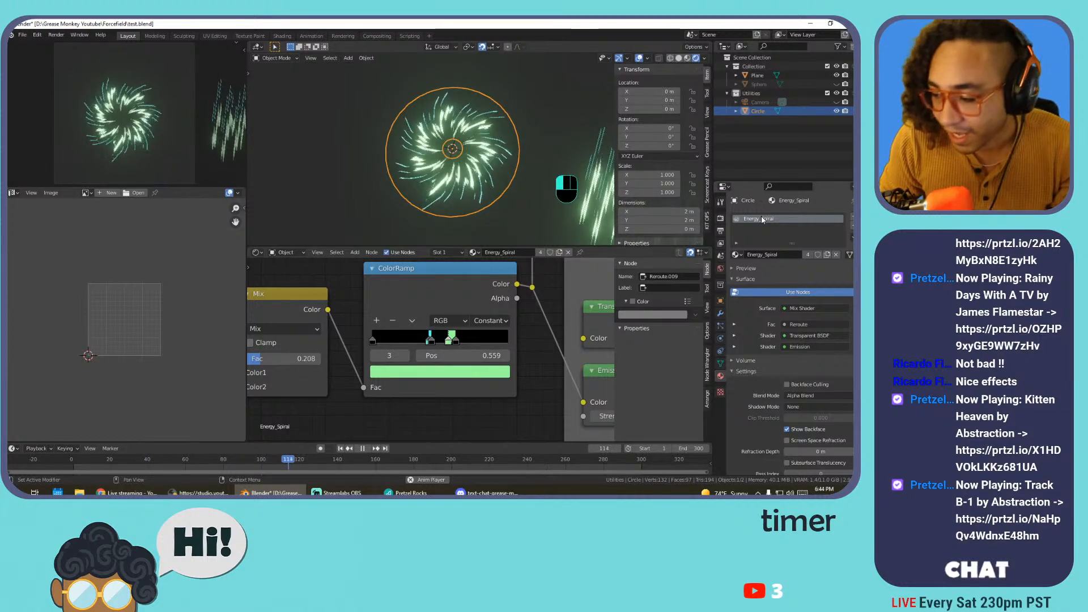
key("ctrl+s")
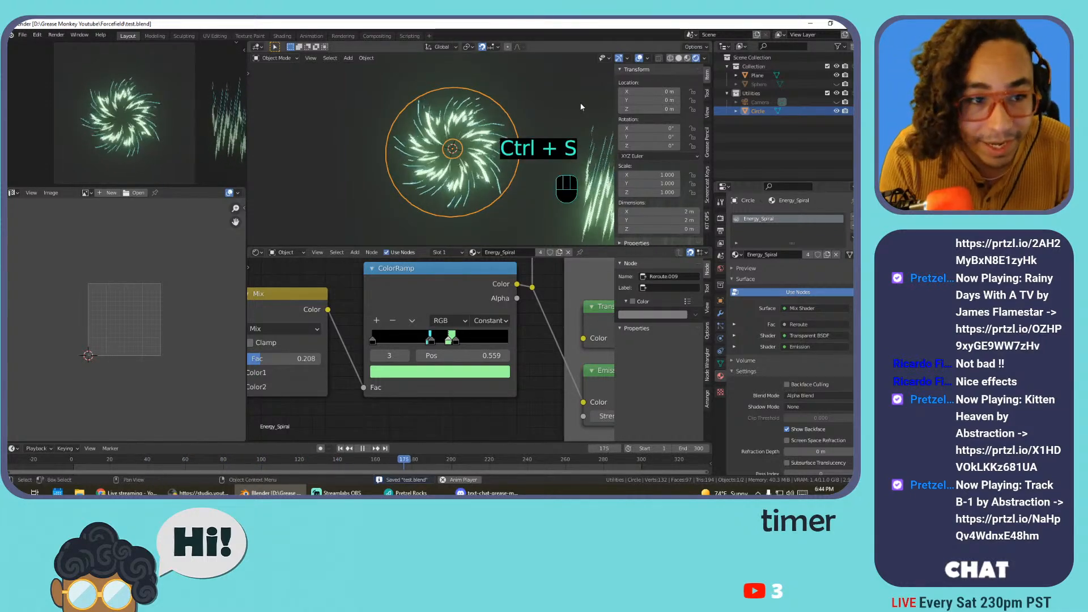
Give the plane its own single-user copy of the Energy_Spiral material and name the copy 001
middle_click_drag(344, 181, 363, 232)
left_click(426, 179)
scroll(411, 187, "up", 6)
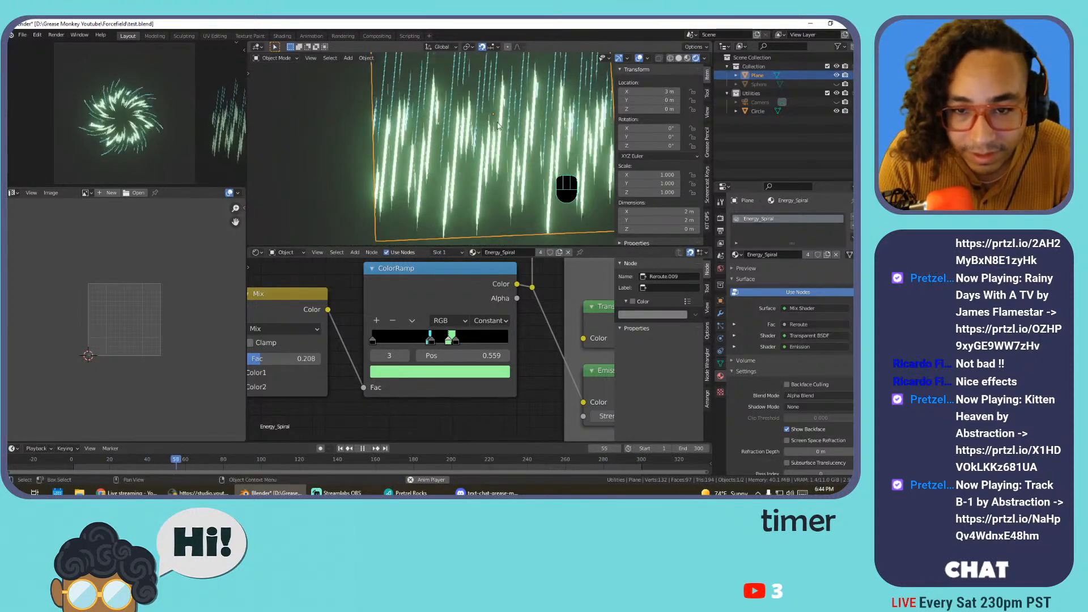
scroll(391, 145, "down", 3)
middle_click_drag(388, 146, 488, 148, "shift")
scroll(392, 131, "up", 3)
middle_click_drag(393, 129, 482, 152, "shift")
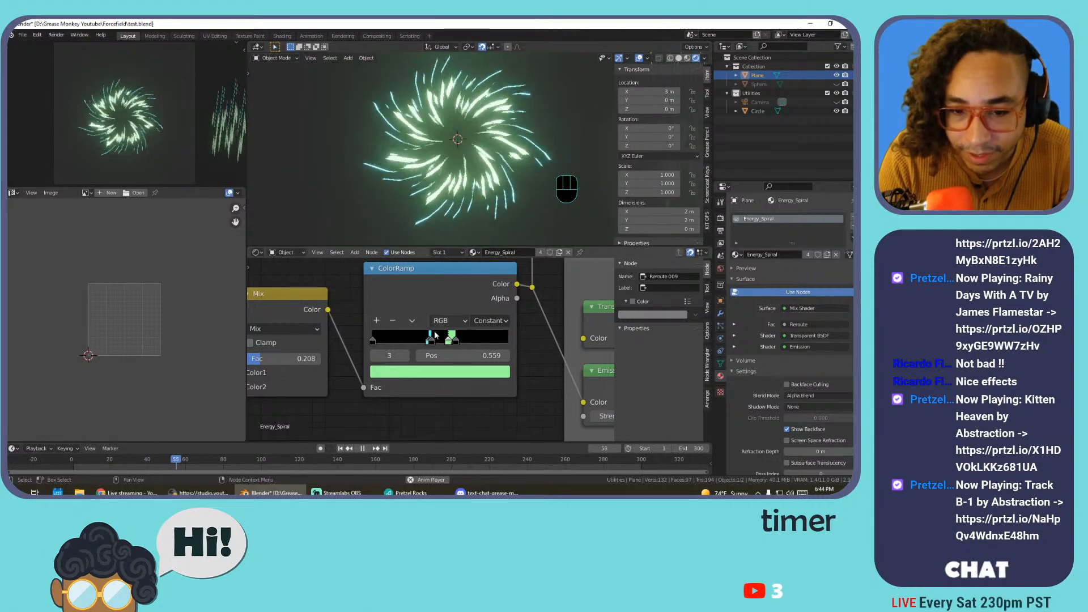
scroll(411, 311, "down", 7)
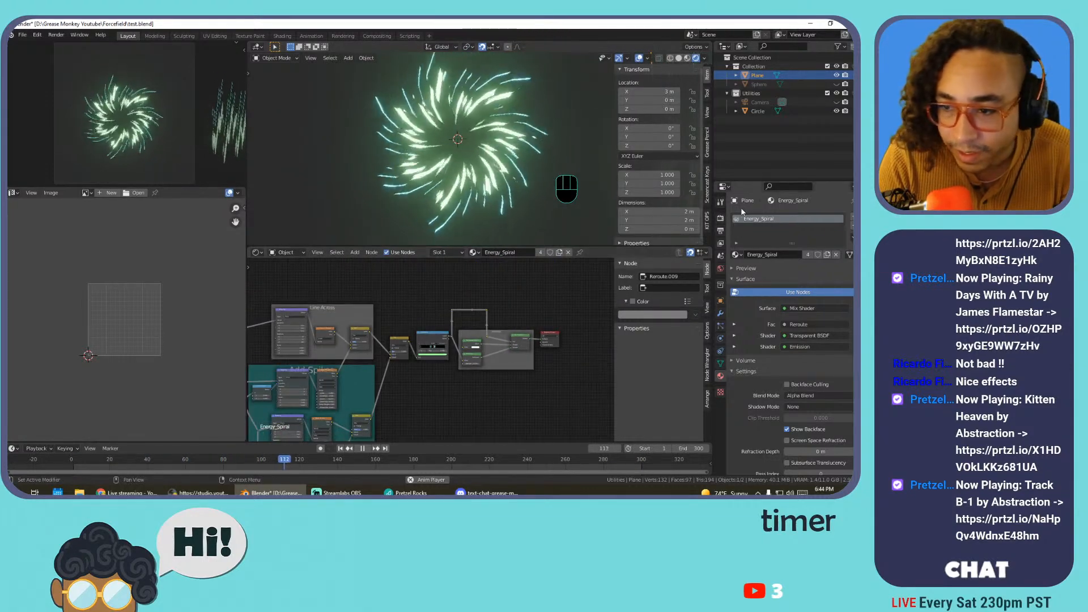
left_click(827, 254)
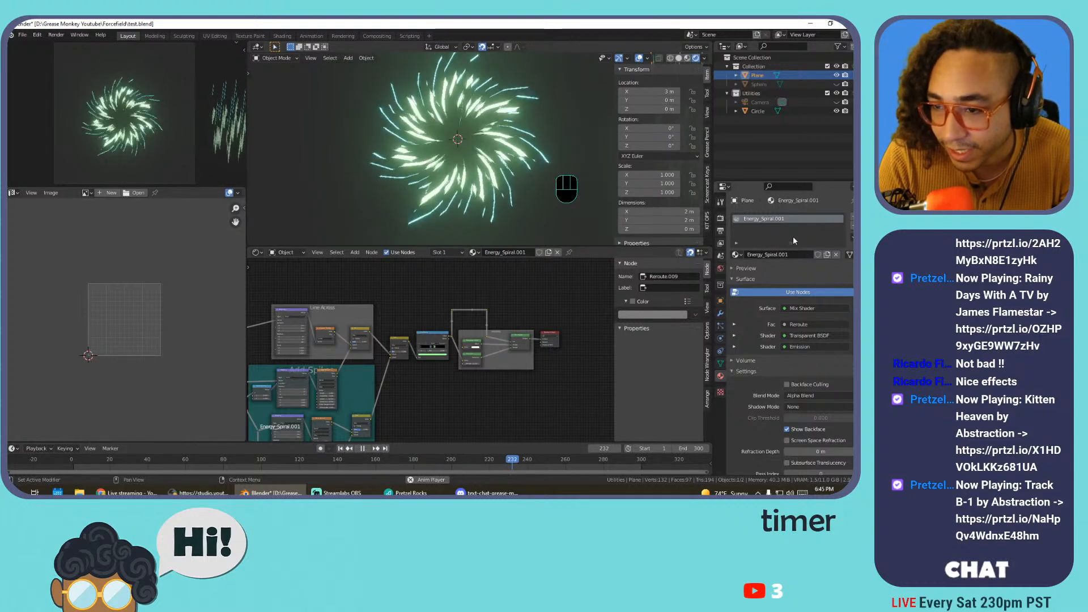
double_click(794, 219)
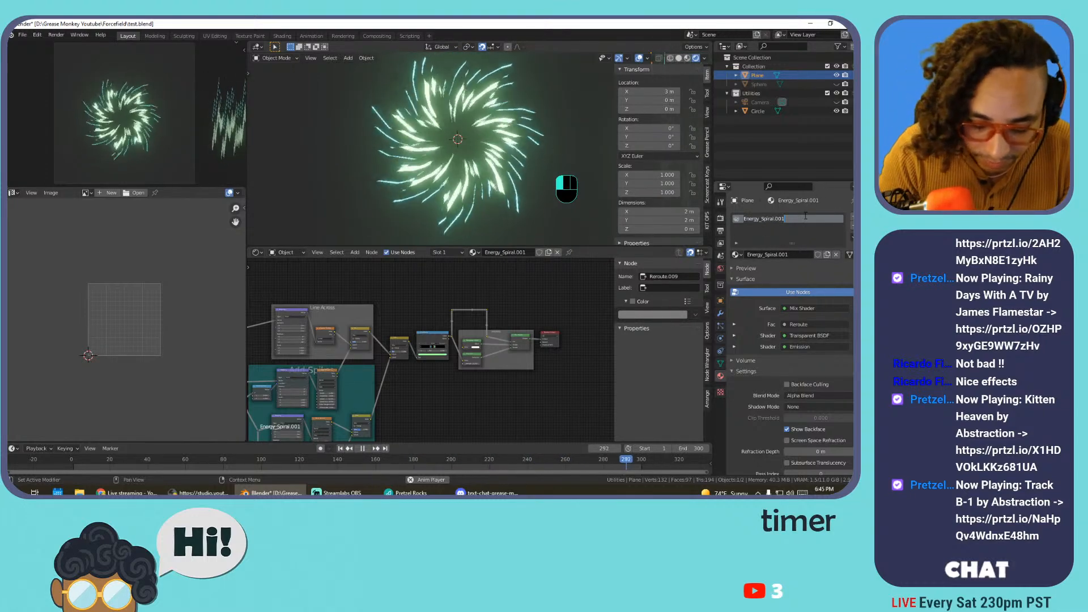
type("O01")
key("Return")
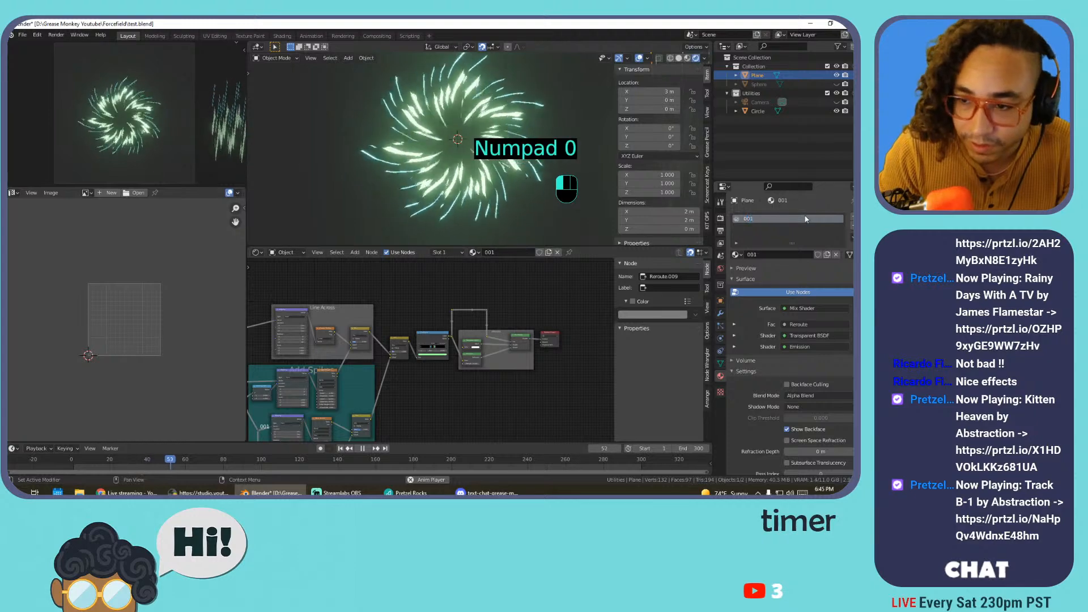
left_click(739, 254)
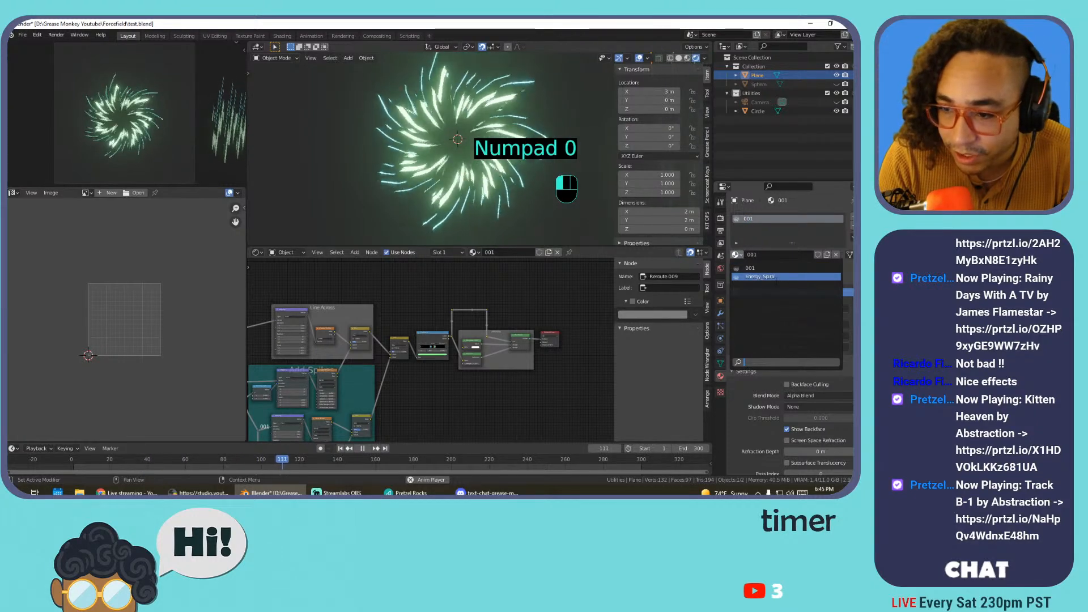
Change the wave profile of all three Wave Texture nodes in the Add Spikes frame from Saw to Sine
scroll(449, 352, "down", 2)
middle_click_drag(449, 352, 547, 307)
scroll(438, 348, "up", 4)
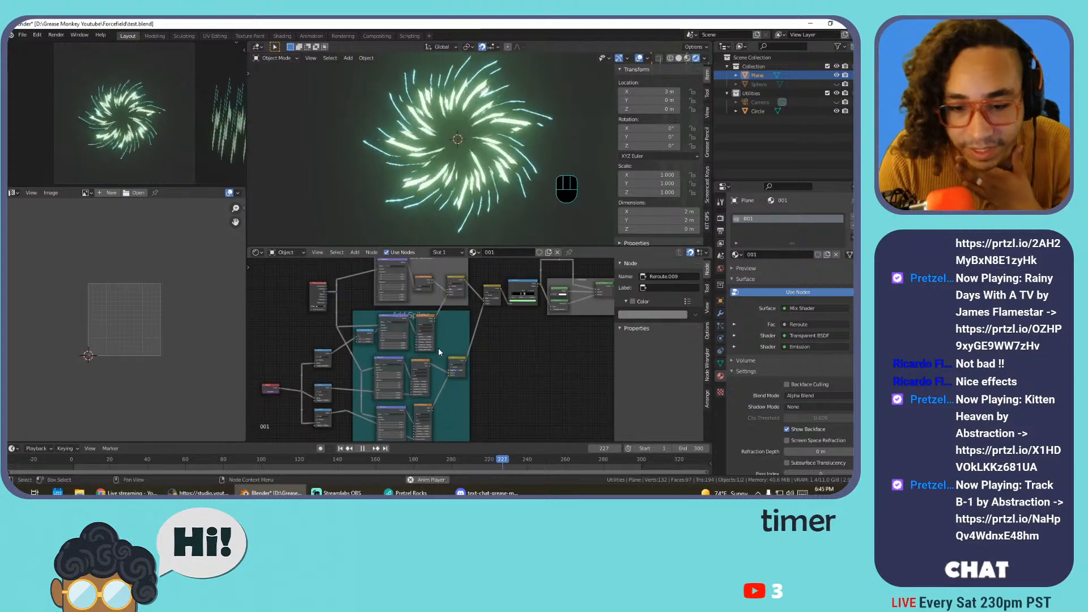
scroll(432, 366, "up", 2)
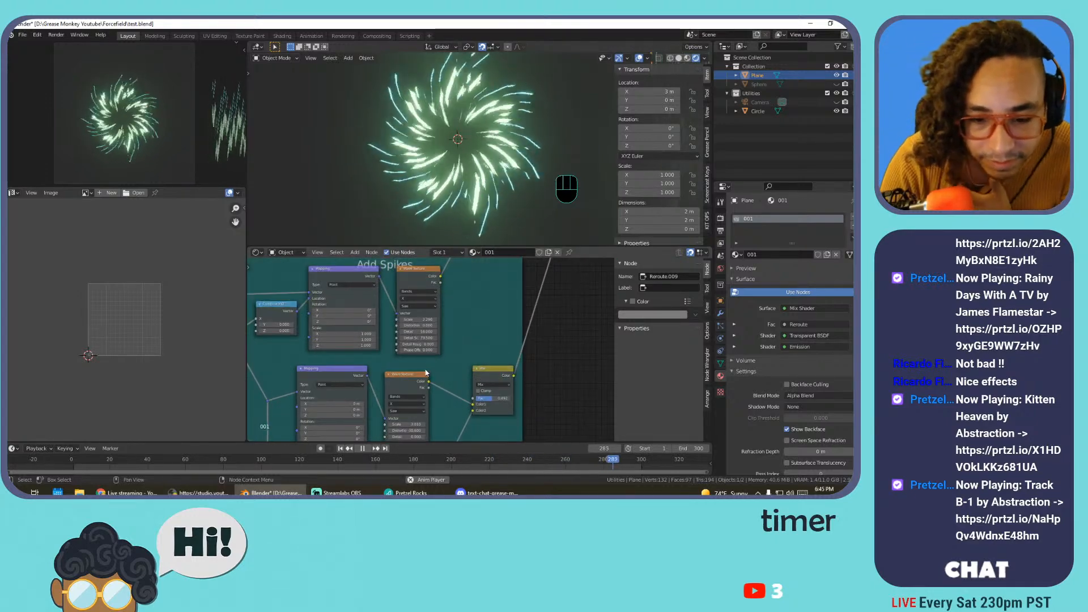
middle_click_drag(425, 372, 451, 321)
scroll(417, 354, "up", 1)
middle_click_drag(430, 362, 443, 321)
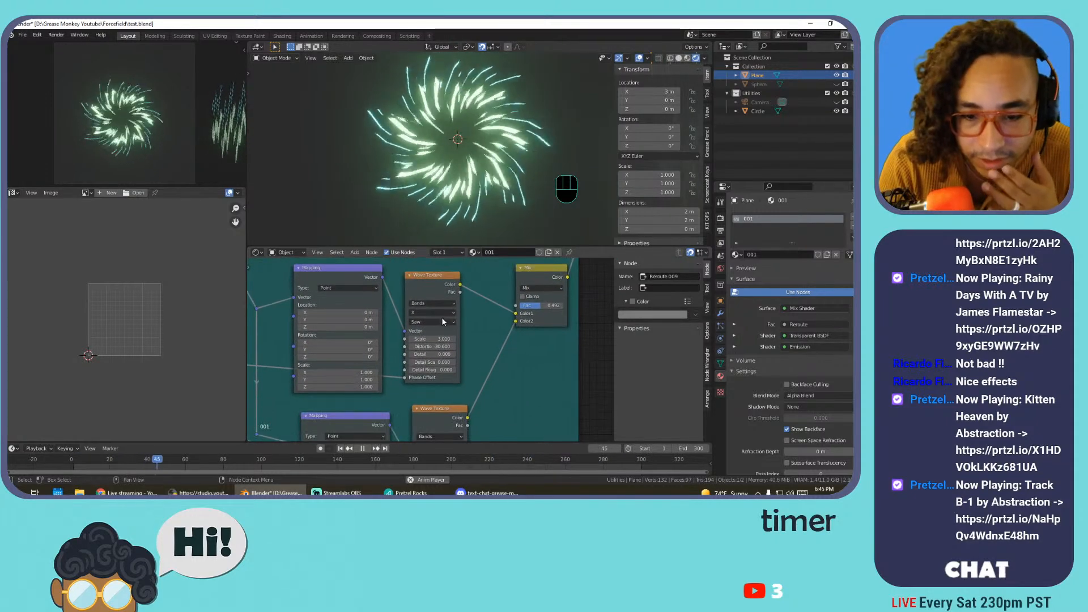
middle_click_drag(490, 365, 494, 274)
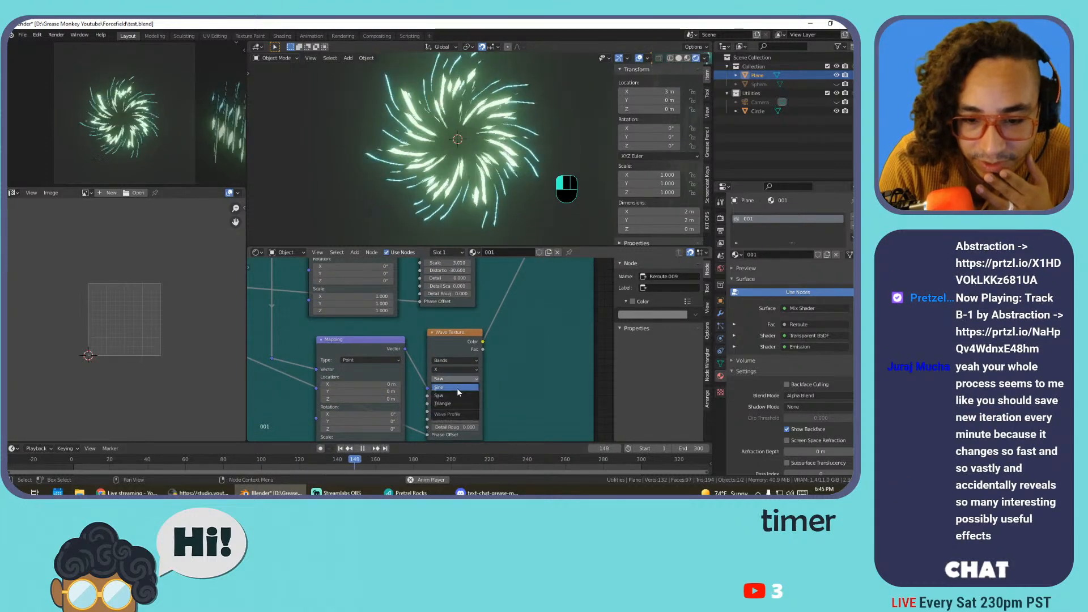
left_click(457, 388)
middle_click_drag(459, 285, 454, 341)
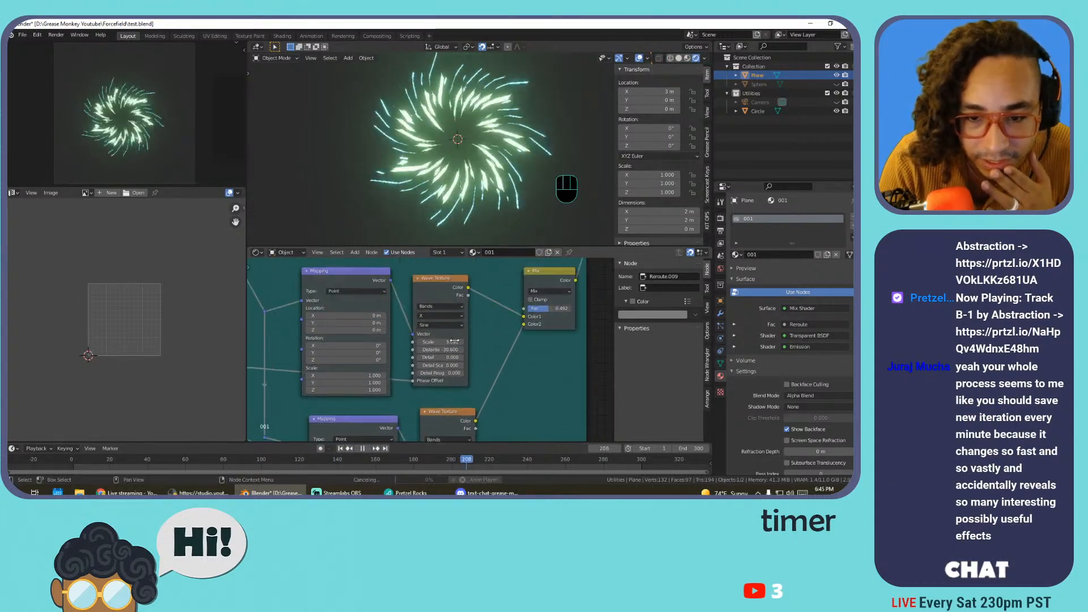
middle_click_drag(472, 287, 480, 372)
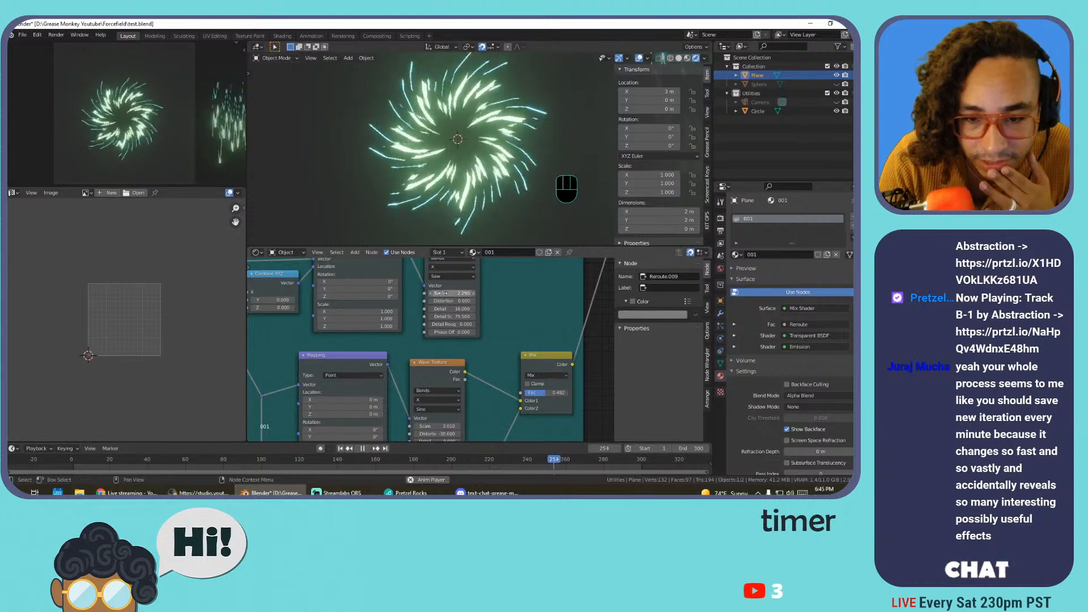
left_click(448, 285)
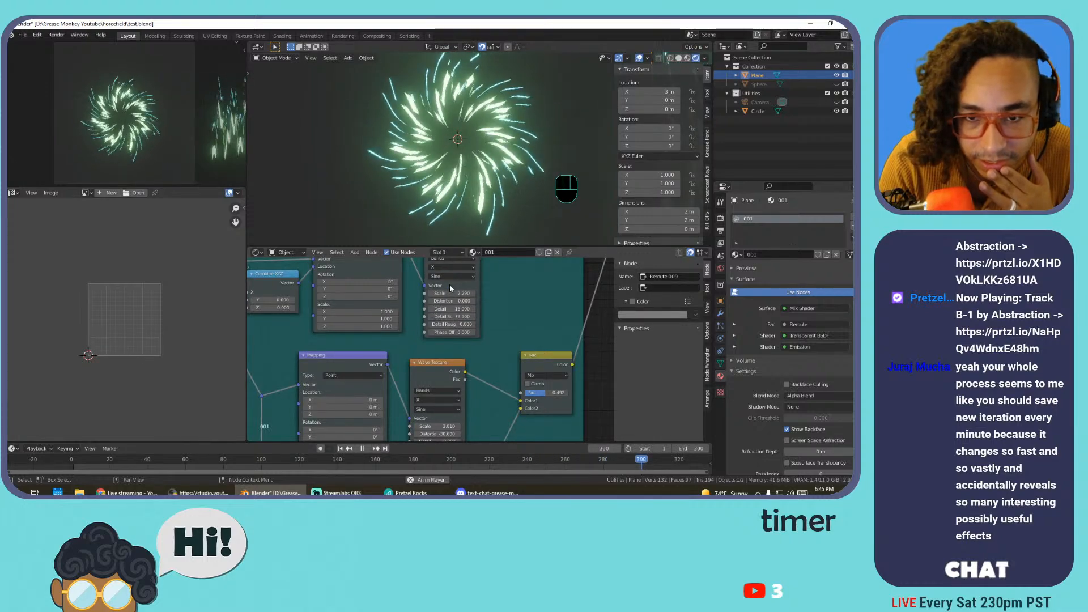
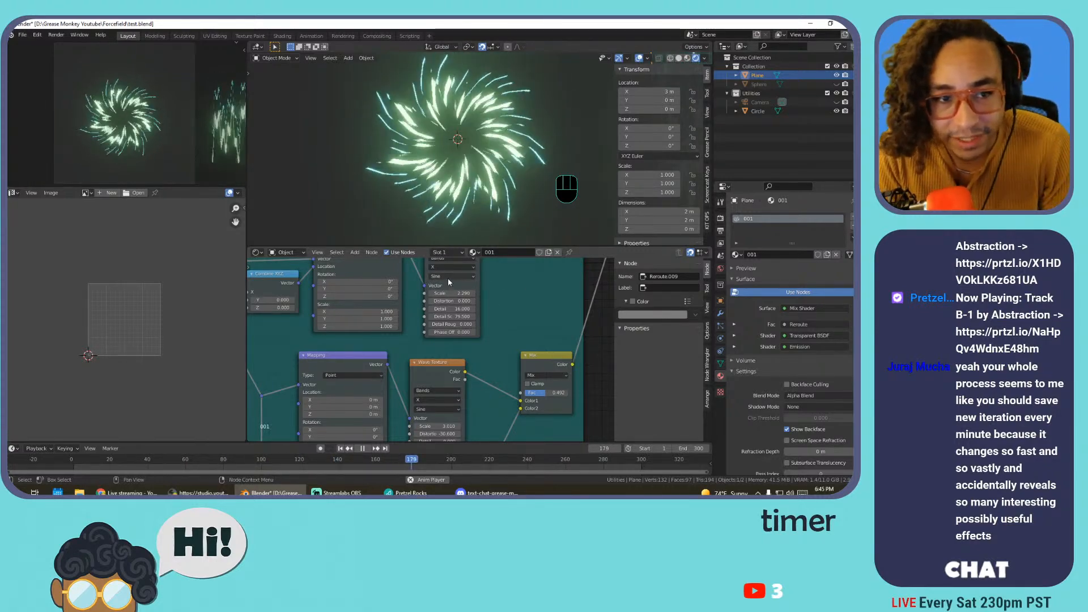
Examine the Gradient Texture and Mix nodes in the Line Across frame and how they connect to the spikes
scroll(508, 317, "down", 3)
scroll(482, 324, "down", 4)
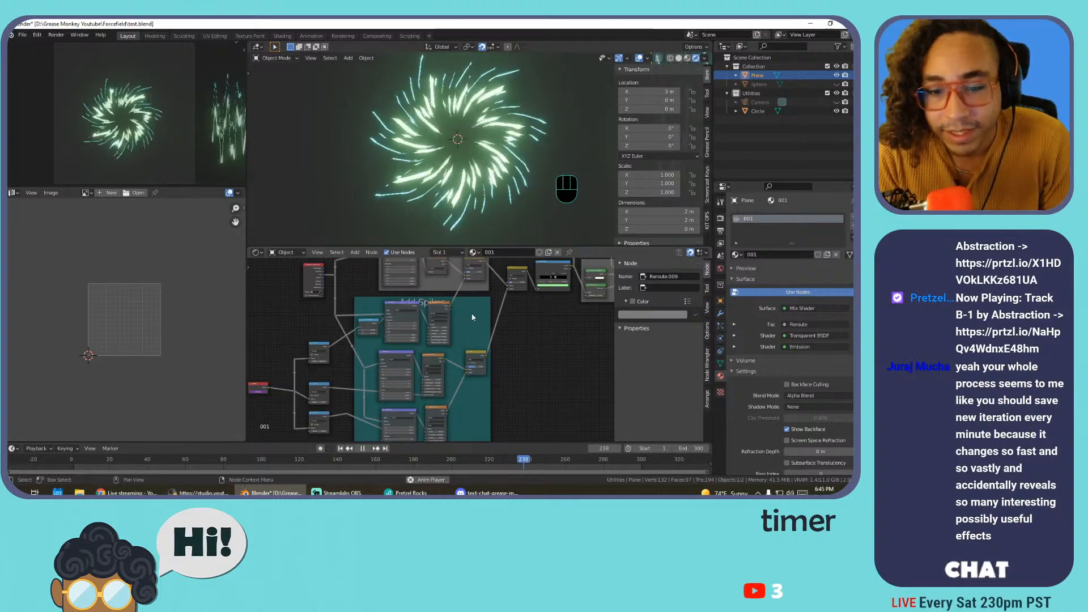
middle_click_drag(462, 292, 455, 316)
scroll(454, 312, "up", 4)
scroll(446, 317, "up", 4)
scroll(455, 316, "up", 2)
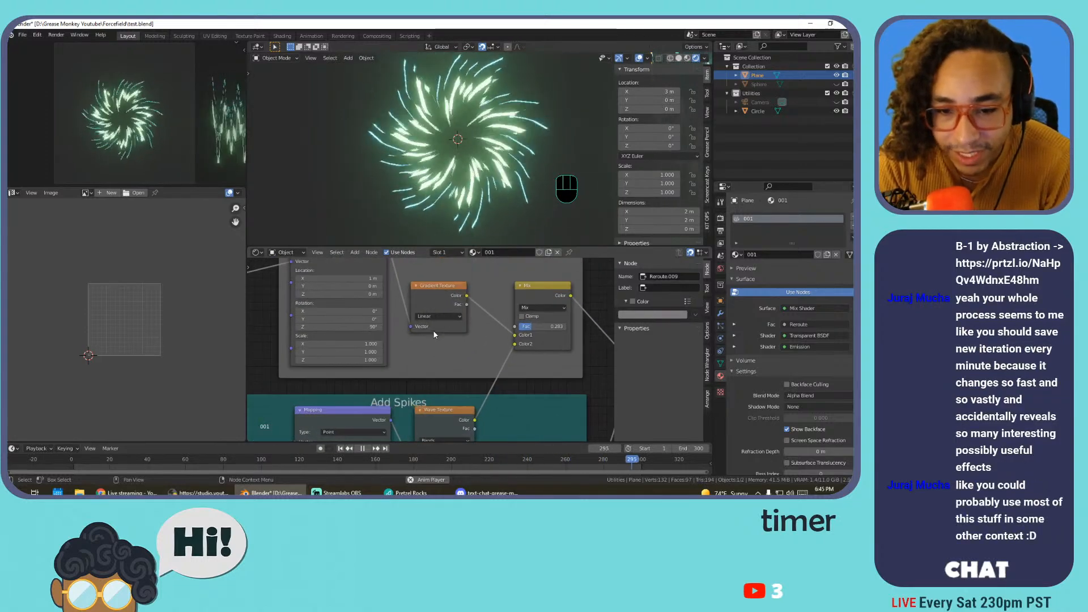
scroll(438, 297, "down", 5)
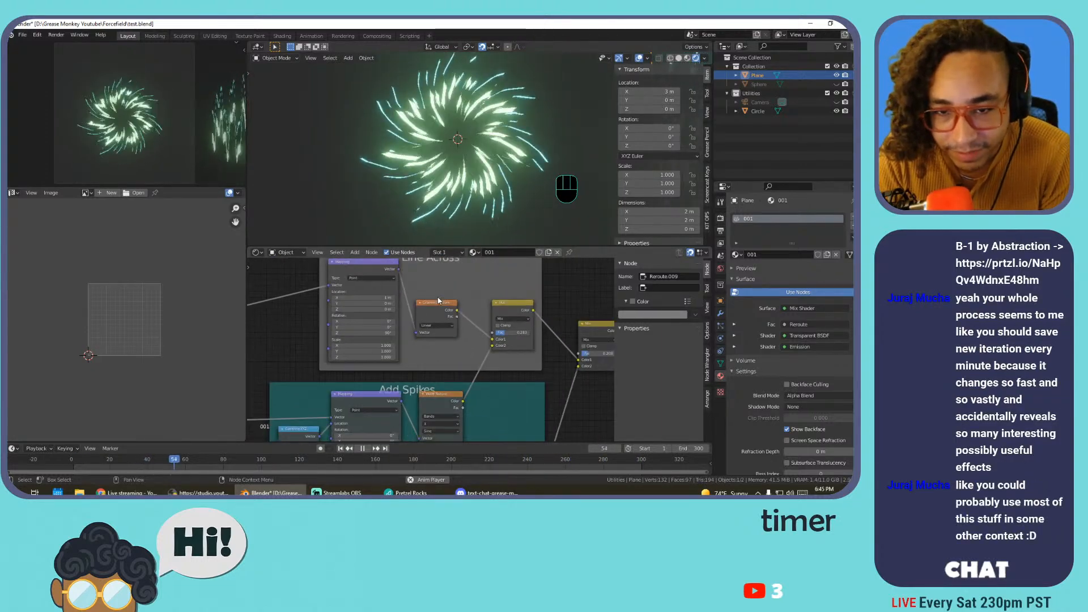
scroll(469, 184, "down", 3)
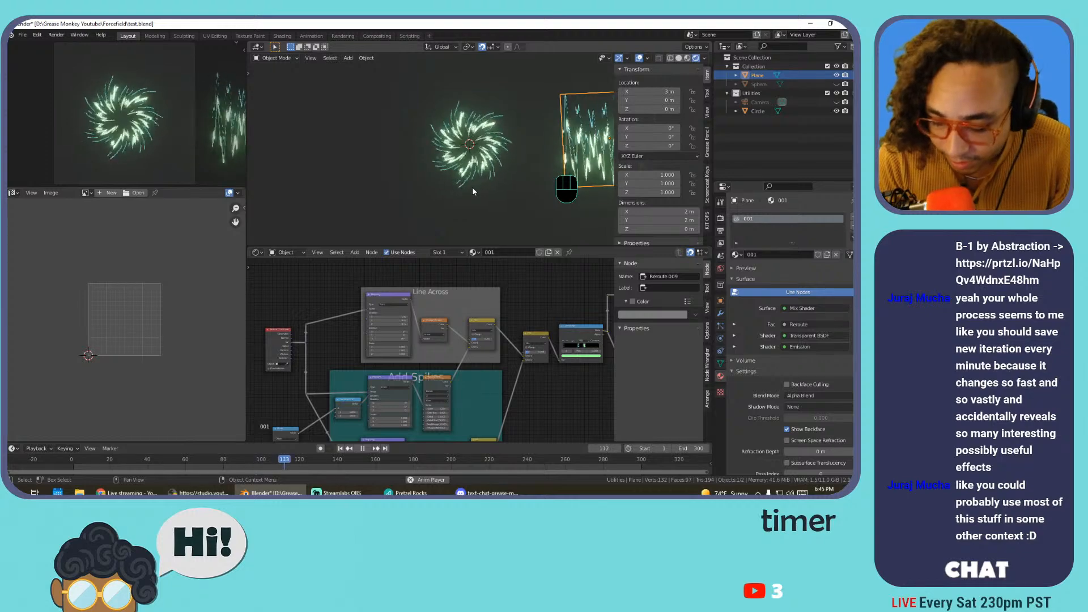
Compare the circle and the plane from the top view with the sidebar and overlays hidden, and restore the overlays
key("KP_7")
middle_click_drag(504, 188, 318, 208, "shift")
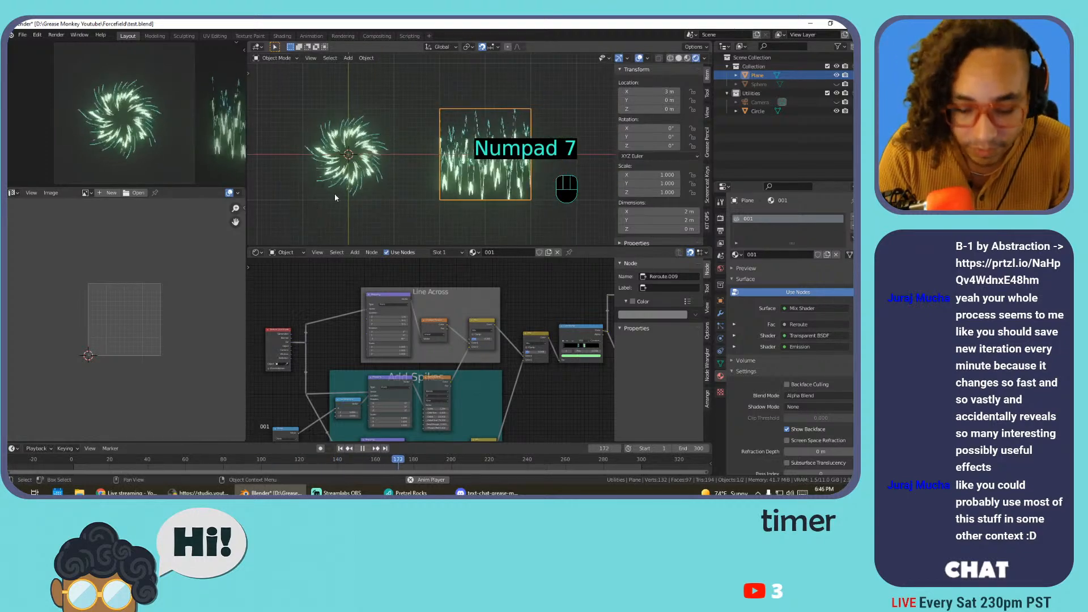
key("n")
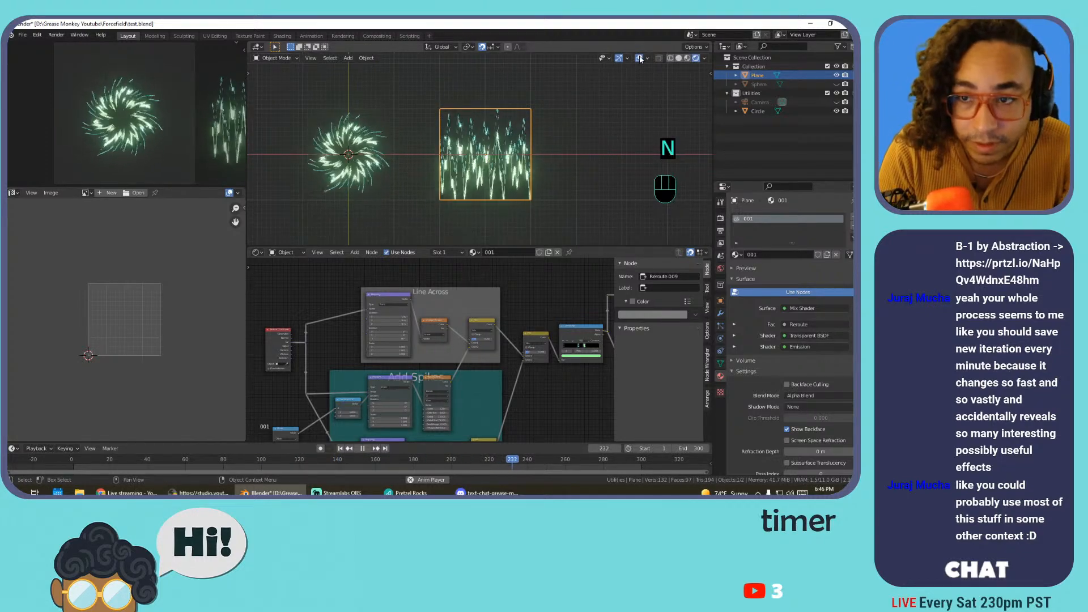
left_click(640, 58)
middle_click_drag(450, 159, 488, 158, "shift")
scroll(489, 159, "up", 2)
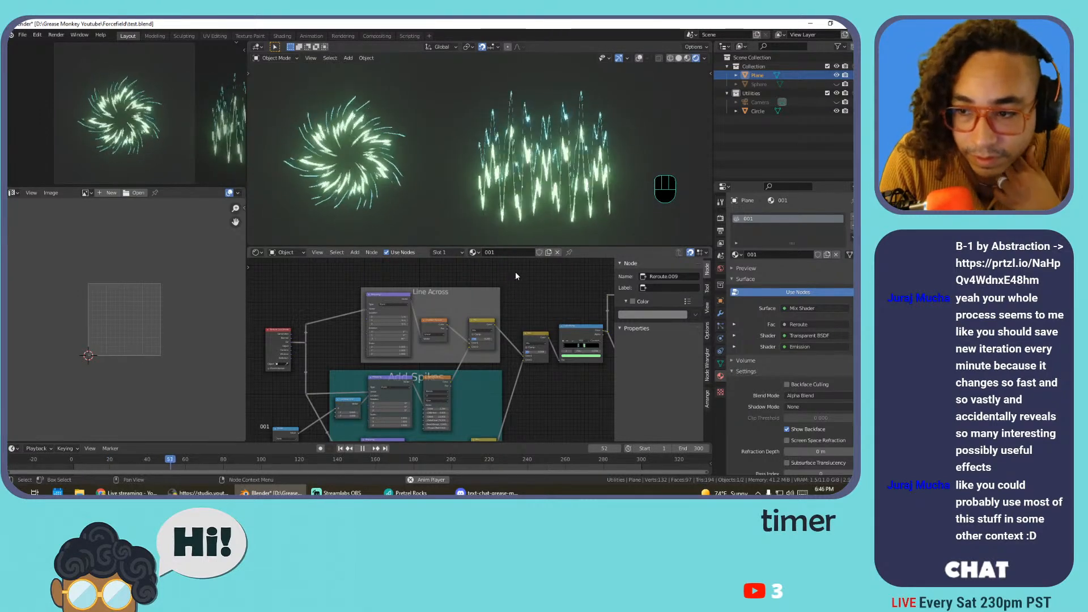
left_click(340, 170)
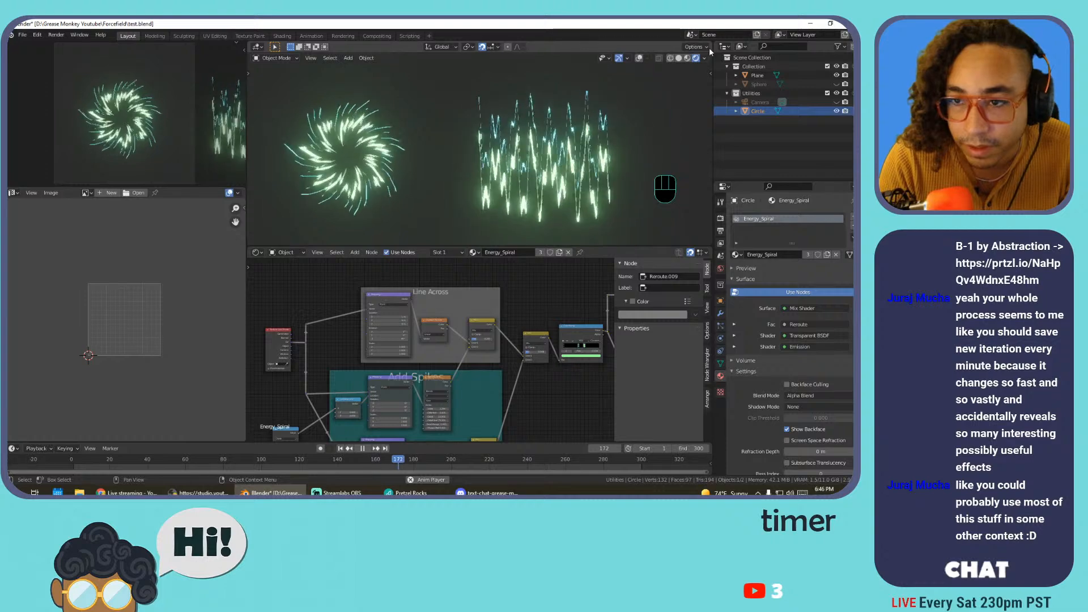
left_click(639, 58)
left_click(573, 149)
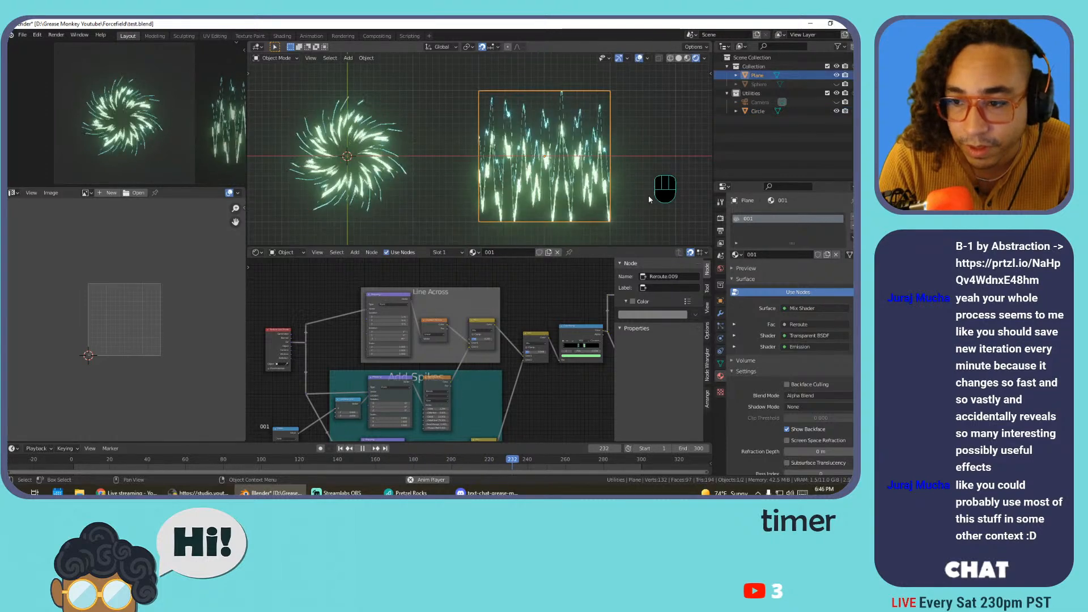
Try the 001 material on the circle, and undo the assignment
left_click(351, 158)
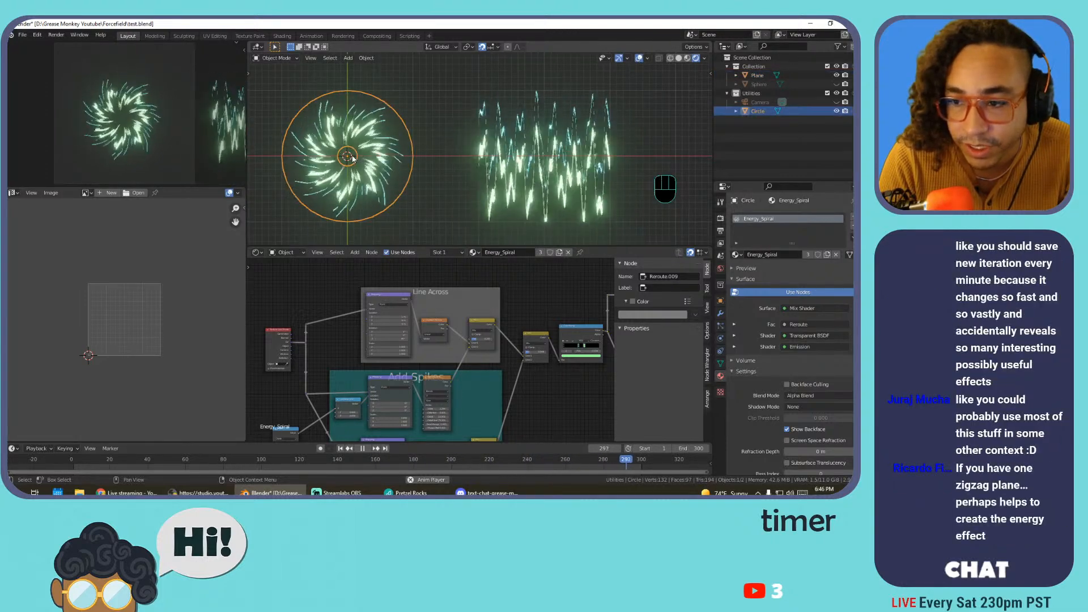
left_click(737, 254)
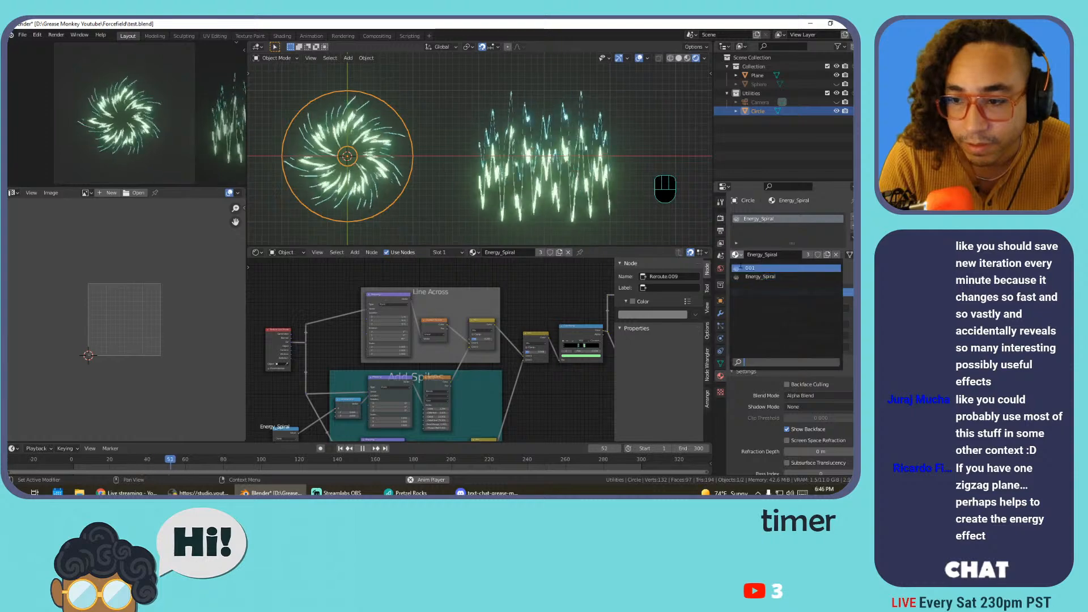
left_click(741, 267)
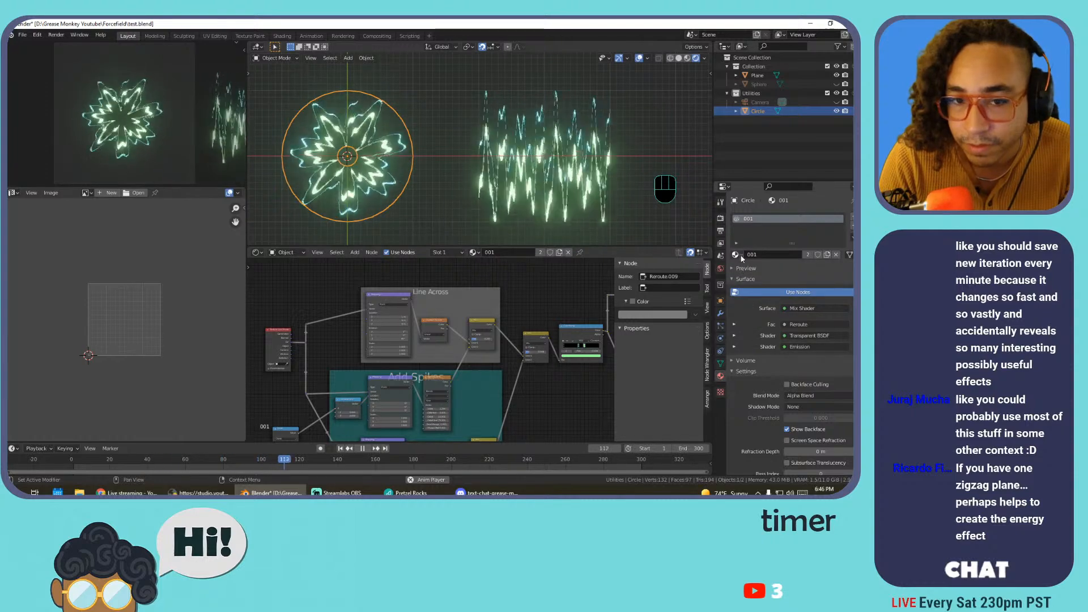
key("ctrl+z")
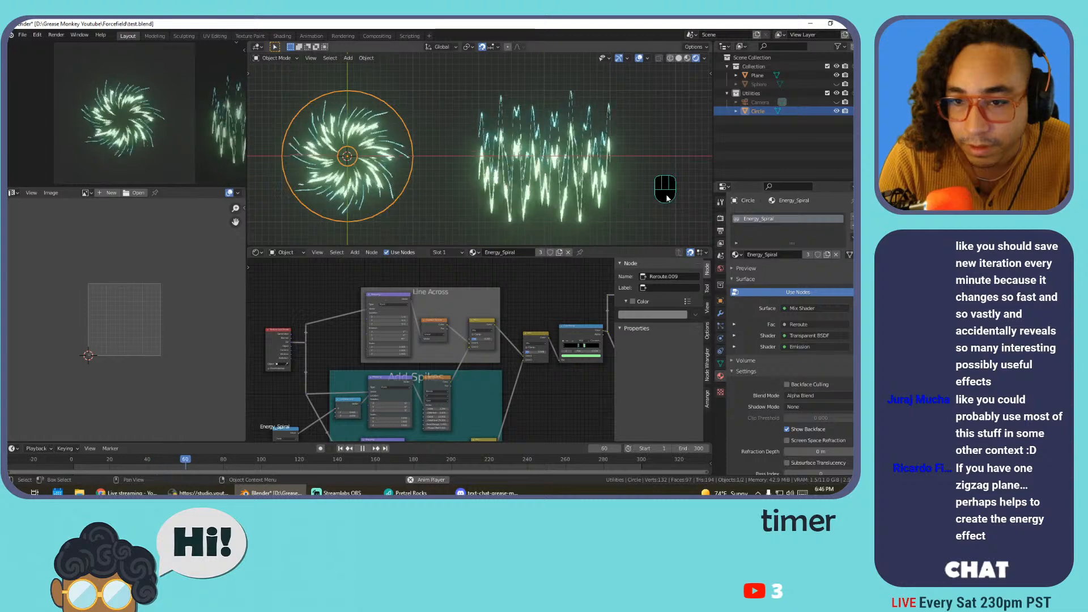
Try the Energy_Spiral material on the plane, and reassign the 001 material to it
left_click(594, 185)
left_click(737, 255)
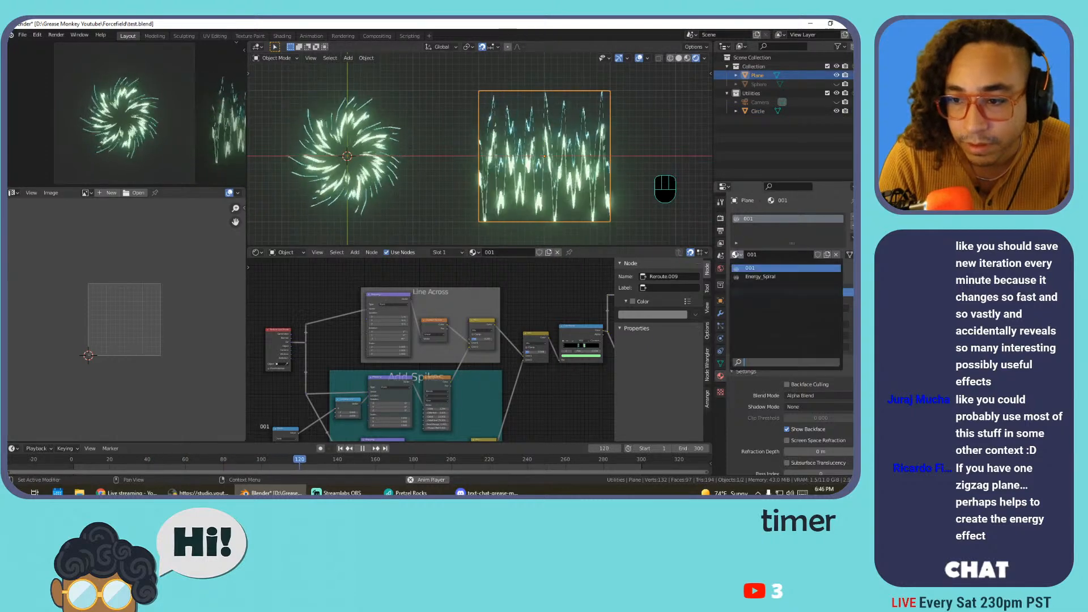
left_click(760, 277)
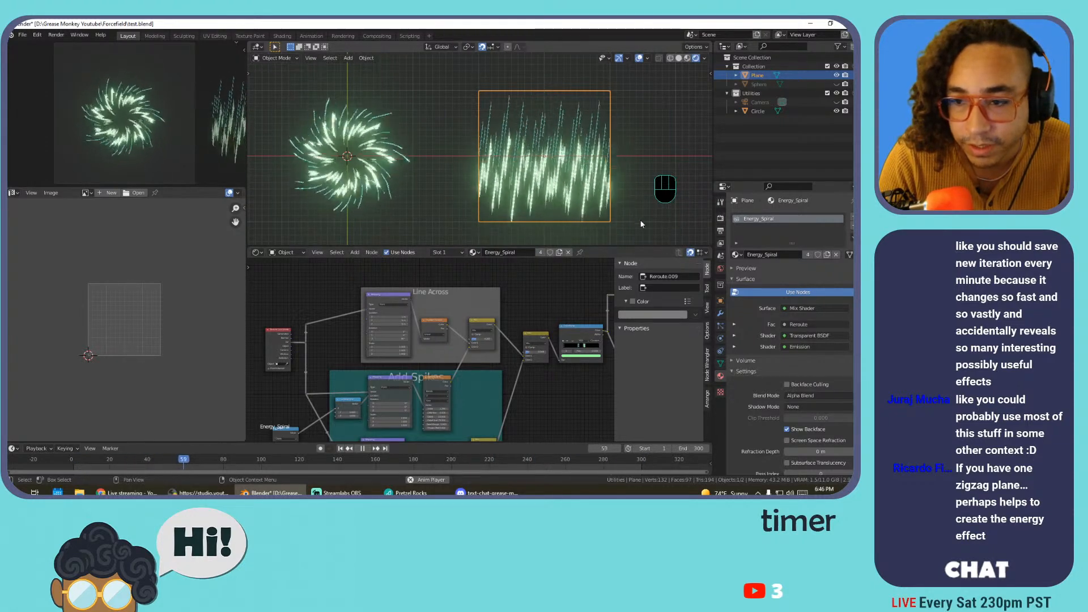
left_click(737, 255)
left_click(735, 267)
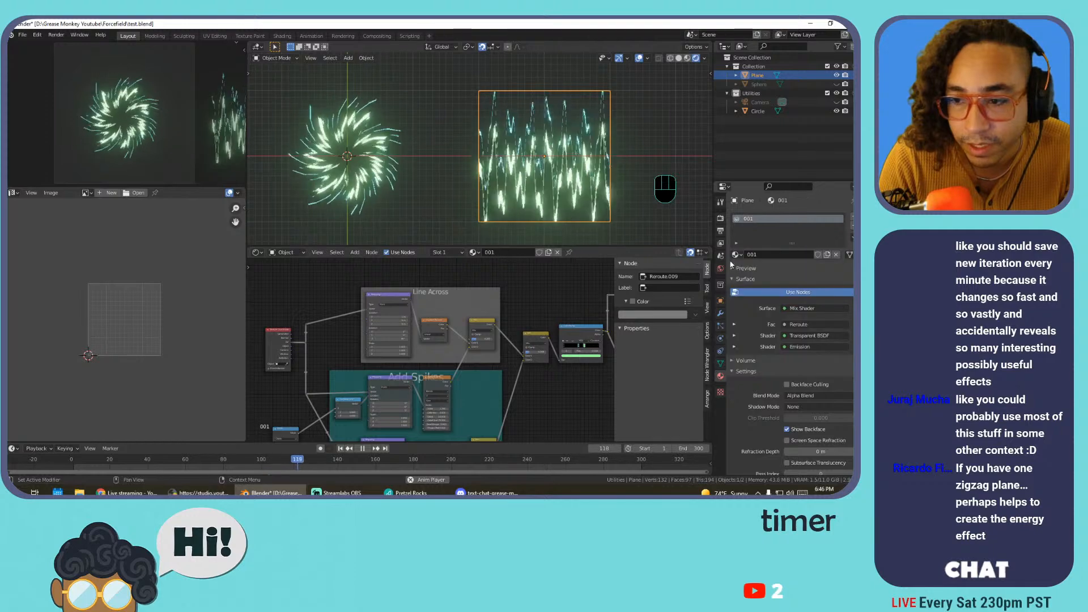
Try the 001 material on the circle again for comparison, and undo the assignment
left_click(758, 111)
left_click(735, 254)
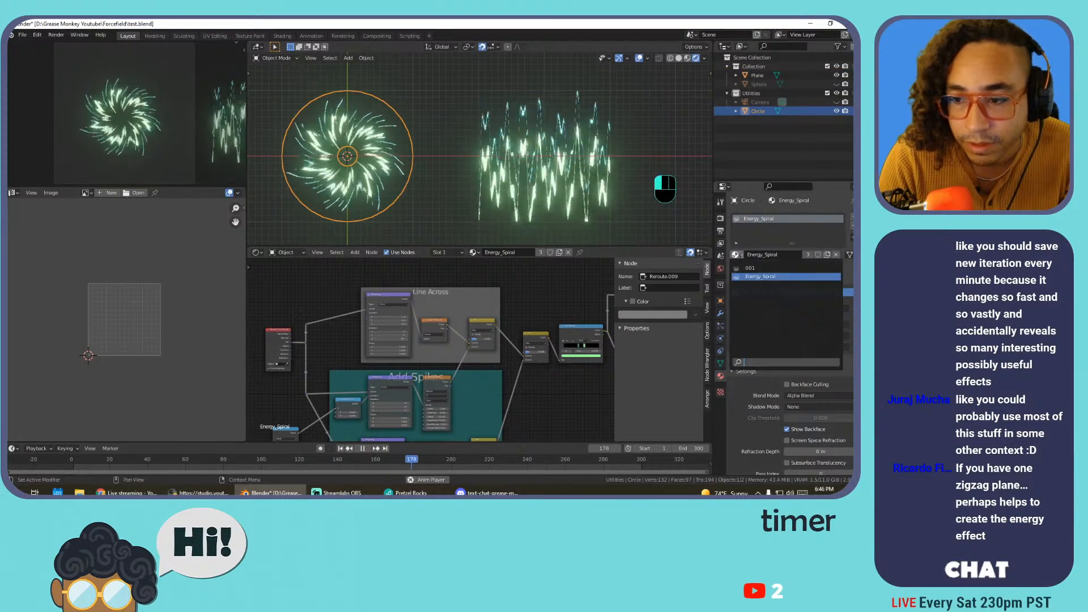
left_click(750, 267)
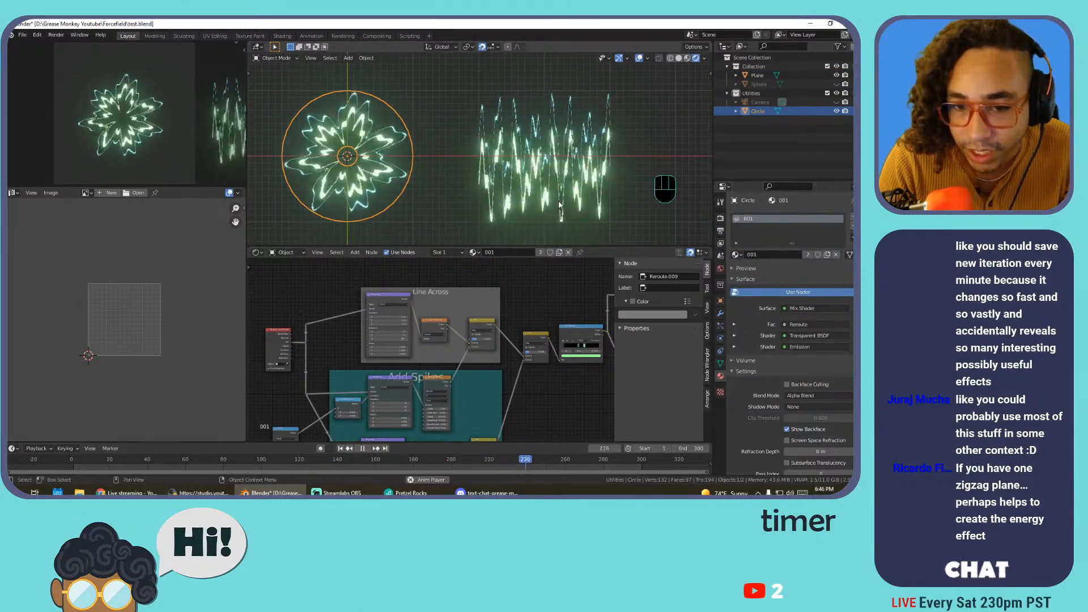
key("ctrl+z")
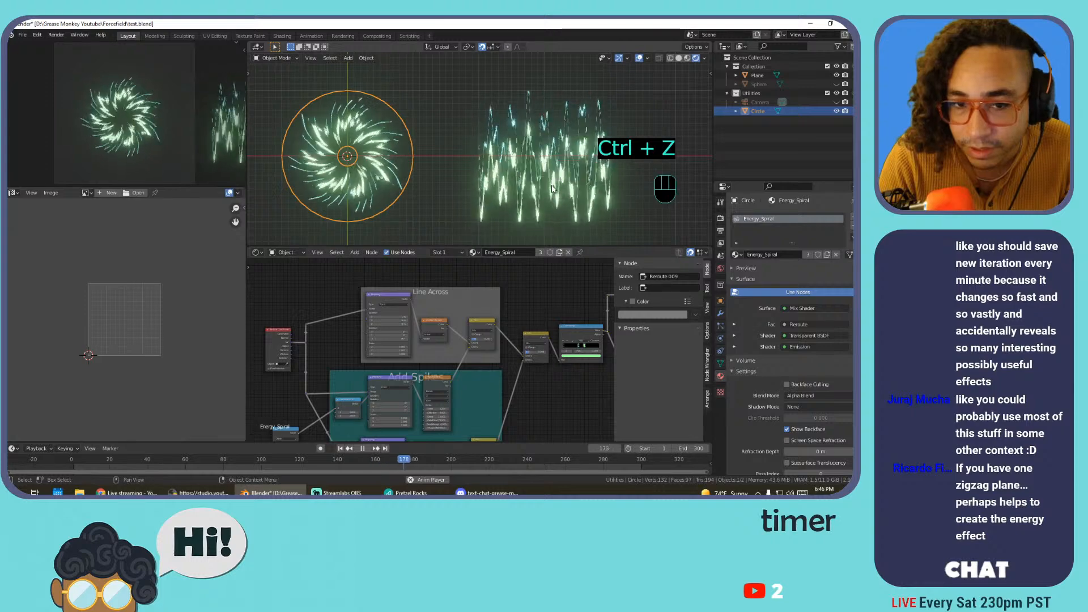
Duplicate the circle's Energy_Spiral material as Energy_Spiral.001, and replace the plane's 001 material with this copy
left_click(827, 254)
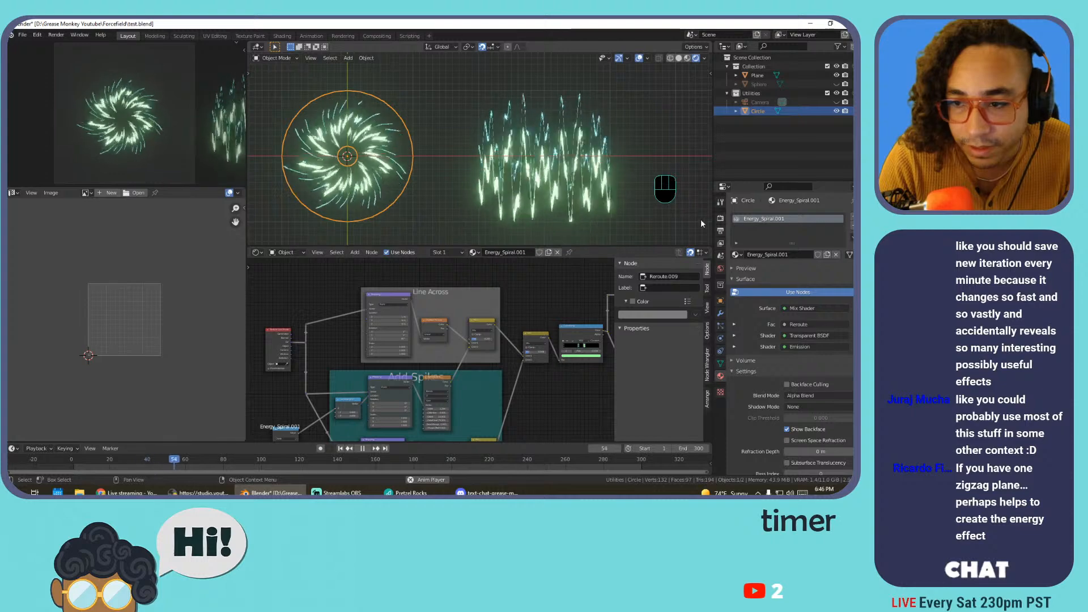
left_click(518, 186)
left_click(837, 255, "shift")
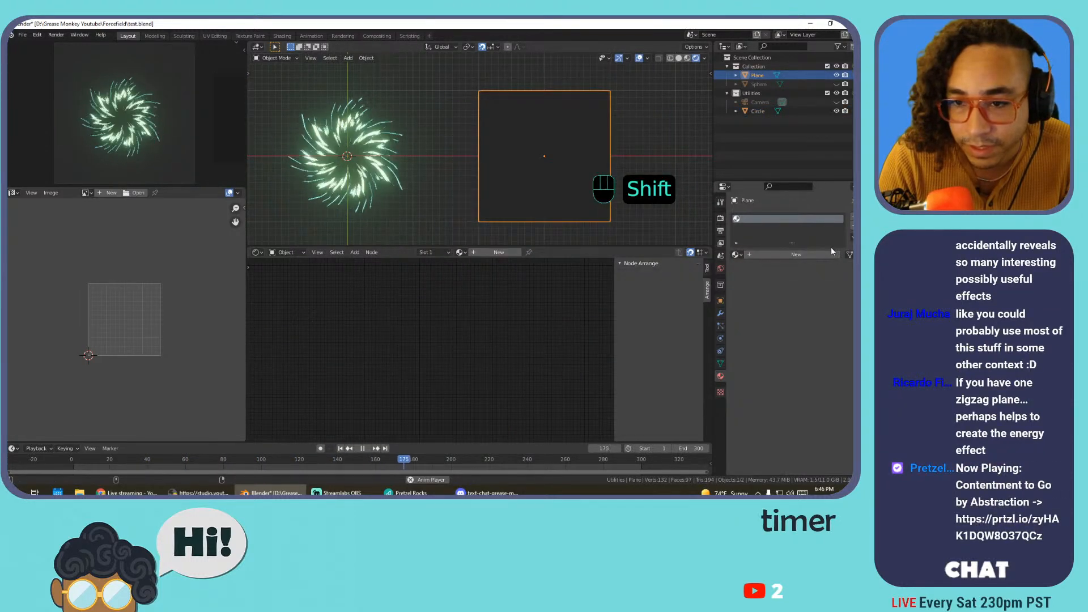
left_click(736, 255)
left_click(765, 285)
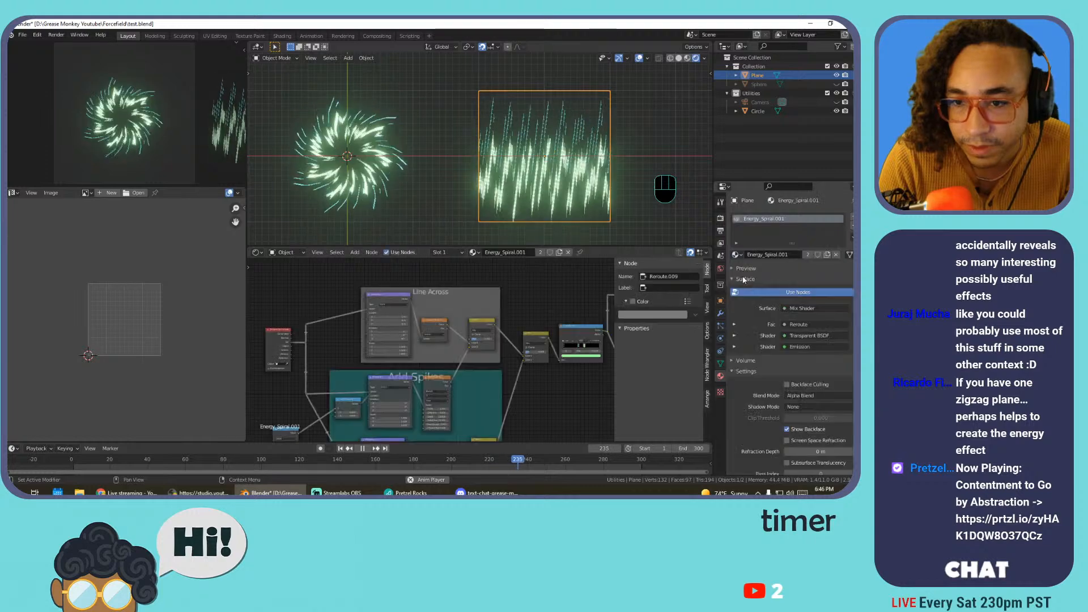
Select the circle and pause the animation playback before saving the file
left_click(358, 157)
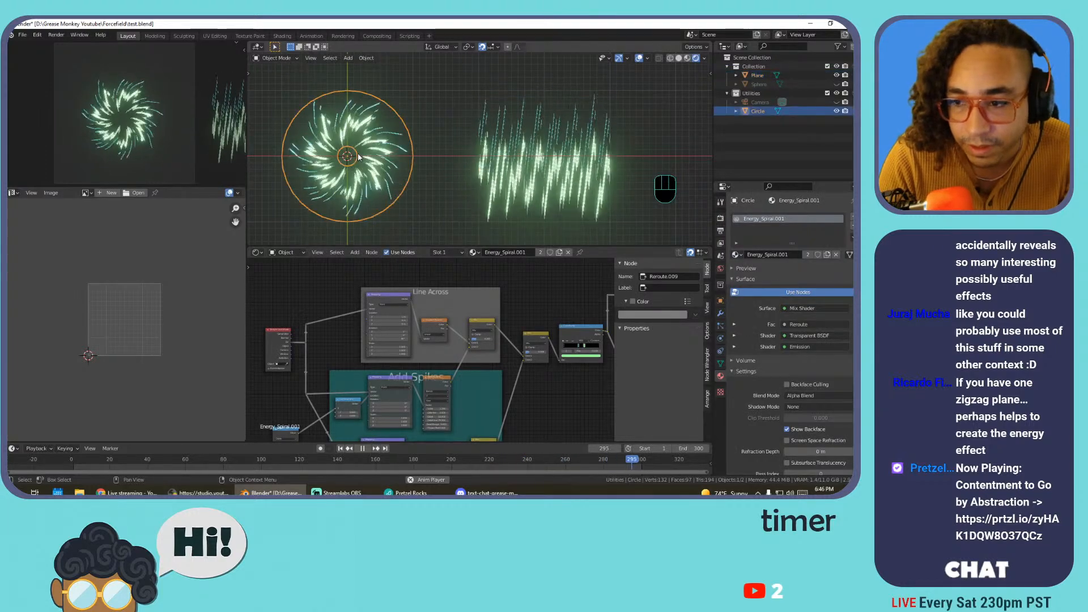
key("space")
key("ctrl+s")
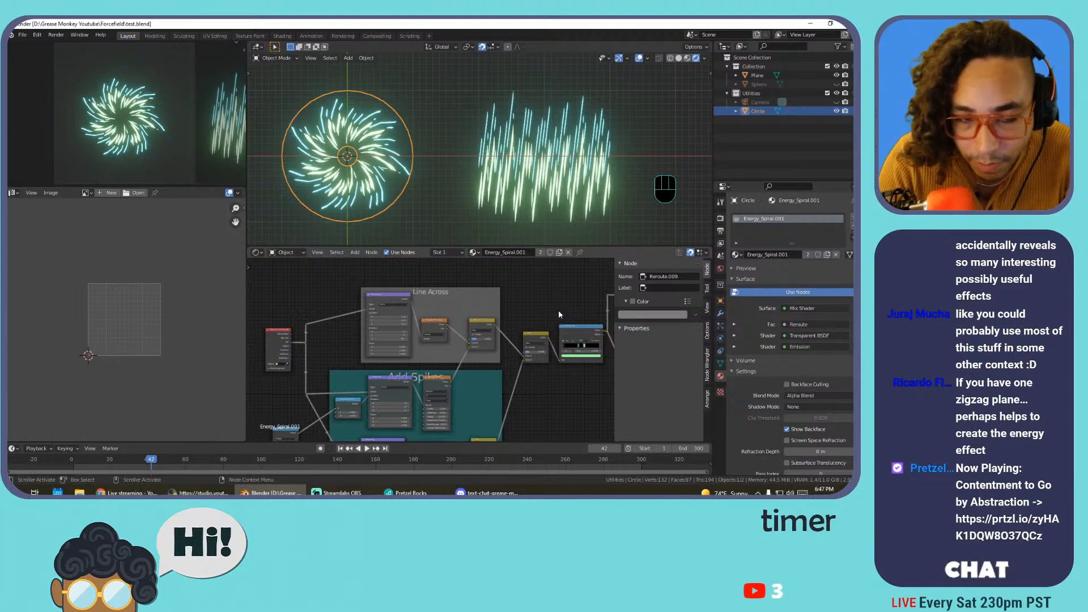
Examine the Mapping, Wave Texture and Mix nodes in the Add Spikes frame of the Energy_Spiral.001 material
scroll(485, 357, "down", 2)
middle_click_drag(485, 357, 498, 291)
scroll(475, 346, "up", 2)
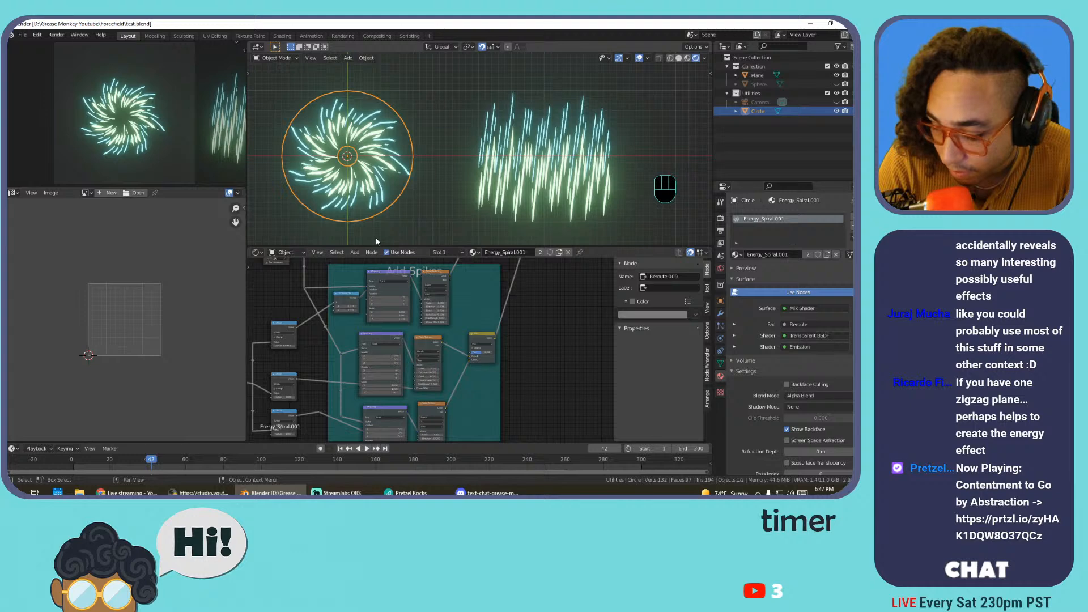
scroll(436, 307, "down", 4)
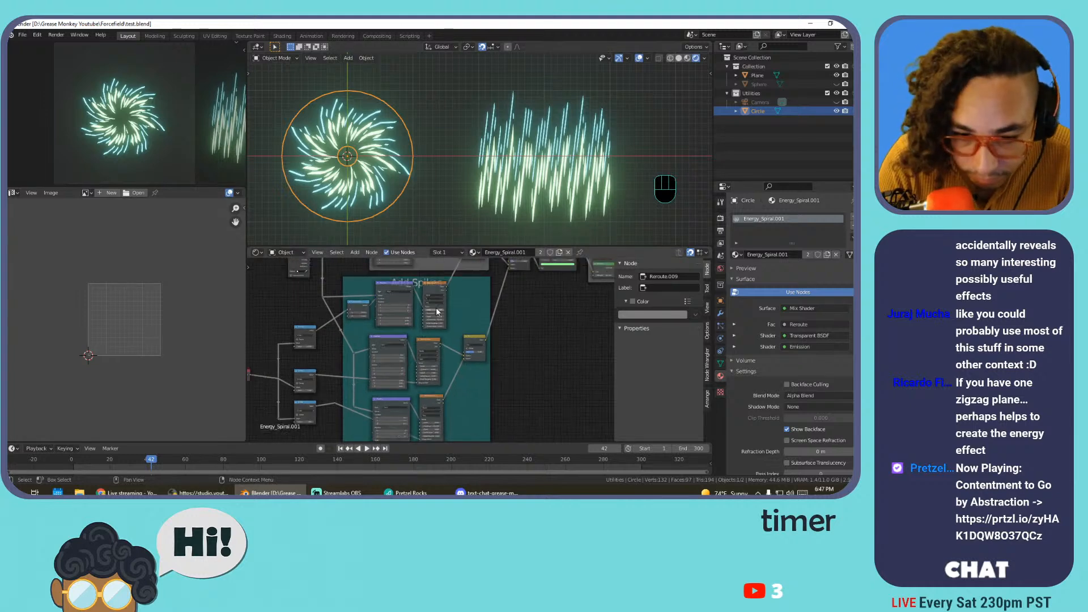
scroll(444, 339, "up", 2)
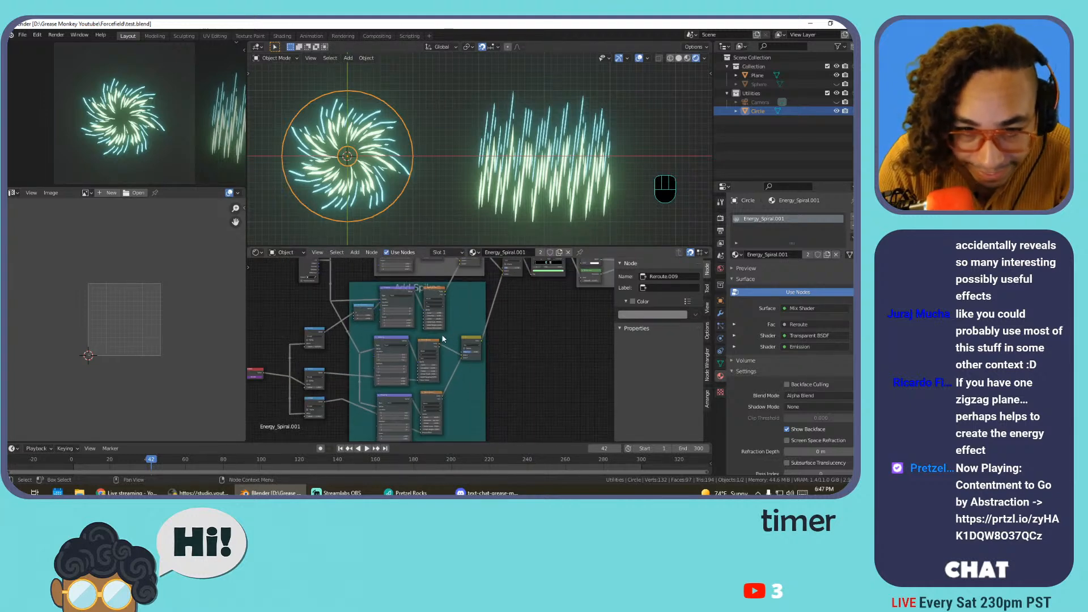
scroll(467, 309, "up", 3)
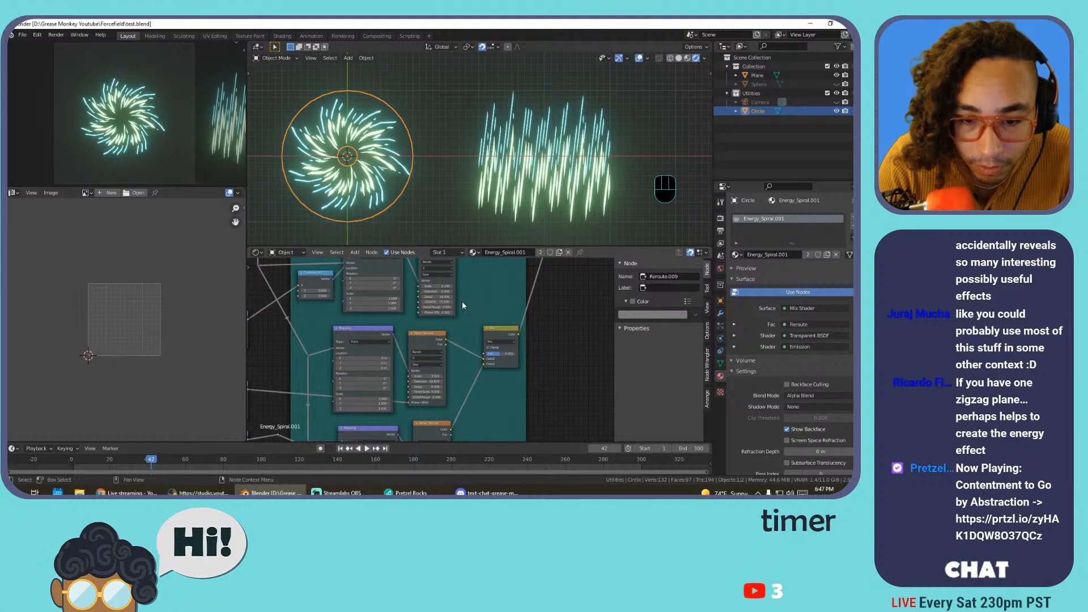
scroll(463, 305, "down", 4)
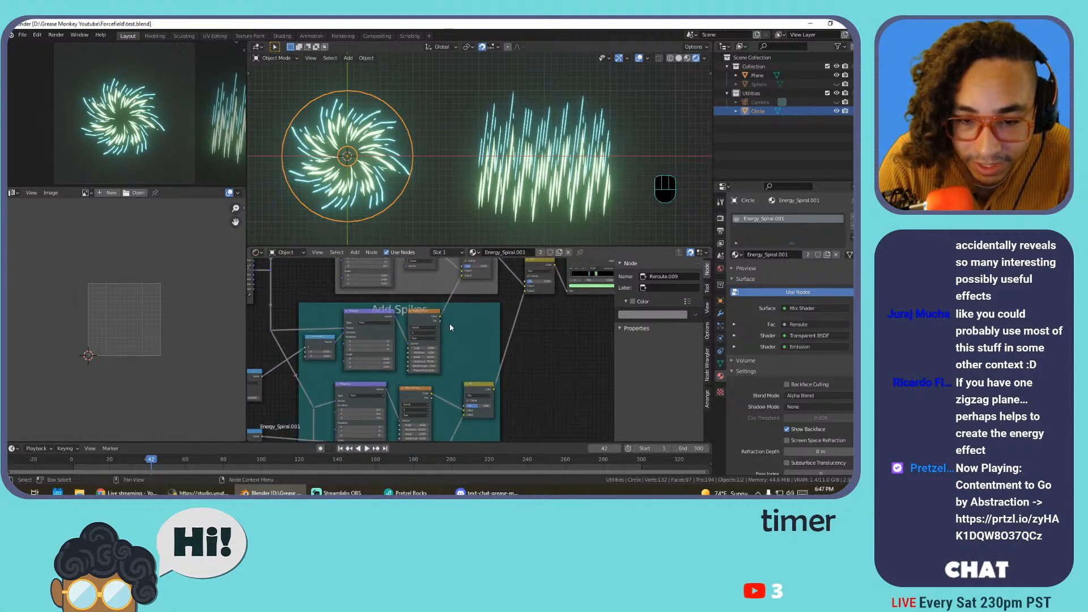
Try switching the lowest Wave Texture in the Add Spikes frame to a Voronoi Texture
scroll(520, 301, "down", 3)
scroll(495, 306, "down", 3)
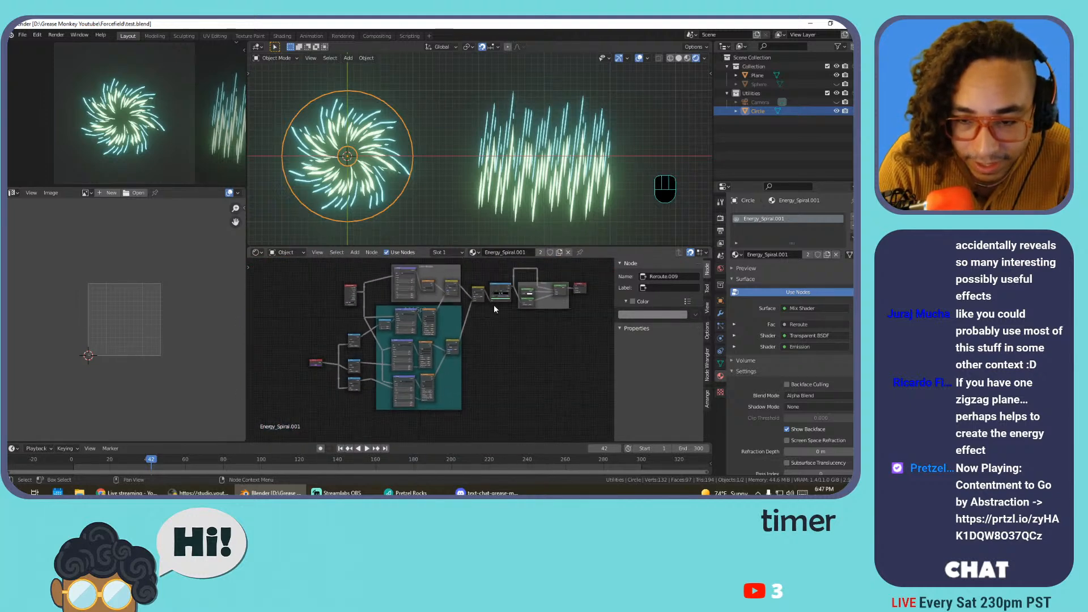
middle_click_drag(495, 306, 489, 334)
left_click_drag(400, 308, 588, 427)
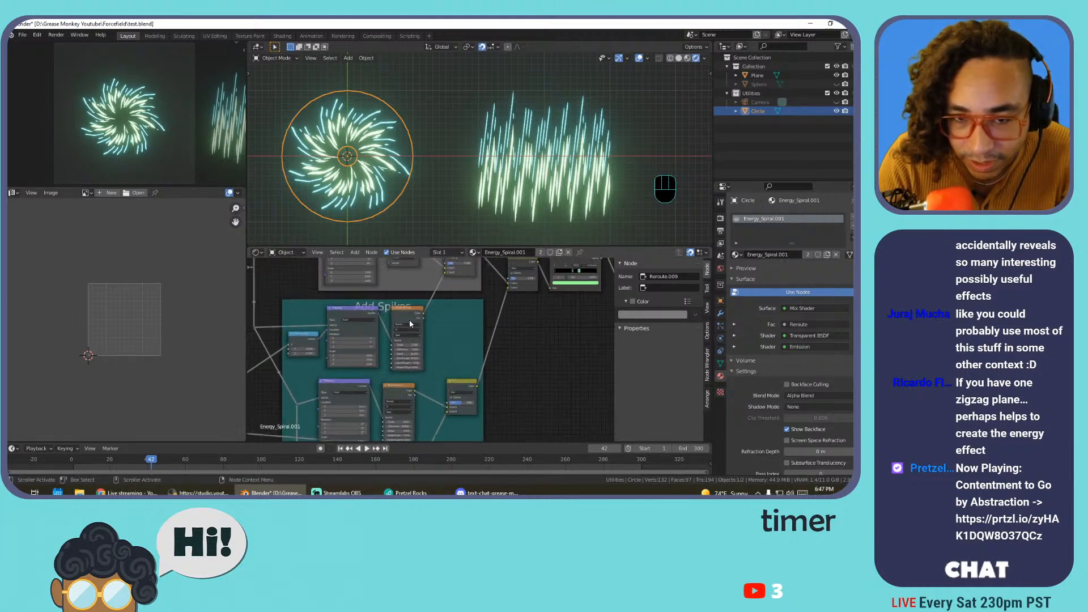
scroll(409, 320, "up", 5)
middle_click_drag(447, 331, 448, 295)
scroll(423, 326, "down", 3)
scroll(448, 296, "up", 4)
middle_click_drag(460, 391, 443, 313)
scroll(468, 320, "down", 3)
scroll(428, 340, "up", 3)
left_click(419, 331)
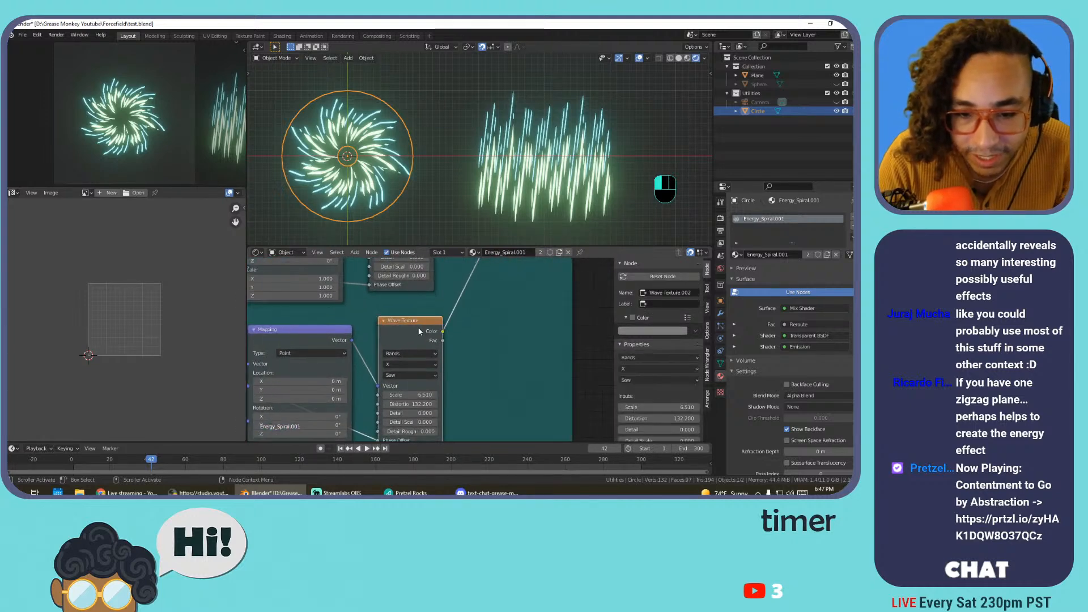
key("shift+s")
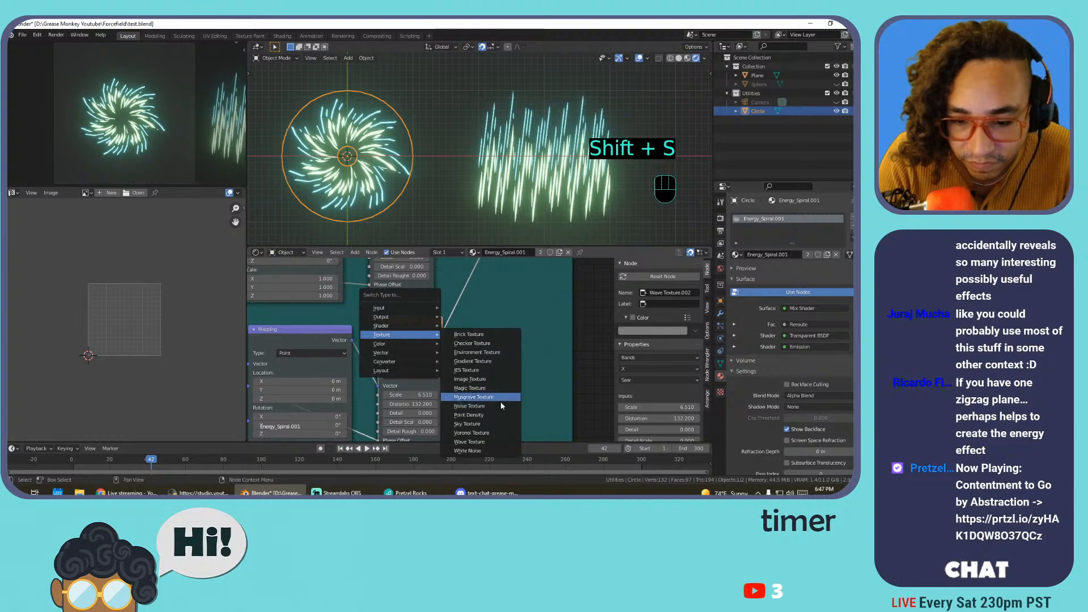
left_click(487, 433)
Try a Voronoi scale of 35.41, test zero randomness, and play the animation to preview the pattern
key("space")
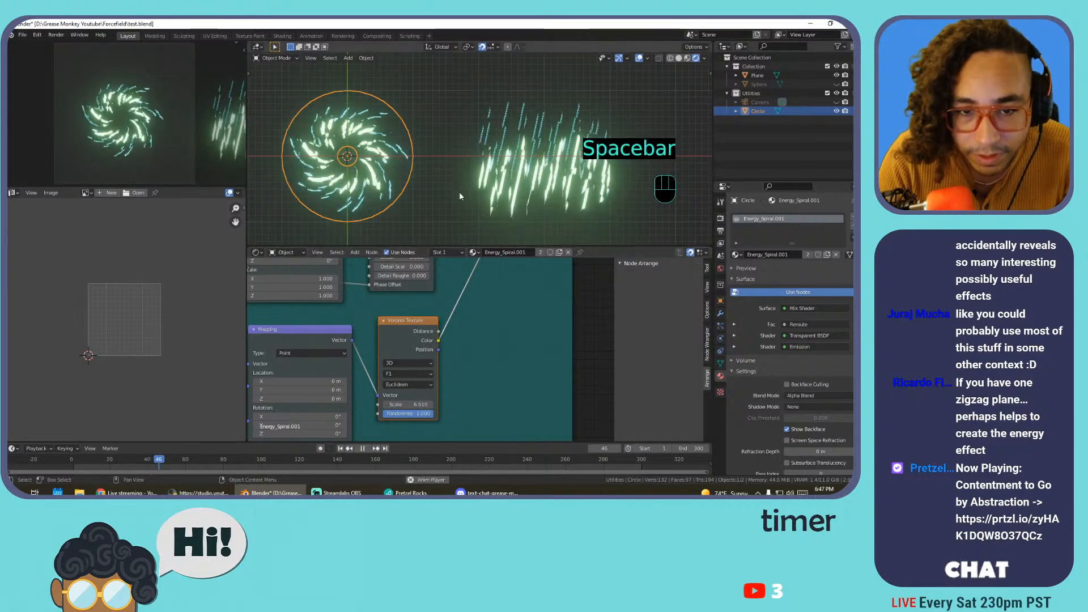
left_click_drag(397, 404, 367, 404)
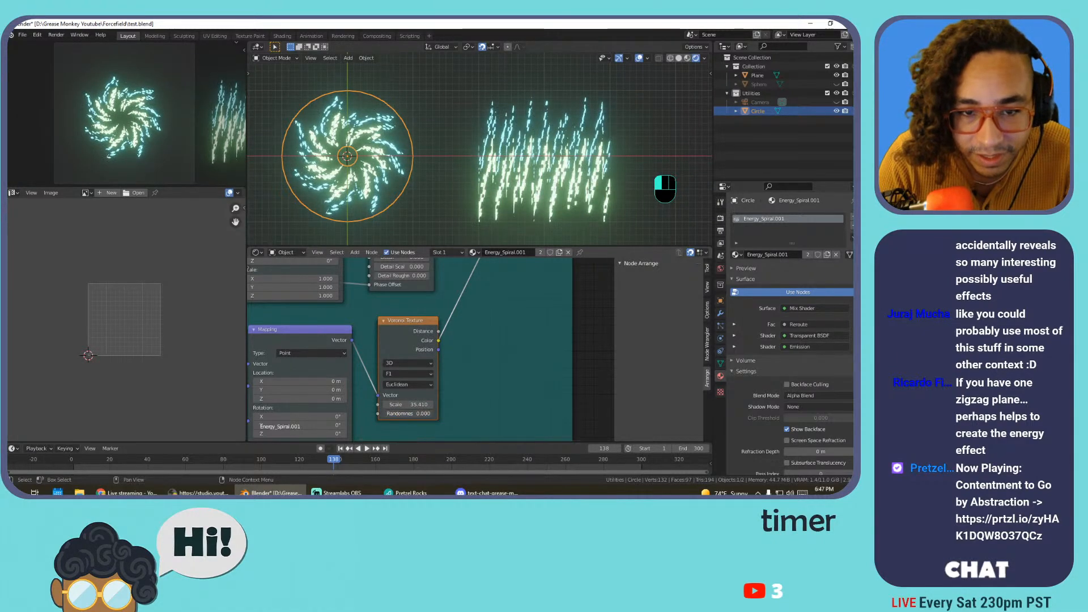
key("space")
key("space")
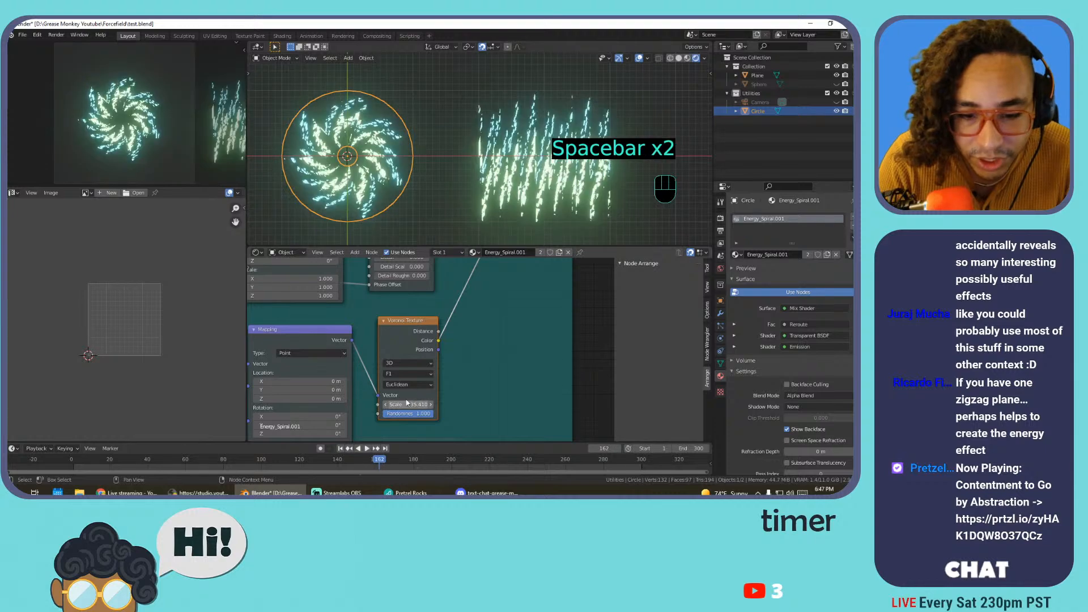
Try shifting the rotation and the X and Y location of the Mapping node feeding the Voronoi Texture
middle_click_drag(345, 389, 478, 342)
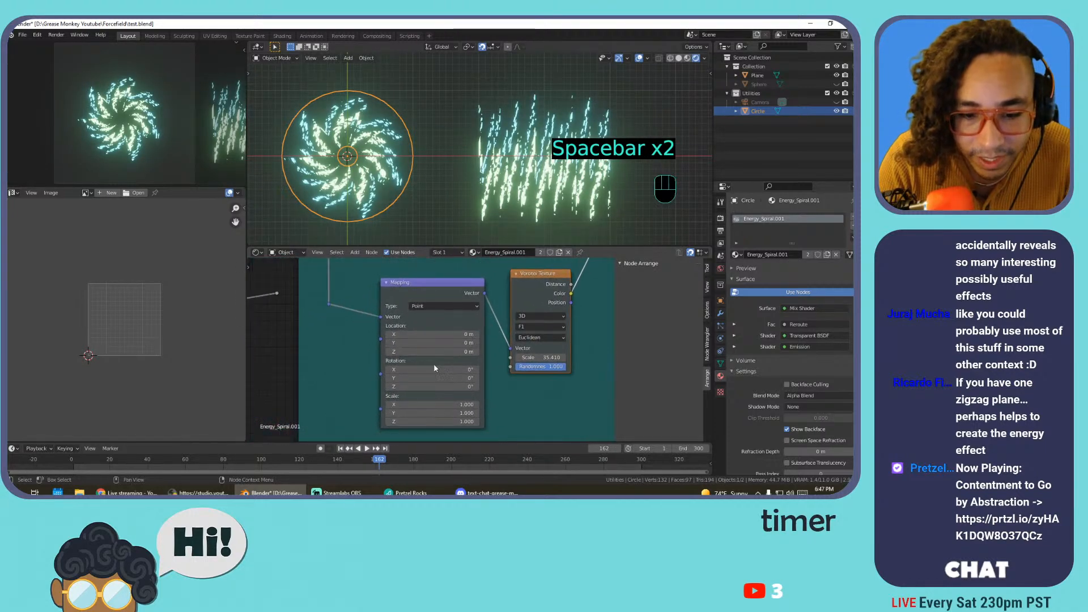
left_click_drag(431, 369, 453, 370)
key("ctrl+z")
left_click_drag(433, 334, 449, 335)
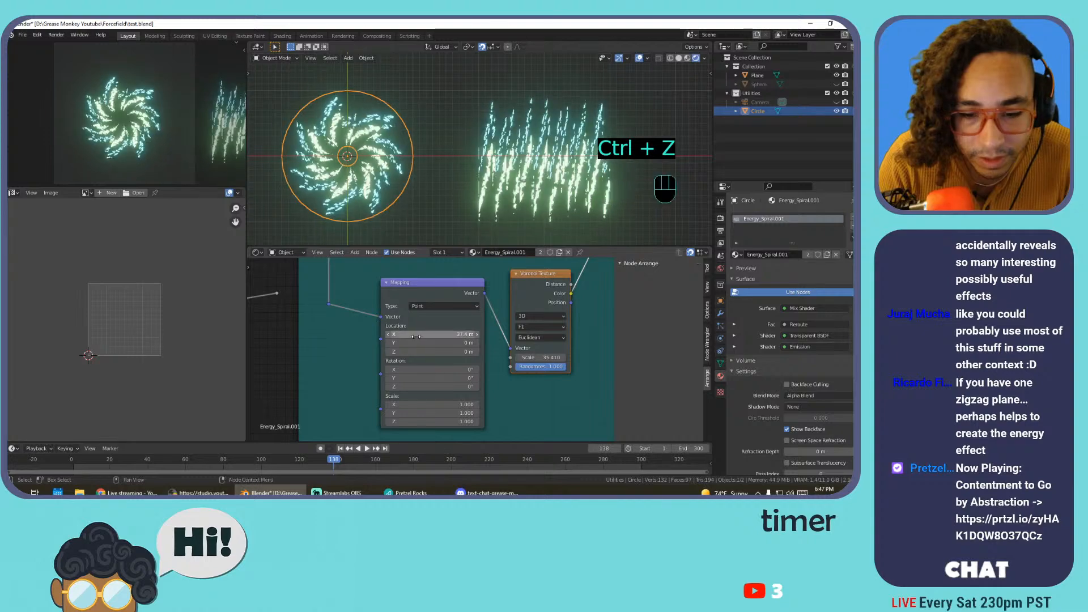
key("ctrl+z")
left_click_drag(434, 343, 479, 343, "shift")
Try driving the lowest Mapping node's Location with a duplicated Combine XYZ node whose X comes from the Divide node
scroll(404, 342, "down", 5)
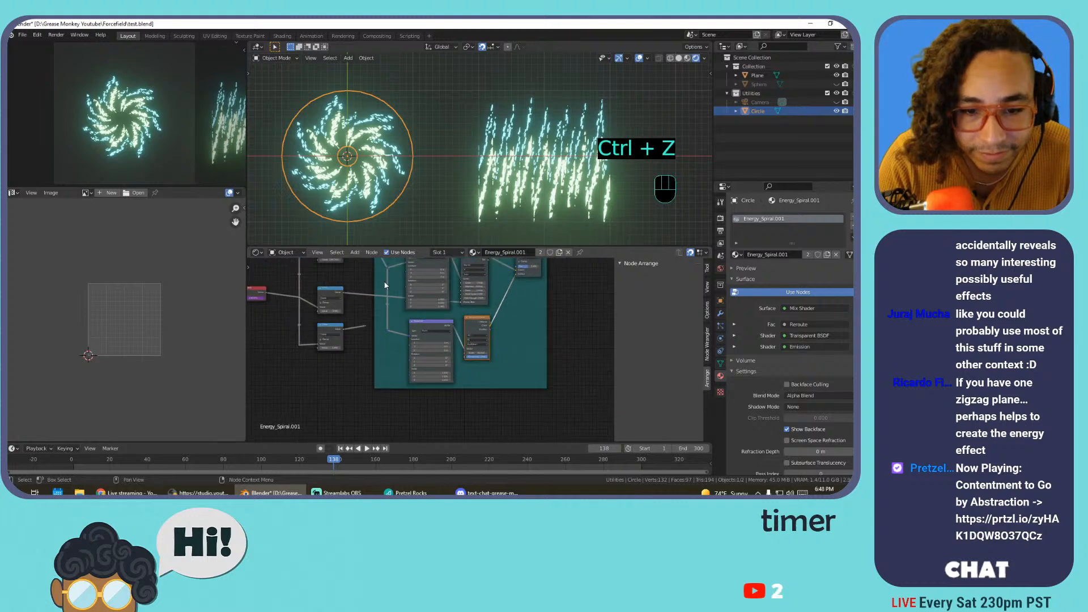
left_click(416, 269)
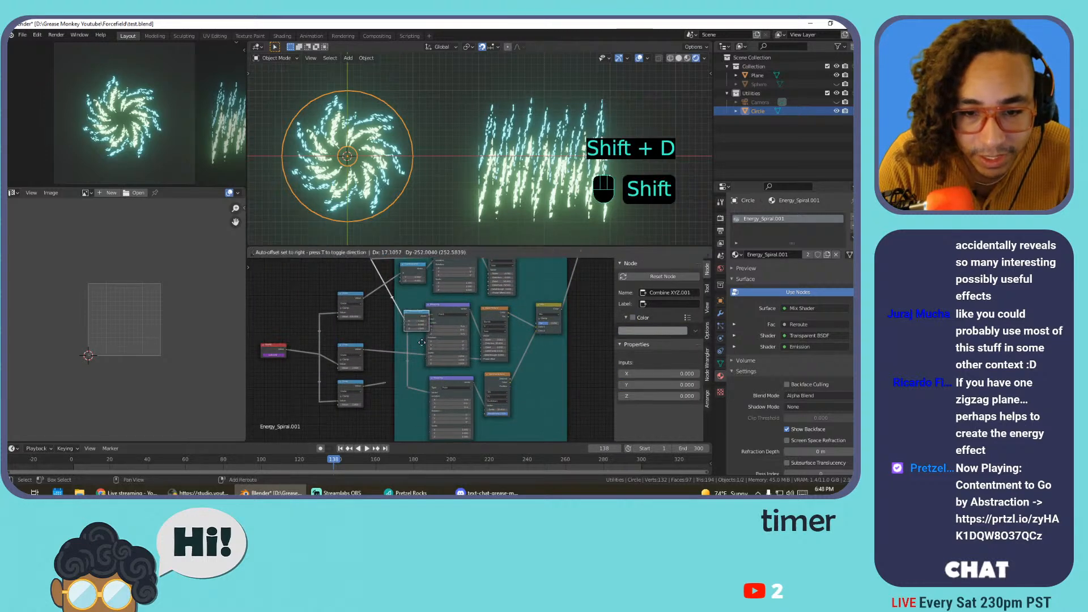
key("KP_Decimal")
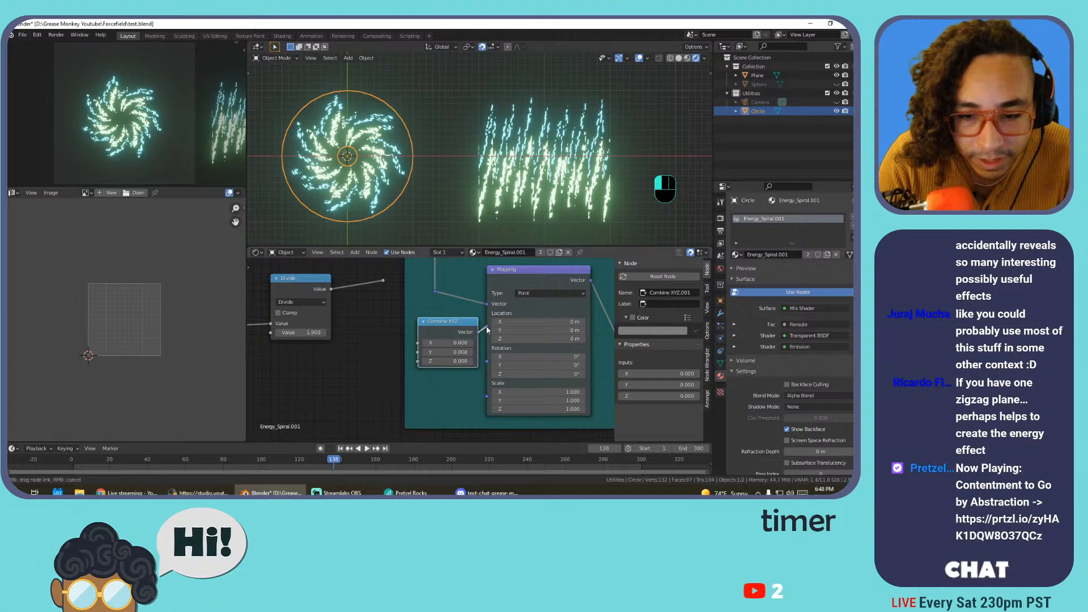
left_click_drag(480, 336, 487, 315)
left_click_drag(409, 321, 435, 312)
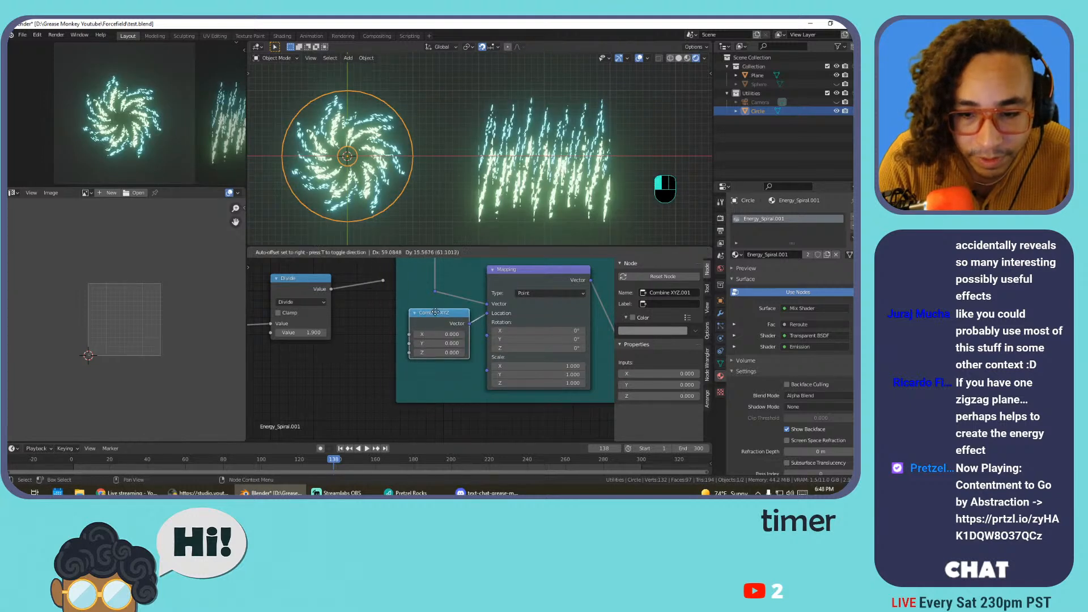
left_click_drag(383, 282, 409, 334)
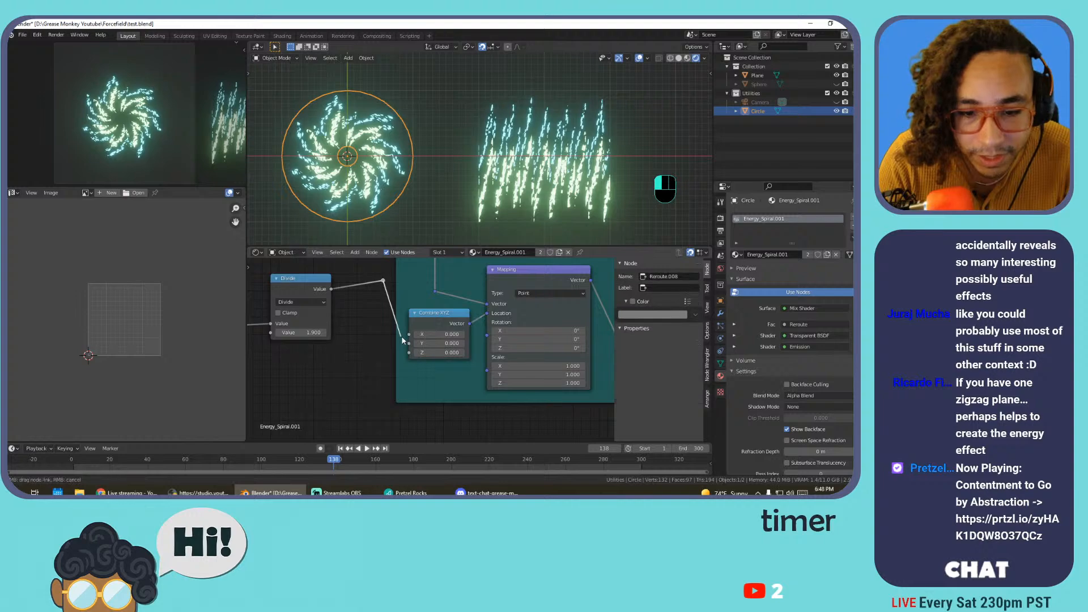
Preview the animated Voronoi pattern and disconnect the duplicated Combine XYZ node from the Mapping node's Location
key("space")
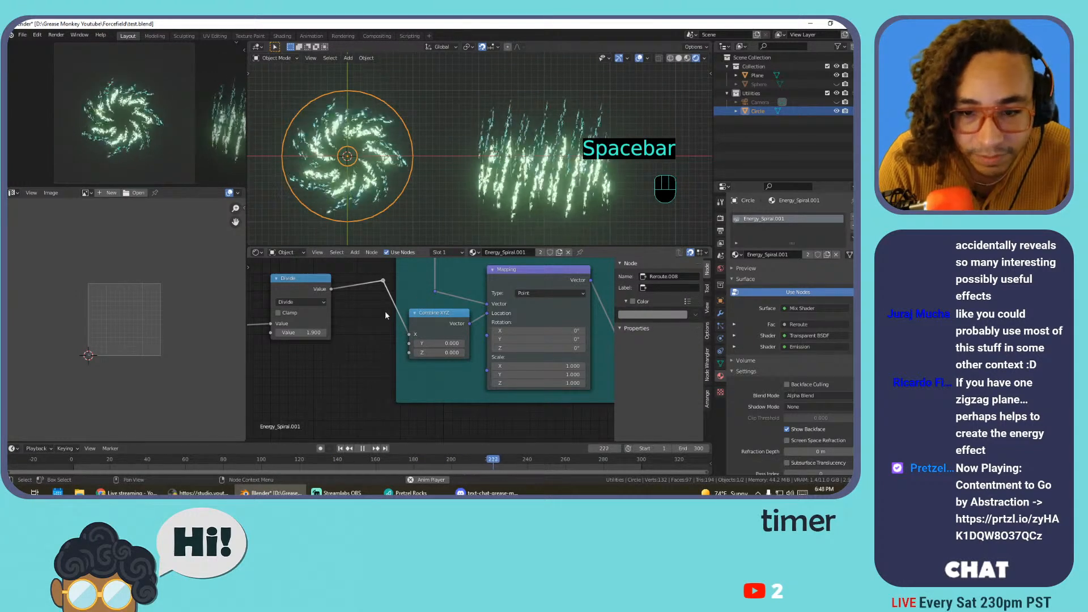
key("space")
key("space")
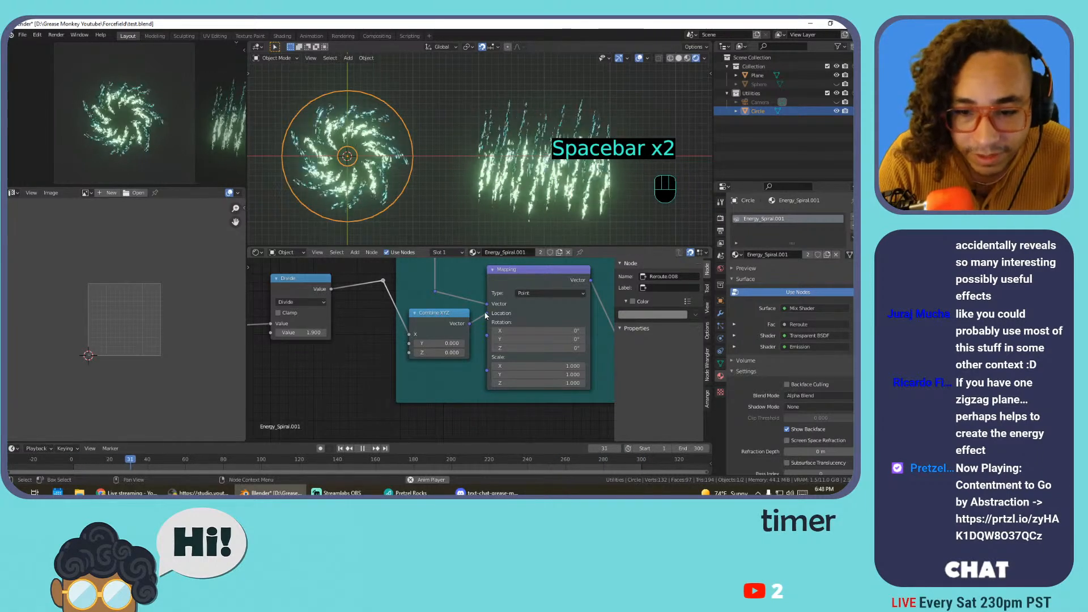
left_click_drag(486, 314, 475, 323)
key("space")
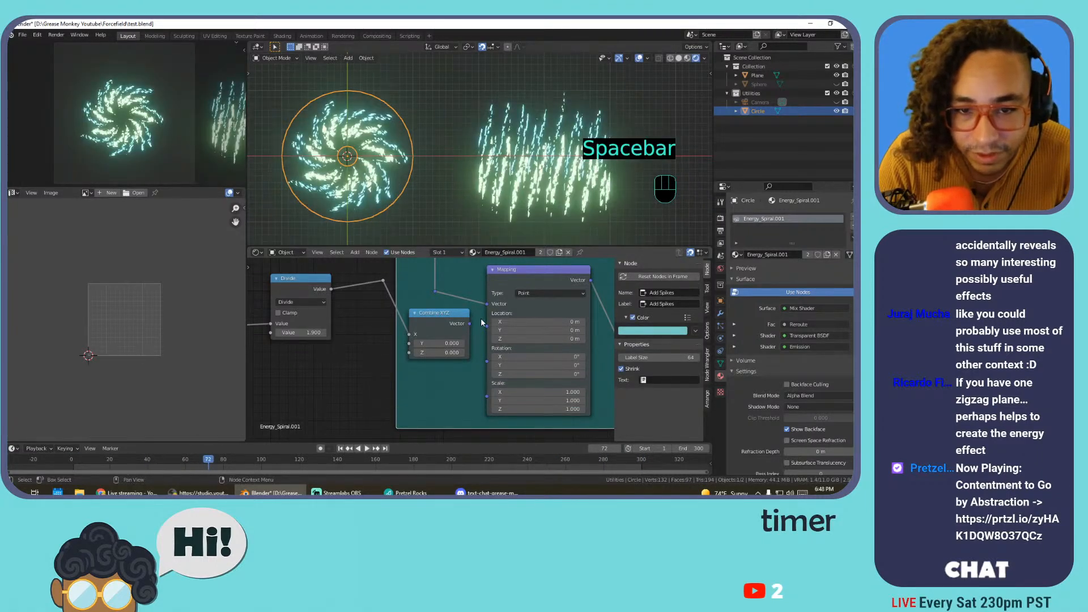
Undo the Combine XYZ, Mapping and Voronoi changes until the lowest texture node is a Wave Texture again
scroll(493, 319, "down", 4)
middle_click_drag(598, 287, 444, 376)
key("ctrl+z")
key("ctrl+z")
key("ctrl+z")
key("ctrl+z")
key("ctrl+z")
key("ctrl+z")
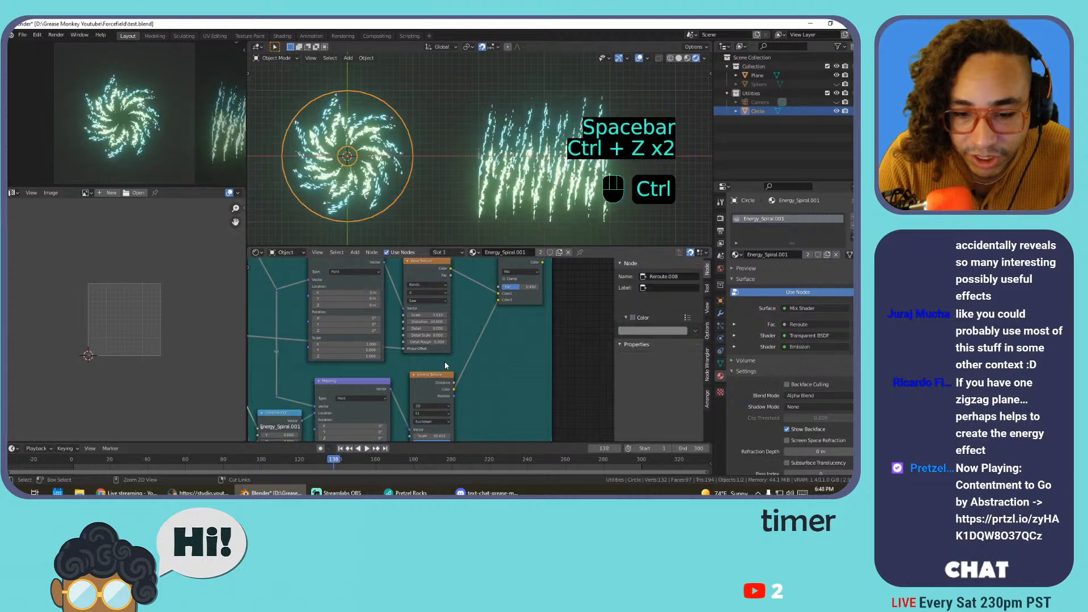
key("ctrl+z")
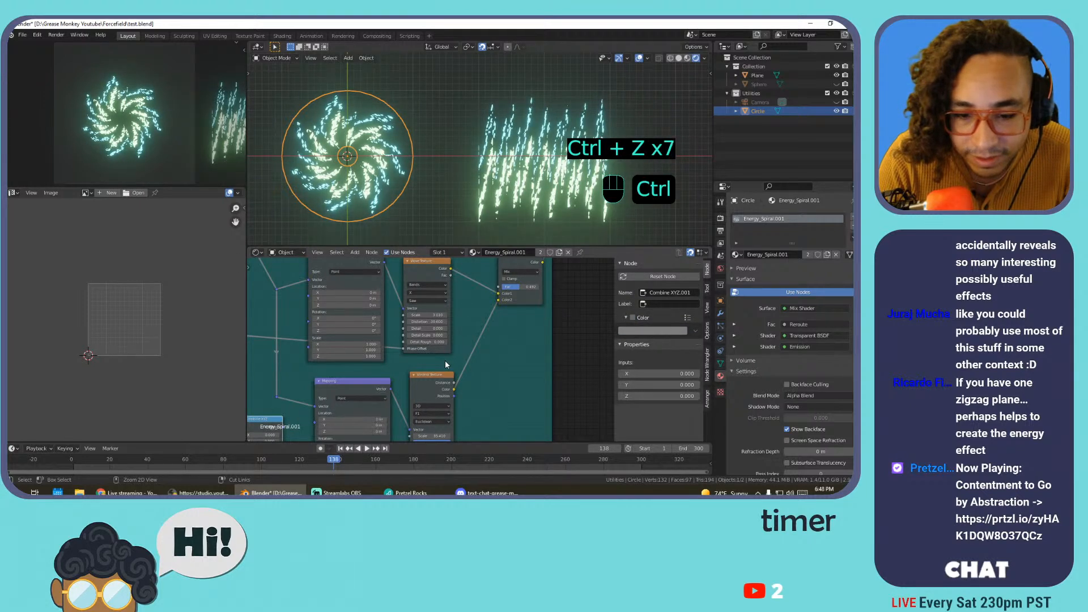
key("ctrl+z")
key("ctrl+z")
key("ctrl+z")
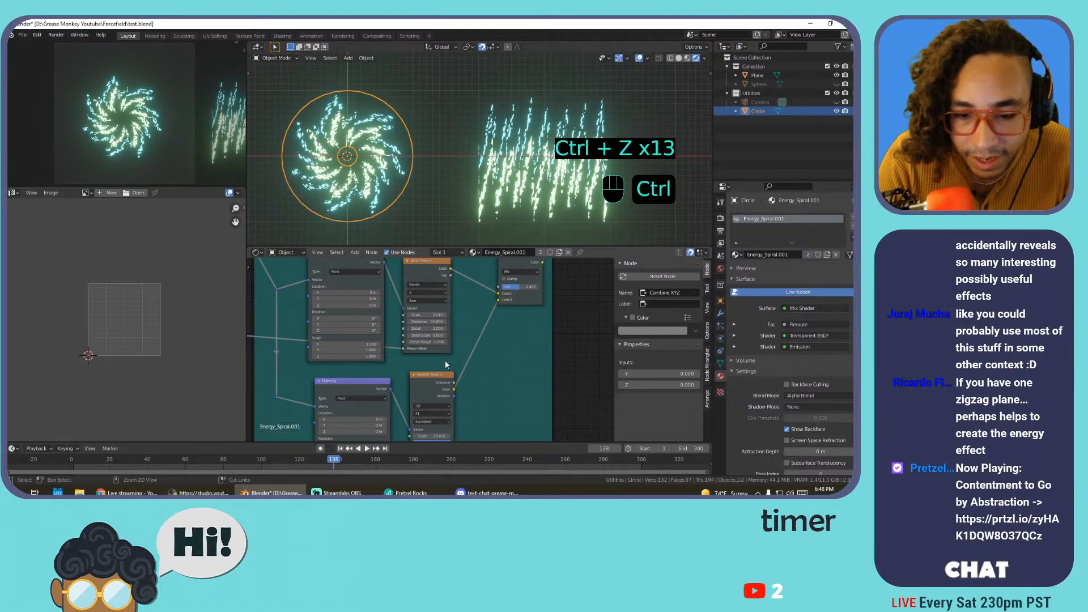
key("ctrl+z")
key("ctrl+z")
key("ctrl+z")
key("ctrl+z")
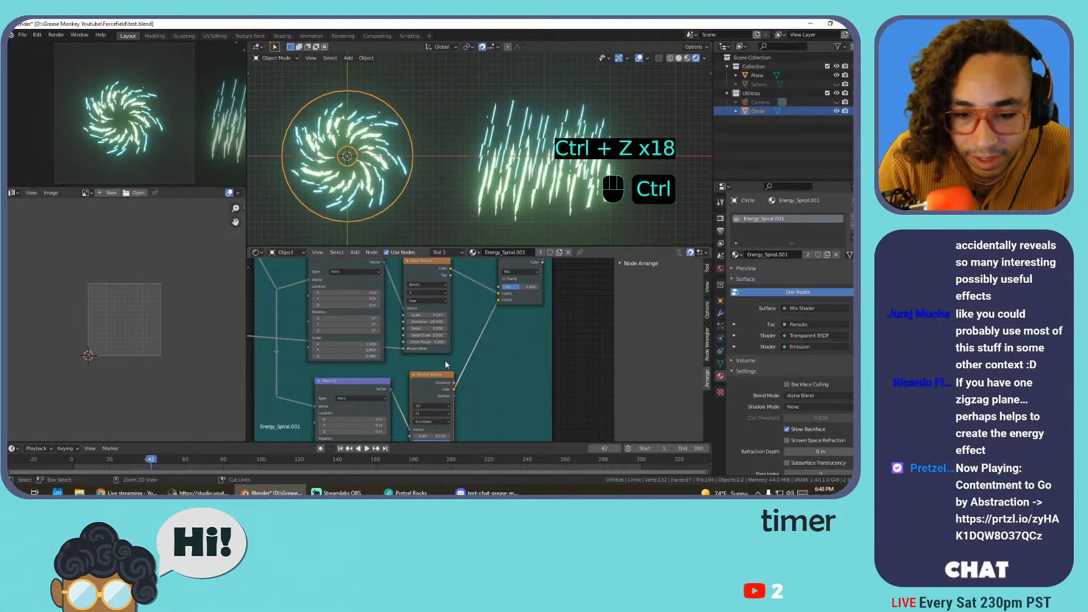
key("ctrl+z")
Try switching the middle Wave Texture in the Add Spikes frame to a Voronoi Texture and preview the animation
middle_click_drag(450, 339, 440, 339)
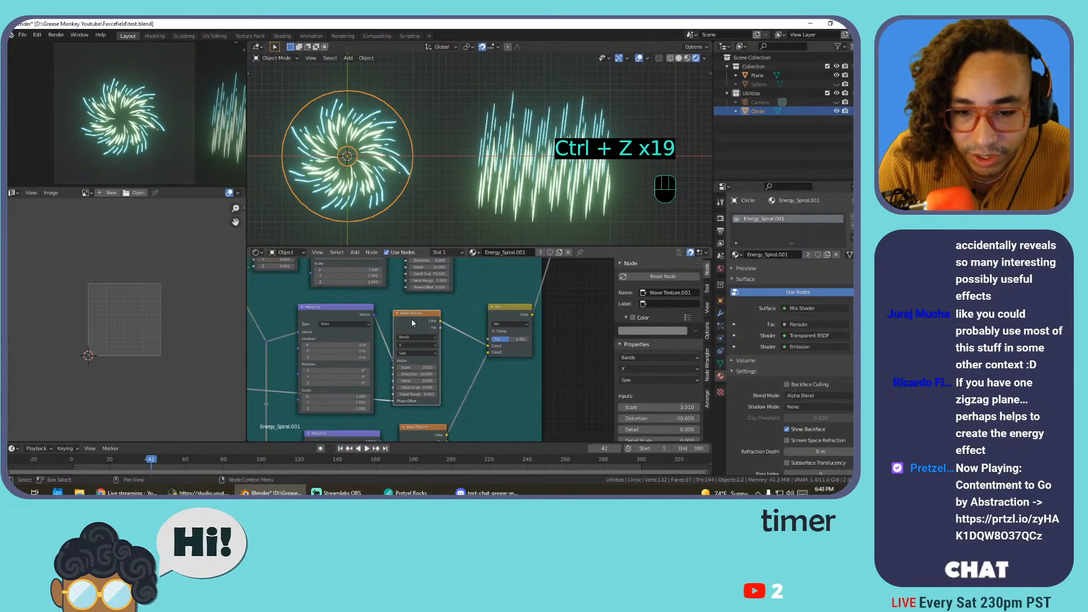
key("shift+s")
mouse_move(374, 319)
left_click(460, 417)
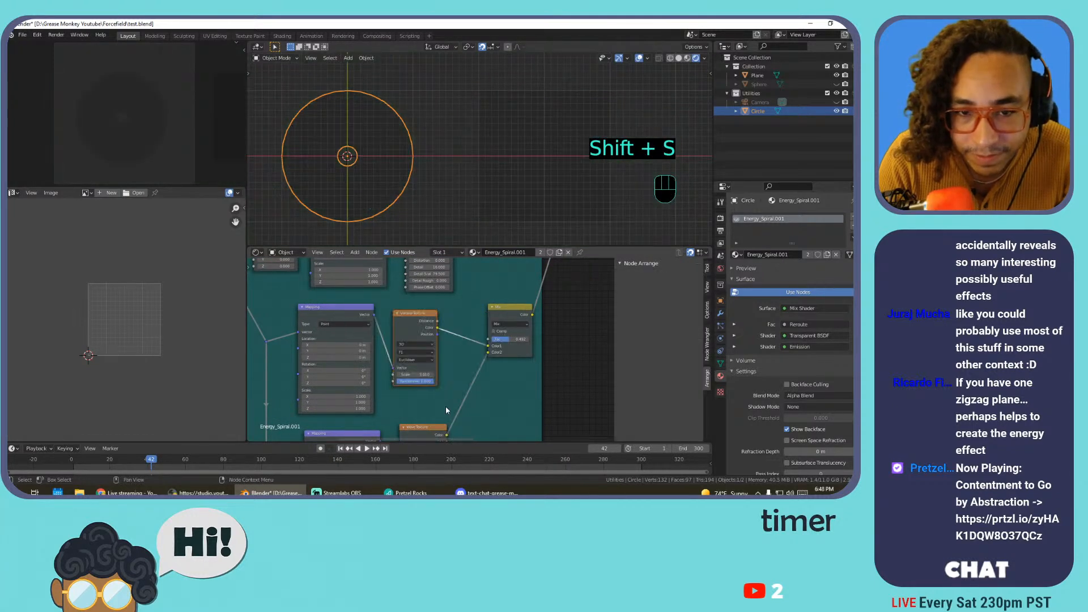
key("space")
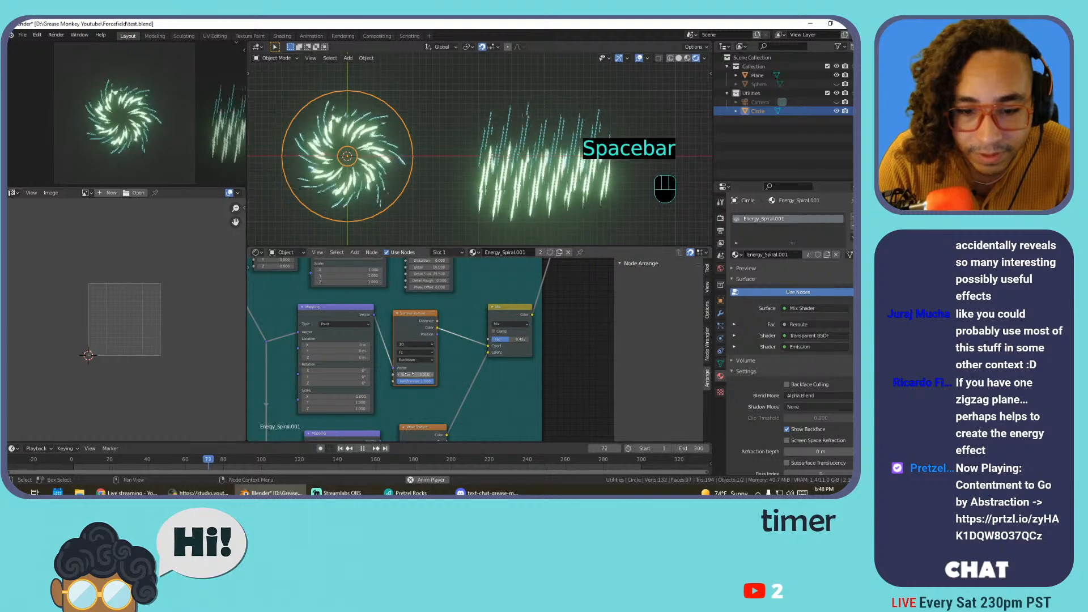
Try a much higher scale and a randomness of 0 on the middle Voronoi Texture
left_click_drag(418, 375, 590, 375)
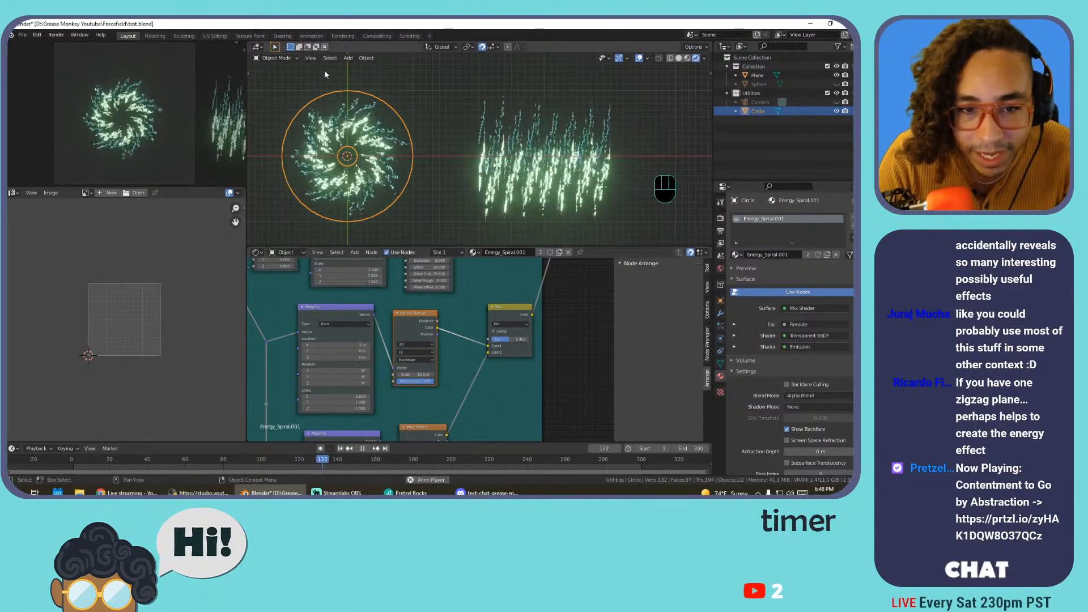
scroll(330, 162, "up", 5)
middle_click_drag(328, 162, 586, 136)
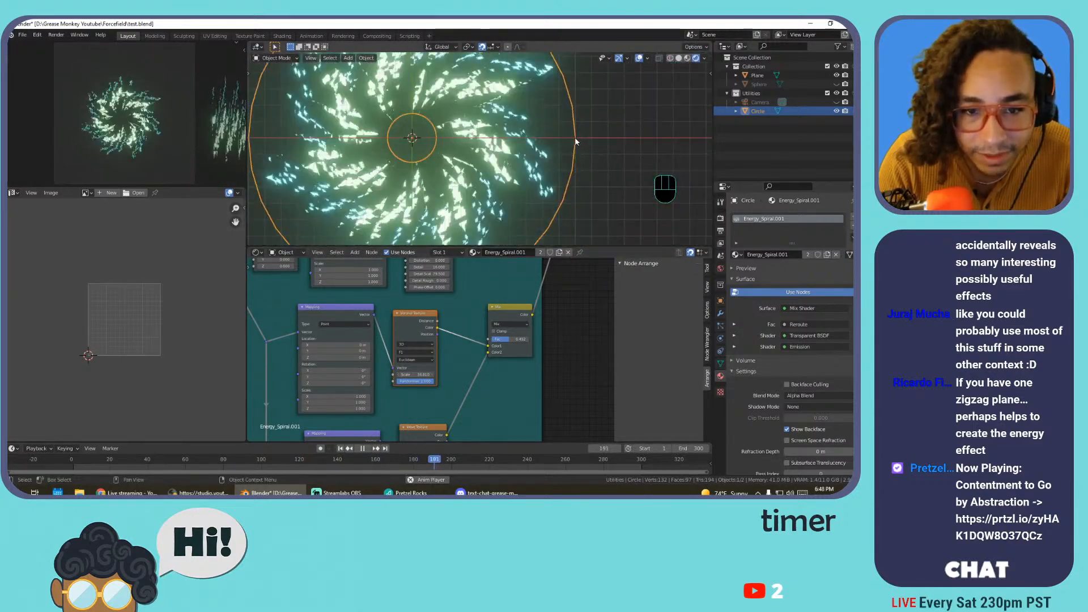
left_click_drag(415, 381, 400, 381)
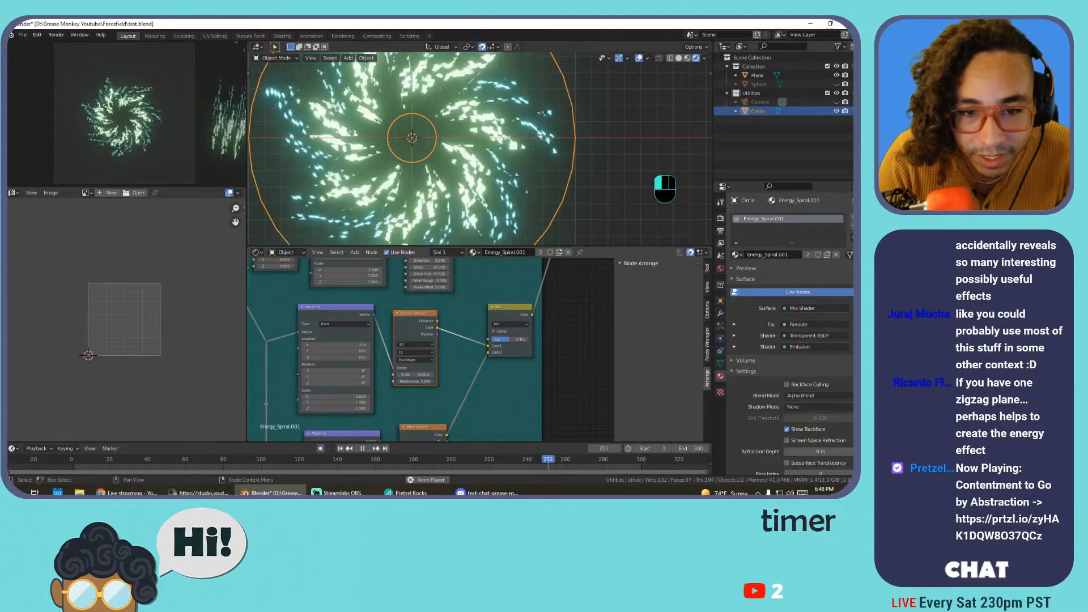
Undo the middle Voronoi Texture's setting changes and its switch from Wave Texture
key("ctrl+z")
key("ctrl+z")
key("ctrl+z")
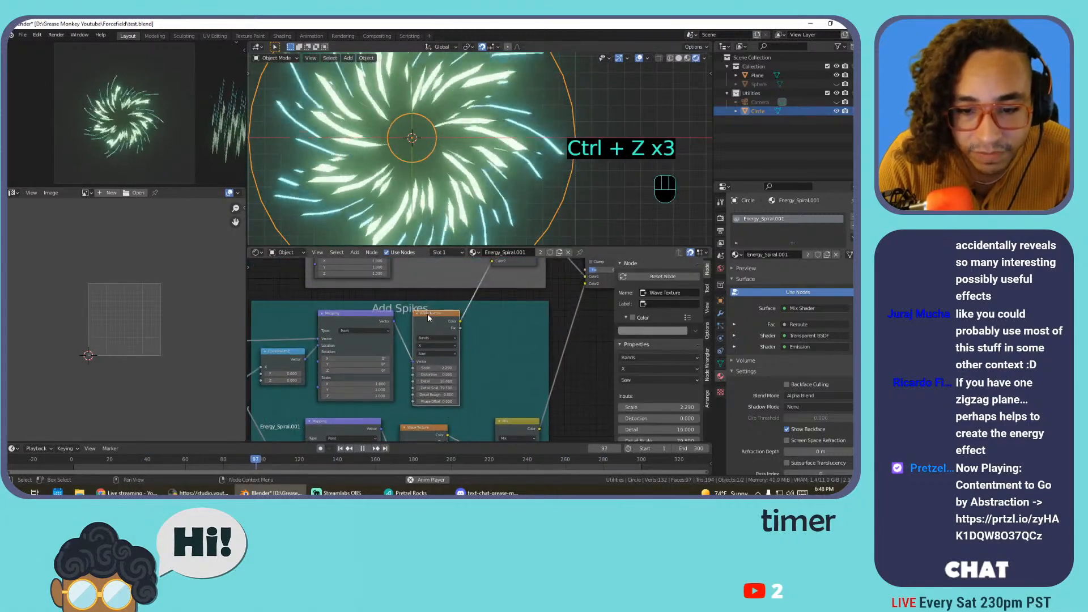
Try switching the uppermost Wave Texture in the Add Spikes frame to a Voronoi Texture and adjusting its scale
key("shift+s")
mouse_move(419, 315)
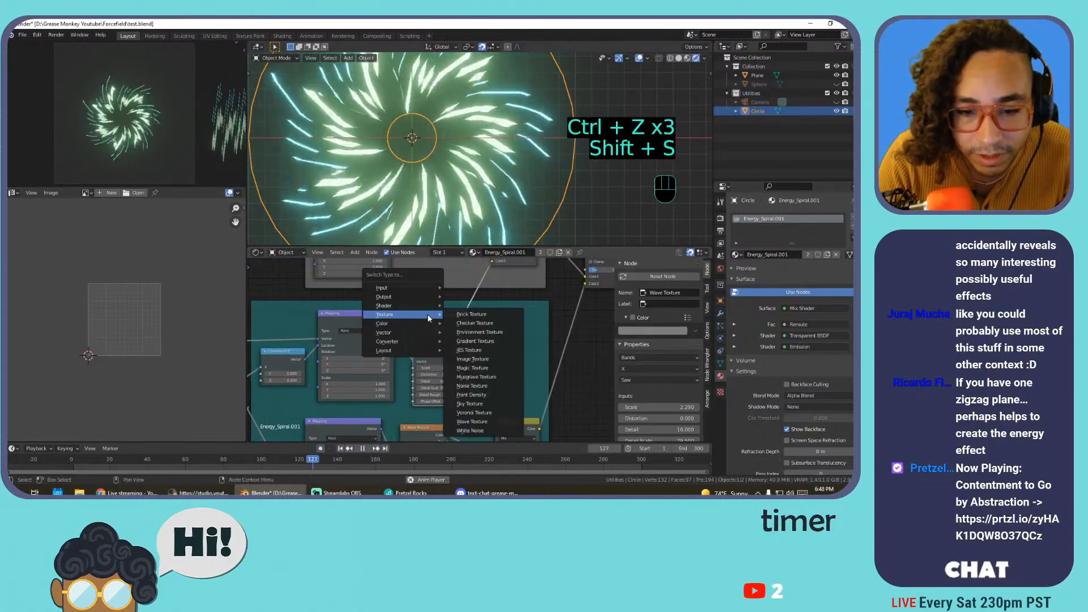
left_click(489, 411)
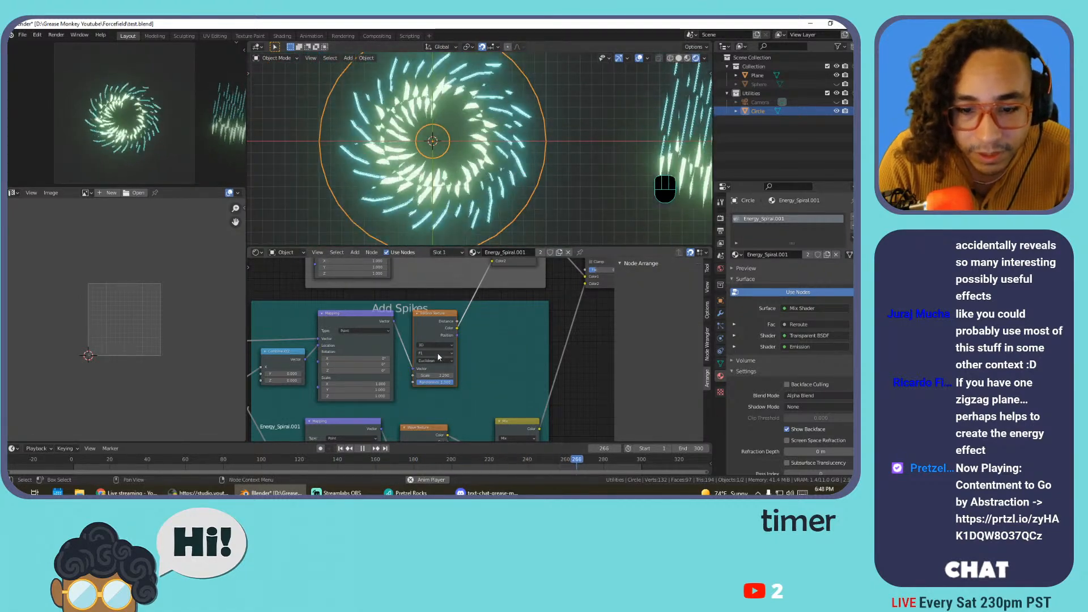
mouse_move(436, 376)
left_mouse_down()
mouse_move(510, 376)
mouse_move(429, 375)
left_mouse_up()
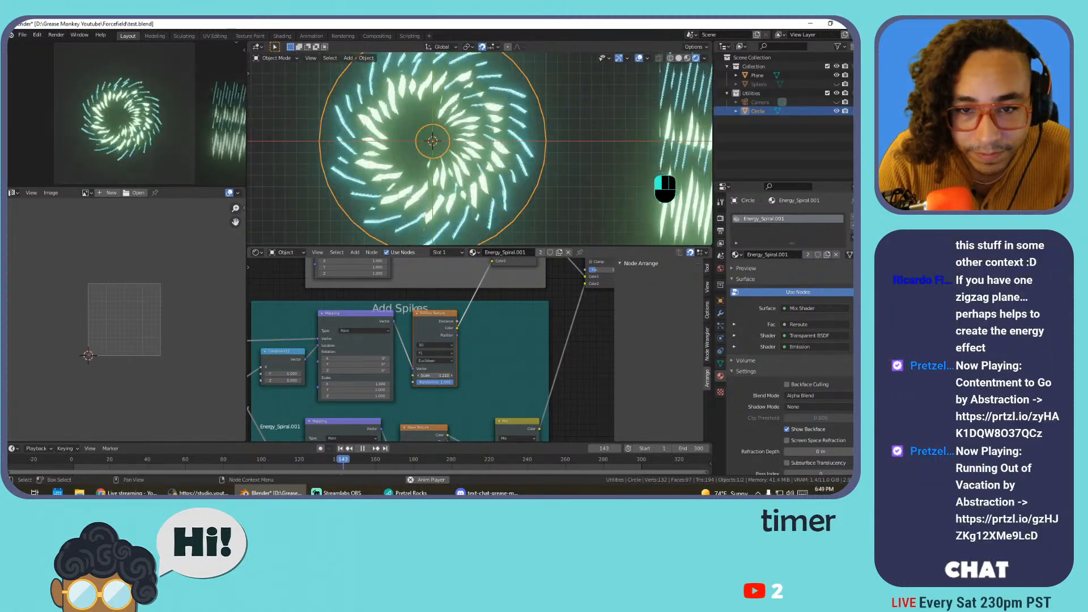
Try feeding the Voronoi Texture's Distance output into the Mix node above and greatly increasing the texture's scale
middle_click_drag(462, 323, 446, 344)
left_click_drag(441, 341, 479, 284)
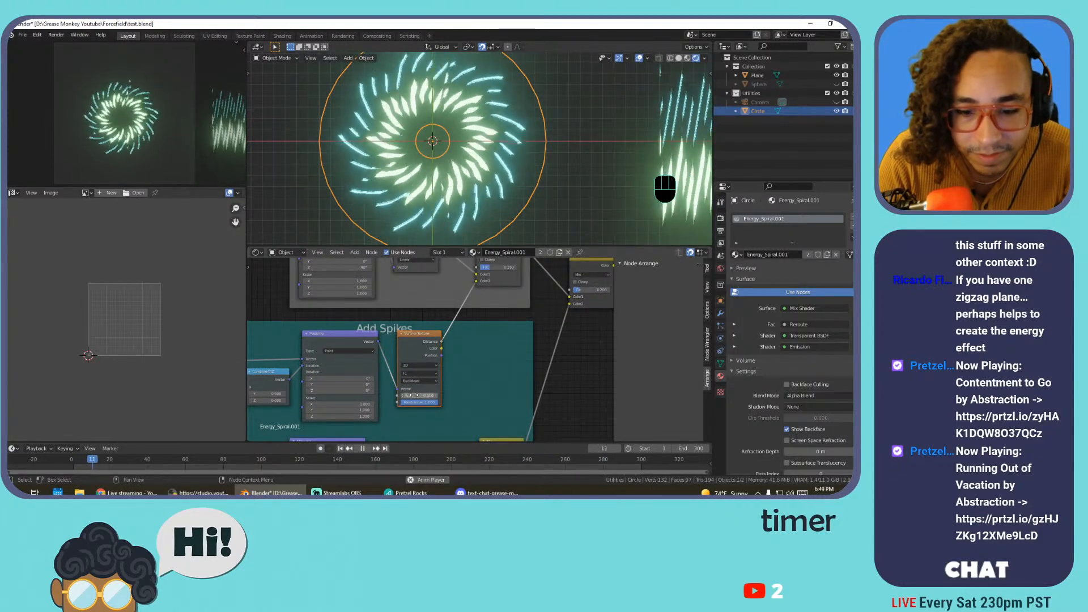
left_click_drag(420, 396, 564, 396)
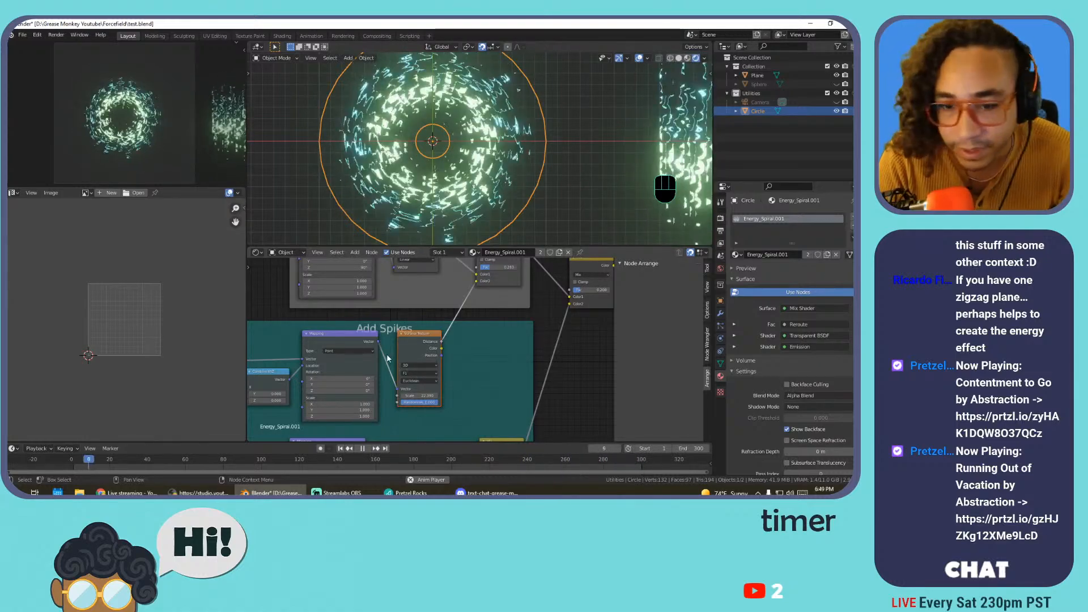
Undo the Voronoi changes until the uppermost texture node in the Add Spikes frame is a Wave Texture again
key("ctrl+z")
key("ctrl+z")
key("ctrl+z")
key("ctrl+z")
key("ctrl+z")
key("ctrl+z")
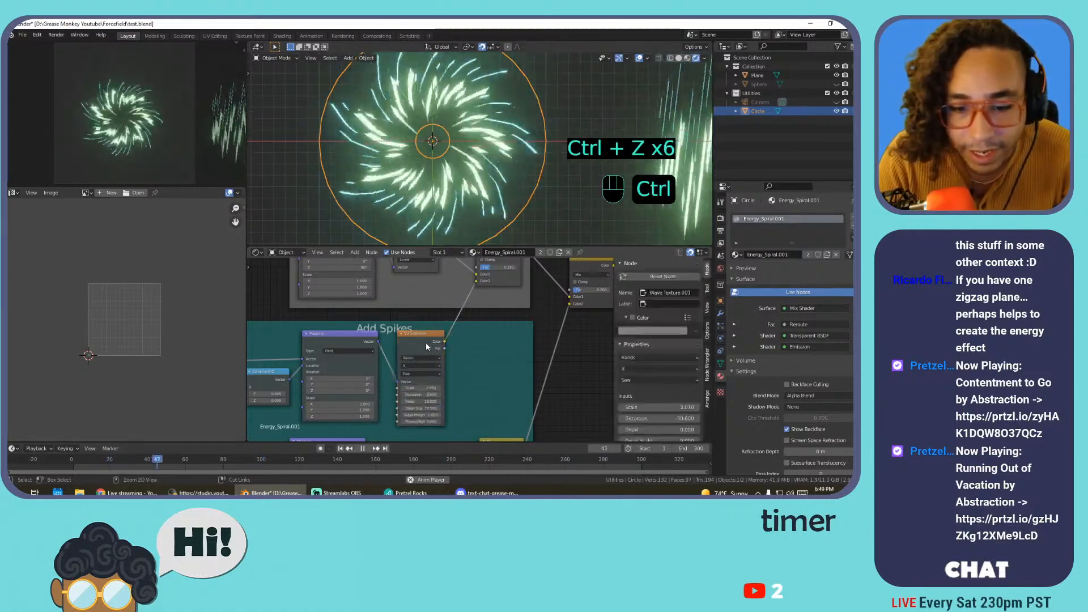
key("ctrl+shift+z")
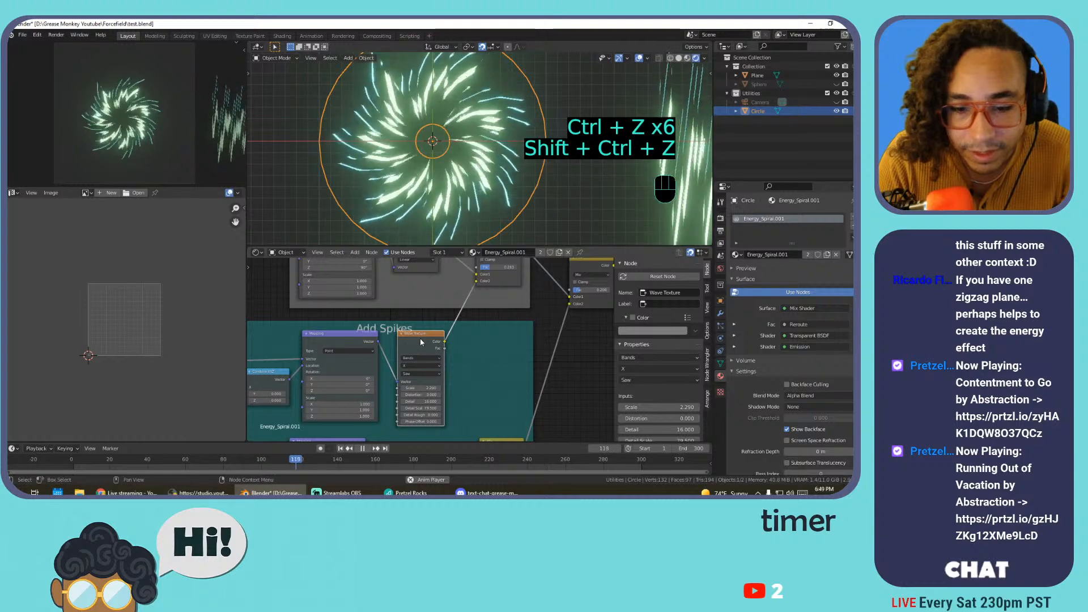
Try switching the uppermost Wave Texture in the Add Spikes frame to a Multifractal Musgrave Texture with its scale raised to about 18.79
key("shift+s")
mouse_move(420, 342)
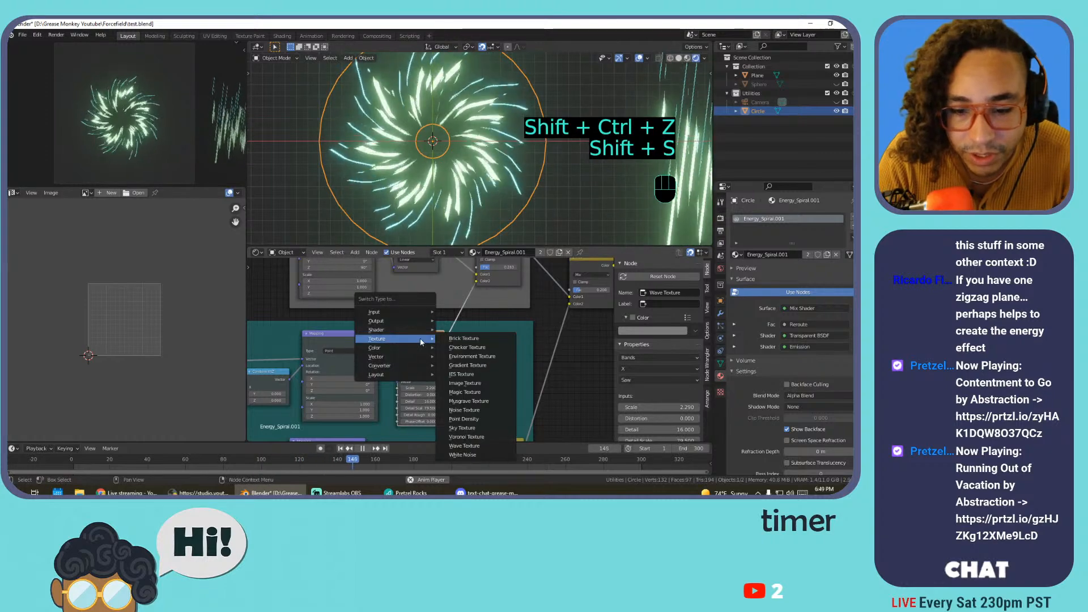
left_click(474, 401)
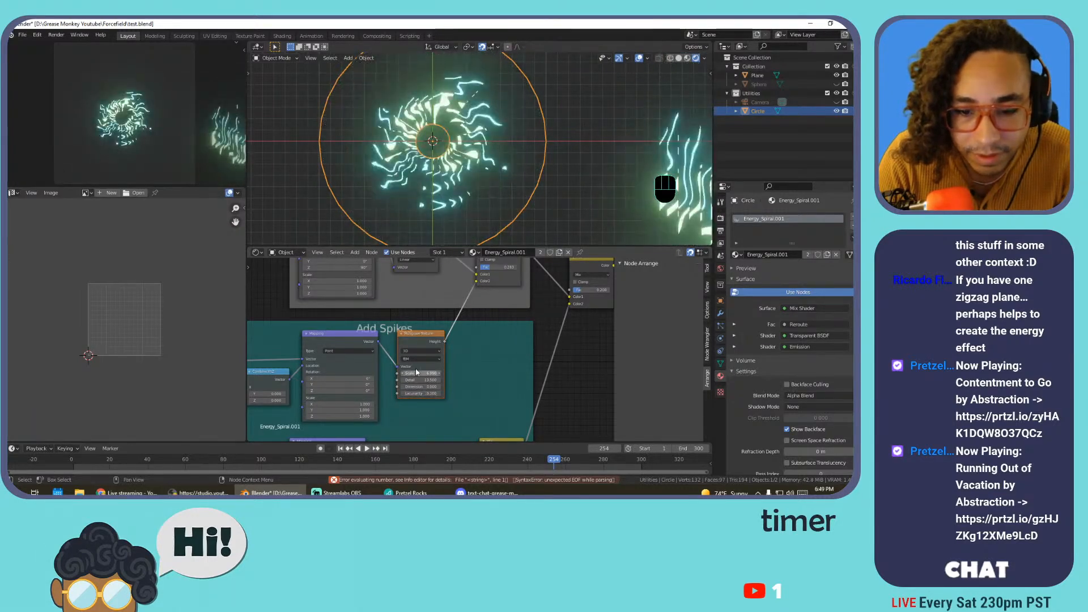
left_click(420, 365)
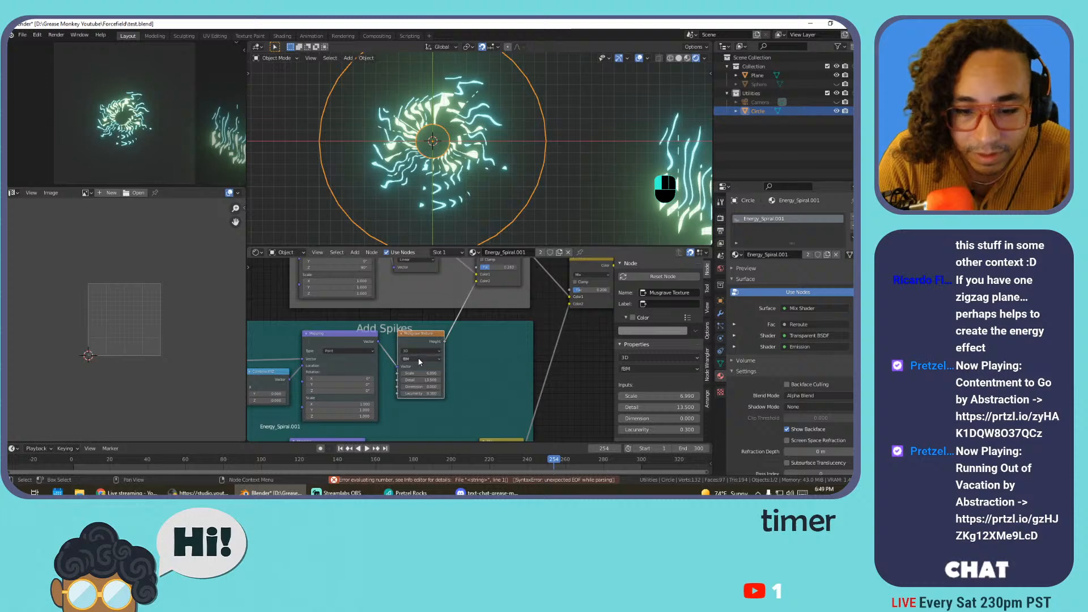
left_click(420, 367)
mouse_move(419, 373)
left_mouse_down()
mouse_move(488, 373)
mouse_move(417, 373)
left_mouse_up()
key("space")
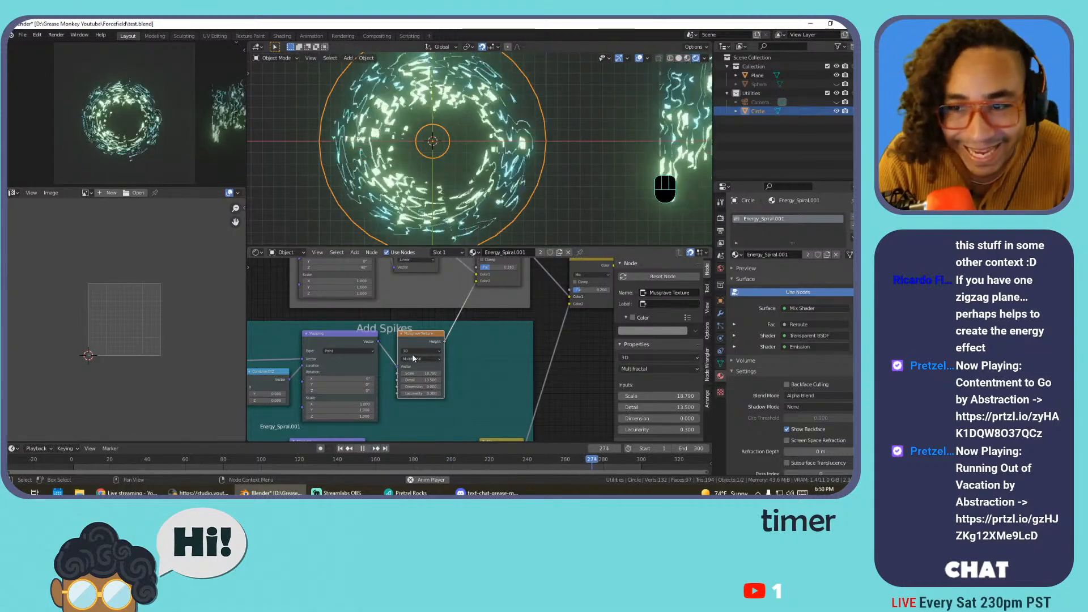
scroll(444, 194, "down", 4)
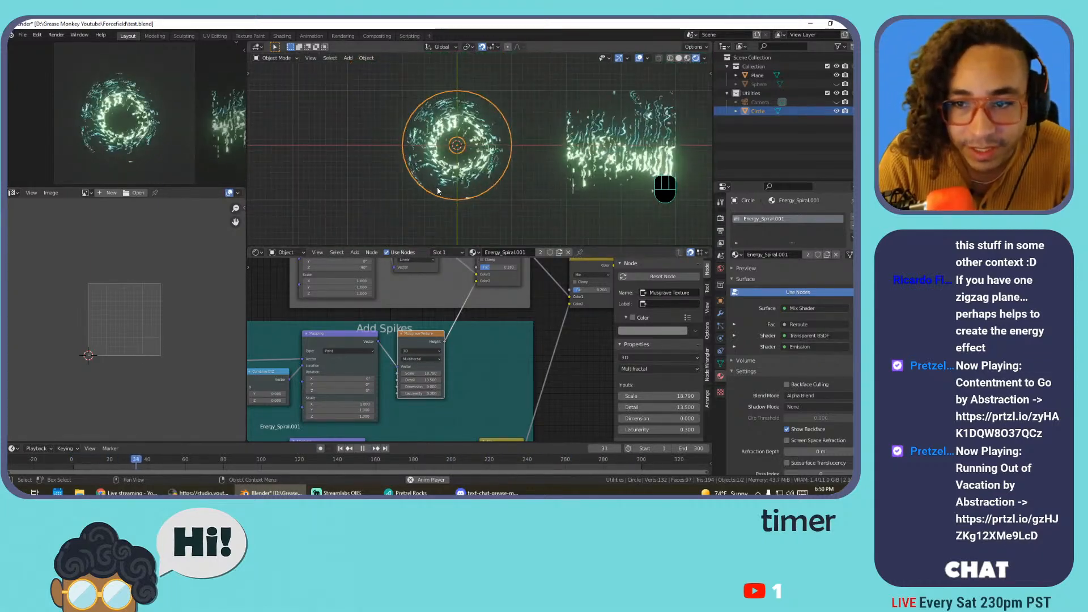
scroll(444, 194, "up", 4)
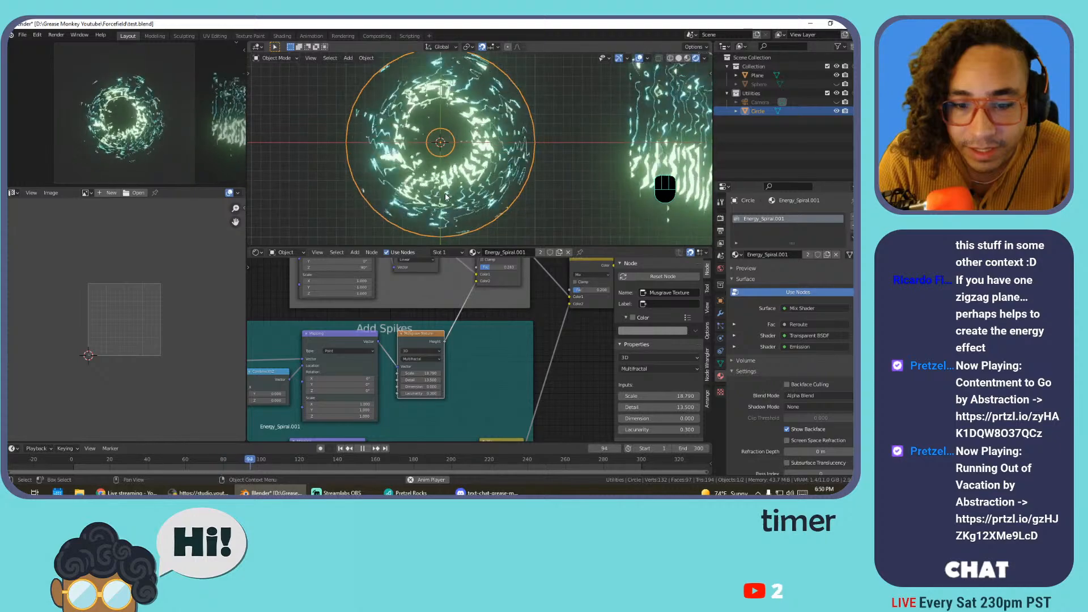
Undo the Musgrave changes until the uppermost texture node in the Add Spikes frame is a Wave Texture again
key("ctrl+z")
key("ctrl+z")
key("ctrl+z")
key("ctrl+z")
key("ctrl+z")
key("ctrl+z")
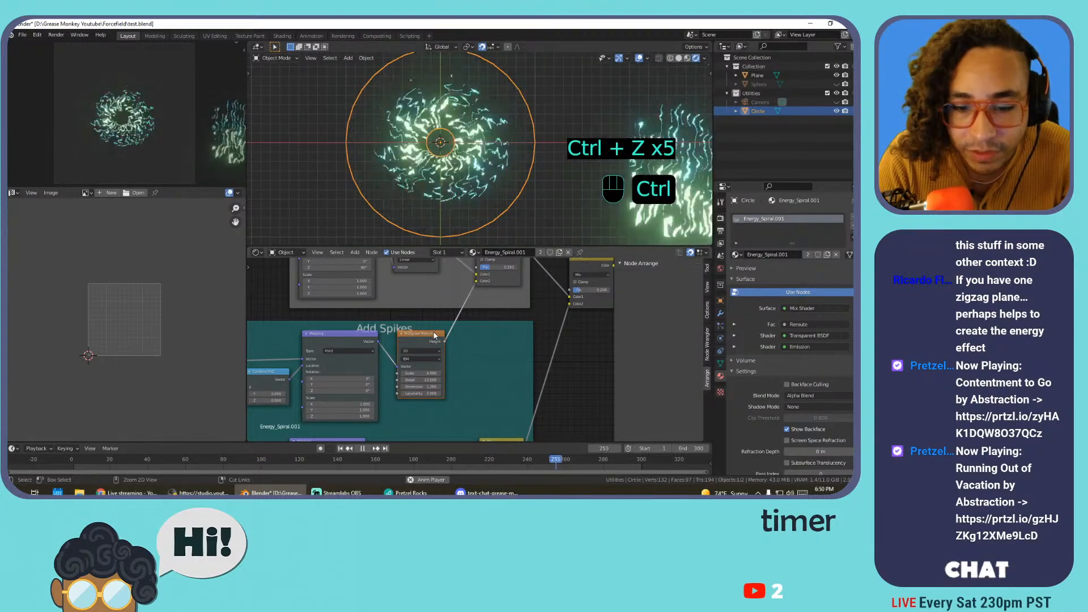
key("ctrl+z")
key("ctrl+z")
key("ctrl+z")
key("ctrl+z")
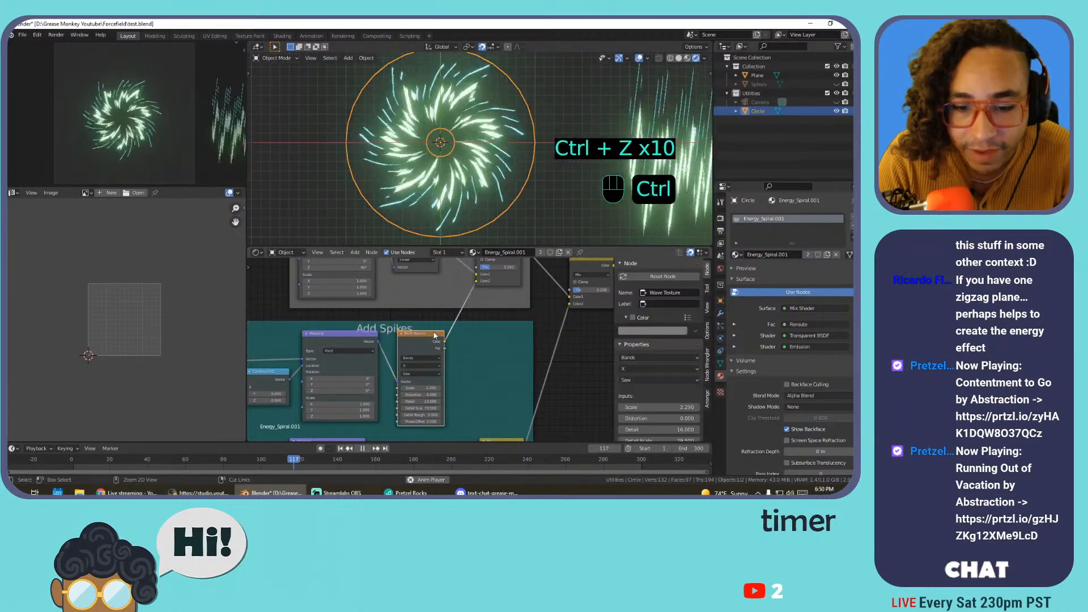
Switch the middle Wave Texture in the Add Spikes frame to a Musgrave Texture and increase its scale, undoing any unwanted setting change
middle_click_drag(460, 414, 476, 297)
left_click_drag(419, 332, 438, 325)
key("shift+s")
mouse_move(427, 324)
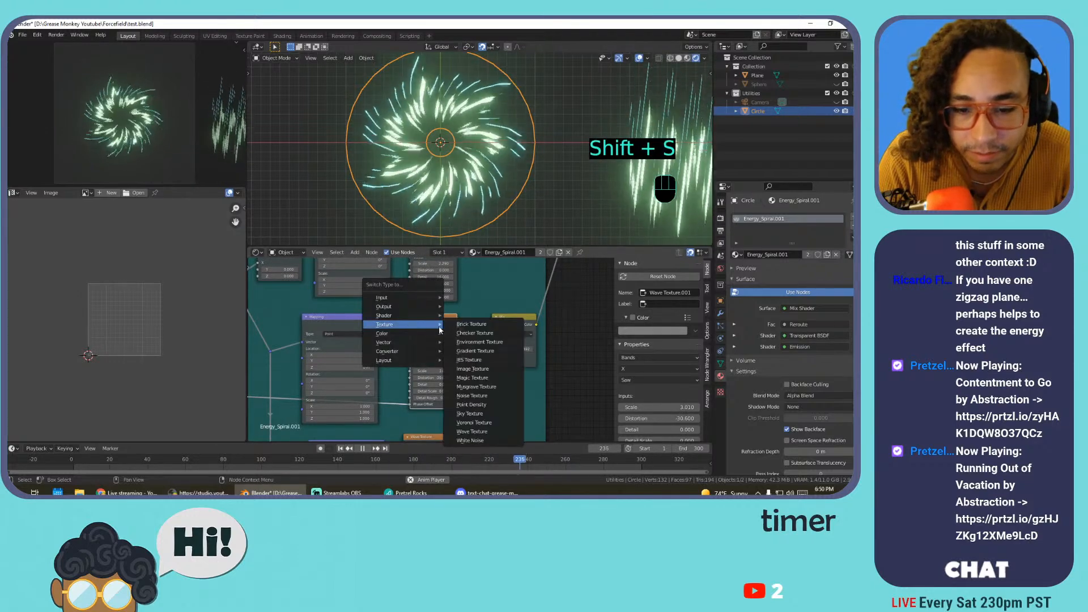
left_click(485, 386)
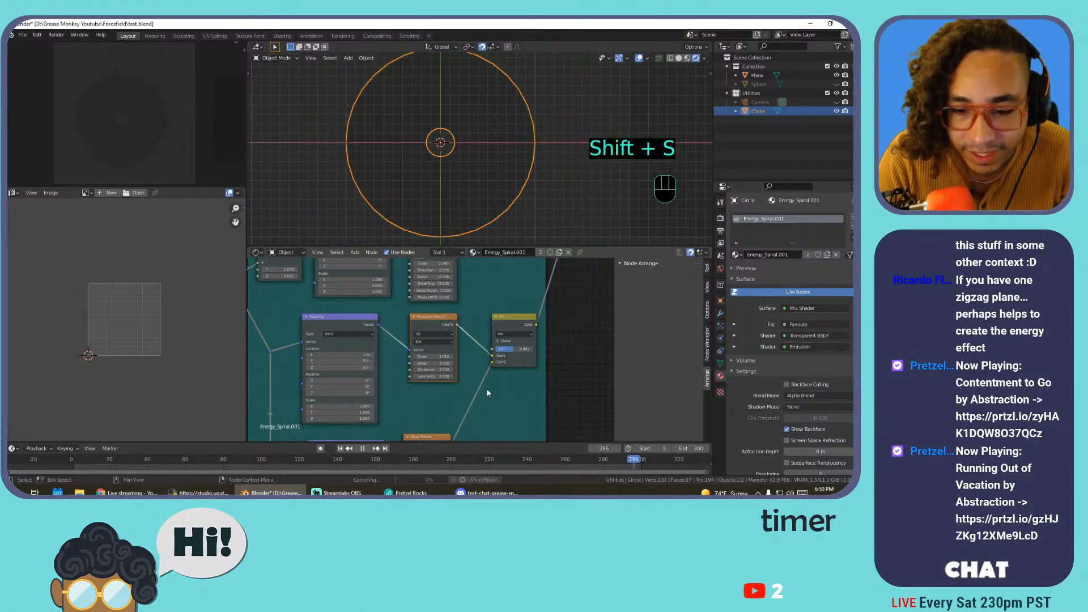
key("space")
mouse_move(441, 357)
left_mouse_down()
mouse_move(483, 357)
mouse_move(433, 357)
left_mouse_up()
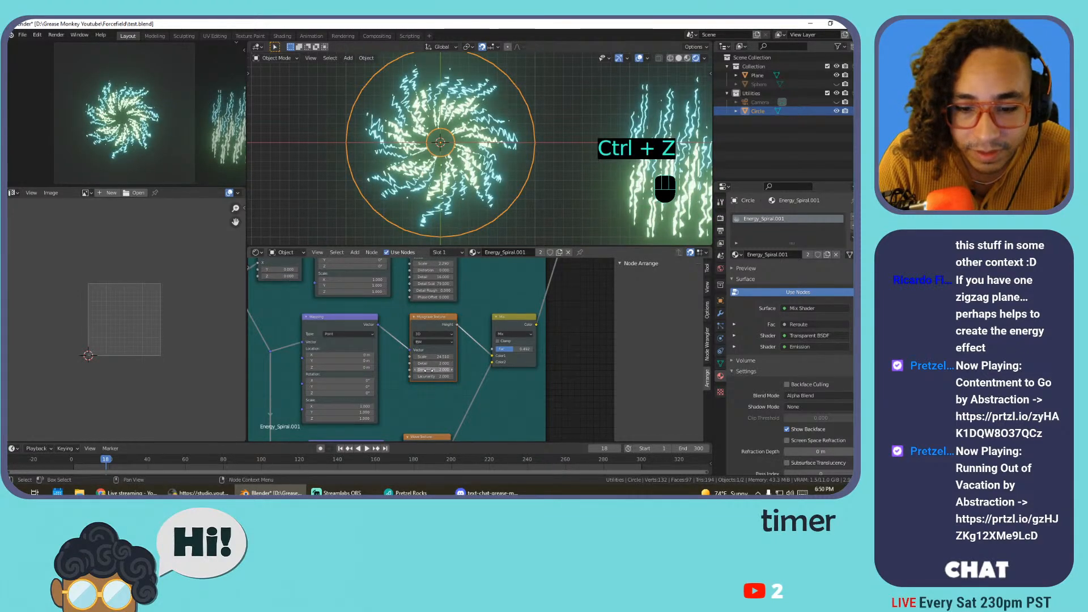
key("ctrl+z")
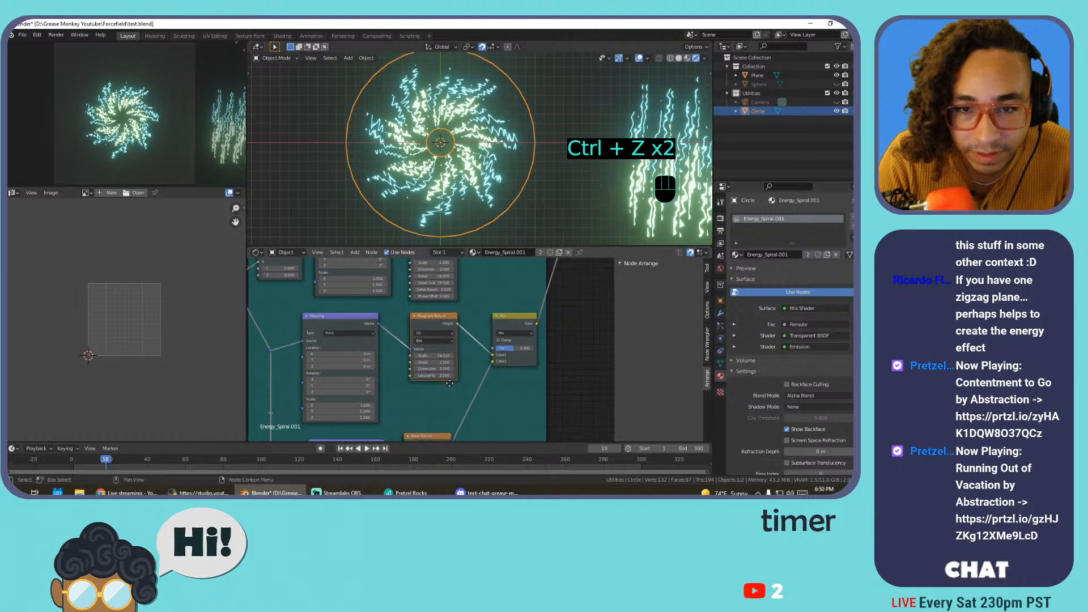
Switch the lowest Wave Texture in the Add Spikes frame to a Musgrave Texture, discarding the stray duplicate, and play the animation
scroll(422, 369, "down", 3, "shift")
left_click(422, 372)
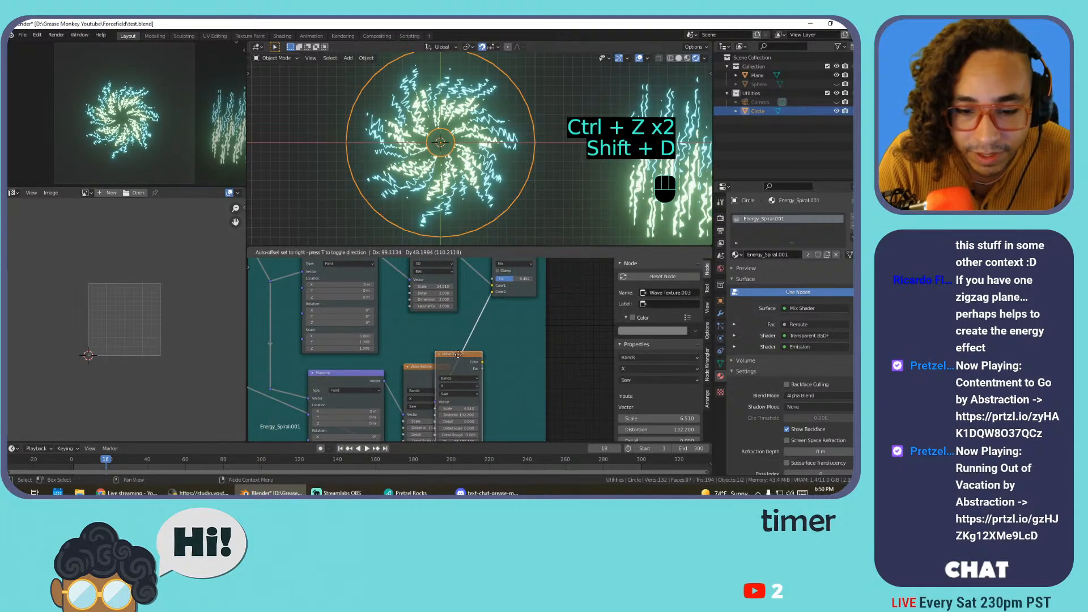
right_click(468, 357)
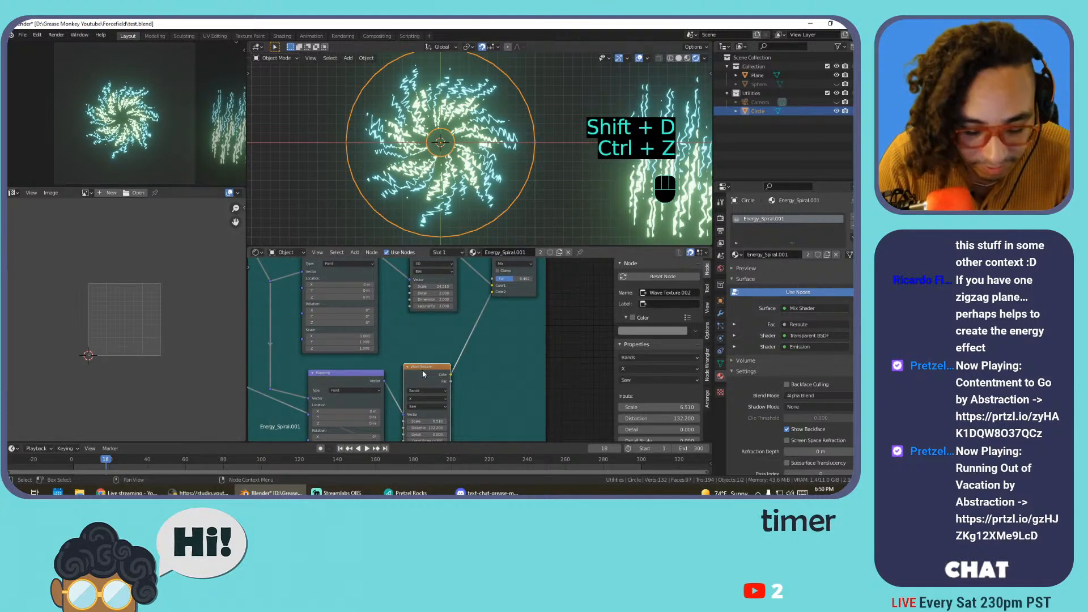
key("shift+s")
mouse_move(429, 370)
left_click(467, 325)
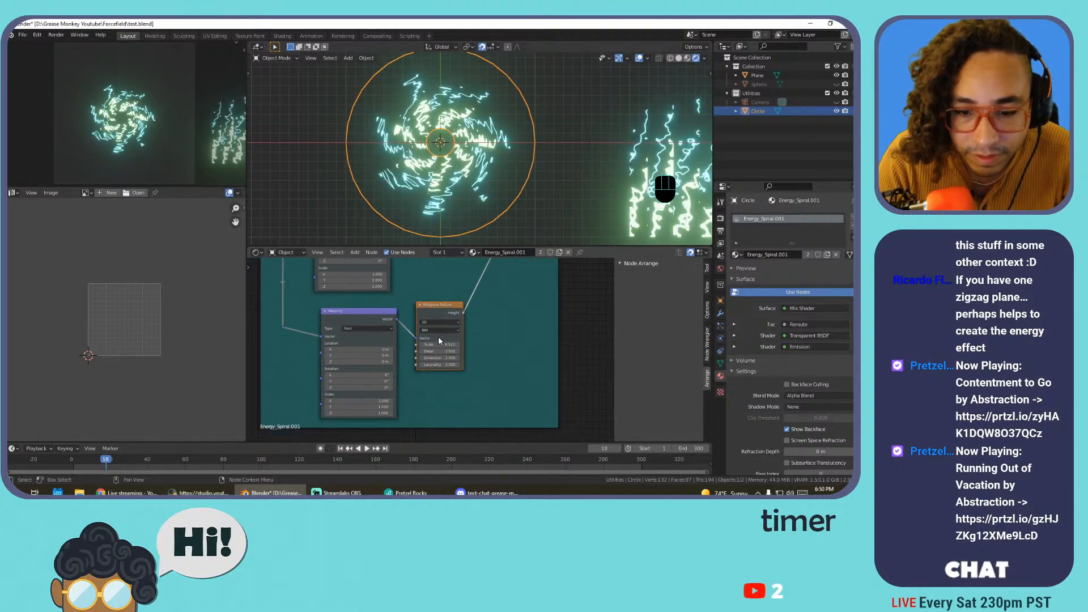
key("space")
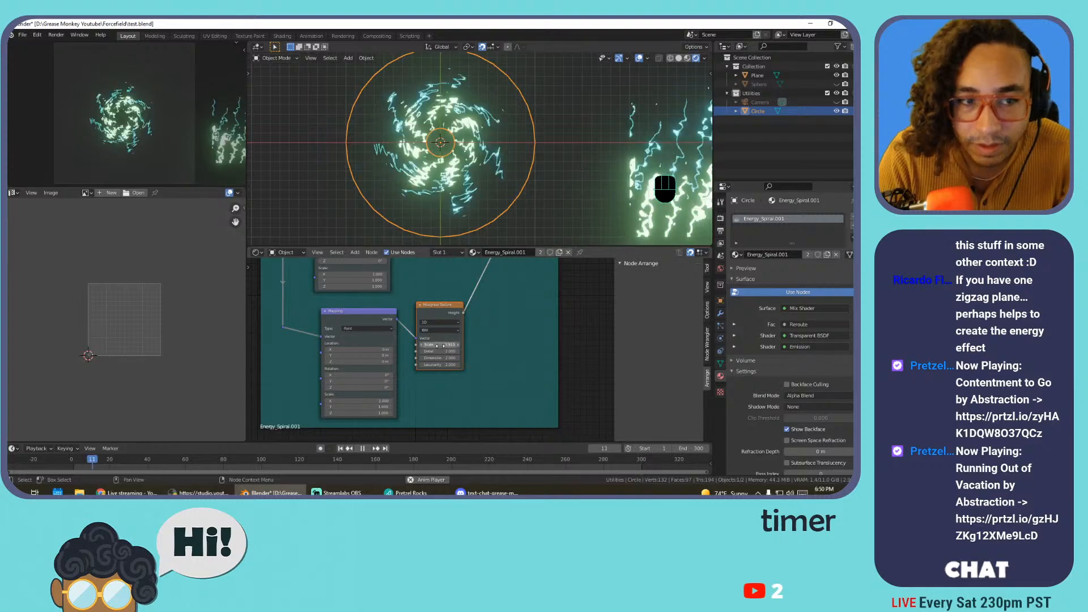
Try different scales on the uppermost Wave Texture in the Add Spikes frame, ending with a scale of 0
middle_click_drag(475, 344, 452, 417)
scroll(416, 321, "down", 4)
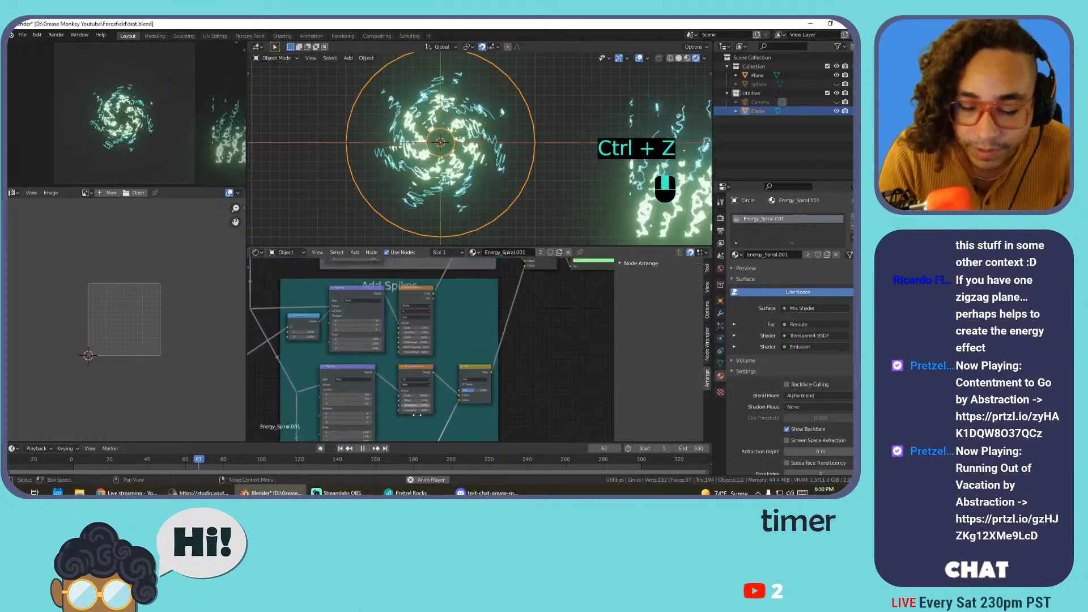
middle_click_drag(416, 323, 415, 371)
scroll(415, 371, "up", 4)
scroll(416, 371, "up", 1)
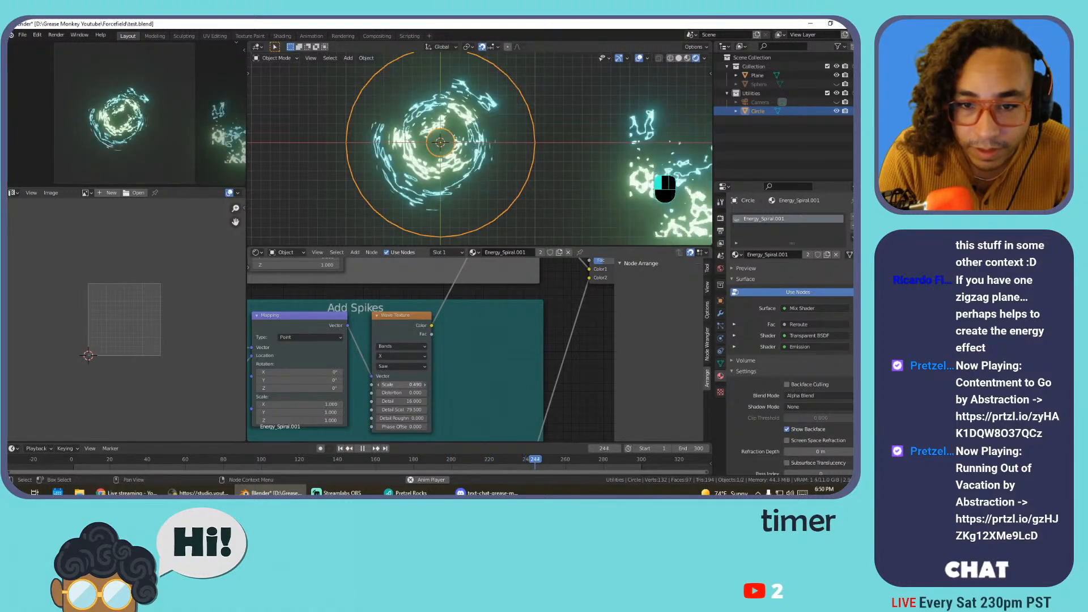
left_click_drag(402, 385, 423, 385)
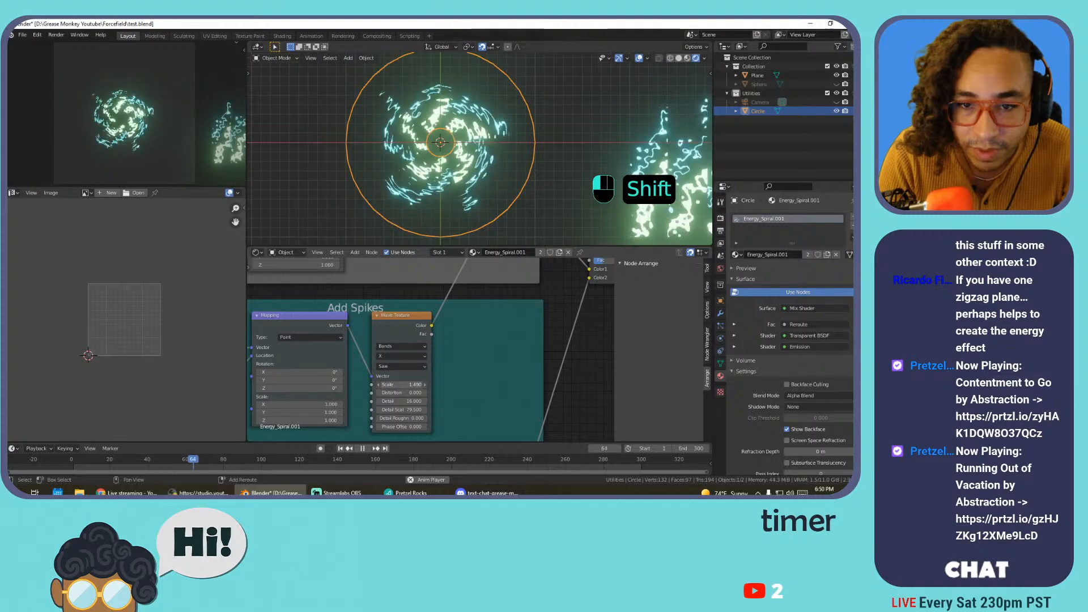
left_click_drag(402, 385, 334, 384, "shift")
double_click(401, 384)
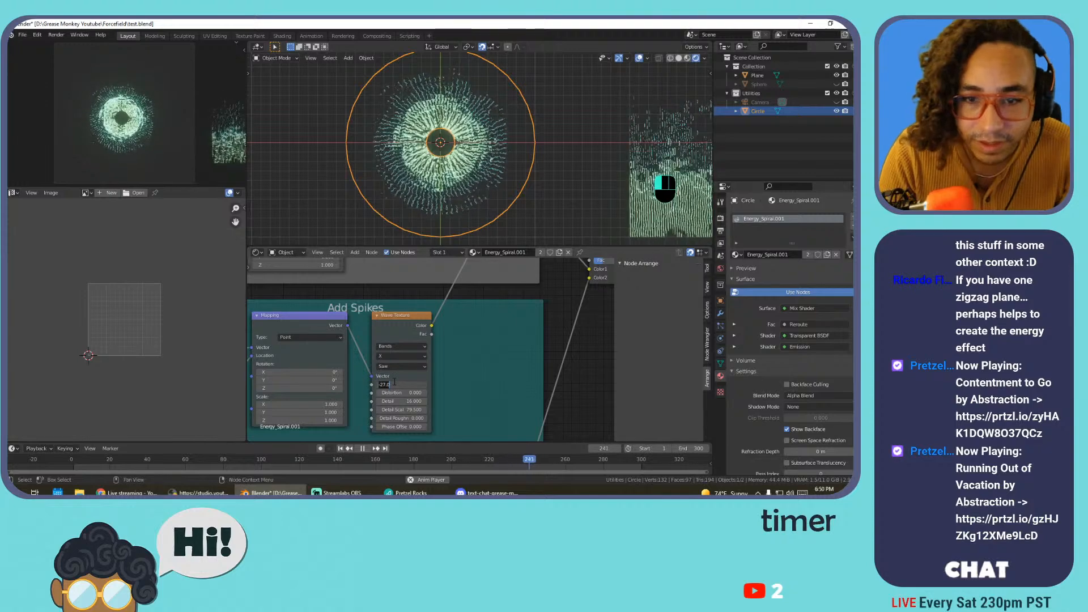
type("0")
key("Return")
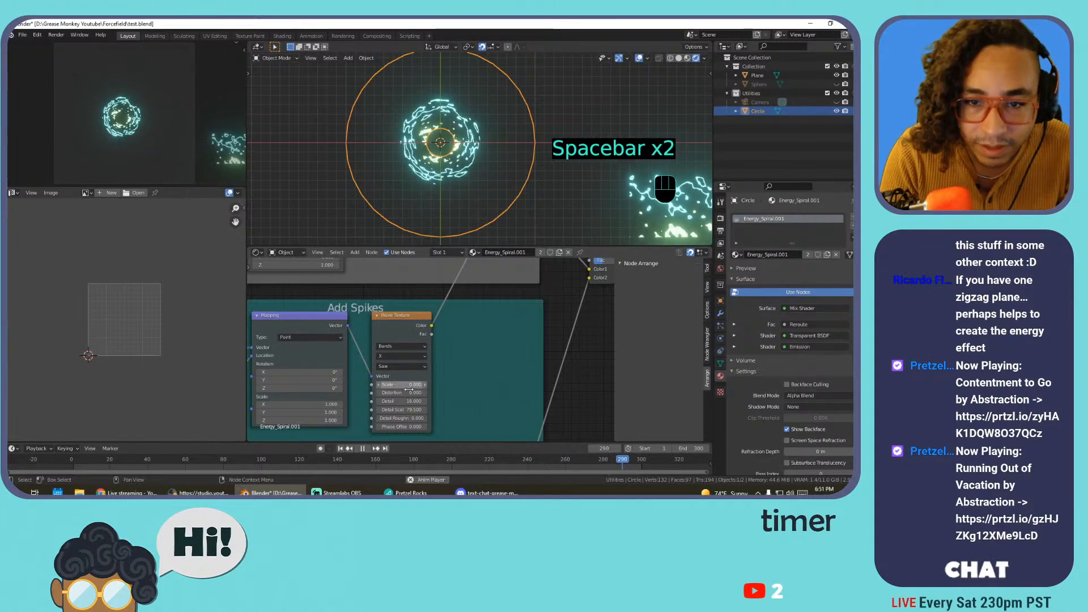
Raise the uppermost Wave Texture's phase offset to about 85.7
scroll(431, 187, "up", 3)
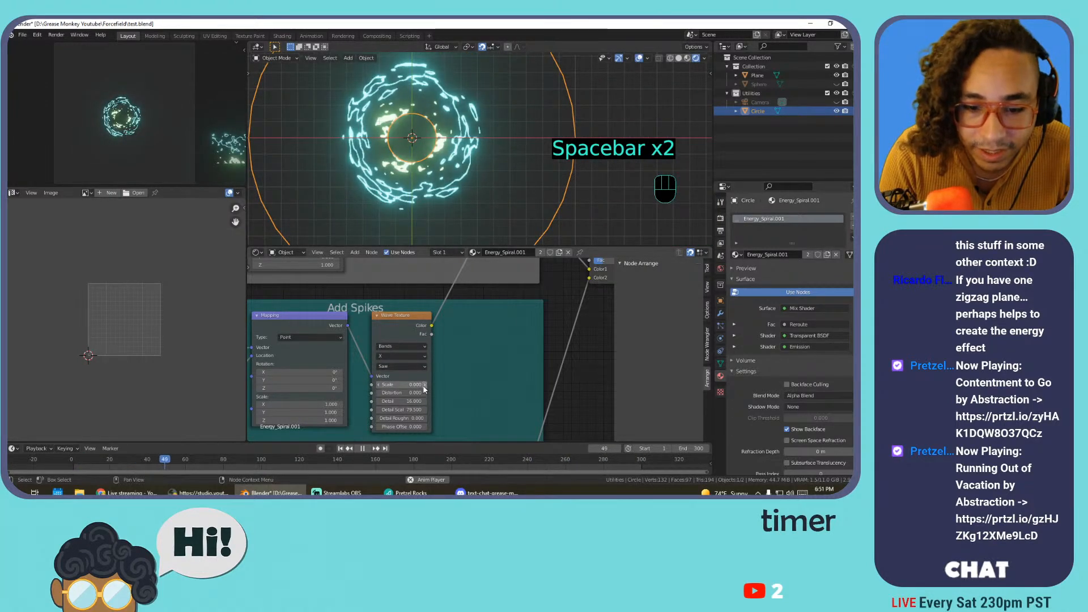
left_click_drag(394, 424, 419, 422)
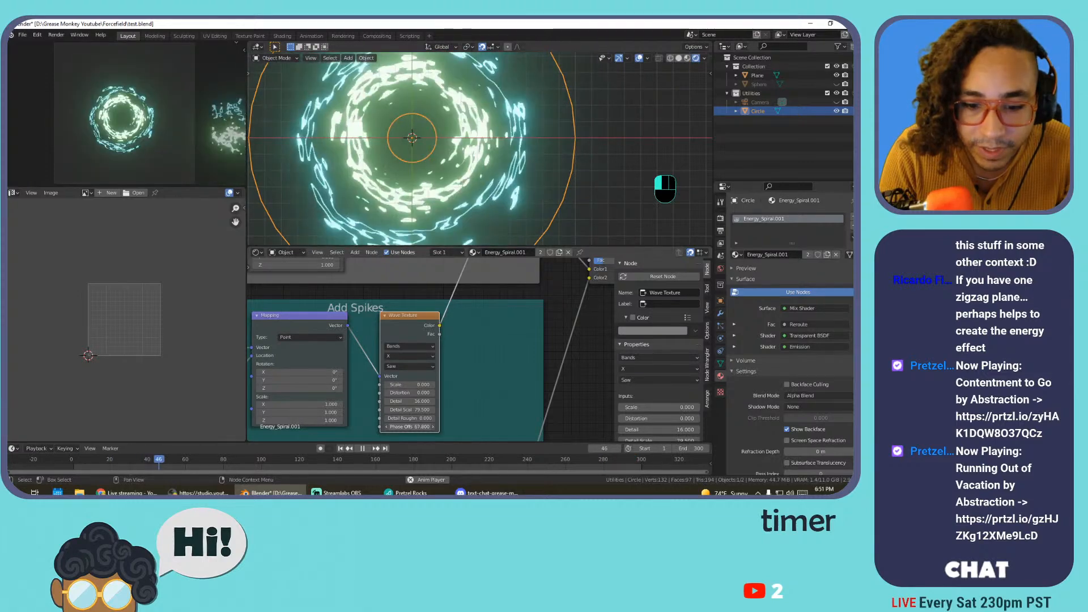
middle_click_drag(471, 354, 532, 356)
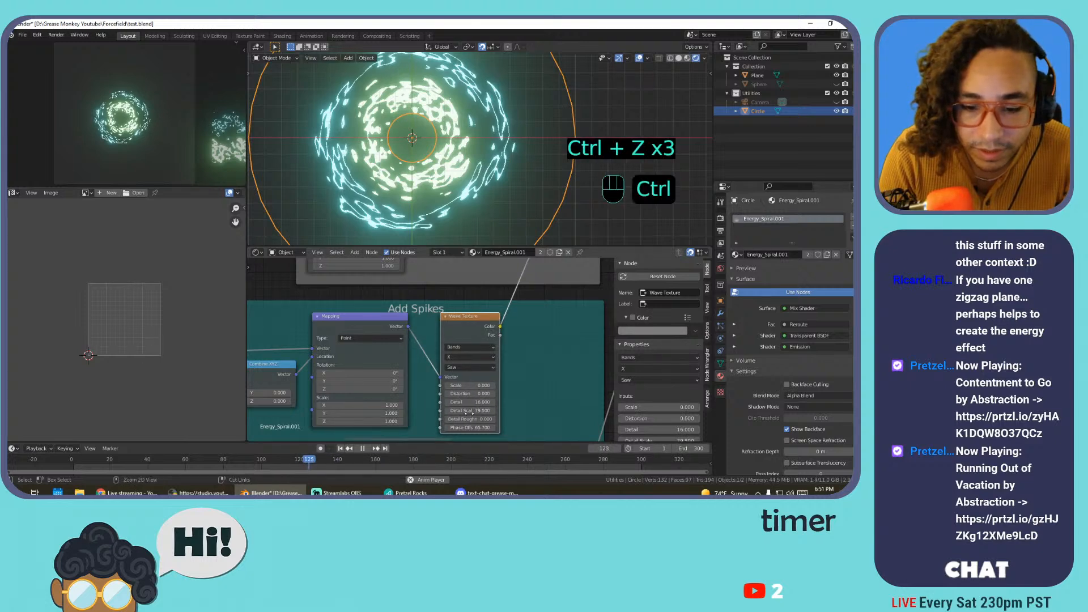
Try linking the Value node to the Combine XYZ node's Z input with the Wave Texture's scale at 0.4, then relink it to X
middle_click_drag(299, 379, 403, 356)
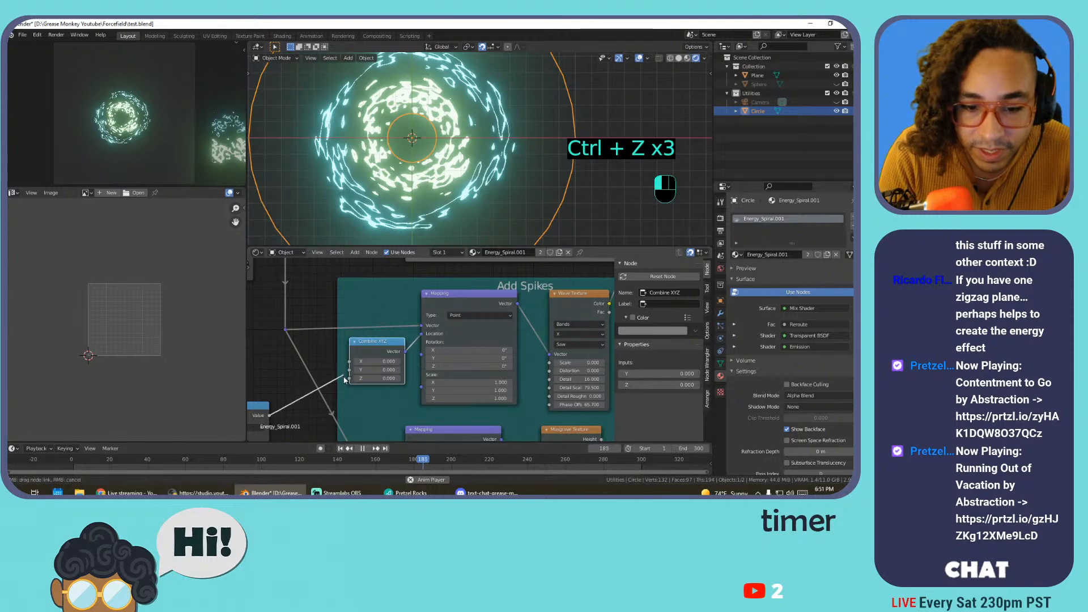
left_click_drag(345, 379, 368, 384)
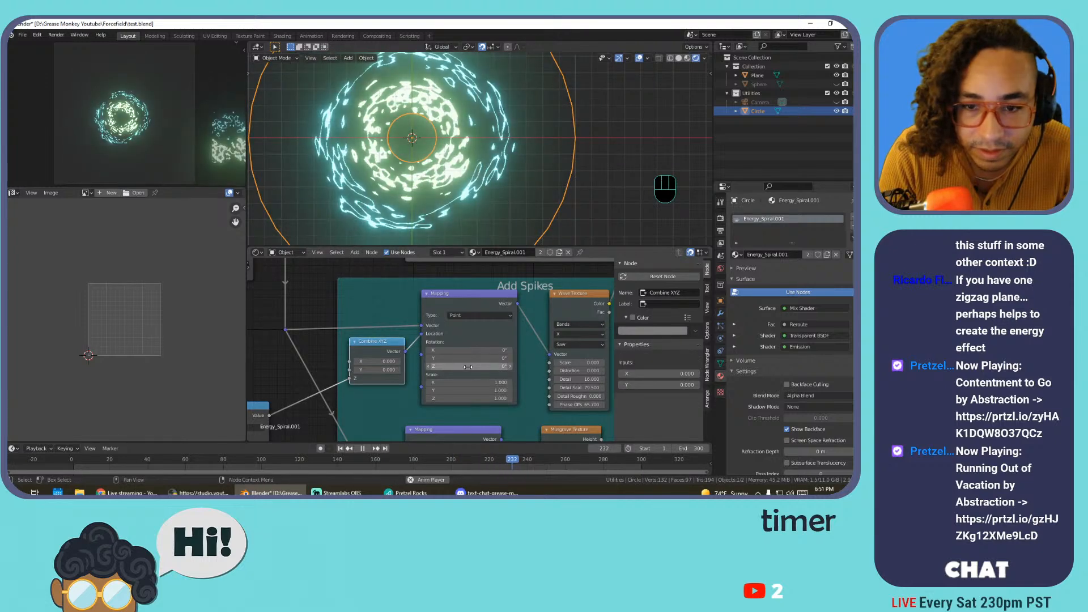
left_click(602, 363)
left_click(601, 363)
key("space")
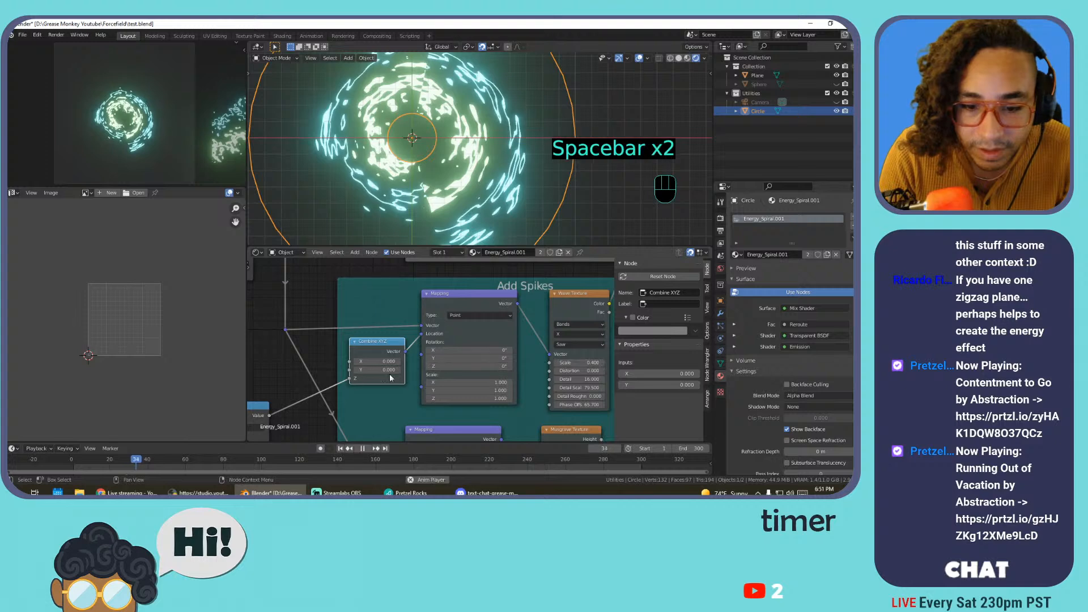
left_click_drag(348, 374, 349, 366)
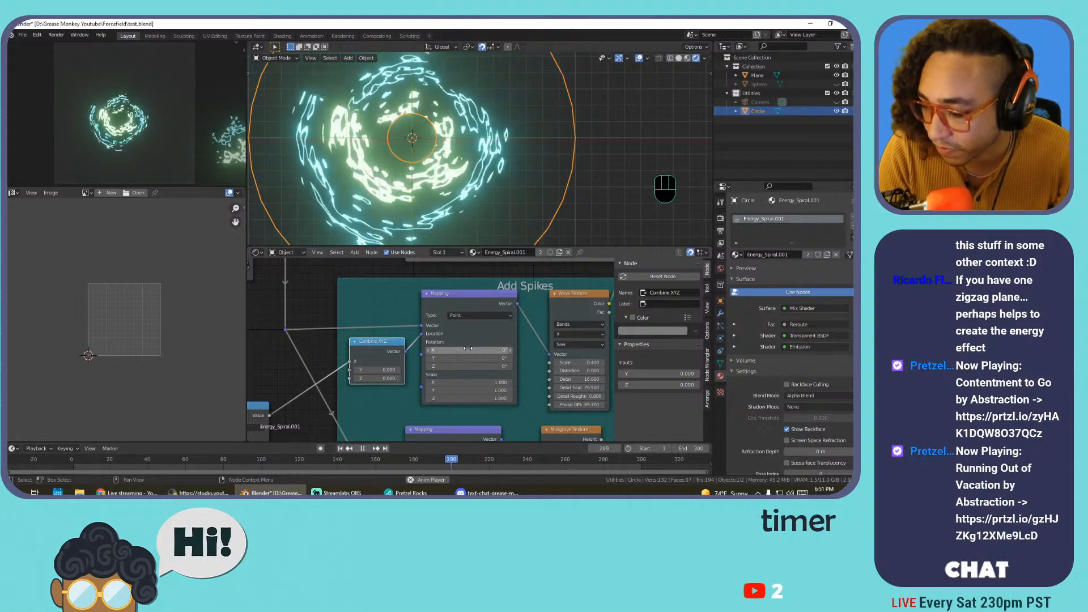
Set the uppermost Wave Texture's distortion to 3.8, scale to about 0.2 and phase offset to about 84
middle_click_drag(563, 361, 459, 343)
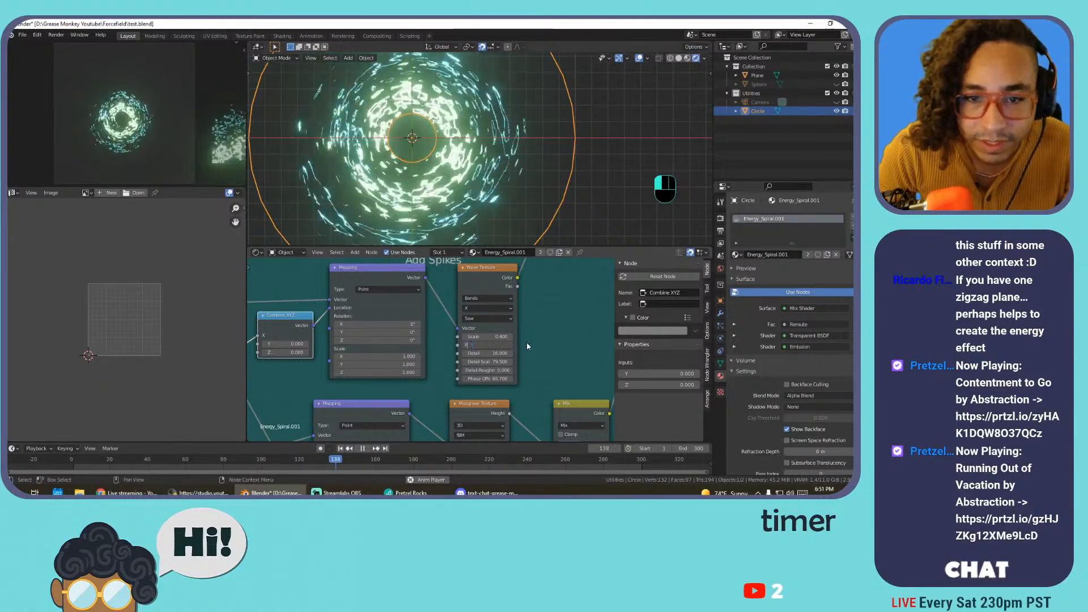
left_click_drag(486, 345, 507, 344)
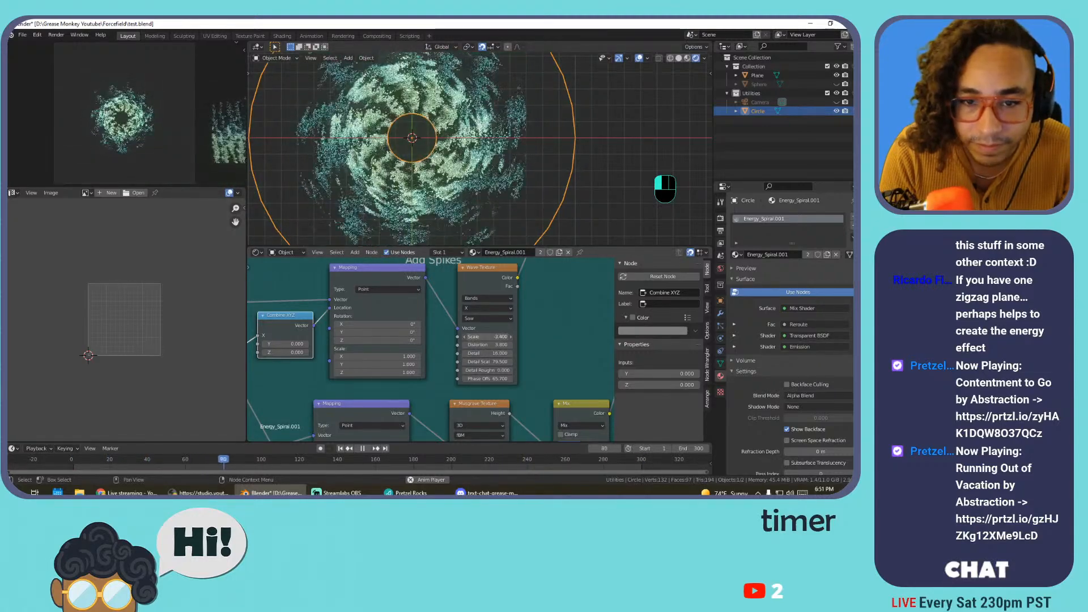
mouse_move(489, 336)
left_mouse_down()
mouse_move(478, 337)
mouse_move(488, 339)
left_mouse_up()
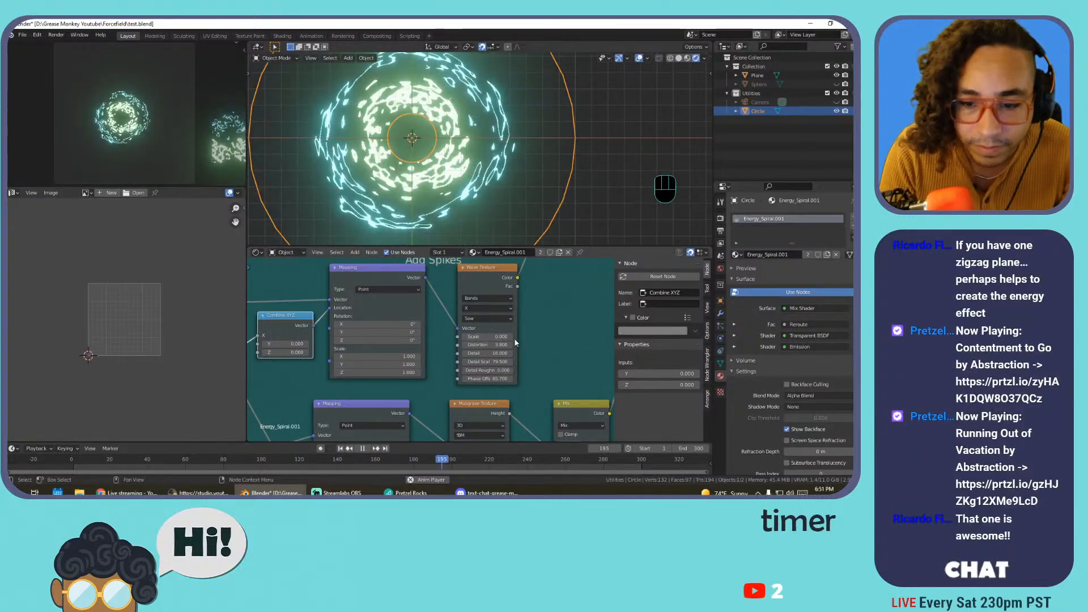
left_click(511, 337)
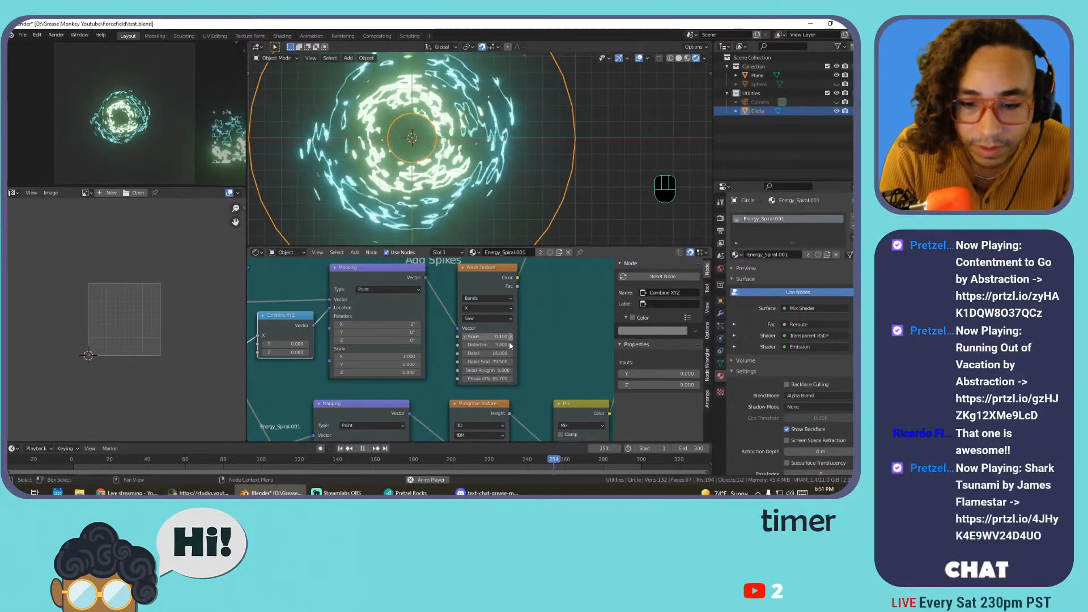
left_click_drag(499, 378, 531, 379)
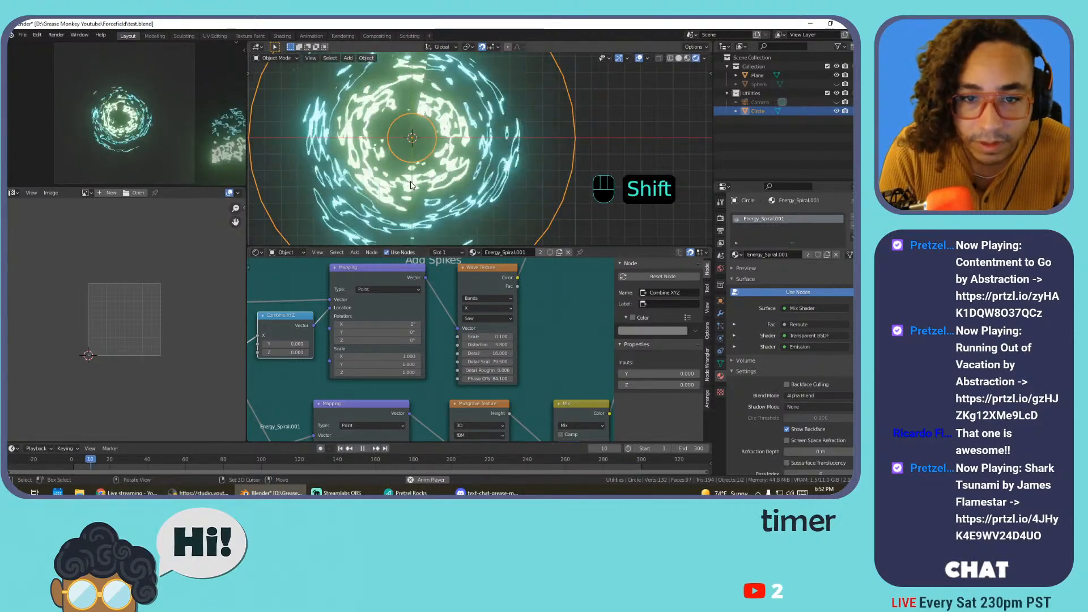
middle_click_drag(411, 185, 461, 97)
key("s")
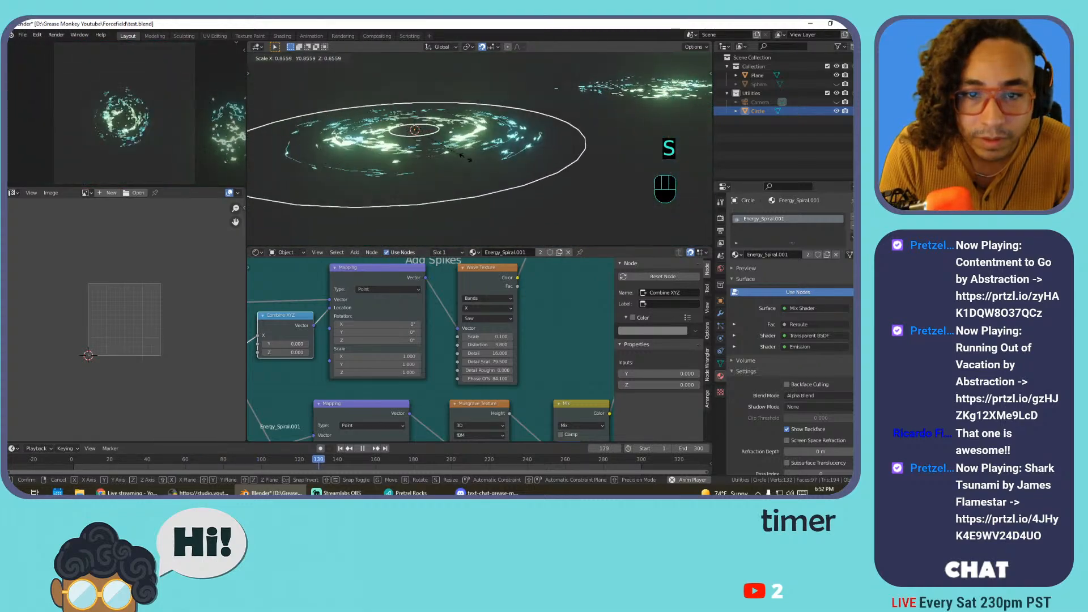
right_click(582, 145)
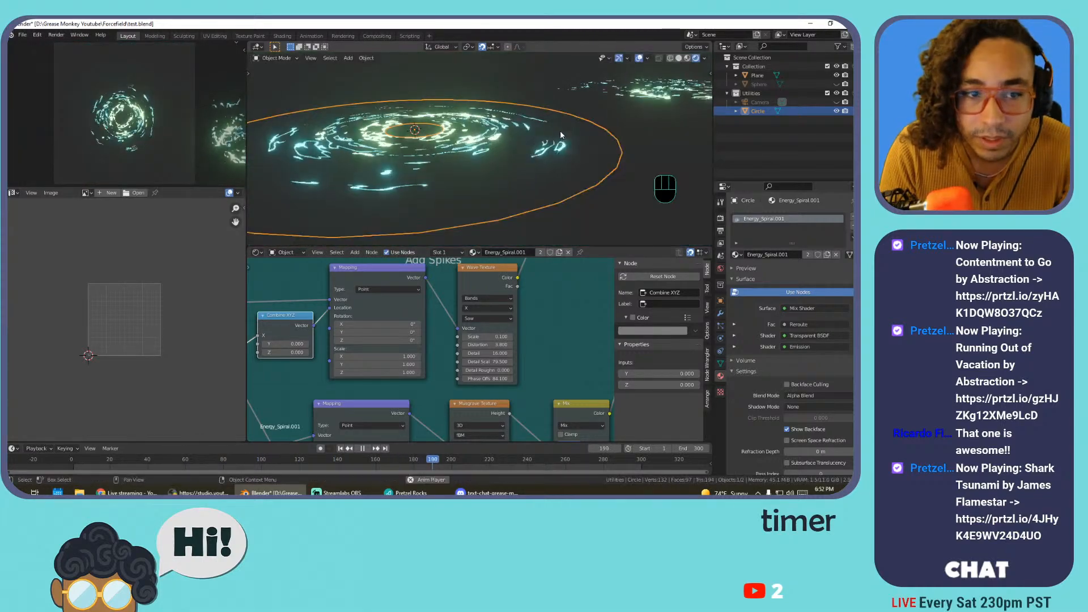
Compare the animated spiral on the circle with the effect on the plane from the top view
middle_click_drag(464, 107, 456, 183, "shift")
key("KP_7")
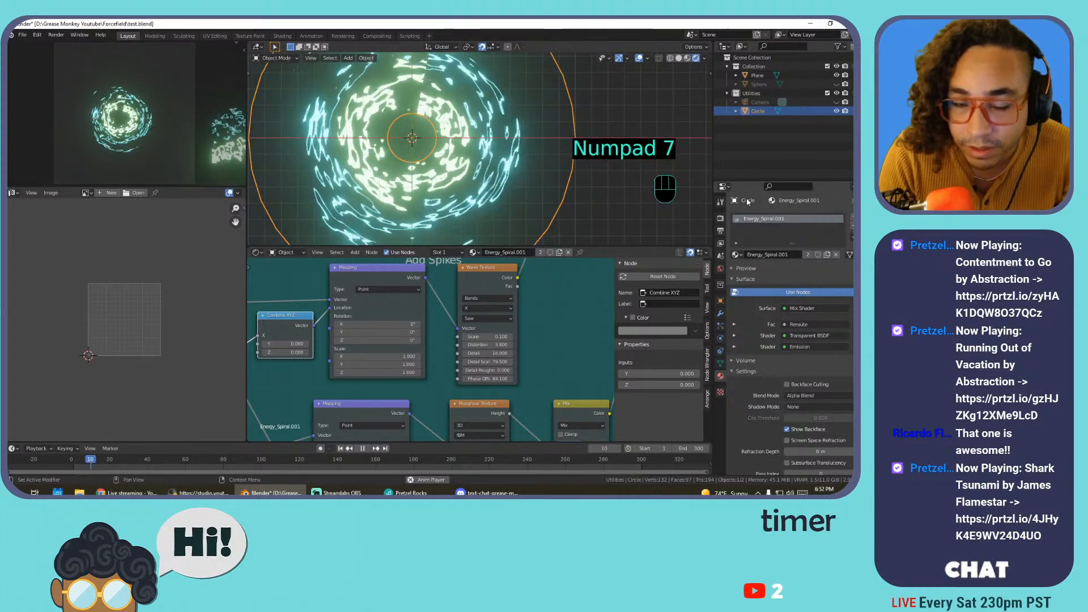
scroll(607, 192, "down", 3)
scroll(483, 161, "down", 2)
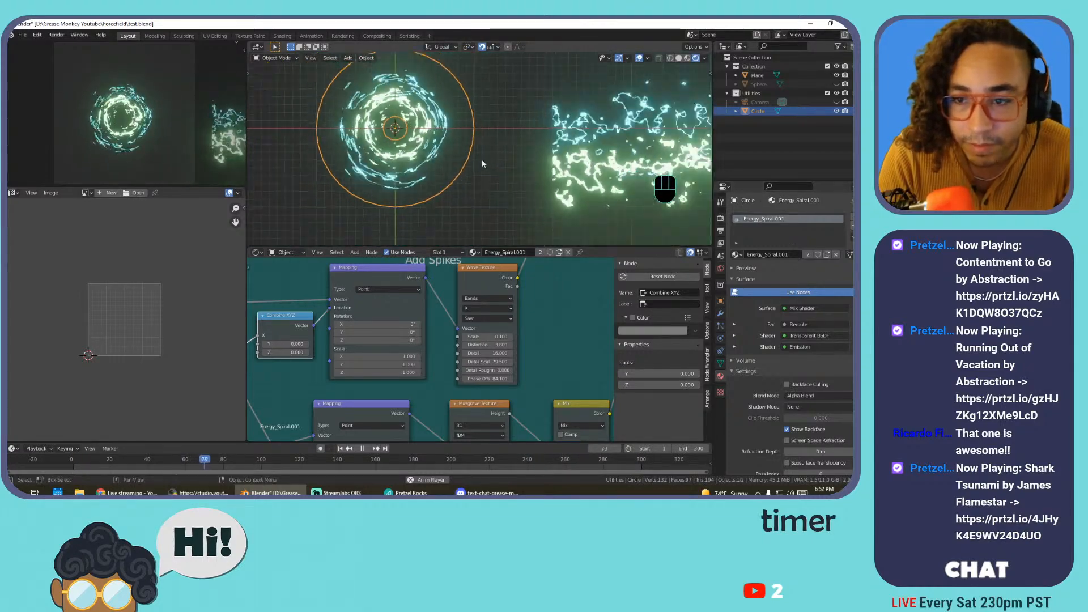
scroll(486, 161, "up", 2)
left_click(592, 163)
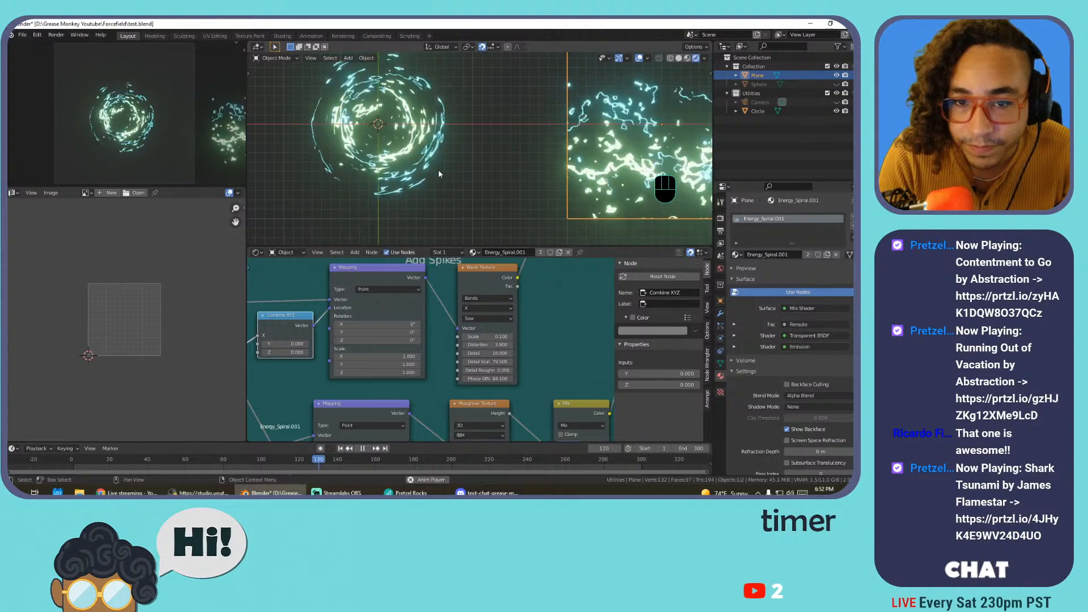
scroll(484, 161, "down", 2)
key("shift+a")
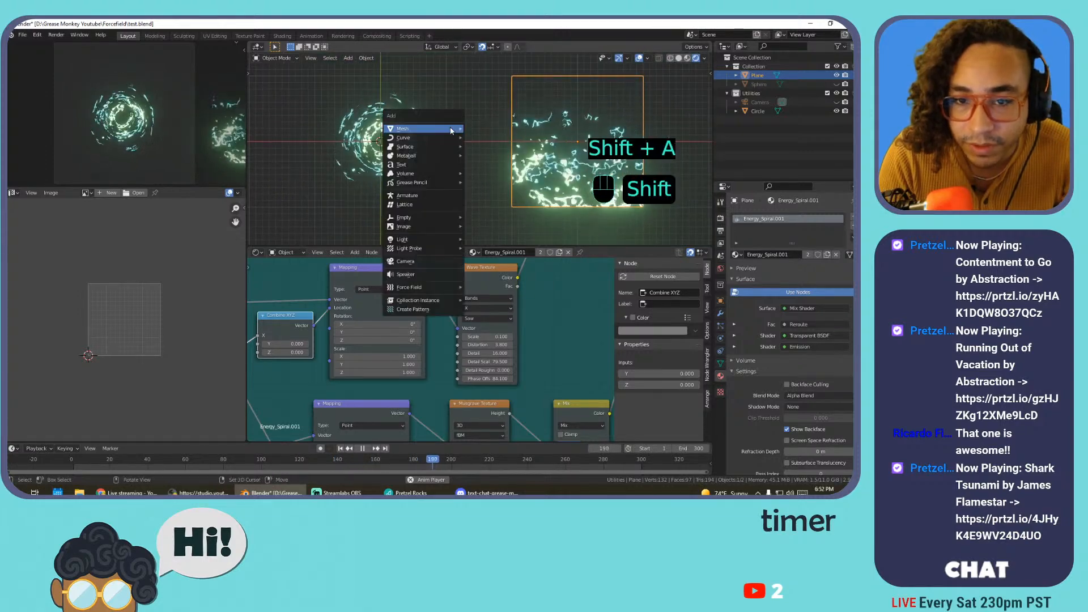
key("shift+a")
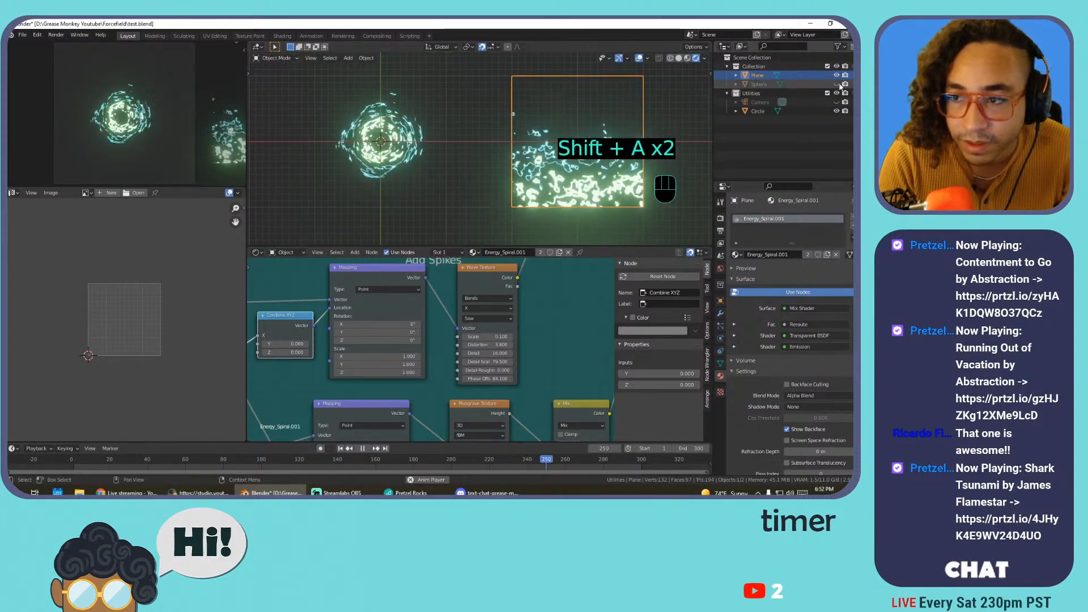
Unhide the sphere and assign it the Energy_Spiral.001 material
left_click(836, 84)
middle_click_drag(463, 154, 656, 150, "shift")
left_click(412, 153)
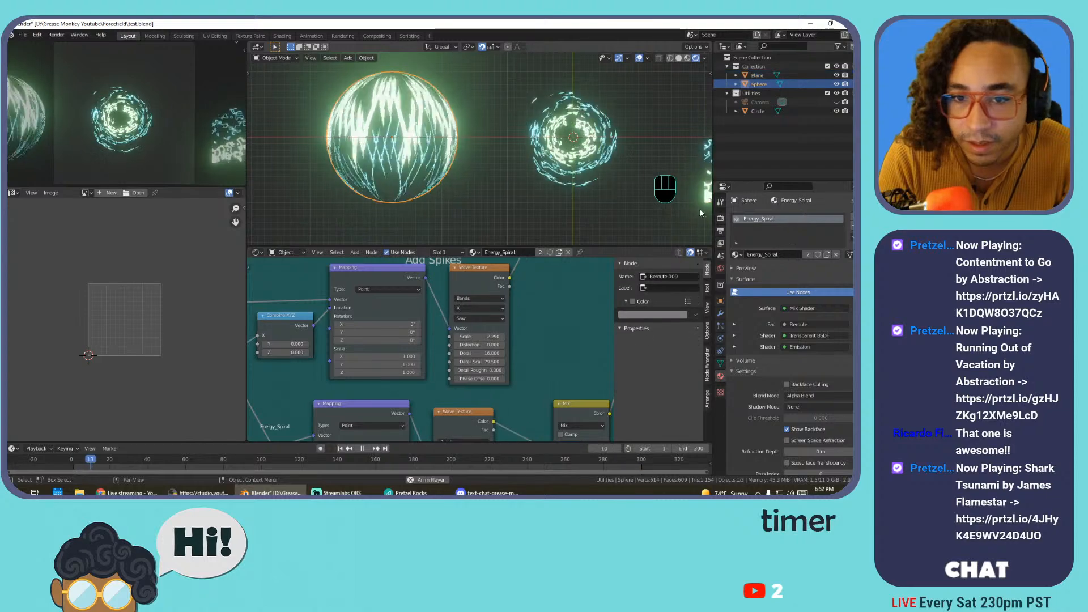
left_click(736, 254)
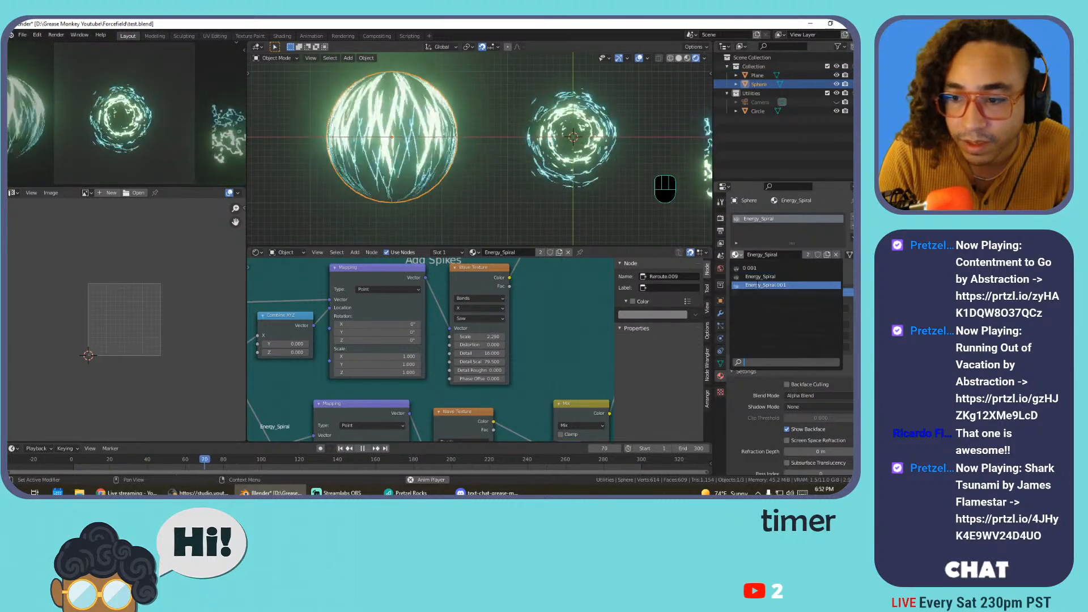
left_click(765, 285)
Examine how the effect wraps around the sphere from the front, camera, side and top views
middle_click_drag(422, 82, 490, 93, "shift")
key("KP_1")
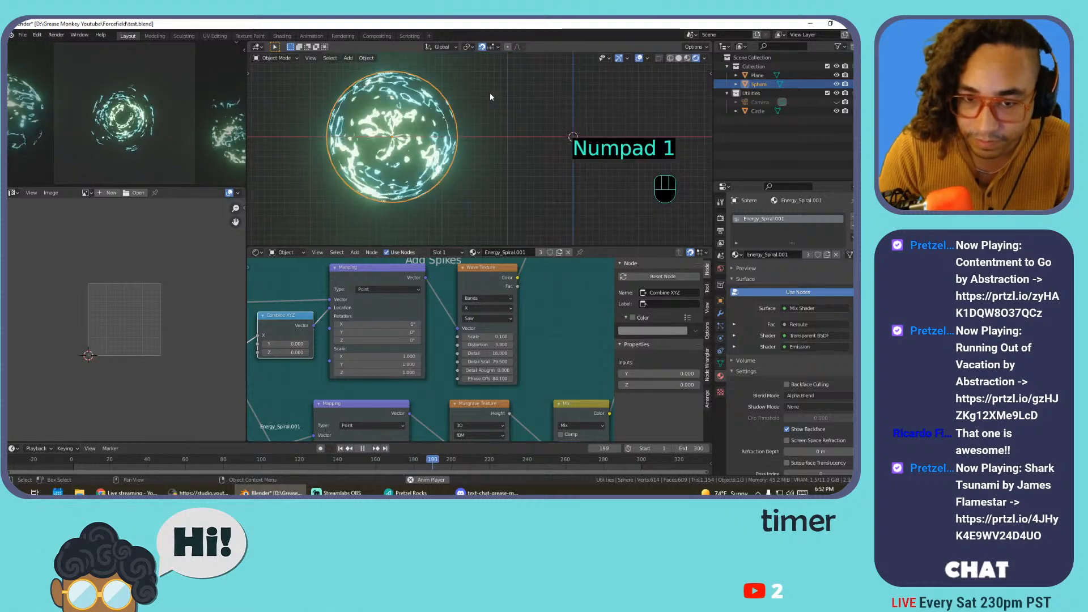
key("KP_0")
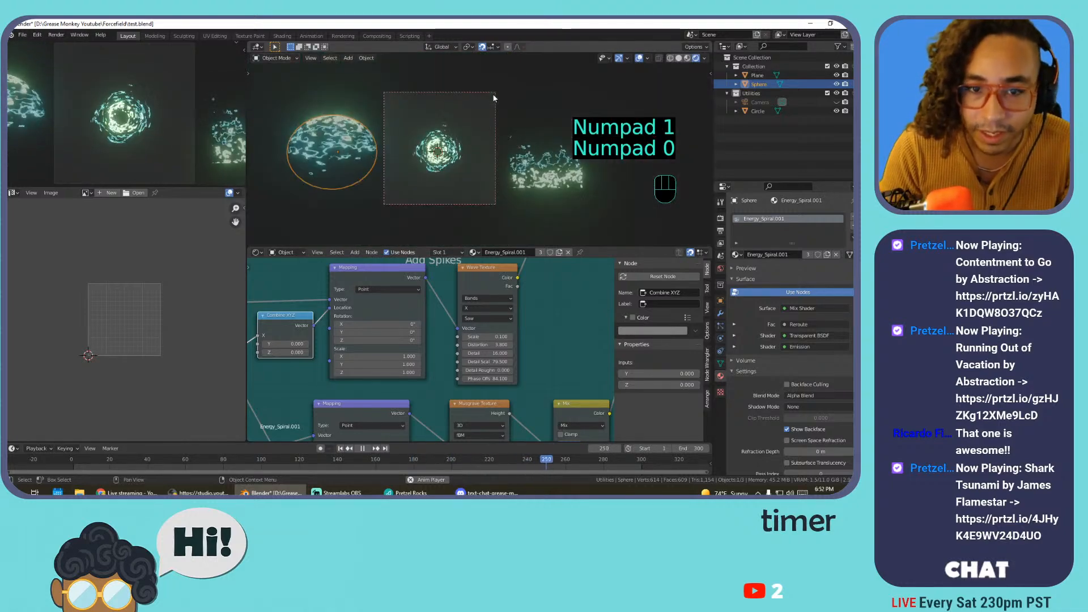
middle_click_drag(413, 132, 422, 136)
middle_click_drag(422, 136, 537, 203, "shift")
key("KP_1")
key("KP_4")
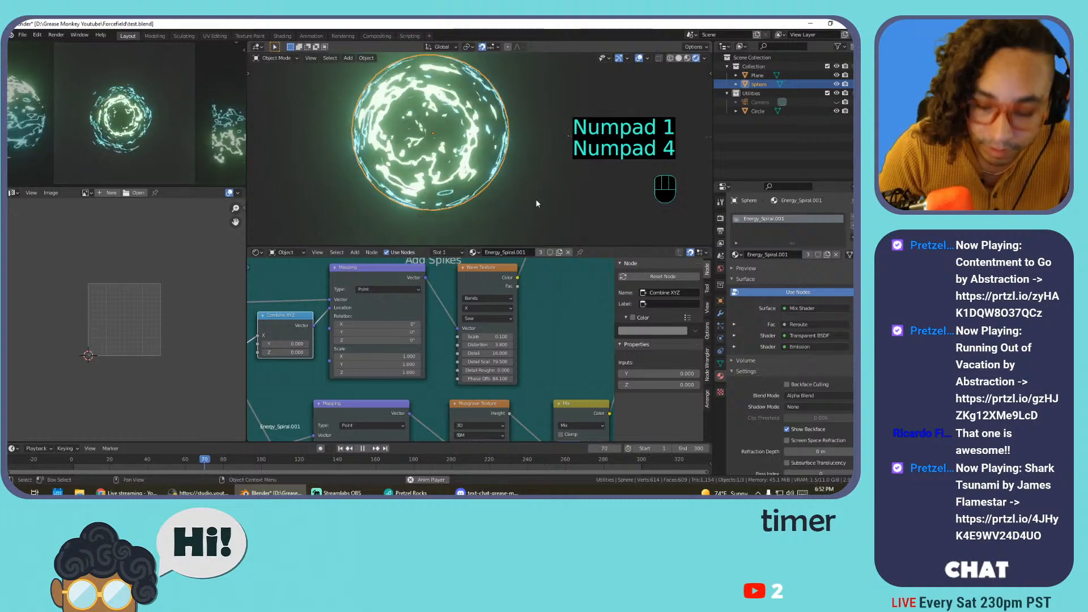
key("KP_7")
middle_click_drag(524, 196, 468, 73, "shift")
left_click(473, 118)
key("ctrl+z")
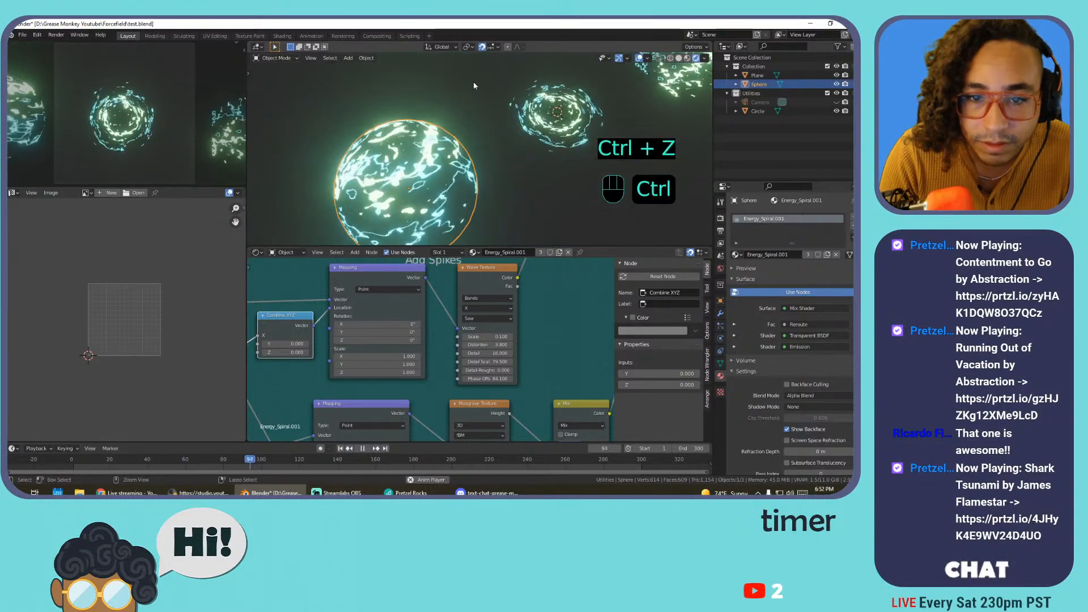
Delete half of the sphere's vertices by selecting its visible pole vertex and growing the selection seven times, leaving a hemisphere in Object Mode
key("KP_7")
key("Tab")
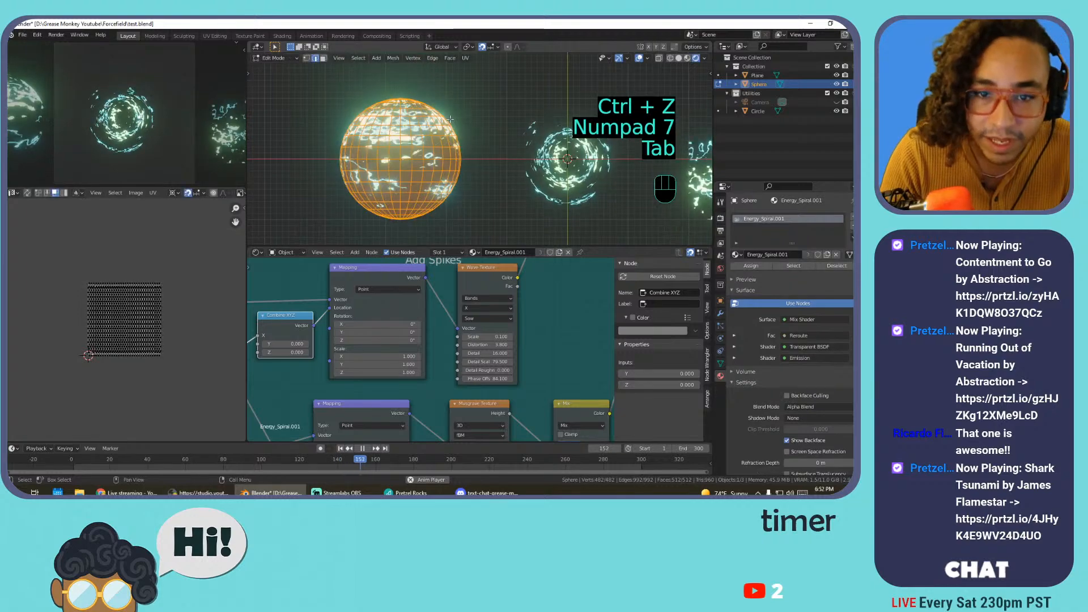
middle_click_drag(414, 171, 360, 193)
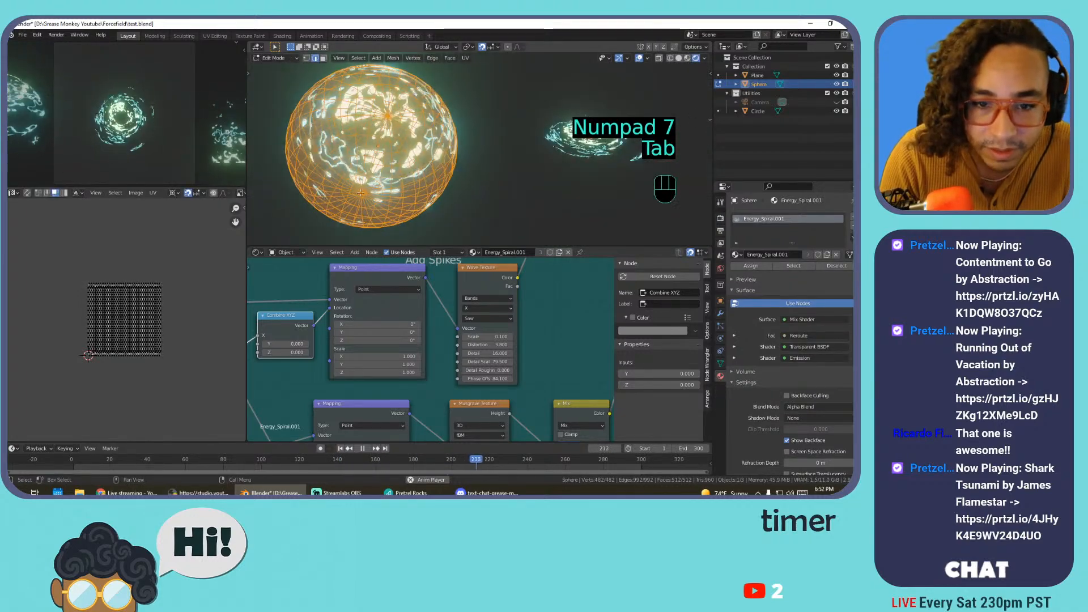
key("1")
left_click(361, 193)
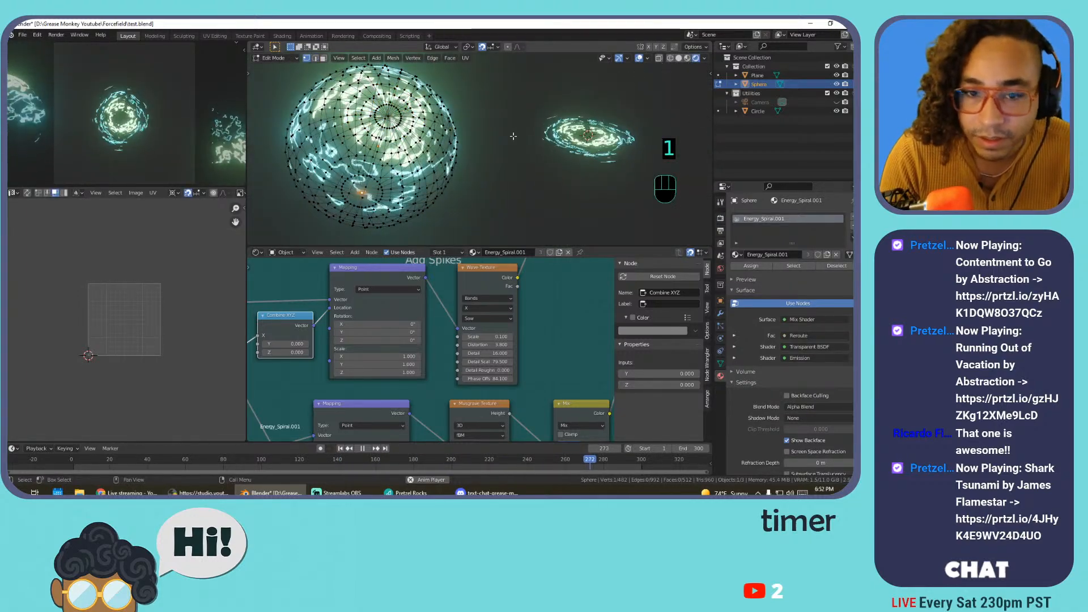
key("KP_7")
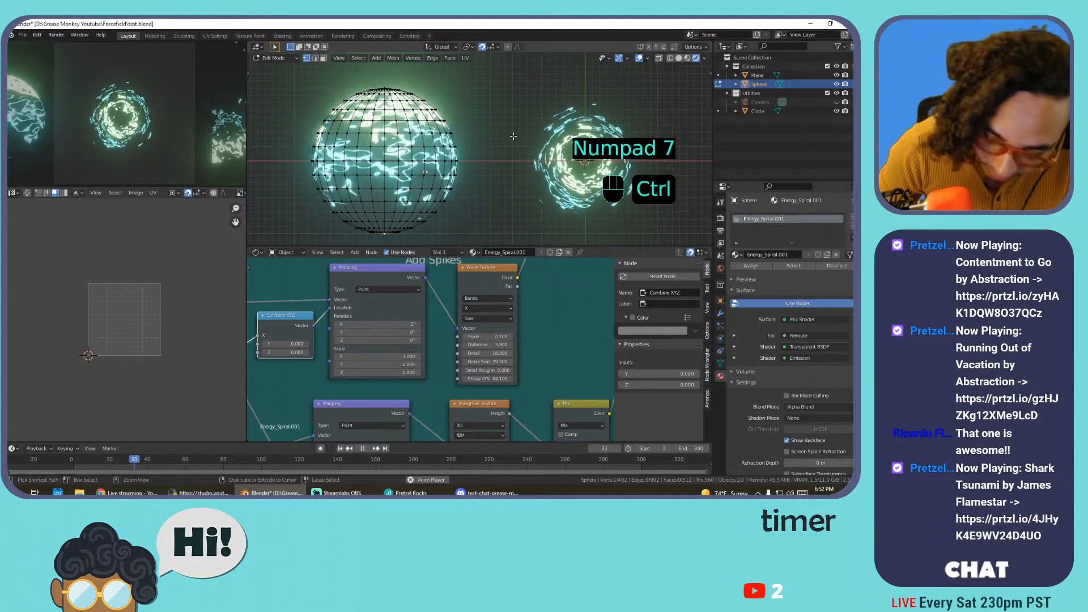
key("ctrl+KP_Add")
key("ctrl+KP_Add")
key("ctrl+KP_Add")
key("ctrl+KP_Add")
key("ctrl+KP_Add")
key("ctrl+KP_Add")
key("ctrl+KP_Add")
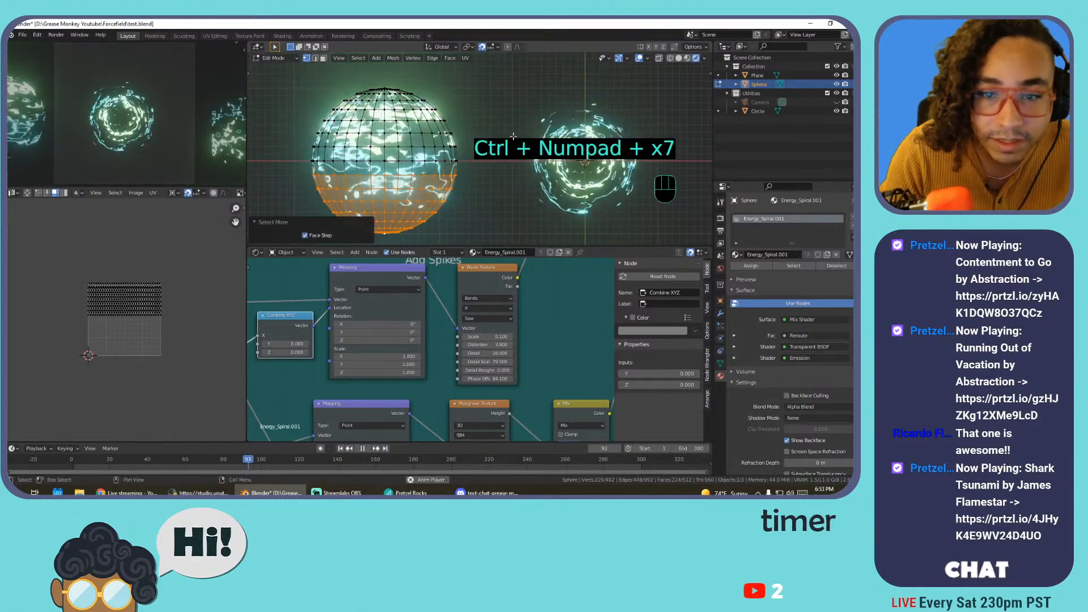
key("z")
key("Escape")
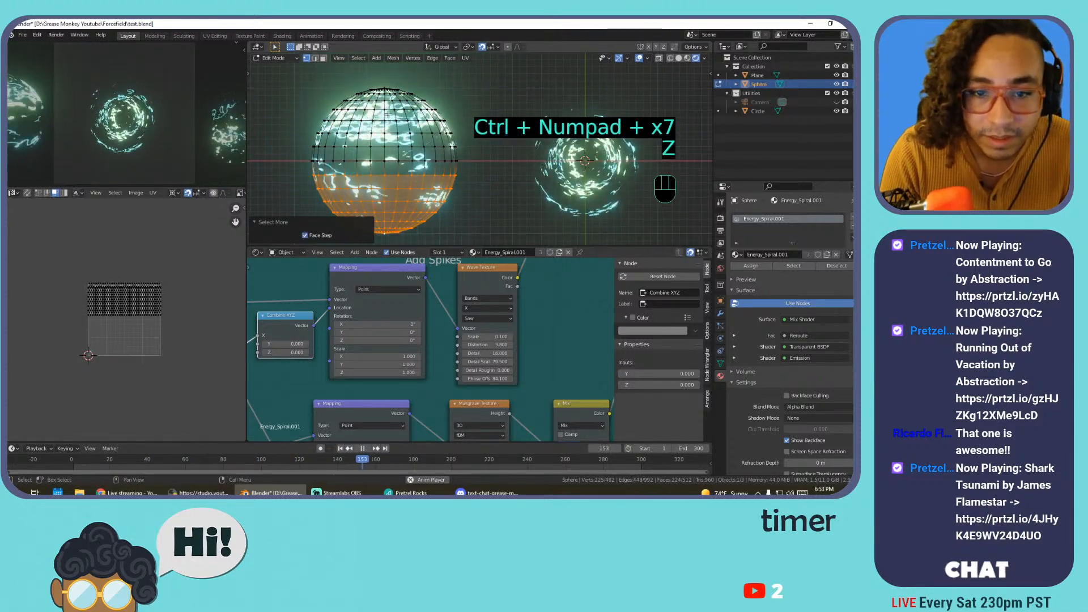
key("x")
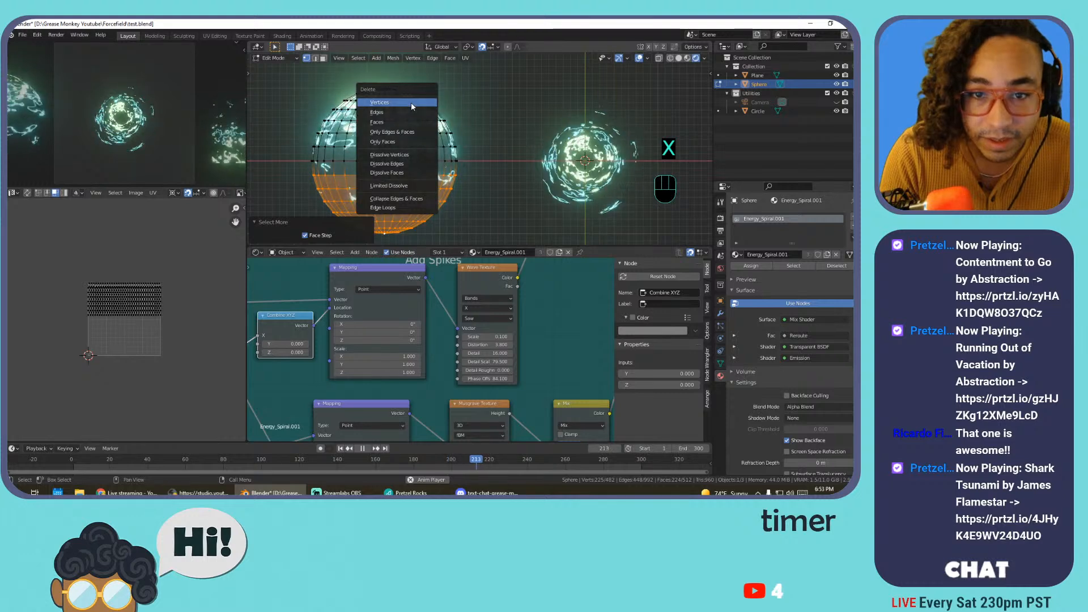
left_click(410, 102)
key("Tab")
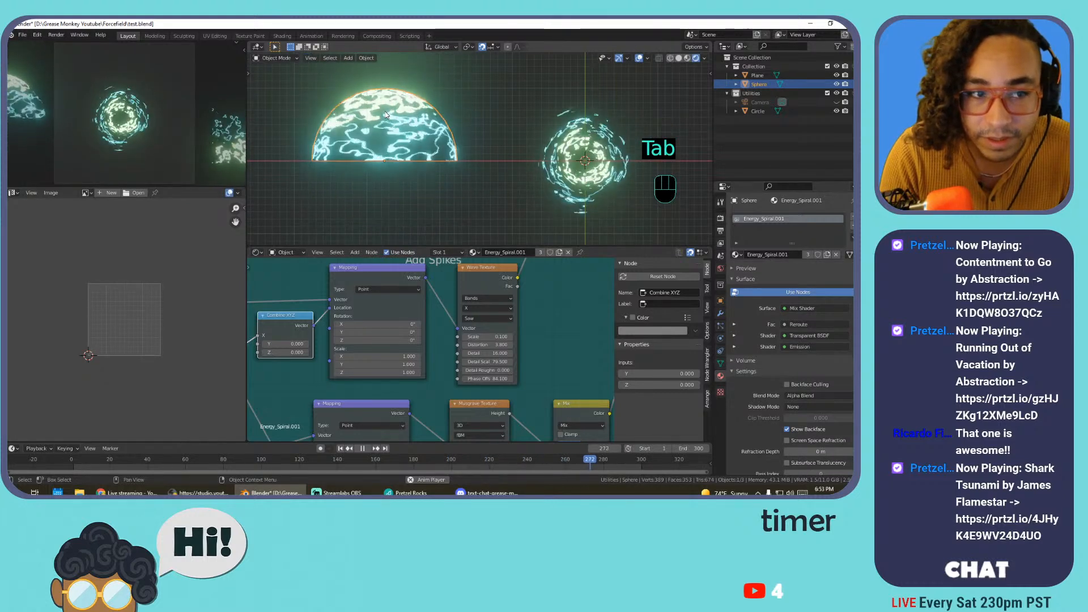
Try a trackball rotation of about 43° and 25° on the hemisphere and turn off Show Backface in its material
key("r")
key("r")
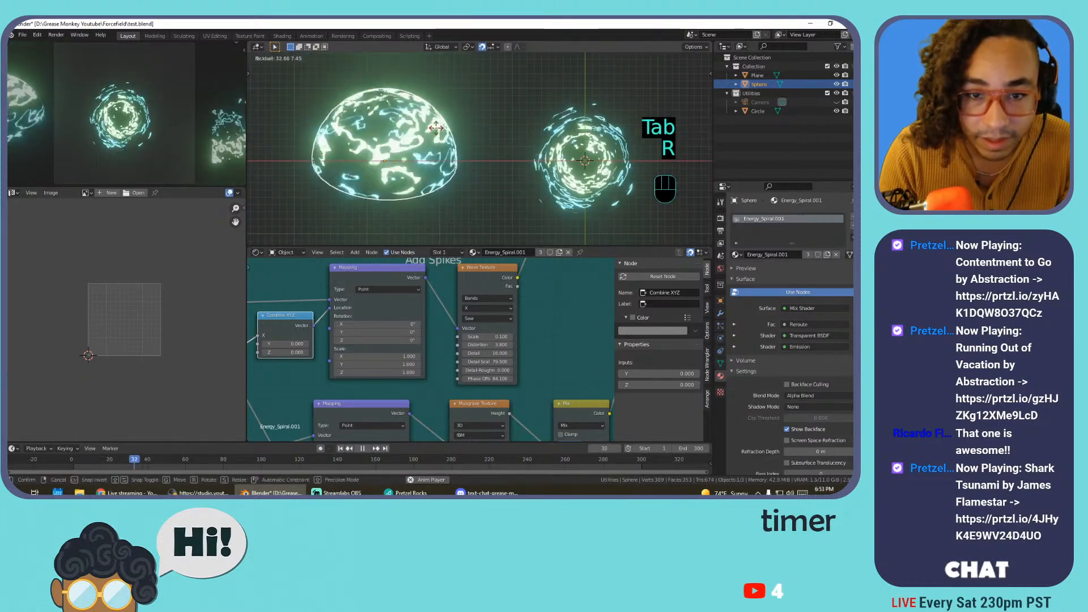
left_click(460, 138)
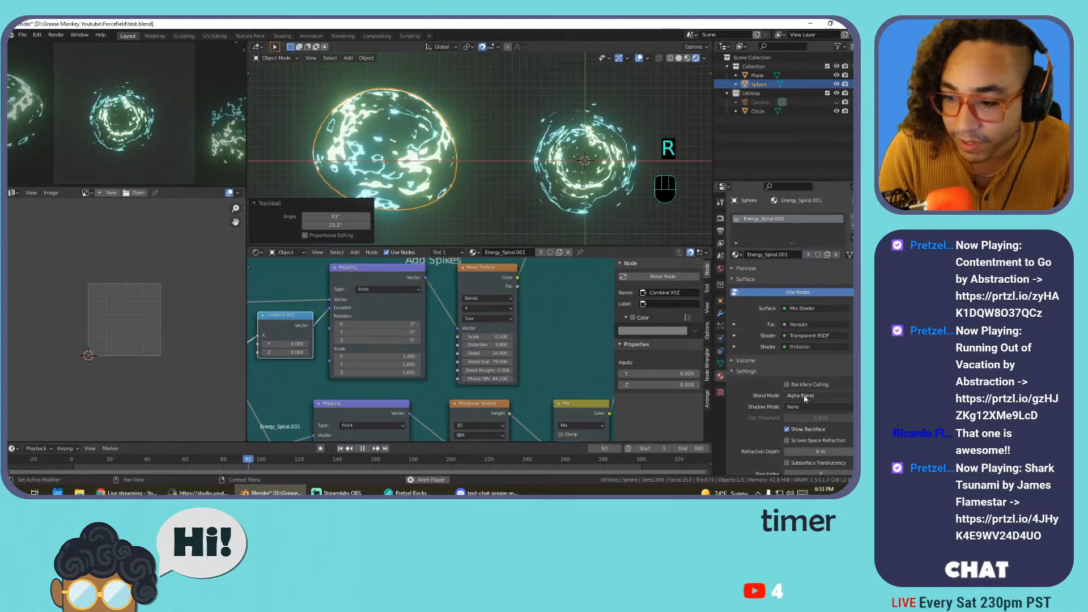
left_click(801, 430)
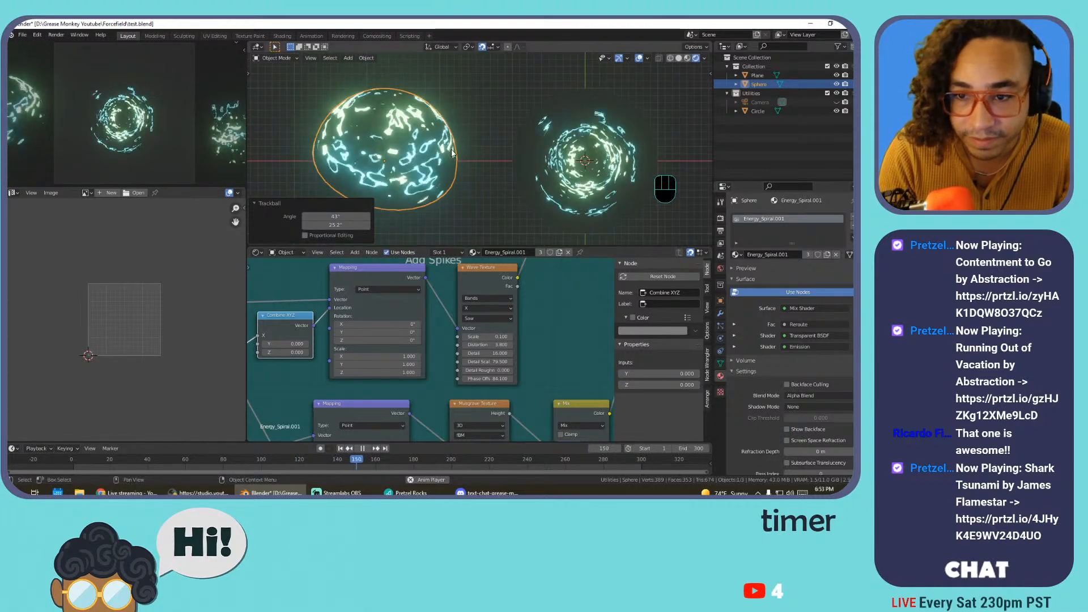
Try another freehand trackball rotation so the hemisphere's outer surface faces the top view, and inspect it at an angle
key("r")
key("r")
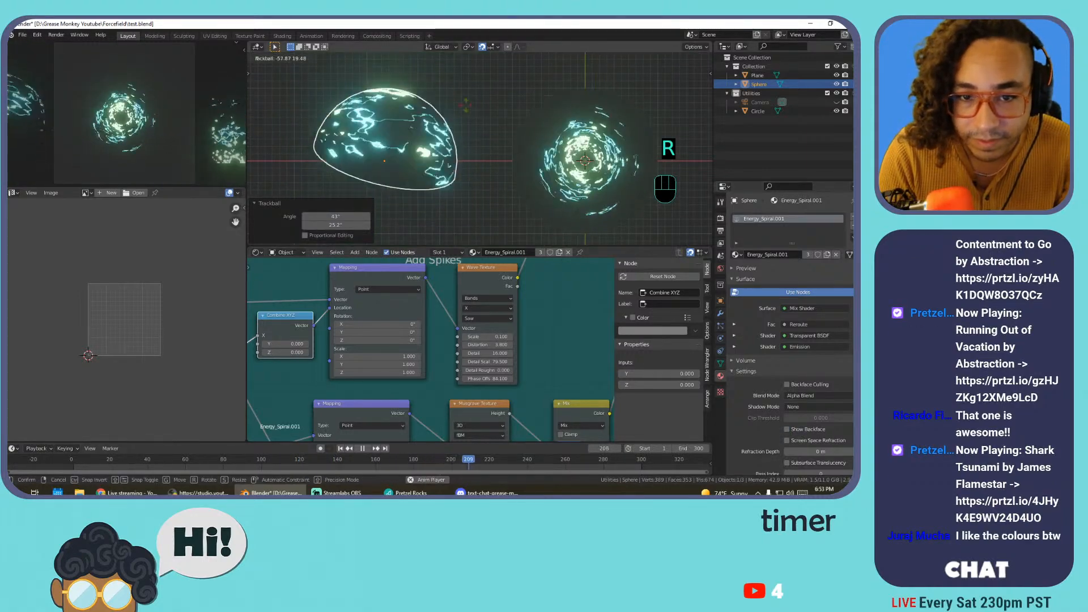
left_click(455, 165)
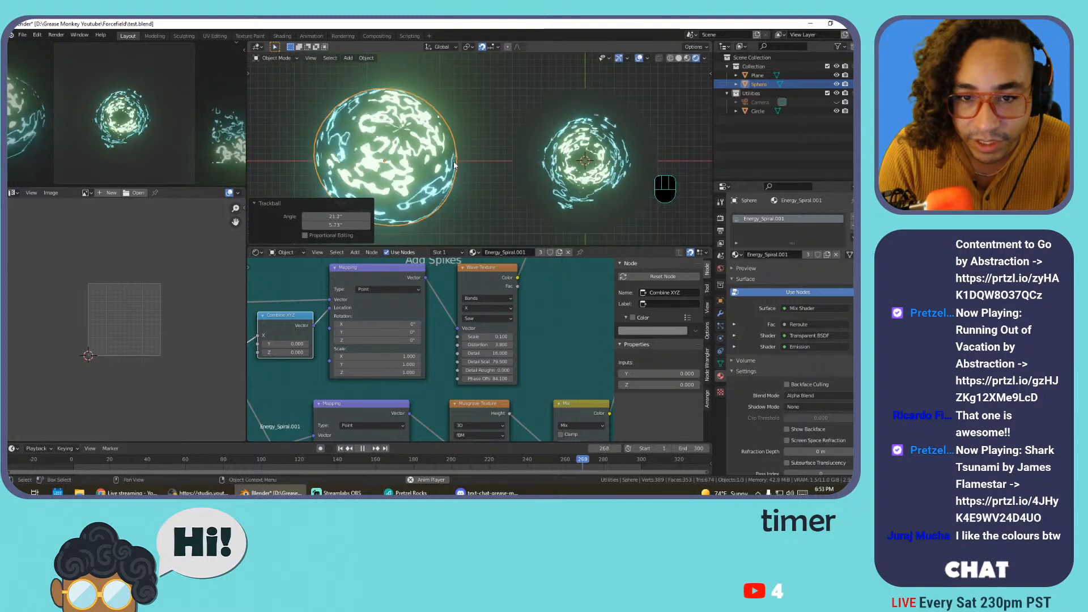
middle_click_drag(455, 165, 462, 84)
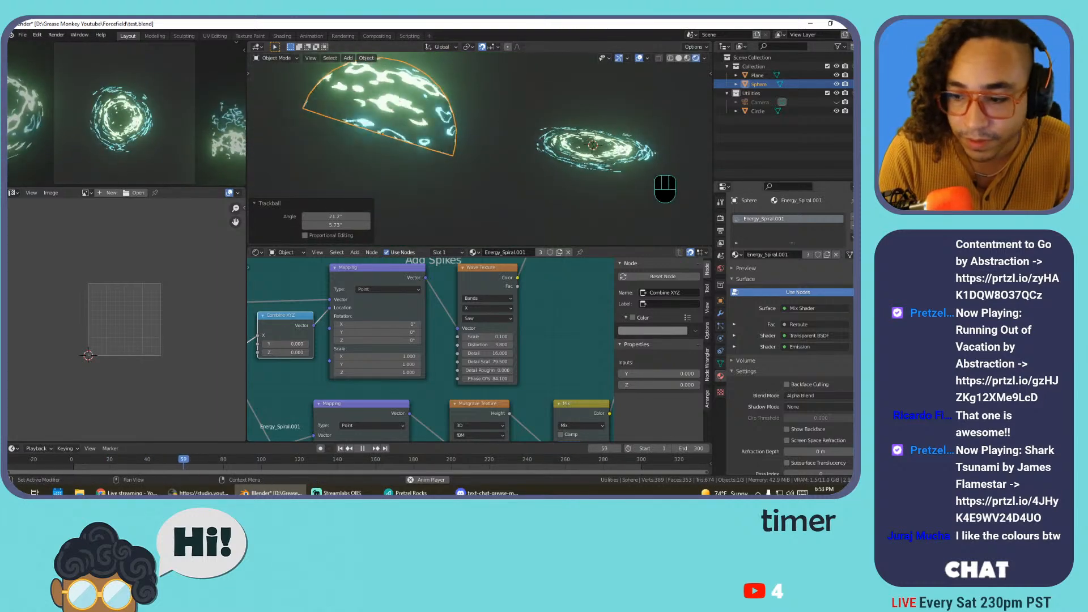
Re-enable Show Backface and enable Backface Culling for the Energy_Spiral.001 material
left_click(787, 429)
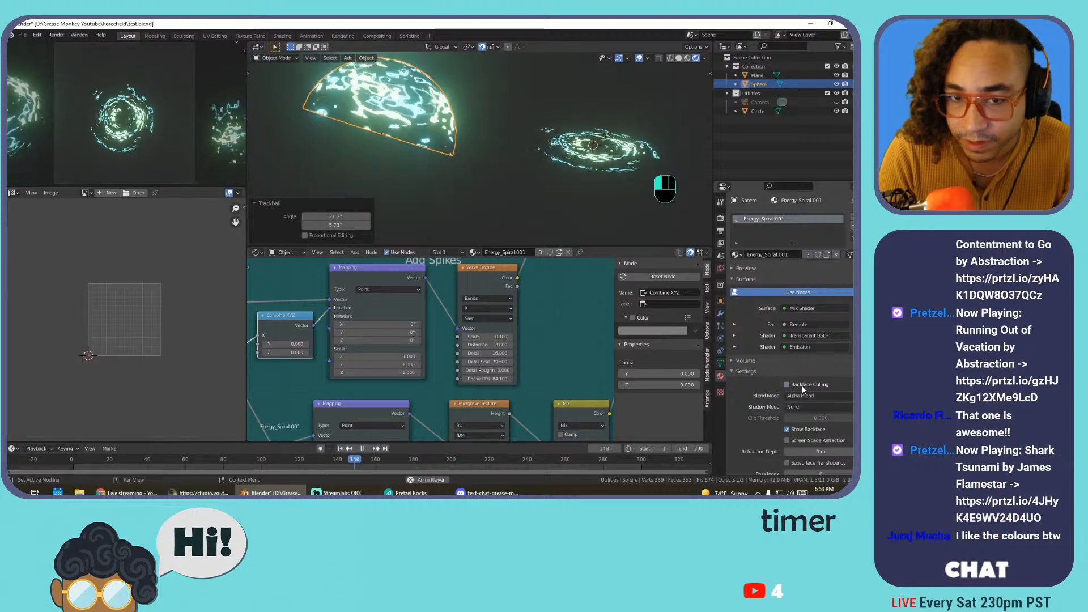
left_click(787, 384)
middle_click_drag(420, 125, 474, 145)
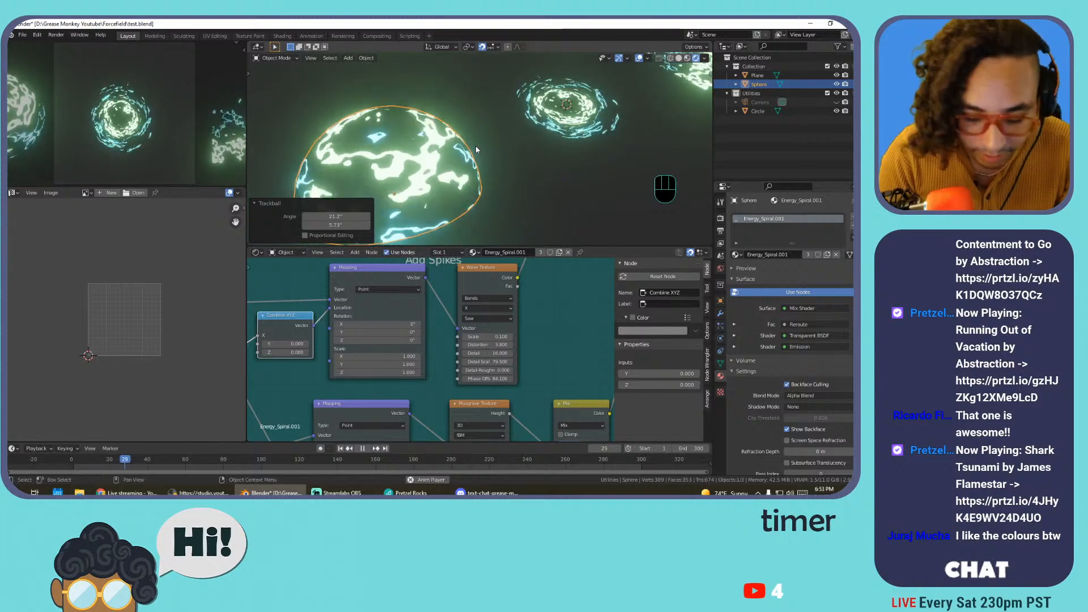
Clear the hemisphere's rotation and rotate it 180° about the global X axis so the dome points up
key("alt+r")
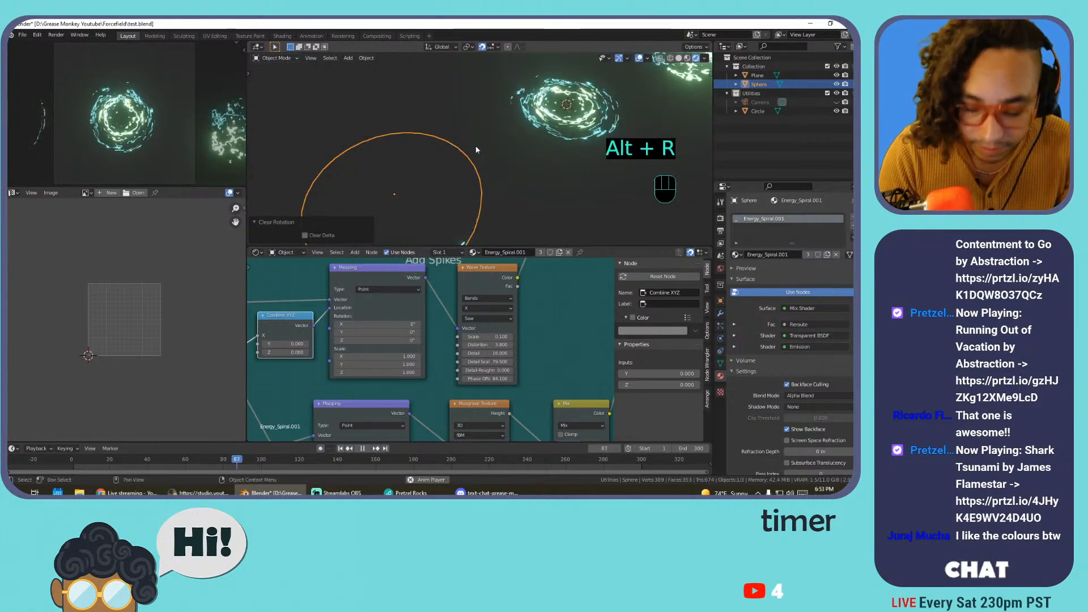
key("KP_1")
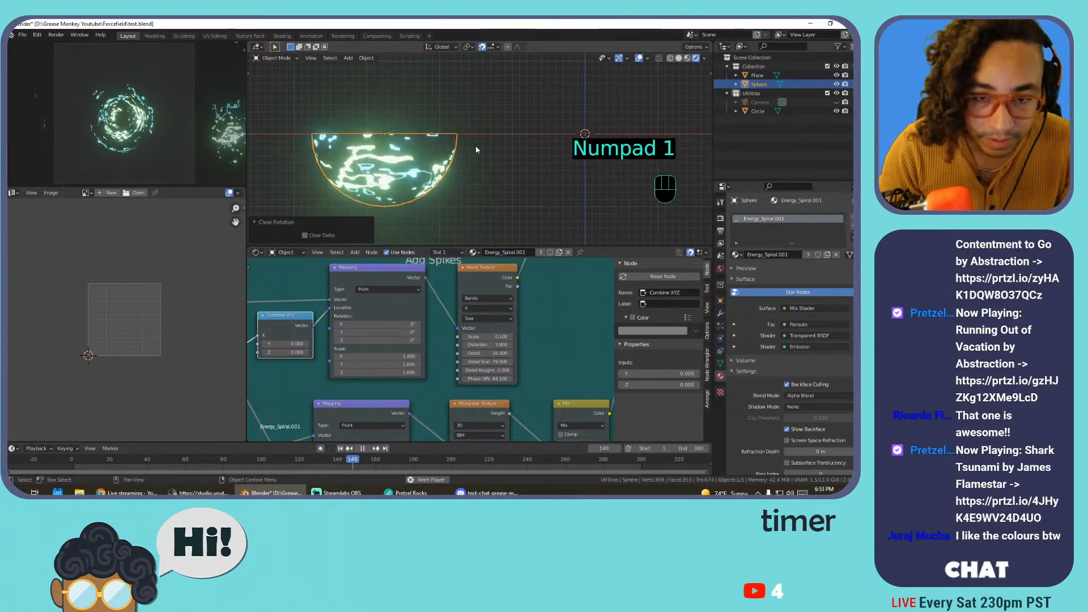
type("rx90")
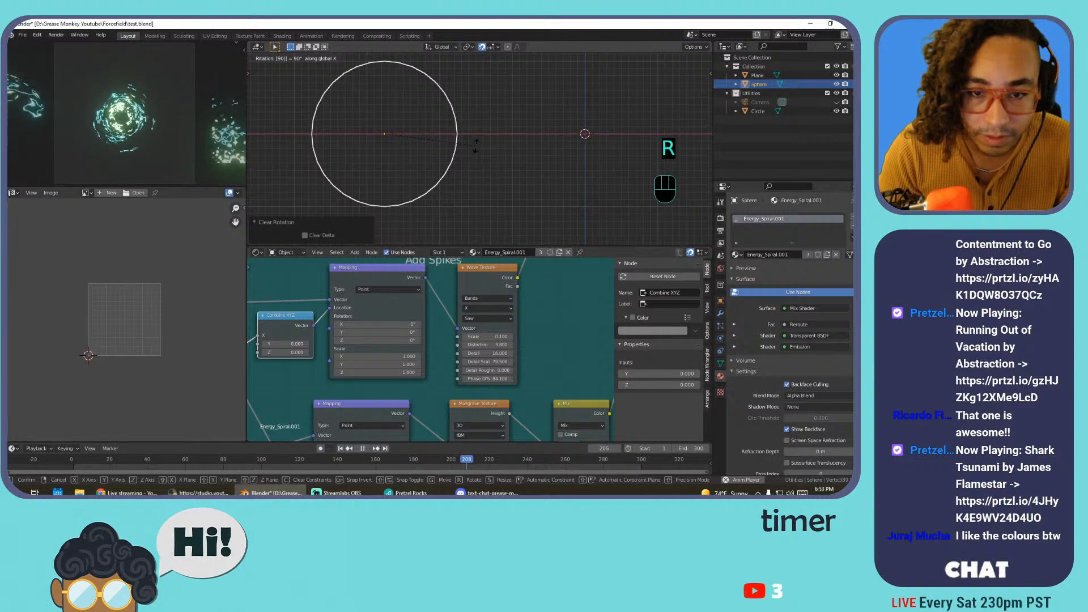
key("z")
key("z")
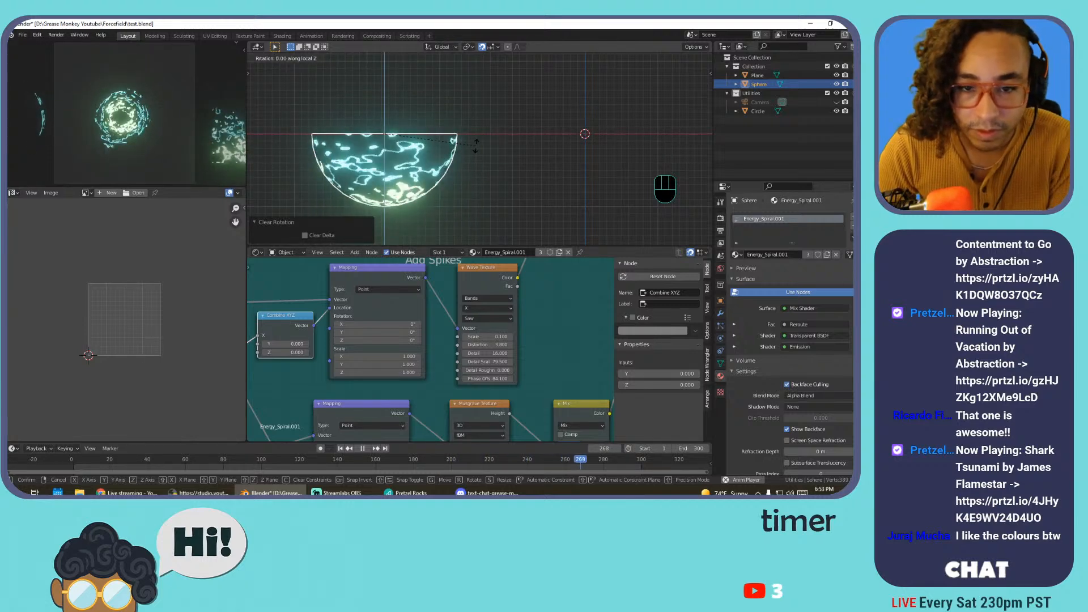
key("Return")
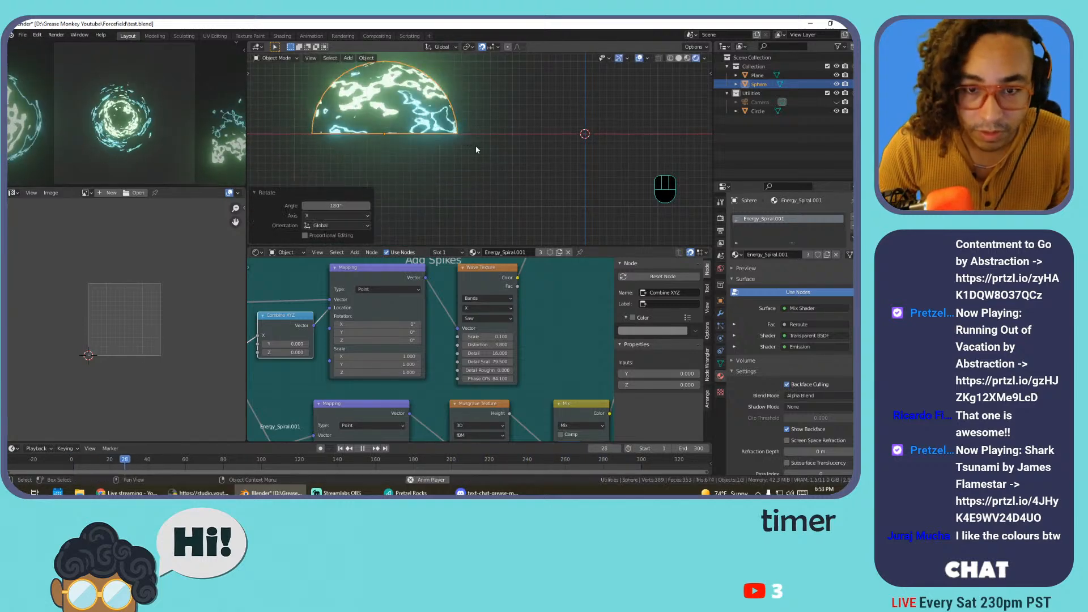
Apply the hemisphere's transform and check the dome from the camera view
key("ctrl+a")
left_click(455, 157)
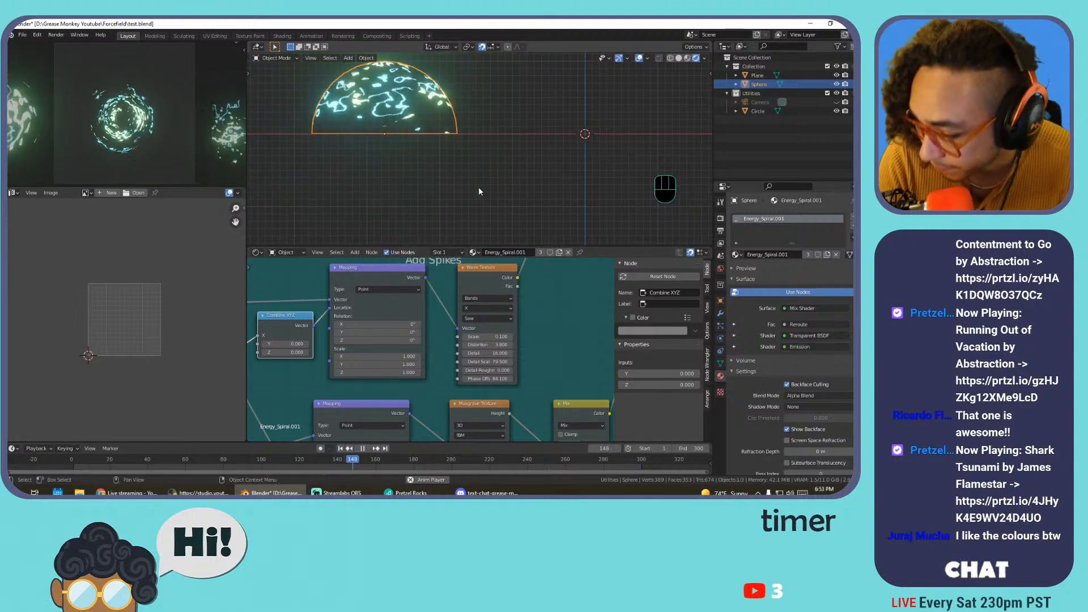
middle_click_drag(559, 156, 515, 208, "shift")
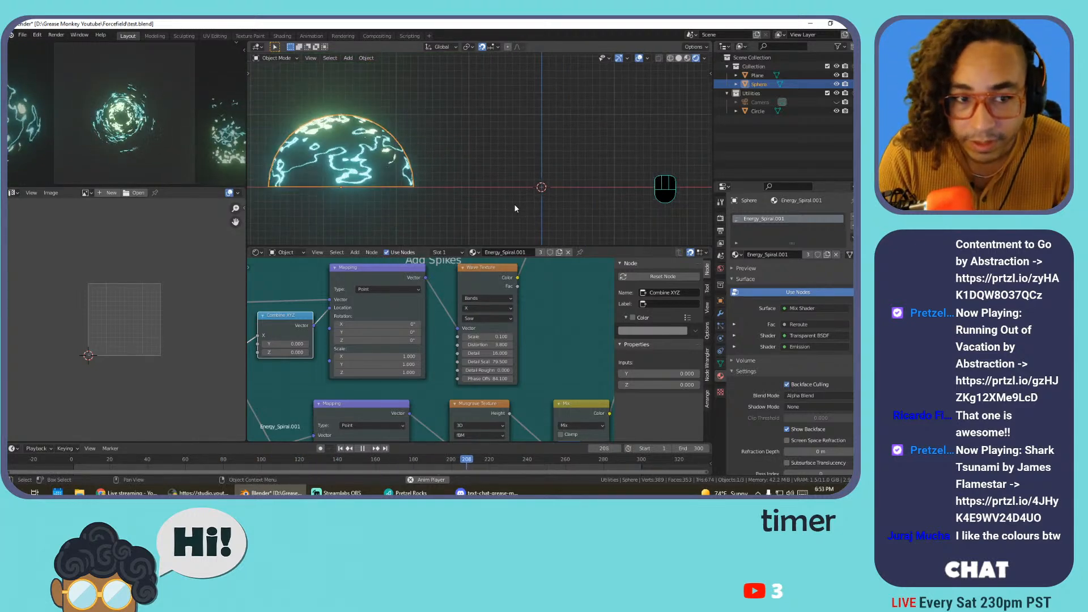
key("KP_0")
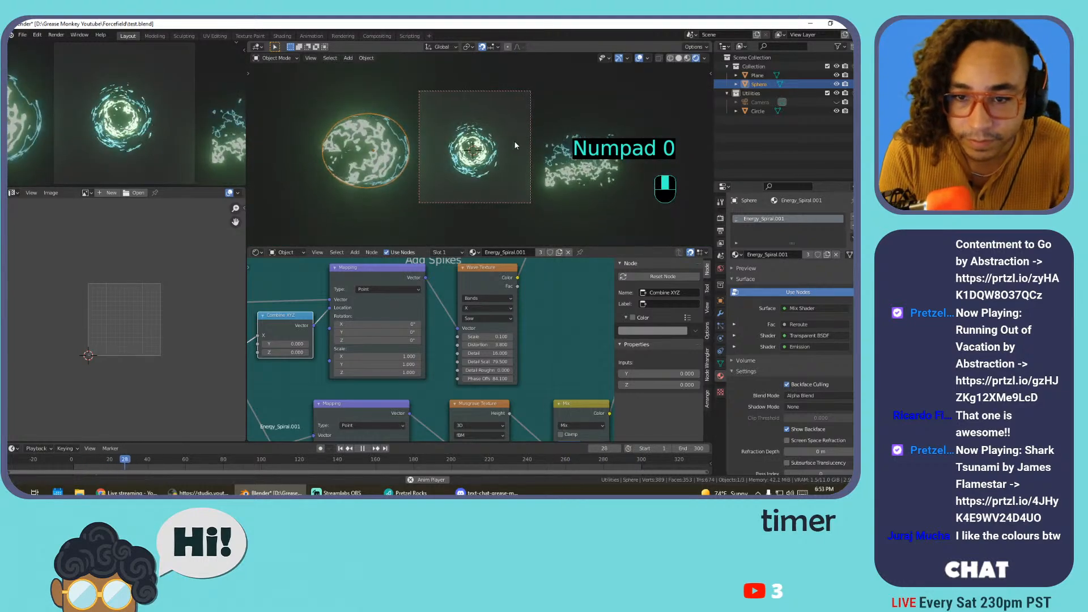
Inspect the glowing dome beside the circle and plane, first from an angle and finally from the top view
middle_click_drag(514, 141, 548, 93)
scroll(542, 100, "down", 2)
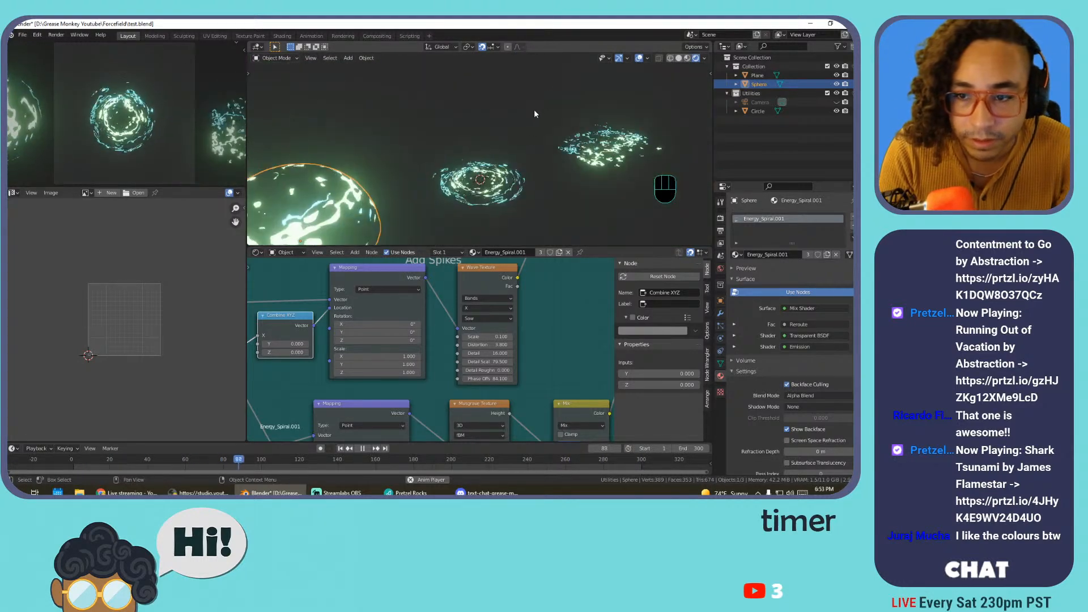
middle_click_drag(418, 189, 508, 160)
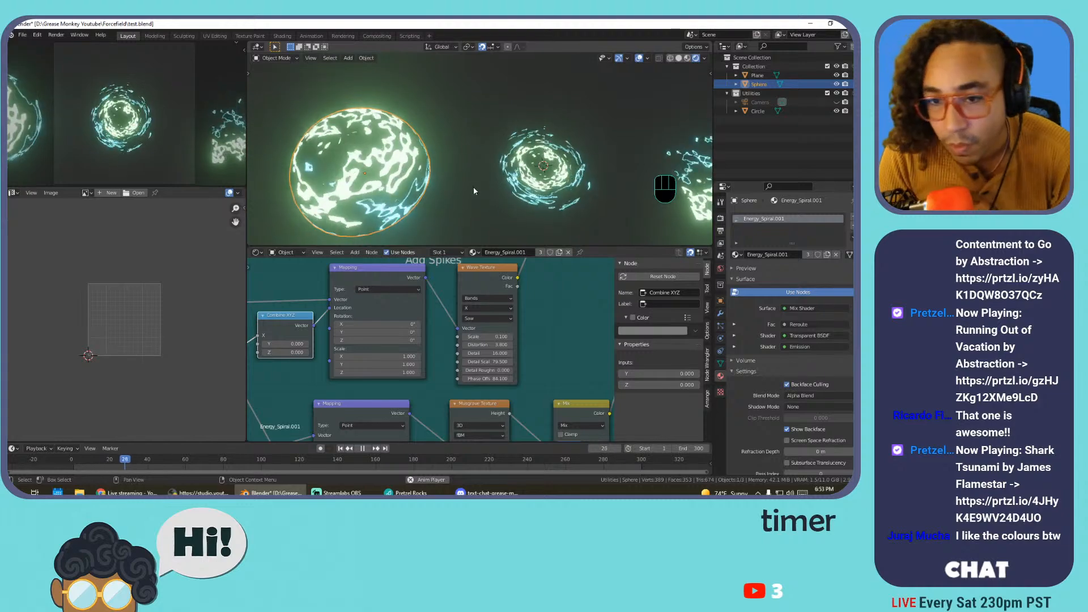
key("KP_7")
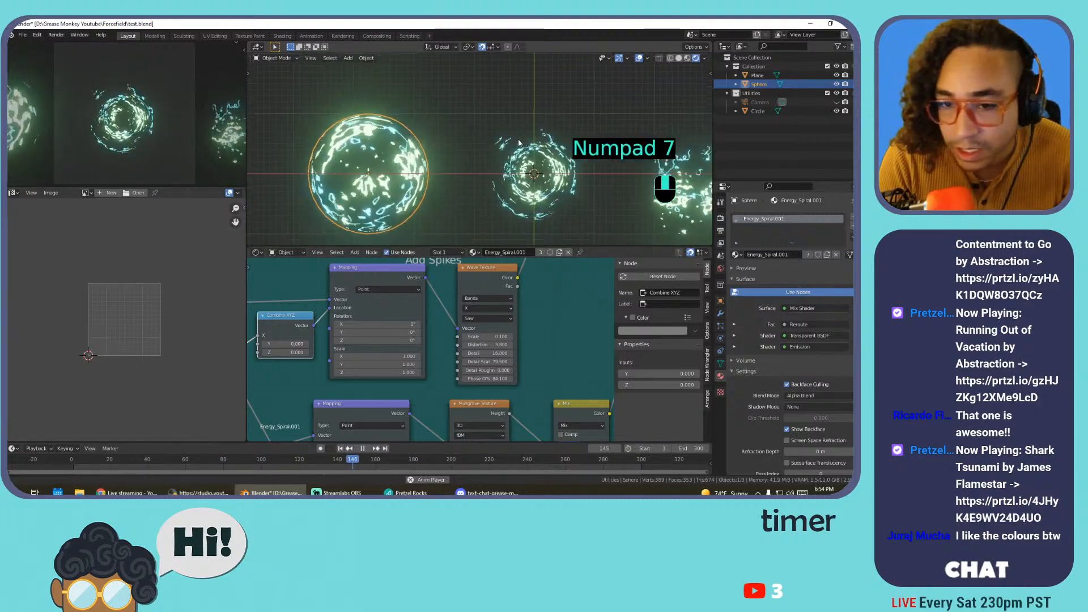
Give the circle its own copy of the material, Energy_Spiral.002, and assign that copy to the sphere and the plane
middle_click_drag(532, 131, 429, 120, "shift")
left_click(454, 141)
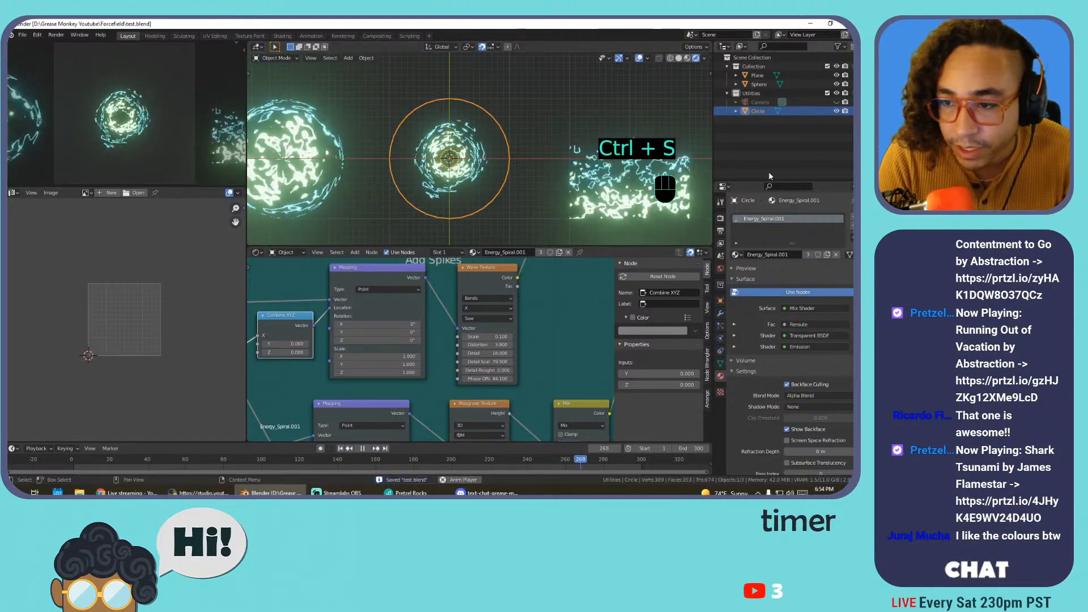
key("space")
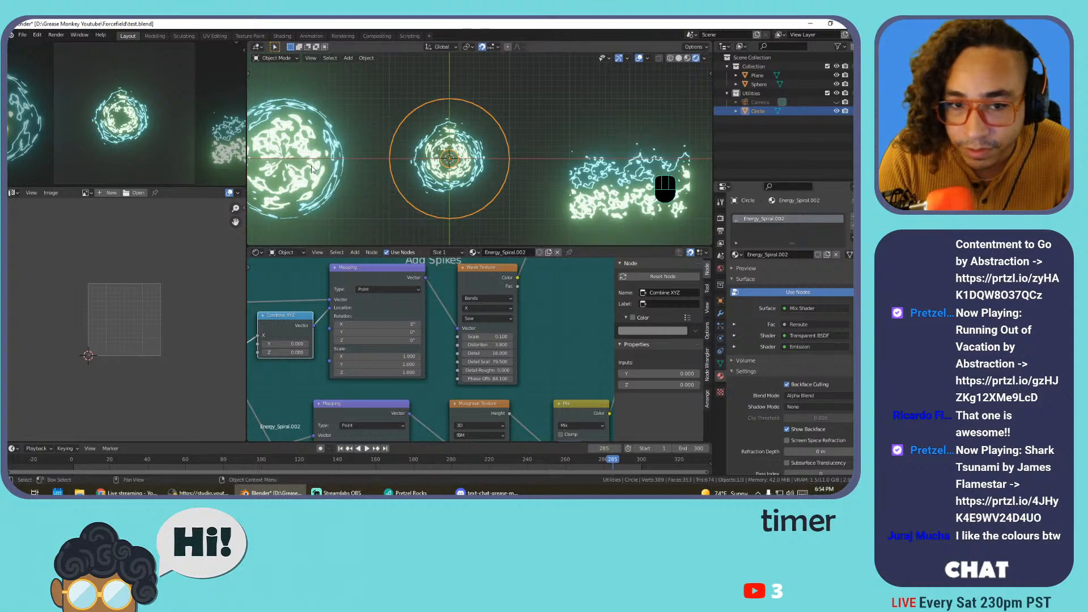
left_click(736, 255)
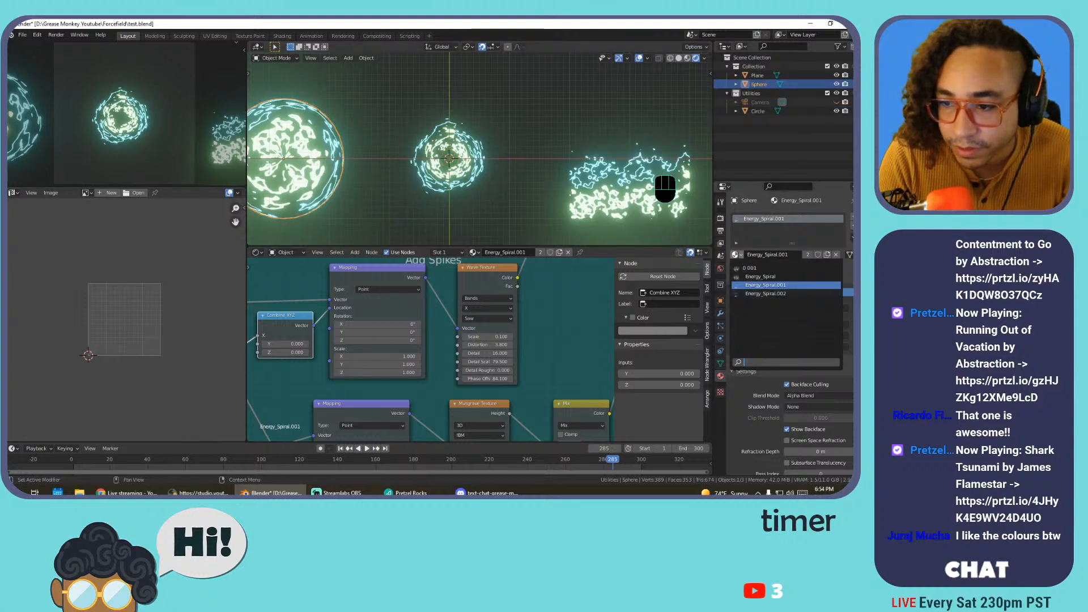
left_click(759, 294)
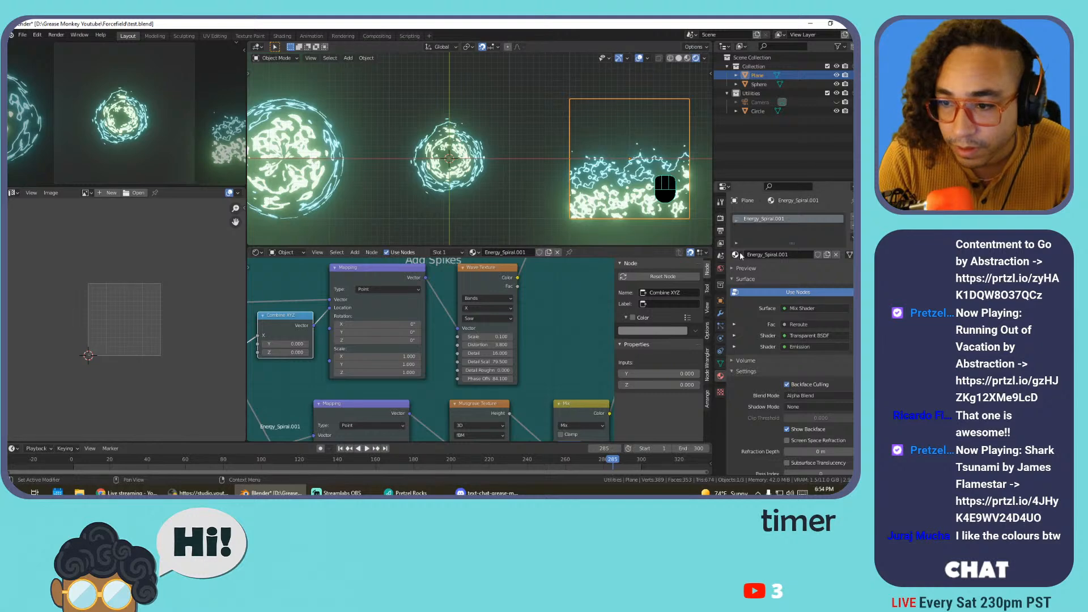
left_click(738, 255)
left_click(760, 294)
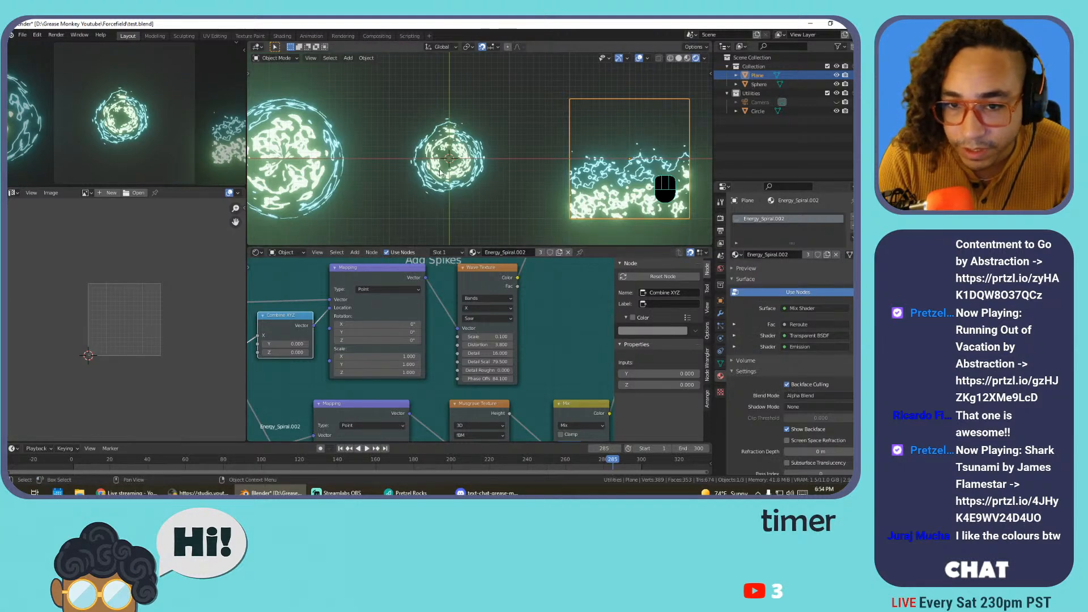
Switch the upper Wave Texture in the Add Spikes frame to a Voronoi Texture, then try a higher scale and undo it
scroll(440, 175, "up", 3)
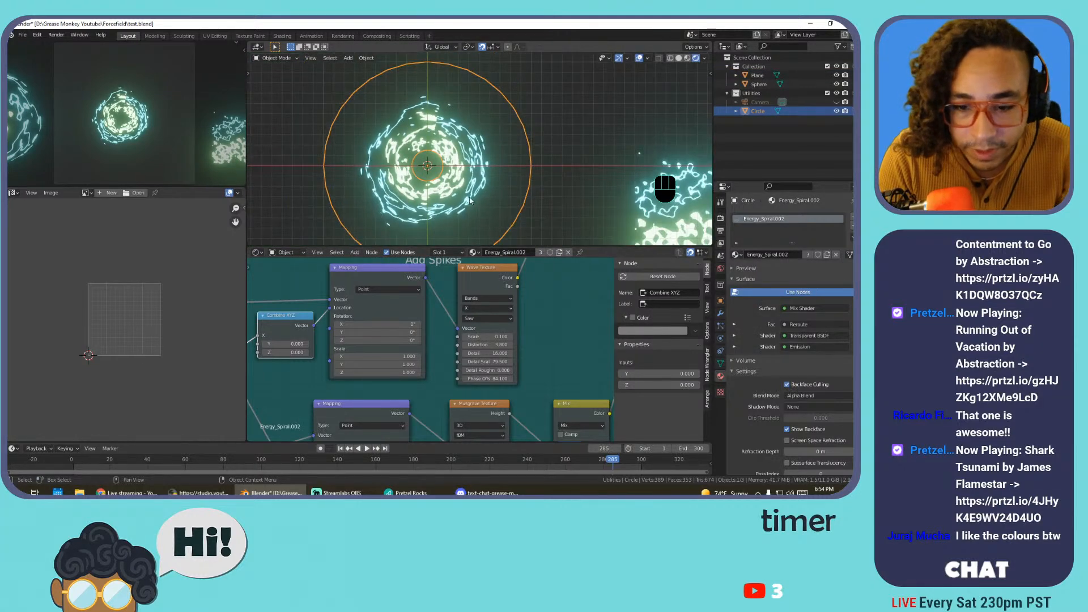
scroll(561, 352, "down", 4)
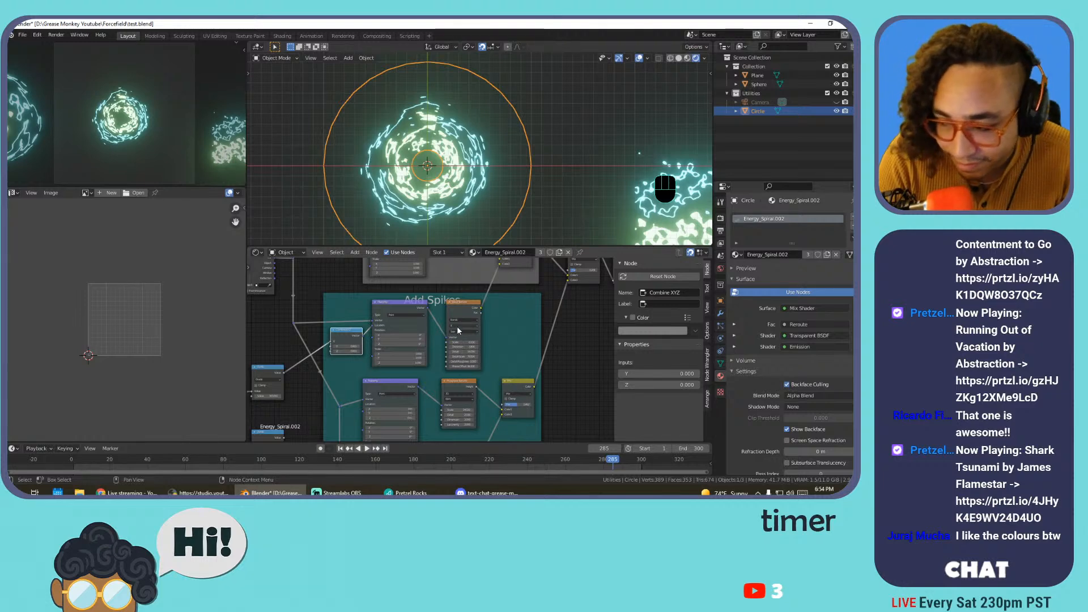
scroll(457, 330, "down", 3)
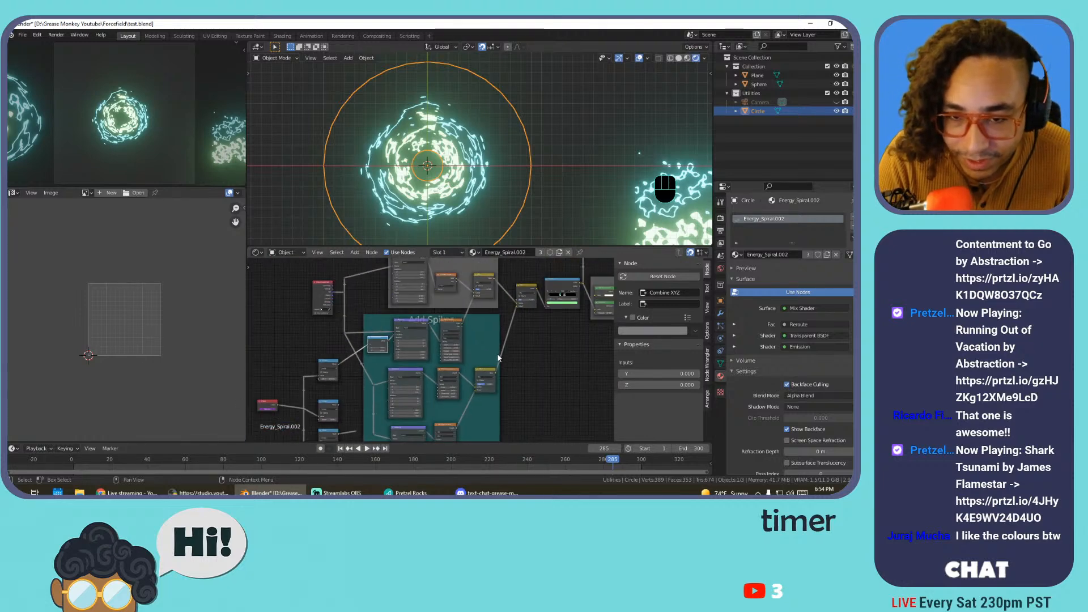
scroll(498, 356, "up", 4)
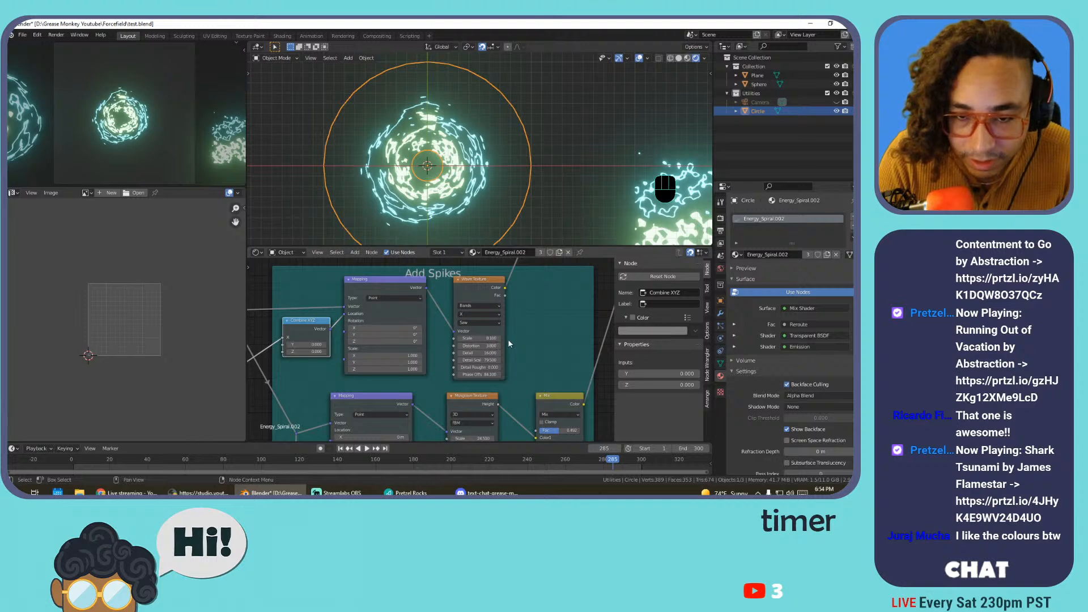
middle_click_drag(508, 344, 502, 325)
middle_click_drag(506, 384, 494, 331)
middle_click_drag(462, 373, 510, 313)
left_click(445, 277)
key("shift+s")
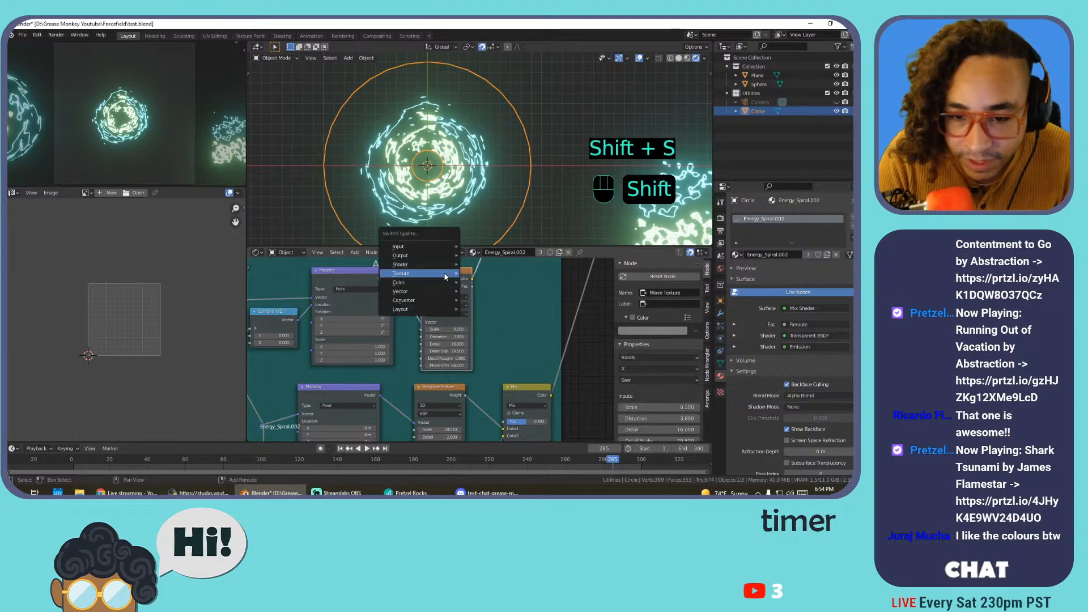
mouse_move(446, 278)
left_click(511, 372)
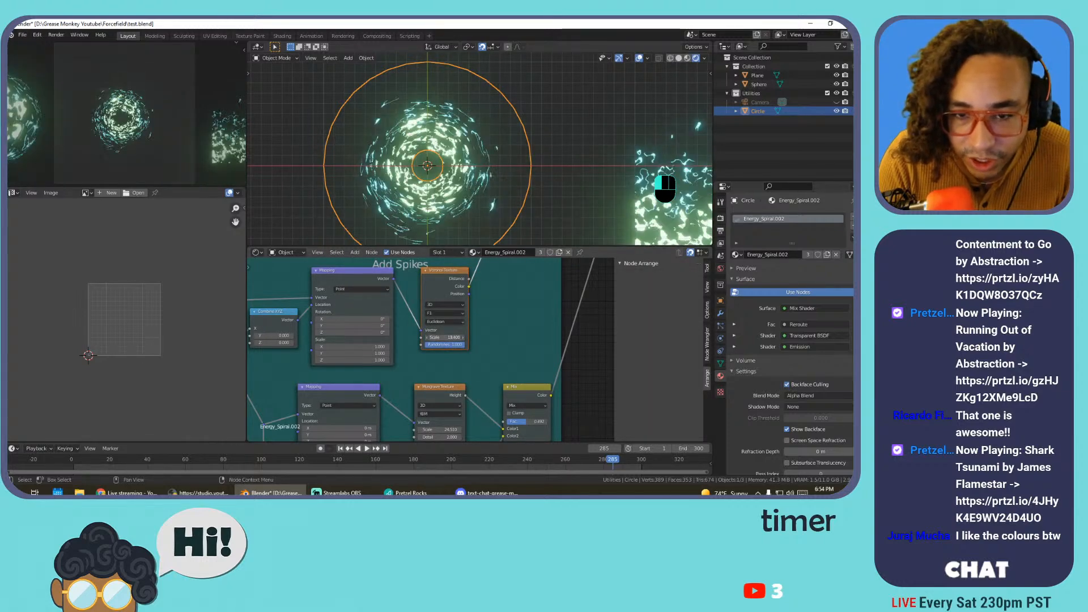
left_click_drag(445, 338, 515, 337)
key("ctrl+z")
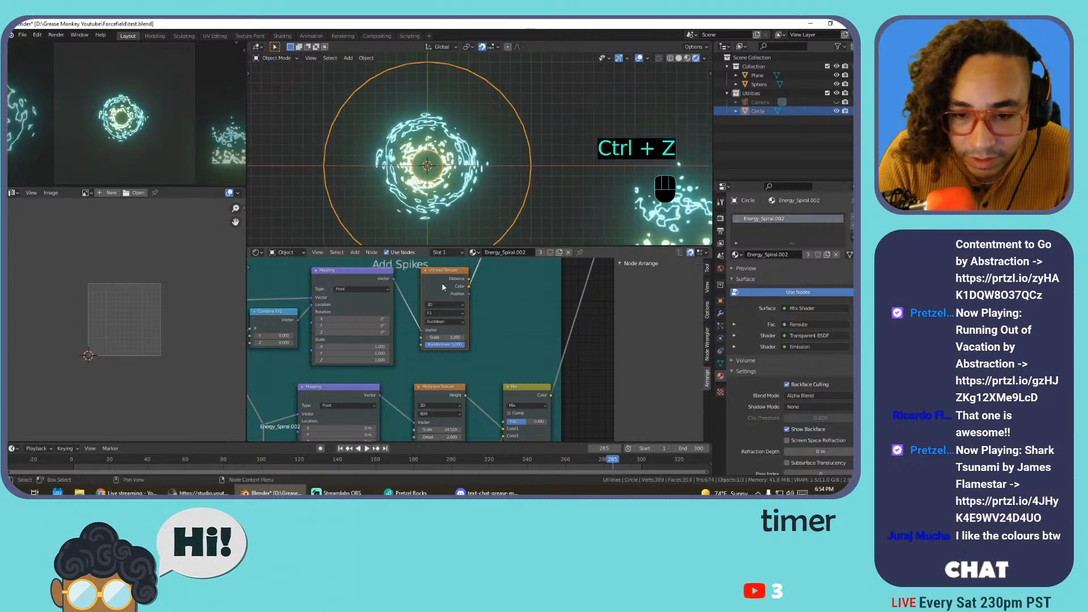
Try a Magic Texture in place of the Voronoi node in Add Spikes and set its depth to 5
key("shift+s")
mouse_move(442, 282)
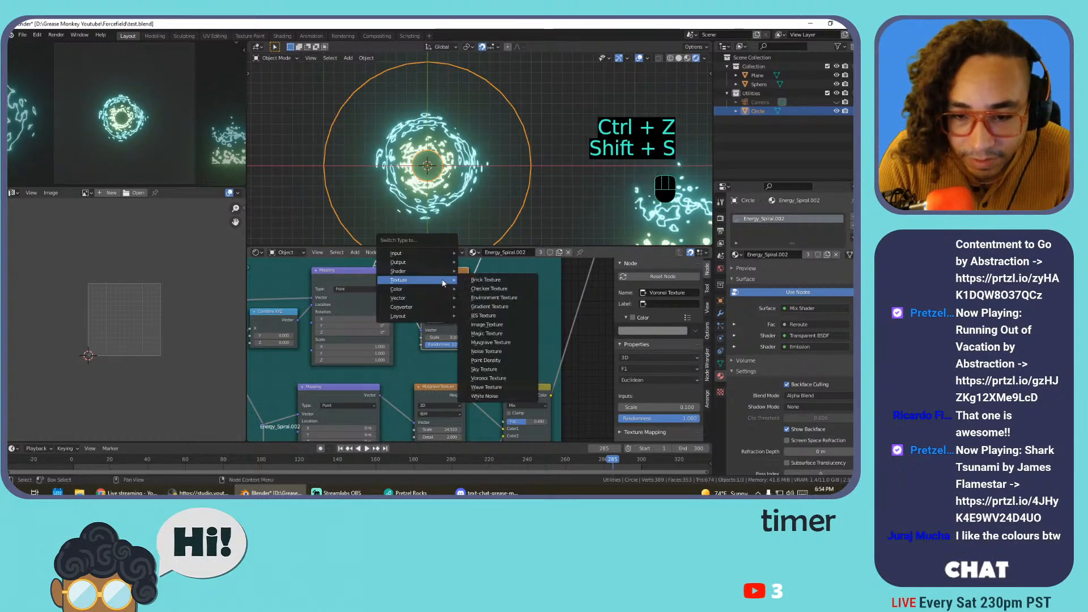
left_click(496, 334)
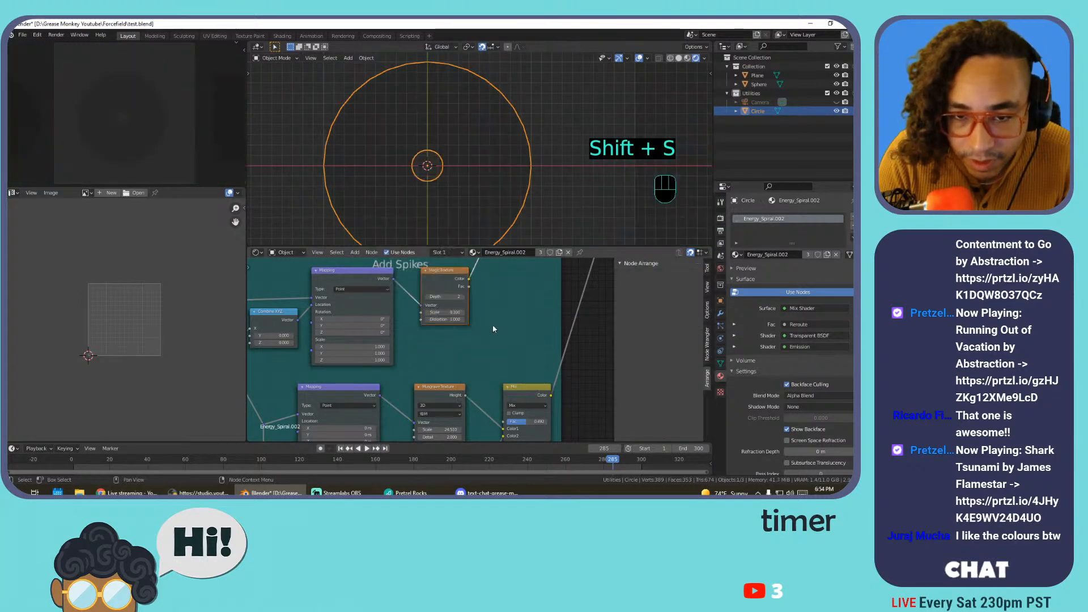
key("space")
left_click_drag(444, 297, 487, 297)
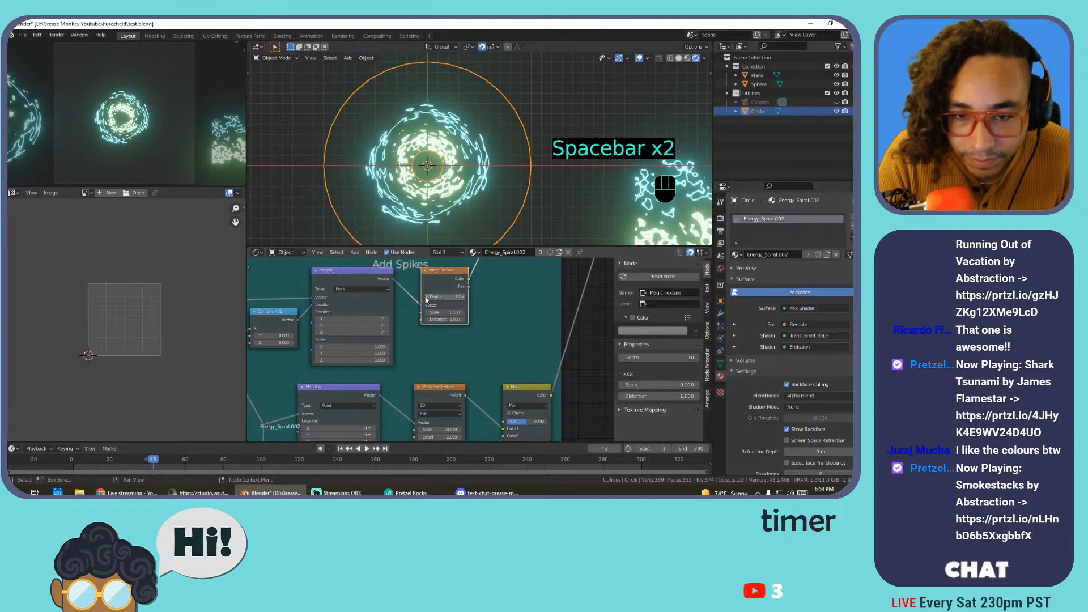
left_click(427, 297)
left_click(426, 297)
left_click(425, 298)
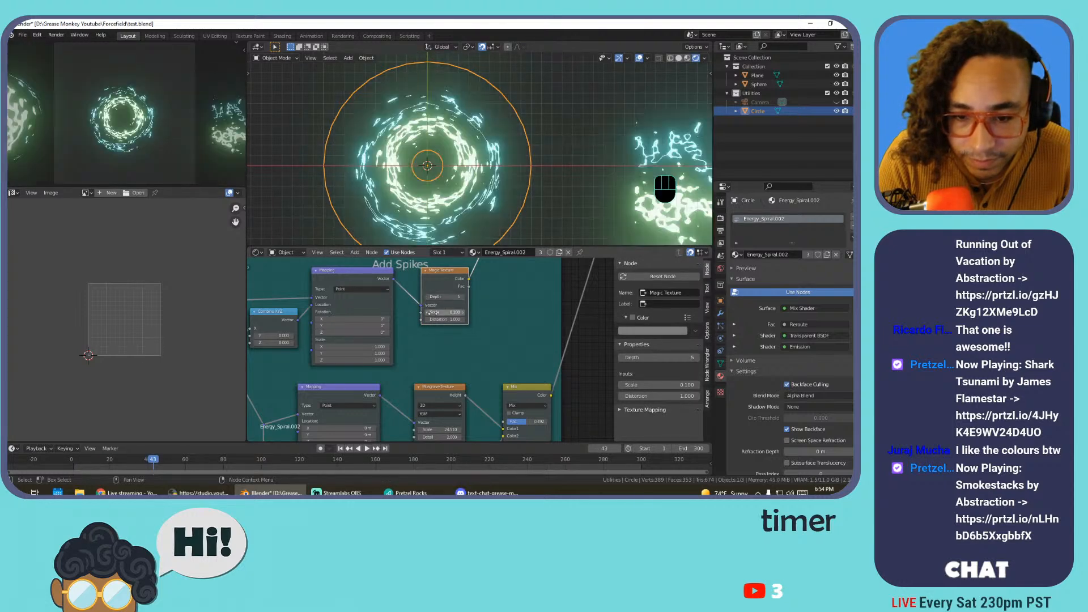
Undo a trial increase of the Magic Texture's scale, then try a distortion of 16.2 with a depth of 8
left_click_drag(444, 312, 601, 312)
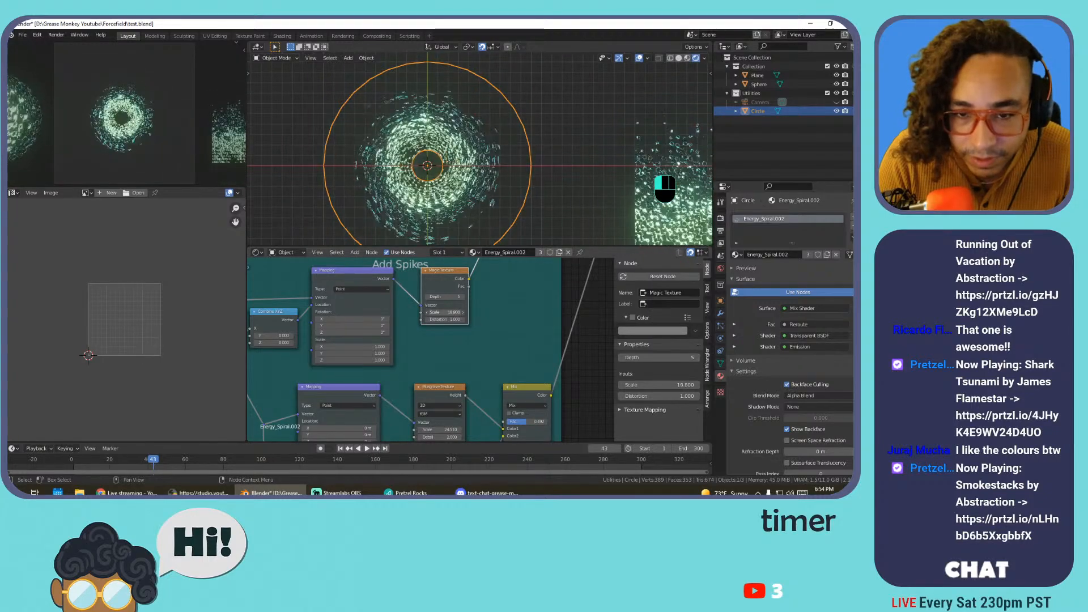
key("ctrl+z")
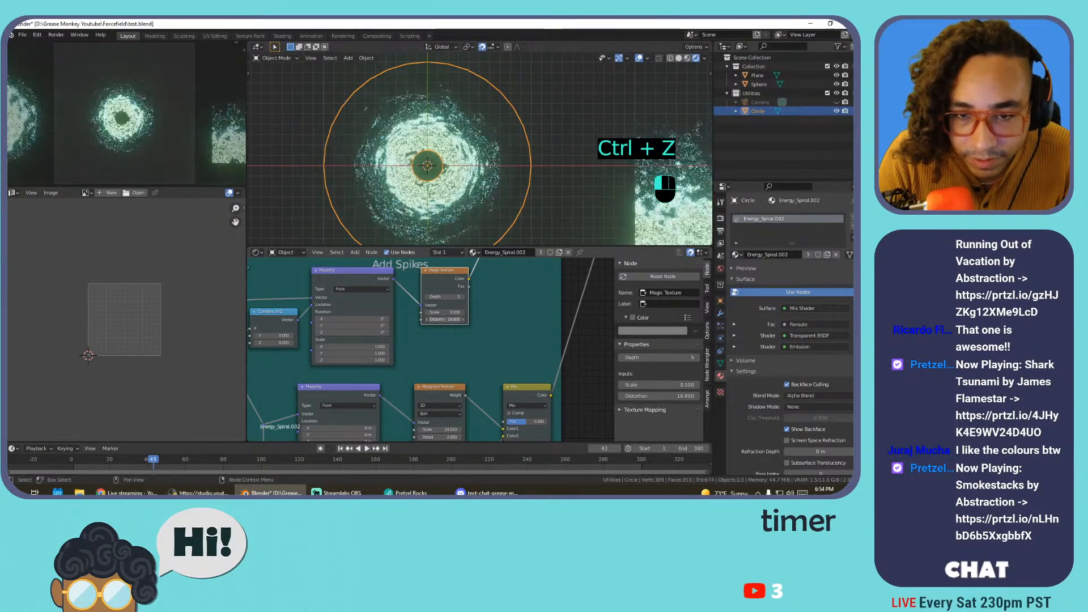
left_click_drag(445, 319, 441, 319)
scroll(480, 148, "up", 4)
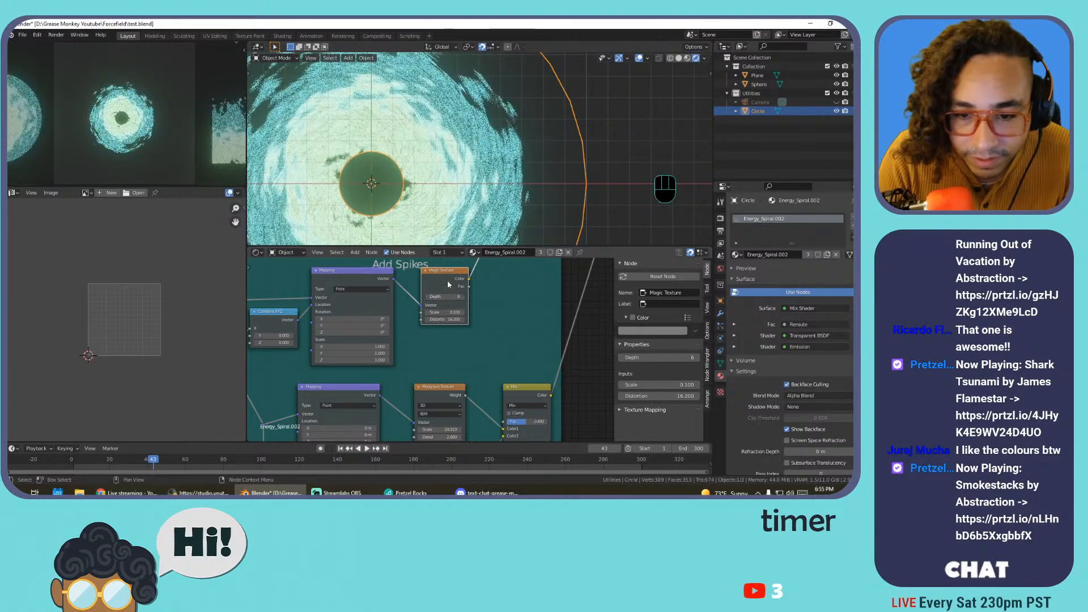
Undo all the Magic Texture changes back to the Voronoi Texture in the Add Spikes frame
key("ctrl+z")
key("ctrl+z")
key("ctrl+z")
key("ctrl+z")
key("ctrl+z")
key("ctrl+z")
key("ctrl+z")
key("ctrl+z")
key("ctrl+z")
key("ctrl+z")
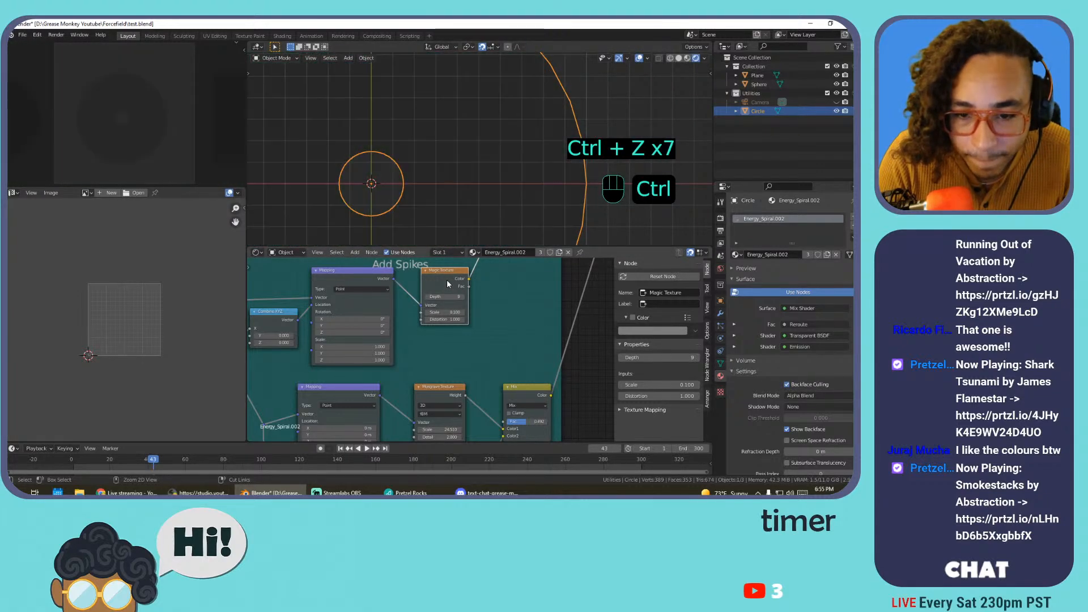
key("ctrl+z")
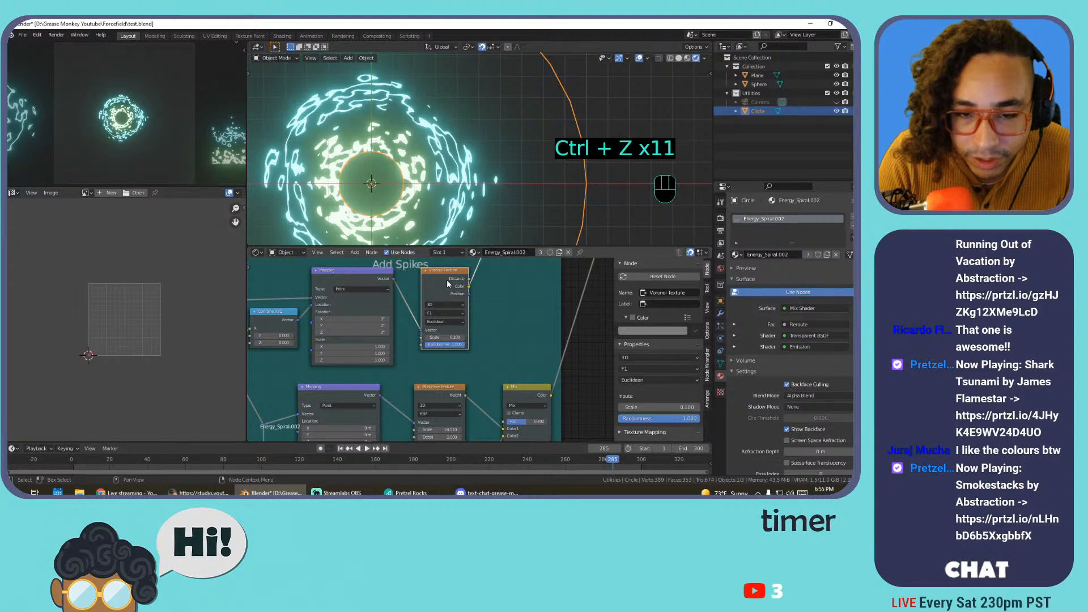
Switch the Voronoi Texture in the Add Spikes frame to a Wave Texture
key("shift+s")
mouse_move(446, 280)
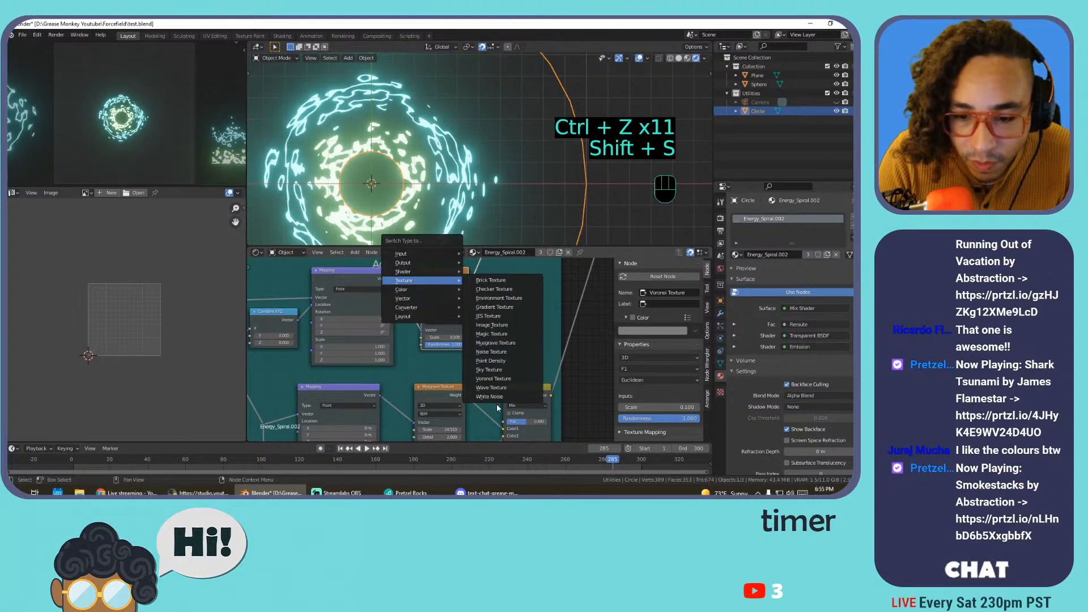
left_click(496, 387)
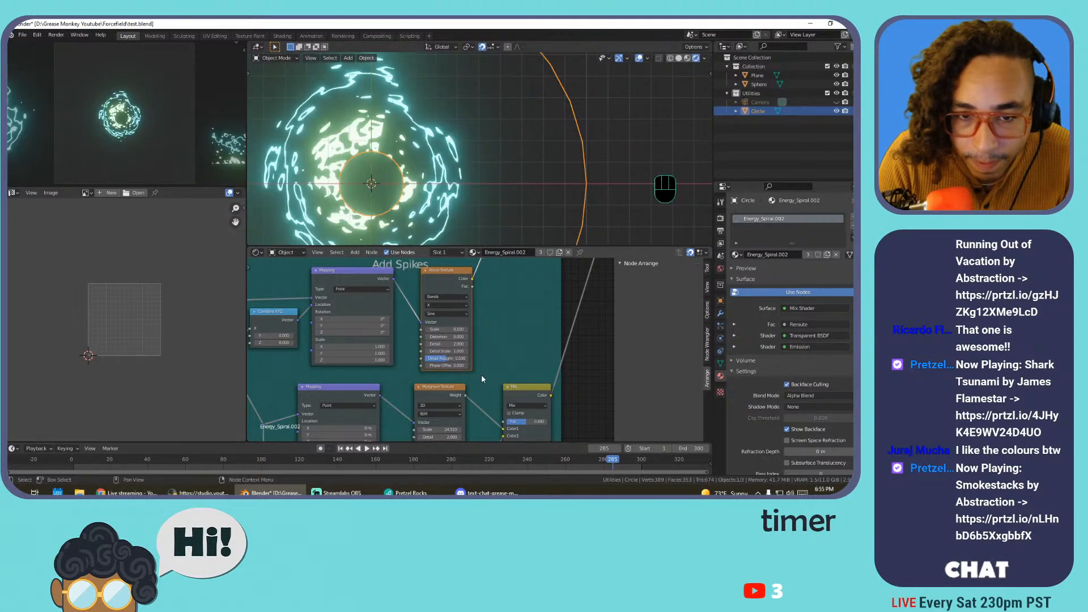
Switch the upper Musgrave Texture feeding the Mix node to a Wave Texture and set its type to Rings
middle_click_drag(489, 377, 517, 292)
left_click(454, 305)
key("shift+s")
mouse_move(458, 307)
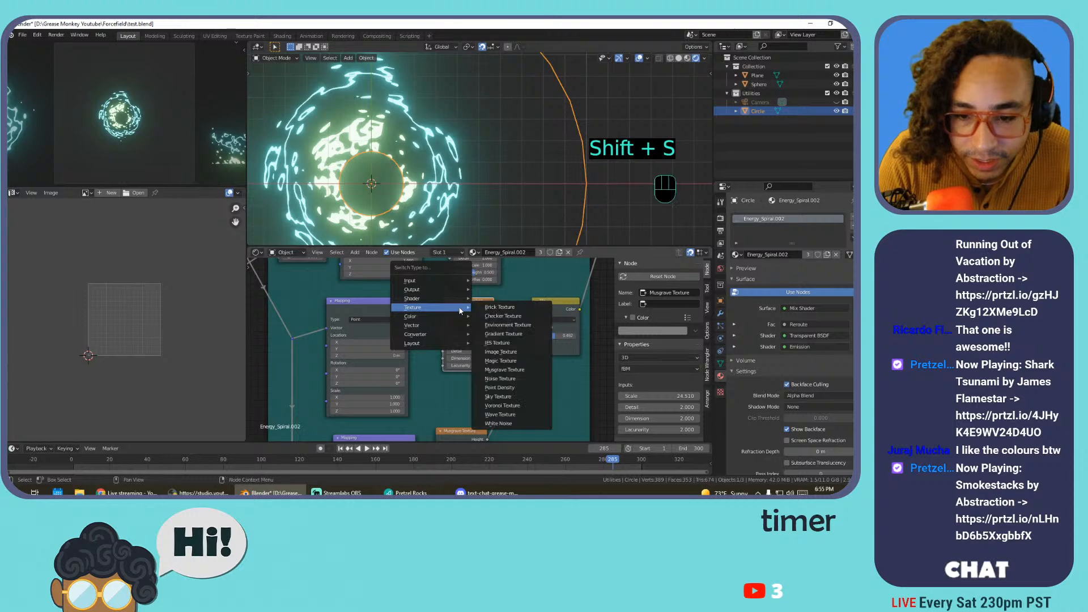
left_click(514, 415)
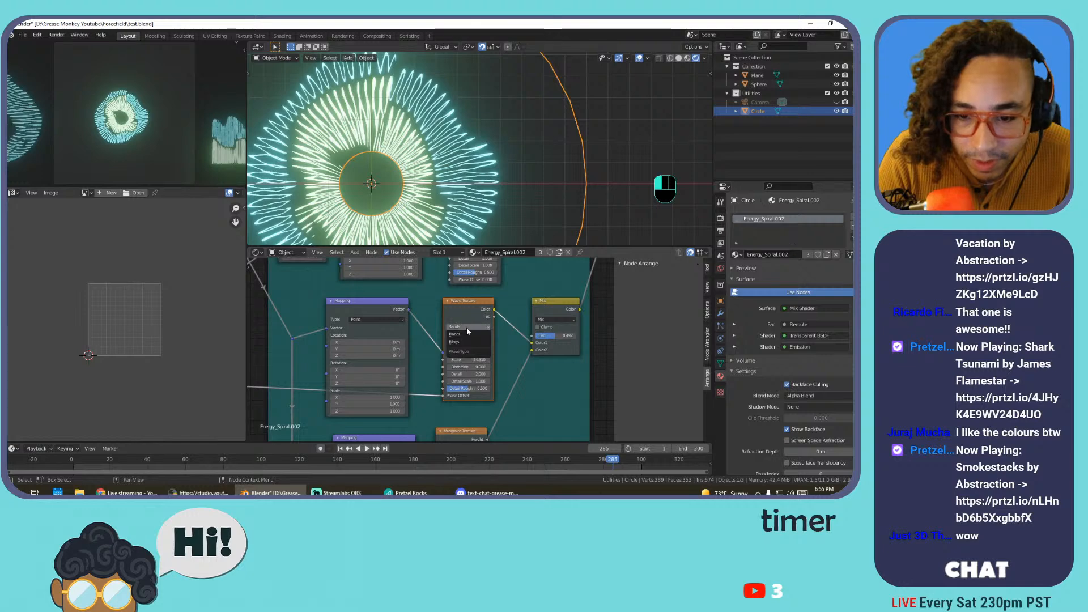
left_click(460, 342)
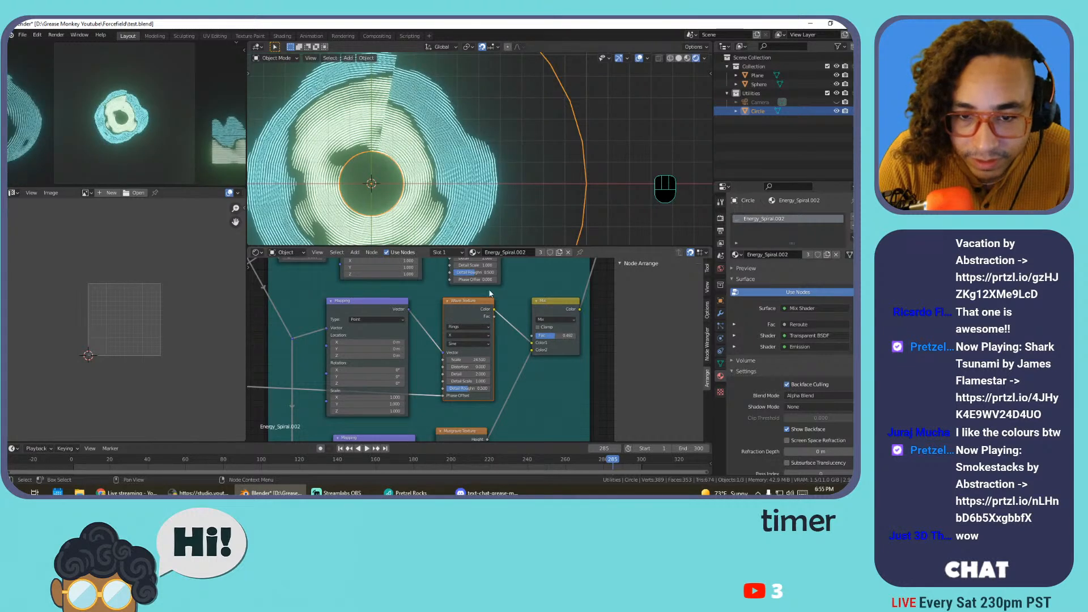
Switch the lower Musgrave Texture feeding the Mix node to a Wave Texture and set its type to Rings
middle_click_drag(506, 385, 509, 316)
left_click(456, 370, "shift")
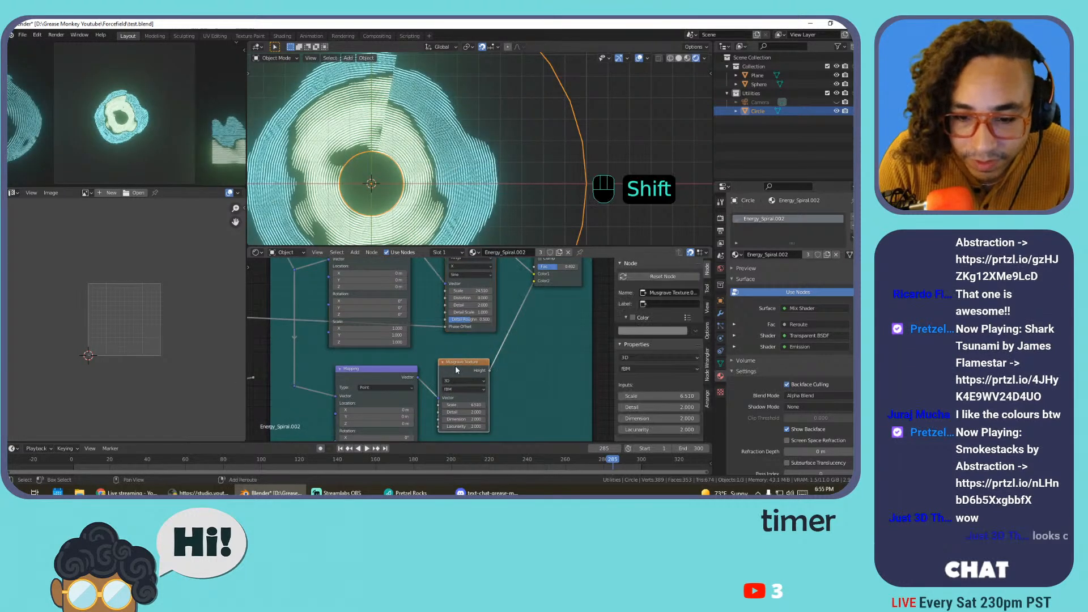
left_click(500, 357)
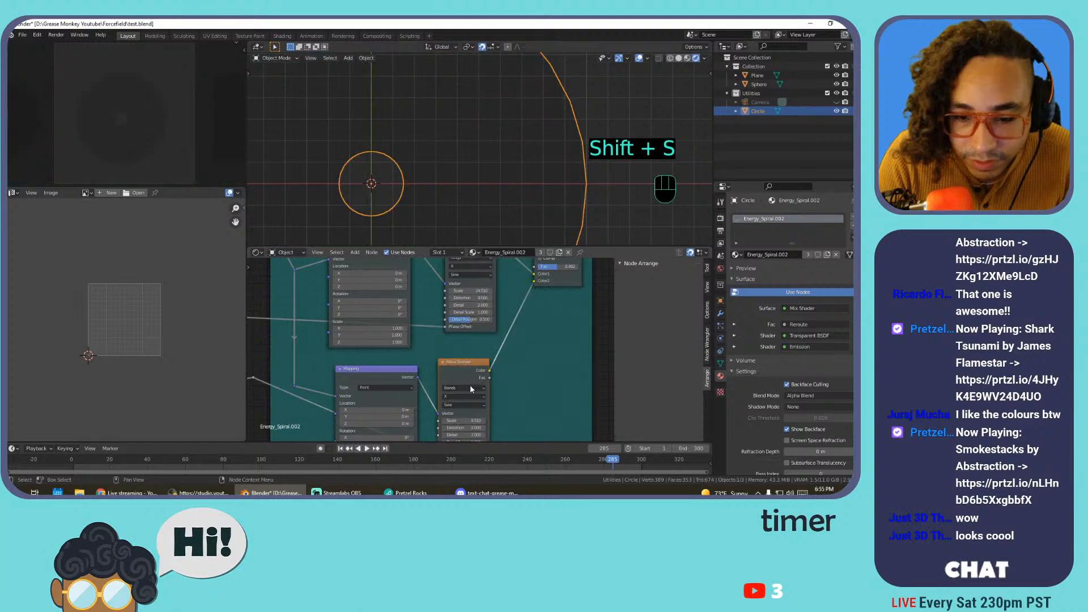
left_click(471, 387)
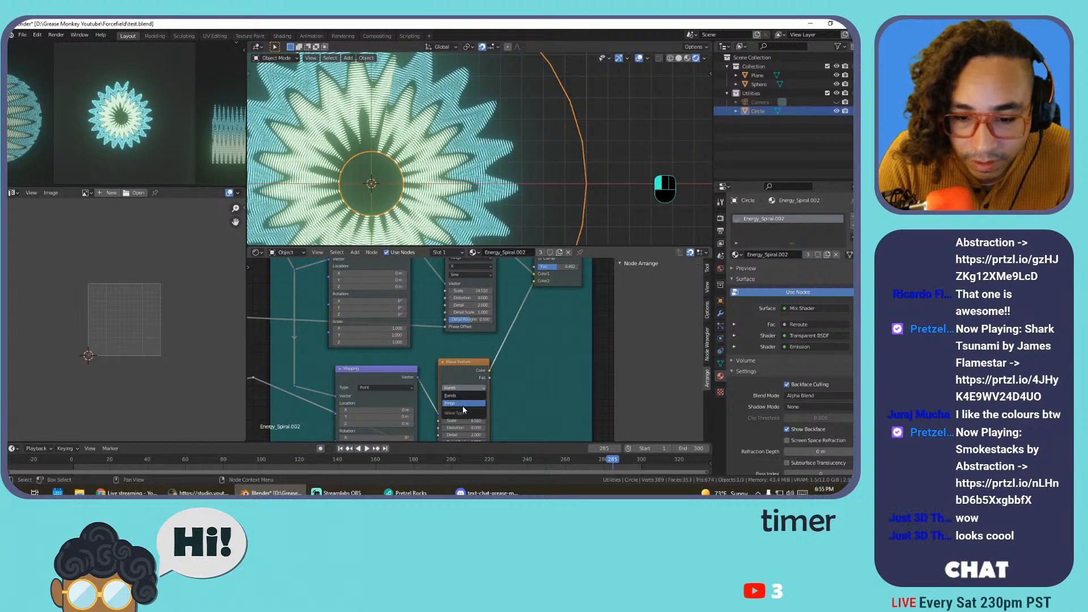
left_click(462, 403)
scroll(446, 192, "down", 3)
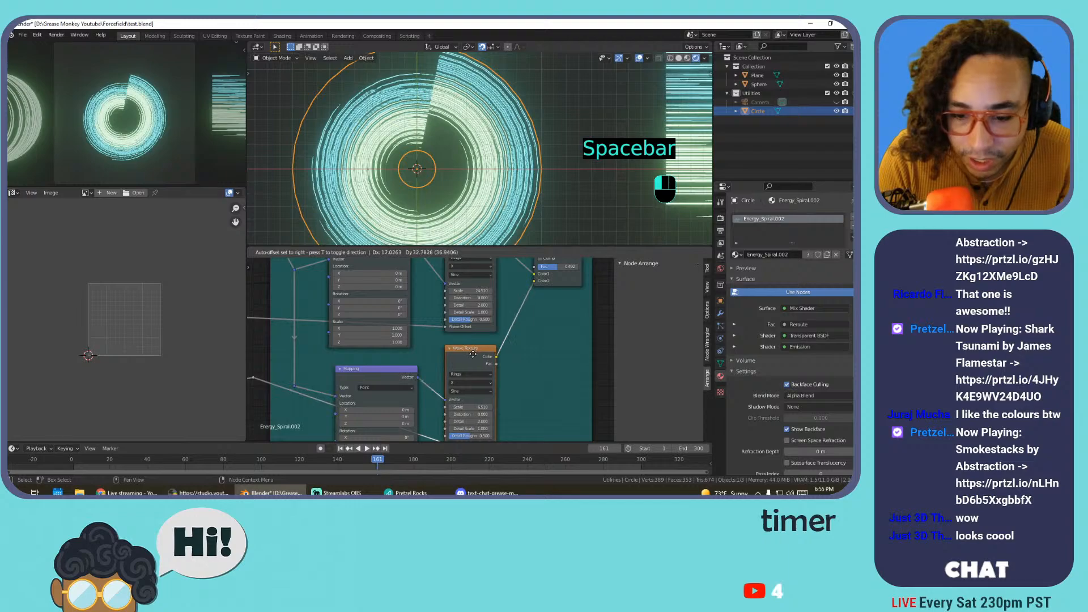
Undo a trial scale change on the bottom Wave Texture and reduce the scale of the middle Rings Wave Texture
left_click_drag(481, 407, 437, 407, "shift")
key("ctrl+z")
middle_click_drag(479, 298, 468, 375)
left_click_drag(469, 369, 429, 369)
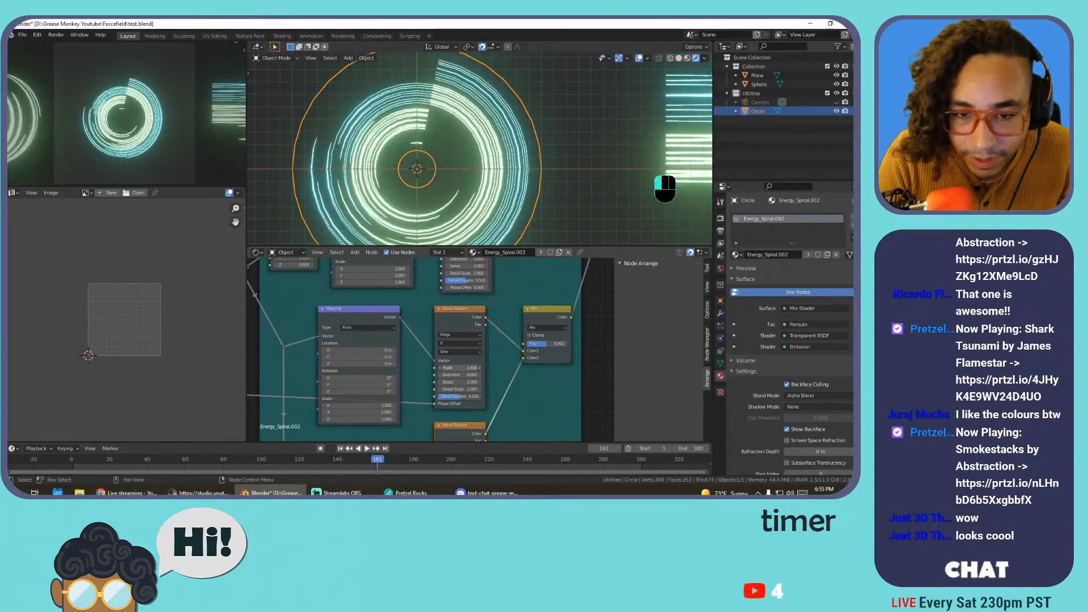
middle_click_drag(469, 369, 476, 465)
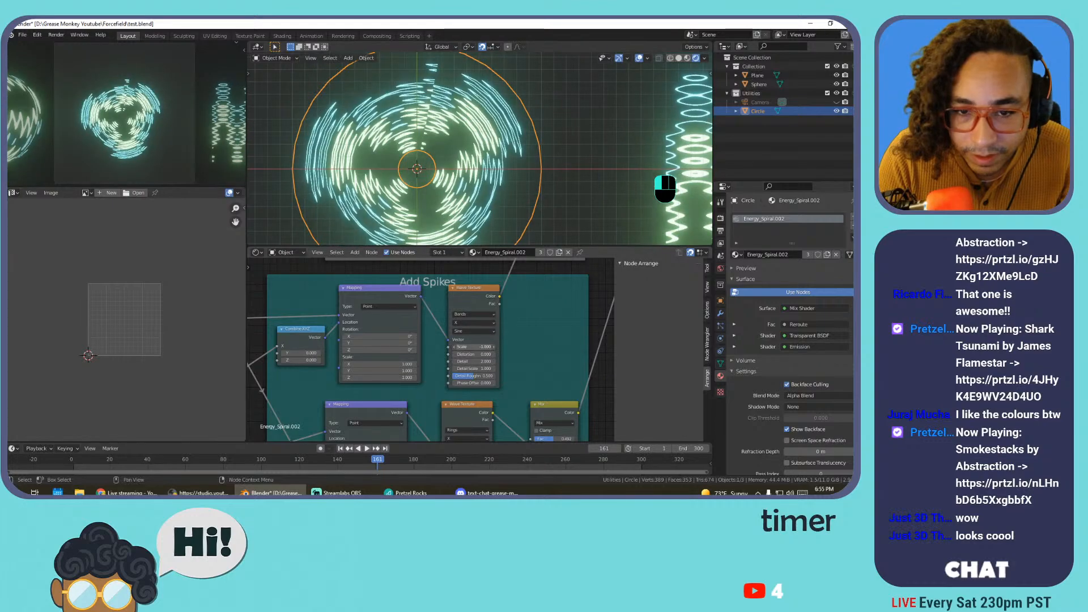
Play the animation and examine the Wave Texture spiral on the dome and circle, ending in the top view
key("space")
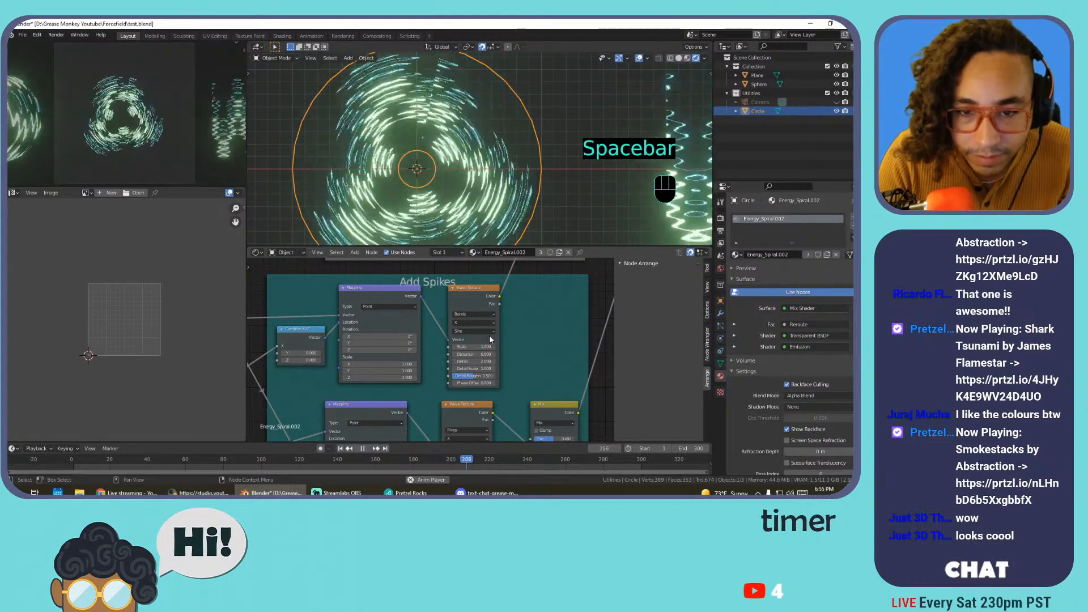
scroll(454, 149, "down", 3)
middle_click_drag(454, 149, 521, 153)
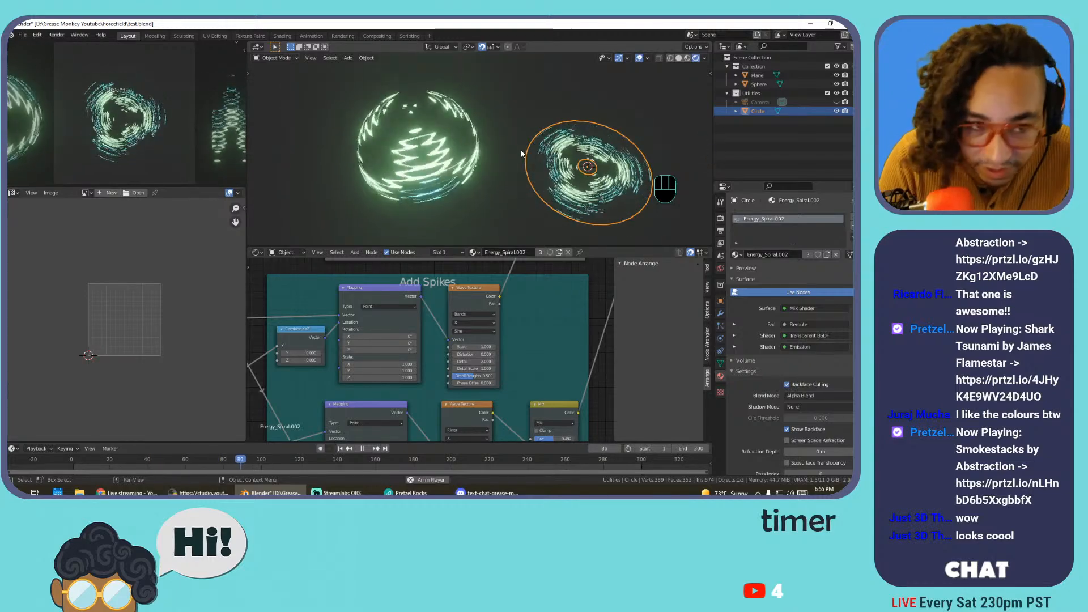
key("KP_7")
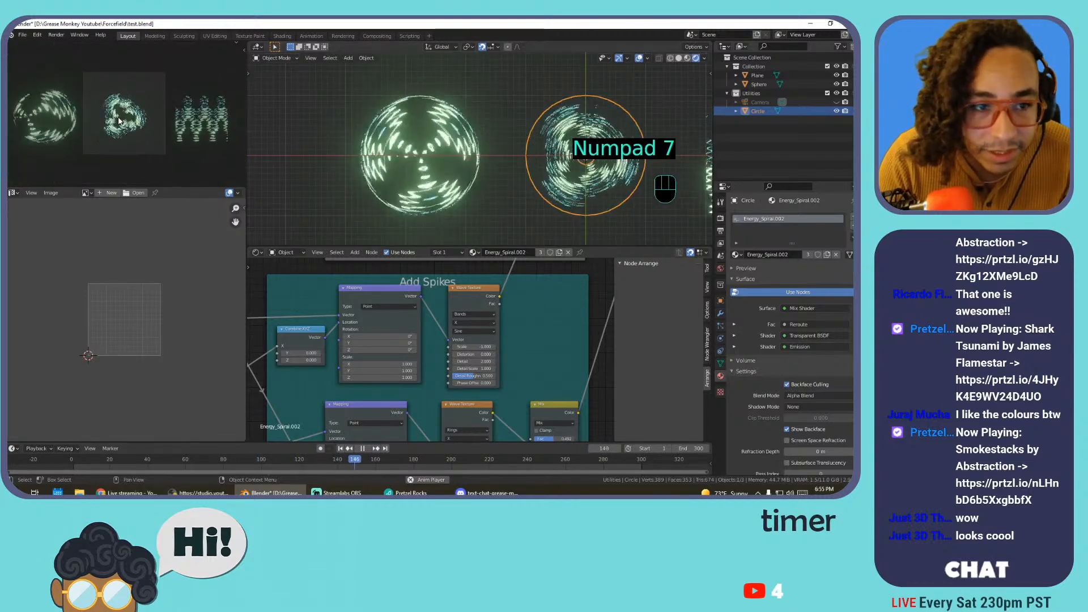
Set the horizontal render resolution to 1920 px
left_click(720, 231)
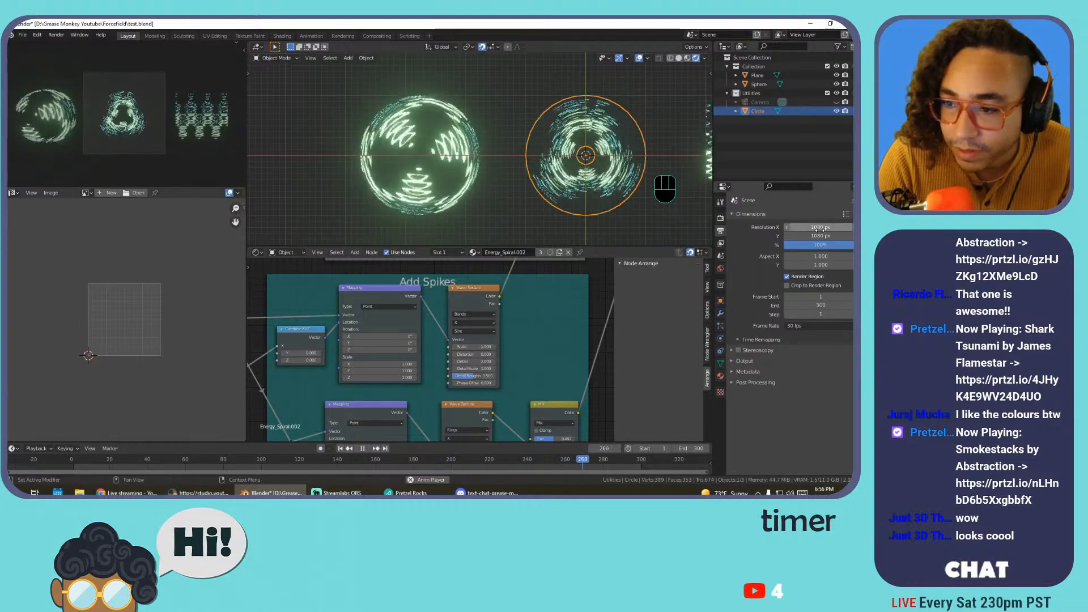
left_click(819, 227)
type("1920")
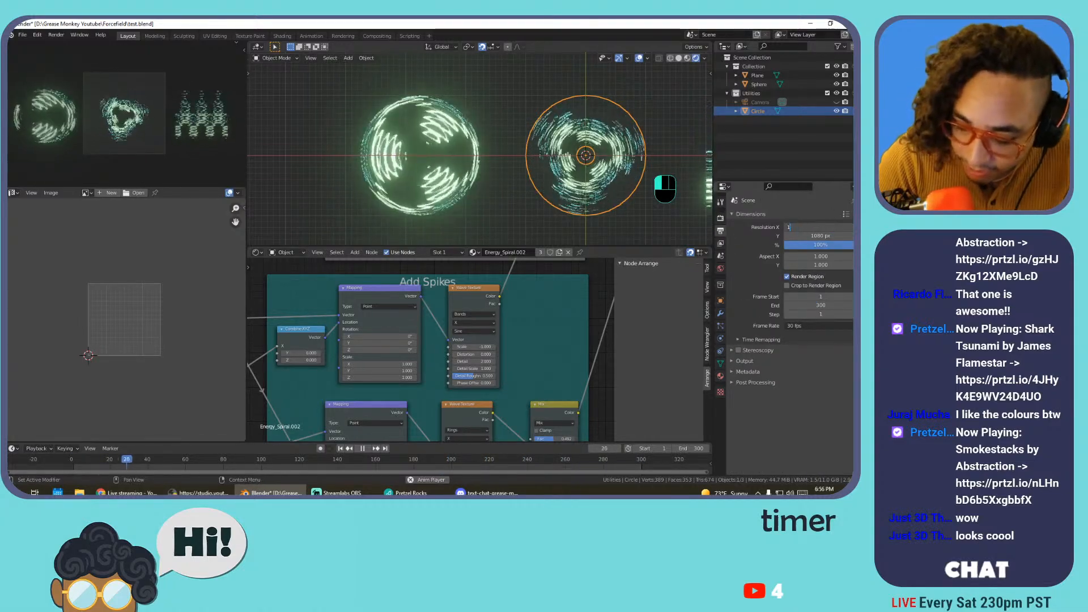
key("Return")
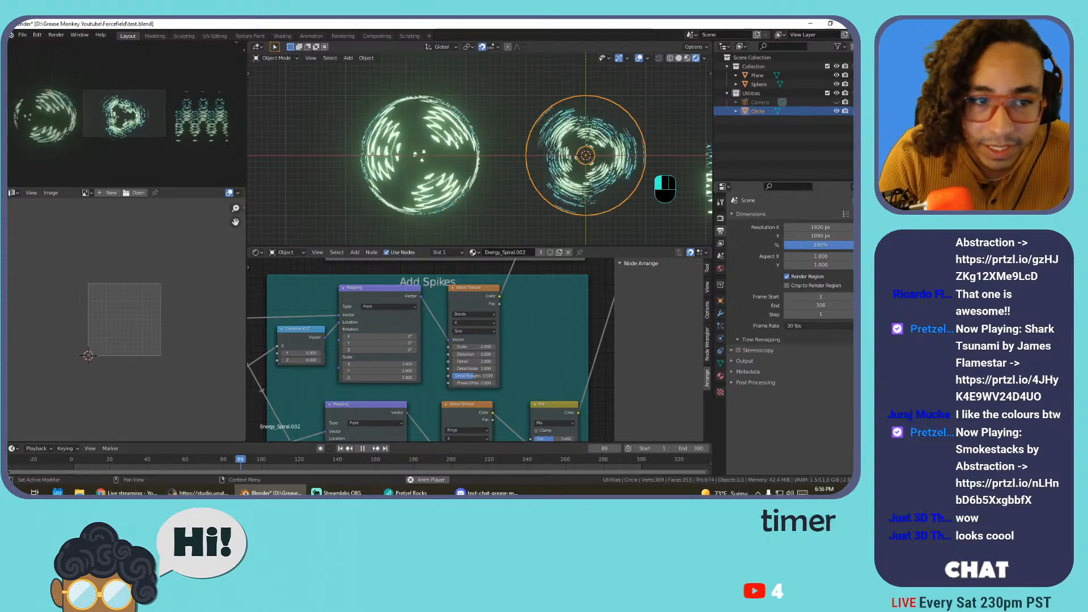
Select the camera and set its focal length to 150 mm
left_click(759, 103)
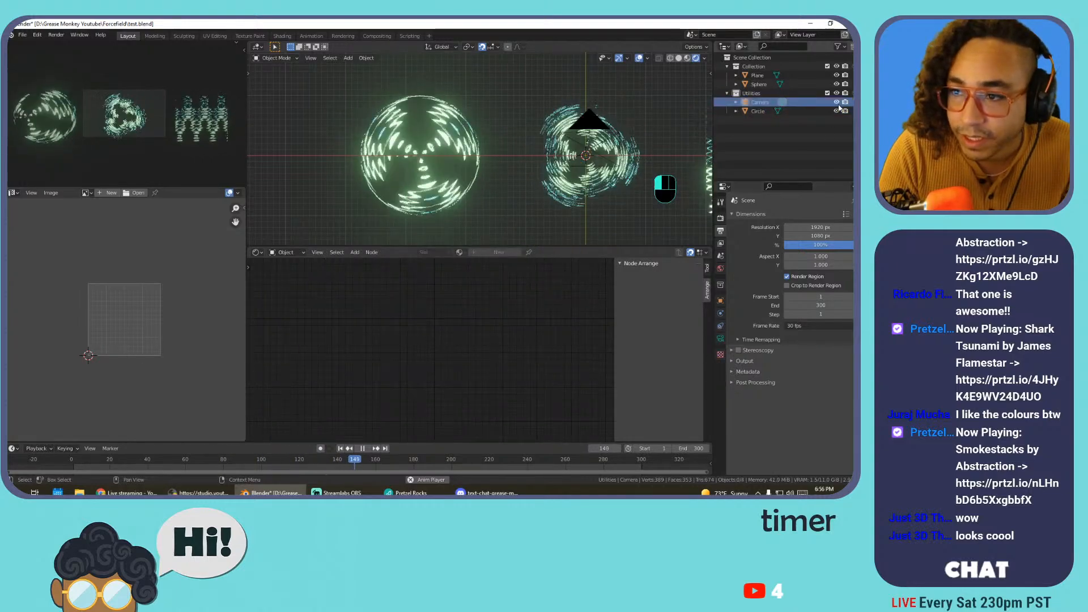
left_click(720, 338)
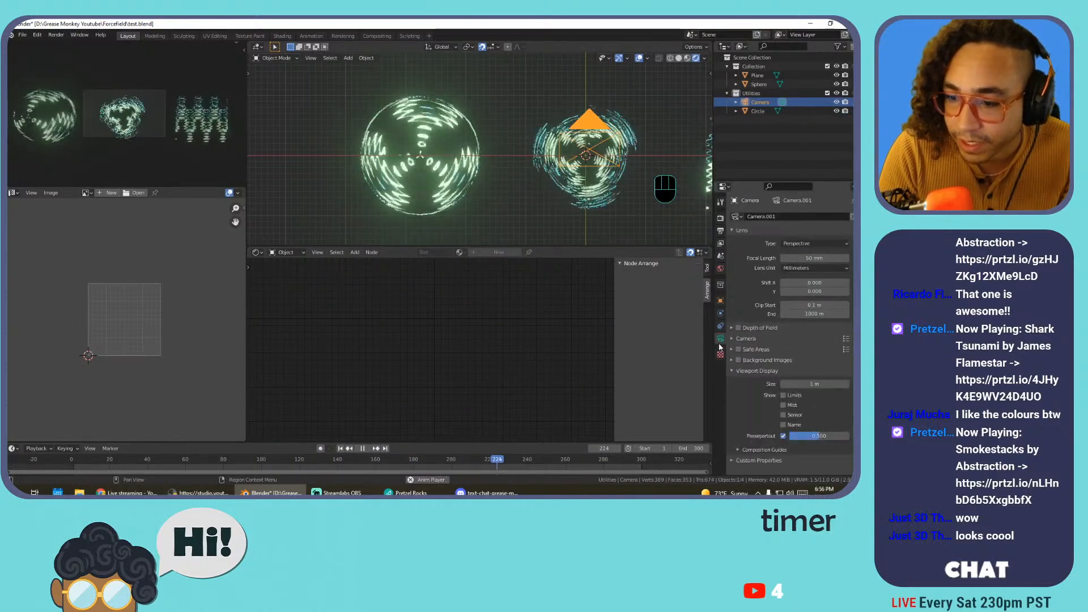
left_click(805, 258)
type("150")
key("Return")
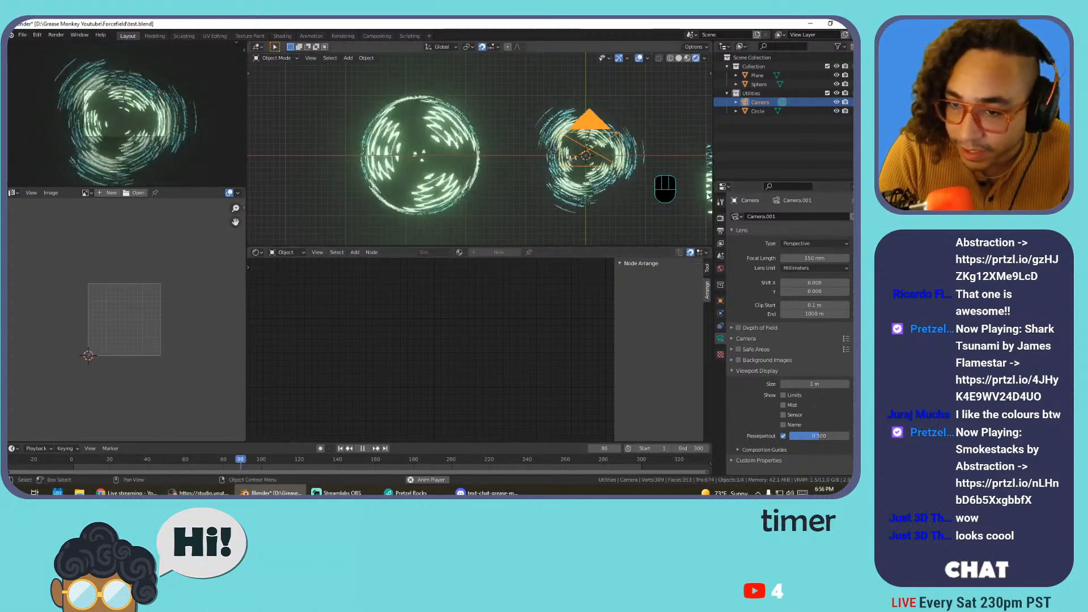
Reposition the camera over the circle at about X 0.02 m, Y 0 m and Z 13.36 m, and stop playback
key("n")
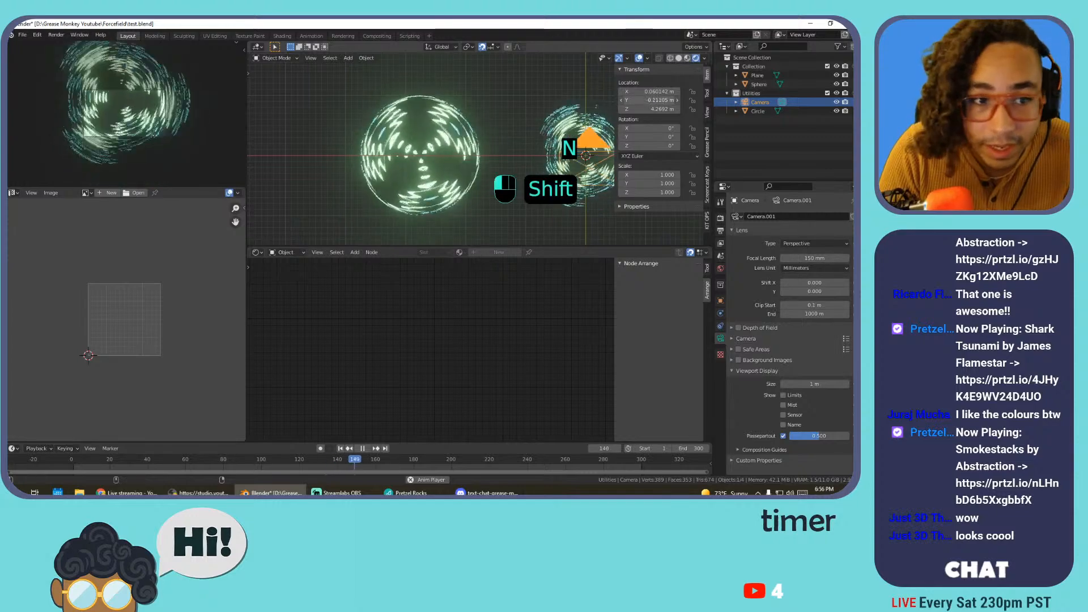
key("ctrl+z")
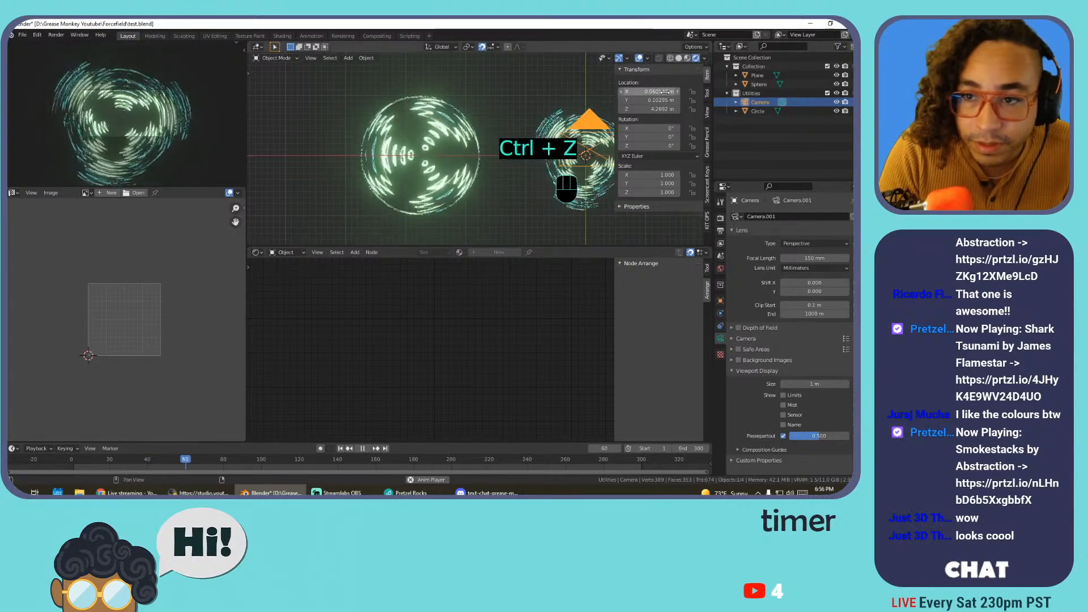
key("ctrl+z")
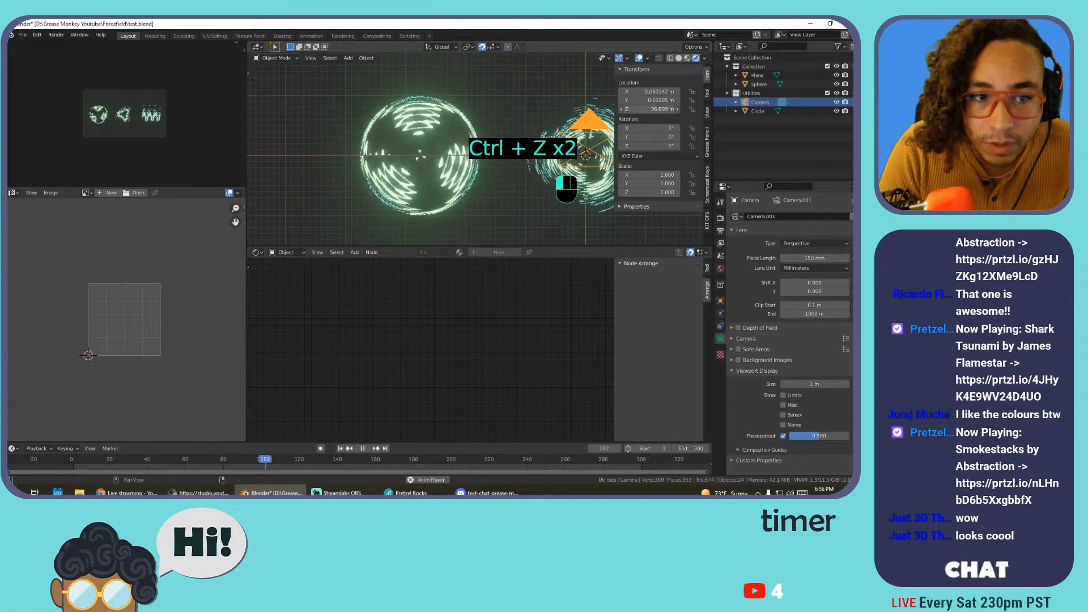
key("Home")
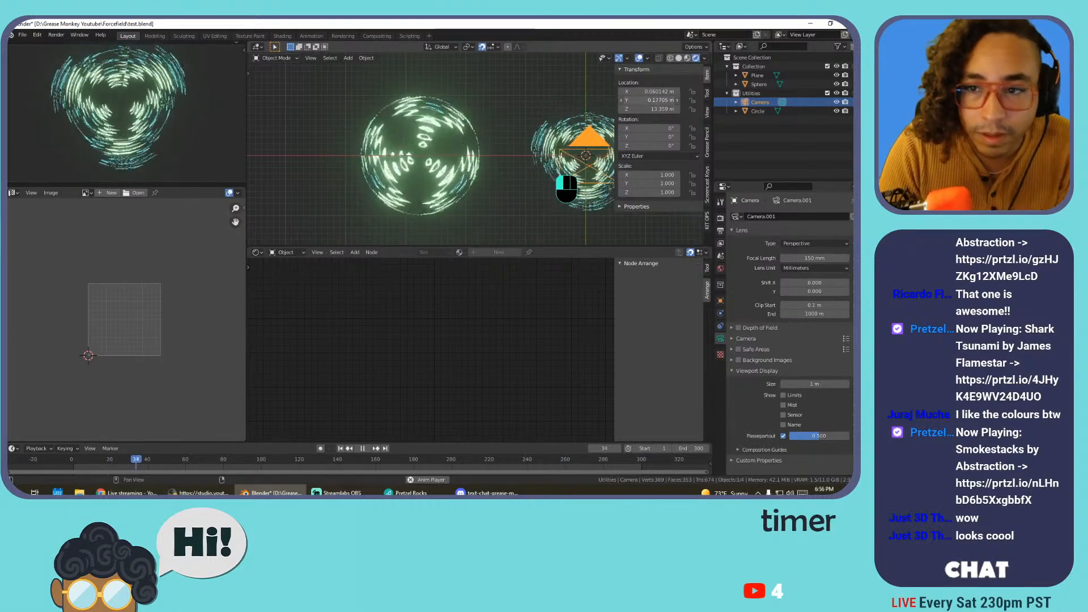
left_click(656, 100)
type("0")
key("Return")
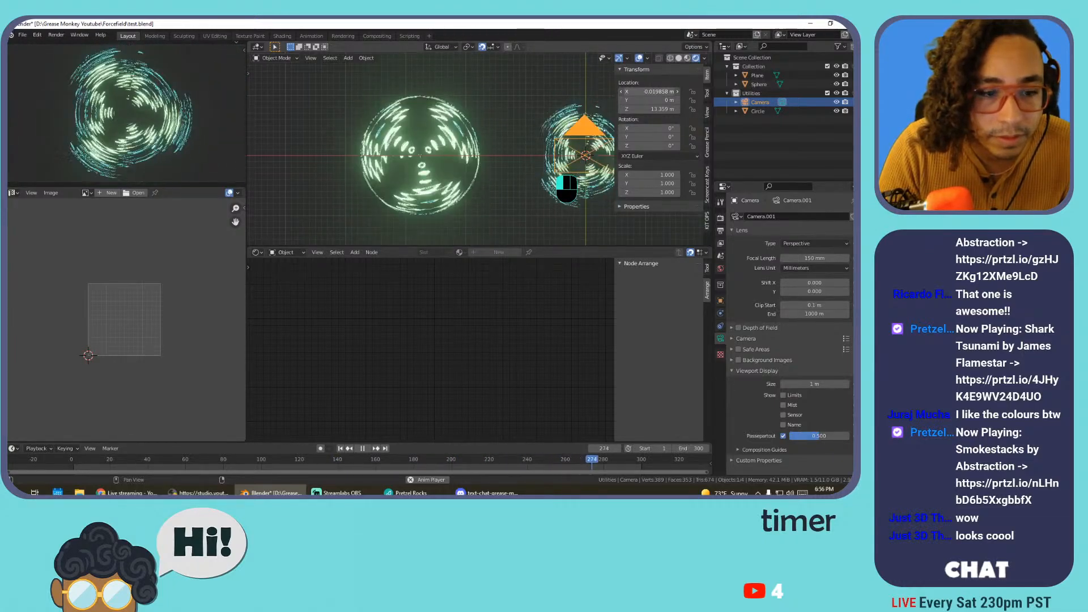
key("space")
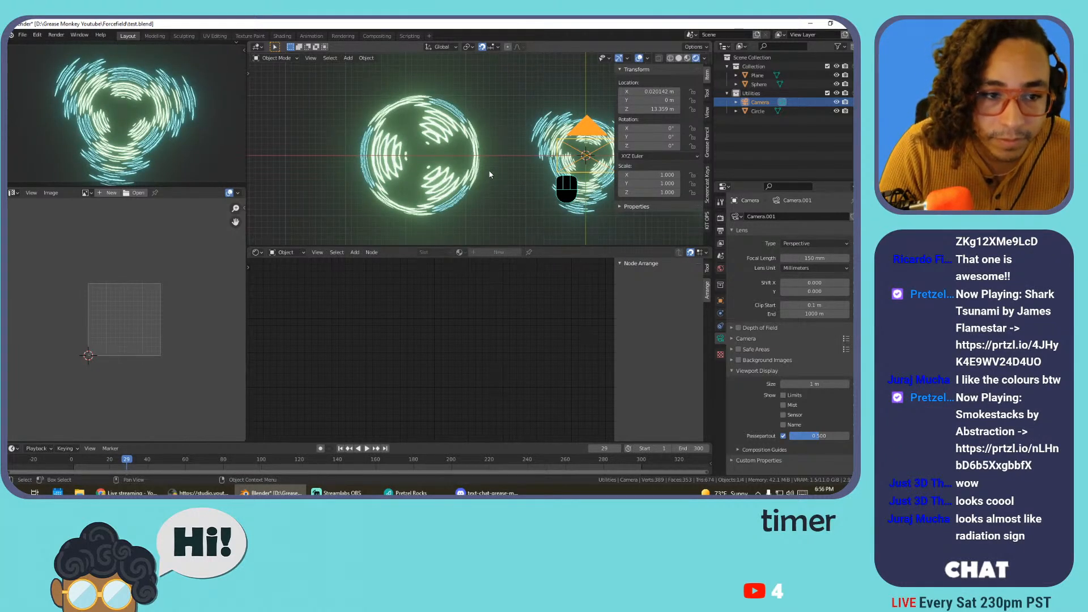
Examine the animated spiral on the dome, circle and plane through the camera and from the top view
scroll(124, 118, "down", 3)
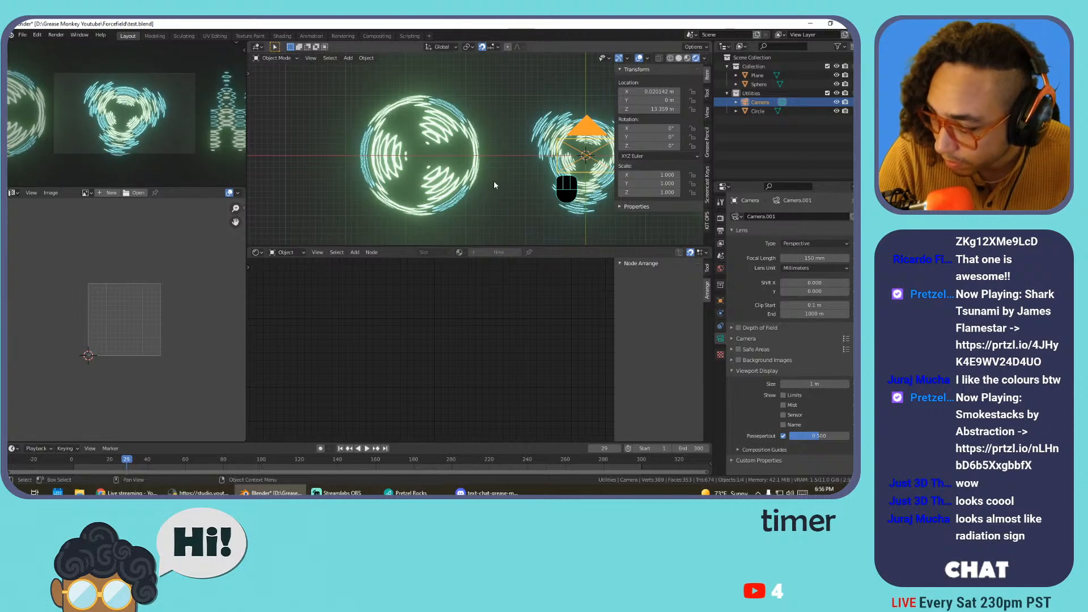
middle_click_drag(494, 180, 505, 180, "shift")
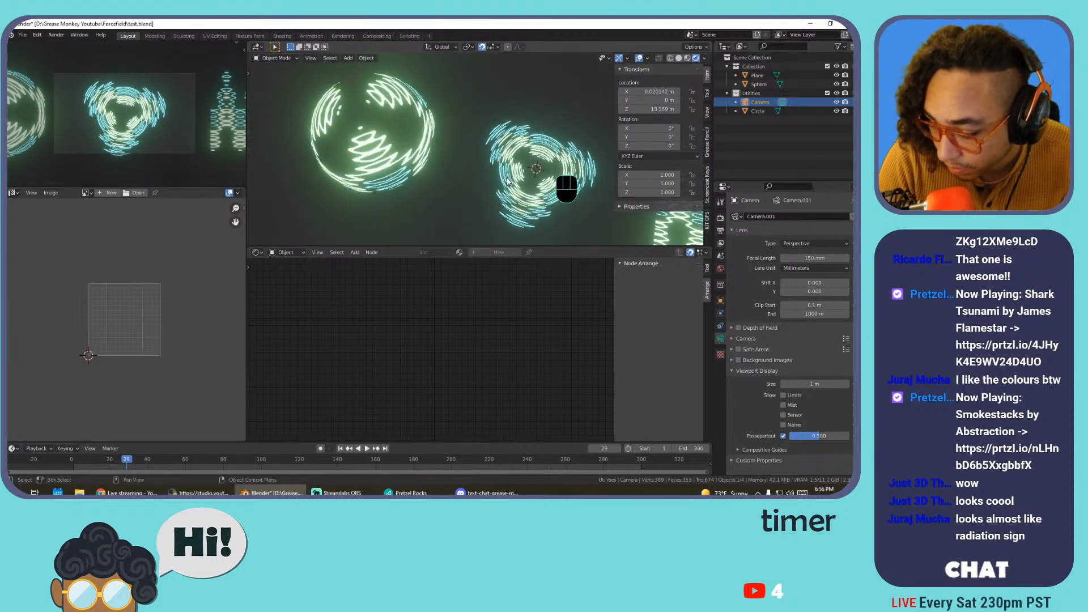
key("KP_0")
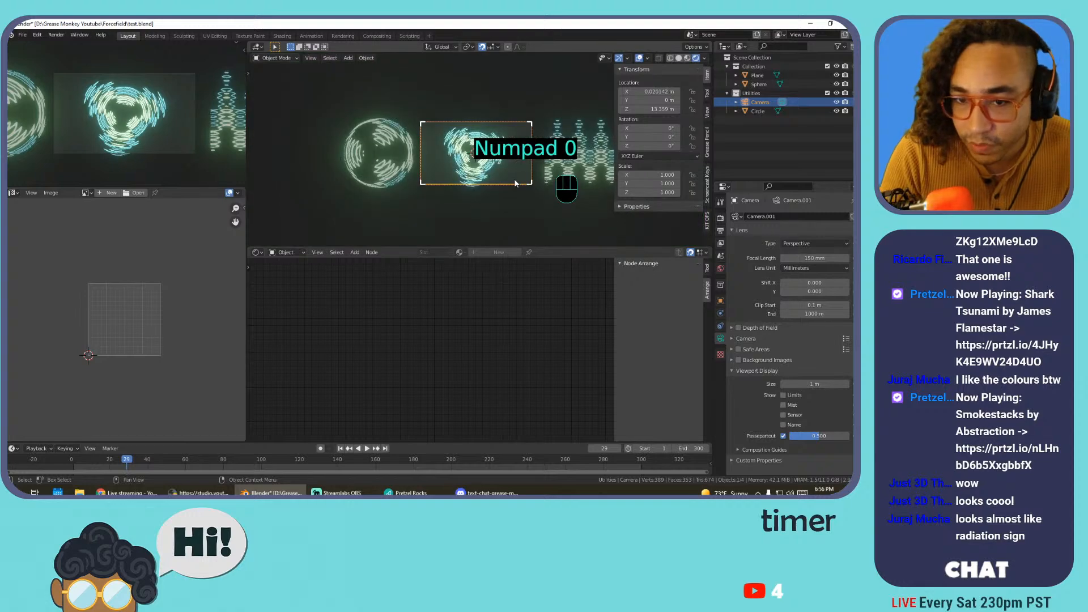
key("space")
middle_click_drag(515, 182, 393, 154, "shift")
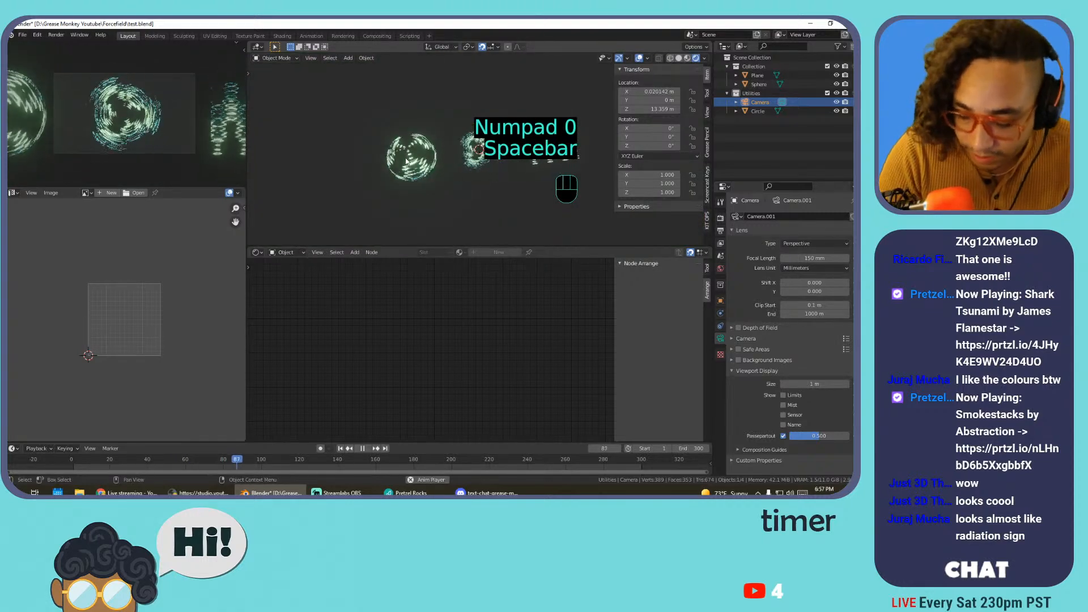
key("KP_7")
scroll(401, 154, "up", 3)
middle_click_drag(476, 153, 397, 153, "shift")
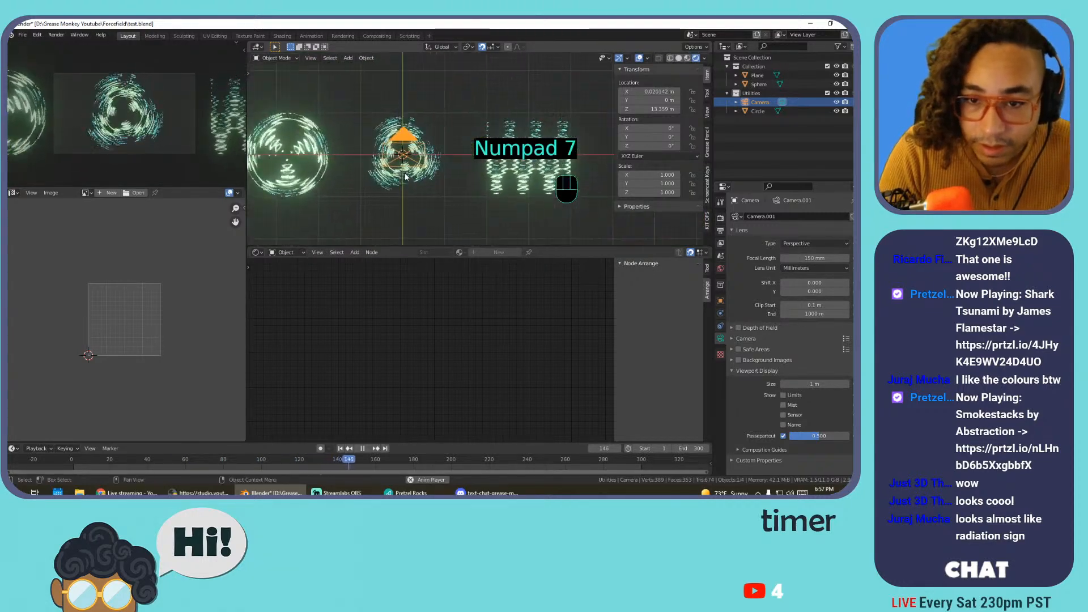
scroll(397, 153, "up", 5)
middle_click_drag(566, 148, 624, 158, "shift")
Hide the camera and the viewport overlays, and stop the playback
left_click(836, 102)
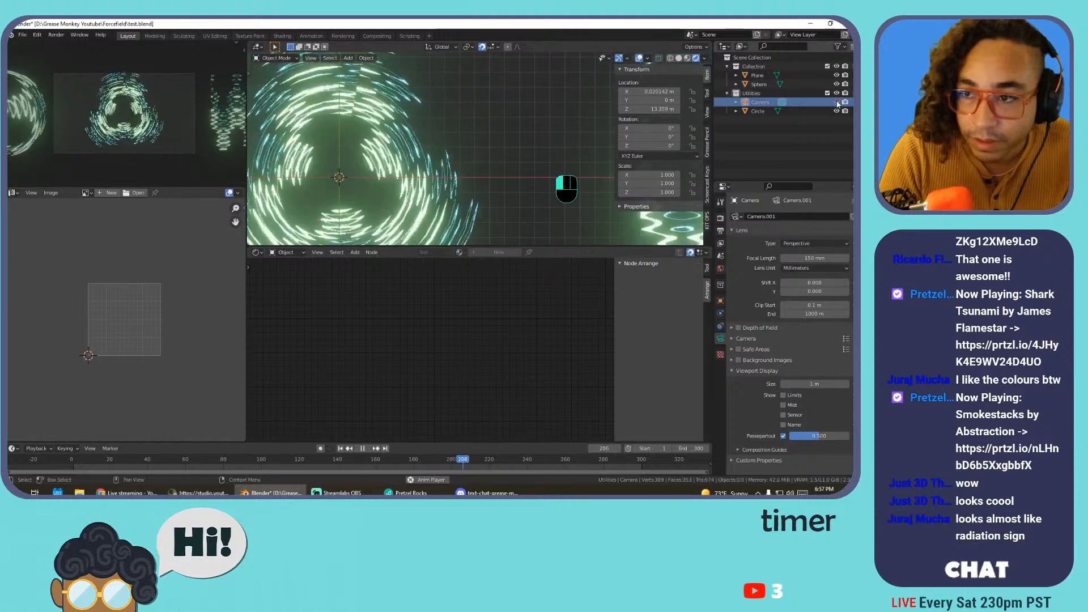
left_click(639, 58)
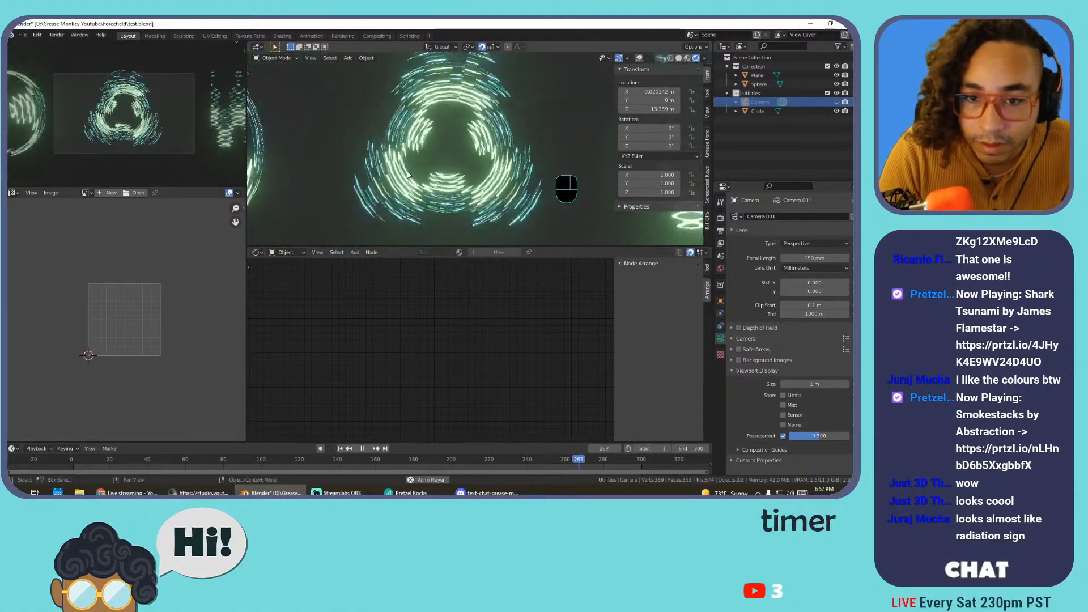
key("space")
Select the circle, set the scale of the top Bands Wave Texture in the Add Spikes frame to 0, and play the animation
left_click(494, 115)
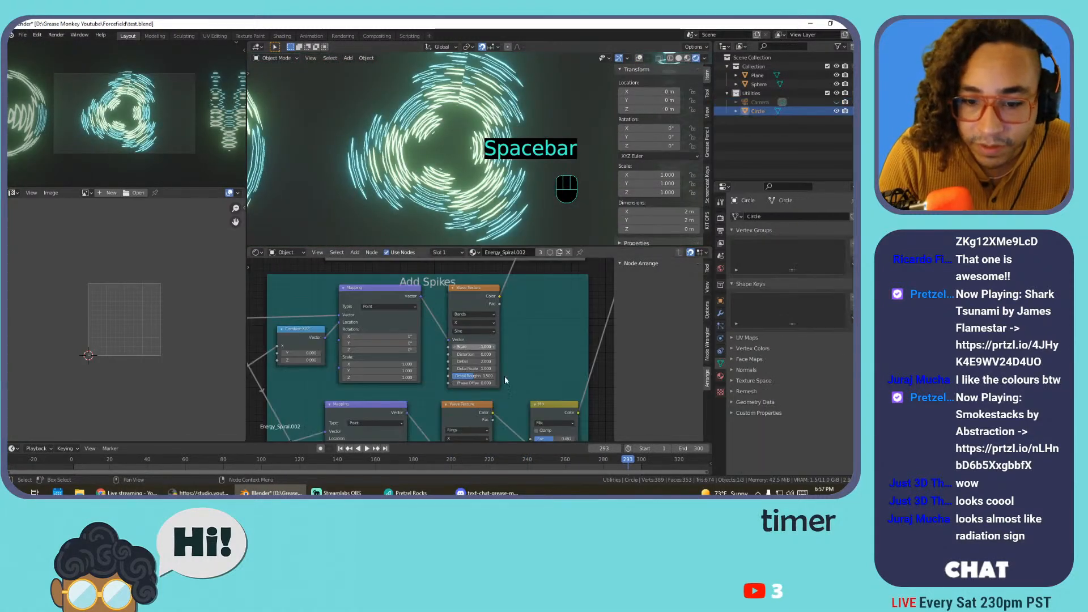
scroll(488, 352, "down", 2)
middle_click_drag(487, 354, 445, 342)
scroll(440, 341, "up", 3)
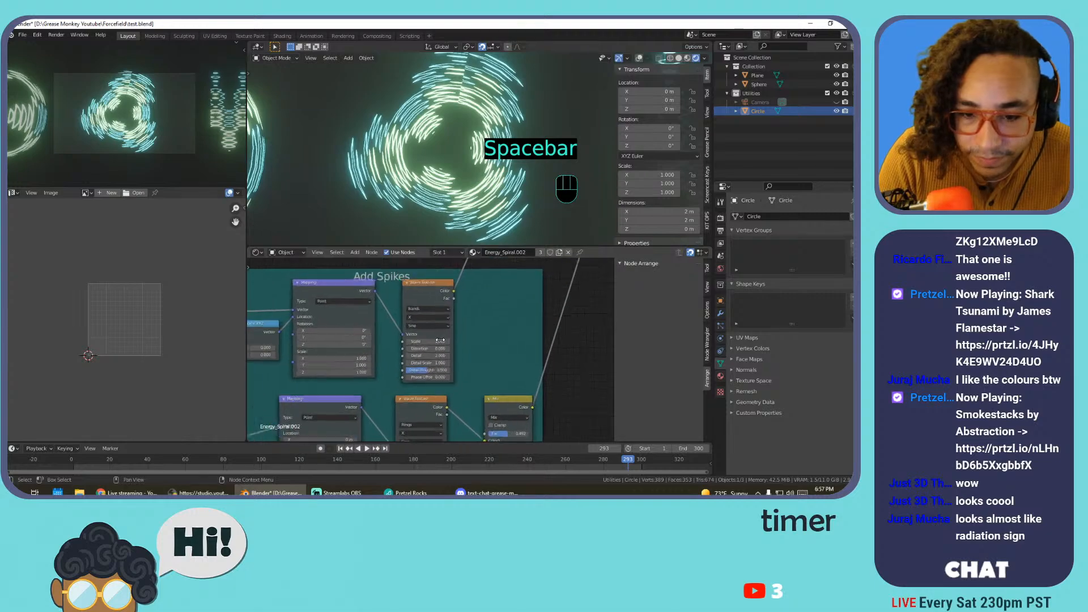
left_click(432, 341)
left_click_drag(432, 340, 379, 340)
key("space")
key("space")
key("space")
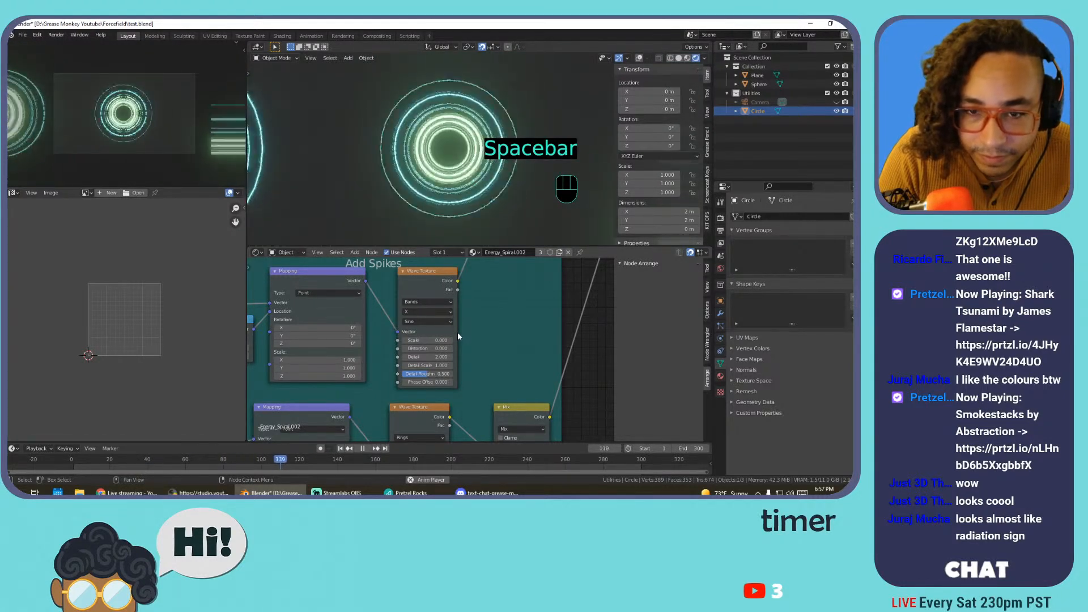
Try higher distortion on the Wave Textures in the Add Spikes frame and undo the trial changes
left_click_drag(427, 348, 418, 373)
key("ctrl+z")
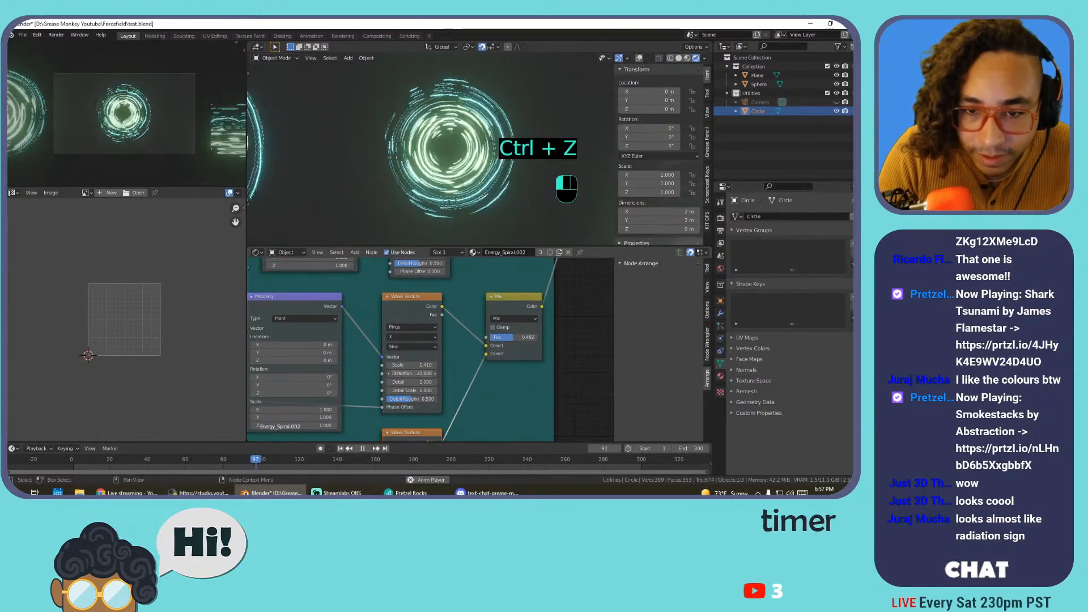
middle_click_drag(464, 297, 466, 253)
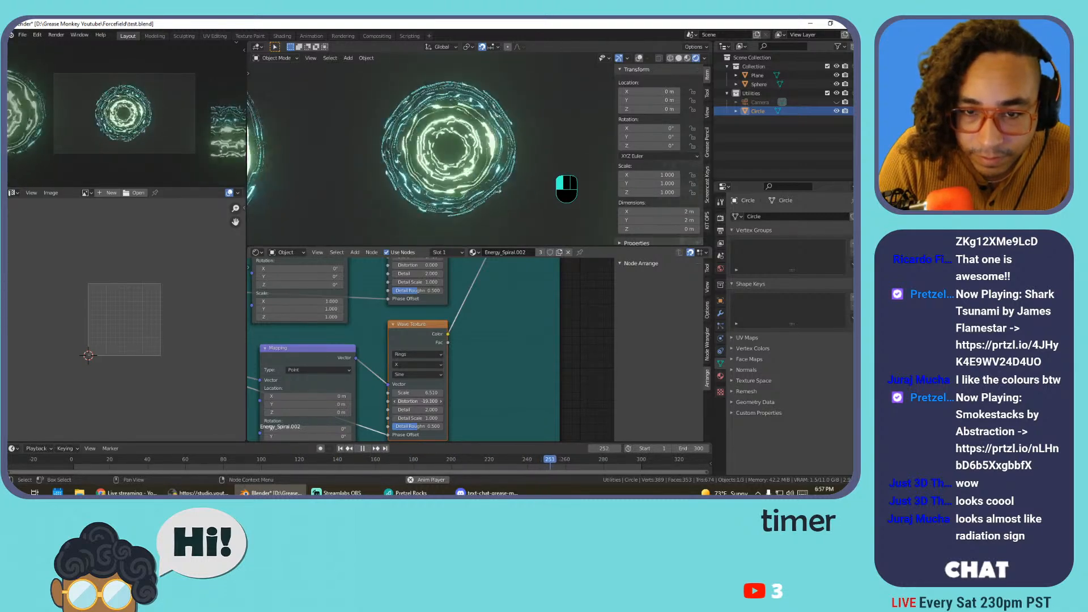
key("ctrl+z")
key("space")
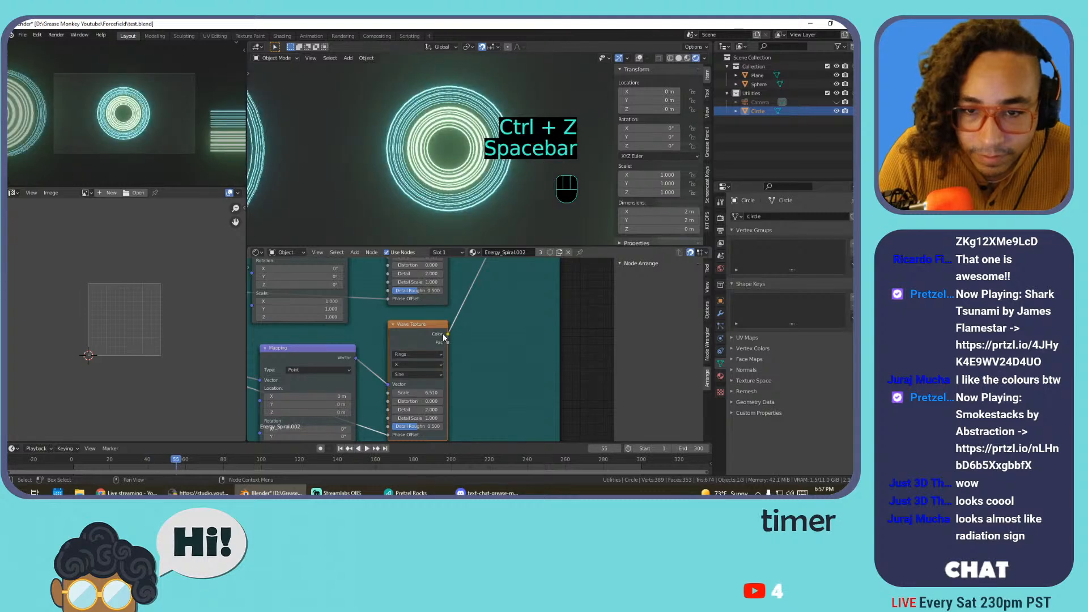
Try a Musgrave Texture in place of the top Wave Texture in the Add Spikes frame, preview it, and undo the switch
mouse_move(452, 314)
middle_mouse_down()
mouse_move(443, 370)
mouse_move(469, 415)
mouse_move(417, 407)
middle_mouse_up()
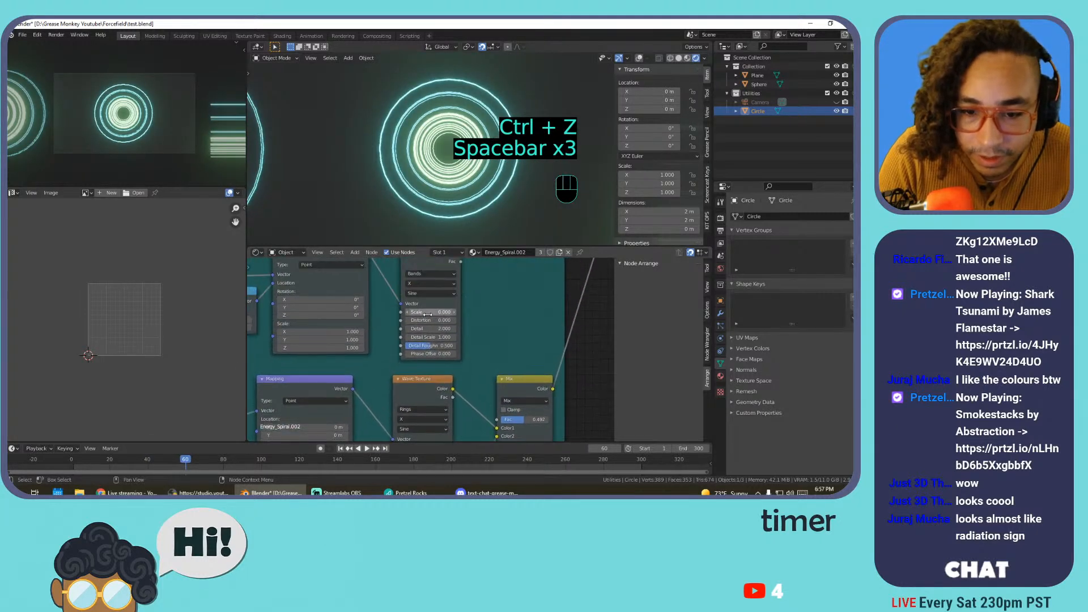
scroll(429, 322, "down", 3)
left_click(423, 271)
key("shift+s")
mouse_move(424, 270)
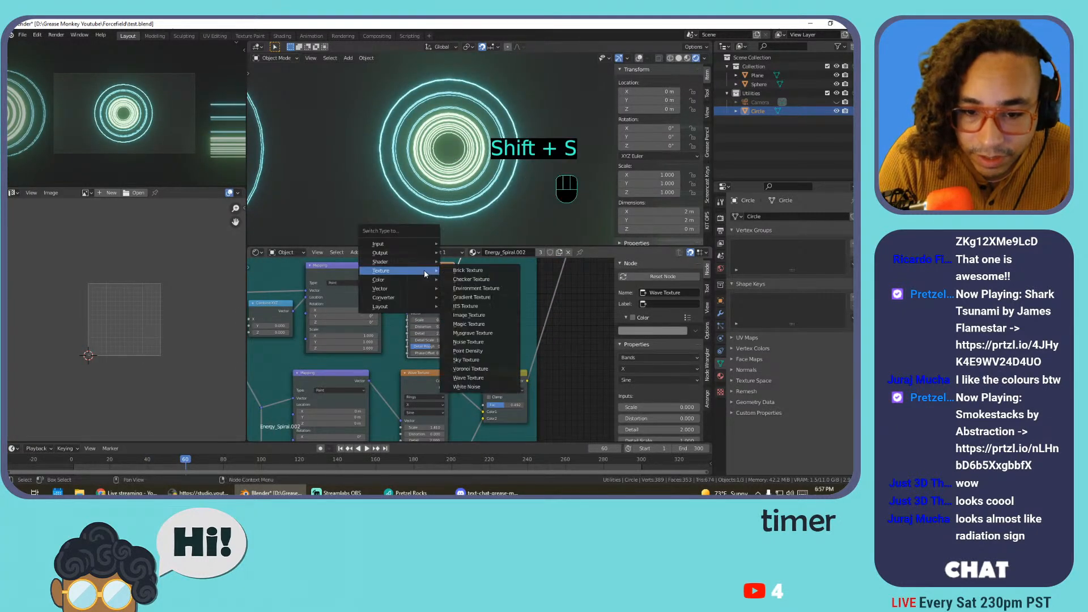
left_click(485, 335)
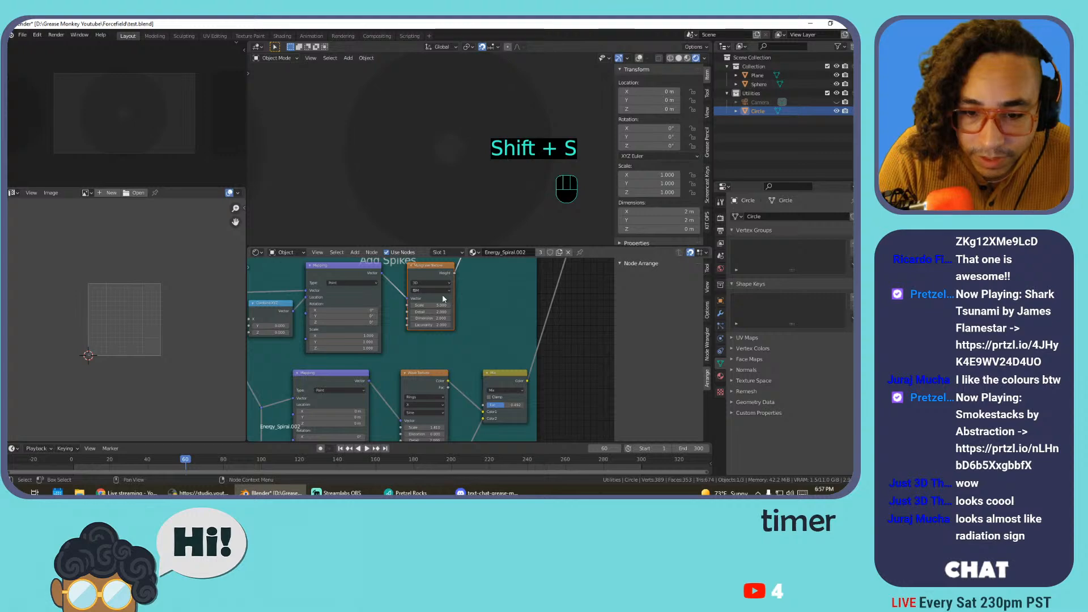
key("space")
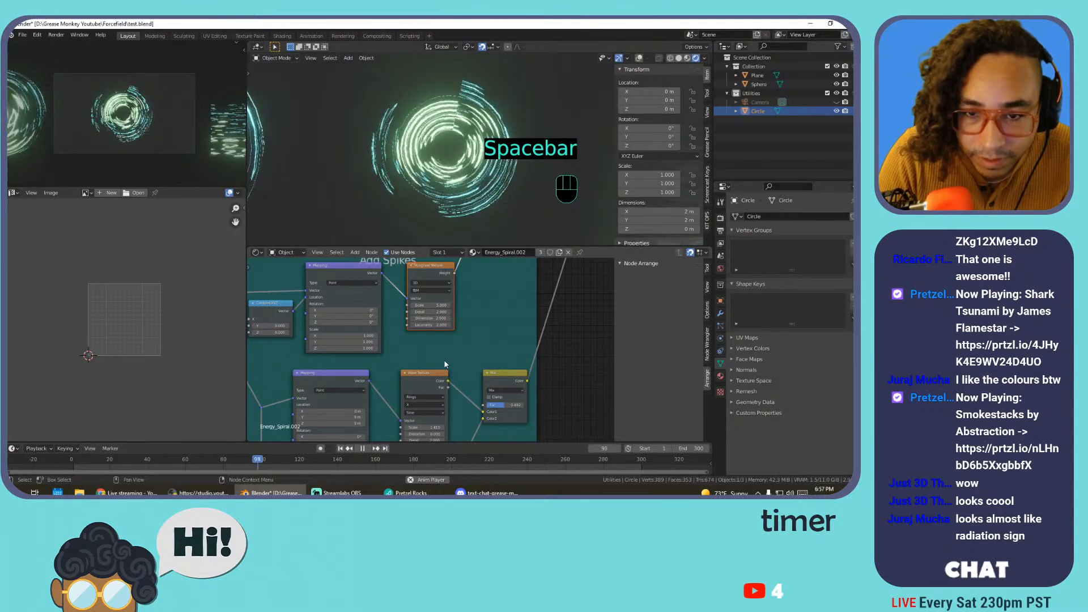
key("ctrl+z")
Switch the middle Rings Wave Texture feeding the Mix node to a Brick Texture
middle_click_drag(443, 359, 413, 312, "shift")
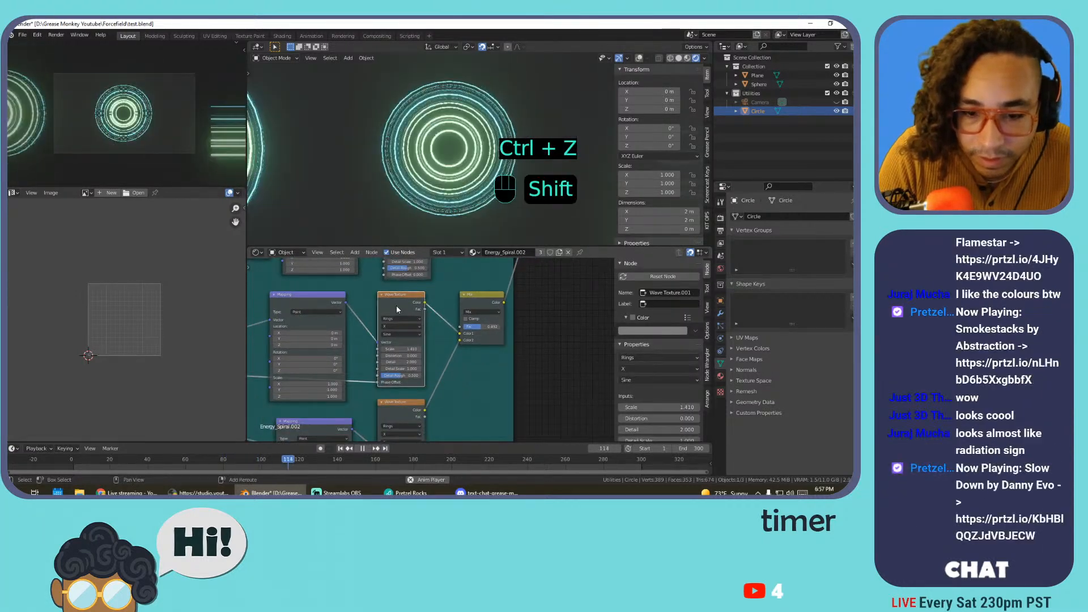
key("shift+s")
mouse_move(369, 306)
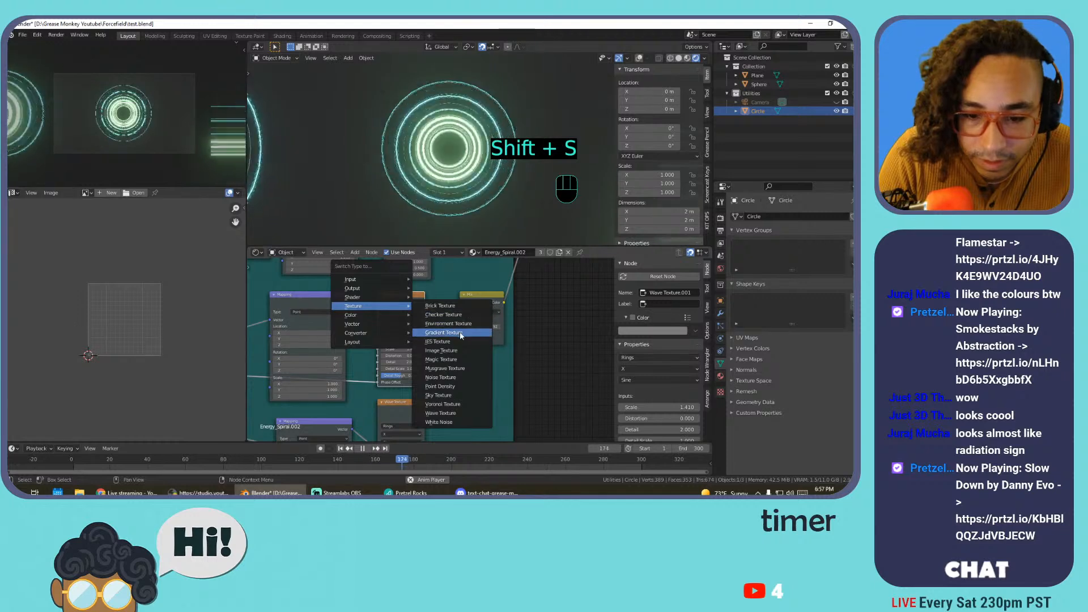
left_click(456, 306)
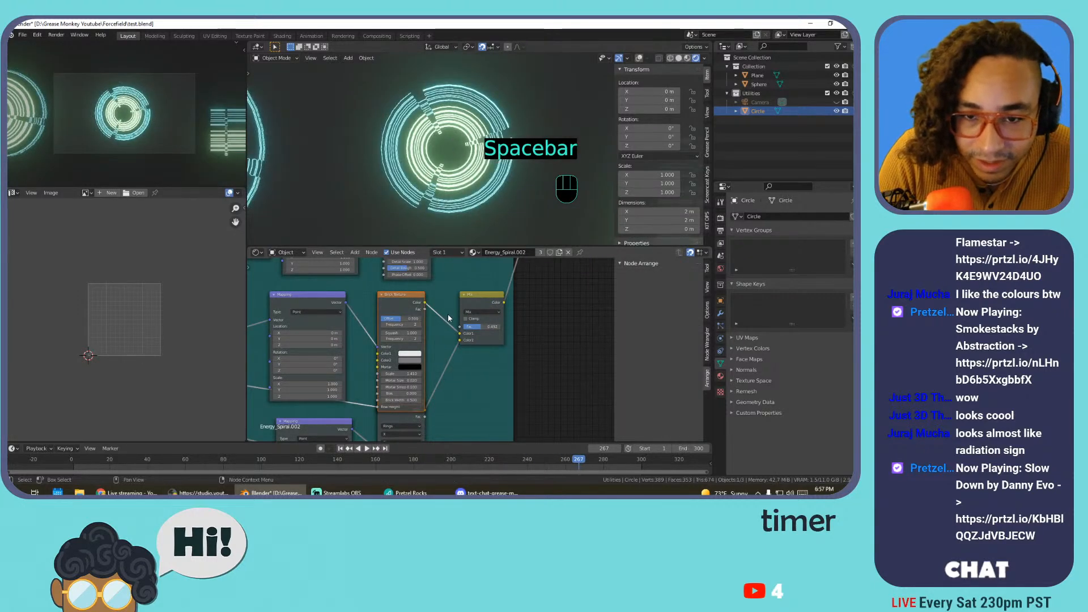
Try new Brick Texture settings, including a different scale, offset frequency 15, mortar size 0.125 and bias -1, while previewing the animation
key("space")
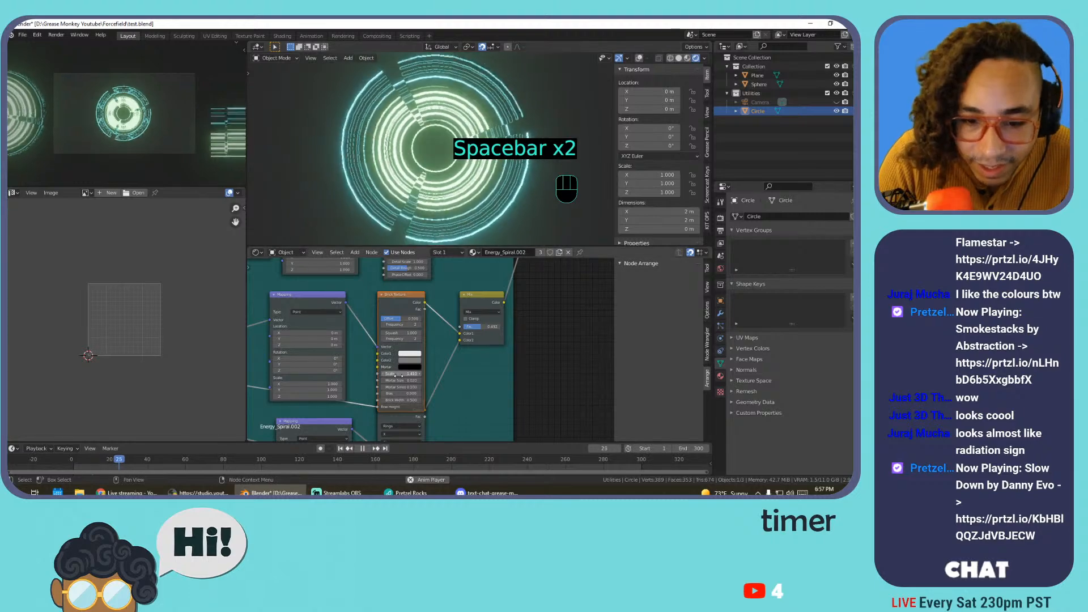
scroll(429, 349, "up", 2)
left_click_drag(399, 377, 429, 378)
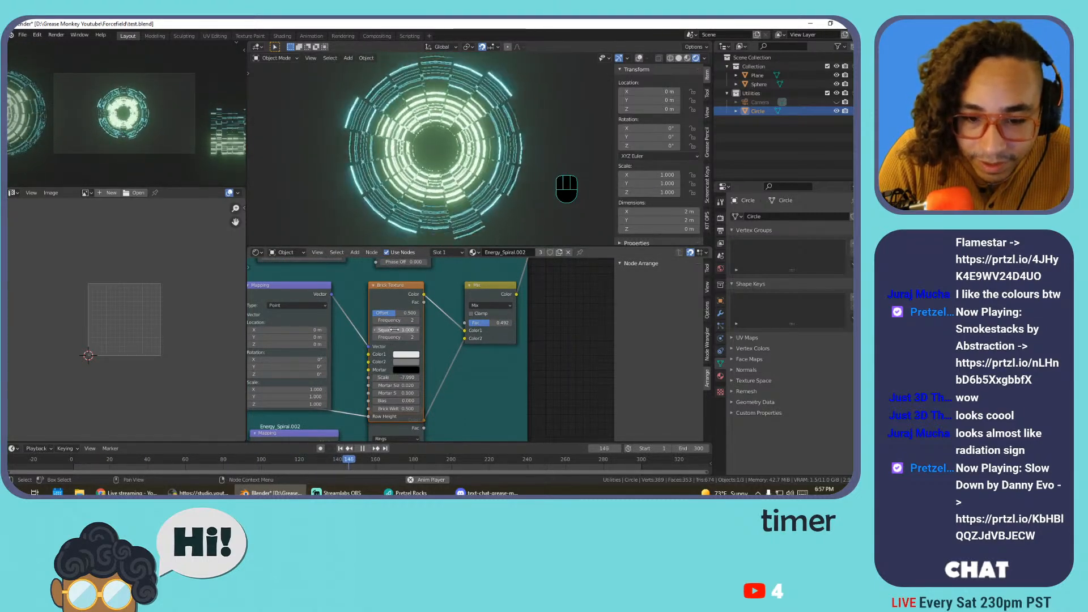
mouse_move(393, 320)
left_mouse_down()
mouse_move(425, 320)
mouse_move(388, 320)
mouse_move(398, 319)
left_mouse_up()
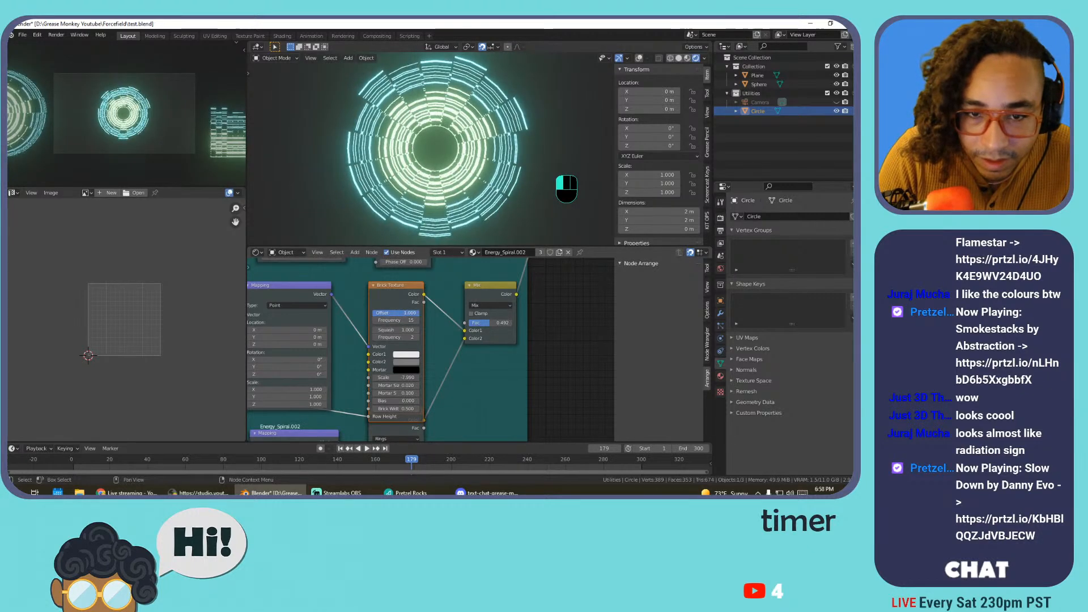
key("ctrl+z")
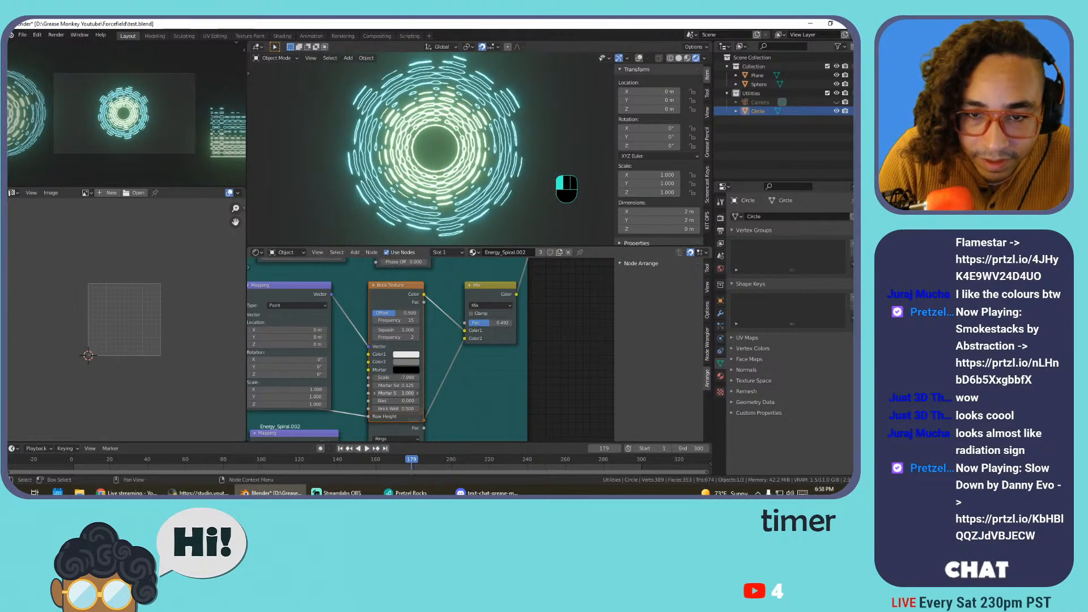
left_click_drag(400, 402, 436, 408)
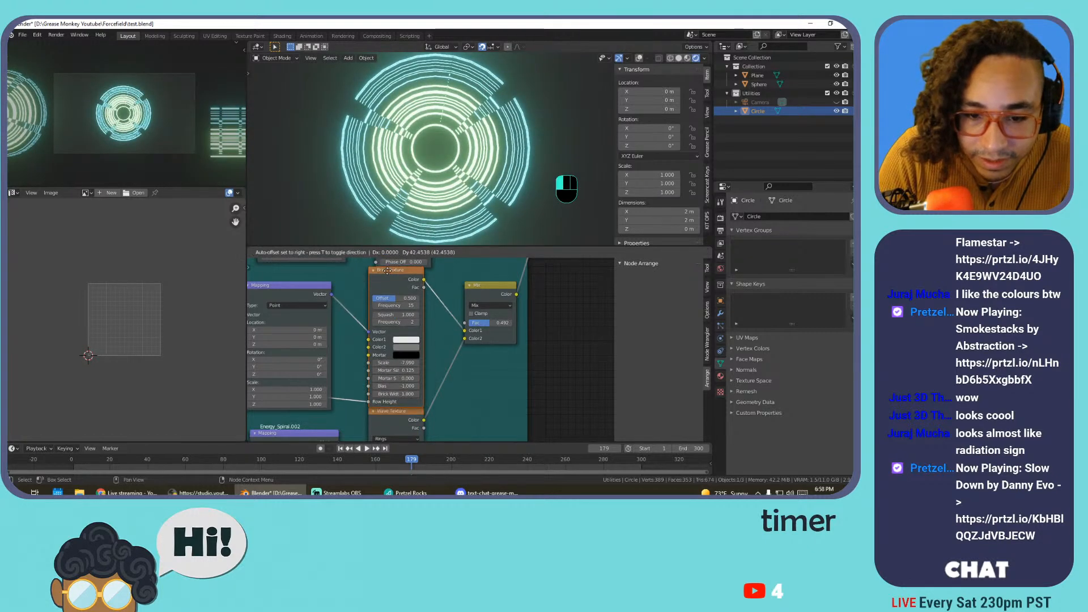
middle_click_drag(356, 302, 478, 270)
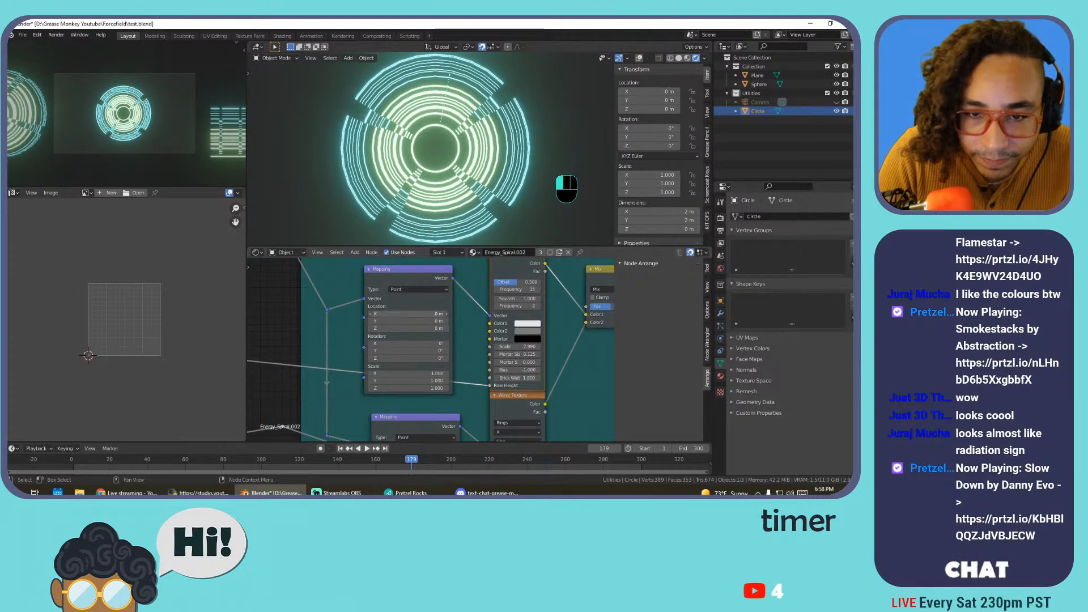
key("ctrl+z")
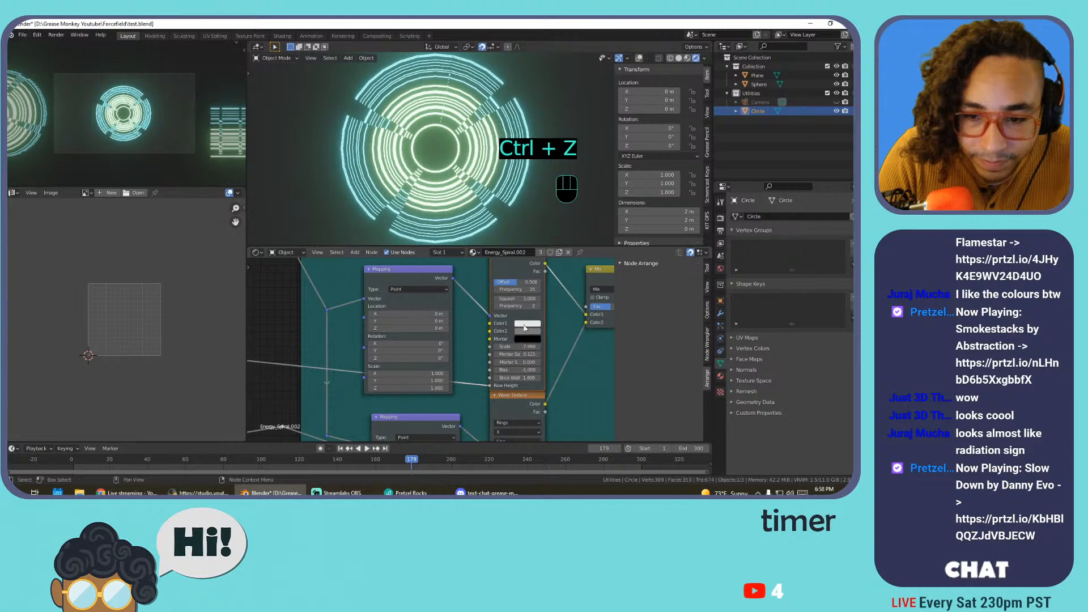
Try a Checker Texture in place of the Brick Texture, preview the animation, and adjust the checker scale
key("shift+s")
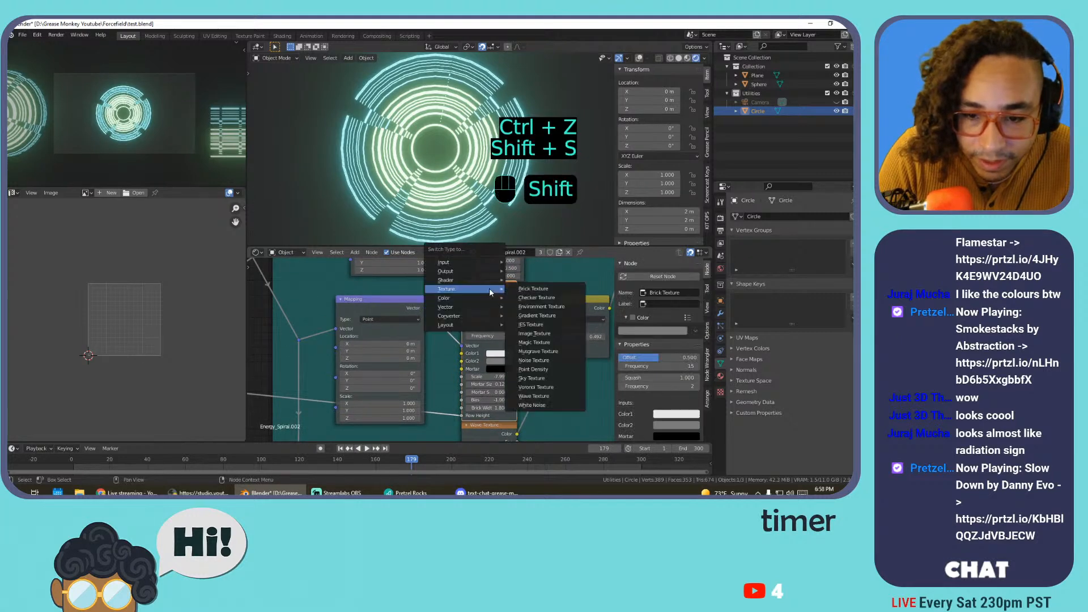
left_click(551, 302)
key("space")
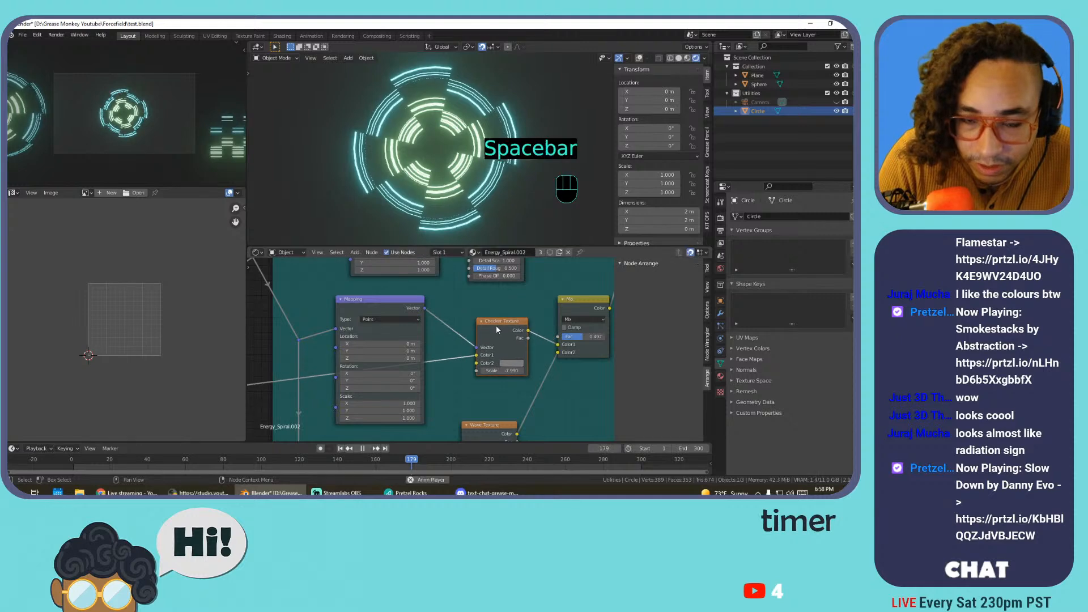
key("space")
left_click_drag(501, 370, 553, 370)
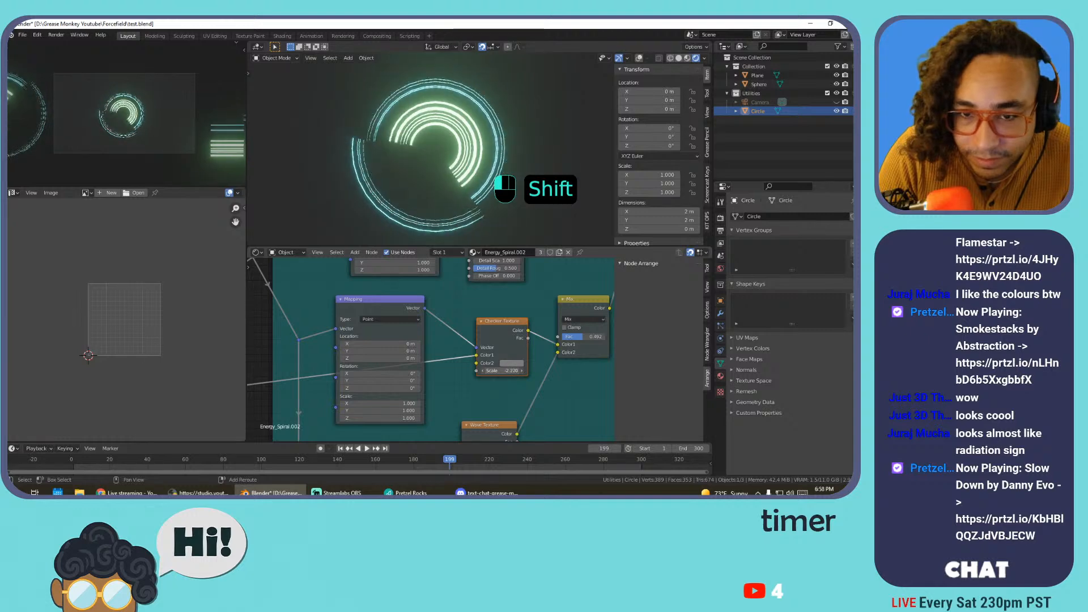
Try a white Color2 and a bright green Color1 on the Checker Texture, with the Color1 link disconnected
left_click(511, 362)
left_click_drag(565, 291, 563, 255)
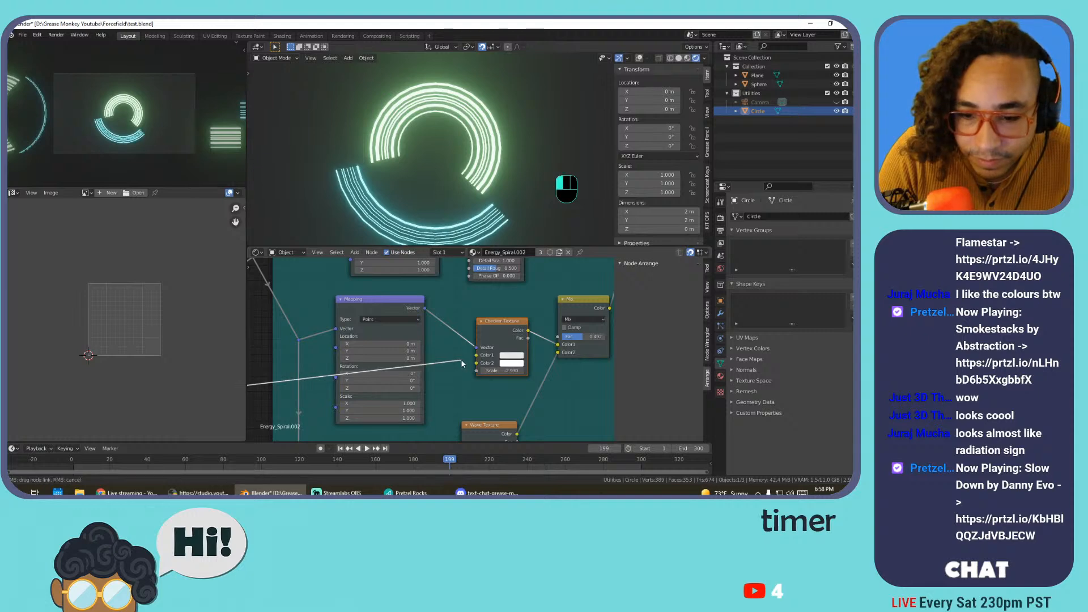
left_click_drag(462, 363, 463, 364)
left_click(510, 355)
left_click_drag(521, 283, 504, 281)
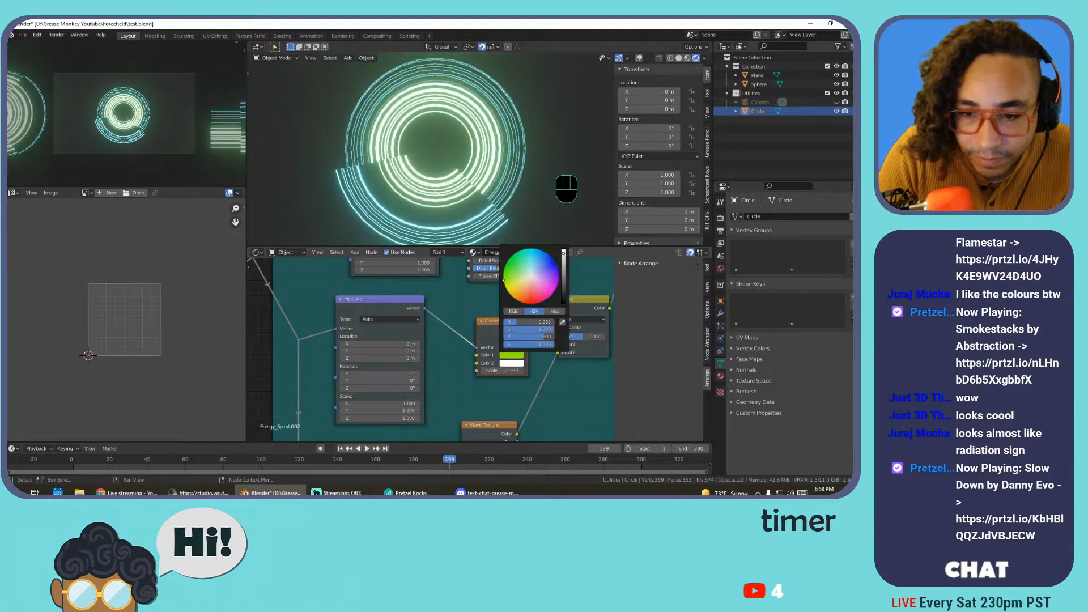
Undo the Checker Texture trial back to the Brick Texture
key("ctrl+z")
key("ctrl+z")
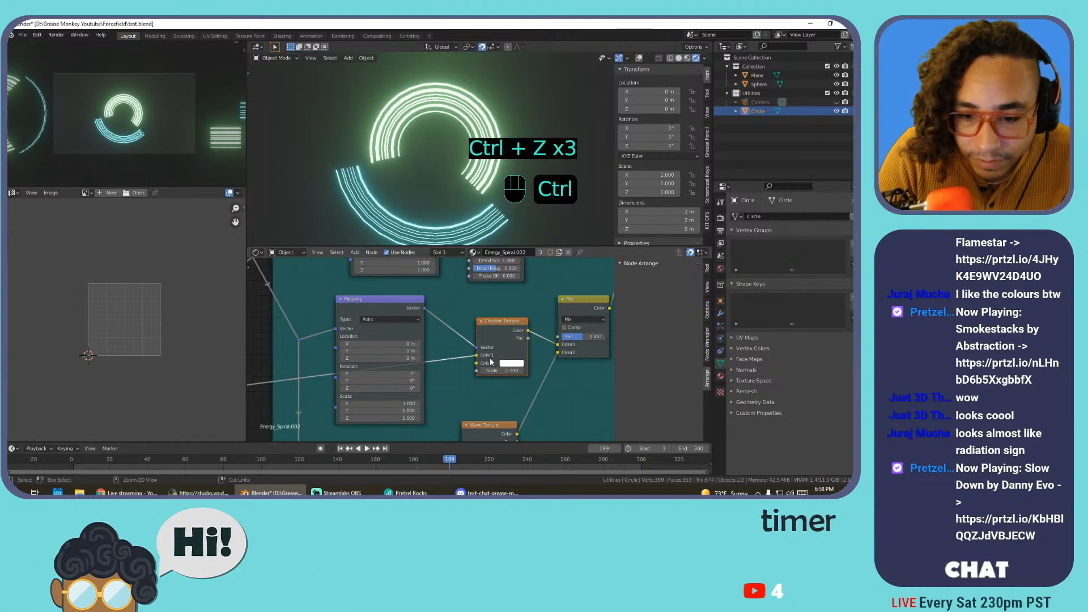
key("ctrl+z")
key("ctrl+z")
key("ctrl+z")
key("ctrl+z")
key("ctrl+z")
key("ctrl+z")
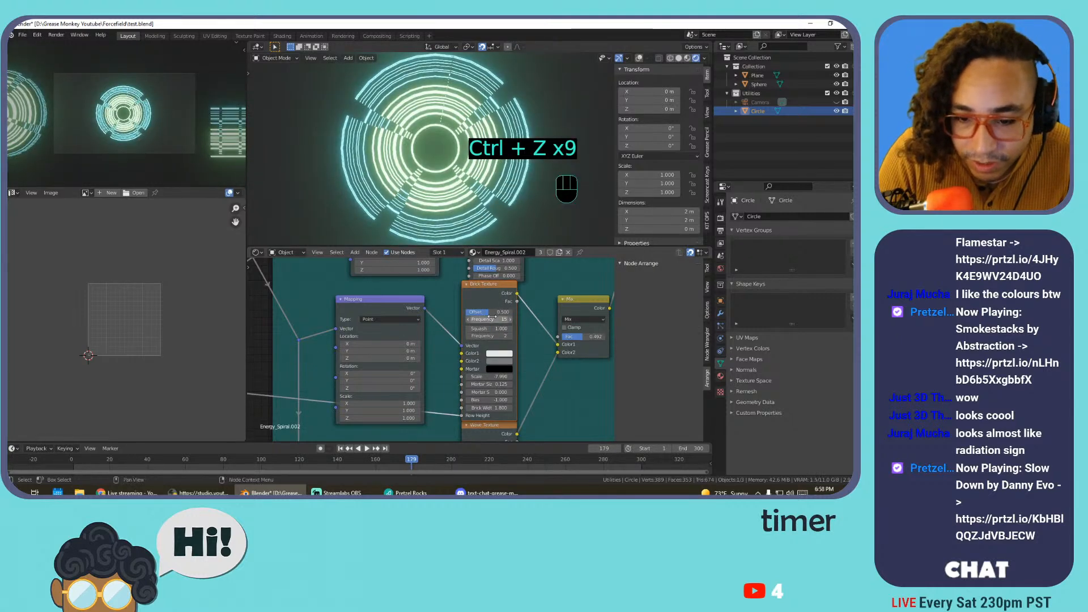
Switch the Brick Texture feeding the Mix node to a Noise Texture and play the animation
key("shift+s")
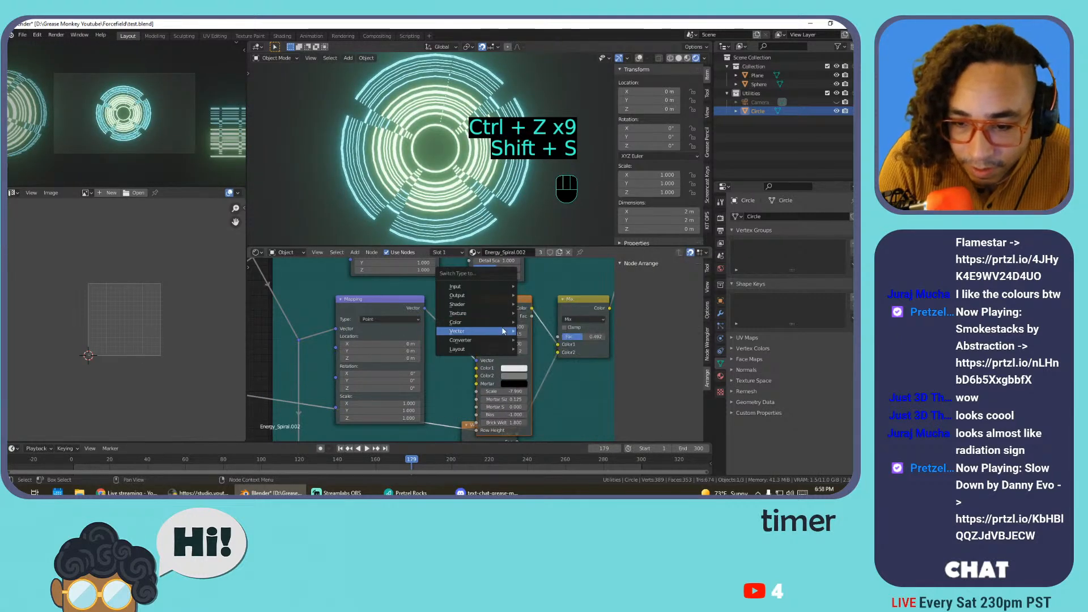
mouse_move(481, 313)
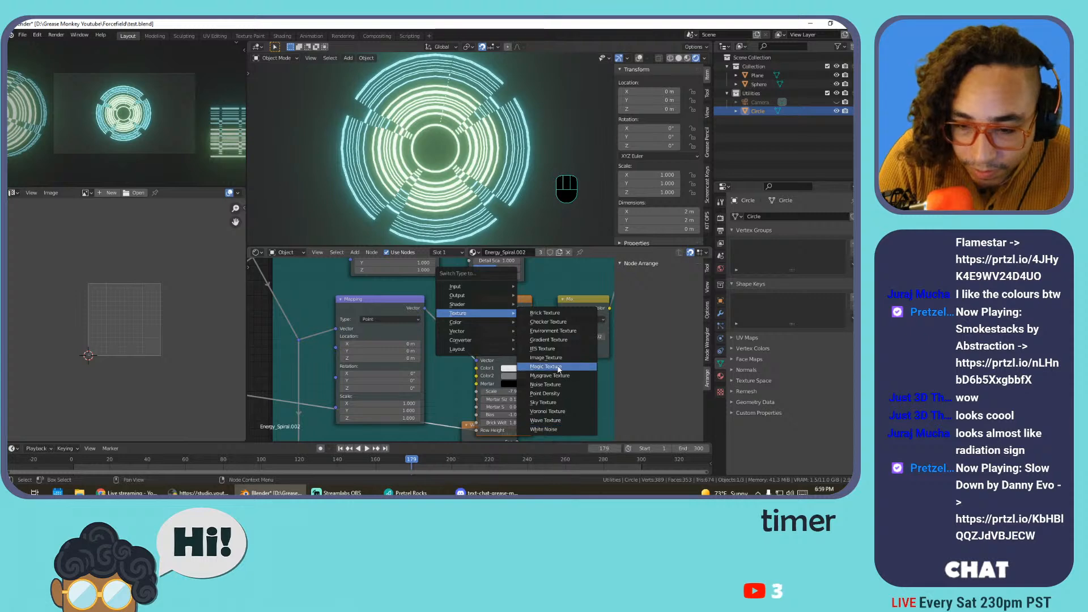
left_click(554, 386)
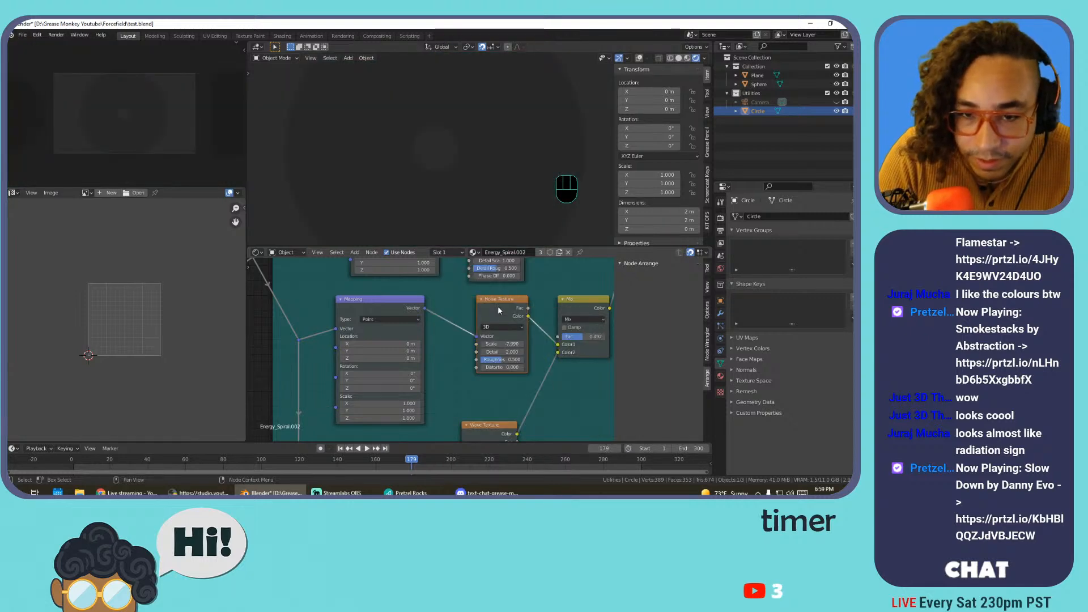
key("space")
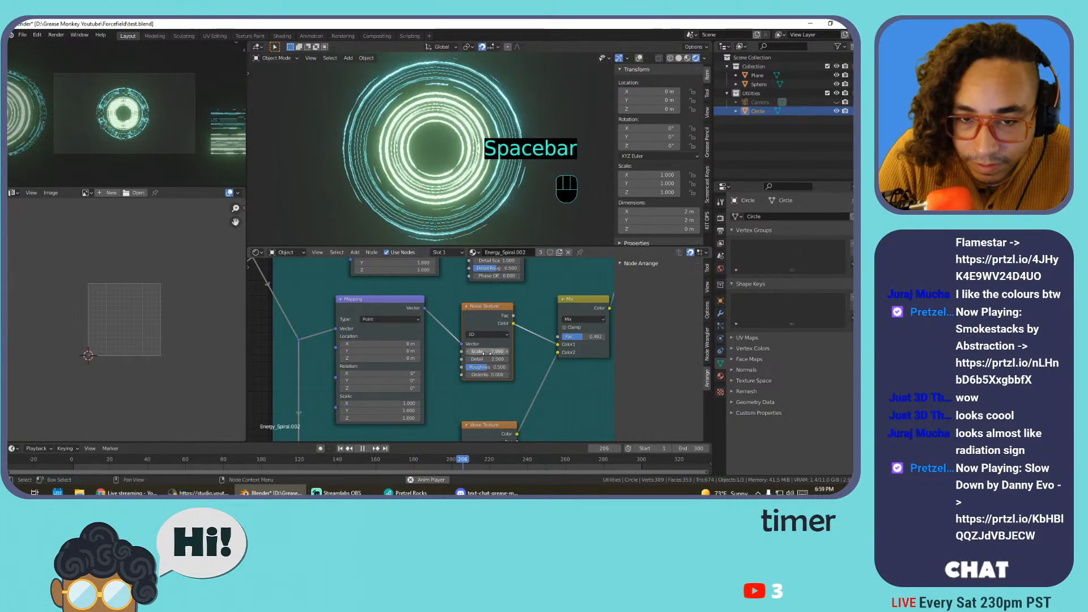
Set the Noise Texture's roughness to 0, adjust its scale and distortion, and undo the last trial changes
left_click_drag(479, 367, 652, 352)
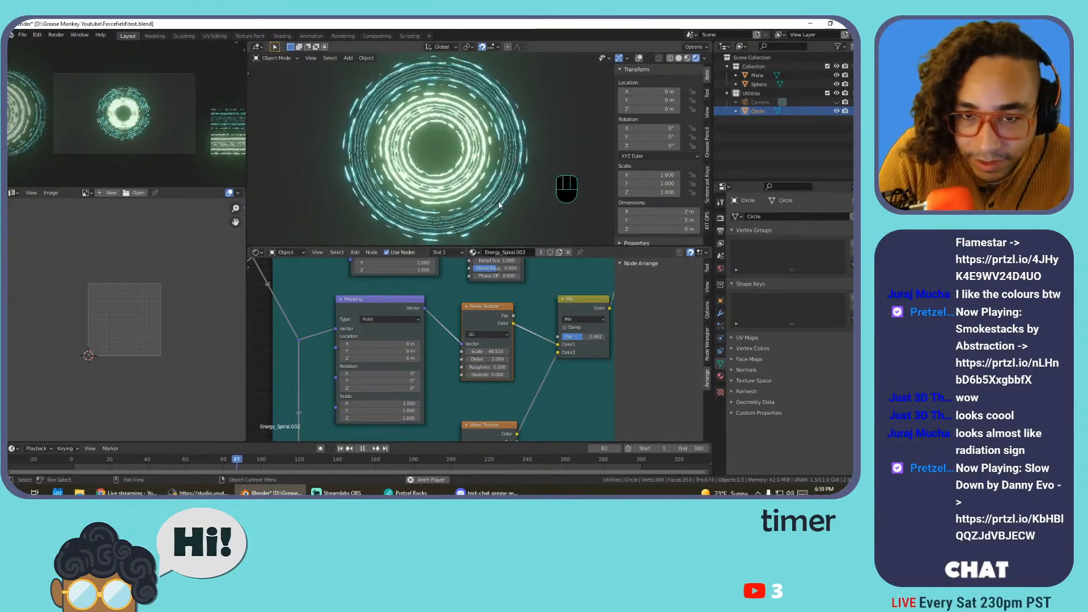
left_click_drag(487, 375, 584, 375)
key("space")
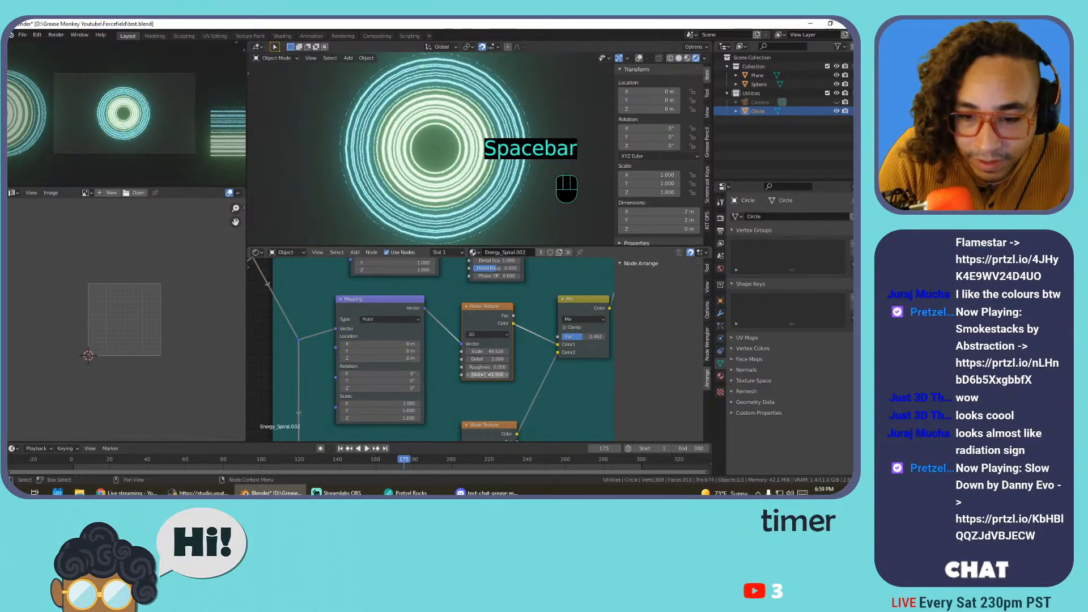
left_click_drag(485, 375, 346, 374)
left_click_drag(491, 351, 399, 352)
key("ctrl+z")
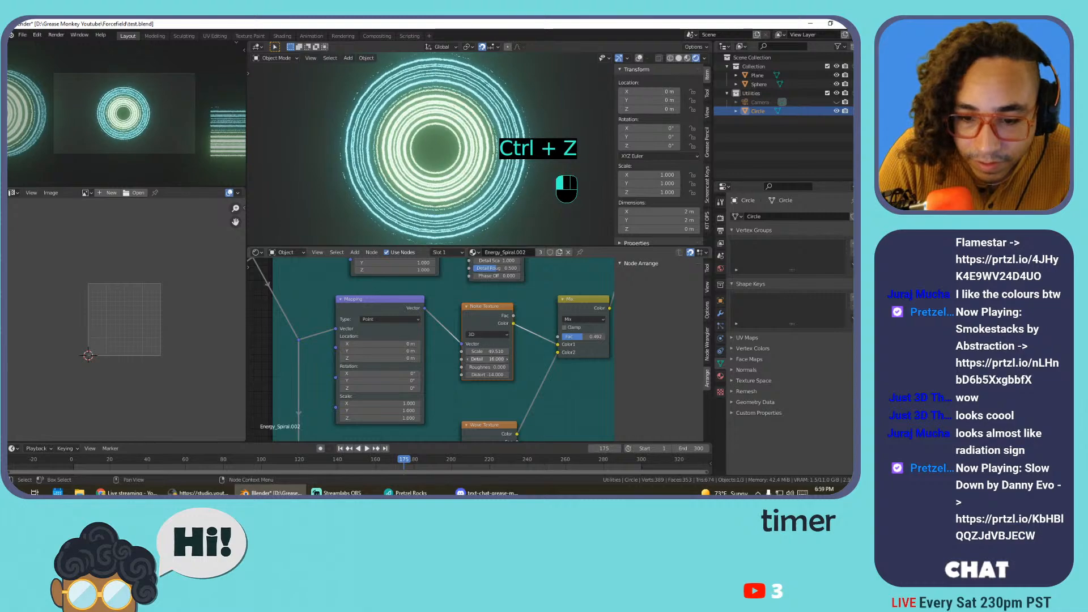
key("ctrl+z")
Lower the scale of the bottom Rings Wave Texture in the Add Spikes frame to nearly 0 and preview the animation
scroll(531, 402, "down", 3)
middle_click_drag(532, 402, 525, 310)
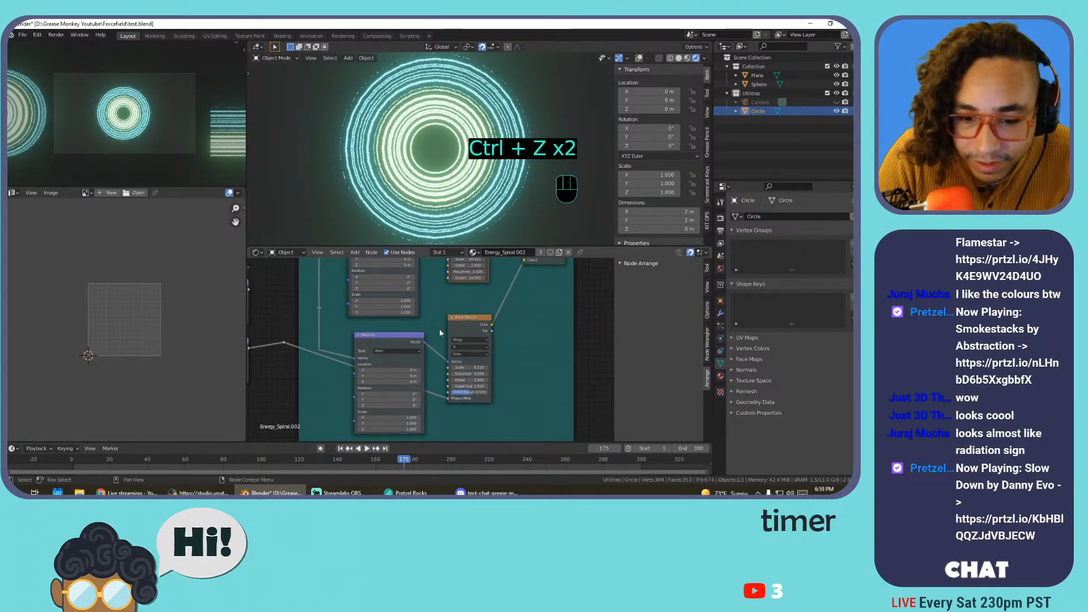
left_click_drag(483, 366, 491, 366)
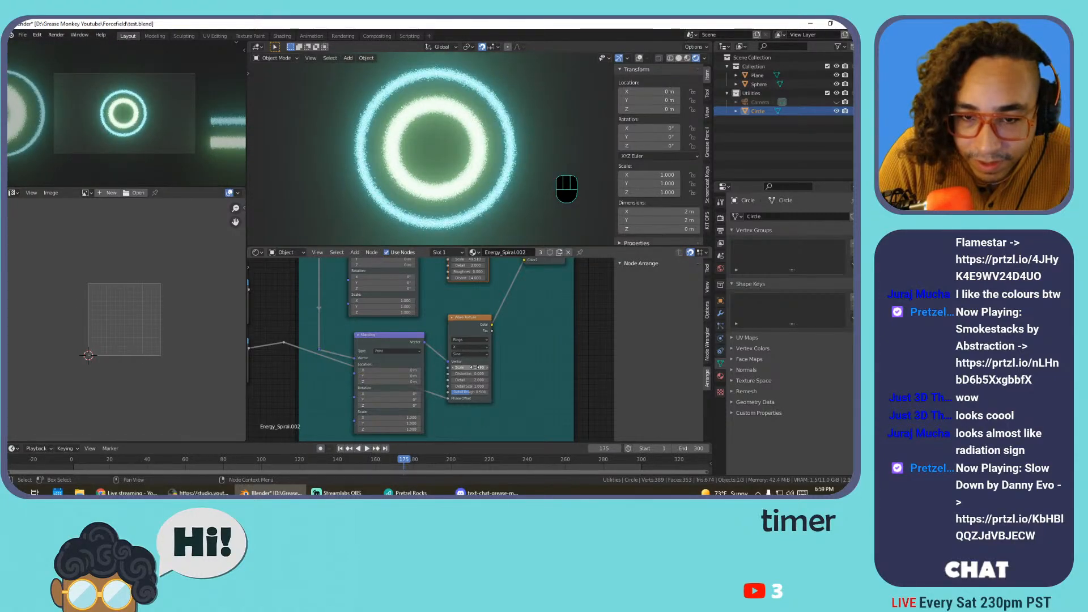
key("space")
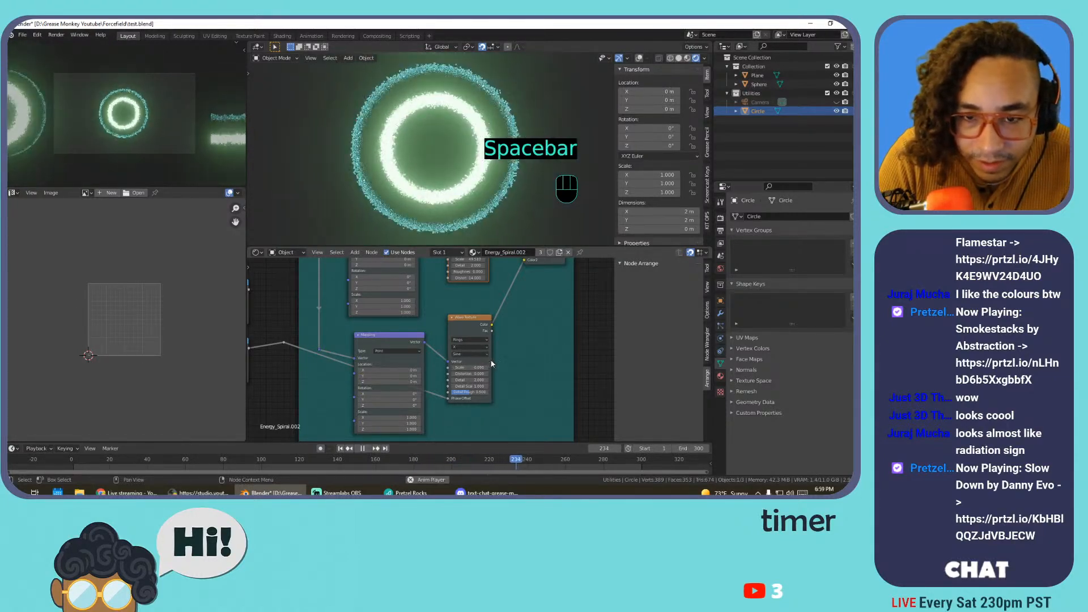
key("space")
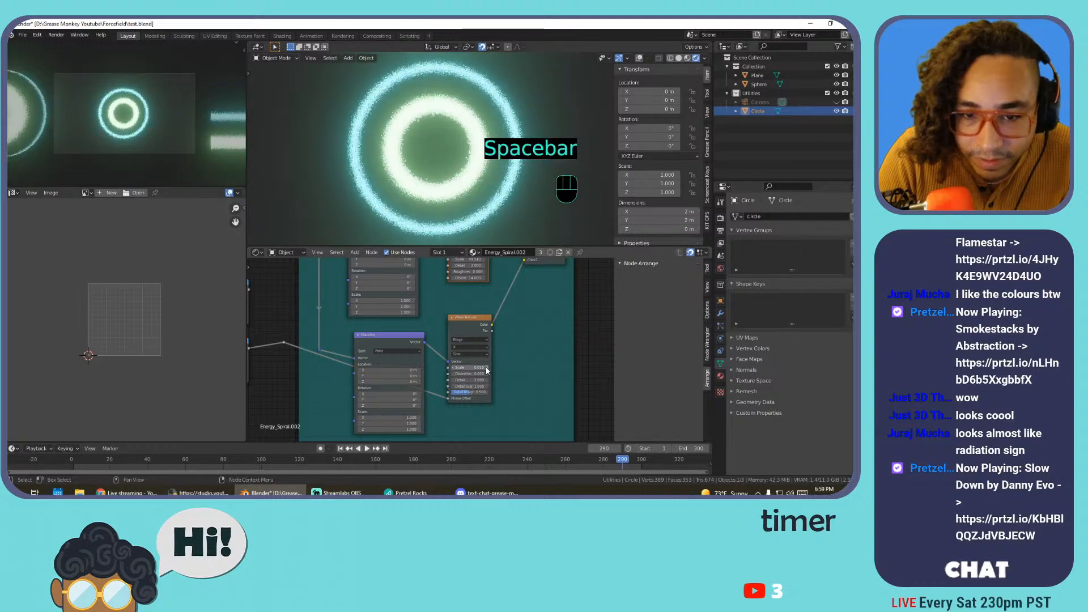
left_click(487, 366)
Greatly reduce the Noise Texture's scale and preview the animated rings
middle_click_drag(484, 294, 476, 331)
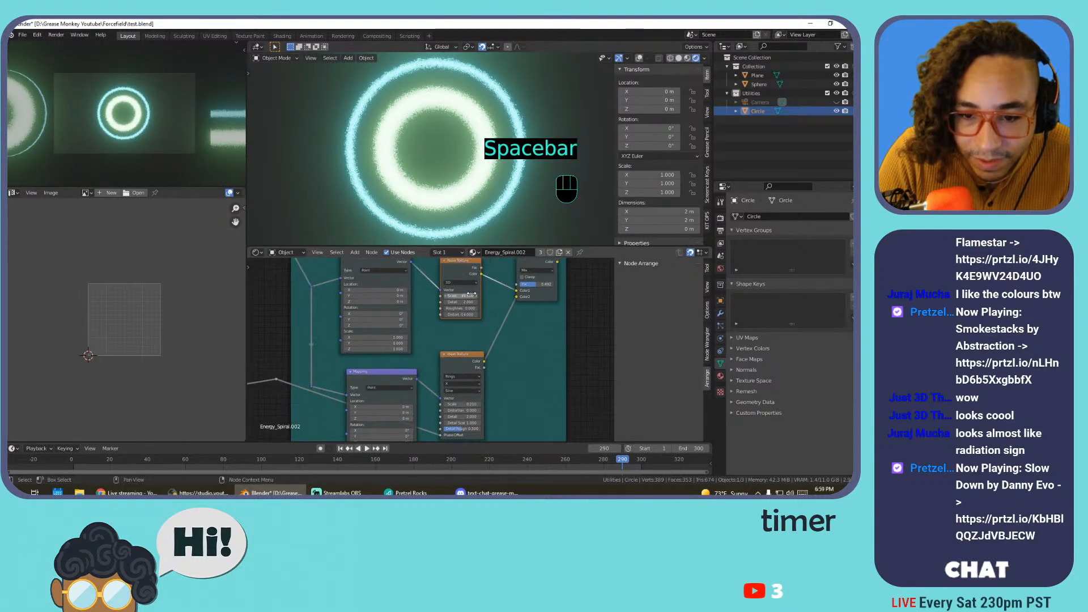
left_click_drag(461, 293, 430, 296)
key("space")
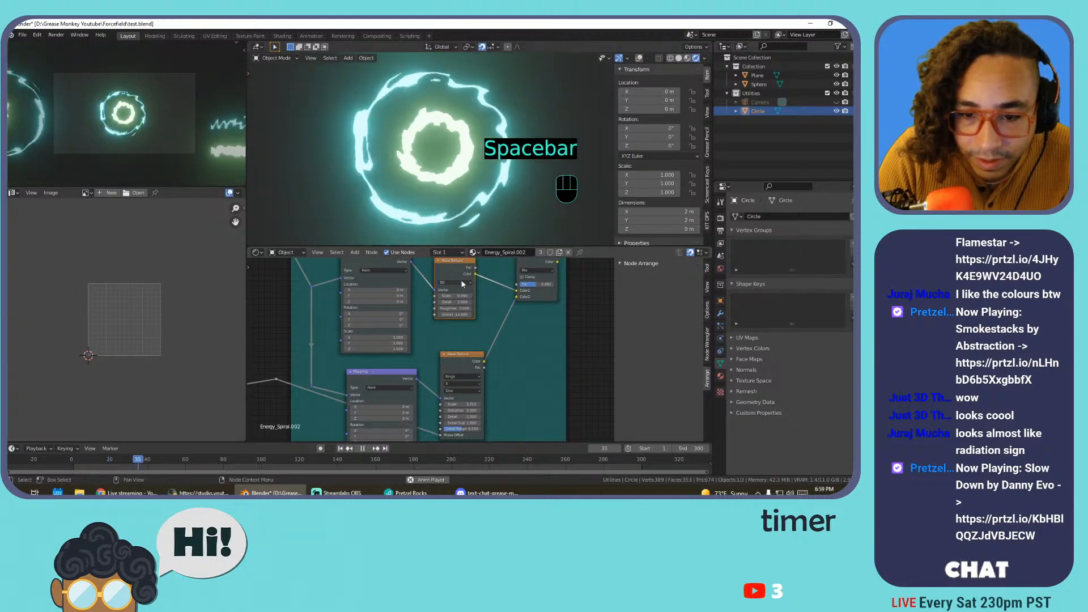
middle_click_drag(461, 280, 456, 303)
left_click_drag(452, 284, 460, 295)
key("space")
key("space")
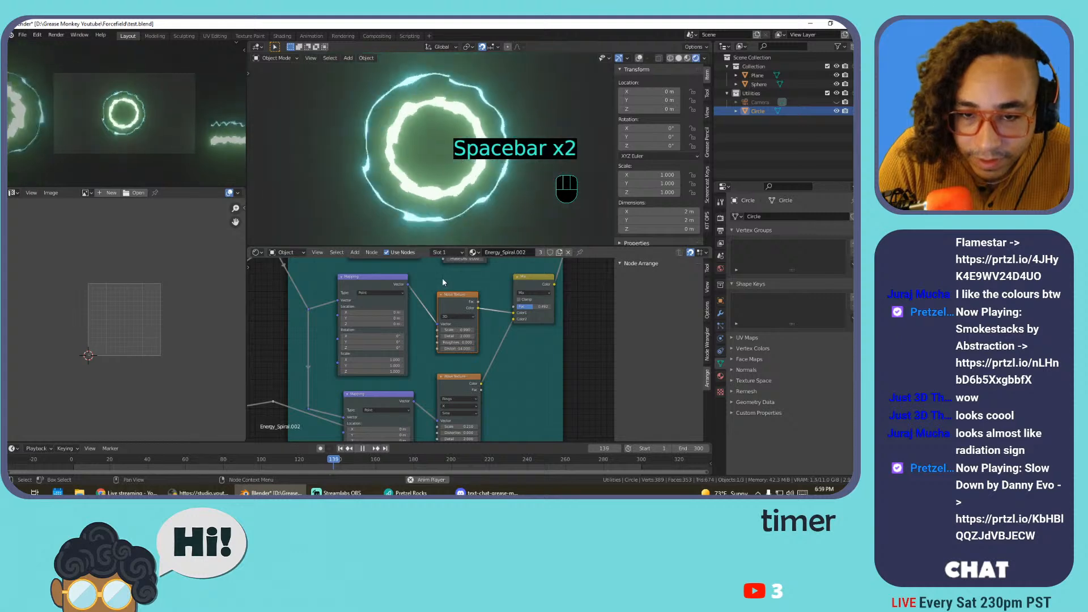
key("space")
Try other values on the Combine XYZ node in the Add Spikes frame and undo the trial Y change
middle_click_drag(443, 283, 512, 374)
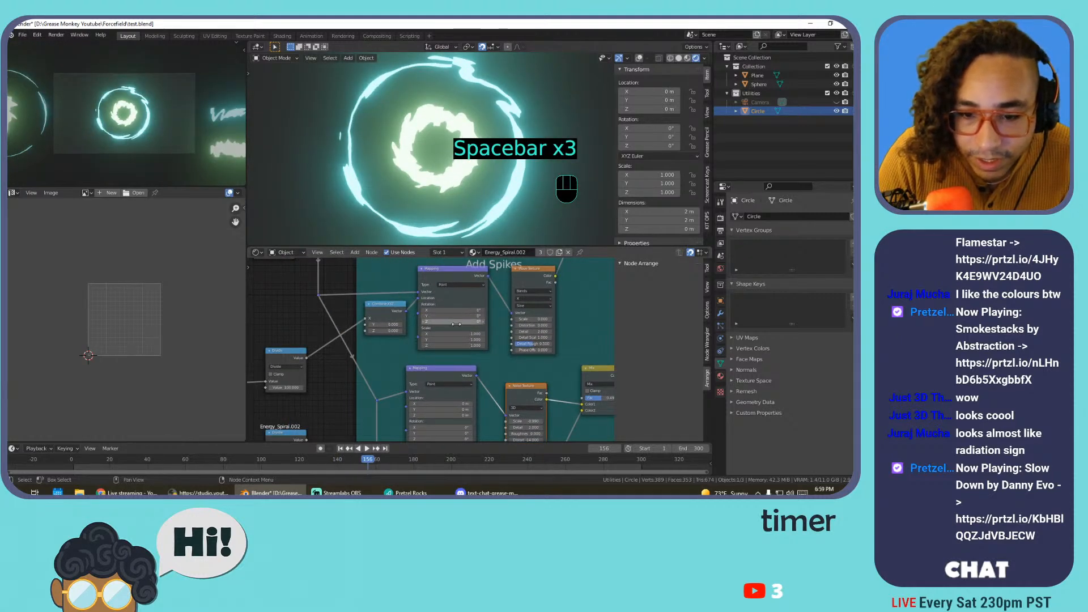
key("space")
key("space")
middle_click_drag(403, 267, 450, 349)
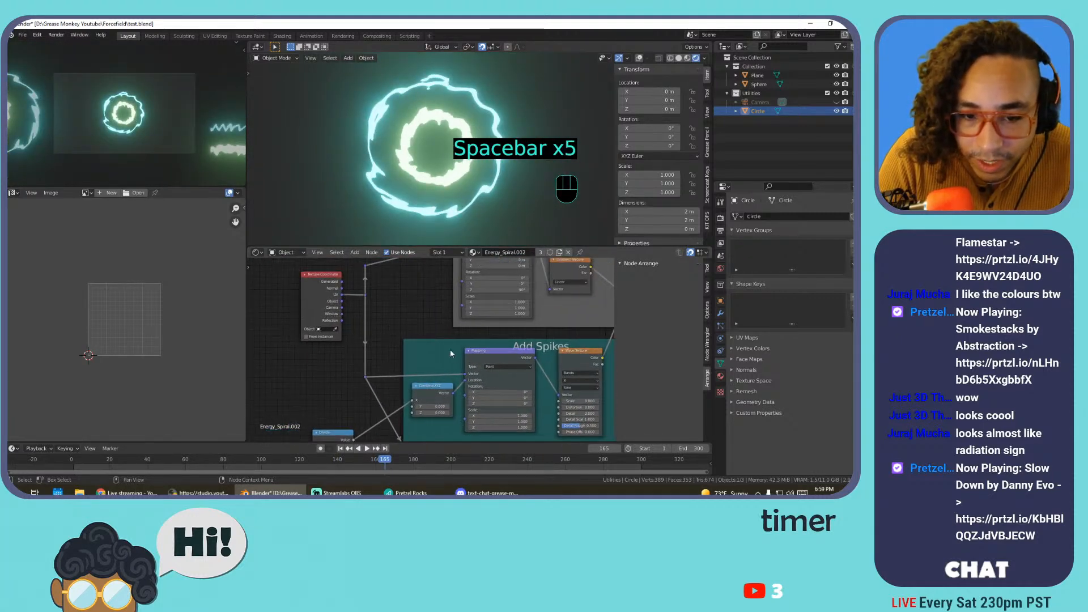
middle_click_drag(519, 367, 476, 338)
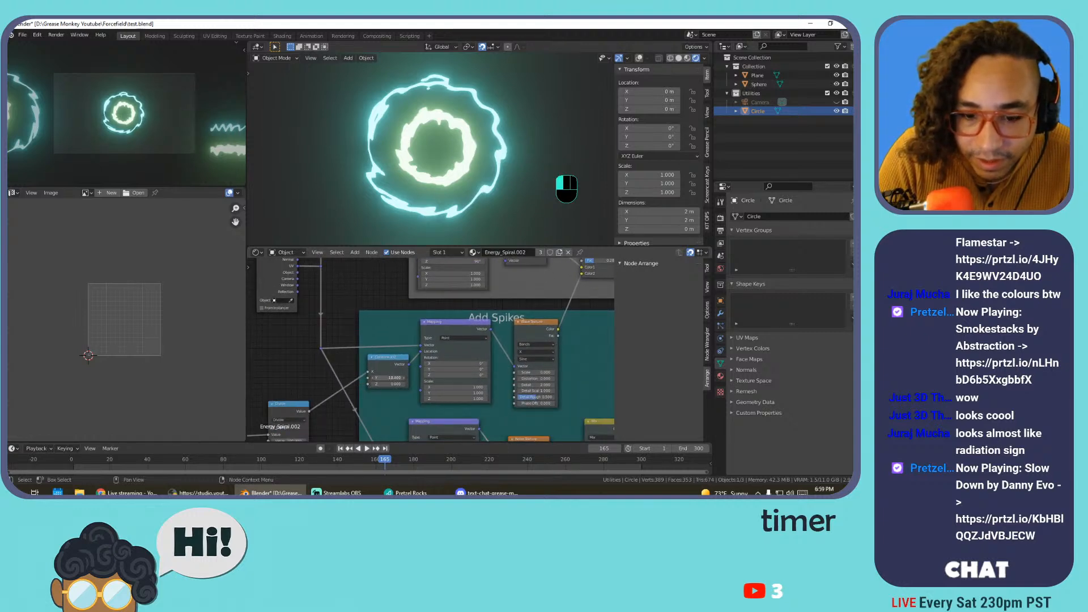
key("ctrl+z")
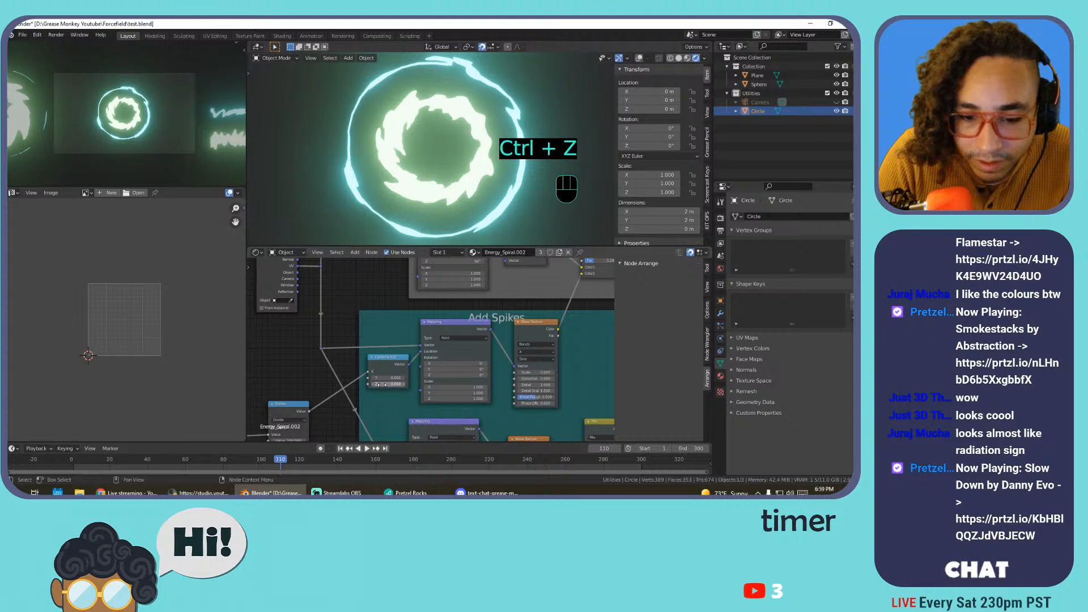
left_click_drag(396, 385, 422, 385)
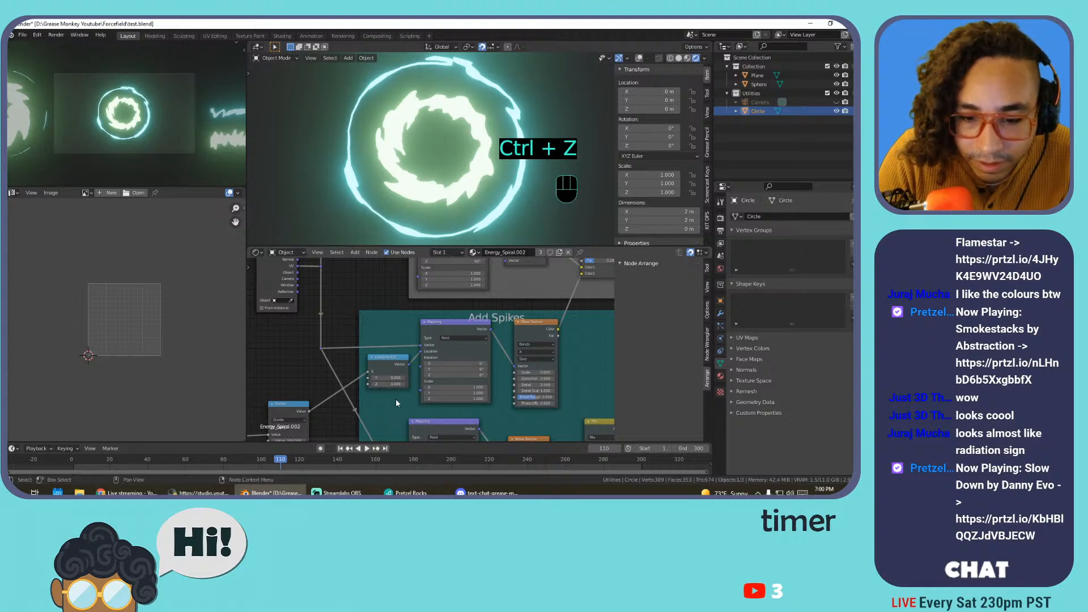
Try rotation values on the Mapping node feeding the Noise Texture in the Add Spikes frame during playback, and undo them
key("space")
middle_click_drag(395, 399, 415, 344)
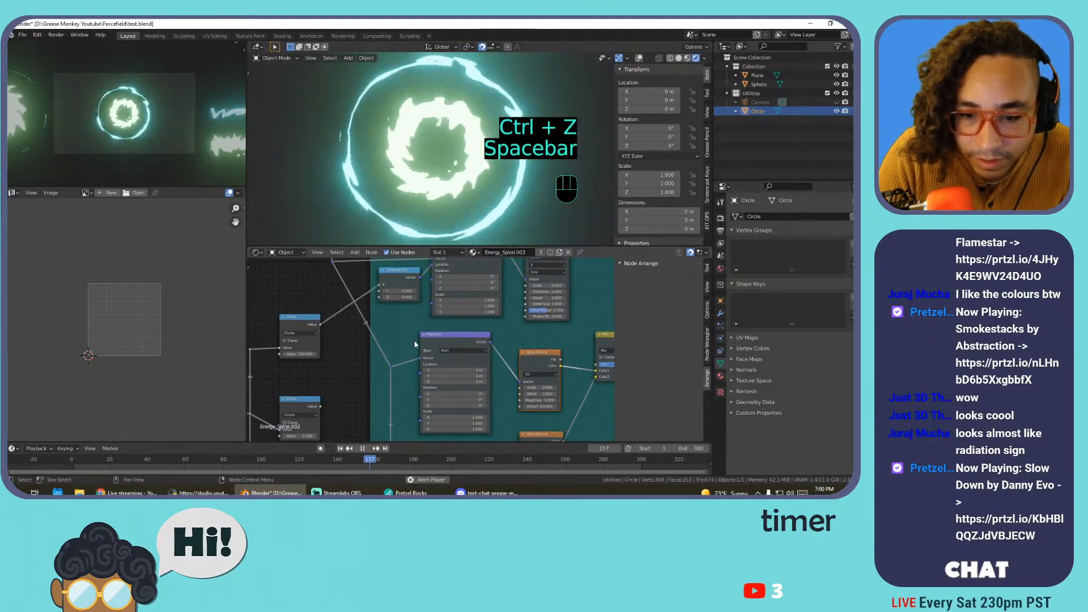
left_click(462, 390)
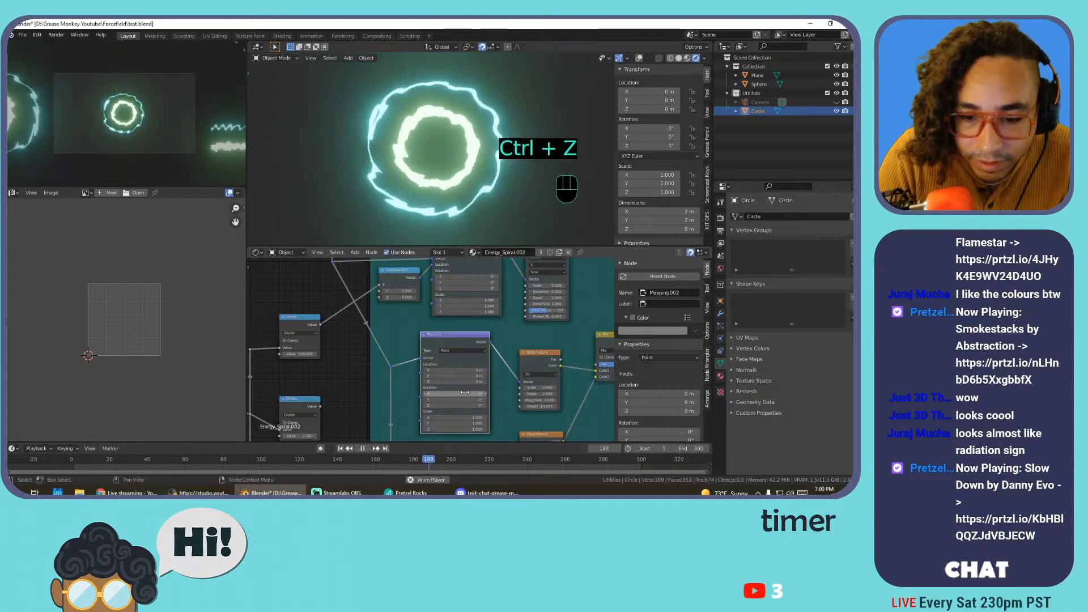
key("ctrl+z")
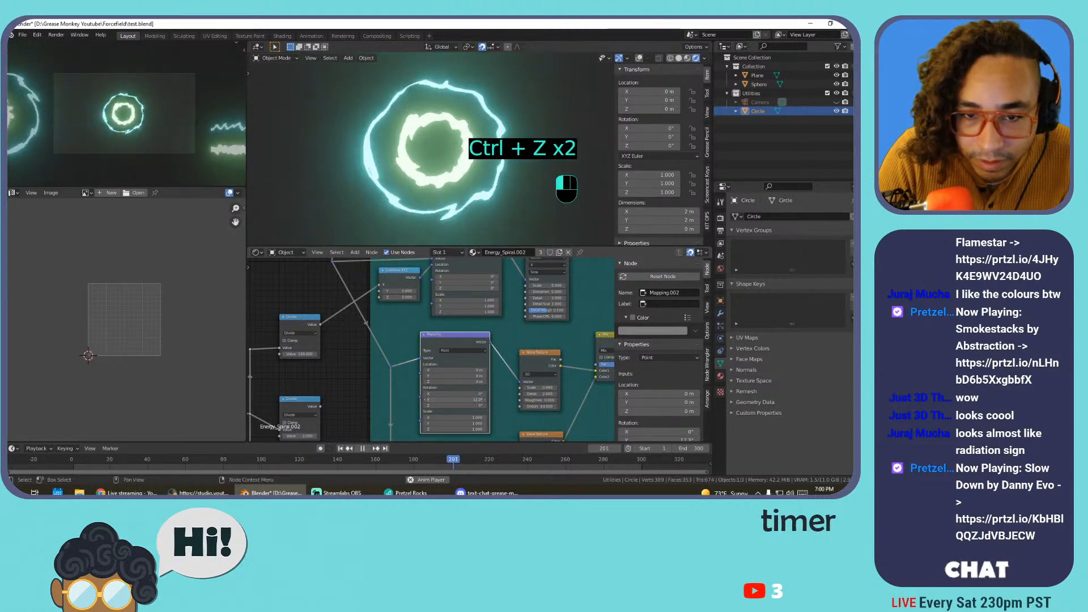
key("ctrl+z")
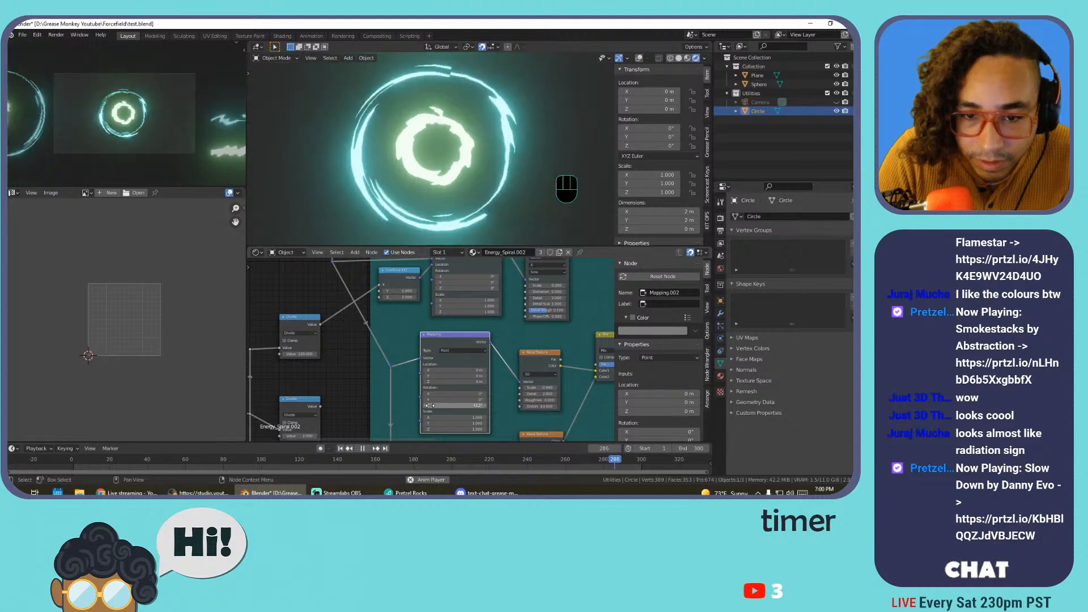
key("ctrl+z")
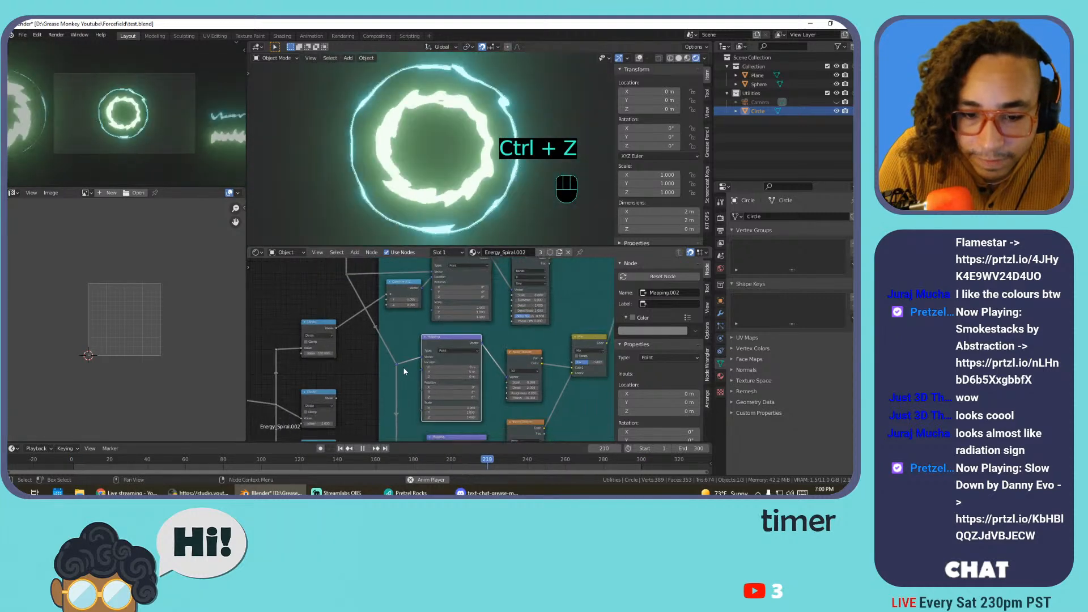
Move the Texture Coordinate node farther away from the frames to make room for another node
scroll(403, 368, "down", 3)
scroll(379, 333, "down", 2)
middle_click_drag(362, 319, 378, 390)
left_click(331, 310)
middle_click_drag(352, 319, 390, 324)
scroll(389, 324, "up", 3)
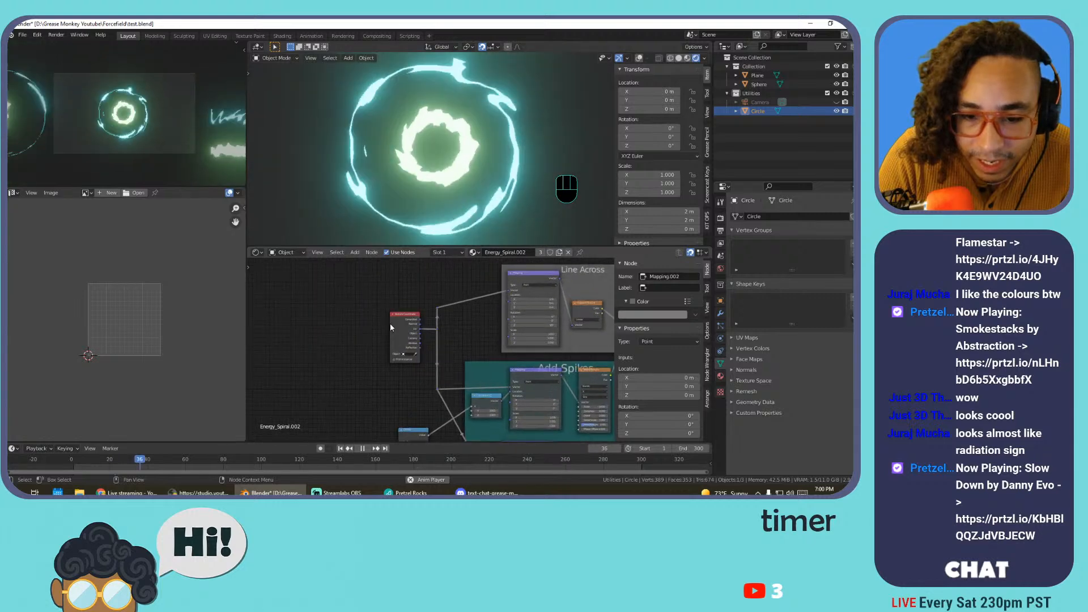
scroll(390, 324, "up", 1)
left_click_drag(391, 324, 284, 321)
key("shift+a")
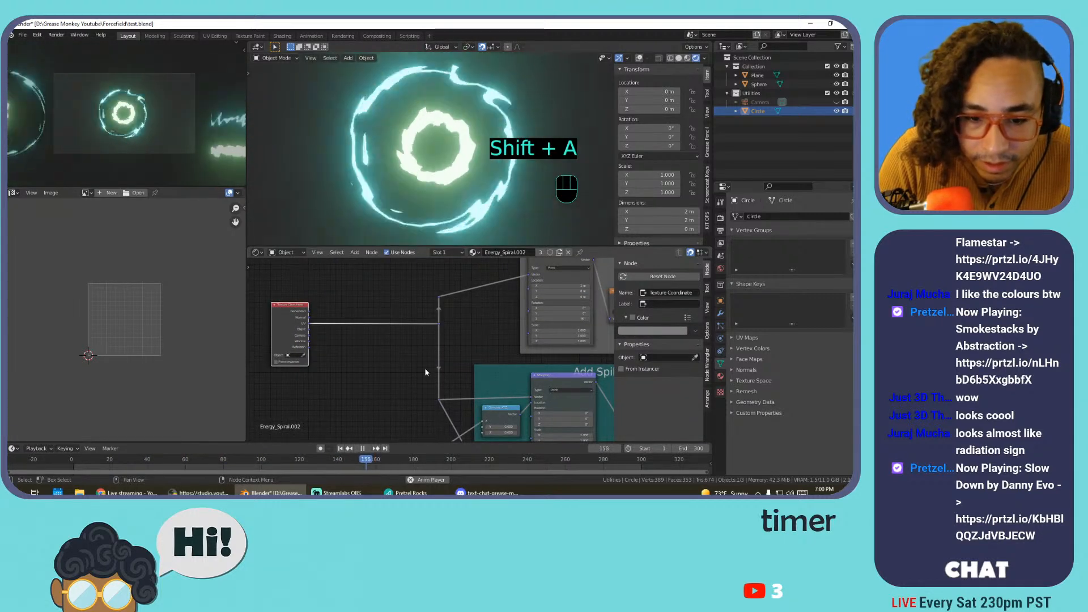
key("space")
key("shift+a")
mouse_move(352, 418)
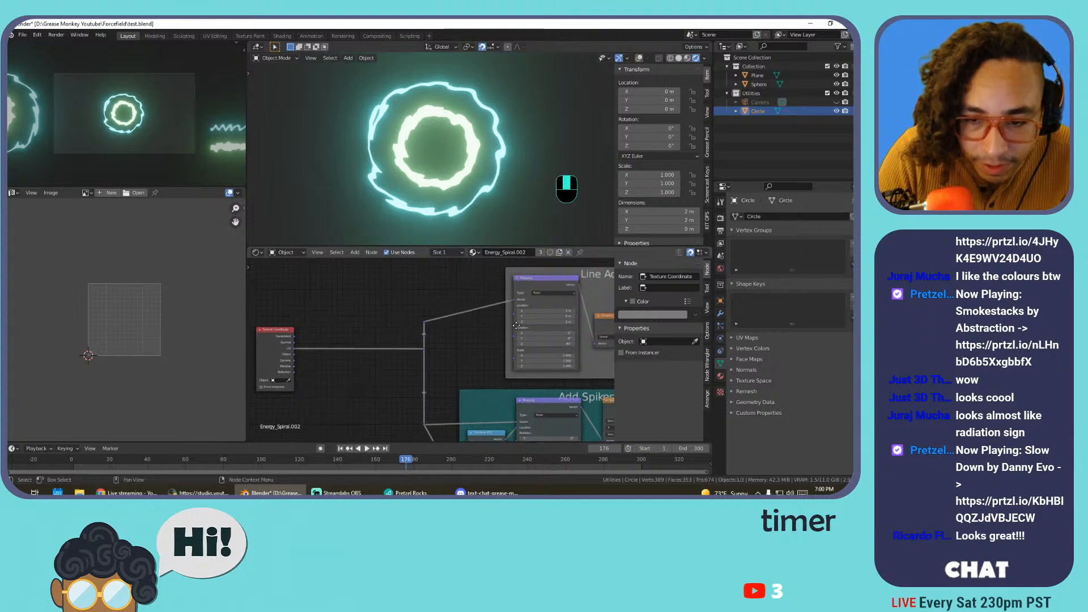
Try to duplicate the Line Across frame's Mapping node and detach the copy from the frame, and undo the attempts
middle_click_drag(550, 261, 524, 302)
left_click(524, 299)
key("shift+d")
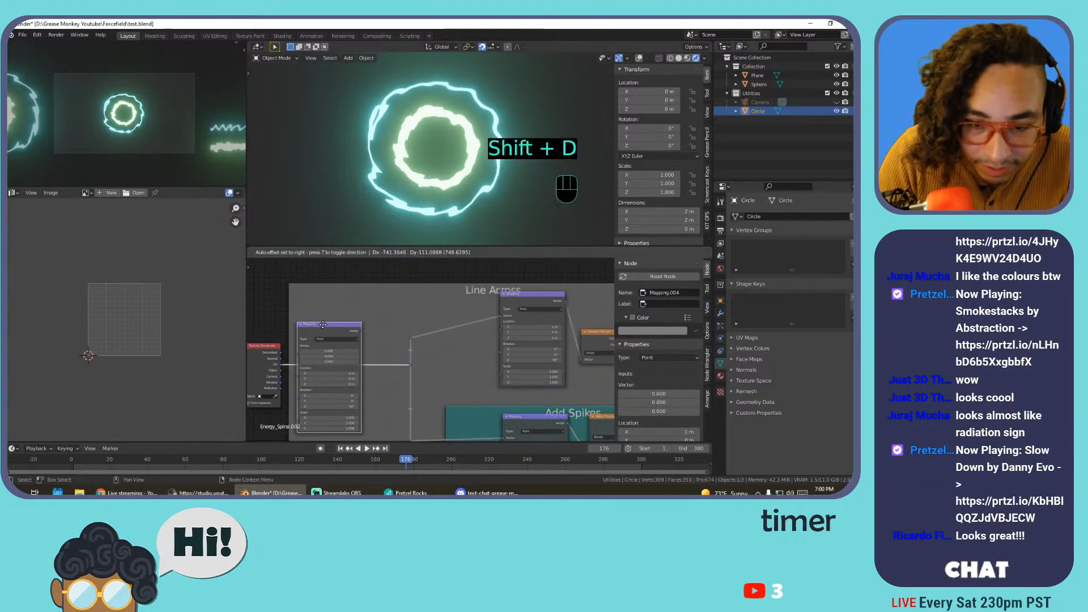
left_click(458, 297)
key("alt+p")
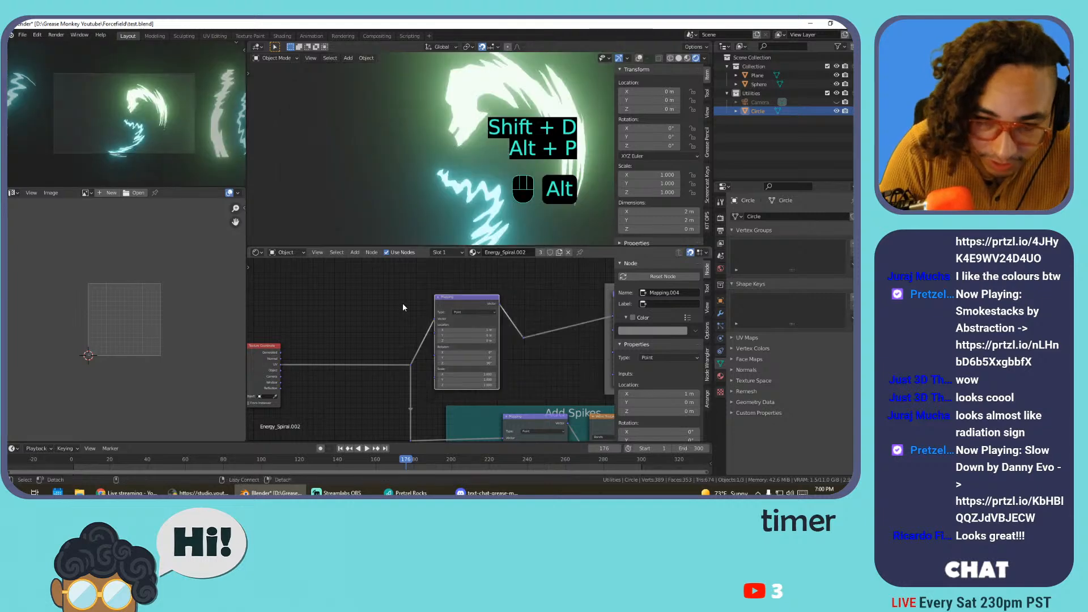
key("ctrl+z")
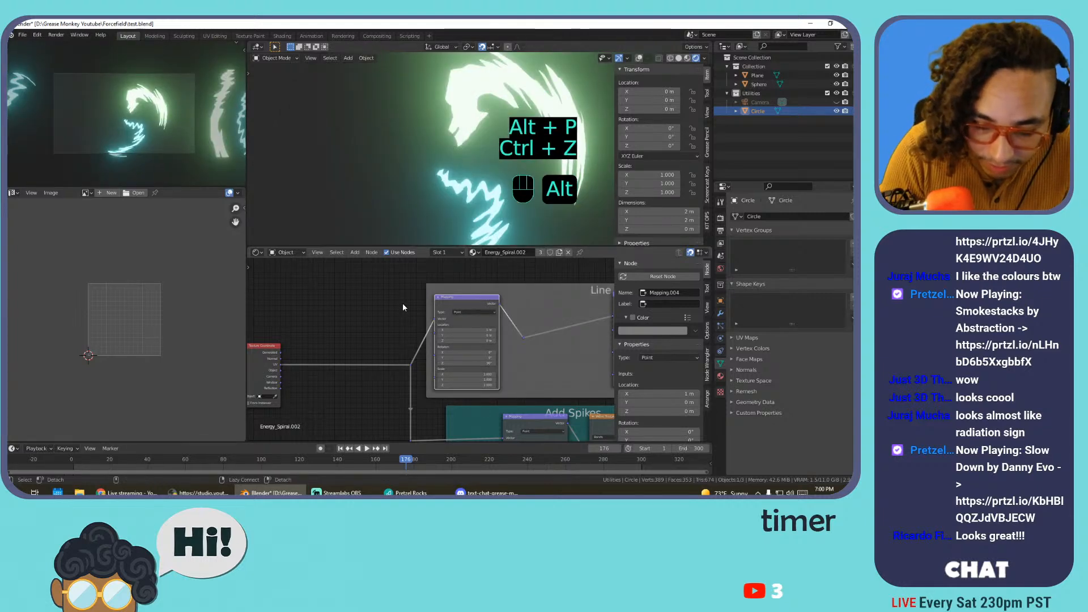
key("alt+p")
key("ctrl+z")
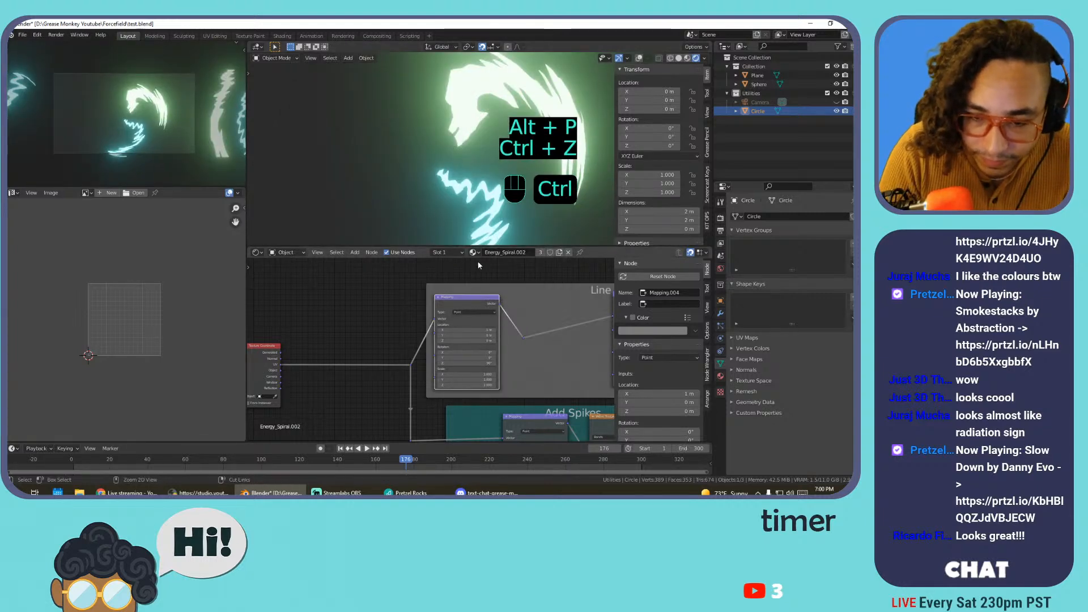
key("ctrl+z")
key("ctrl+z")
key("ctrl+shift+z")
left_click(548, 306)
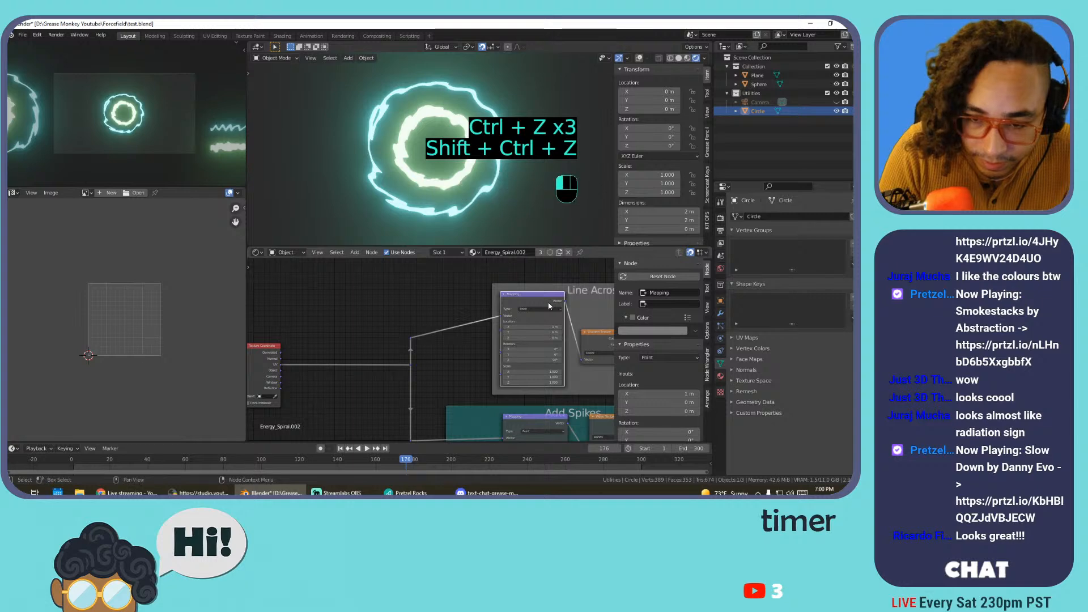
key("shift+d")
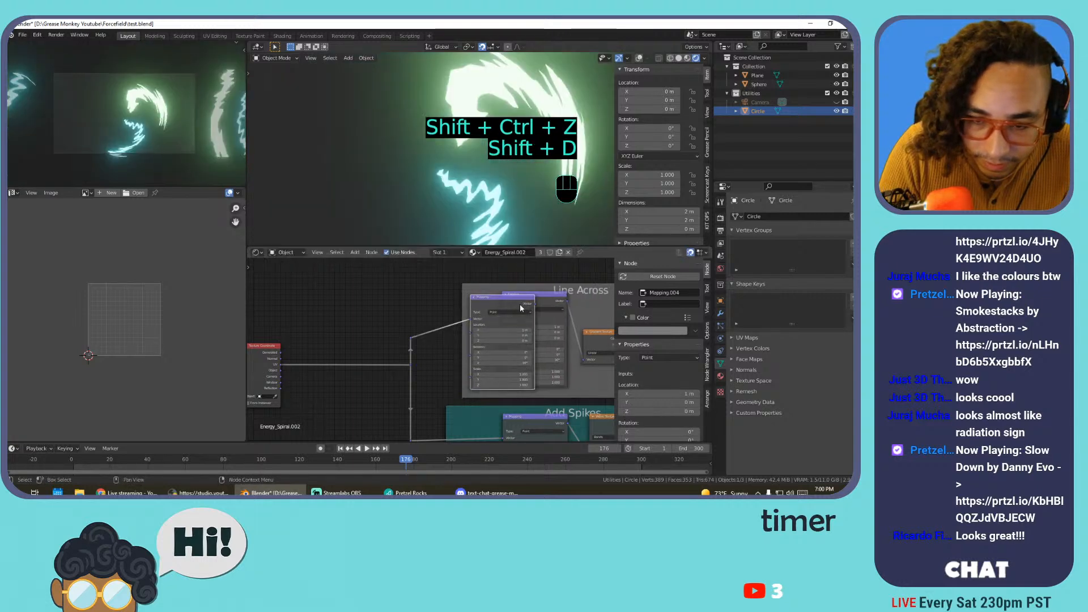
key("ctrl+z")
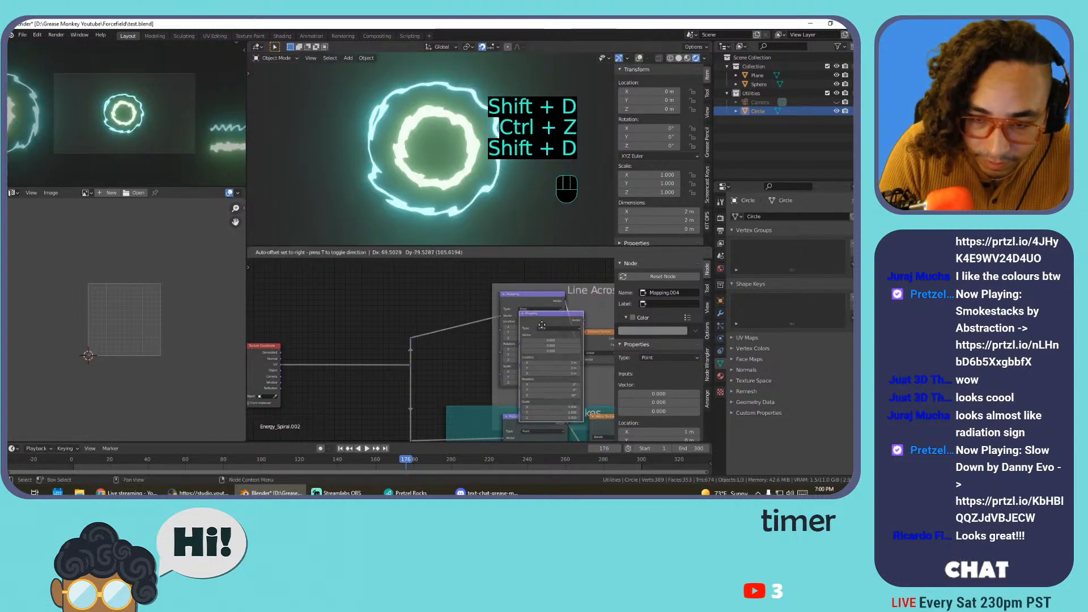
Duplicate the Line Across frame's Mapping node, detach the copy from the frame and place it near the Texture Coordinate node
key("shift+d")
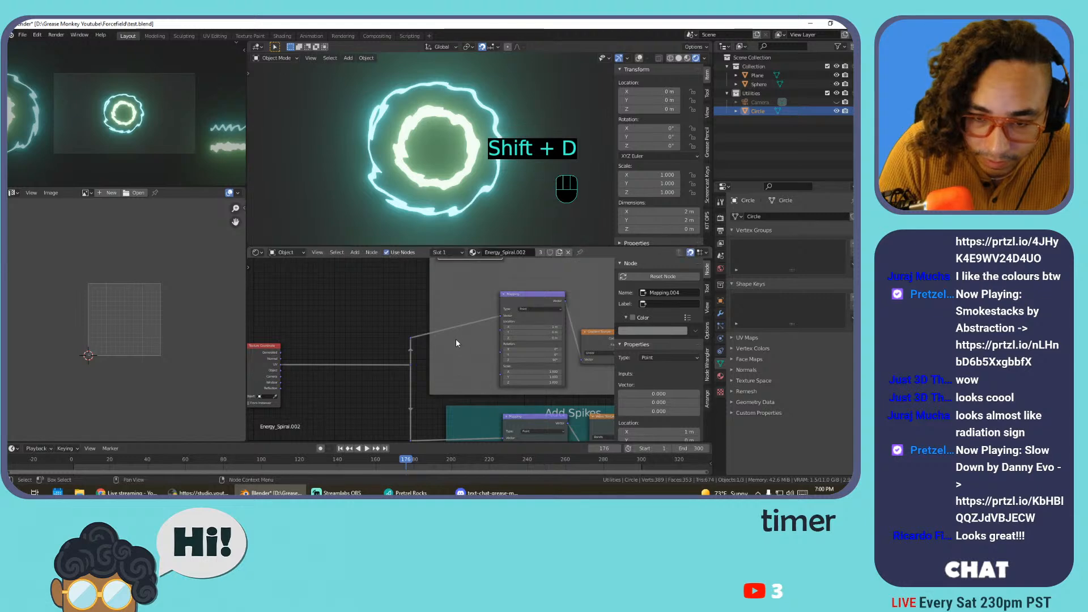
key("alt+p")
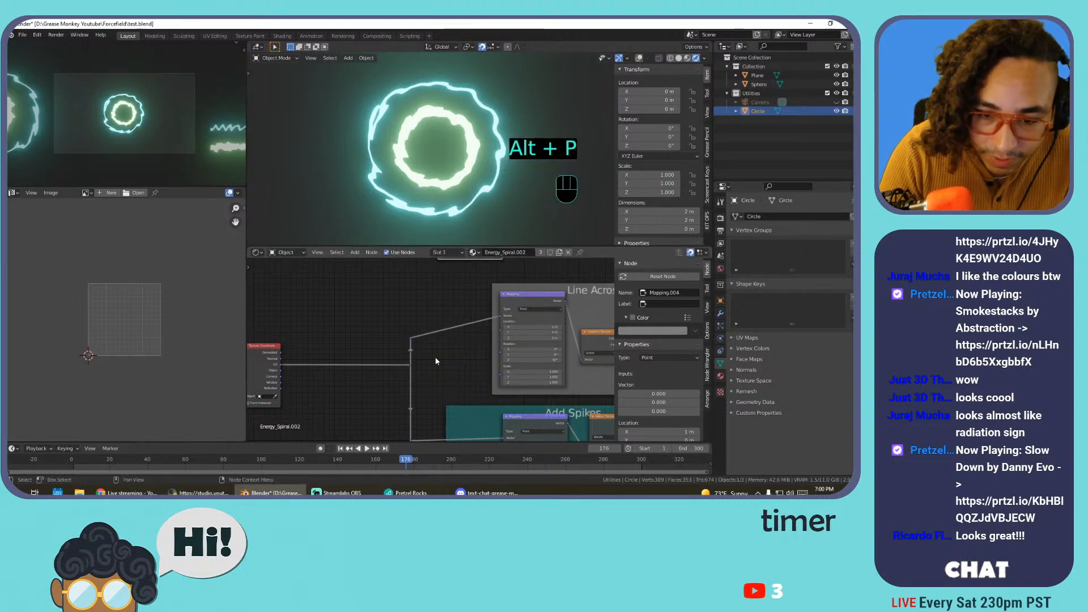
scroll(437, 364, "down", 1)
middle_click_drag(452, 289, 462, 318)
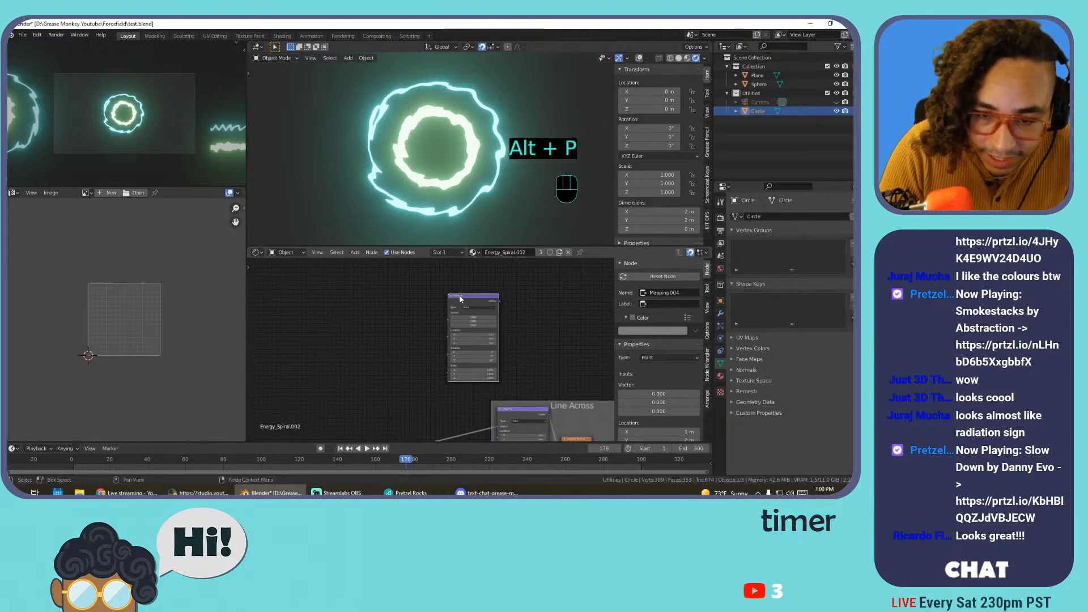
left_click_drag(375, 335, 367, 340)
Route the Texture Coordinate node's UV output through the duplicated Mapping node into the reroute point that feeds the frames
middle_click_drag(339, 322, 391, 243)
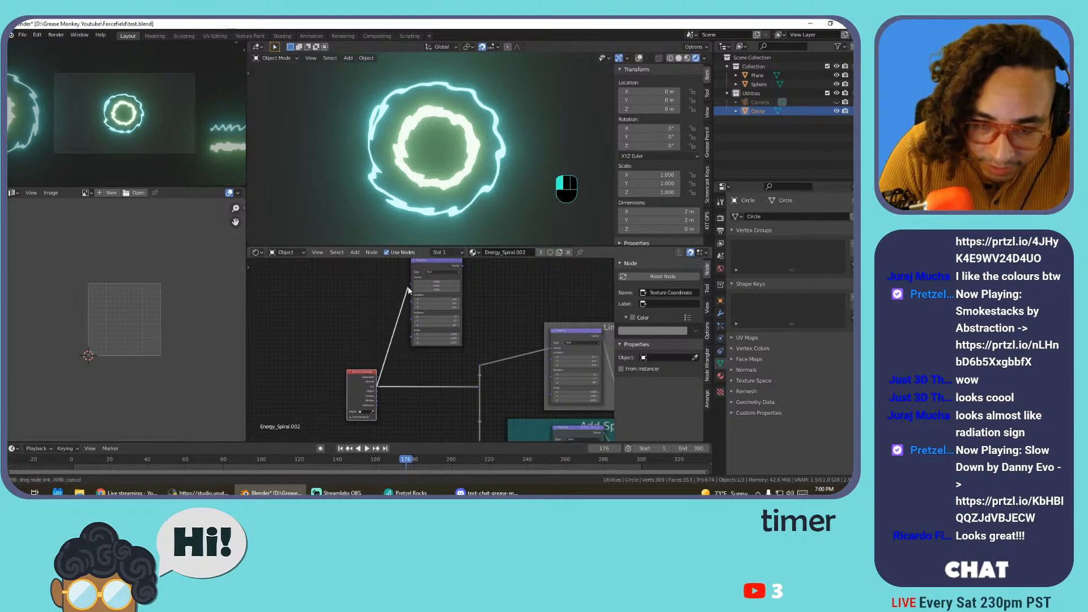
left_click_drag(432, 265, 427, 301)
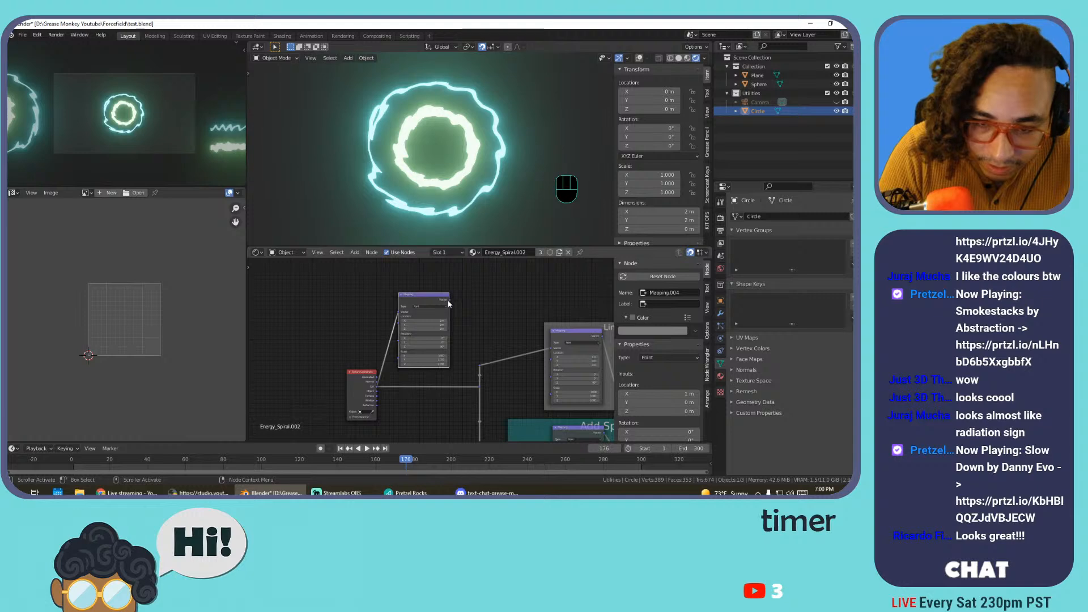
left_click_drag(481, 375, 481, 386)
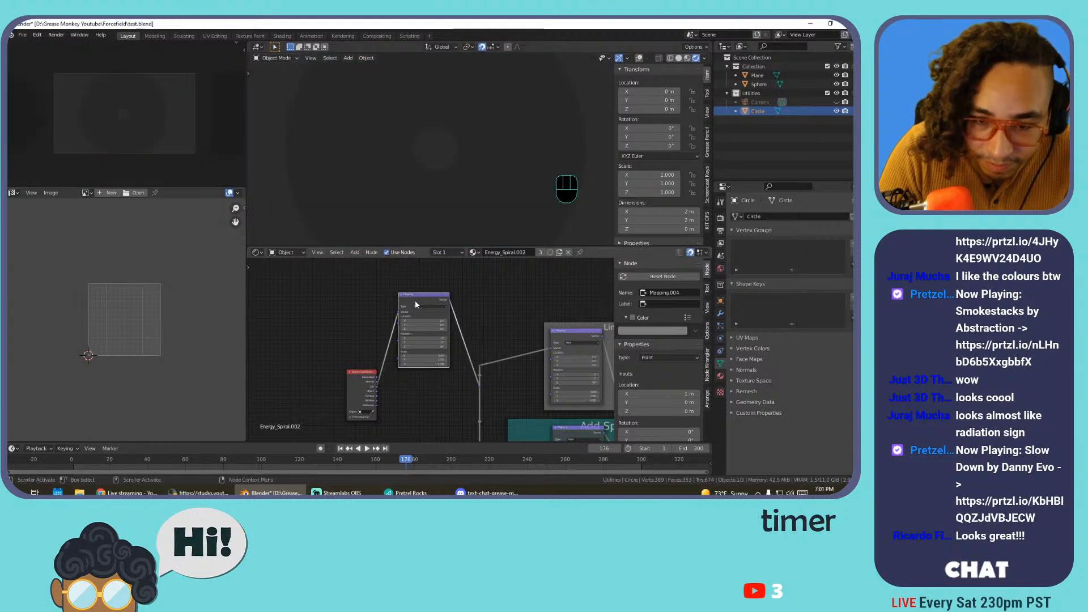
left_click_drag(415, 300, 422, 364)
Set the duplicated Mapping node's type to Texture
scroll(425, 349, "up", 4)
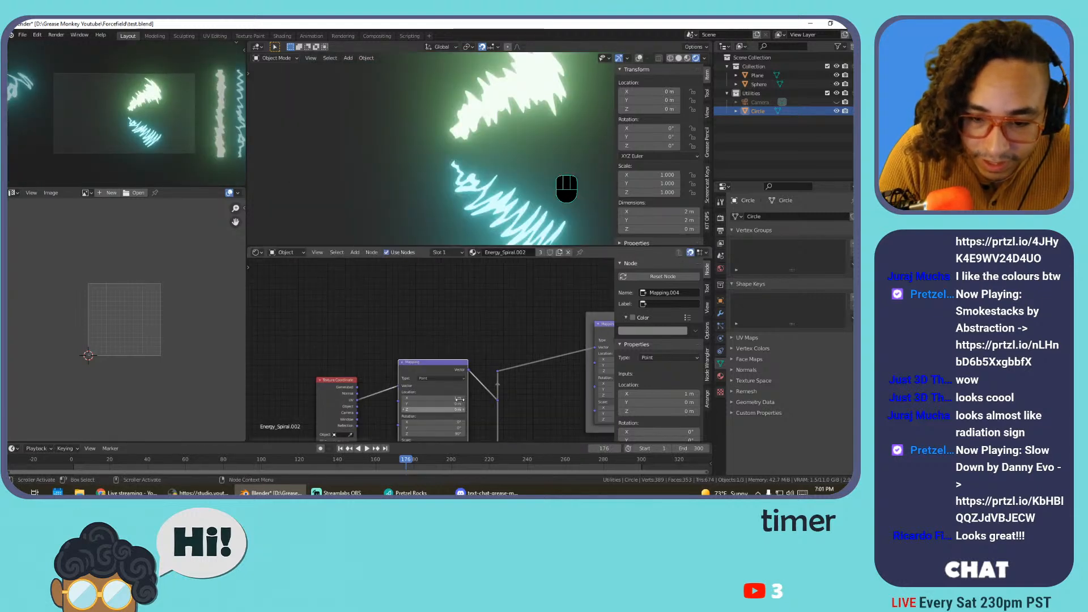
middle_click_drag(455, 356, 423, 265)
scroll(416, 278, "up", 2)
left_click(408, 288)
left_click(406, 307)
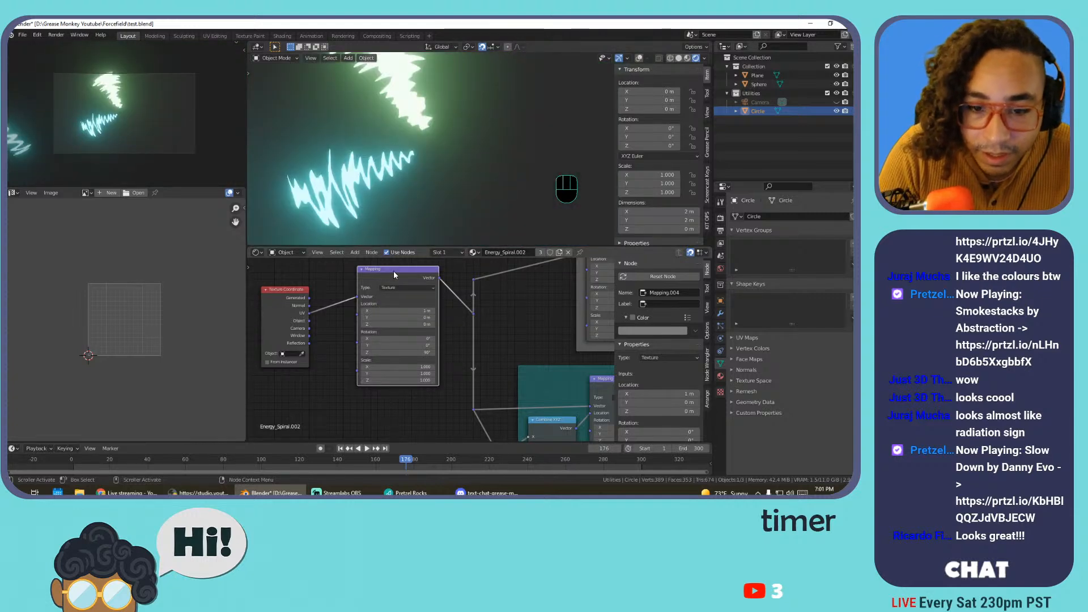
Set the duplicated Mapping node's X location to 0.77 m and its Z rotation to 0°
mouse_move(401, 314)
left_mouse_down()
mouse_move(346, 313)
mouse_move(406, 318)
mouse_move(396, 318)
left_mouse_up()
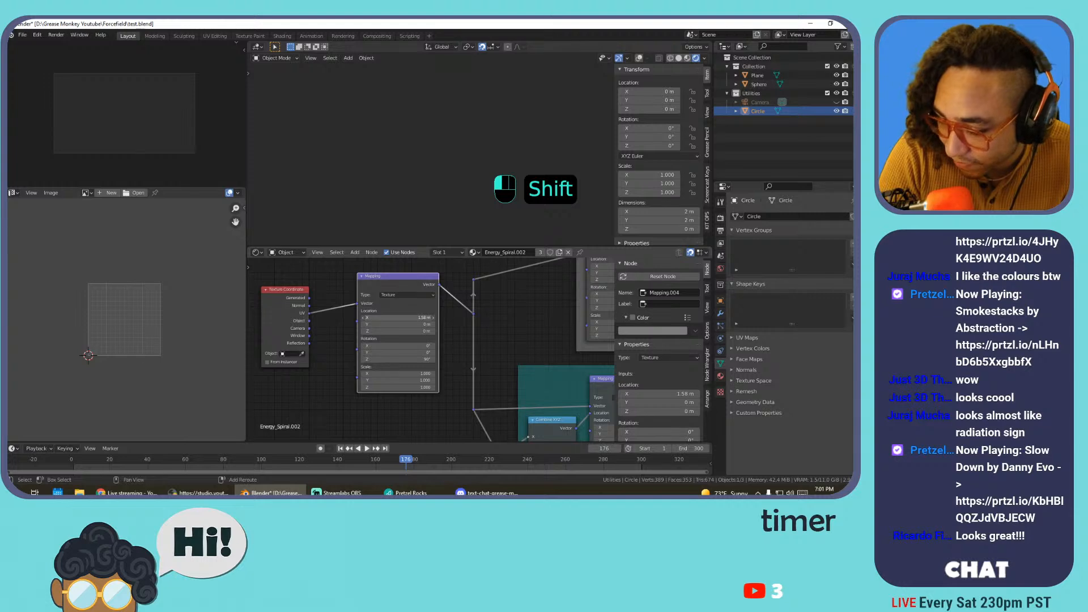
mouse_move(396, 317)
left_mouse_down("shift")
mouse_move(383, 317)
mouse_move(416, 317)
mouse_move(375, 317)
mouse_move(419, 317)
mouse_move(401, 317)
left_mouse_up("shift")
key("space")
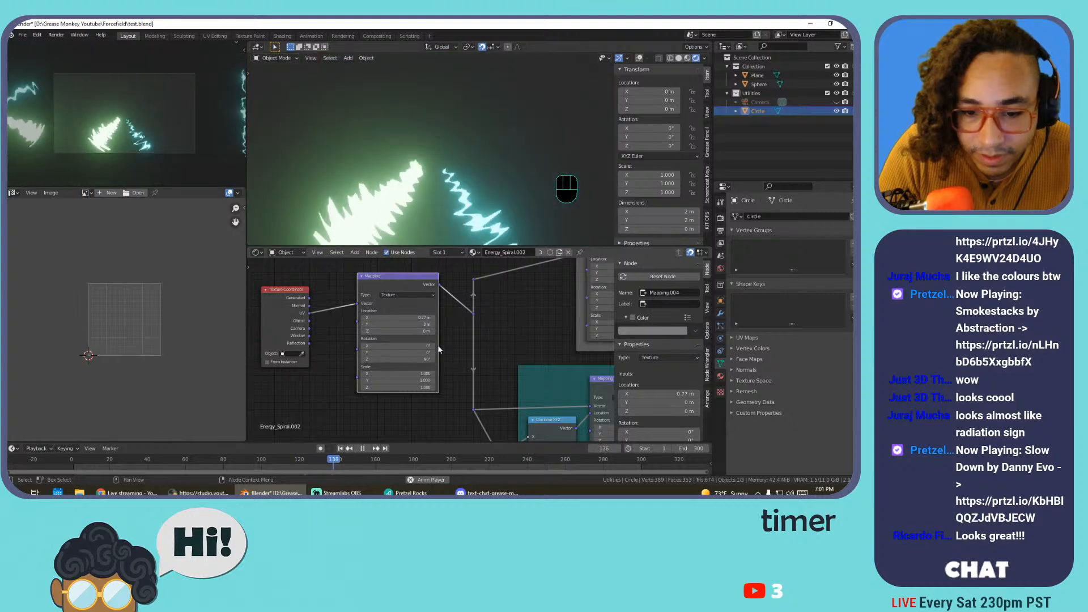
left_click(423, 361)
key("Return")
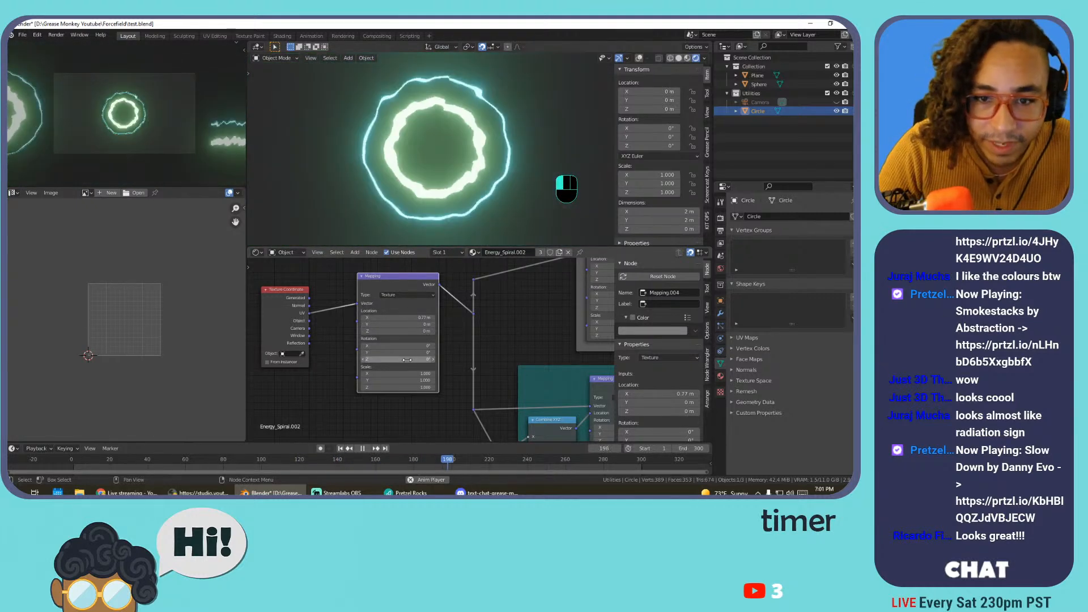
Try several Y location and scale values on the duplicated Mapping node in camera view, and undo the trial changes
left_click_drag(392, 317, 413, 325, "shift")
key("ctrl+z")
key("ctrl+z")
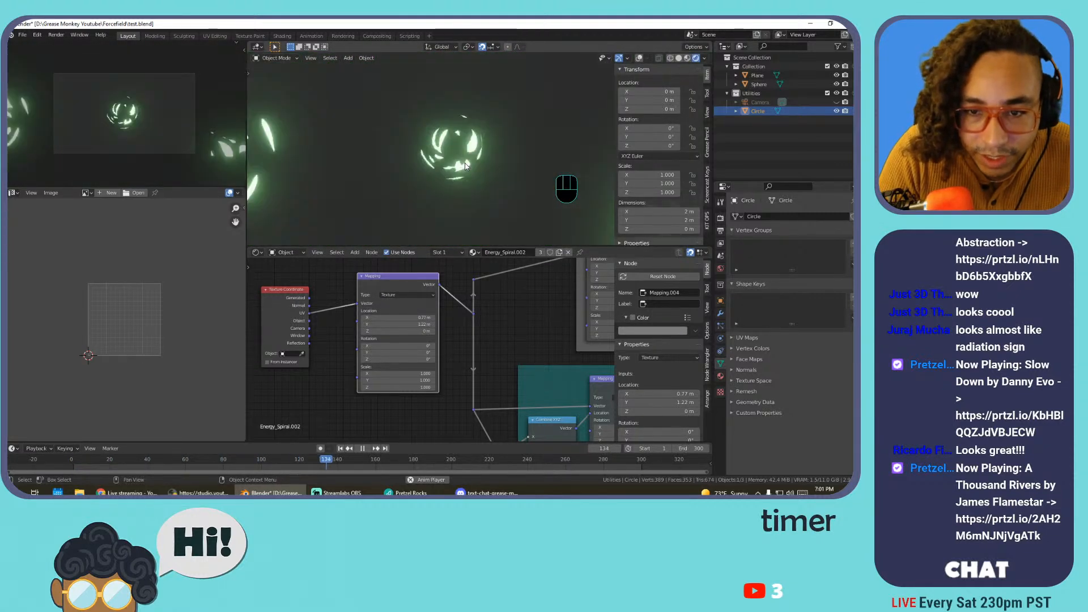
key("KP_0")
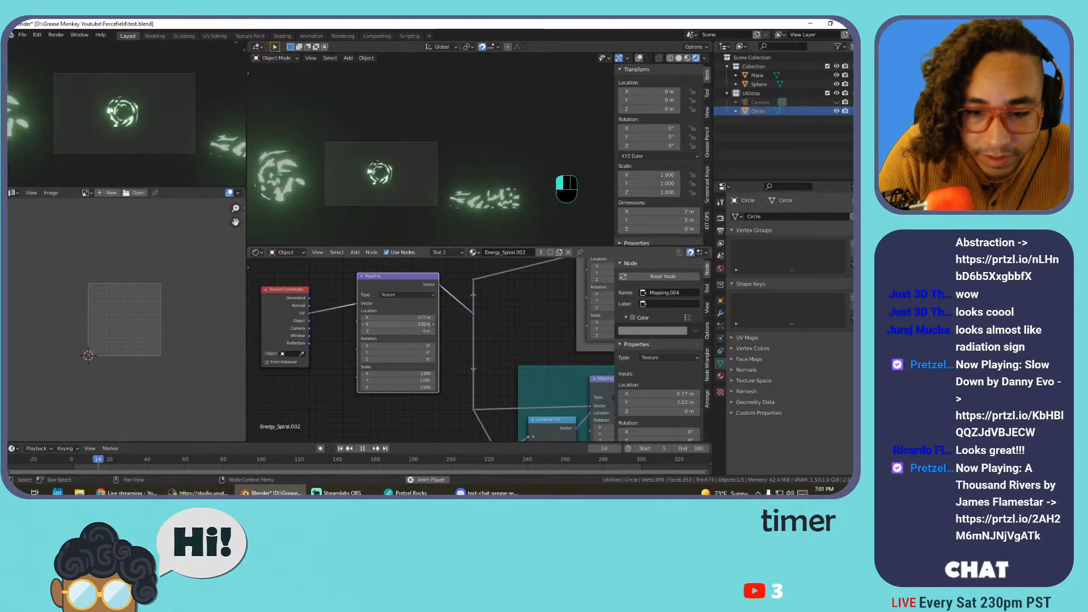
left_click_drag(399, 324, 422, 324)
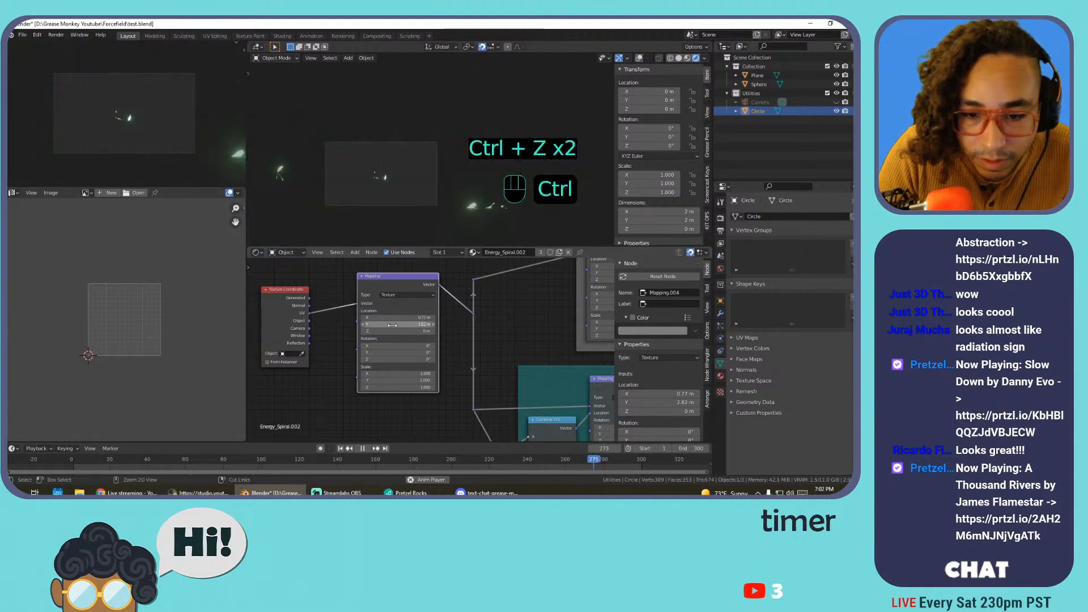
key("ctrl+z")
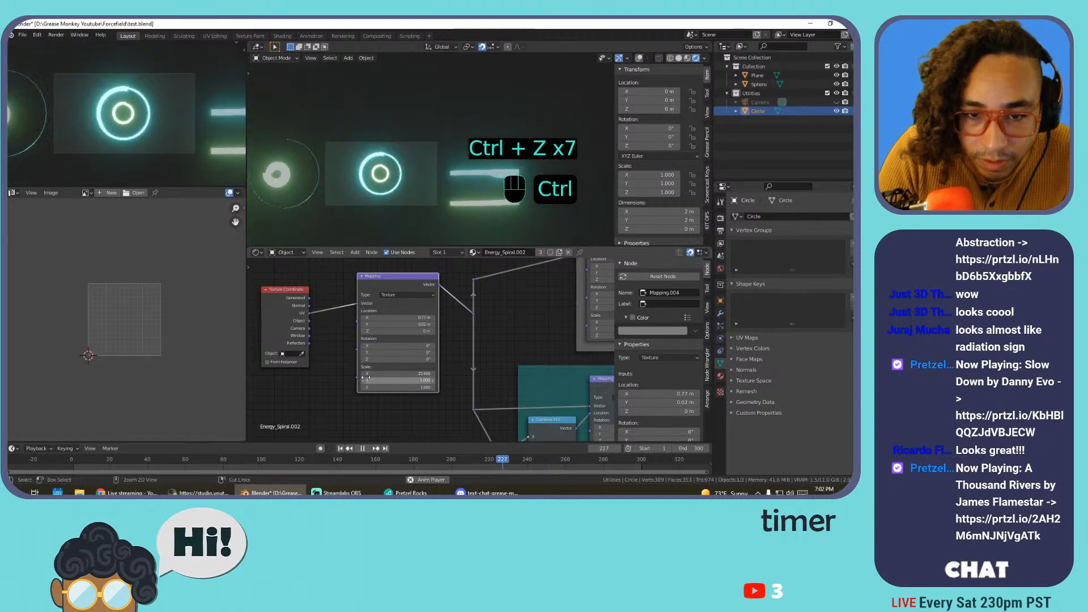
Set the duplicated Mapping node to Point with scale 12.2 on all axes and Y location -18.6 m, and preview the rings
left_click(398, 294)
left_click(399, 300)
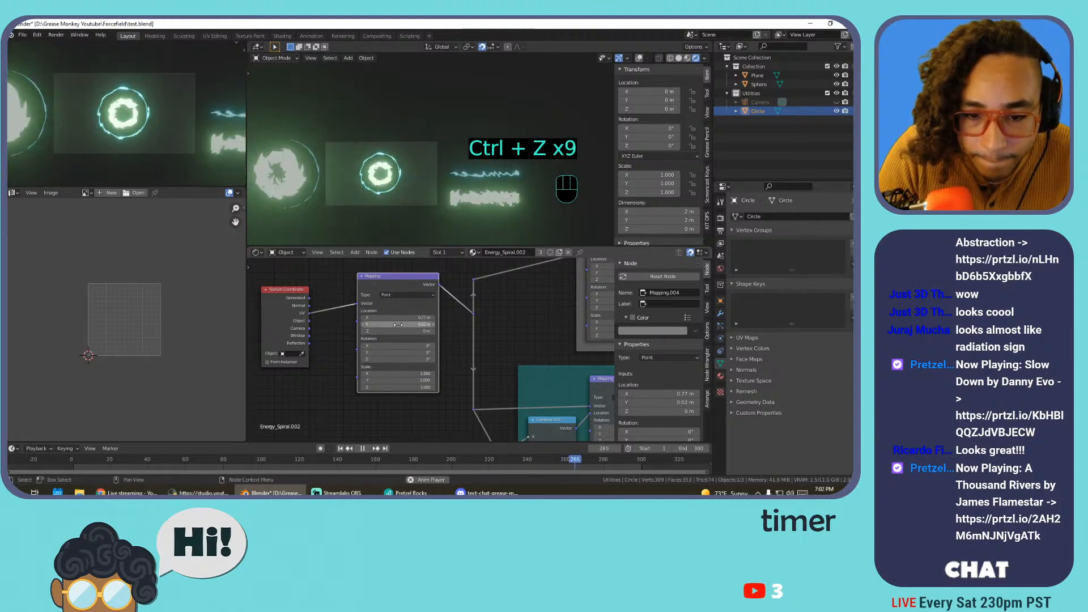
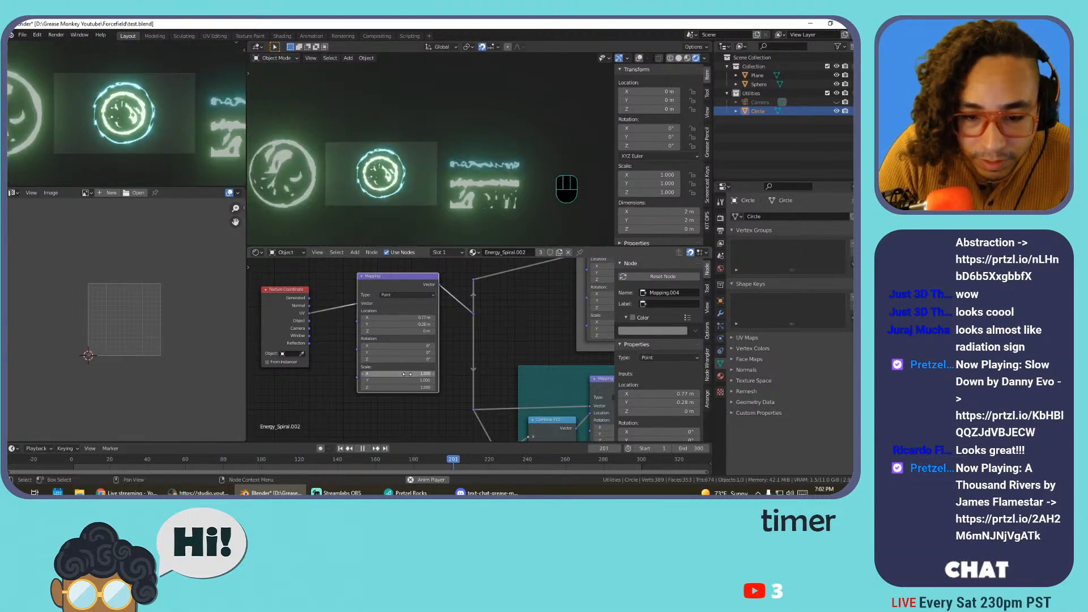
mouse_move(399, 374)
left_mouse_down()
mouse_move(448, 388)
mouse_move(382, 387)
left_mouse_up()
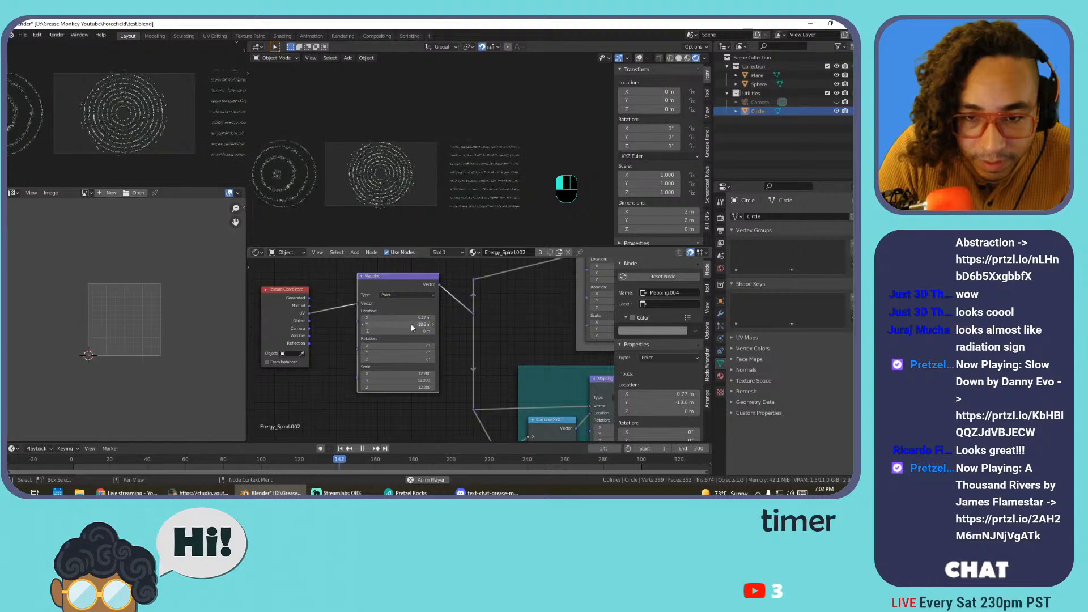
key("space")
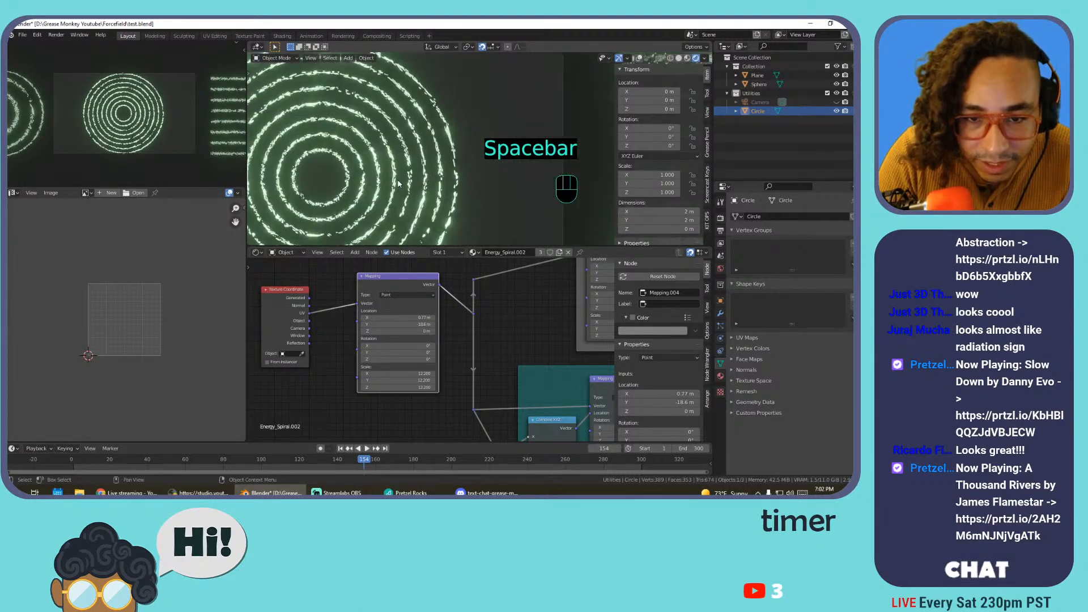
middle_click_drag(385, 191, 488, 165, "shift")
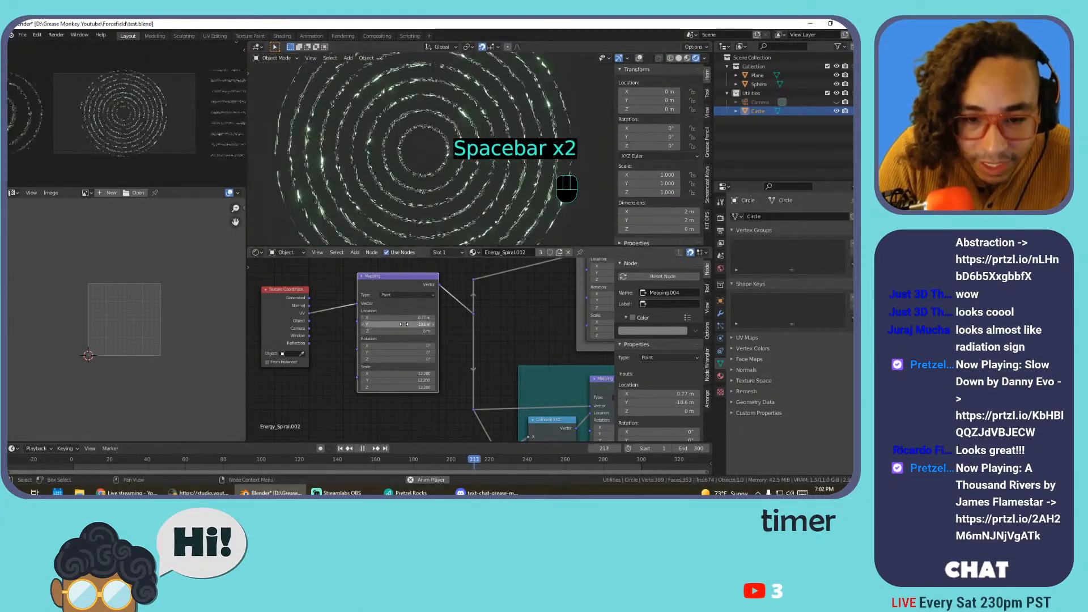
Try X location 5.47 m, Y location -1.18 m and scale 1.7 on all axes for the shared Mapping node, and preview the animation
left_click_drag(431, 324, 521, 324)
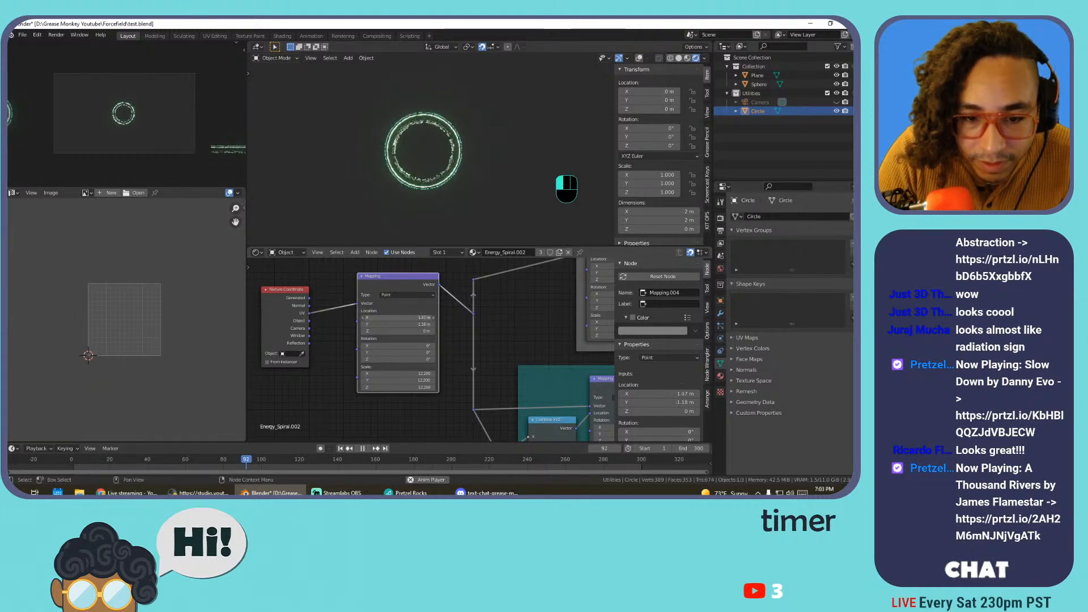
left_click_drag(398, 374, 345, 373)
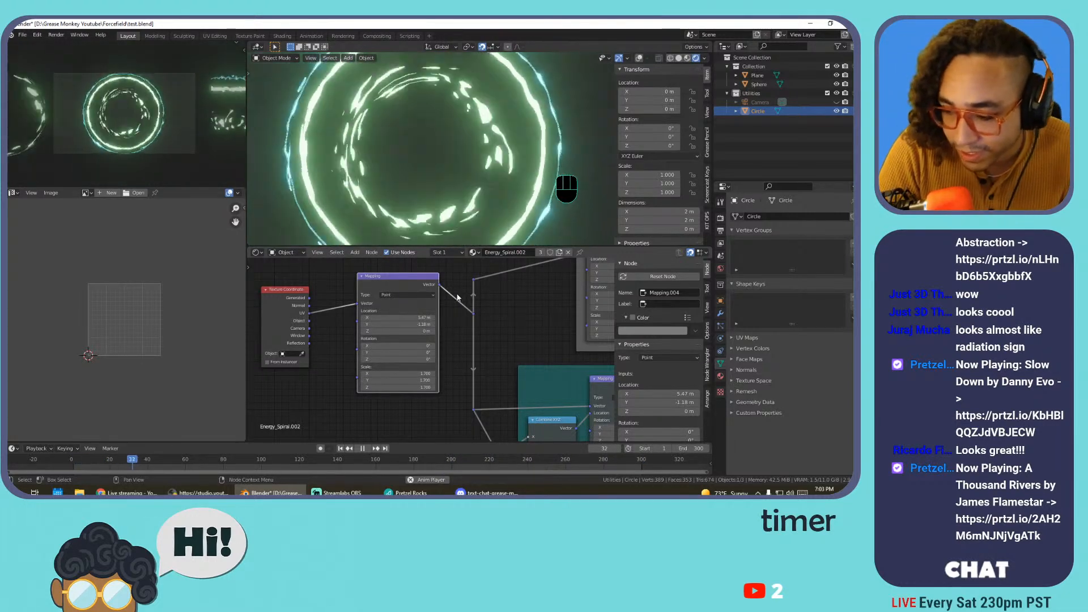
key("space")
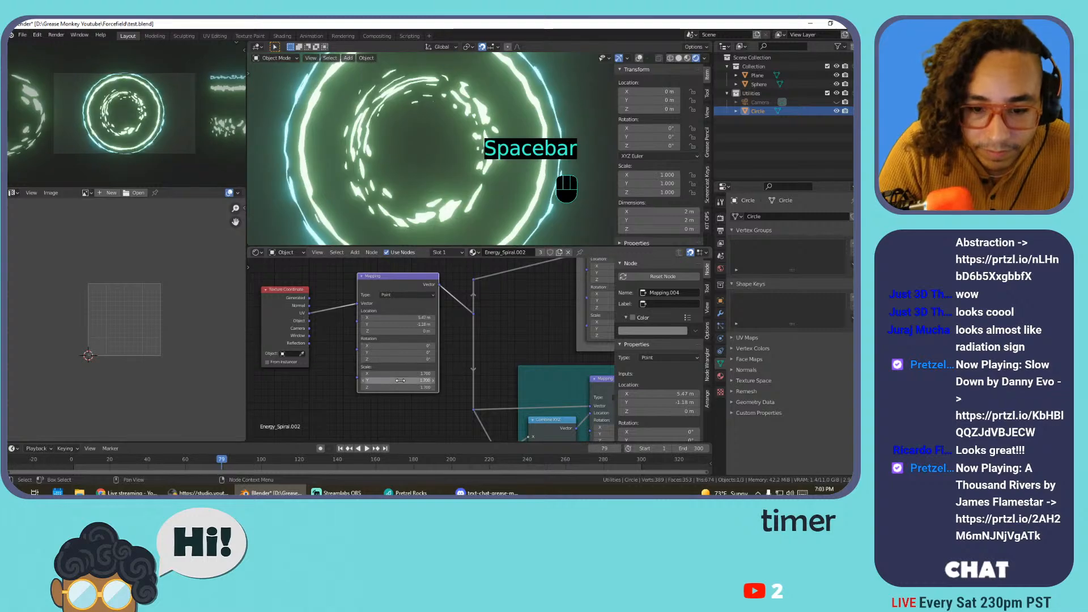
key("ctrl+z")
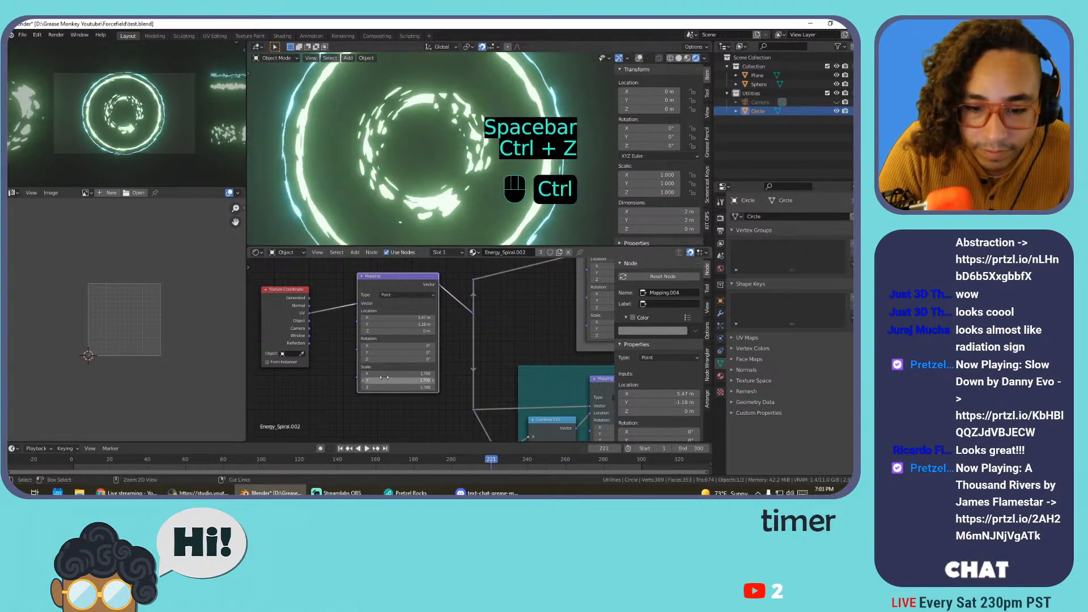
key("space")
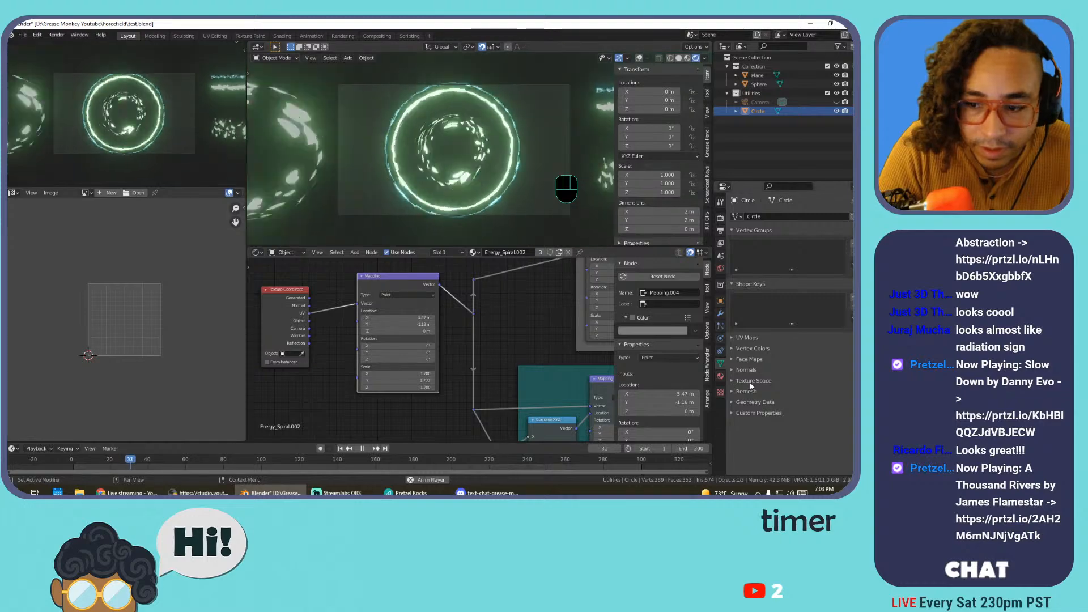
Display the Energy_Spiral.002 material settings, and set the shared Mapping node's Y location to -1 m and X location to 0 m
left_click(721, 376)
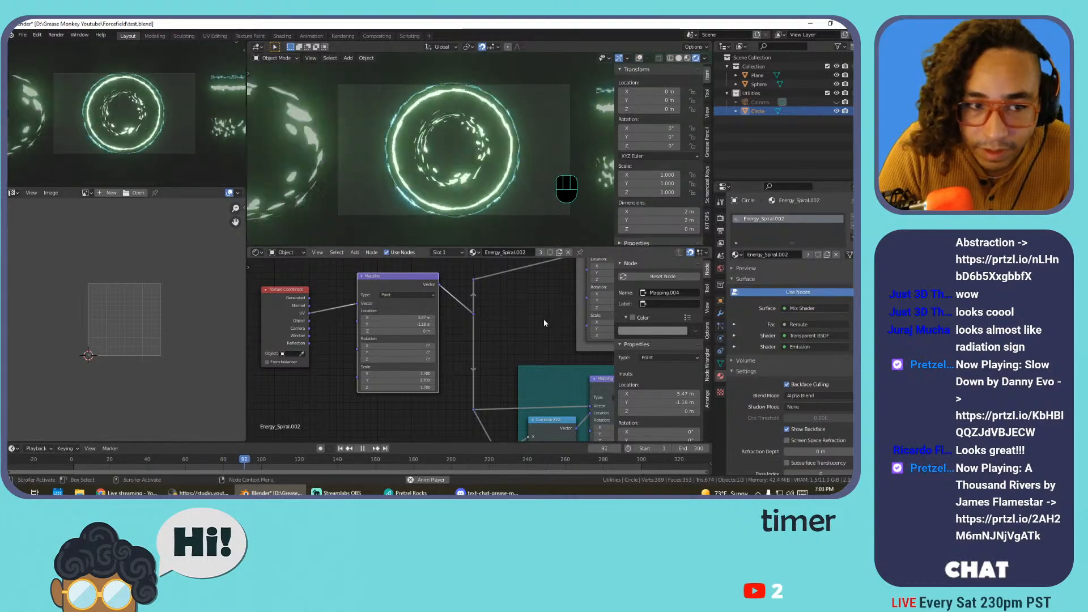
left_click_drag(399, 317, 442, 318)
key("ctrl+z")
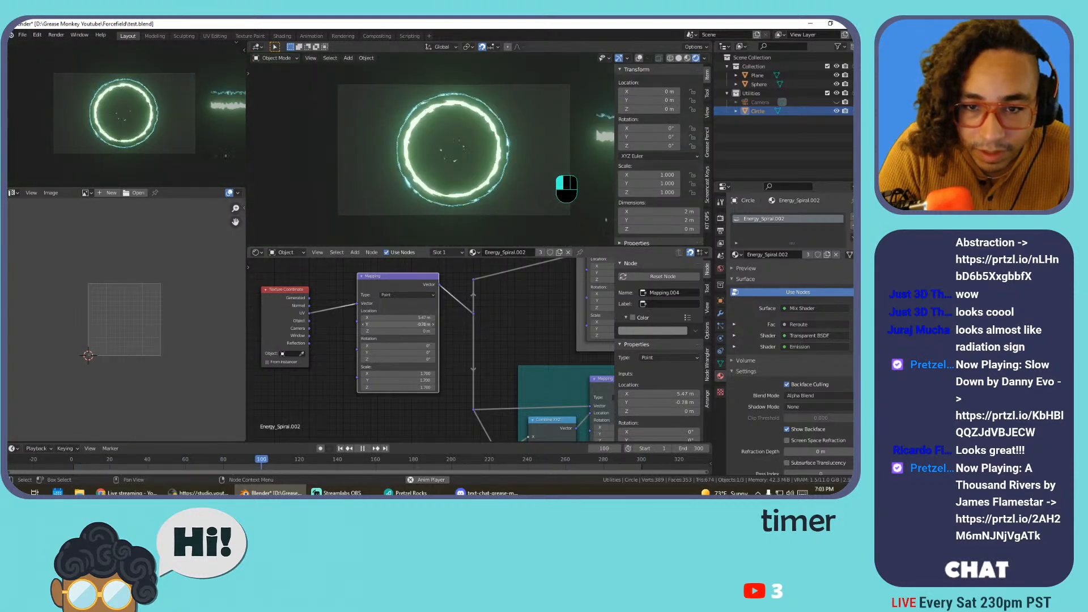
left_click(419, 325)
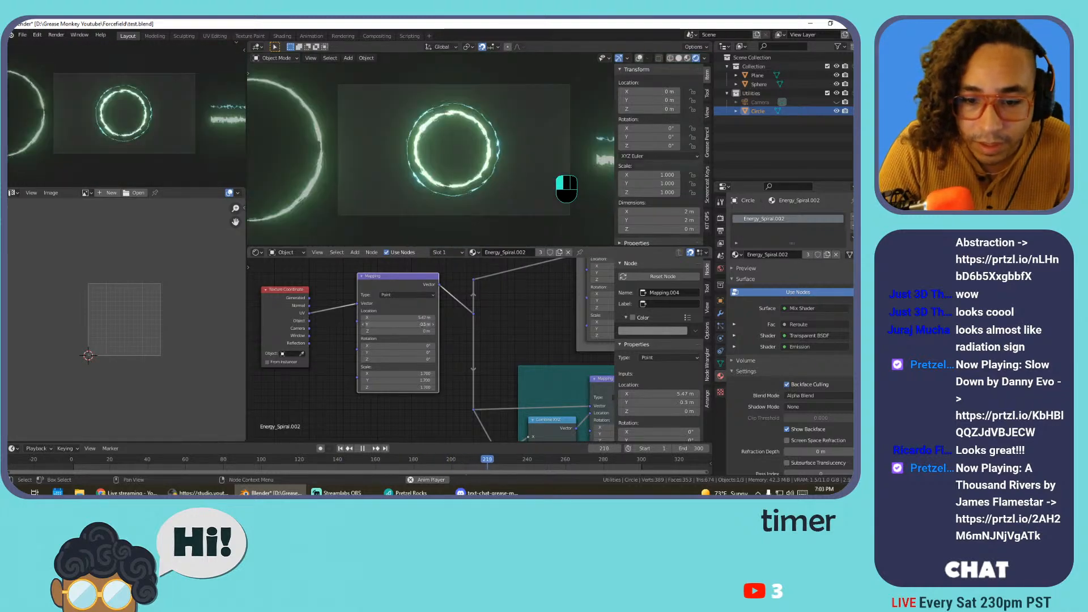
type("-1")
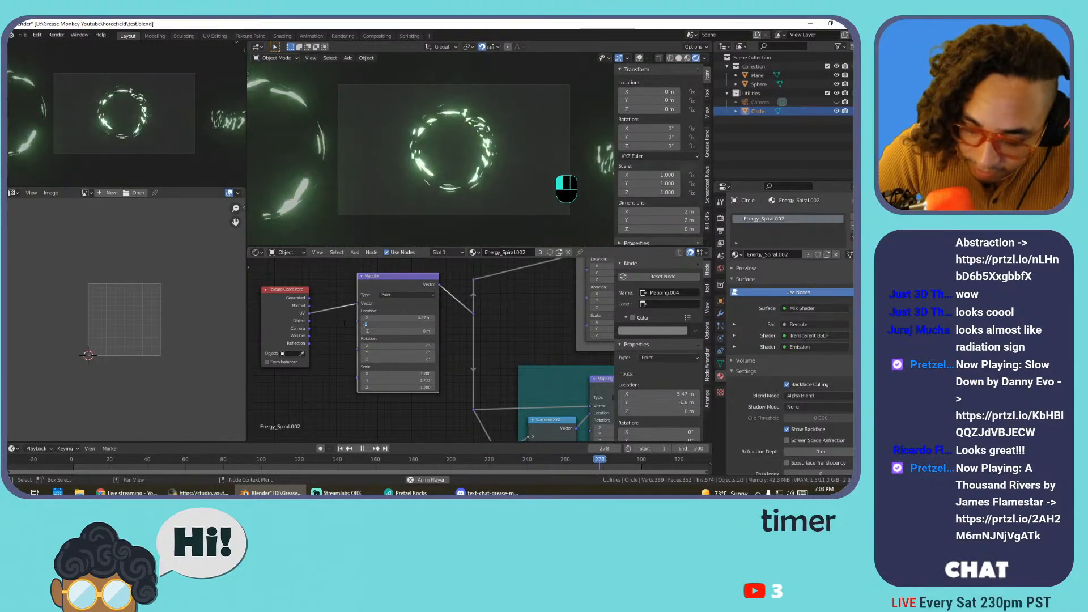
key("Return")
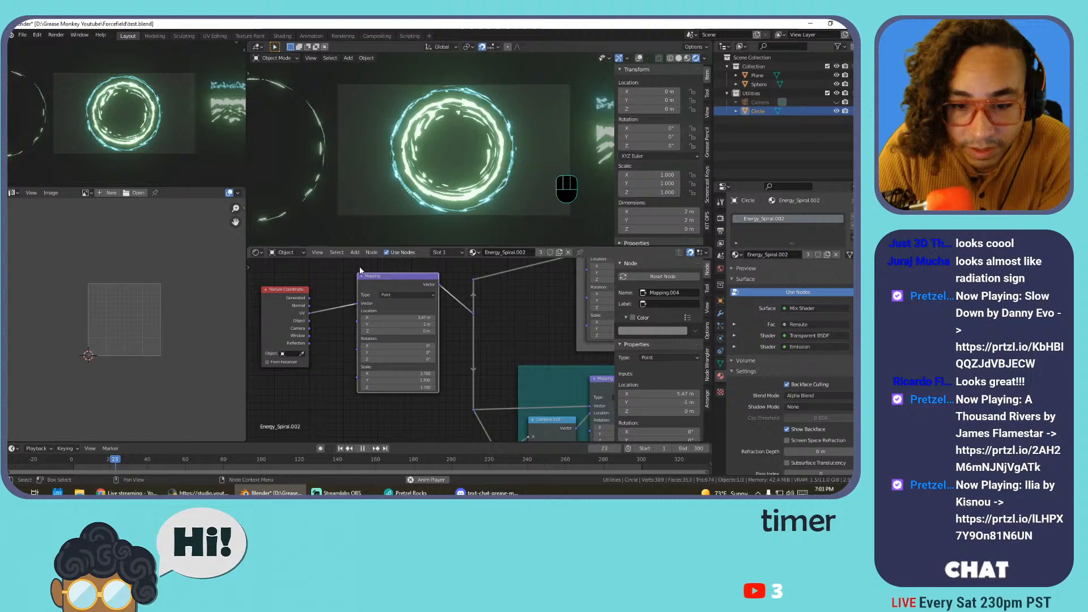
left_click(386, 317)
type("0")
key("Return")
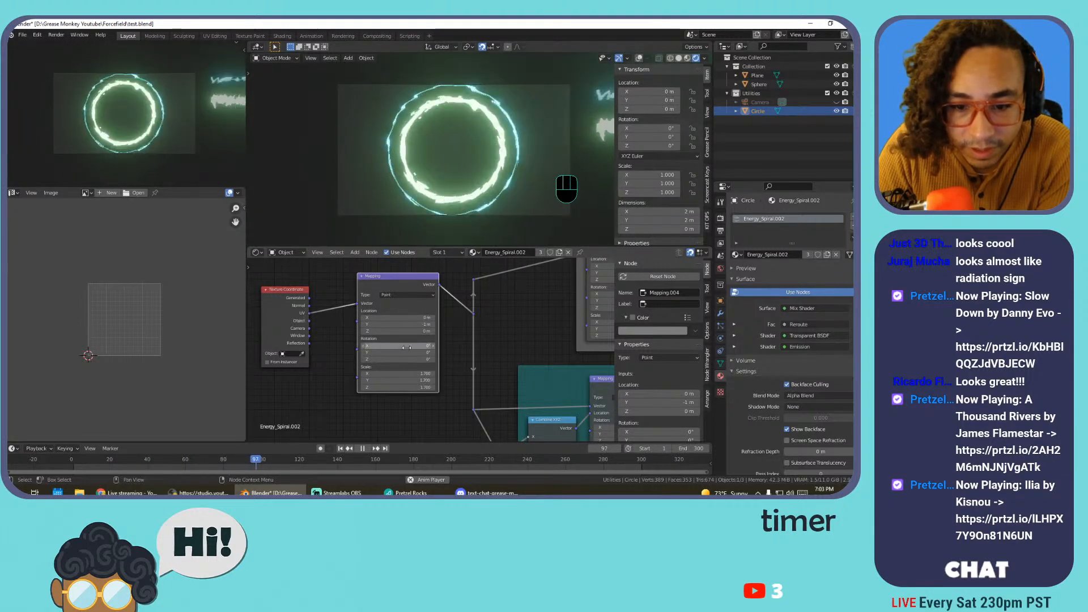
Set the shared Mapping node's scale to 1 on all axes and its Y location to -0.3 m
left_click_drag(411, 364, 413, 387)
right_click(412, 378)
type("1")
key("Return")
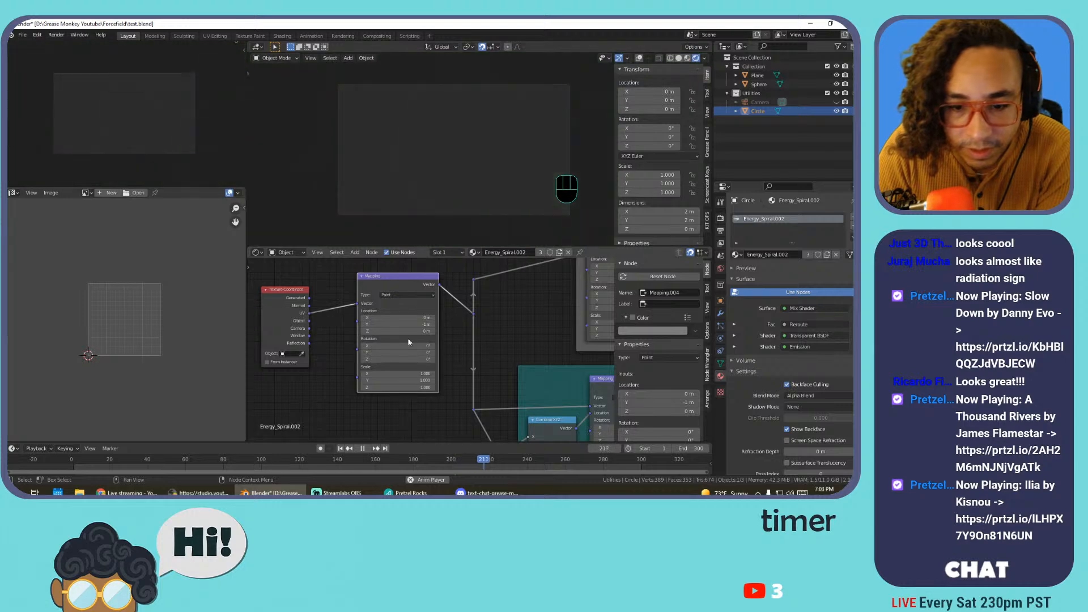
left_click_drag(406, 324, 410, 324)
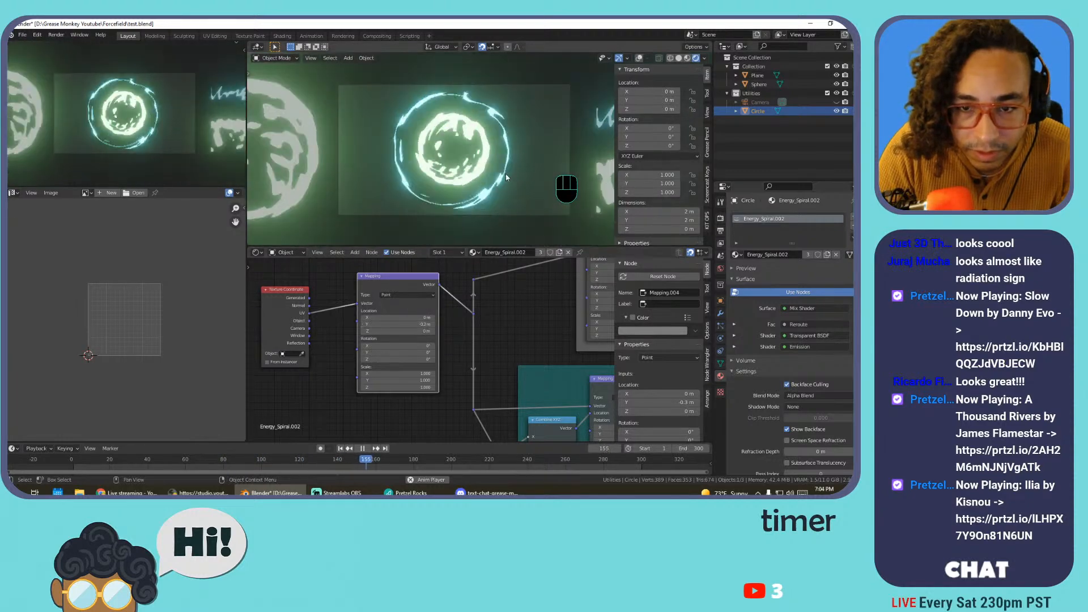
Replace the Gradient Texture in the Line Across frame with a Musgrave Texture
scroll(506, 173, "down", 2)
middle_click_drag(558, 352, 367, 314)
scroll(380, 320, "down", 1)
middle_click_drag(552, 406, 445, 372)
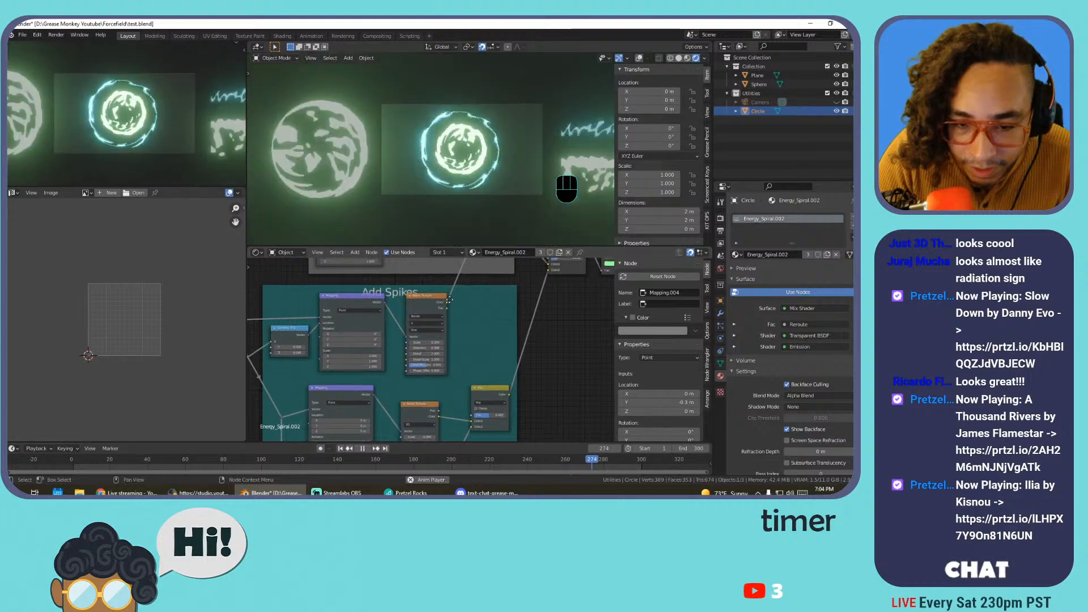
middle_click_drag(448, 295, 429, 390)
middle_click_drag(451, 317, 467, 200)
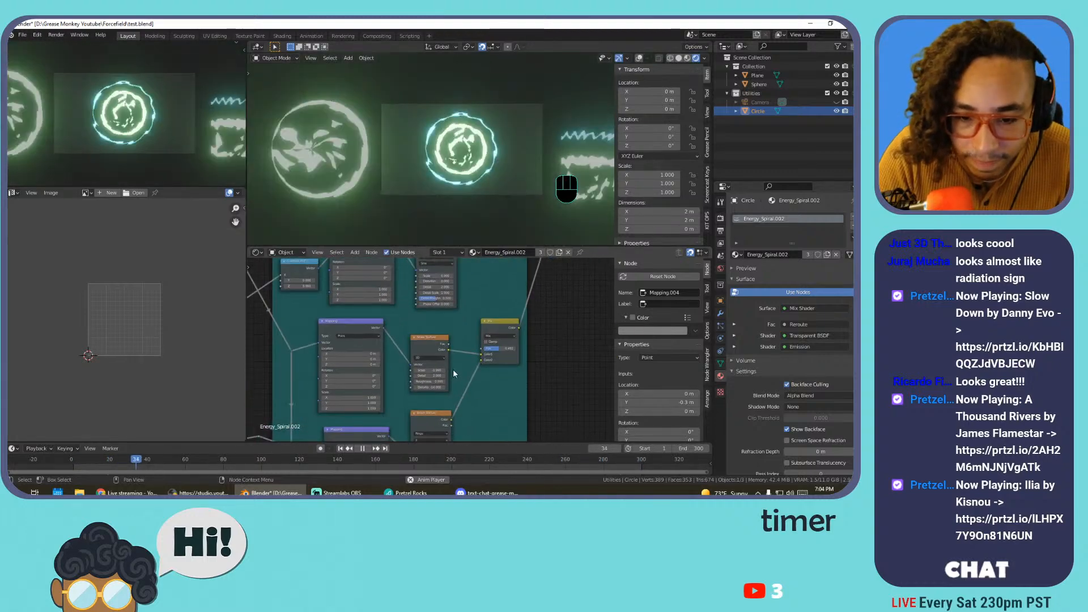
mouse_move(454, 389)
middle_mouse_down()
mouse_move(484, 324)
mouse_move(440, 391)
middle_mouse_up()
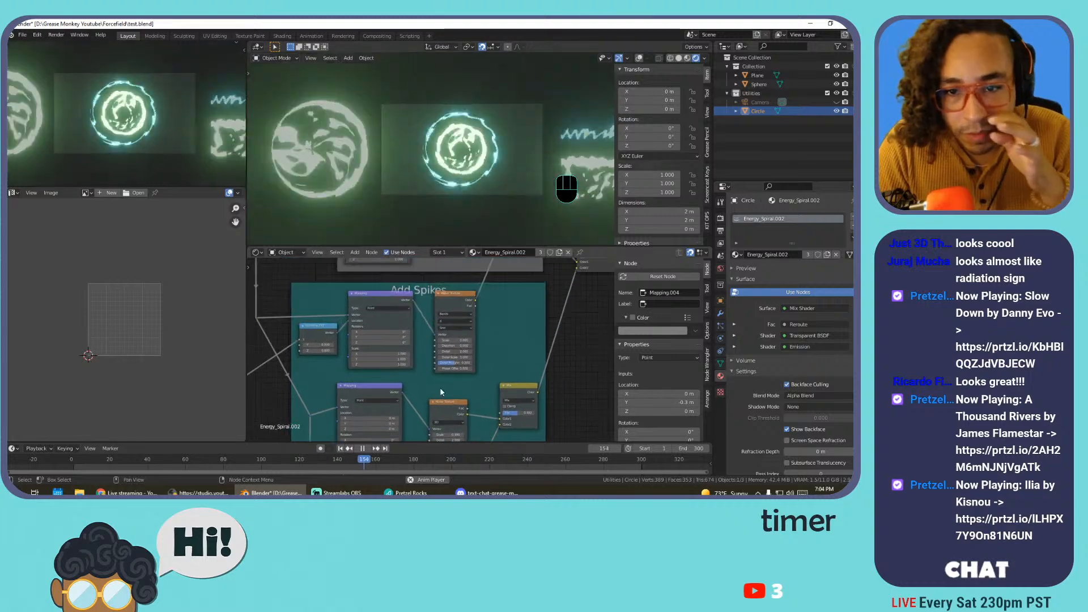
middle_click_drag(442, 300, 452, 410)
scroll(452, 317, "up", 3)
left_click(462, 318)
key("shift+s")
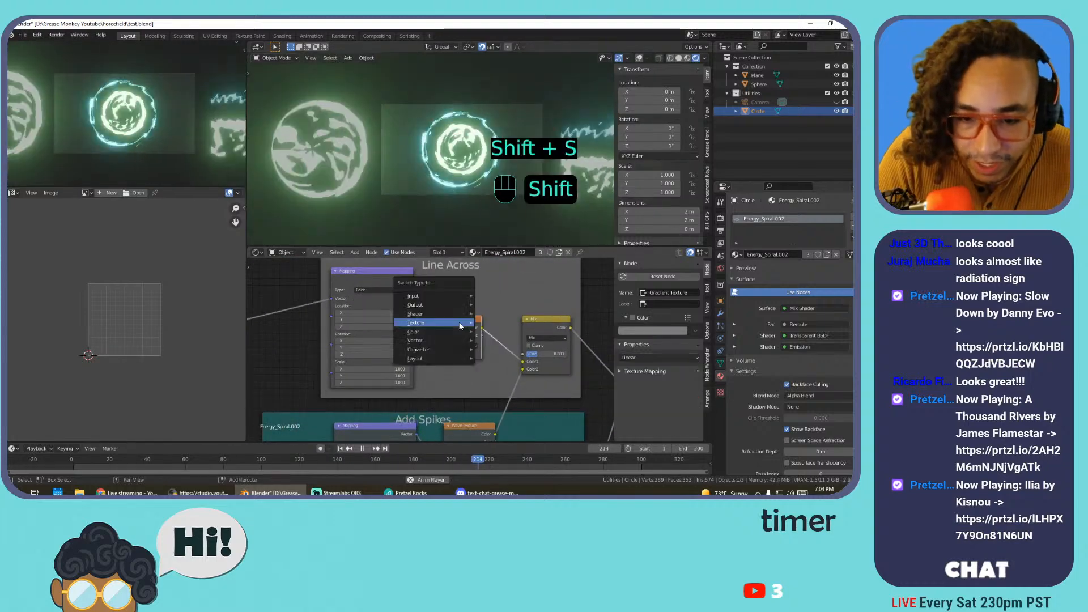
mouse_move(460, 326)
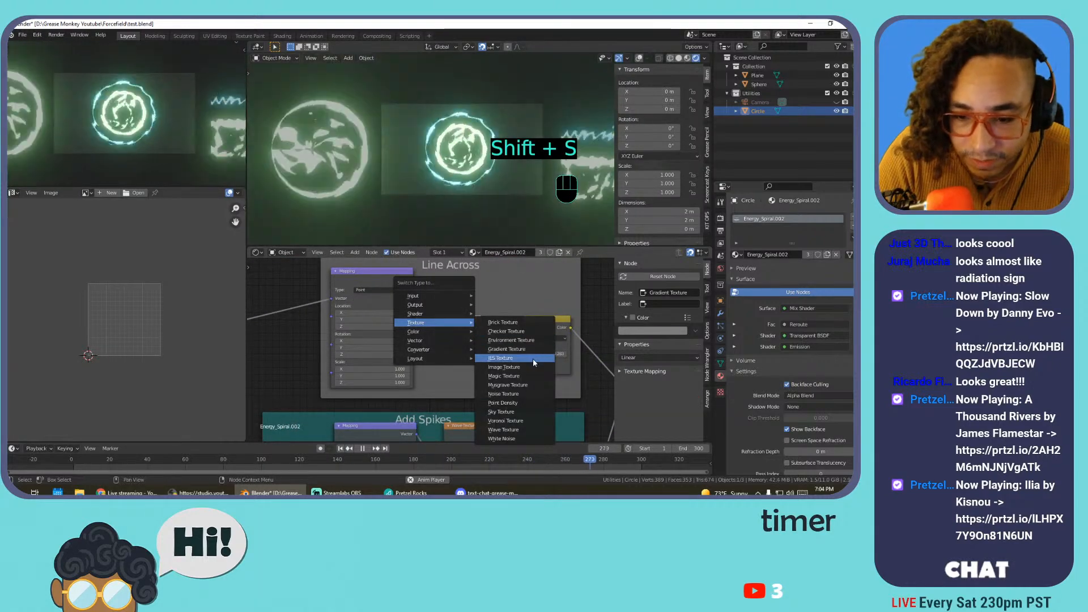
left_click(507, 384)
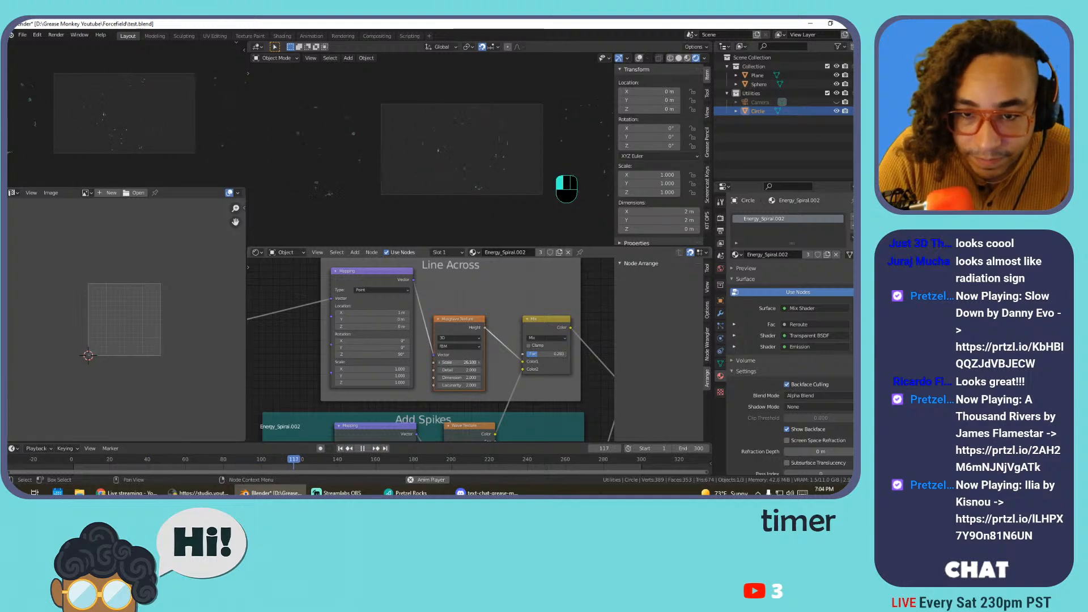
Undo the trial Scale change on the Musgrave Texture and mute the shared Mapping node
key("ctrl+z")
key("ctrl+z")
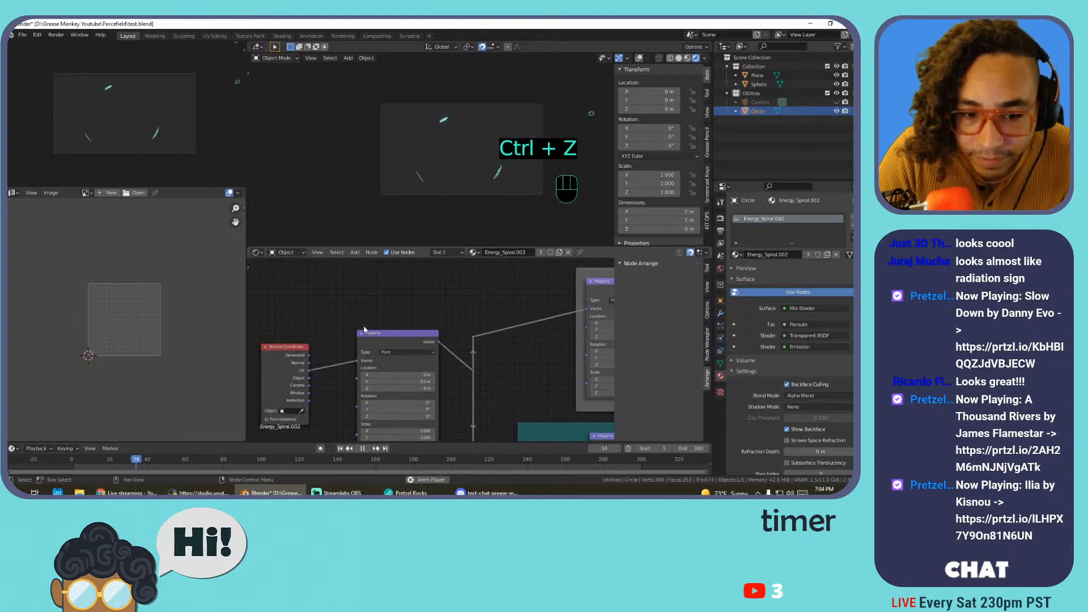
key("m")
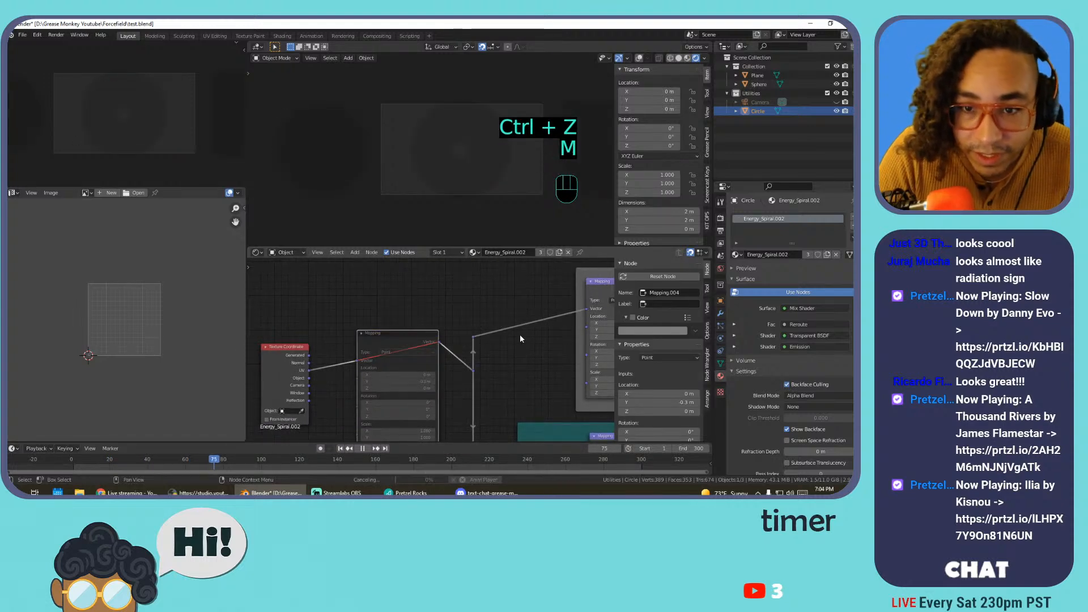
Try other values on the Musgrave Texture in the Line Across frame, such as a higher Scale, and undo the trial changes
middle_click_drag(544, 322, 297, 305)
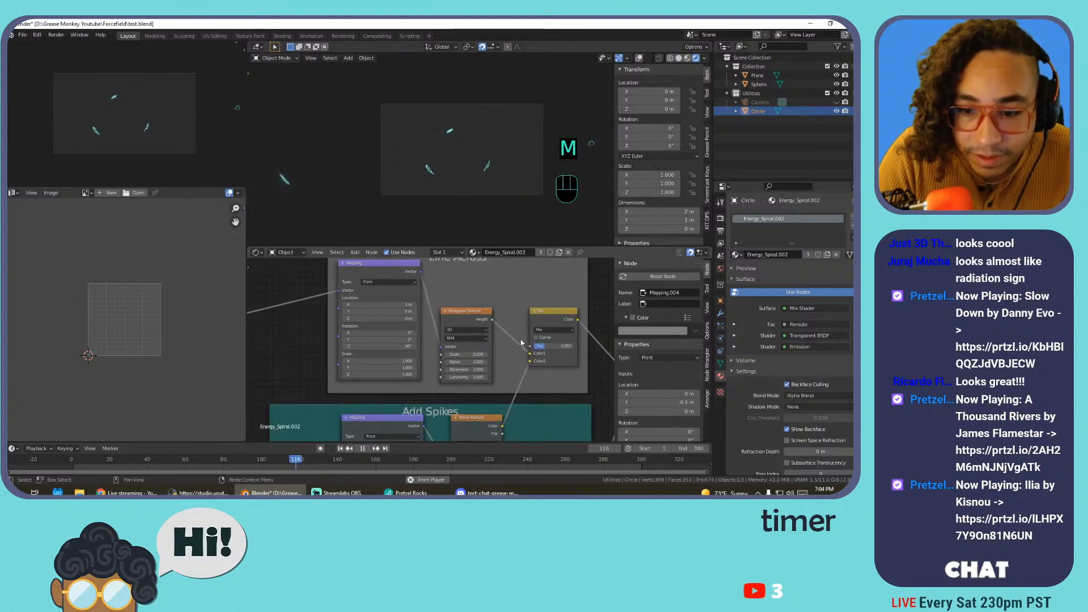
middle_click_drag(521, 342, 418, 345)
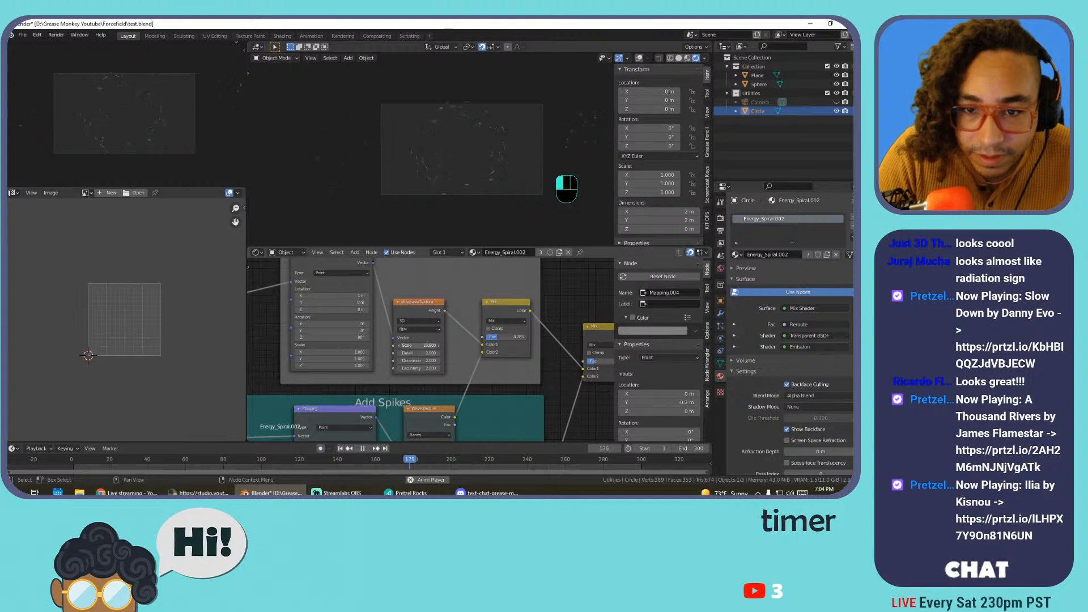
key("ctrl+z")
key("ctrl+z")
key("ctrl+z")
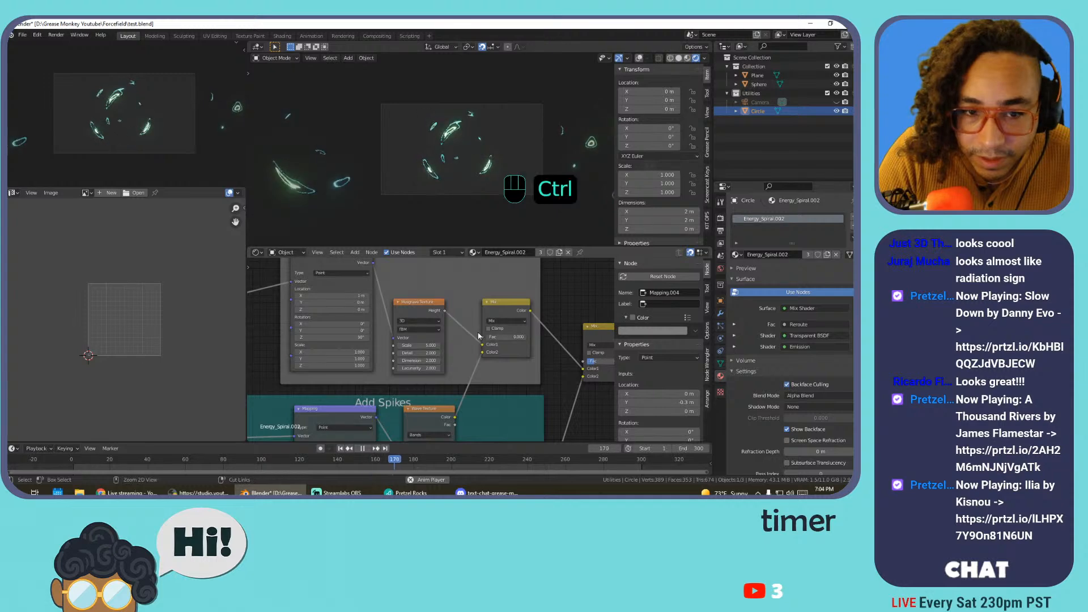
key("ctrl+z")
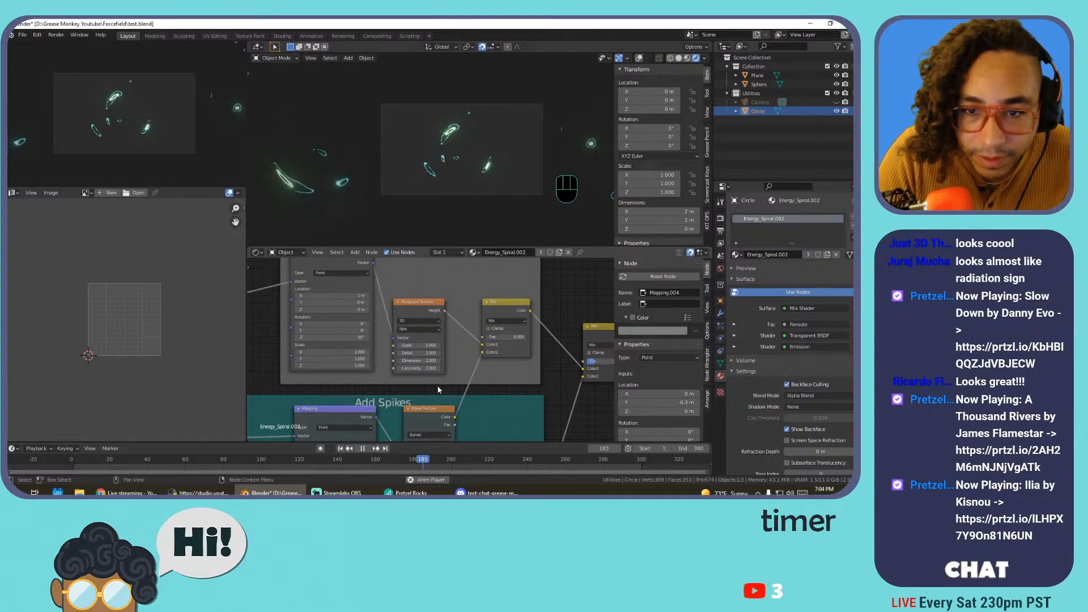
Try different Scale values on the Wave and Noise textures in the Add Spikes frame, undoing each trial
middle_click_drag(438, 389, 441, 299)
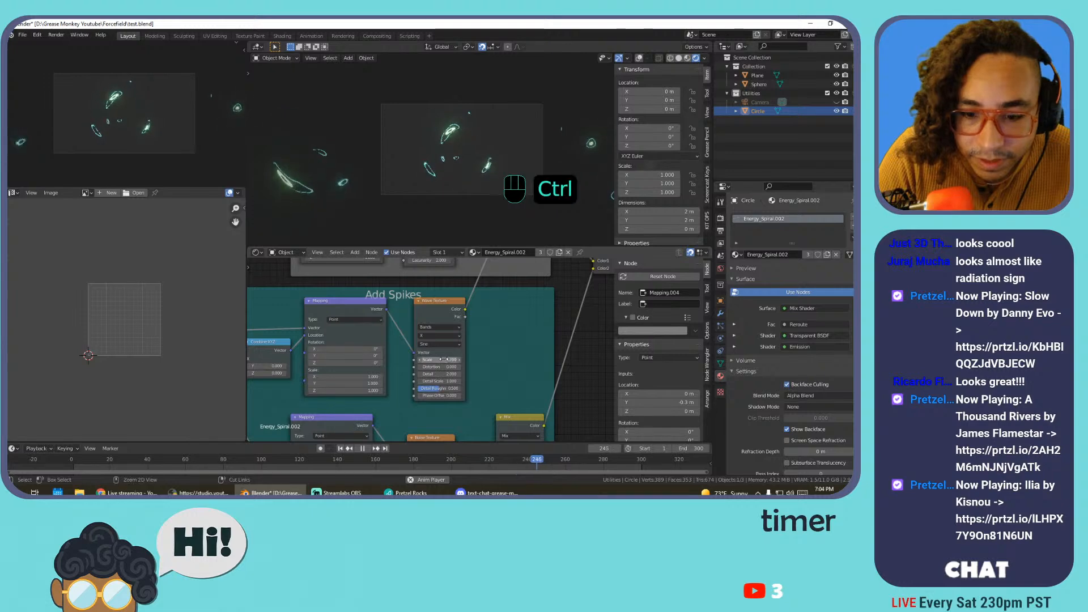
key("ctrl+z")
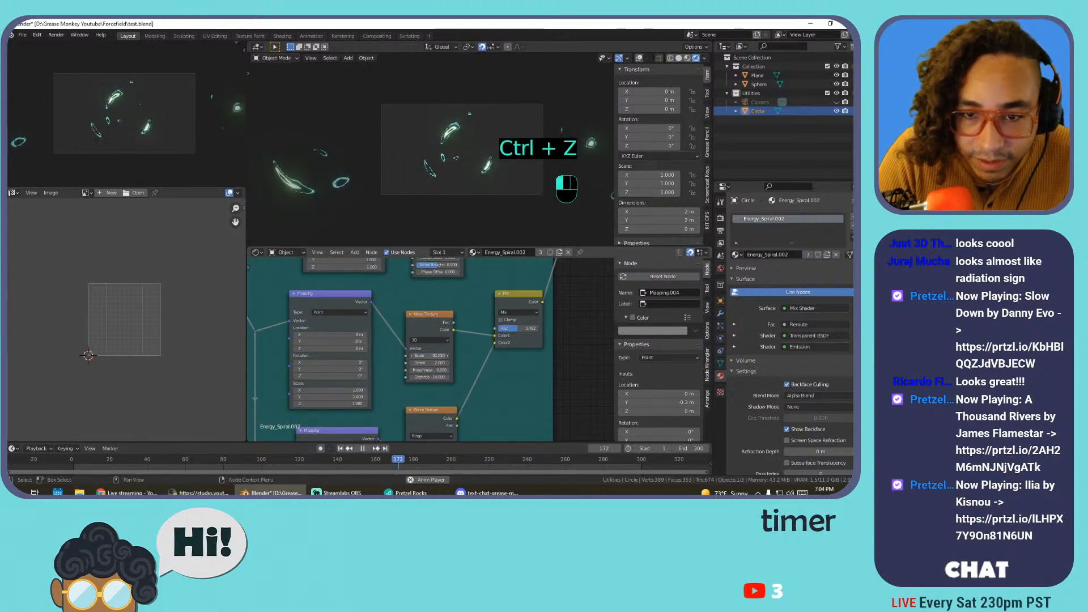
key("ctrl+z")
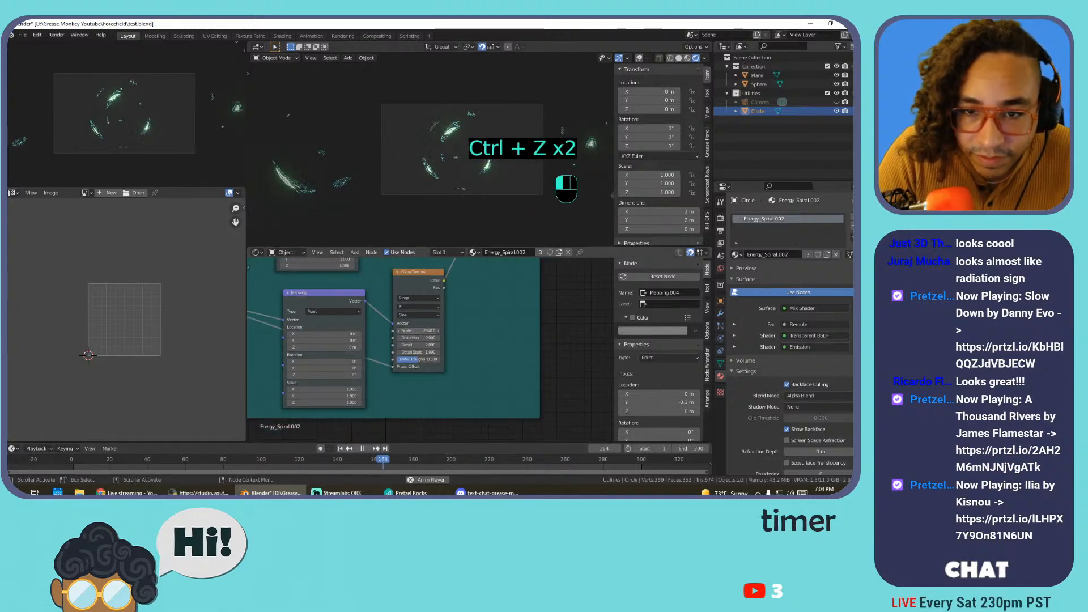
key("ctrl+z")
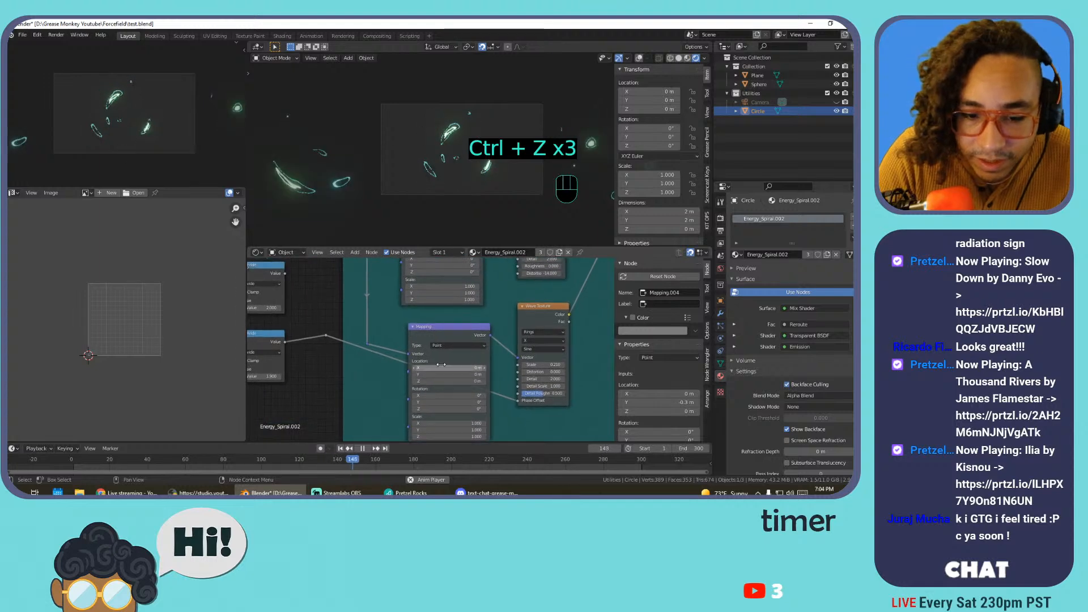
Try different location values on the Mapping node feeding the Noise Texture in the Add Spikes frame, and undo them
middle_click_drag(533, 260, 492, 328)
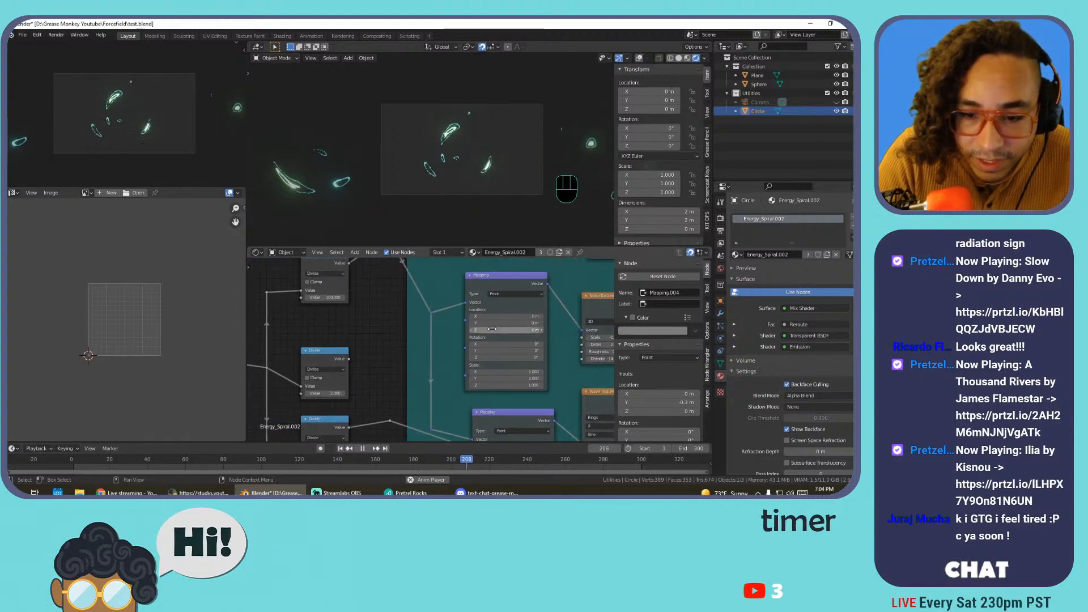
key("ctrl+z")
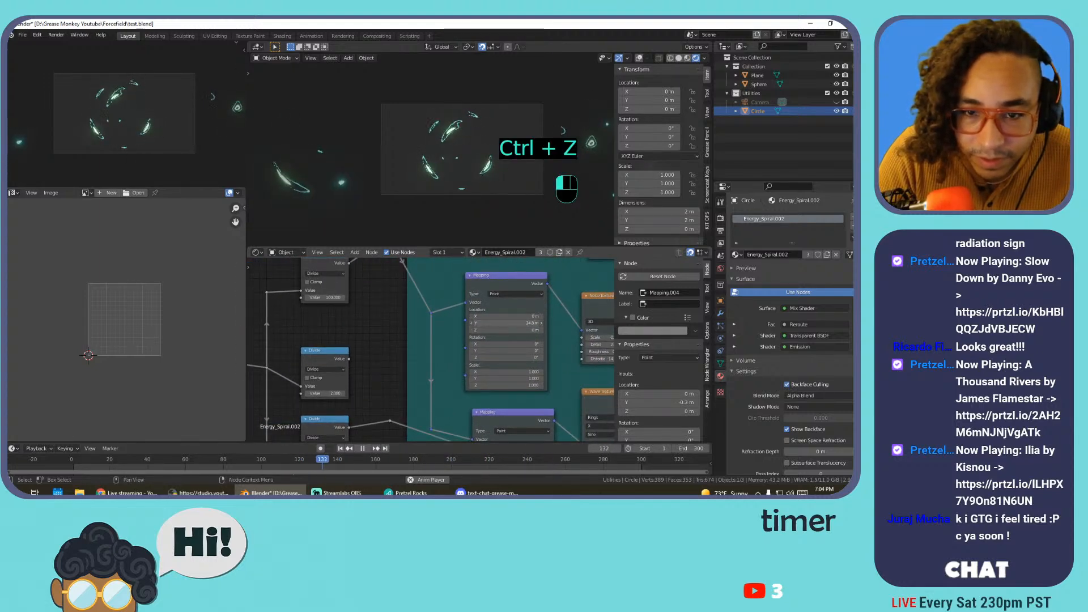
key("ctrl+z")
key("ctrl+z")
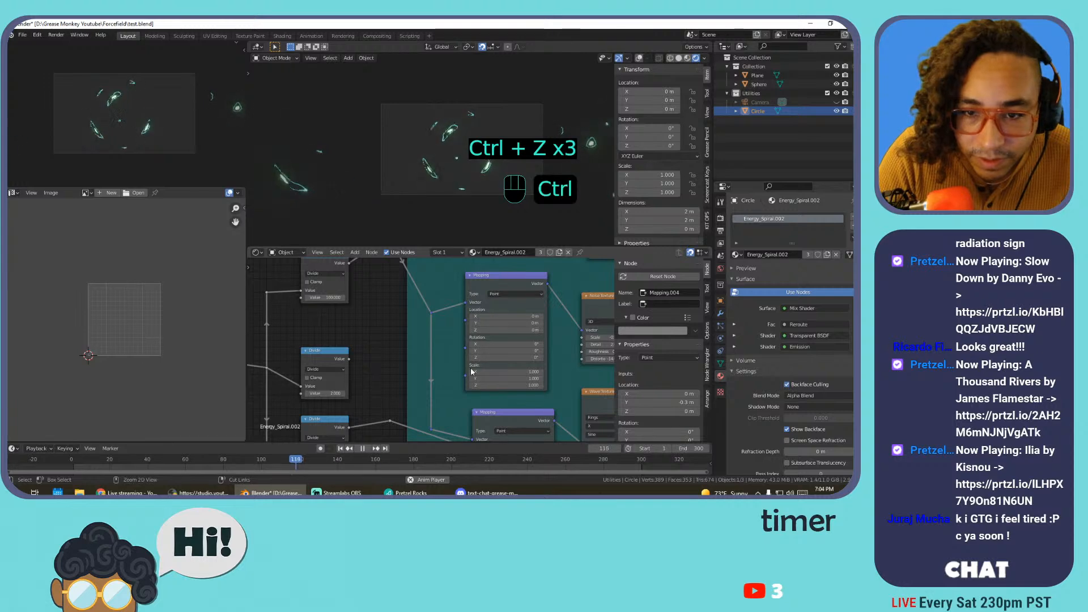
Try other Combine XYZ values and a Y rotation on the uppermost Mapping node in the Add Spikes frame, and undo them
key("ctrl+z")
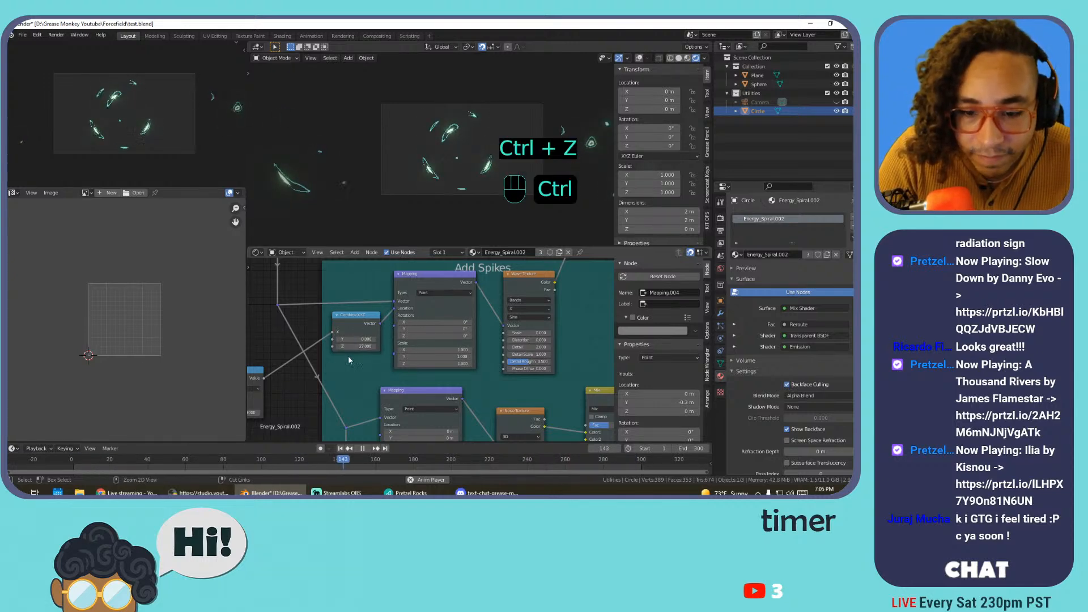
key("ctrl+z")
key("ctrl+z")
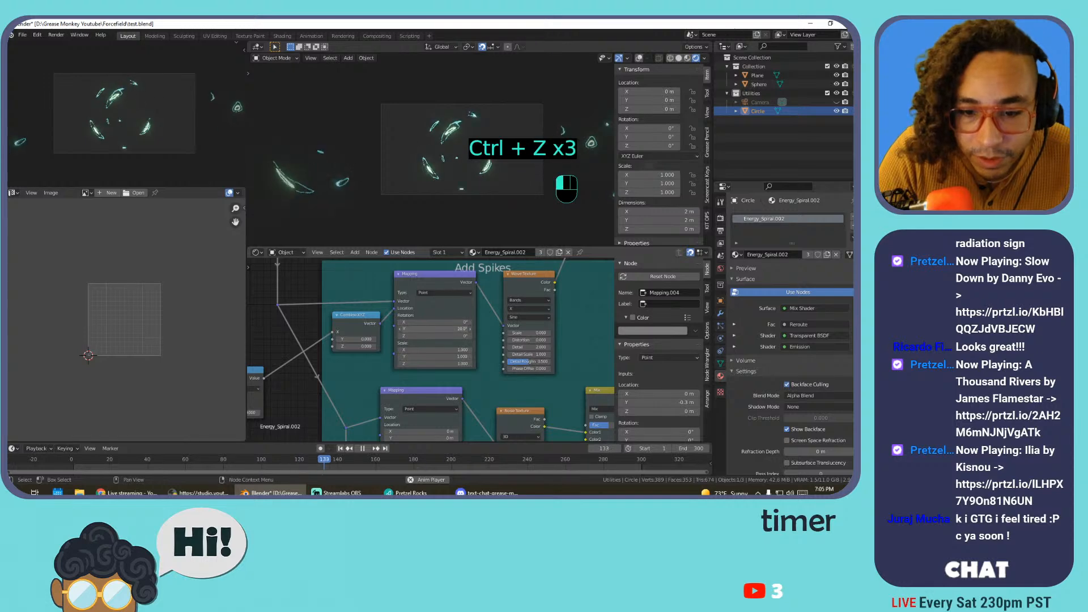
key("ctrl+z")
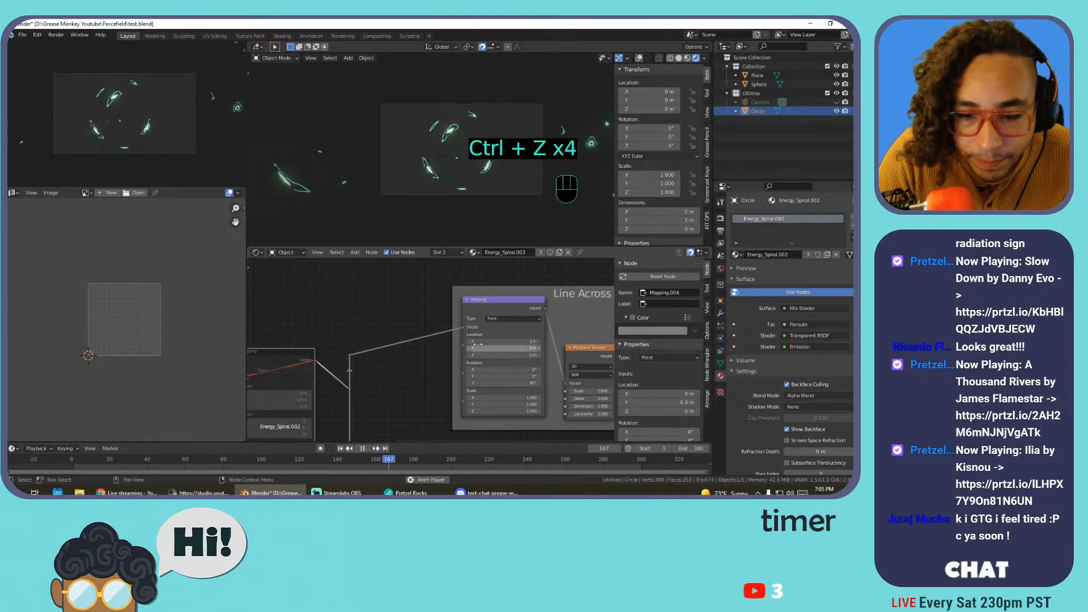
Try other location and scale values on the Mapping node in the Line Across frame, and undo each trial
left_click_drag(503, 341, 411, 346)
key("ctrl+z")
key("ctrl+z")
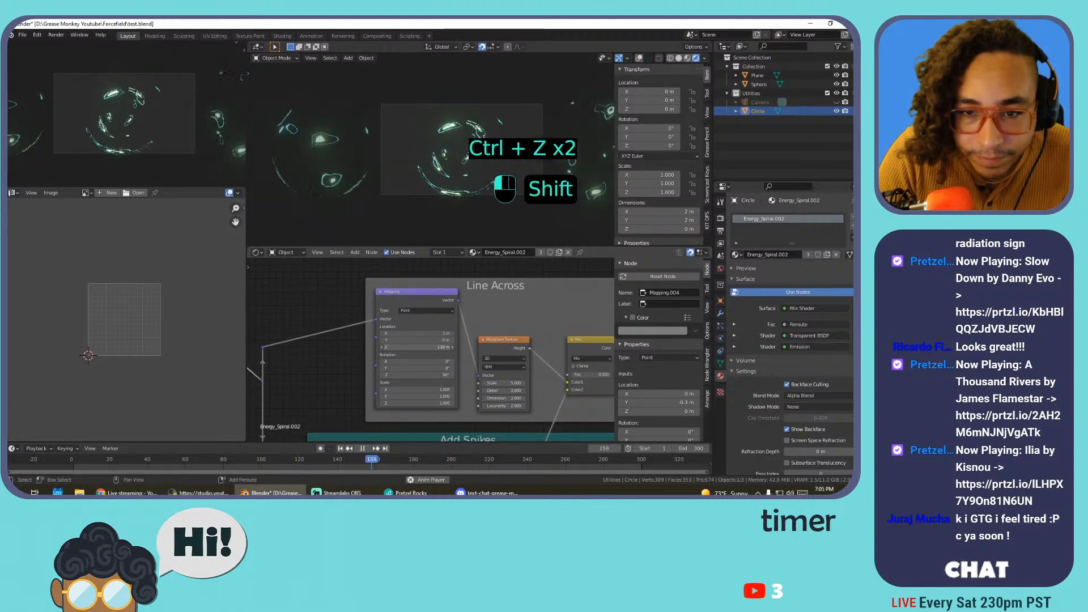
key("ctrl+z")
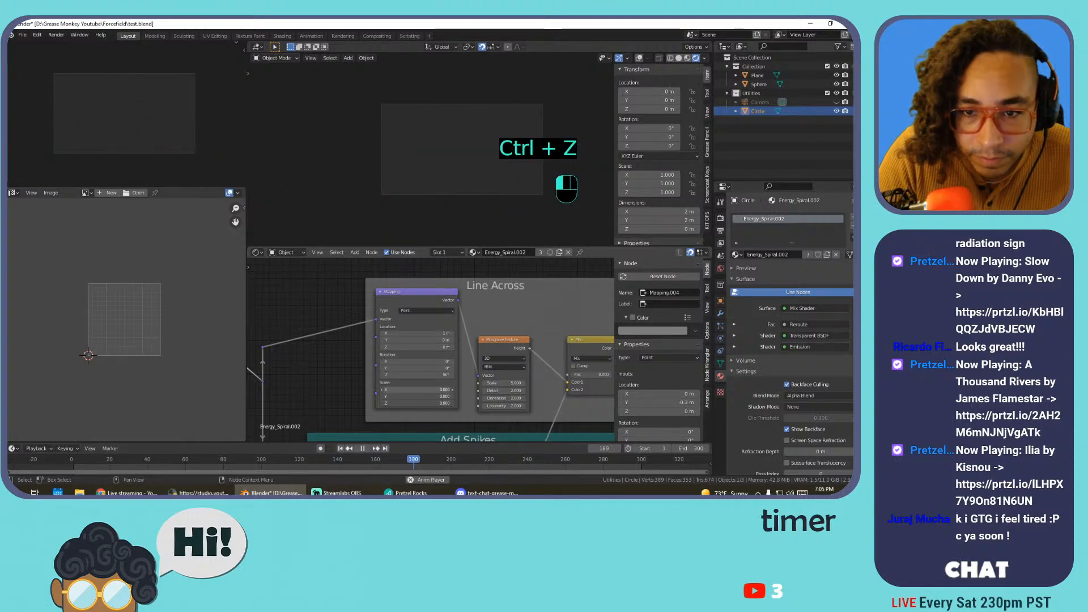
key("ctrl+z")
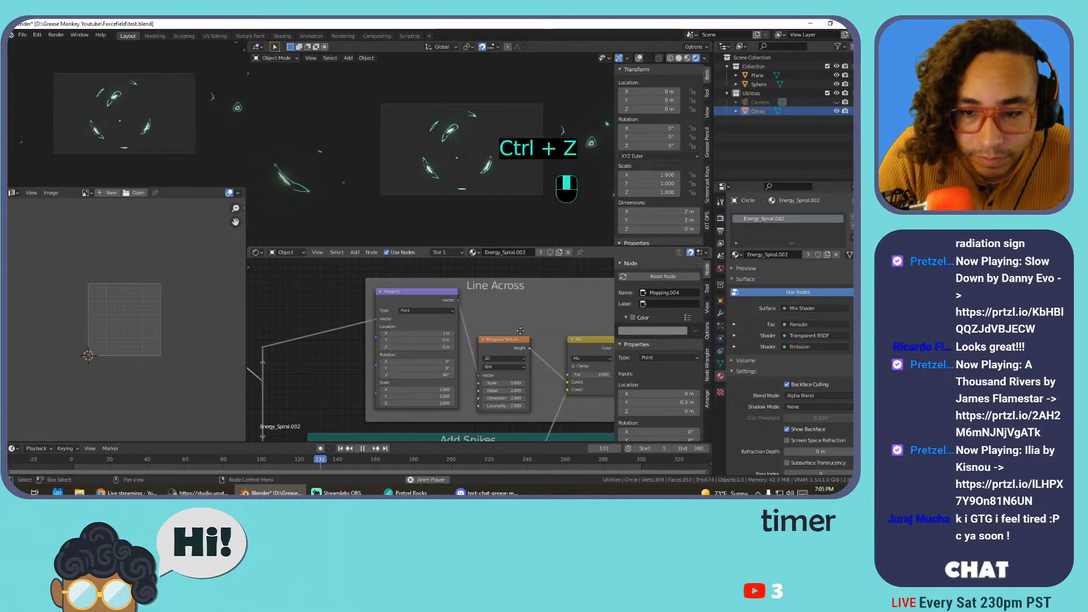
Switch the Musgrave Texture in the Line Across frame to a Wave Texture and move the node higher in the frame
middle_click_drag(520, 330, 363, 332)
left_click(341, 348)
key("shift+s")
mouse_move(340, 348)
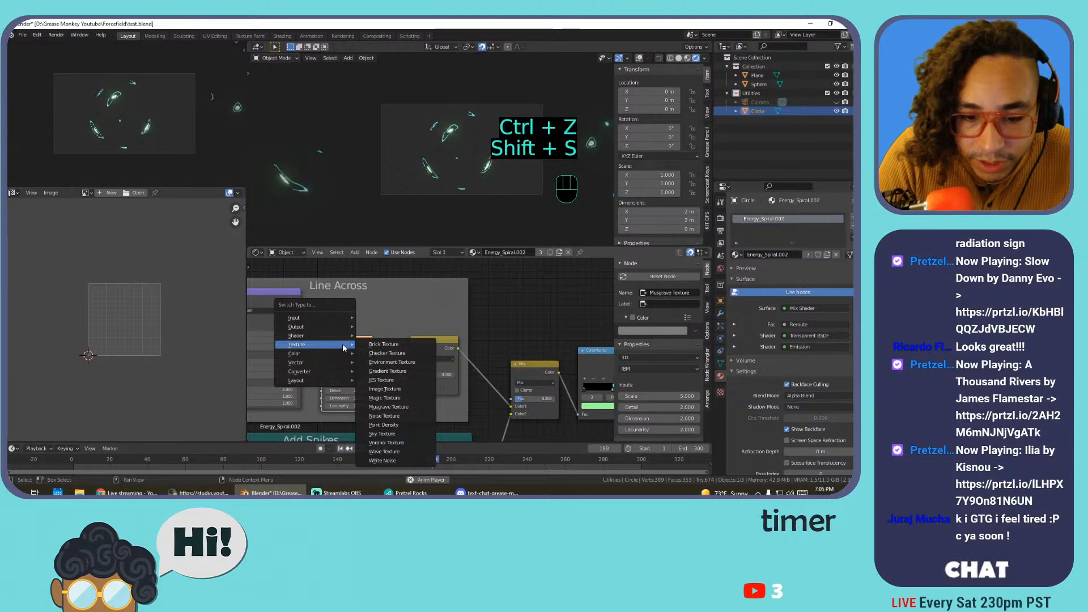
left_click(395, 452)
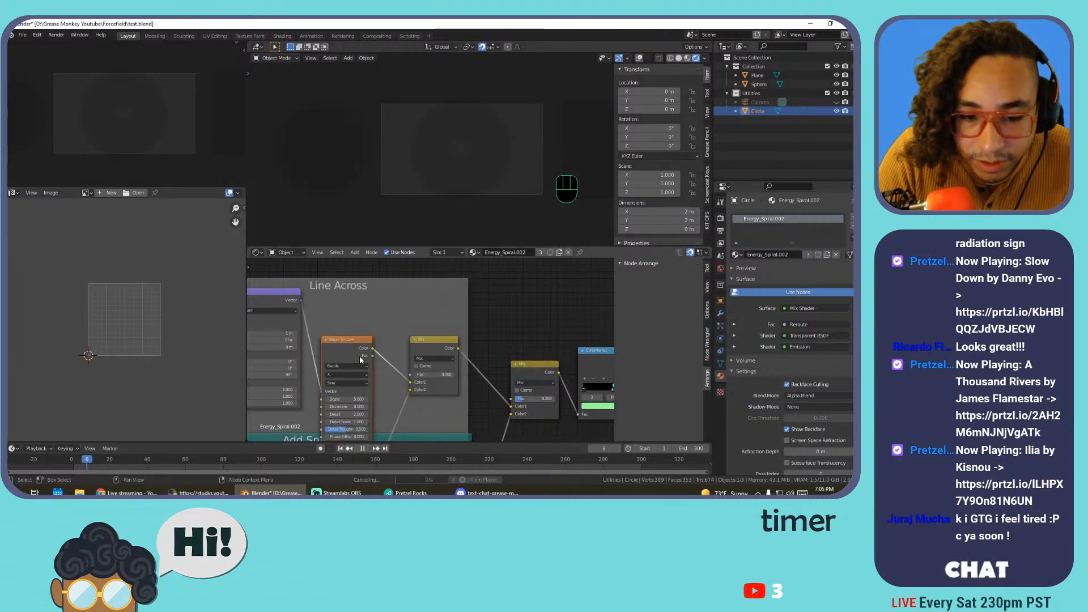
left_click_drag(360, 360, 350, 314)
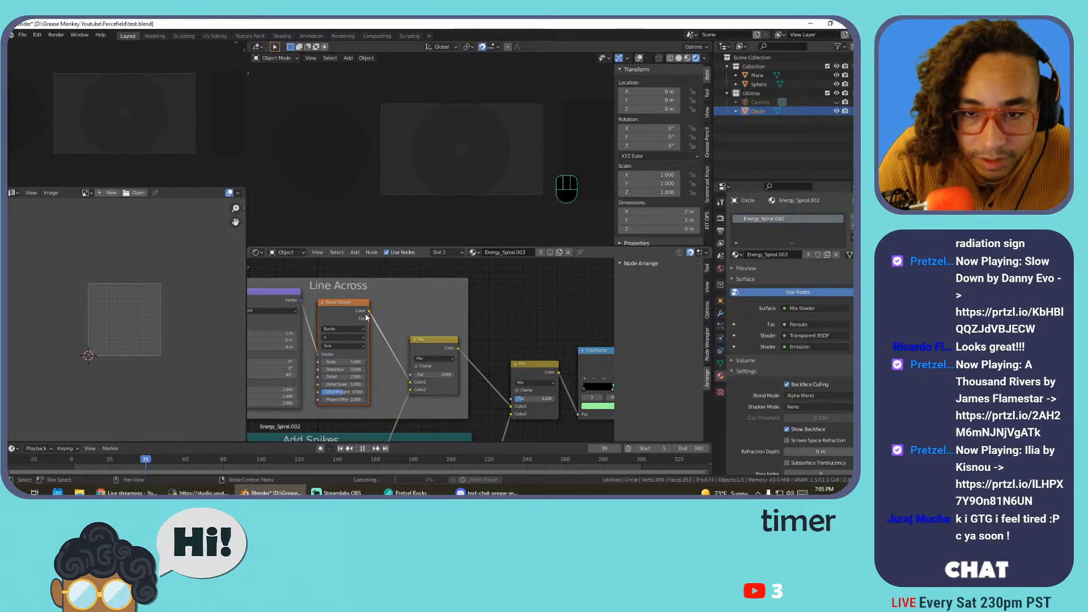
Inspect the wave rings up close and reduce the Line Across Wave Texture's Scale to nearly zero
key("space")
key("space")
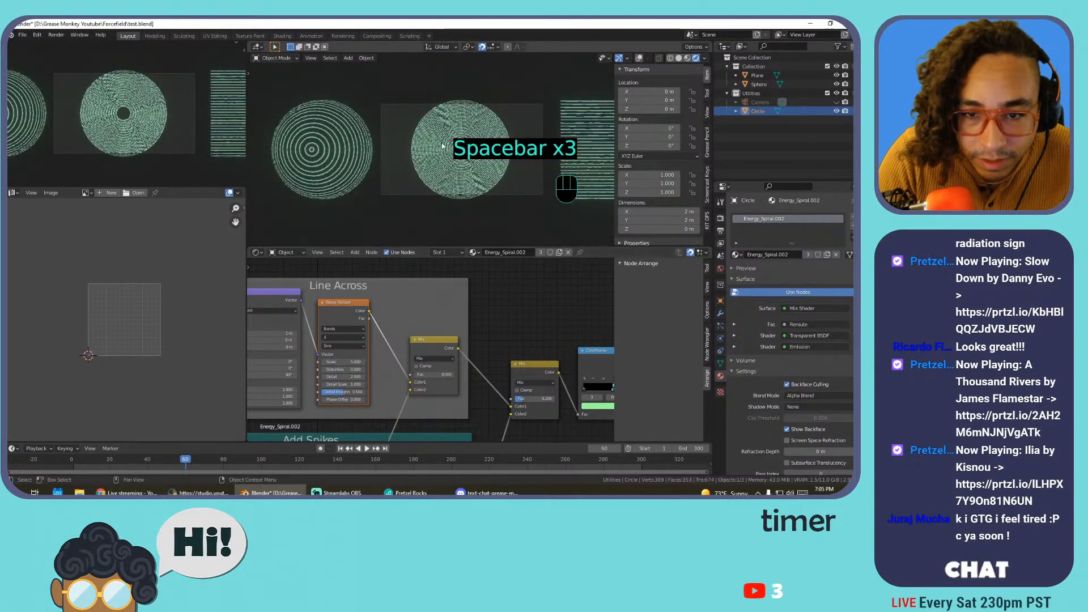
scroll(441, 156, "up", 5)
middle_click_drag(440, 174, 545, 154, "shift")
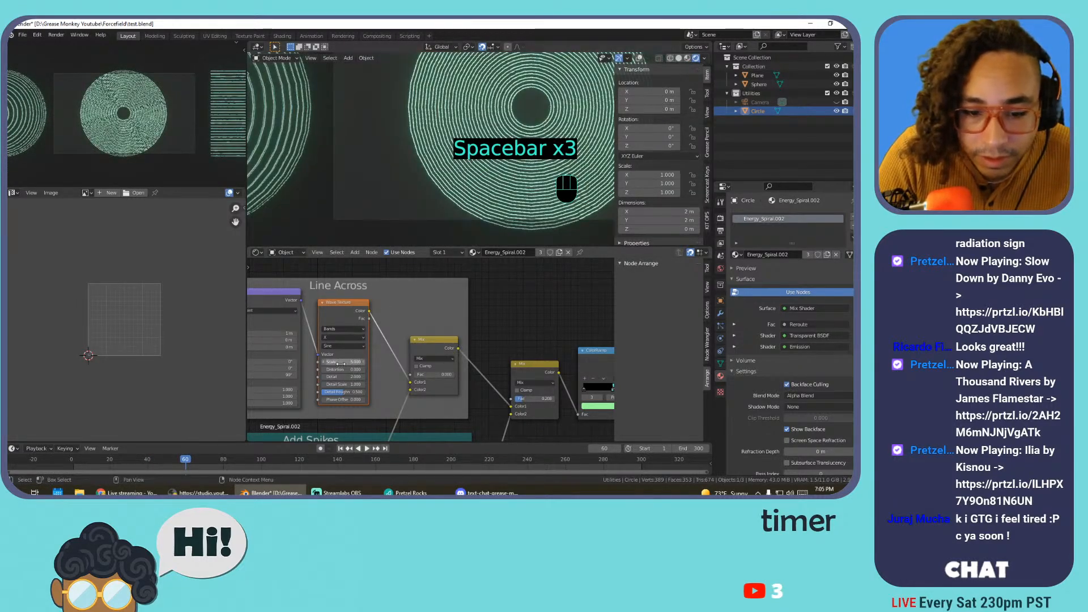
left_click_drag(343, 362, 333, 362)
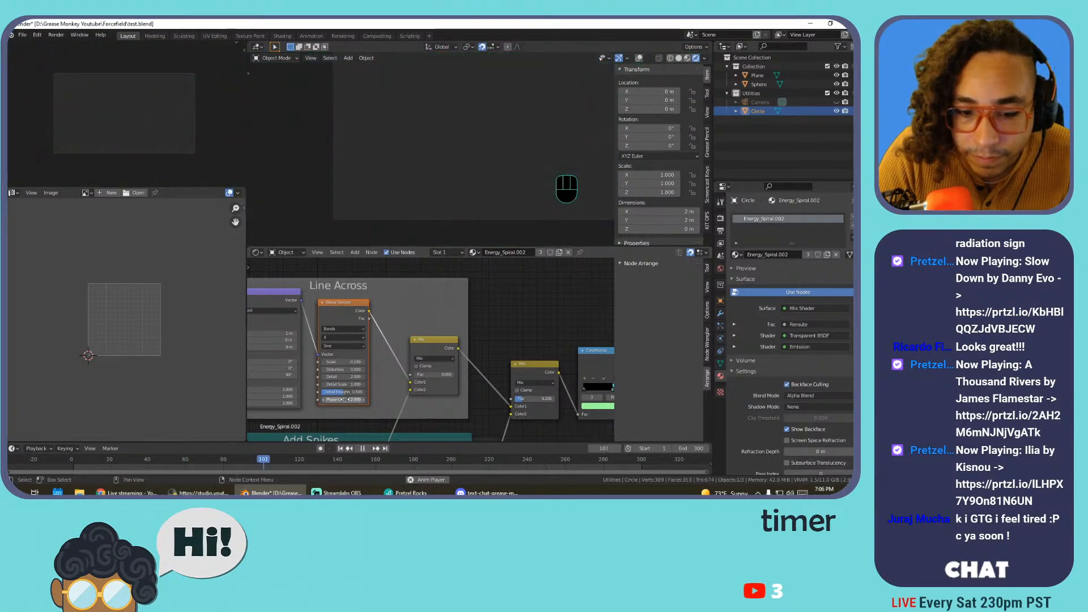
Link the output of the Divide node that feeds Combine XYZ to the Line Across Wave Texture's Phase Offset
middle_click_drag(321, 417, 425, 360)
scroll(425, 360, "down", 3)
middle_click_drag(314, 415, 350, 394)
scroll(350, 394, "up", 1)
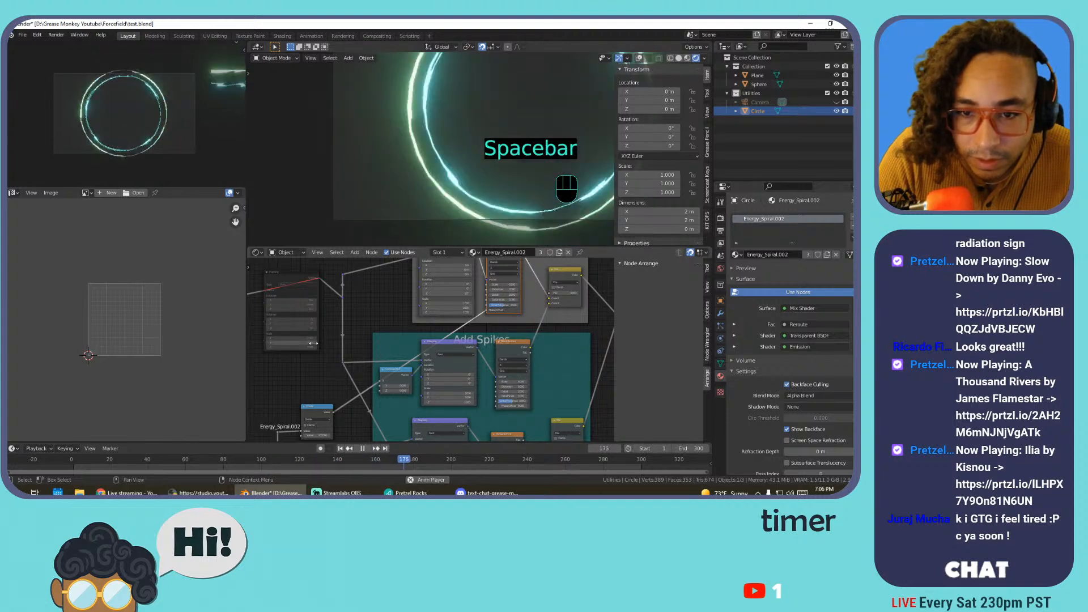
Set the divisor of the Divide node driving the Phase Offset to 20
middle_click_drag(317, 422, 363, 345)
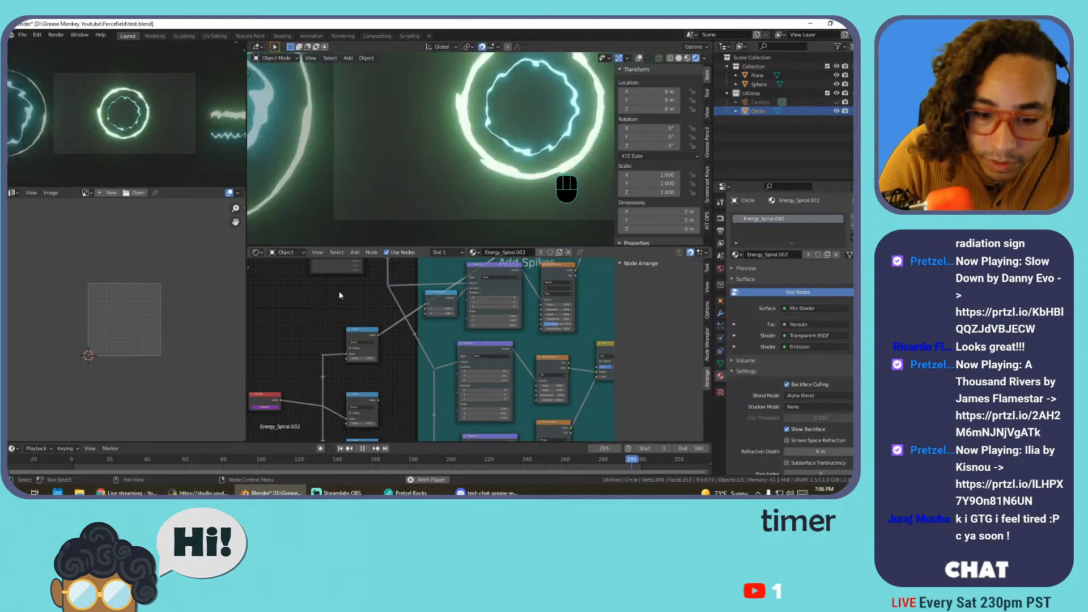
left_click(368, 358)
type("20")
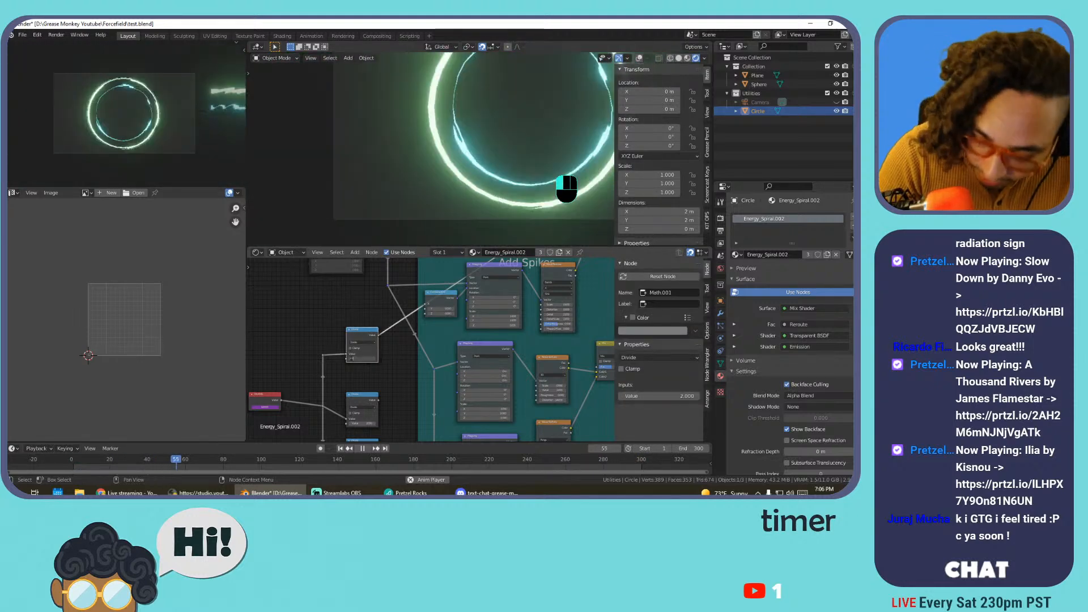
key("Return")
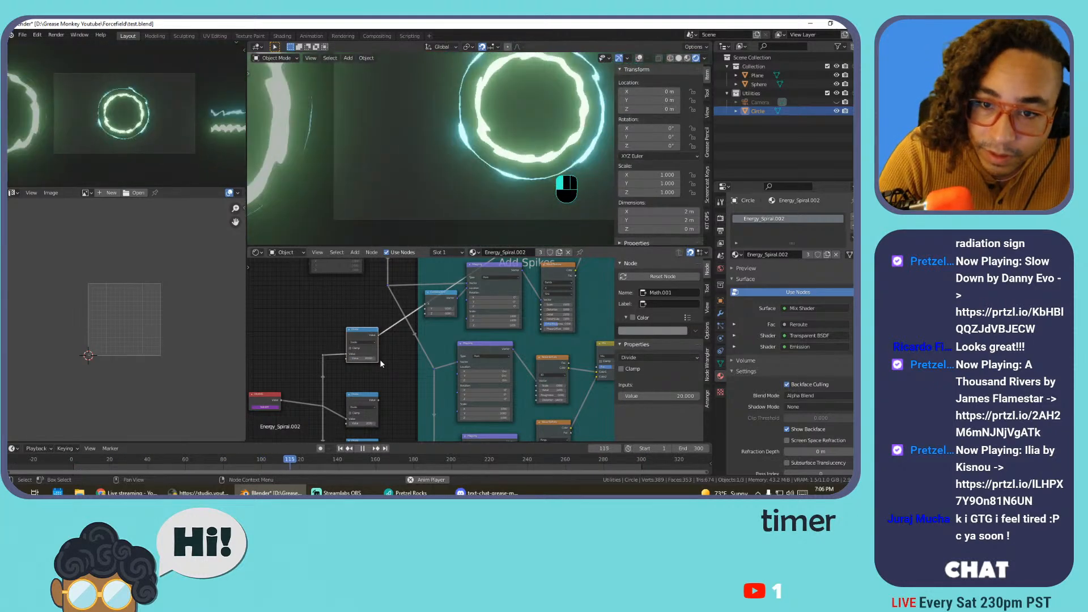
Change the same Divide node's divisor to -10 and check the animation playback
scroll(398, 393, "up", 2)
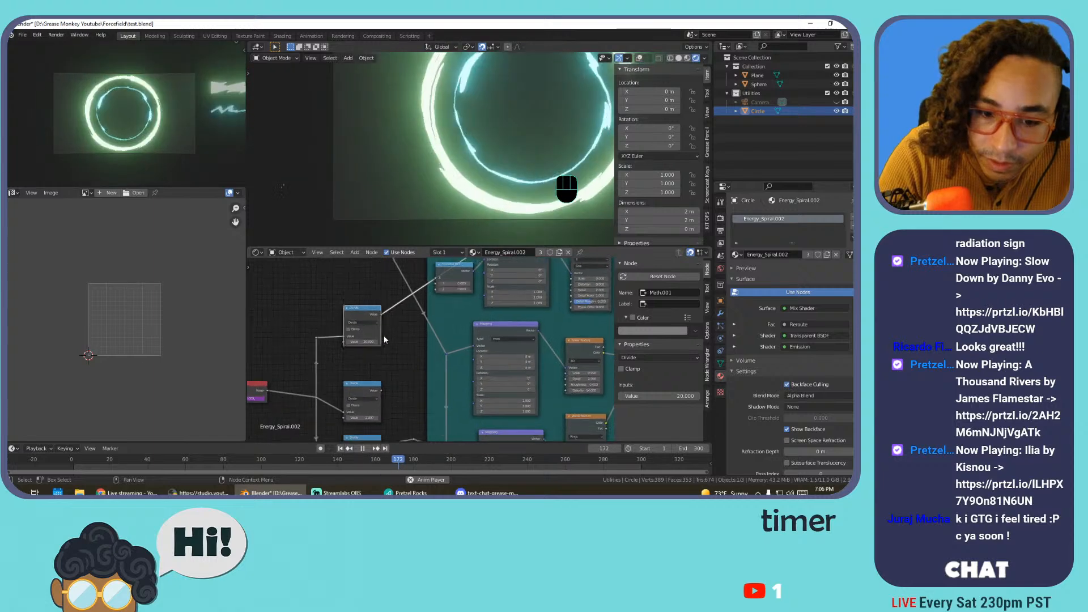
left_click(335, 339)
type("-10")
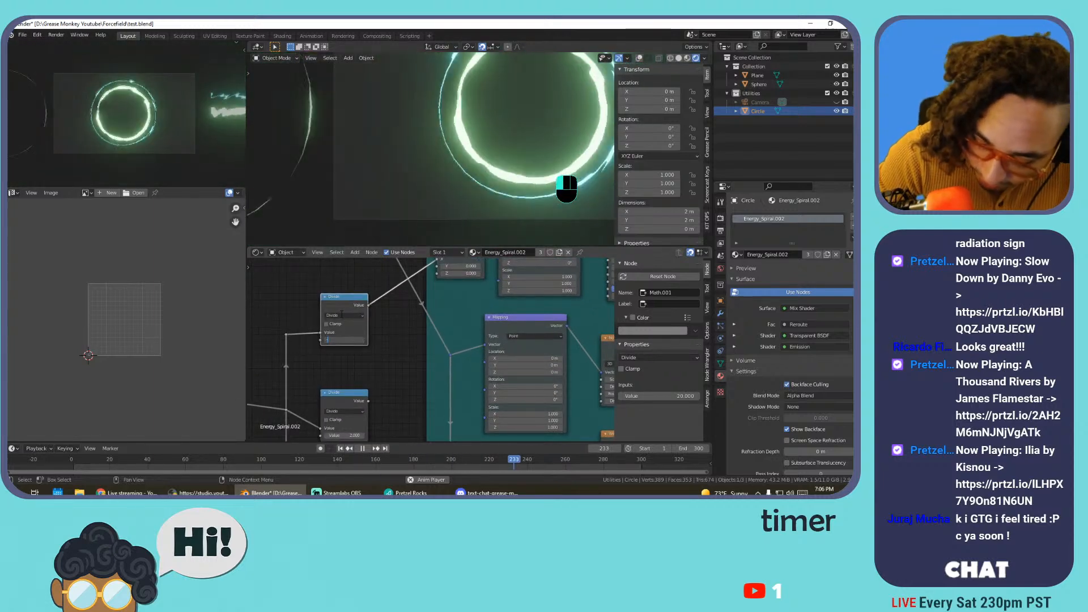
key("Return")
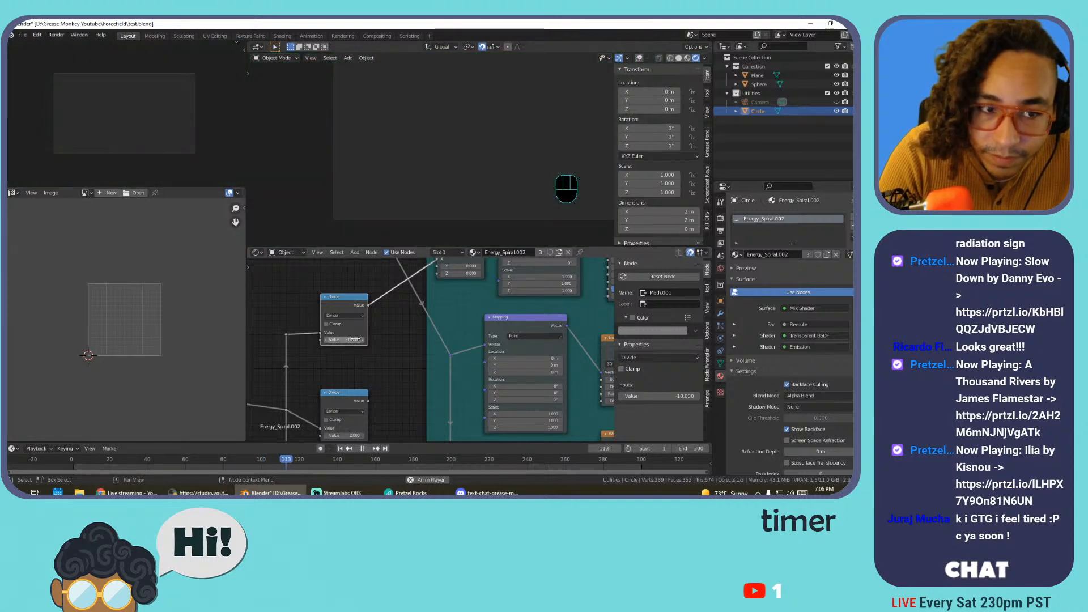
key("space")
key("space")
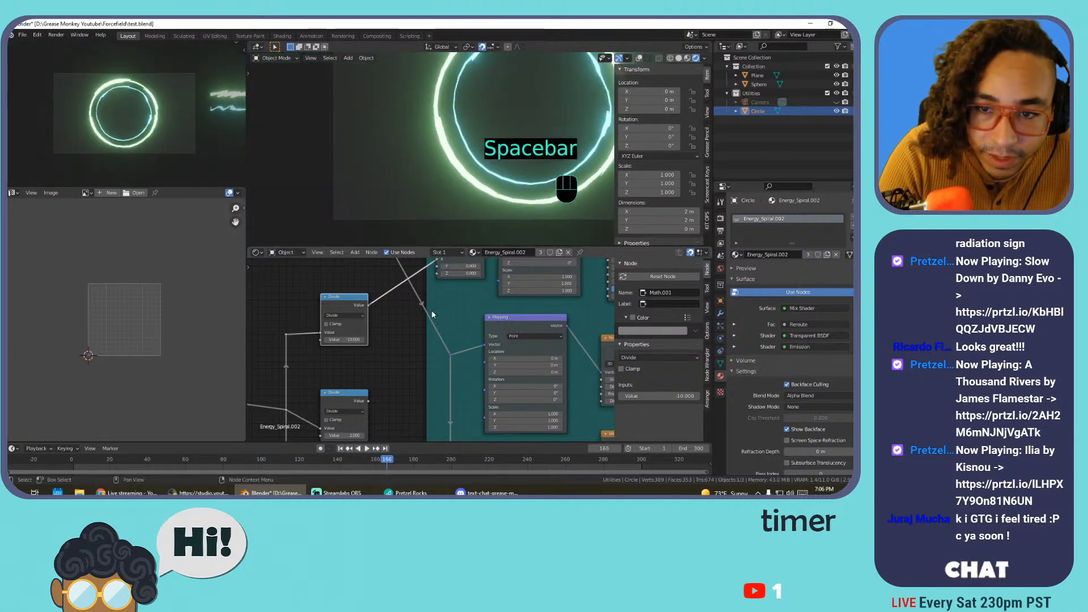
Try a manual Phase Offset on the Line Across Wave Texture and lower the Mix node's factor in the Add Spikes frame
middle_click_drag(516, 262, 359, 382)
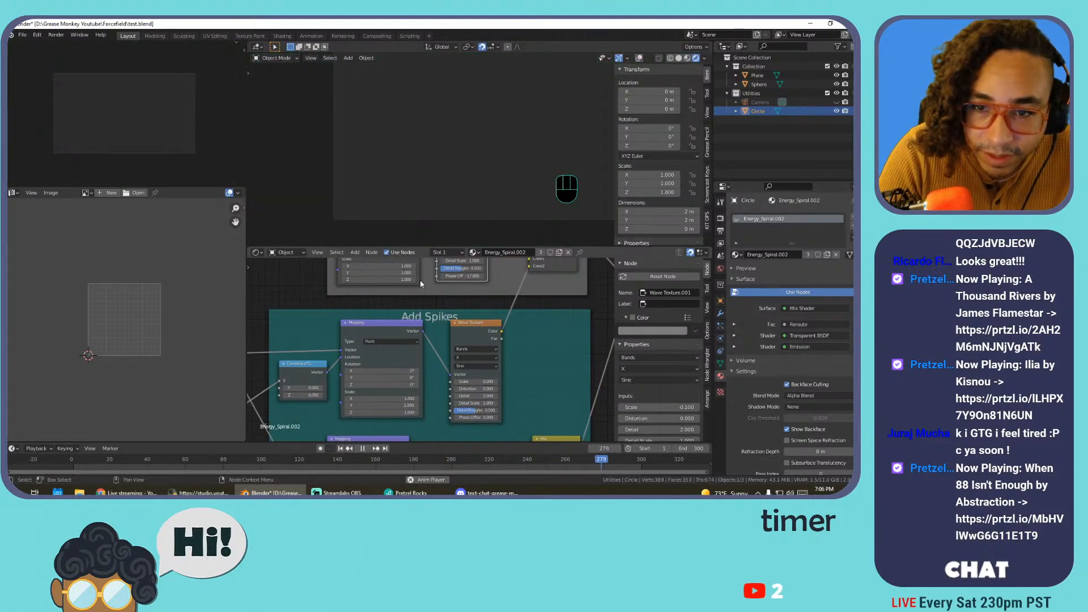
mouse_move(460, 277)
left_mouse_down()
mouse_move(408, 277)
mouse_move(465, 277)
left_mouse_up()
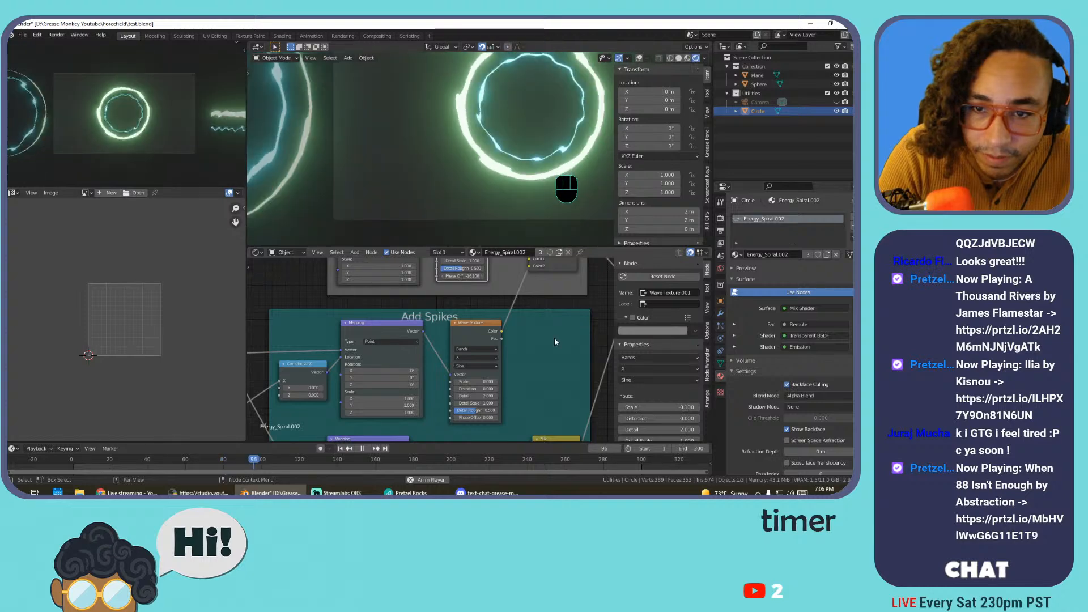
scroll(548, 357, "down", 2)
middle_click_drag(524, 388, 508, 304)
scroll(506, 334, "up", 1)
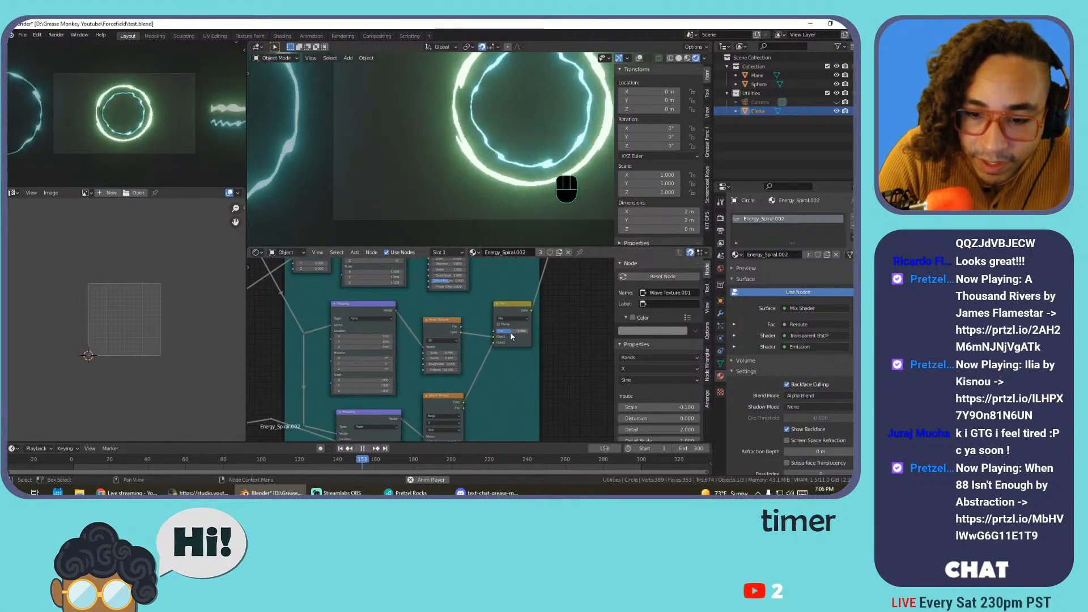
left_click_drag(513, 331, 496, 332)
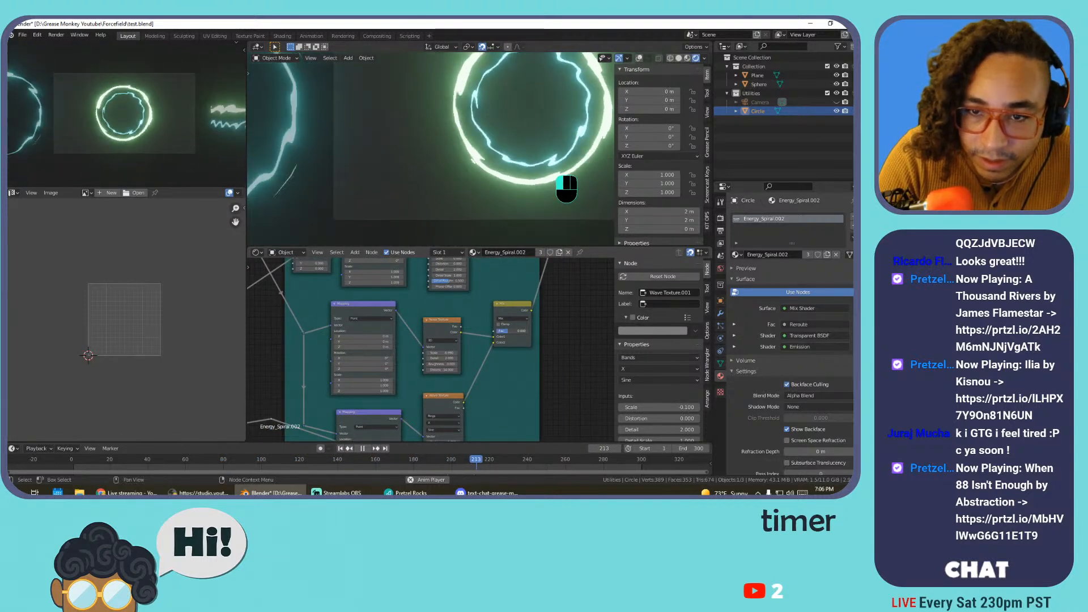
Reconnect the Divide node's output to the Phase Offset of the Wave Texture in the Line Across frame
middle_click_drag(338, 290, 493, 364)
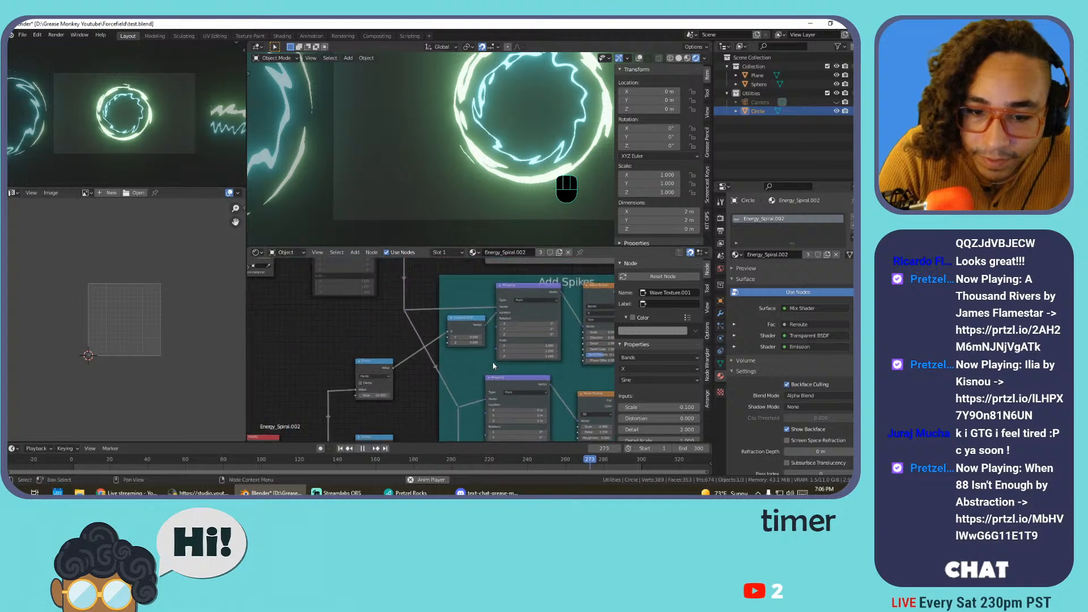
scroll(413, 365, "down", 3)
middle_click_drag(409, 364, 385, 393)
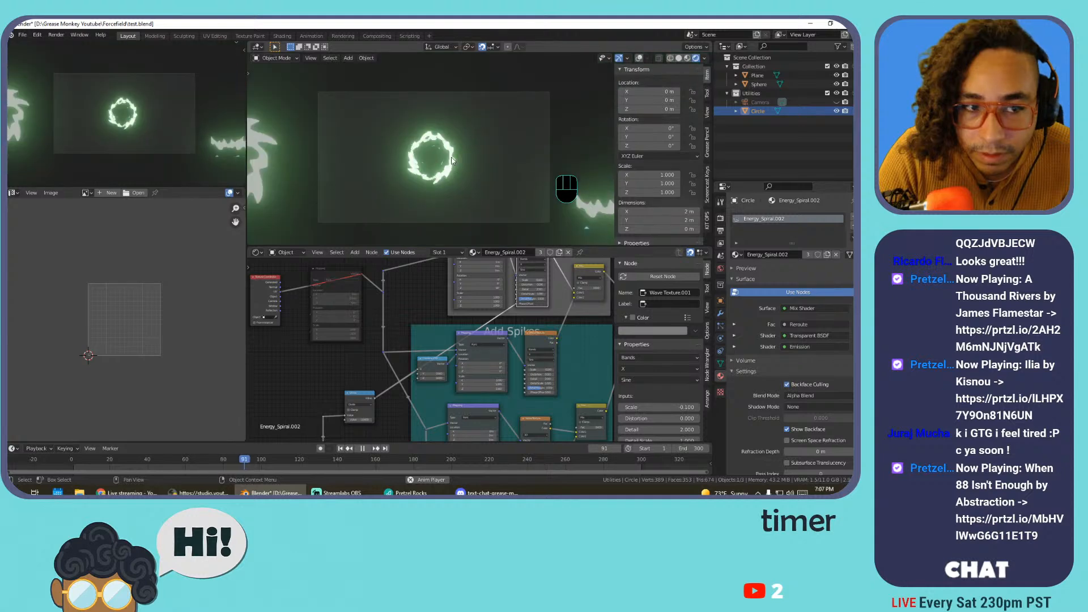
Examine the animated energy rings from the top view and the node tree following the Line Across frame
middle_click_drag(410, 141, 434, 122, "shift")
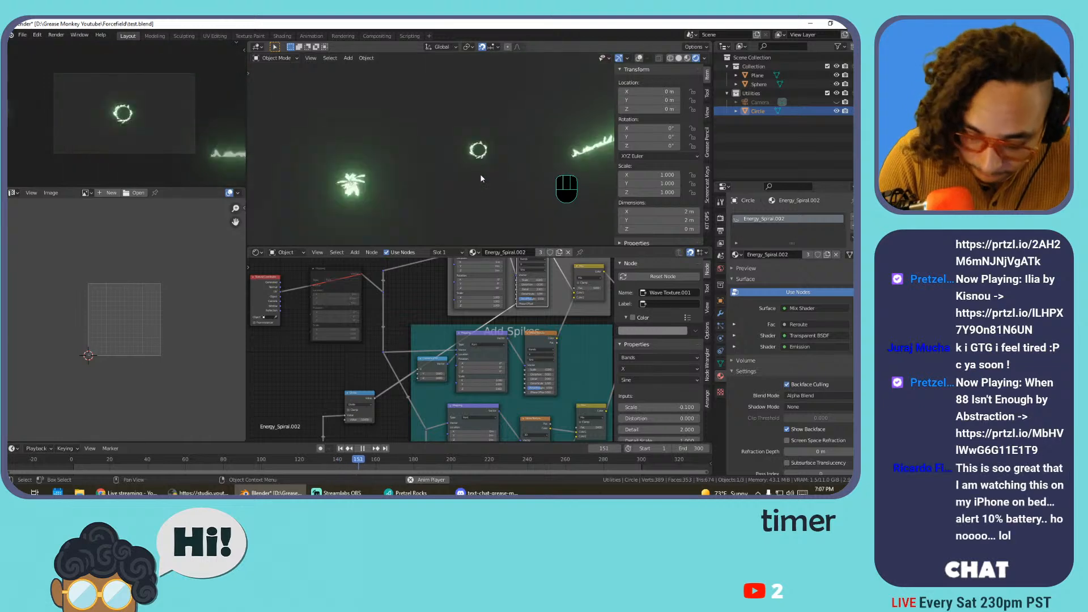
key("KP_7")
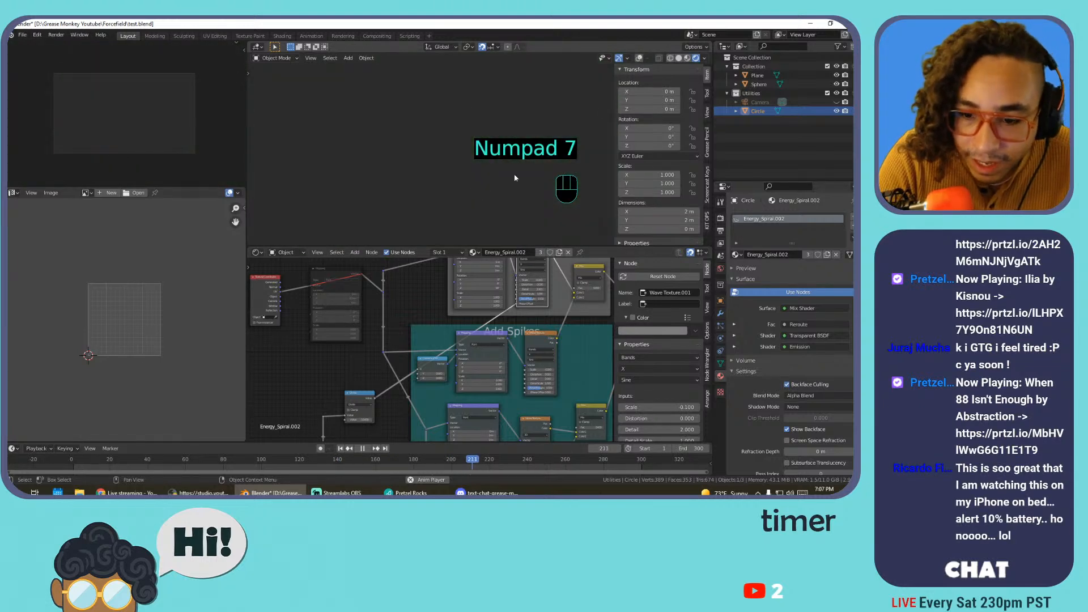
scroll(507, 303, "down", 2)
middle_click_drag(507, 303, 304, 340)
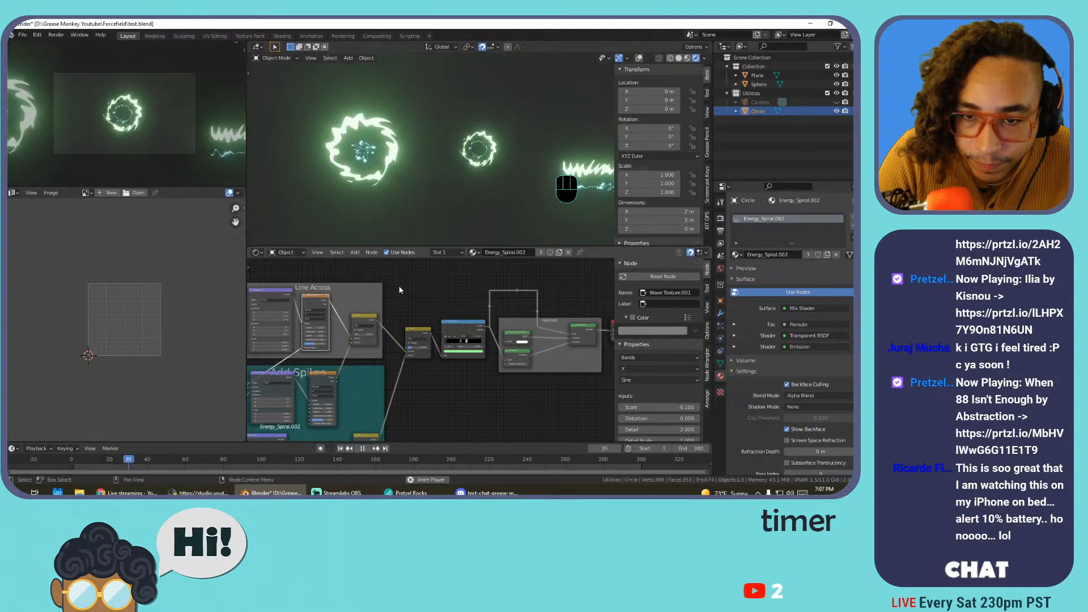
scroll(402, 284, "up", 1)
middle_click_drag(401, 286, 473, 332)
scroll(406, 294, "up", 1)
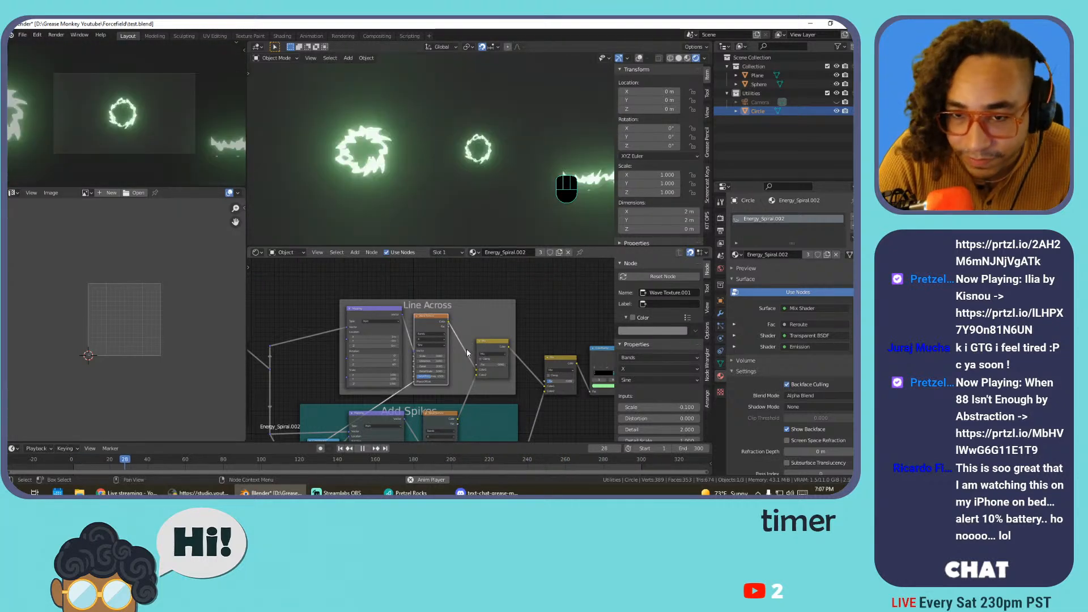
Move the Mapping and Wave Texture nodes up together in the Line Across frame to free space below them
scroll(436, 348, "up", 1)
left_click(371, 307)
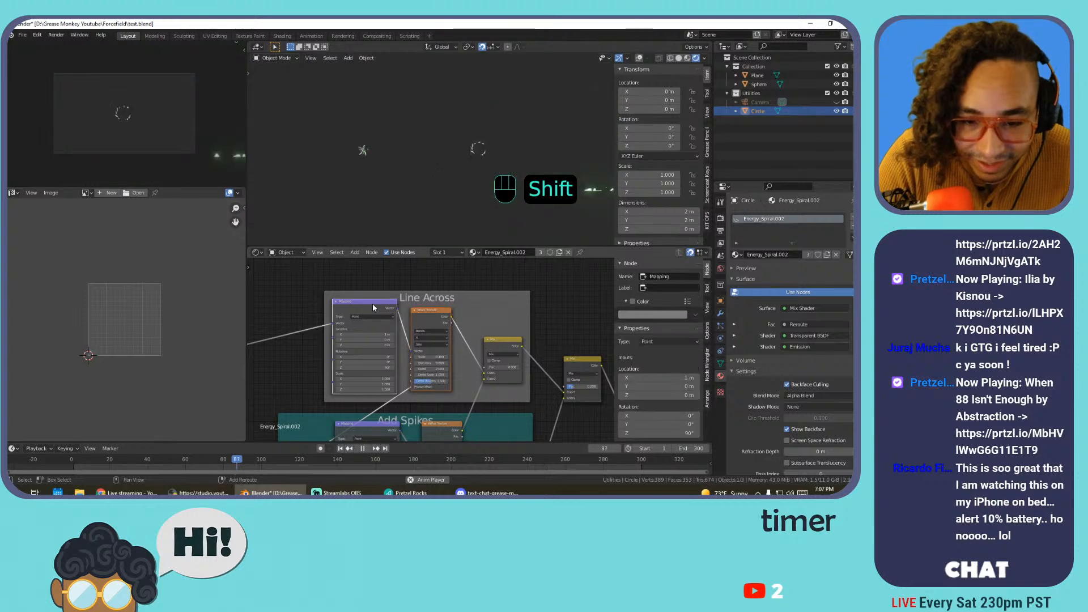
key("g")
left_click(331, 273)
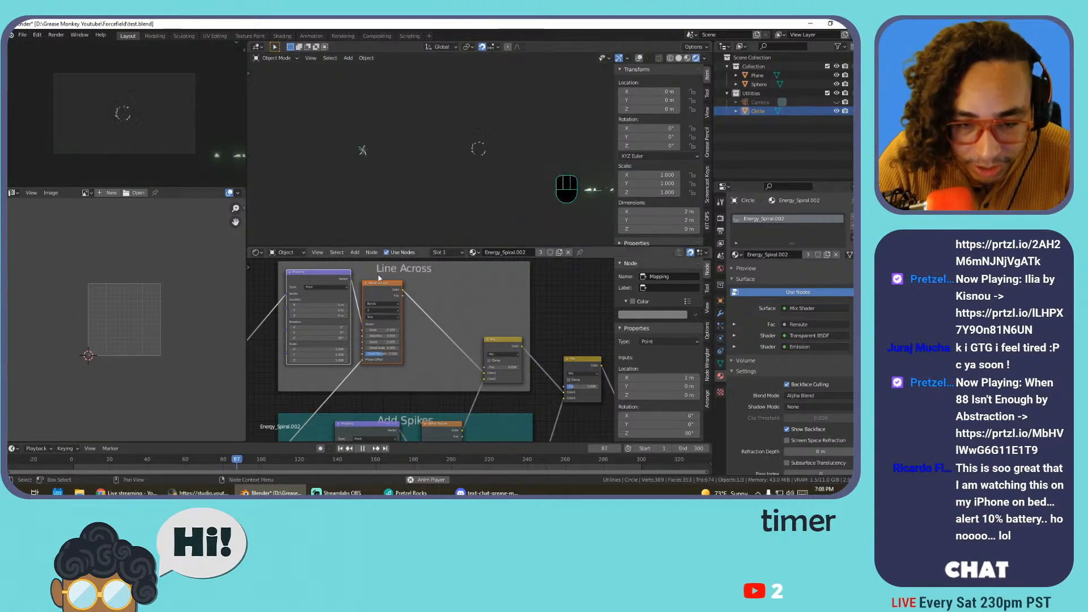
middle_click_drag(365, 290, 395, 341)
scroll(395, 342, "down", 3)
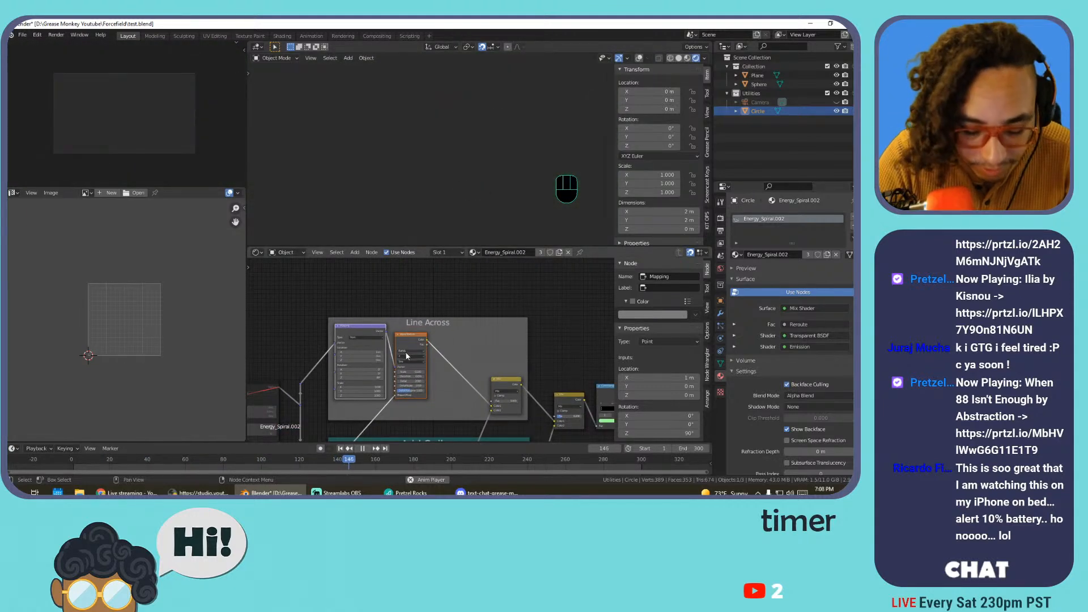
key("g")
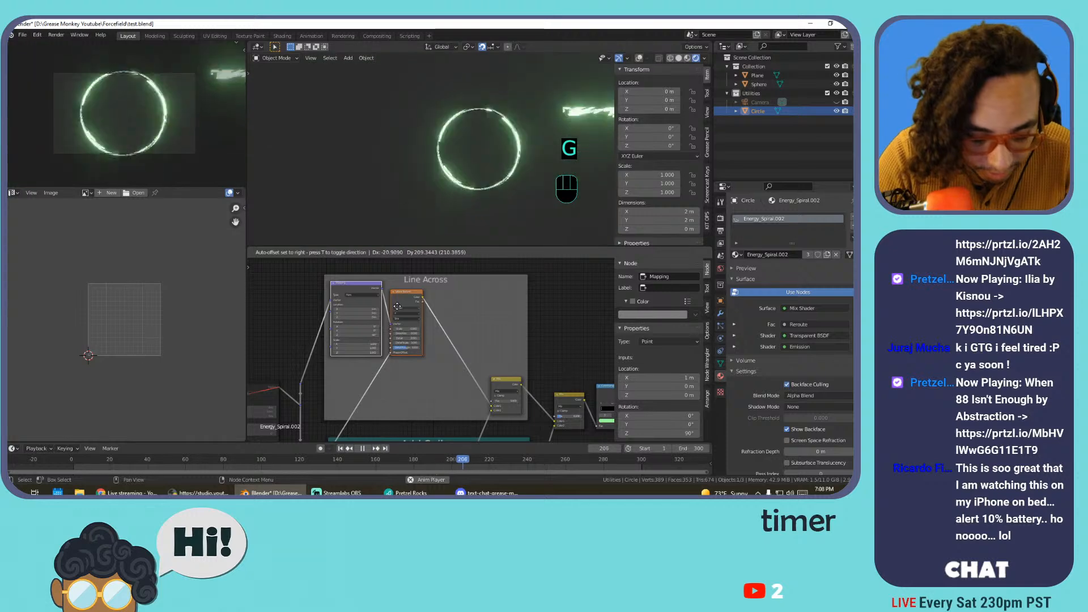
left_click(399, 309)
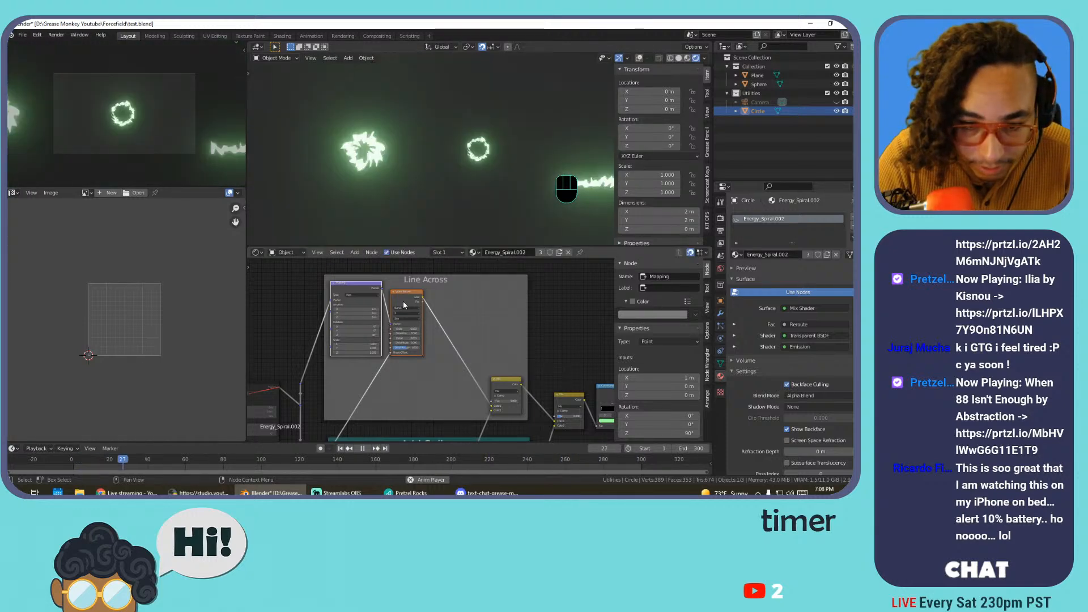
Duplicate the Line Across Wave Texture, place the copy below the original, and link the Mapping node's Vector output to it
left_click(404, 305)
key("shift+d")
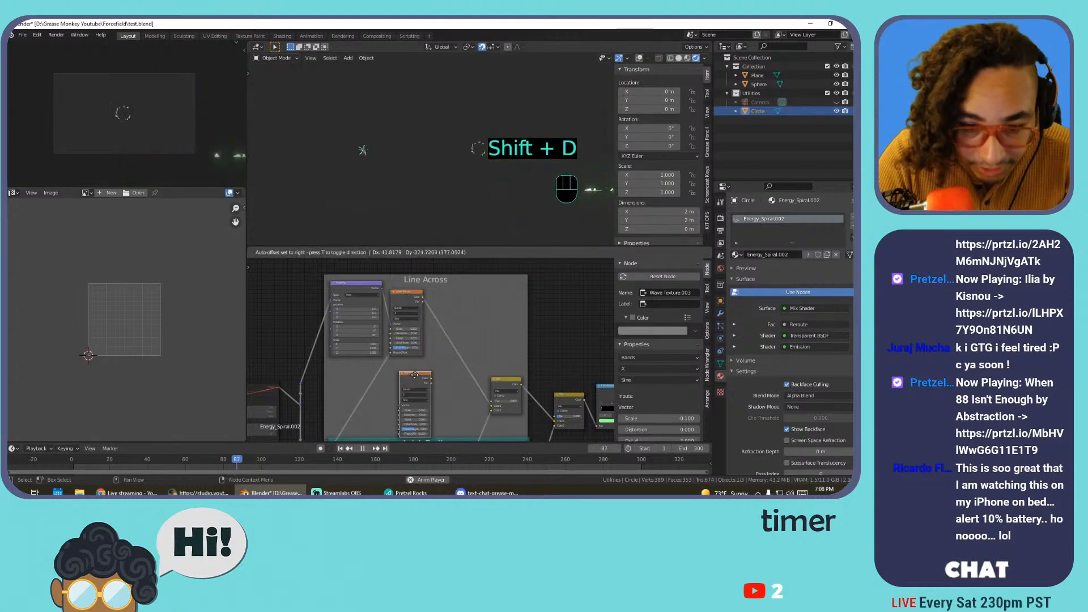
left_click(411, 367)
left_click(378, 295)
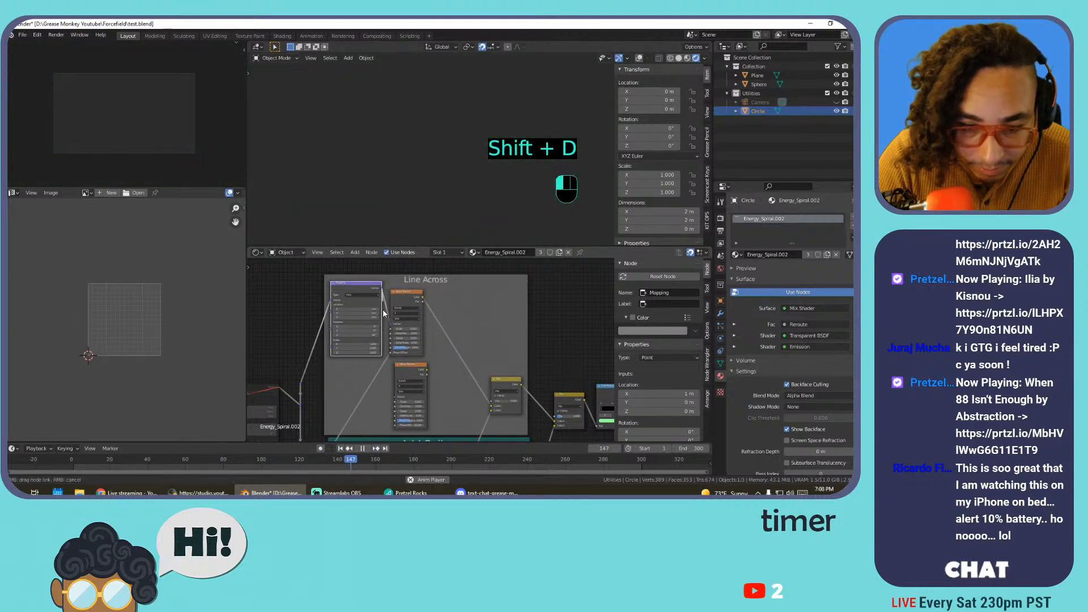
left_click_drag(383, 311, 395, 397)
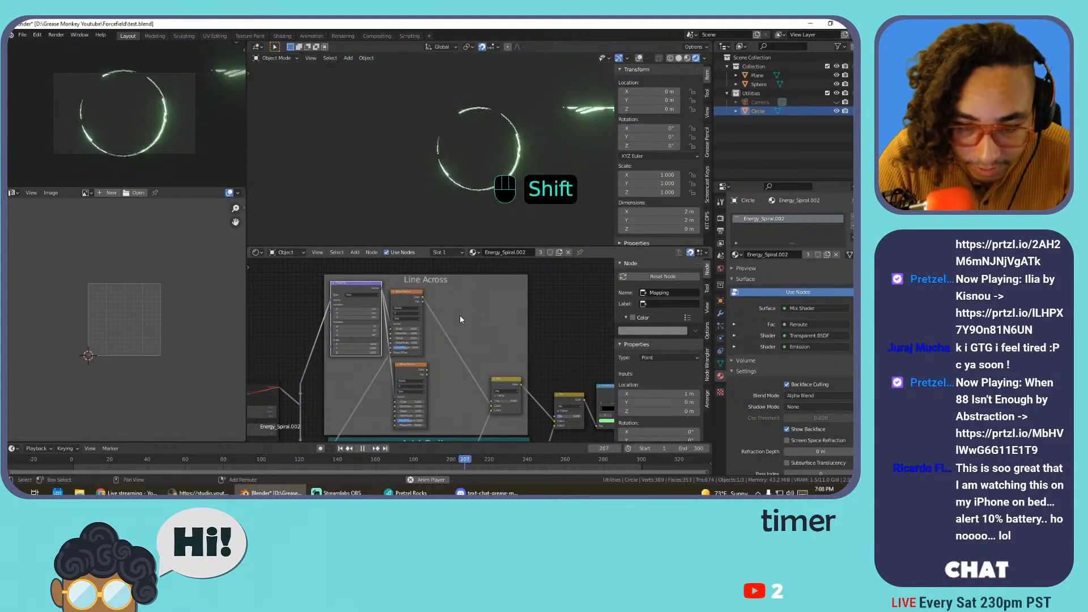
Duplicate the Line Across Mix node onto the upper Wave Texture's output link and connect the lower Wave Texture's Color to its Color2
left_click(504, 379)
key("shift+d")
left_click(455, 330)
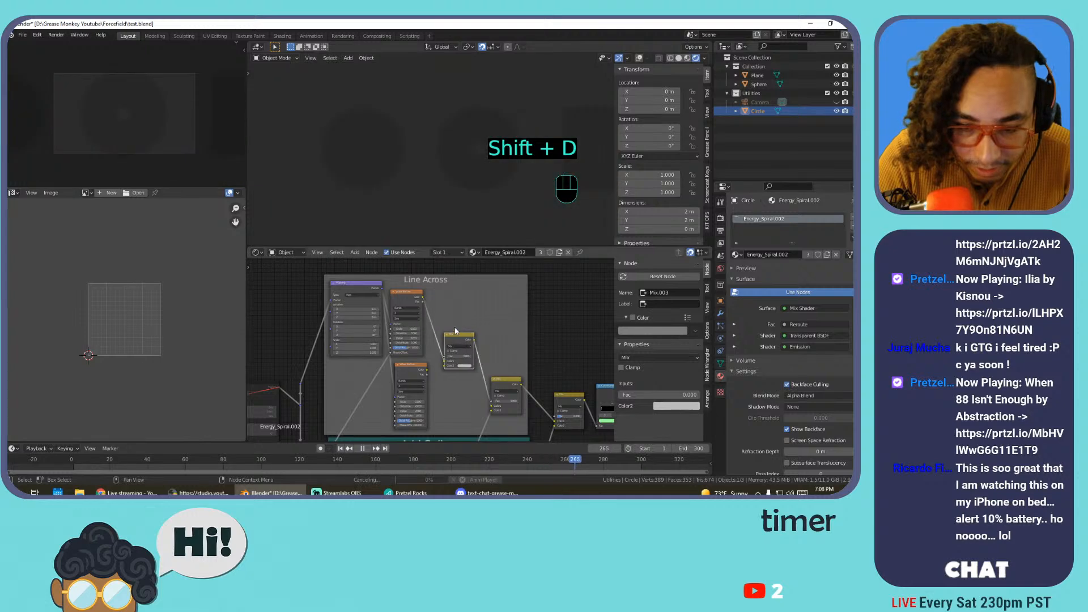
left_click_drag(427, 370, 440, 372)
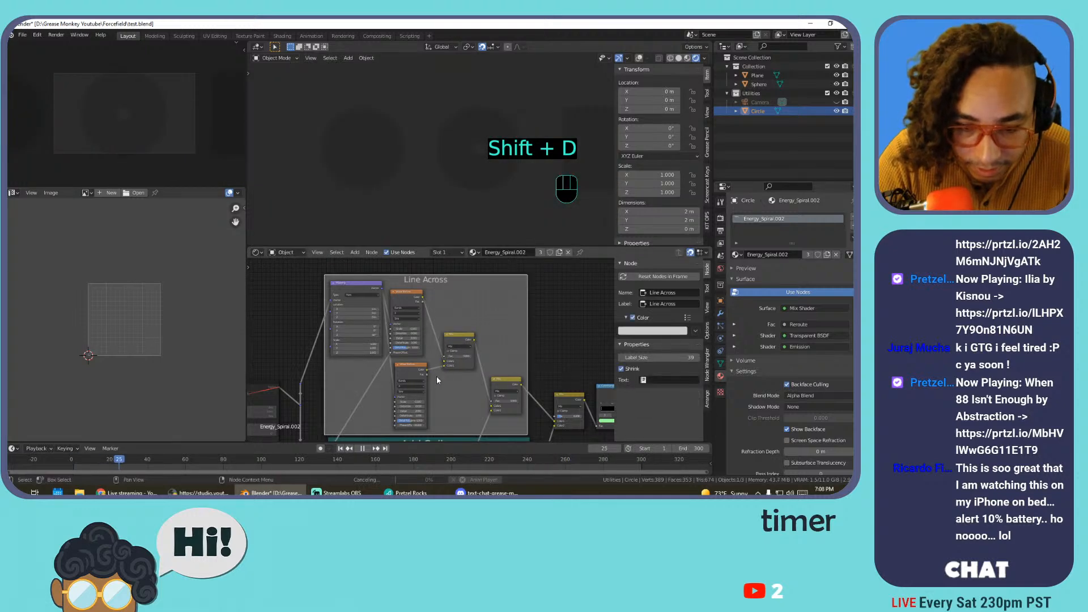
key("space")
scroll(437, 366, "up", 2)
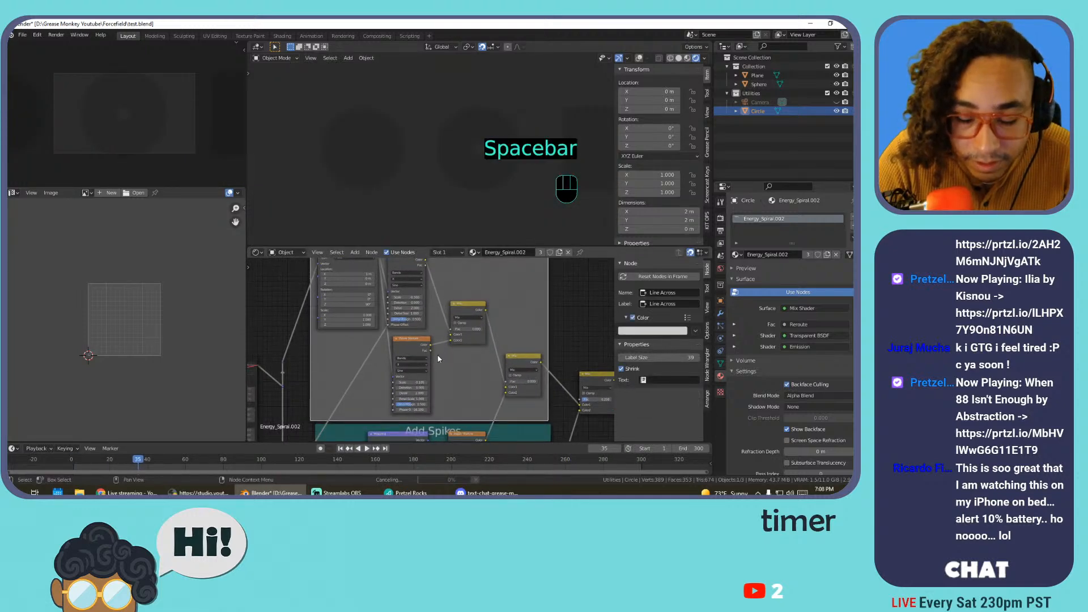
key("space")
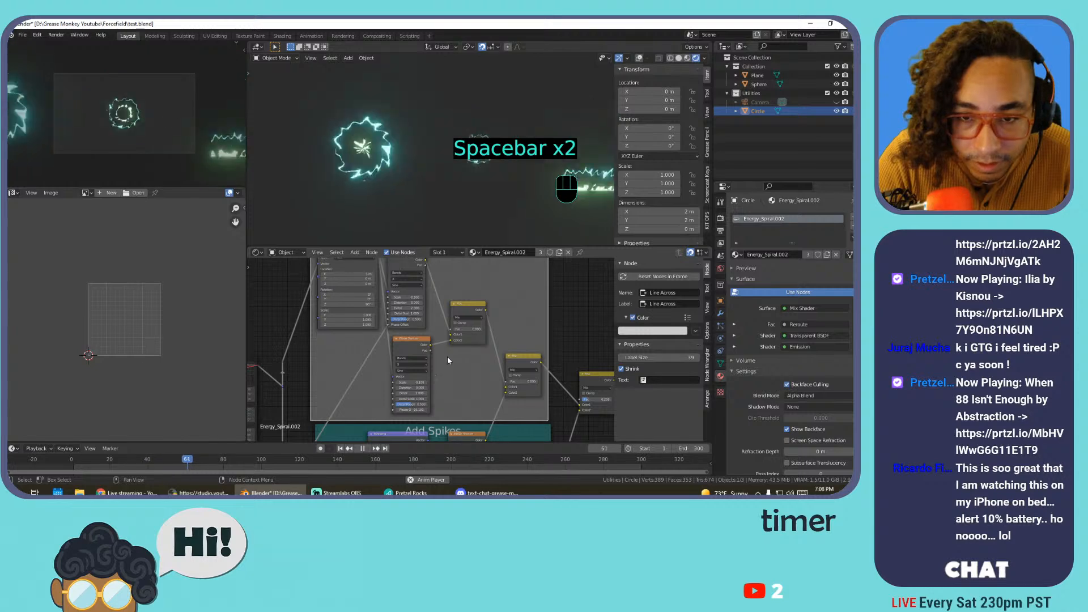
Try higher Scale and Distortion values on the lower Line Across Wave Texture, and undo each change
middle_click_drag(456, 364, 462, 324)
scroll(462, 324, "up", 2)
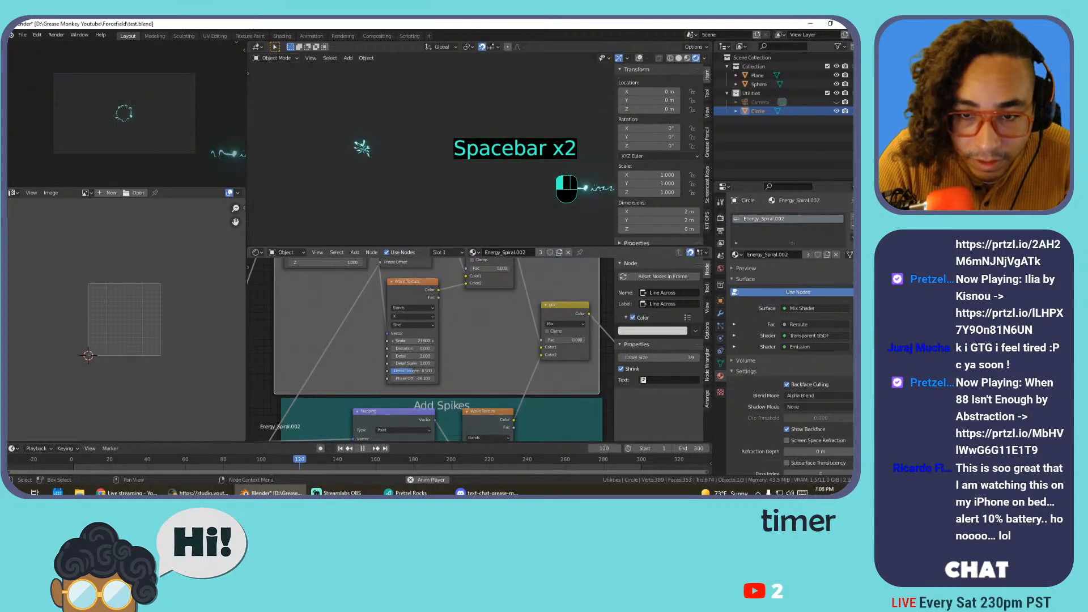
key("ctrl+z")
key("ctrl+z")
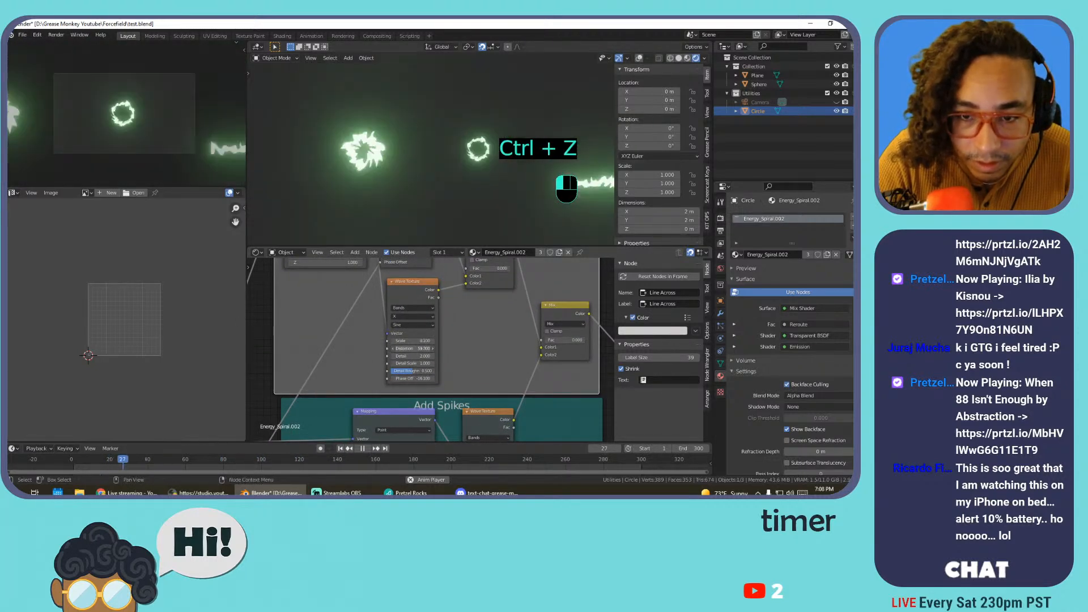
key("ctrl+z")
Set the lower Line Across Wave Texture's bands direction to Y, keeping the wave type Bands, and restart the animation playback
left_click(412, 315)
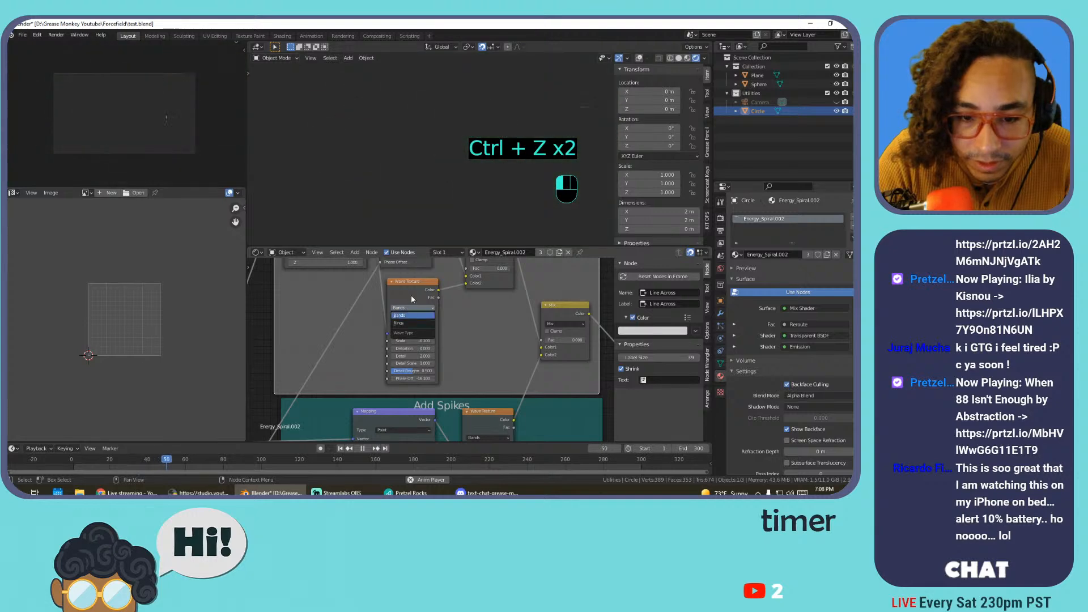
left_click(404, 331)
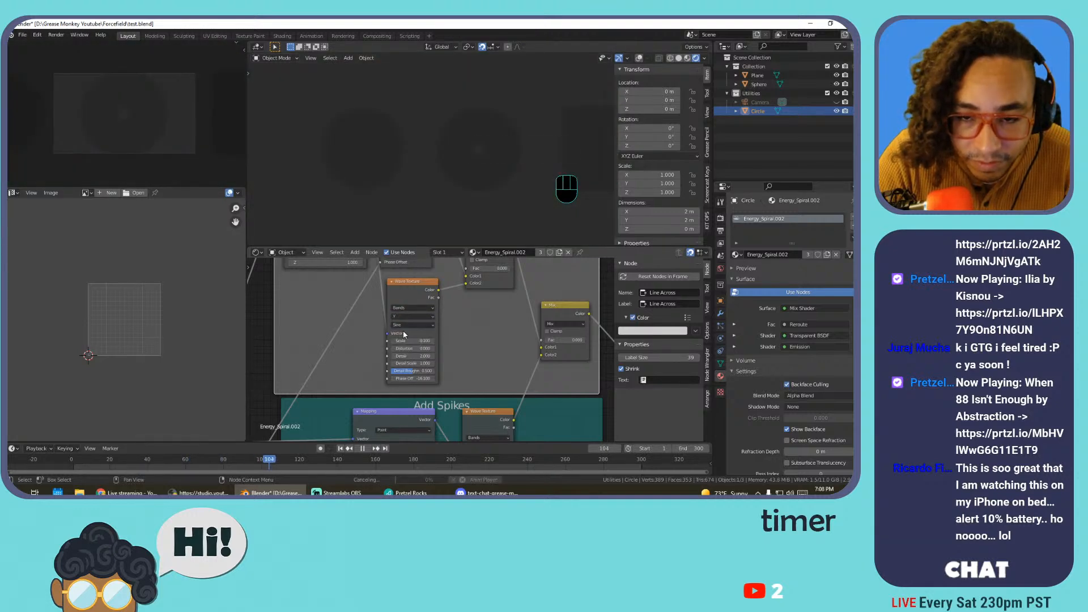
key("space")
key("space")
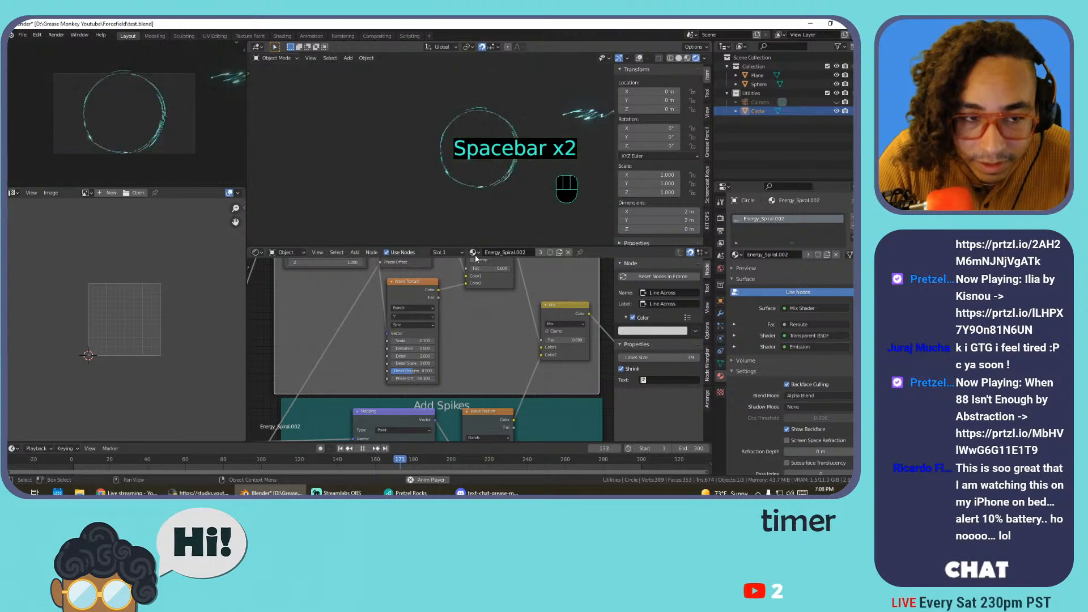
Try a higher Scale and other Distortion and Detail values on the lower Line Across Wave Texture, undoing each change
left_click_drag(412, 341, 453, 340)
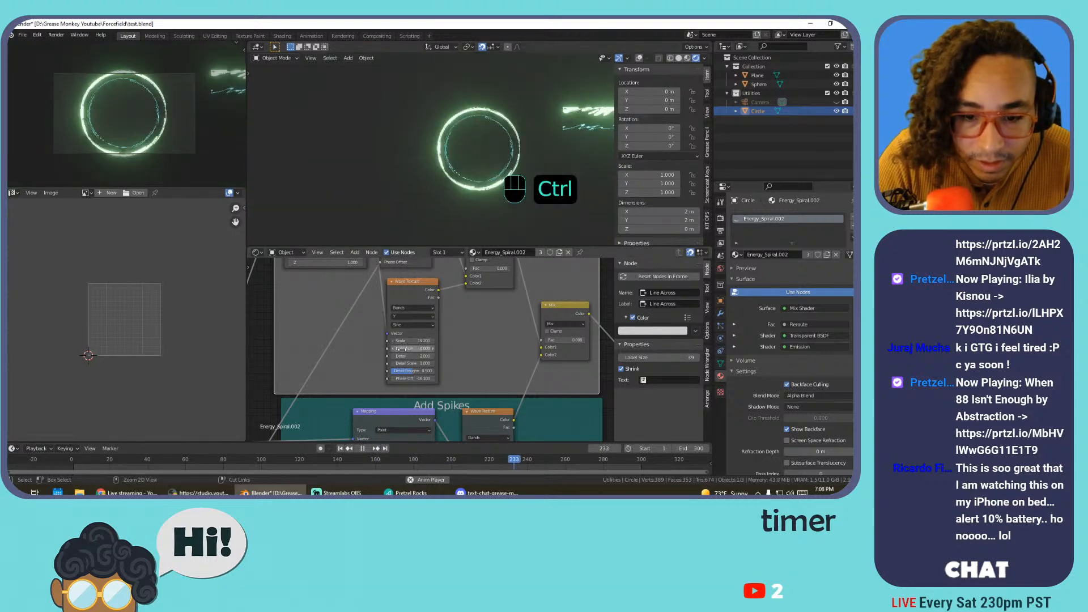
key("ctrl+z")
key("ctrl+z")
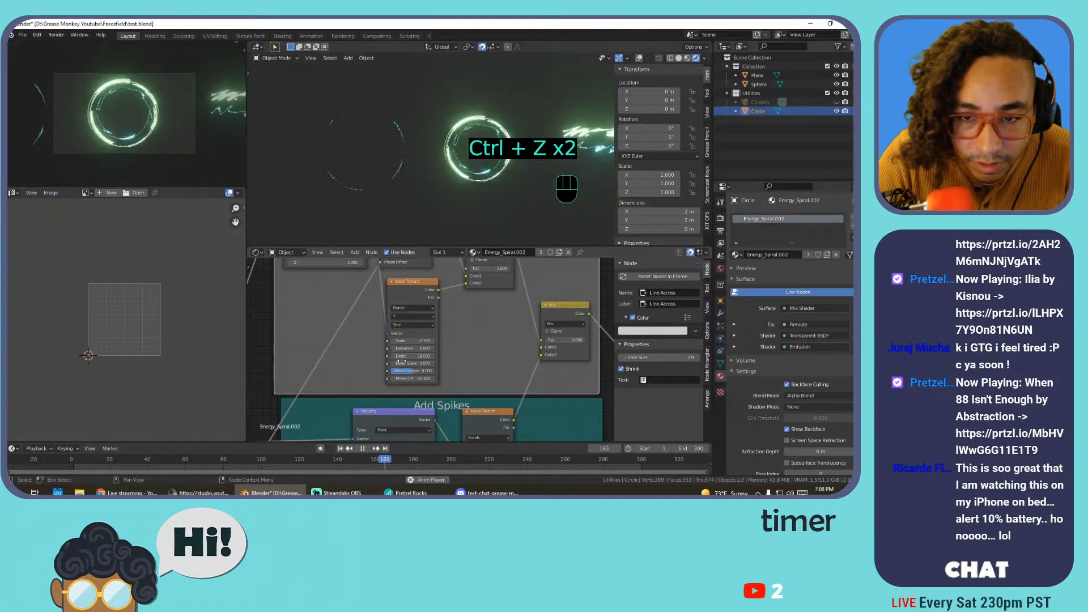
key("ctrl+z")
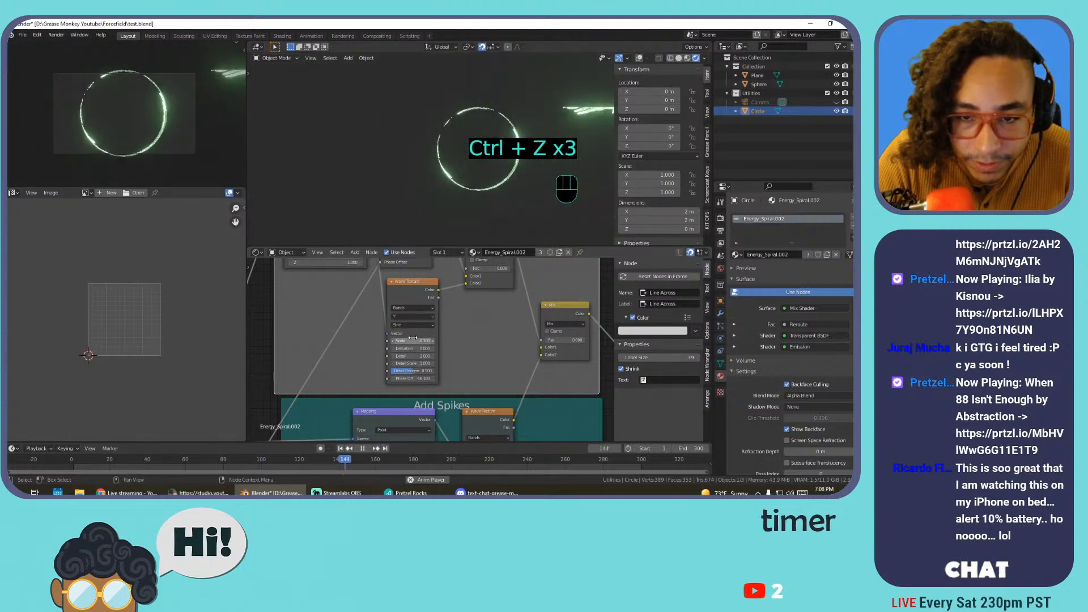
Stop the animation playback and save the current file
key("space")
key("ctrl+s")
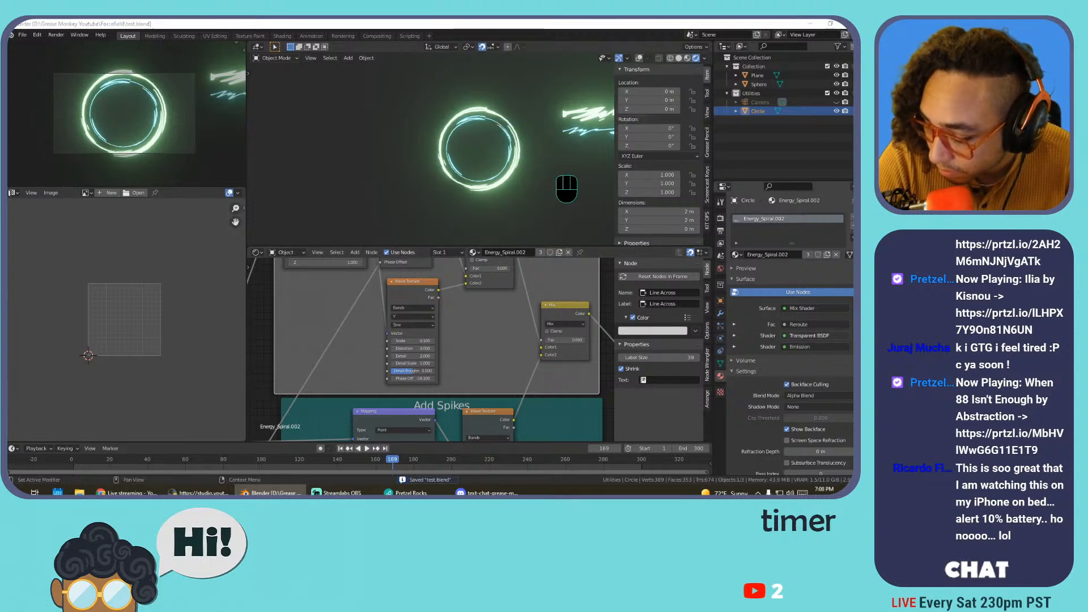
key("alt+Tab")
key("alt+Tab")
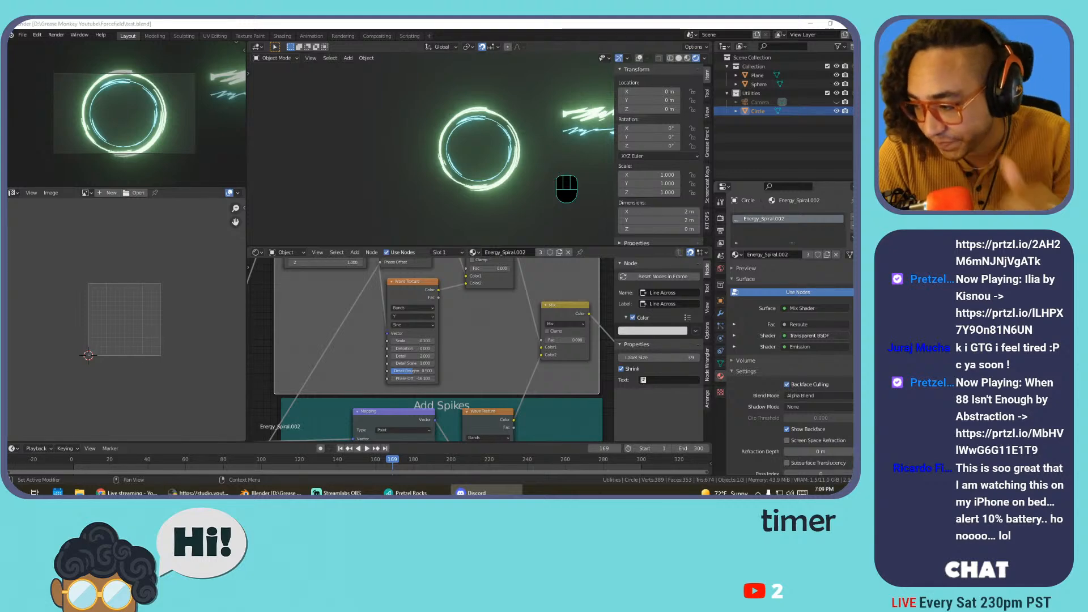
key("alt+Tab")
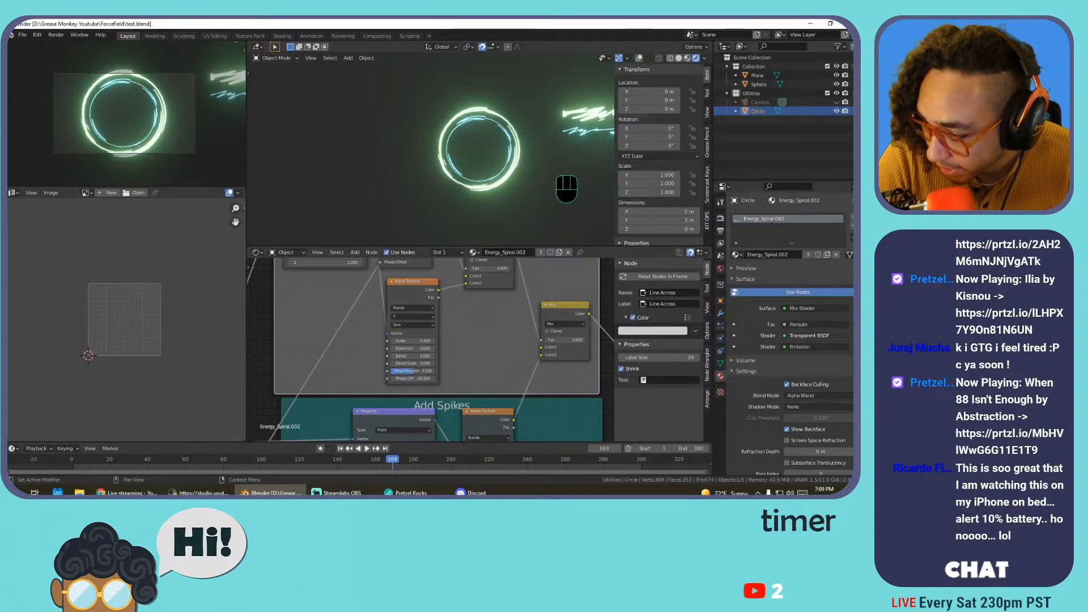
key("alt+Tab")
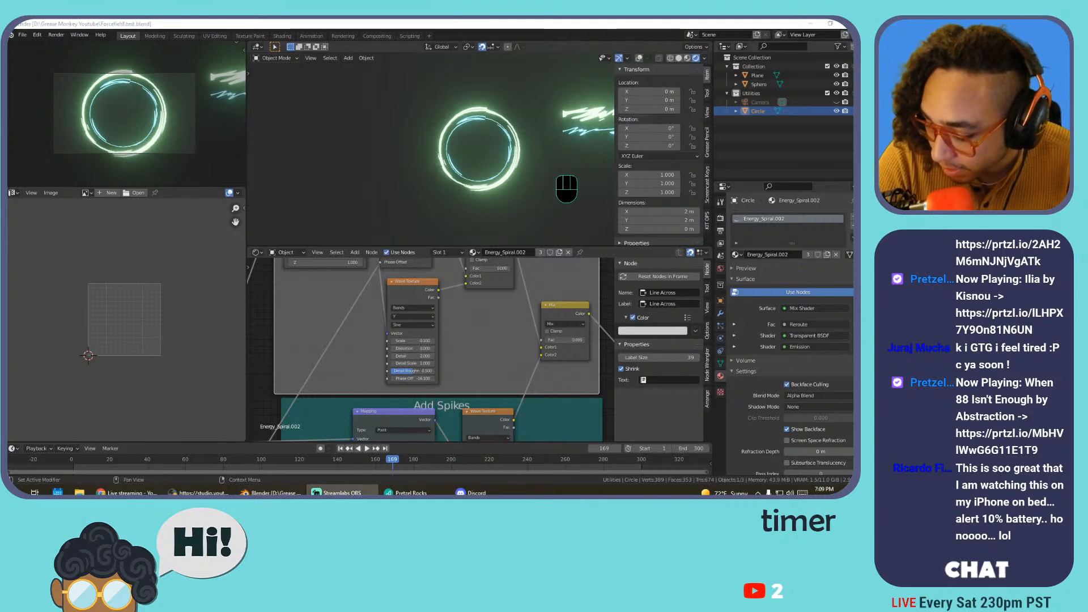
Save the current file, and save it under the new name Energy_Material_test.blend in the Forcefield folder
left_click(395, 172)
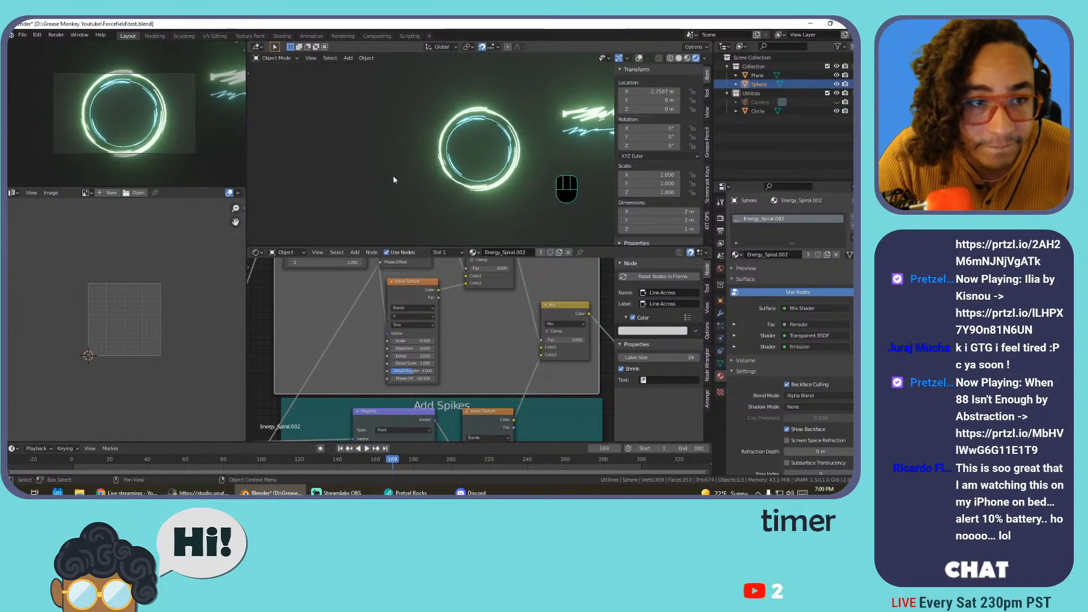
key("ctrl+s")
left_click(23, 36)
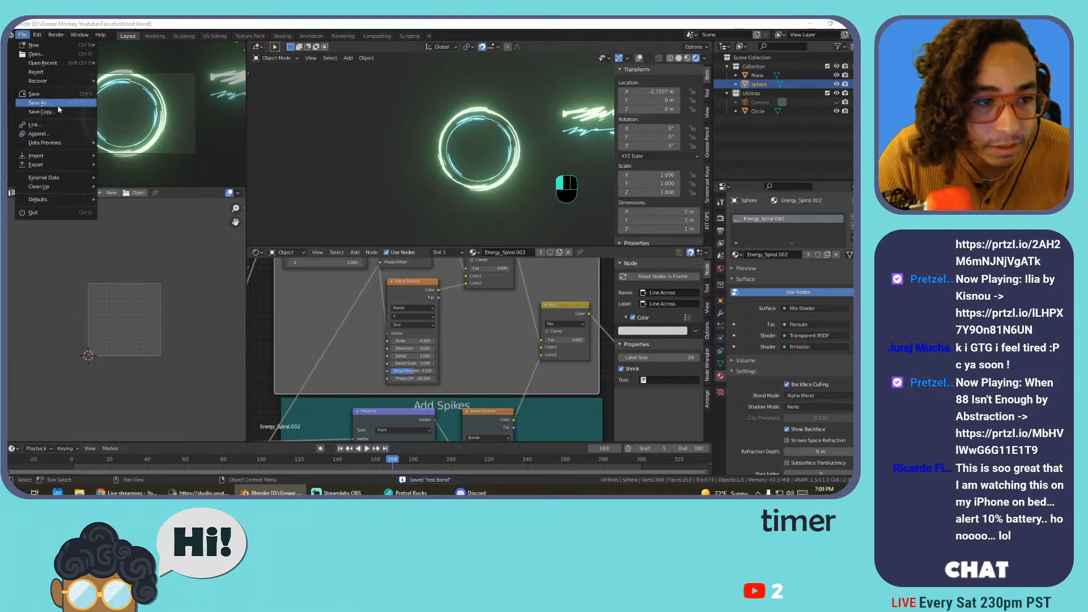
left_click(38, 103)
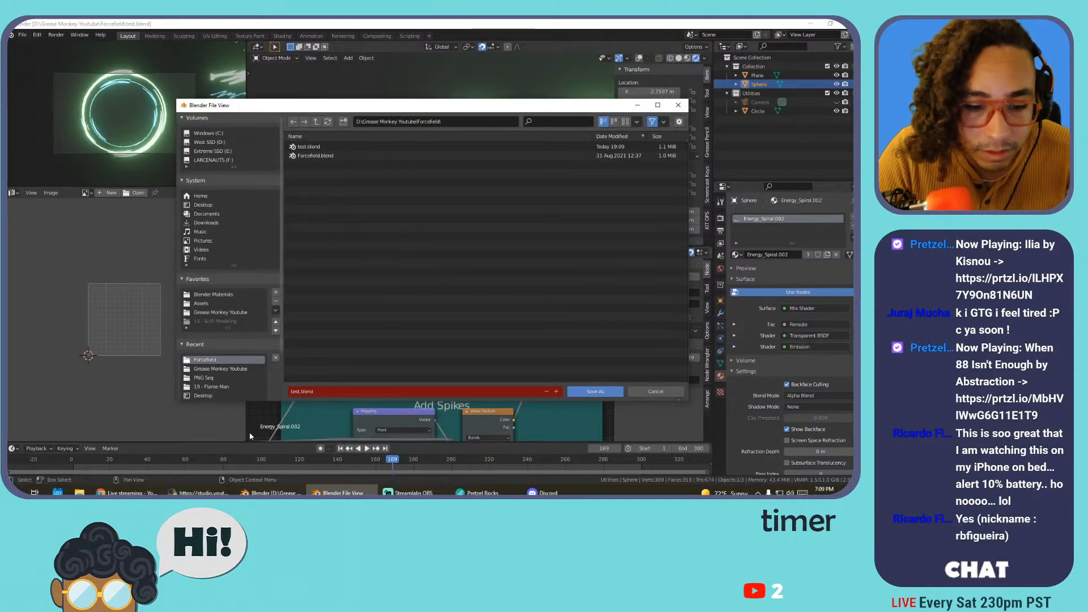
left_click(297, 394)
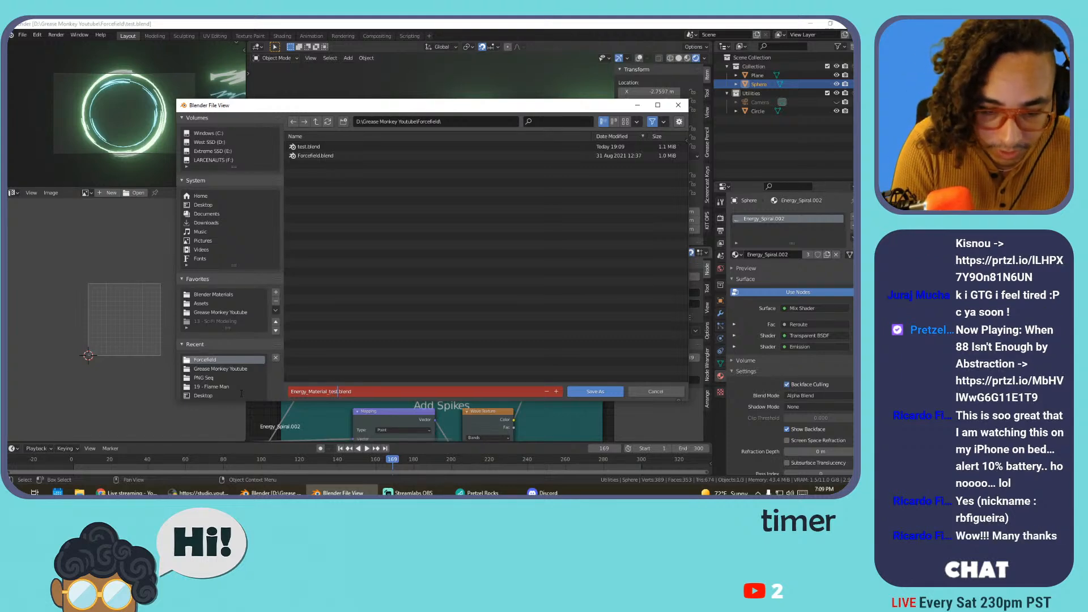
key("Return")
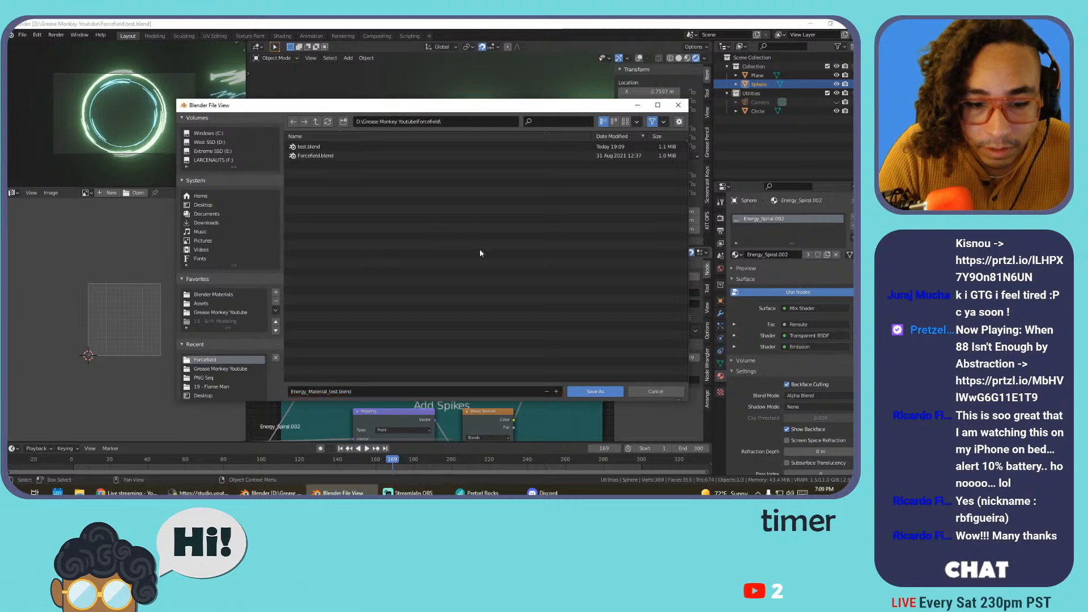
left_click(601, 392)
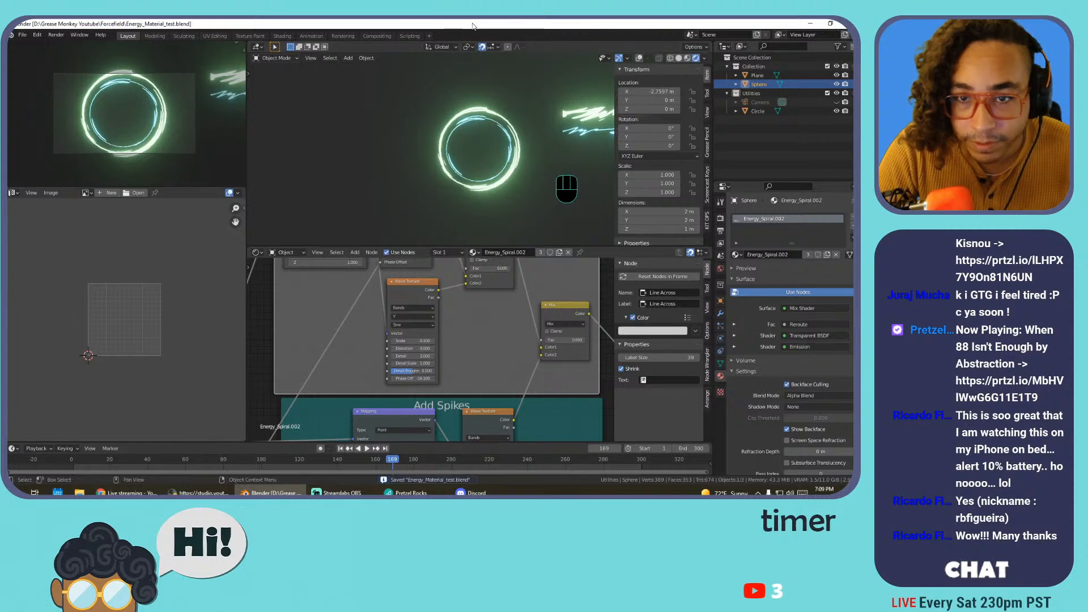
key("ctrl+s")
Play the animation, try the Energy_Spiral material on the Sphere, and undo the assignment
key("space")
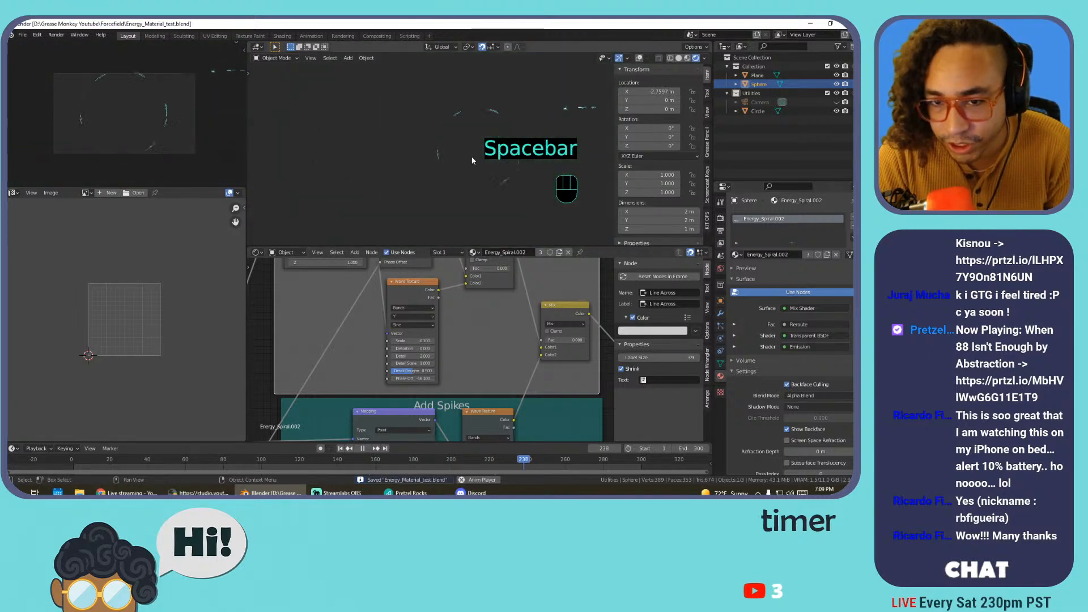
left_click(735, 255)
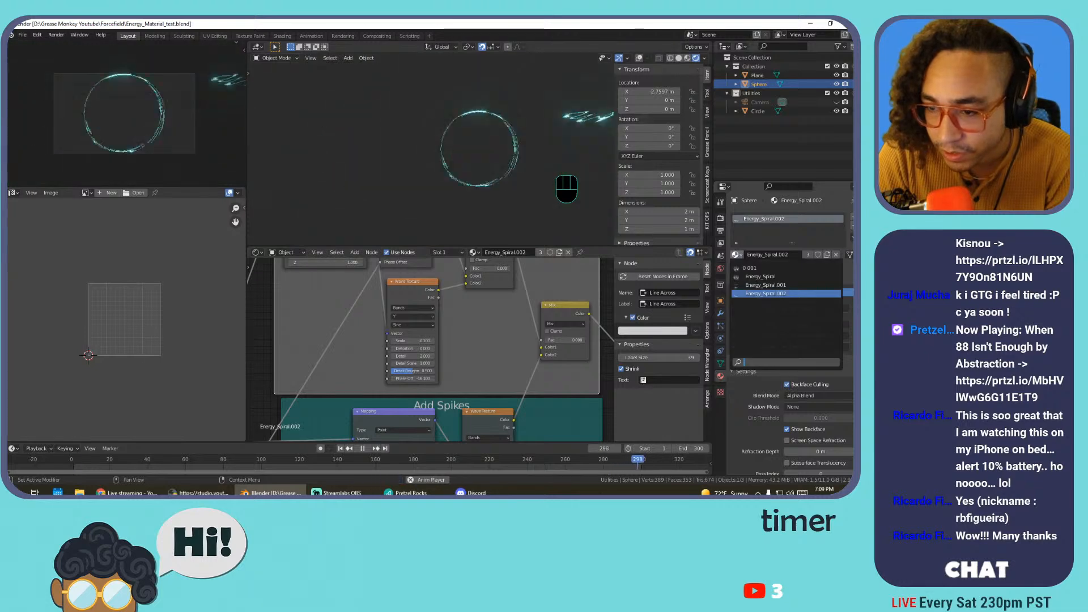
left_click(756, 276)
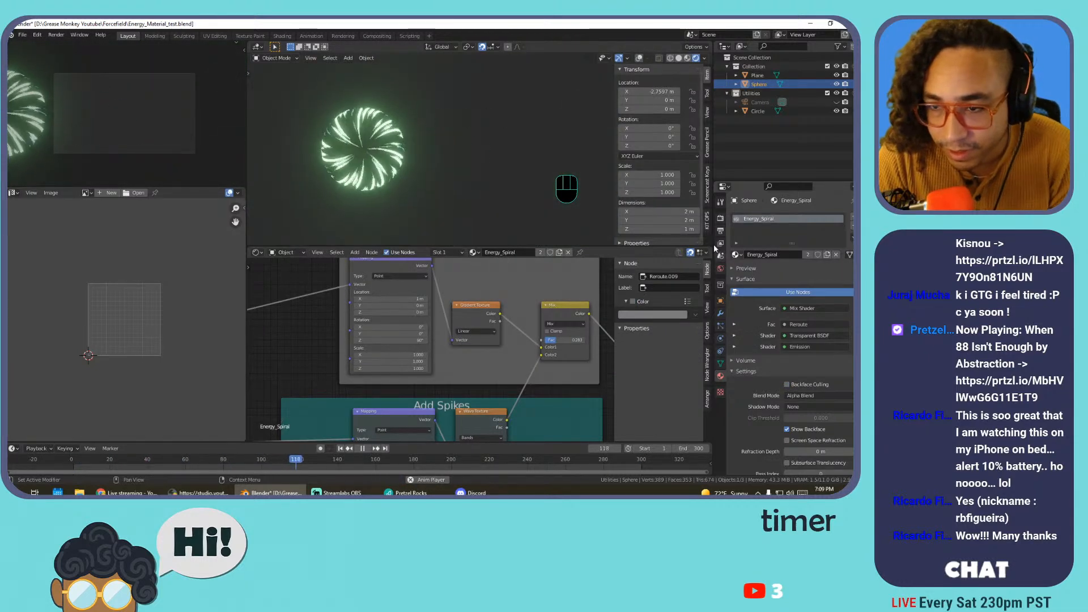
key("ctrl+z")
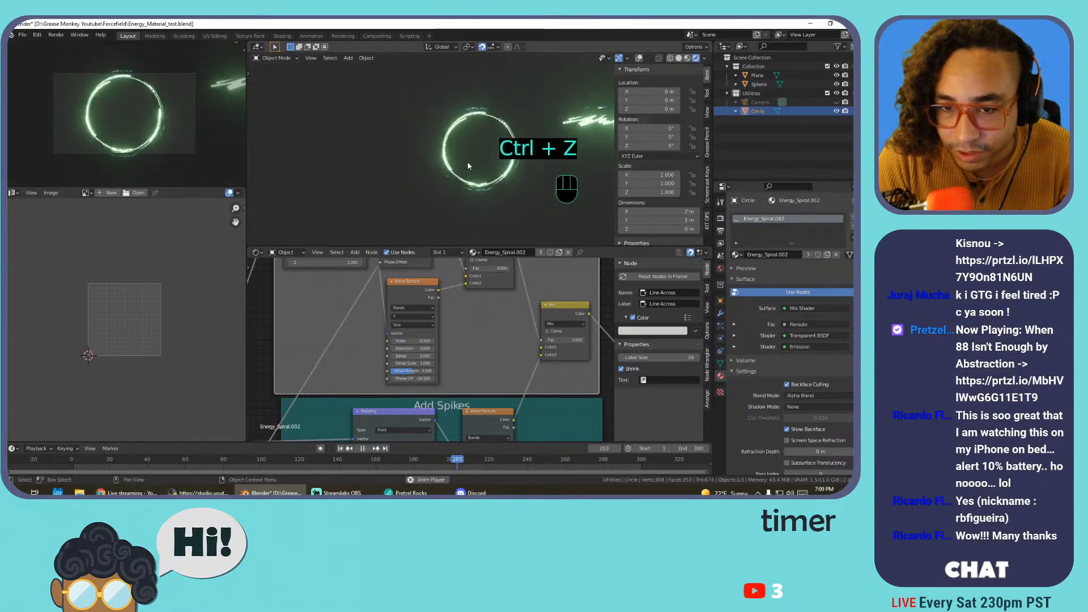
Compare the 001, Energy_Spiral and Energy_Spiral.001 materials on the Circle during playback, and reassign Energy_Spiral.002 to it
left_click(470, 164)
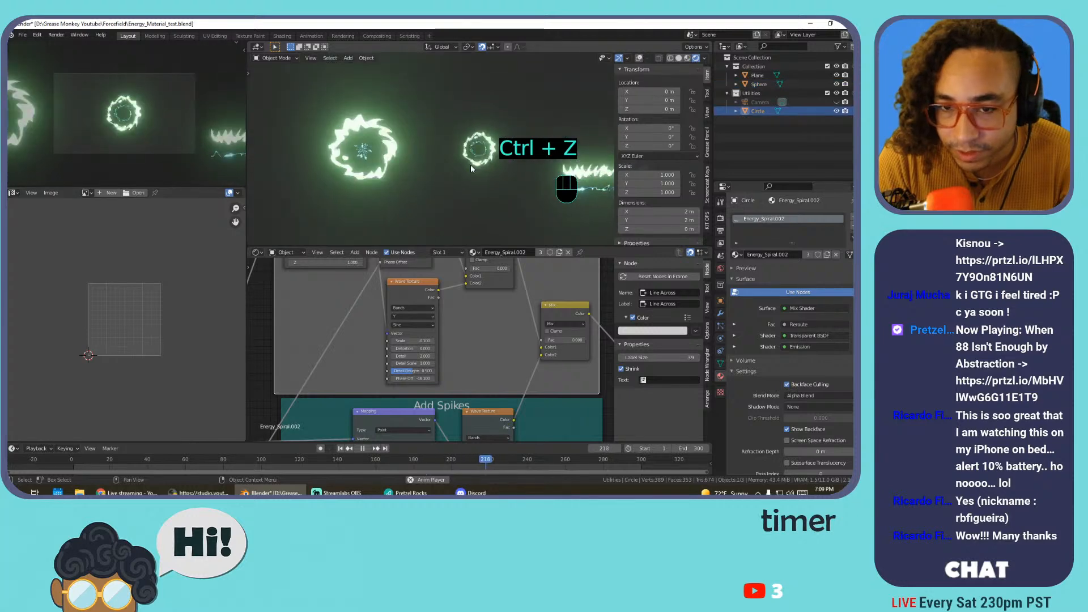
left_click(736, 255)
left_click(749, 267)
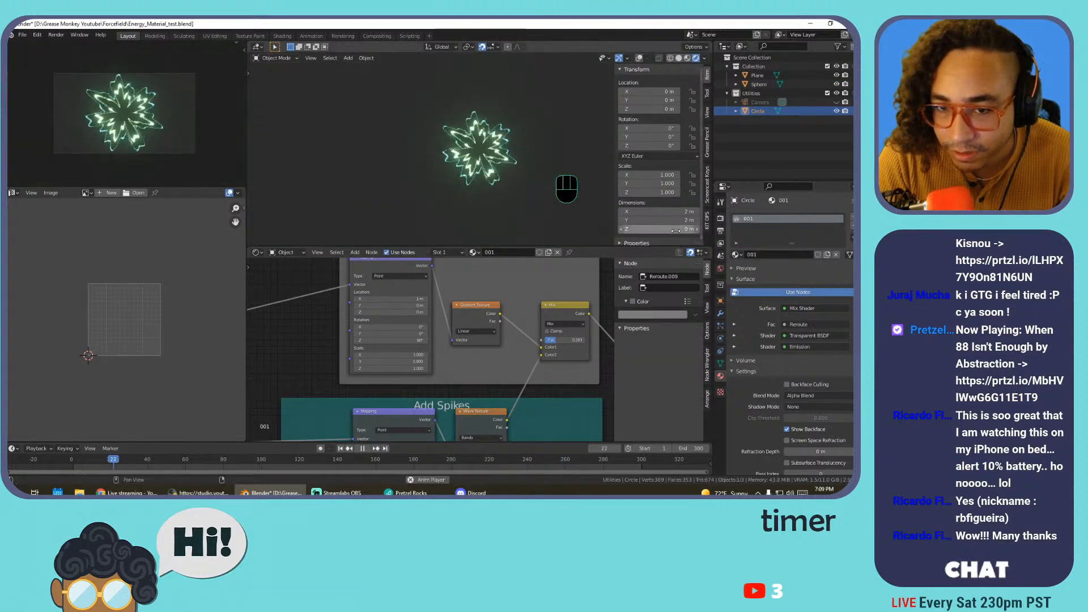
left_click(736, 254)
left_click(759, 276)
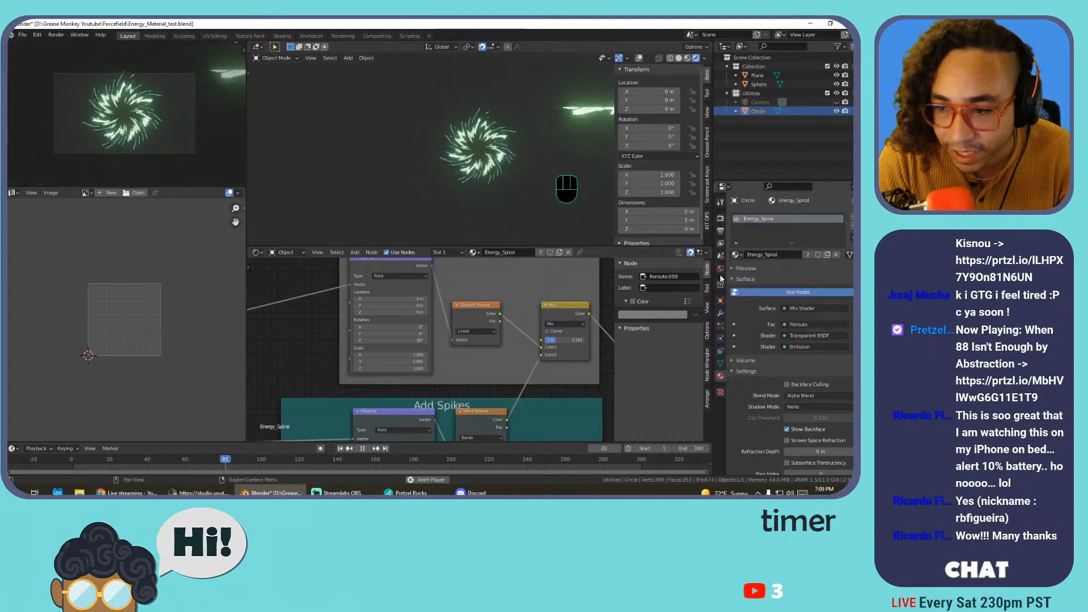
left_click(736, 255)
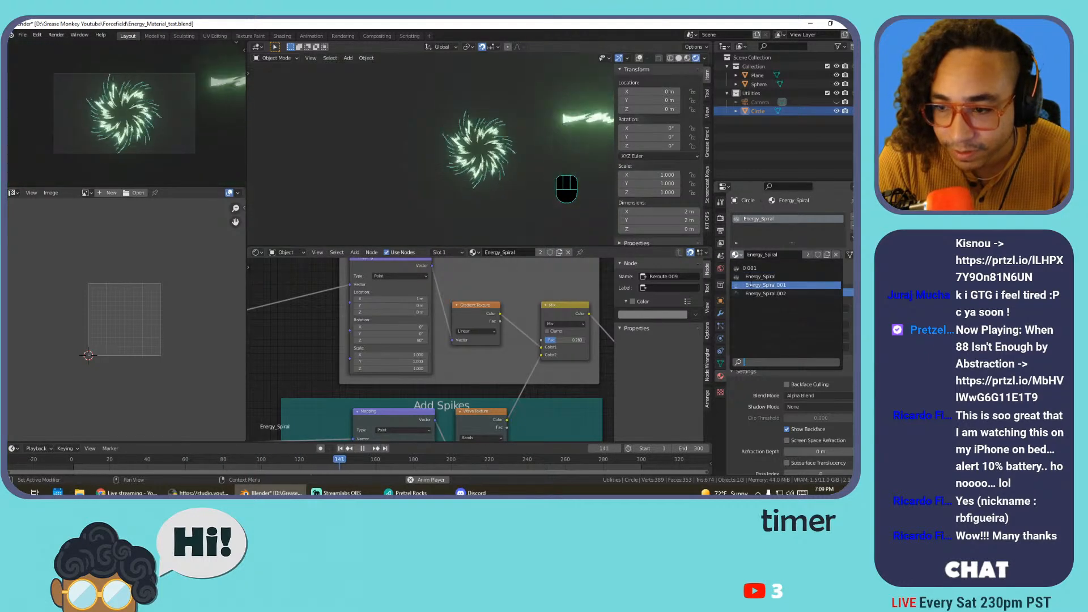
left_click(765, 285)
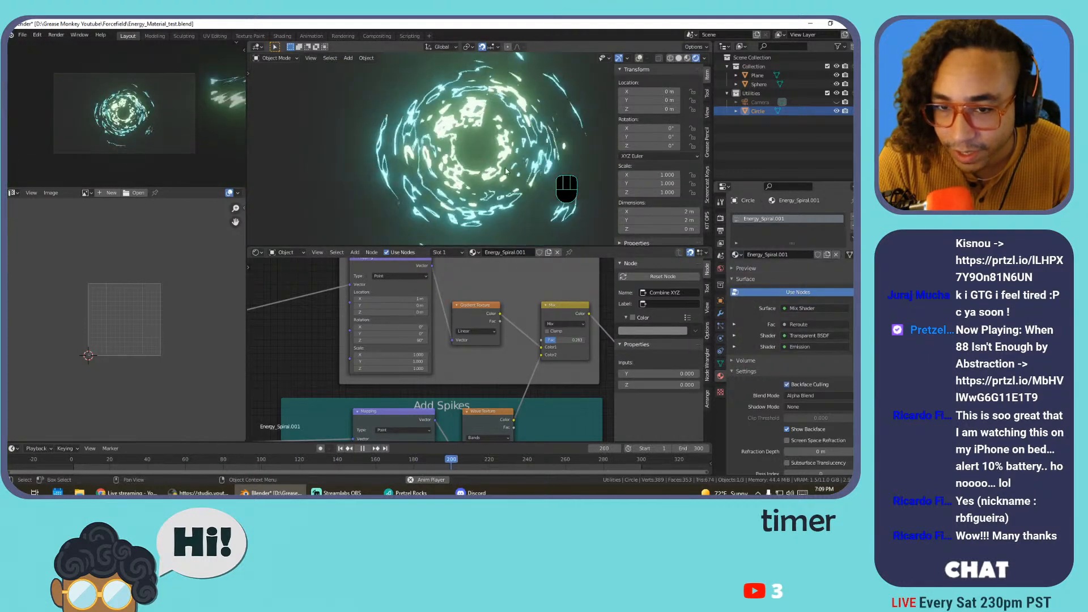
left_click(736, 254)
left_click(765, 294)
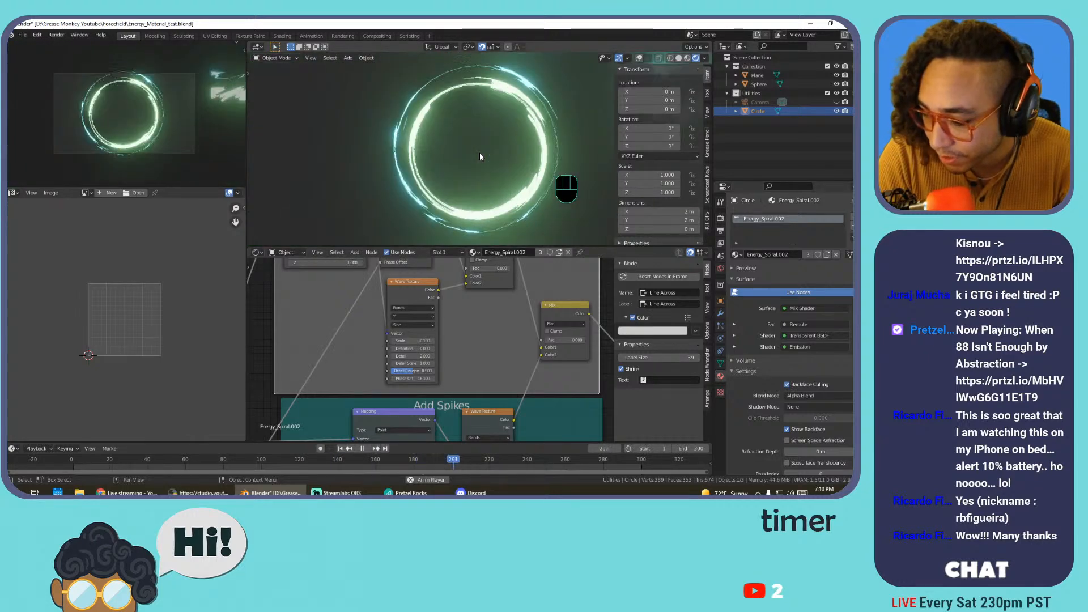
Stop the animation playback and save Energy_Material_test.blend
key("space")
key("ctrl+s")
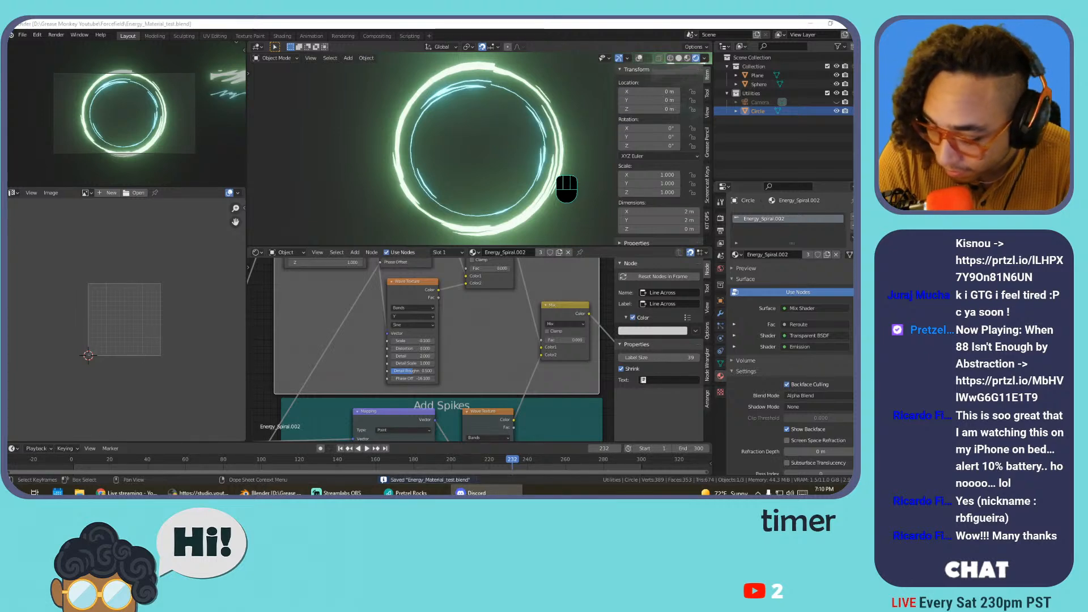
left_click(80, 492)
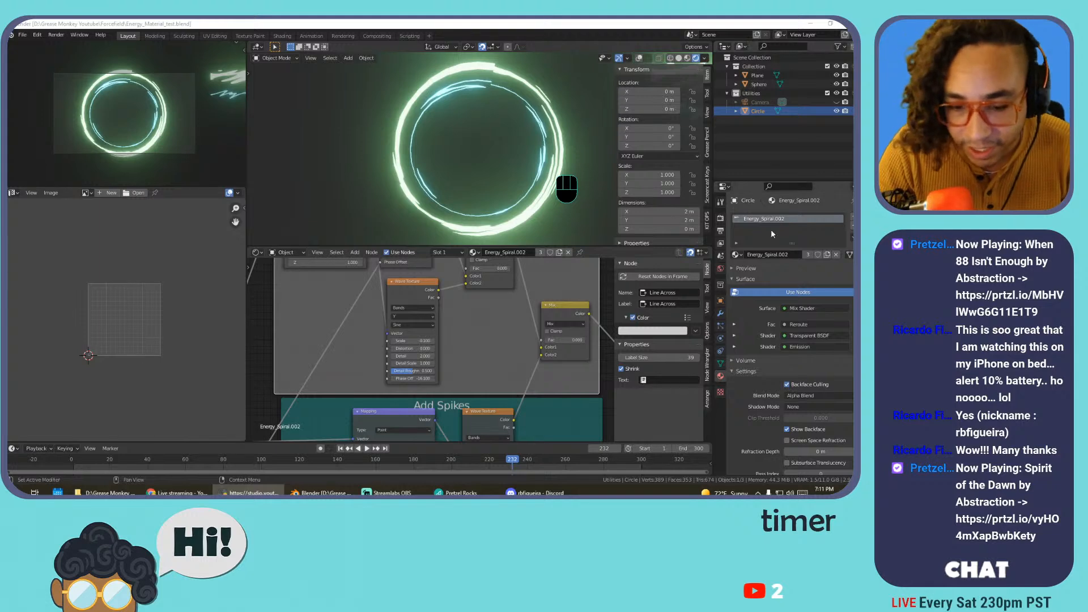
Scrub the timeline and replay the Energy_Spiral.002 animation, stopping it at frame 287
mouse_move(326, 467)
left_mouse_down()
mouse_move(222, 460)
mouse_move(329, 452)
left_mouse_up()
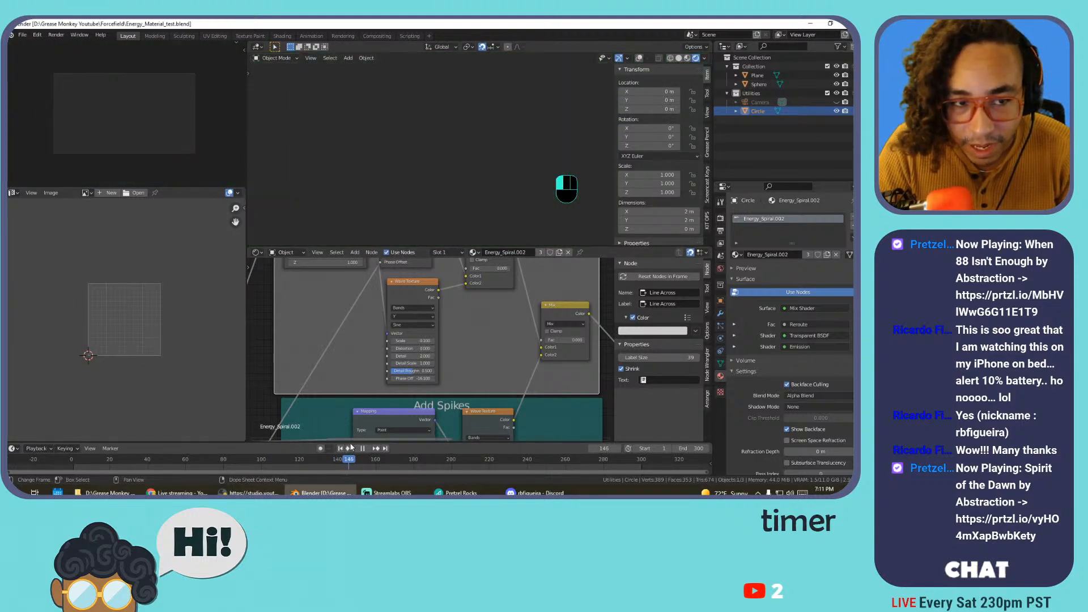
left_click_drag(424, 426, 356, 419)
key("space")
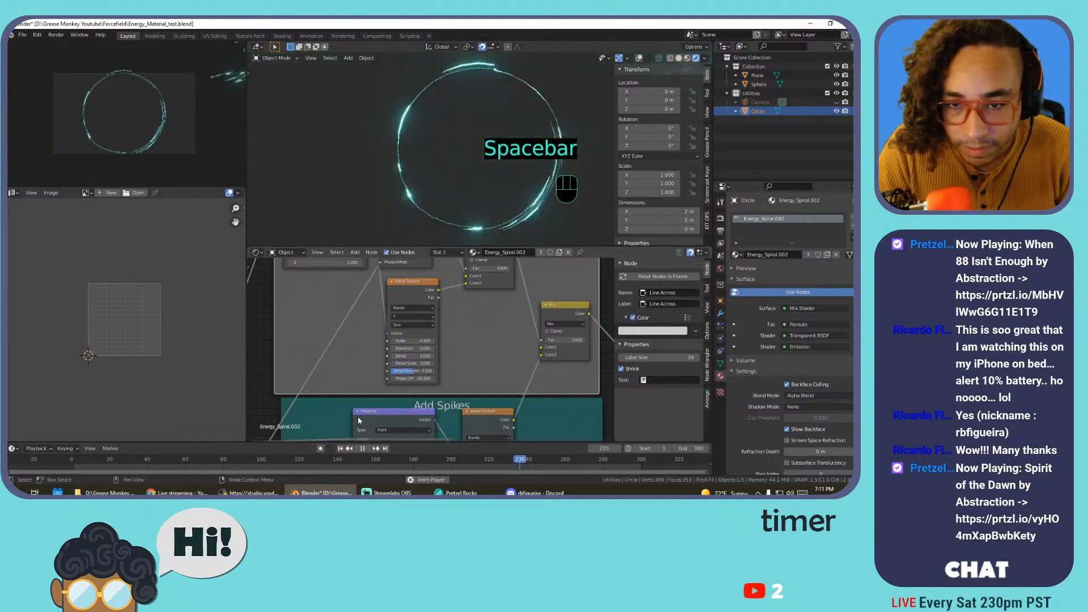
key("space")
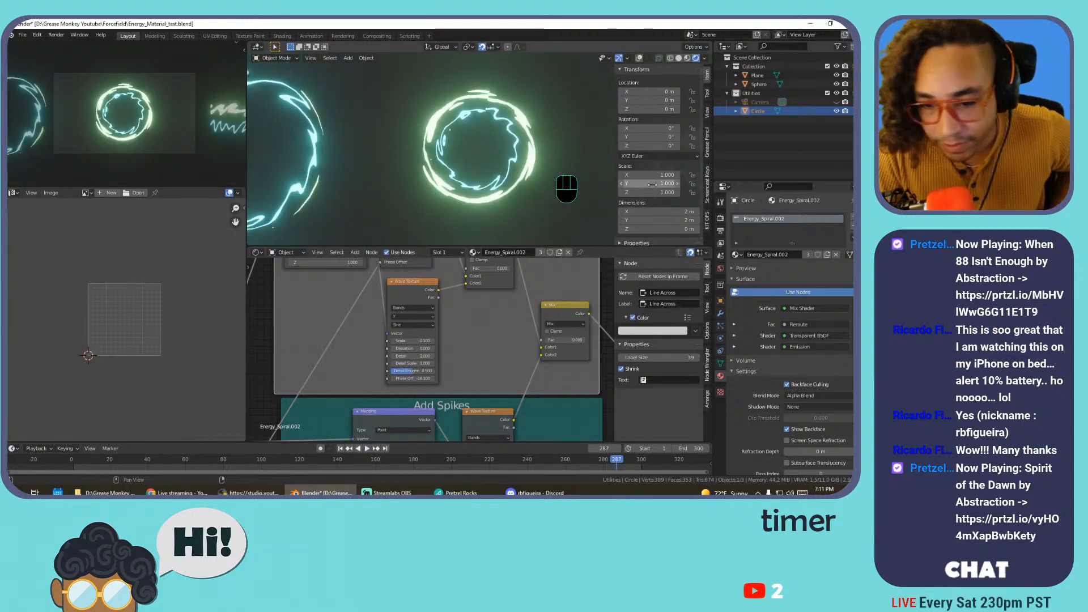
Hide the node editor's sidebar and show the whole Energy_Spiral.002 node tree
scroll(483, 338, "down", 5)
key("n")
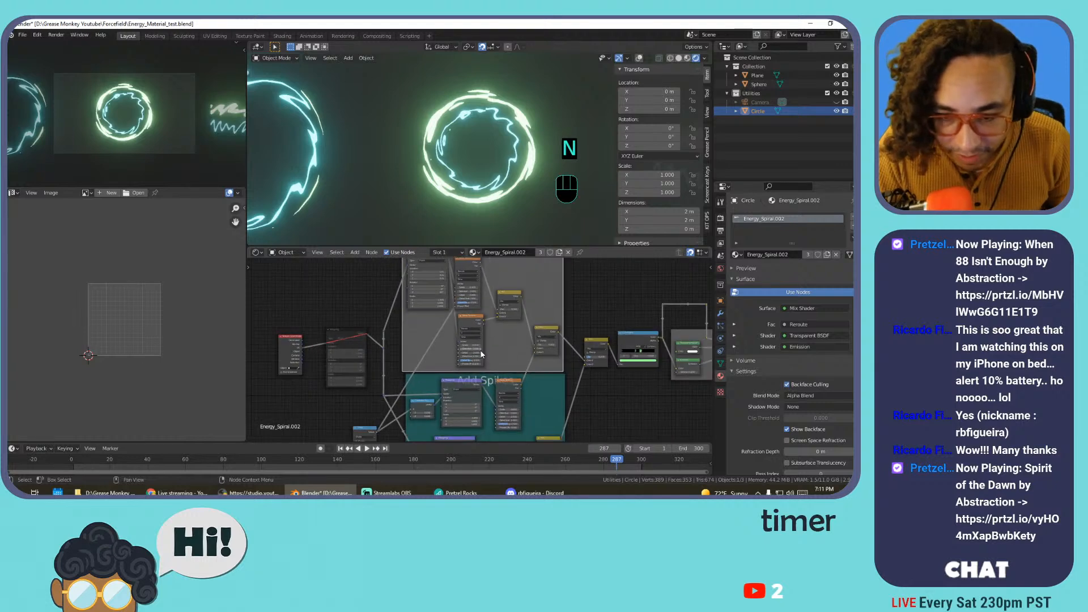
scroll(483, 353, "down", 11)
middle_click_drag(498, 373, 496, 348)
scroll(484, 347, "up", 7)
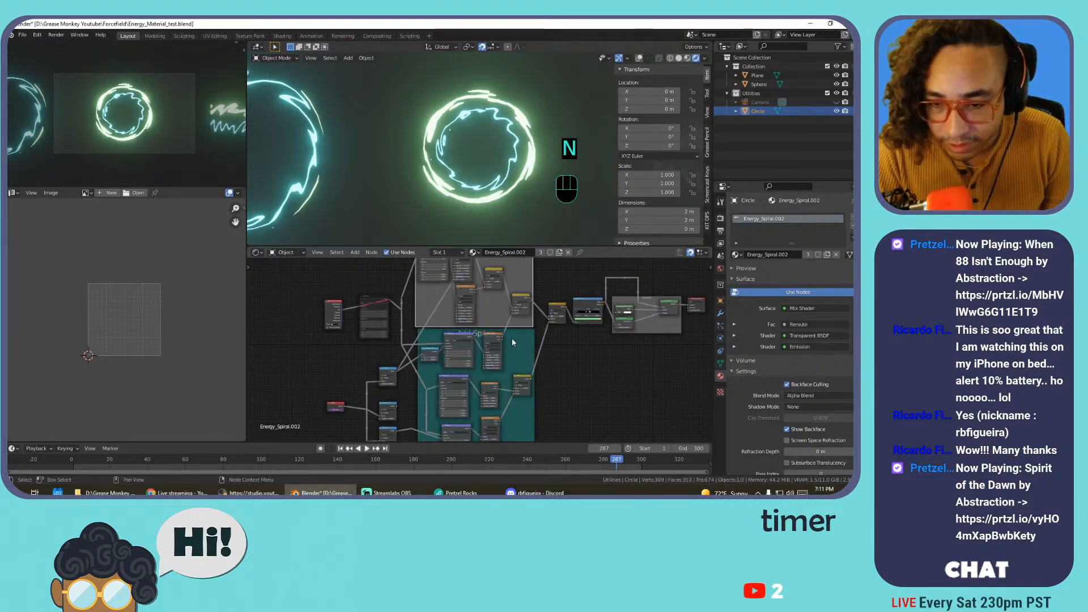